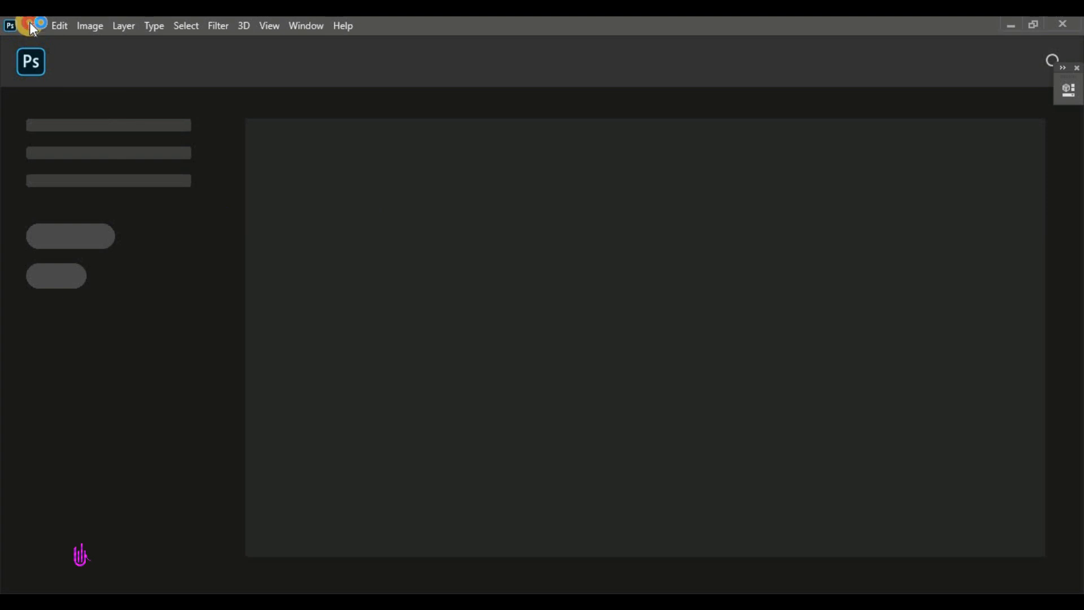
Create a new document from the A4 print preset in landscape orientation, 297 × 210 millimeters at 300 pixels/inch
{"action": "left_click", "coordinate": [29, 24]}
{"action": "left_click", "coordinate": [114, 42]}
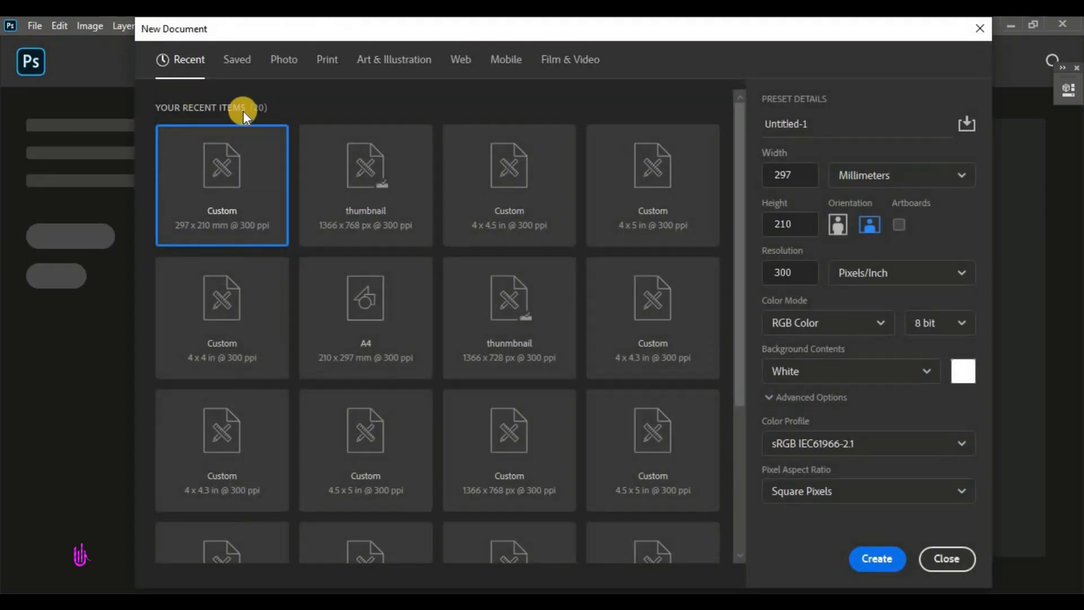
{"action": "left_click", "coordinate": [323, 68]}
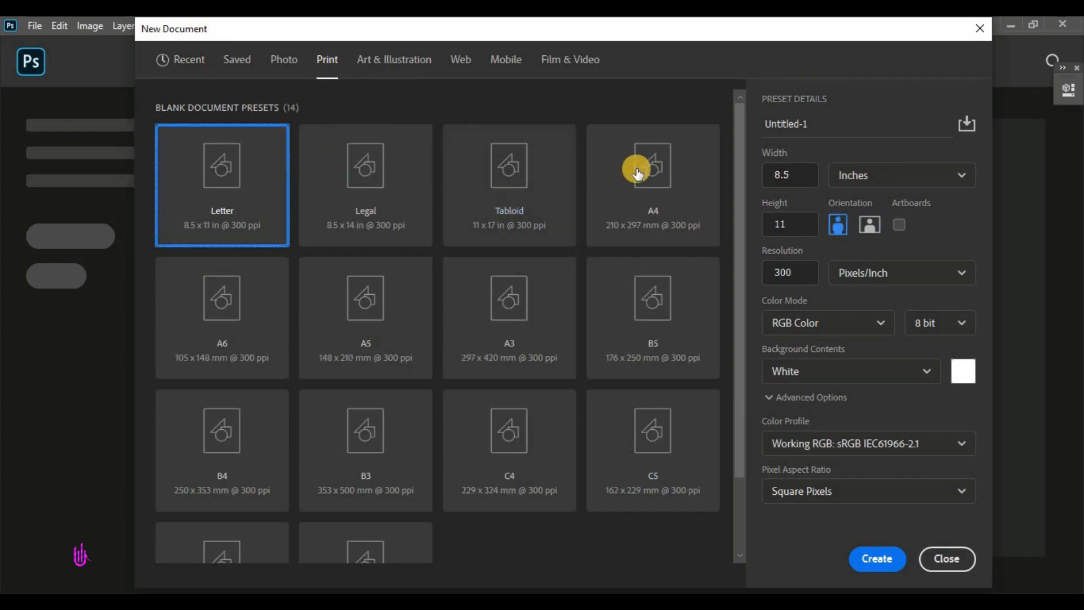
{"action": "left_click", "coordinate": [689, 205]}
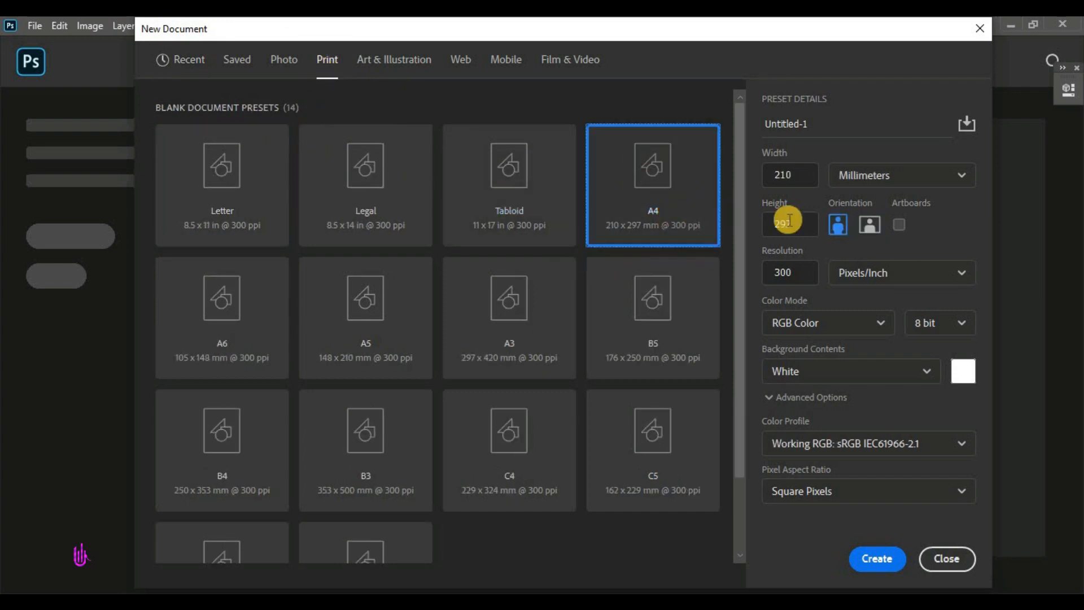
{"action": "left_click", "coordinate": [870, 226]}
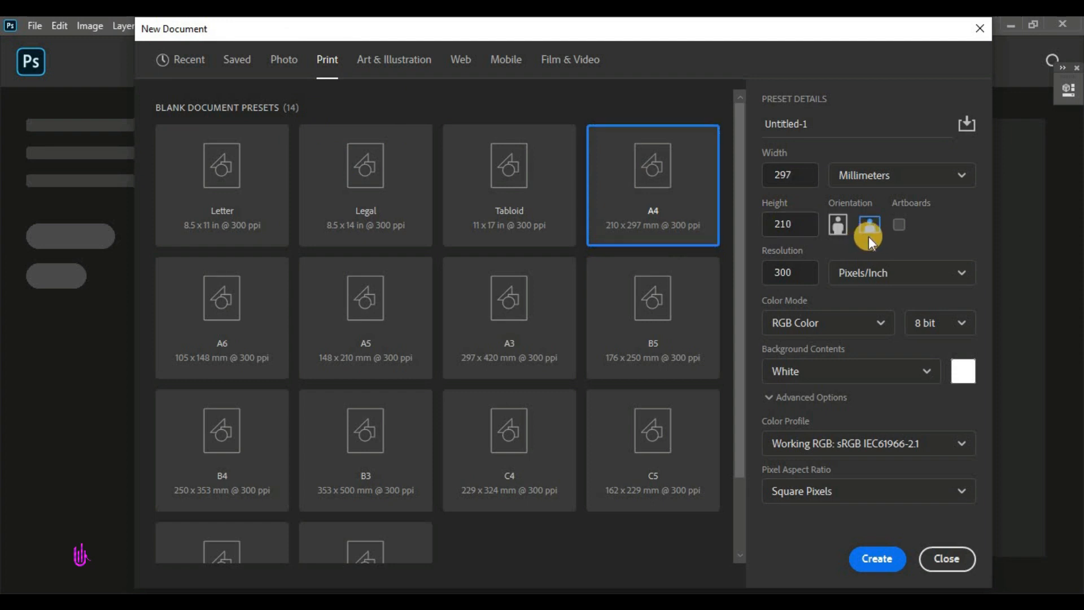
{"action": "left_click", "coordinate": [863, 180]}
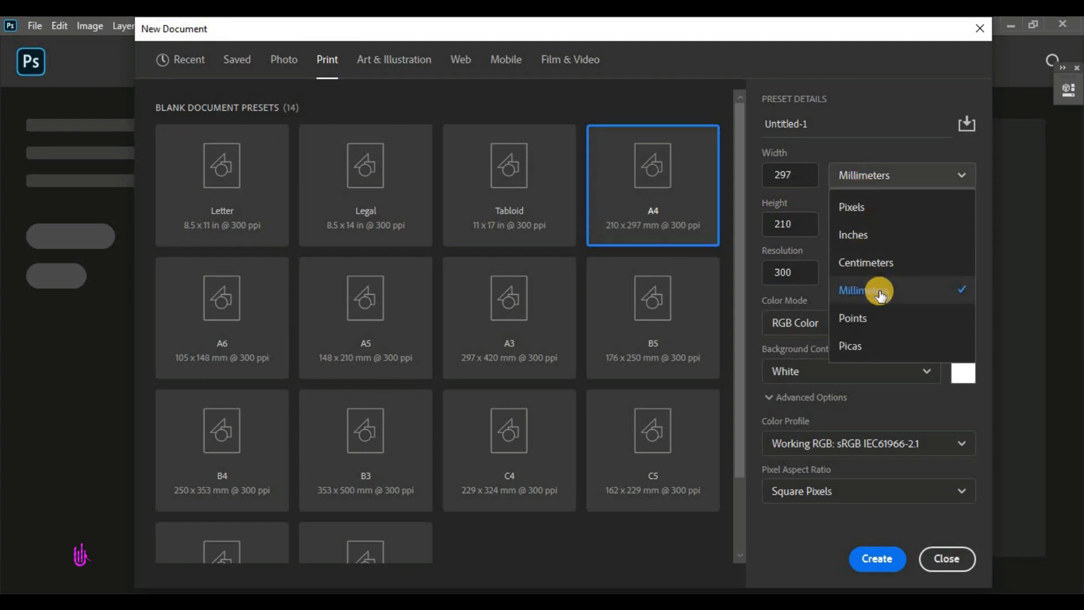
{"action": "left_click", "coordinate": [940, 290]}
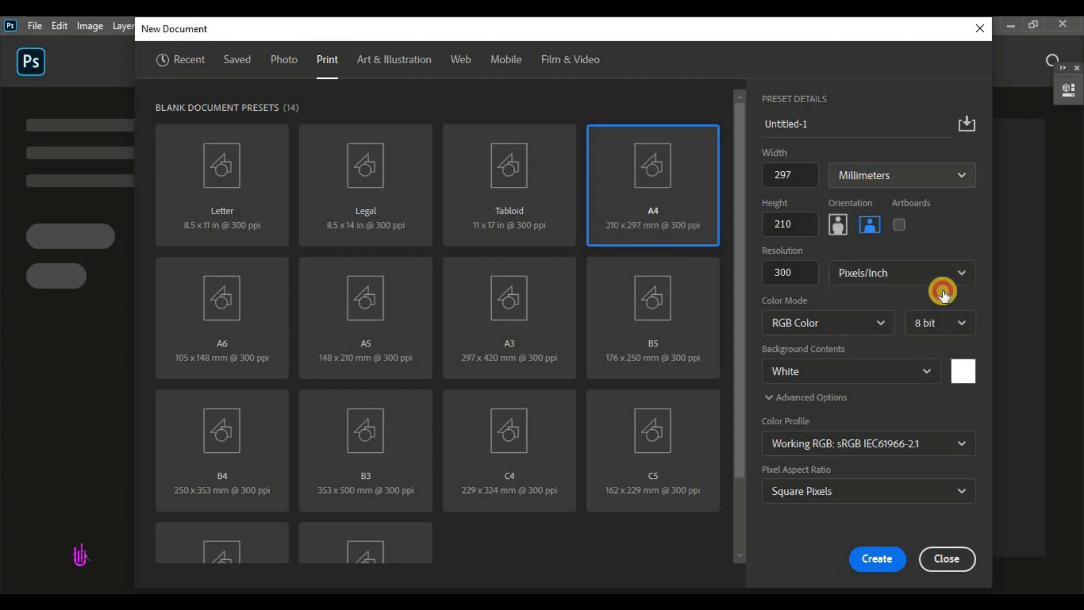
{"action": "double_click", "coordinate": [801, 175]}
{"action": "double_click", "coordinate": [793, 225]}
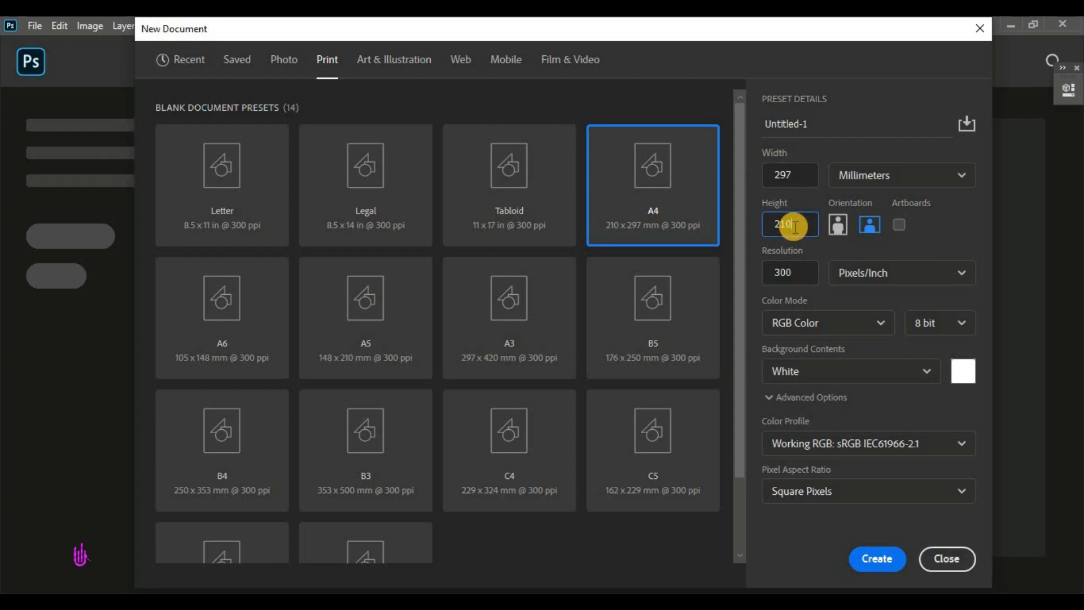
{"action": "left_click", "coordinate": [800, 273]}
{"action": "double_click", "coordinate": [800, 273]}
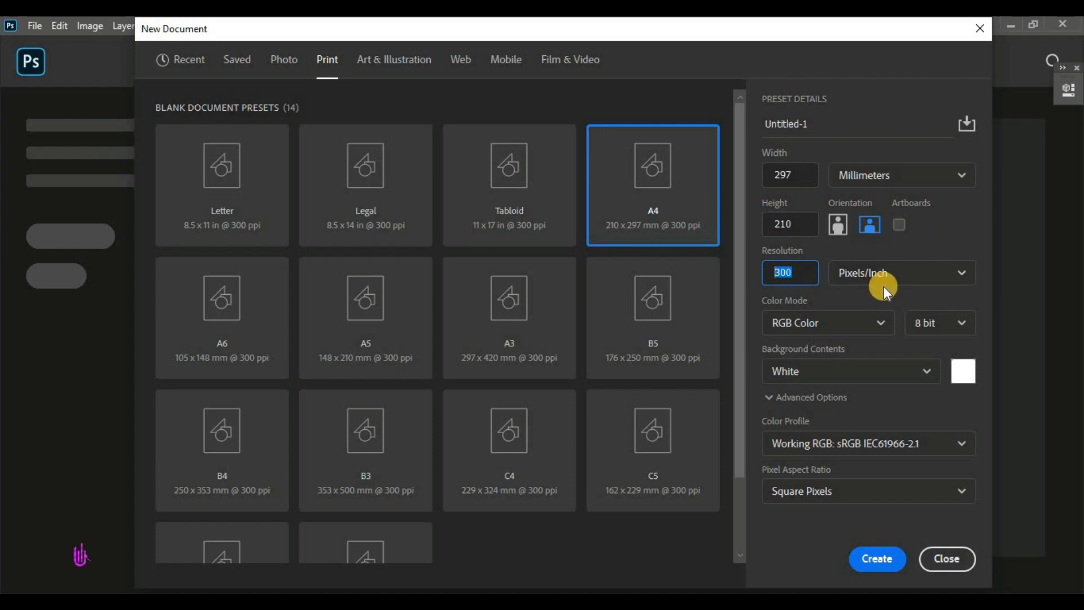
{"action": "left_click", "coordinate": [881, 558]}
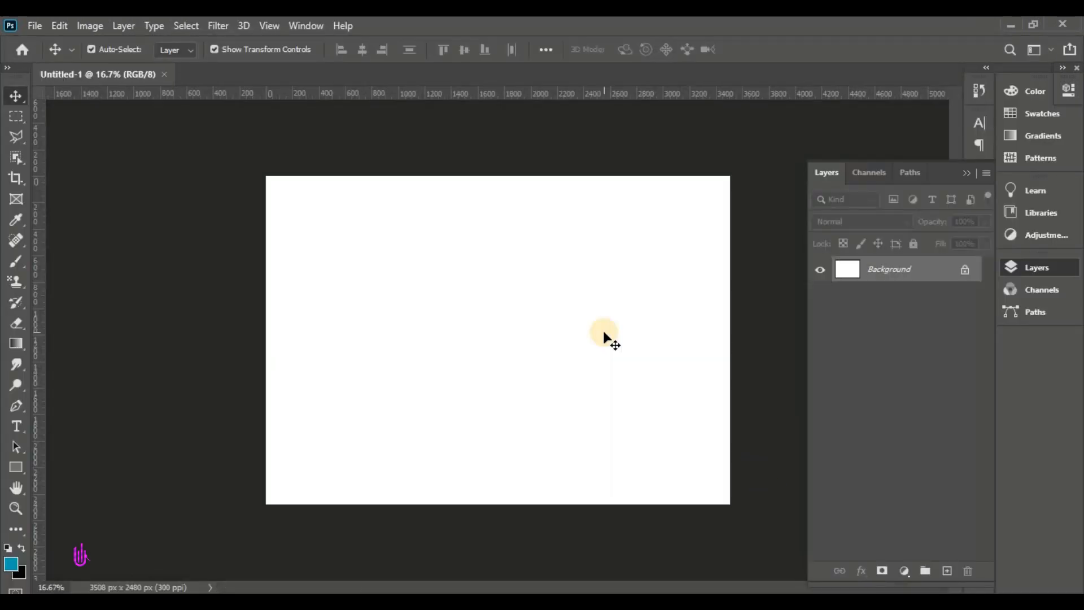
Add a Solid Color fill layer above the Background layer
{"action": "left_click", "coordinate": [966, 175]}
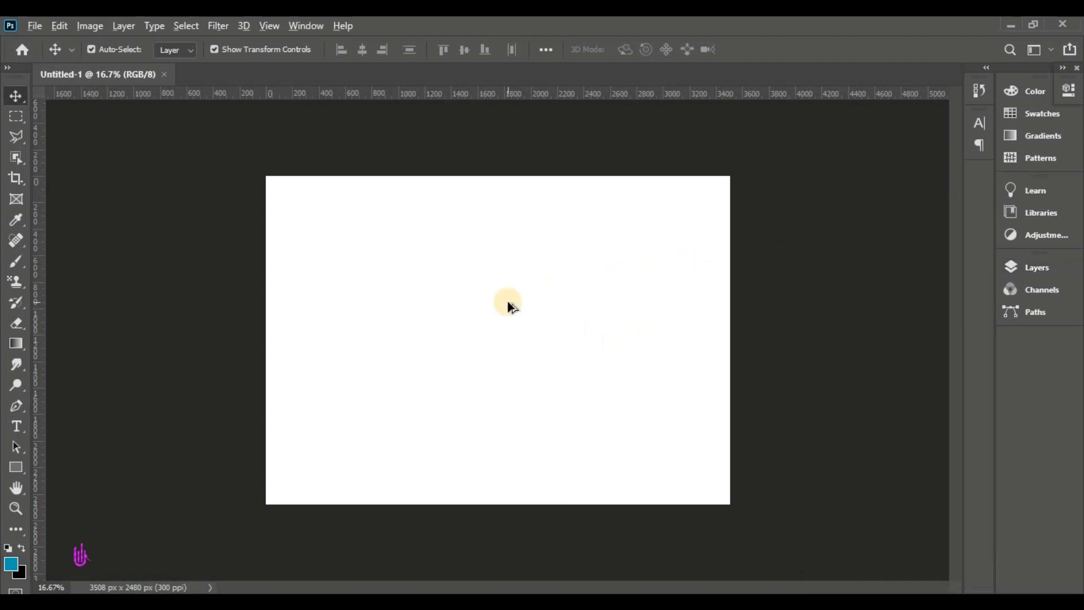
{"action": "scroll", "coordinate": [508, 305], "scroll_direction": "up", "scroll_amount": 3}
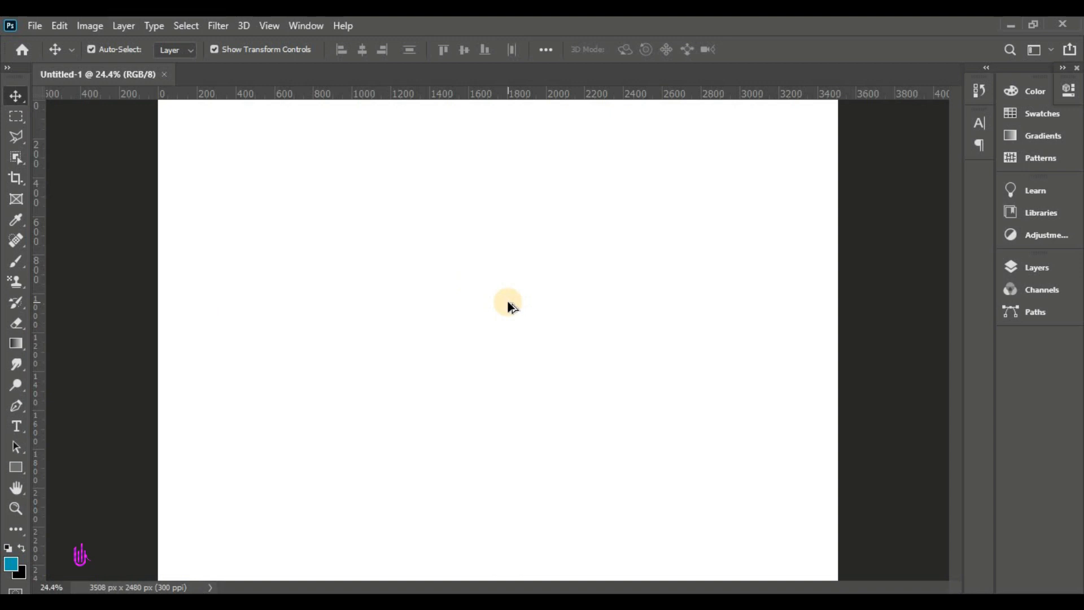
{"action": "scroll", "coordinate": [508, 302], "scroll_direction": "down", "scroll_amount": 1}
{"action": "key", "text": "ctrl+0"}
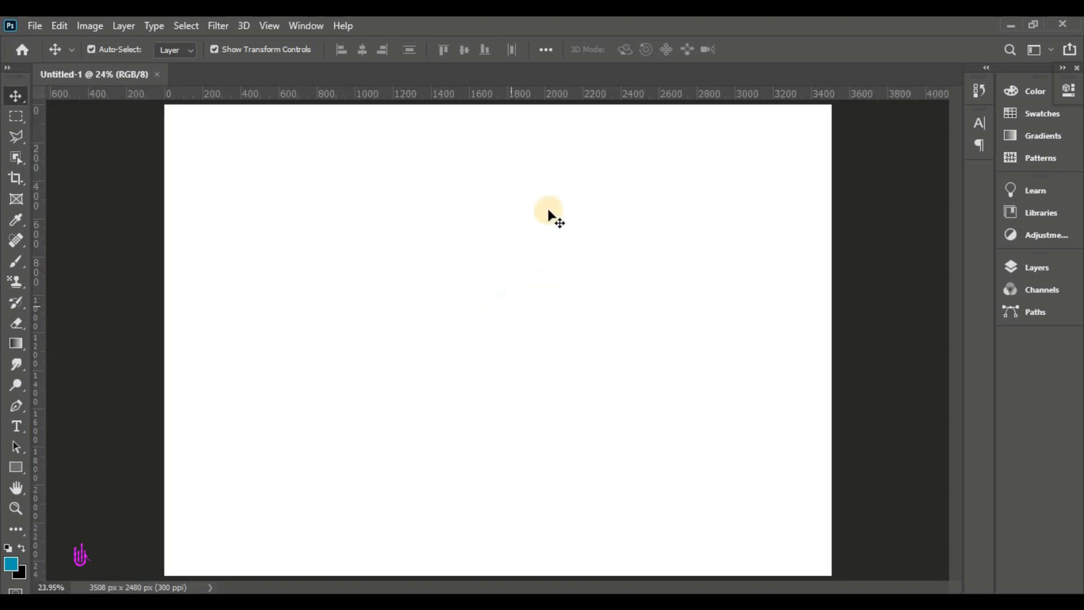
{"action": "left_click", "coordinate": [1052, 266]}
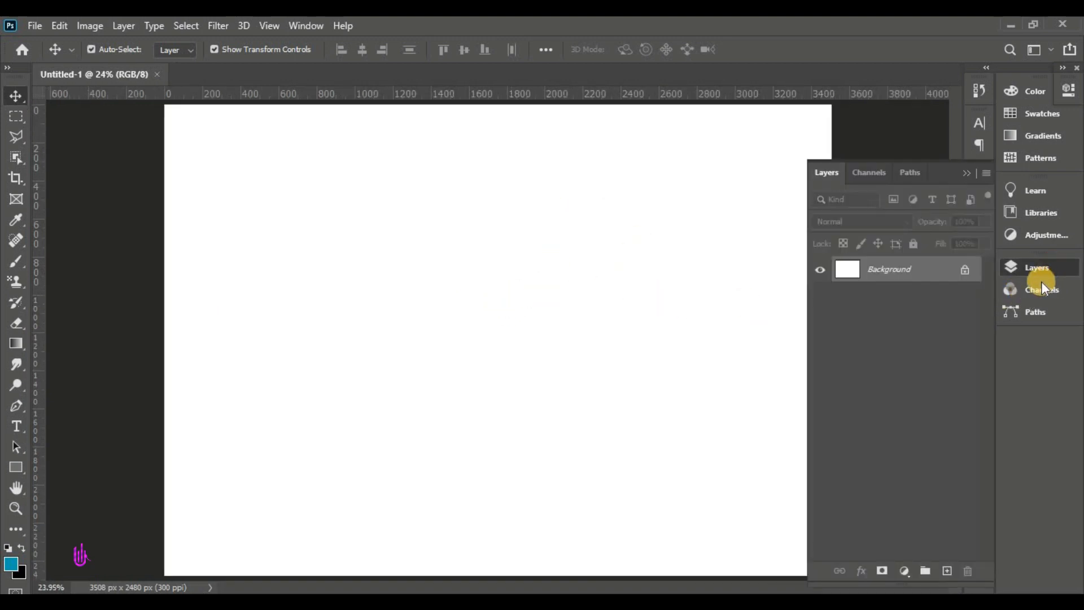
{"action": "left_click", "coordinate": [903, 569]}
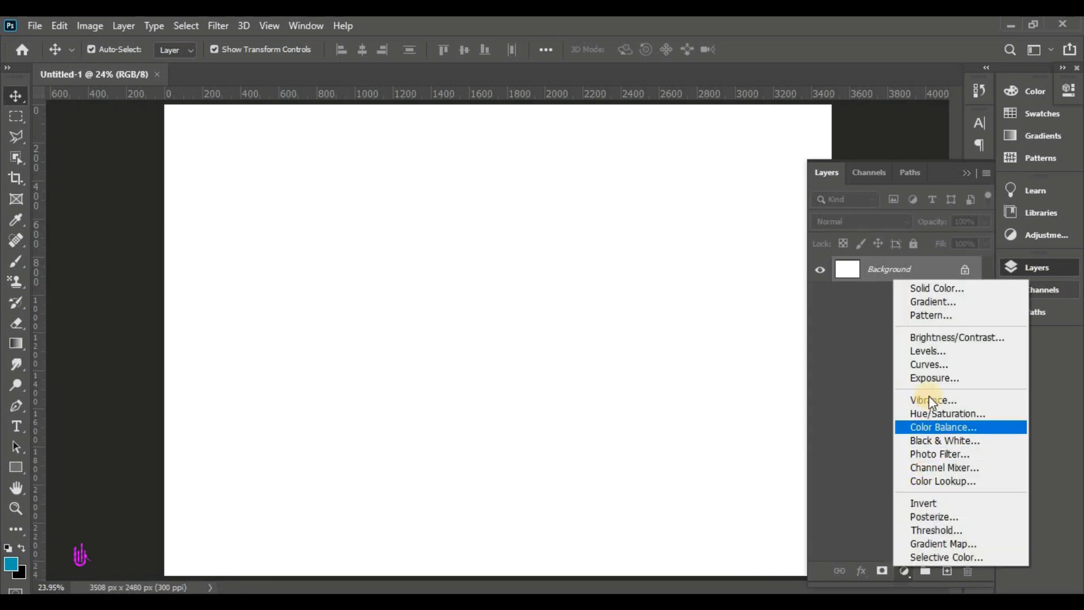
{"action": "left_click", "coordinate": [992, 289]}
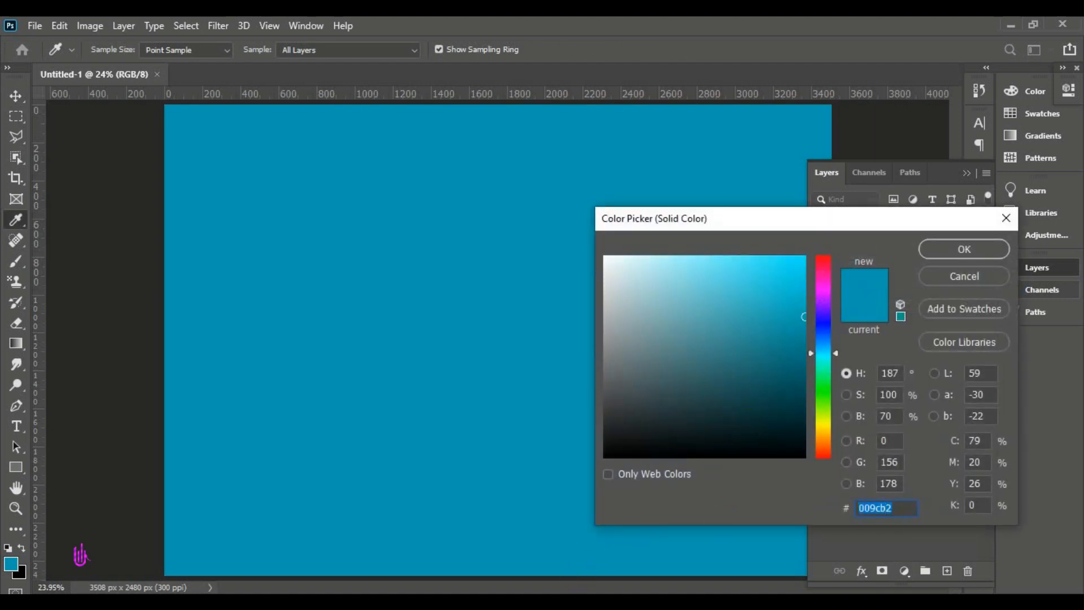
Switch to the FLYER DETAILS1 file in Notepad and copy the solid color code 003e4d
{"action": "key", "text": "alt+Tab"}
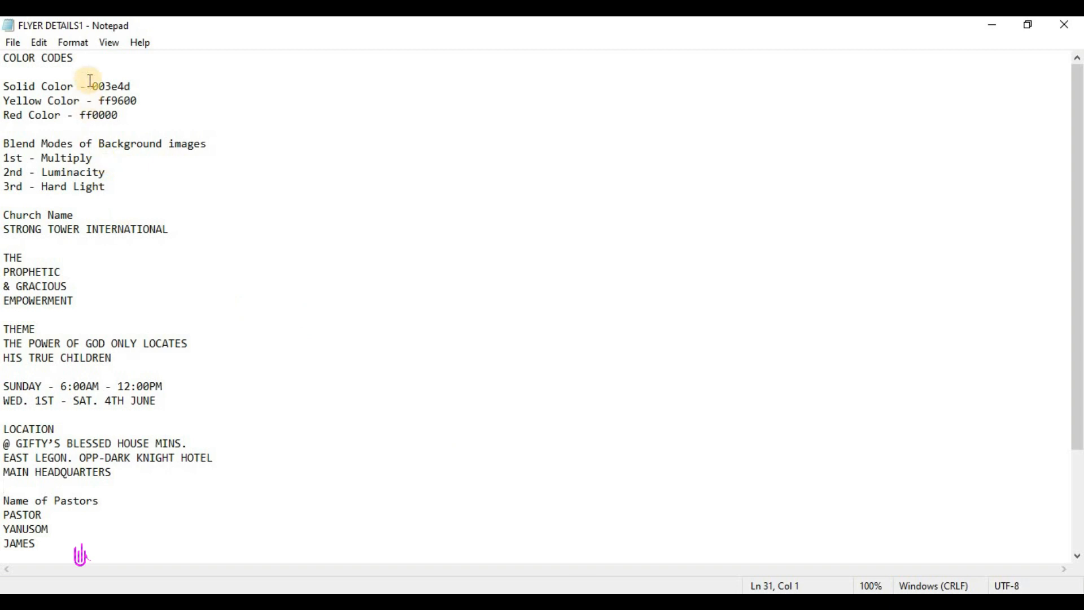
{"action": "left_click_drag", "start_coordinate": [93, 83], "coordinate": [139, 84]}
{"action": "right_click", "coordinate": [121, 83]}
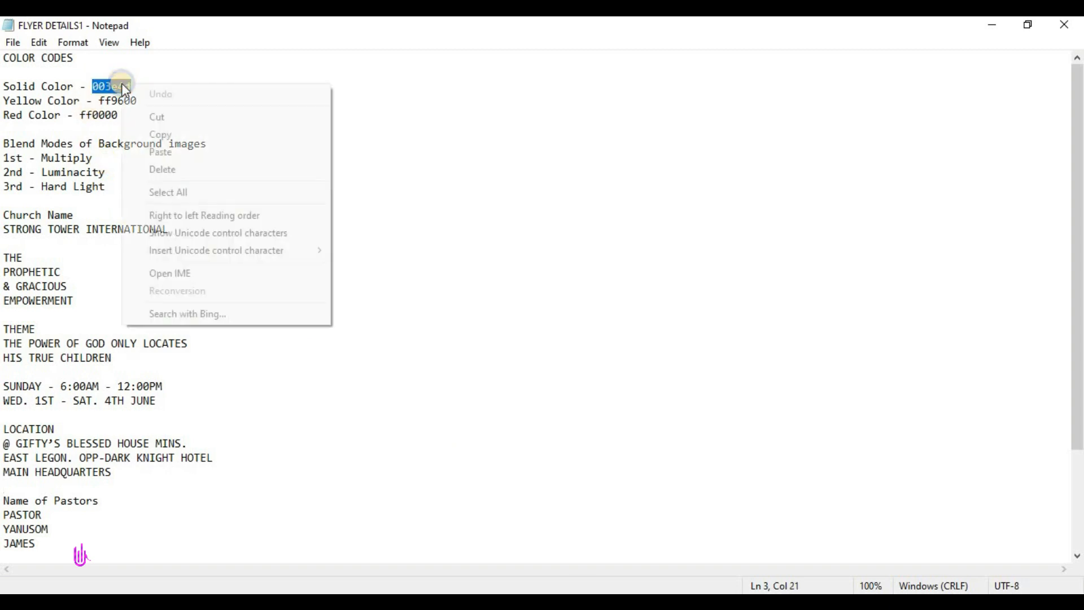
{"action": "left_click", "coordinate": [160, 134]}
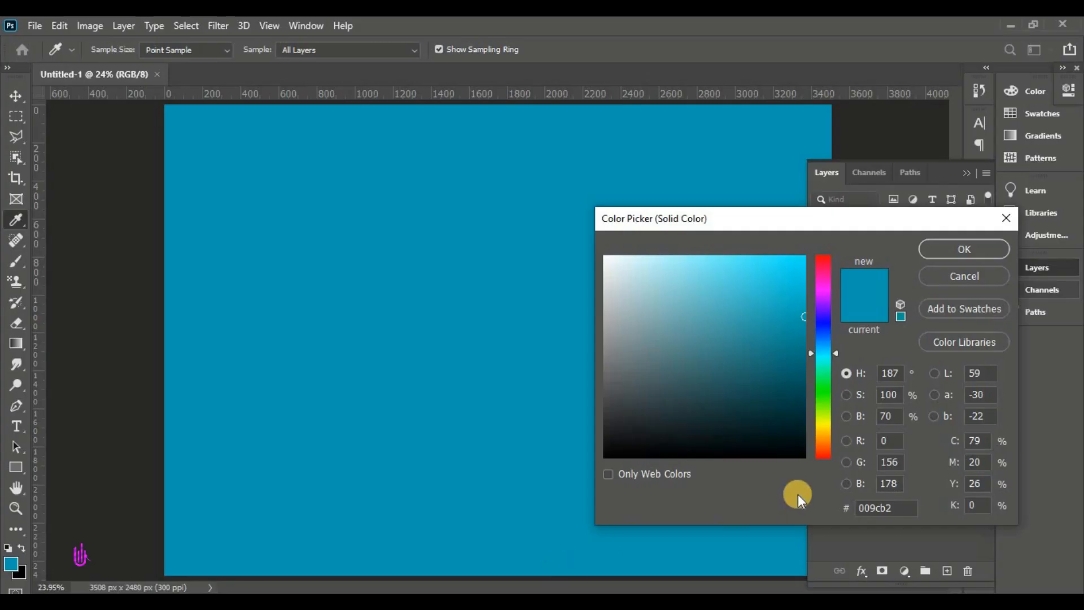
Set the solid fill layer's color to hex 003e4d and accept it
{"action": "left_click_drag", "start_coordinate": [896, 506], "coordinate": [835, 506]}
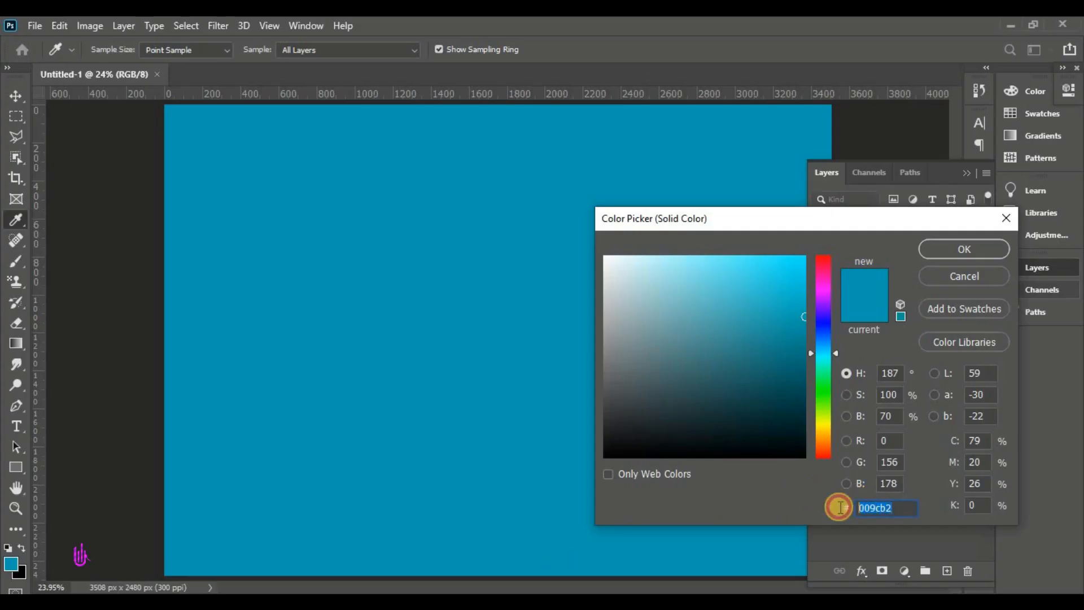
{"action": "right_click", "coordinate": [878, 507]}
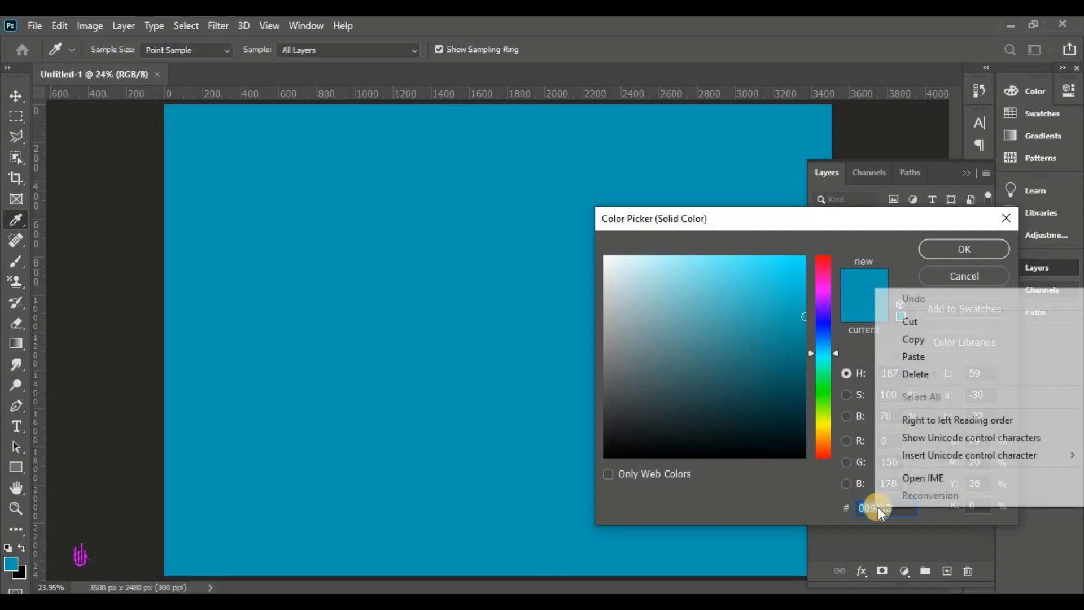
{"action": "left_click", "coordinate": [907, 359]}
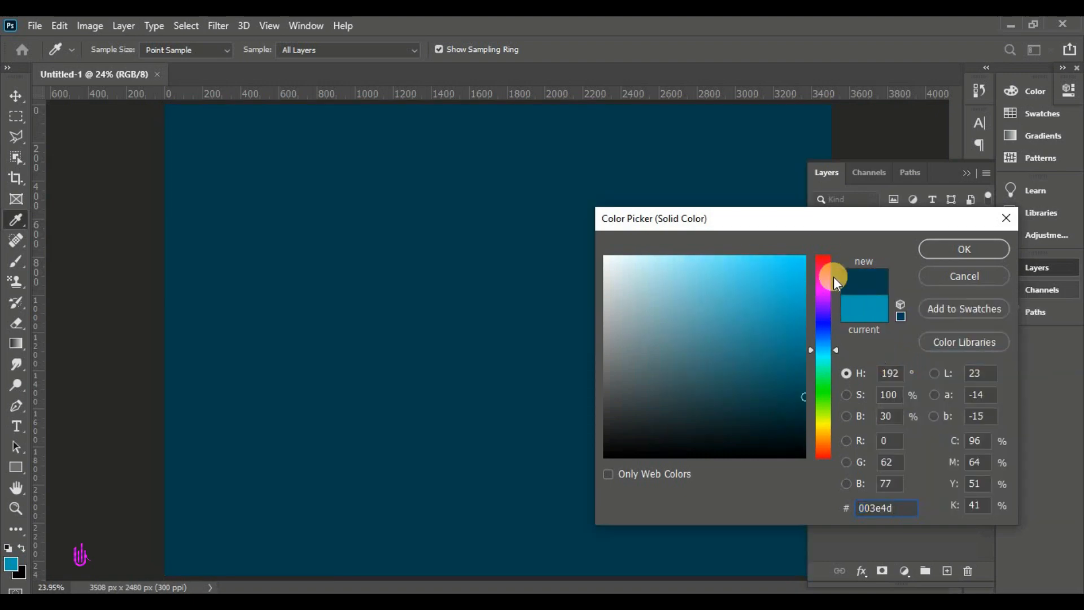
{"action": "left_click_drag", "start_coordinate": [450, 225], "coordinate": [305, 229]}
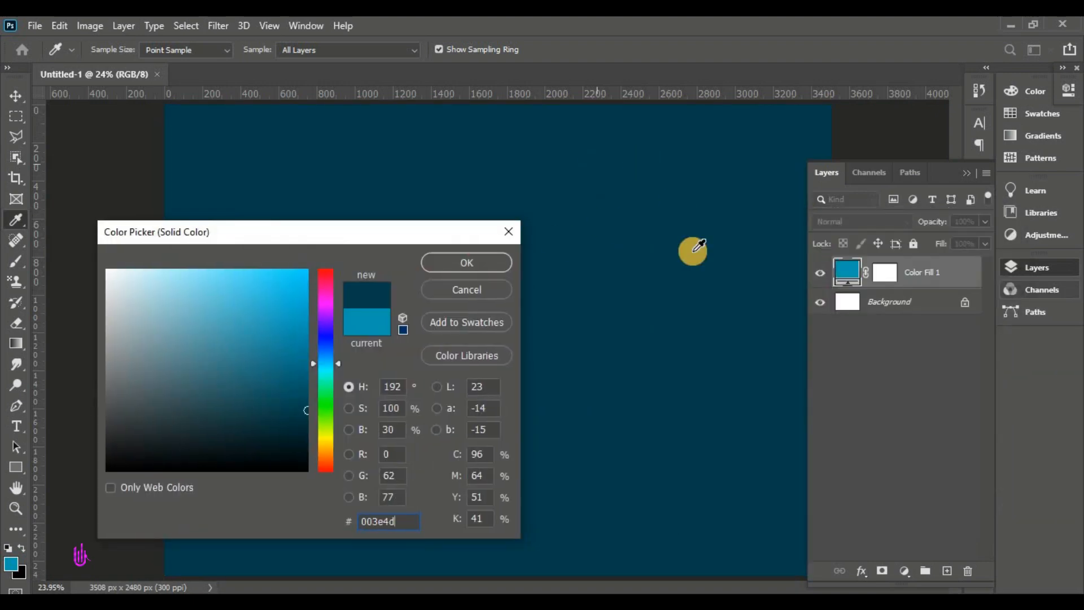
{"action": "left_click", "coordinate": [453, 261]}
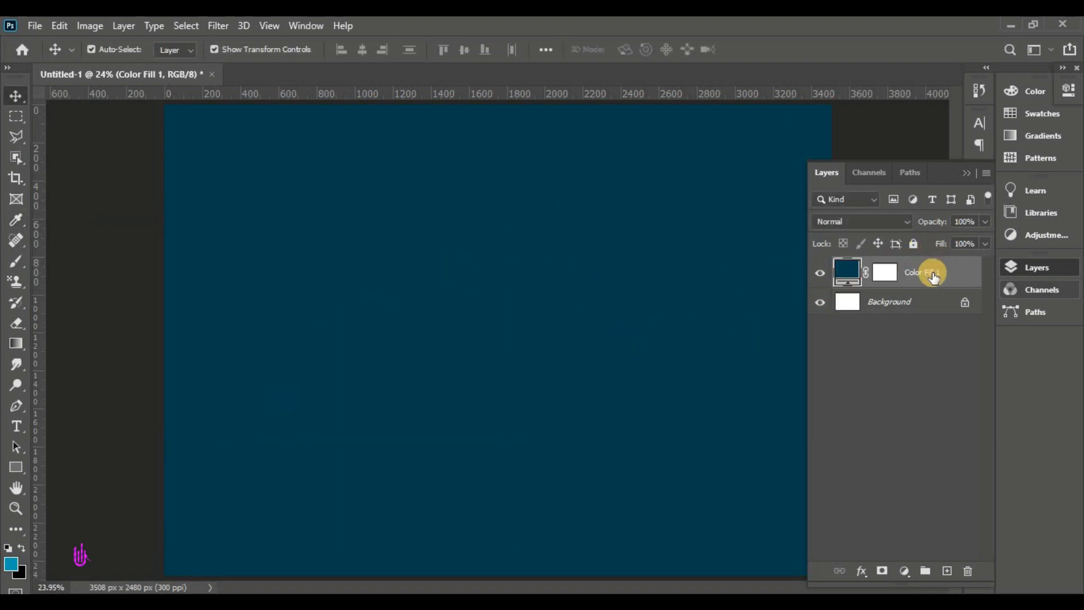
Draw a black rectangle about 3701 × 899 px spanning the canvas width, starting about 300 px below the canvas's top edge
{"action": "left_click", "coordinate": [967, 174]}
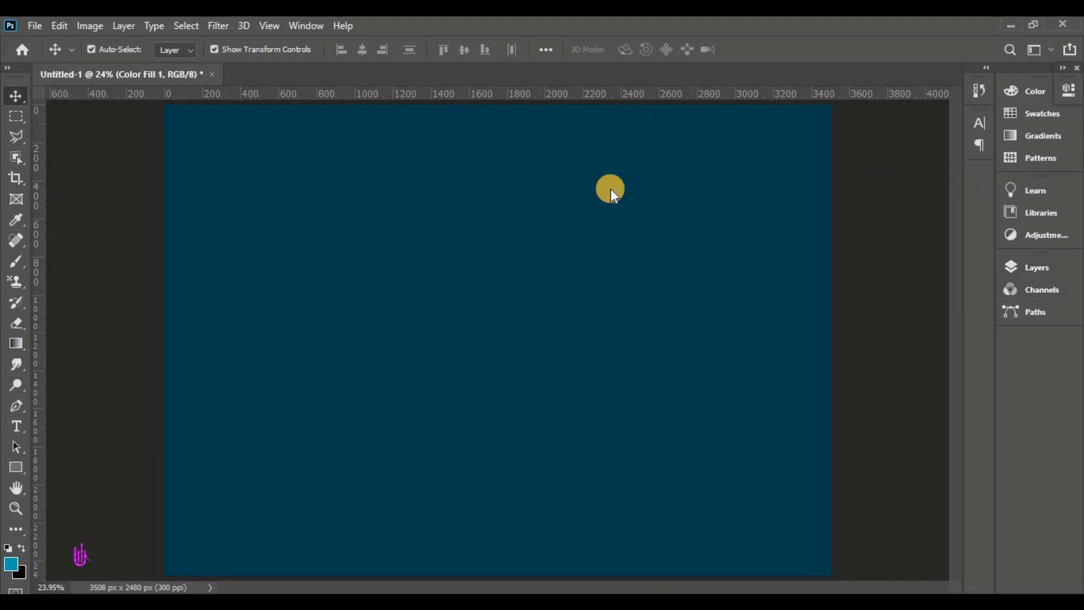
{"action": "left_click", "coordinate": [1038, 269]}
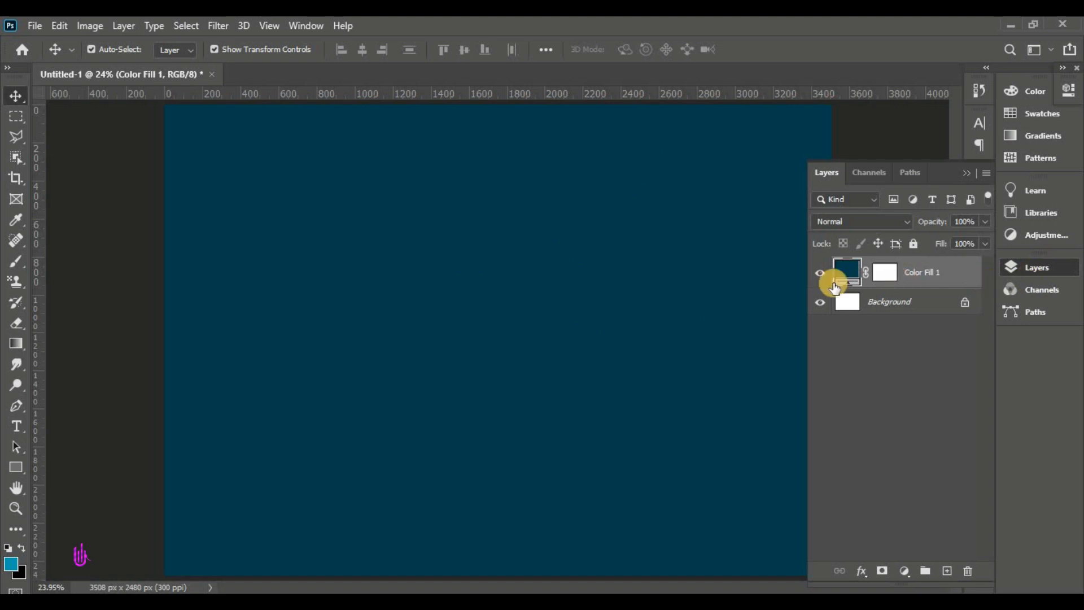
{"action": "left_click", "coordinate": [19, 466]}
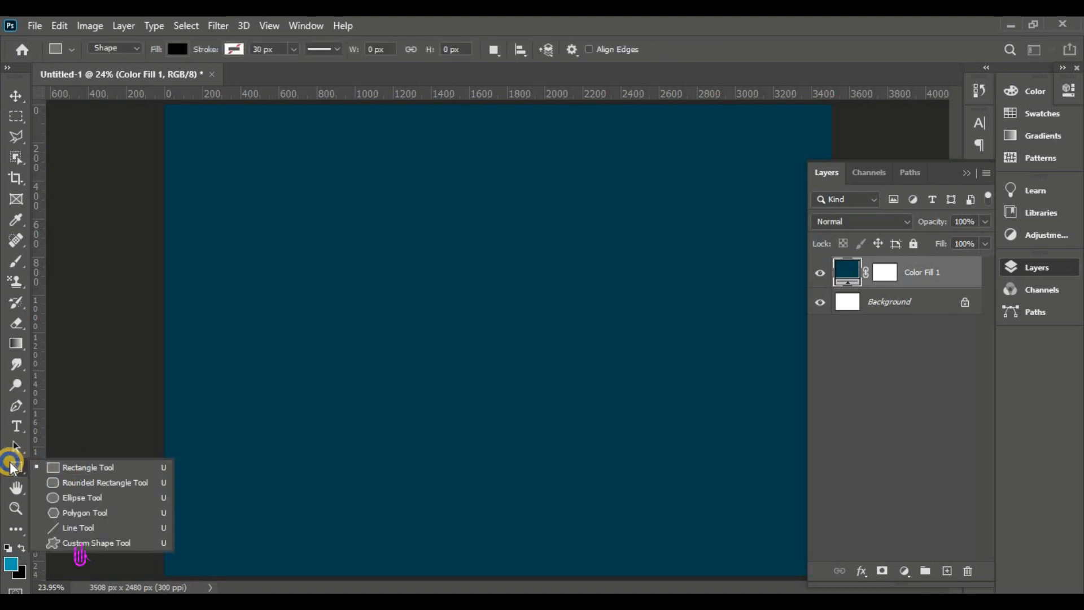
{"action": "left_click", "coordinate": [136, 468]}
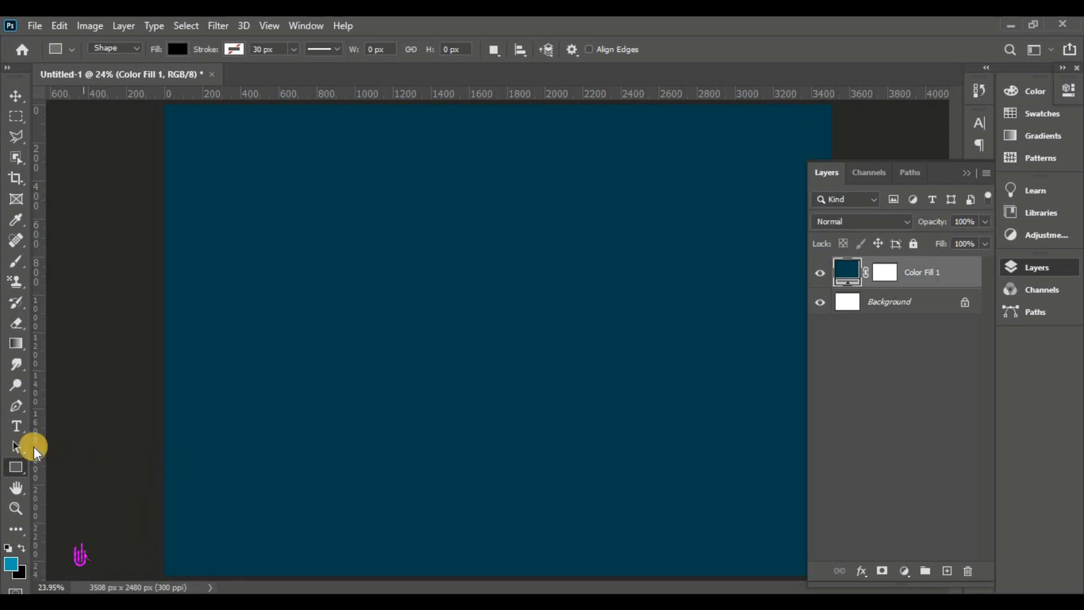
{"action": "left_click_drag", "start_coordinate": [153, 161], "coordinate": [855, 332]}
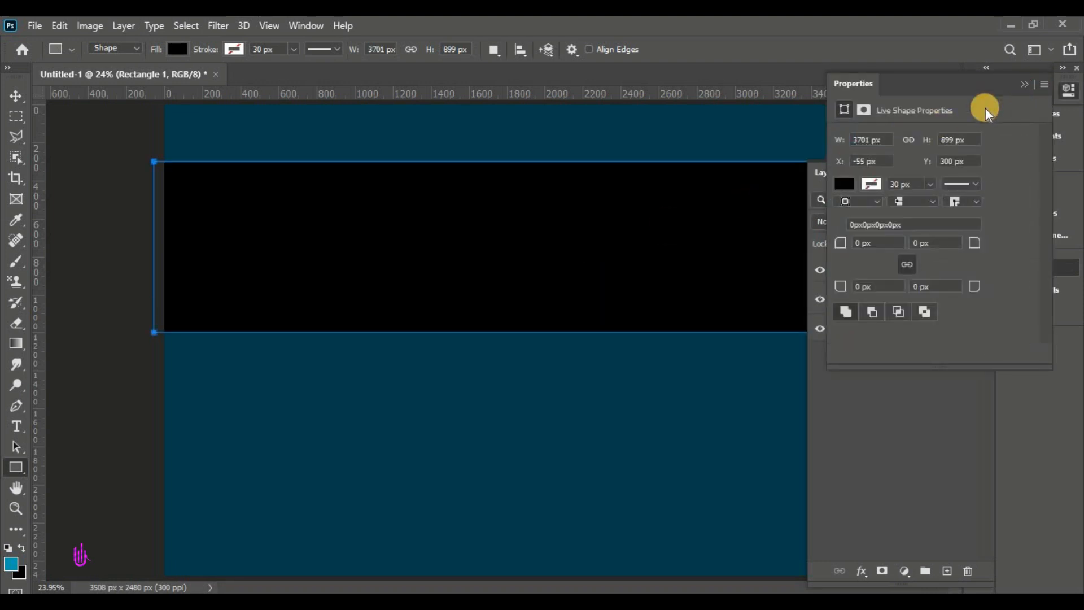
{"action": "left_click", "coordinate": [1020, 84]}
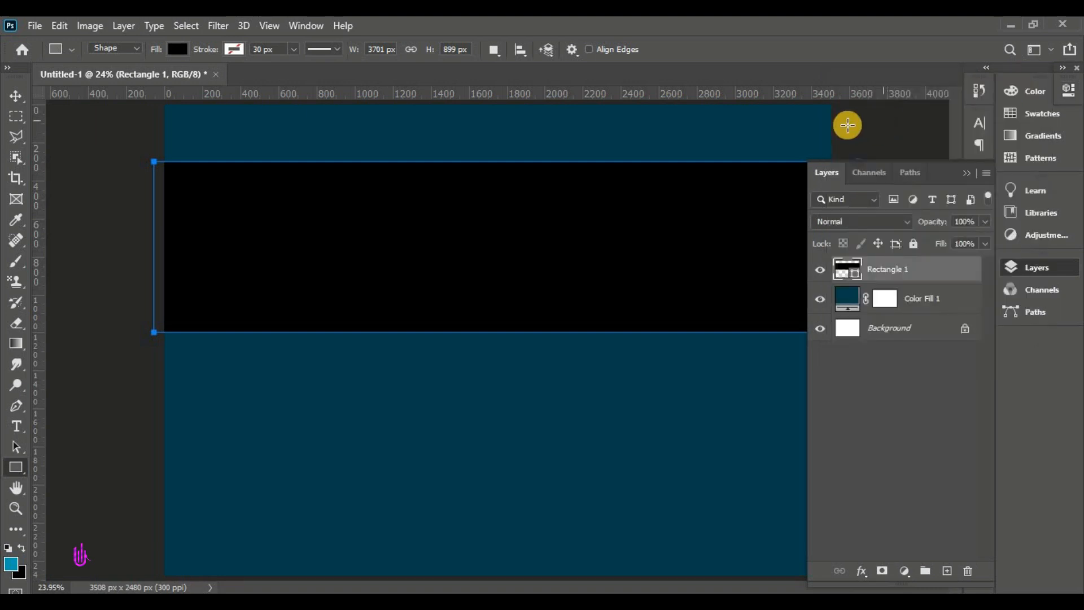
Open the black rectangle's fill color for editing and move the color picker clear of the artwork
{"action": "left_click", "coordinate": [18, 98]}
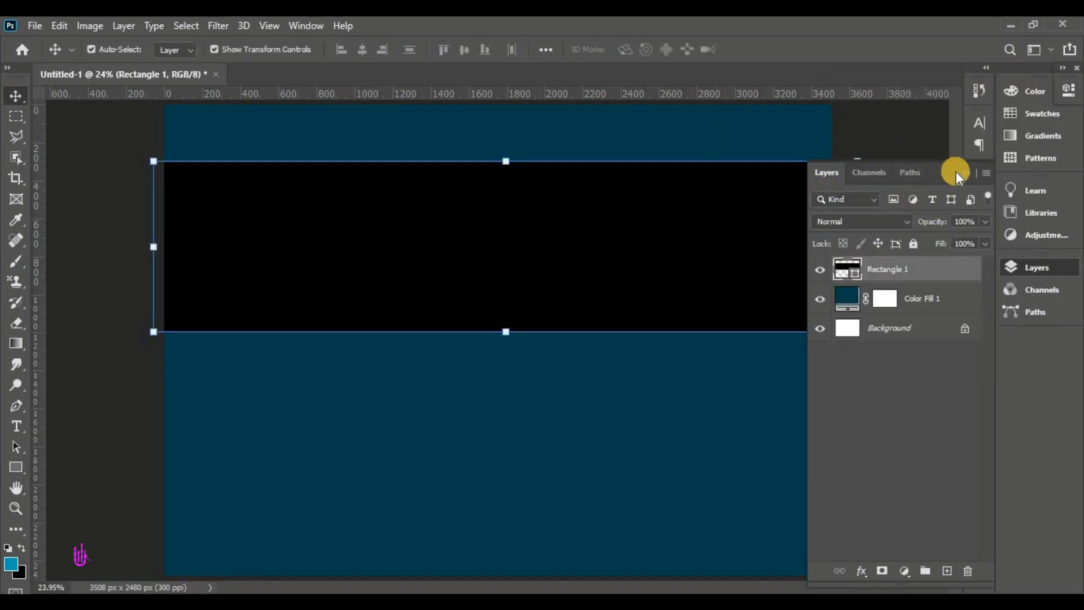
{"action": "double_click", "coordinate": [853, 273]}
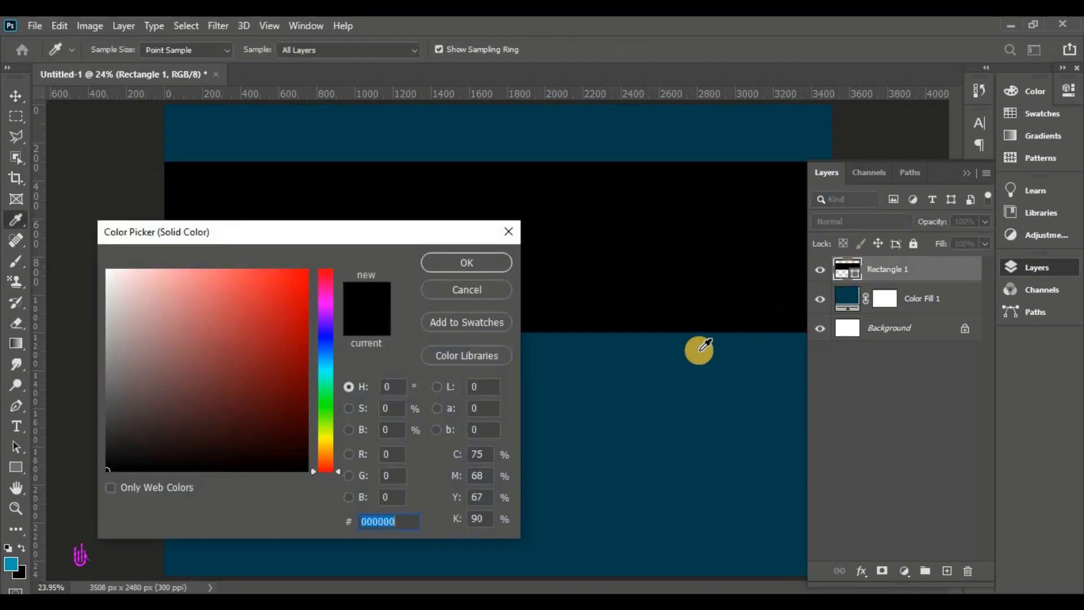
{"action": "left_click_drag", "start_coordinate": [210, 230], "coordinate": [781, 237]}
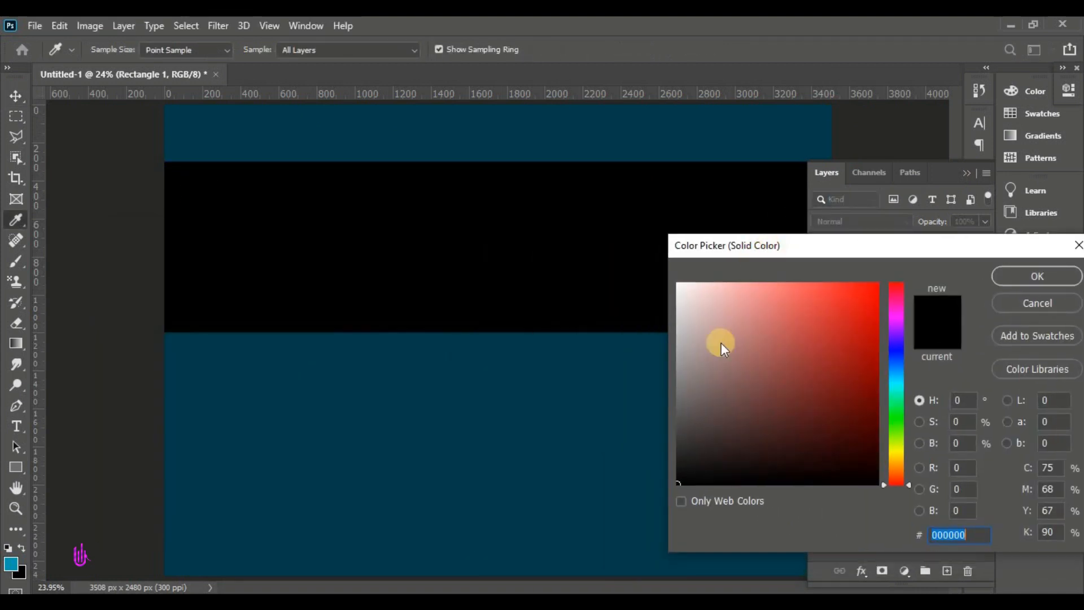
Switch to the FLYER DETAILS1 file in Notepad and copy the yellow color code ff9600
{"action": "left_click", "coordinate": [582, 593]}
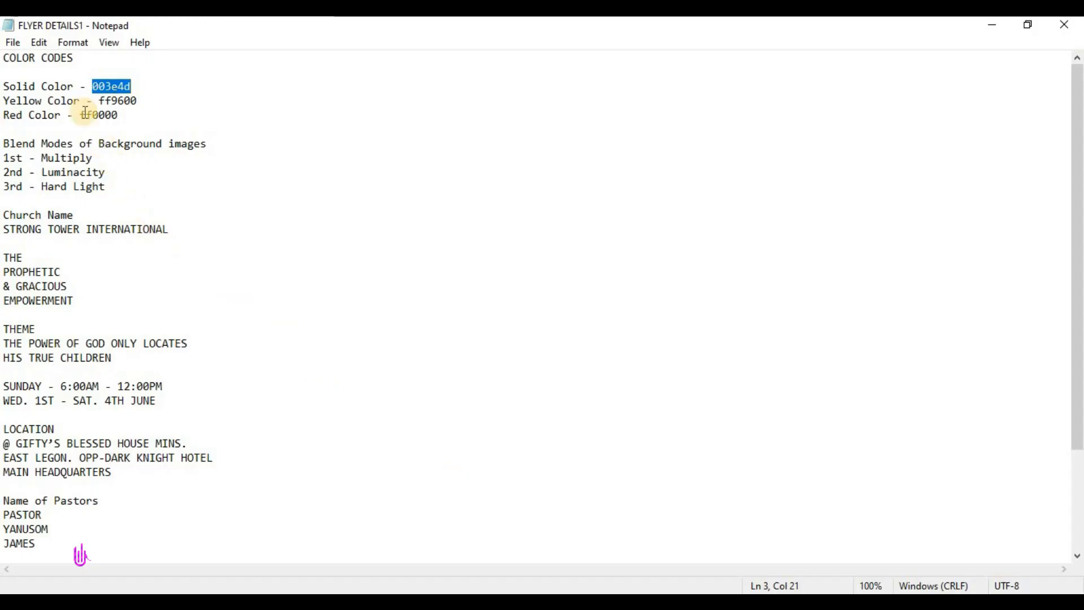
{"action": "left_click_drag", "start_coordinate": [98, 100], "coordinate": [129, 97]}
{"action": "double_click", "coordinate": [125, 98]}
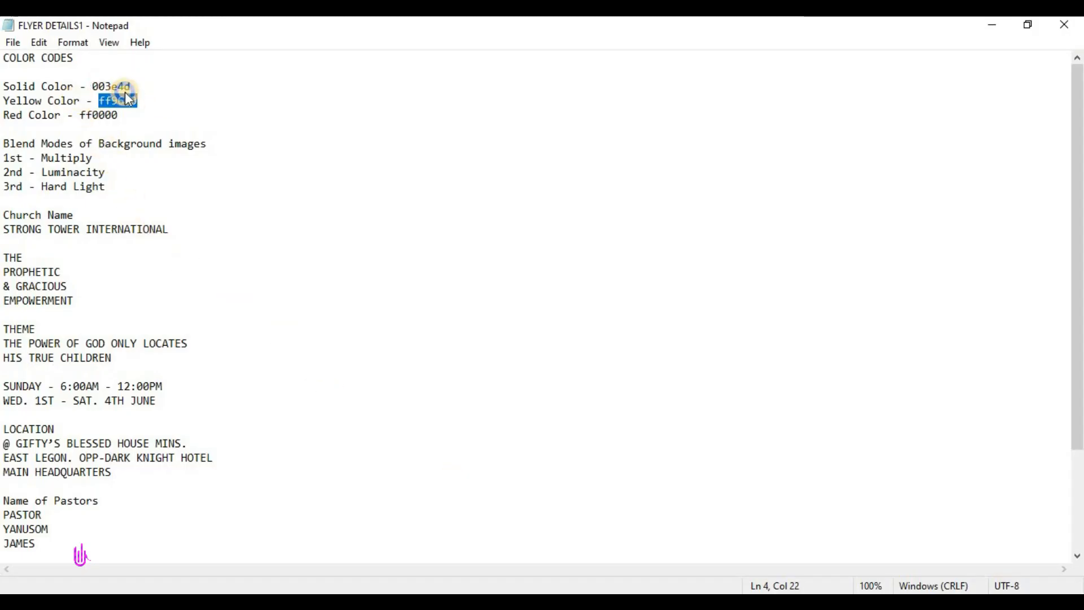
{"action": "right_click", "coordinate": [128, 99]}
{"action": "left_click", "coordinate": [154, 141]}
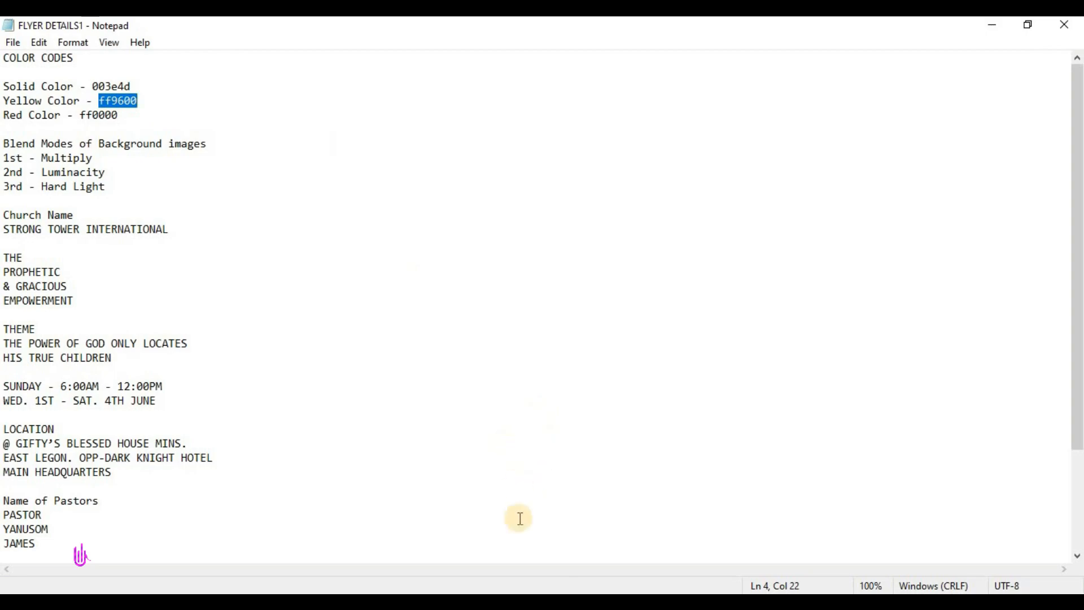
Switch back to Photoshop and set the rectangle's fill color to the copied hex ff9600, accepting it
{"action": "left_click", "coordinate": [531, 593]}
{"action": "left_click_drag", "start_coordinate": [972, 515], "coordinate": [902, 516]}
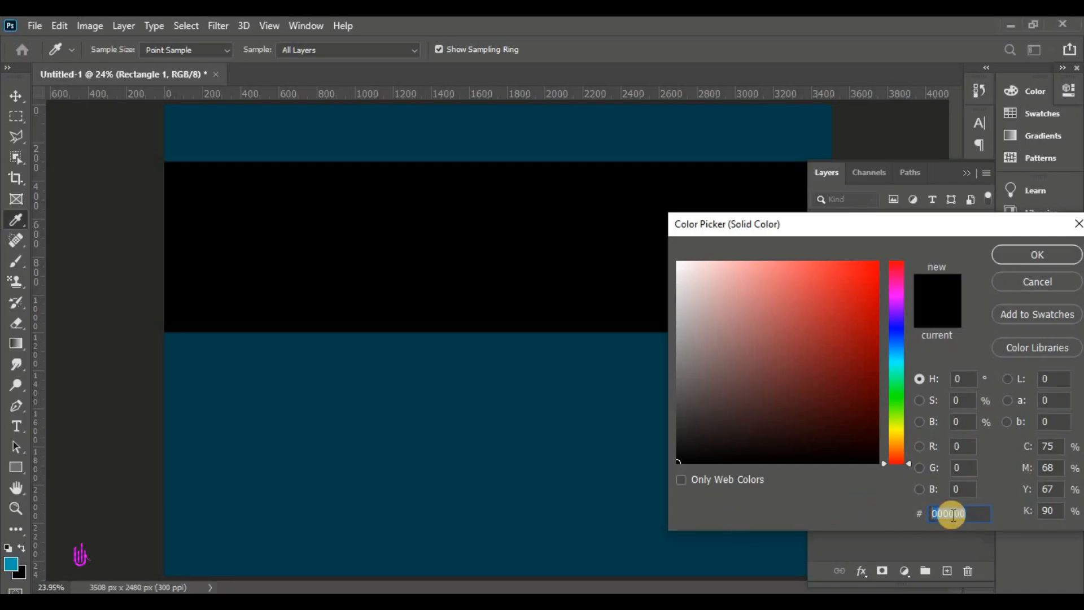
{"action": "left_click_drag", "start_coordinate": [900, 229], "coordinate": [800, 229]}
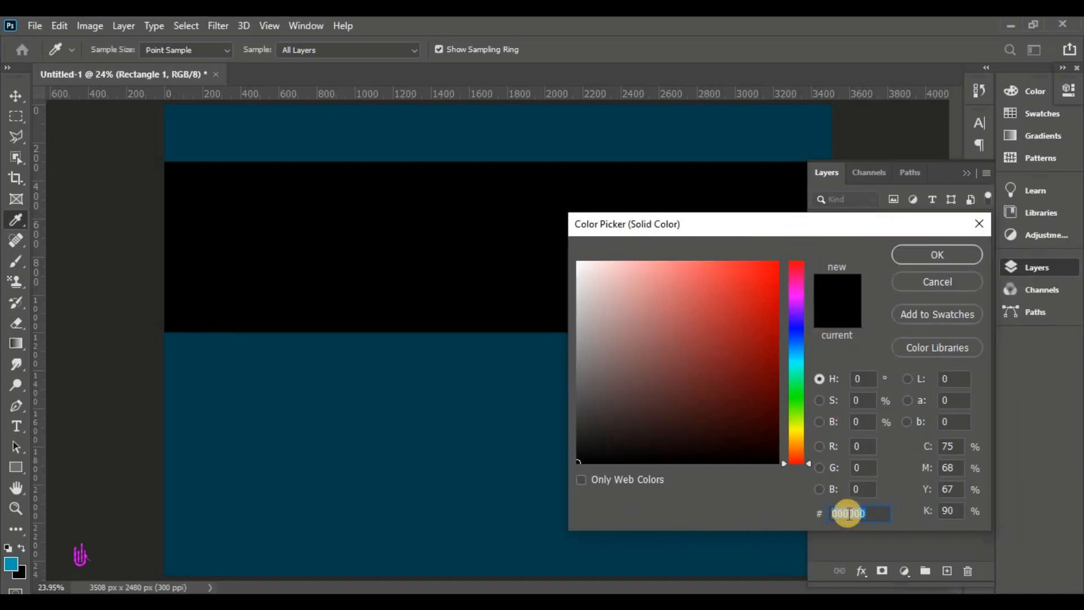
{"action": "right_click", "coordinate": [849, 513]}
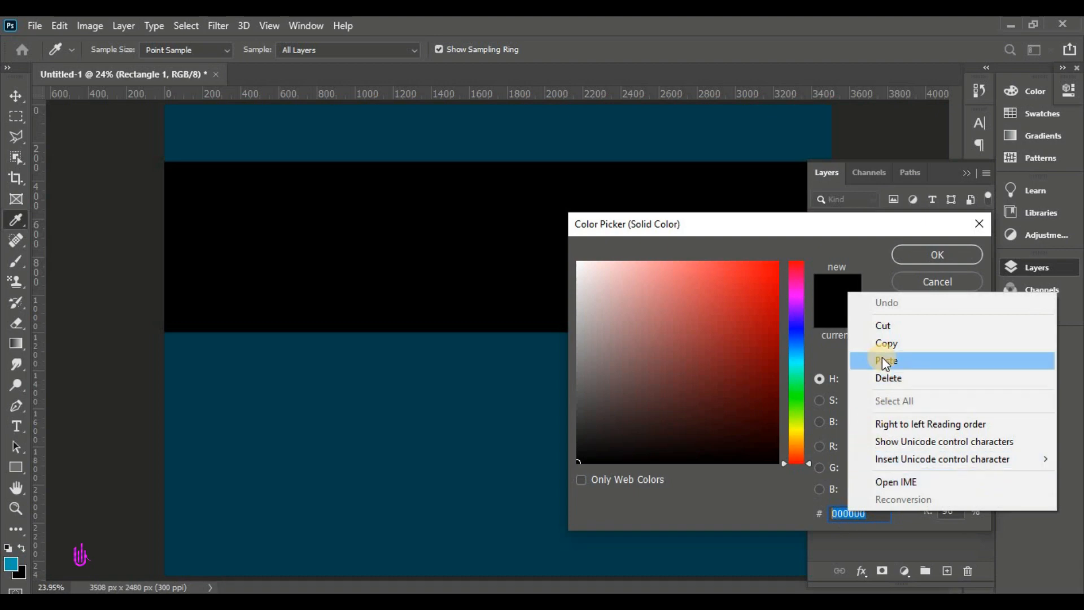
{"action": "left_click", "coordinate": [896, 360]}
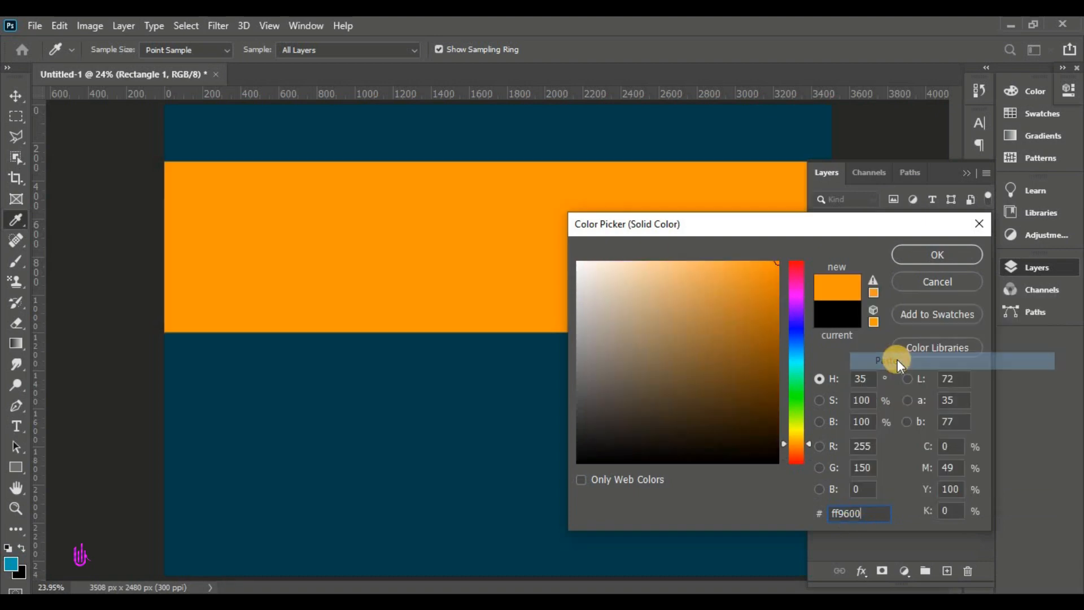
{"action": "left_click", "coordinate": [922, 258]}
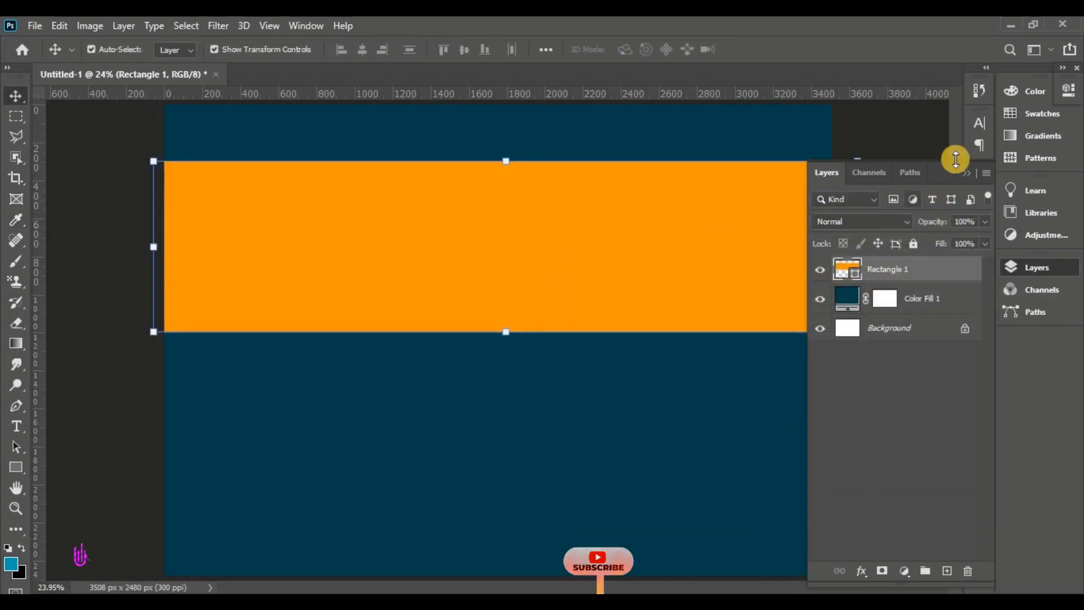
Move the orange rectangle up about 62 px and center it horizontally on the canvas
{"action": "left_click", "coordinate": [966, 173]}
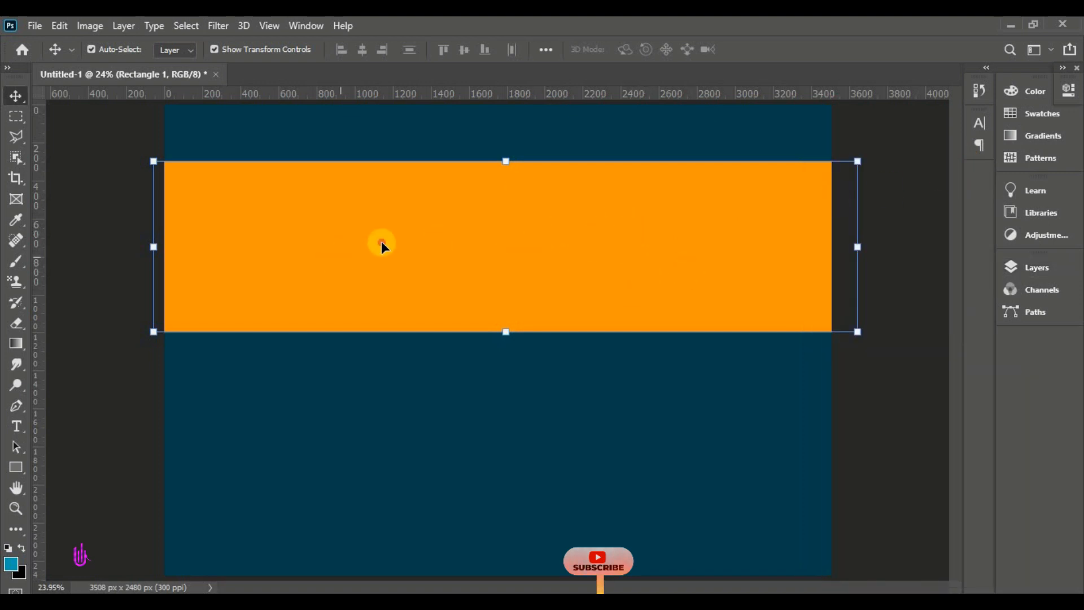
{"action": "left_click_drag", "start_coordinate": [460, 292], "coordinate": [387, 232]}
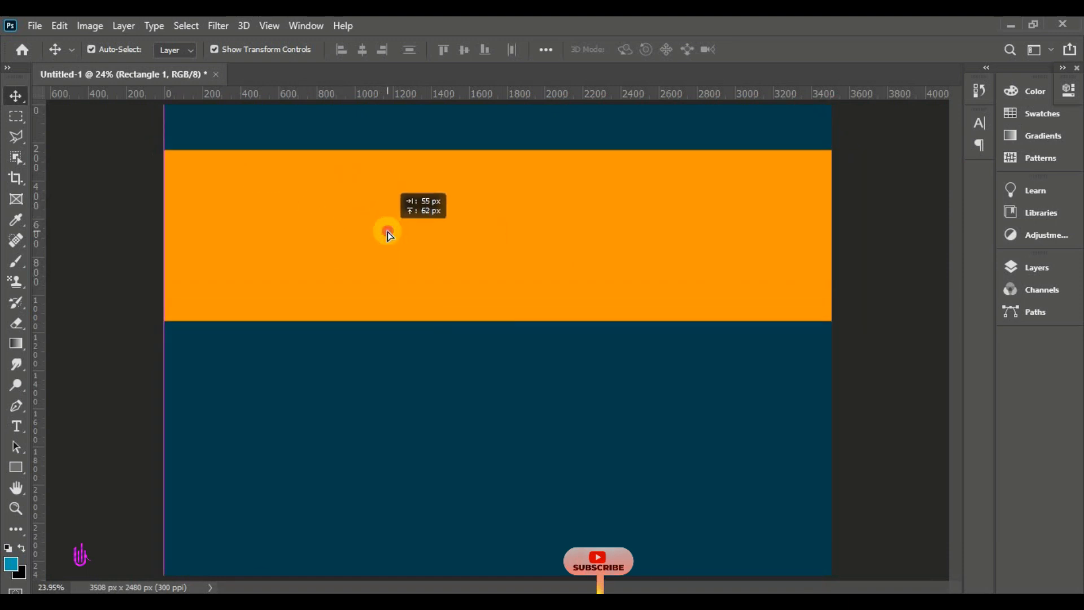
{"action": "mouse_move", "coordinate": [404, 275]}
{"action": "left_mouse_down"}
{"action": "mouse_move", "coordinate": [381, 272]}
{"action": "mouse_move", "coordinate": [399, 271]}
{"action": "left_mouse_up"}
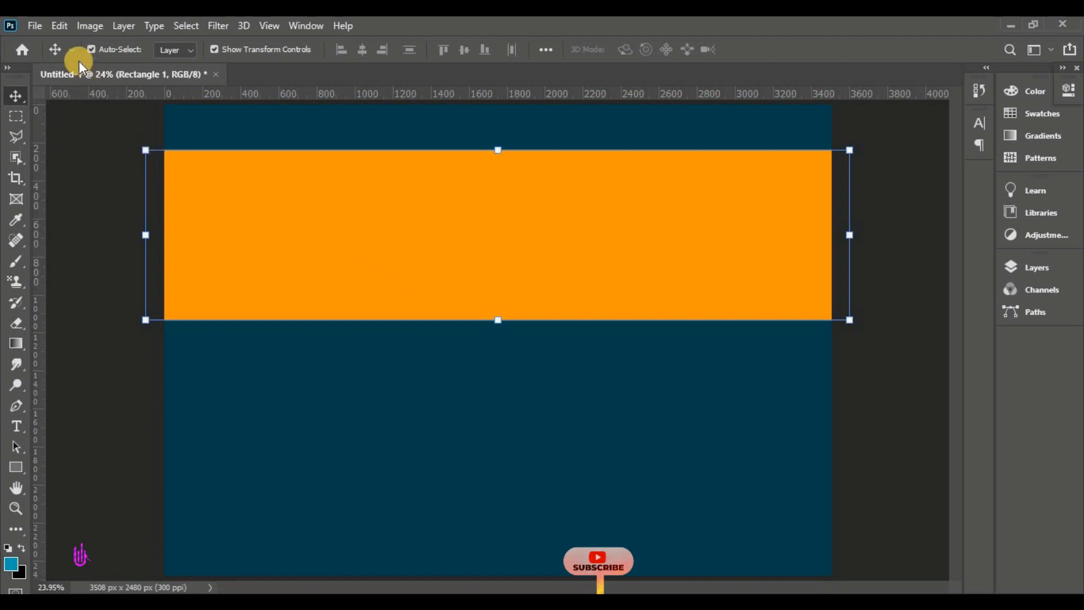
Free Transform the orange rectangle, rotating it to about -8.39° and moving it up over the canvas's top edge
{"action": "left_click", "coordinate": [59, 26]}
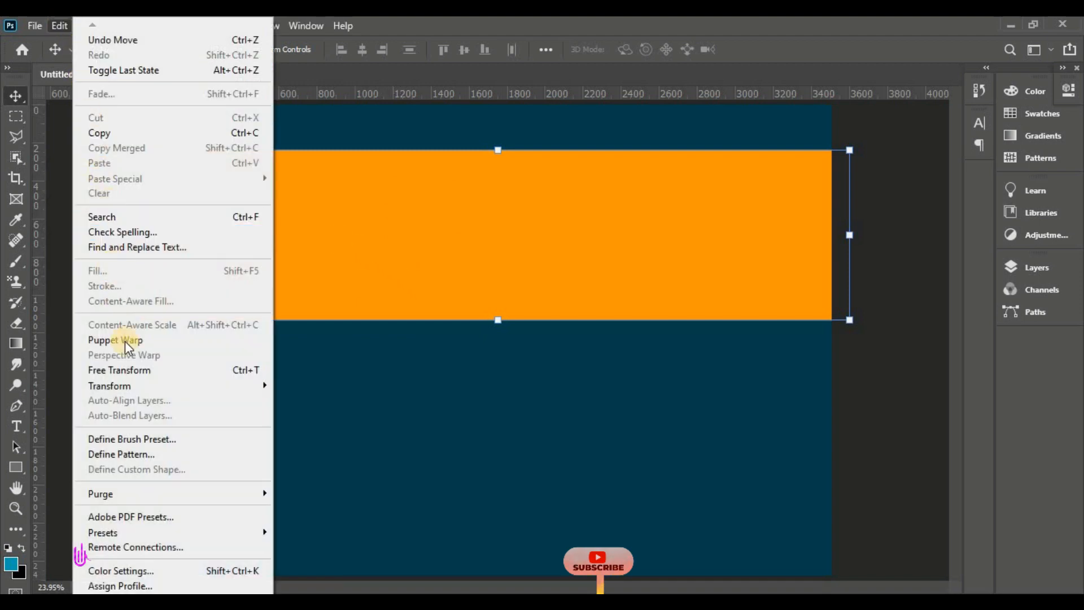
{"action": "left_click", "coordinate": [226, 372]}
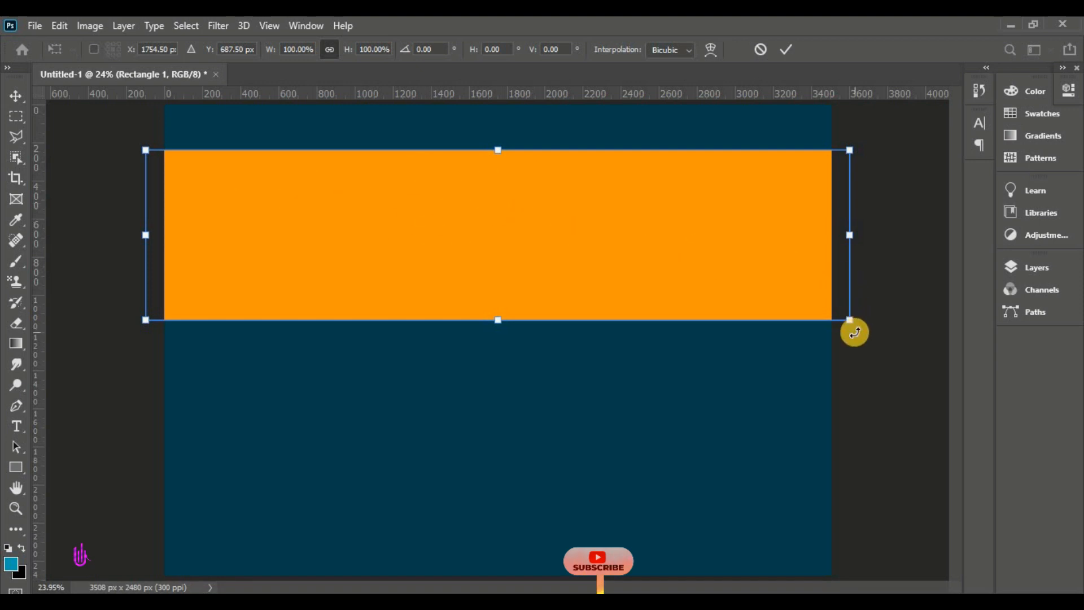
{"action": "key", "text": "ctrl+0"}
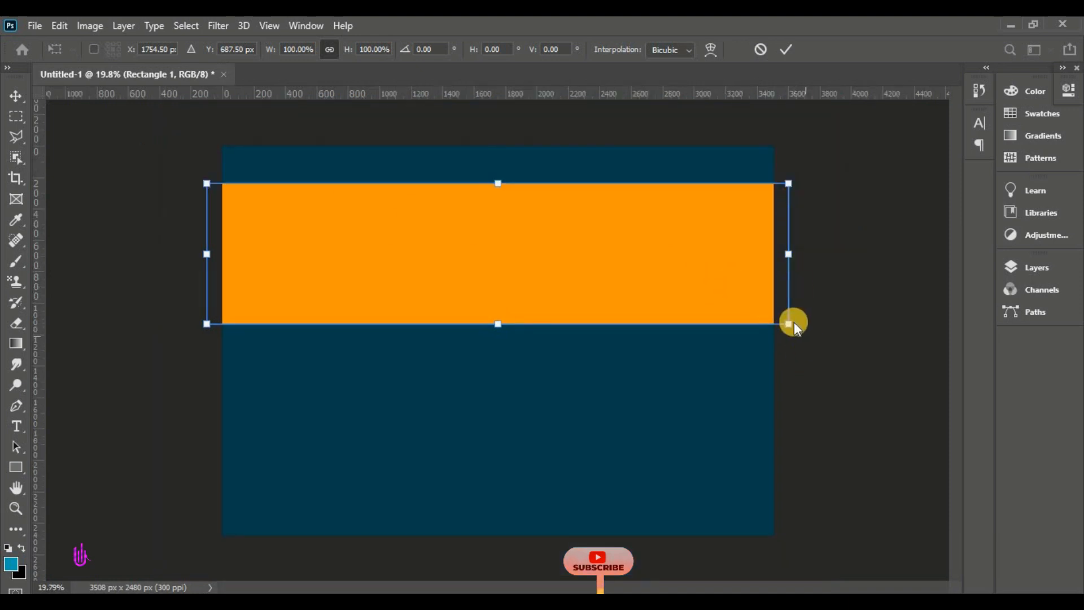
{"action": "left_click_drag", "start_coordinate": [794, 332], "coordinate": [806, 317]}
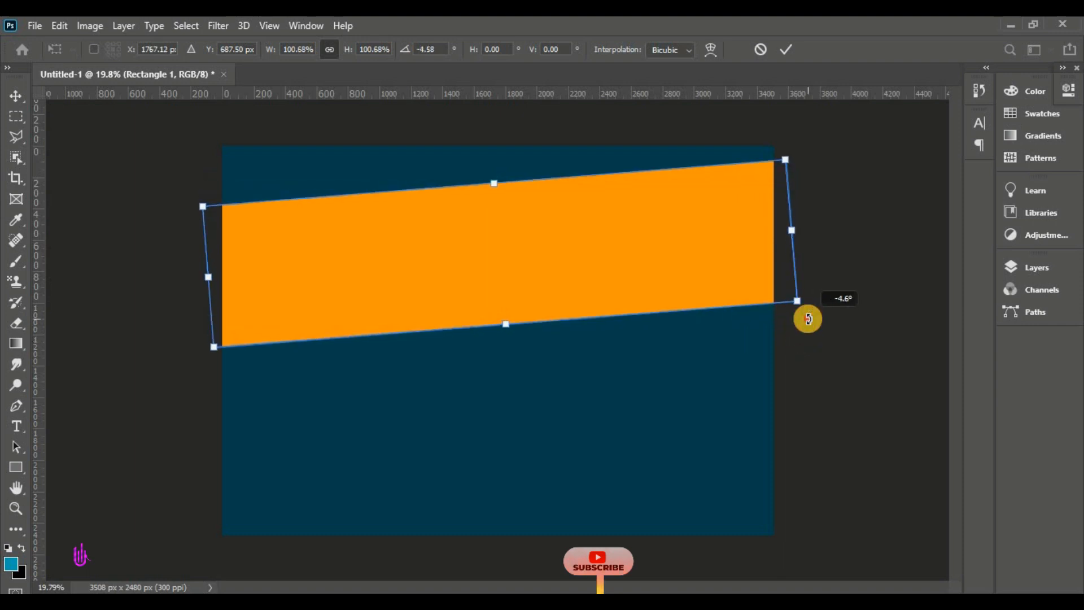
{"action": "left_click_drag", "start_coordinate": [639, 266], "coordinate": [631, 192]}
{"action": "left_click_drag", "start_coordinate": [808, 250], "coordinate": [820, 231]}
{"action": "left_click_drag", "start_coordinate": [591, 209], "coordinate": [580, 185]}
{"action": "left_click_drag", "start_coordinate": [803, 209], "coordinate": [803, 209]}
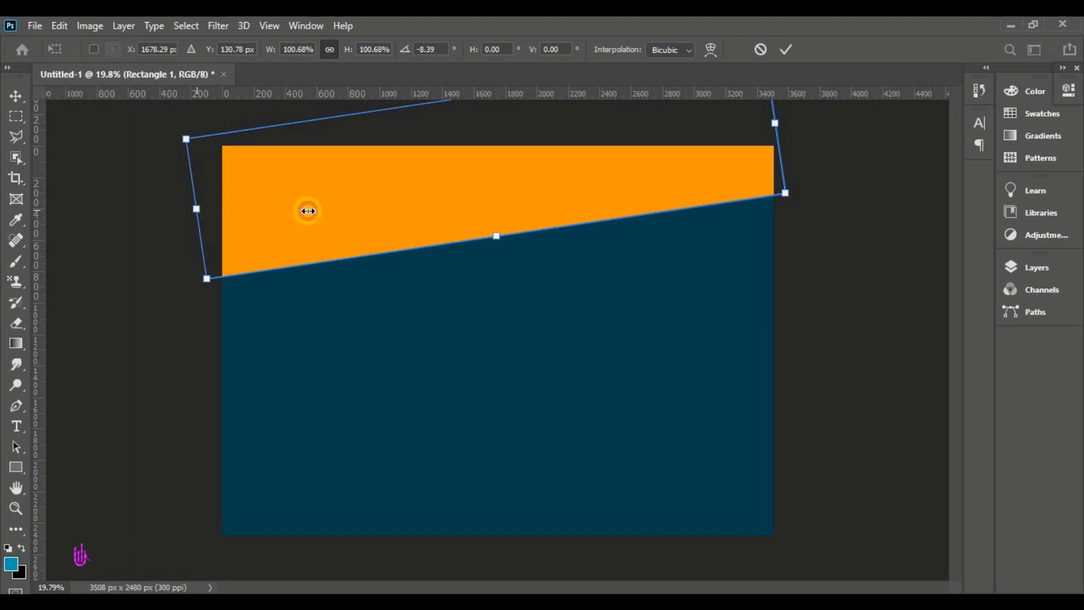
Shift the rotated rectangle to about X 1777 px, Y 100 px and apply the transform
{"action": "mouse_move", "coordinate": [547, 168]}
{"action": "left_mouse_down"}
{"action": "mouse_move", "coordinate": [563, 167]}
{"action": "mouse_move", "coordinate": [541, 172]}
{"action": "left_mouse_up"}
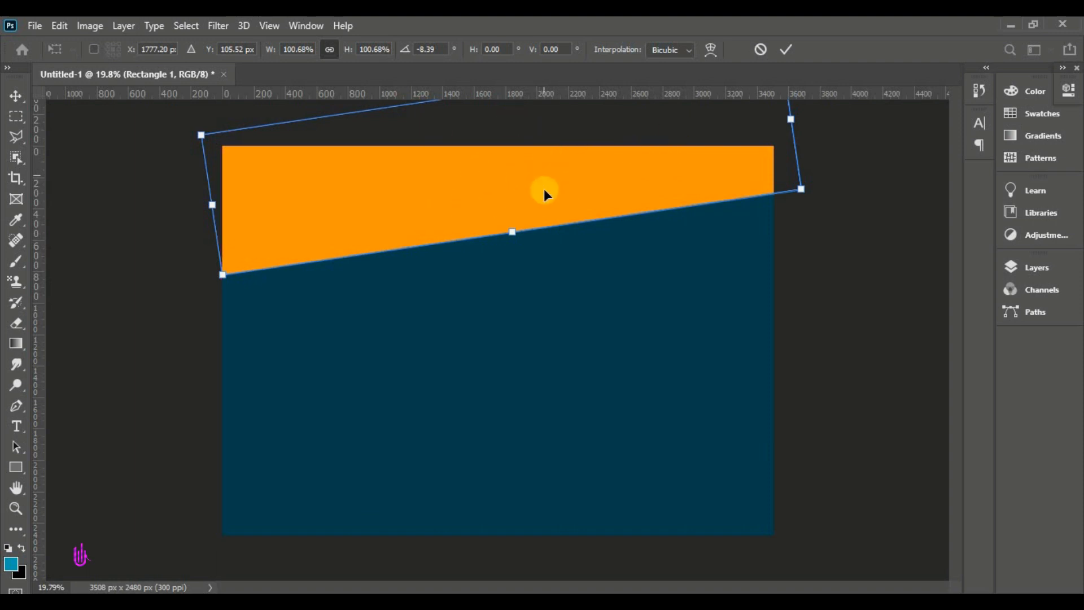
{"action": "left_click_drag", "start_coordinate": [544, 191], "coordinate": [544, 188]}
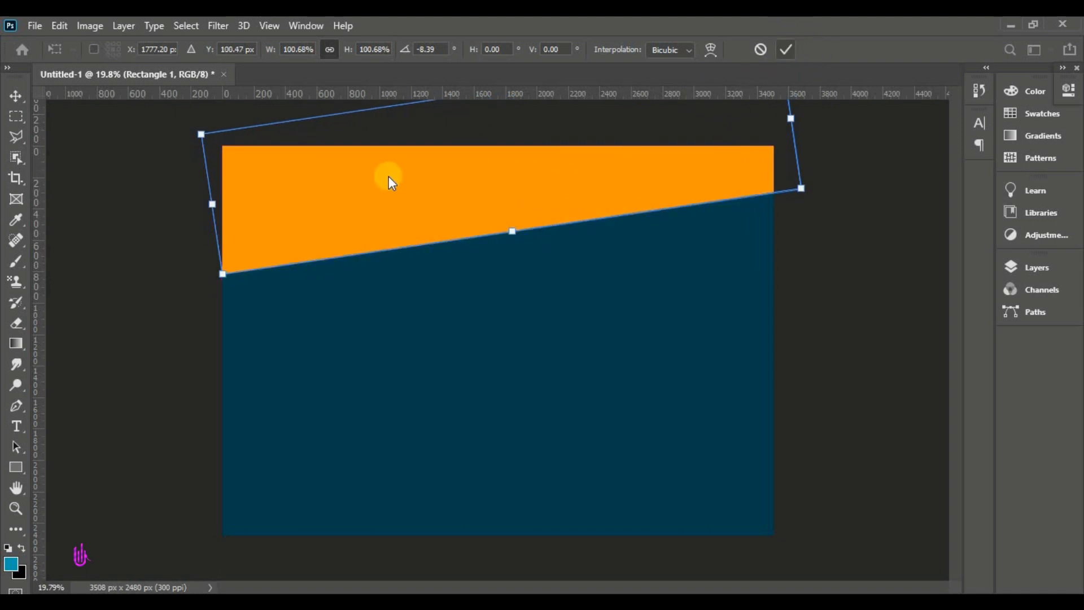
{"action": "key", "text": "Return"}
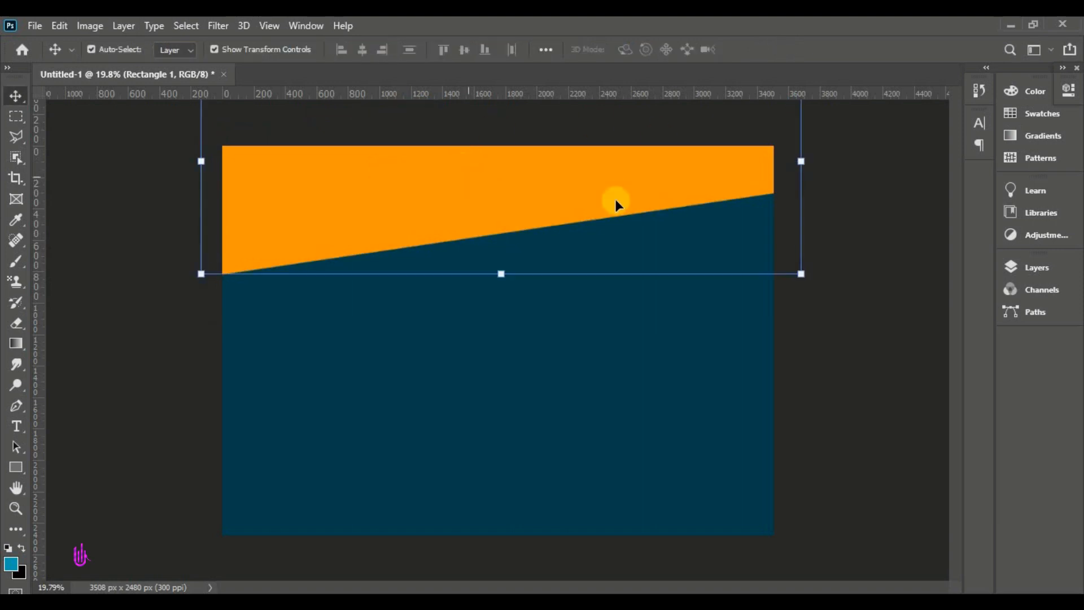
Duplicate the rotated orange rectangle's layer and move the copy down into the lower half of the canvas
{"action": "left_click", "coordinate": [1059, 268]}
{"action": "left_click_drag", "start_coordinate": [864, 266], "coordinate": [948, 571]}
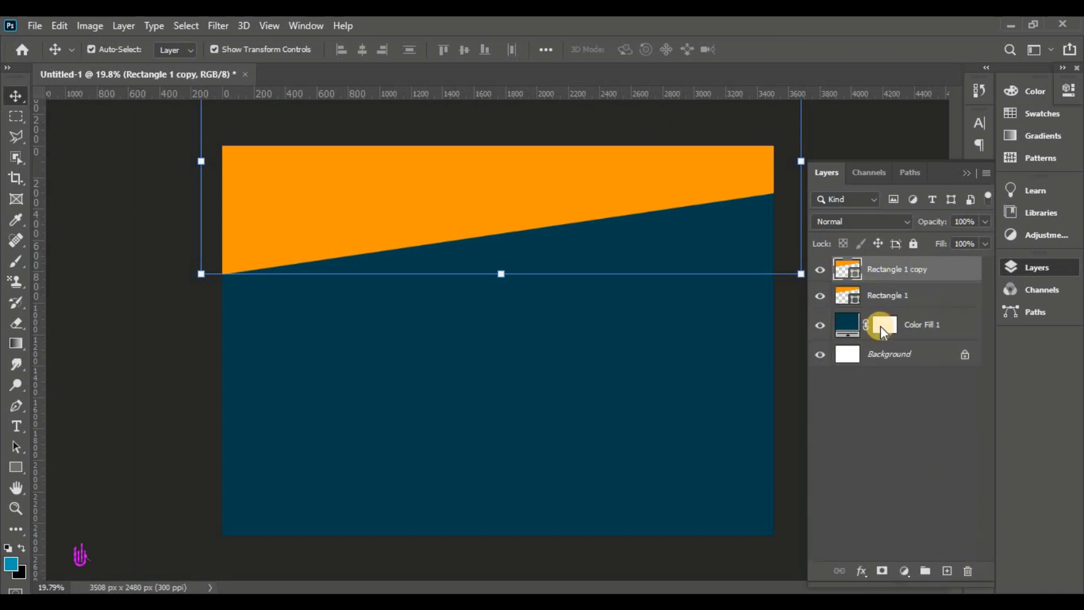
{"action": "left_click_drag", "start_coordinate": [465, 226], "coordinate": [571, 327]}
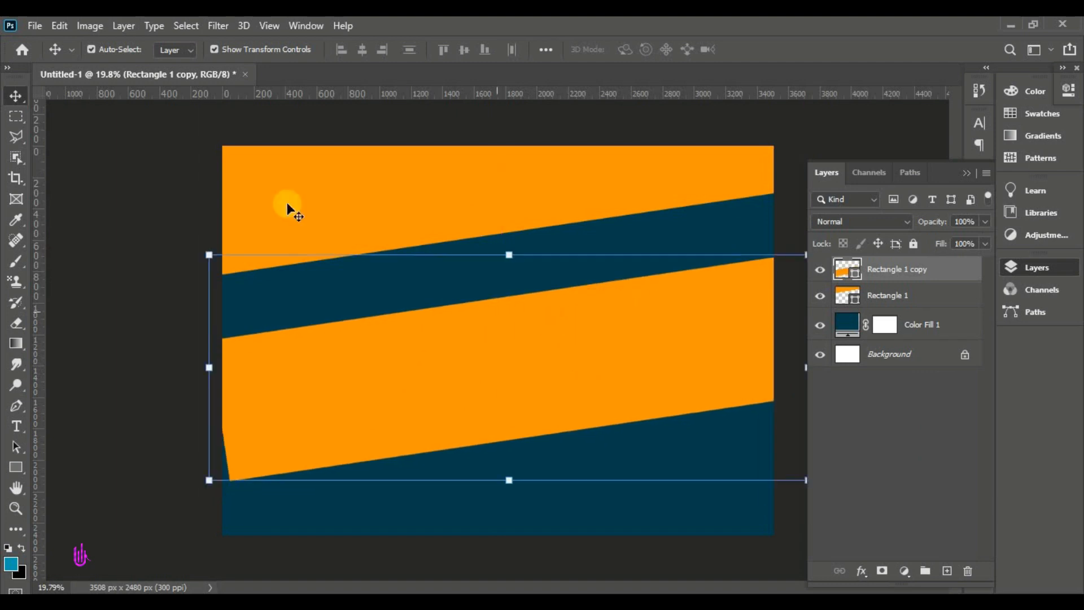
Free Transform the rectangle copy, flipping it horizontally and vertically
{"action": "left_click", "coordinate": [59, 26]}
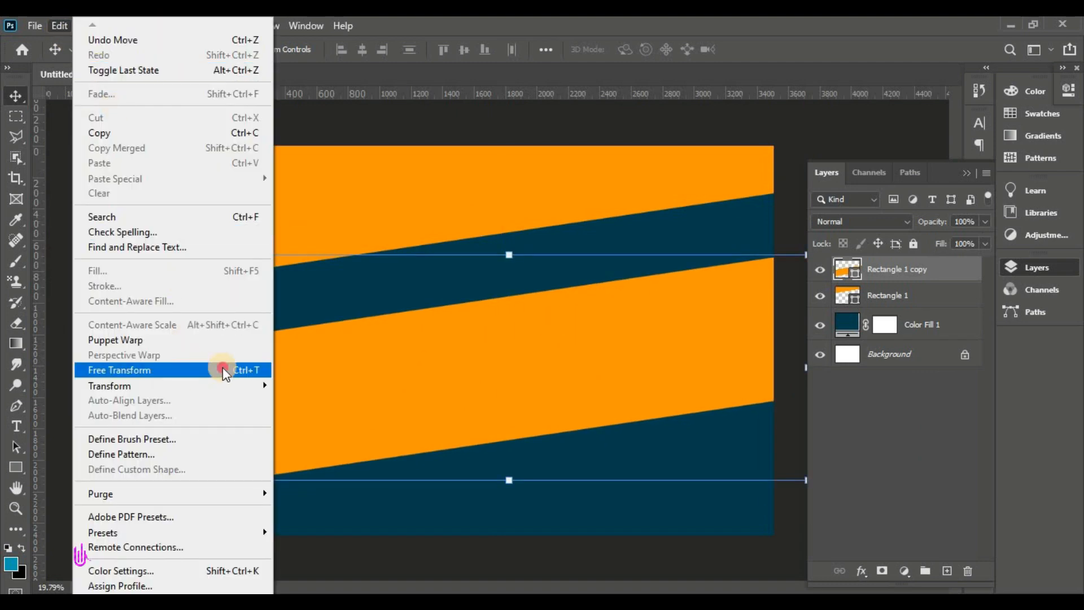
{"action": "left_click", "coordinate": [202, 371]}
{"action": "right_click", "coordinate": [487, 340]}
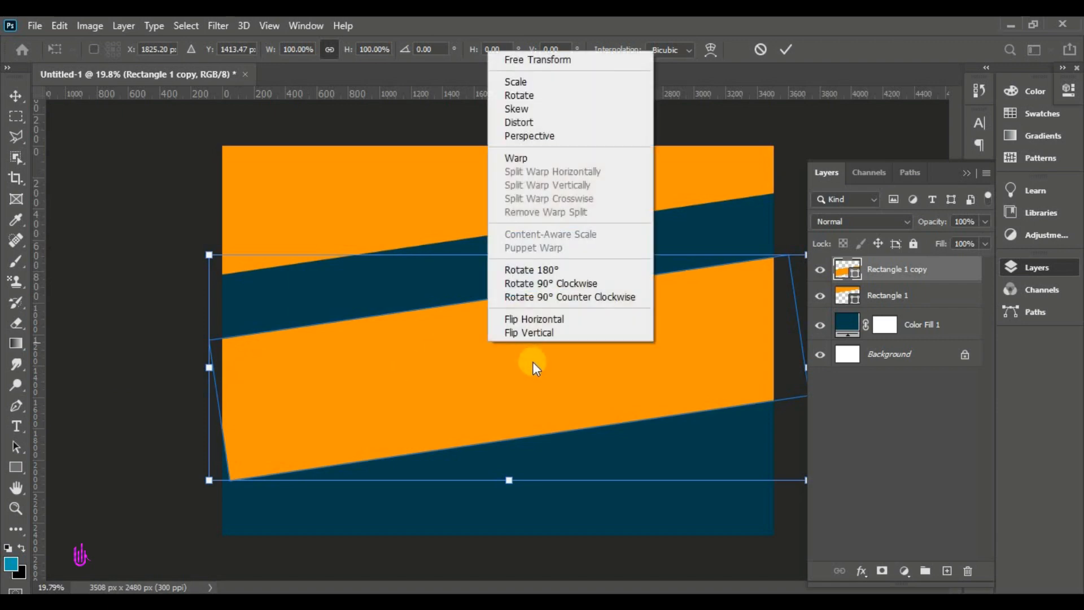
{"action": "left_click", "coordinate": [572, 318]}
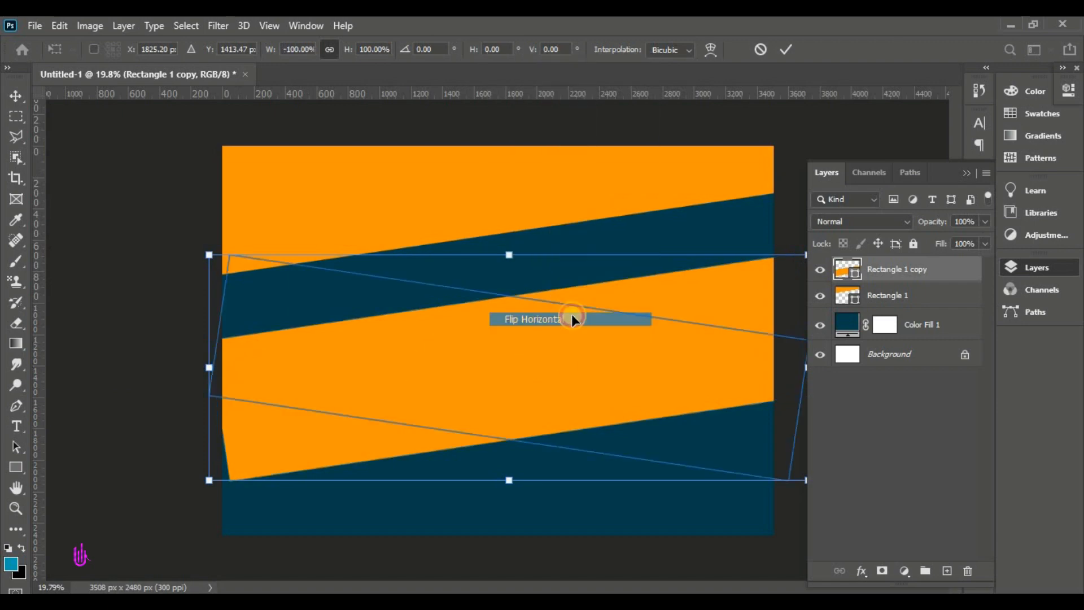
{"action": "right_click", "coordinate": [547, 346]}
{"action": "left_click", "coordinate": [581, 338]}
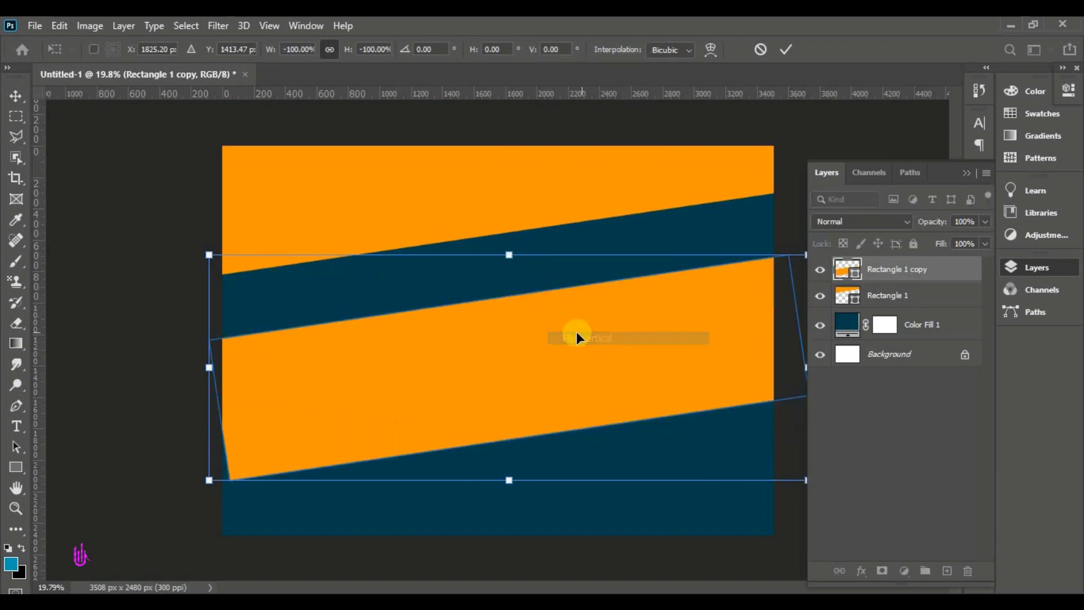
Position the flipped copy over the canvas's bottom edge, aligned horizontally with the top shape, applying the transform and deselecting it
{"action": "left_click_drag", "start_coordinate": [571, 378], "coordinate": [628, 444]}
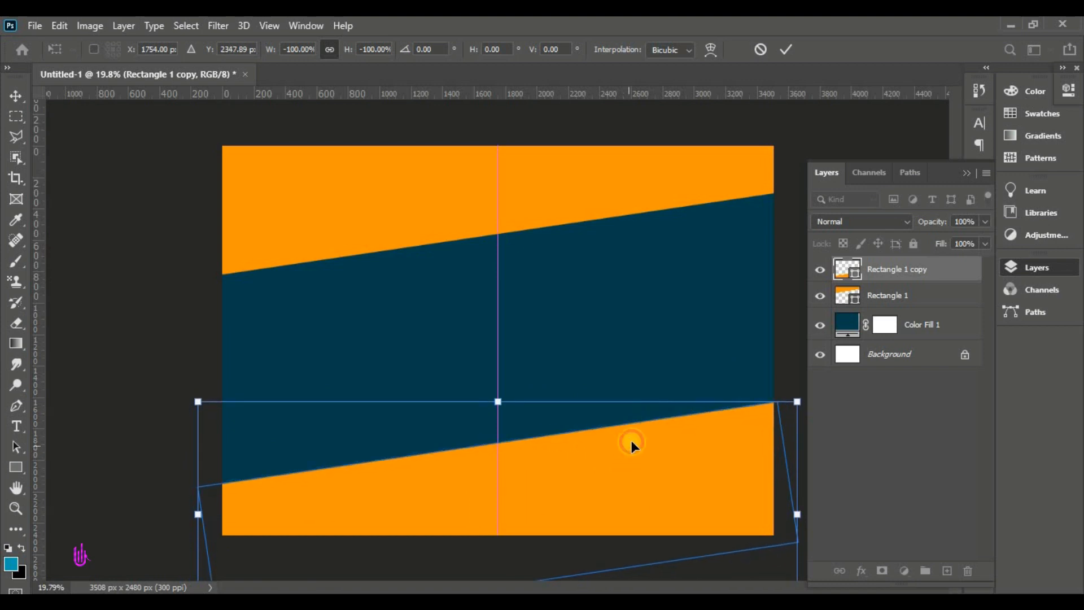
{"action": "left_click", "coordinate": [966, 173]}
{"action": "left_click", "coordinate": [787, 48]}
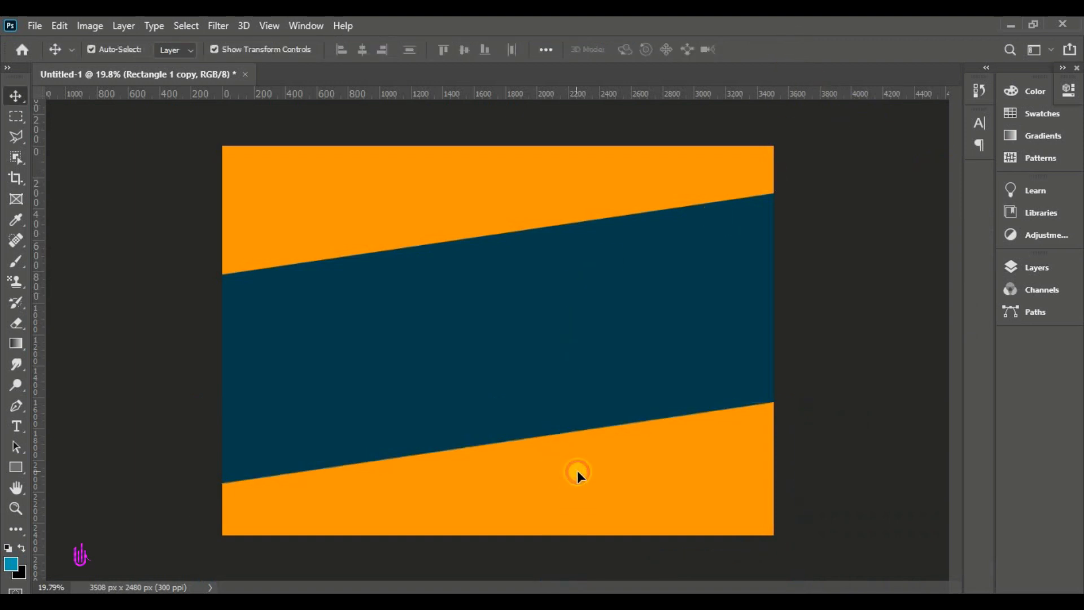
{"action": "mouse_move", "coordinate": [576, 480]}
{"action": "left_mouse_down"}
{"action": "mouse_move", "coordinate": [582, 494]}
{"action": "mouse_move", "coordinate": [583, 484]}
{"action": "left_mouse_up"}
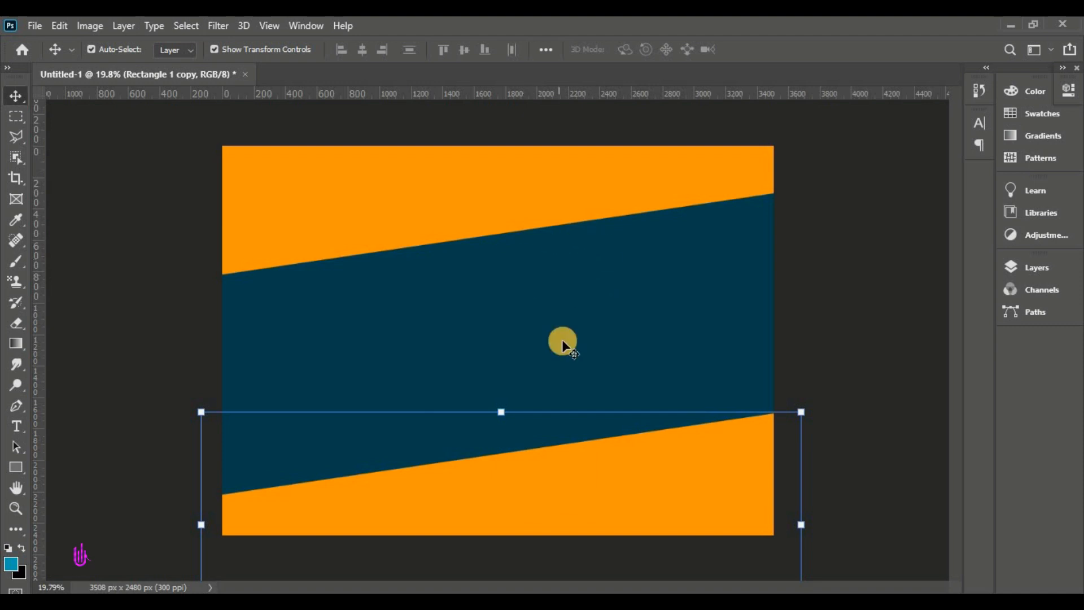
{"action": "left_click", "coordinate": [839, 240]}
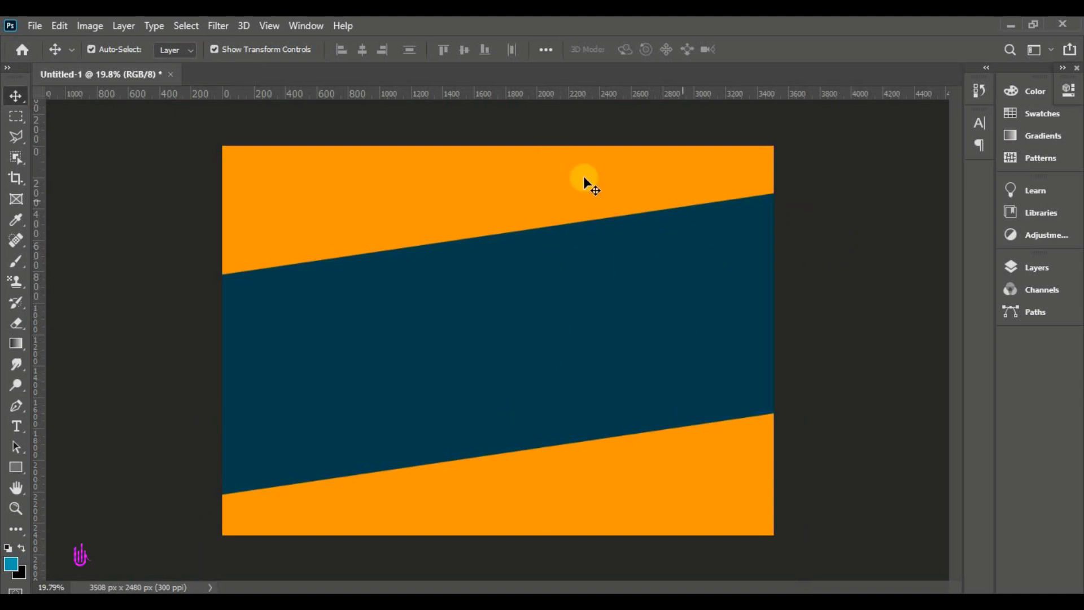
Open the Layer Style blending options for the top orange rectangle and move the dialog clear of the artwork
{"action": "key", "text": "ctrl+0"}
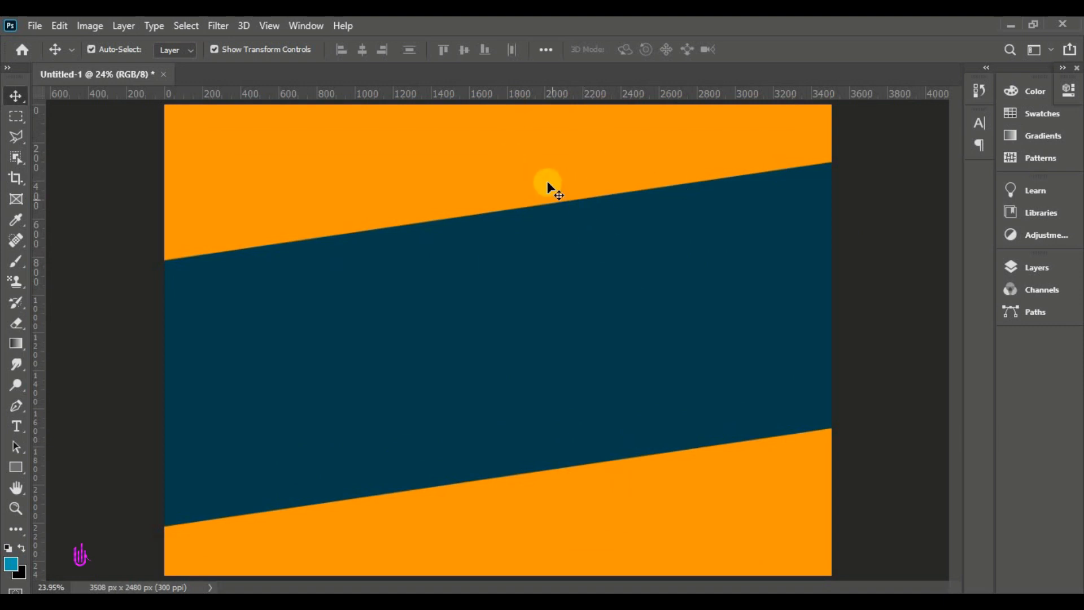
{"action": "left_click", "coordinate": [547, 181]}
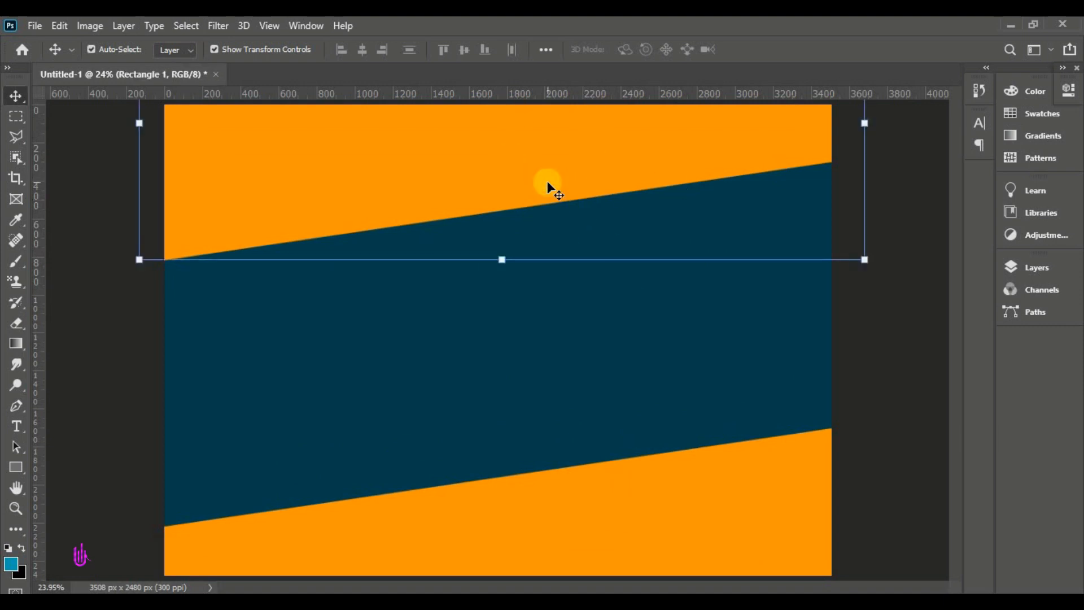
{"action": "left_click", "coordinate": [1044, 269]}
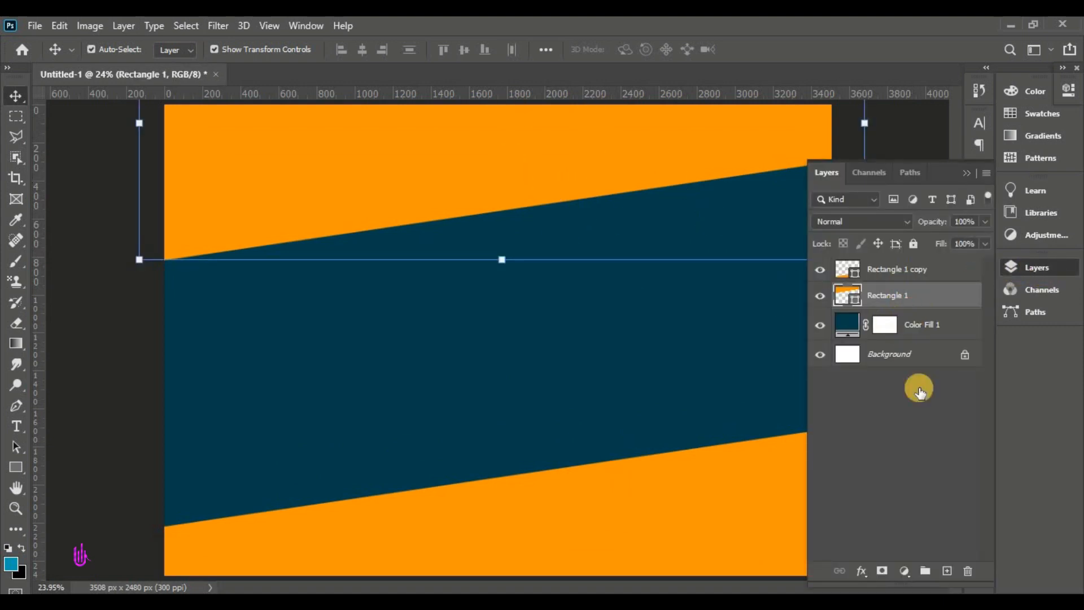
{"action": "left_click", "coordinate": [863, 571]}
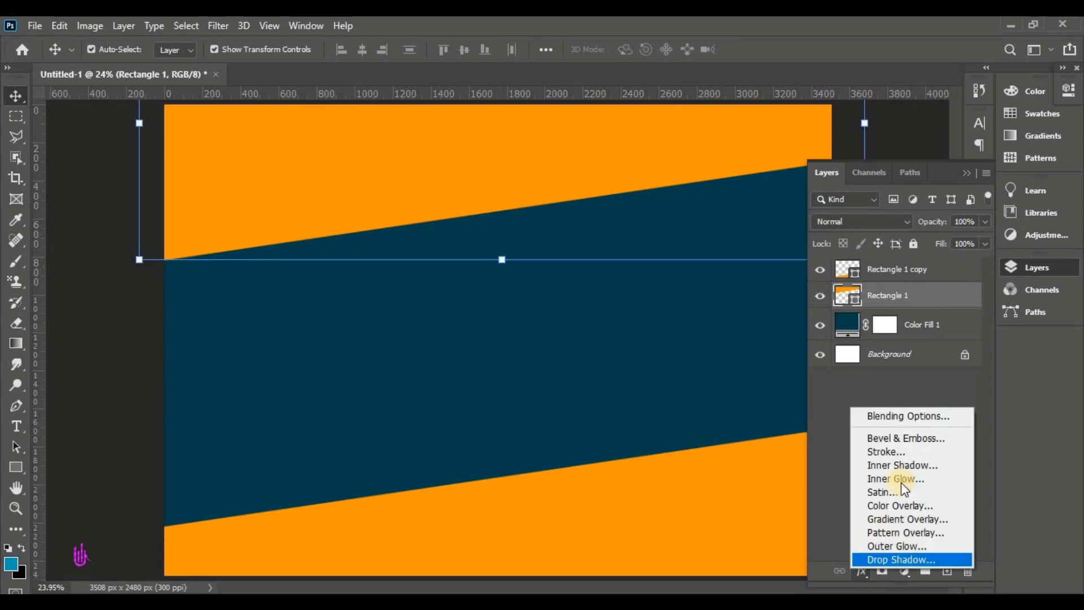
{"action": "left_click", "coordinate": [902, 416]}
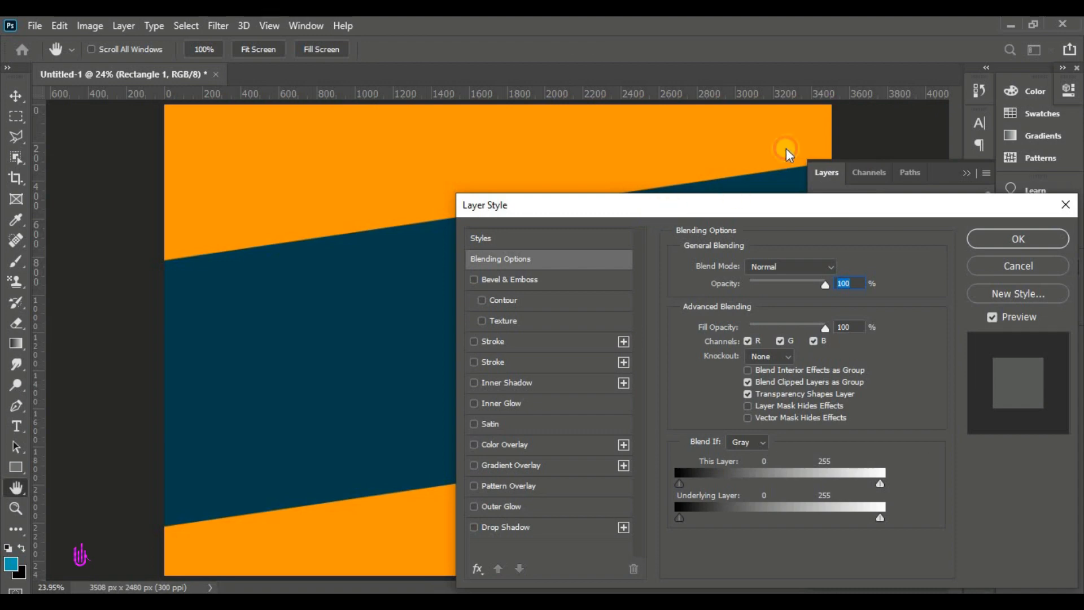
{"action": "left_click_drag", "start_coordinate": [787, 148], "coordinate": [814, 148]}
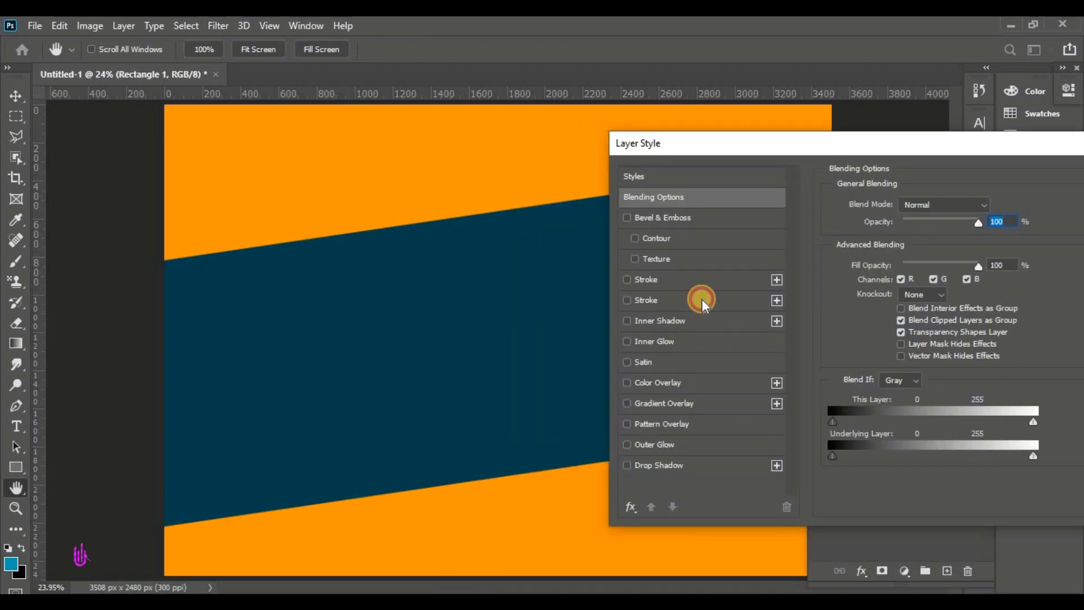
Add a white outside stroke to the top orange rectangle, 30 px in size with 30% opacity
{"action": "left_click", "coordinate": [703, 300]}
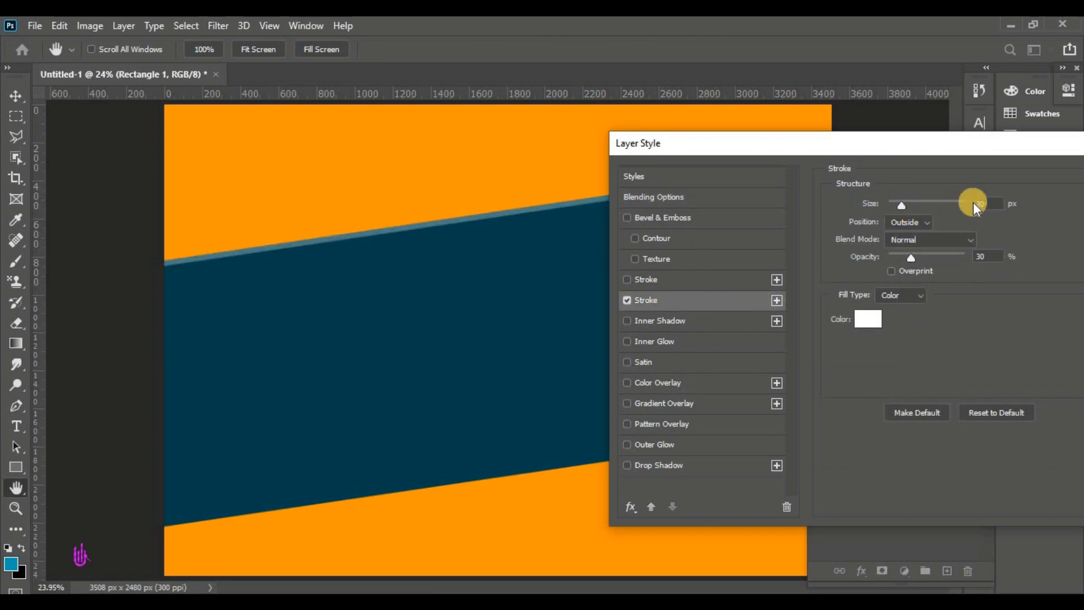
{"action": "left_click_drag", "start_coordinate": [980, 151], "coordinate": [919, 152]}
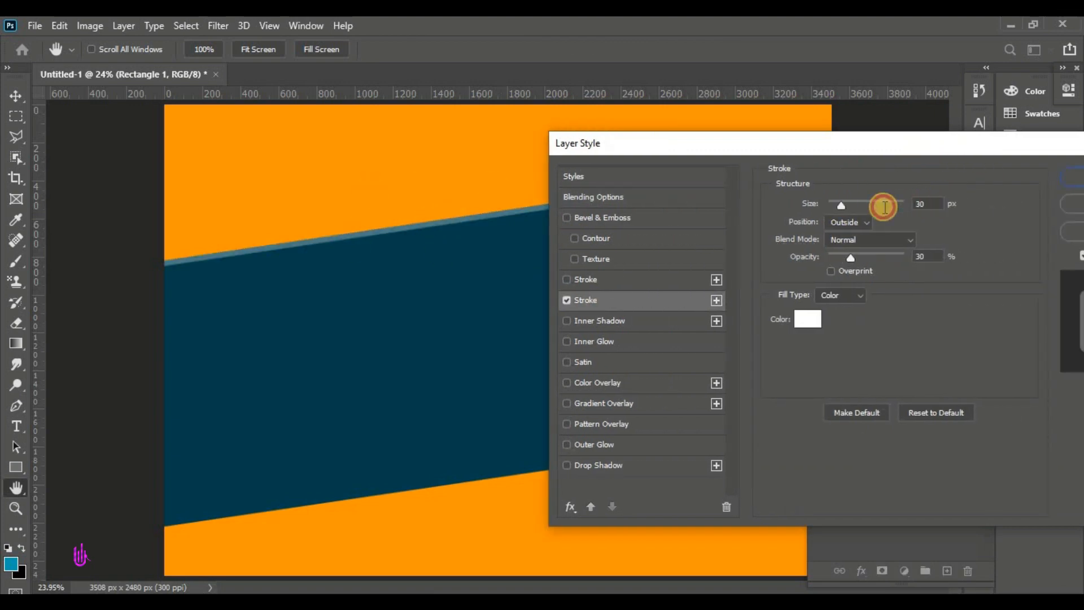
{"action": "left_click_drag", "start_coordinate": [925, 204], "coordinate": [883, 236]}
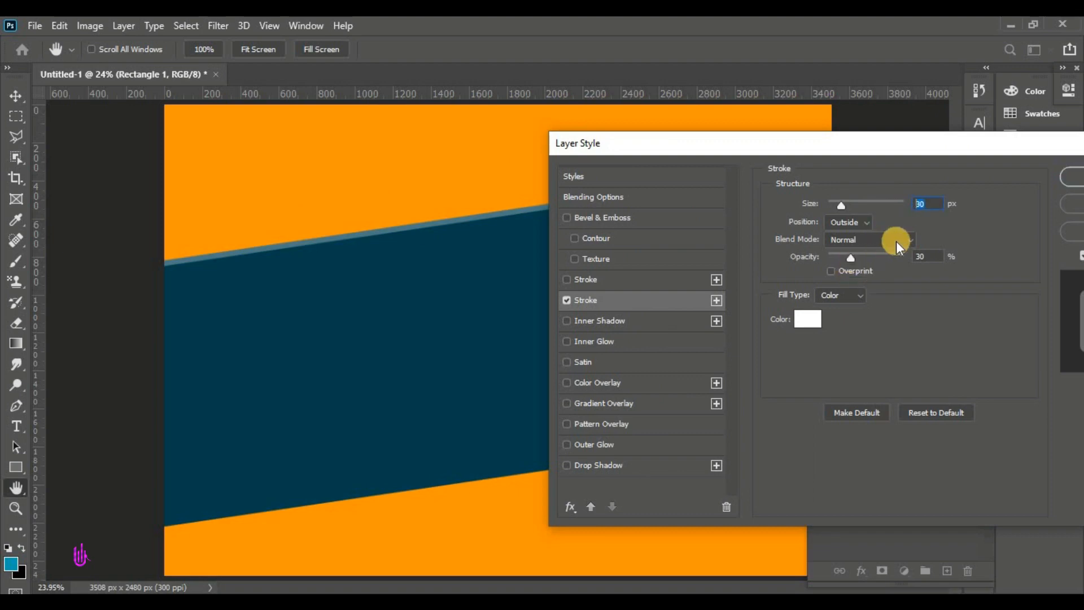
{"action": "left_click_drag", "start_coordinate": [860, 255], "coordinate": [917, 253]}
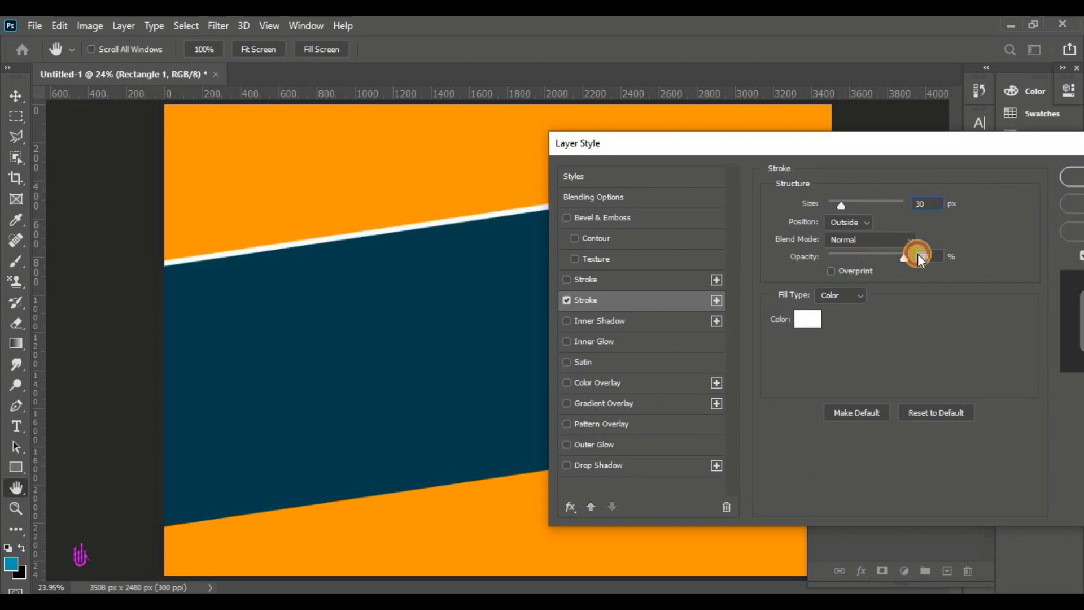
{"action": "left_click", "coordinate": [857, 223]}
{"action": "left_click", "coordinate": [858, 223]}
{"action": "double_click", "coordinate": [941, 254]}
{"action": "type", "text": "30"}
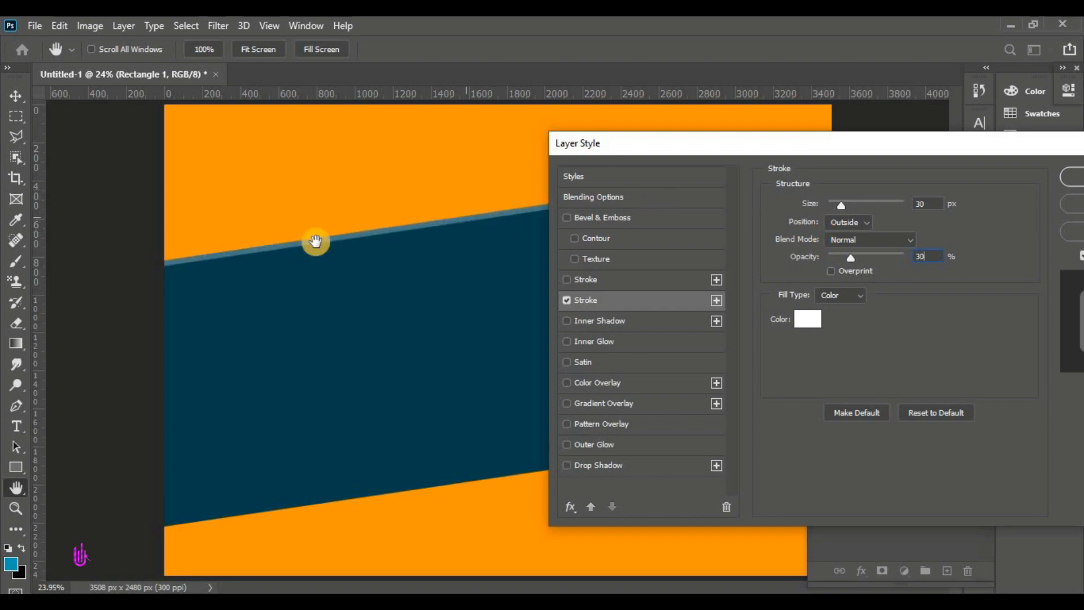
{"action": "left_click", "coordinate": [807, 319]}
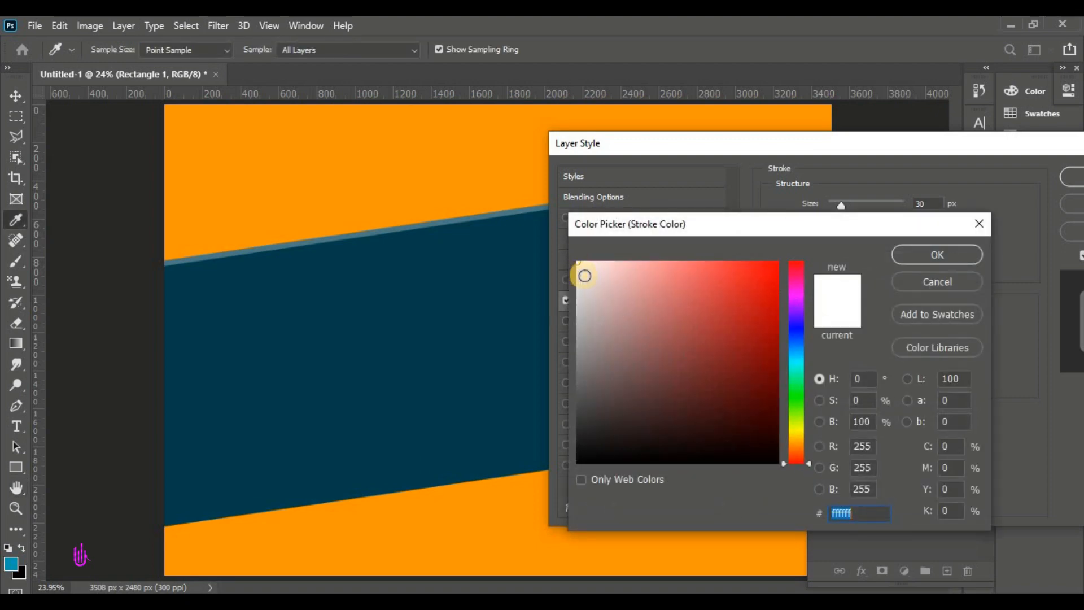
{"action": "left_click", "coordinate": [938, 253]}
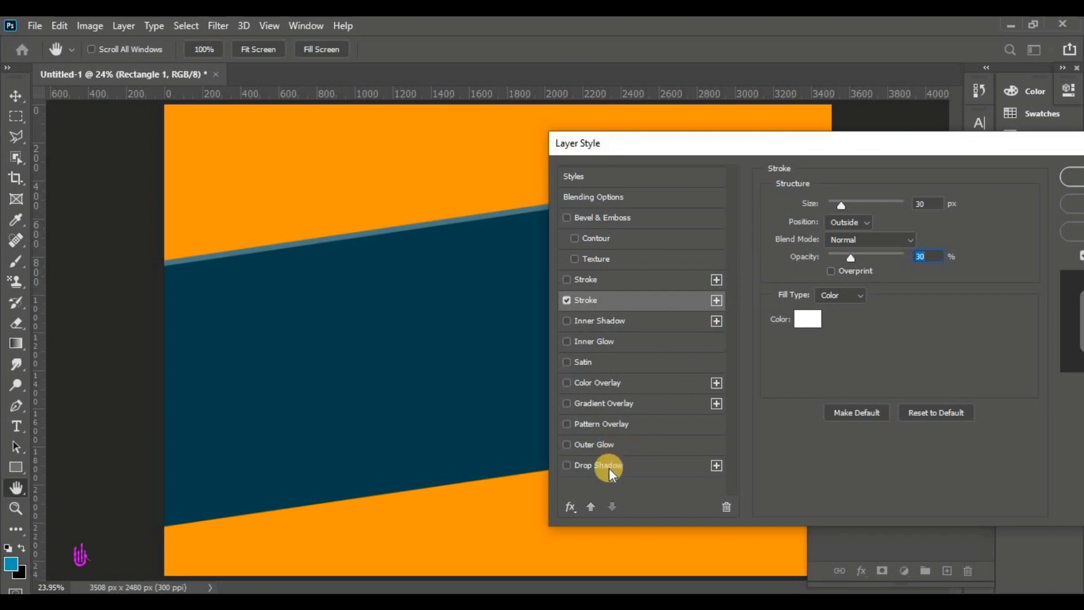
Add a black drop shadow to the top rectangle with 70% opacity, 90° angle, 0 px distance, 8% spread and 120 px size, applying the styles
{"action": "left_click", "coordinate": [628, 464]}
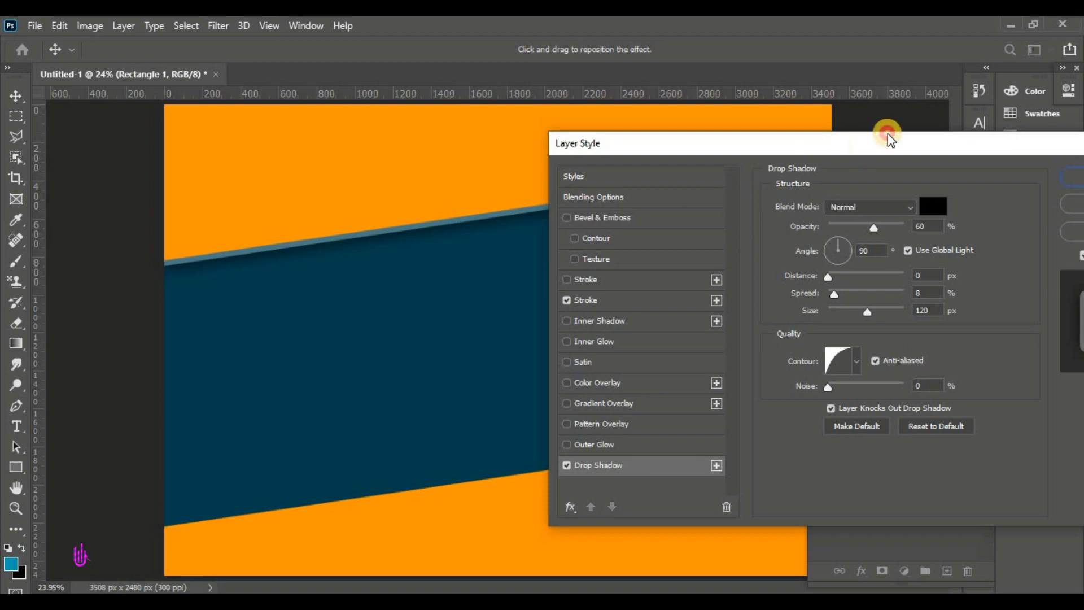
{"action": "left_click_drag", "start_coordinate": [888, 133], "coordinate": [831, 202]}
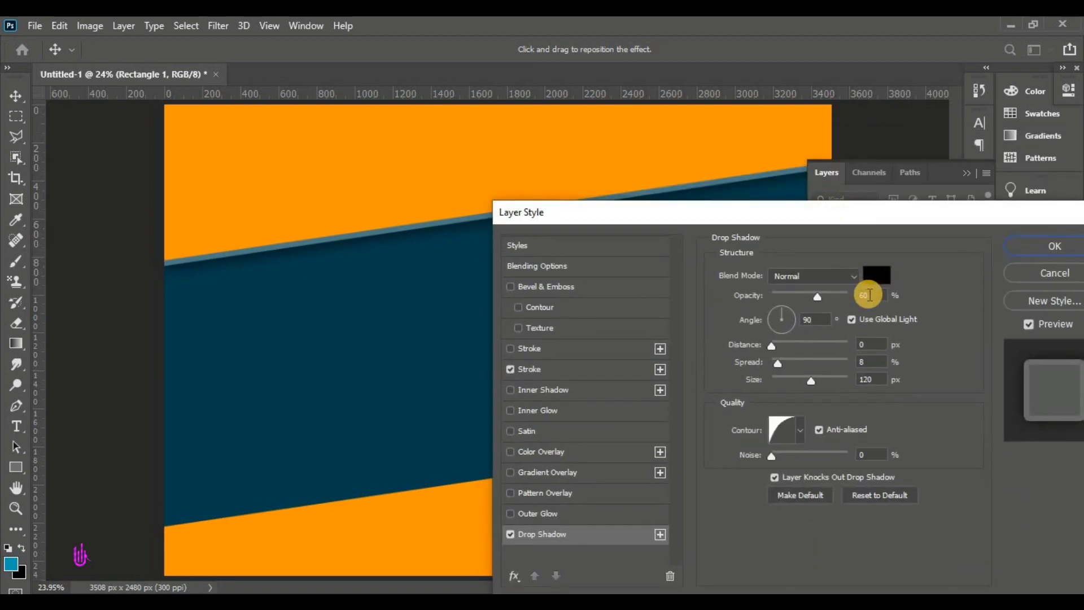
{"action": "left_click", "coordinate": [826, 295]}
{"action": "type", "text": "7"}
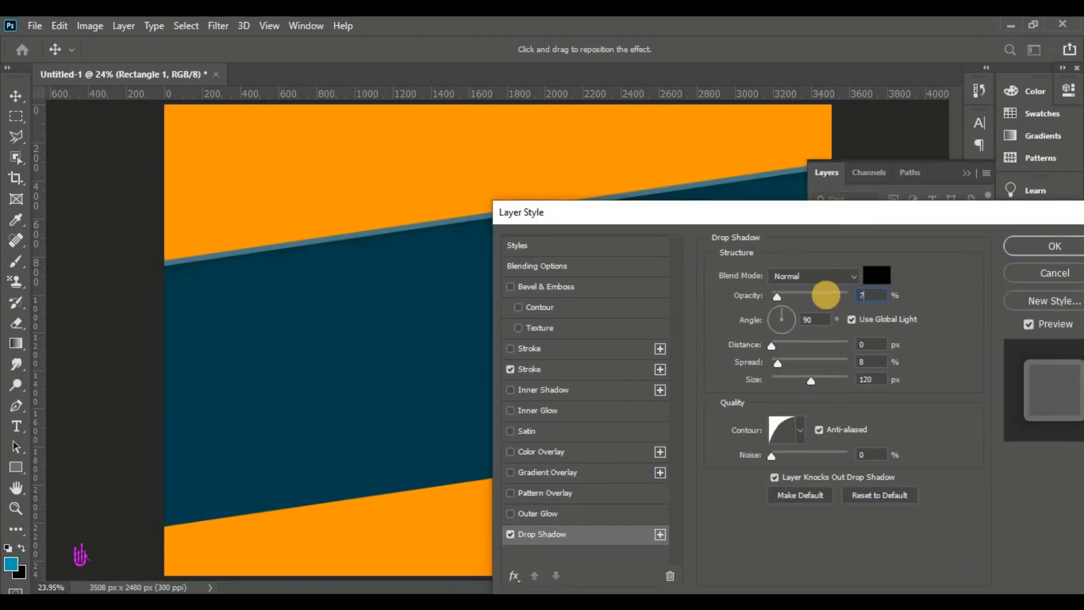
{"action": "type", "text": "0"}
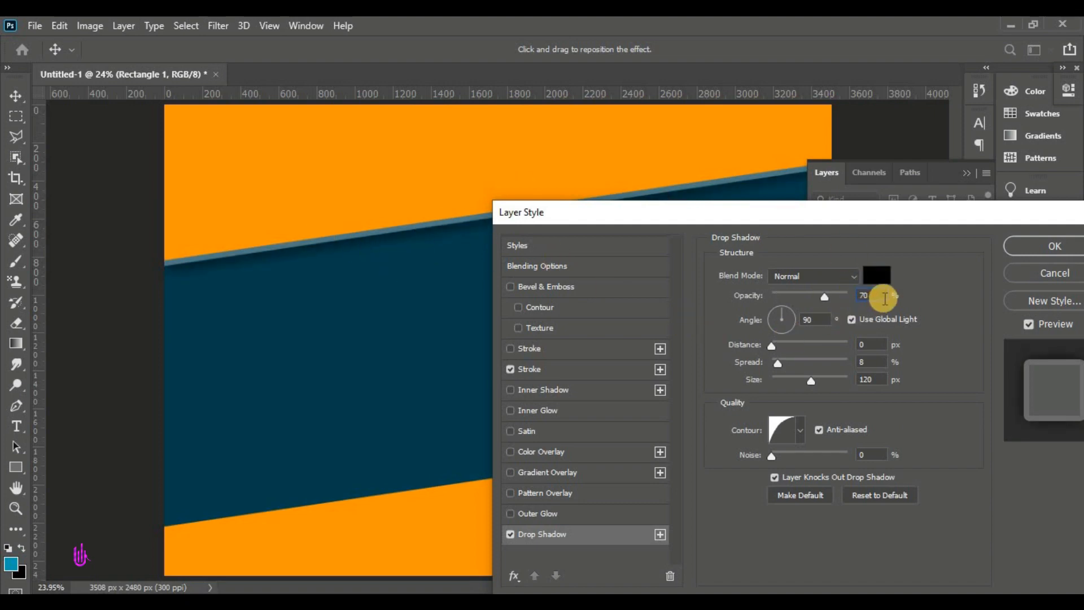
{"action": "double_click", "coordinate": [863, 295]}
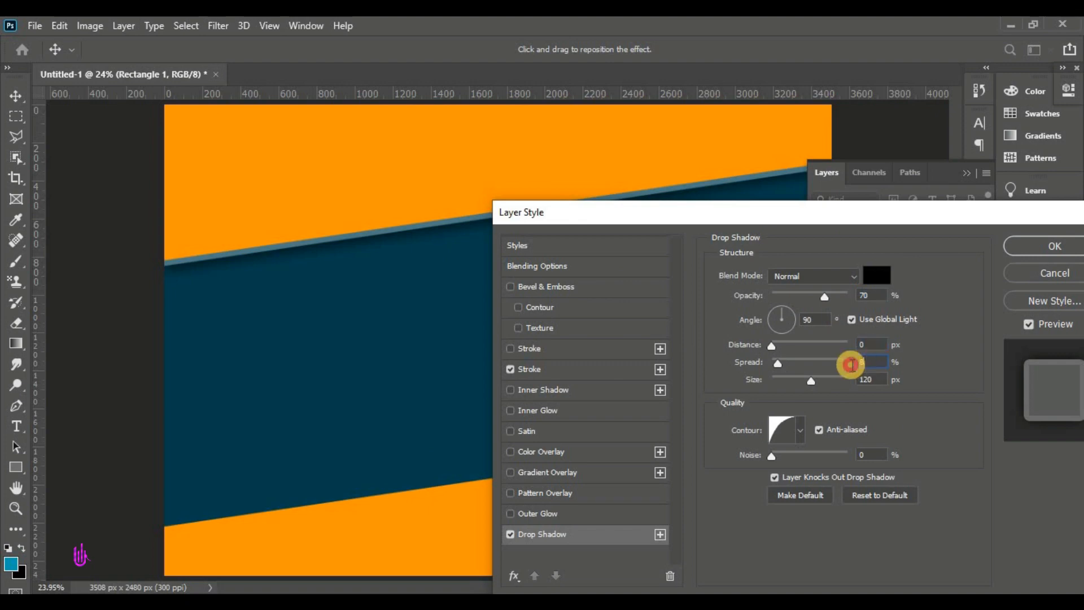
{"action": "double_click", "coordinate": [865, 379]}
{"action": "double_click", "coordinate": [818, 316]}
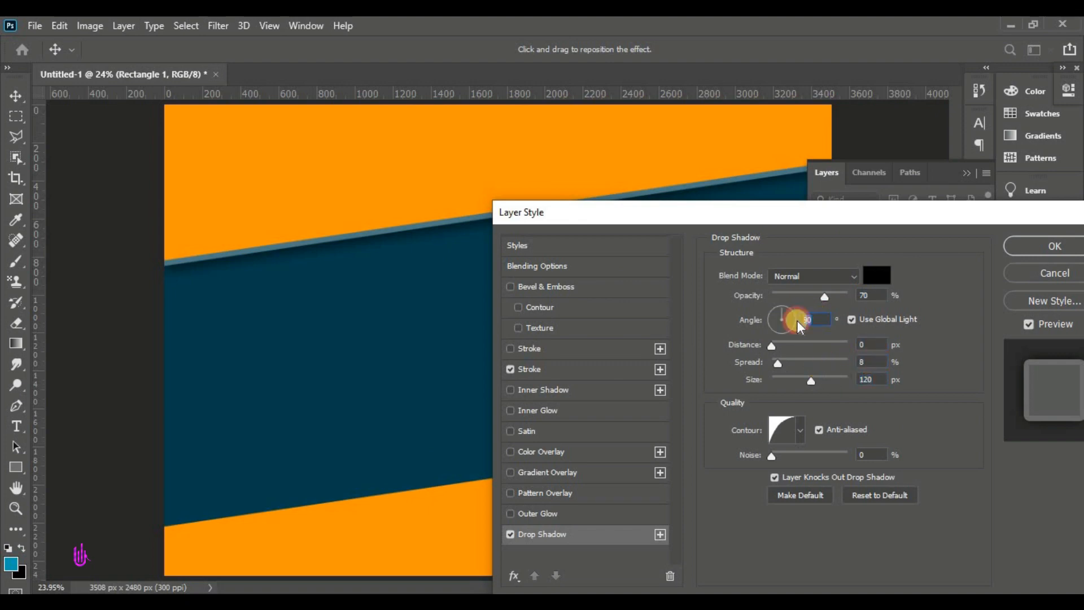
{"action": "left_click_drag", "start_coordinate": [860, 220], "coordinate": [612, 285]}
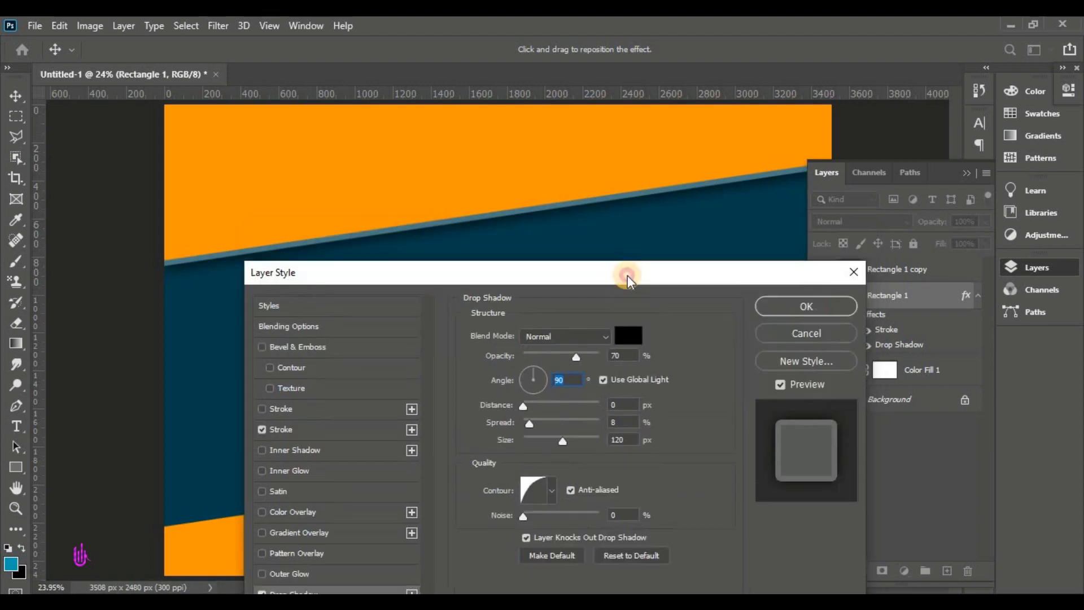
{"action": "left_click", "coordinate": [781, 309]}
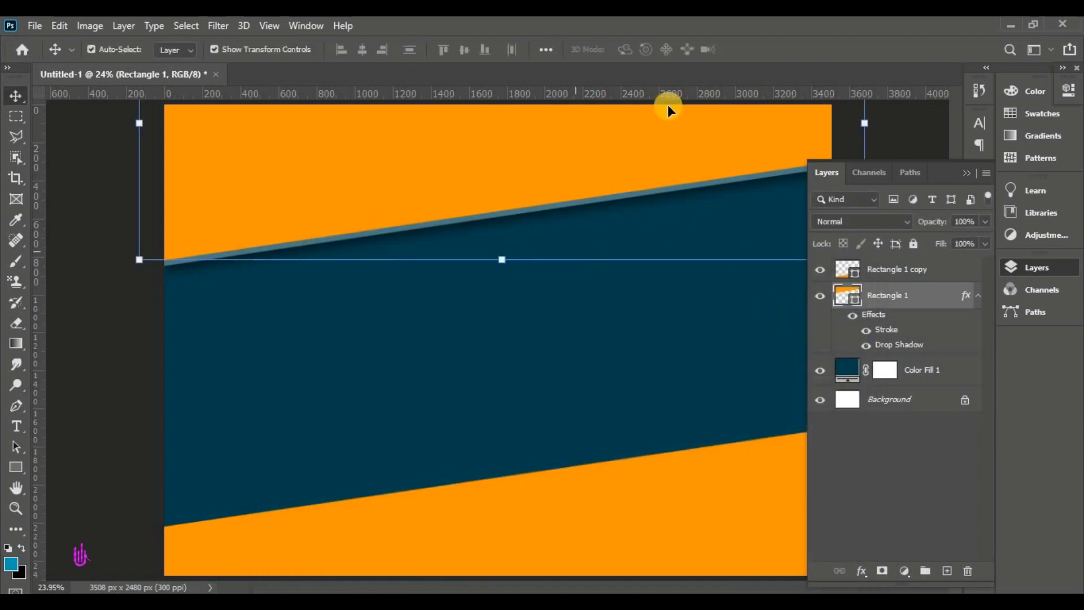
Place the Yellow bg image from the PROPHETIC folder as an embedded object directly above the top rectangle's layer
{"action": "left_click", "coordinate": [916, 271]}
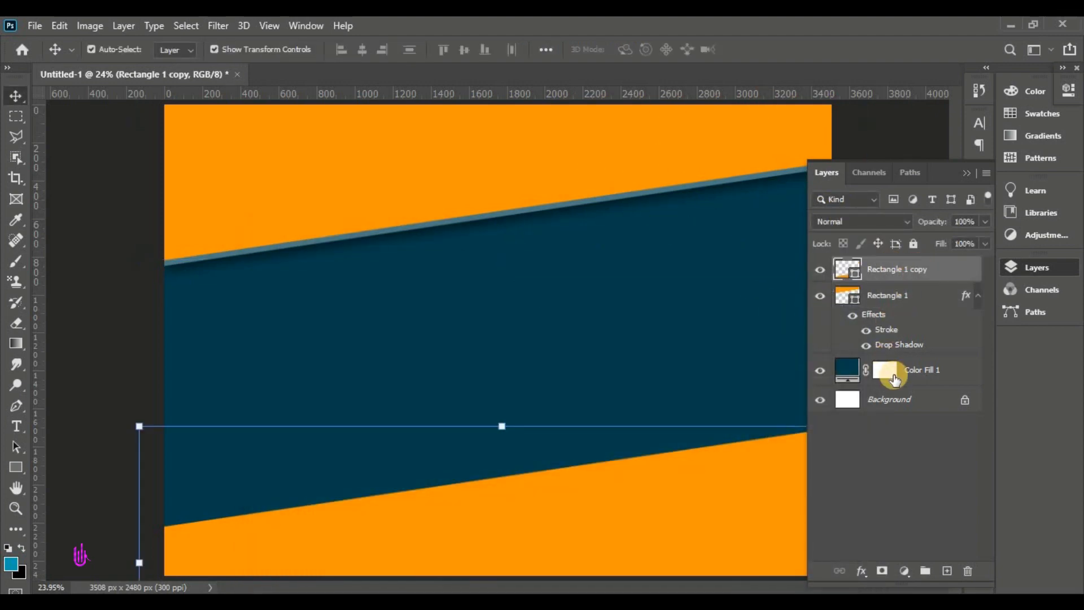
{"action": "left_click", "coordinate": [945, 372]}
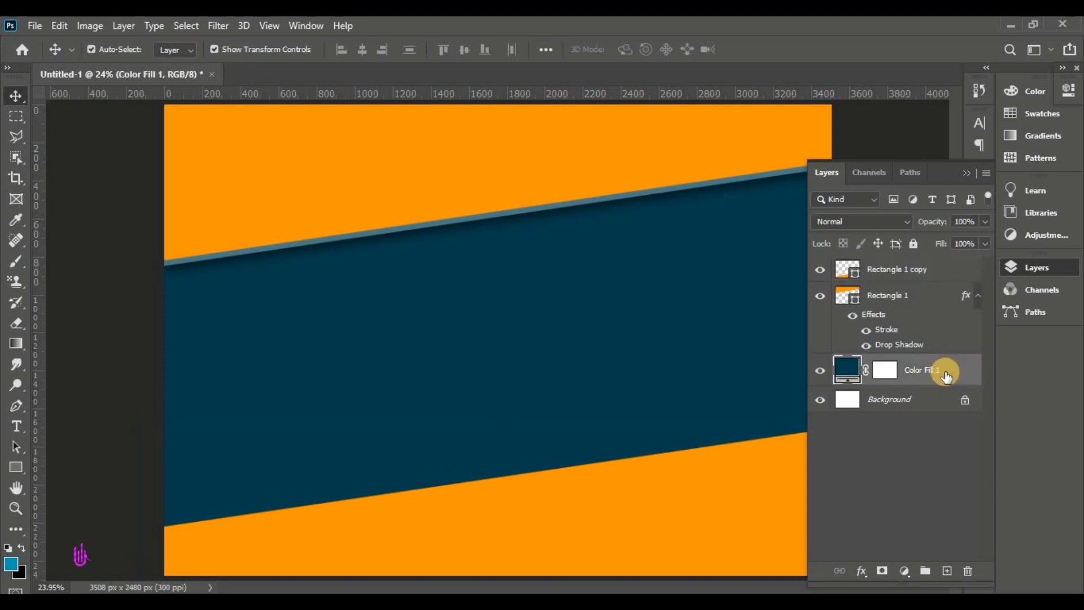
{"action": "left_click", "coordinate": [914, 275]}
{"action": "left_click", "coordinate": [476, 148]}
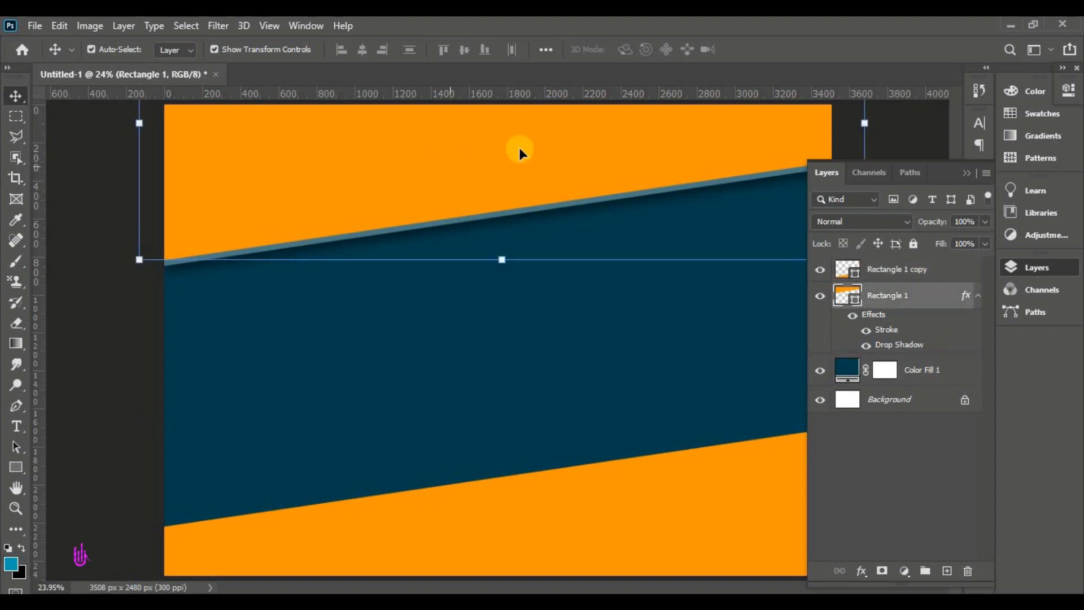
{"action": "left_click", "coordinate": [34, 26]}
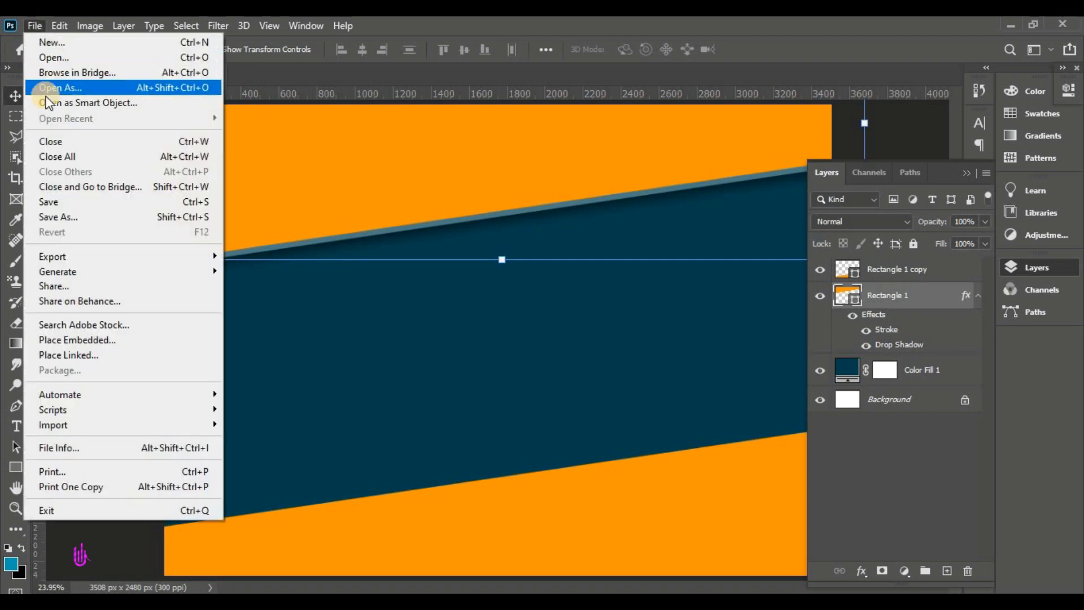
{"action": "left_click", "coordinate": [69, 339]}
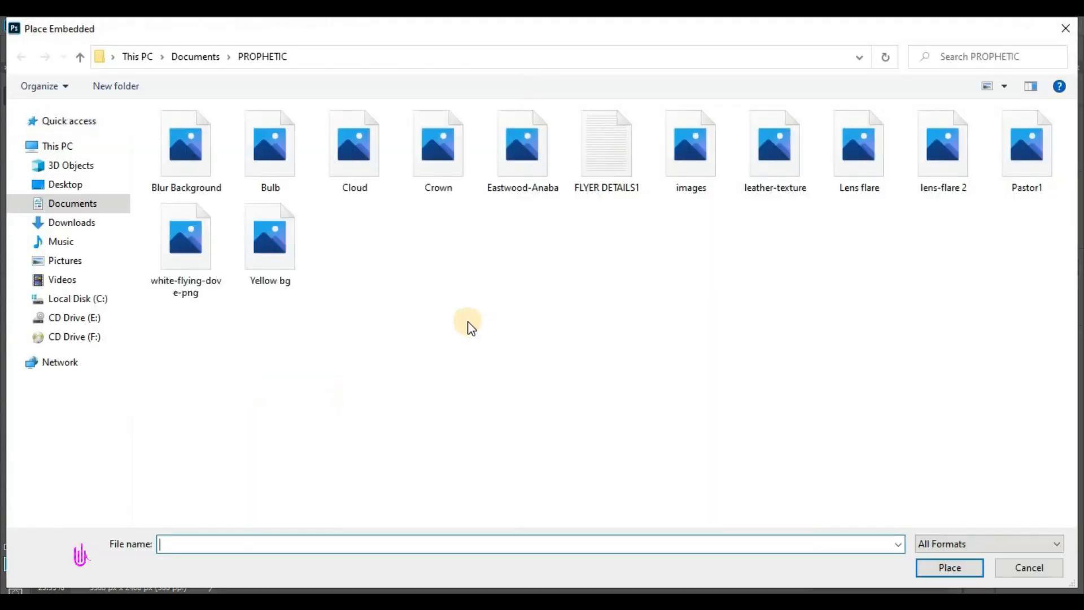
{"action": "left_click", "coordinate": [308, 274]}
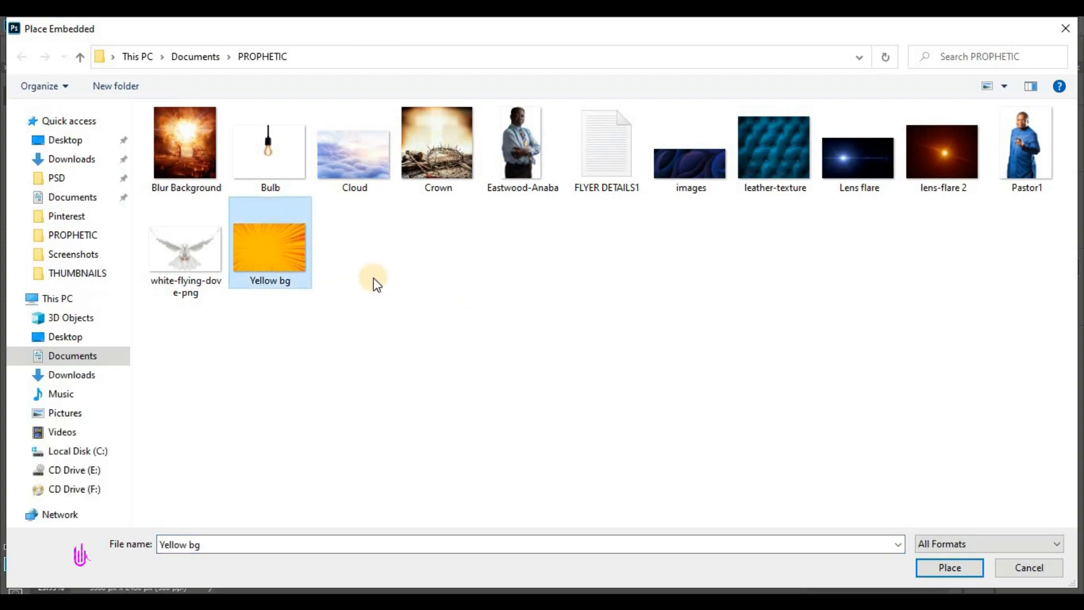
{"action": "left_click", "coordinate": [949, 566]}
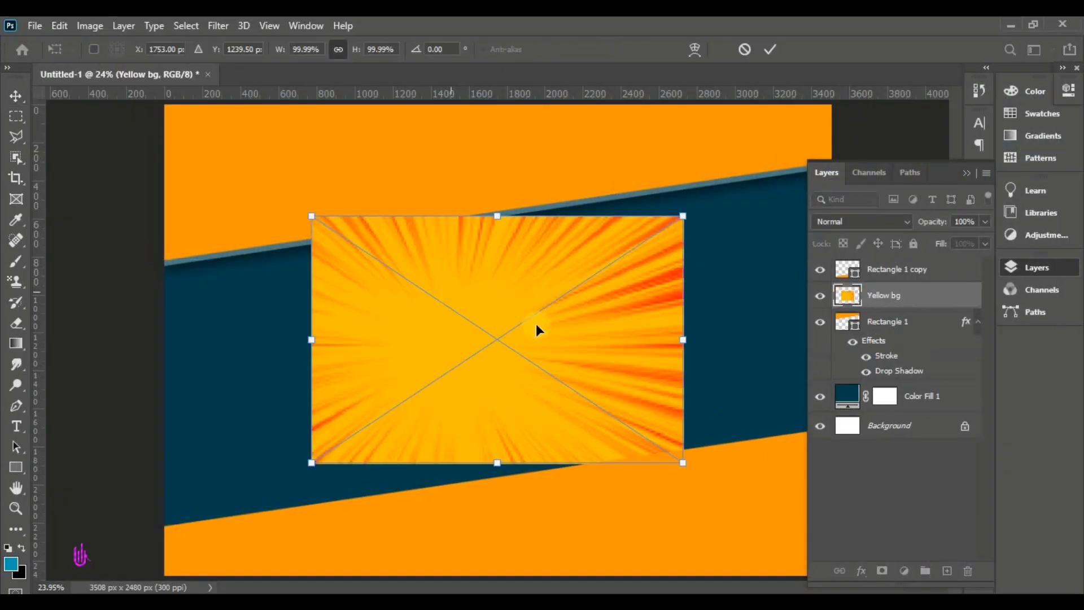
Scale the Yellow bg image to about 184% to span the canvas width, shift it over the top shape and commit the placement
{"action": "left_click_drag", "start_coordinate": [550, 370], "coordinate": [396, 245]}
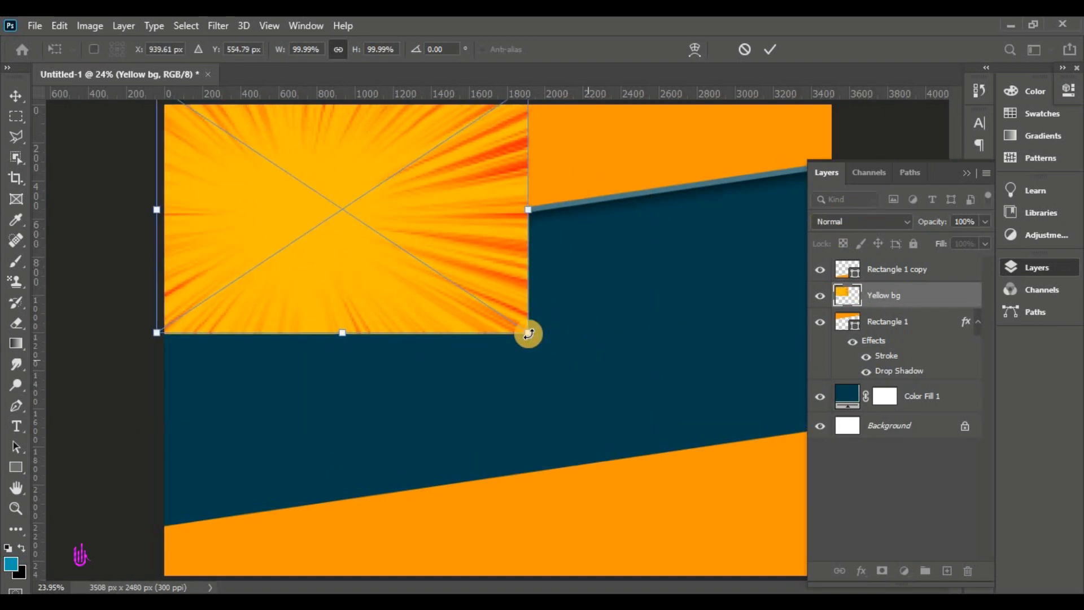
{"action": "left_click_drag", "start_coordinate": [528, 334], "coordinate": [807, 585]}
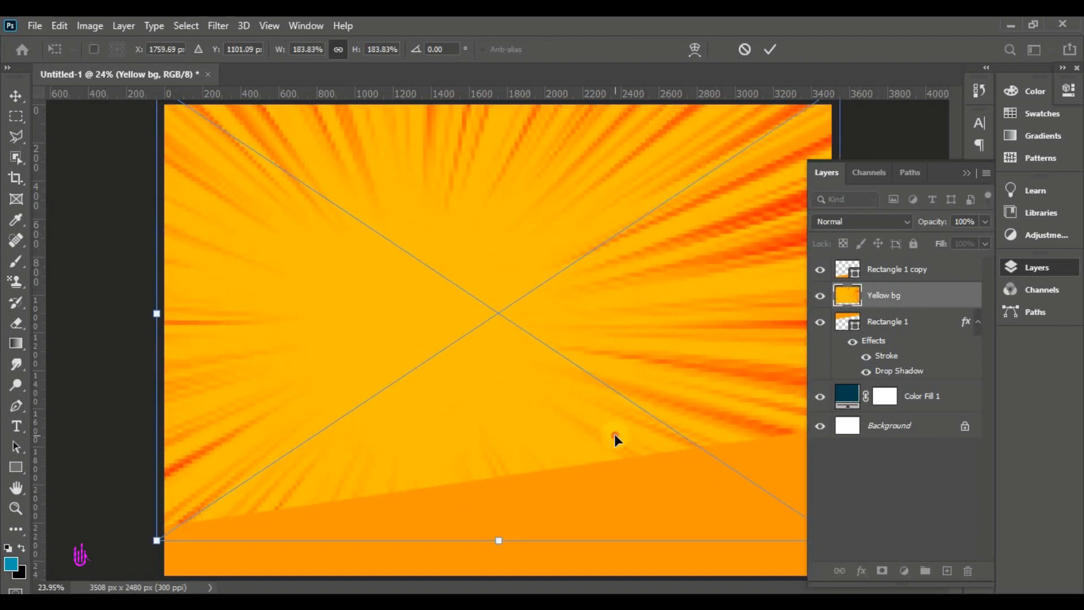
{"action": "left_click_drag", "start_coordinate": [614, 435], "coordinate": [616, 341]}
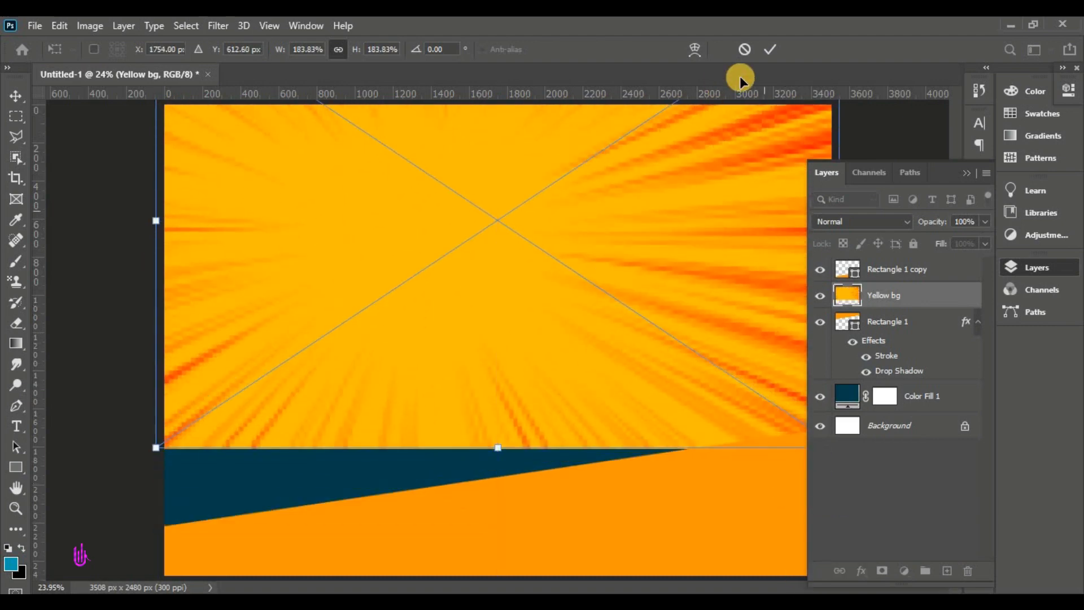
{"action": "left_click", "coordinate": [766, 49]}
{"action": "left_click", "coordinate": [858, 293]}
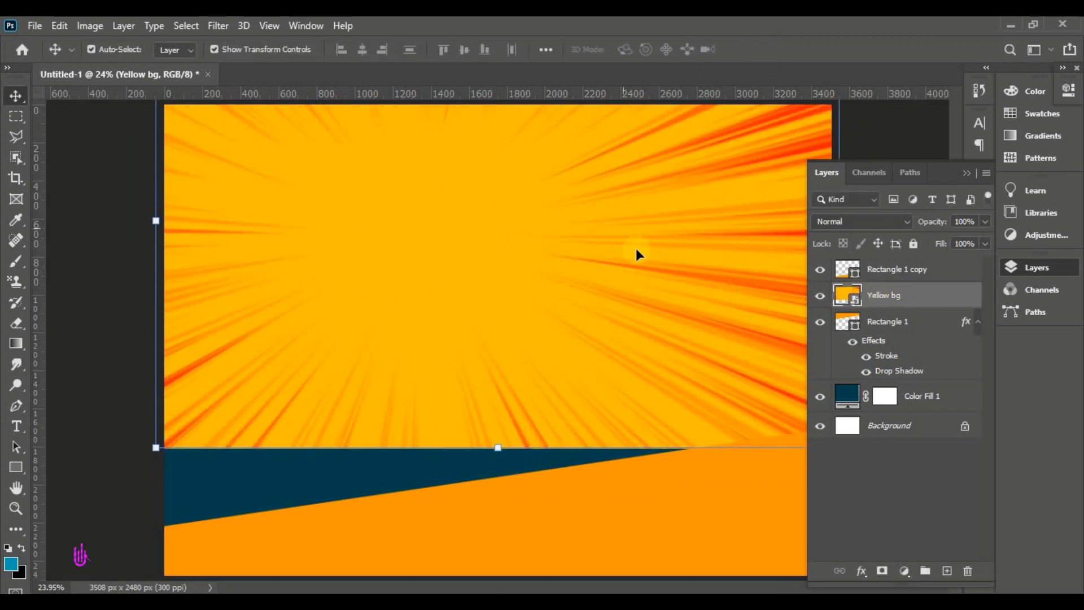
Dock the Layers panel clear of the canvas and clip the Yellow bg layer to the top rectangle
{"action": "left_click_drag", "start_coordinate": [957, 171], "coordinate": [1057, 194]}
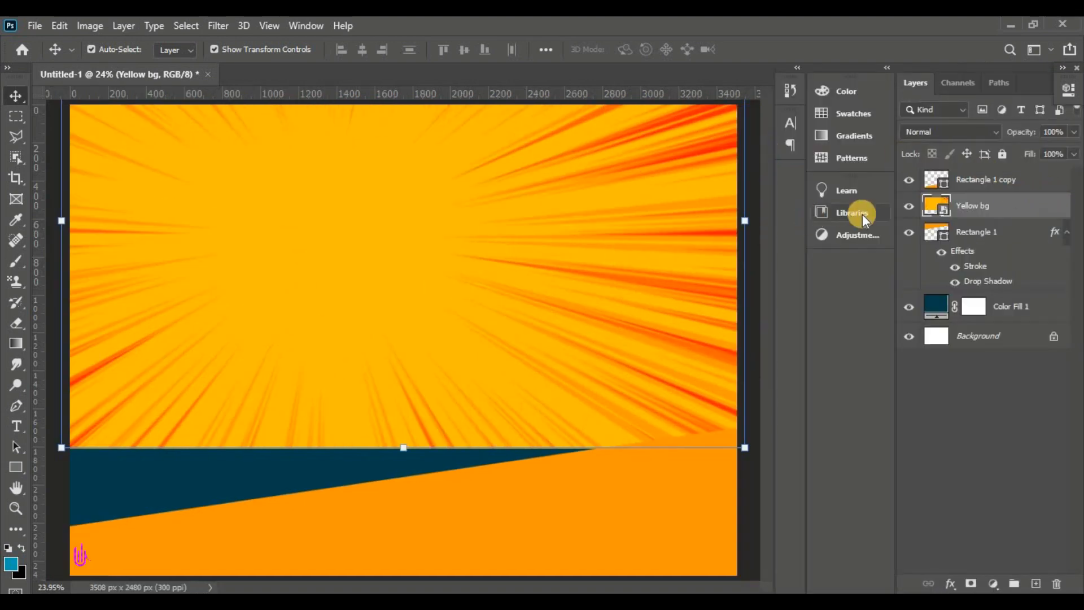
{"action": "right_click", "coordinate": [1033, 200]}
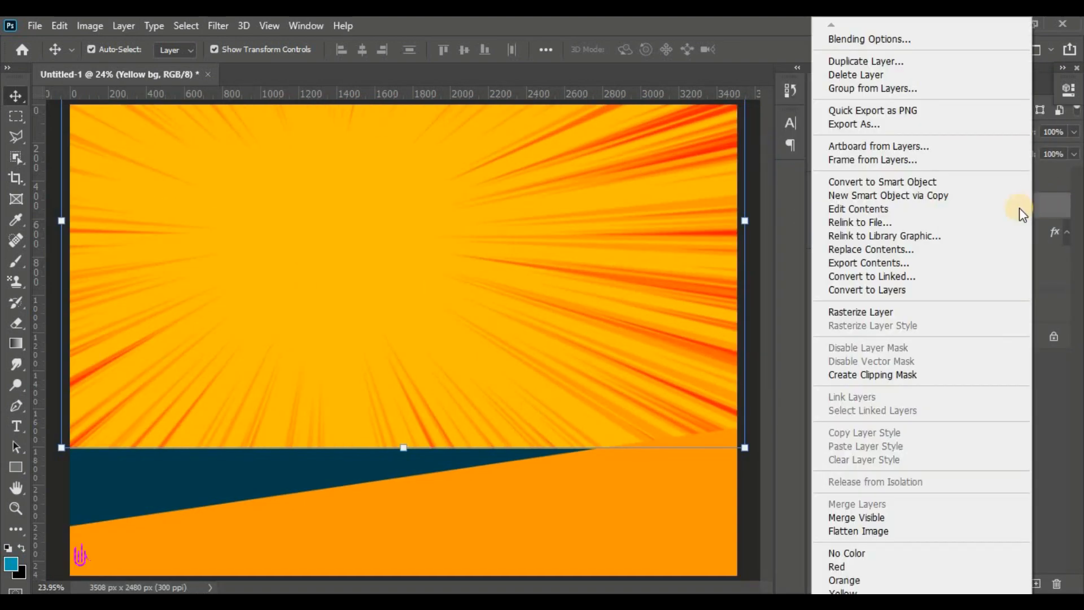
{"action": "left_click", "coordinate": [885, 374]}
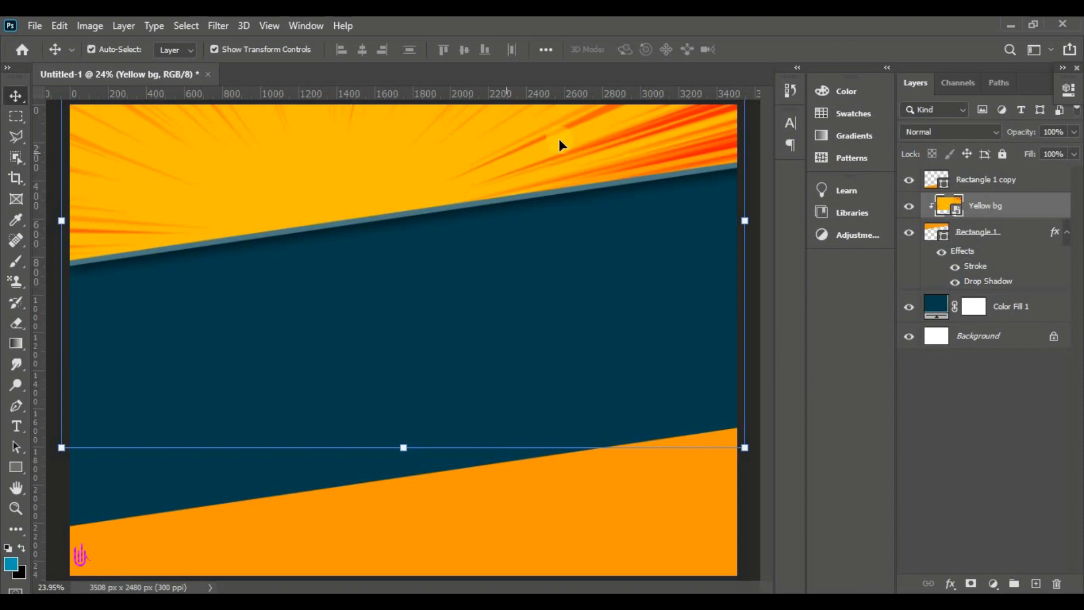
Shift the clipped Yellow bg image slightly up and to the left within the top shape
{"action": "left_click_drag", "start_coordinate": [460, 159], "coordinate": [454, 138]}
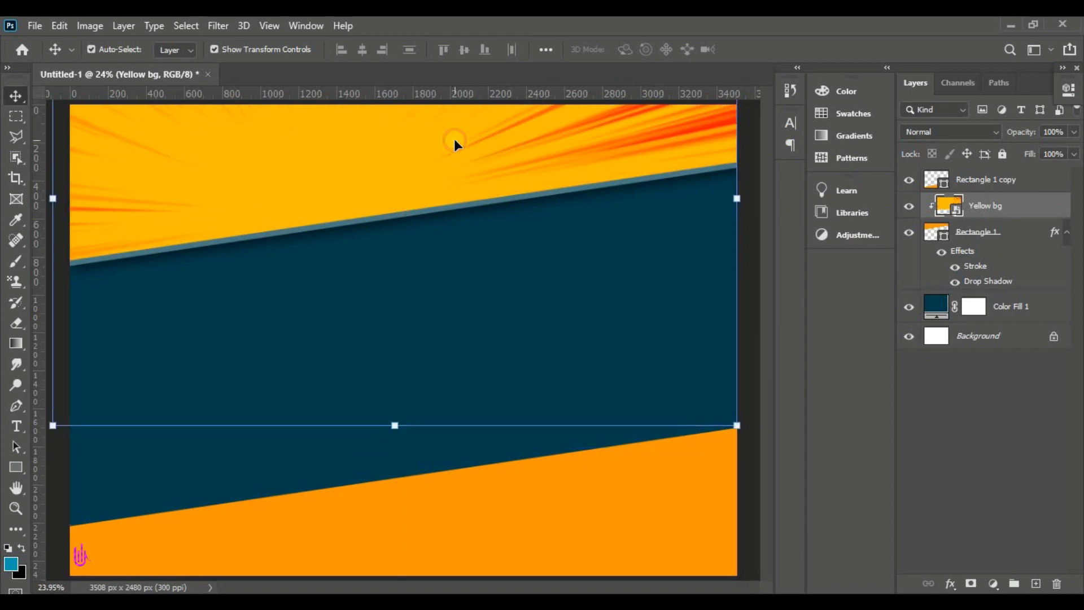
{"action": "left_click", "coordinate": [429, 147]}
{"action": "key", "text": "ctrl+minus"}
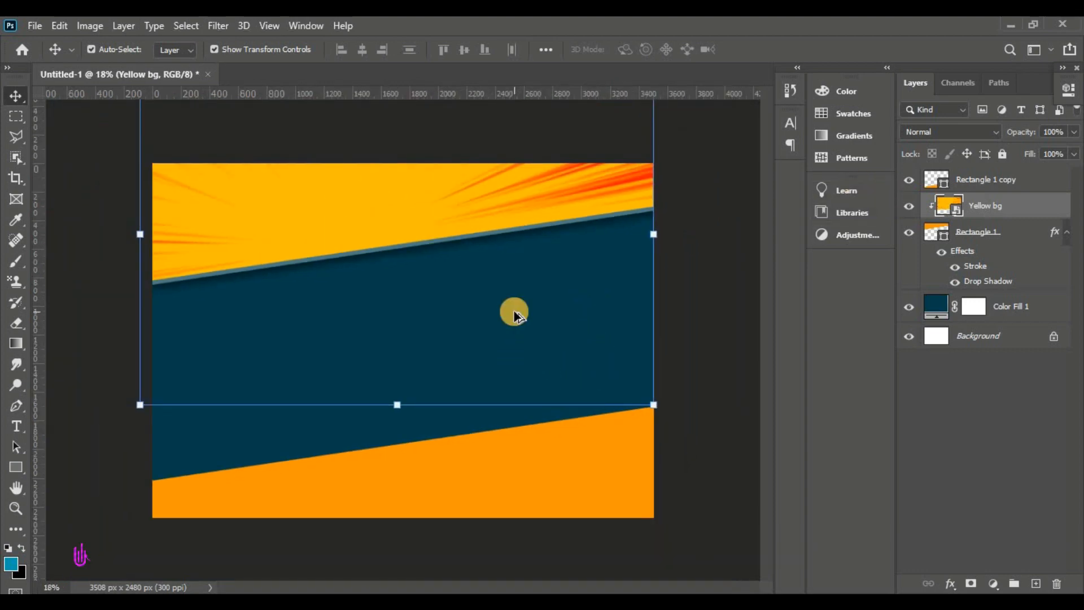
{"action": "scroll", "coordinate": [513, 311], "scroll_direction": "up", "scroll_amount": 2}
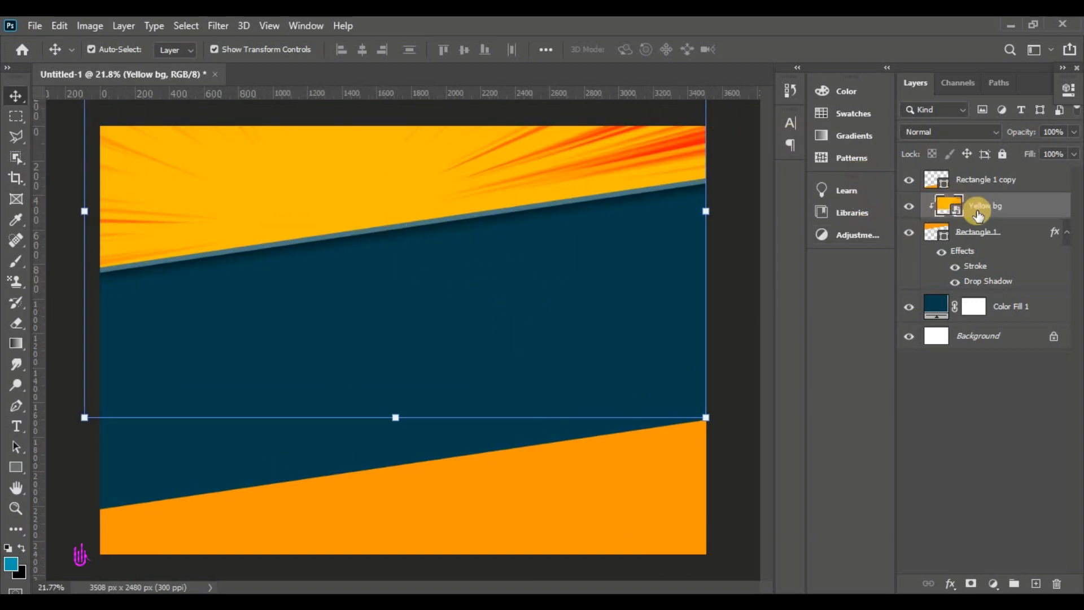
Set the Yellow bg layer's blend mode to Soft Light and deselect the layer
{"action": "left_click", "coordinate": [946, 133]}
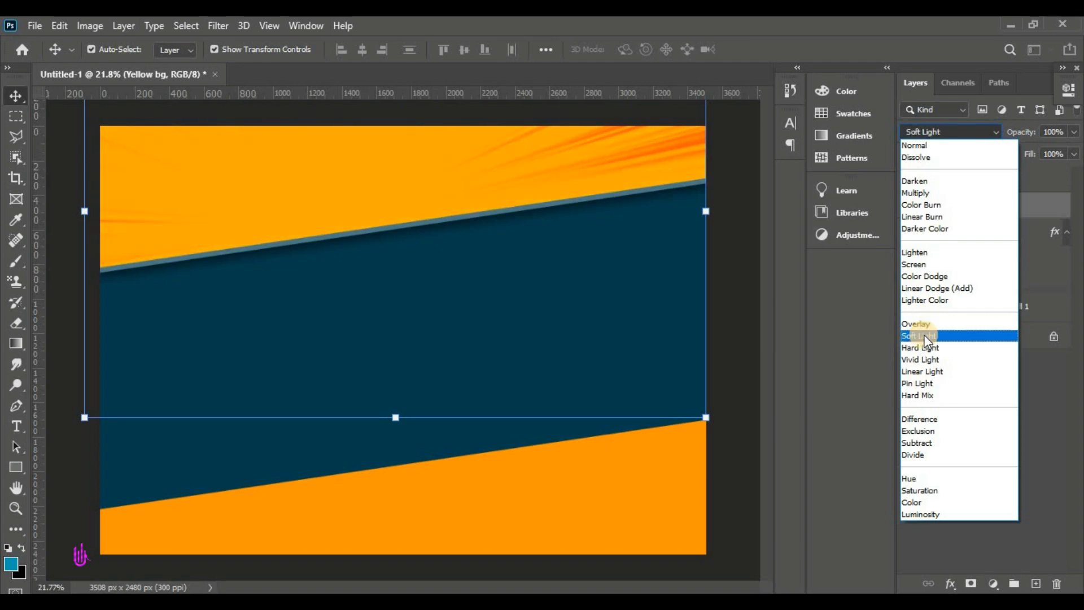
{"action": "left_click", "coordinate": [967, 337]}
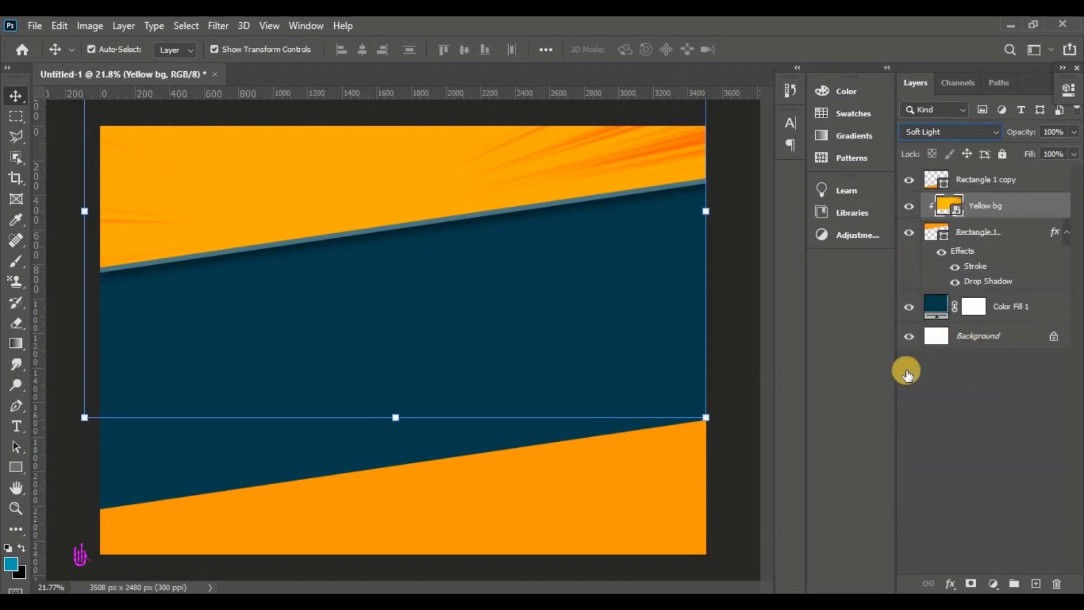
{"action": "left_click", "coordinate": [928, 392]}
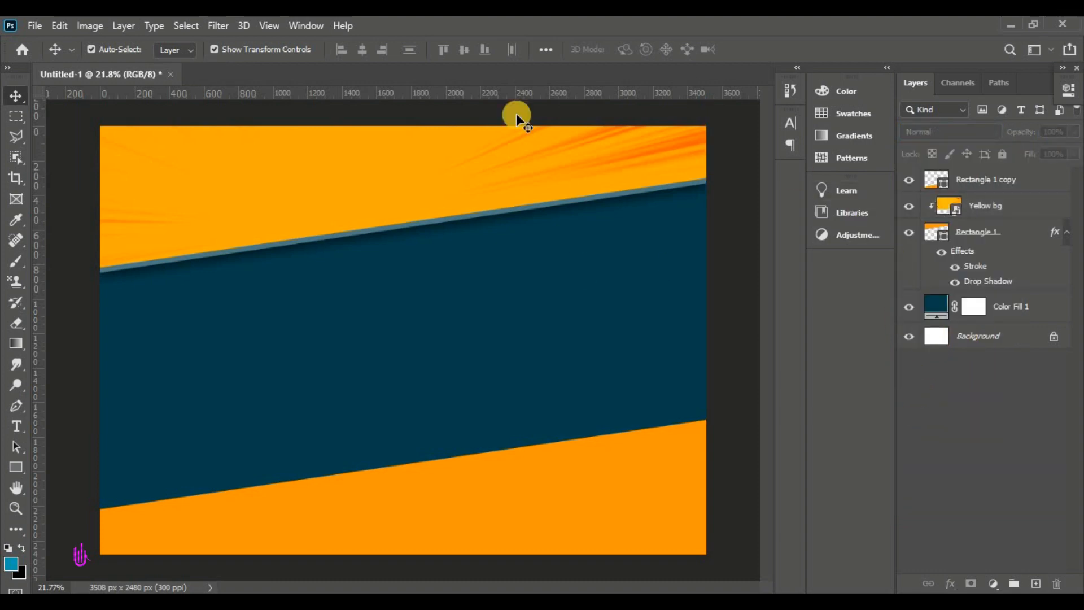
Draw a rounded rectangle about 244 by 428 px with a 50 px corner radius near the canvas's upper-left corner
{"action": "left_click_drag", "start_coordinate": [981, 207], "coordinate": [943, 225]}
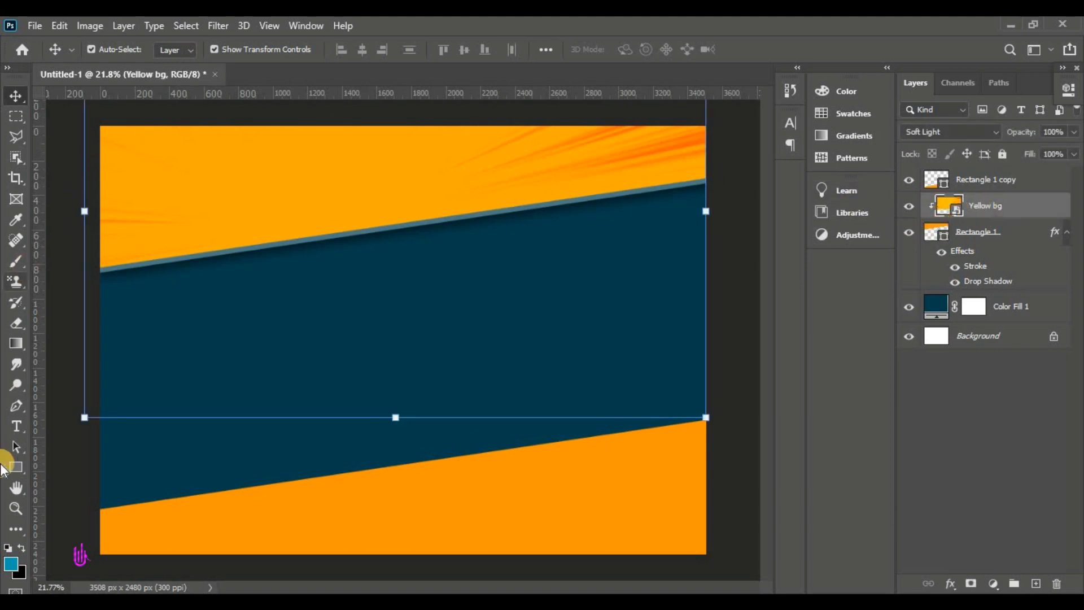
{"action": "left_click", "coordinate": [24, 465]}
{"action": "right_click", "coordinate": [24, 465]}
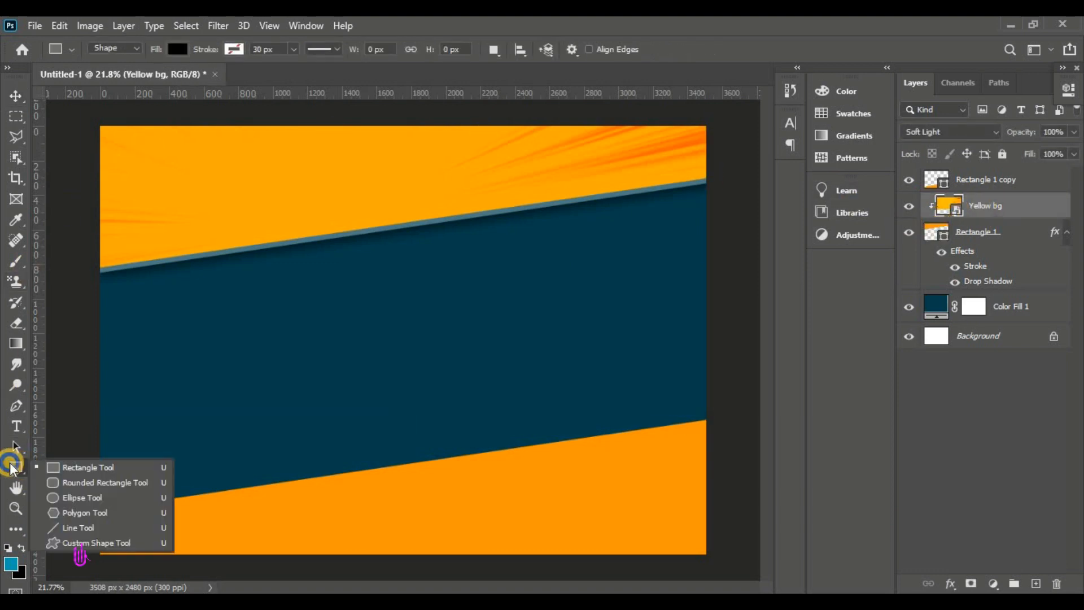
{"action": "left_click", "coordinate": [72, 486]}
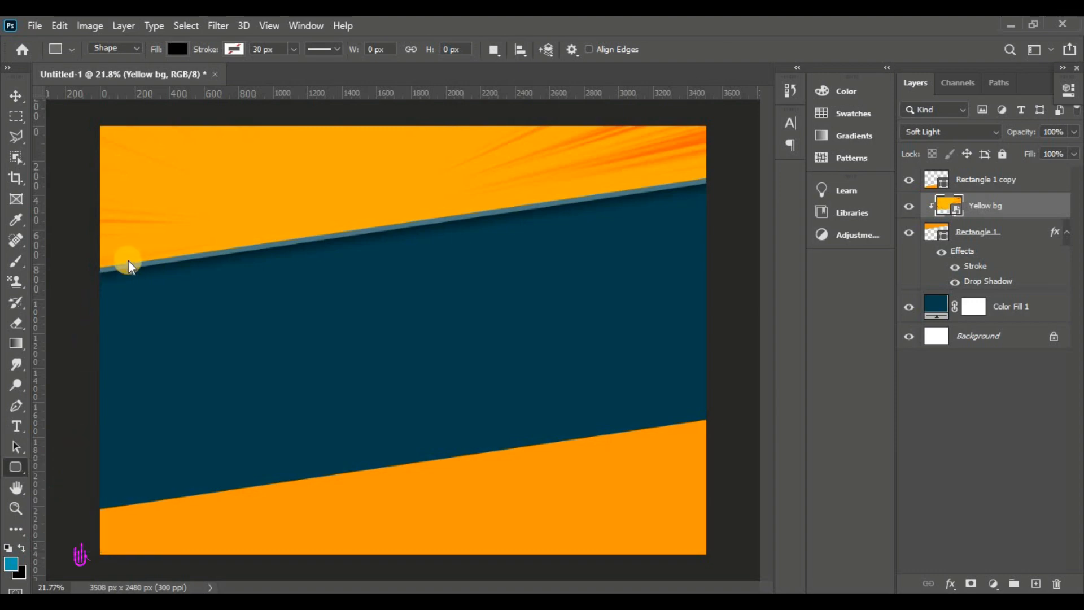
{"action": "left_click_drag", "start_coordinate": [16, 466], "coordinate": [80, 482]}
{"action": "left_click_drag", "start_coordinate": [115, 147], "coordinate": [156, 220]}
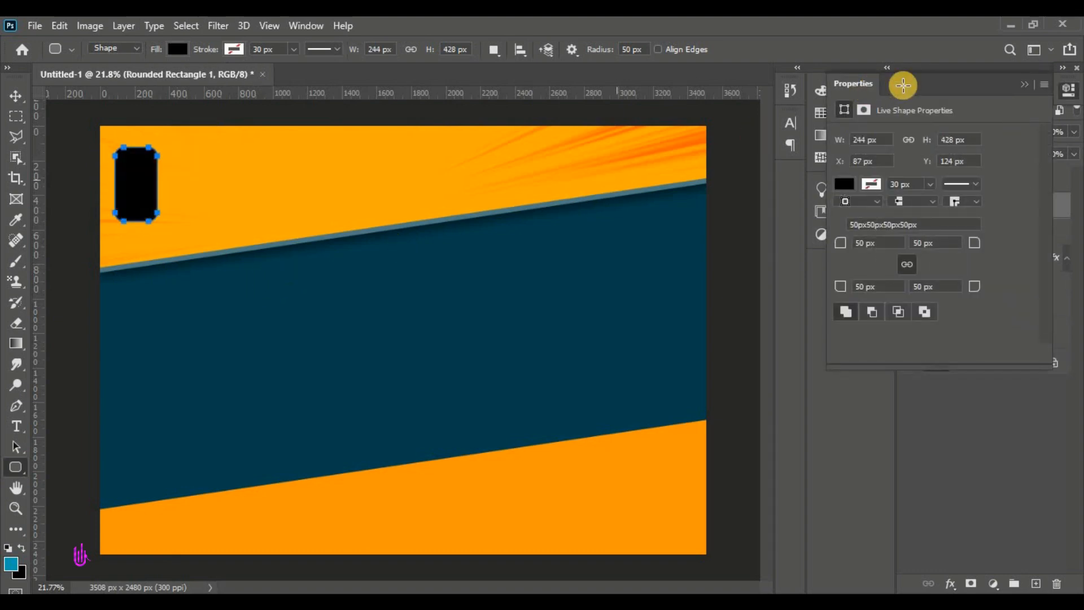
{"action": "left_click", "coordinate": [1024, 85]}
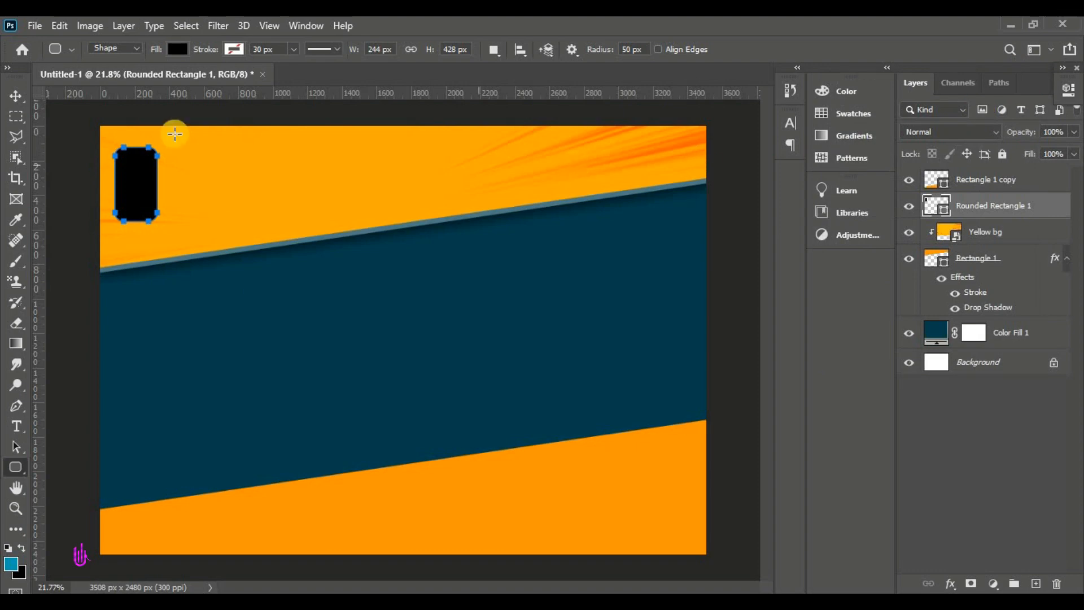
Recolour the rounded rectangle with the dark teal sampled from the background
{"action": "left_click_drag", "start_coordinate": [16, 94], "coordinate": [84, 111]}
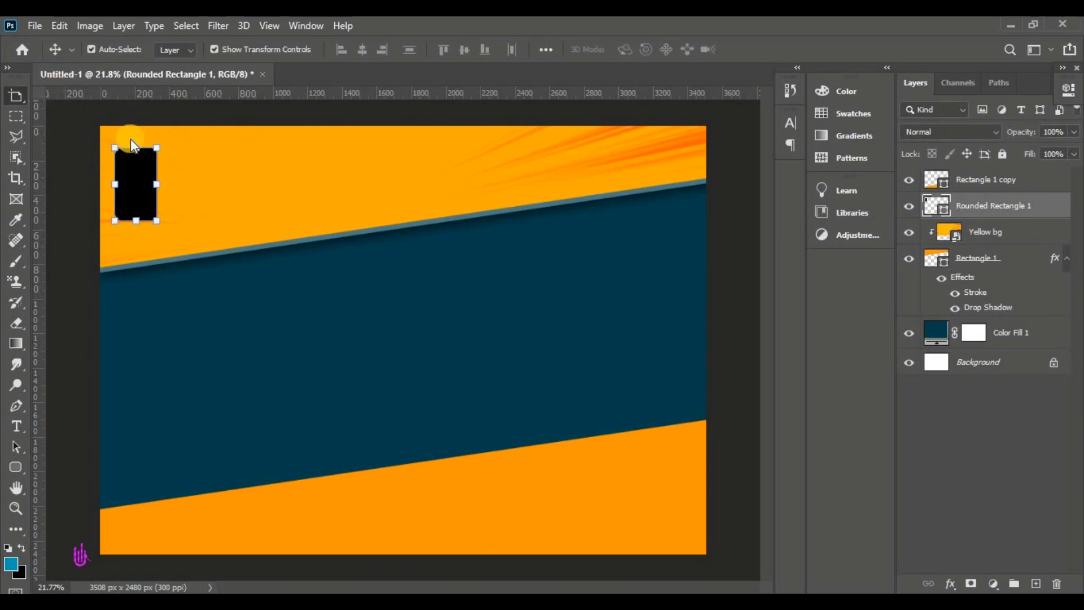
{"action": "left_click", "coordinate": [939, 210]}
{"action": "double_click", "coordinate": [943, 212]}
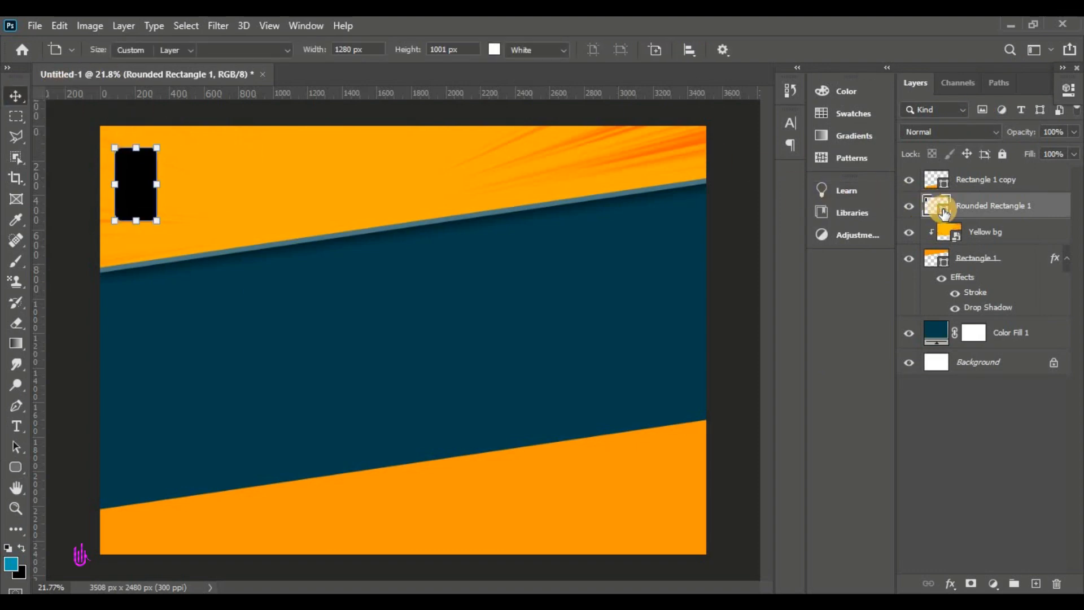
{"action": "left_click", "coordinate": [423, 309]}
{"action": "left_click", "coordinate": [923, 252]}
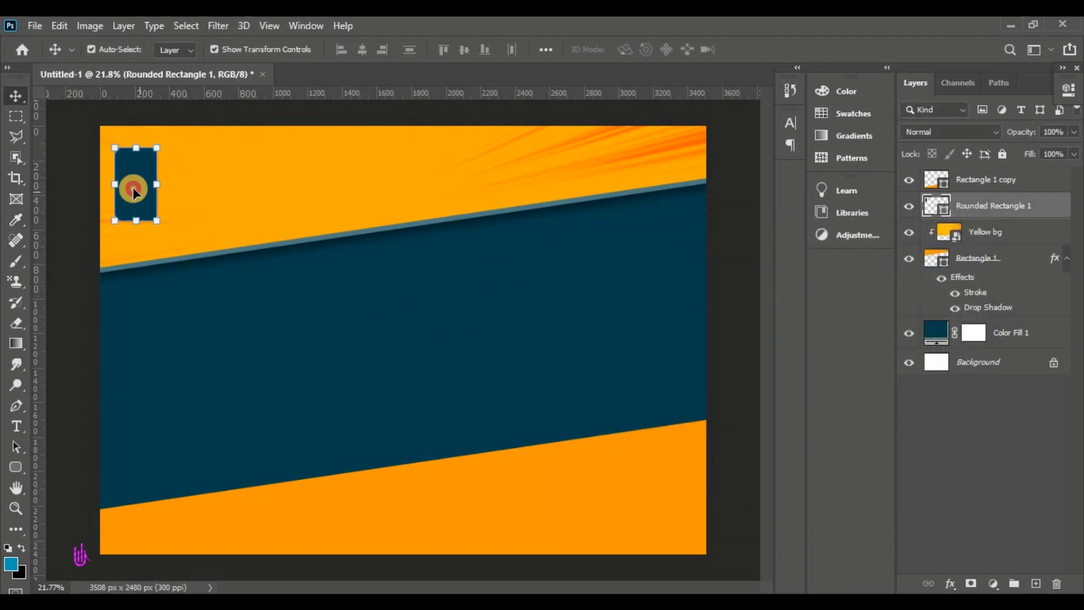
Move the rounded rectangle over the canvas's left edge, scale it to about 79% and commit with only a narrow strip inside the canvas
{"action": "left_click_drag", "start_coordinate": [138, 191], "coordinate": [98, 186]}
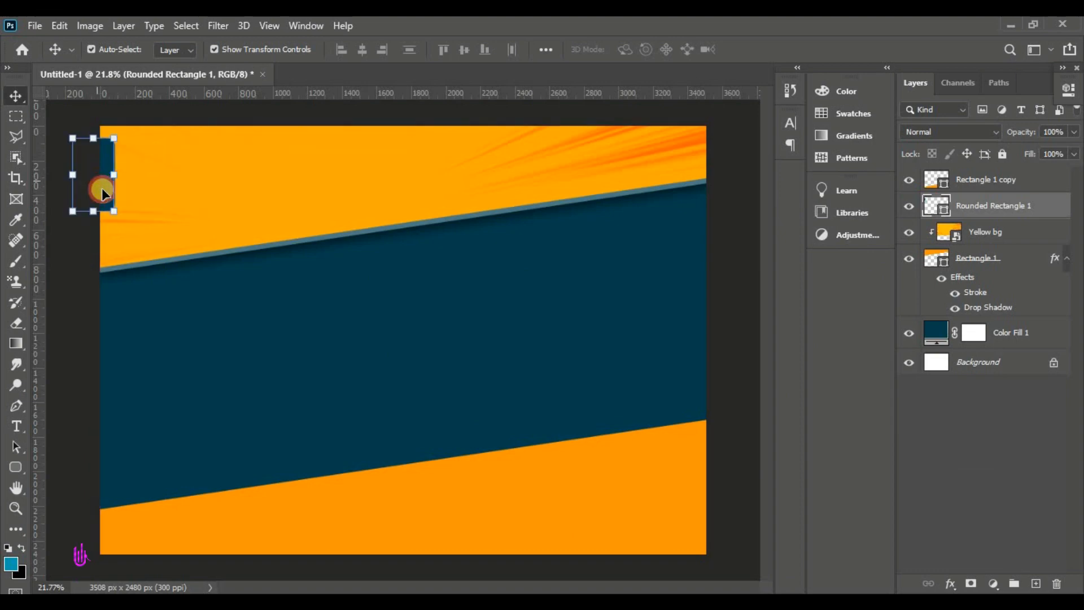
{"action": "left_click", "coordinate": [60, 27]}
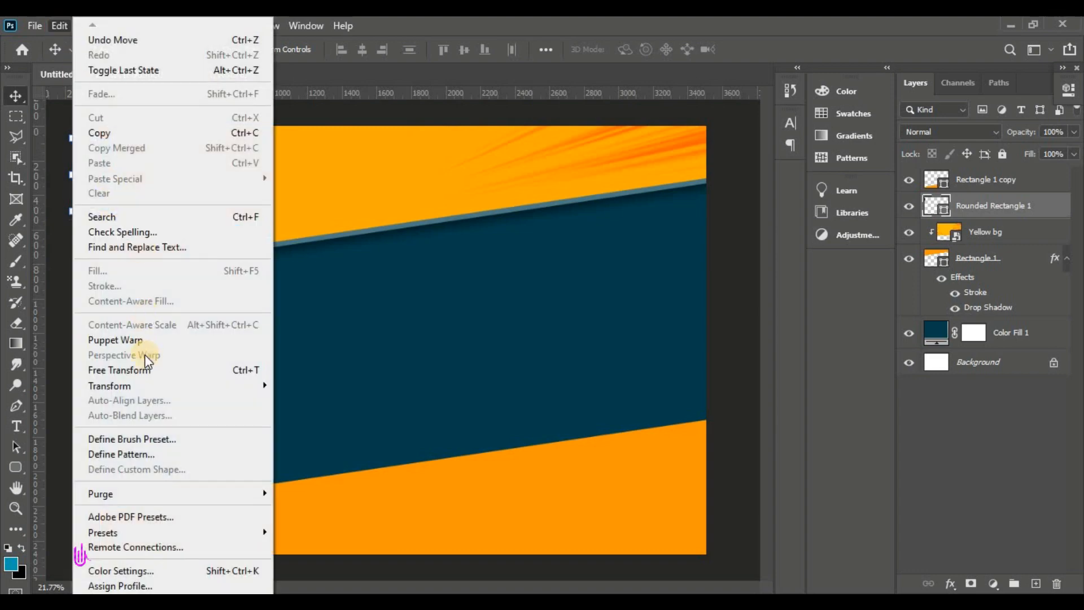
{"action": "left_click", "coordinate": [150, 370]}
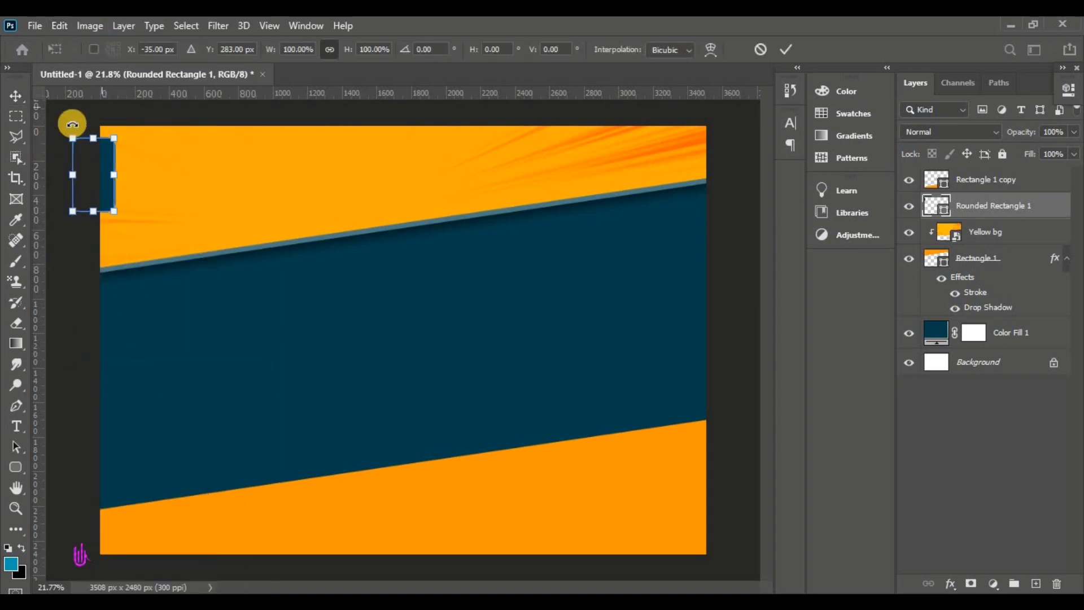
{"action": "scroll", "coordinate": [124, 146], "scroll_direction": "up", "scroll_amount": 4}
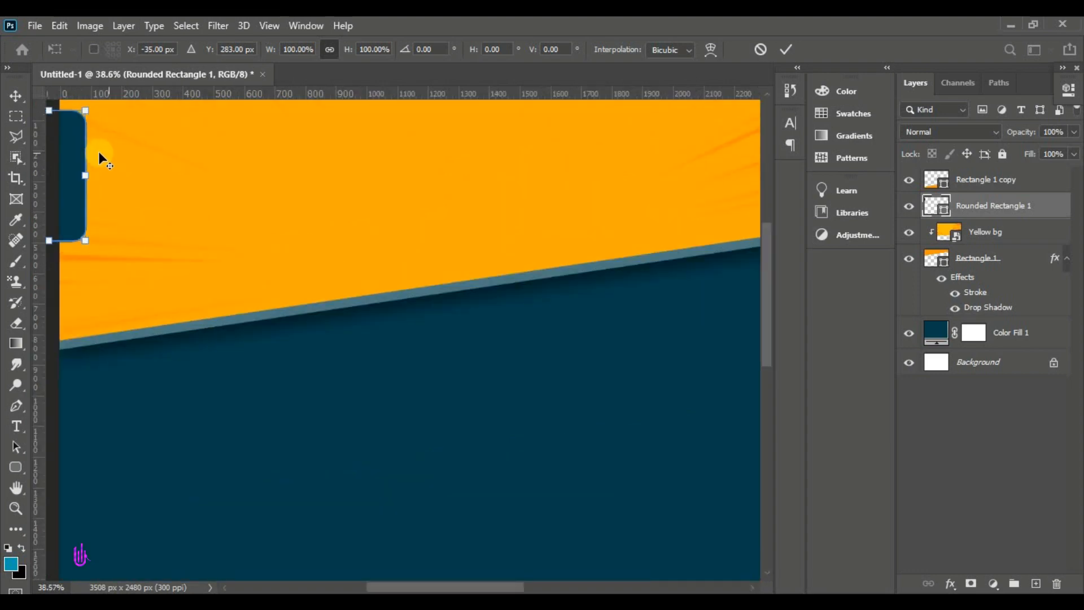
{"action": "scroll", "coordinate": [99, 152], "scroll_direction": "up", "scroll_amount": 2}
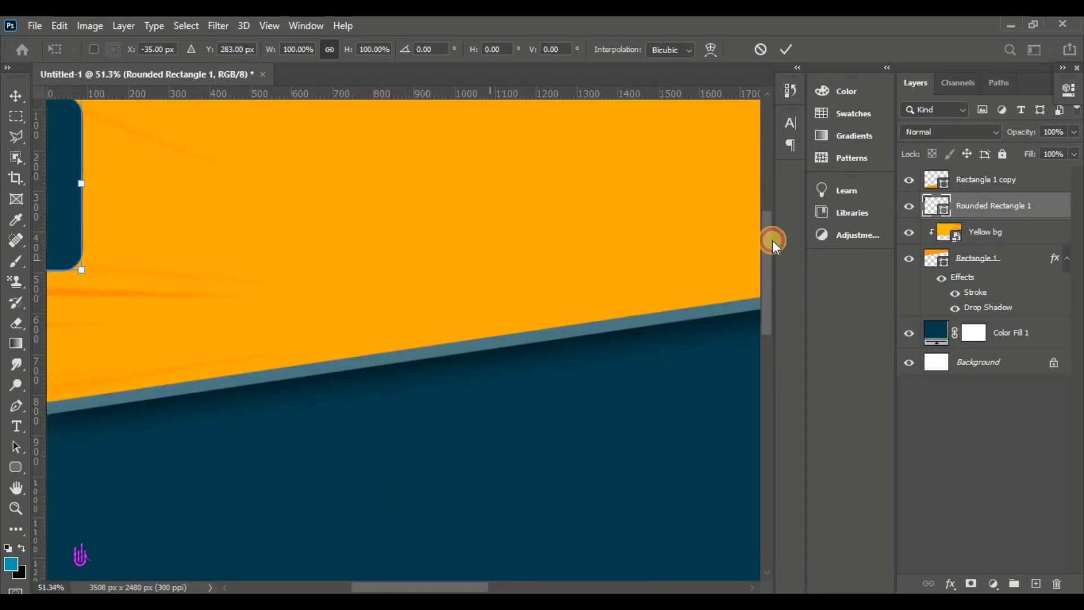
{"action": "scroll", "coordinate": [773, 239], "scroll_direction": "up", "scroll_amount": 3}
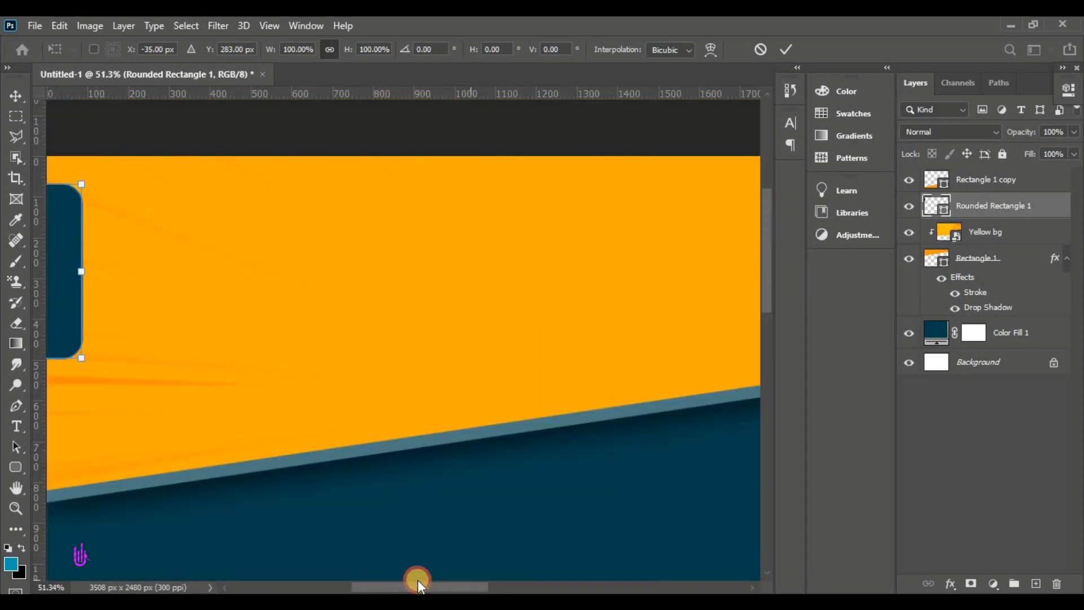
{"action": "mouse_move", "coordinate": [446, 580]}
{"action": "left_mouse_down"}
{"action": "mouse_move", "coordinate": [416, 580]}
{"action": "mouse_move", "coordinate": [433, 585]}
{"action": "left_mouse_up"}
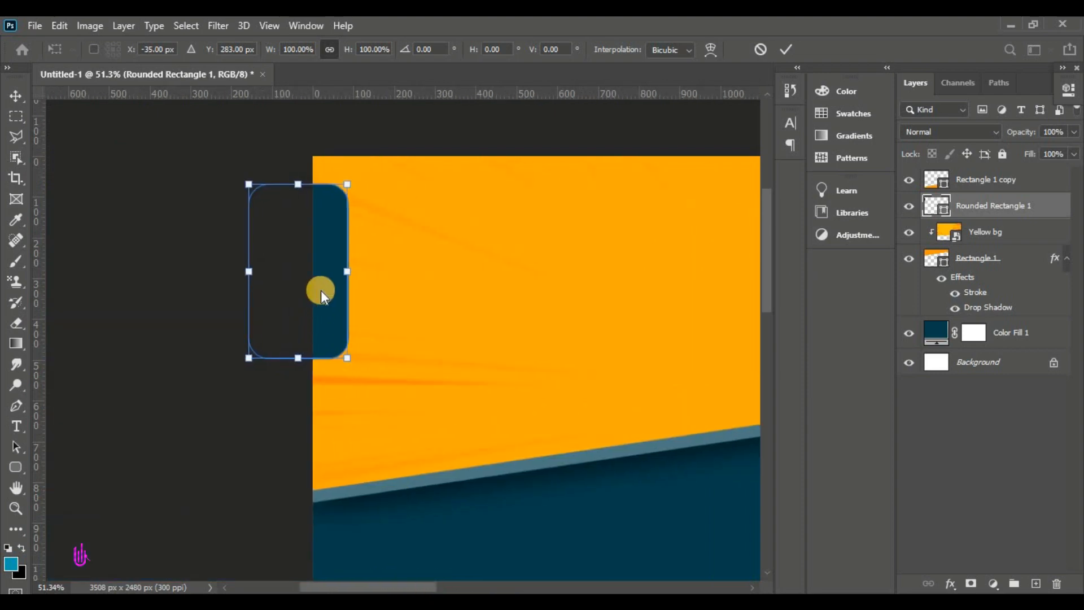
{"action": "left_click_drag", "start_coordinate": [299, 365], "coordinate": [299, 328]}
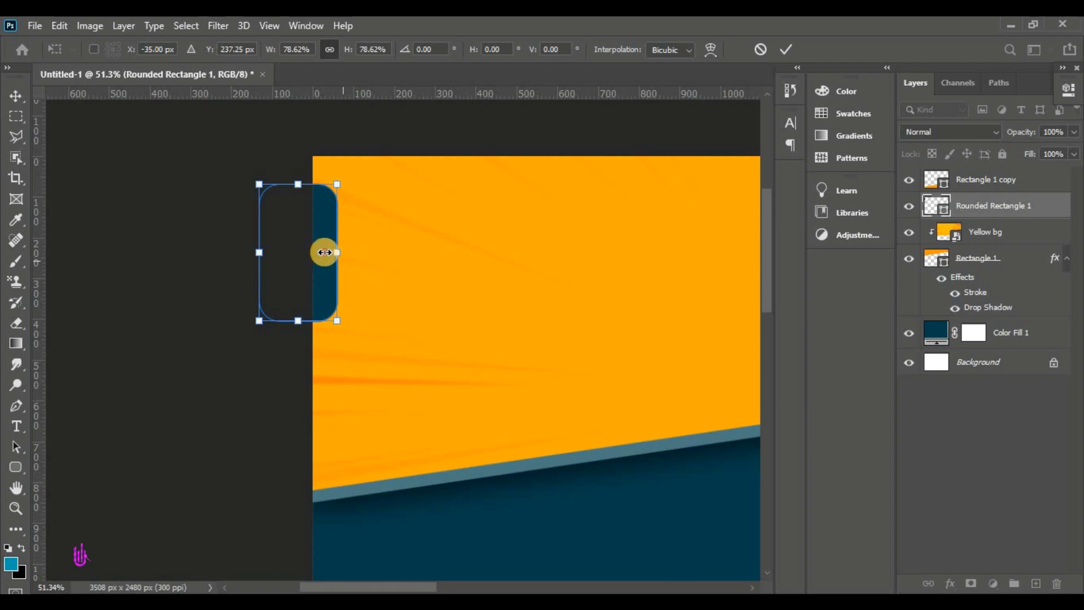
{"action": "left_click_drag", "start_coordinate": [323, 250], "coordinate": [313, 261]}
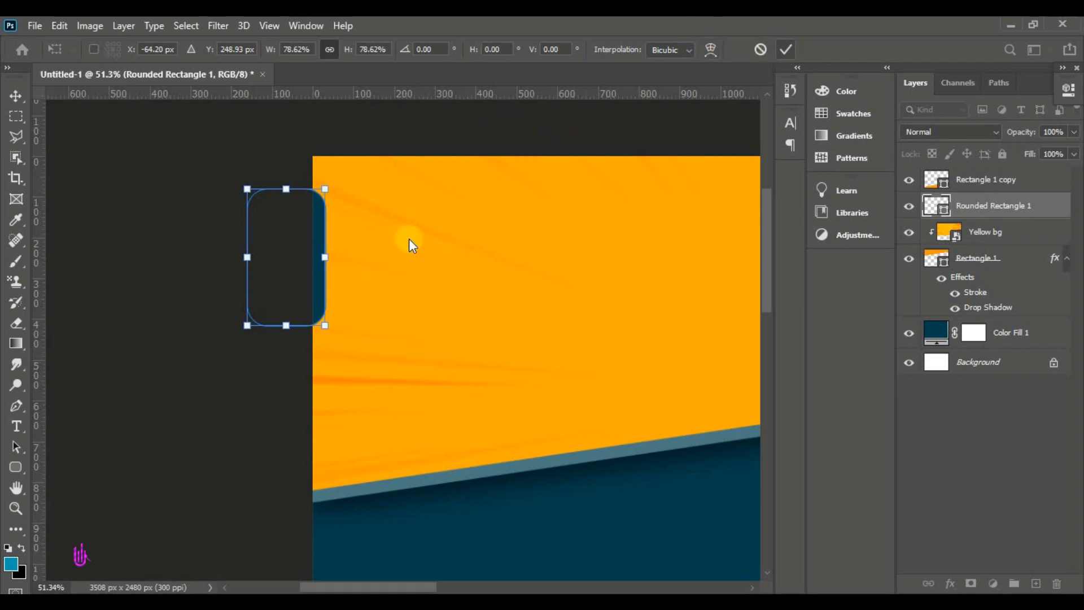
{"action": "key", "text": "Return"}
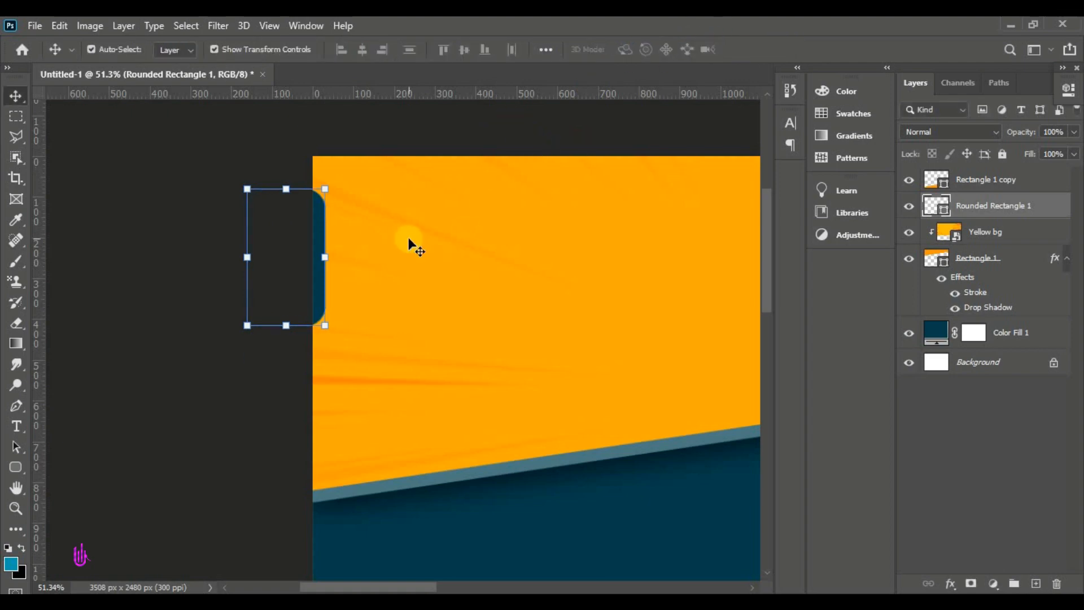
Draw a three-sided polygon about 272 by 307 px, pointing right, beside the rounded rectangle
{"action": "left_click", "coordinate": [16, 465]}
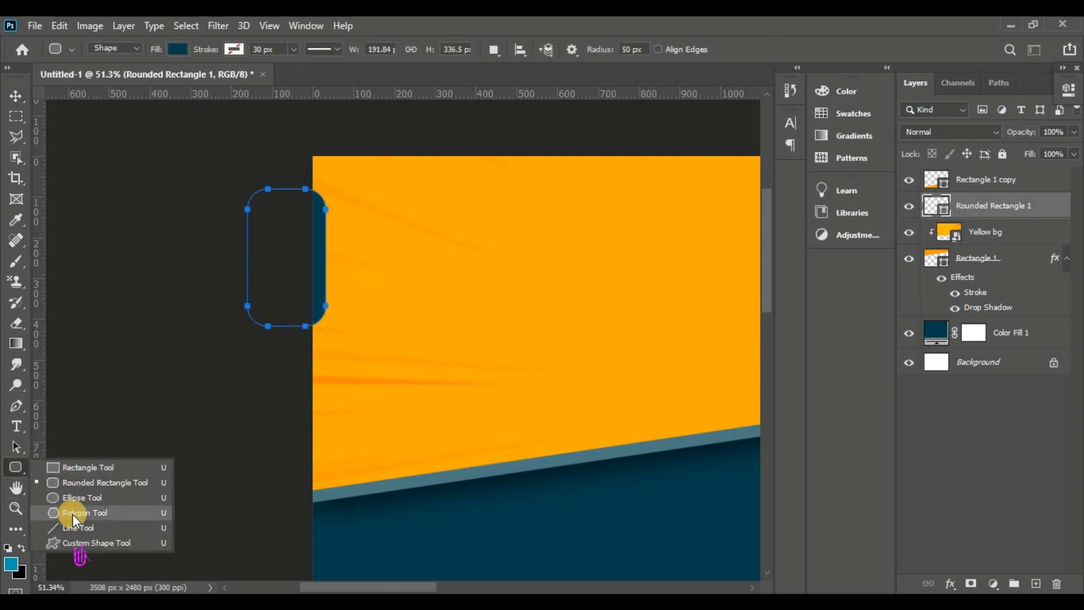
{"action": "left_click", "coordinate": [140, 513]}
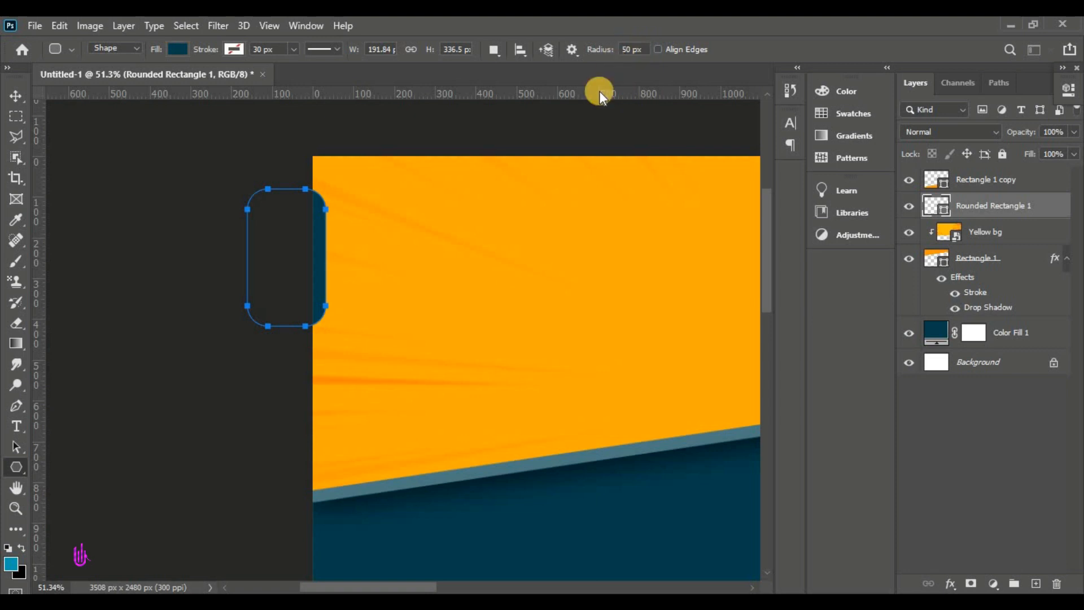
{"action": "left_click_drag", "start_coordinate": [631, 48], "coordinate": [603, 48]}
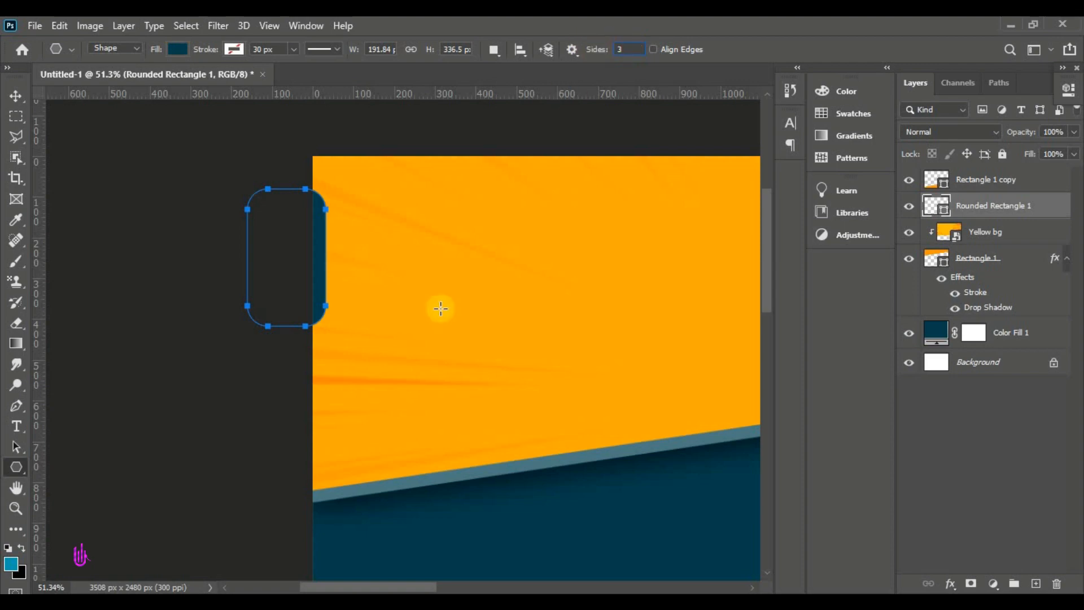
{"action": "left_click_drag", "start_coordinate": [437, 243], "coordinate": [513, 244]}
{"action": "left_click", "coordinate": [554, 294]}
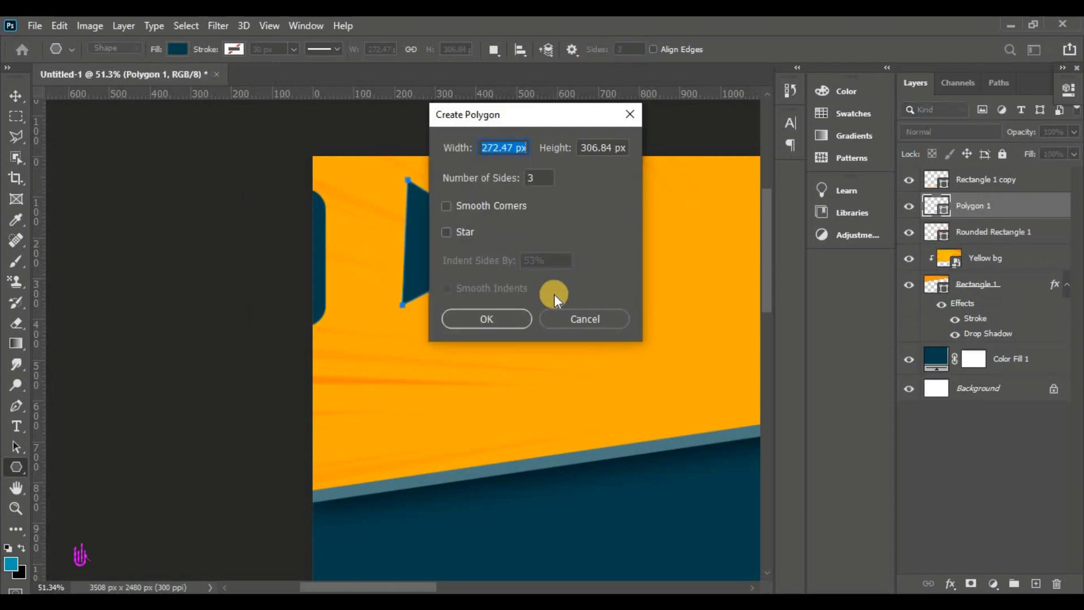
{"action": "left_click", "coordinate": [490, 318]}
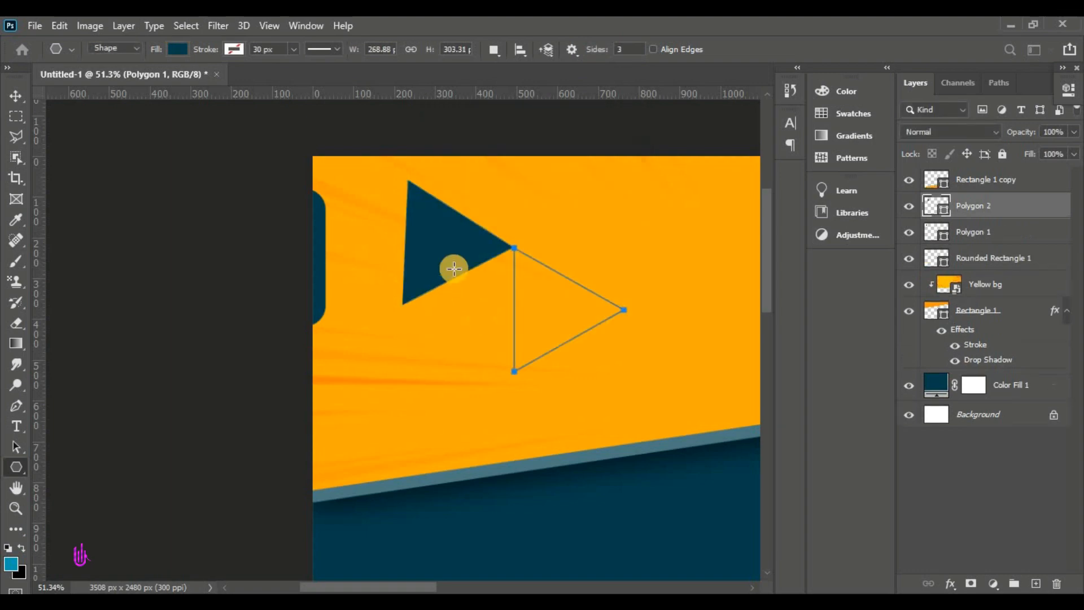
{"action": "left_click", "coordinate": [28, 98]}
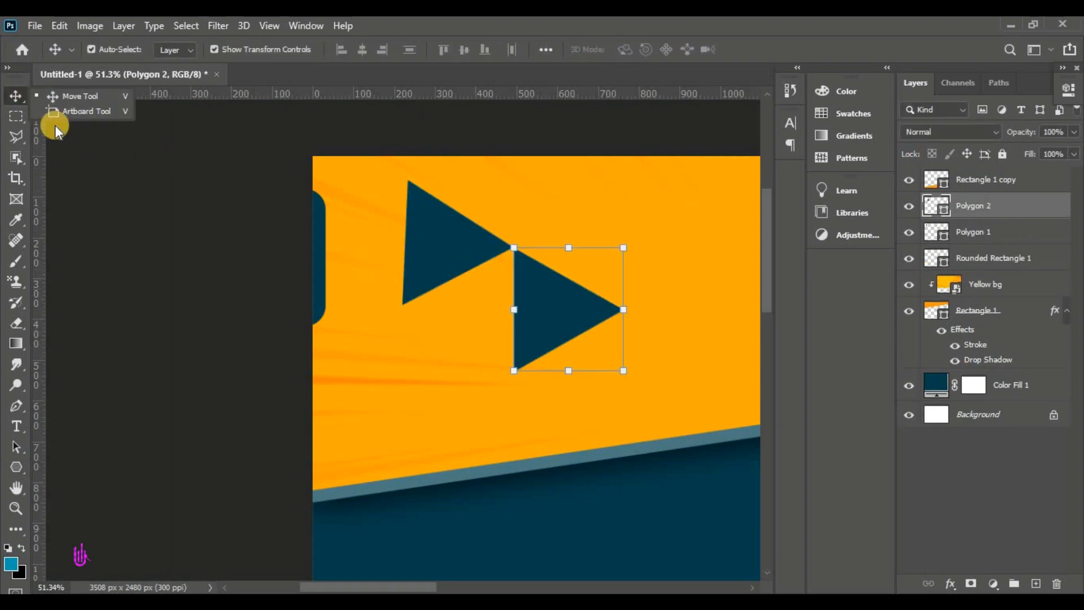
{"action": "left_click_drag", "start_coordinate": [1016, 209], "coordinate": [1056, 583]}
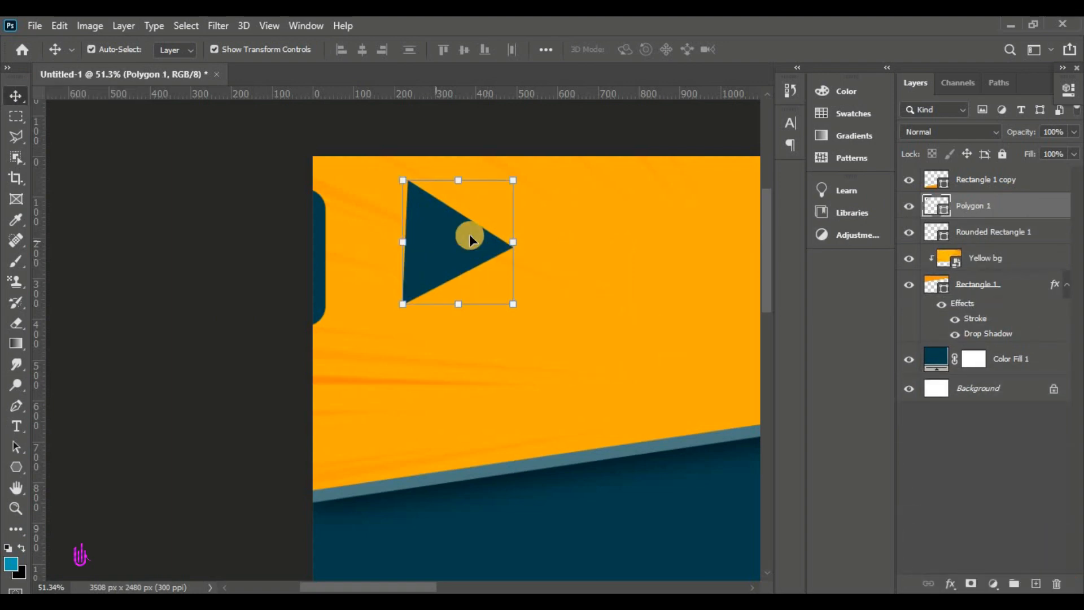
Scale the triangle to about 39% and place it over the rounded rectangle's right edge with its tip pointing outward
{"action": "left_click", "coordinate": [59, 25]}
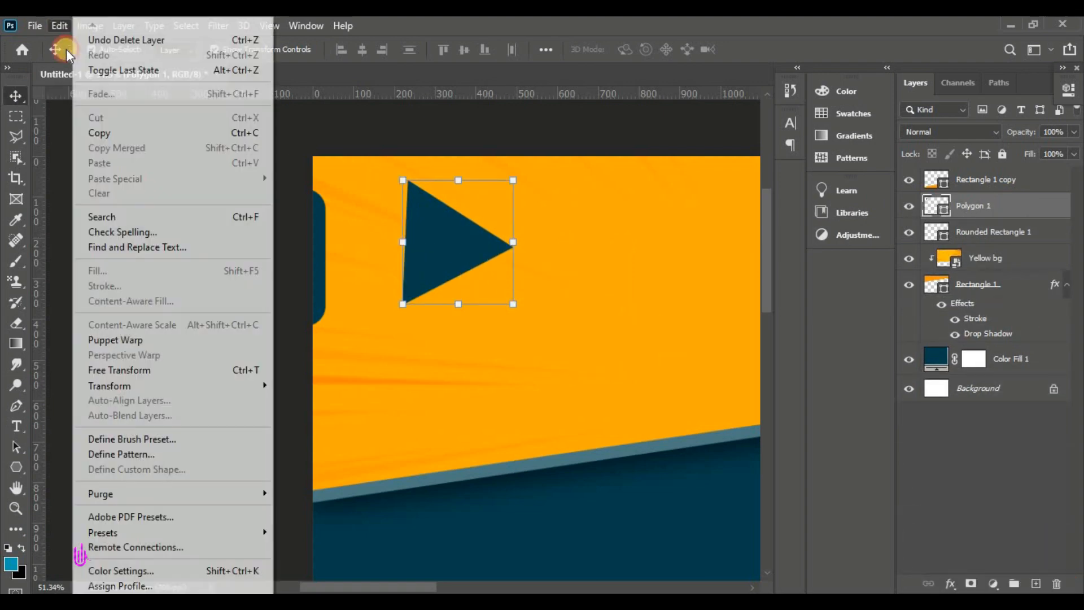
{"action": "left_click", "coordinate": [148, 368]}
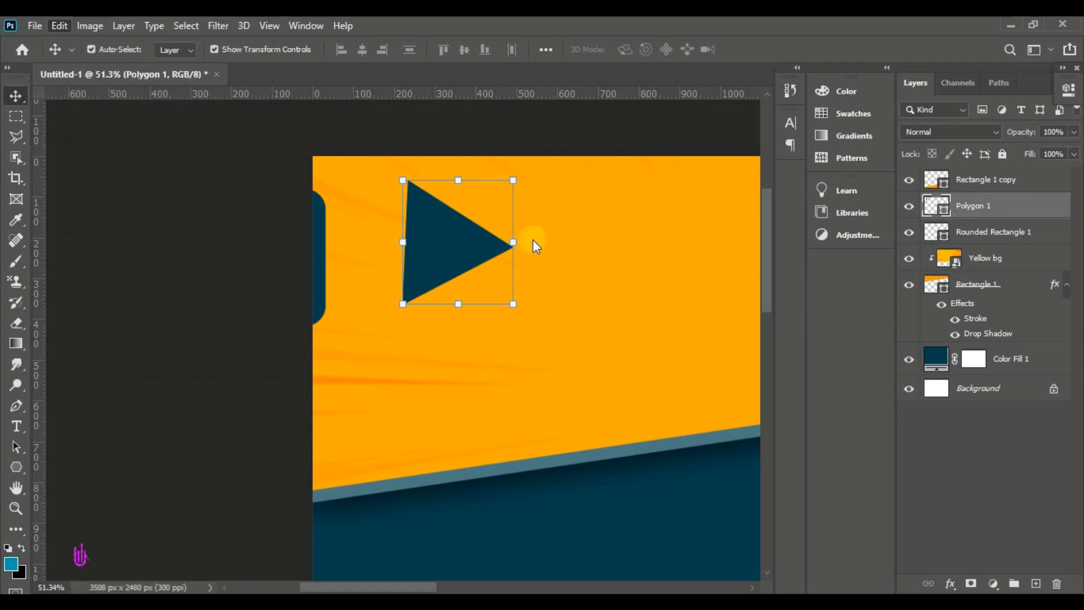
{"action": "left_click_drag", "start_coordinate": [513, 242], "coordinate": [329, 247]}
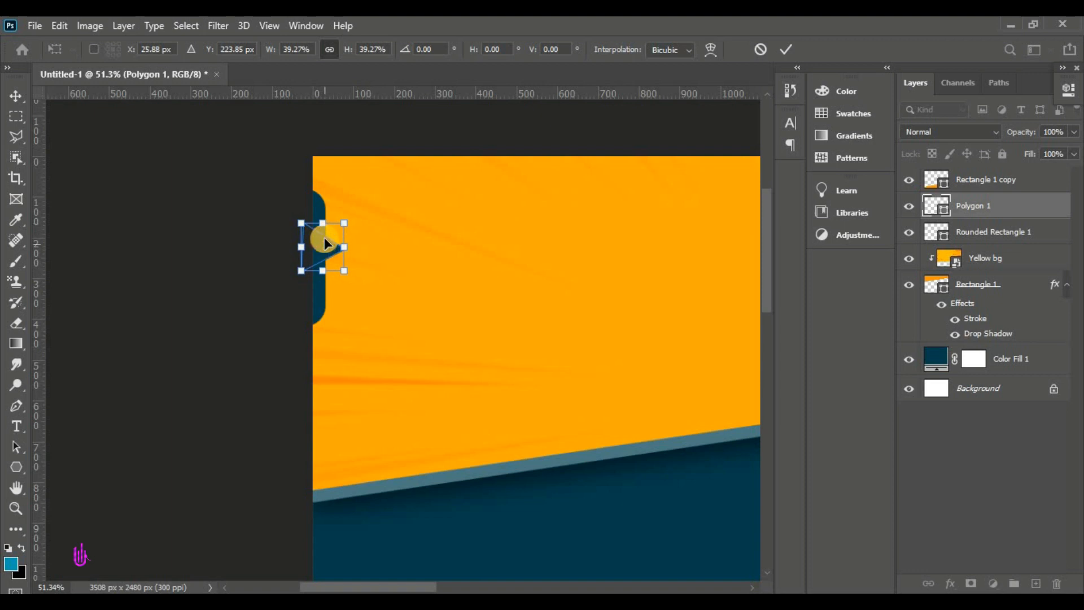
{"action": "scroll", "coordinate": [299, 213], "scroll_direction": "up", "scroll_amount": 2}
{"action": "scroll", "coordinate": [313, 243], "scroll_direction": "up", "scroll_amount": 2}
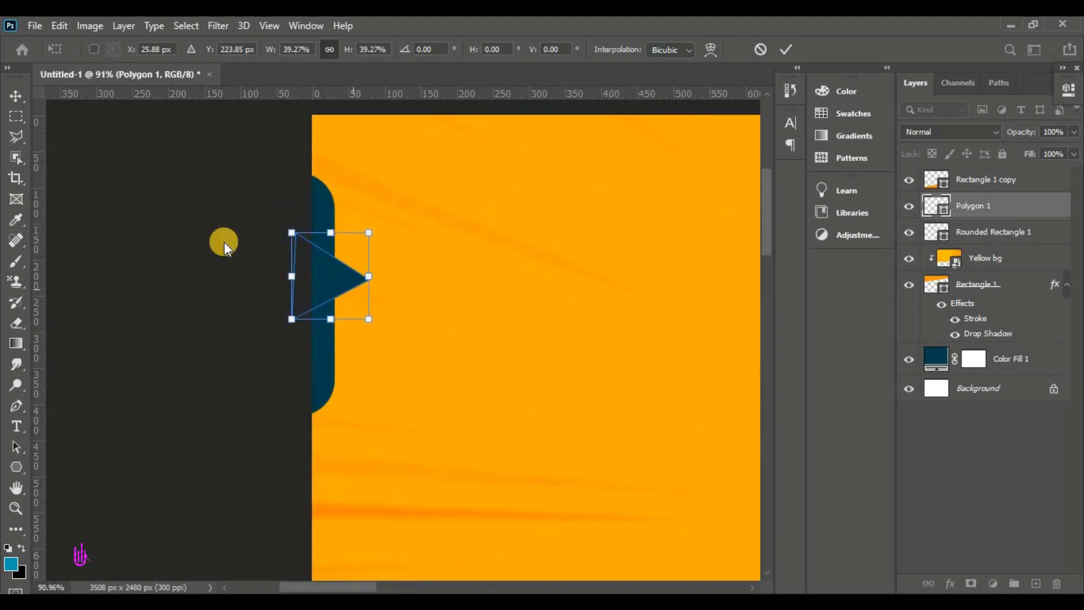
{"action": "left_click", "coordinate": [785, 49]}
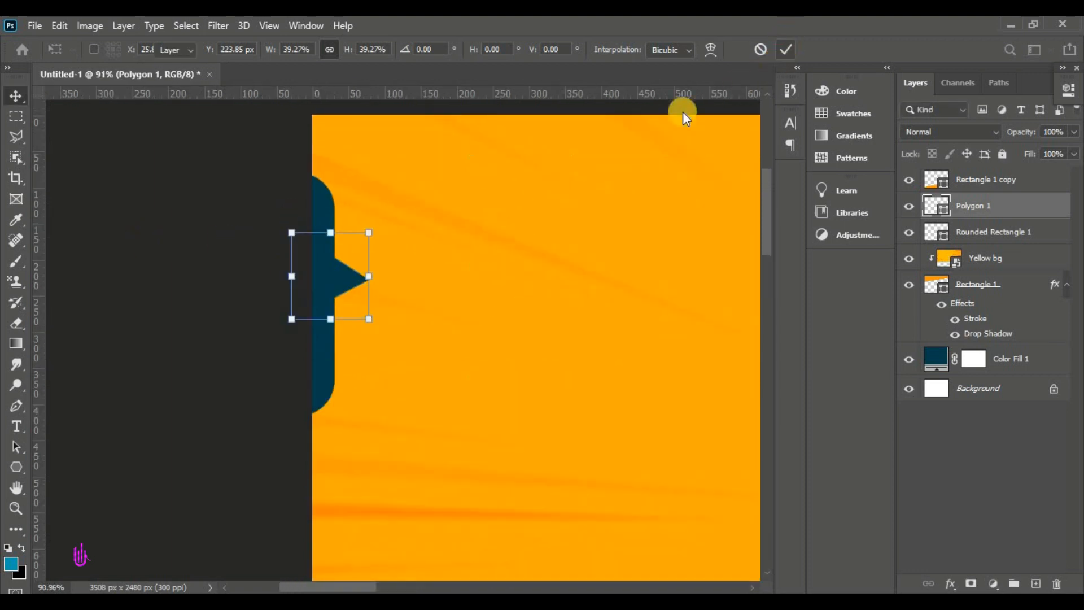
Nudge the triangle slightly left into the rounded rectangle so its tip protrudes less, and deselect it
{"action": "left_click", "coordinate": [194, 218]}
{"action": "left_click", "coordinate": [350, 279]}
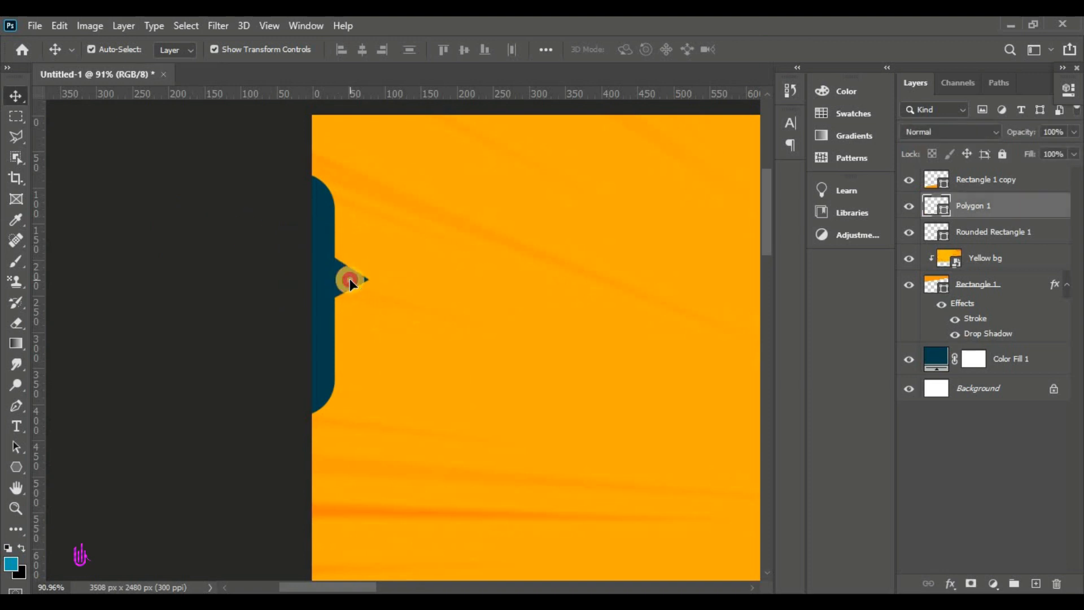
{"action": "left_click_drag", "start_coordinate": [344, 279], "coordinate": [336, 280]}
{"action": "left_click", "coordinate": [179, 261]}
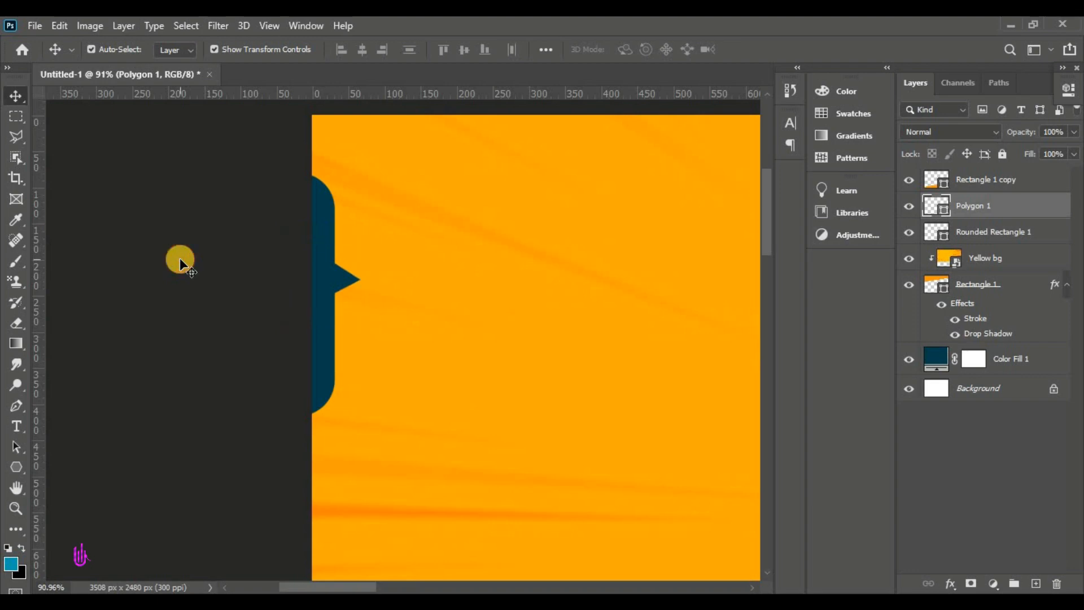
Duplicate the Rectangle 1 copy layer that holds the bottom orange shape
{"action": "key", "text": "ctrl+0"}
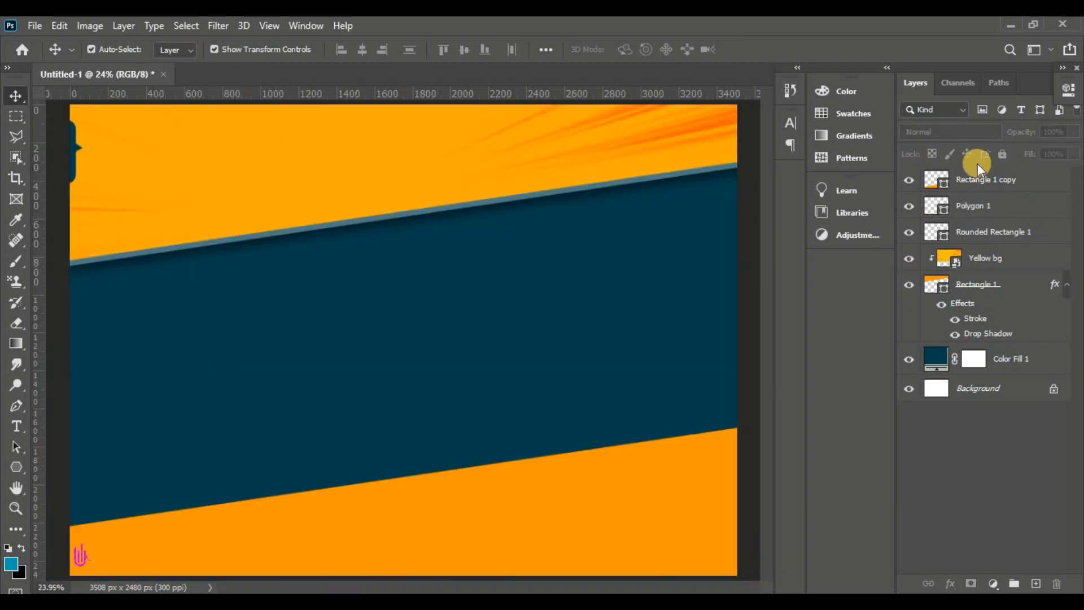
{"action": "left_click", "coordinate": [982, 181]}
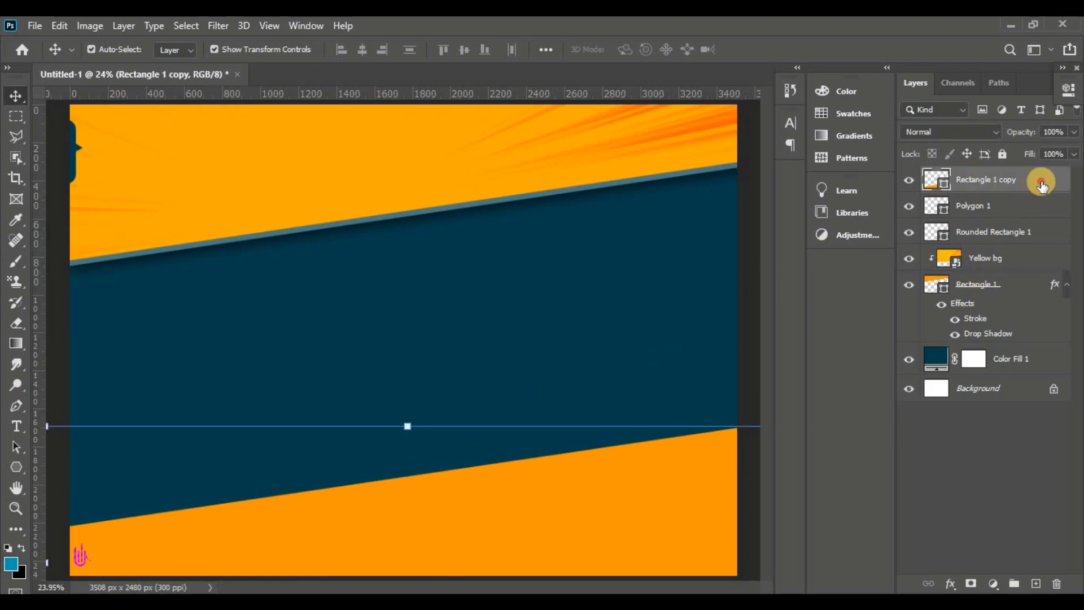
{"action": "left_click_drag", "start_coordinate": [1041, 185], "coordinate": [1035, 582]}
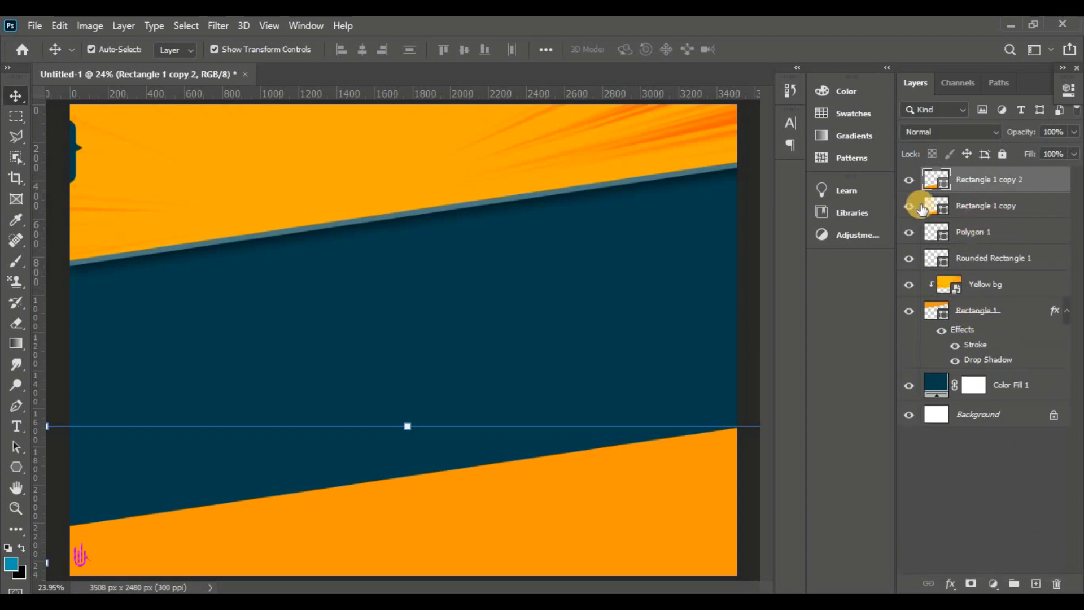
{"action": "left_click", "coordinate": [949, 213]}
{"action": "double_click", "coordinate": [936, 206]}
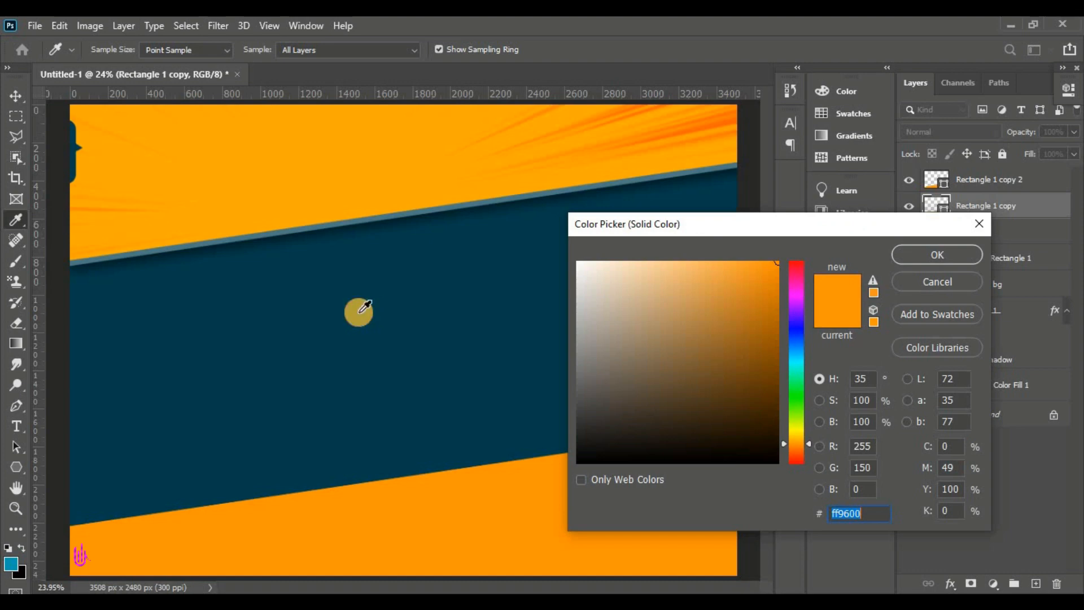
{"action": "left_click", "coordinate": [361, 310]}
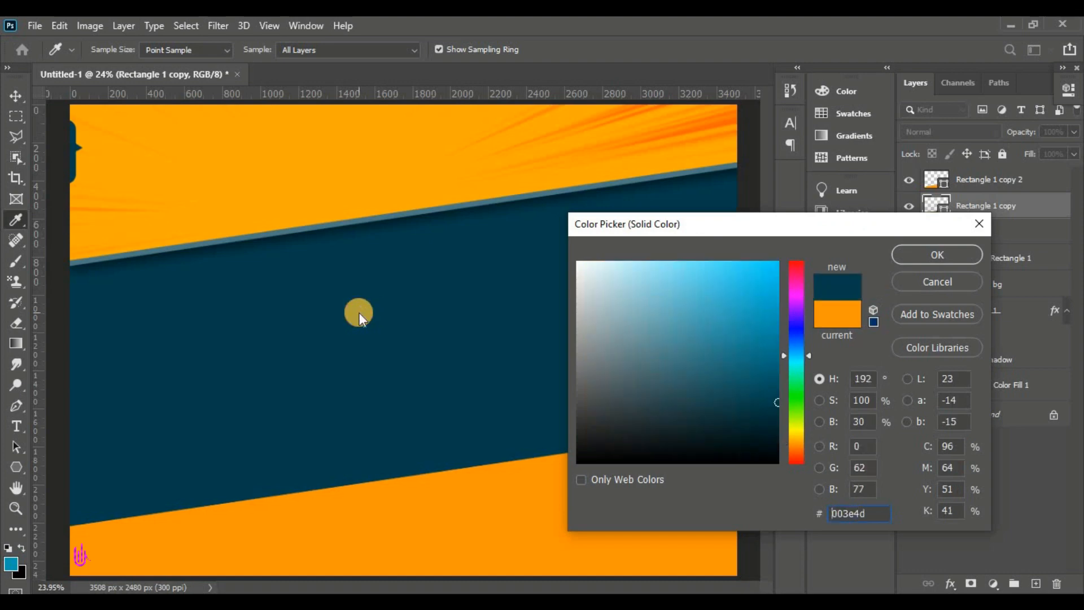
{"action": "left_click", "coordinate": [923, 281]}
Recolour the Rectangle 1 copy 2 shape to bright blue 00aed8
{"action": "left_click", "coordinate": [950, 191]}
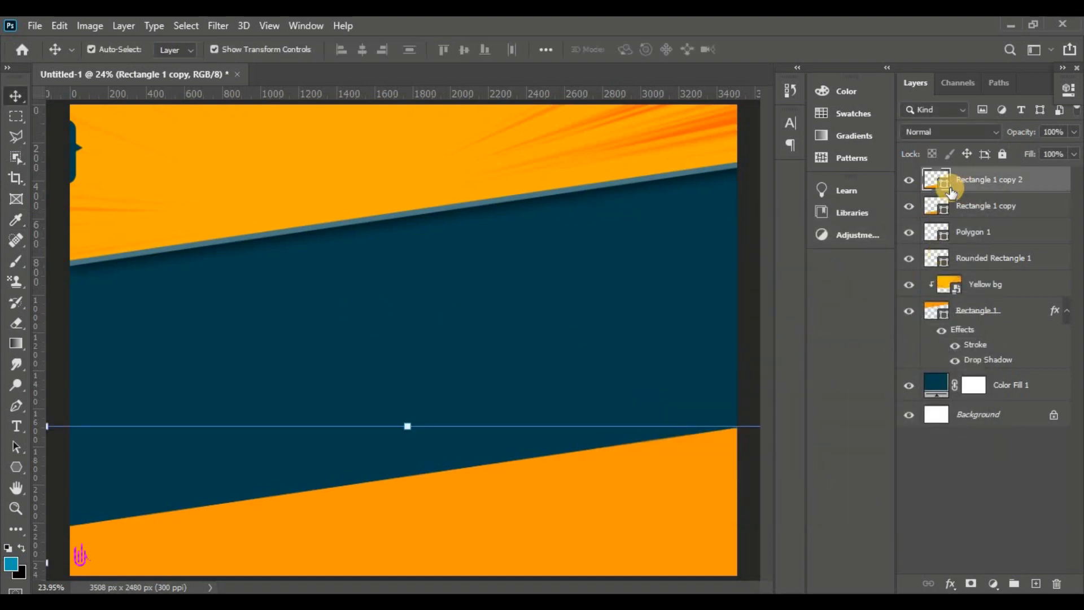
{"action": "double_click", "coordinate": [945, 185]}
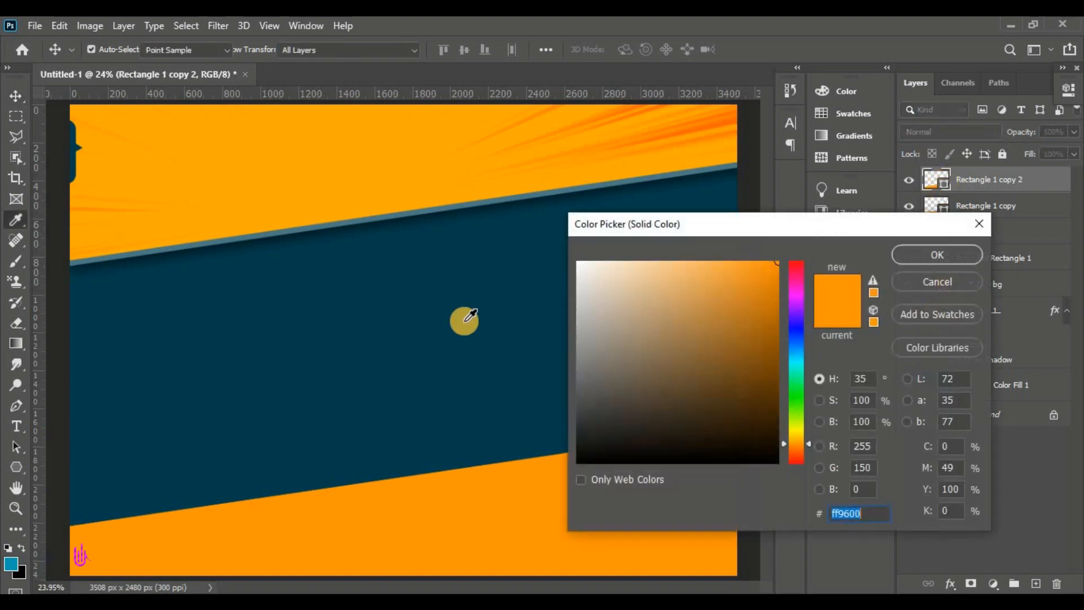
{"action": "left_click", "coordinate": [392, 331]}
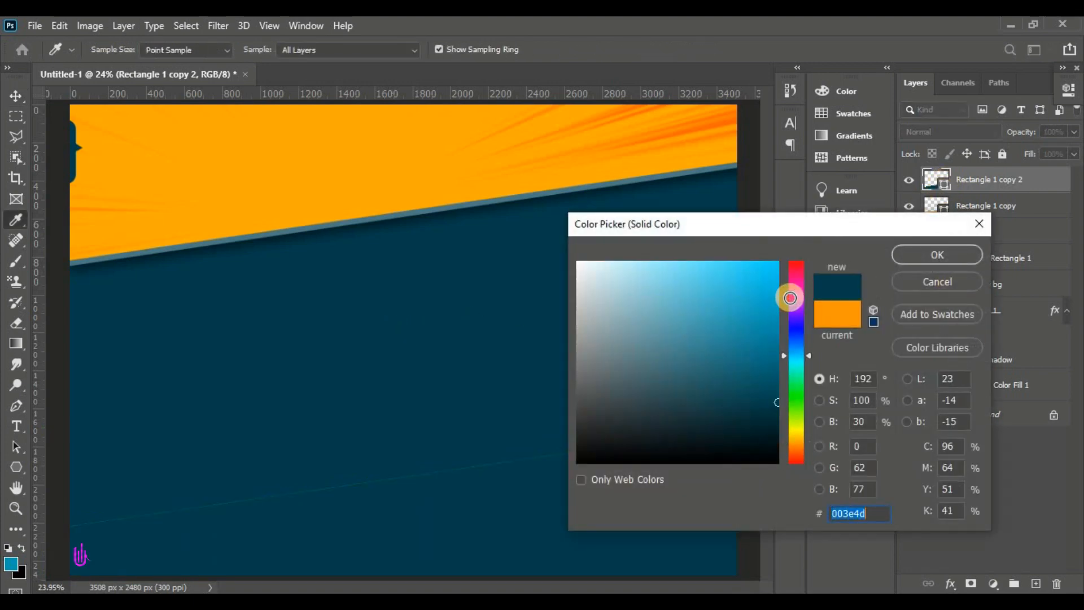
{"action": "left_click_drag", "start_coordinate": [741, 315], "coordinate": [777, 292]}
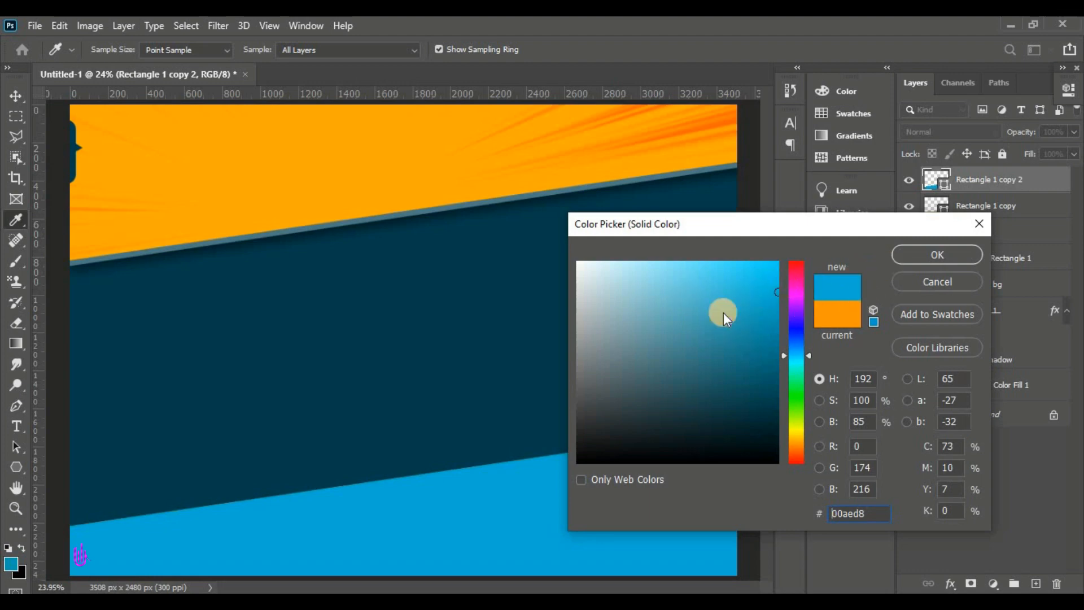
{"action": "left_click_drag", "start_coordinate": [872, 511], "coordinate": [786, 505]}
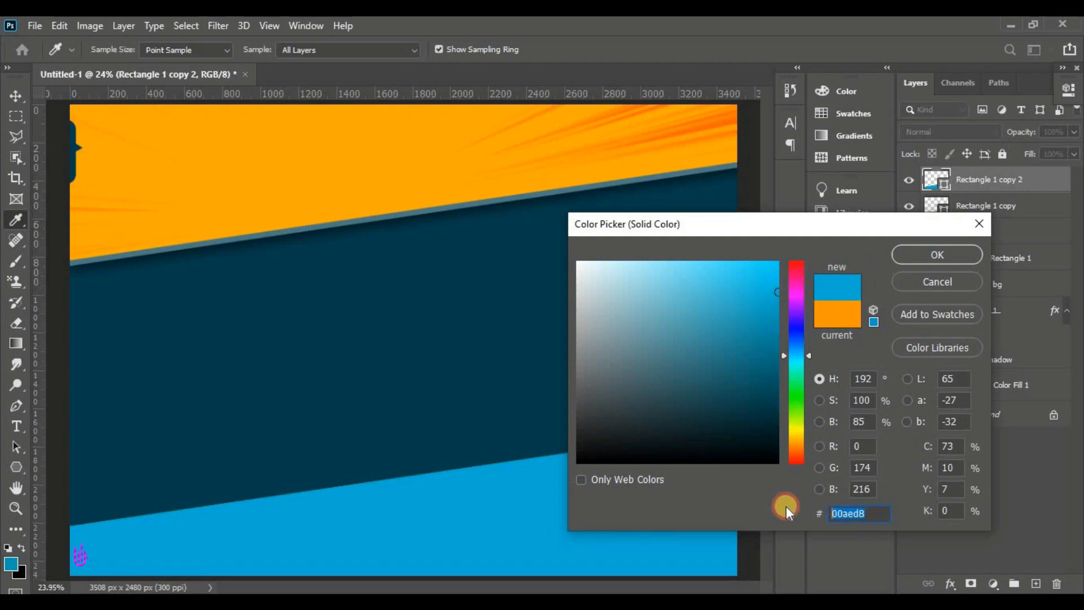
{"action": "left_click", "coordinate": [914, 255]}
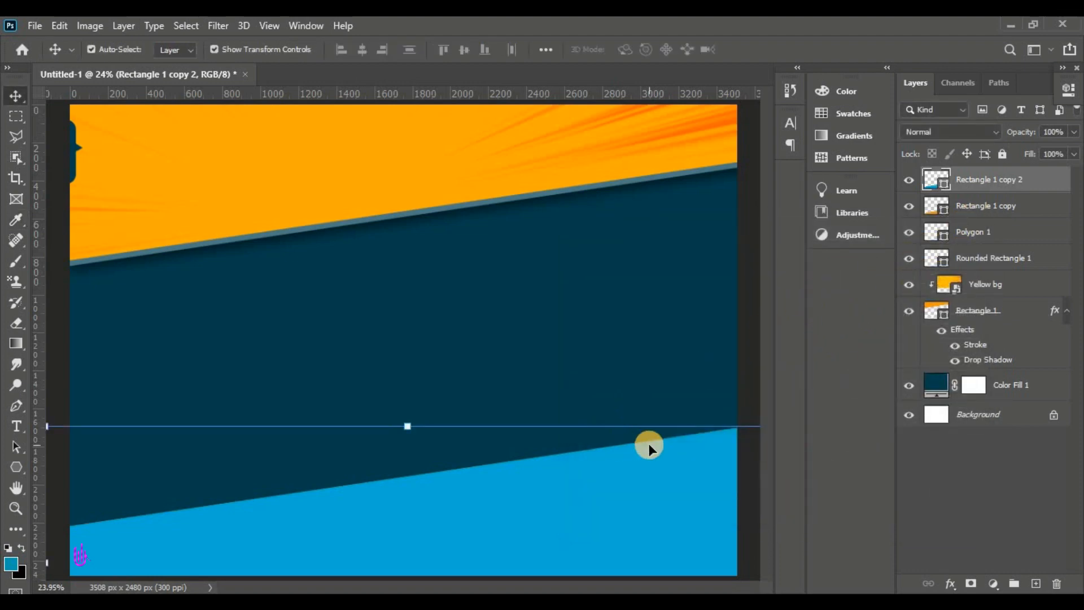
Nudge the blue shape up about 60 px and place its layer directly beneath Rectangle 1 copy, forming a blue edge strip
{"action": "key", "text": "shift+Up"}
{"action": "key", "text": "shift+Up"}
{"action": "key", "text": "shift+Up"}
{"action": "key", "text": "shift+Up"}
{"action": "key", "text": "shift+Up"}
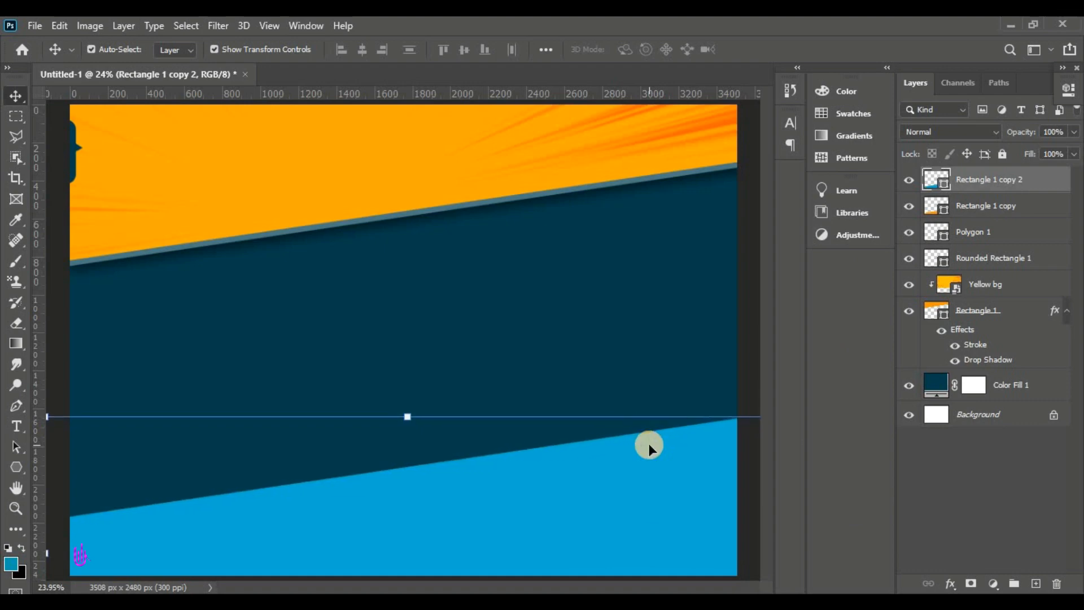
{"action": "key", "text": "shift+Up"}
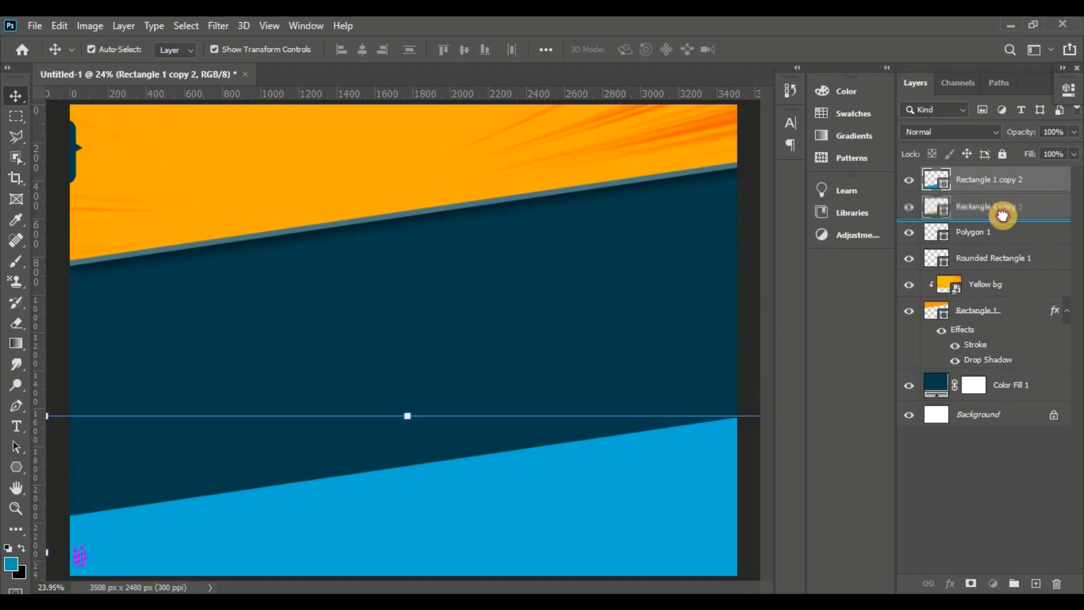
{"action": "key", "text": "ctrl+bracketleft"}
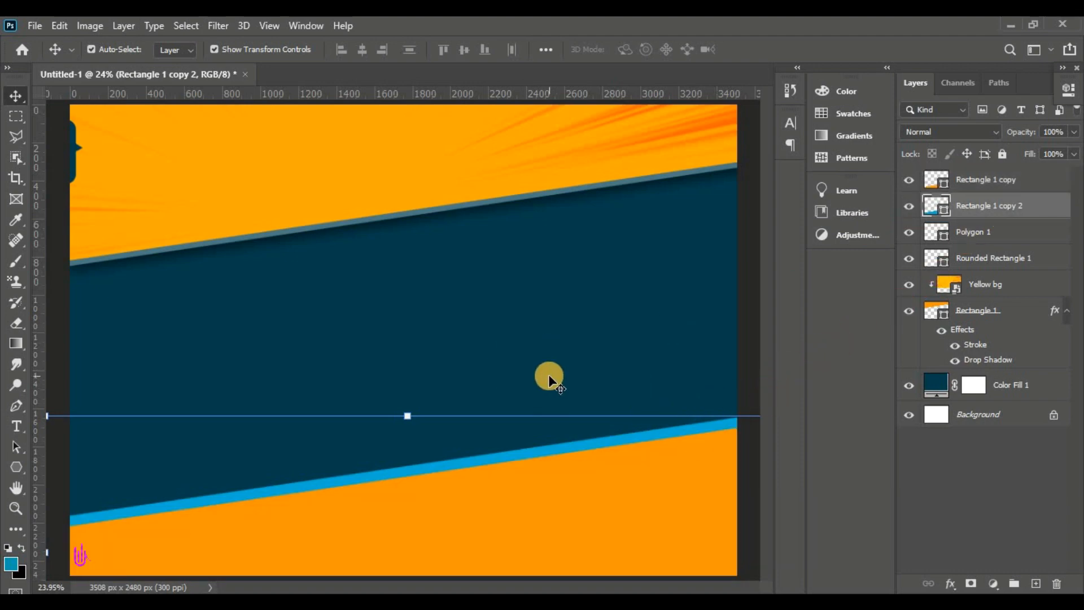
Nudge the blue shape slightly down to thin the strip along the bottom orange shape's slanted edge, and deselect it
{"action": "key", "text": "Down"}
{"action": "key", "text": "Down"}
{"action": "key", "text": "Down"}
{"action": "key", "text": "Down"}
{"action": "key", "text": "Down"}
{"action": "key", "text": "Down"}
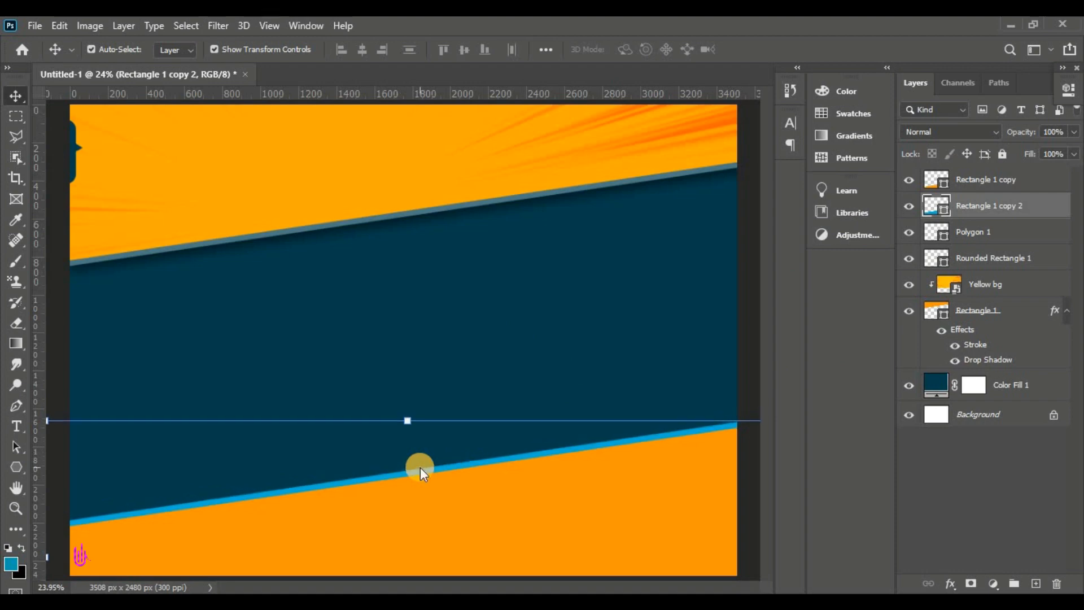
{"action": "key", "text": "Up"}
{"action": "key", "text": "Up"}
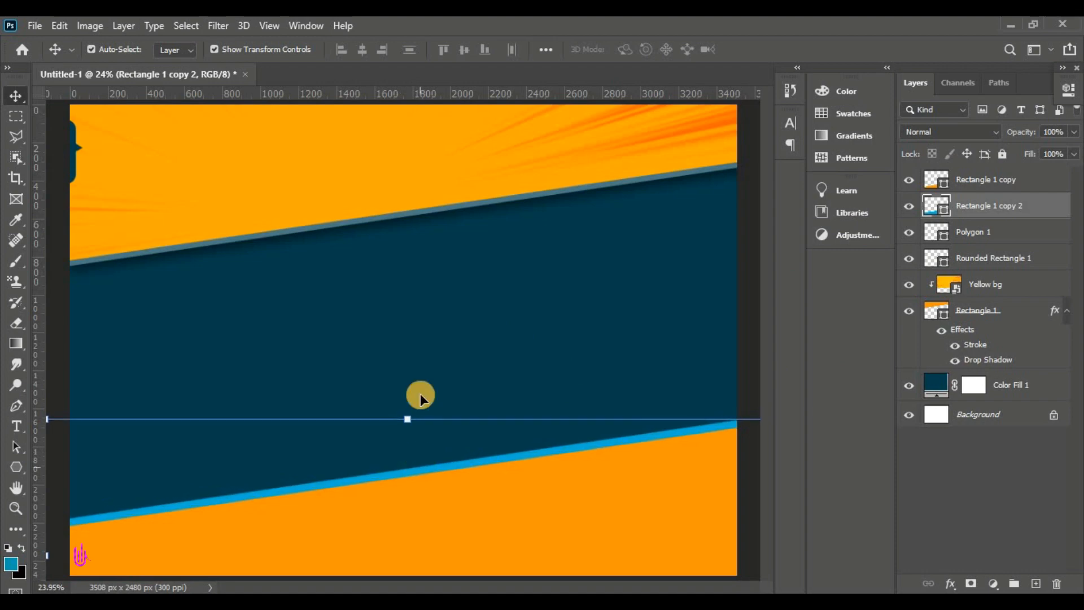
{"action": "left_click", "coordinate": [451, 271]}
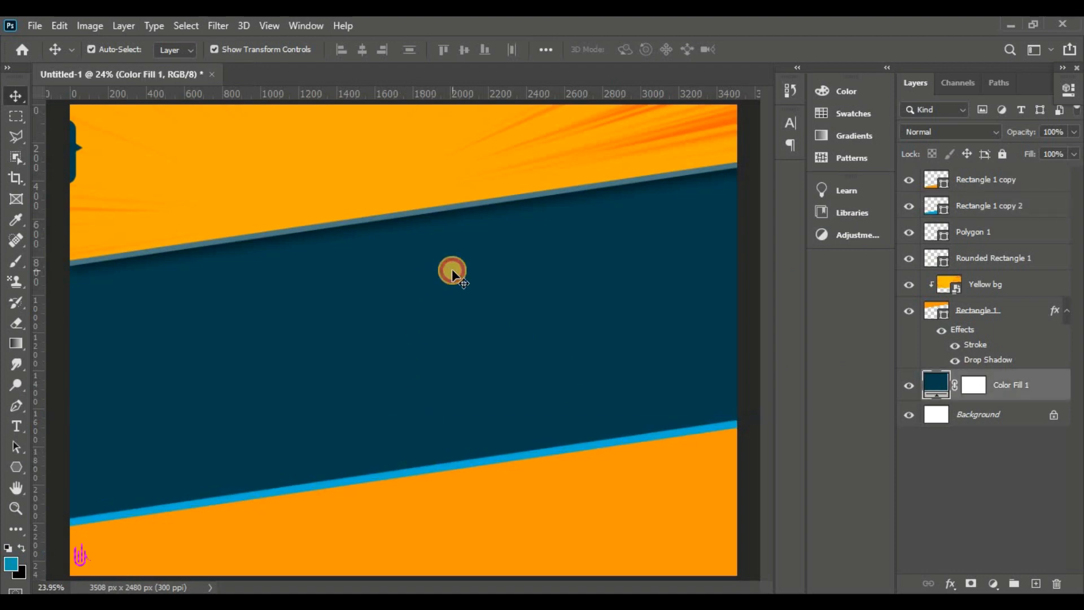
Place the file "images" from the PROPHETIC folder as an embedded image directly above the Rectangle 1 copy layer
{"action": "left_click", "coordinate": [1005, 188]}
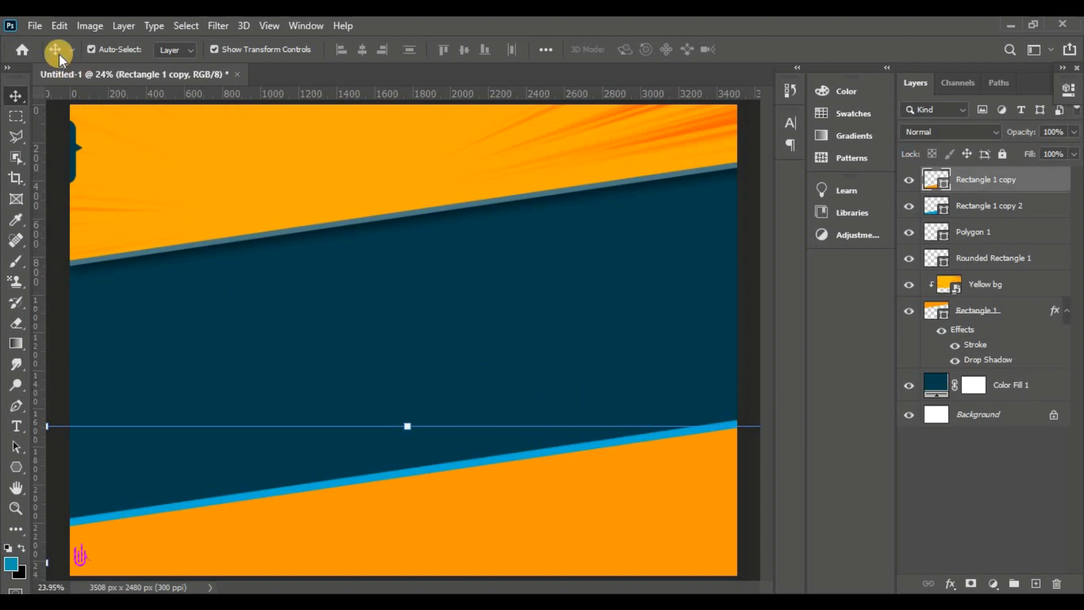
{"action": "left_click", "coordinate": [32, 26]}
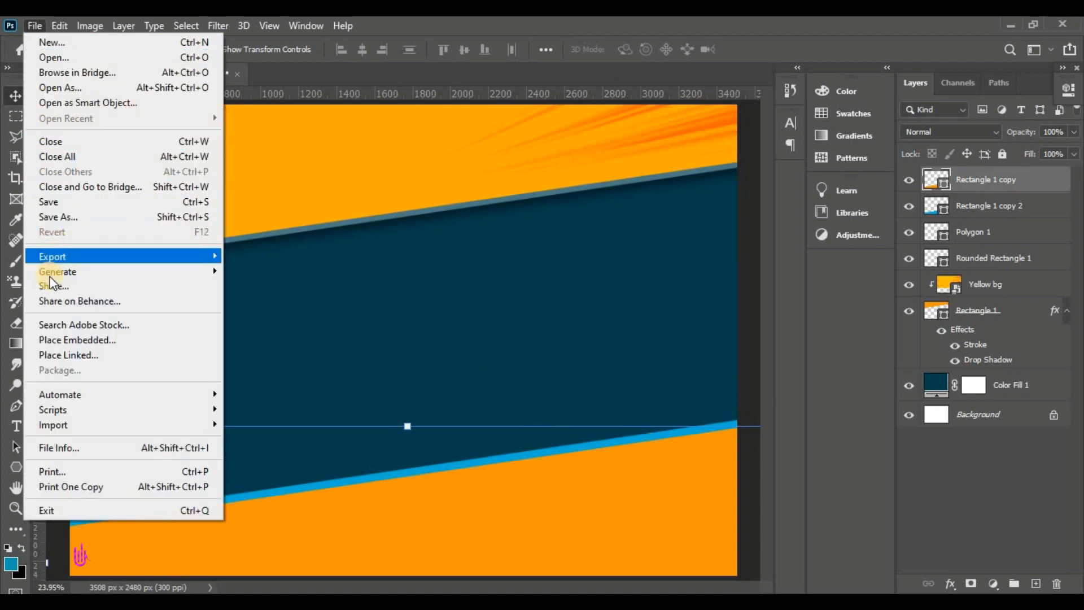
{"action": "left_click", "coordinate": [60, 341]}
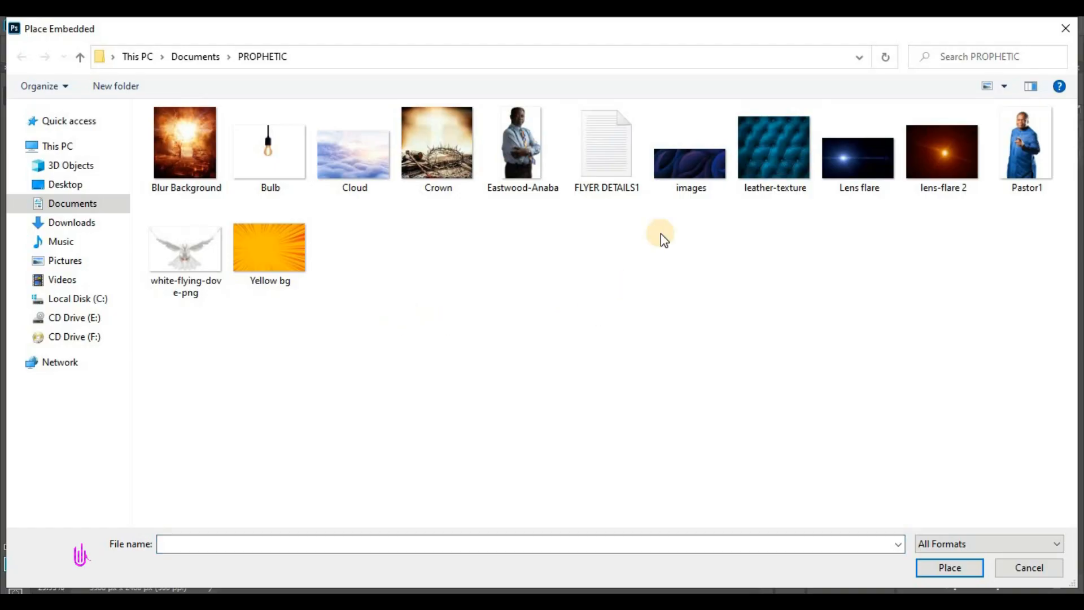
{"action": "left_click", "coordinate": [700, 169]}
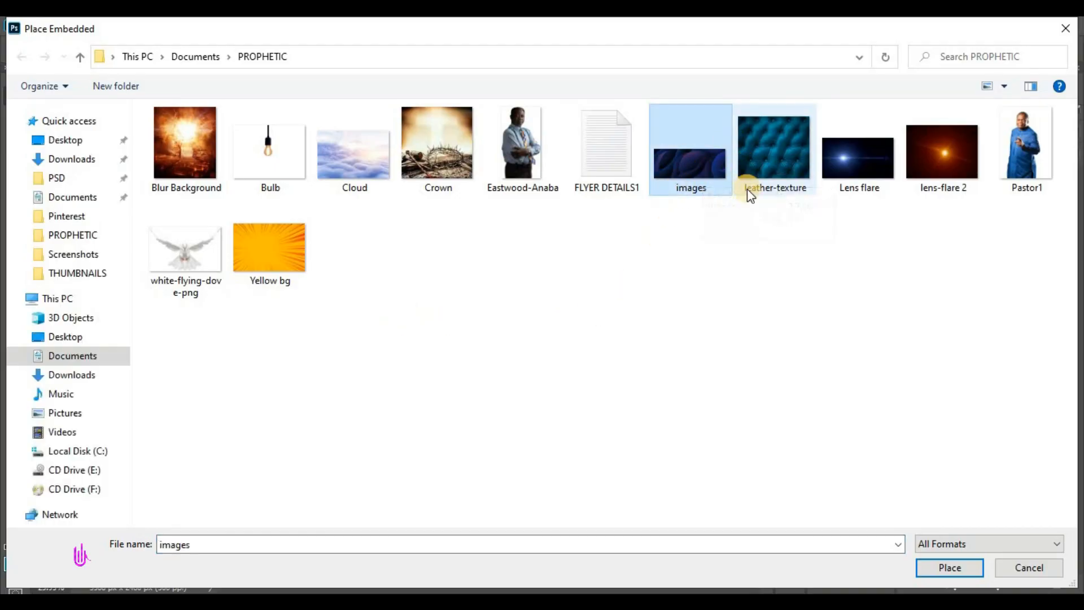
{"action": "left_click", "coordinate": [929, 568]}
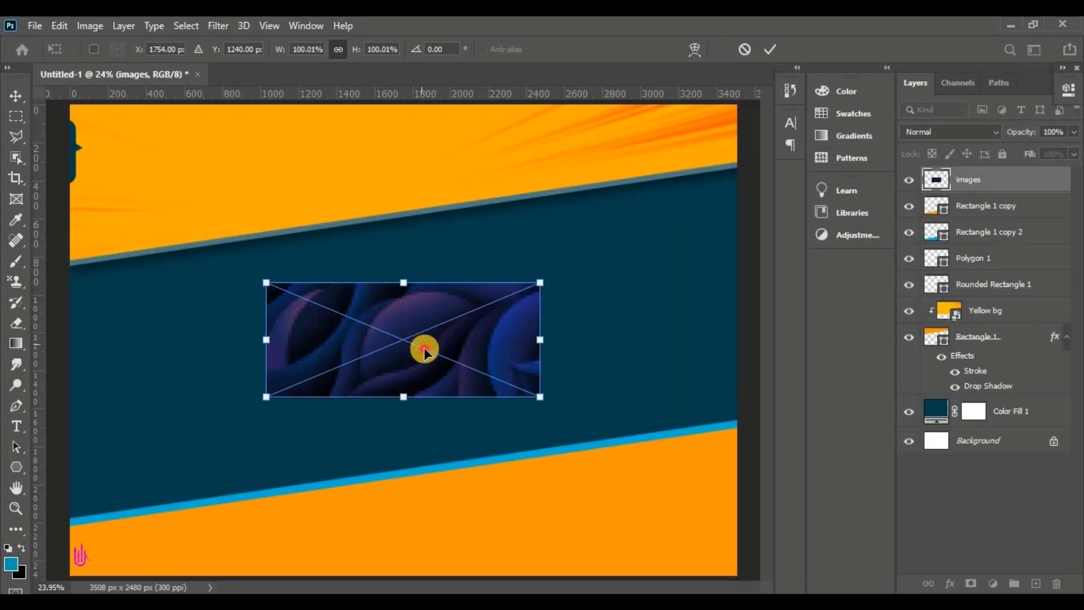
Scale the placed image to about 215% and position it unrotated over the flyer's bottom-right area, flush with the right edge
{"action": "left_click_drag", "start_coordinate": [423, 347], "coordinate": [522, 503]}
{"action": "left_click_drag", "start_coordinate": [635, 450], "coordinate": [746, 400]}
{"action": "left_click_drag", "start_coordinate": [255, 498], "coordinate": [177, 503]}
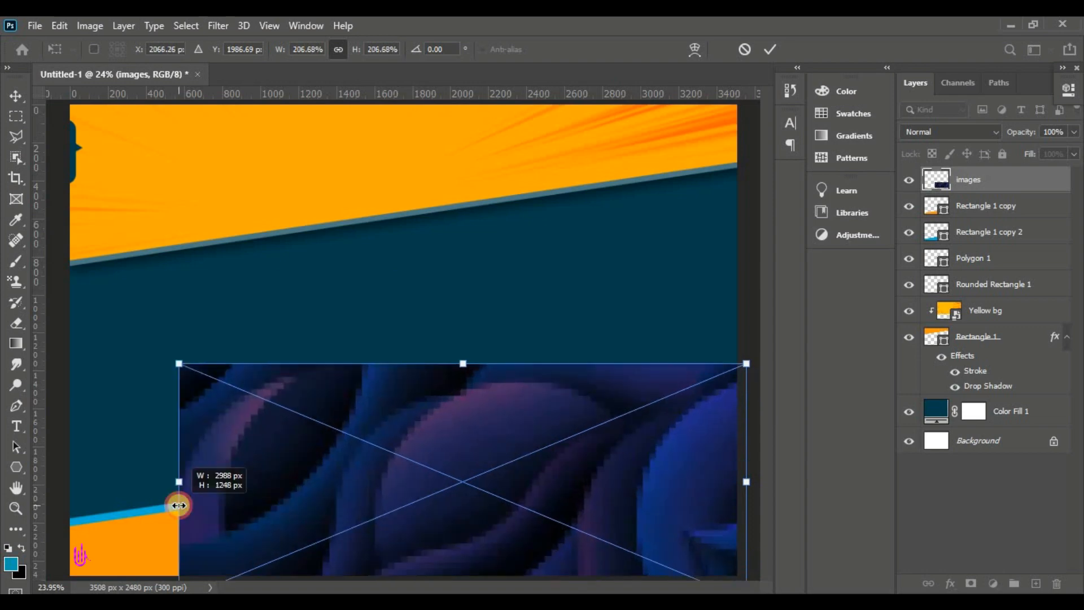
{"action": "left_click_drag", "start_coordinate": [435, 486], "coordinate": [425, 516]}
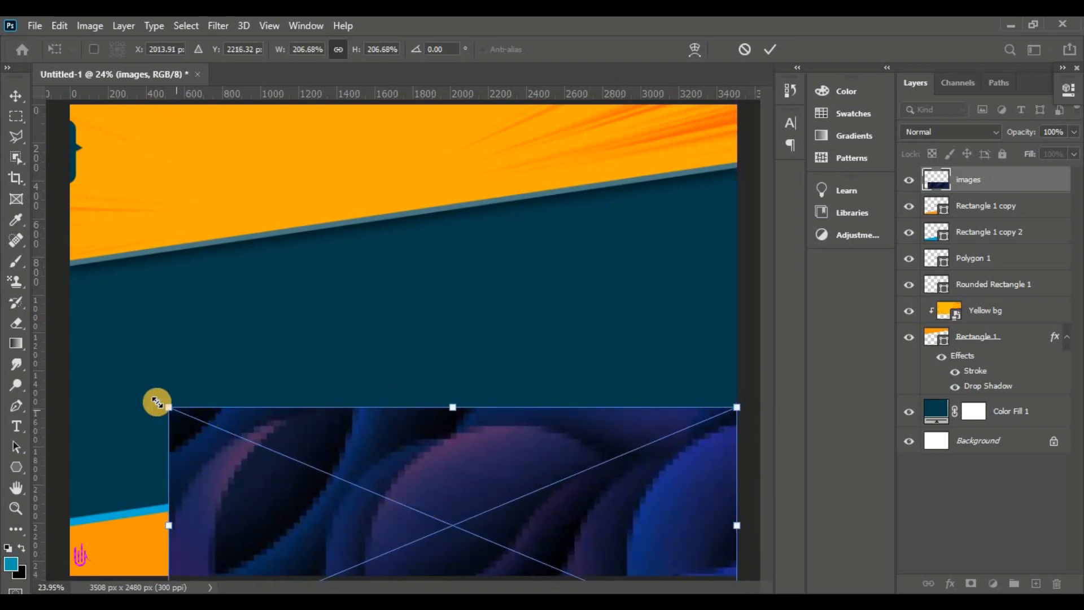
{"action": "mouse_move", "coordinate": [155, 401]}
{"action": "left_mouse_down"}
{"action": "mouse_move", "coordinate": [150, 382]}
{"action": "mouse_move", "coordinate": [165, 388]}
{"action": "left_mouse_up"}
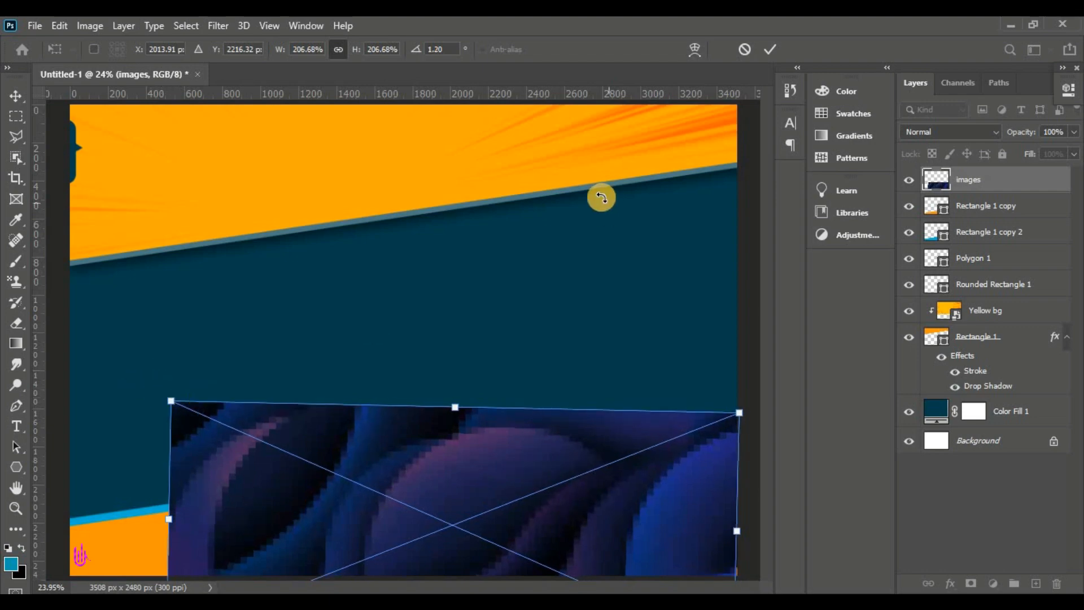
{"action": "key", "text": "ctrl+z"}
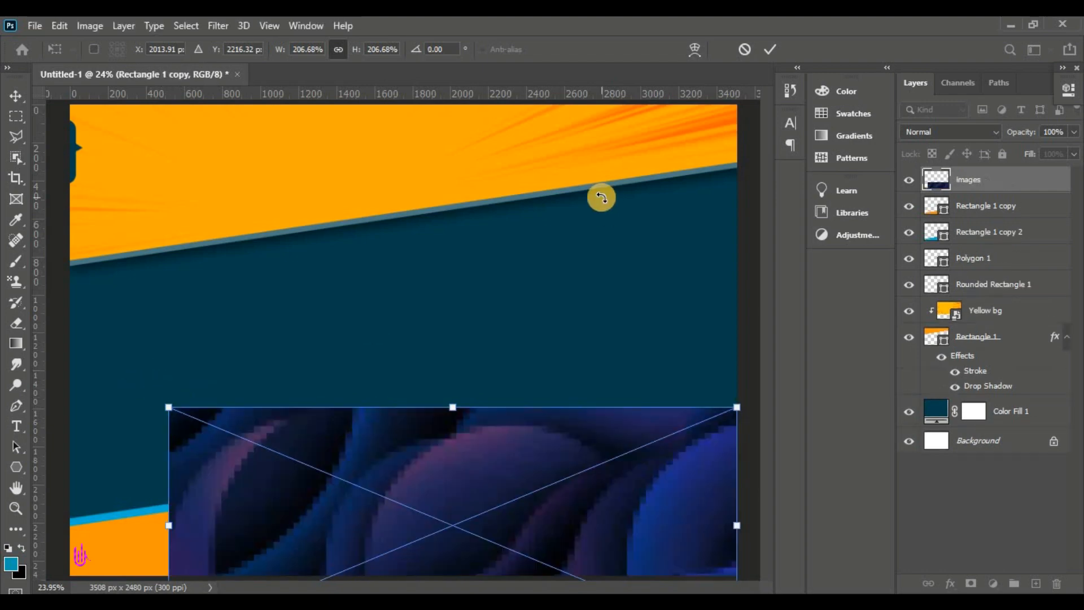
{"action": "left_click_drag", "start_coordinate": [170, 407], "coordinate": [159, 371]}
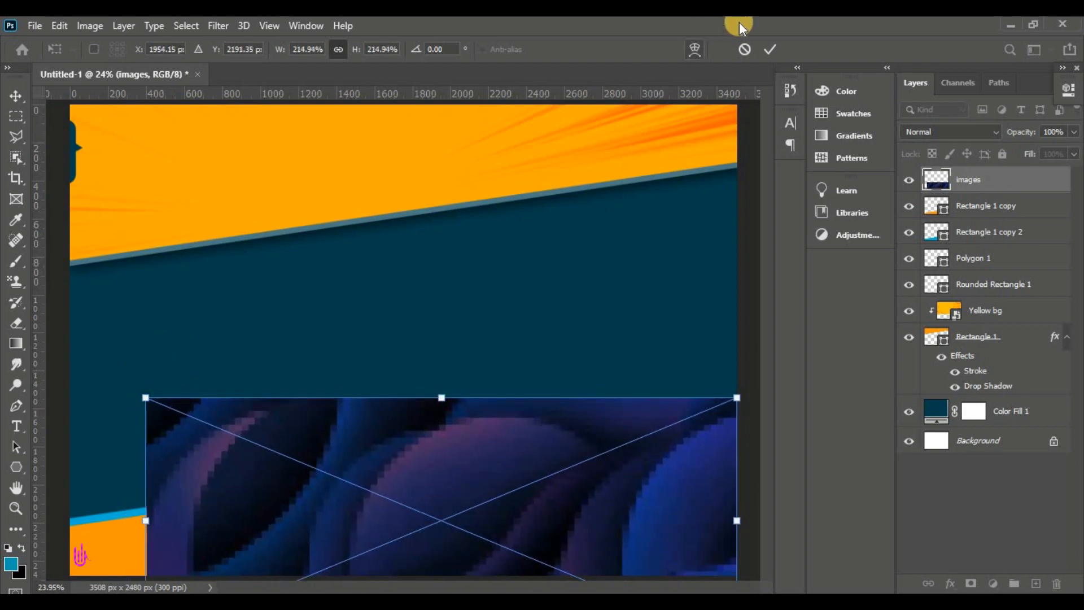
{"action": "left_click", "coordinate": [766, 52]}
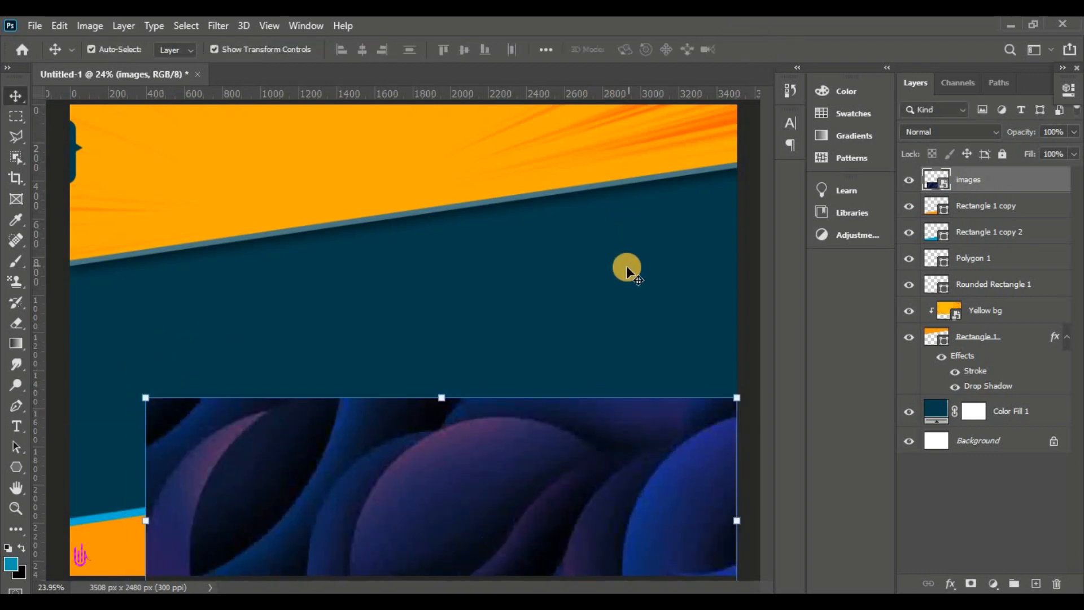
Clip the images layer to Rectangle 1 copy and set its blend mode to Linear Dodge (Add)
{"action": "scroll", "coordinate": [536, 299], "scroll_direction": "down", "scroll_amount": 3}
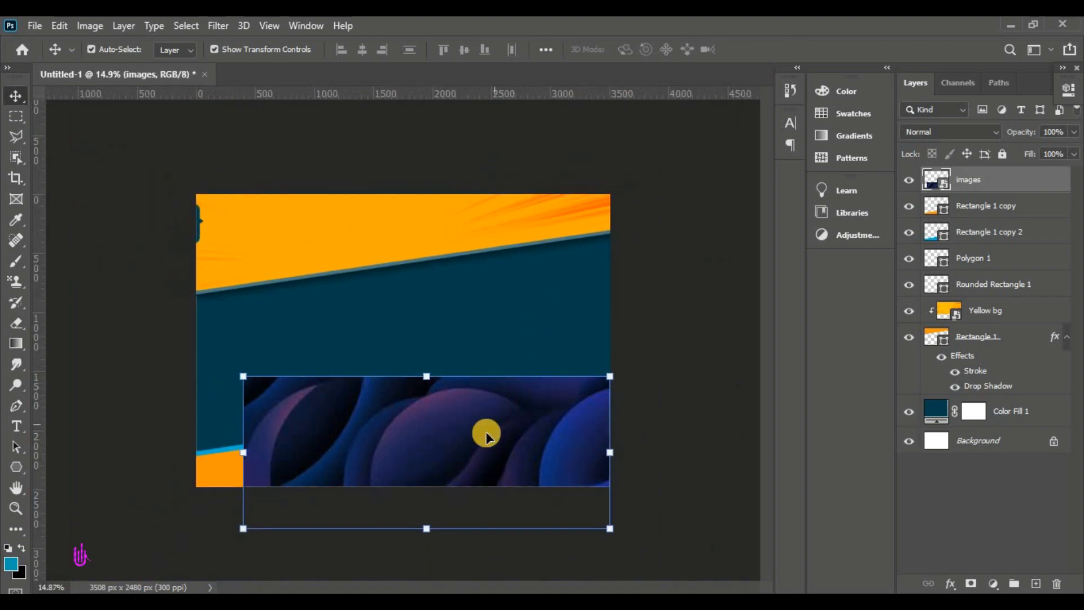
{"action": "left_click_drag", "start_coordinate": [482, 450], "coordinate": [463, 372]}
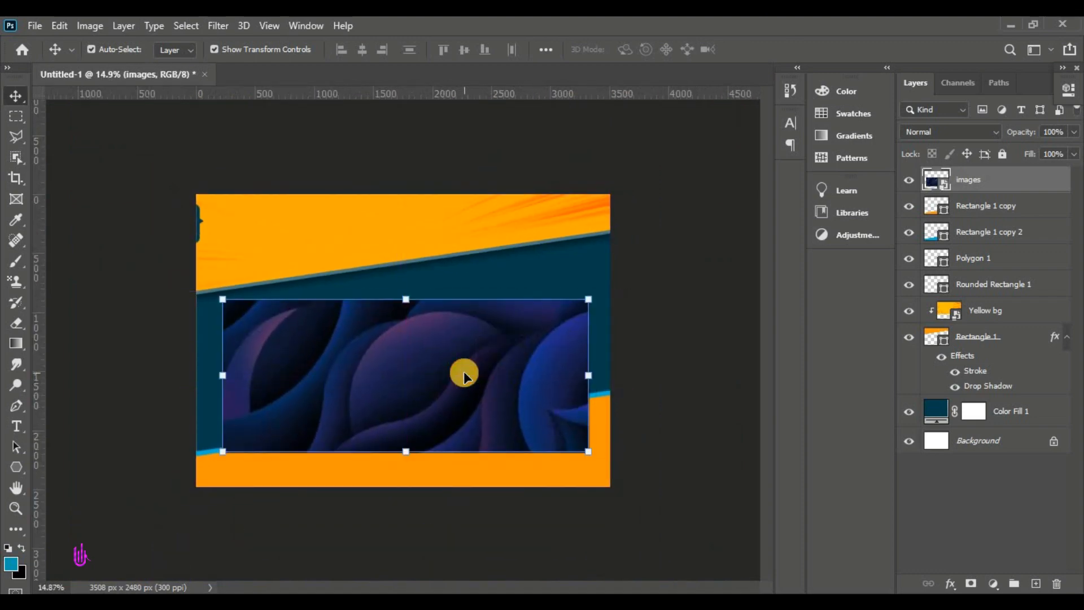
{"action": "key", "text": "ctrl+z"}
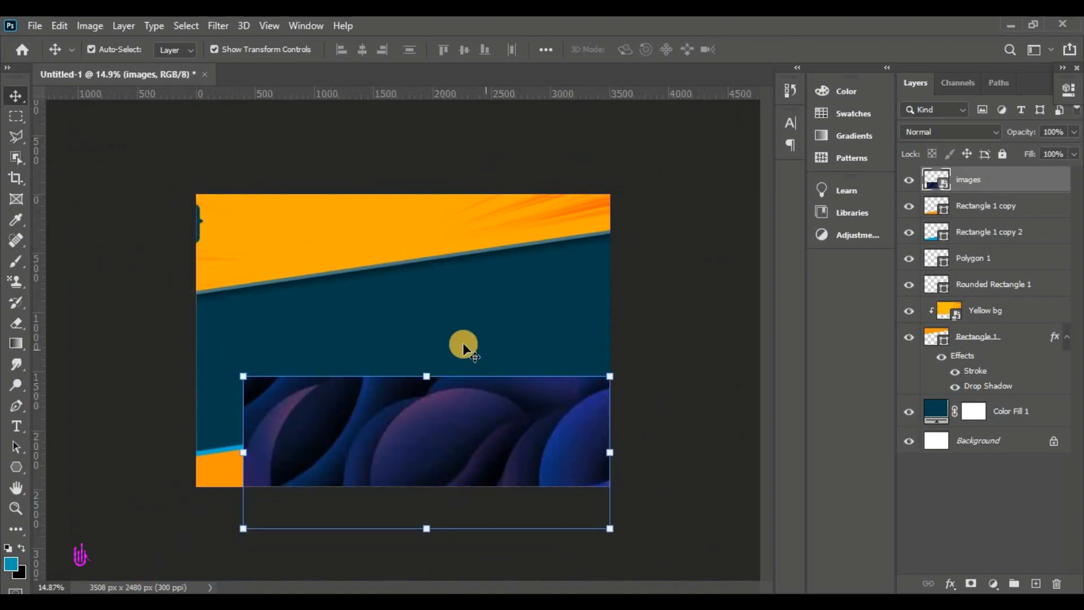
{"action": "right_click", "coordinate": [1023, 168]}
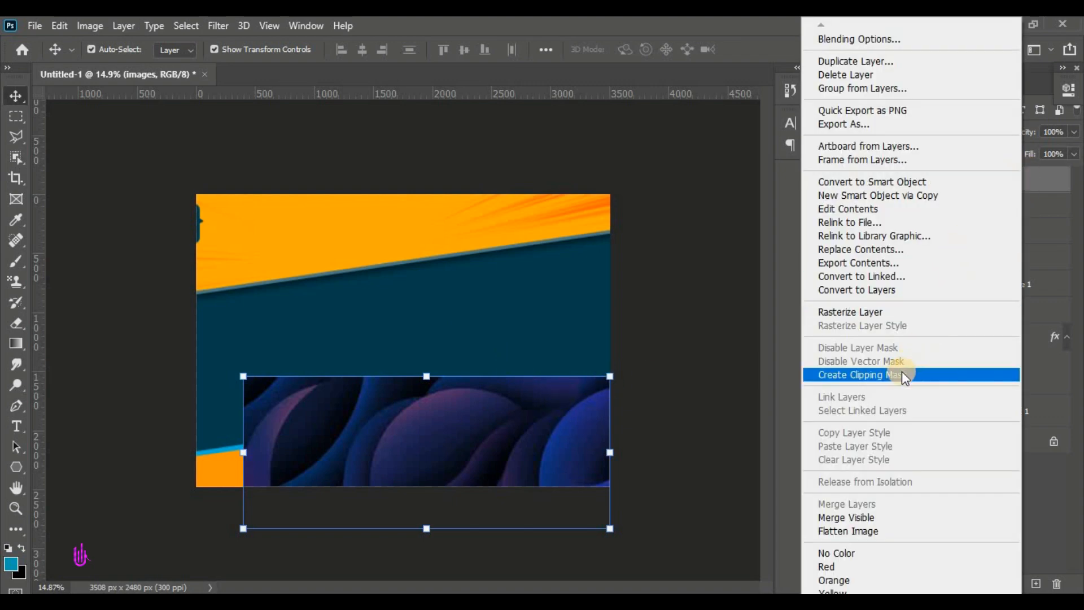
{"action": "left_click", "coordinate": [929, 374]}
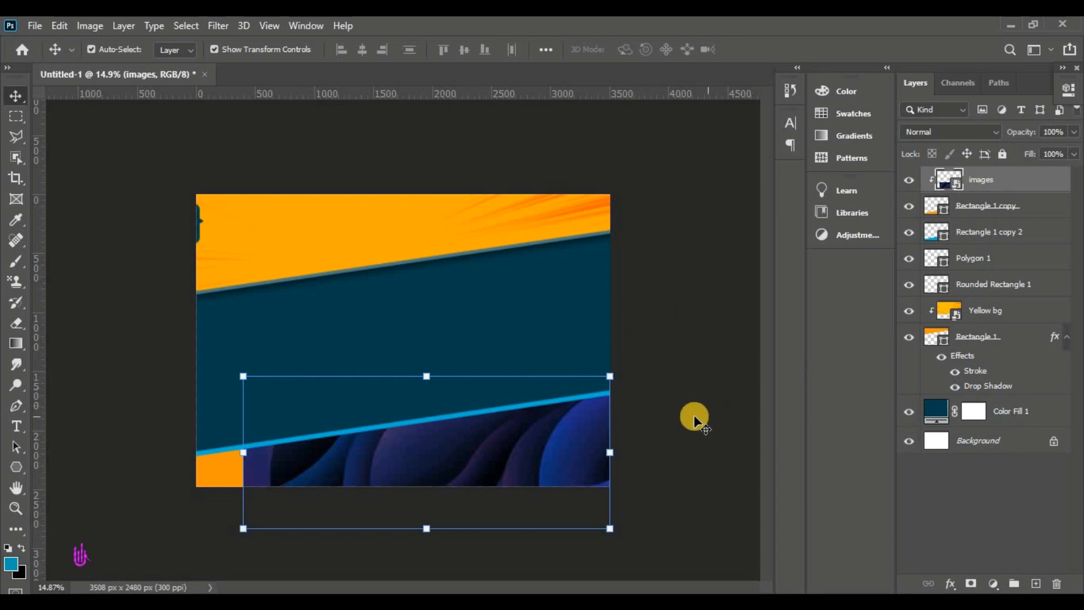
{"action": "left_click", "coordinate": [940, 129]}
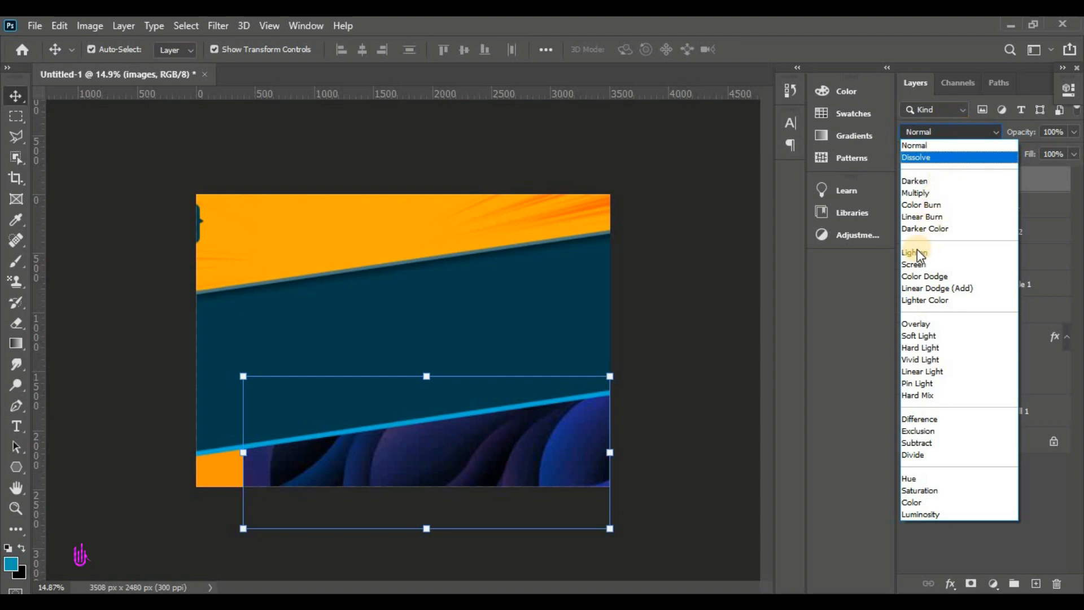
{"action": "left_click", "coordinate": [981, 286]}
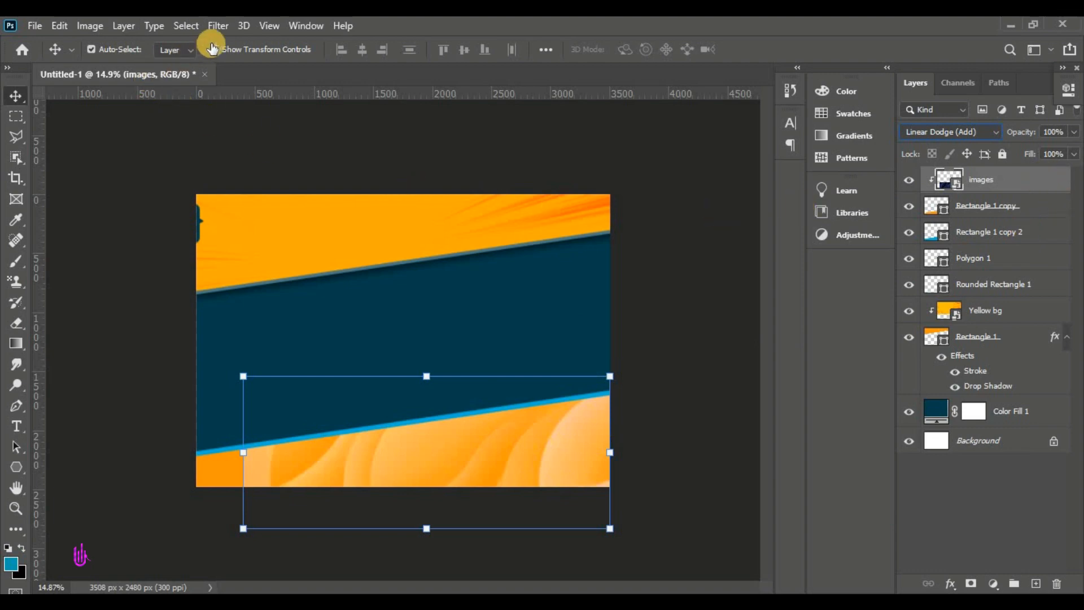
Apply a Gaussian Blur with a 30-pixel radius to the images layer as a smart filter, and deselect the layer
{"action": "left_click", "coordinate": [219, 27]}
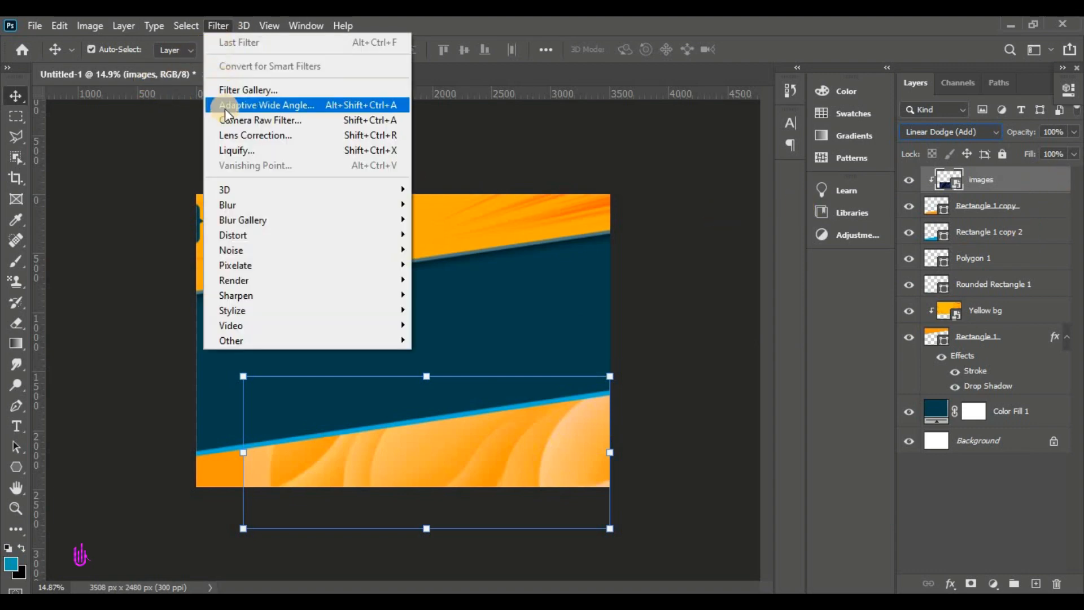
{"action": "left_click", "coordinate": [241, 204]}
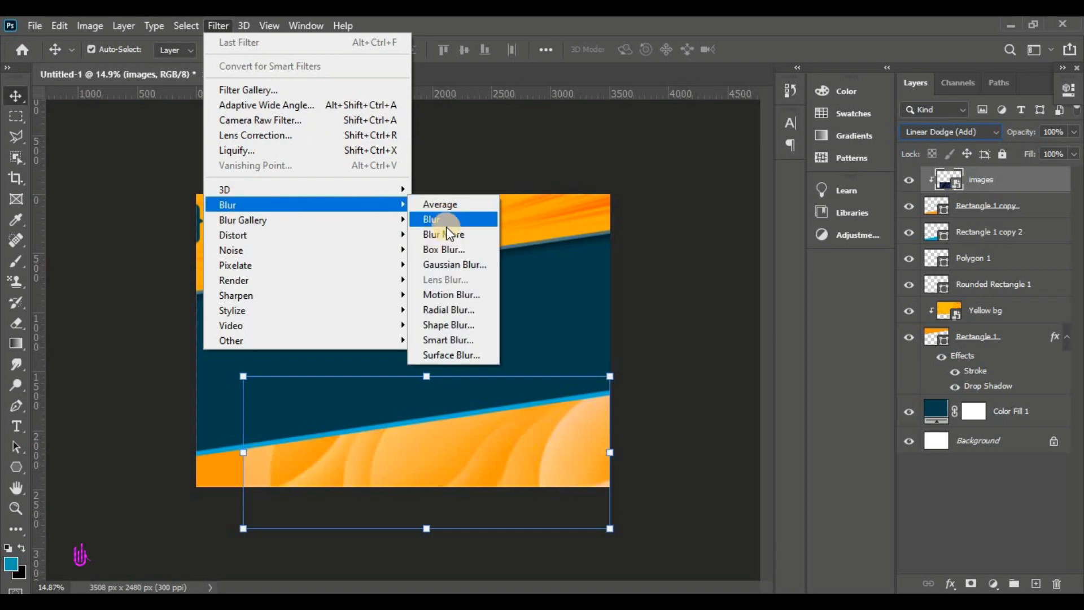
{"action": "left_click", "coordinate": [461, 263]}
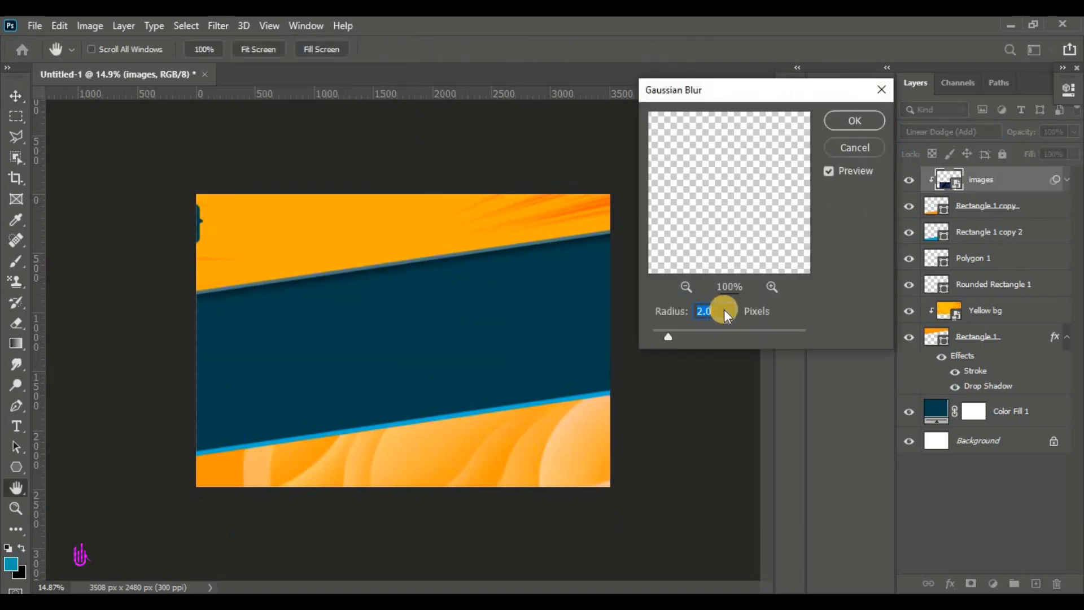
{"action": "type", "text": "30"}
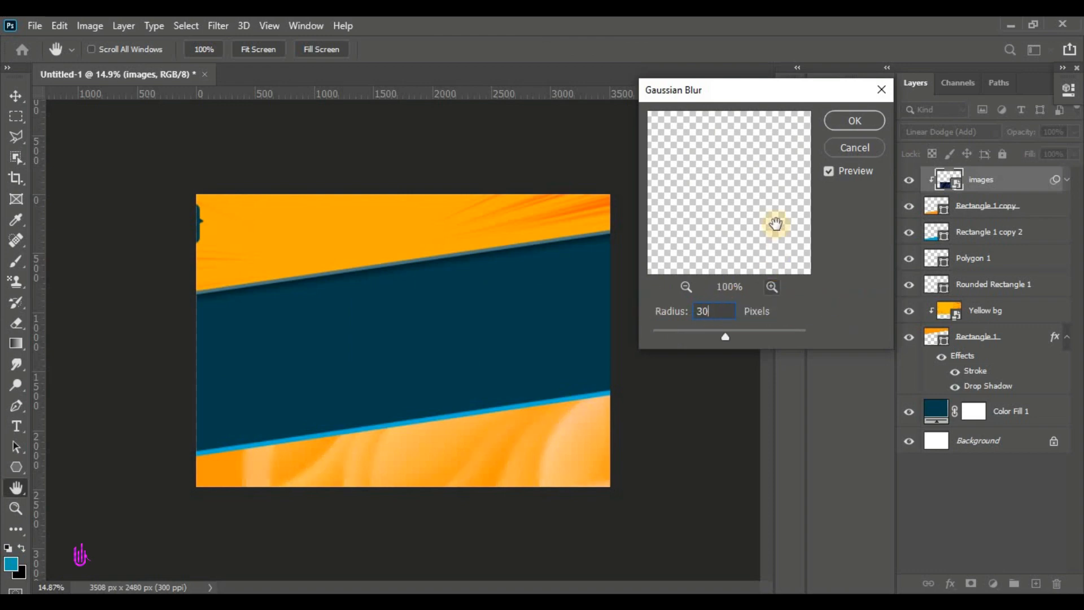
{"action": "left_click", "coordinate": [848, 121]}
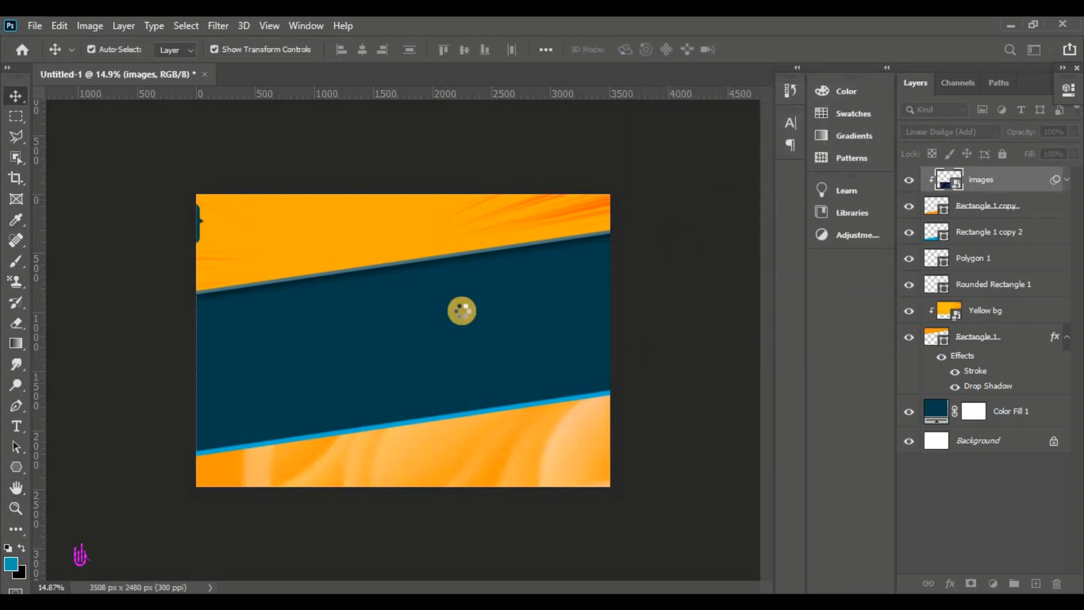
{"action": "key", "text": "ctrl+plus"}
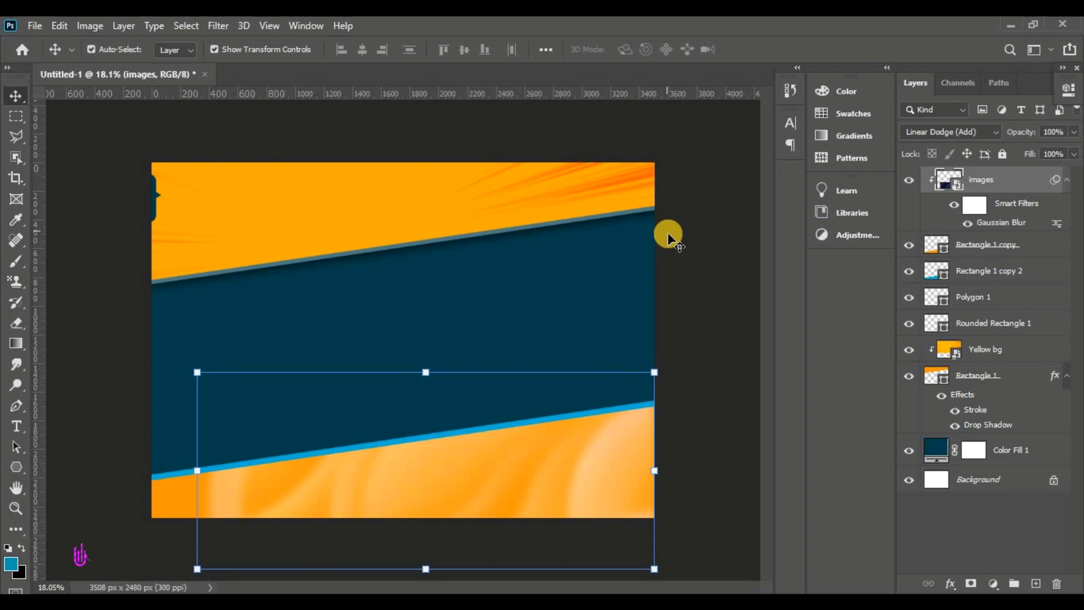
{"action": "left_click", "coordinate": [677, 269]}
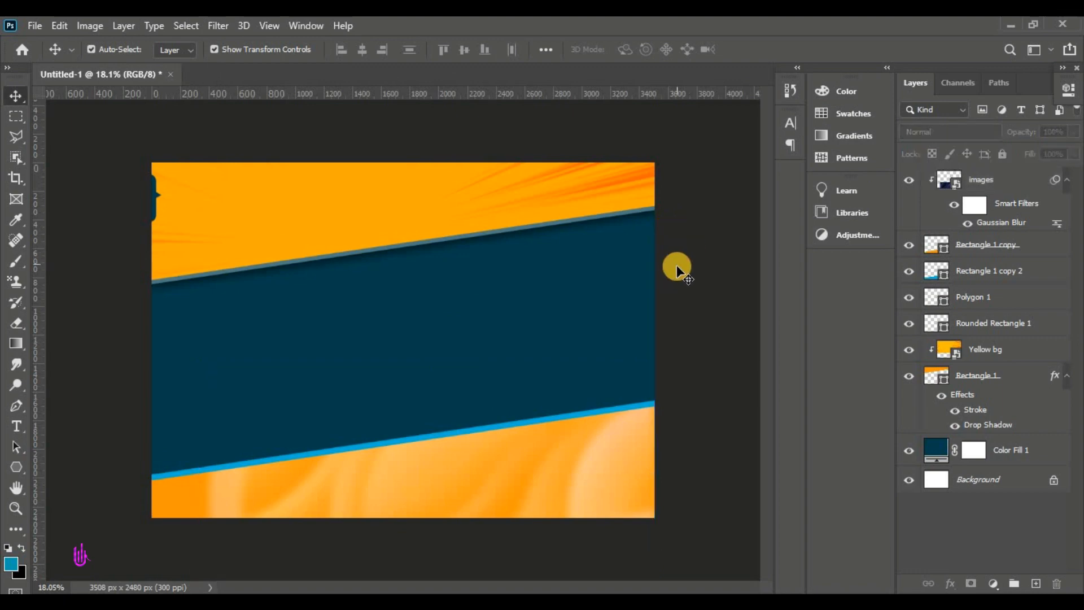
{"action": "key", "text": "ctrl+plus"}
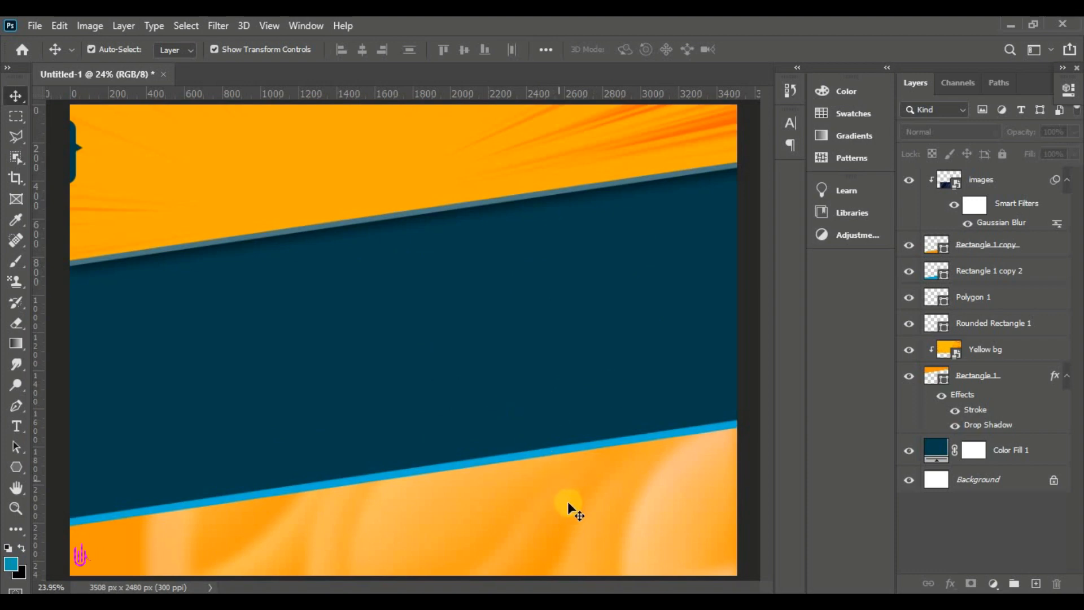
Place the file "leather-texture" from the PROPHETIC folder as an embedded image directly above the images layer
{"action": "left_click", "coordinate": [1018, 172]}
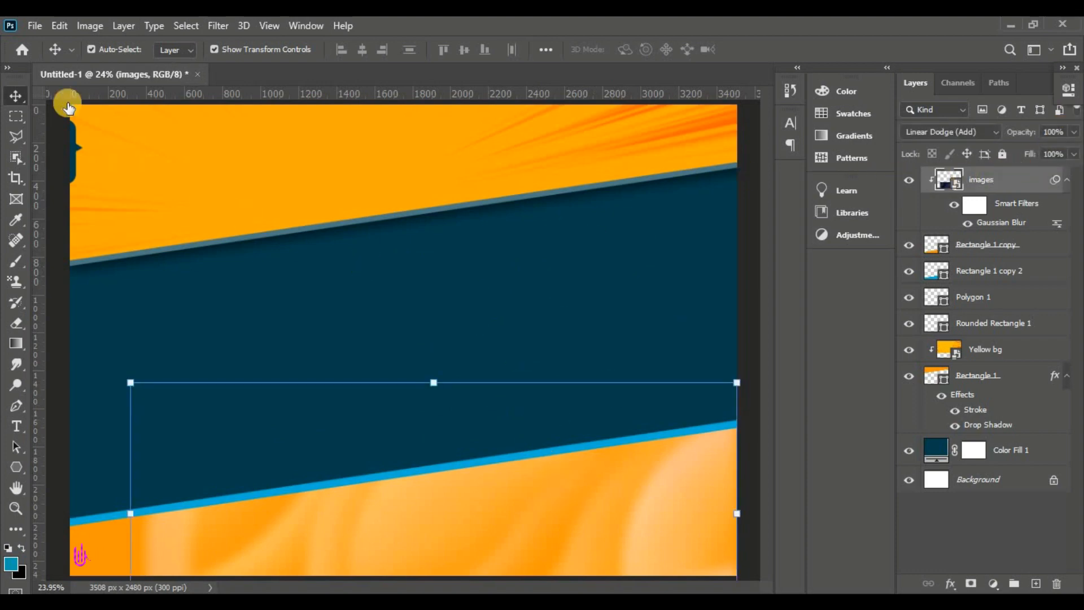
{"action": "left_click", "coordinate": [35, 26]}
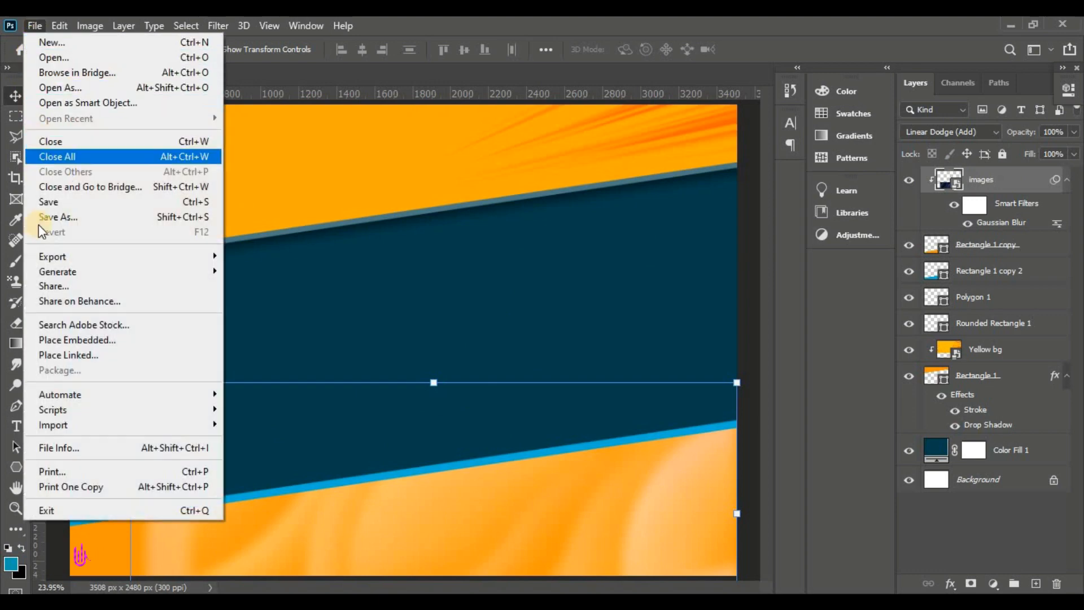
{"action": "left_click", "coordinate": [53, 337]}
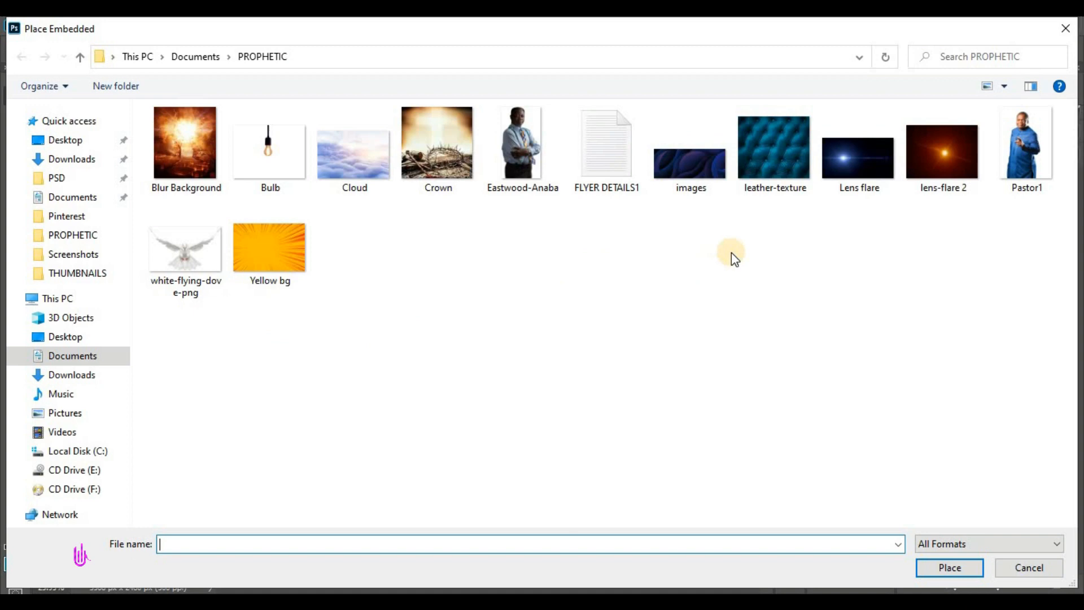
{"action": "left_click", "coordinate": [771, 163]}
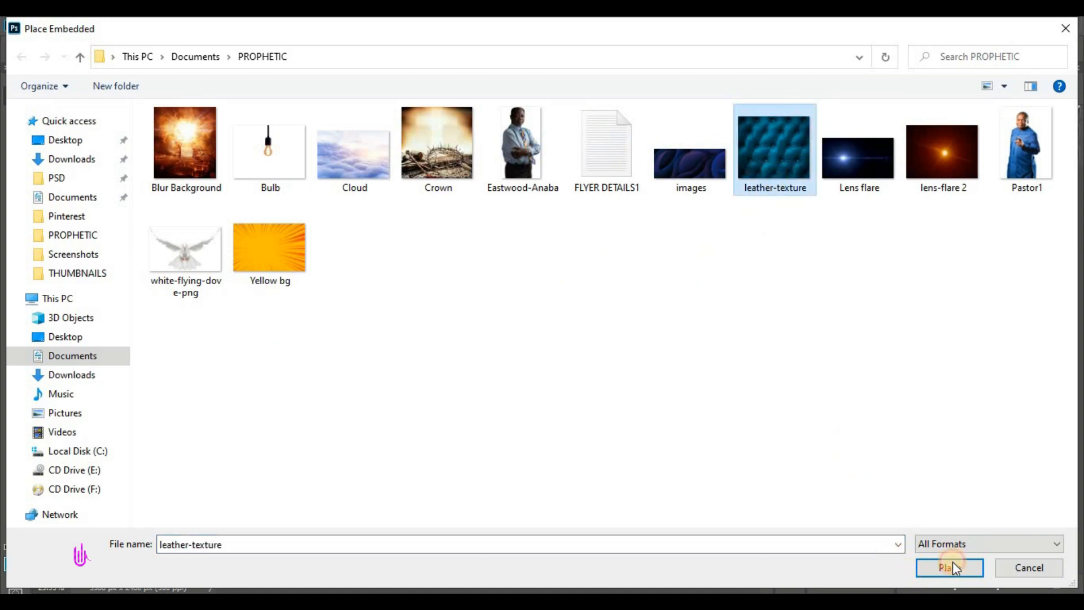
{"action": "left_click", "coordinate": [925, 566]}
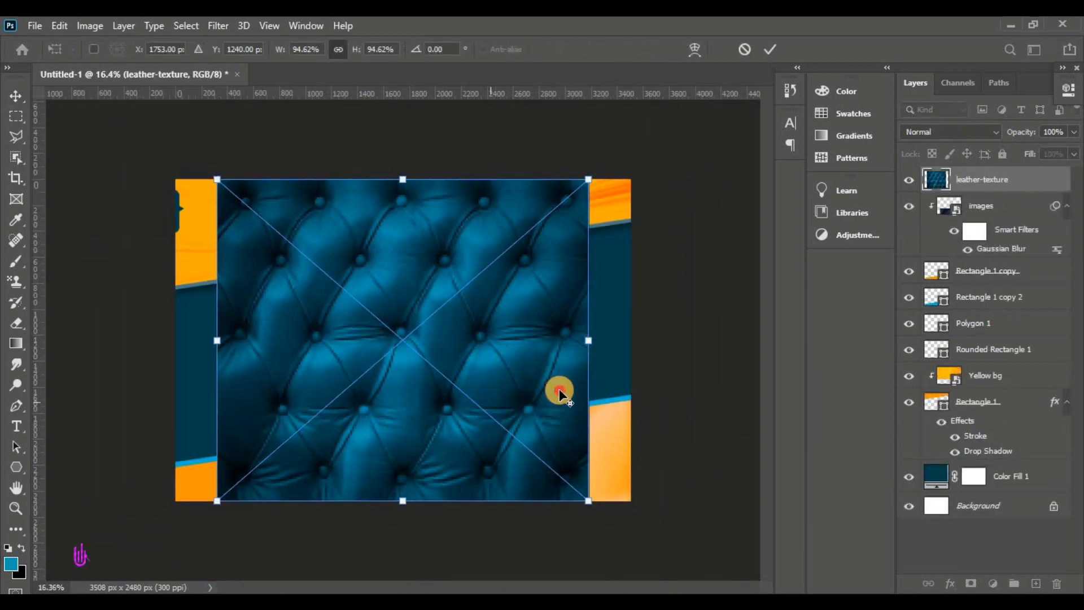
Move the leather texture over the flyer's bottom-right area and widen it to about 100%, leaving its height scale unchanged
{"action": "left_click_drag", "start_coordinate": [559, 389], "coordinate": [549, 429]}
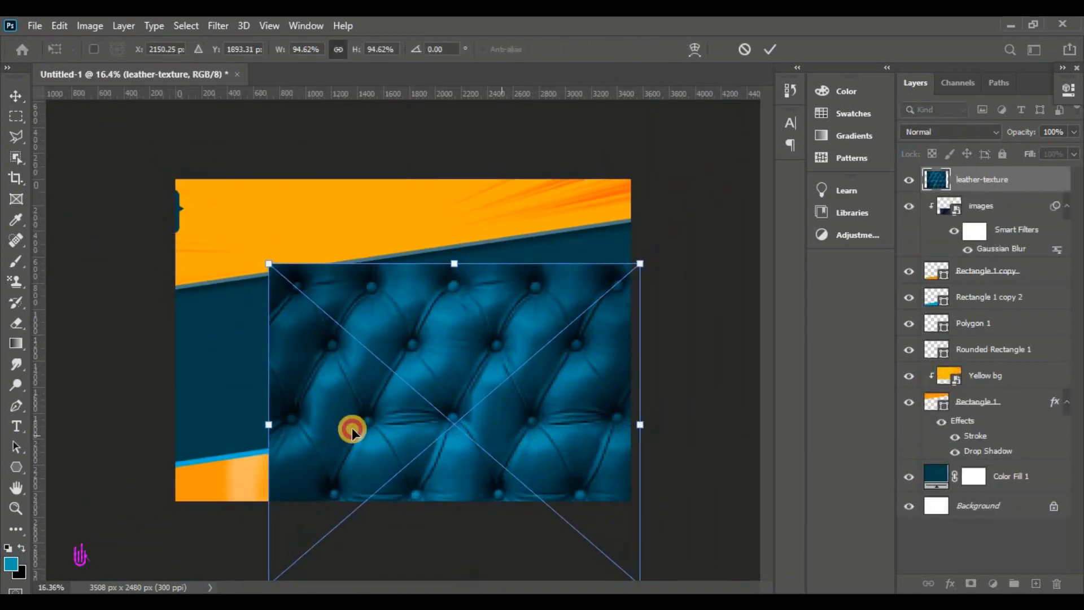
{"action": "left_click_drag", "start_coordinate": [265, 421], "coordinate": [246, 422]}
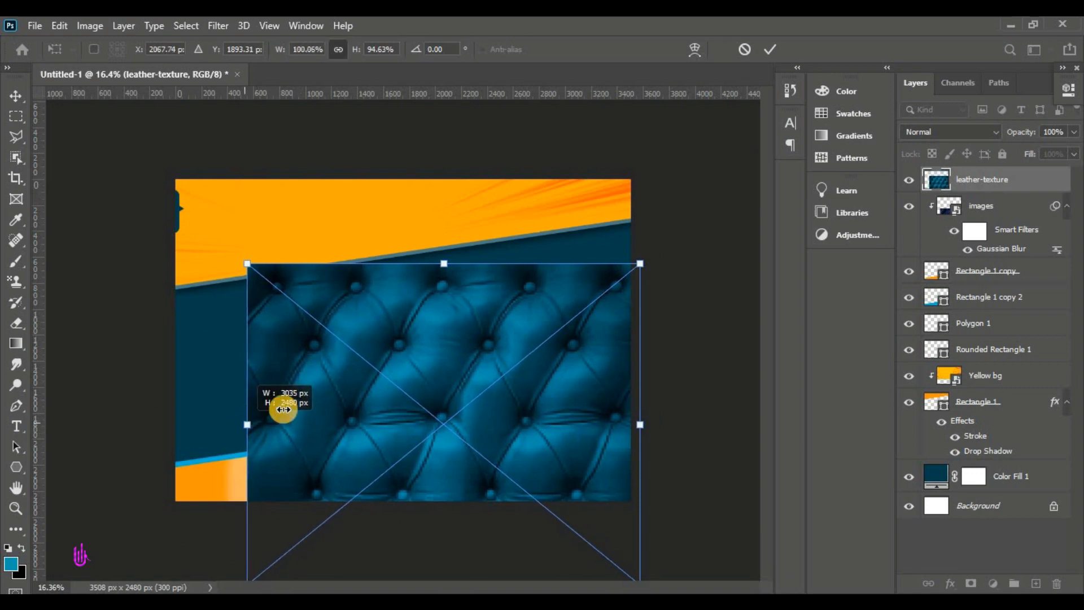
{"action": "left_click", "coordinate": [771, 49]}
{"action": "scroll", "coordinate": [371, 373], "scroll_direction": "up", "scroll_amount": 1}
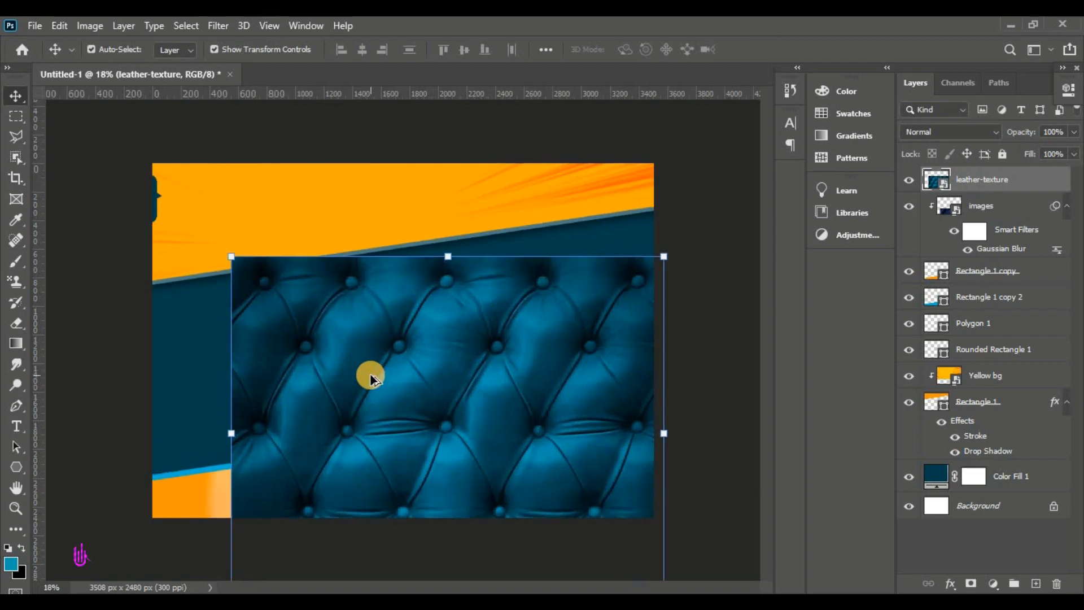
{"action": "scroll", "coordinate": [405, 371], "scroll_direction": "up", "scroll_amount": 1}
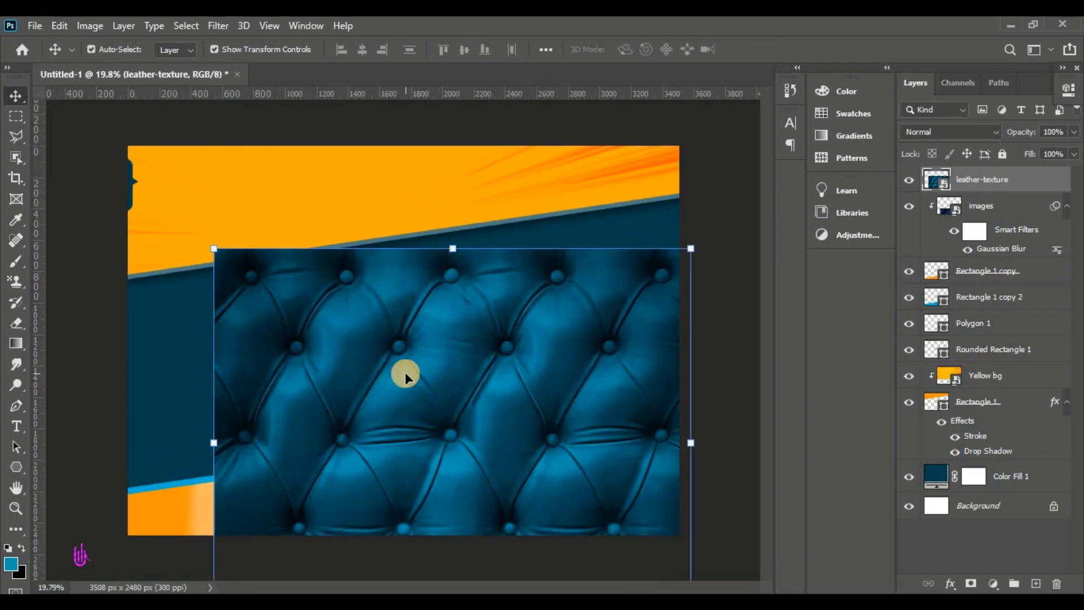
Clip the leather-texture layer to Rectangle 1 copy and set its blend mode to Linear Dodge (Add)
{"action": "right_click", "coordinate": [1024, 174]}
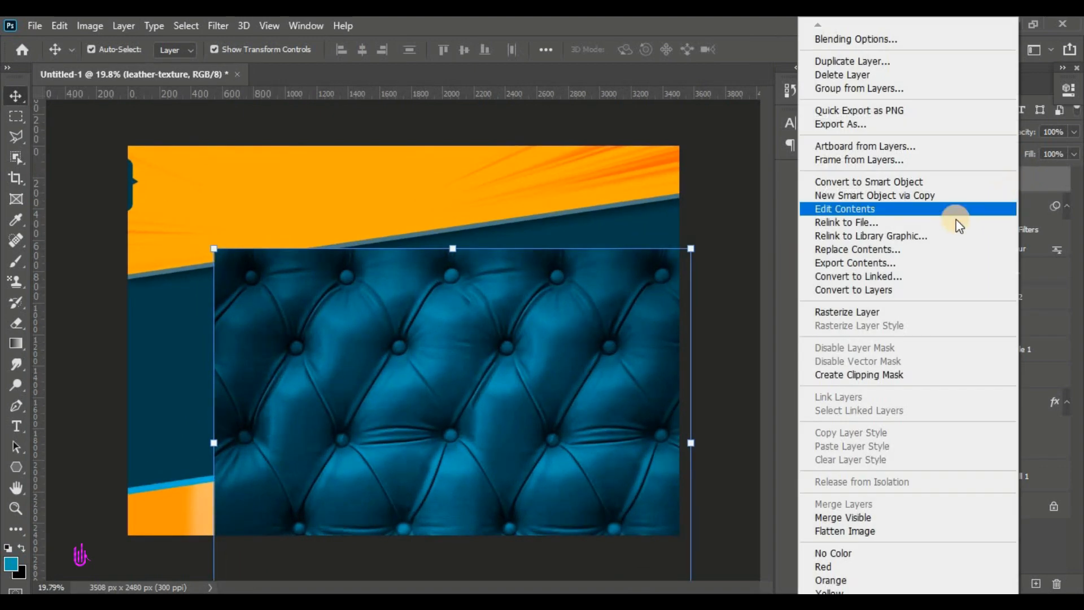
{"action": "left_click", "coordinate": [871, 376]}
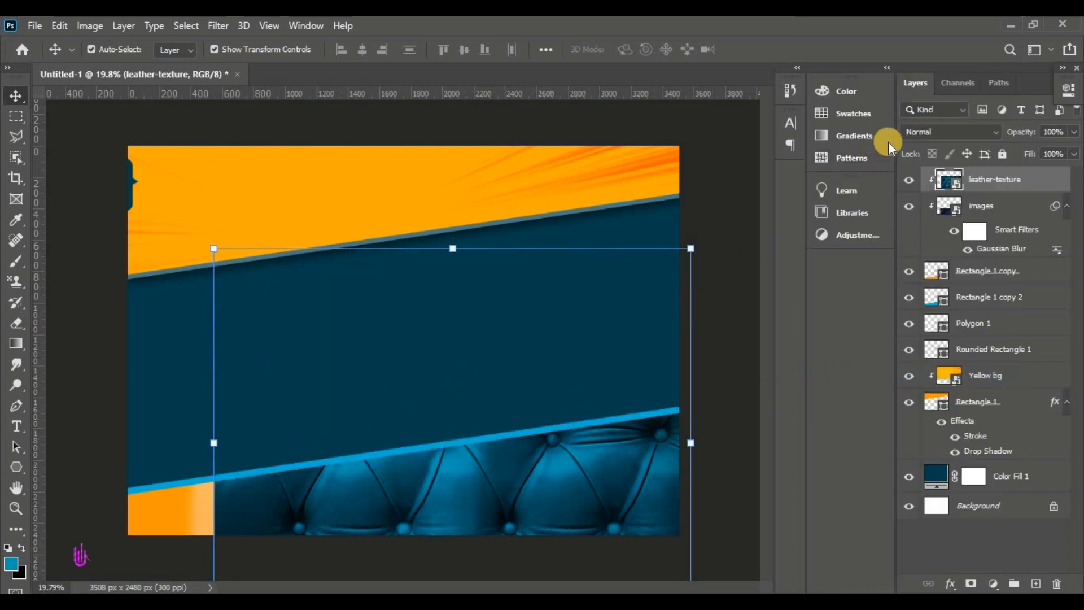
{"action": "left_click", "coordinate": [950, 128]}
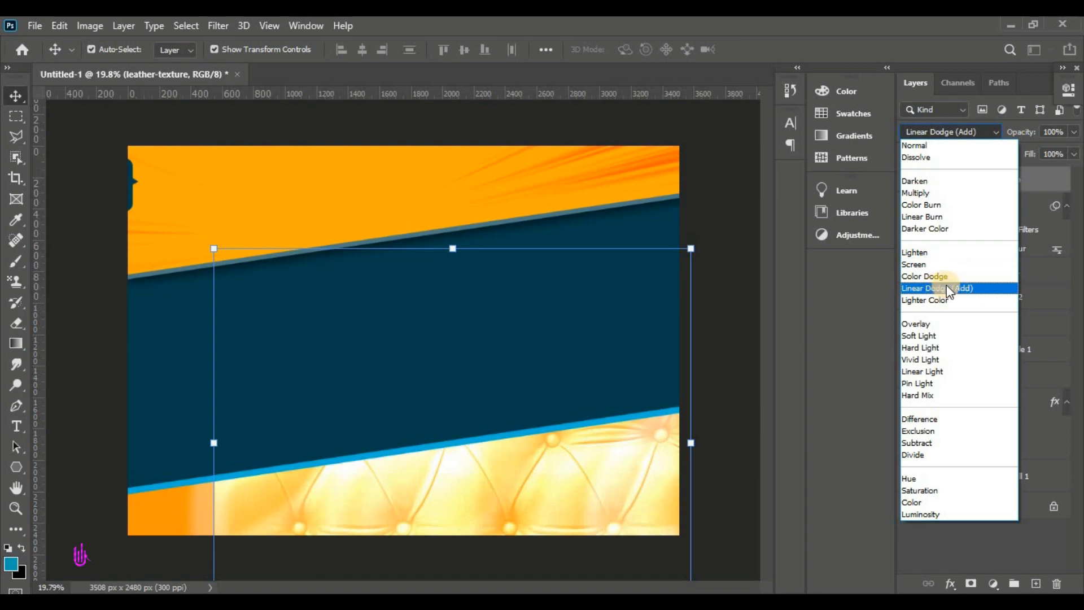
{"action": "left_click", "coordinate": [988, 287]}
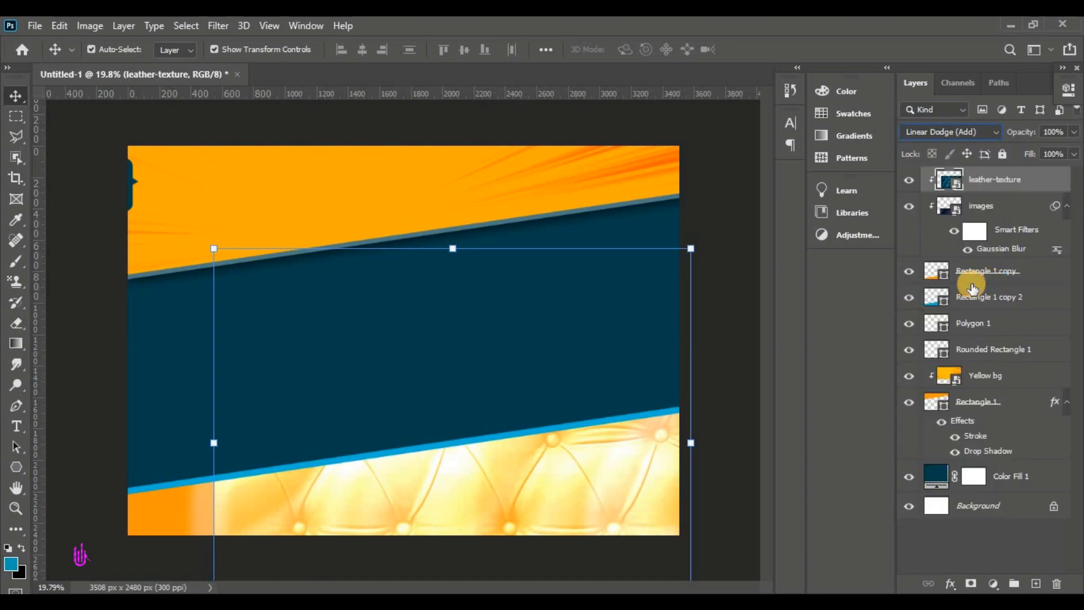
Reduce the leather-texture layer's opacity to 50%
{"action": "left_click", "coordinate": [718, 160]}
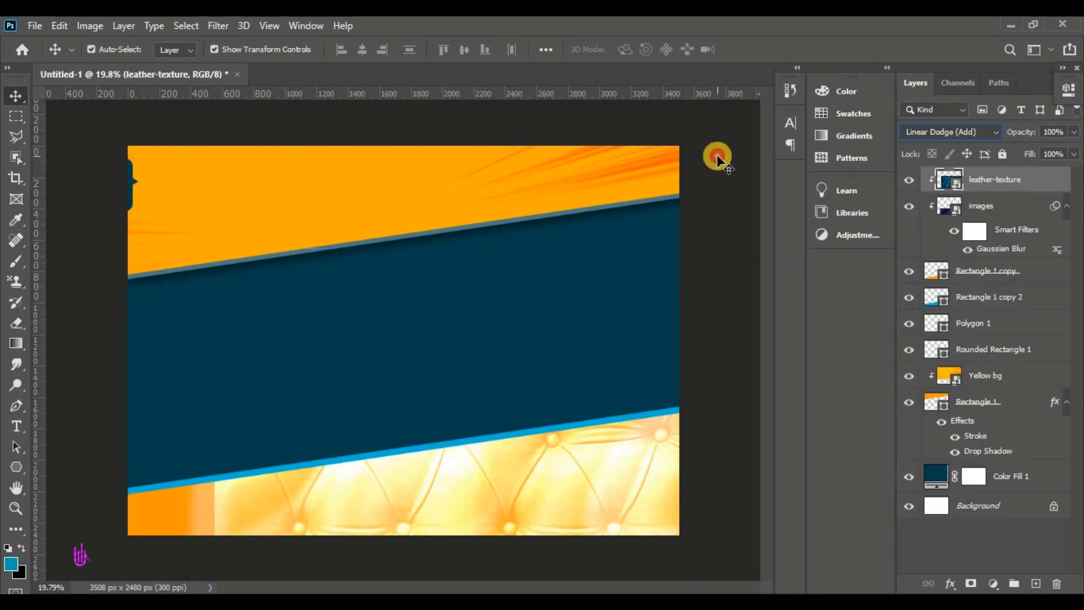
{"action": "left_click", "coordinate": [562, 494]}
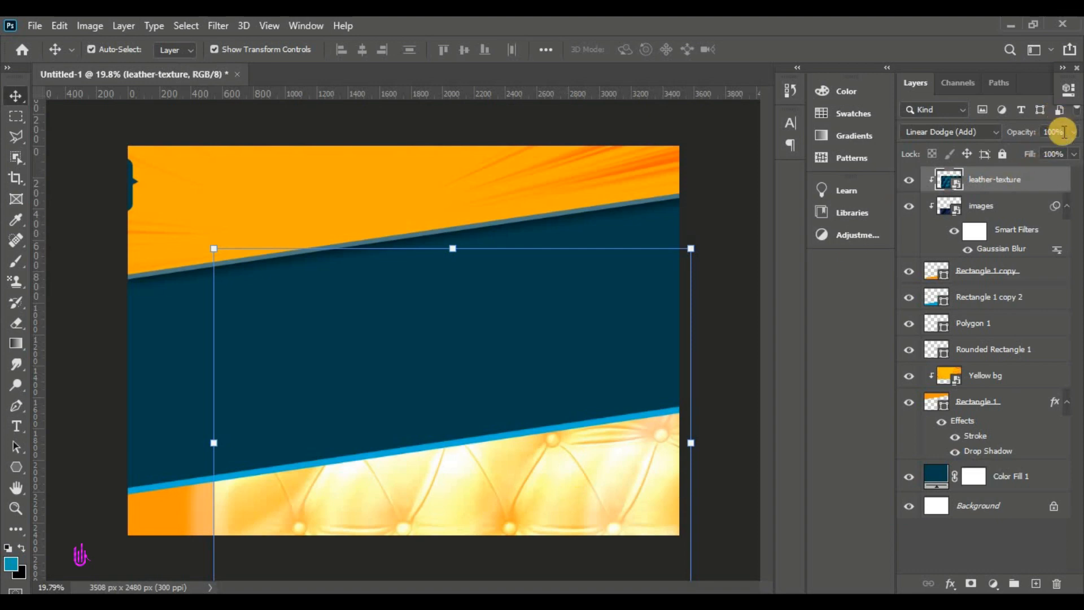
{"action": "left_click", "coordinate": [1030, 132]}
{"action": "type", "text": "5"}
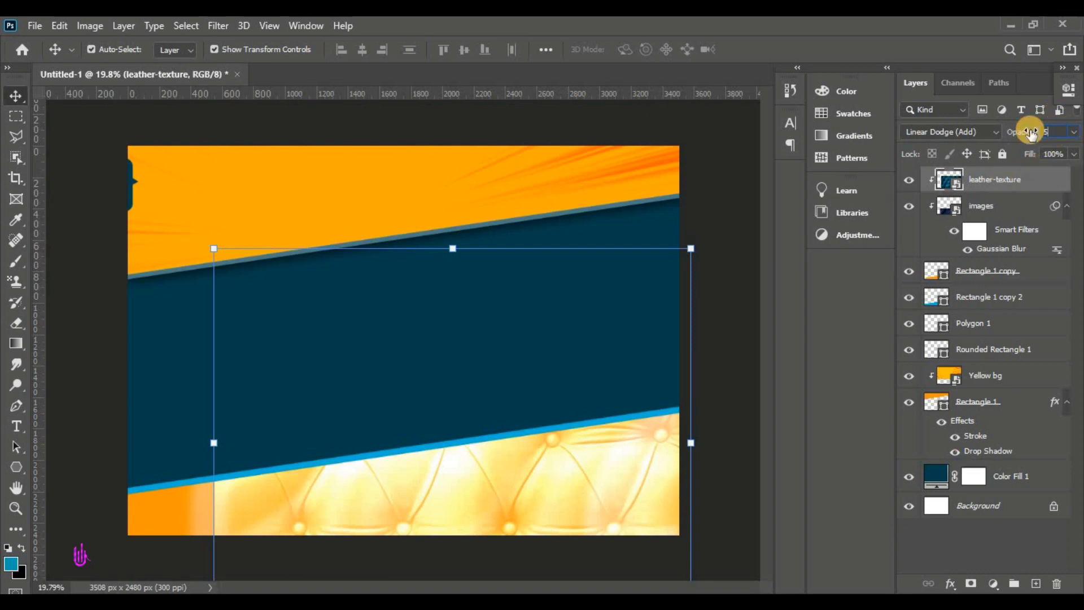
{"action": "type", "text": "0"}
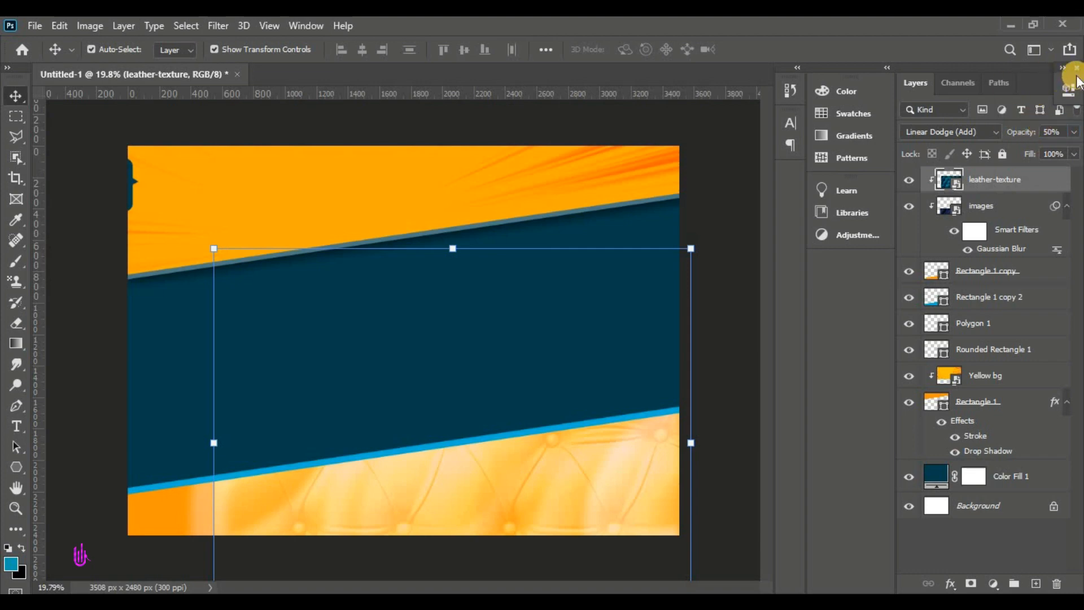
Dock the floating Properties panel beneath Adjustments in the collapsed panel column, and deselect the leather-texture layer
{"action": "left_click_drag", "start_coordinate": [1069, 70], "coordinate": [858, 276]}
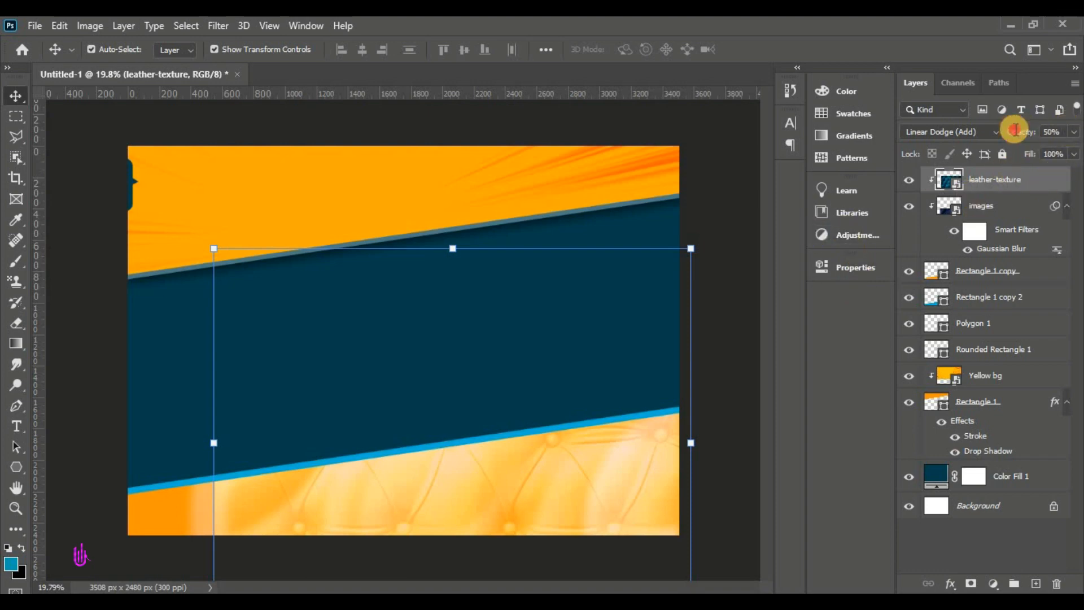
{"action": "left_click", "coordinate": [1044, 131]}
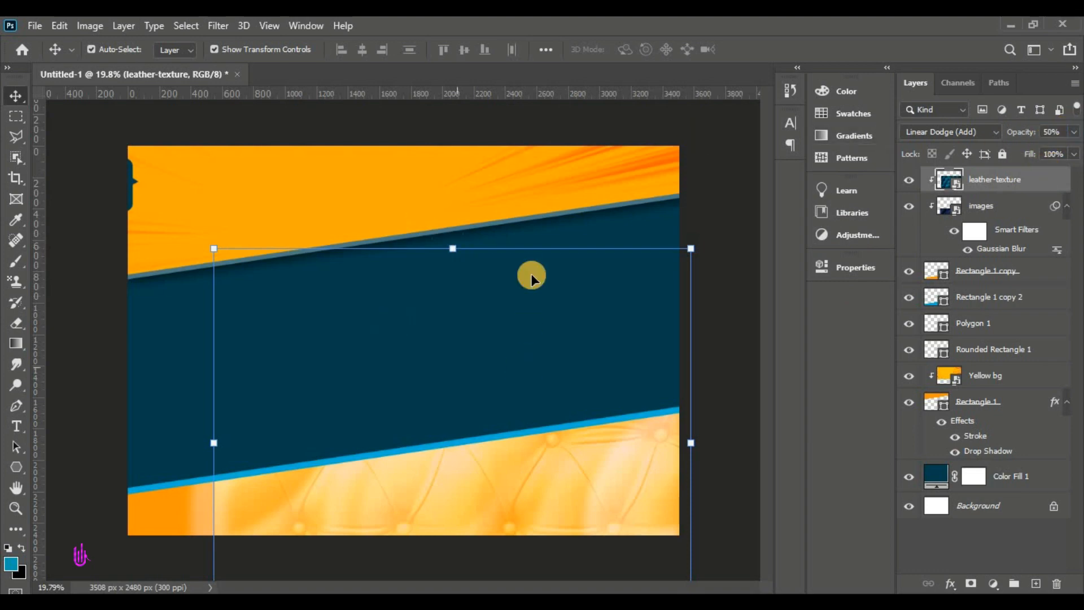
{"action": "left_click", "coordinate": [738, 159]}
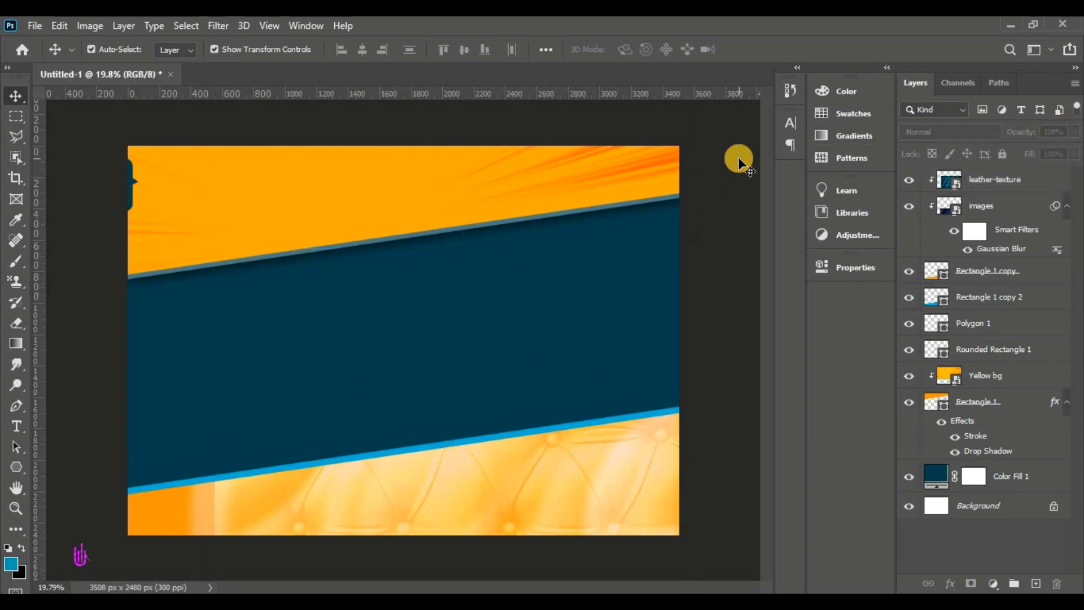
{"action": "left_click", "coordinate": [1021, 183]}
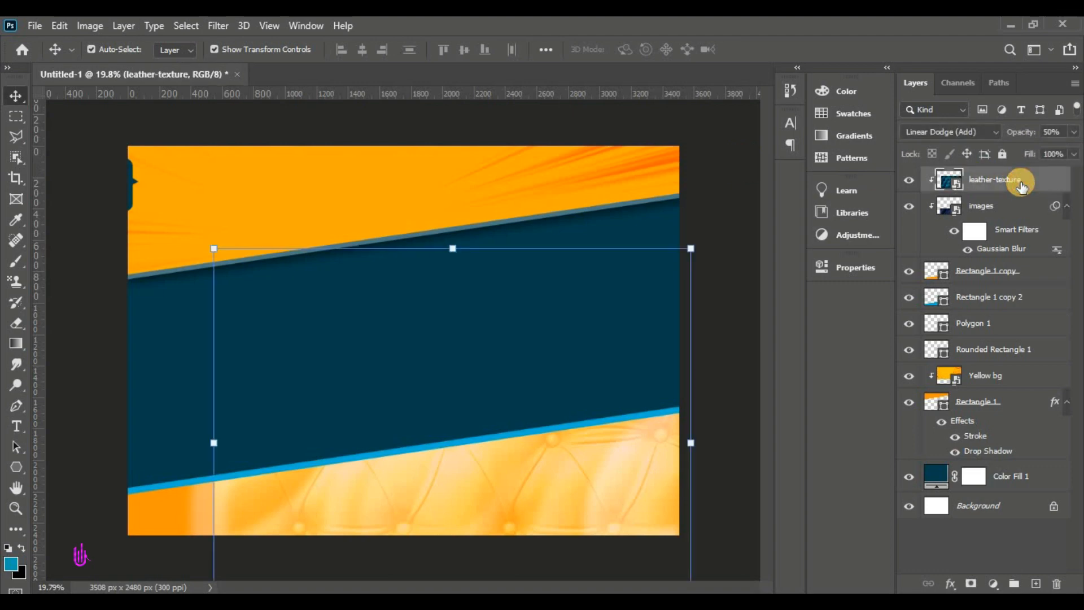
{"action": "key", "text": "ctrl+0"}
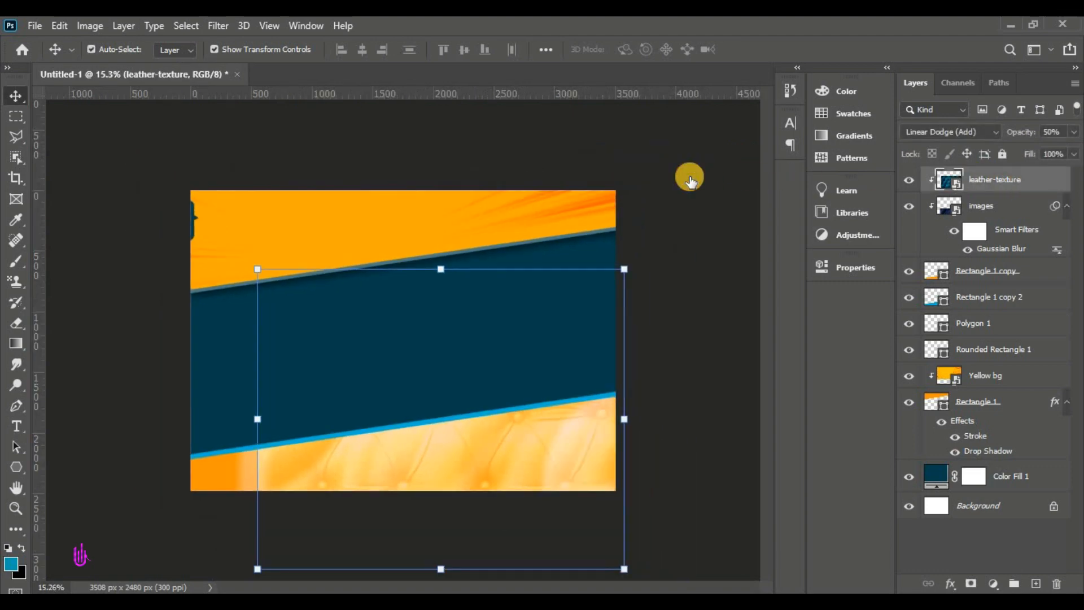
{"action": "left_click", "coordinate": [690, 179]}
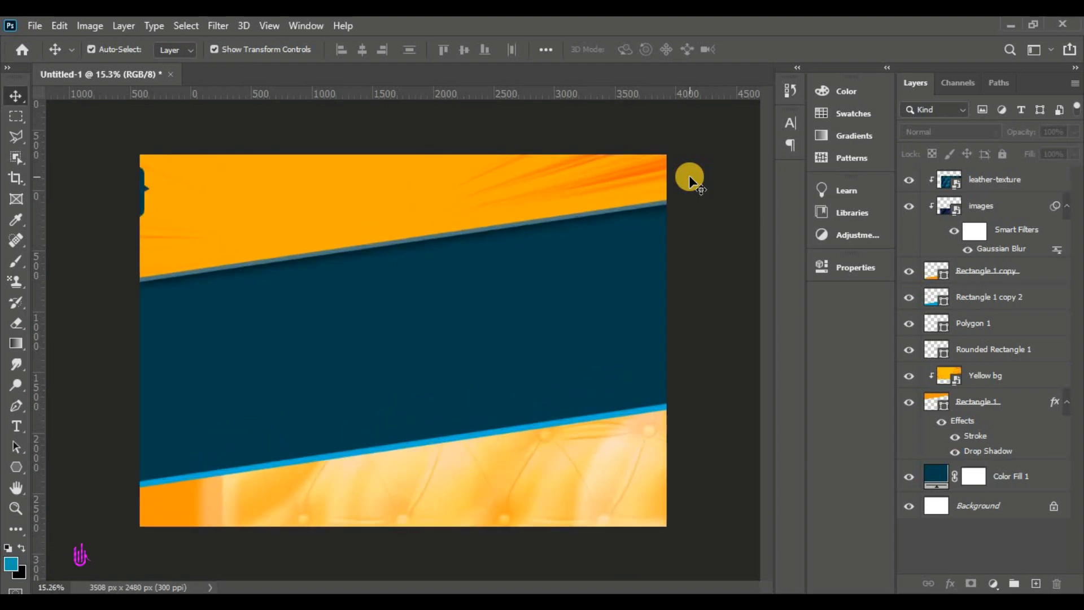
{"action": "key", "text": "ctrl+plus"}
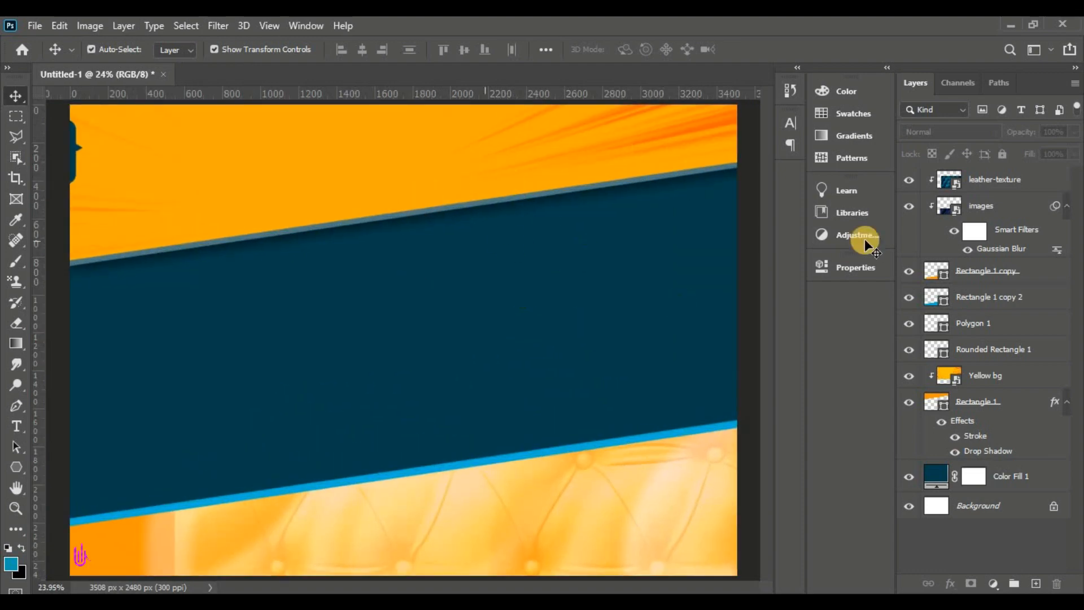
Create a new empty layer above the leather-texture layer and clip it to Rectangle 1 copy with the other textures
{"action": "left_click", "coordinate": [1020, 178]}
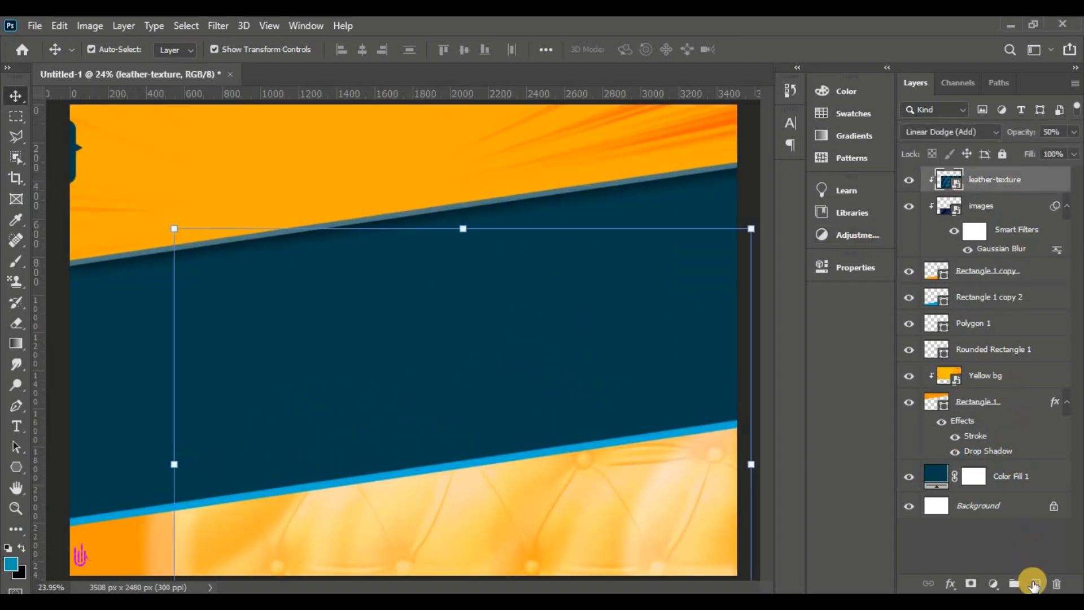
{"action": "left_click", "coordinate": [1033, 583]}
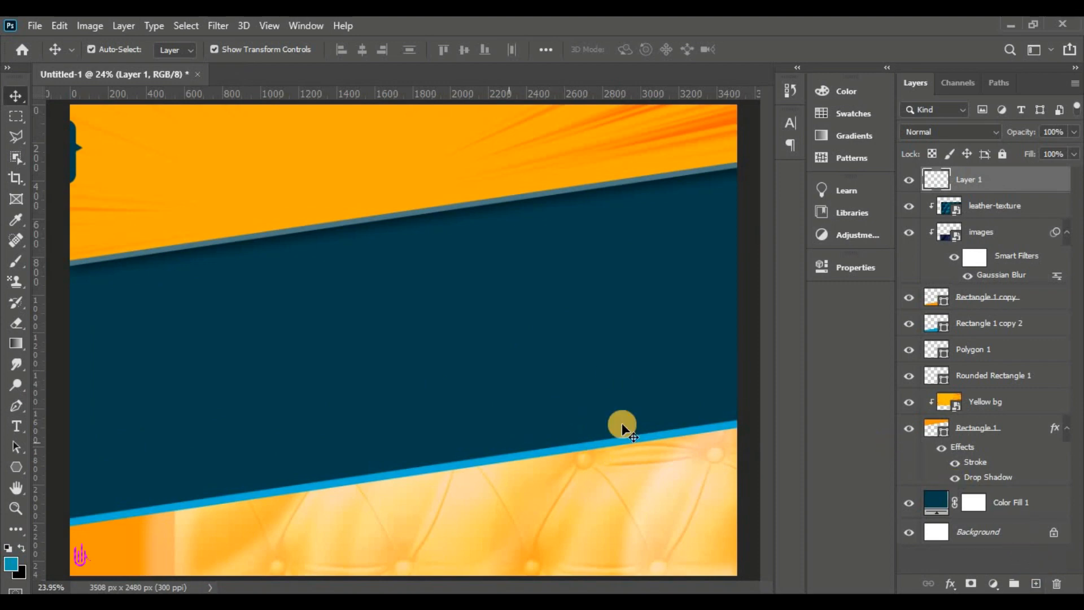
{"action": "right_click", "coordinate": [1028, 179]}
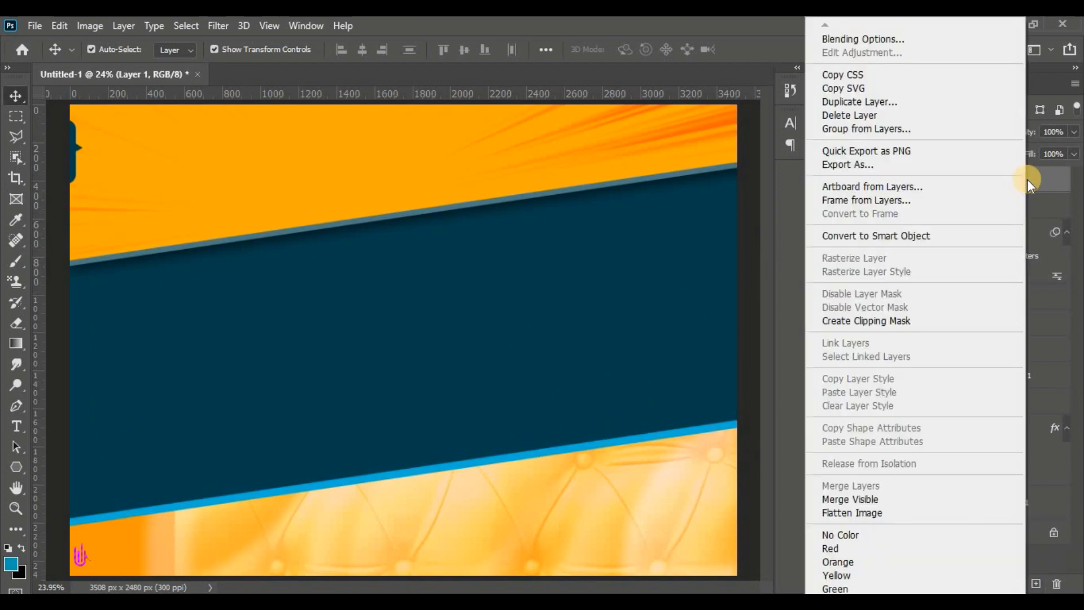
{"action": "left_click", "coordinate": [885, 319]}
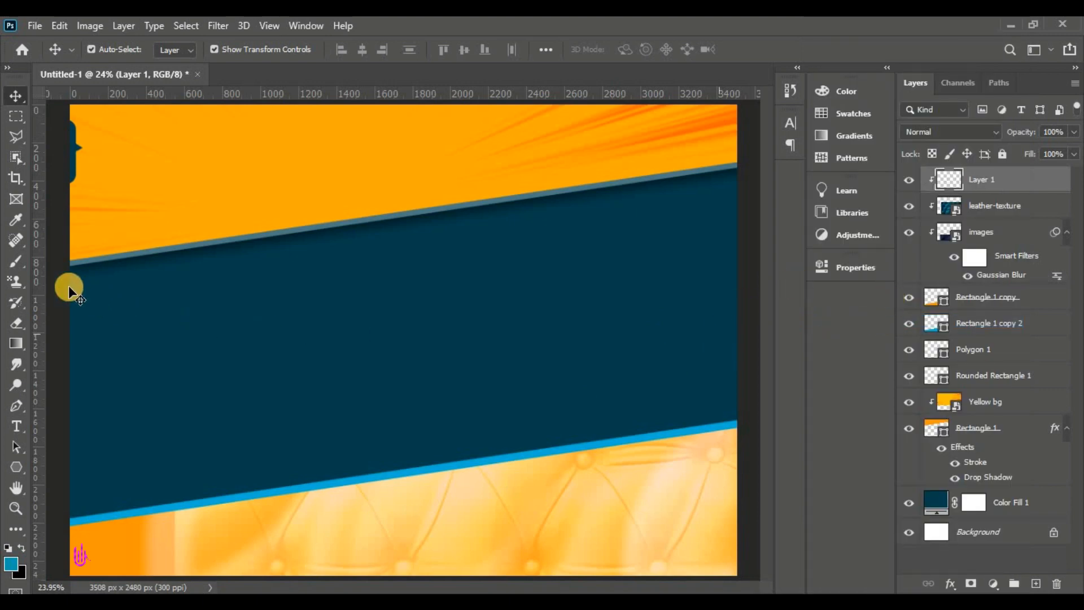
Choose the Brush tool with the Soft Round preset, 500 px size and 0% hardness
{"action": "left_click", "coordinate": [17, 260]}
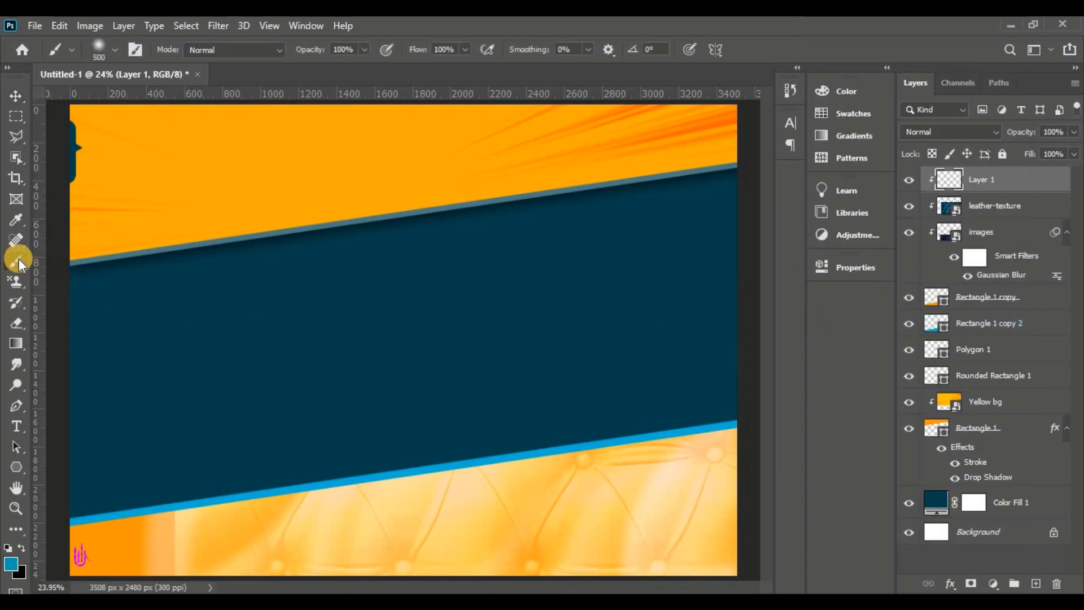
{"action": "right_click", "coordinate": [19, 254]}
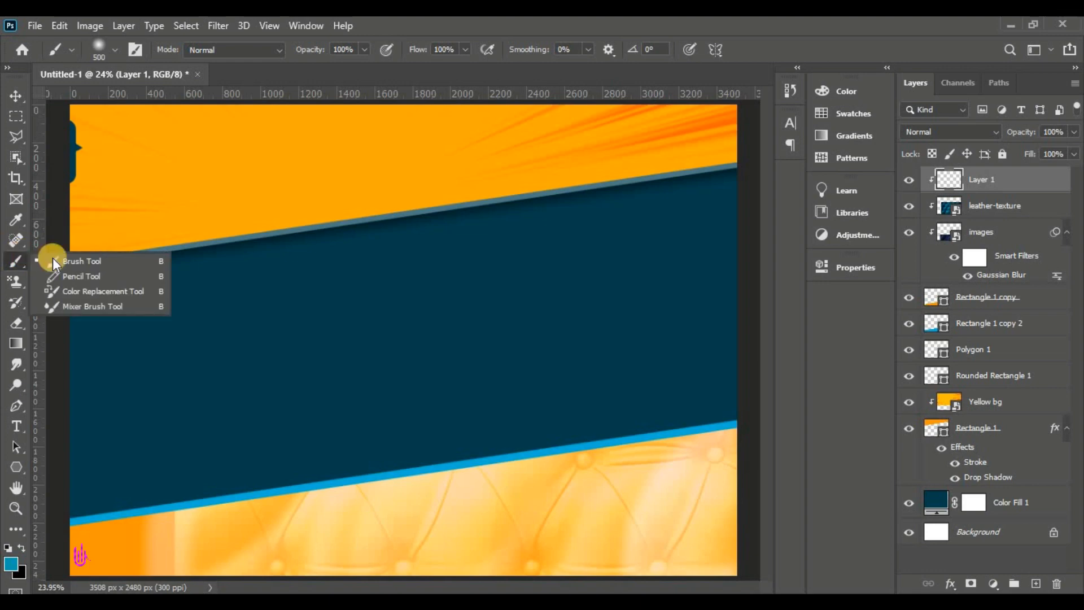
{"action": "left_click", "coordinate": [86, 261]}
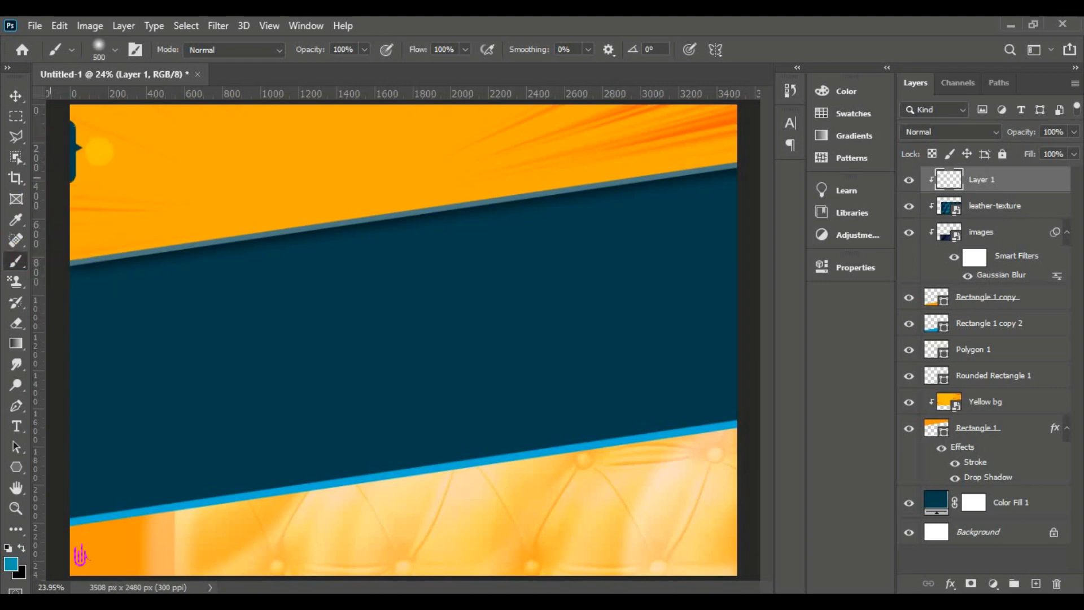
{"action": "left_click", "coordinate": [112, 51]}
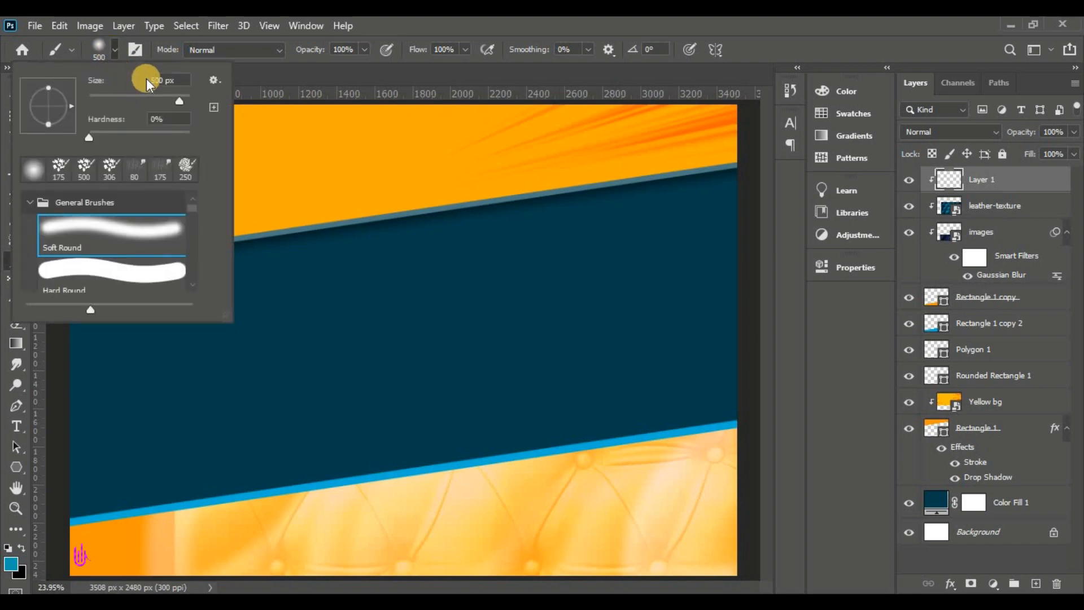
{"action": "left_click", "coordinate": [169, 119]}
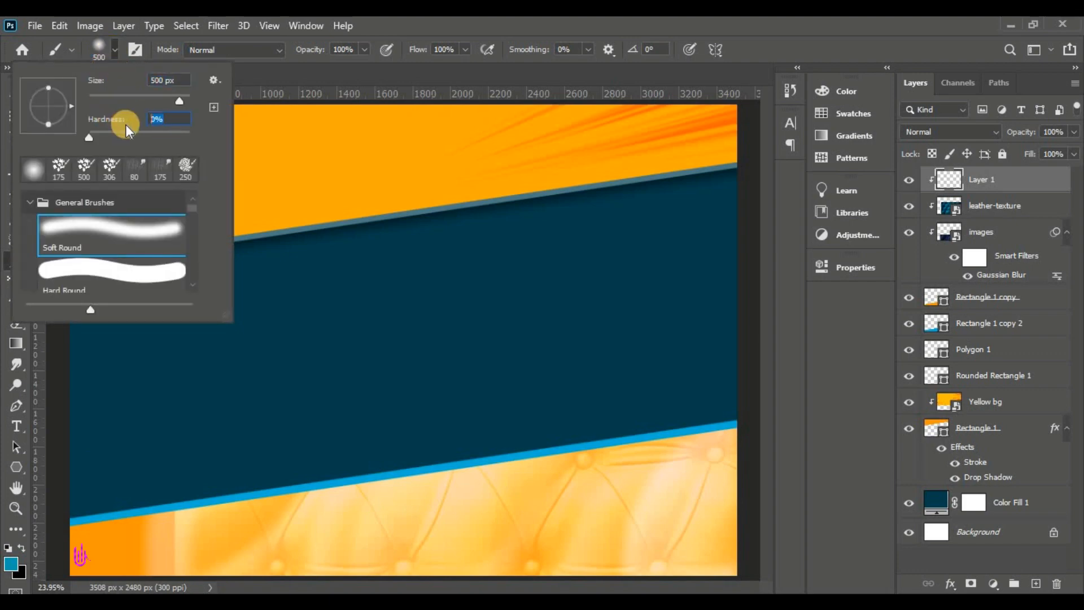
{"action": "left_click", "coordinate": [95, 242]}
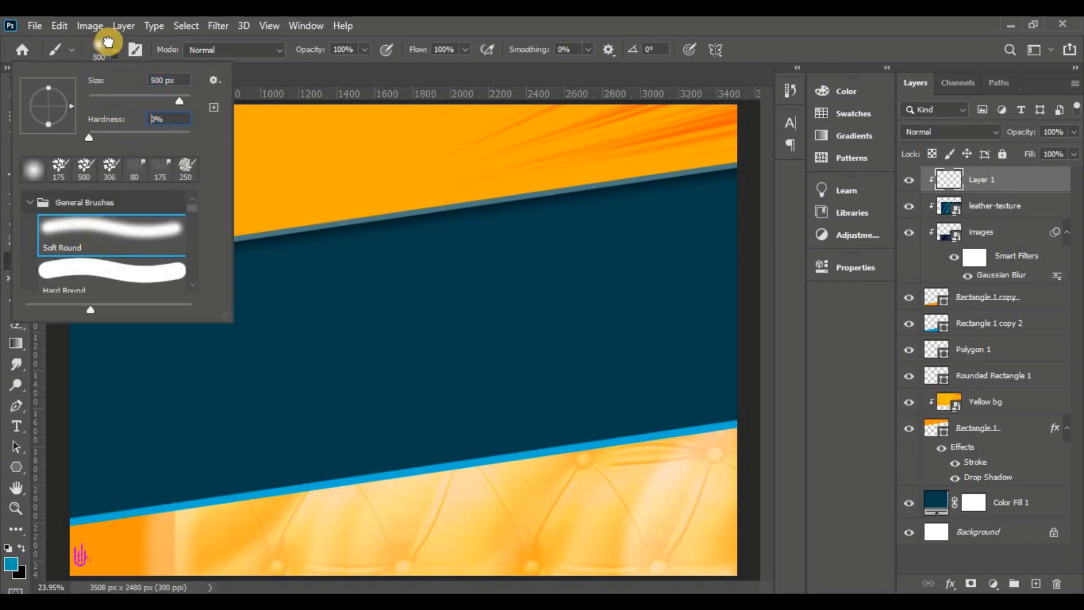
{"action": "left_click", "coordinate": [113, 52]}
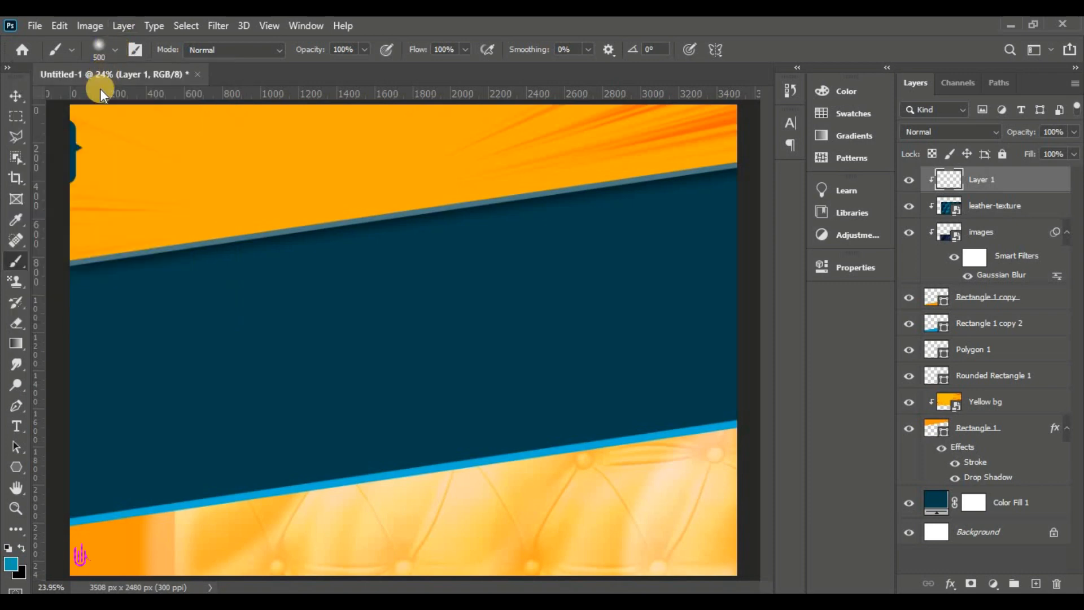
Swap the foreground and background colours and set the foreground colour to black (000000)
{"action": "left_click", "coordinate": [19, 551]}
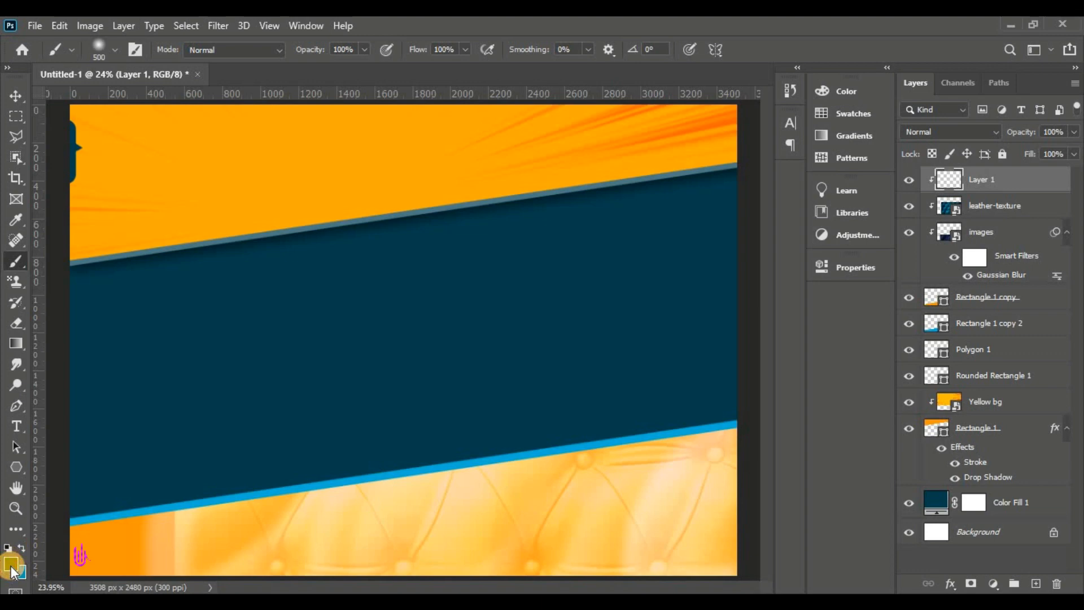
{"action": "left_click", "coordinate": [11, 565]}
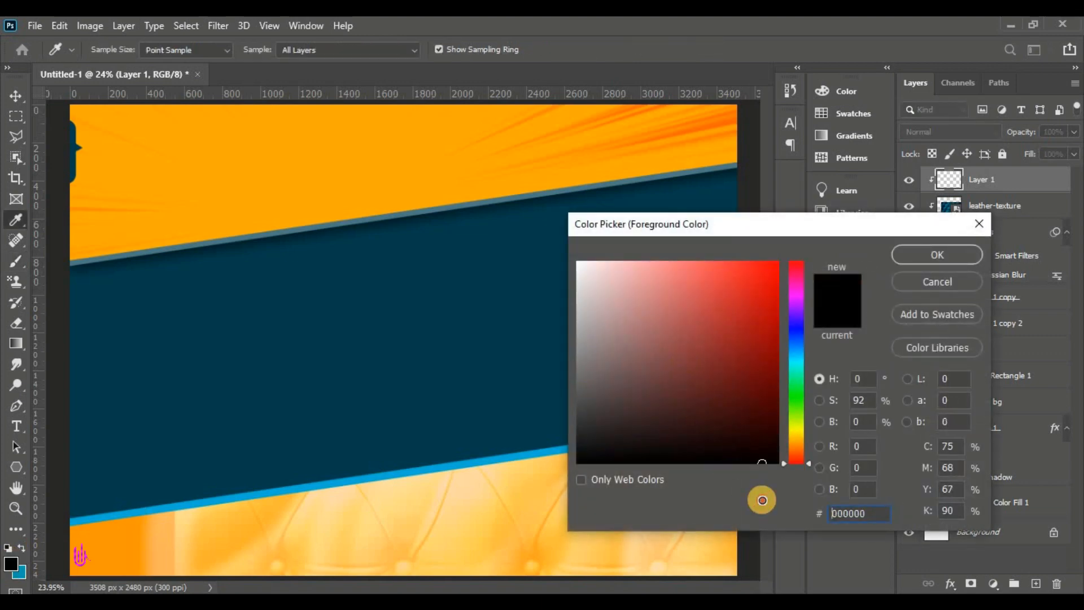
{"action": "double_click", "coordinate": [889, 513]}
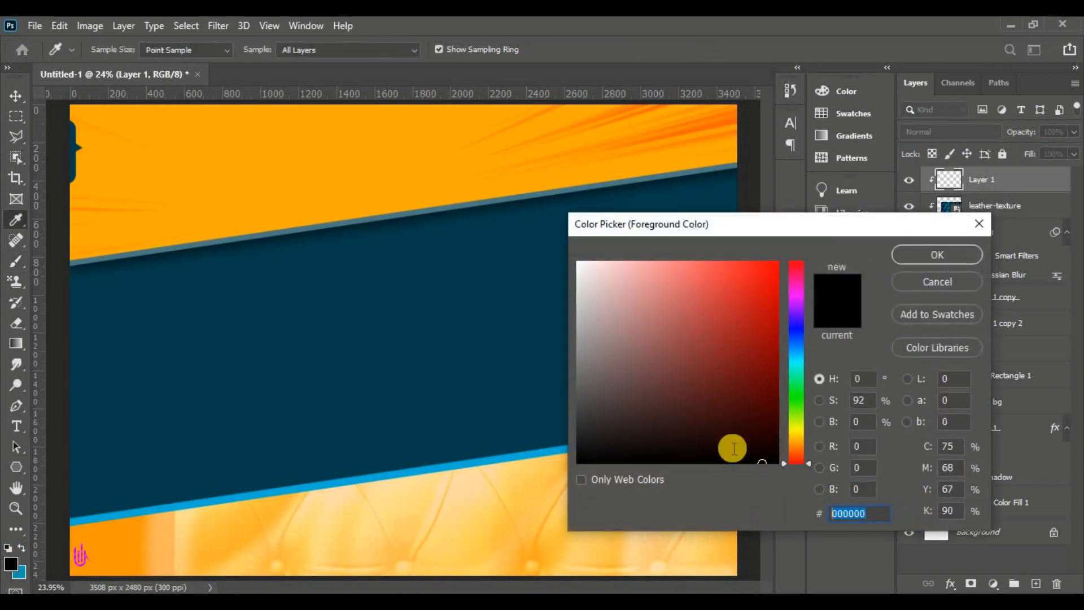
{"action": "mouse_move", "coordinate": [686, 439]}
{"action": "left_mouse_down"}
{"action": "mouse_move", "coordinate": [696, 438]}
{"action": "mouse_move", "coordinate": [584, 466]}
{"action": "mouse_move", "coordinate": [744, 473]}
{"action": "mouse_move", "coordinate": [577, 460]}
{"action": "left_mouse_up"}
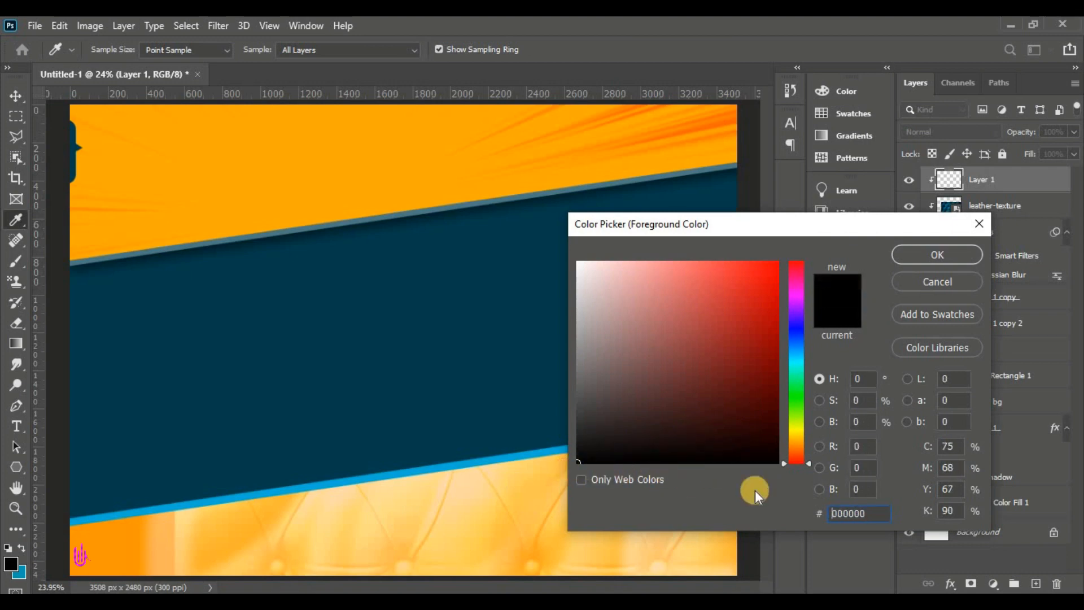
{"action": "left_click_drag", "start_coordinate": [876, 512], "coordinate": [791, 515]}
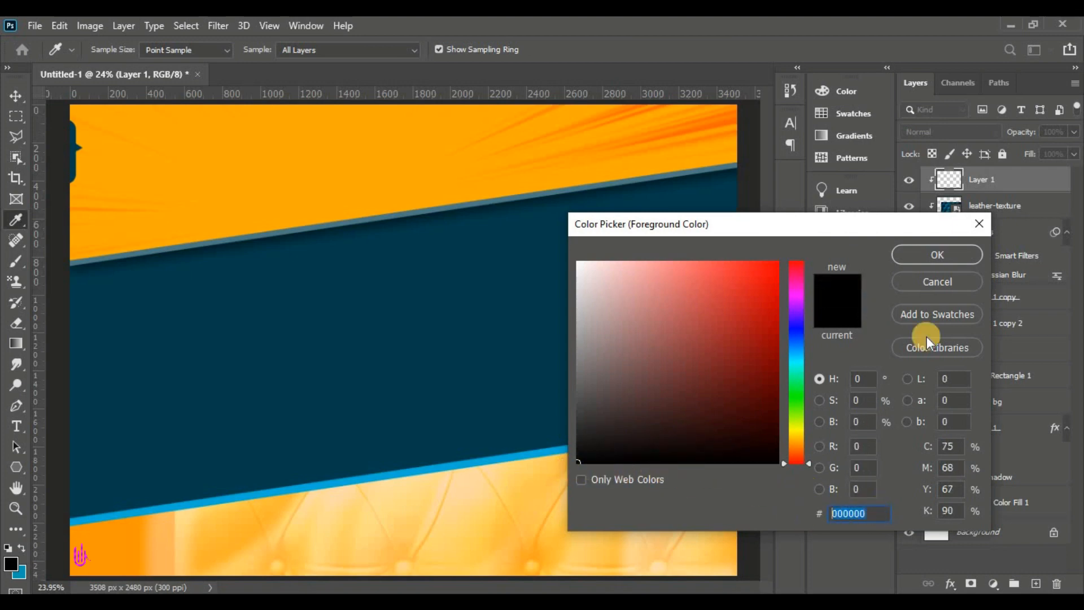
{"action": "left_click", "coordinate": [911, 259]}
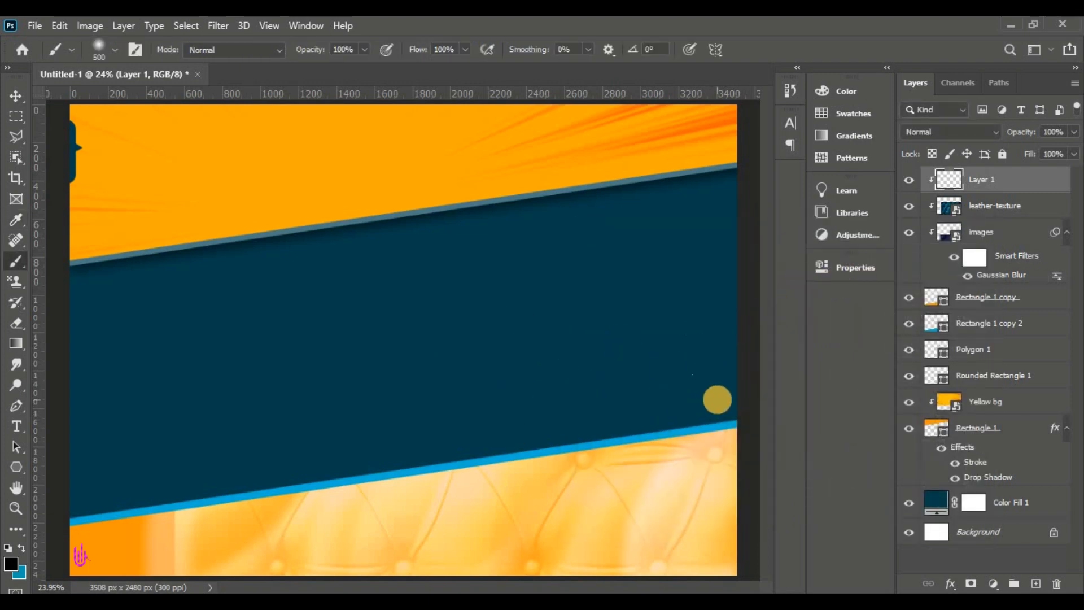
Paint a soft black shadow on Layer 1 along the full length of the lower orange shape's slanted blue edge
{"action": "left_click_drag", "start_coordinate": [717, 400], "coordinate": [600, 409]}
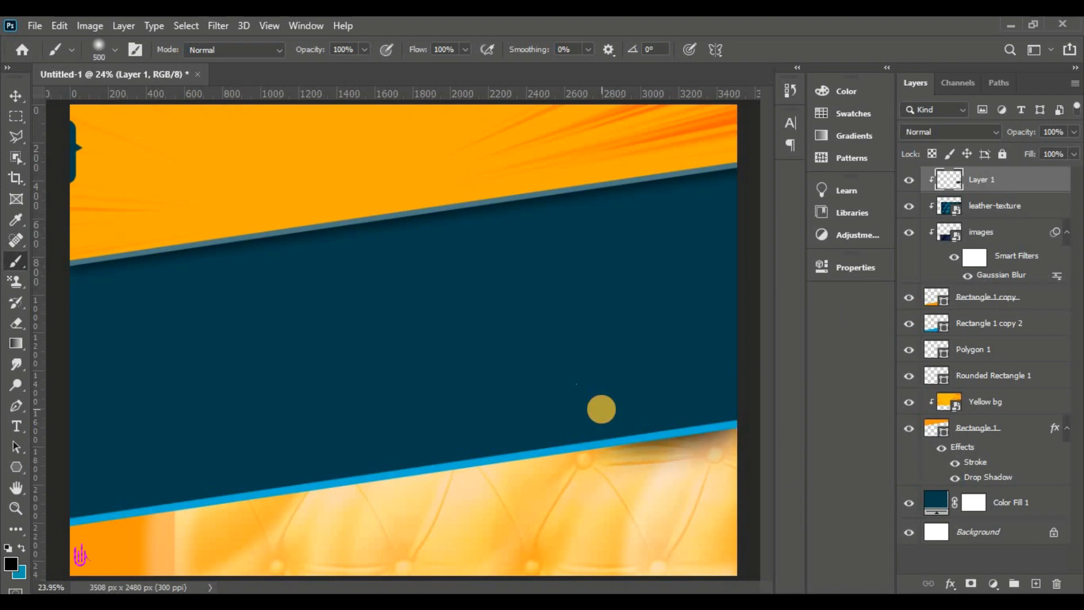
{"action": "left_click_drag", "start_coordinate": [682, 404], "coordinate": [404, 424]}
{"action": "left_click_drag", "start_coordinate": [621, 418], "coordinate": [338, 443]}
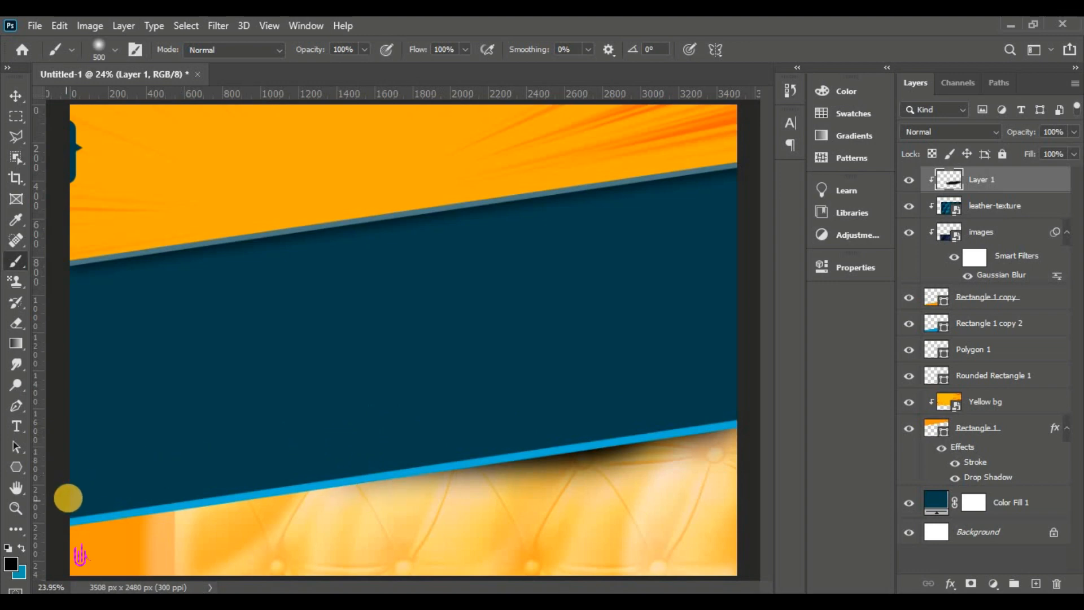
{"action": "mouse_move", "coordinate": [69, 495]}
{"action": "left_mouse_down"}
{"action": "mouse_move", "coordinate": [550, 460]}
{"action": "mouse_move", "coordinate": [723, 429]}
{"action": "mouse_move", "coordinate": [677, 433]}
{"action": "left_mouse_up"}
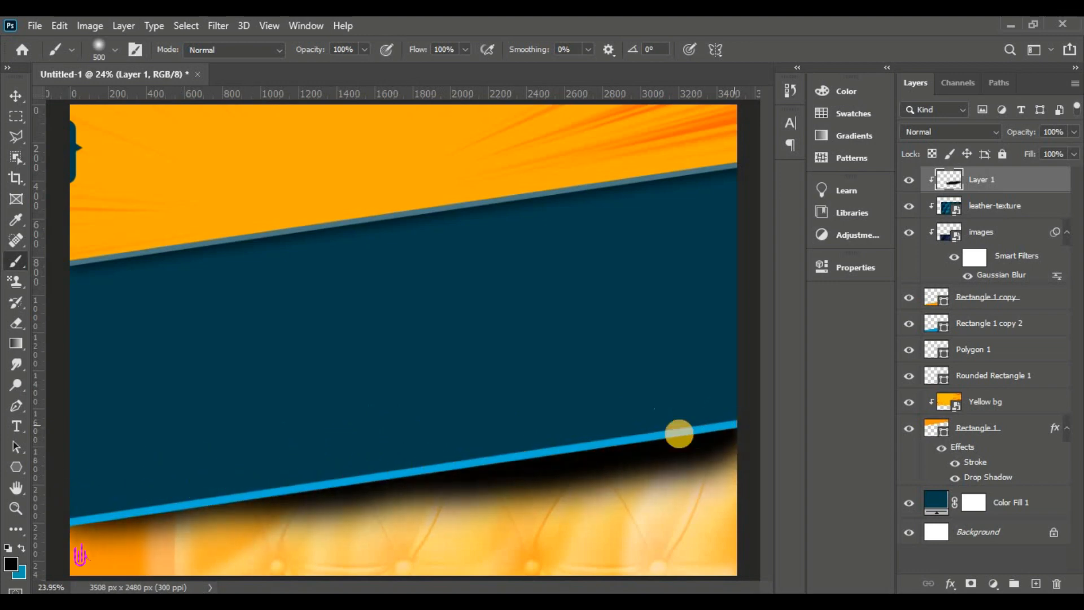
{"action": "mouse_move", "coordinate": [435, 463]}
{"action": "left_mouse_down"}
{"action": "mouse_move", "coordinate": [32, 506]}
{"action": "mouse_move", "coordinate": [208, 484]}
{"action": "mouse_move", "coordinate": [235, 491]}
{"action": "mouse_move", "coordinate": [320, 467]}
{"action": "mouse_move", "coordinate": [104, 491]}
{"action": "mouse_move", "coordinate": [323, 472]}
{"action": "mouse_move", "coordinate": [724, 411]}
{"action": "mouse_move", "coordinate": [121, 490]}
{"action": "left_mouse_up"}
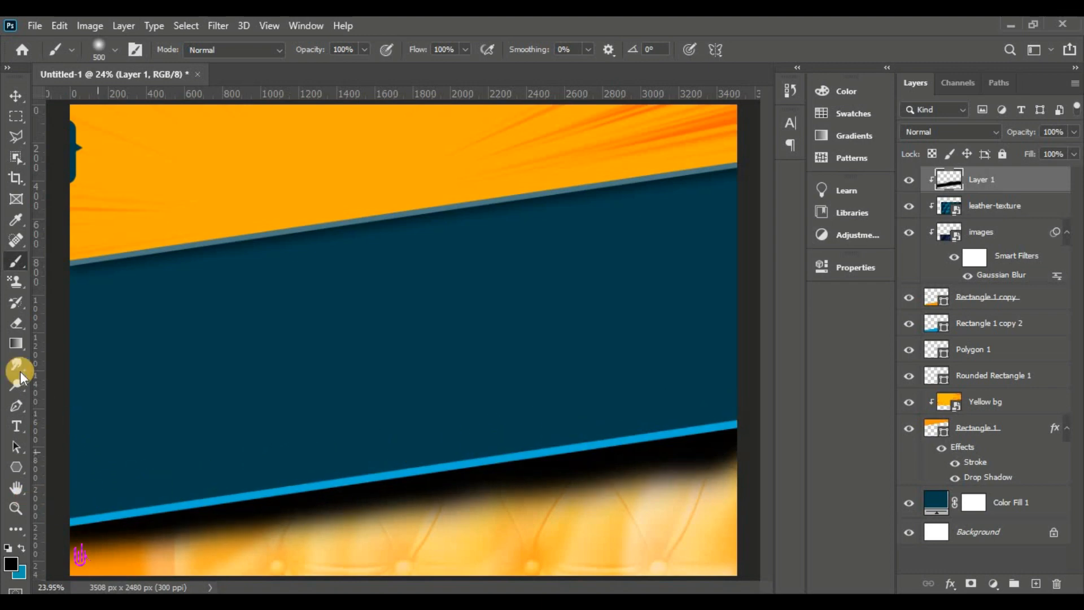
Free Transform the painted shadow: move it up, scale it to about 102.67%, rotate it about -1.42° and centre it horizontally on the flyer
{"action": "left_click", "coordinate": [12, 94]}
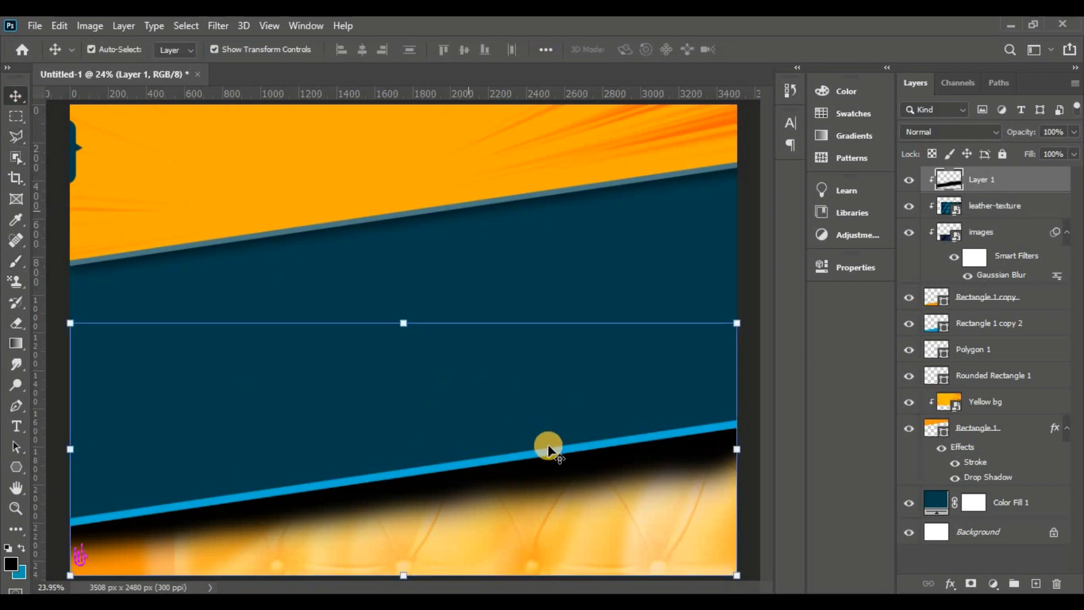
{"action": "left_click", "coordinate": [56, 25]}
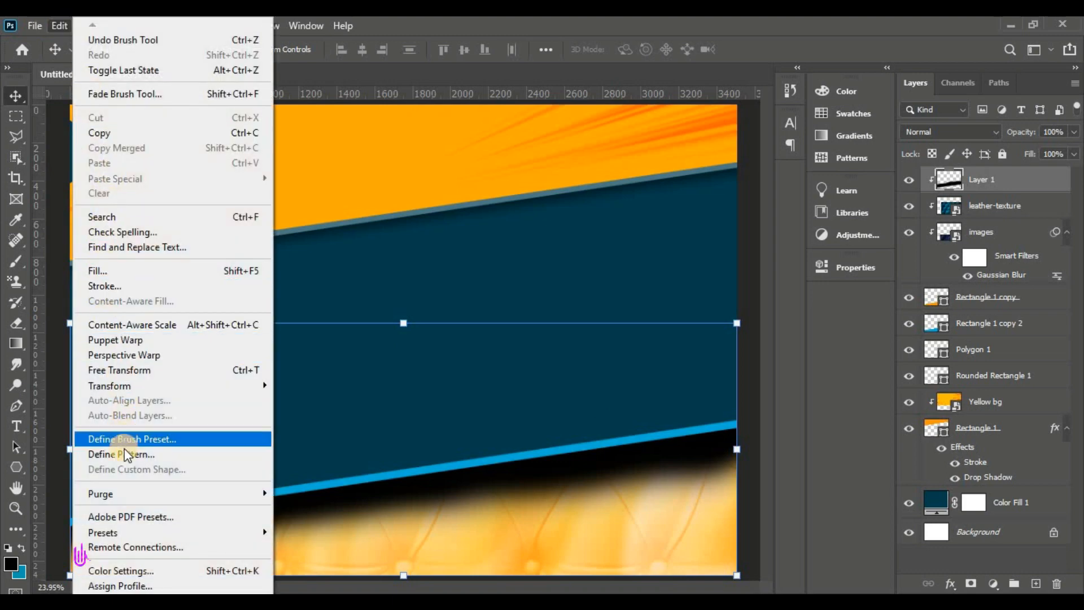
{"action": "left_click", "coordinate": [244, 371]}
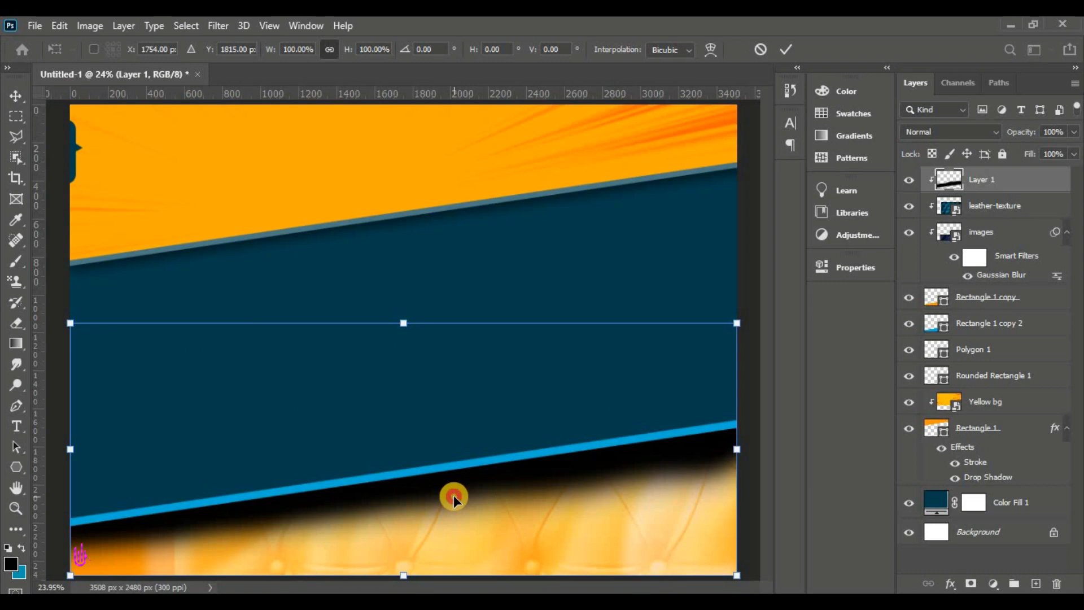
{"action": "left_click_drag", "start_coordinate": [453, 495], "coordinate": [453, 485]}
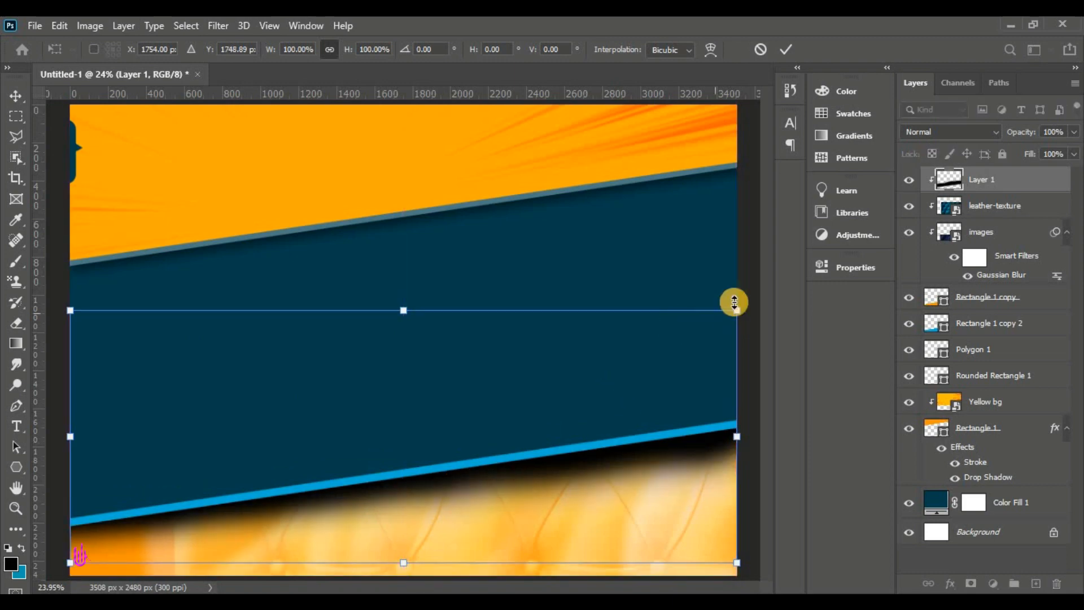
{"action": "left_click_drag", "start_coordinate": [747, 292], "coordinate": [752, 294]}
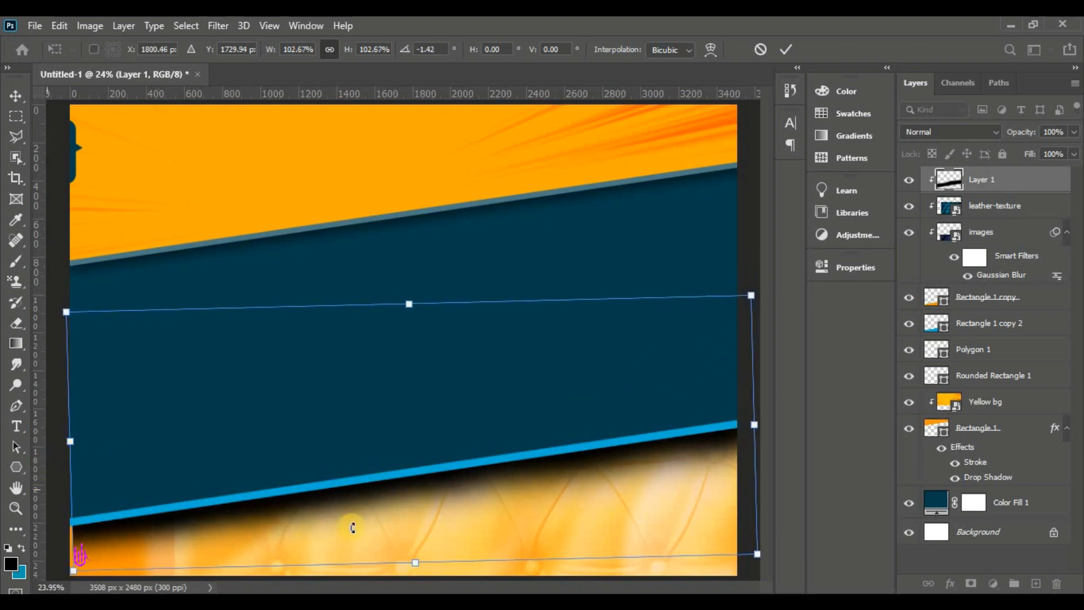
{"action": "left_click_drag", "start_coordinate": [351, 525], "coordinate": [326, 527]}
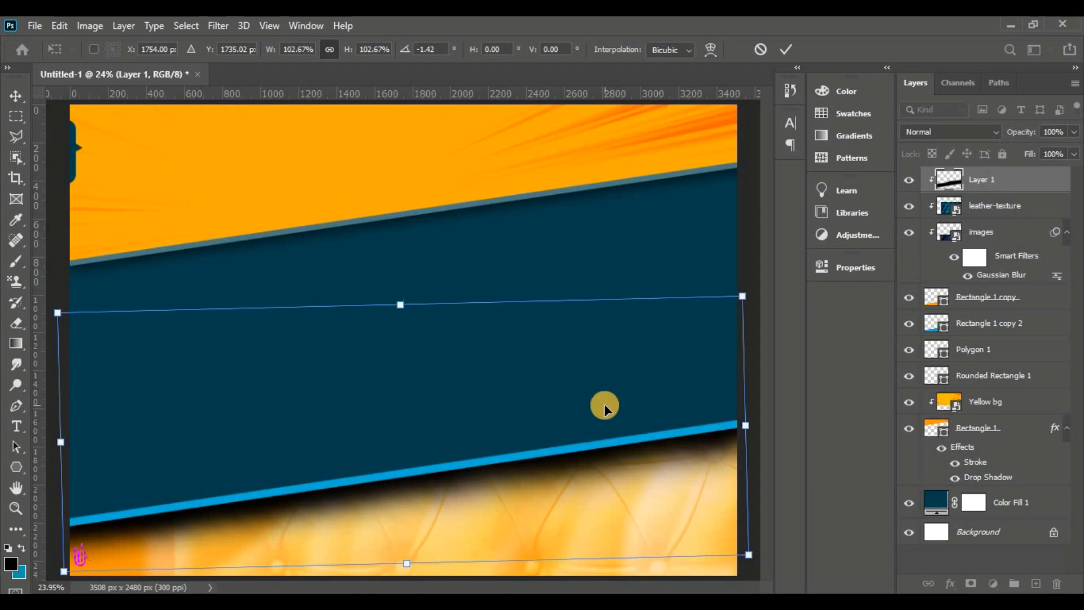
Nudge the shadow up to a Y position of about 1706 px and apply the transform
{"action": "key", "text": "Up"}
{"action": "key", "text": "Up"}
{"action": "key", "text": "Up"}
{"action": "key", "text": "Up"}
{"action": "key", "text": "Up"}
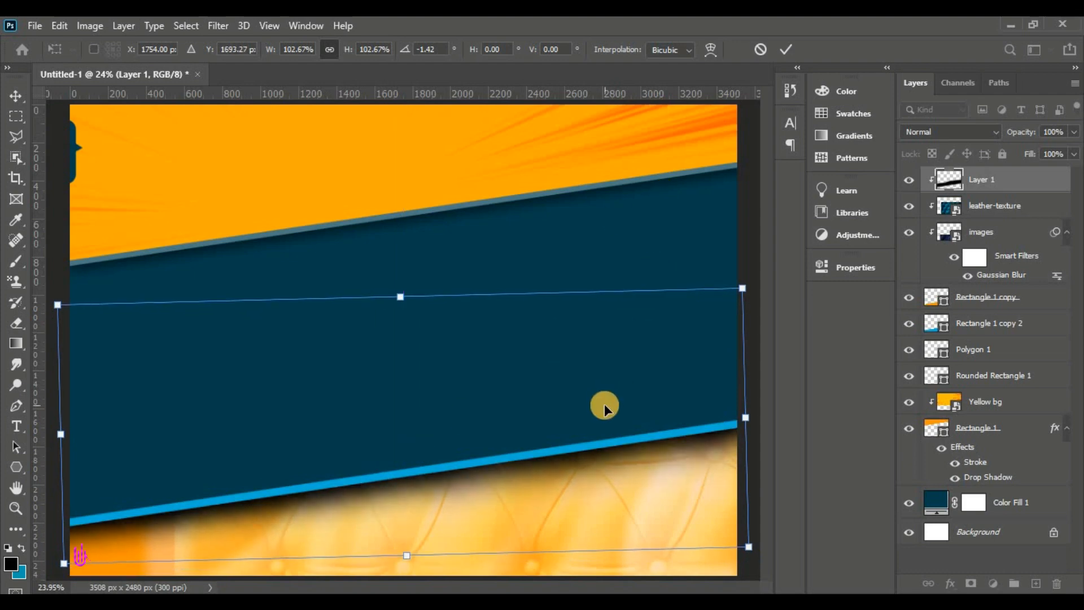
{"action": "key", "text": "Down"}
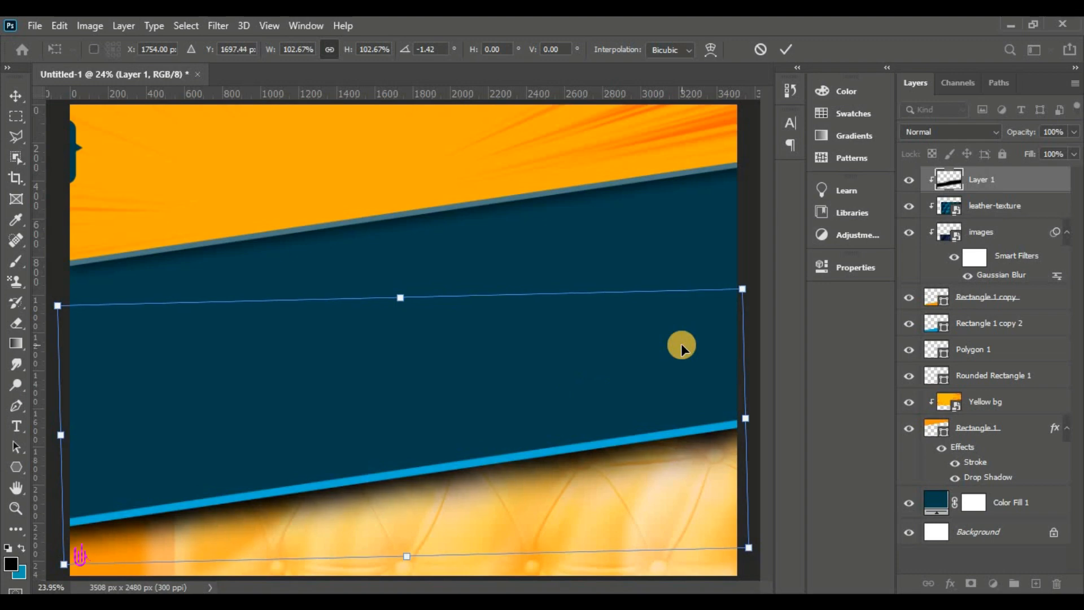
{"action": "key", "text": "Down"}
{"action": "key", "text": "Down"}
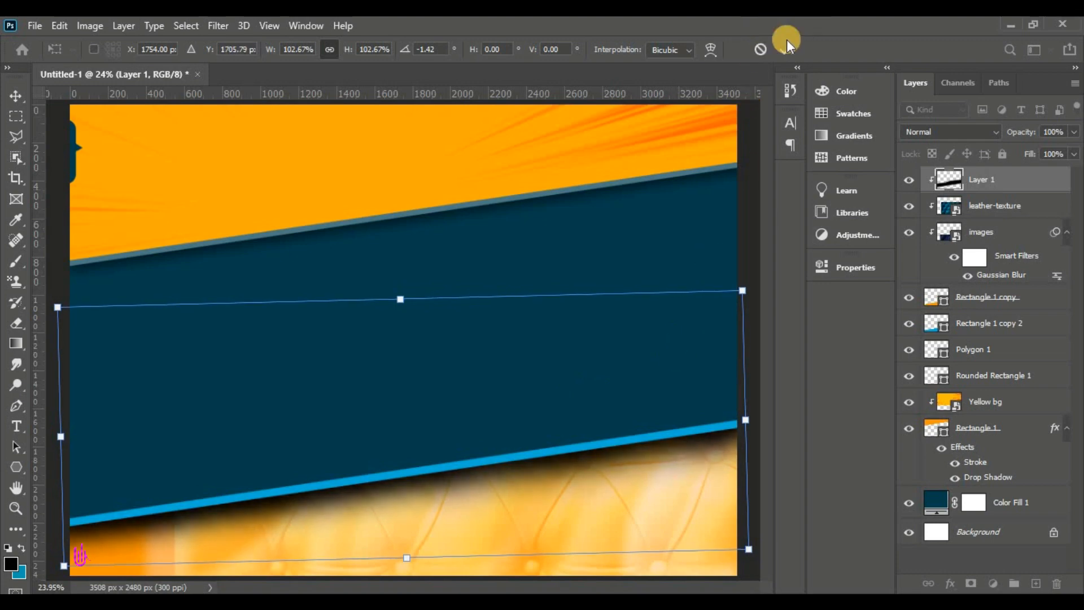
{"action": "left_click", "coordinate": [790, 52]}
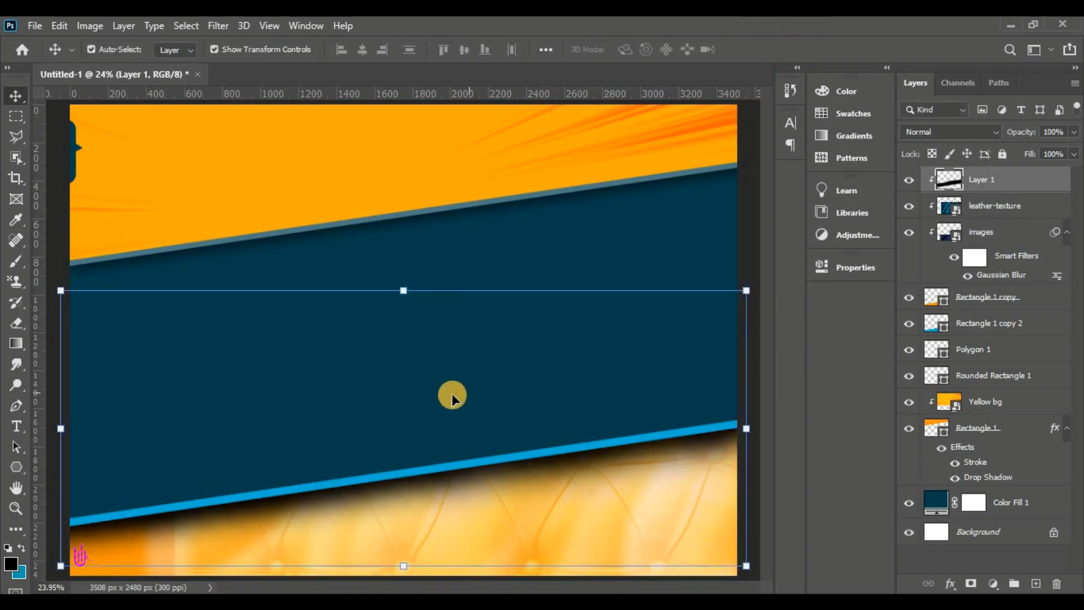
Lower the opacity of the shadow on Layer 1, trying 70% before setting it to 80%
{"action": "left_click", "coordinate": [1063, 132]}
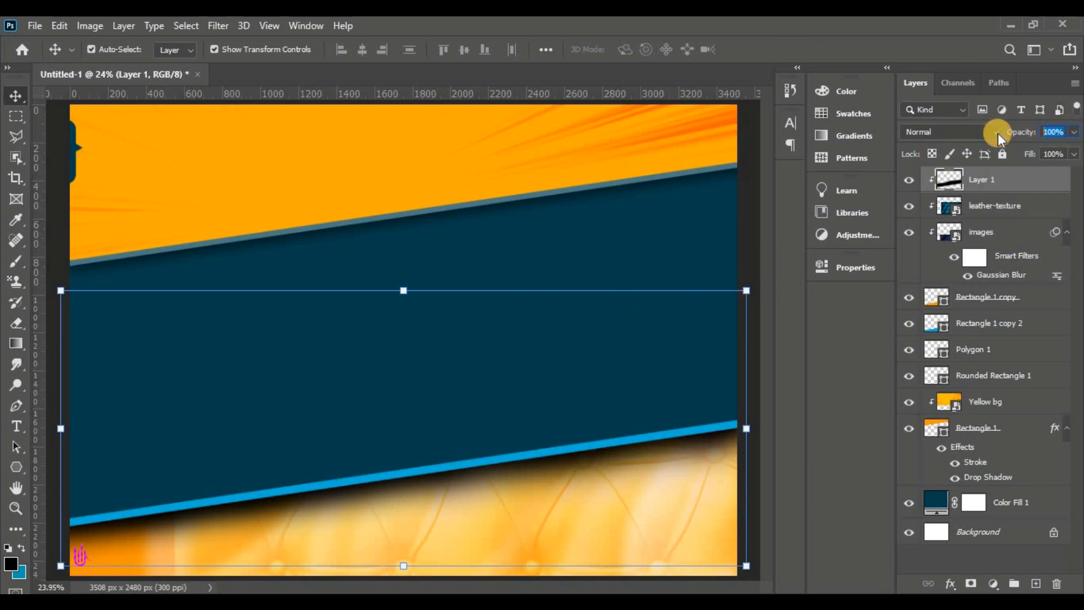
{"action": "type", "text": "70"}
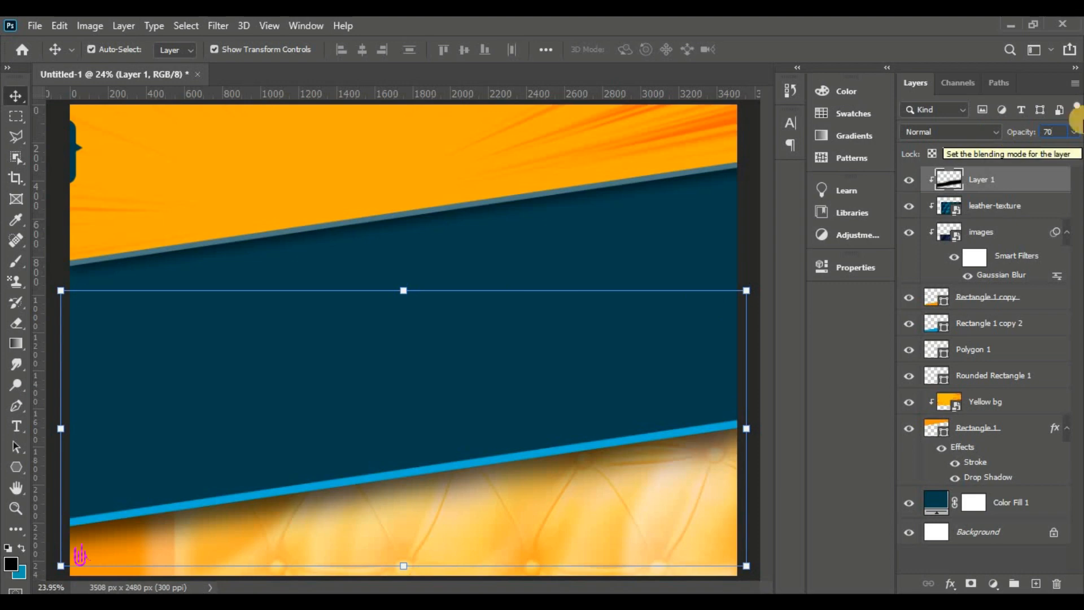
{"action": "left_click", "coordinate": [1031, 134]}
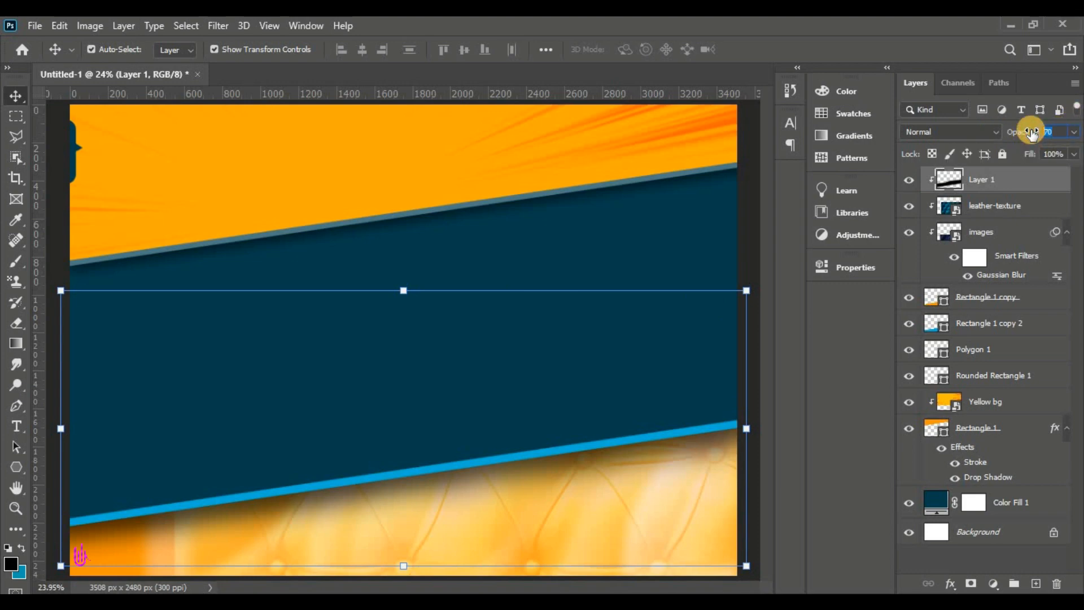
{"action": "type", "text": "80"}
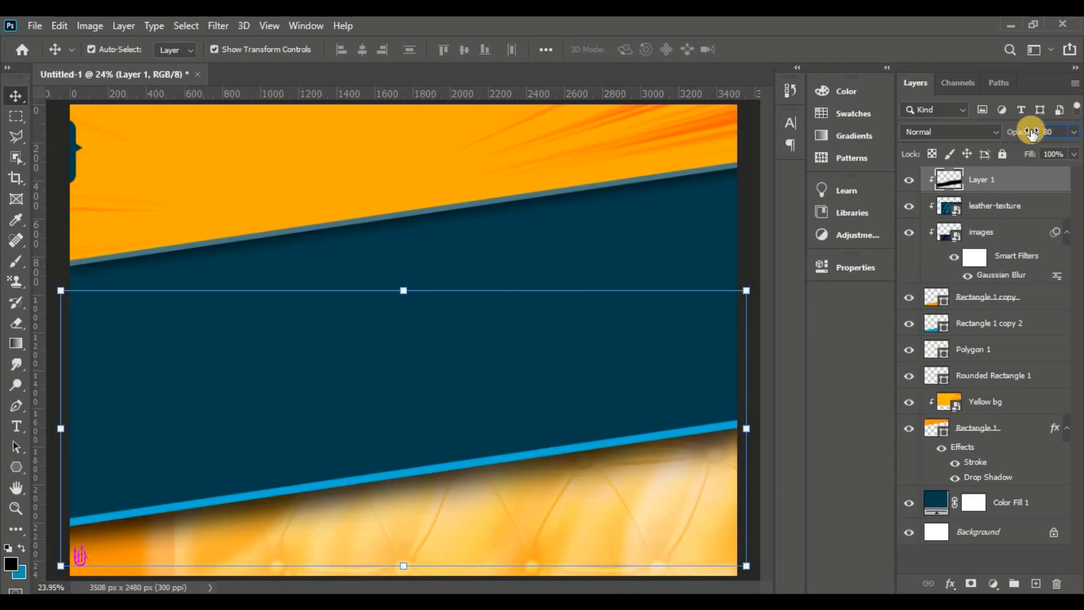
Raise the opacity of the shadow on Layer 1, trying 92% before setting it to 90%
{"action": "left_click_drag", "start_coordinate": [1058, 129], "coordinate": [999, 127]}
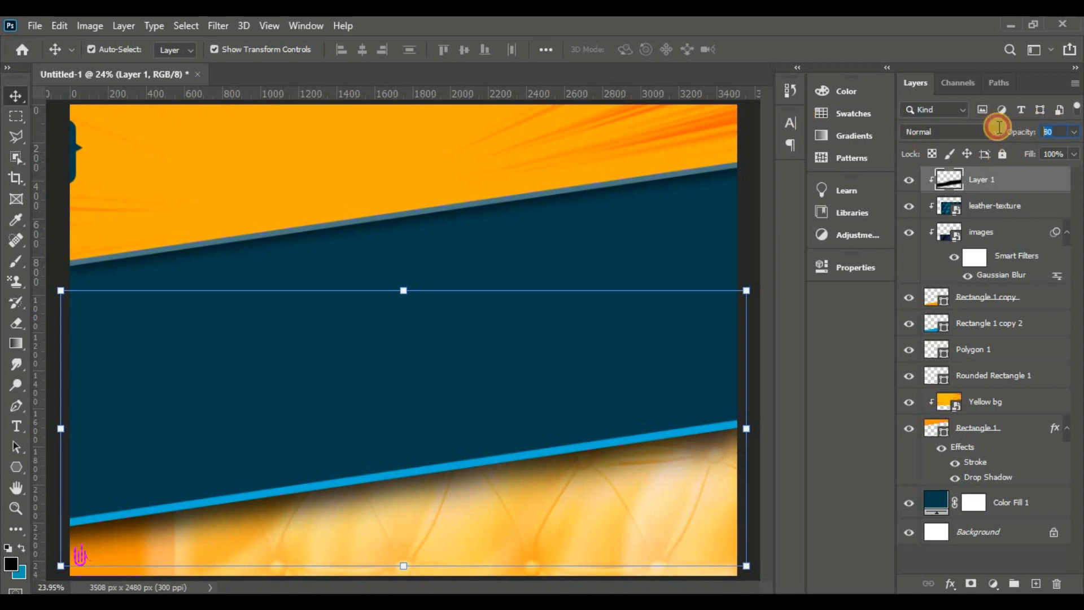
{"action": "type", "text": "9"}
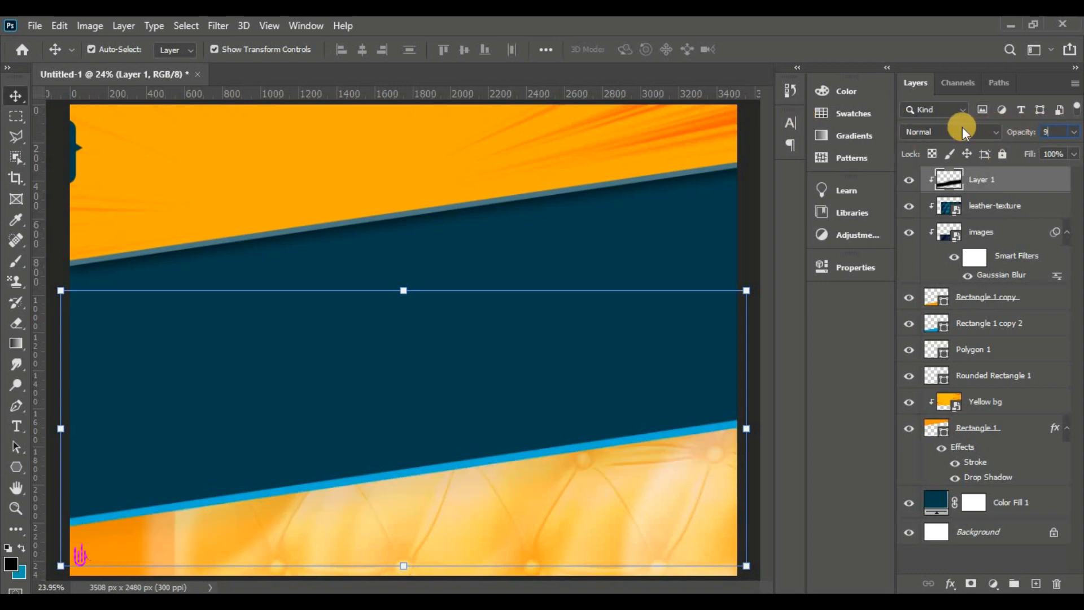
{"action": "type", "text": "0"}
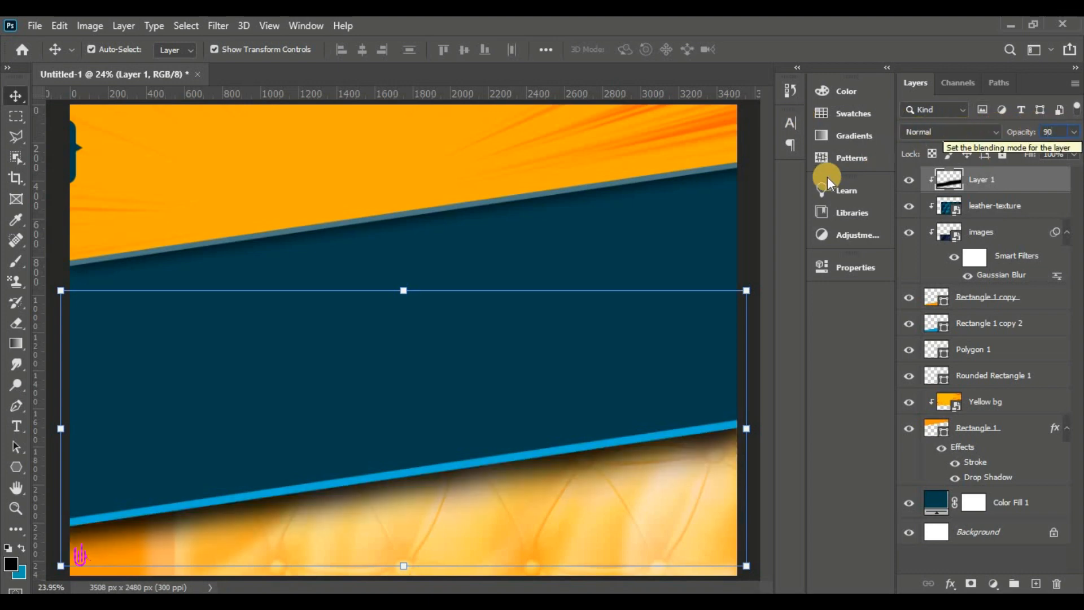
{"action": "key", "text": "BackSpace"}
{"action": "type", "text": "2"}
{"action": "key", "text": "Return"}
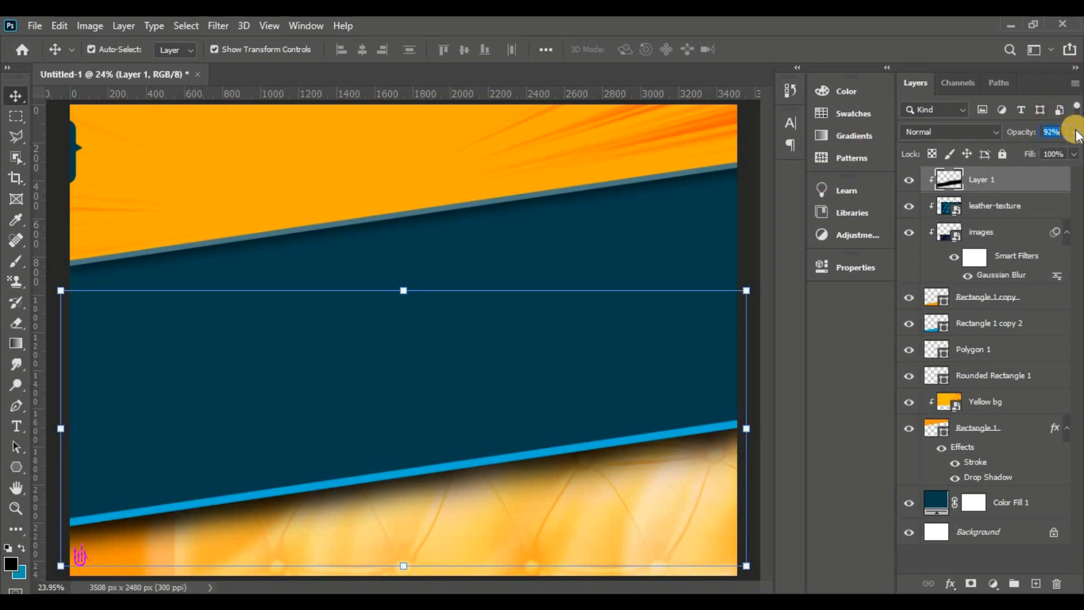
{"action": "type", "text": "90"}
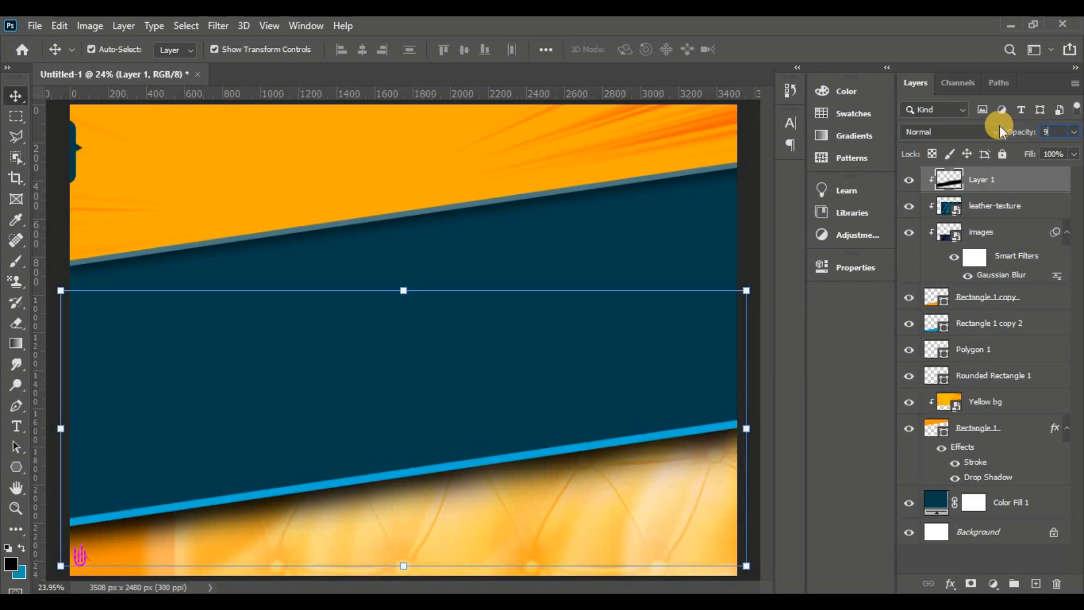
{"action": "key", "text": "Return"}
Nudge the shadow on Layer 1 slightly up towards the lower shape's blue edge
{"action": "key", "text": "shift+Up"}
{"action": "key", "text": "shift+Up"}
{"action": "key", "text": "shift+Up"}
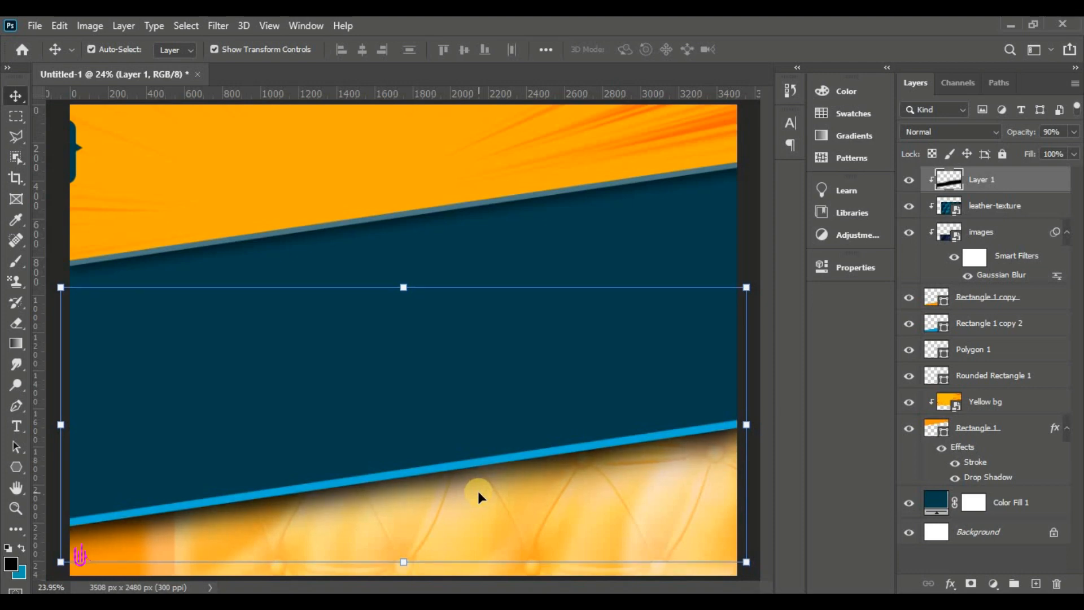
{"action": "left_click", "coordinate": [642, 210]}
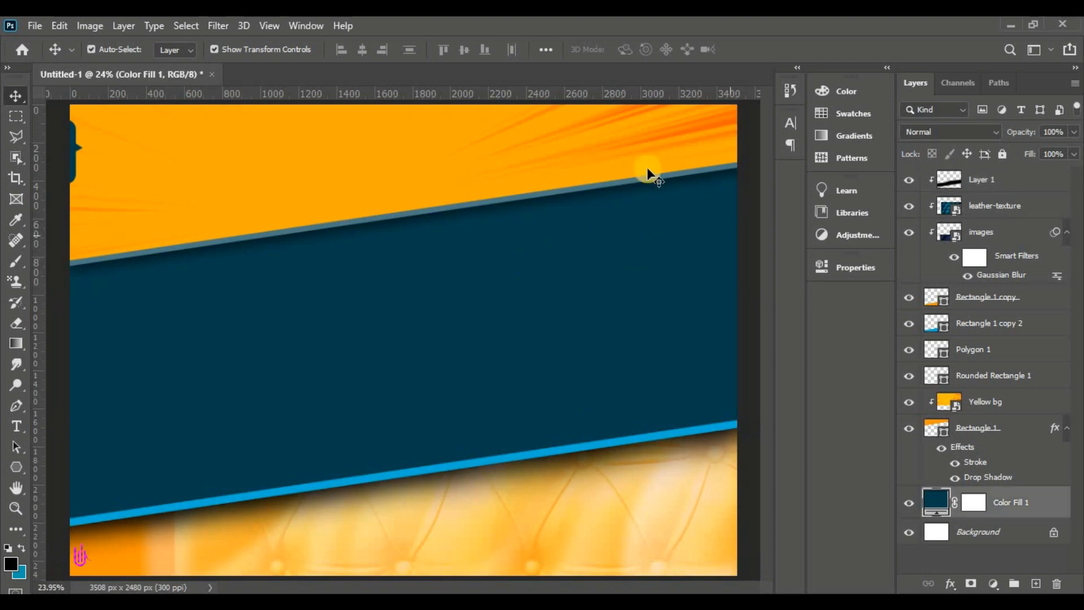
{"action": "left_click", "coordinate": [1002, 181]}
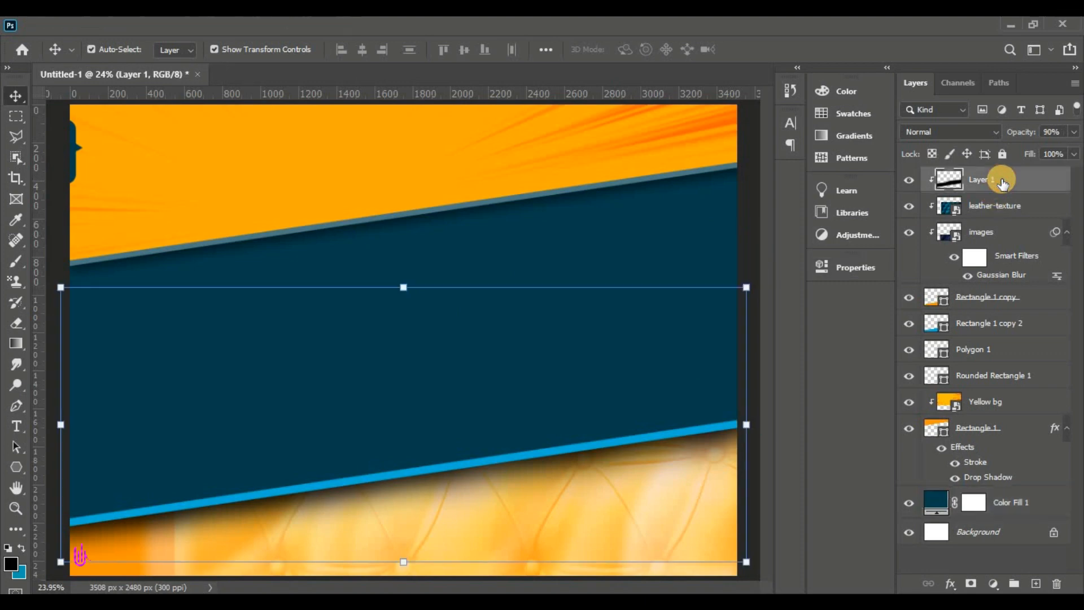
{"action": "left_click", "coordinate": [639, 218]}
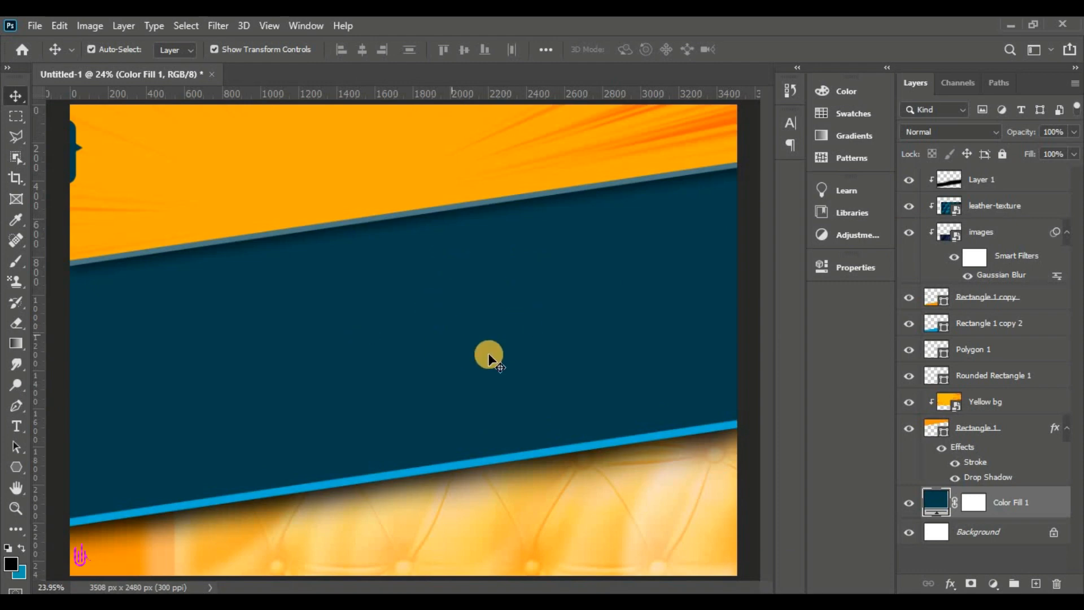
Group all layers from Rectangle 1 up to Layer 1, name the group "Shapes", and check it by toggling its visibility
{"action": "left_click", "coordinate": [1012, 436]}
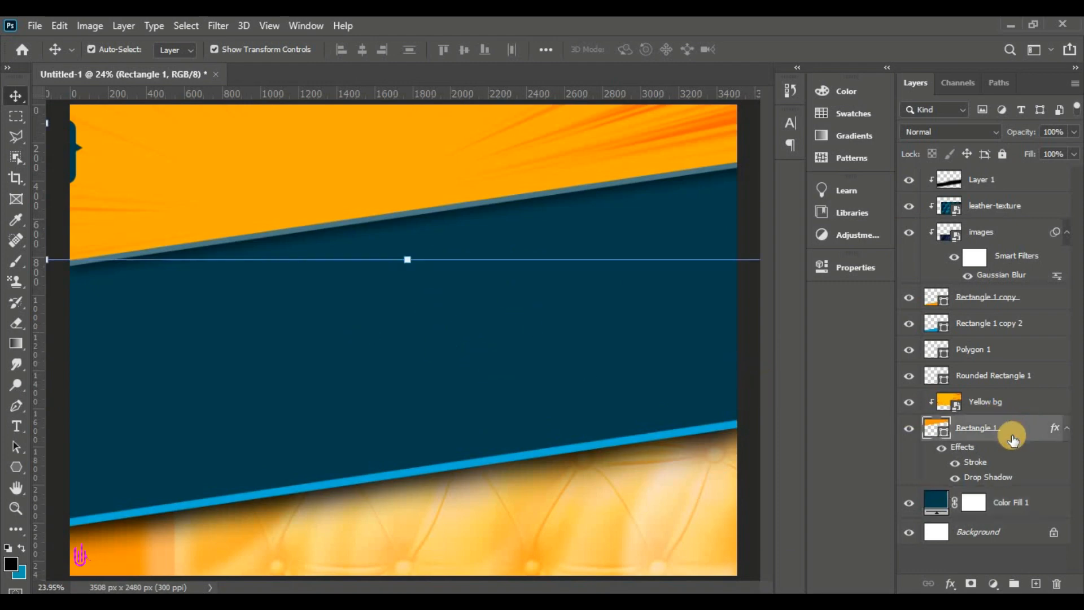
{"action": "left_click", "coordinate": [1013, 189], "text": "shift"}
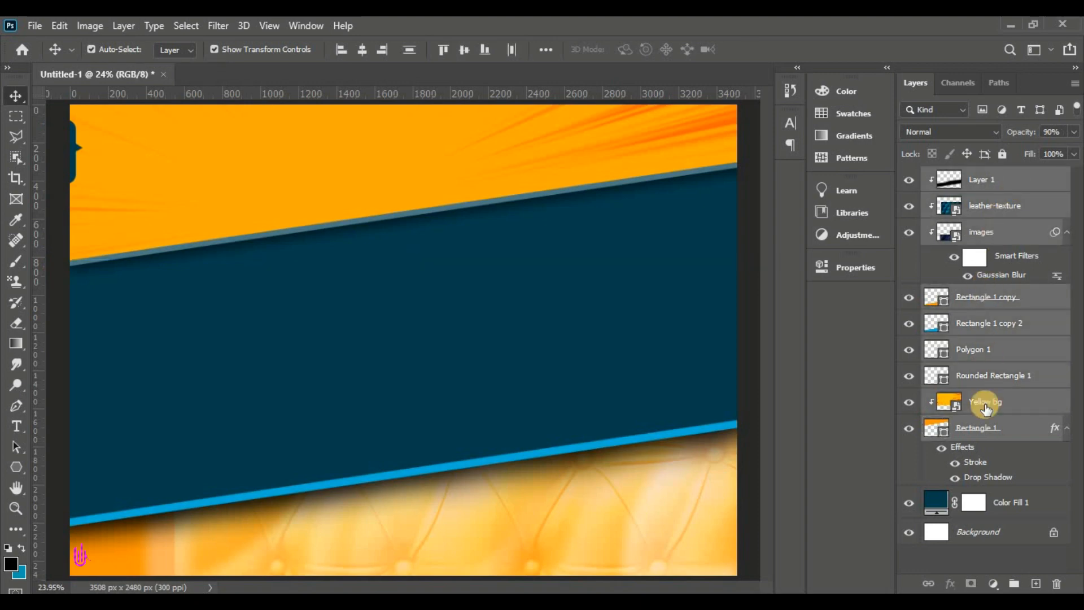
{"action": "left_click", "coordinate": [1014, 584]}
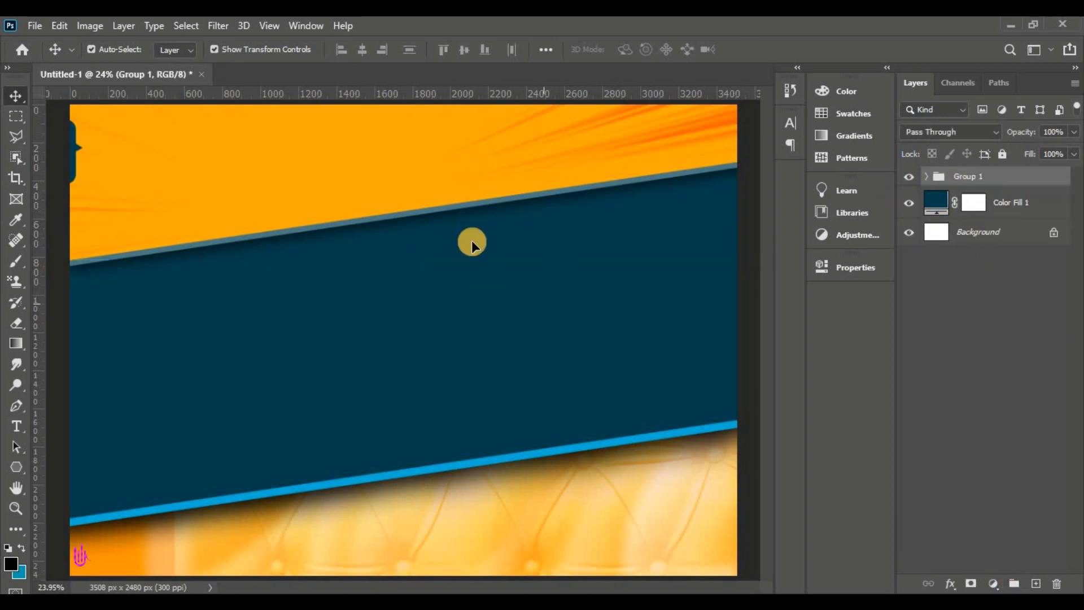
{"action": "double_click", "coordinate": [971, 177]}
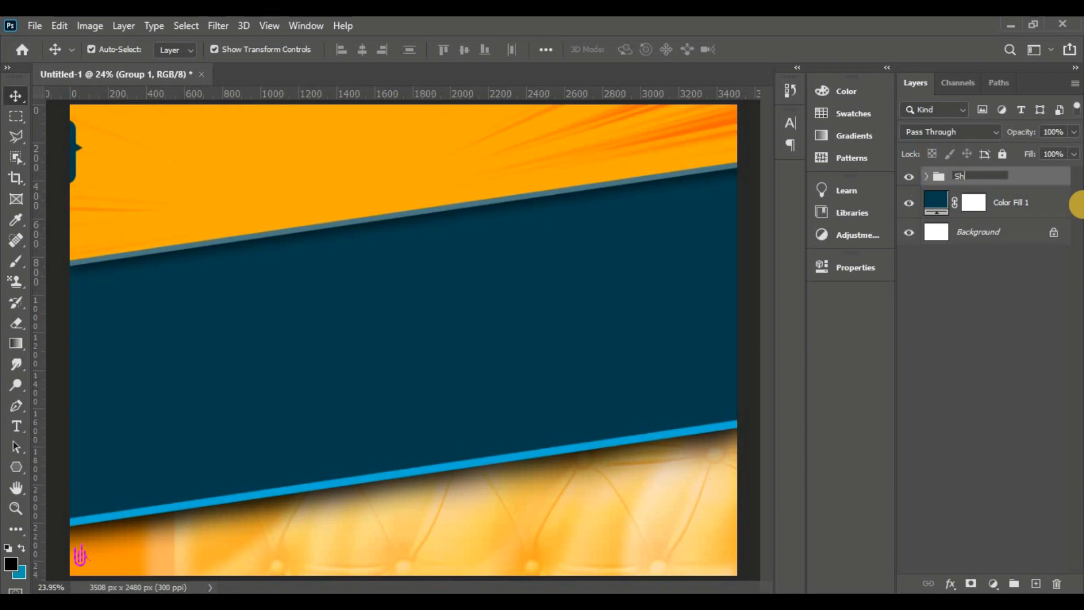
{"action": "type", "text": "Shapes"}
{"action": "key", "text": "Return"}
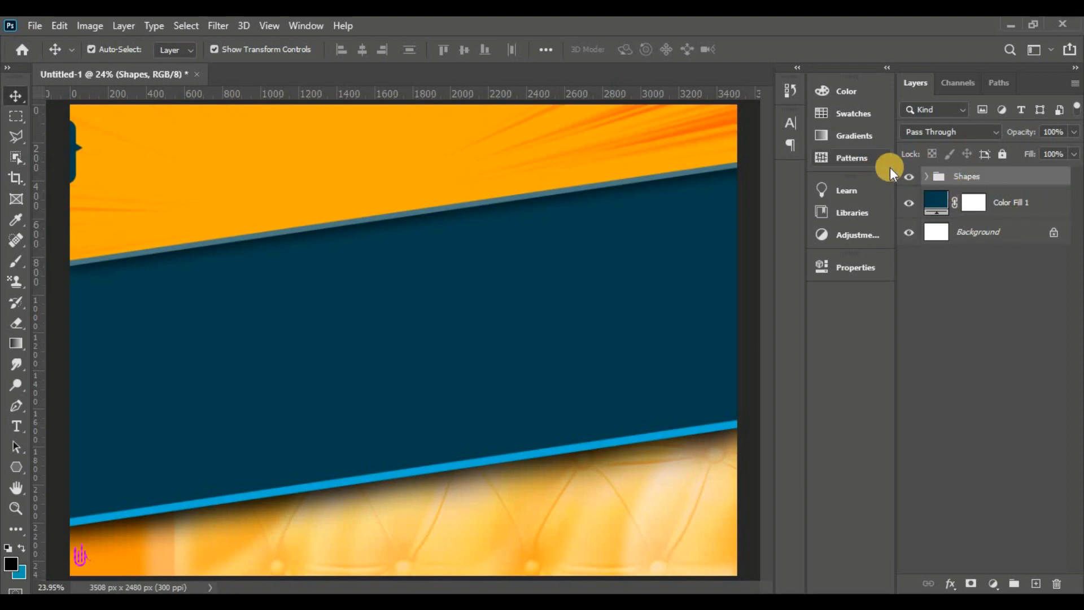
{"action": "left_click", "coordinate": [906, 178]}
{"action": "left_click", "coordinate": [906, 178]}
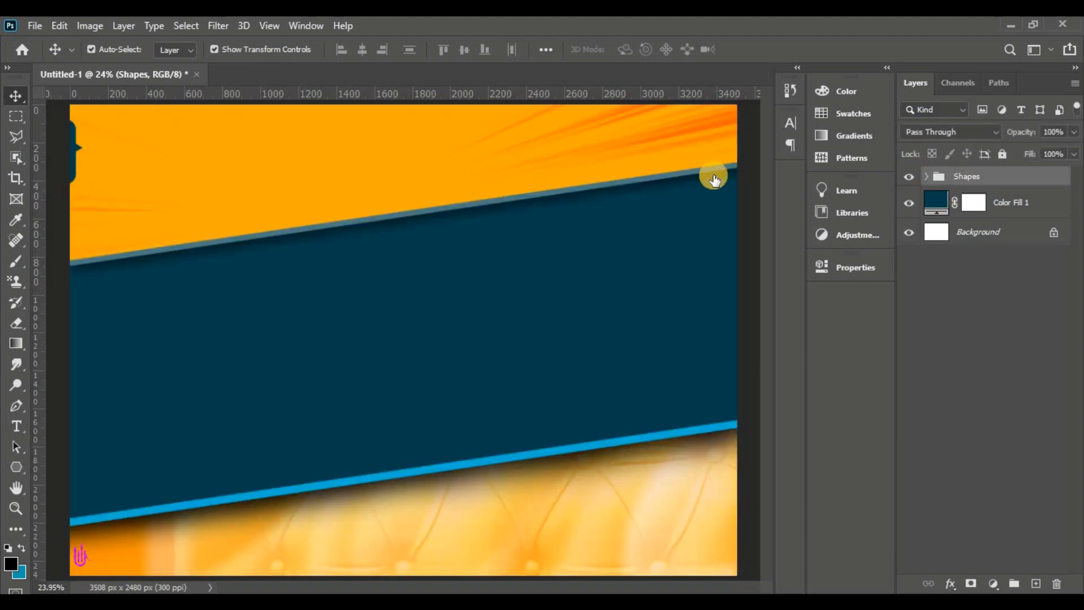
Place the Crown image from the PROPHETIC folder as an embedded object directly above Color Fill 1
{"action": "left_click", "coordinate": [1016, 208]}
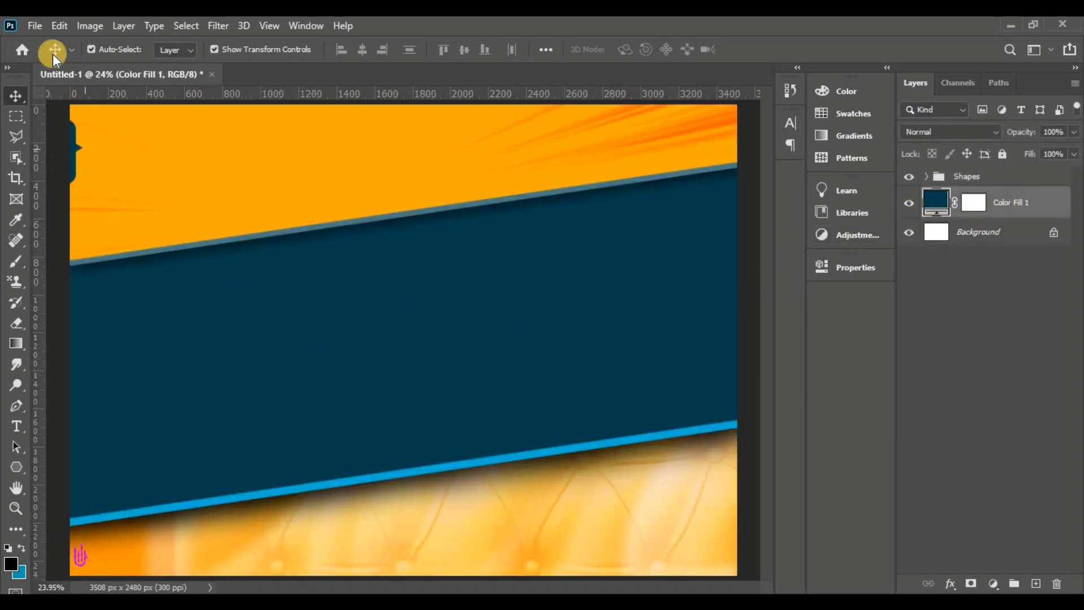
{"action": "left_click", "coordinate": [34, 26]}
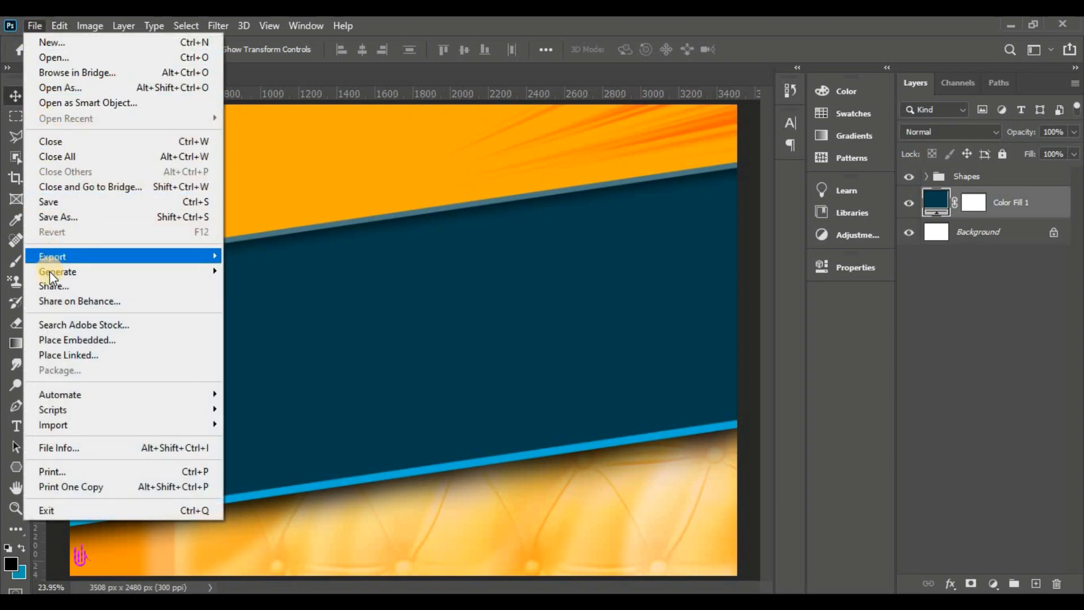
{"action": "left_click", "coordinate": [143, 340]}
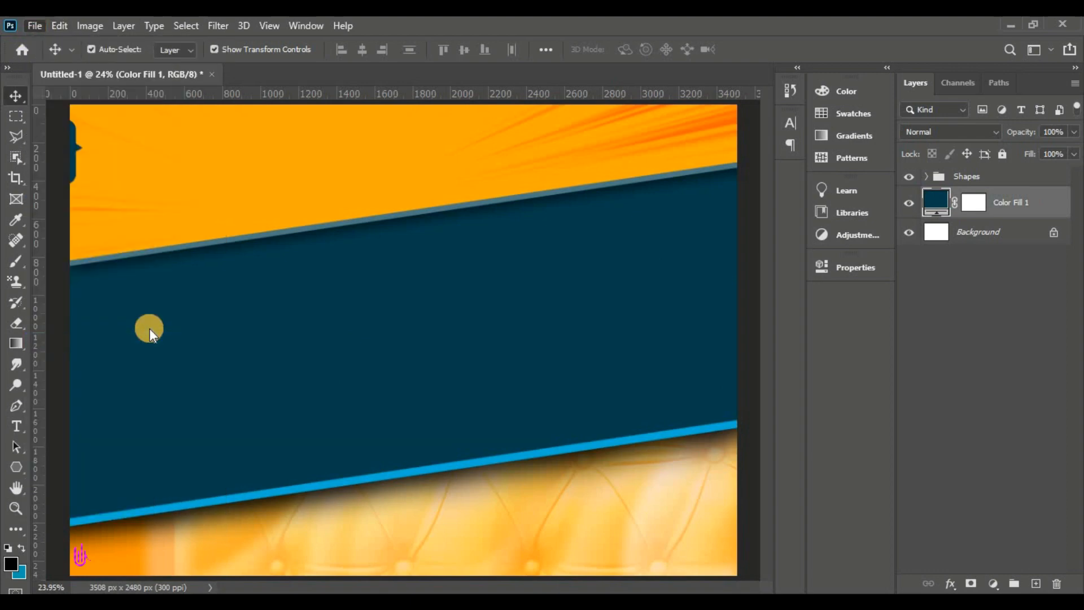
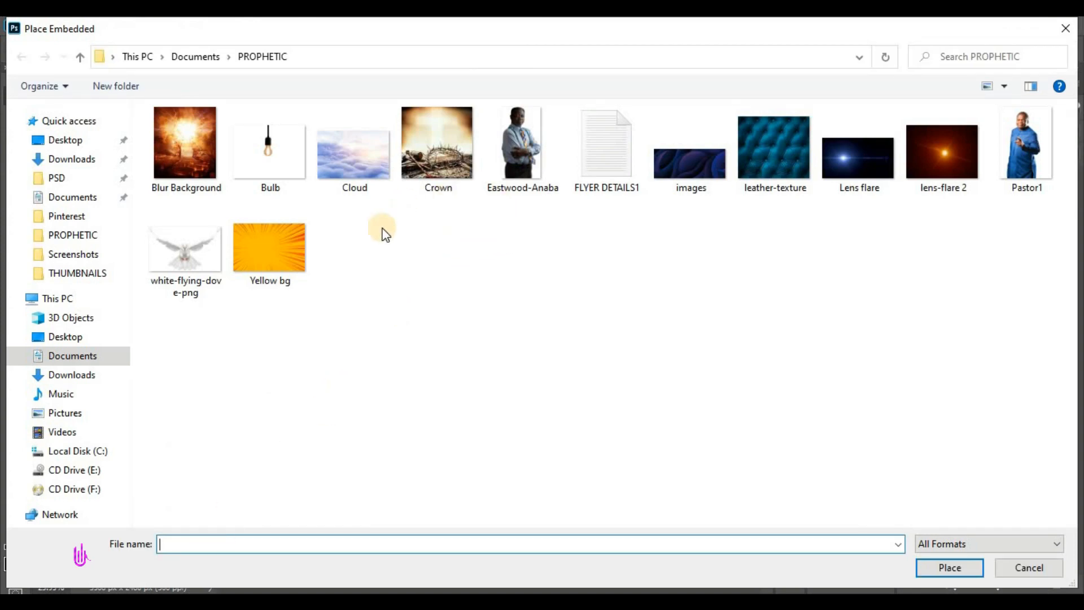
{"action": "left_click", "coordinate": [434, 179]}
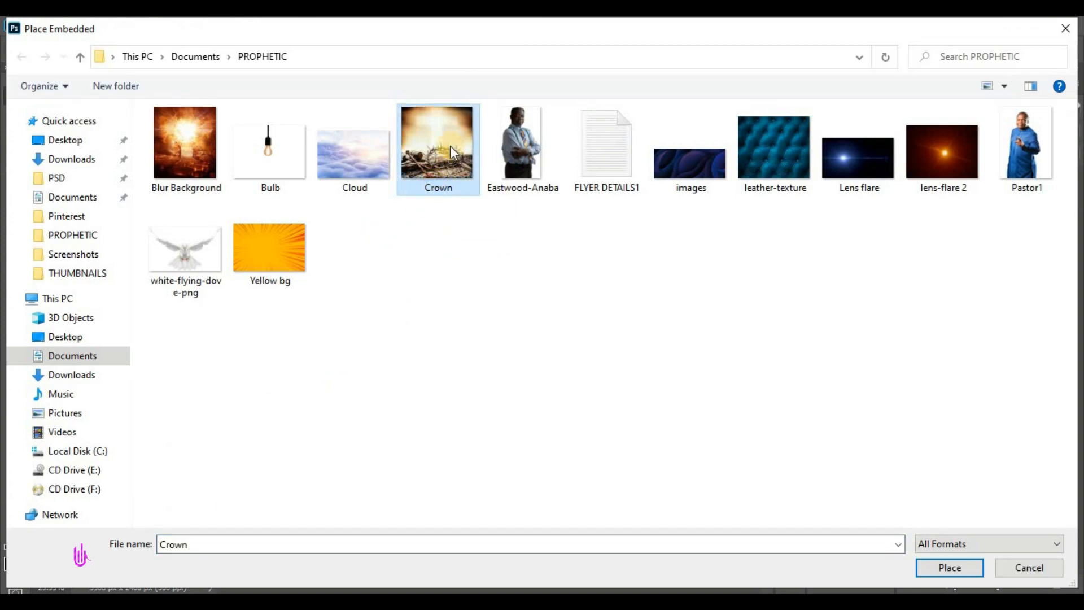
{"action": "left_click", "coordinate": [936, 566]}
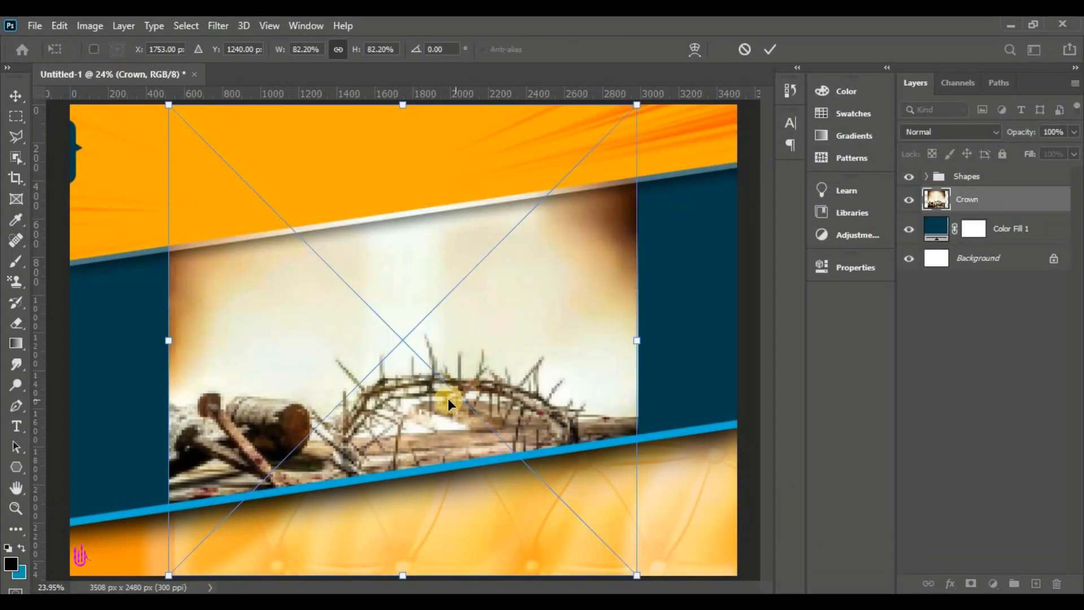
Move the Crown image against the flyer's right edge, at about X 2275 px and Y 873 px, and commit the placement
{"action": "left_click_drag", "start_coordinate": [462, 384], "coordinate": [507, 322]}
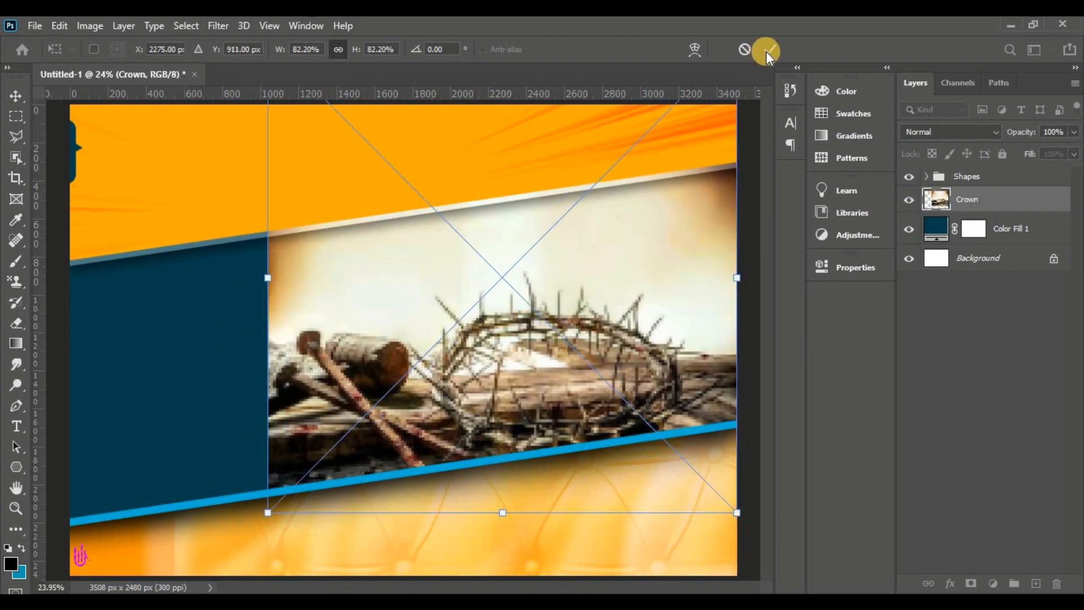
{"action": "left_click_drag", "start_coordinate": [647, 301], "coordinate": [647, 295]}
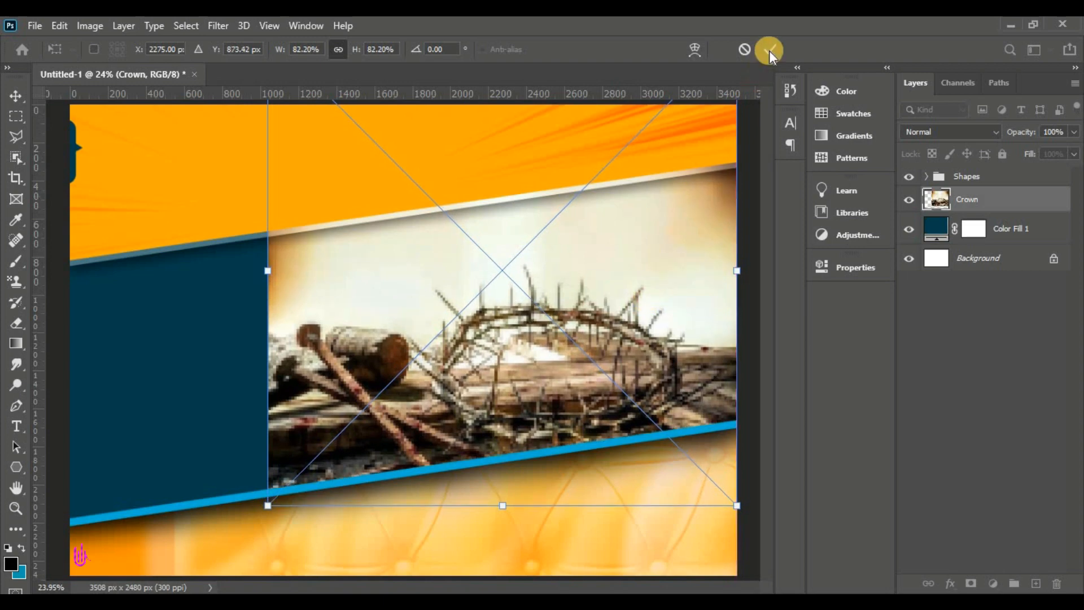
{"action": "double_click", "coordinate": [476, 308]}
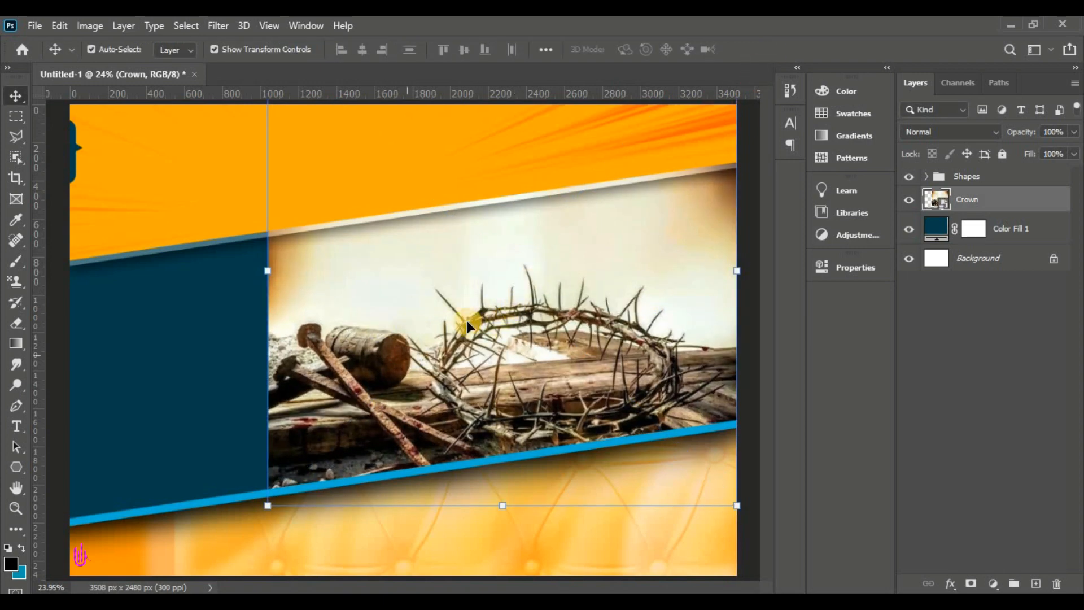
Set the Crown layer's blend mode to Multiply and deselect the layer
{"action": "left_click", "coordinate": [969, 127]}
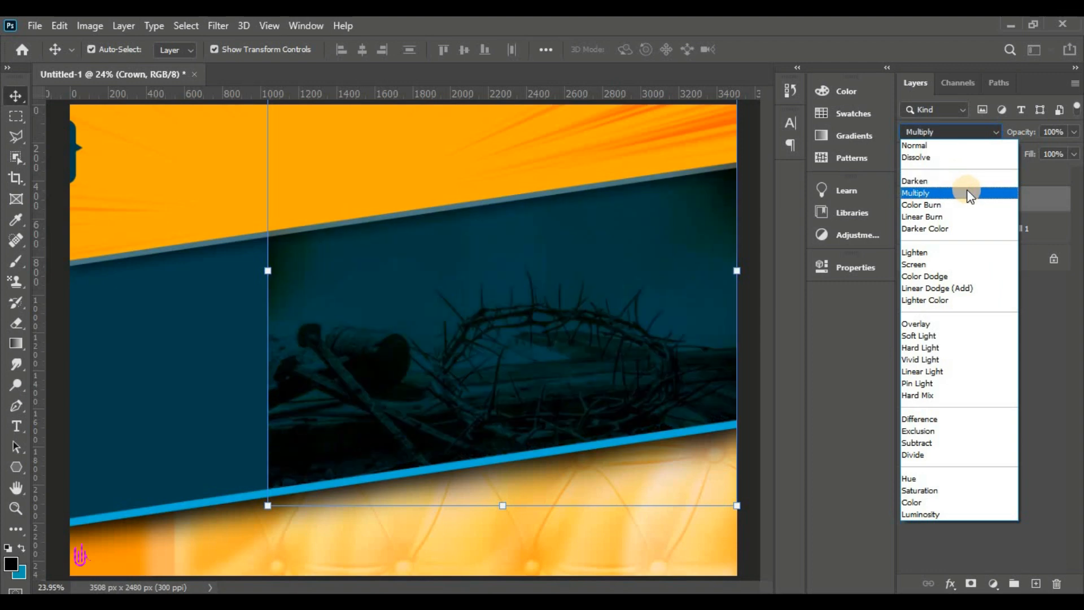
{"action": "left_click", "coordinate": [969, 195]}
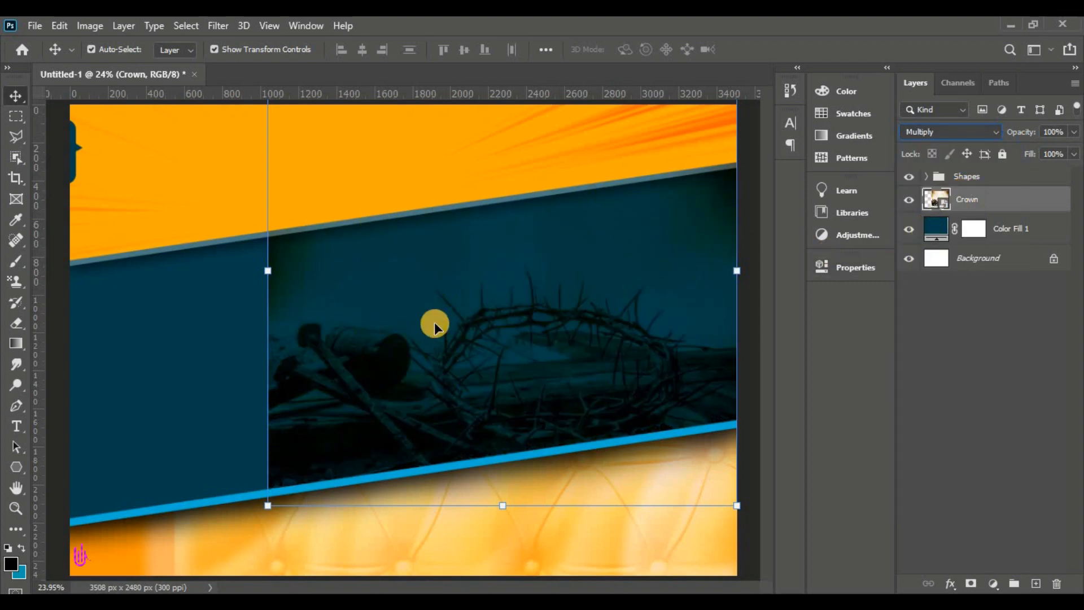
{"action": "left_click", "coordinate": [982, 359]}
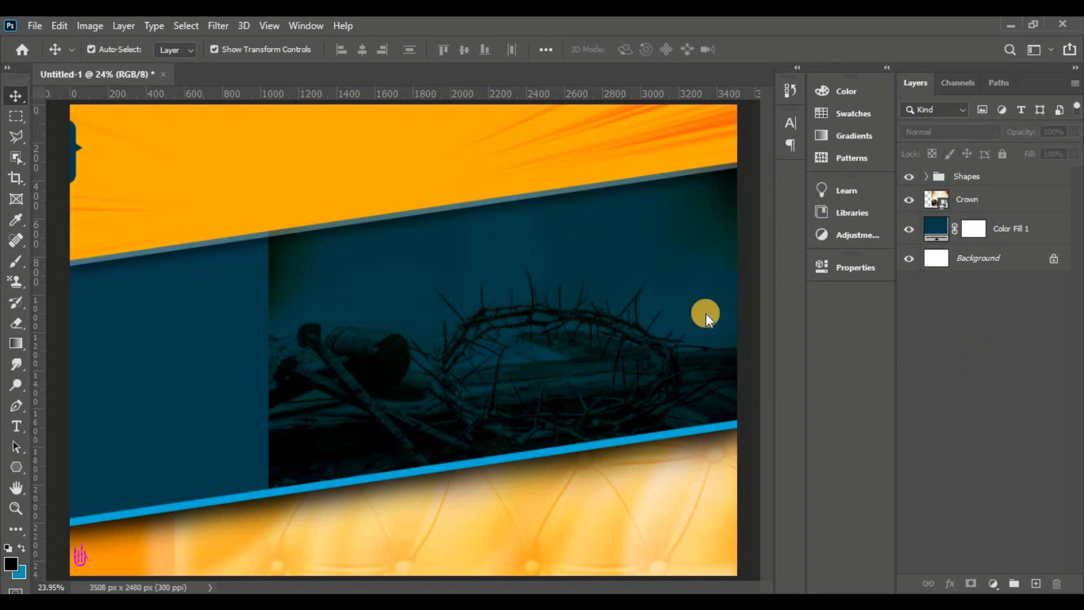
Add a layer mask to Crown and fade the image's left edge by painting black with a 500 px Soft Round brush at 0% hardness
{"action": "left_click", "coordinate": [421, 331]}
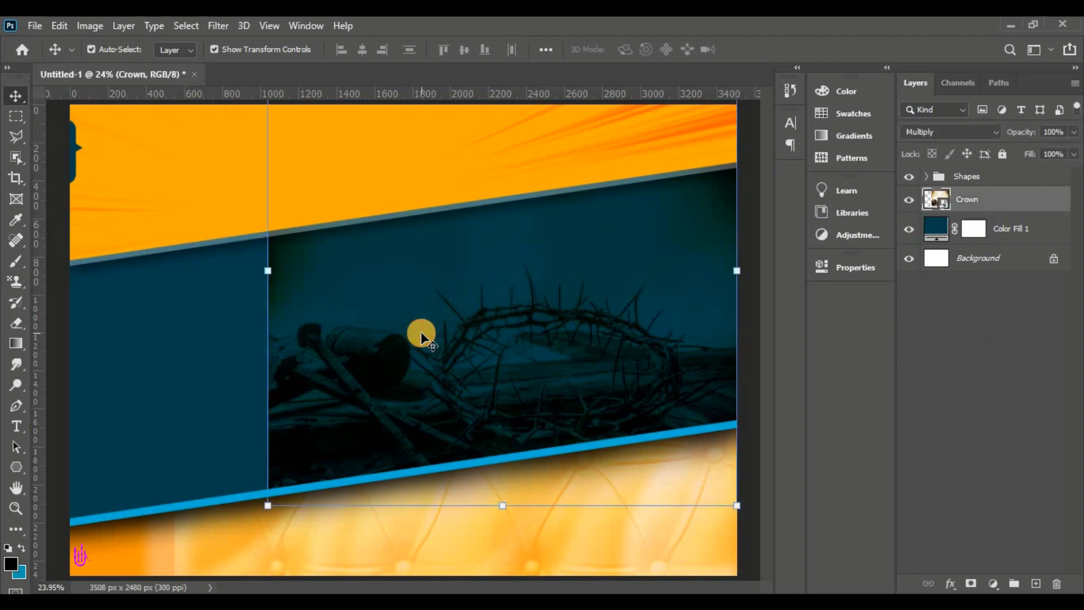
{"action": "left_click", "coordinate": [967, 581]}
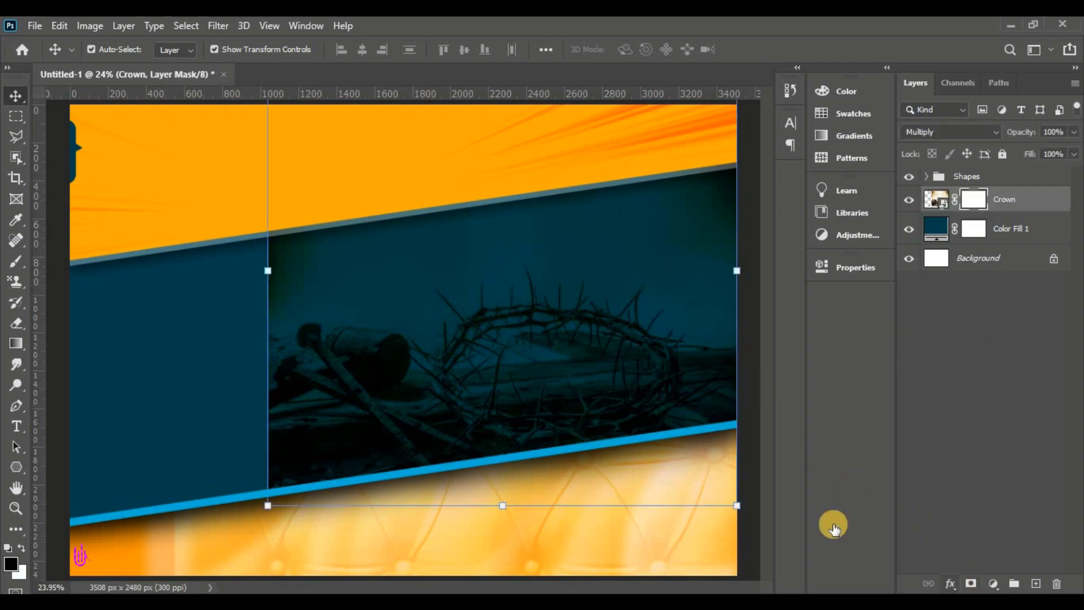
{"action": "left_click", "coordinate": [17, 261]}
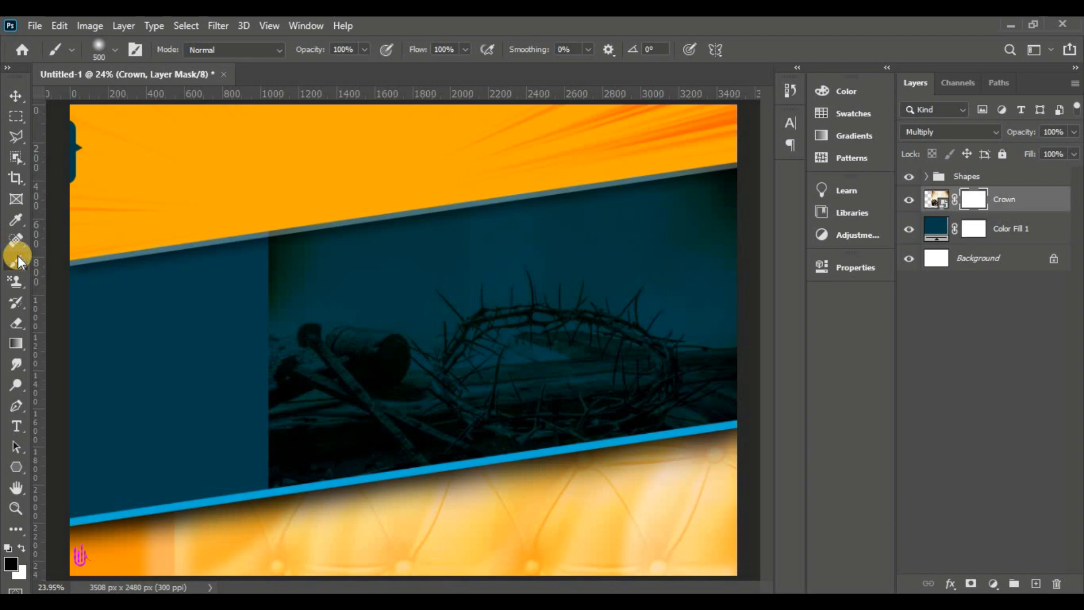
{"action": "right_click", "coordinate": [18, 256]}
{"action": "left_click", "coordinate": [127, 258]}
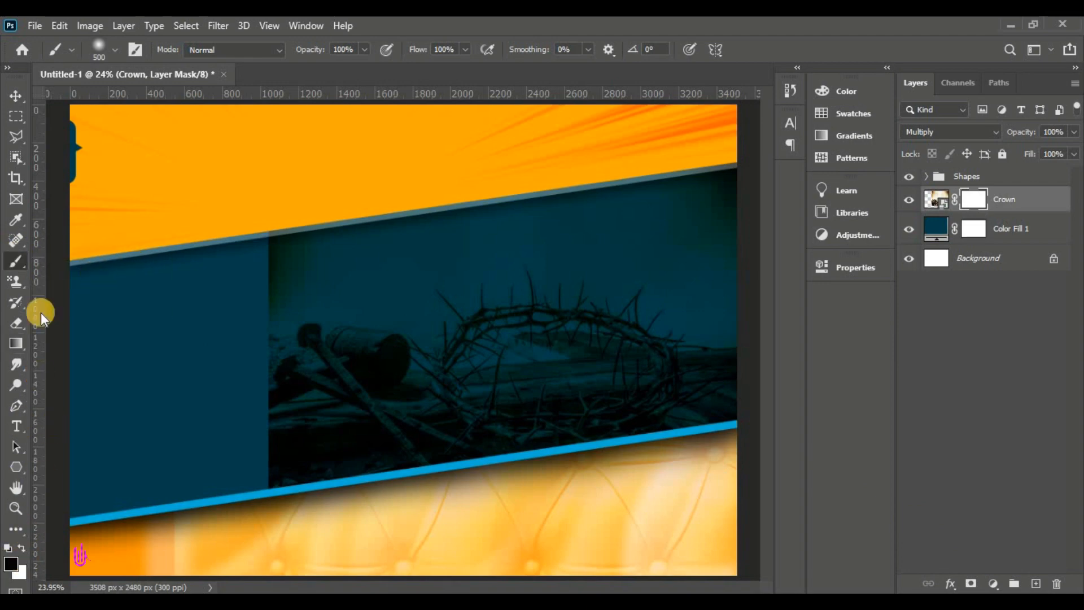
{"action": "left_click", "coordinate": [113, 49]}
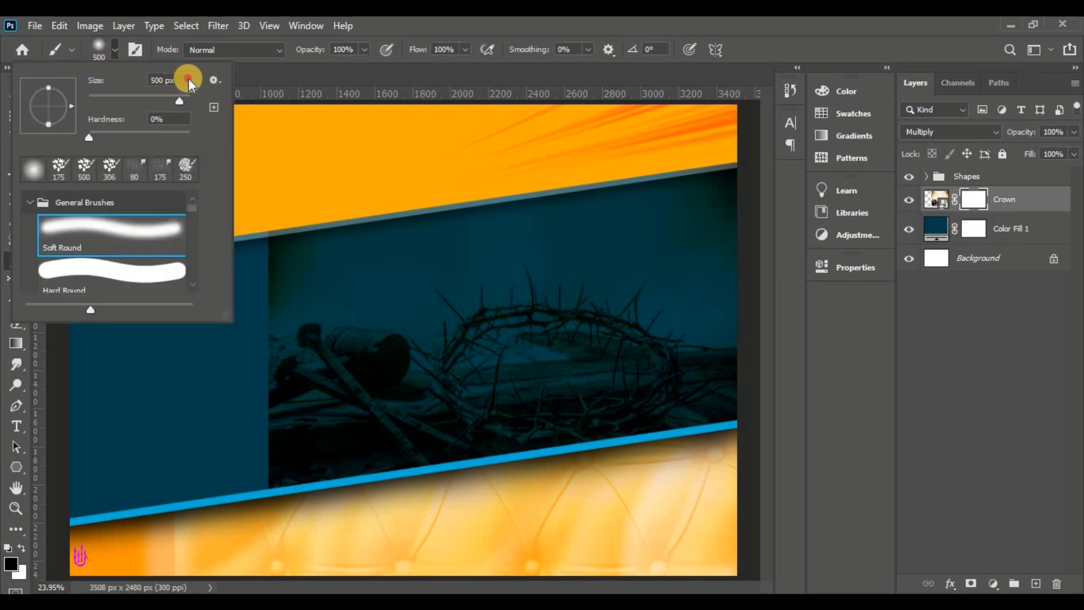
{"action": "left_click", "coordinate": [188, 78]}
{"action": "key", "text": "Tab"}
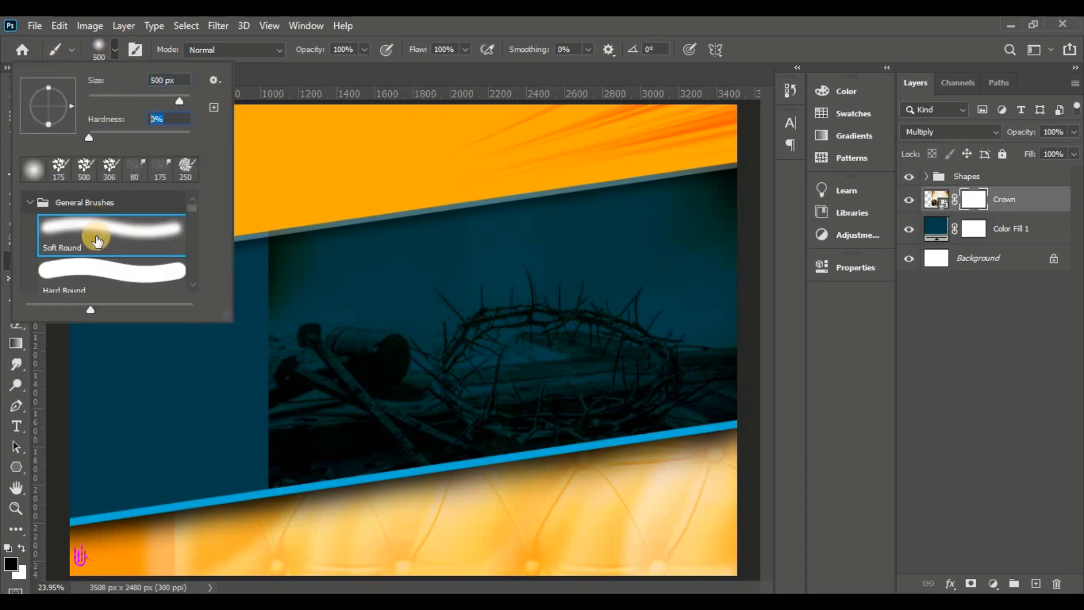
{"action": "left_click", "coordinate": [114, 49]}
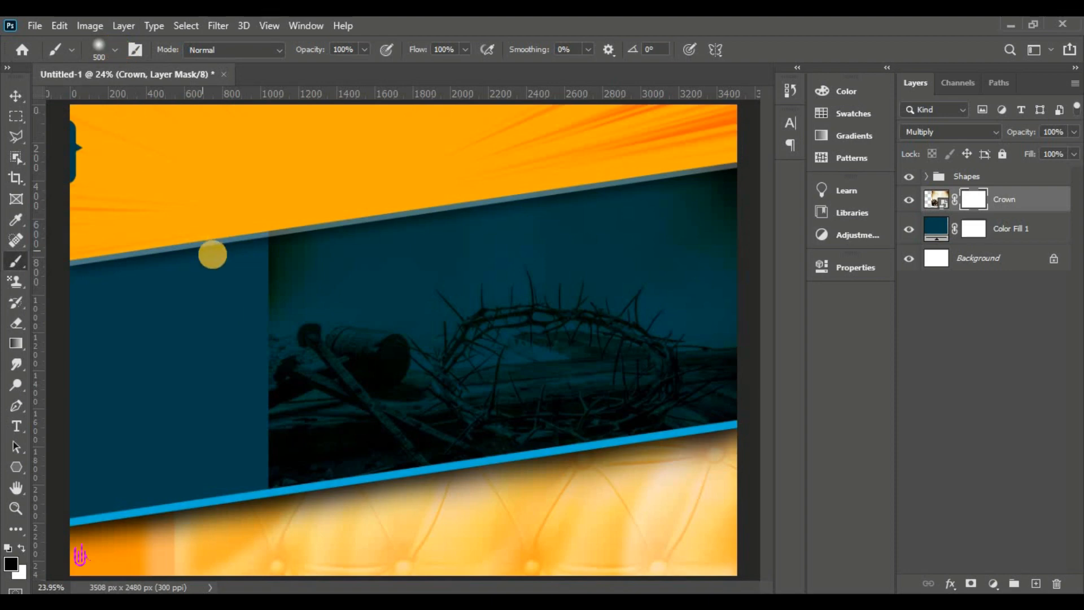
{"action": "left_click_drag", "start_coordinate": [243, 216], "coordinate": [254, 471]}
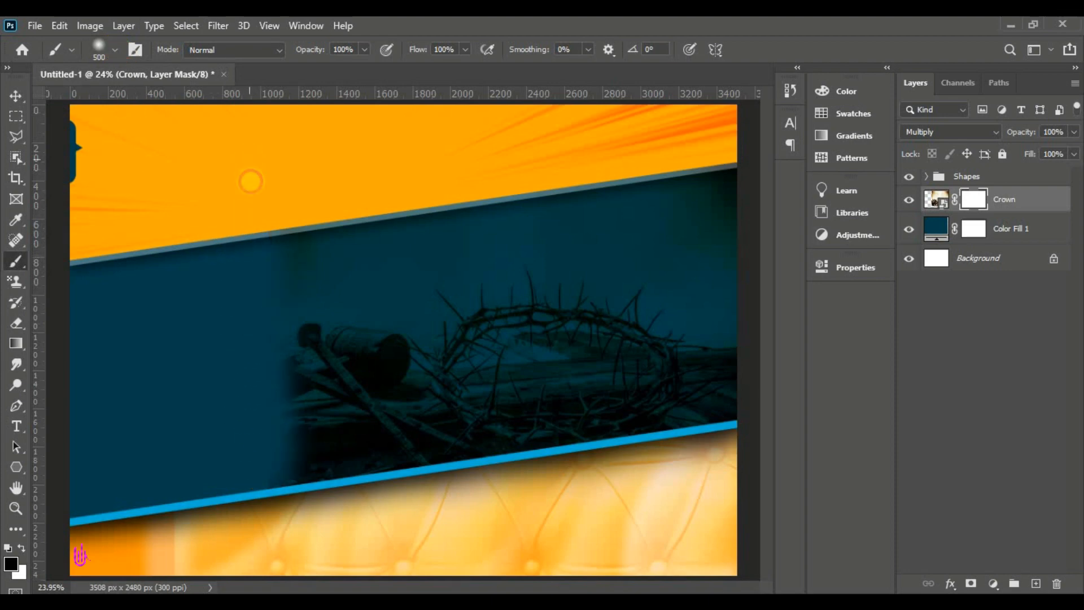
Brush black down the Crown layer mask over the image's left border to soften the transition into the teal background
{"action": "mouse_move", "coordinate": [250, 181]}
{"action": "left_mouse_down"}
{"action": "mouse_move", "coordinate": [233, 371]}
{"action": "mouse_move", "coordinate": [278, 519]}
{"action": "left_mouse_up"}
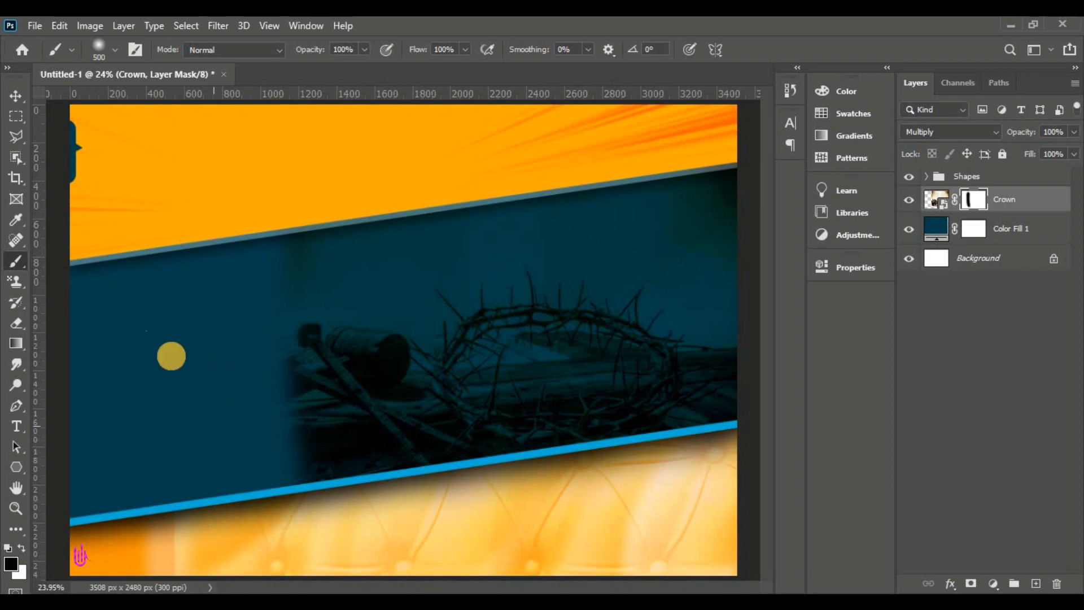
{"action": "left_click", "coordinate": [16, 95]}
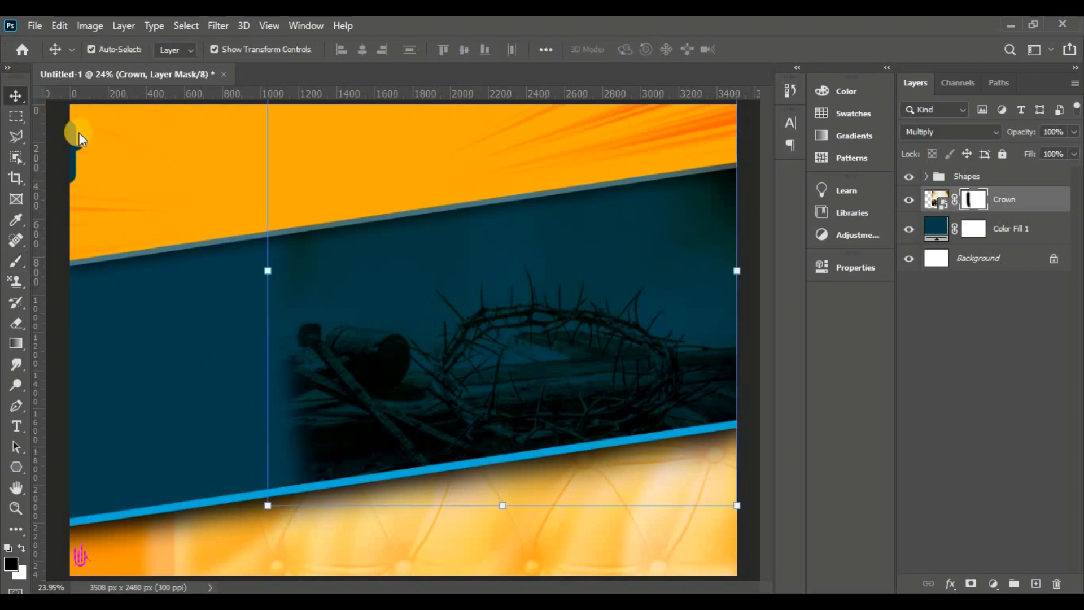
Place the Blur Background image from the PROPHETIC folder as an embedded object directly above the Crown layer
{"action": "left_click", "coordinate": [35, 25]}
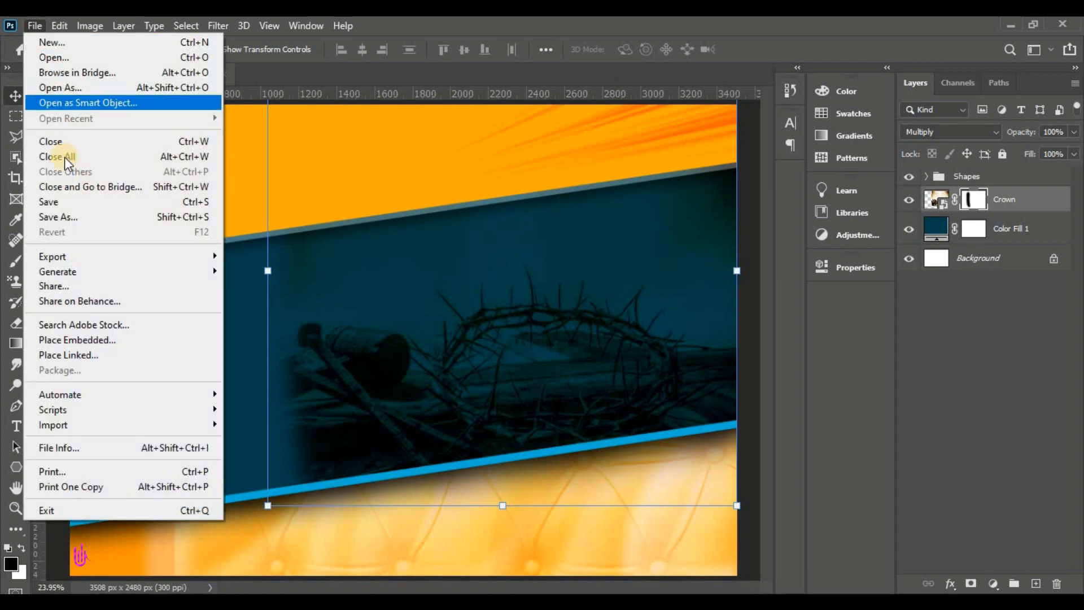
{"action": "left_click", "coordinate": [97, 339]}
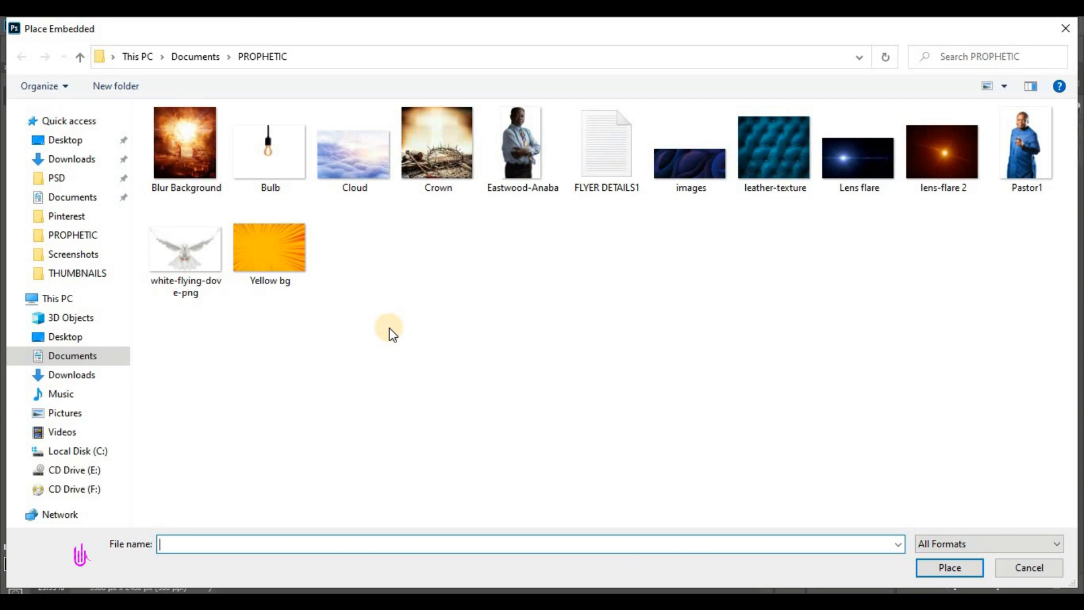
{"action": "left_click", "coordinate": [185, 153]}
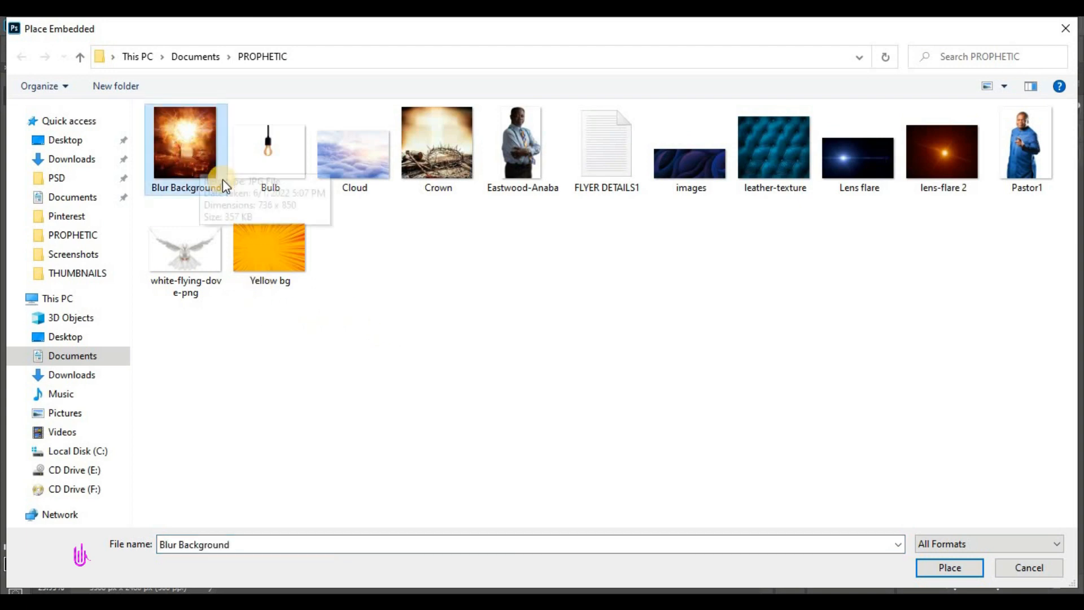
{"action": "left_click", "coordinate": [930, 567]}
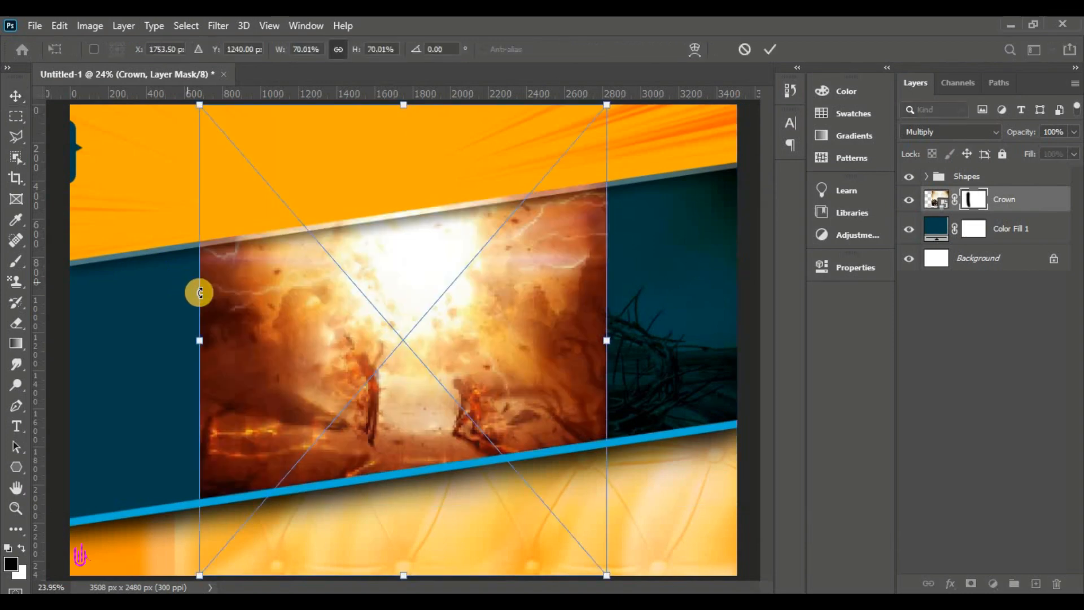
Scale Blur Background to 64.57%, position it over the flyer's left half at about X 926 px and Y 1307 px, and commit
{"action": "left_click_drag", "start_coordinate": [416, 352], "coordinate": [333, 348]}
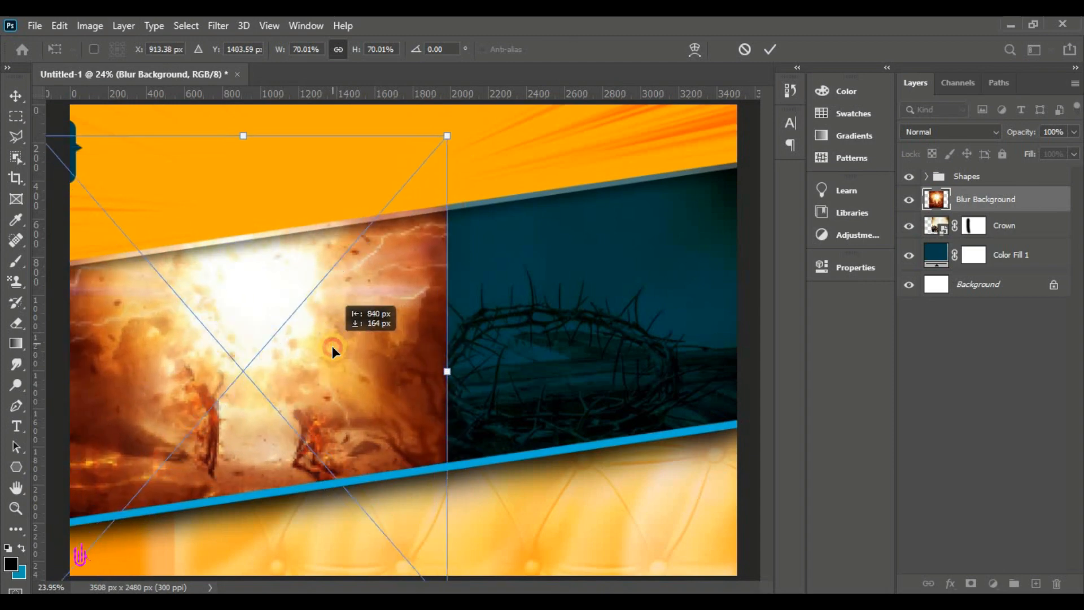
{"action": "left_click_drag", "start_coordinate": [447, 382], "coordinate": [417, 383]}
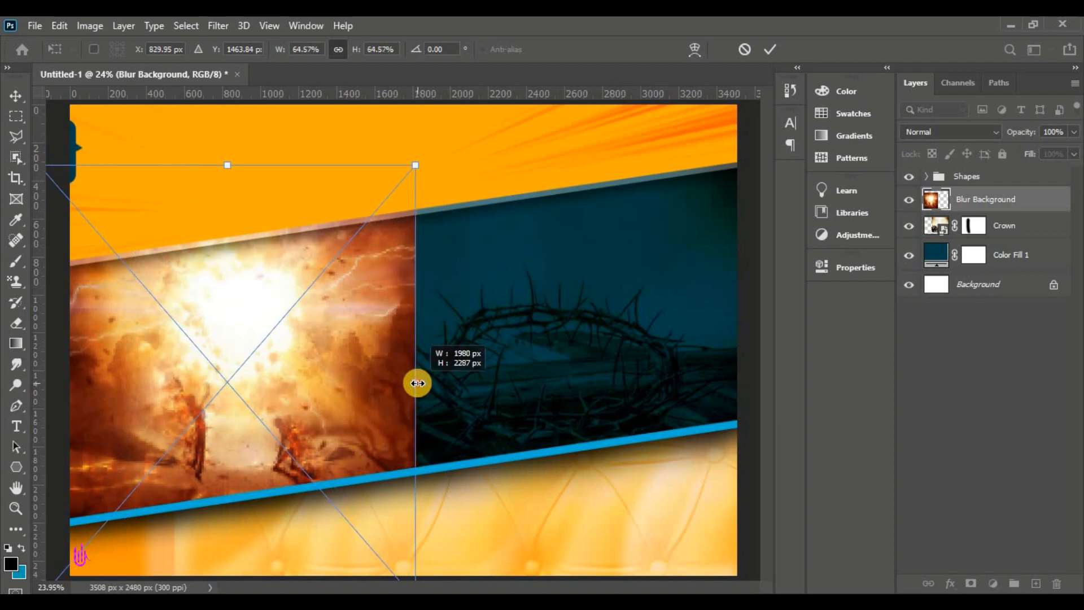
{"action": "left_click_drag", "start_coordinate": [290, 357], "coordinate": [294, 362]}
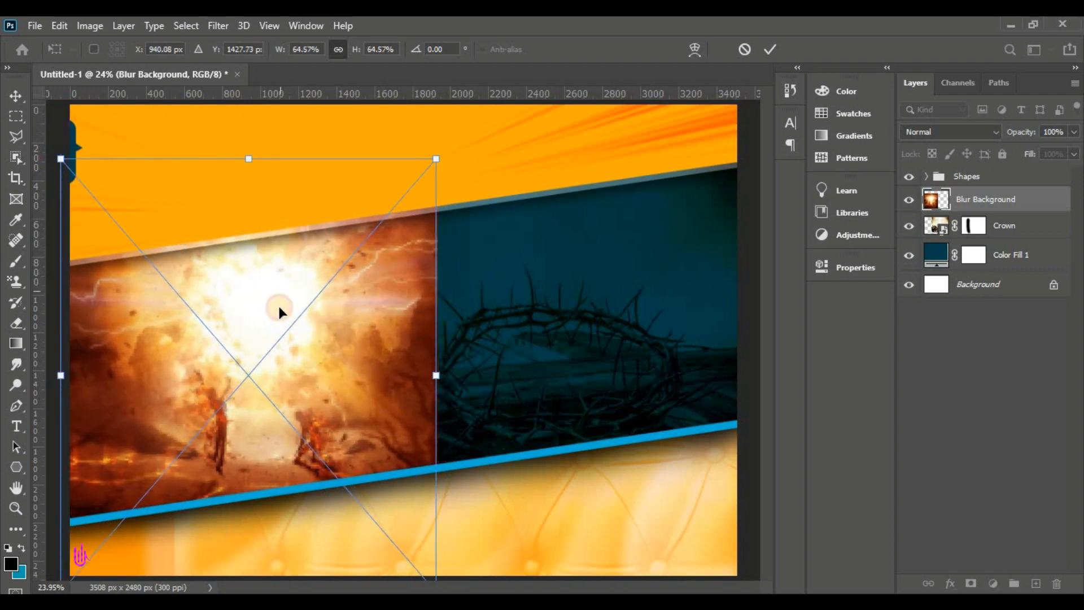
{"action": "left_click_drag", "start_coordinate": [275, 288], "coordinate": [280, 299]}
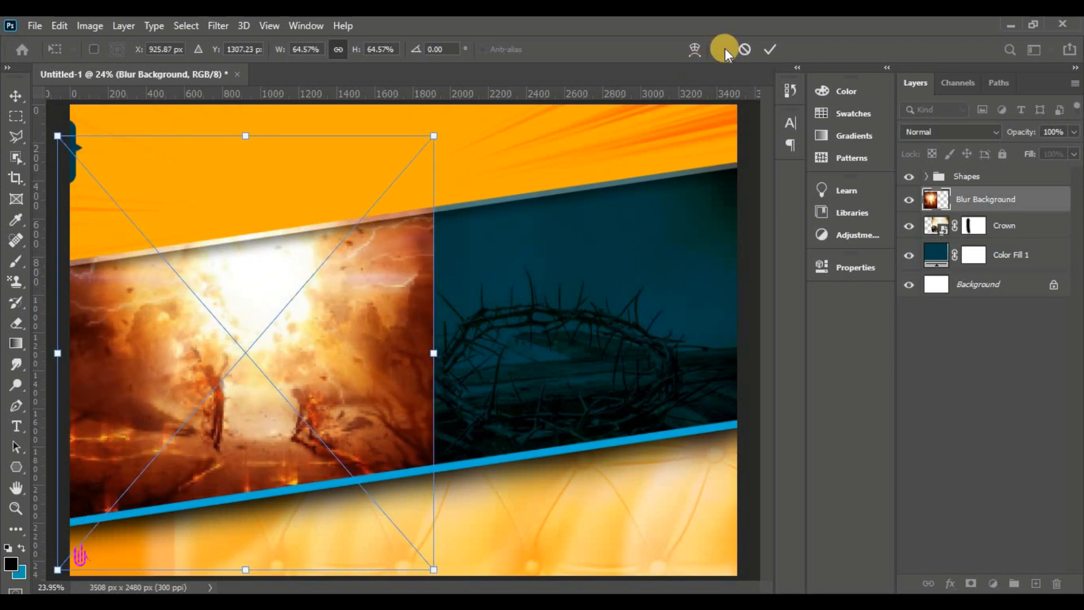
{"action": "left_click", "coordinate": [768, 49]}
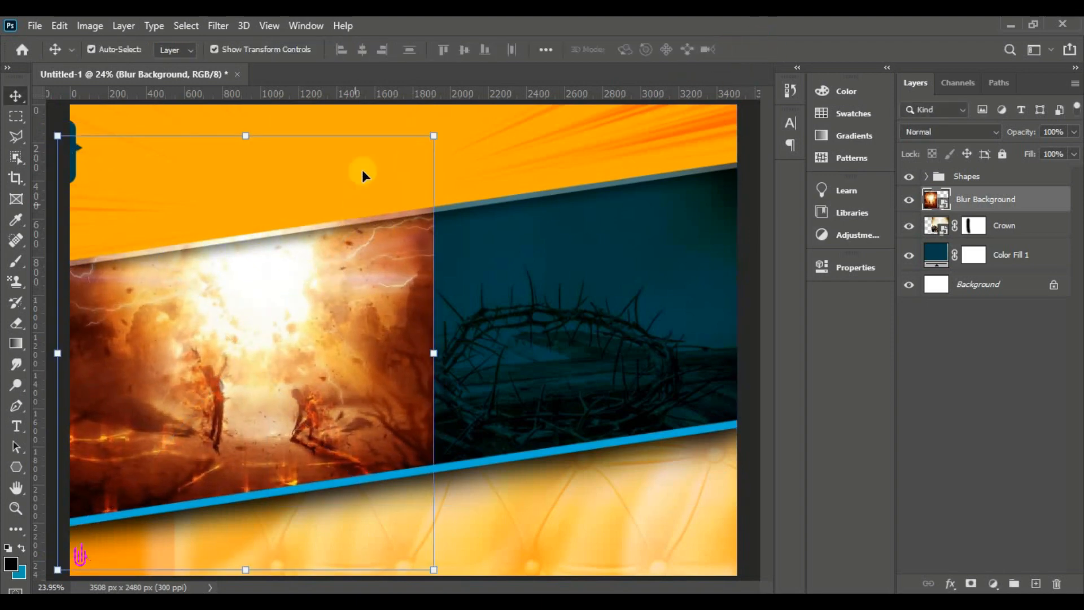
Add a layer mask to Blur Background and activate the Brush Tool for painting on it
{"action": "left_click", "coordinate": [969, 583]}
{"action": "left_click", "coordinate": [16, 261]}
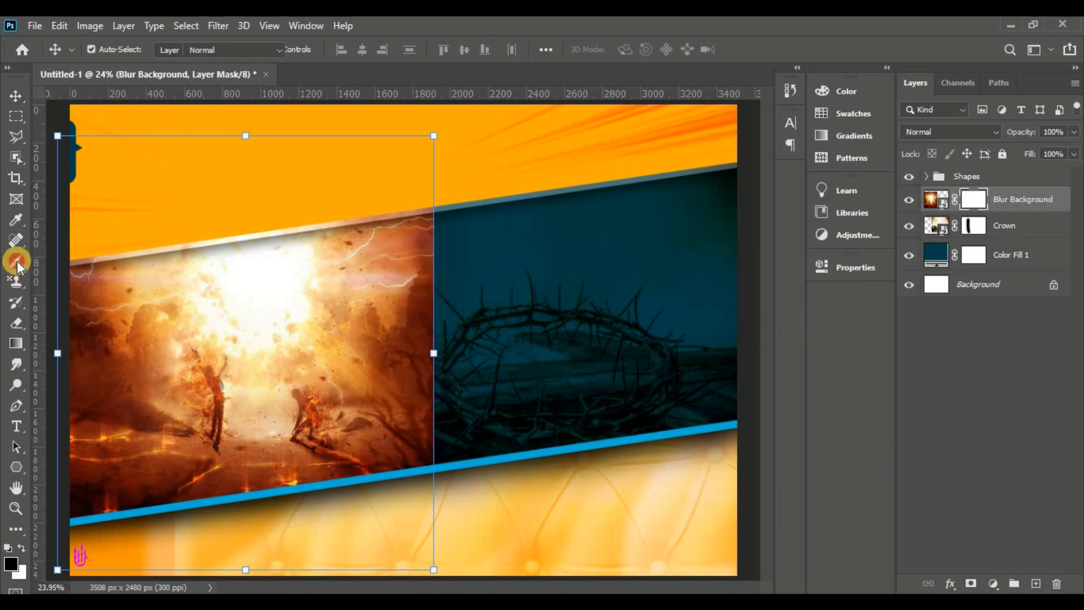
{"action": "right_click", "coordinate": [16, 261]}
{"action": "left_click", "coordinate": [100, 290]}
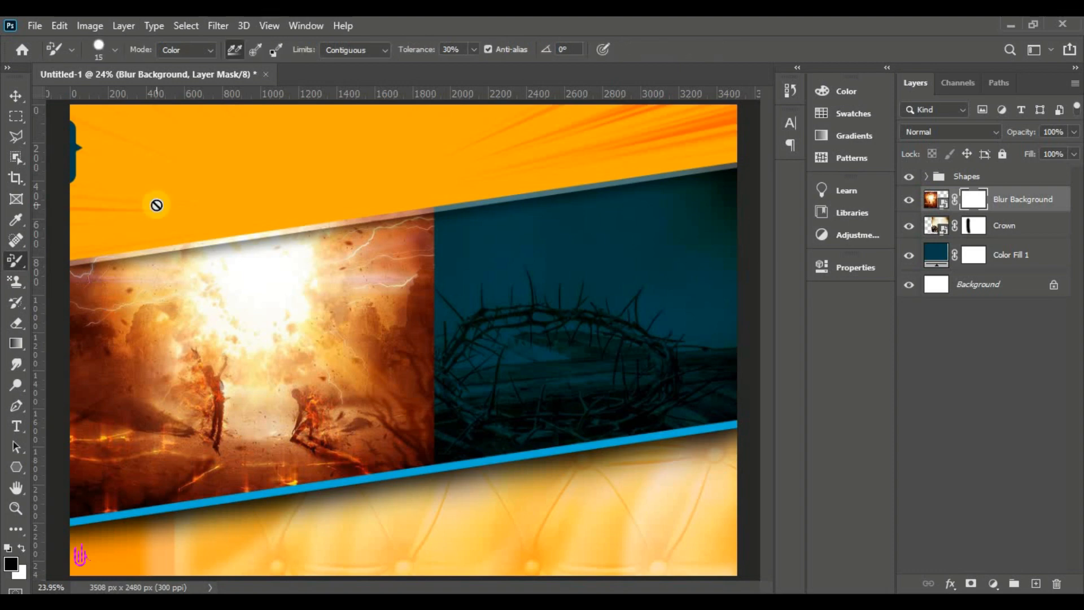
{"action": "right_click", "coordinate": [12, 265]}
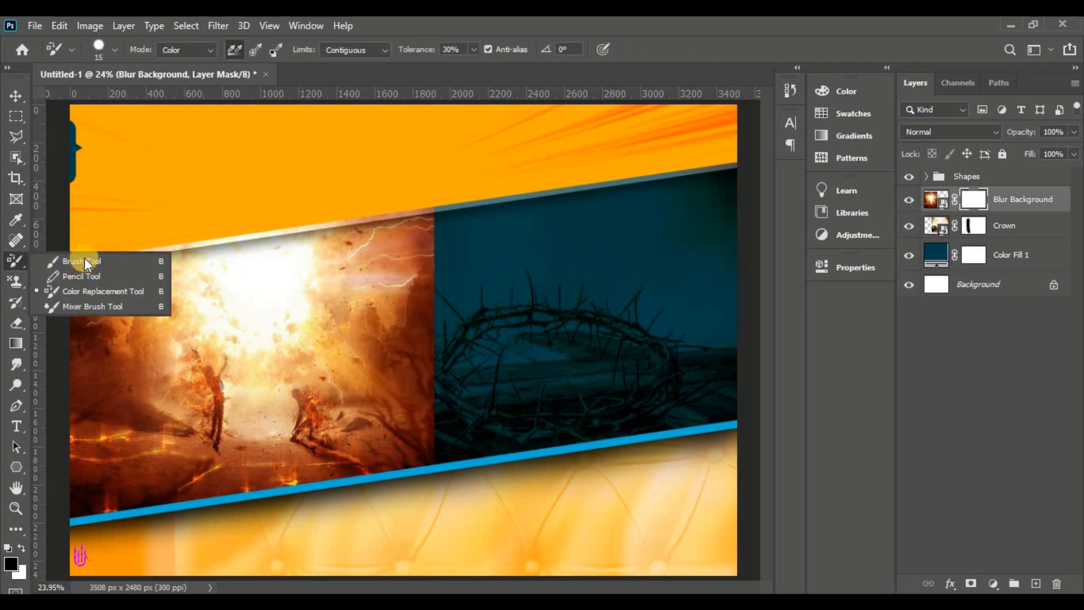
{"action": "left_click", "coordinate": [88, 263]}
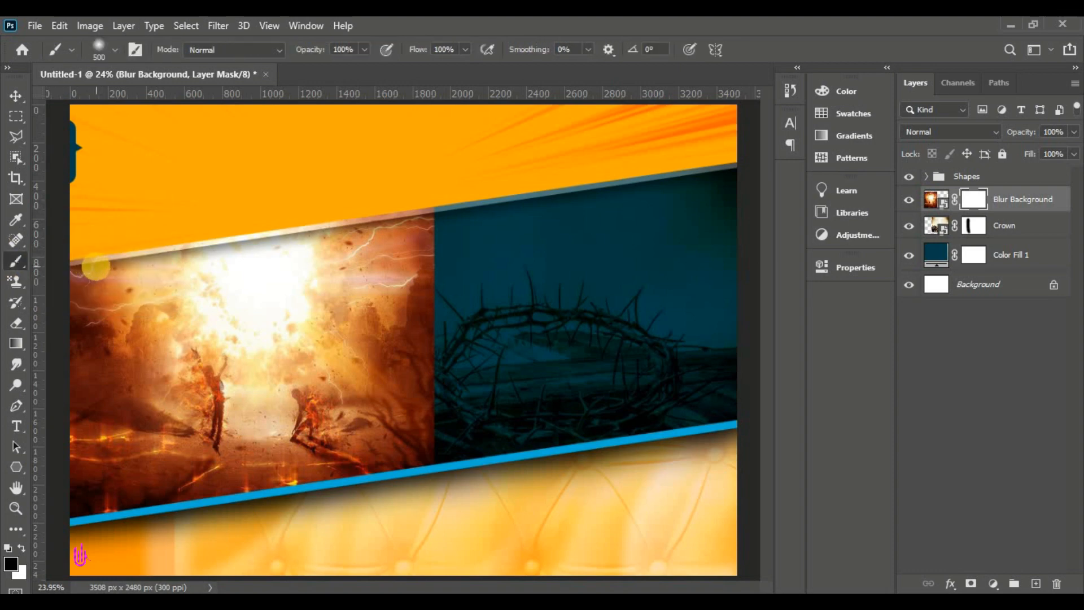
Set the brush to Soft Round at 1000 px with 0% hardness
{"action": "key", "text": "]"}
{"action": "key", "text": "]"}
{"action": "key", "text": "]"}
{"action": "key", "text": "]"}
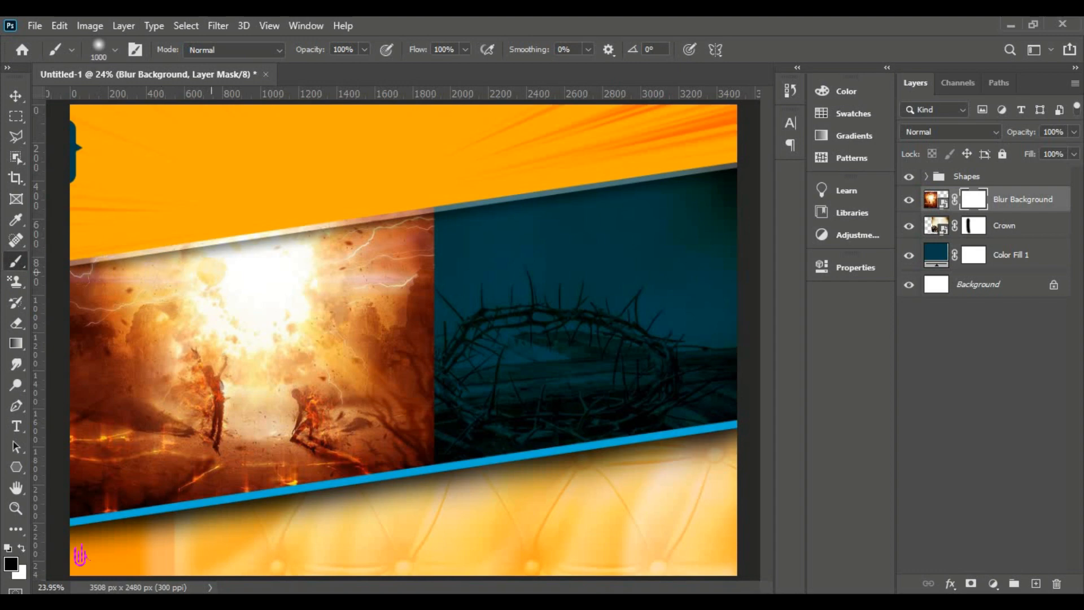
{"action": "left_click", "coordinate": [113, 50]}
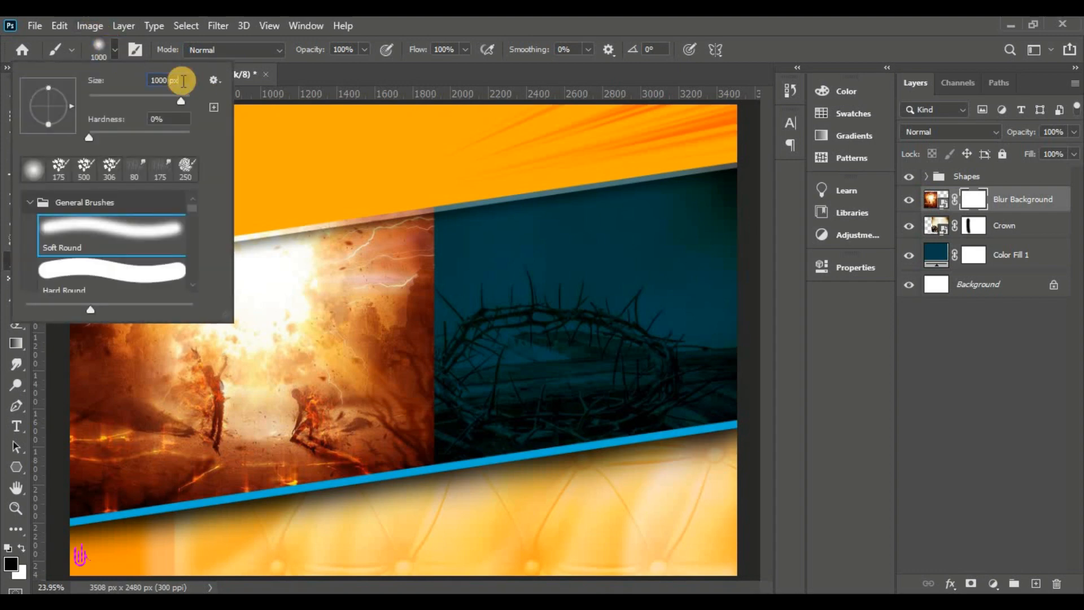
{"action": "left_click", "coordinate": [158, 80]}
{"action": "left_click", "coordinate": [164, 121]}
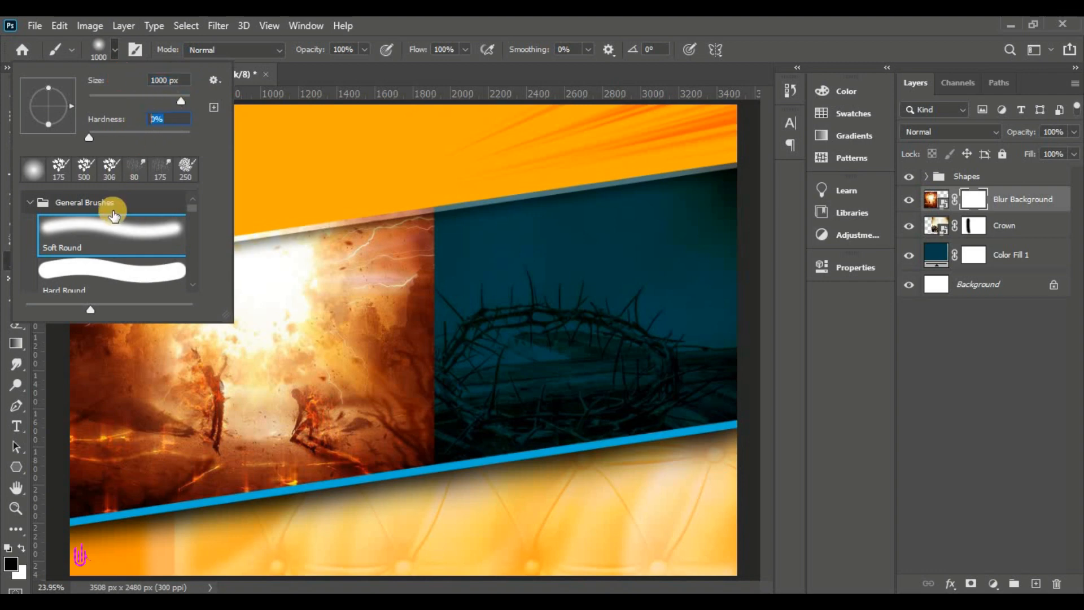
{"action": "left_click", "coordinate": [87, 227]}
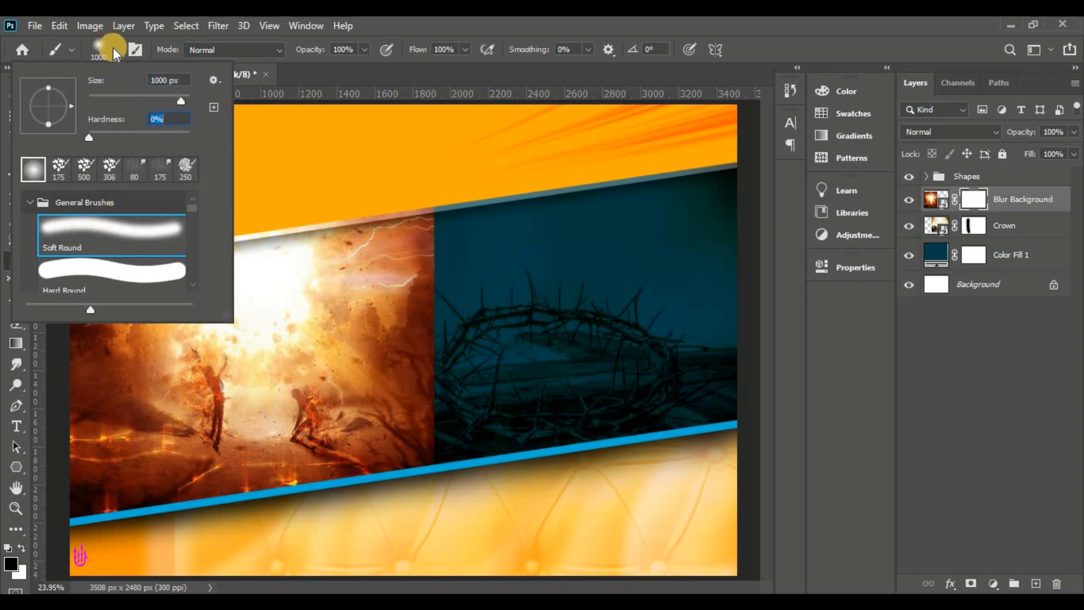
{"action": "left_click", "coordinate": [113, 47]}
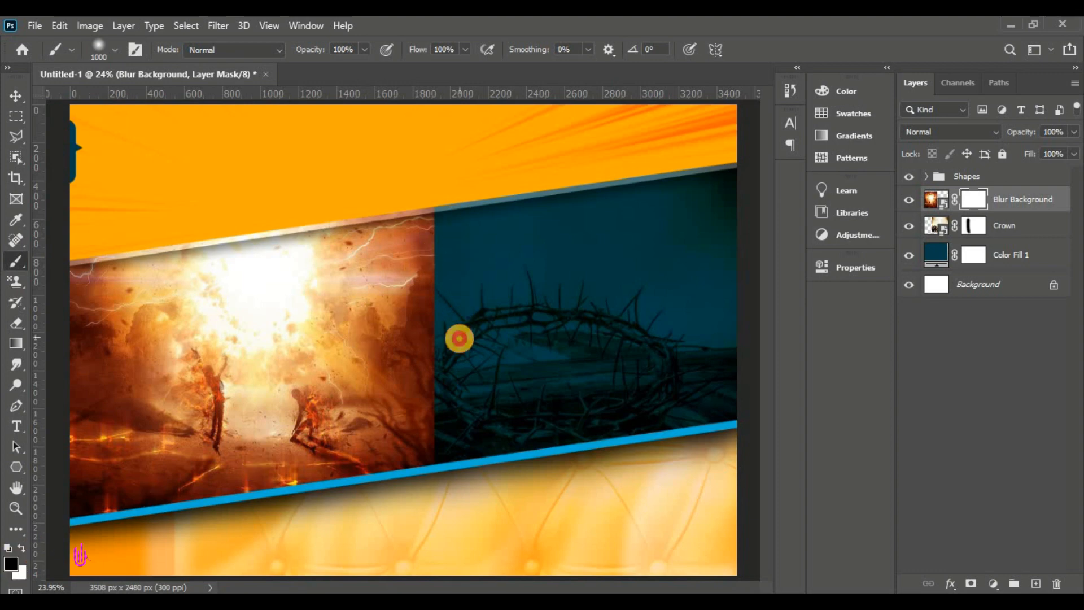
Paint black on the Blur Background mask to fade the image's right edge and lower-left corner, and return to the Move Tool
{"action": "mouse_move", "coordinate": [459, 337]}
{"action": "left_mouse_down"}
{"action": "mouse_move", "coordinate": [457, 465]}
{"action": "mouse_move", "coordinate": [437, 539]}
{"action": "left_mouse_up"}
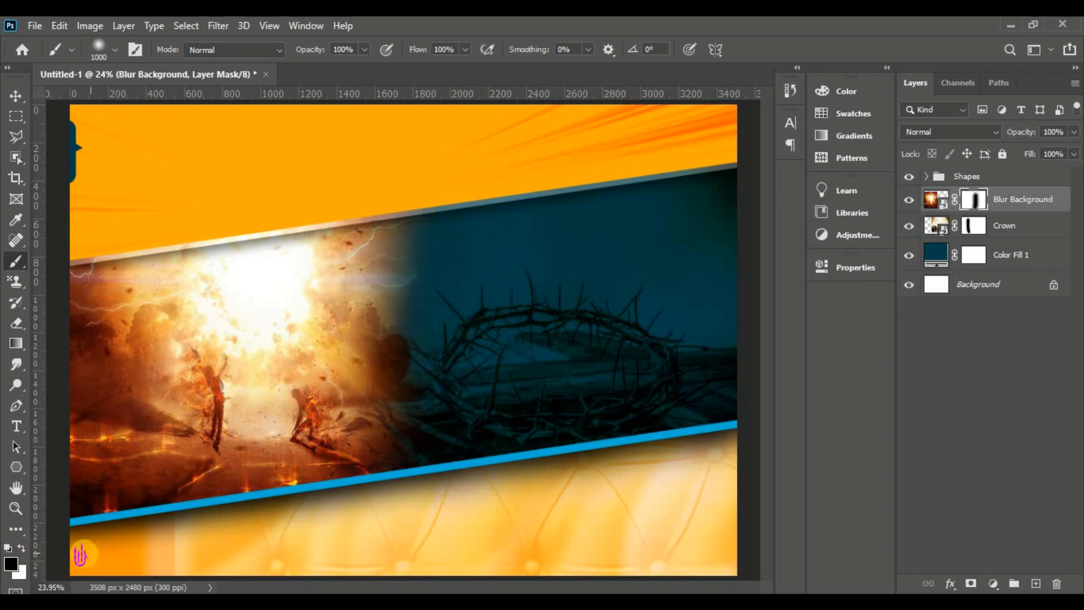
{"action": "left_click_drag", "start_coordinate": [84, 484], "coordinate": [120, 510]}
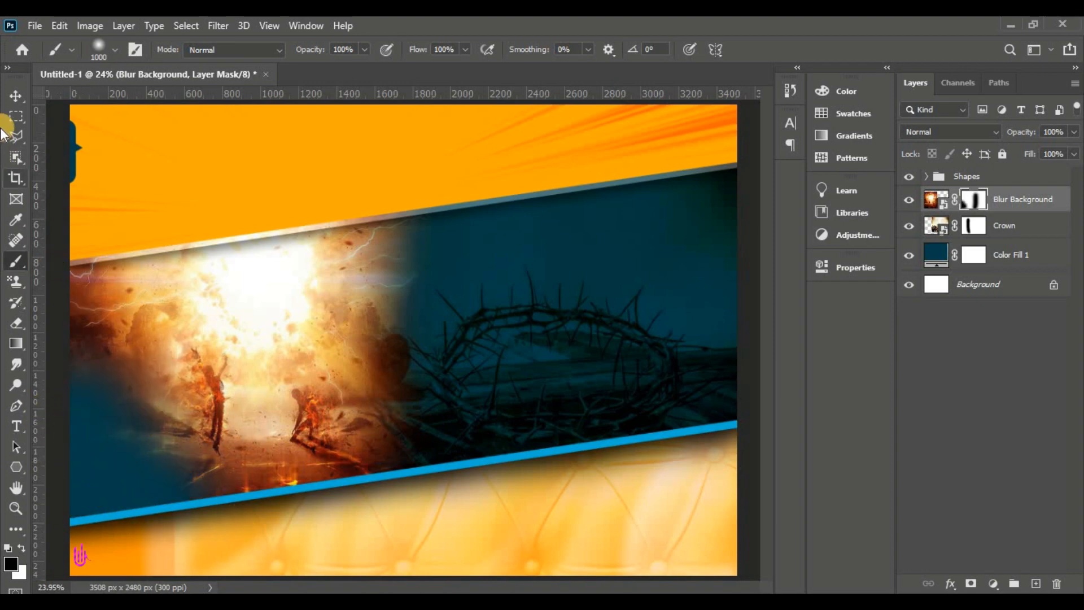
{"action": "left_click", "coordinate": [16, 96]}
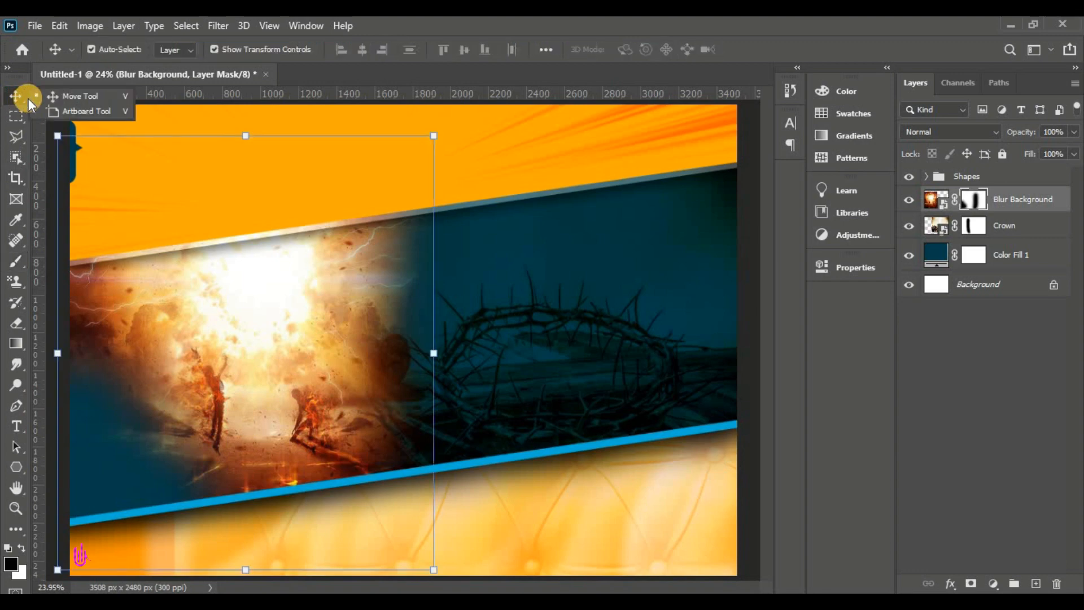
{"action": "left_click", "coordinate": [67, 96]}
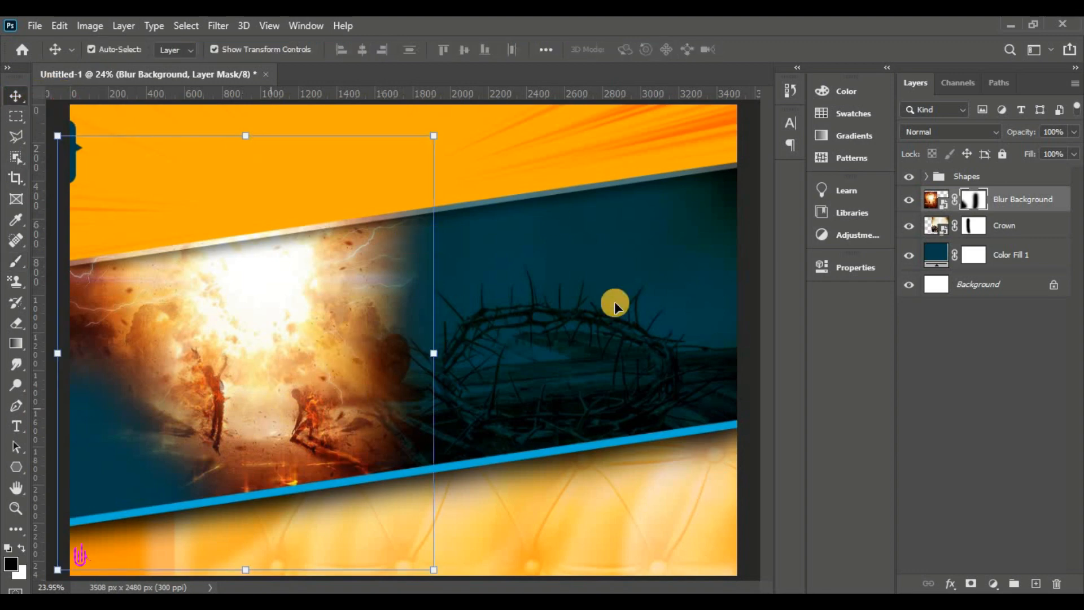
Set the blend mode of the Blur Background image layer to Luminosity
{"action": "left_click", "coordinate": [937, 200]}
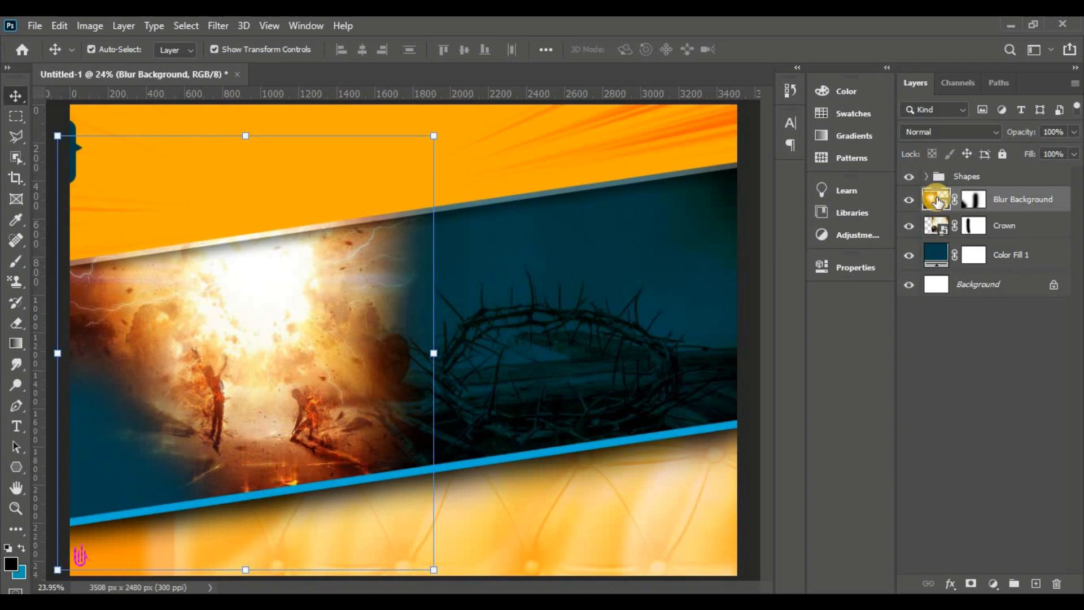
{"action": "left_click", "coordinate": [950, 132]}
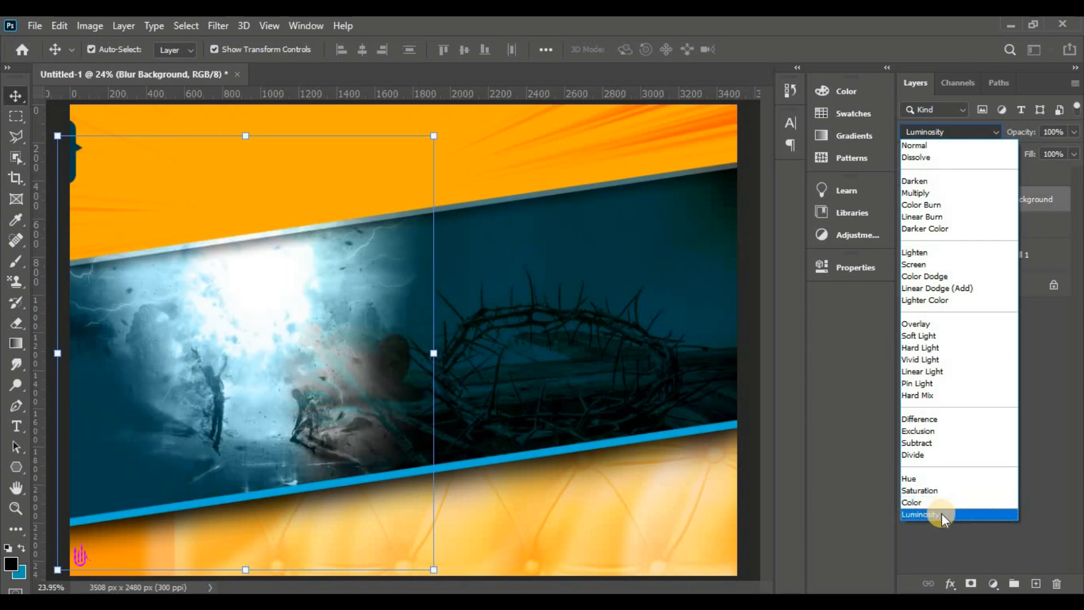
{"action": "left_click", "coordinate": [940, 513]}
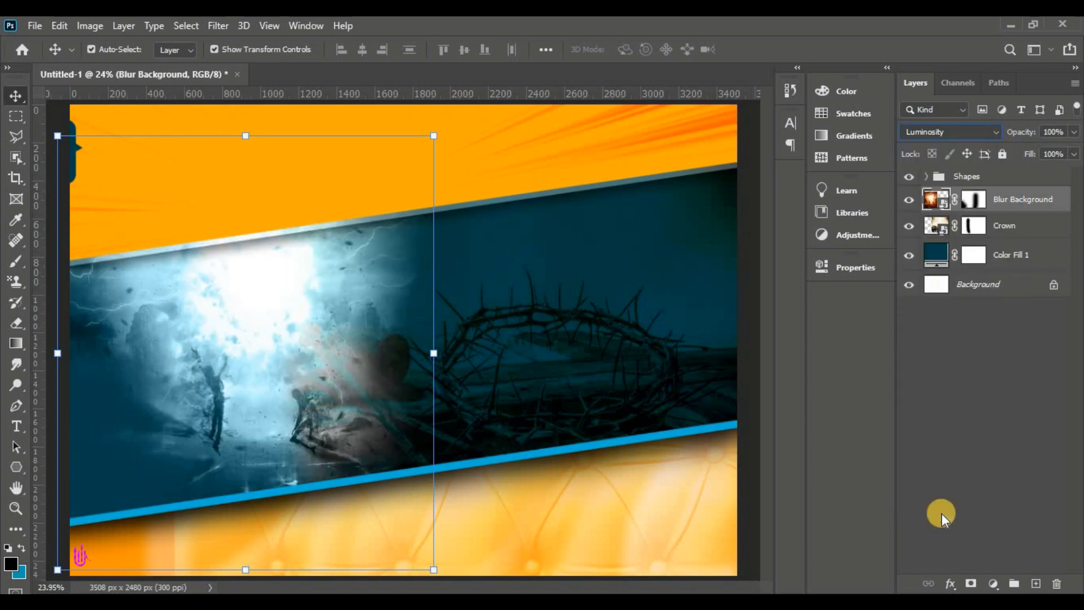
Deselect all layers and add a vertical guide at the flyer's horizontal centre
{"action": "left_click", "coordinate": [684, 331]}
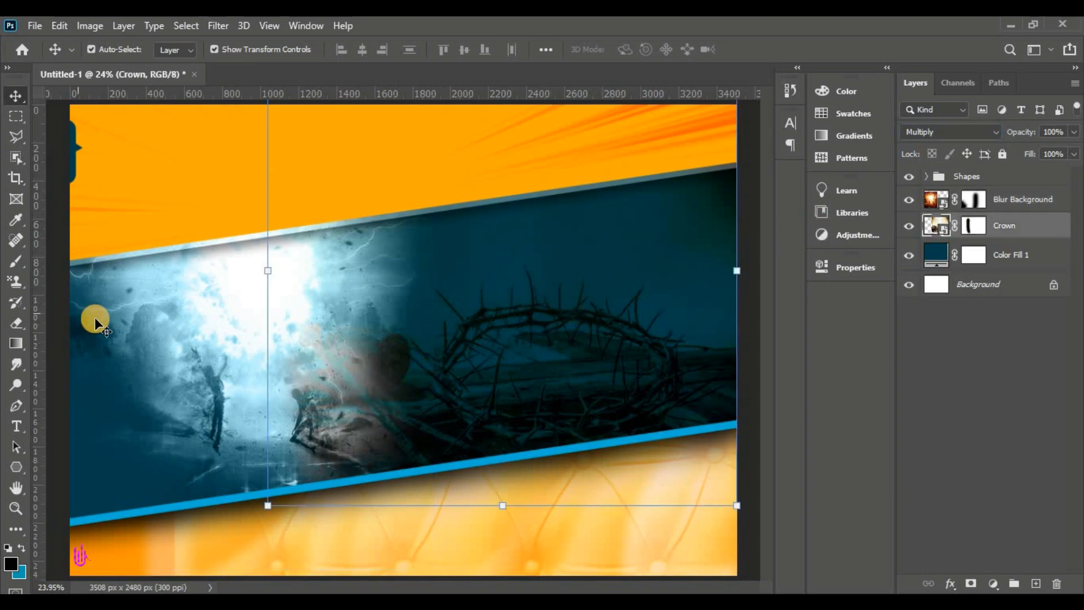
{"action": "left_click", "coordinate": [54, 316]}
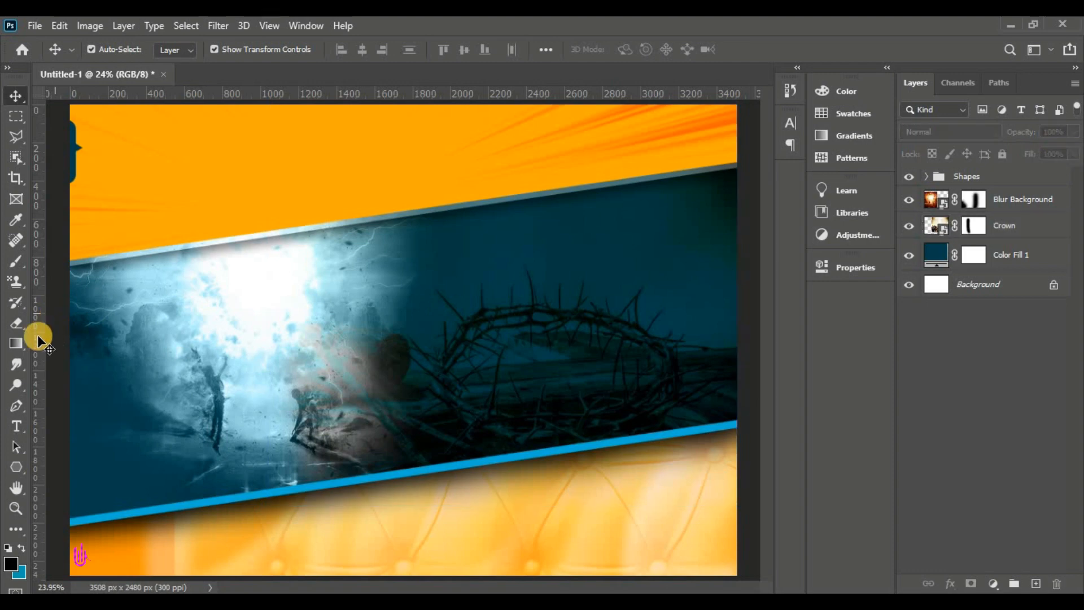
{"action": "left_click_drag", "start_coordinate": [38, 337], "coordinate": [400, 336]}
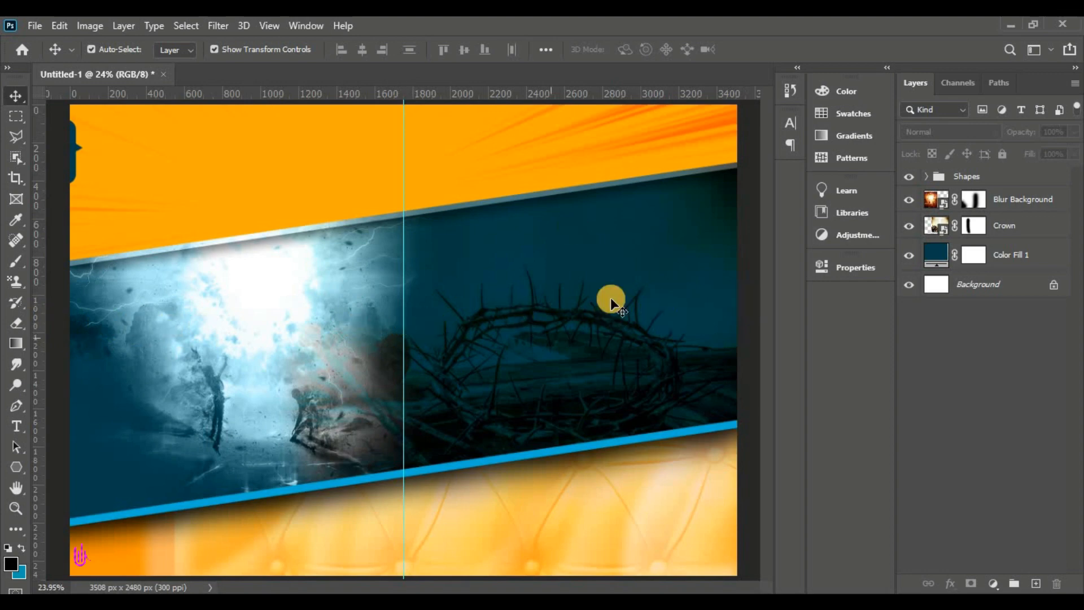
Place the Cloud image from the PROPHETIC folder as an embedded object directly above Blur Background
{"action": "left_click", "coordinate": [1025, 199]}
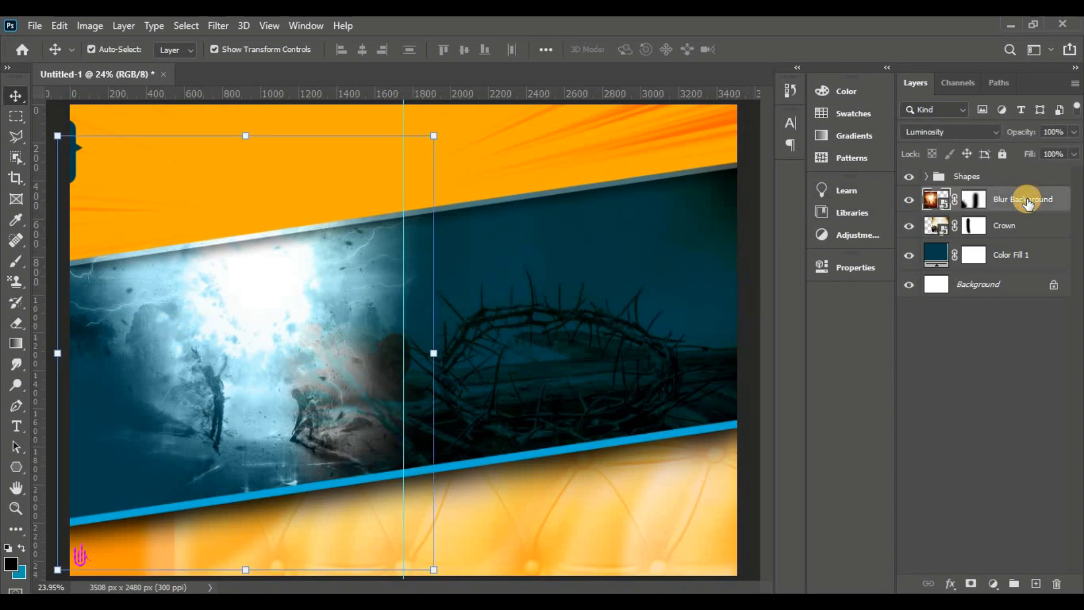
{"action": "left_click", "coordinate": [35, 26]}
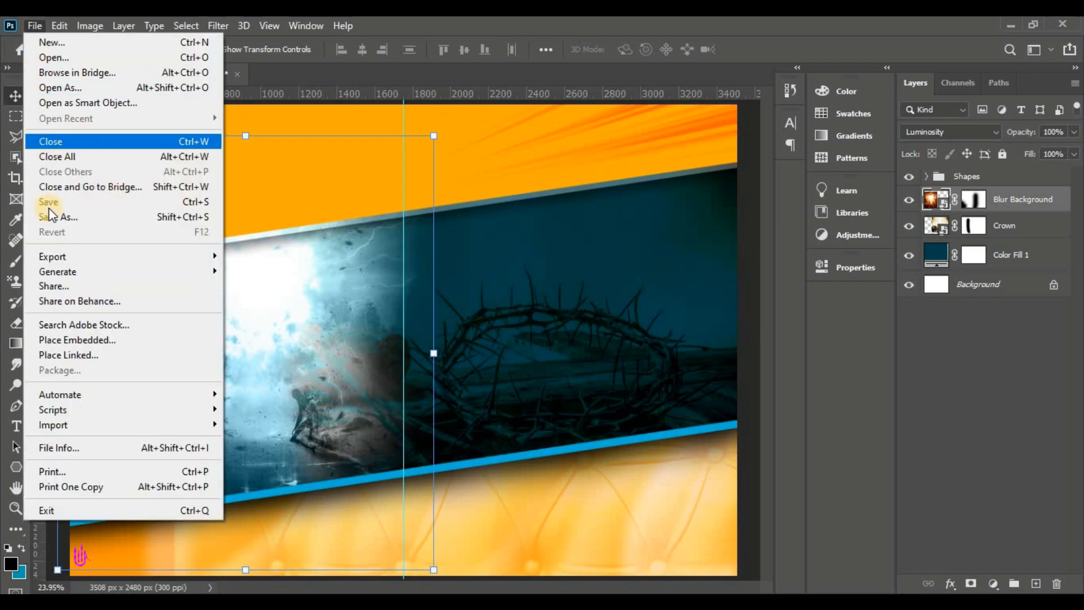
{"action": "left_click", "coordinate": [60, 340]}
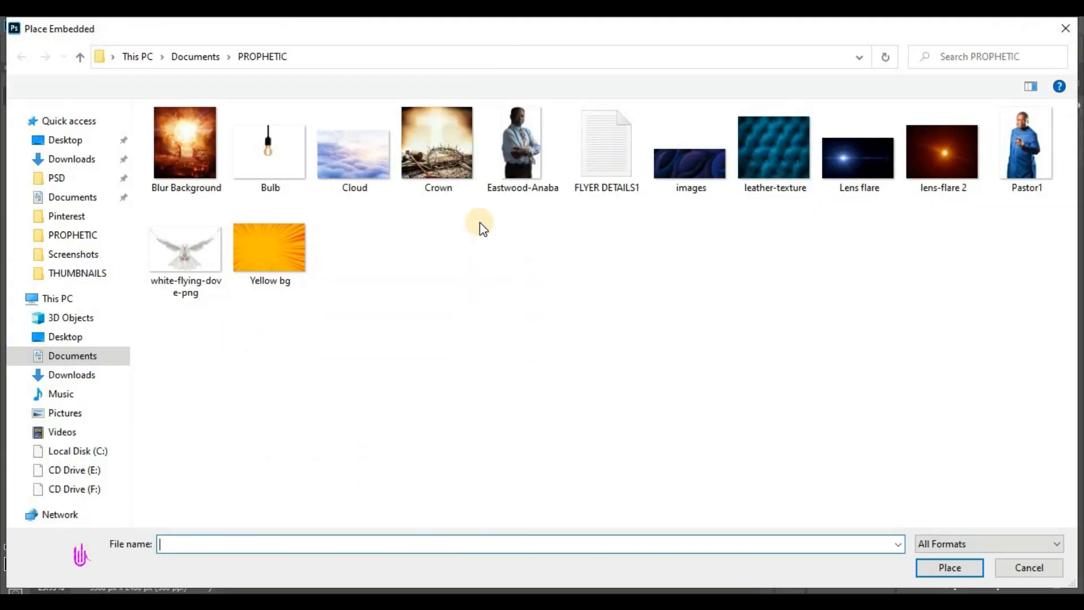
{"action": "left_click", "coordinate": [333, 171]}
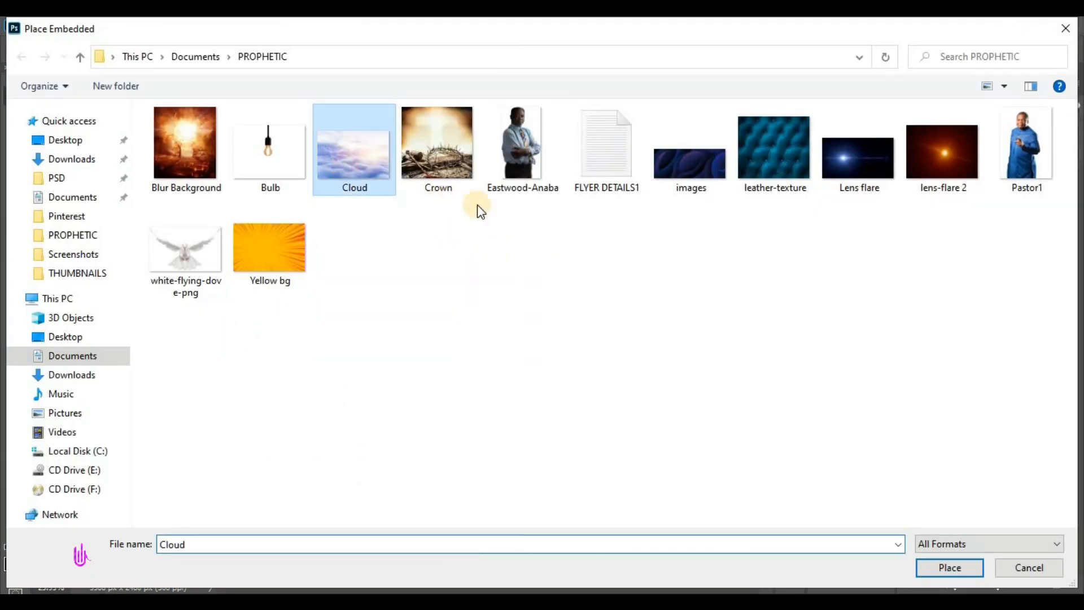
{"action": "left_click", "coordinate": [935, 567]}
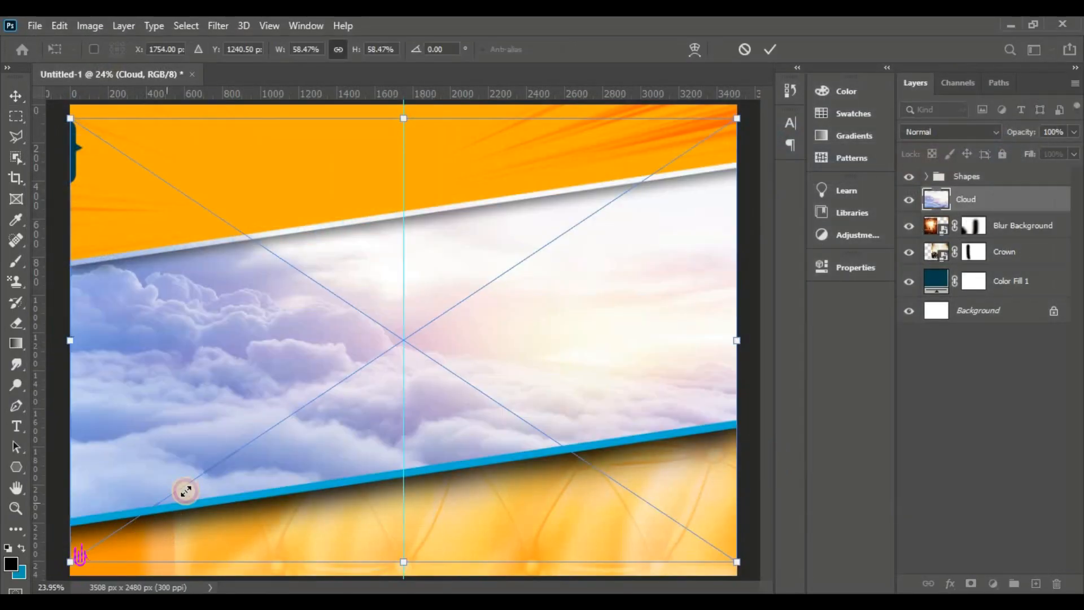
Flip the placed Cloud image horizontally, scale it to about 16%, and position it at the teal band's upper-right end
{"action": "left_click_drag", "start_coordinate": [185, 490], "coordinate": [486, 284]}
{"action": "right_click", "coordinate": [587, 219]}
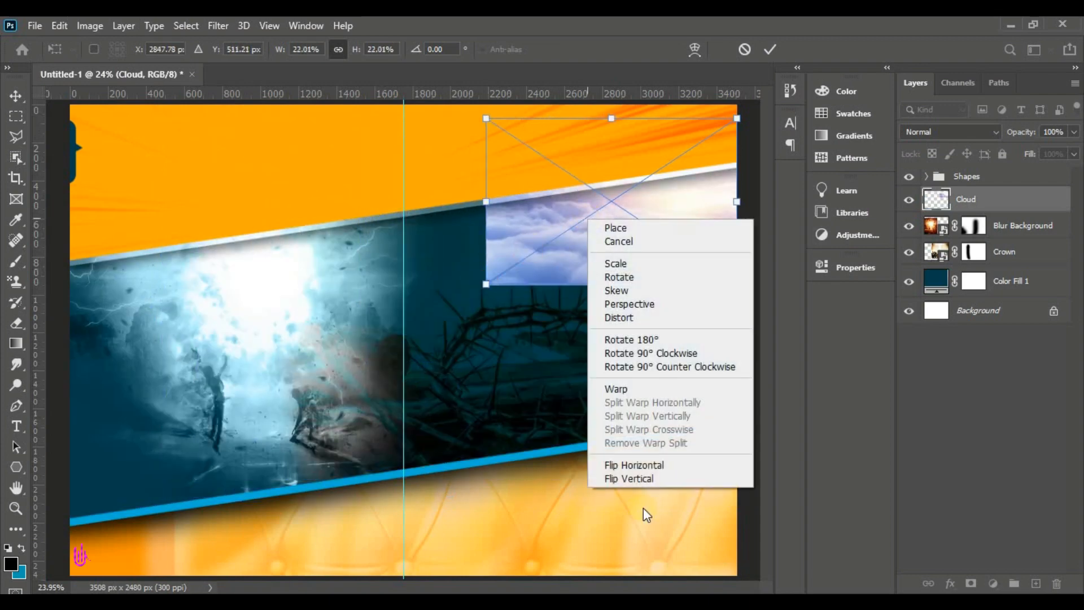
{"action": "left_click", "coordinate": [670, 464]}
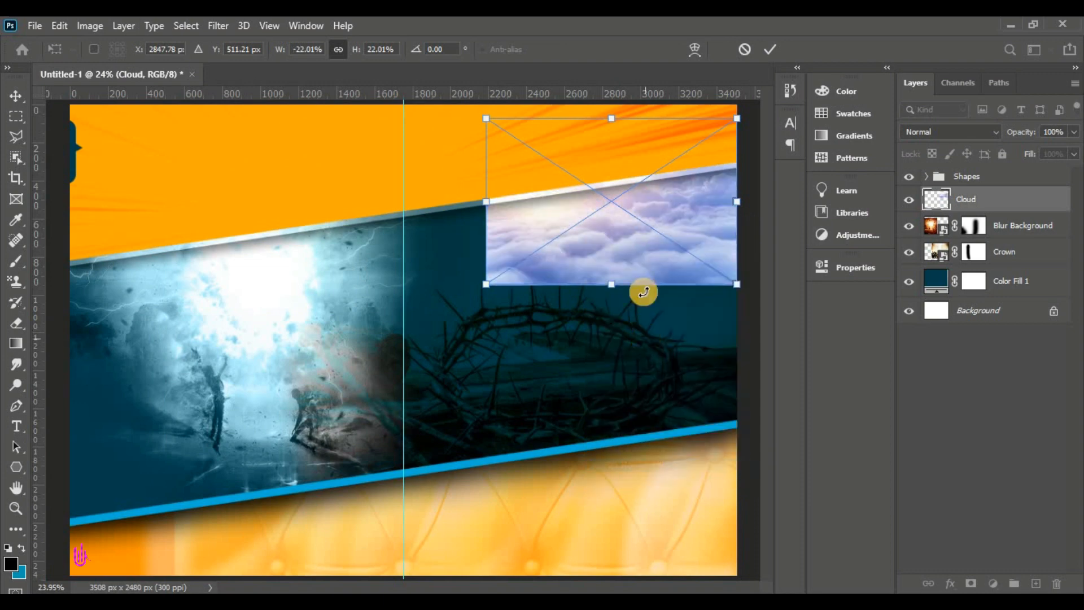
{"action": "left_click_drag", "start_coordinate": [626, 224], "coordinate": [626, 229]}
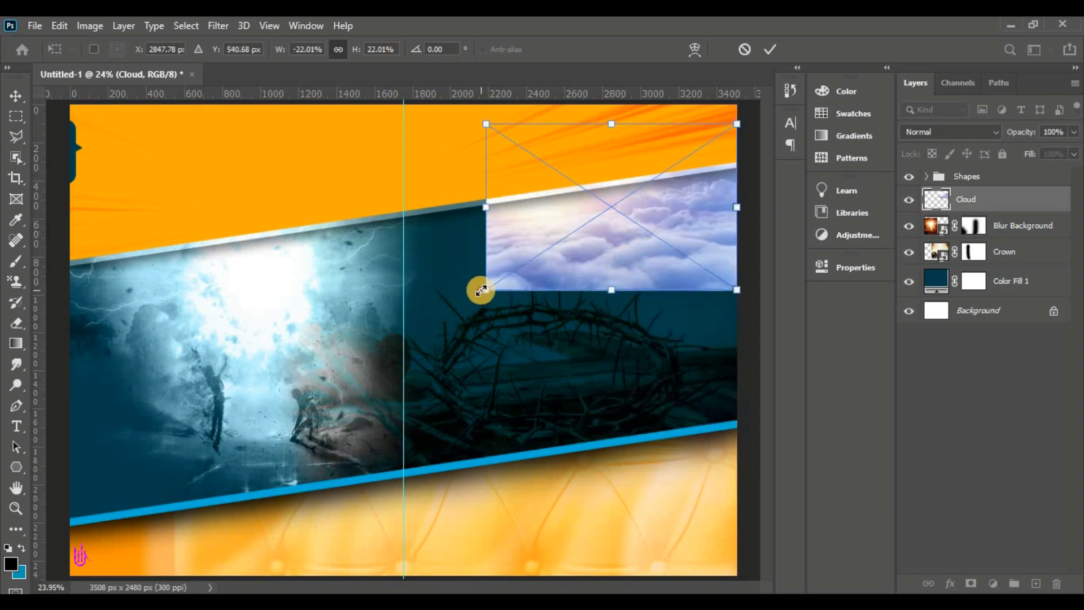
{"action": "left_click_drag", "start_coordinate": [480, 288], "coordinate": [555, 244]}
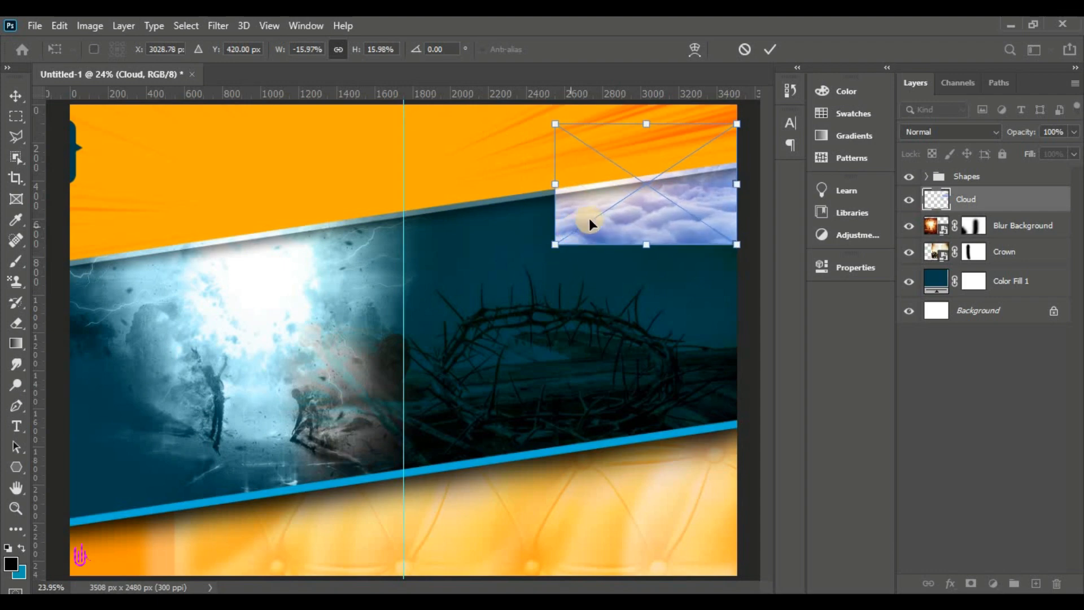
{"action": "left_click_drag", "start_coordinate": [695, 217], "coordinate": [658, 212]}
{"action": "left_click", "coordinate": [765, 56]}
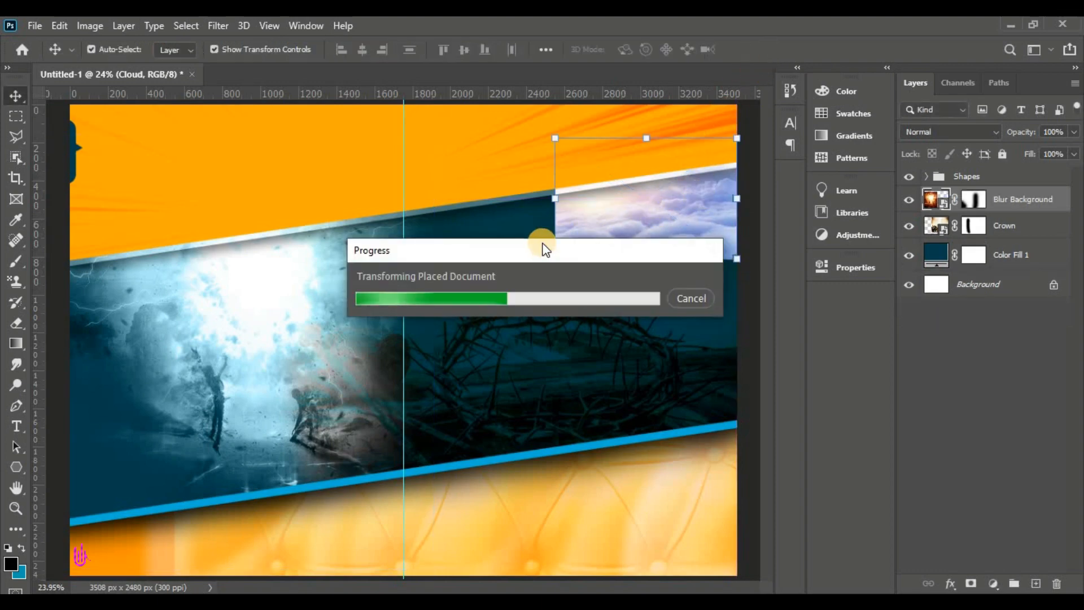
Add a layer mask to Cloud and paint black with a 500 px Soft Round brush to fade its left and lower edges
{"action": "left_click", "coordinate": [970, 584]}
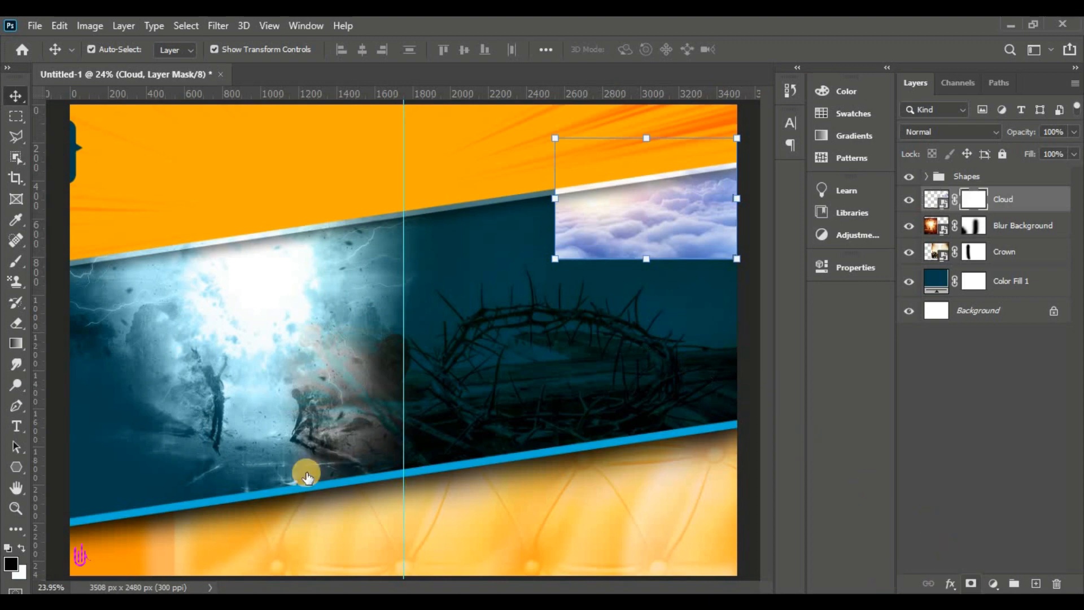
{"action": "left_click", "coordinate": [16, 260]}
{"action": "right_click", "coordinate": [11, 266]}
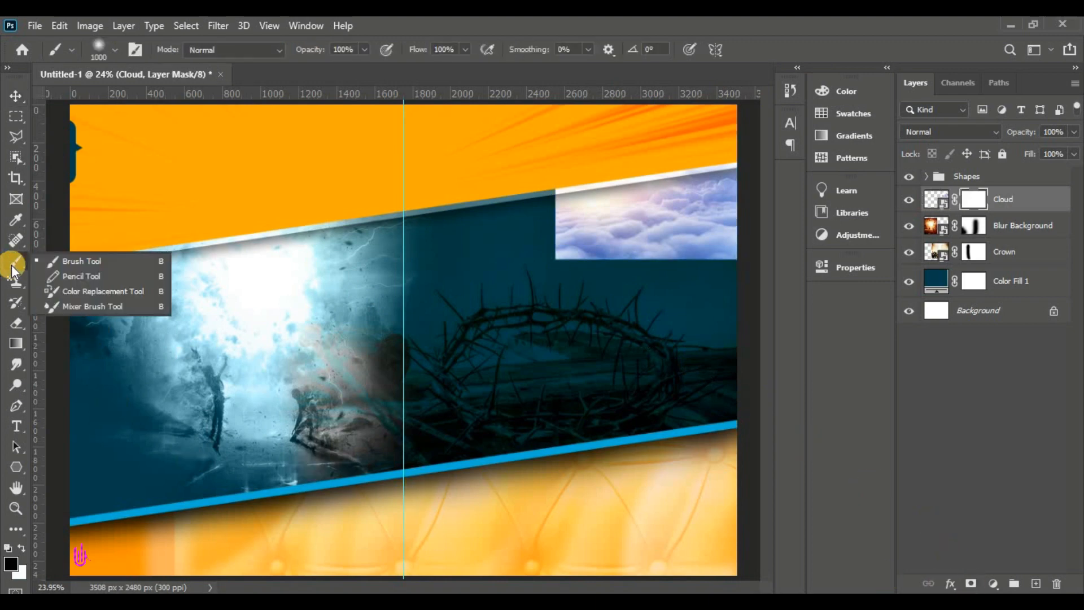
{"action": "left_click", "coordinate": [62, 258]}
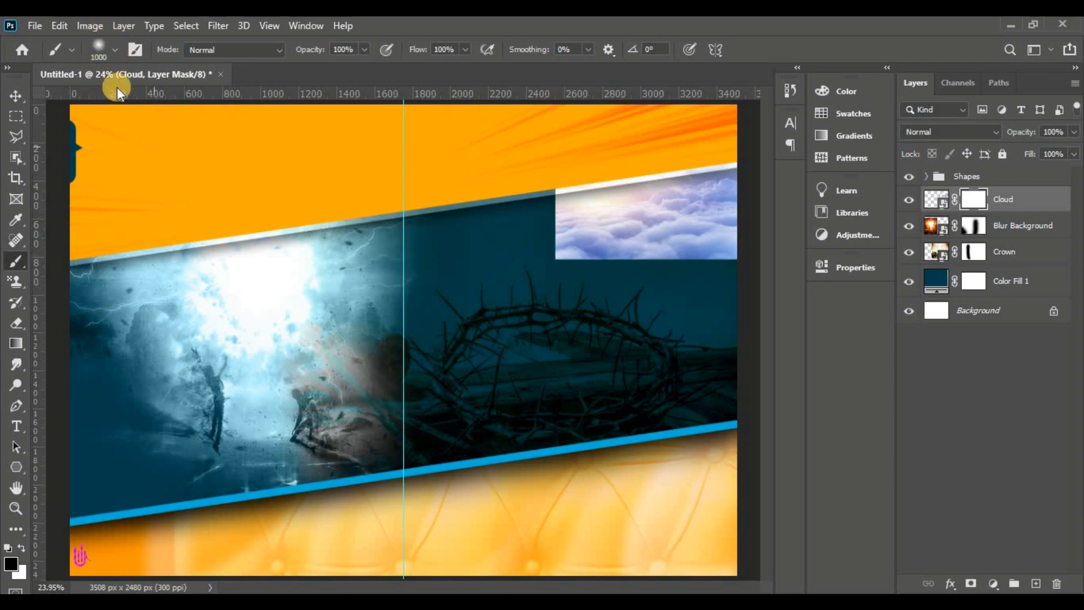
{"action": "left_click", "coordinate": [116, 49]}
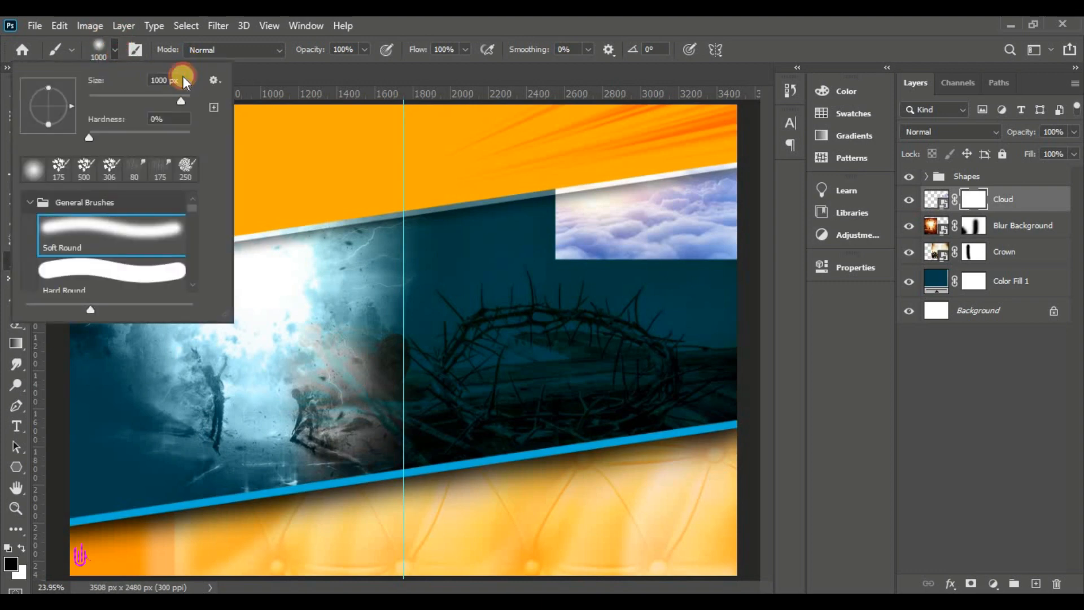
{"action": "left_click_drag", "start_coordinate": [183, 77], "coordinate": [136, 77]}
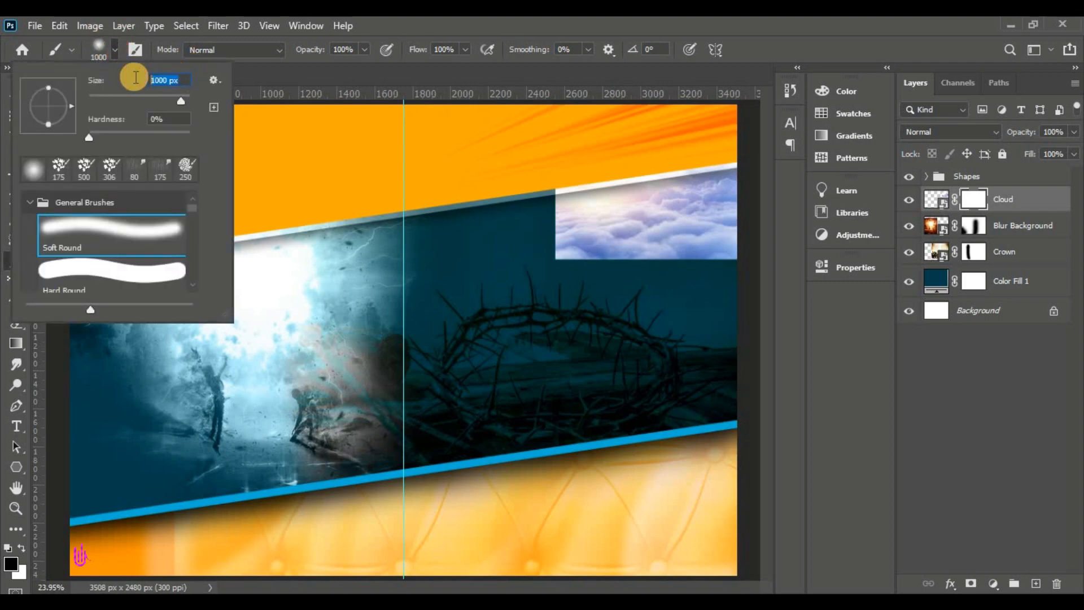
{"action": "key", "text": "Return"}
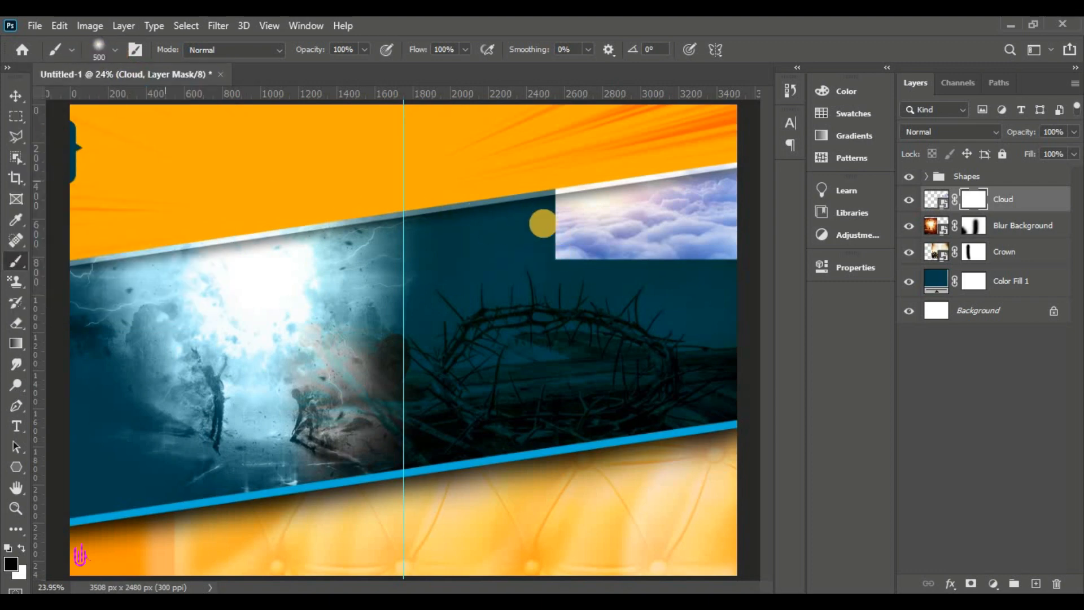
{"action": "mouse_move", "coordinate": [529, 193]}
{"action": "left_mouse_down"}
{"action": "mouse_move", "coordinate": [537, 247]}
{"action": "mouse_move", "coordinate": [663, 257]}
{"action": "mouse_move", "coordinate": [721, 245]}
{"action": "mouse_move", "coordinate": [591, 261]}
{"action": "mouse_move", "coordinate": [507, 243]}
{"action": "mouse_move", "coordinate": [531, 268]}
{"action": "mouse_move", "coordinate": [520, 158]}
{"action": "left_mouse_up"}
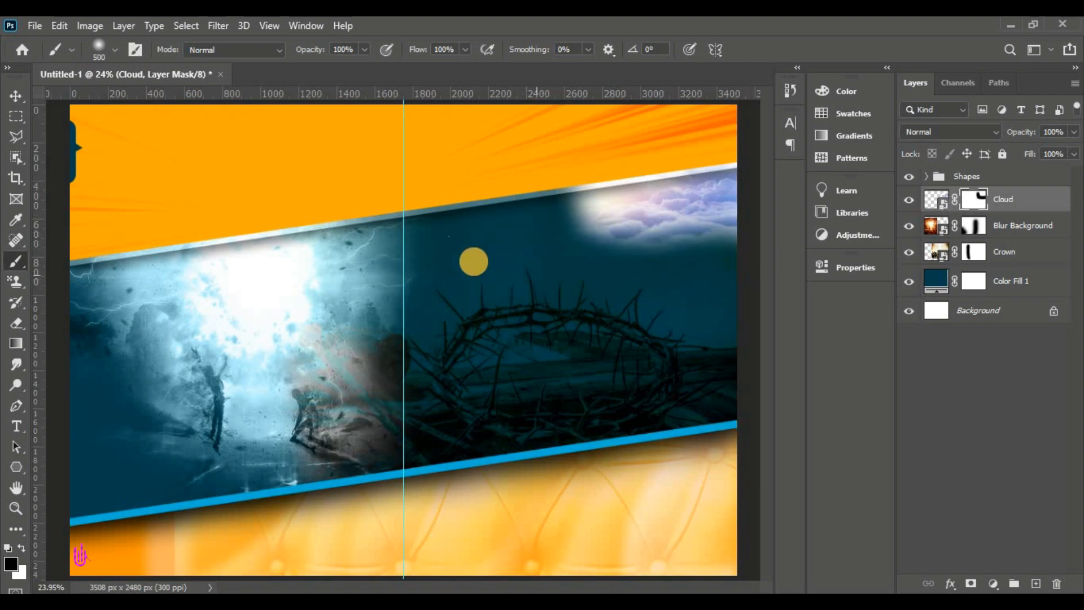
Enlarge the masked Cloud image slightly toward the lower left, keeping its upper-right corner in place, and deselect it
{"action": "left_click", "coordinate": [13, 96]}
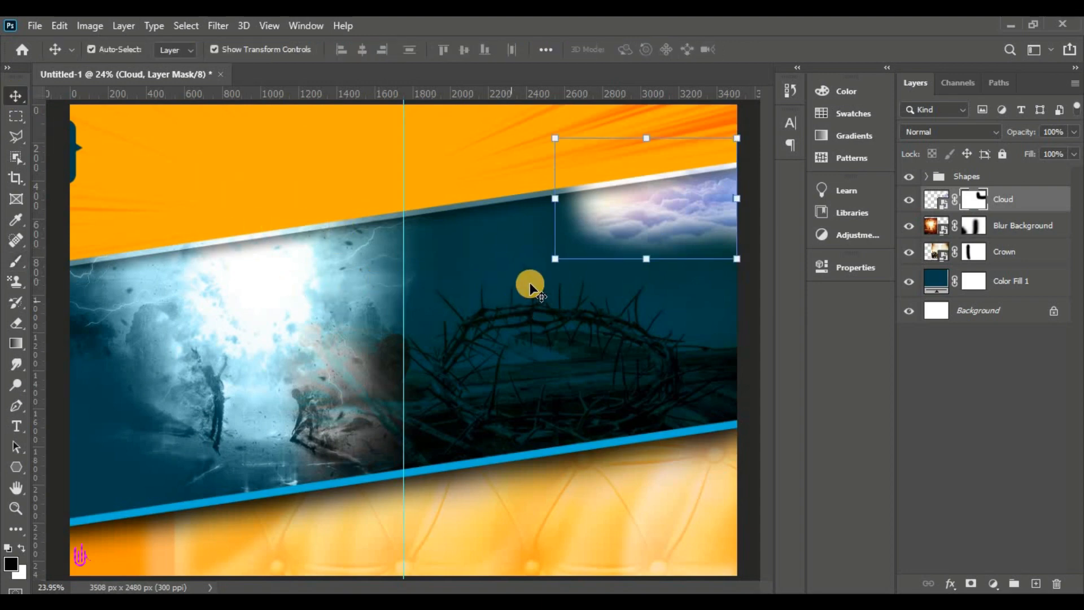
{"action": "left_click", "coordinate": [552, 258]}
{"action": "mouse_move", "coordinate": [538, 274]}
{"action": "left_mouse_down"}
{"action": "mouse_move", "coordinate": [542, 266]}
{"action": "mouse_move", "coordinate": [528, 281]}
{"action": "left_mouse_up"}
{"action": "left_click", "coordinate": [781, 49]}
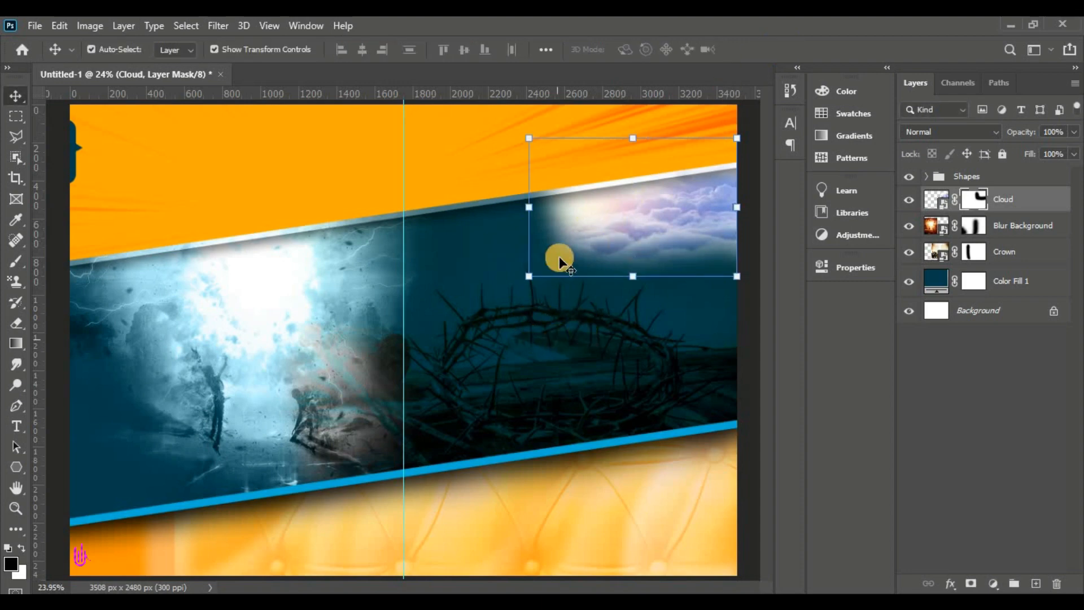
{"action": "left_click", "coordinate": [49, 185]}
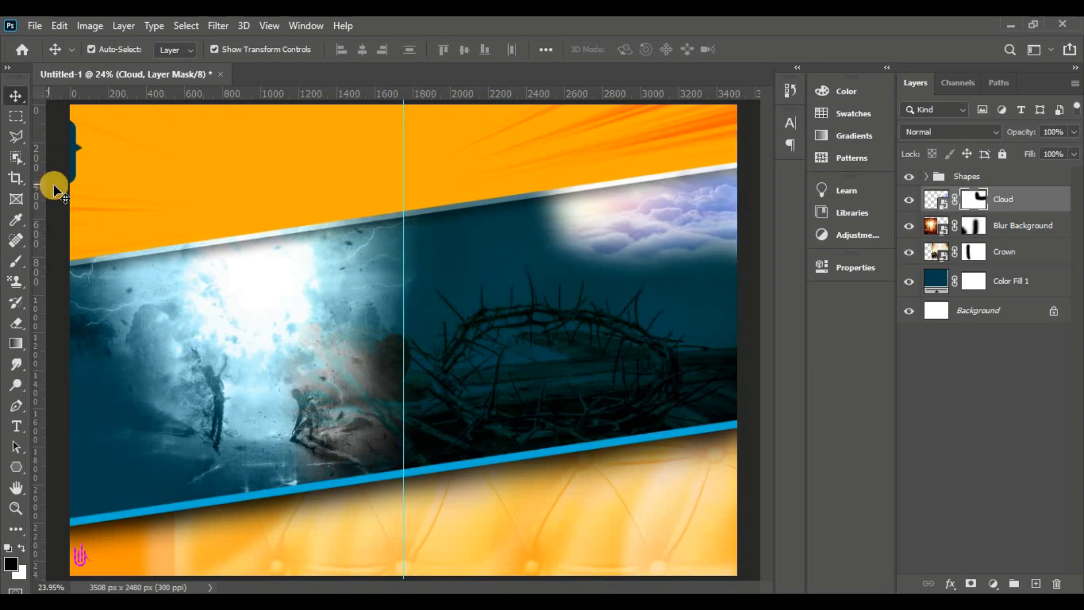
Place the Bulb image from the PROPHETIC folder as an embedded object directly above the Cloud layer
{"action": "left_click", "coordinate": [1008, 197]}
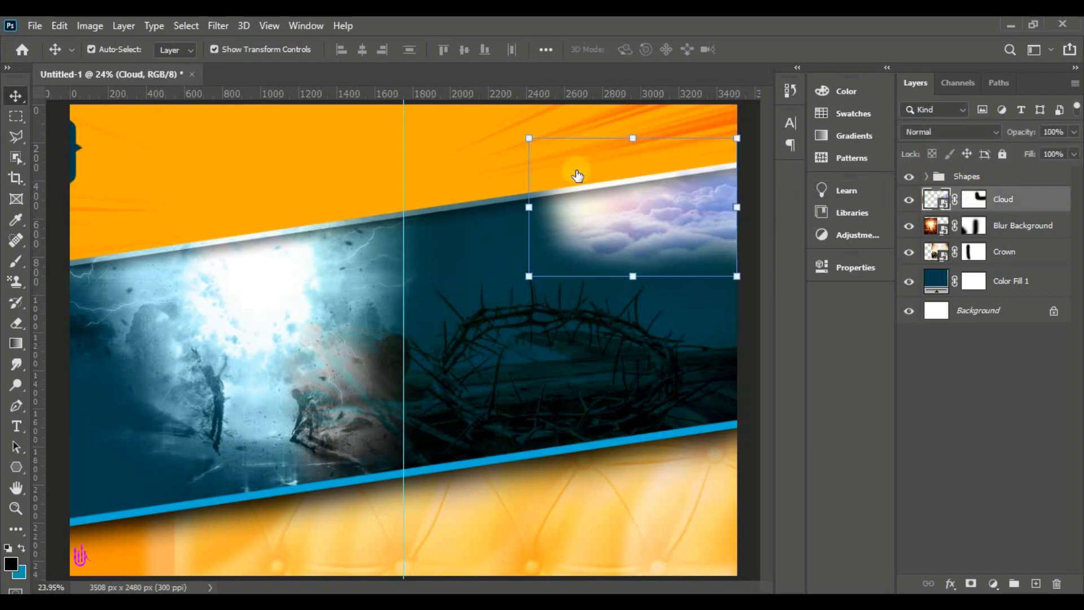
{"action": "left_click", "coordinate": [35, 26]}
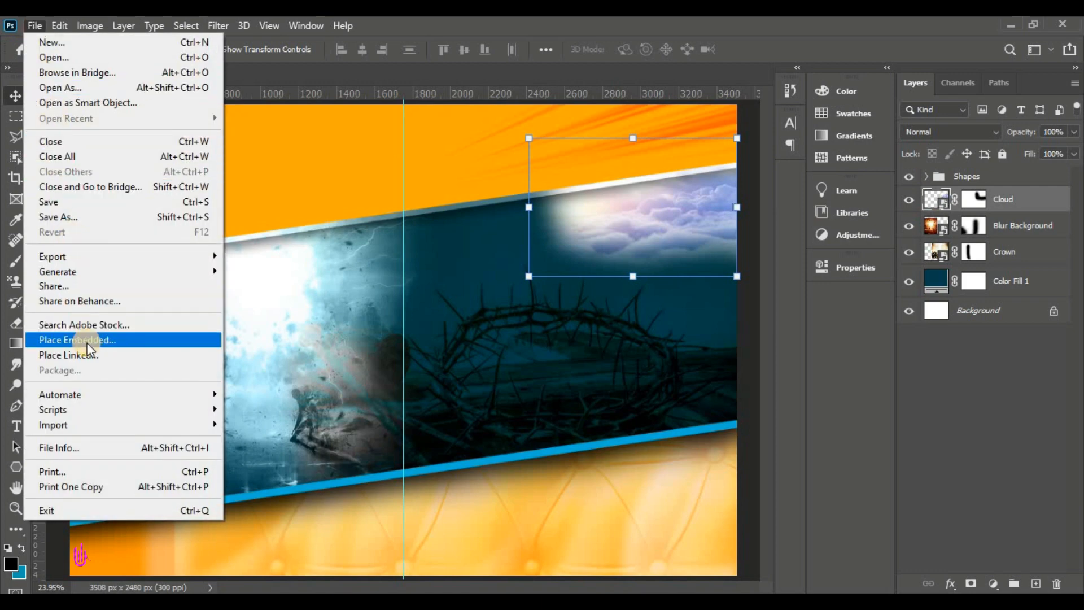
{"action": "left_click", "coordinate": [86, 340]}
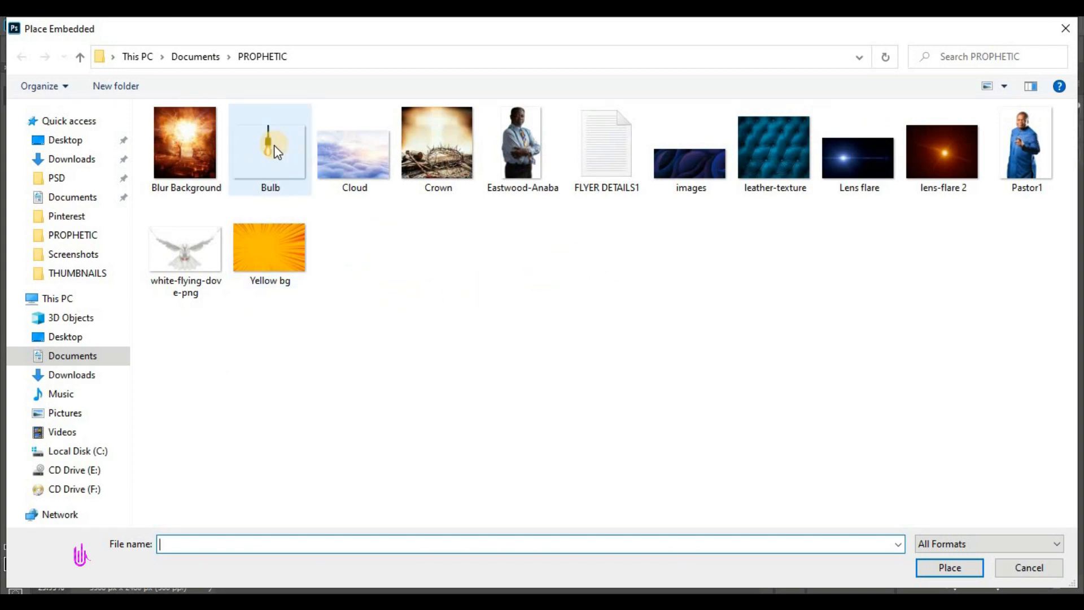
{"action": "left_click", "coordinate": [262, 154]}
{"action": "left_click", "coordinate": [950, 573]}
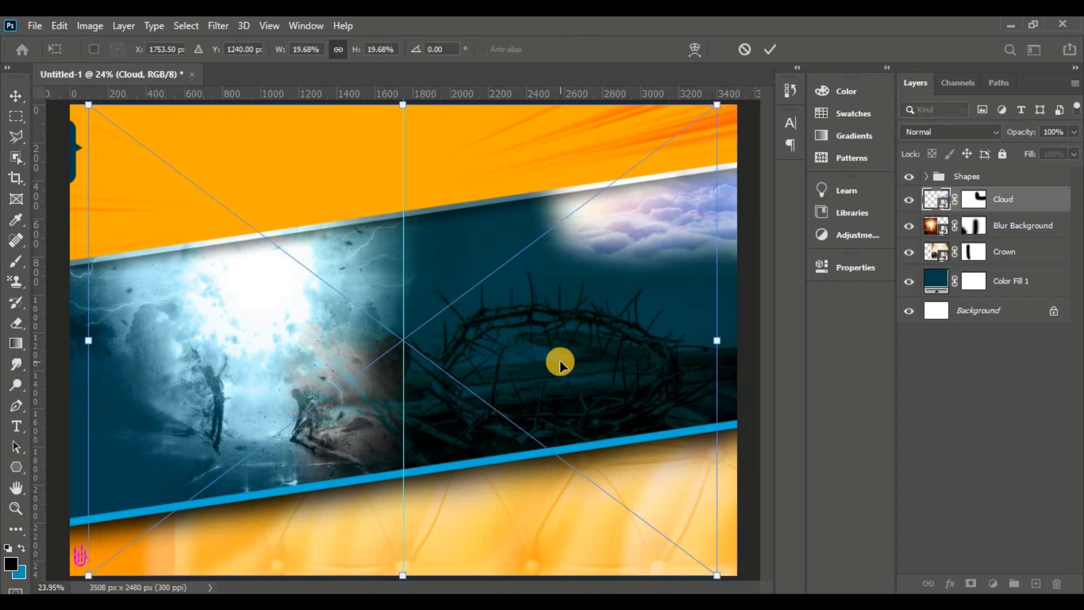
Scale the Bulb image to about 7.24% and position it hanging from the white stripe at the cloud's left edge
{"action": "left_click_drag", "start_coordinate": [84, 579], "coordinate": [347, 367]}
{"action": "left_click_drag", "start_coordinate": [526, 244], "coordinate": [547, 348]}
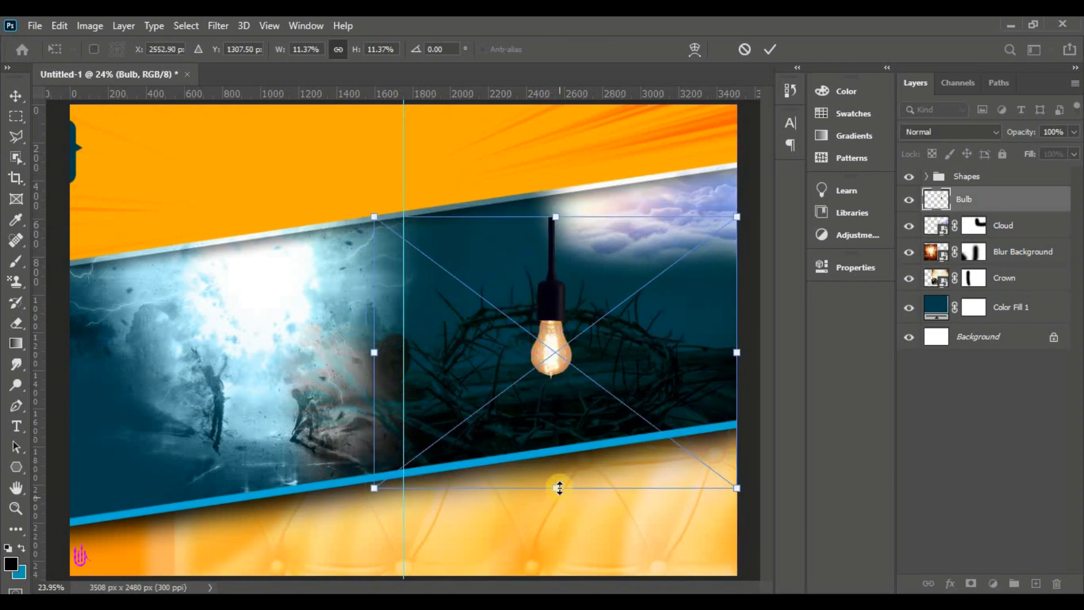
{"action": "left_click_drag", "start_coordinate": [555, 488], "coordinate": [556, 381]}
{"action": "left_click_drag", "start_coordinate": [543, 288], "coordinate": [547, 234]}
{"action": "left_click_drag", "start_coordinate": [559, 314], "coordinate": [559, 322]}
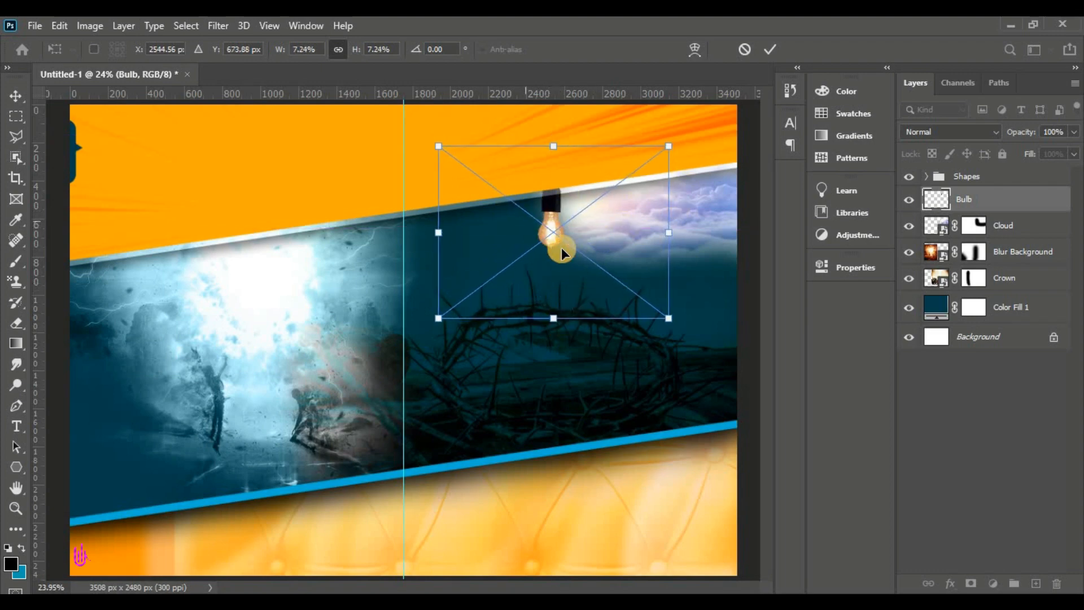
{"action": "left_click", "coordinate": [767, 50]}
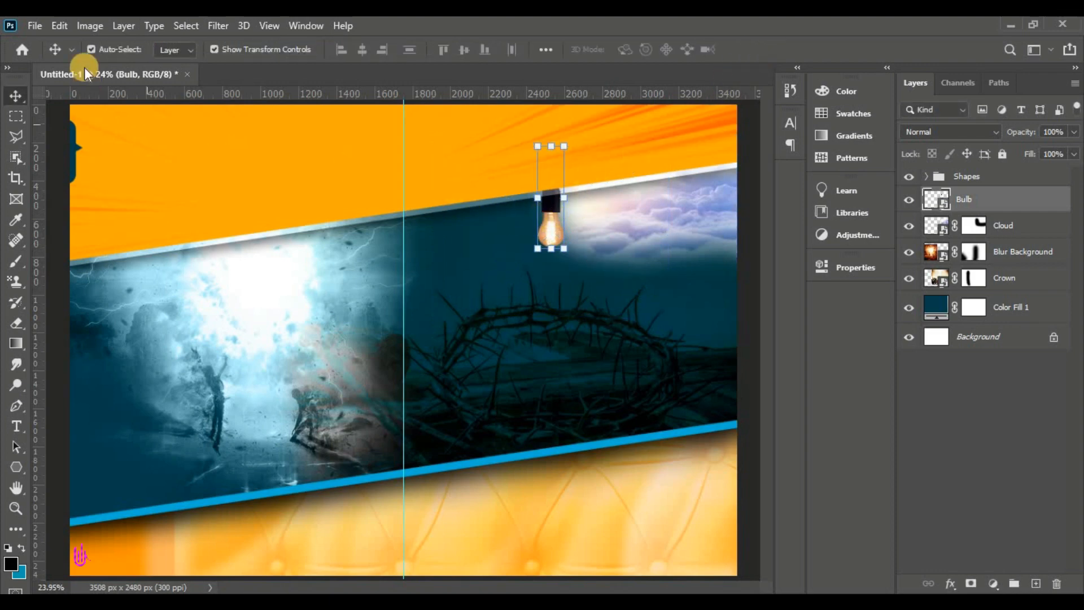
Place the lens-flare 2 image from the PROPHETIC folder as an embedded object directly above the Bulb layer
{"action": "left_click", "coordinate": [35, 26]}
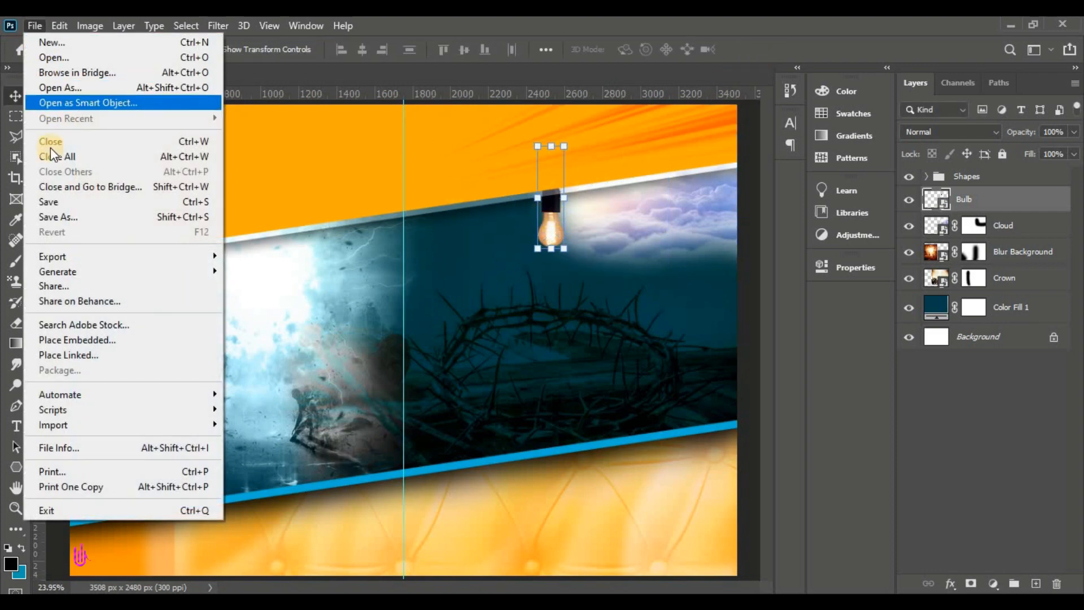
{"action": "left_click", "coordinate": [166, 340]}
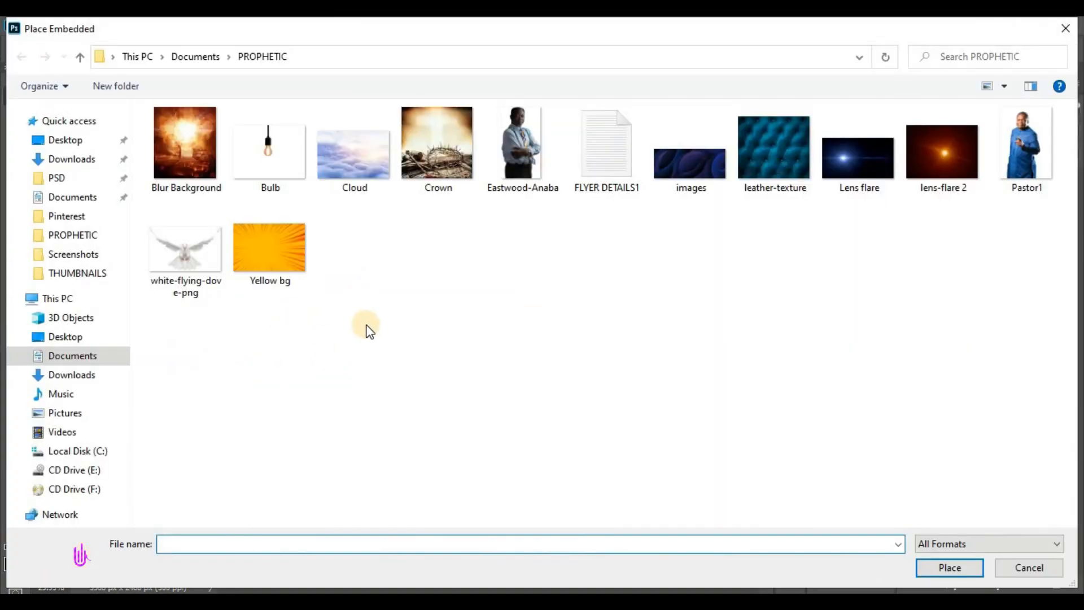
{"action": "left_click", "coordinate": [931, 186]}
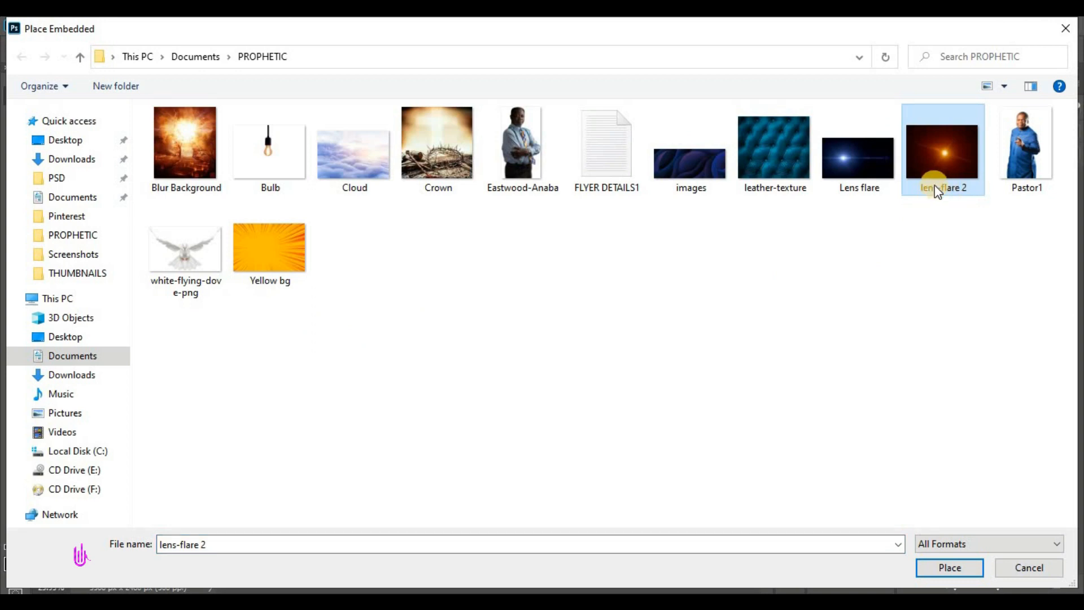
{"action": "left_click", "coordinate": [934, 567]}
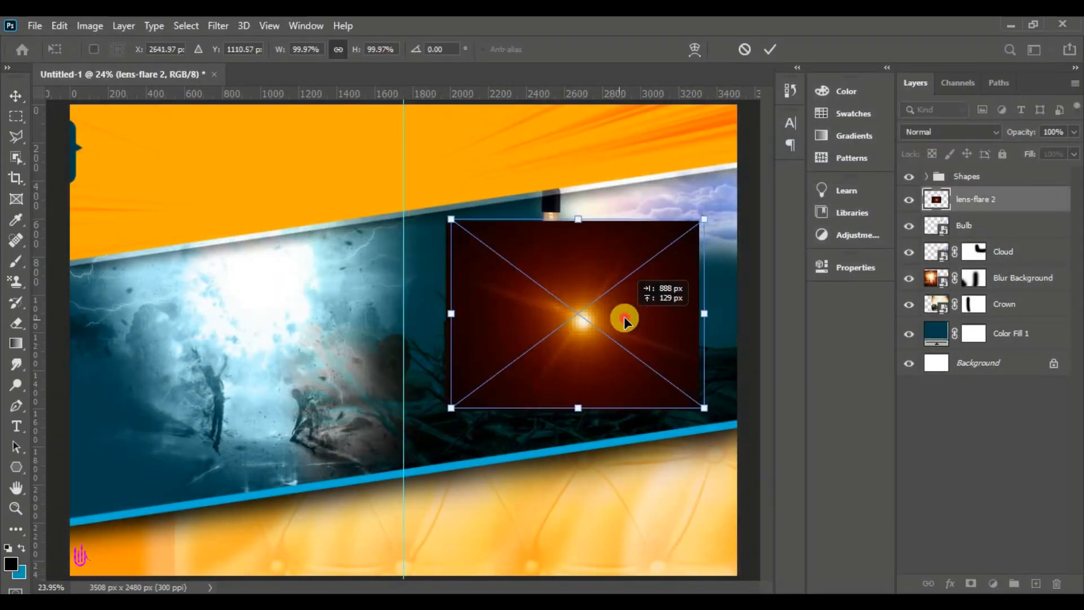
Scale the lens-flare 2 image to about 42% and centre it over the glowing bulb
{"action": "left_click_drag", "start_coordinate": [624, 322], "coordinate": [600, 311]}
{"action": "left_click_drag", "start_coordinate": [550, 396], "coordinate": [559, 289]}
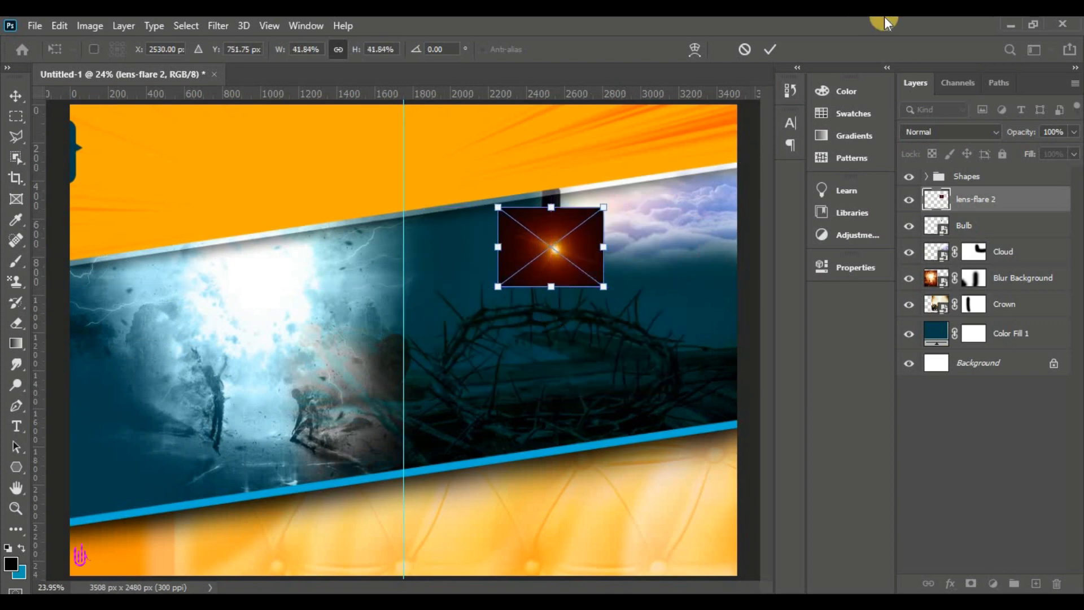
{"action": "left_click", "coordinate": [766, 48]}
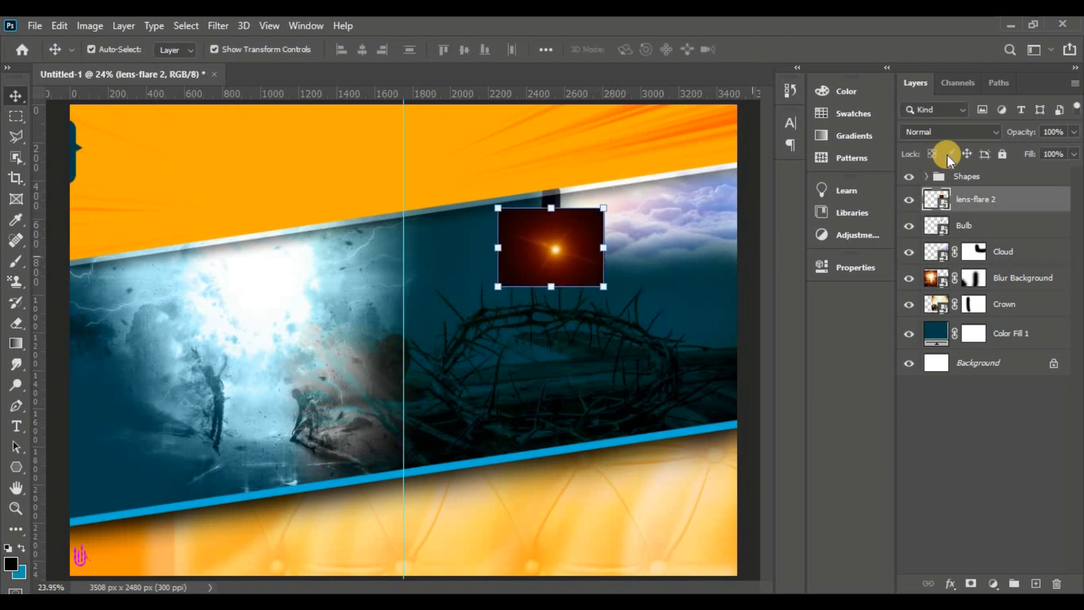
Set the lens-flare 2 layer's blend mode to Screen and enlarge the flare to about 48% around the bulb
{"action": "left_click", "coordinate": [953, 133]}
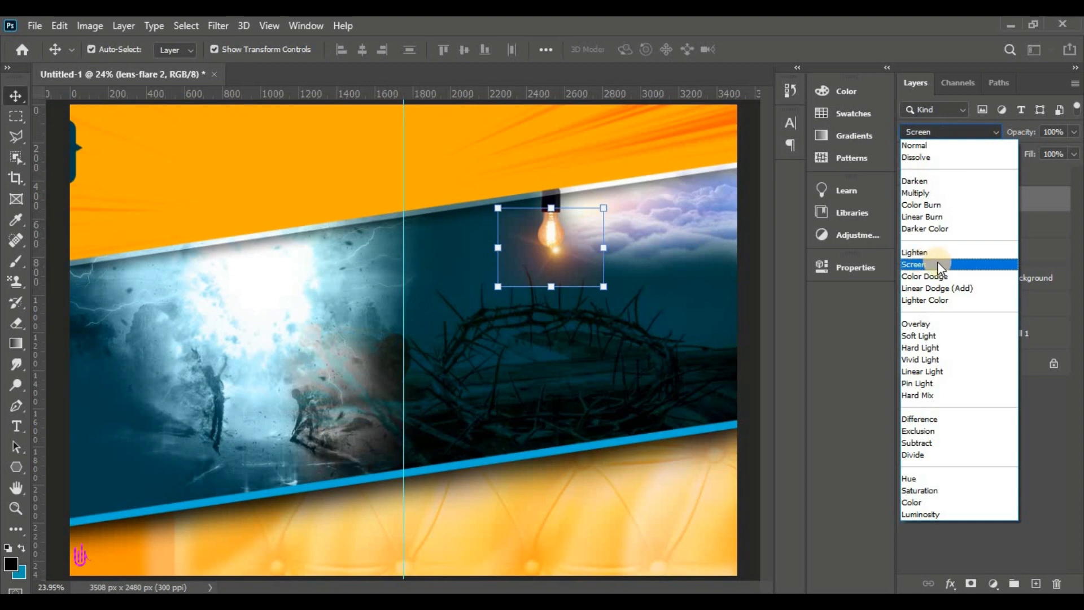
{"action": "left_click", "coordinate": [793, 257]}
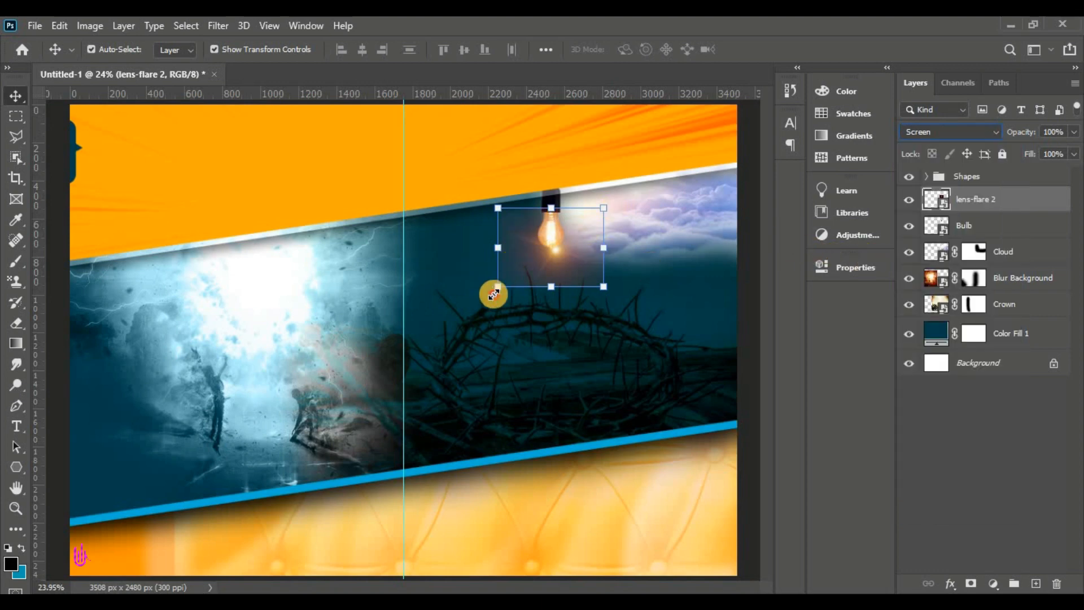
{"action": "left_click_drag", "start_coordinate": [493, 294], "coordinate": [482, 305]}
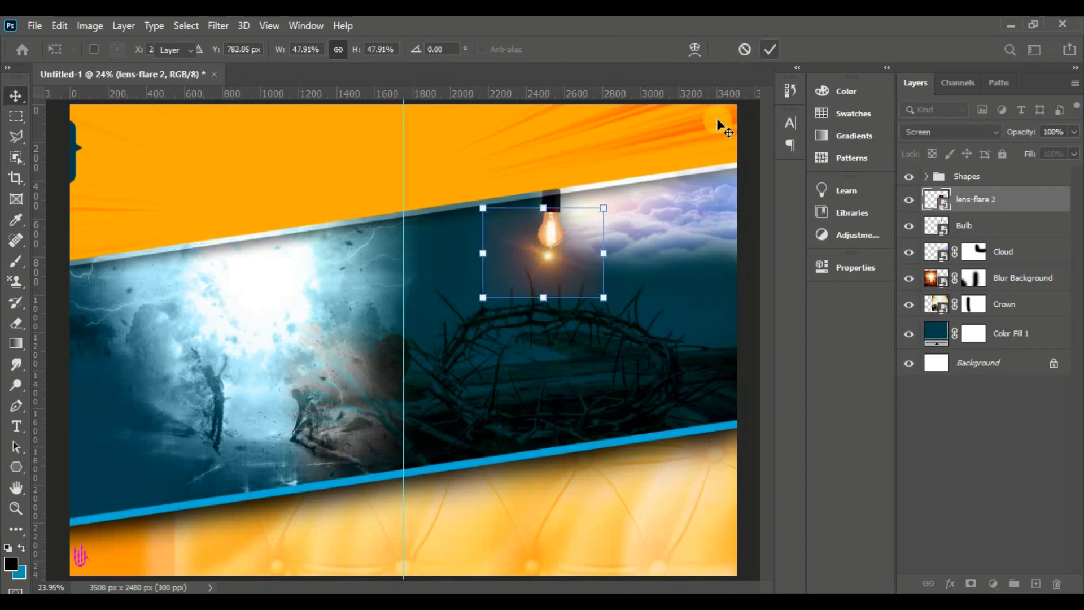
{"action": "key", "text": "Return"}
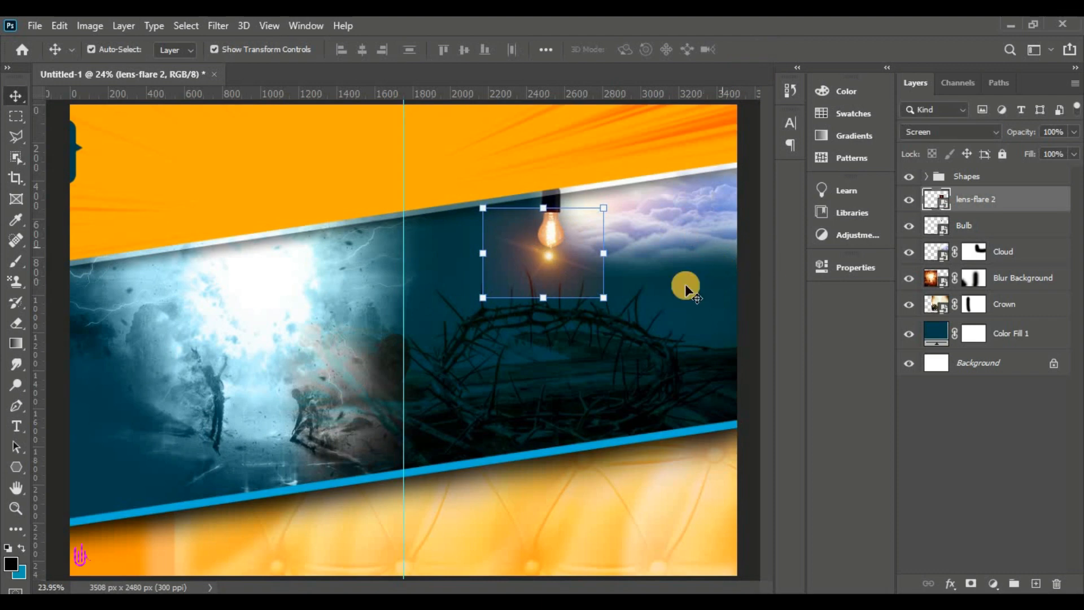
{"action": "left_click", "coordinate": [46, 253]}
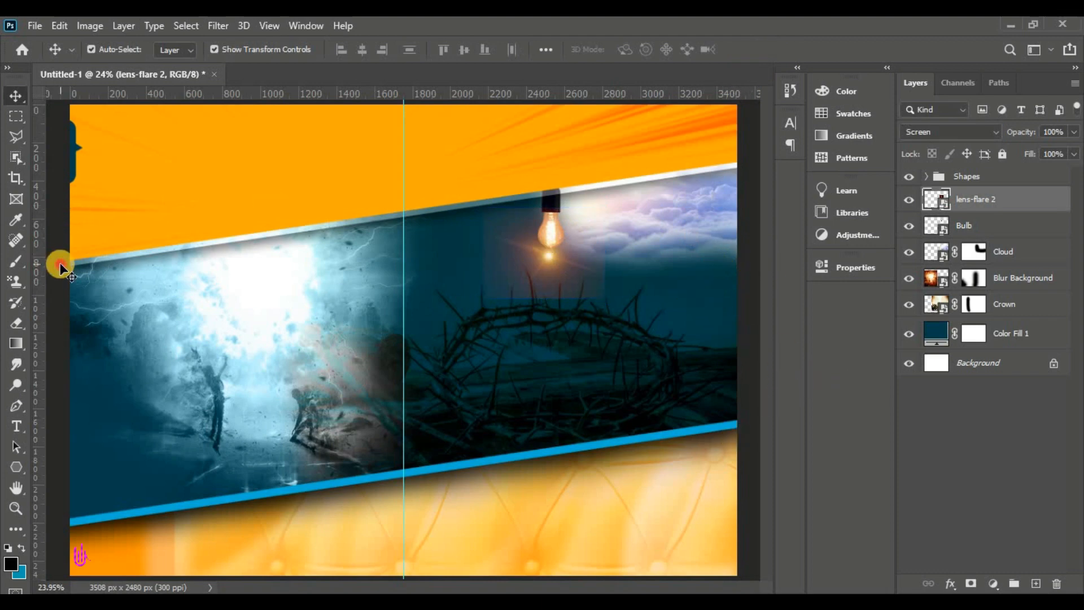
Add a layer mask to lens-flare 2 and paint out its square edges around the bulb with a black 500 px Soft Round brush
{"action": "left_click", "coordinate": [515, 249]}
{"action": "left_click", "coordinate": [965, 583]}
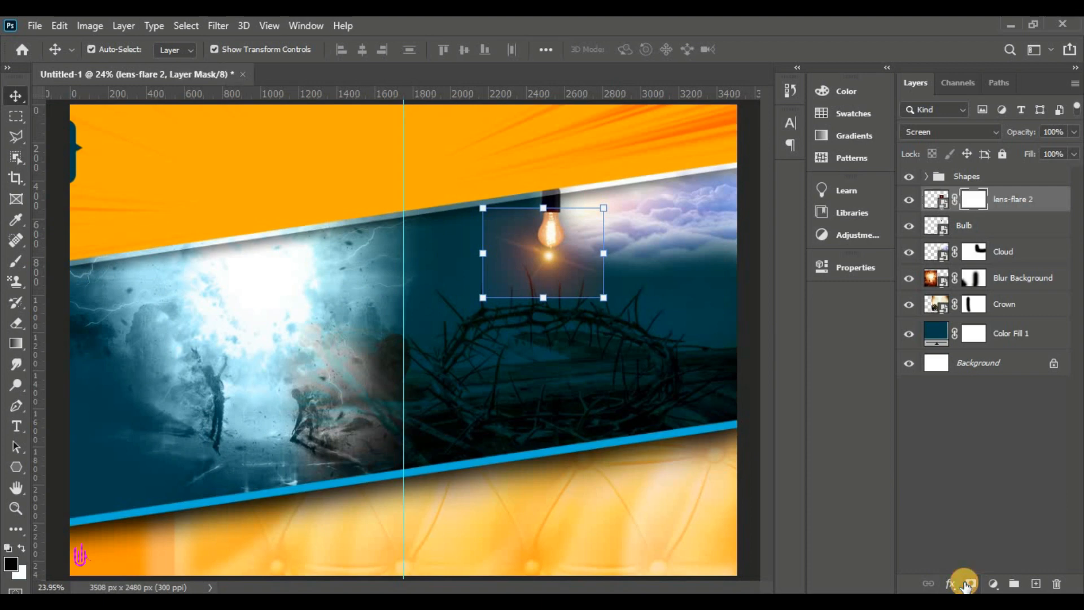
{"action": "left_click_drag", "start_coordinate": [10, 265], "coordinate": [68, 261]}
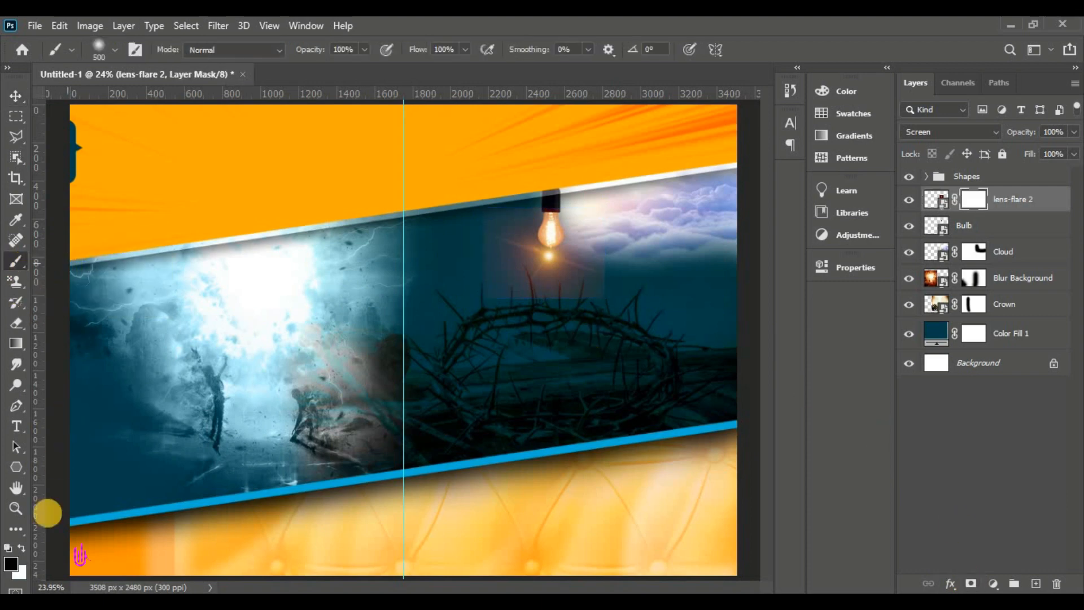
{"action": "left_click", "coordinate": [8, 548]}
{"action": "left_click", "coordinate": [116, 49]}
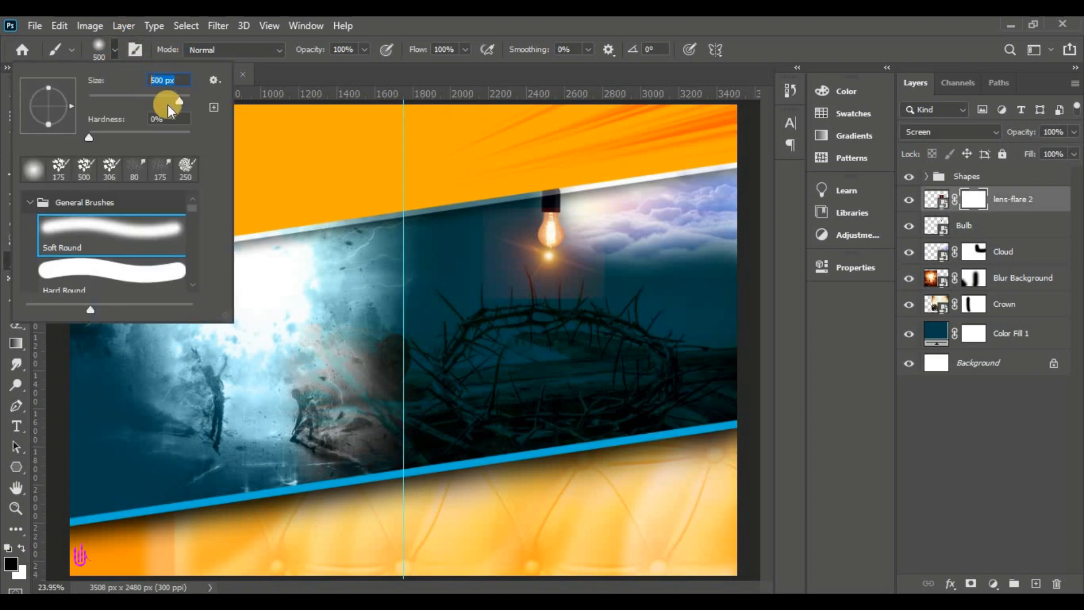
{"action": "left_click", "coordinate": [154, 119]}
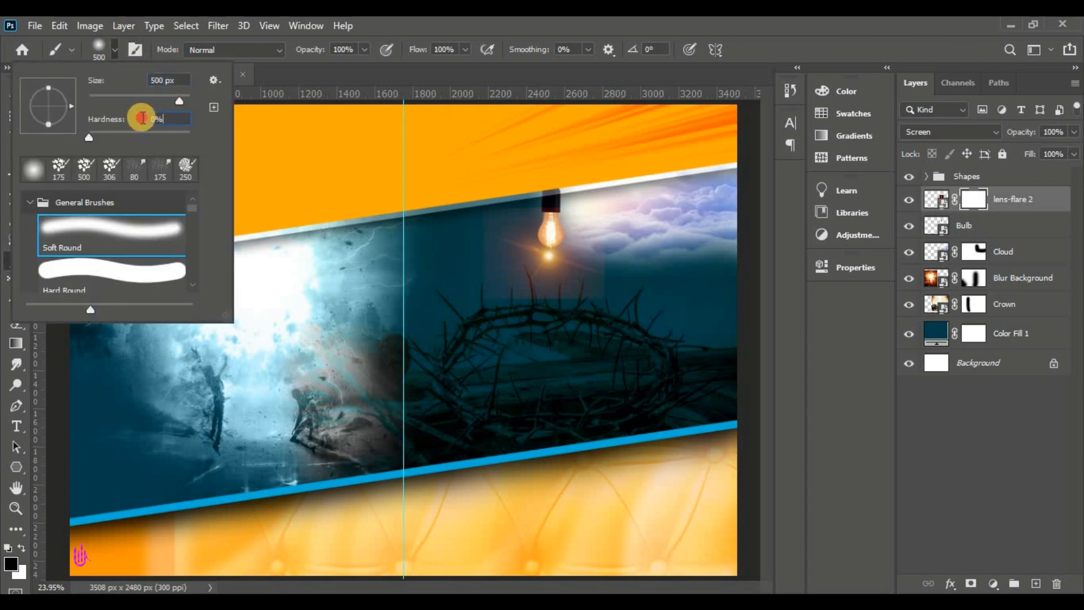
{"action": "left_click", "coordinate": [114, 49]}
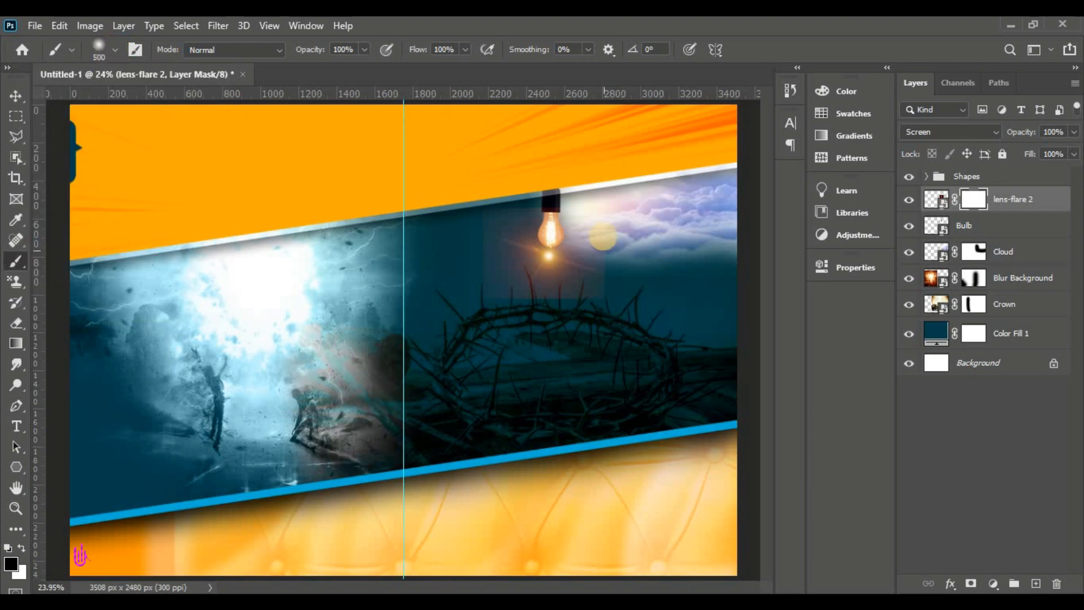
{"action": "mouse_move", "coordinate": [615, 285]}
{"action": "left_mouse_down"}
{"action": "mouse_move", "coordinate": [614, 315]}
{"action": "mouse_move", "coordinate": [497, 316]}
{"action": "mouse_move", "coordinate": [600, 318]}
{"action": "mouse_move", "coordinate": [470, 234]}
{"action": "mouse_move", "coordinate": [466, 207]}
{"action": "mouse_move", "coordinate": [547, 174]}
{"action": "mouse_move", "coordinate": [652, 173]}
{"action": "left_mouse_up"}
{"action": "left_click", "coordinate": [497, 316]}
{"action": "left_click", "coordinate": [600, 319]}
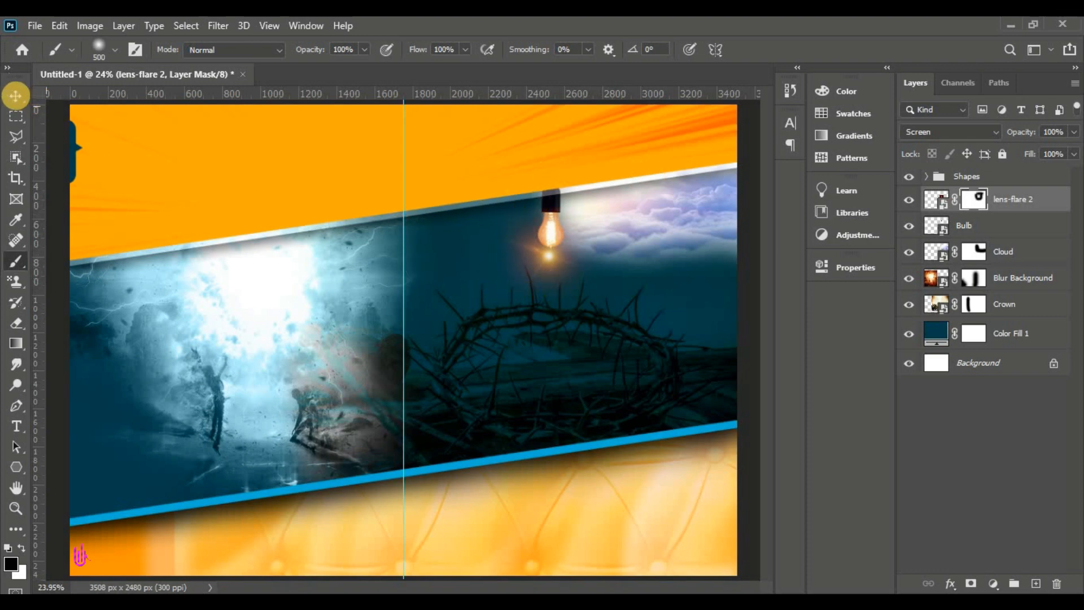
Move the flare up onto the glowing bulb and reorder the lens-flare 2 layer to just below the Bulb layer
{"action": "left_click", "coordinate": [15, 96]}
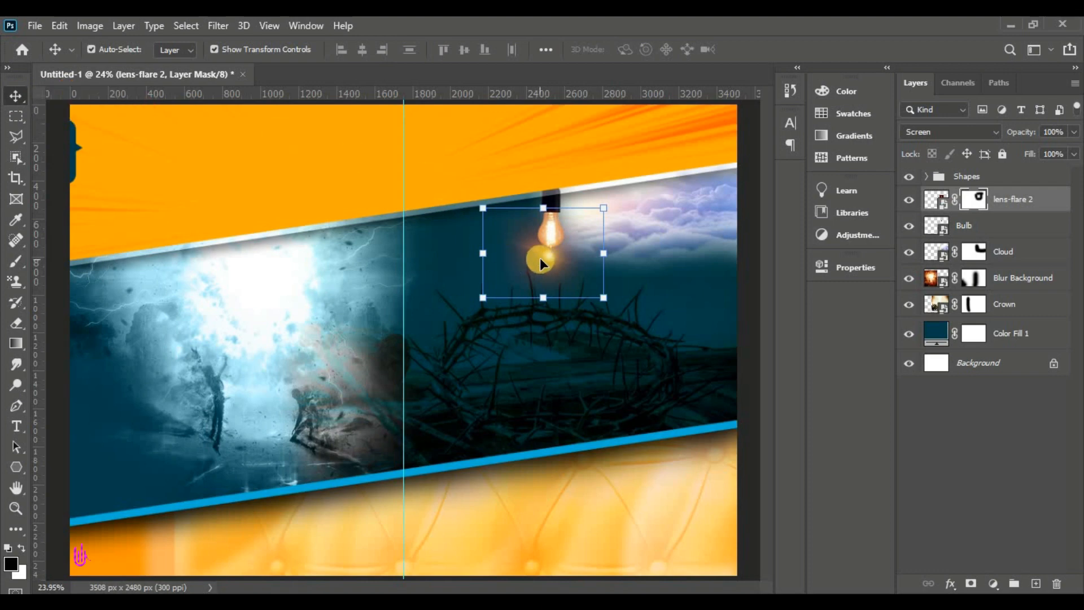
{"action": "mouse_move", "coordinate": [554, 241]}
{"action": "left_mouse_down"}
{"action": "mouse_move", "coordinate": [563, 236]}
{"action": "mouse_move", "coordinate": [554, 244]}
{"action": "left_mouse_up"}
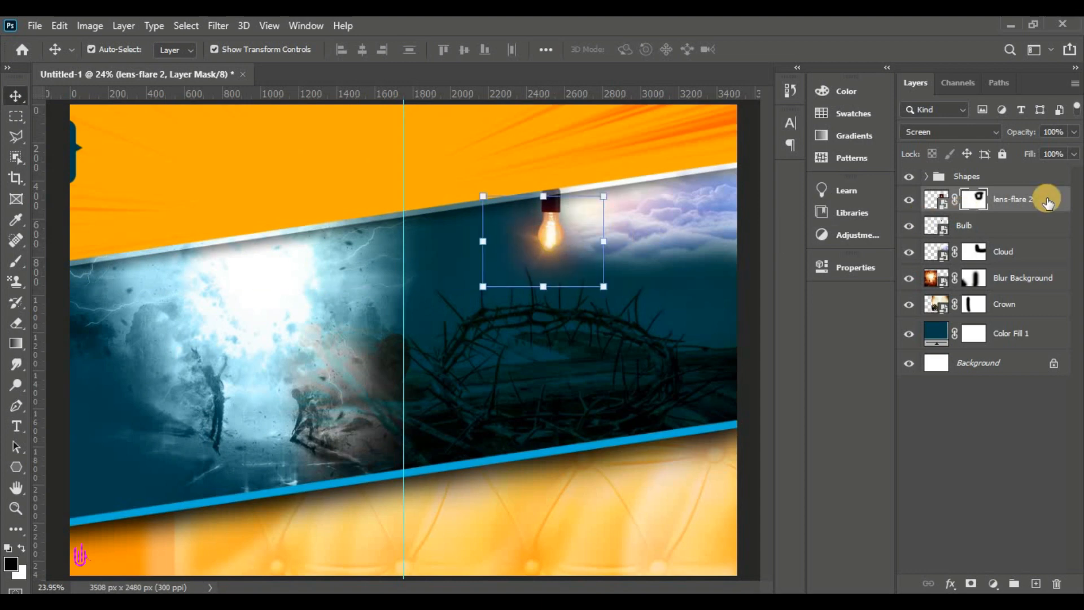
{"action": "left_click_drag", "start_coordinate": [1047, 200], "coordinate": [1039, 226]}
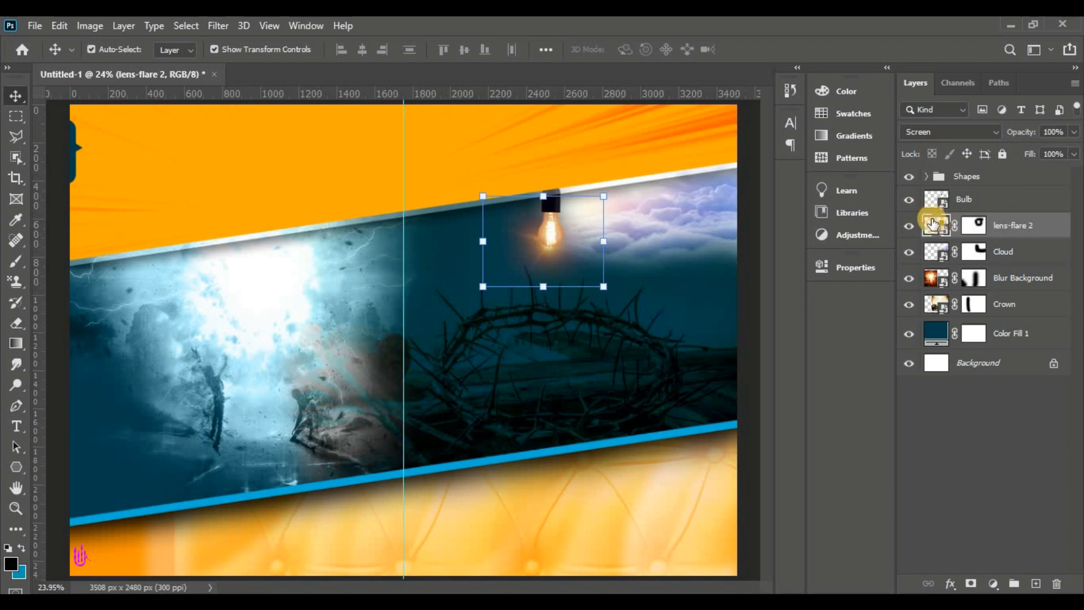
Enlarge the lens-flare 2 image with Free Transform to about 131% and place it over the bulb
{"action": "left_click", "coordinate": [59, 26]}
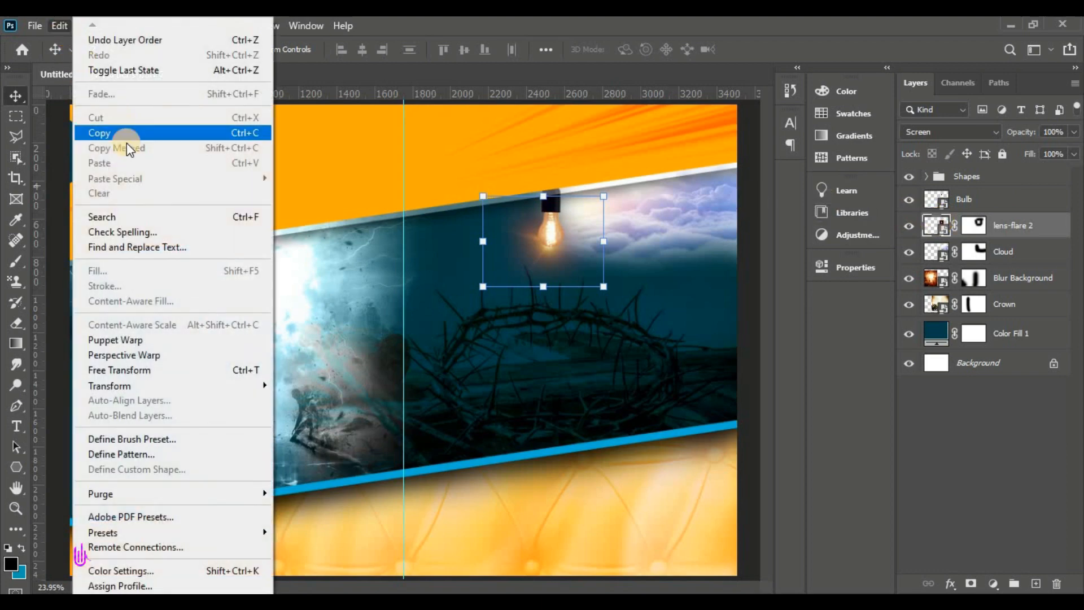
{"action": "left_click", "coordinate": [147, 380]}
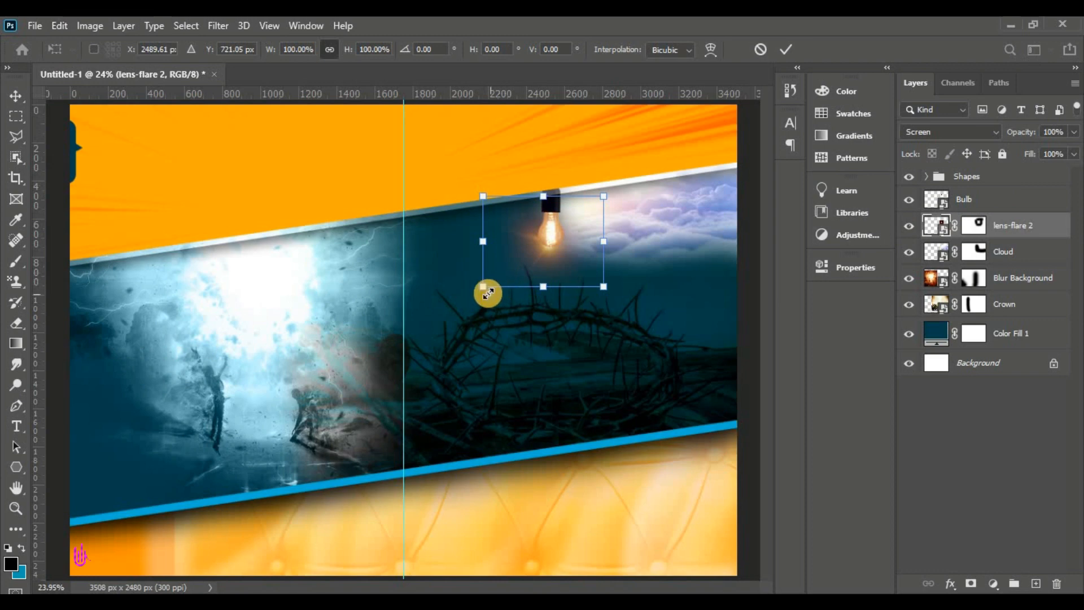
{"action": "left_click_drag", "start_coordinate": [487, 293], "coordinate": [465, 308]}
{"action": "mouse_move", "coordinate": [541, 253]}
{"action": "left_mouse_down"}
{"action": "mouse_move", "coordinate": [556, 235]}
{"action": "mouse_move", "coordinate": [558, 247]}
{"action": "left_mouse_up"}
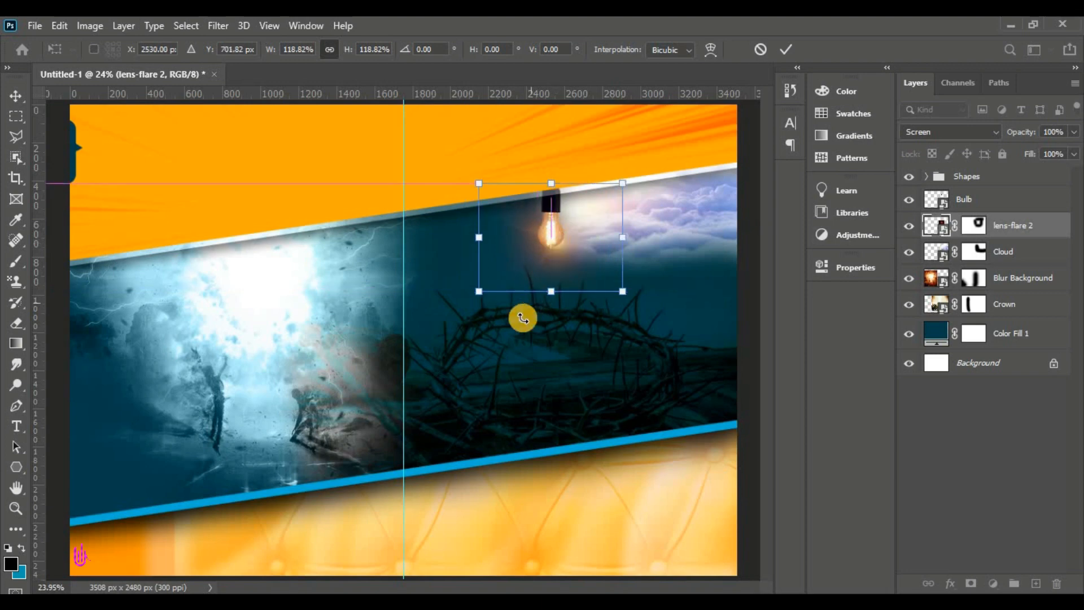
{"action": "left_click_drag", "start_coordinate": [475, 300], "coordinate": [467, 310]}
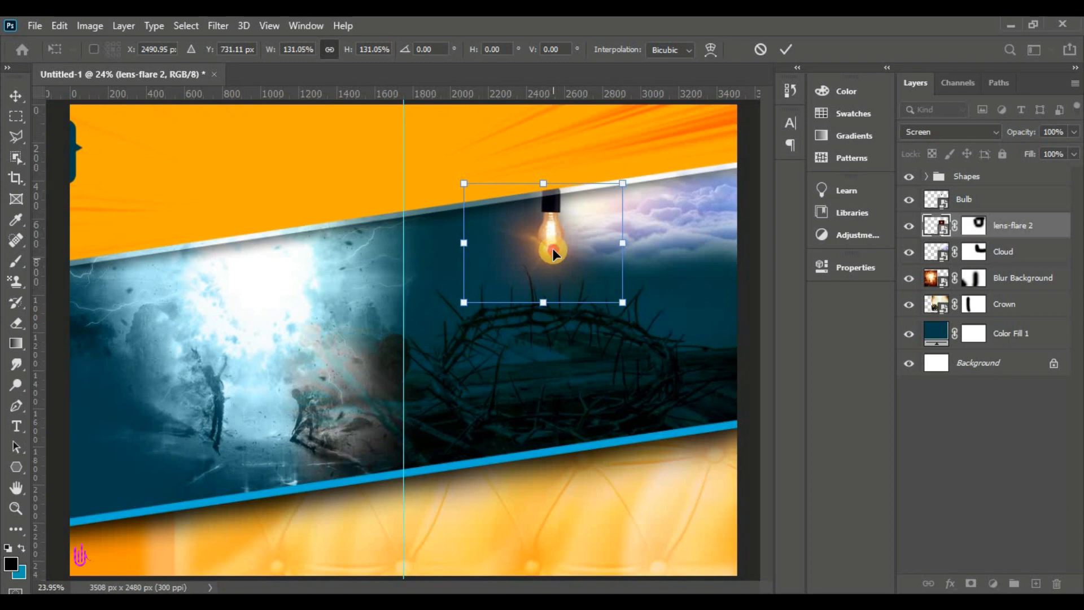
{"action": "left_click_drag", "start_coordinate": [551, 243], "coordinate": [550, 244]}
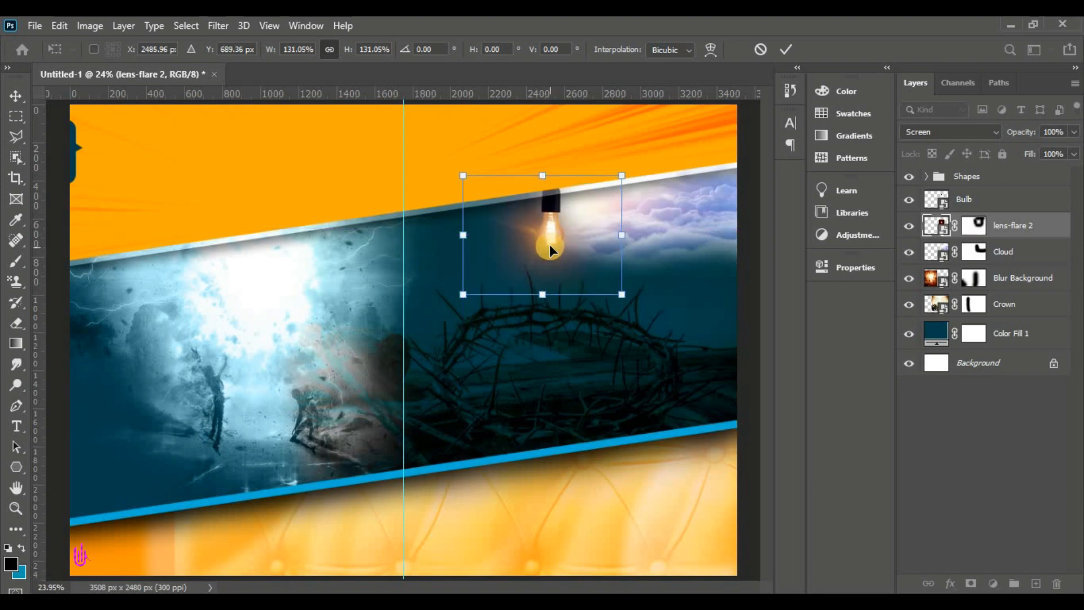
Nudge the enlarged flare in small increments so its glow lines up with the bulb, at about X 2494 px, Y 710 px
{"action": "key", "text": "Down"}
{"action": "key", "text": "Down"}
{"action": "key", "text": "Down"}
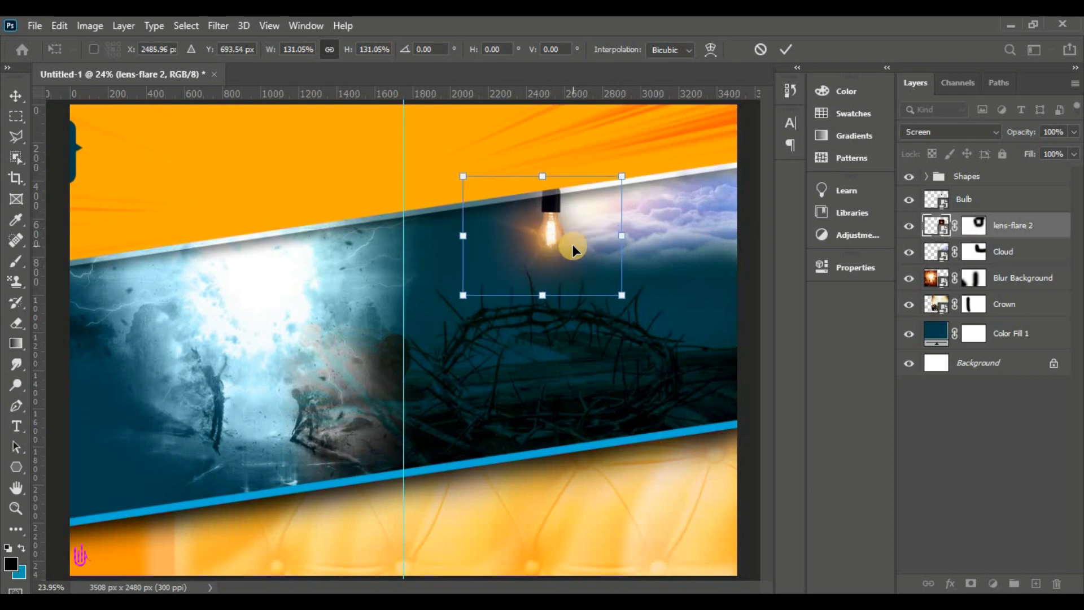
{"action": "key", "text": "Down"}
{"action": "key", "text": "Right"}
{"action": "key", "text": "Right"}
{"action": "key", "text": "Right"}
{"action": "key", "text": "Right"}
{"action": "key", "text": "Right"}
{"action": "key", "text": "Right"}
{"action": "key", "text": "Right"}
{"action": "key", "text": "Right"}
{"action": "key", "text": "Right"}
{"action": "key", "text": "Right"}
{"action": "key", "text": "Right"}
{"action": "key", "text": "Right"}
{"action": "key", "text": "Right"}
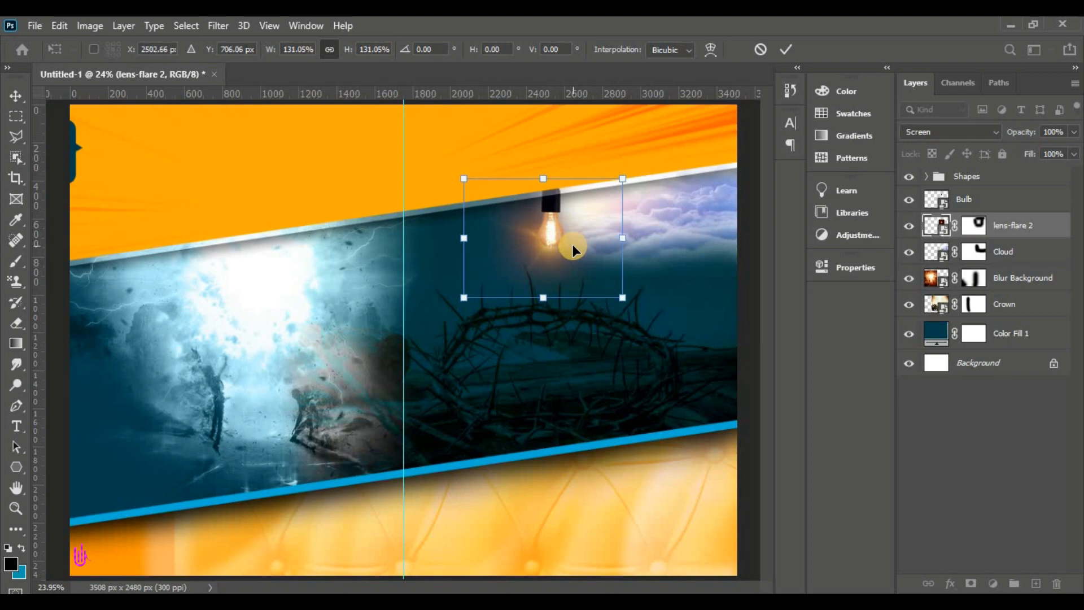
{"action": "key", "text": "Left"}
{"action": "key", "text": "Left"}
{"action": "key", "text": "Left"}
{"action": "key", "text": "Left"}
{"action": "key", "text": "Left"}
{"action": "key", "text": "Left"}
{"action": "key", "text": "Left"}
{"action": "key", "text": "Left"}
{"action": "key", "text": "Left"}
{"action": "key", "text": "Left"}
{"action": "key", "text": "Left"}
{"action": "key", "text": "Left"}
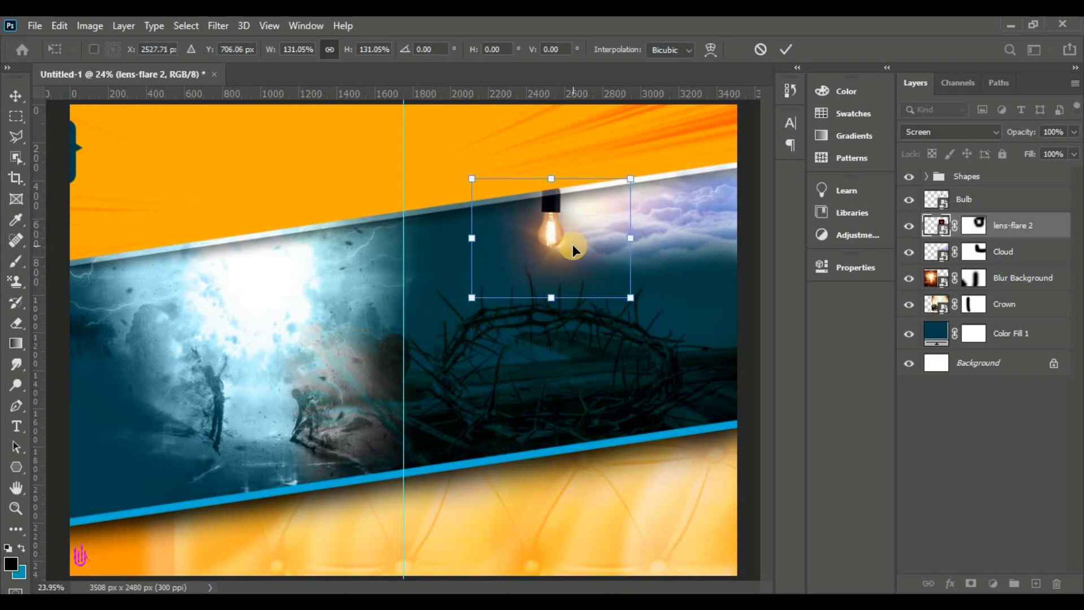
{"action": "key", "text": "Left"}
{"action": "key", "text": "Left"}
{"action": "key", "text": "Left"}
{"action": "key", "text": "Left"}
{"action": "key", "text": "Left"}
{"action": "key", "text": "Left"}
{"action": "key", "text": "Down"}
{"action": "key", "text": "Left"}
{"action": "key", "text": "Left"}
{"action": "key", "text": "Left"}
{"action": "key", "text": "Left"}
{"action": "key", "text": "Left"}
{"action": "key", "text": "Left"}
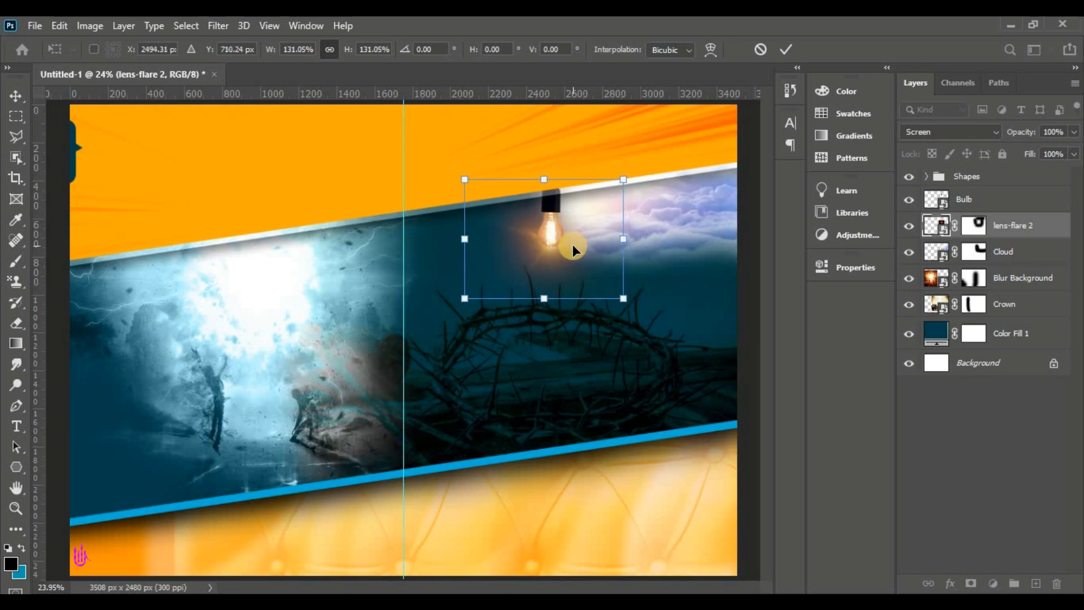
Enlarge the flare further to about 137%, nudge its glow back over the bulb and apply the transform
{"action": "left_click_drag", "start_coordinate": [626, 296], "coordinate": [634, 302]}
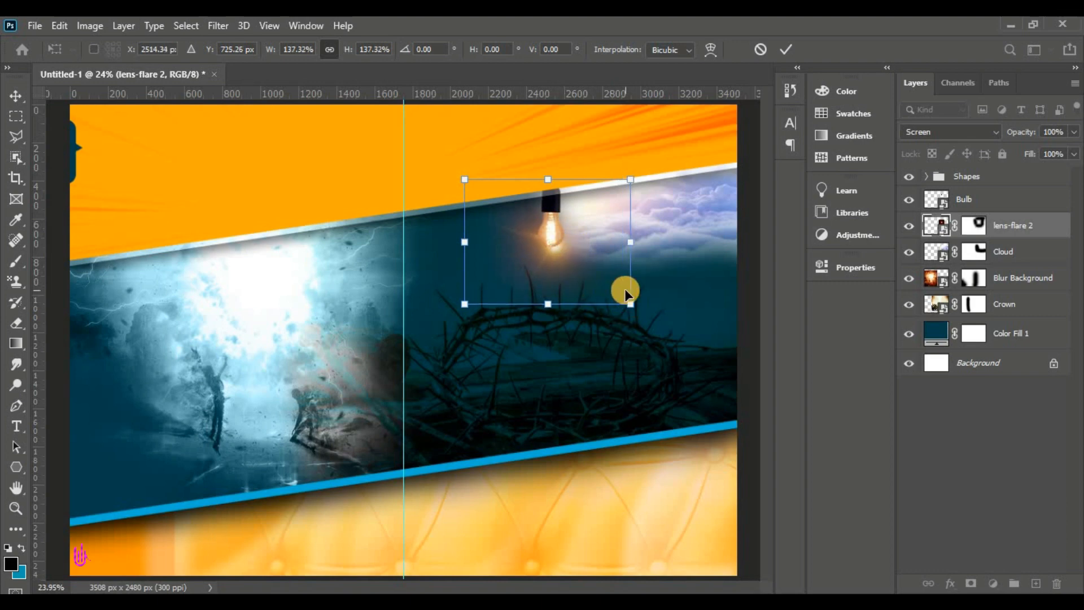
{"action": "key", "text": "Left"}
{"action": "key", "text": "Left"}
{"action": "key", "text": "Left"}
{"action": "key", "text": "Left"}
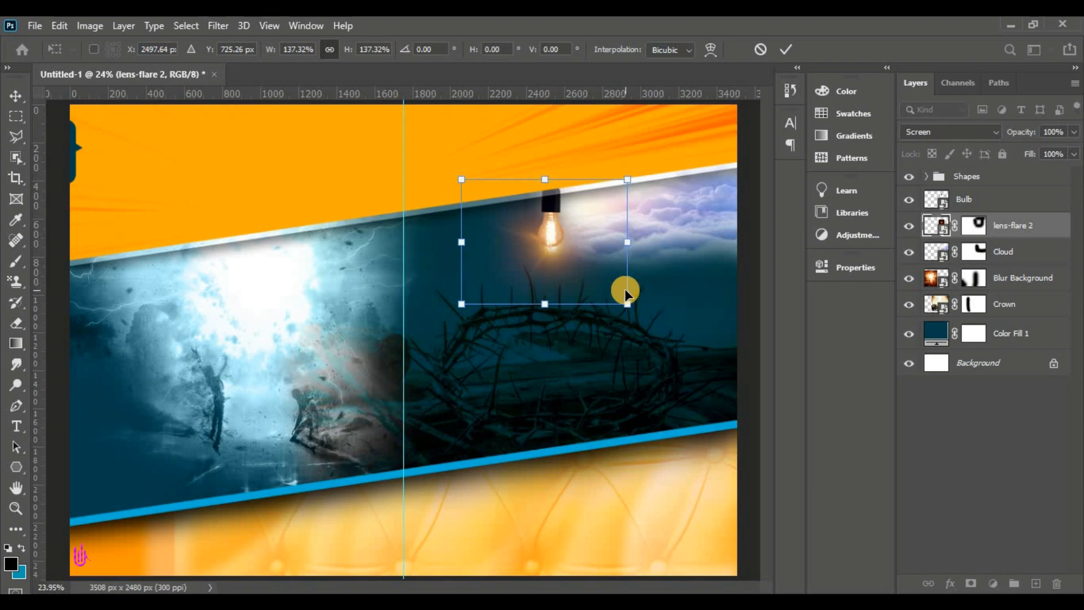
{"action": "key", "text": "Right"}
{"action": "key", "text": "Up"}
{"action": "left_click", "coordinate": [786, 49]}
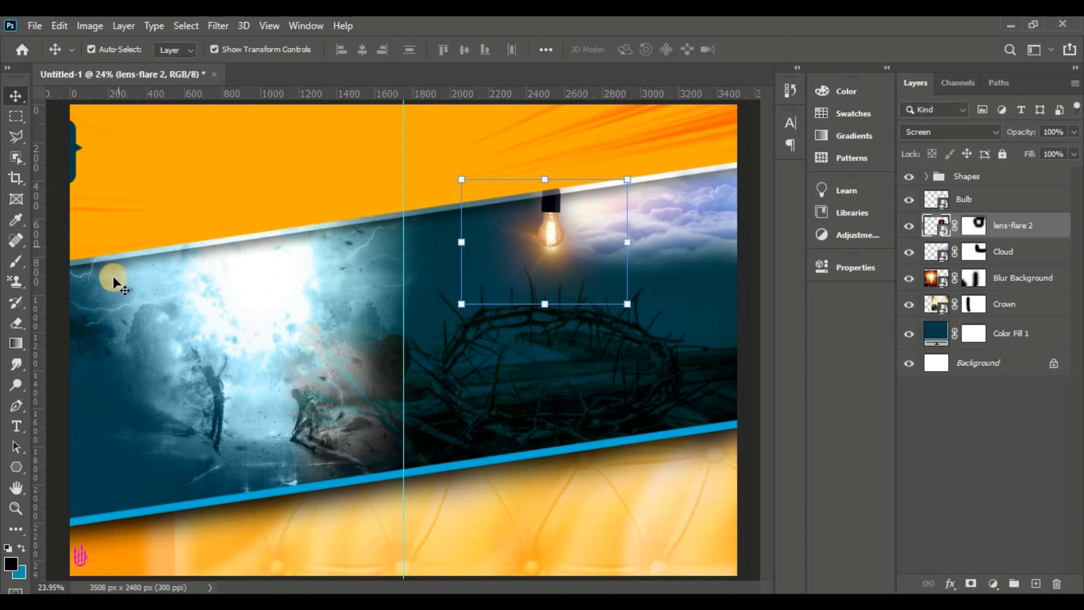
Hide and show the Crown layer to check its extent, and begin transforming it
{"action": "left_click", "coordinate": [53, 314]}
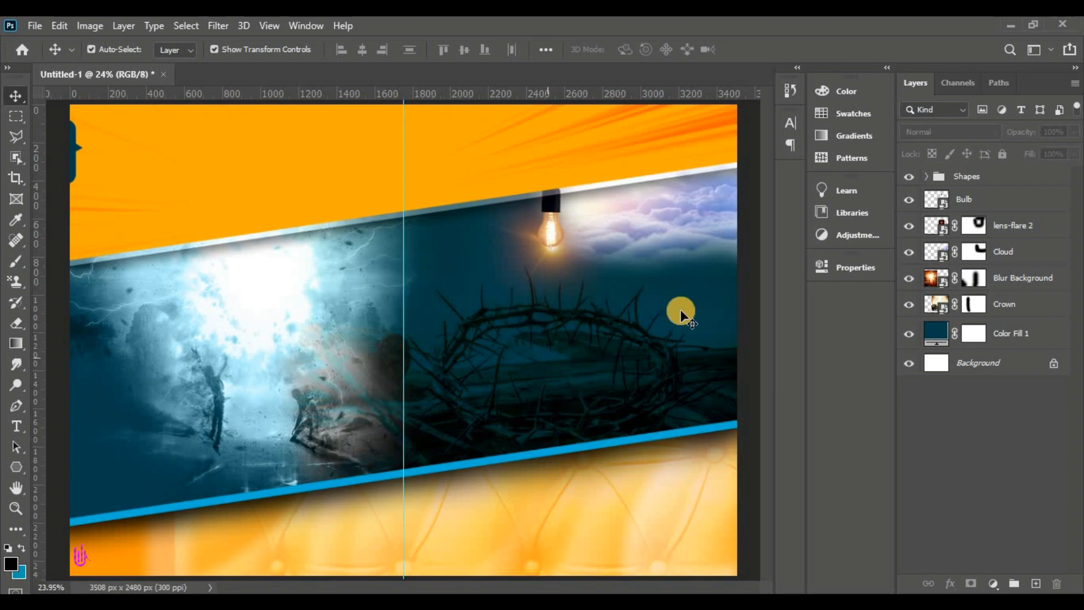
{"action": "left_click", "coordinate": [584, 355]}
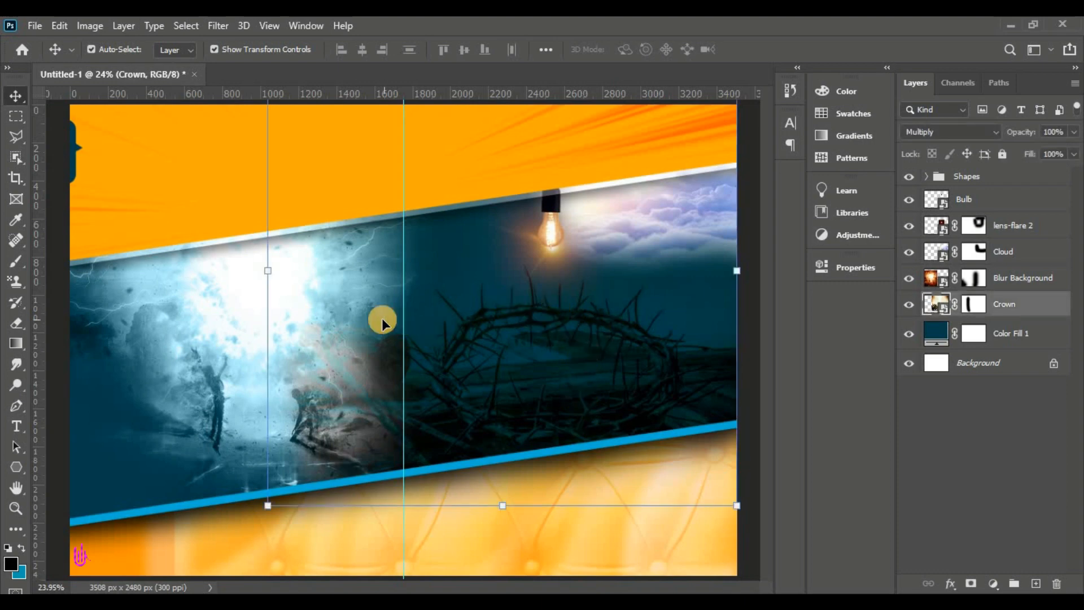
{"action": "left_click", "coordinate": [910, 305]}
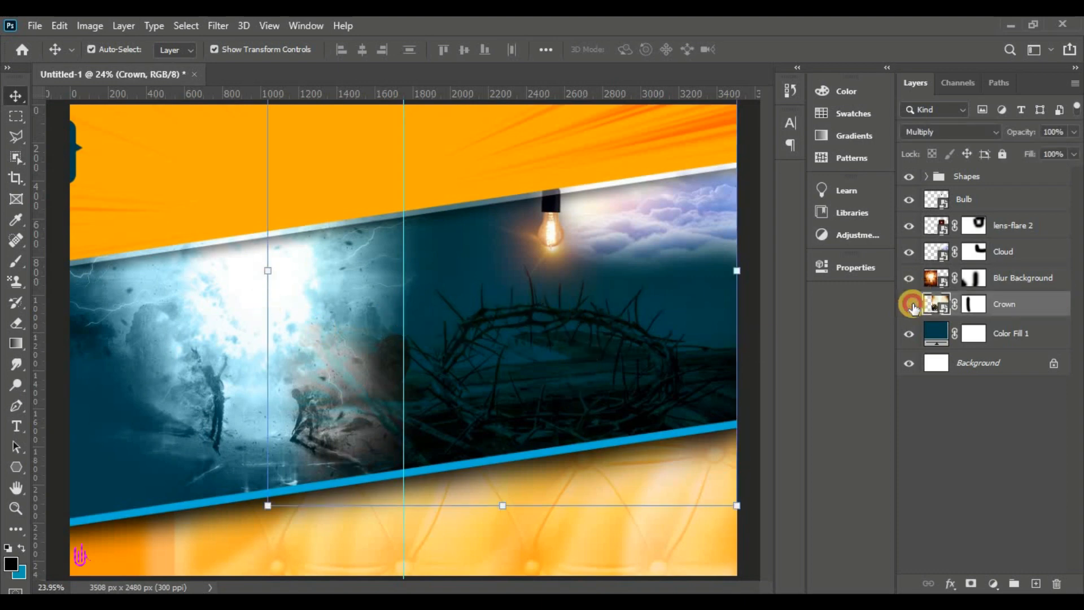
{"action": "left_click", "coordinate": [910, 305]}
{"action": "left_click", "coordinate": [910, 305]}
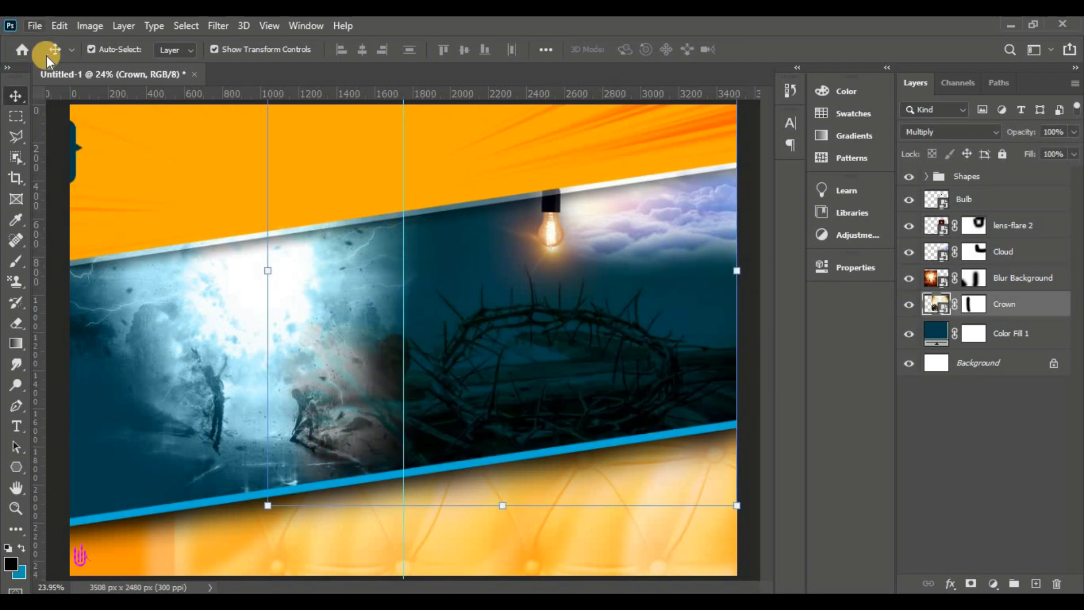
{"action": "left_click", "coordinate": [59, 25]}
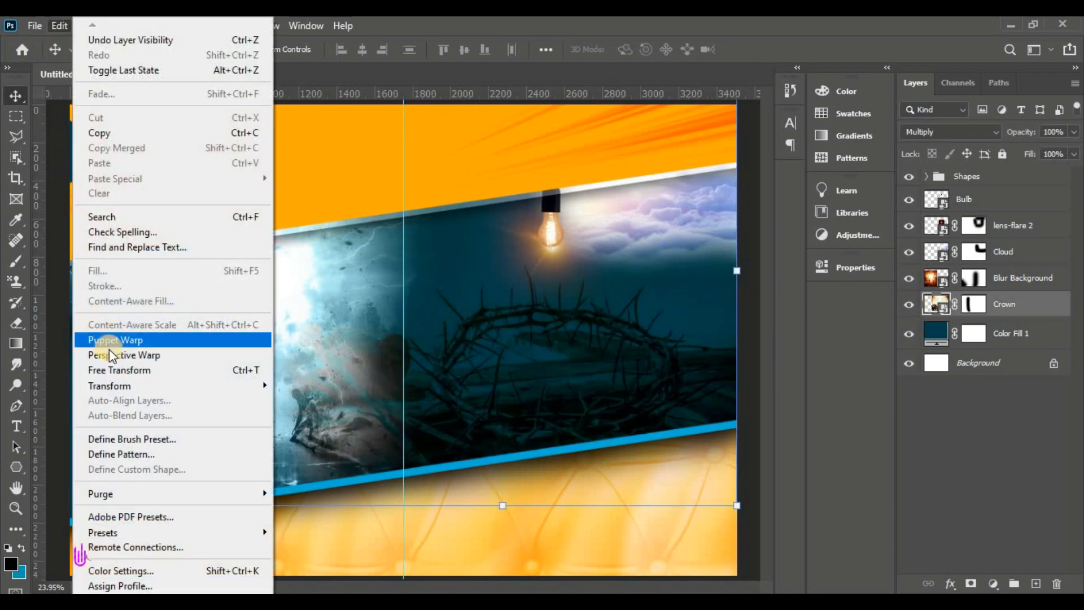
Move the Crown layer straight up with Free Transform to a Y position of 760 px and dismiss the security notification
{"action": "left_click", "coordinate": [114, 370]}
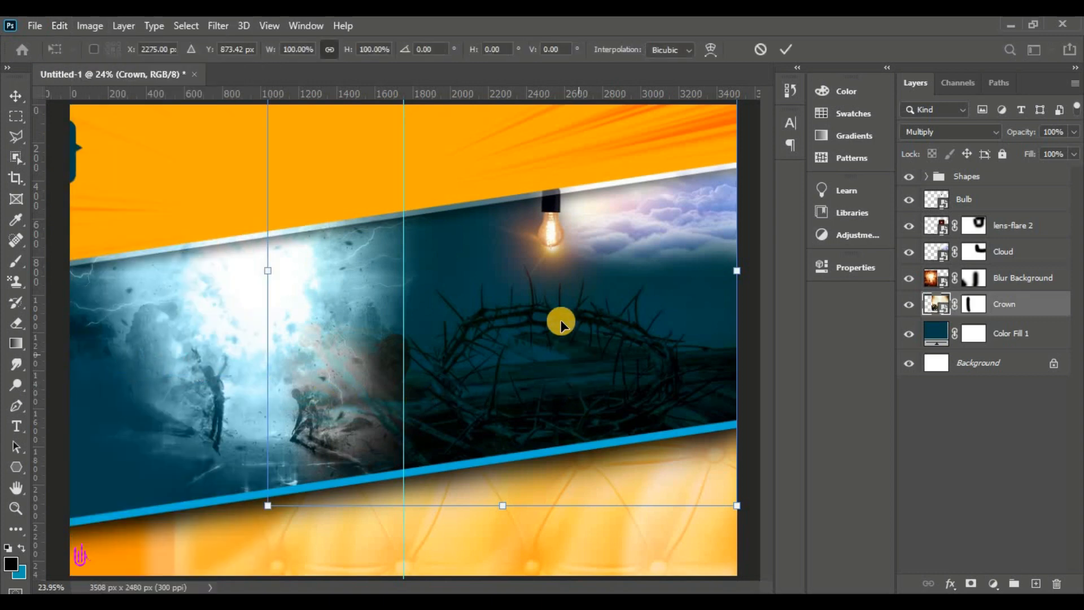
{"action": "left_click_drag", "start_coordinate": [588, 370], "coordinate": [587, 341]}
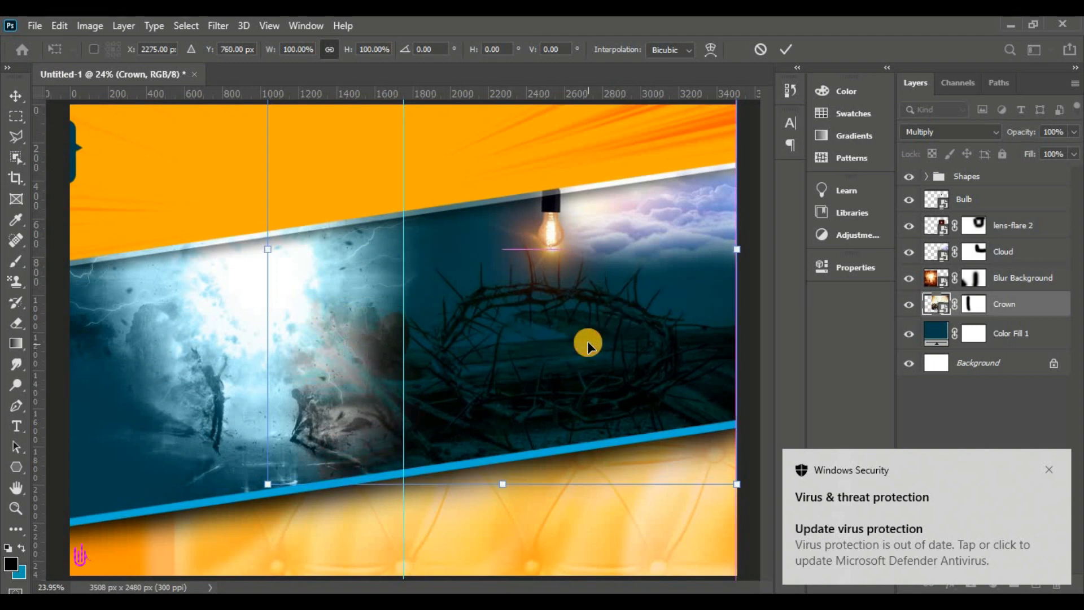
{"action": "left_click", "coordinate": [786, 49]}
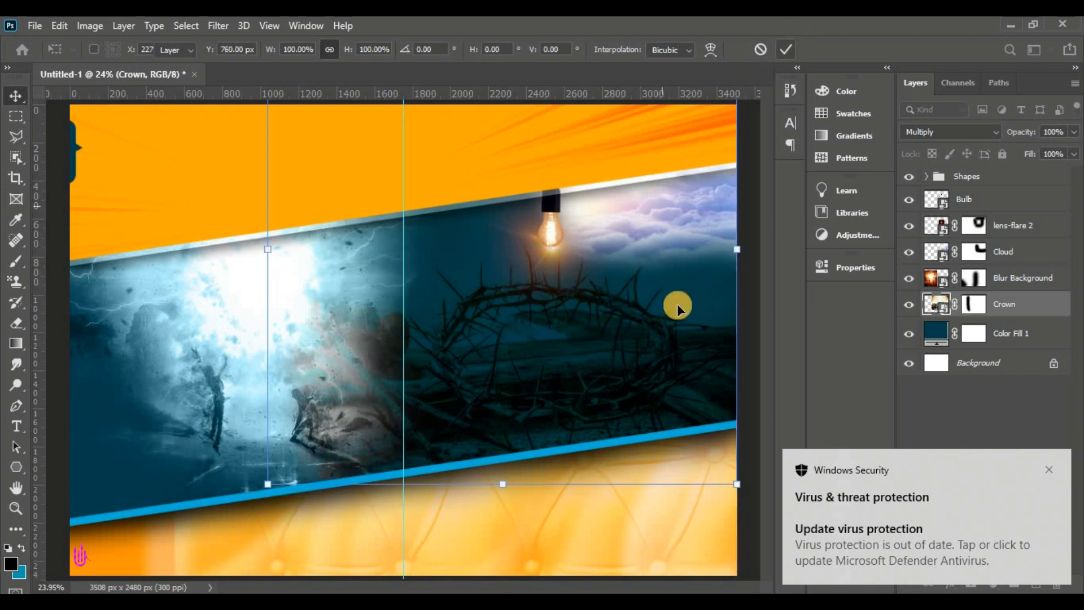
{"action": "left_click", "coordinate": [1050, 471]}
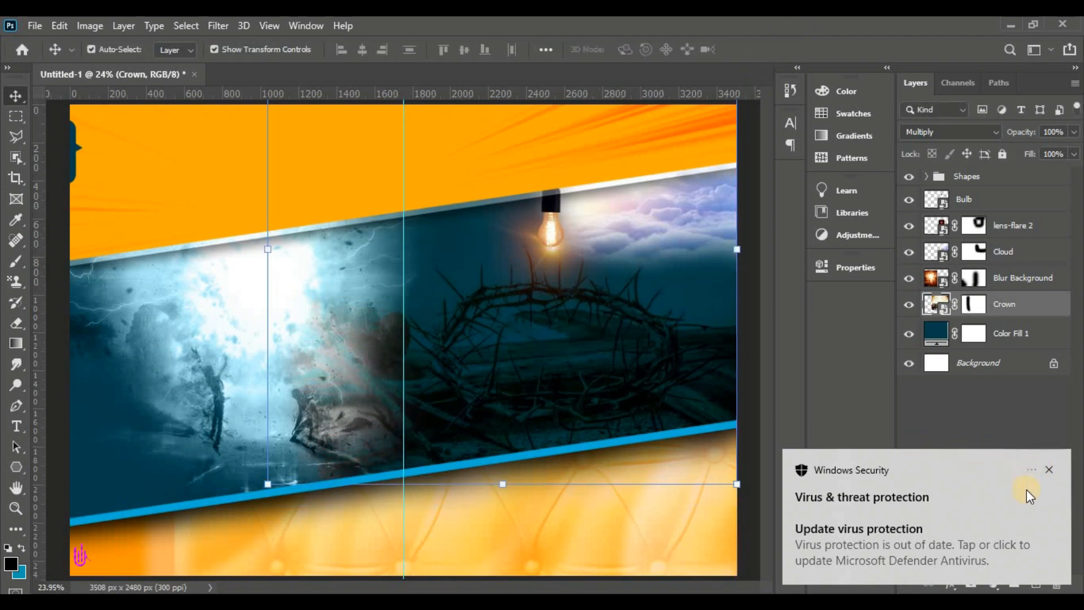
Check the Cloud layer's effect by hiding and showing it, and set its blending mode to Hard Light
{"action": "left_click", "coordinate": [667, 226]}
{"action": "left_click", "coordinate": [907, 252]}
{"action": "left_click", "coordinate": [907, 252]}
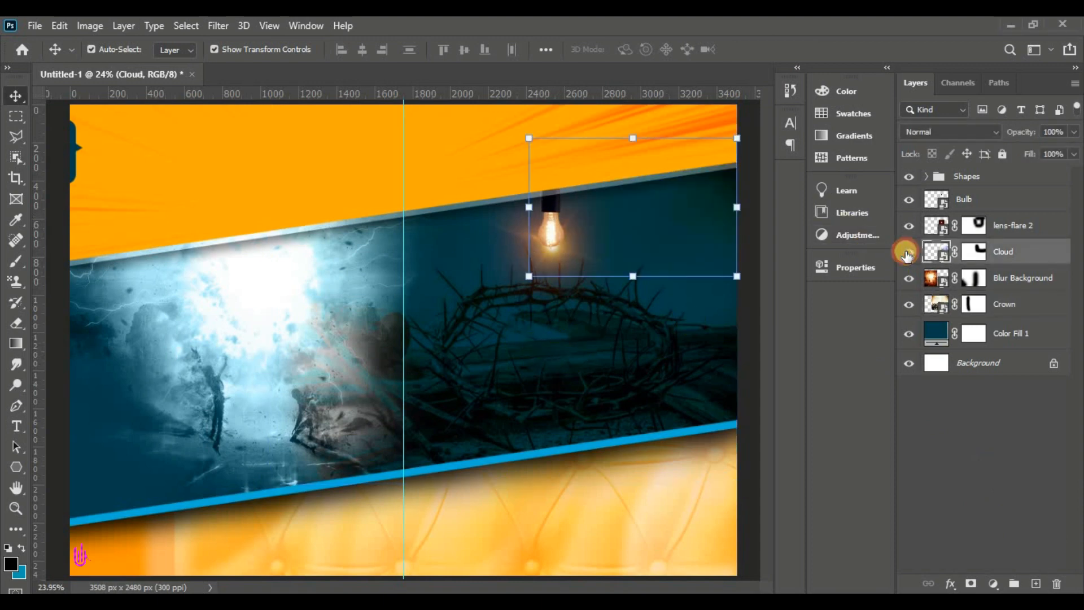
{"action": "left_click", "coordinate": [672, 206]}
{"action": "left_click", "coordinate": [933, 132]}
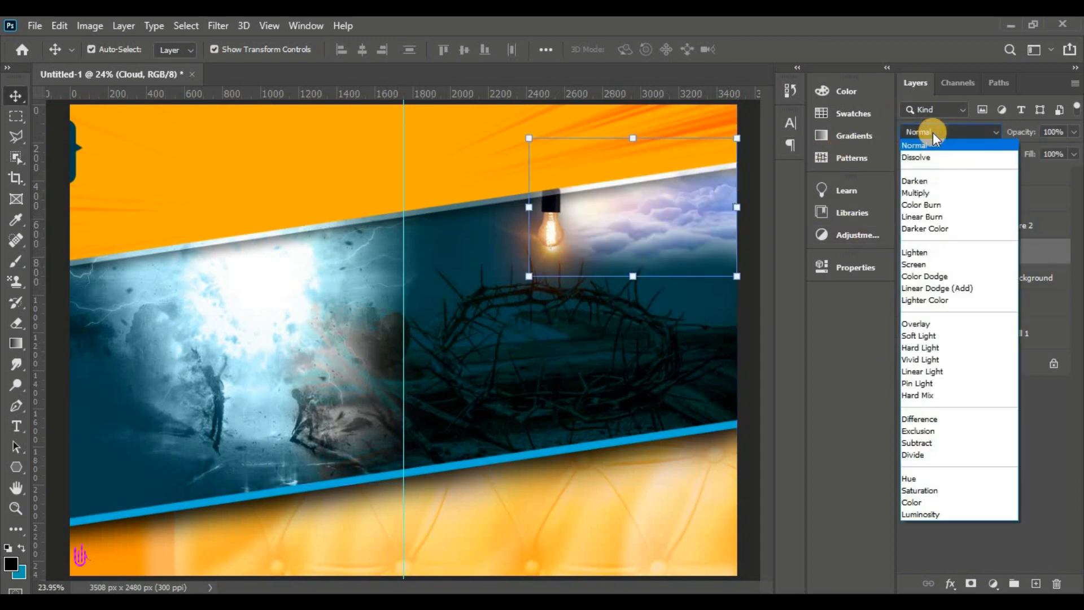
{"action": "left_click", "coordinate": [950, 346]}
Set the Cloud layer's opacity to 50% and deselect it on the canvas
{"action": "left_click", "coordinate": [1053, 131]}
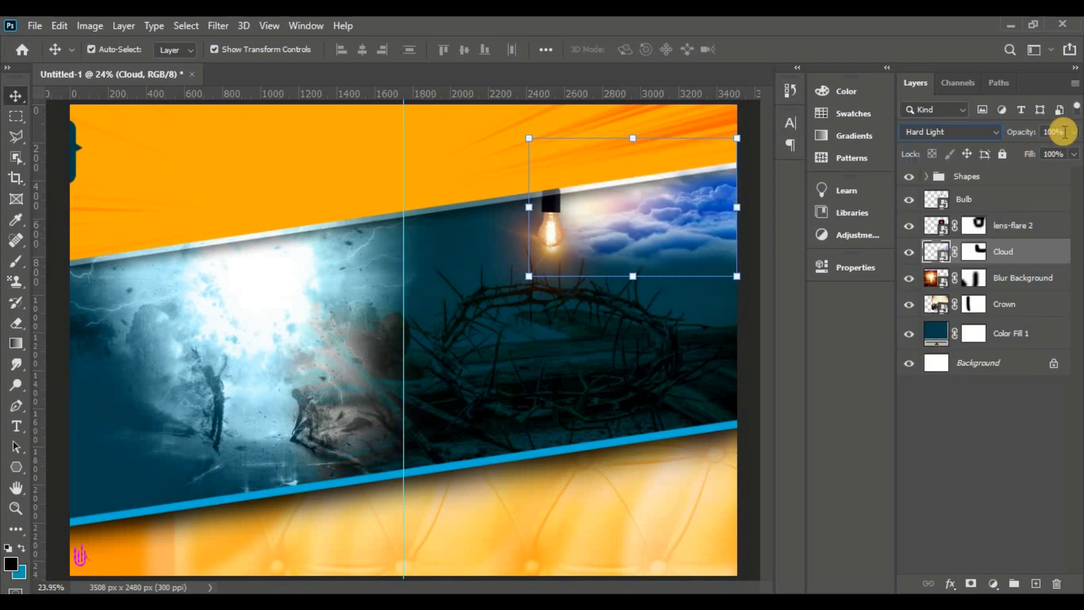
{"action": "type", "text": "60"}
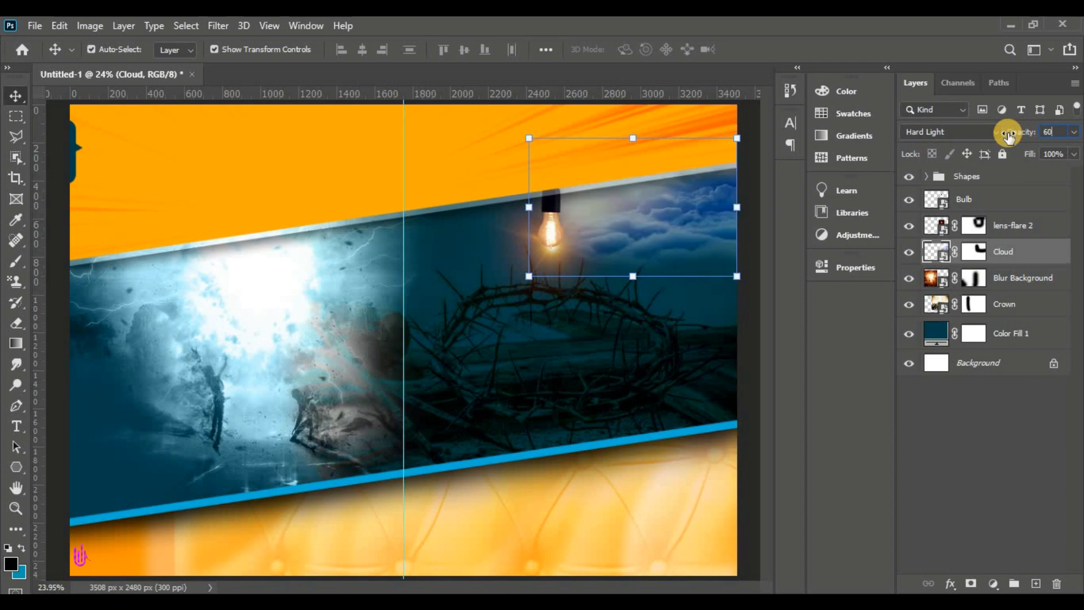
{"action": "left_click_drag", "start_coordinate": [1052, 129], "coordinate": [983, 129]}
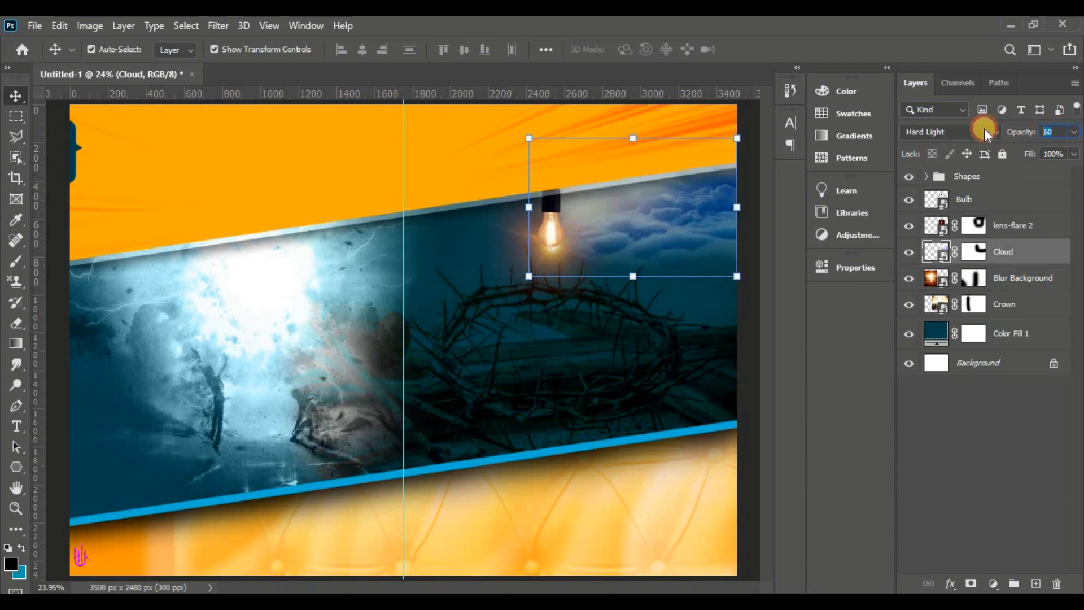
{"action": "type", "text": "50"}
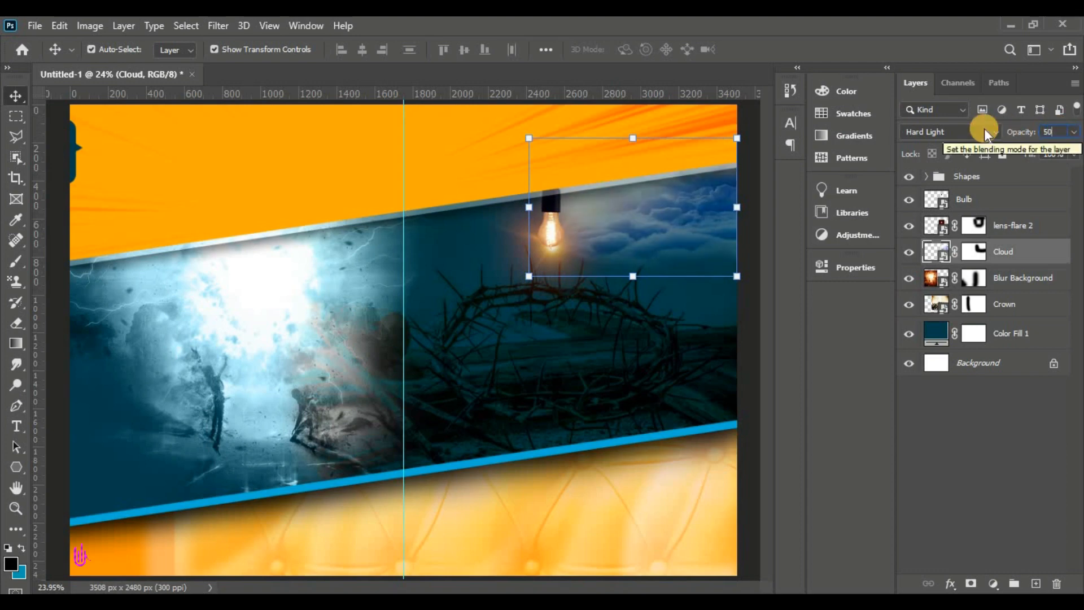
{"action": "key", "text": "Return"}
{"action": "left_click", "coordinate": [757, 376]}
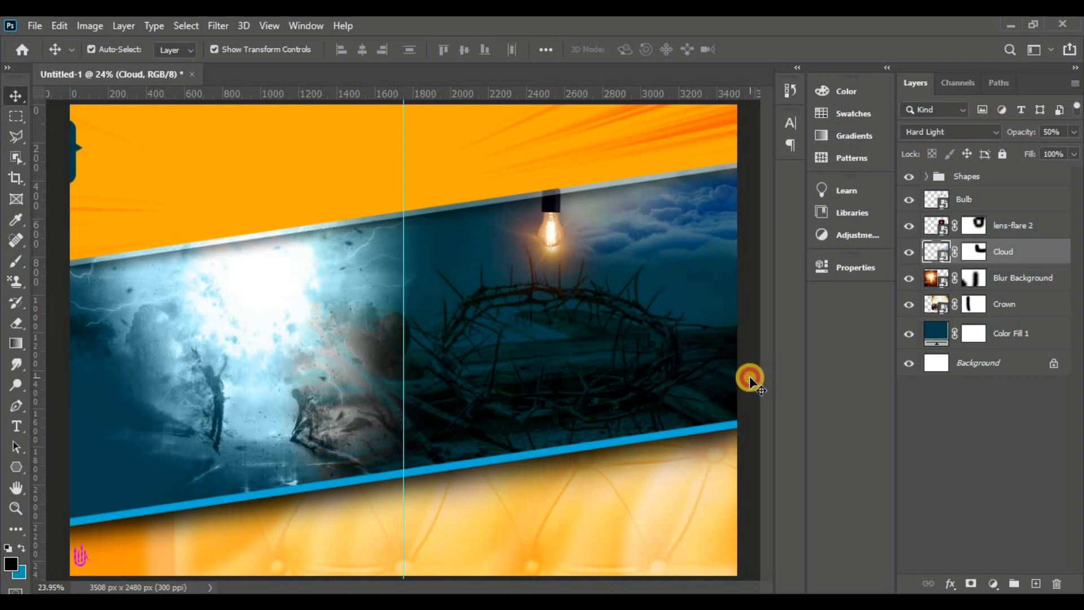
Scale the Bulb and lens-flare 2 layers together to about 92%, keeping the bulb hanging from the banner's upper edge
{"action": "left_click", "coordinate": [982, 184]}
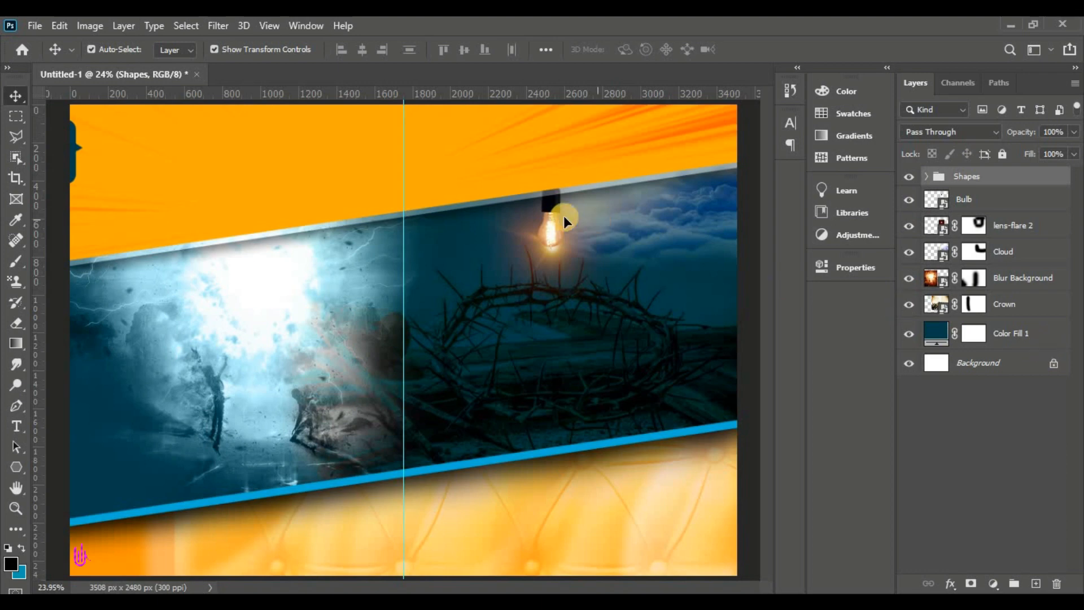
{"action": "left_click", "coordinate": [557, 257]}
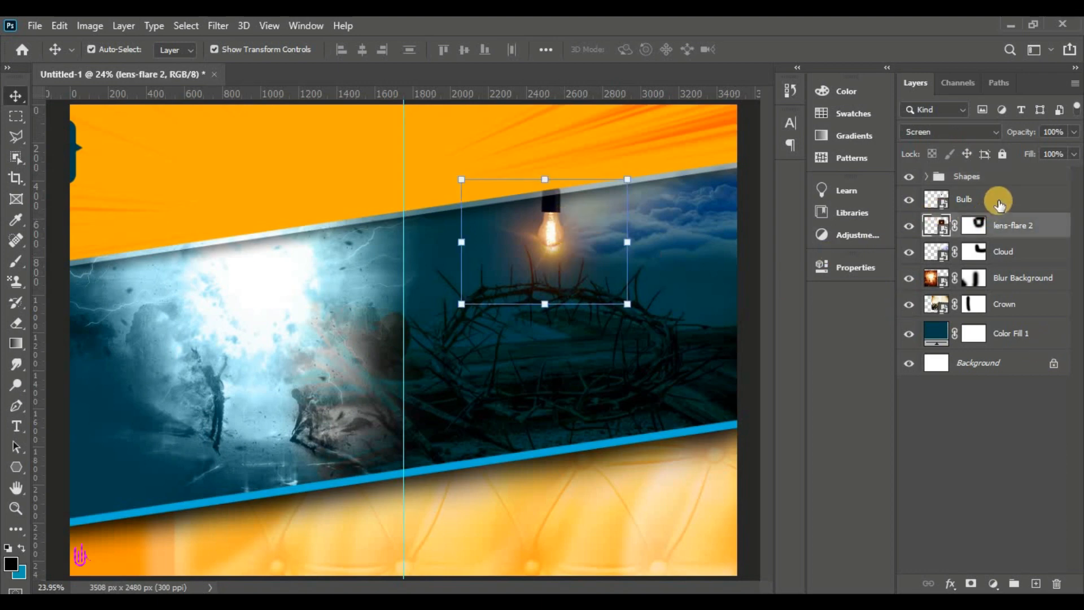
{"action": "left_click", "coordinate": [536, 303], "text": "shift"}
{"action": "left_click", "coordinate": [61, 27]}
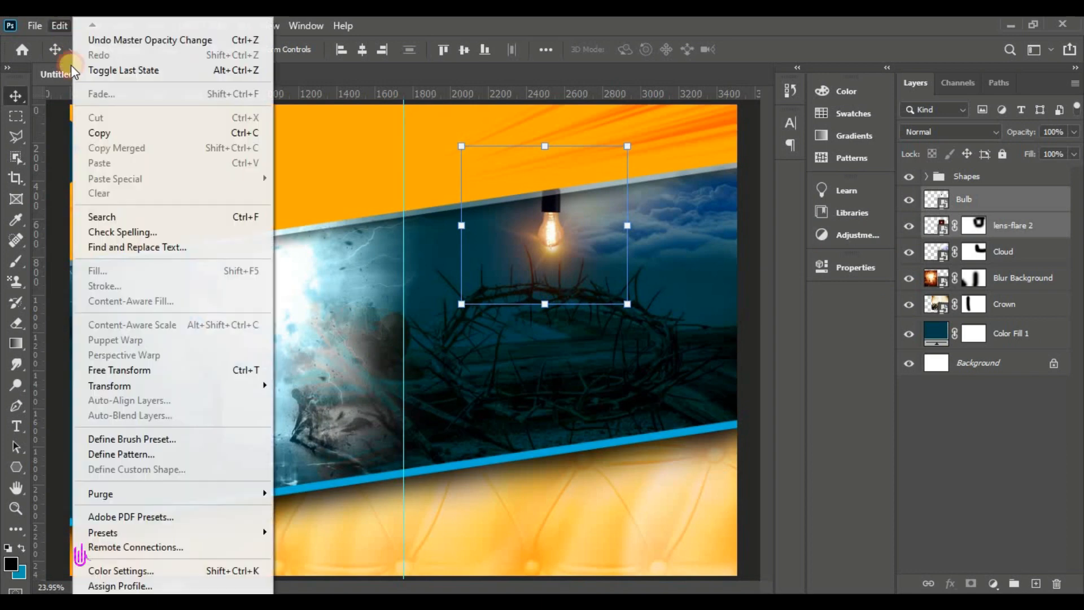
{"action": "left_click", "coordinate": [189, 368]}
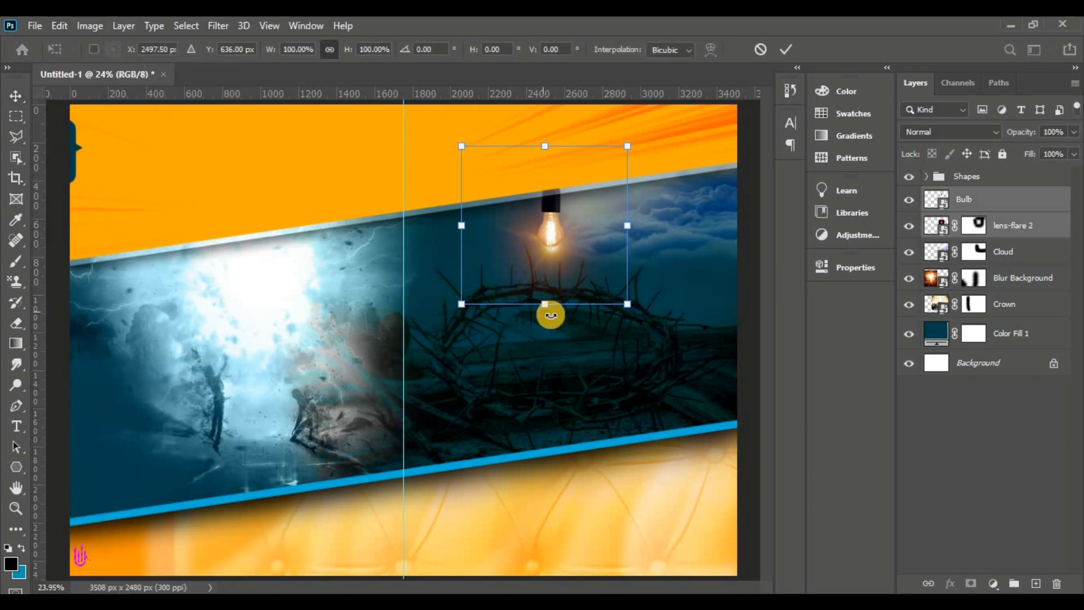
{"action": "left_click_drag", "start_coordinate": [552, 308], "coordinate": [548, 277]}
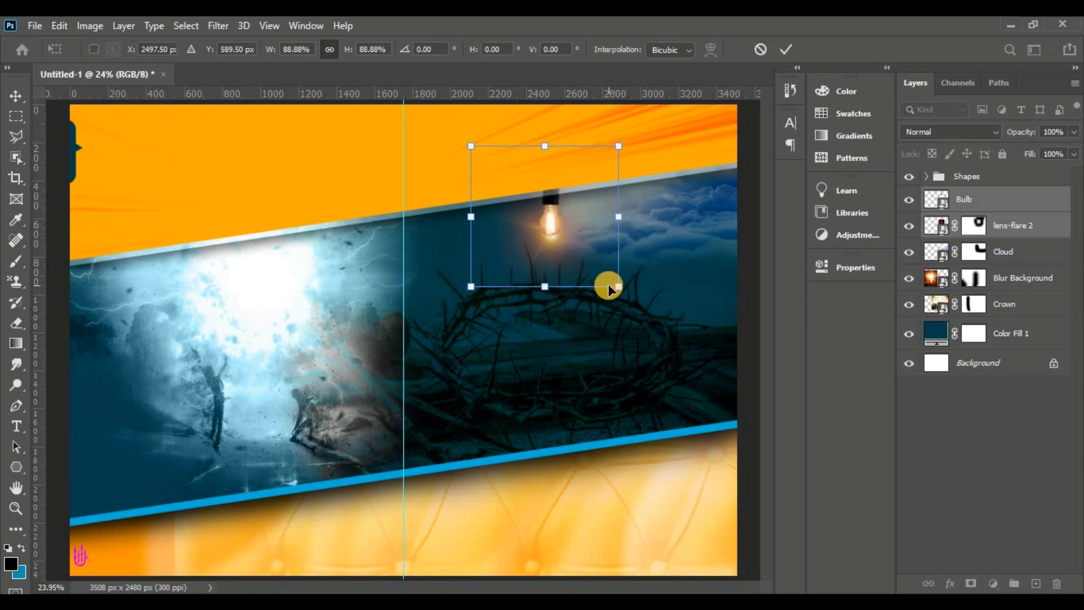
{"action": "left_click_drag", "start_coordinate": [623, 292], "coordinate": [628, 297]}
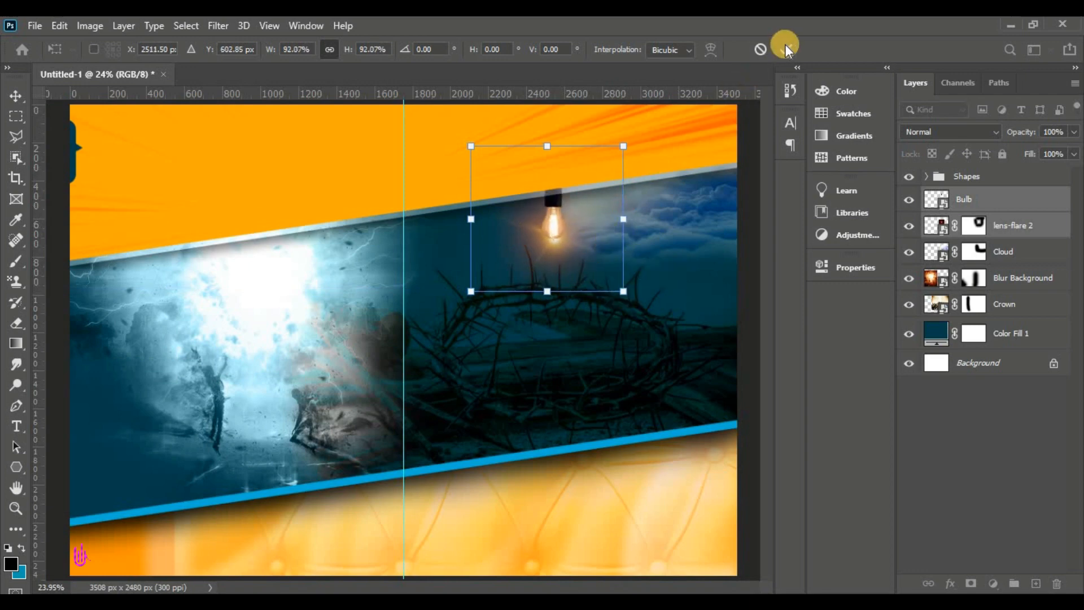
{"action": "key", "text": "Return"}
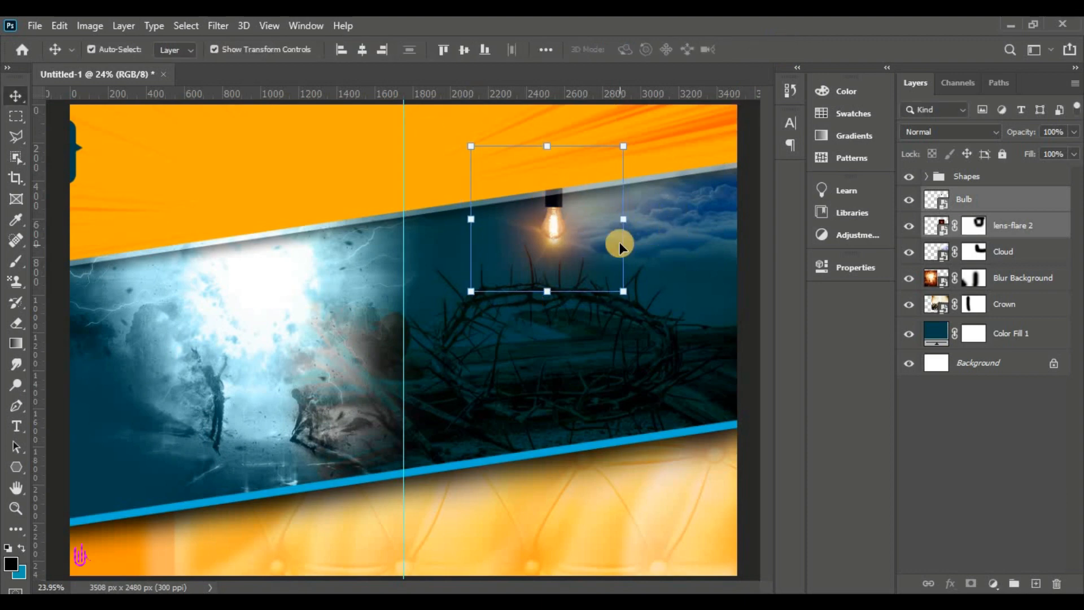
Group all layers from Shapes down to Color Fill 1 and name the group Background
{"action": "left_click", "coordinate": [995, 175]}
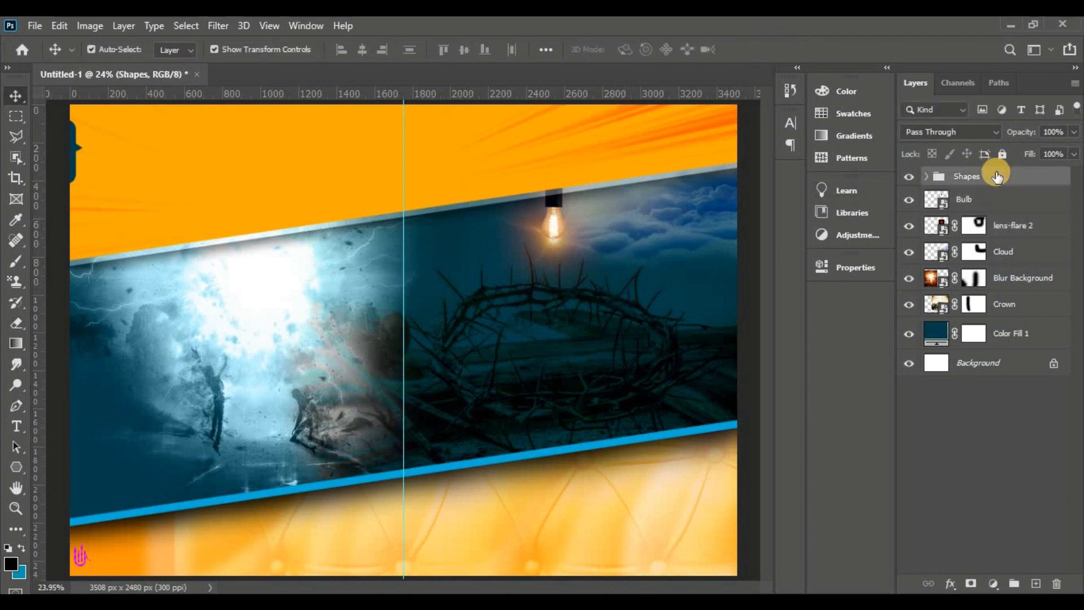
{"action": "left_click", "coordinate": [1010, 338], "text": "shift"}
{"action": "left_click", "coordinate": [1014, 583]}
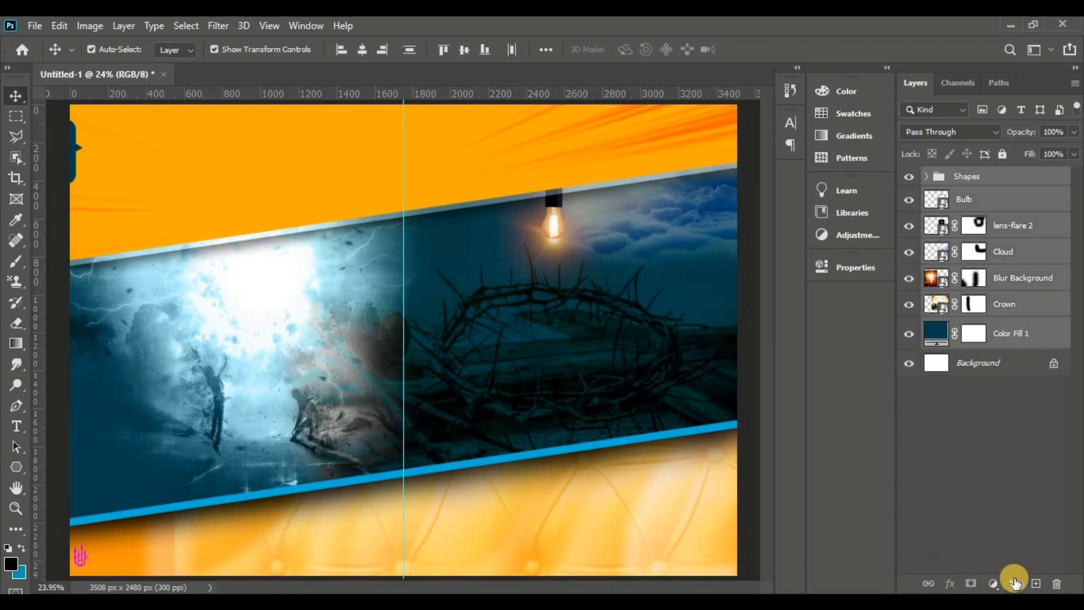
{"action": "double_click", "coordinate": [969, 176]}
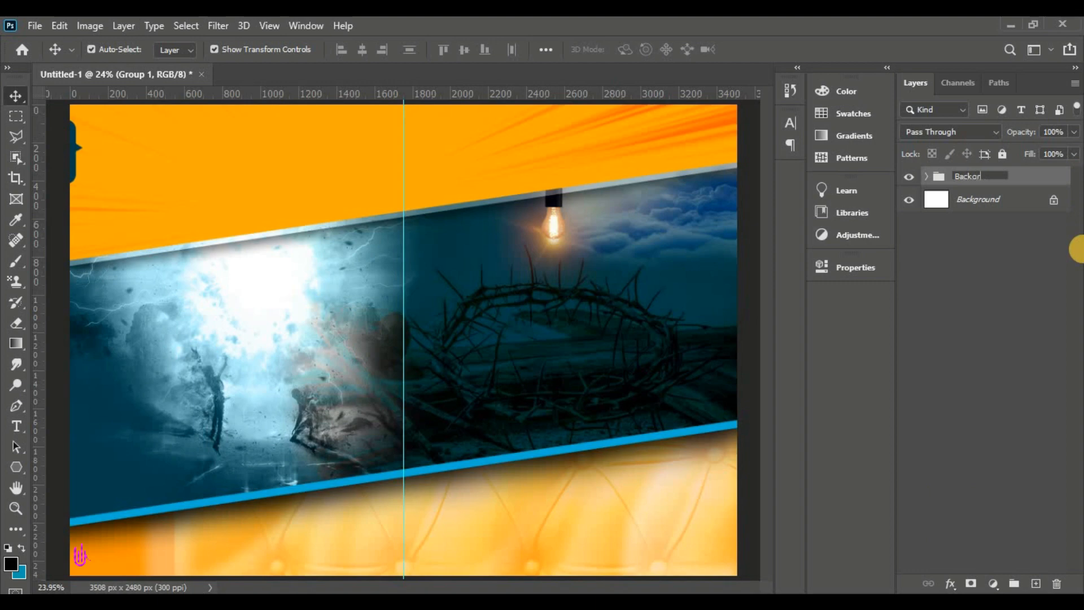
{"action": "key", "text": "Return"}
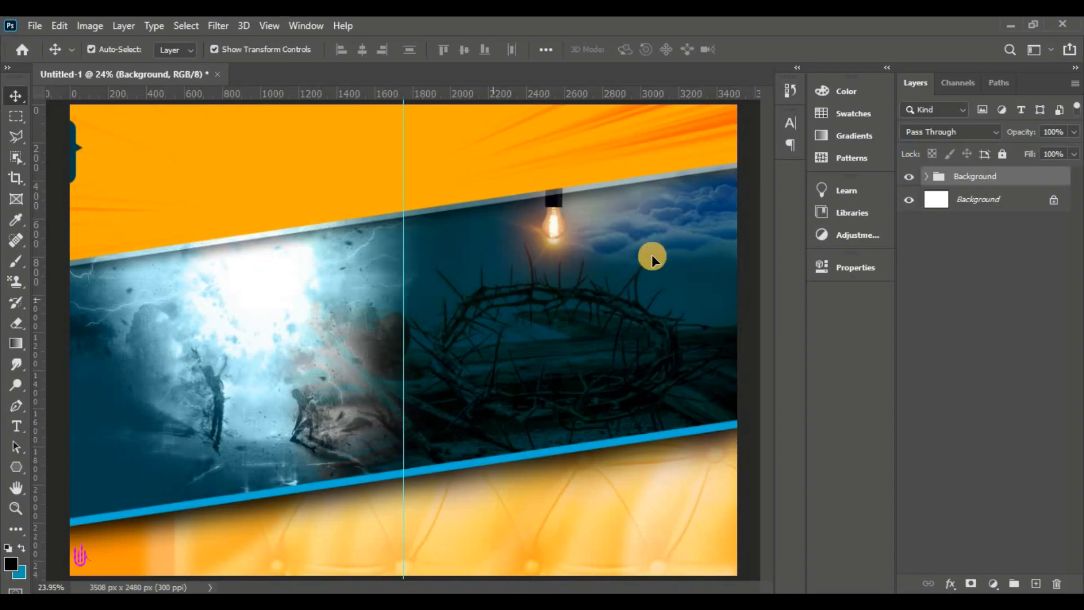
Dock Layers, Channels and Paths in the collapsed icon column, reopen Layers and toggle the Background group's visibility off and on
{"action": "left_click_drag", "start_coordinate": [1060, 86], "coordinate": [869, 307]}
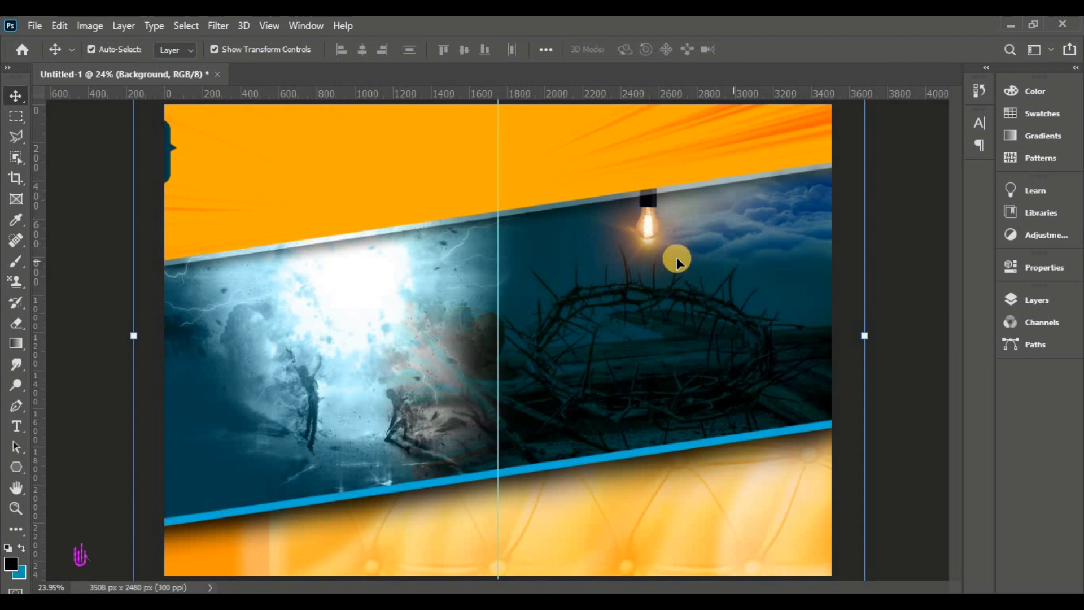
{"action": "left_click", "coordinate": [1023, 305]}
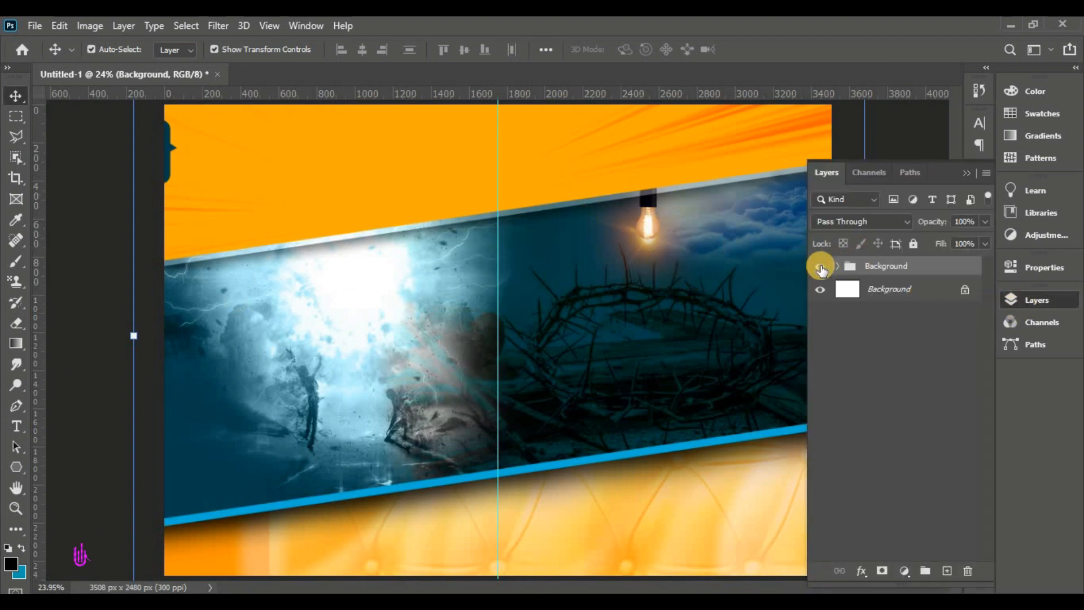
{"action": "left_click", "coordinate": [820, 266]}
{"action": "left_click", "coordinate": [820, 267]}
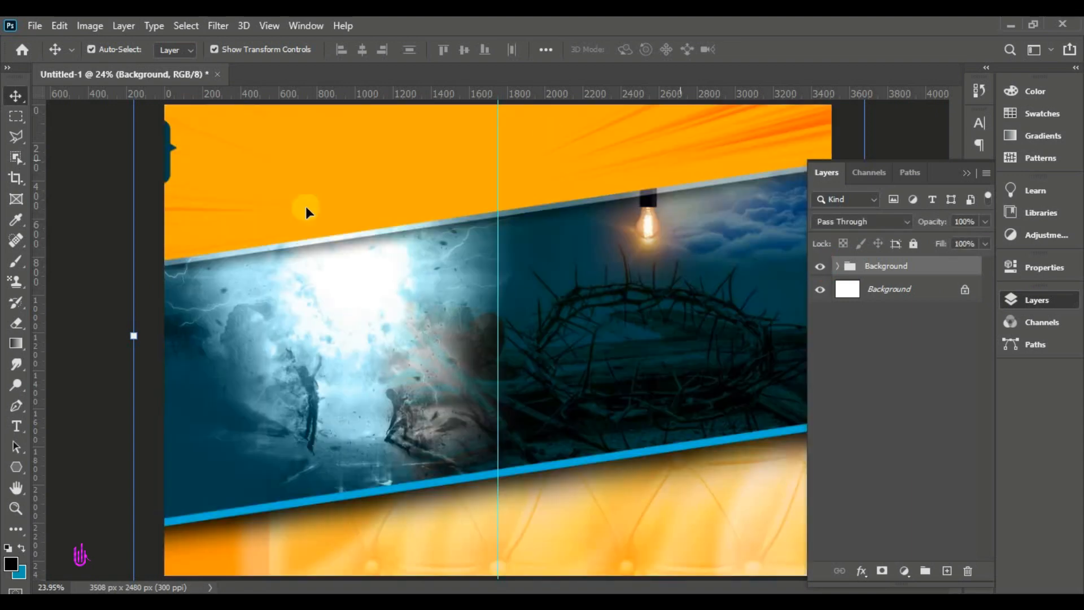
Place the Pastor1 image from the PROPHETIC folder as an embedded object above the Background group
{"action": "left_click", "coordinate": [35, 26]}
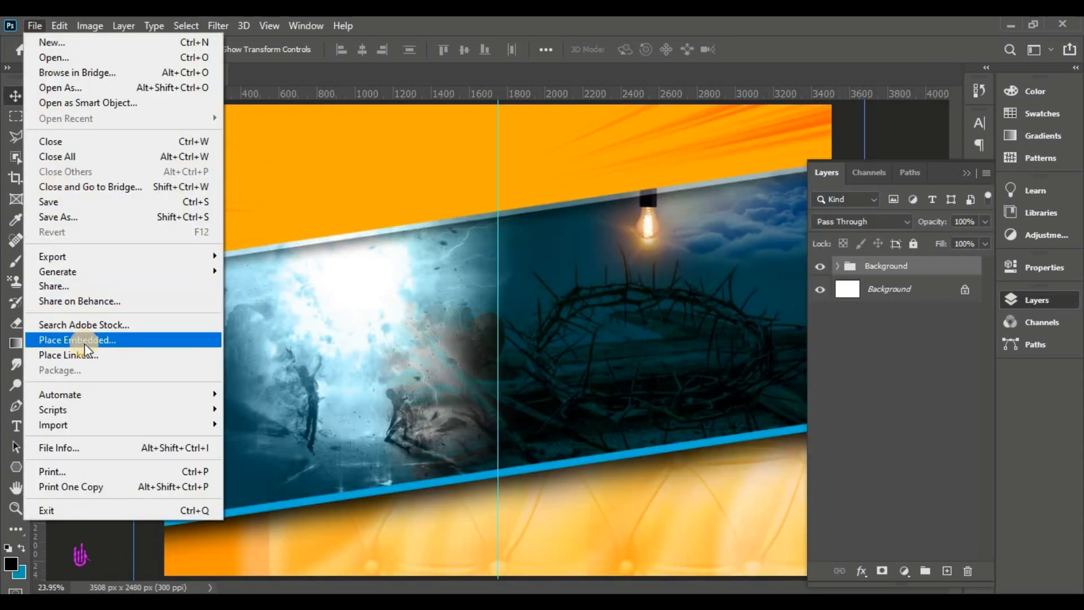
{"action": "left_click", "coordinate": [85, 341]}
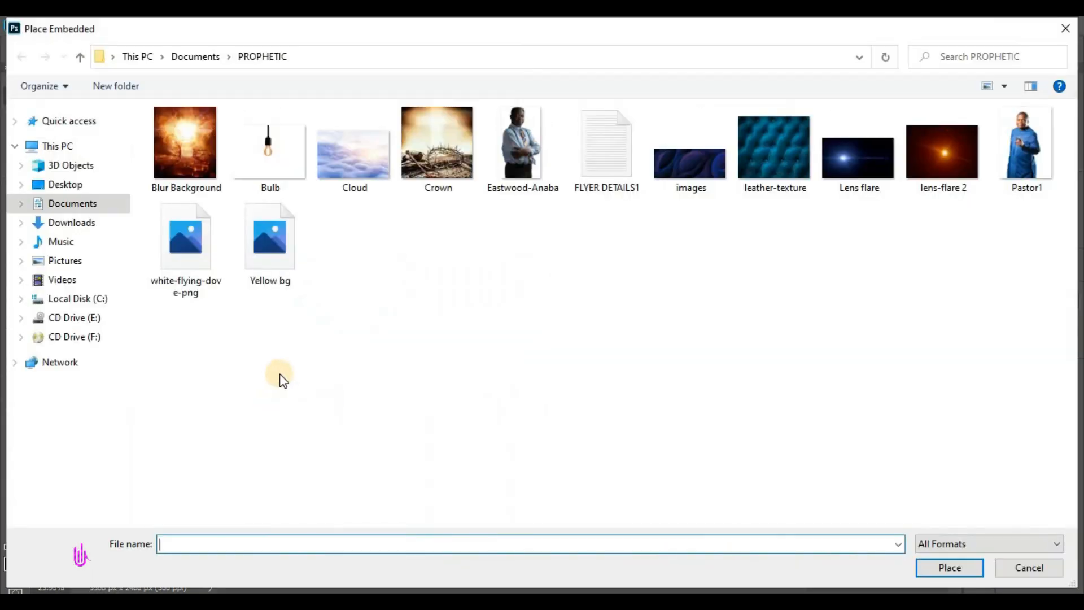
{"action": "left_click", "coordinate": [1007, 173]}
{"action": "left_click", "coordinate": [924, 566]}
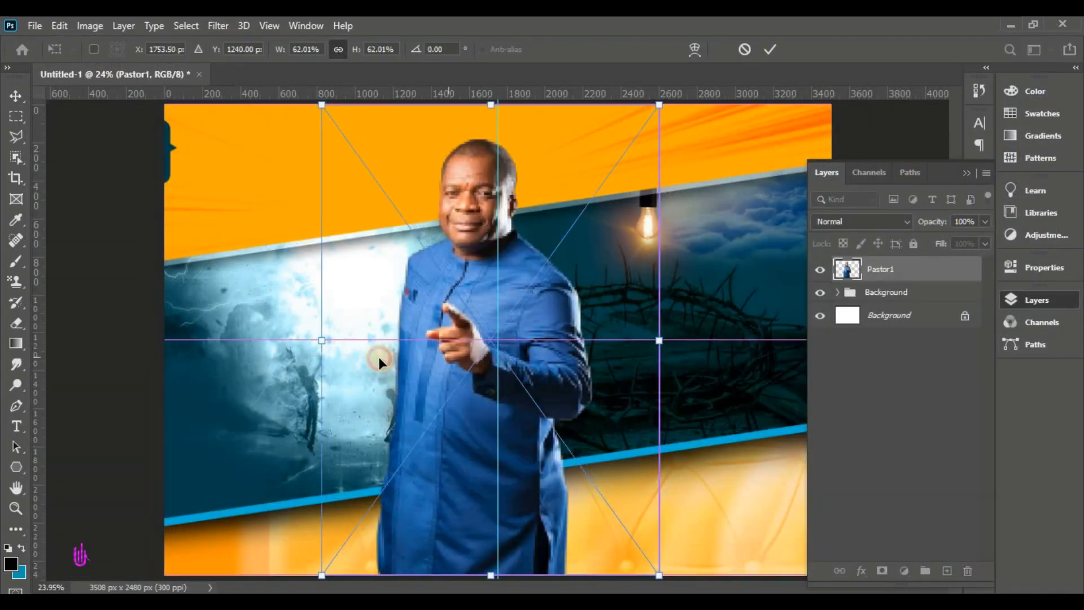
Scale the Pastor1 image to about 56% and position it over the left part of the flyer, extending past the lower edge
{"action": "left_click_drag", "start_coordinate": [378, 357], "coordinate": [228, 358]}
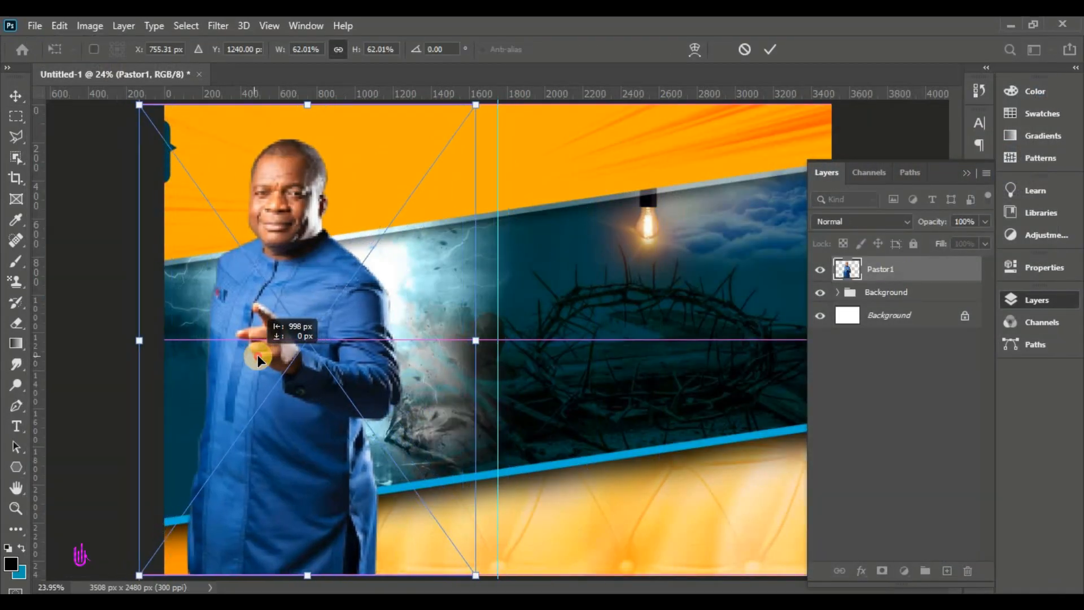
{"action": "left_click_drag", "start_coordinate": [312, 113], "coordinate": [311, 156]}
{"action": "left_click_drag", "start_coordinate": [294, 331], "coordinate": [287, 372]}
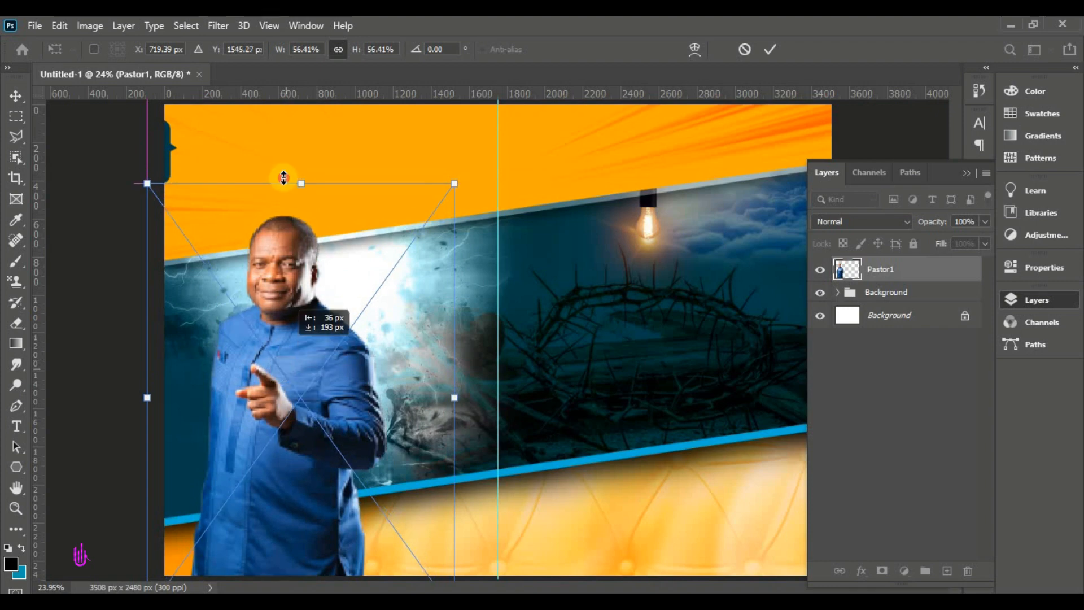
{"action": "left_click_drag", "start_coordinate": [301, 184], "coordinate": [302, 191]}
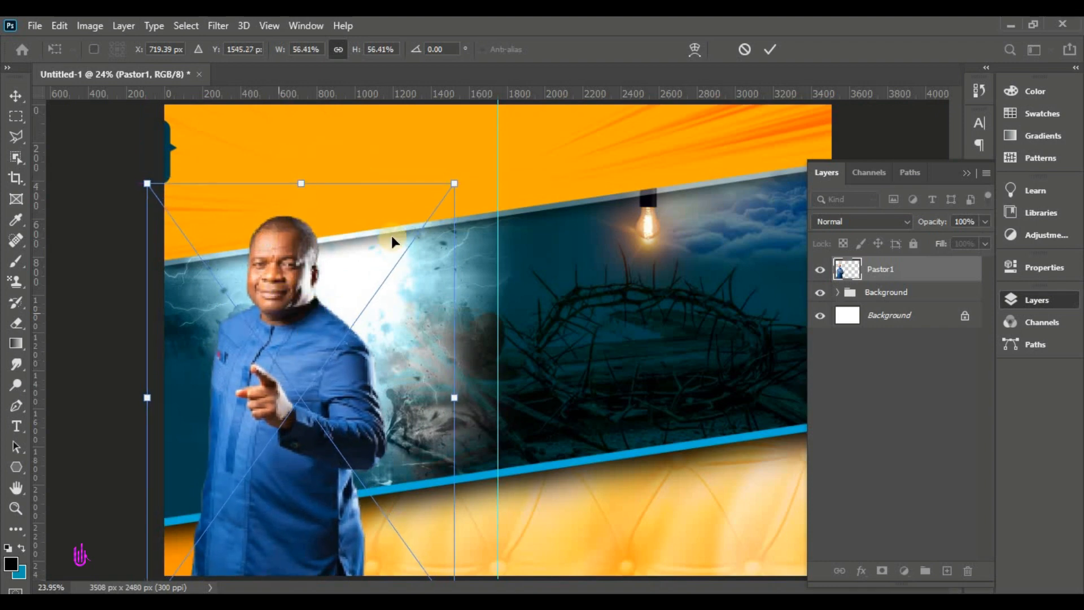
{"action": "left_click", "coordinate": [771, 50]}
Place the Eastwood-Anaba image from the PROPHETIC folder as an embedded object above the Pastor1 layer
{"action": "scroll", "coordinate": [266, 367], "scroll_direction": "down", "scroll_amount": 3}
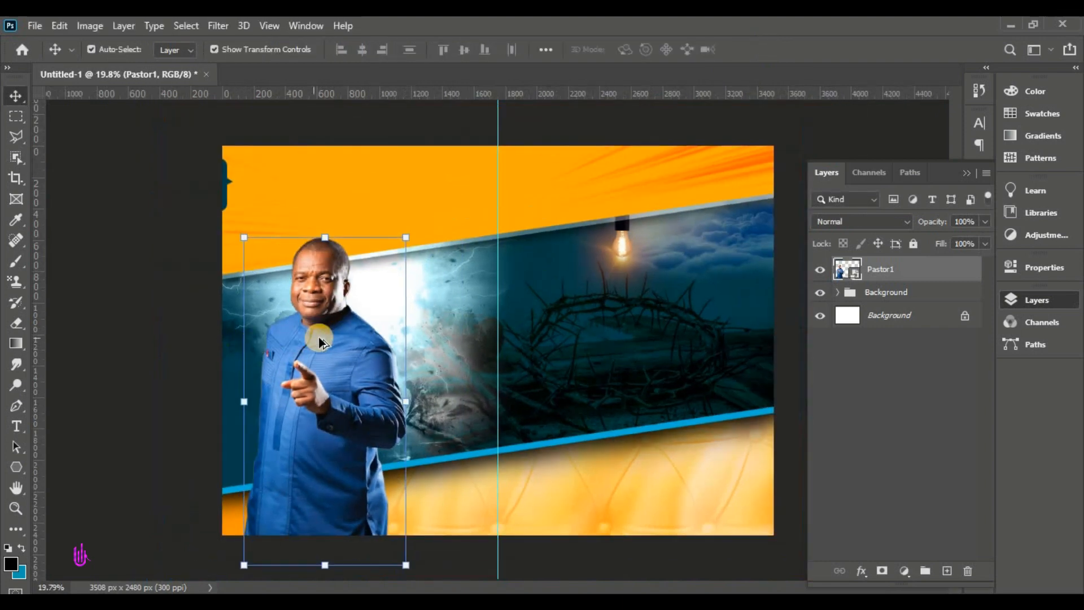
{"action": "scroll", "coordinate": [316, 361], "scroll_direction": "up", "scroll_amount": 2}
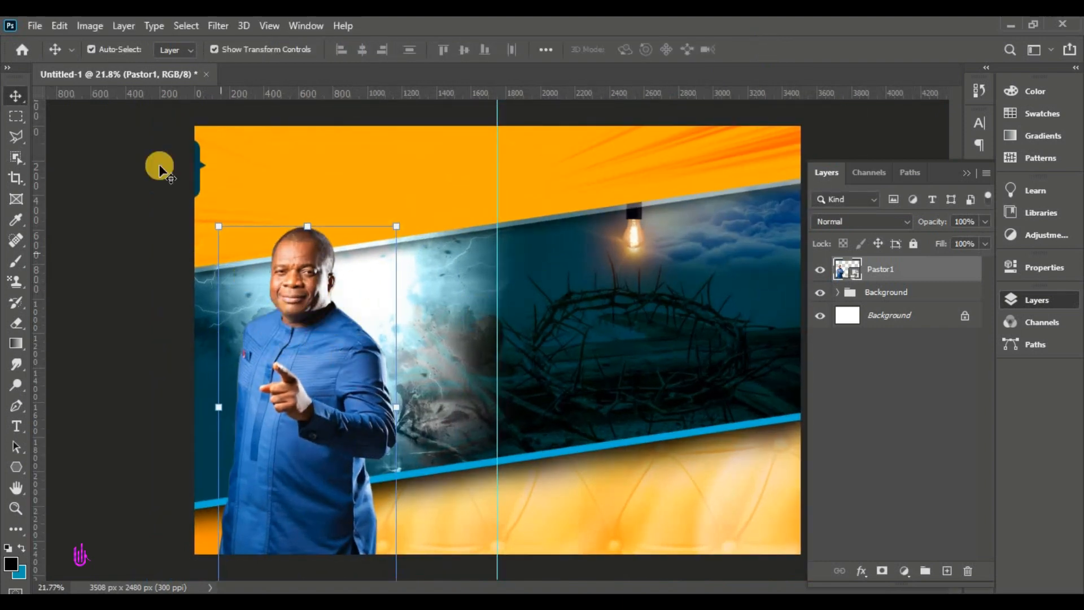
{"action": "left_click", "coordinate": [35, 25]}
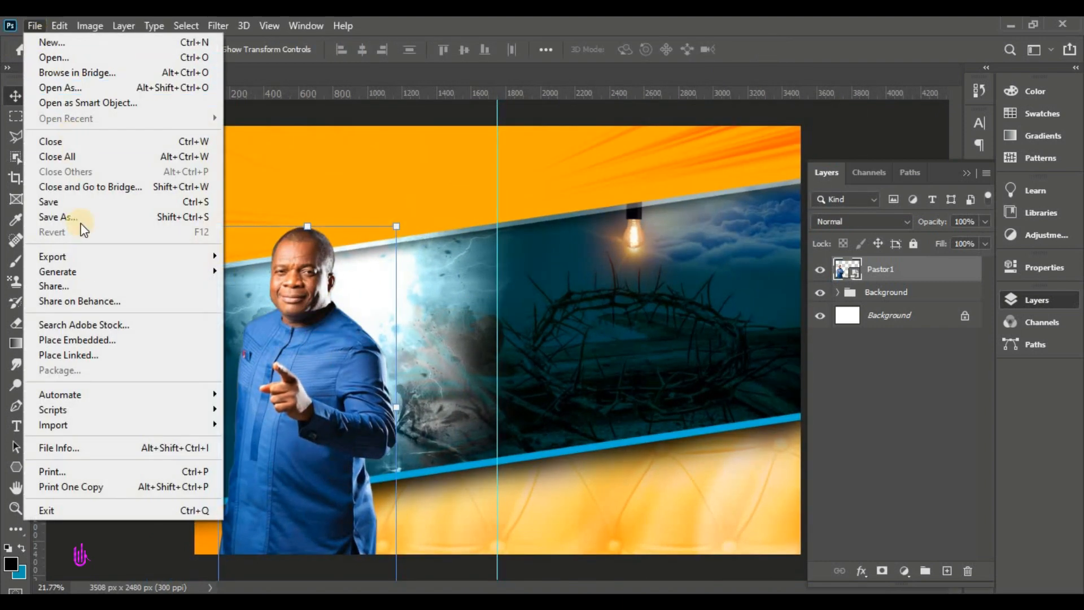
{"action": "left_click", "coordinate": [96, 339]}
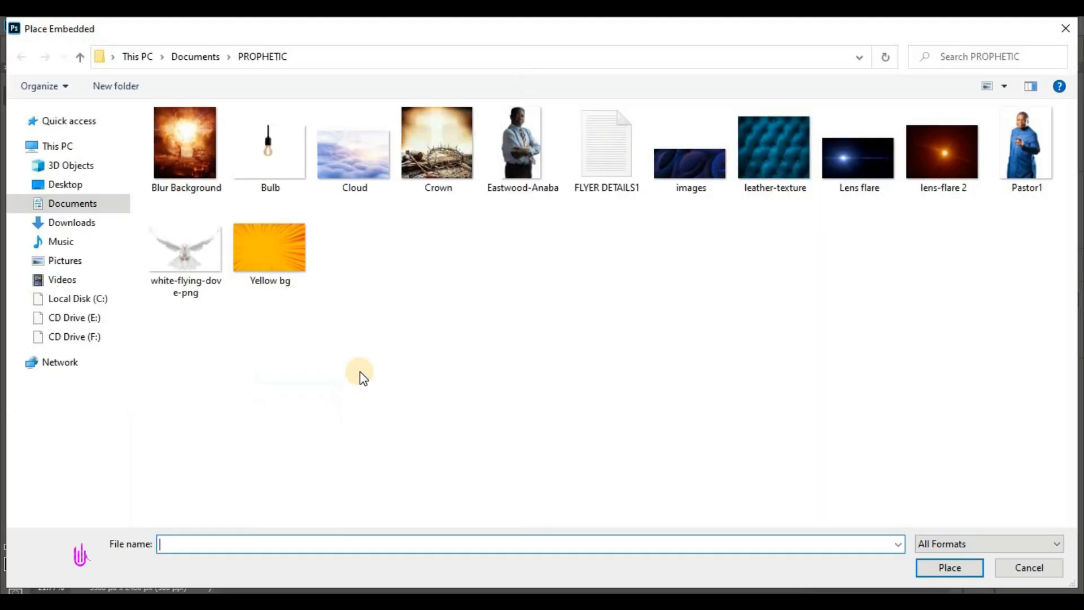
{"action": "left_click", "coordinate": [502, 166]}
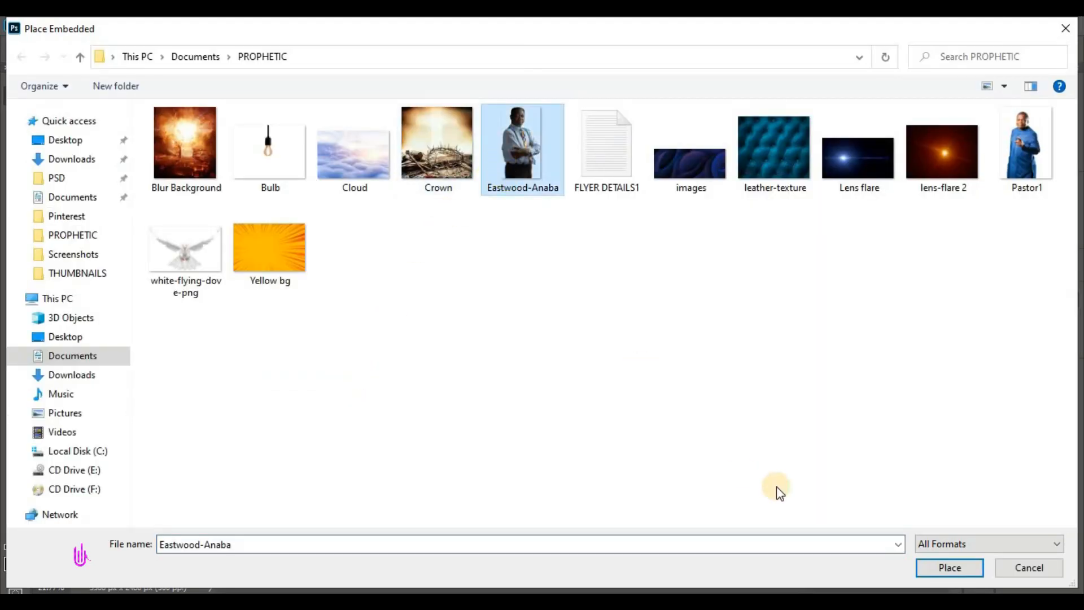
{"action": "left_click", "coordinate": [951, 568]}
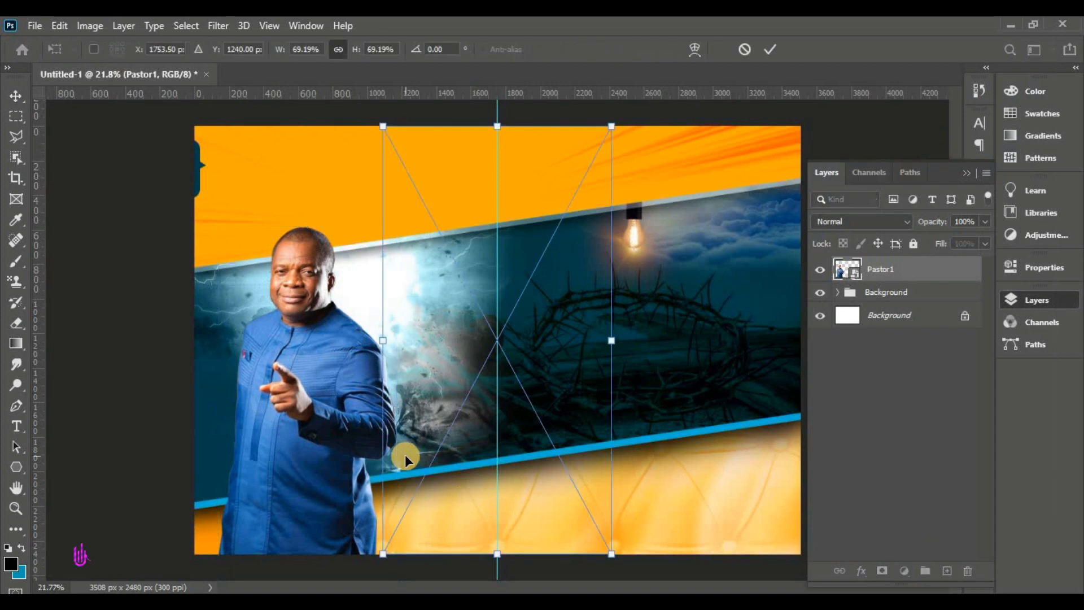
Scale the Eastwood-Anaba image to about 55%, stand it beside Pastor1 with a slight overlap, and move its layer below Pastor1
{"action": "left_click_drag", "start_coordinate": [610, 126], "coordinate": [571, 215]}
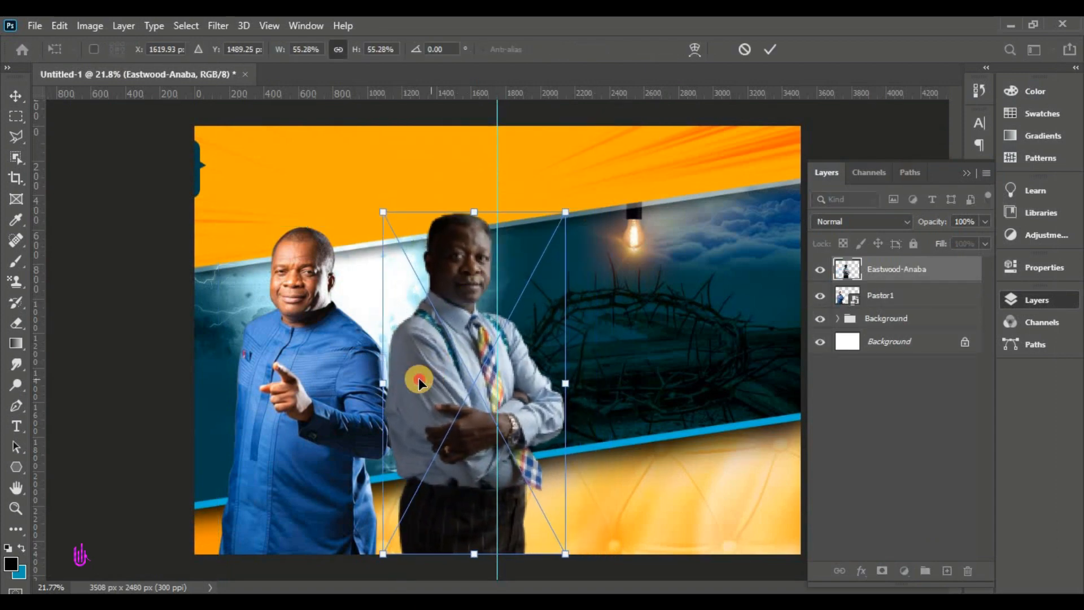
{"action": "left_click_drag", "start_coordinate": [419, 380], "coordinate": [415, 353]}
{"action": "left_click_drag", "start_coordinate": [416, 352], "coordinate": [417, 357]}
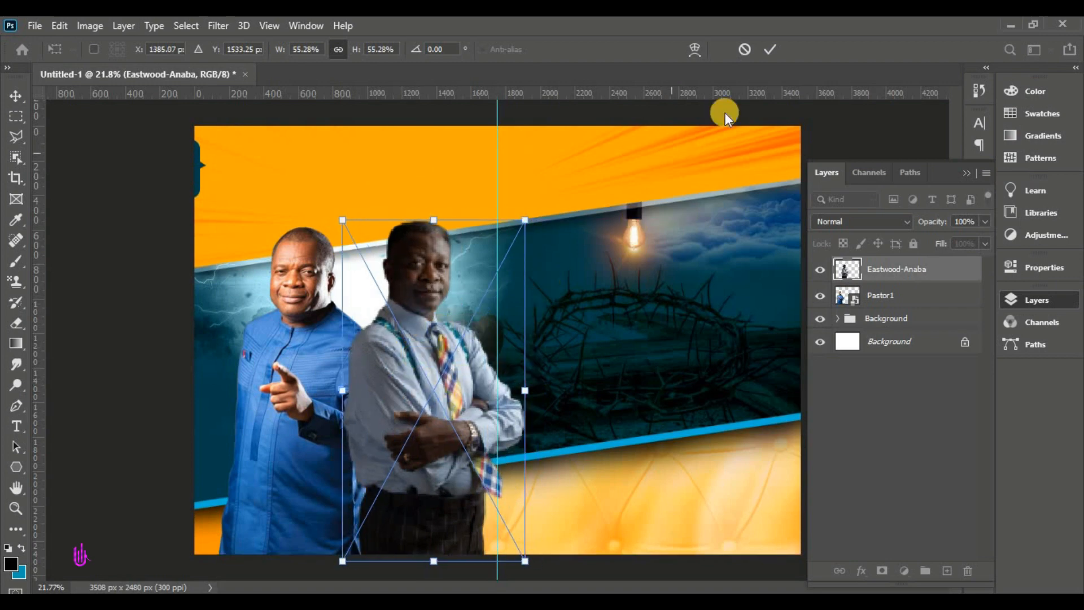
{"action": "left_click", "coordinate": [768, 53]}
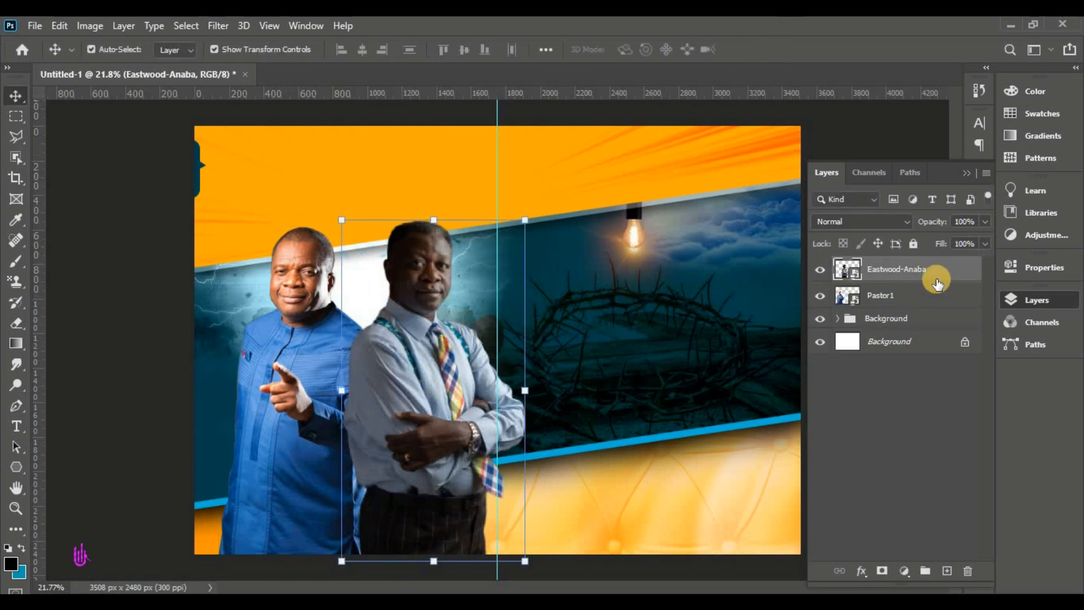
{"action": "left_click_drag", "start_coordinate": [937, 271], "coordinate": [898, 304]}
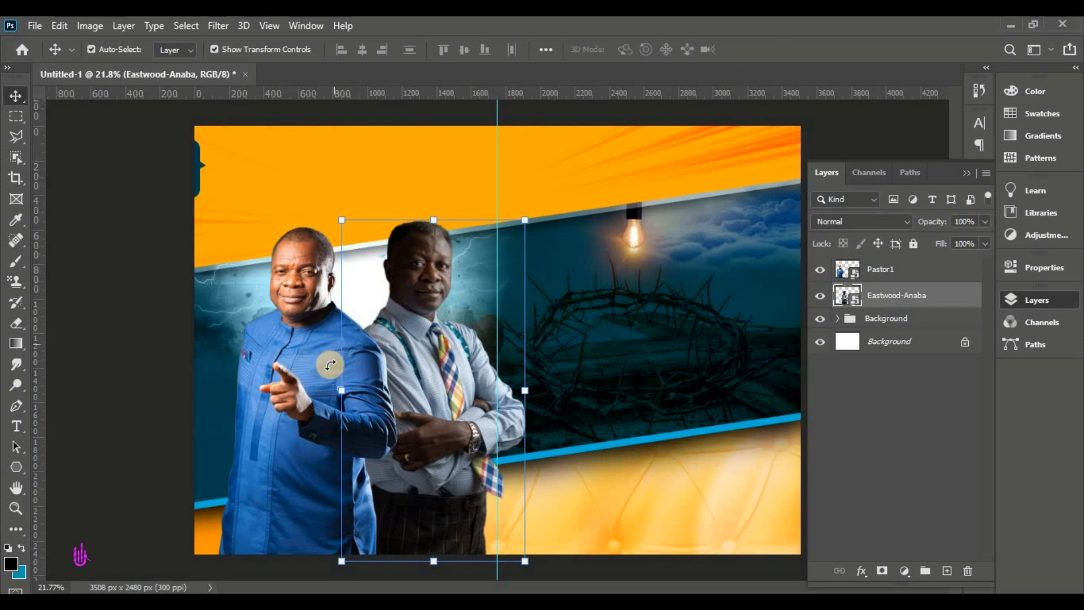
Scale the Pastor1 and Eastwood-Anaba images together to about 102% and shift them slightly down toward the flyer's left edge
{"action": "left_click", "coordinate": [290, 386], "text": "shift"}
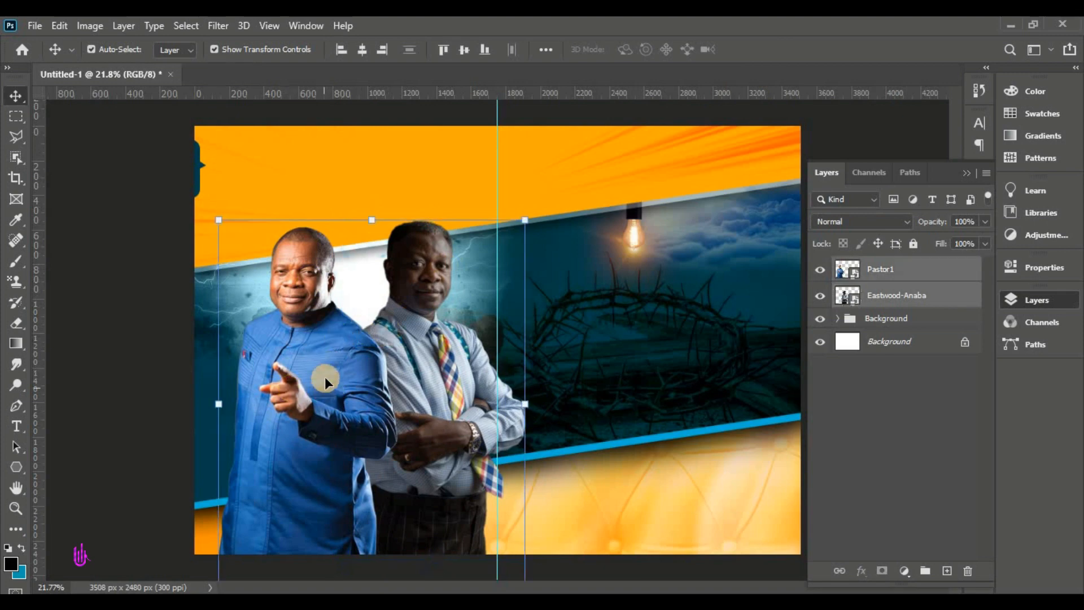
{"action": "left_click_drag", "start_coordinate": [374, 217], "coordinate": [373, 214]}
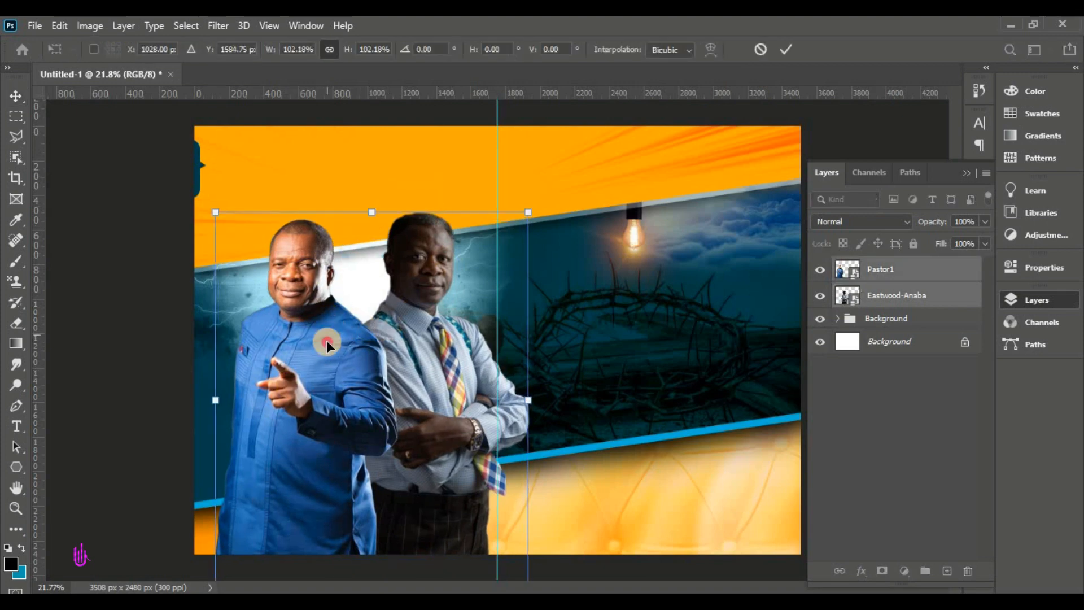
{"action": "left_click_drag", "start_coordinate": [325, 338], "coordinate": [317, 338]}
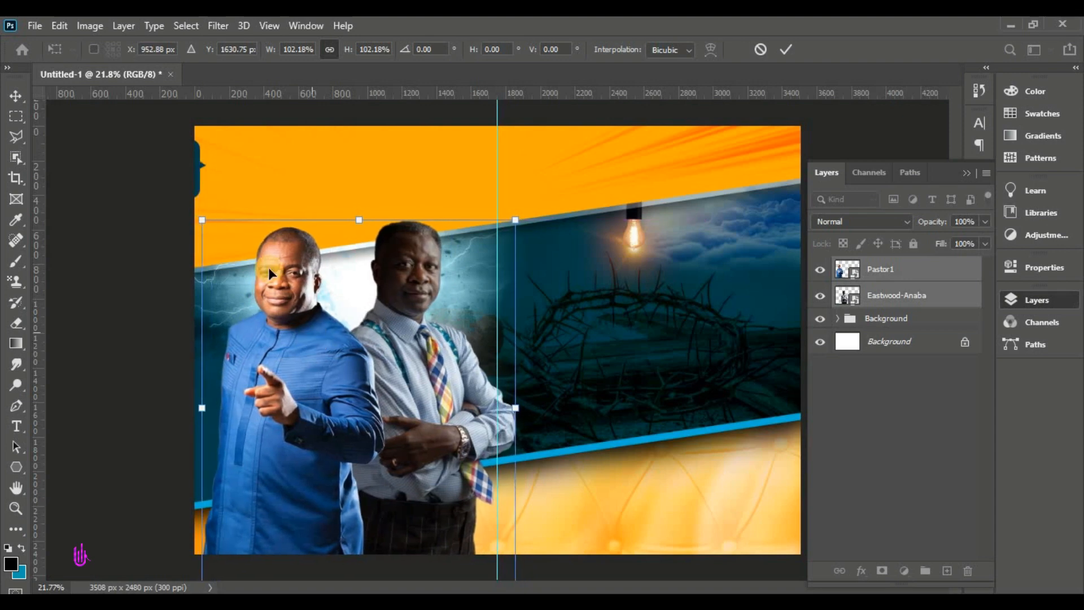
{"action": "left_click", "coordinate": [789, 50]}
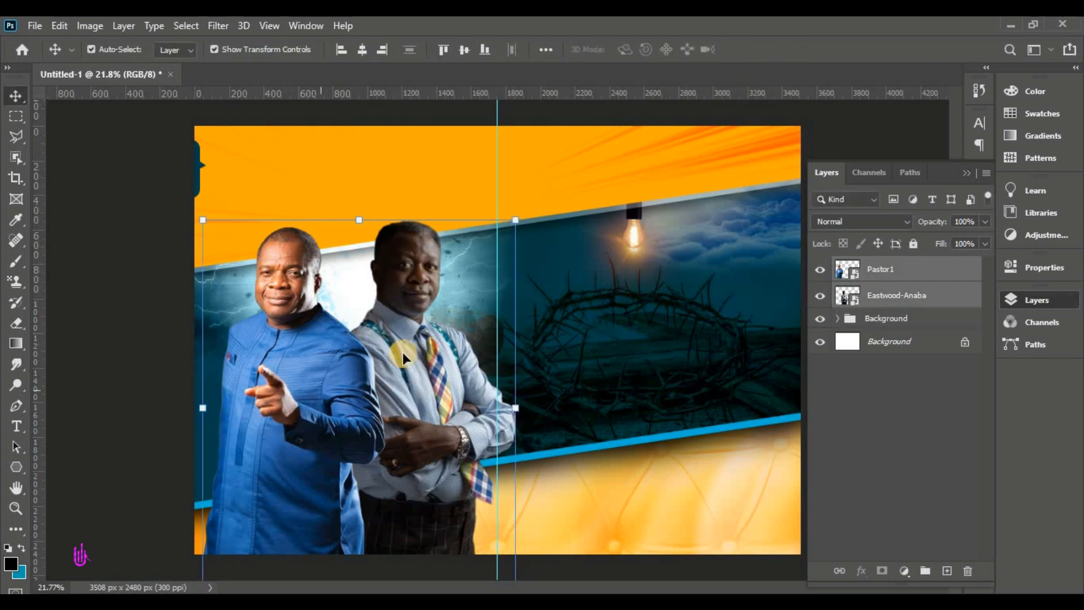
Nudge both pastor images slightly upward together in small and larger increments
{"action": "key", "text": "Up"}
{"action": "key", "text": "Up"}
{"action": "key", "text": "Up"}
{"action": "key", "text": "Up"}
{"action": "key", "text": "Up"}
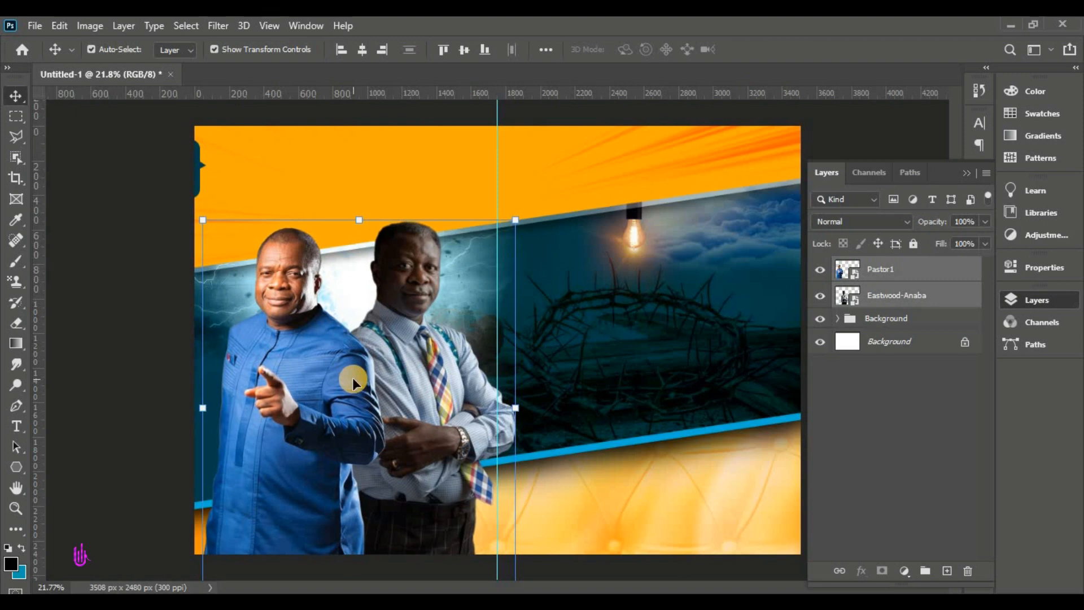
{"action": "key", "text": "shift+Up"}
{"action": "key", "text": "shift+Up"}
{"action": "key", "text": "shift+Up"}
{"action": "key", "text": "shift+Up"}
{"action": "key", "text": "shift+Up"}
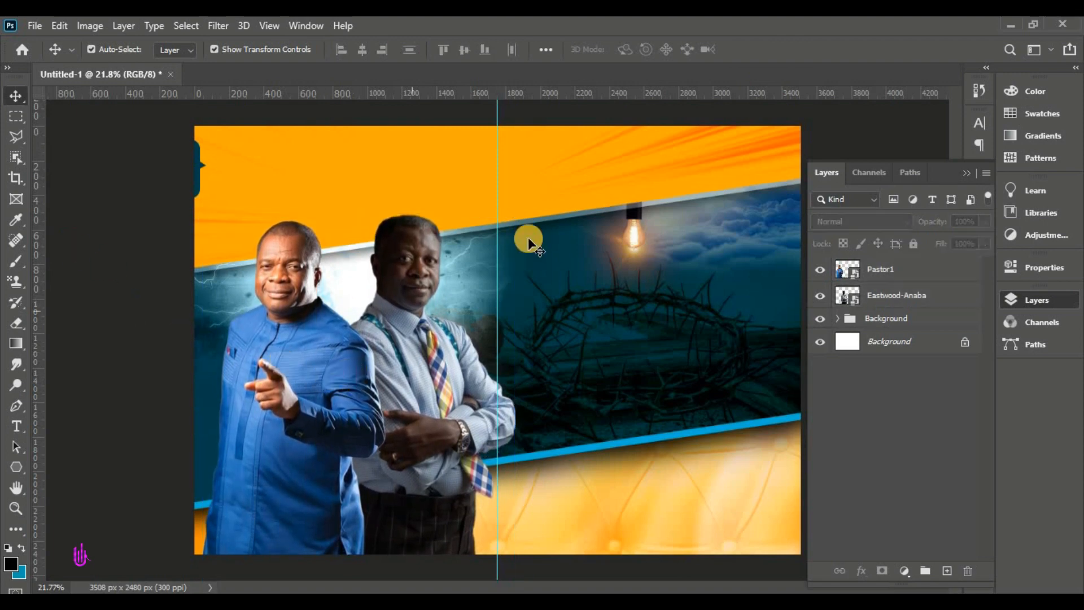
Place the white-flying-dove-png image from the PROPHETIC folder as an embedded object above the Pastor1 layer
{"action": "left_click", "coordinate": [909, 276]}
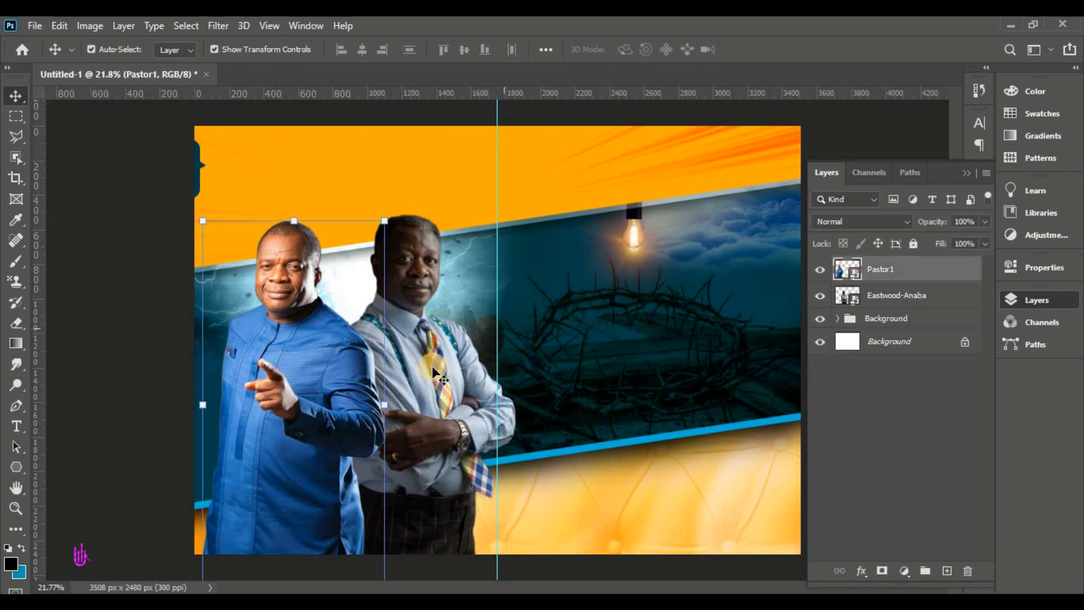
{"action": "left_click", "coordinate": [104, 298]}
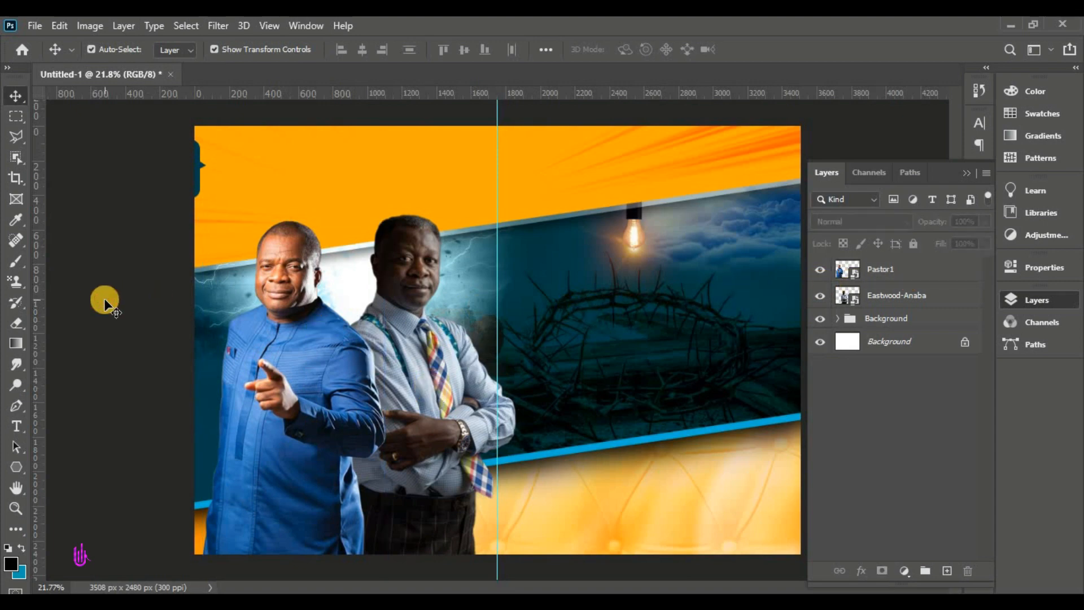
{"action": "left_click", "coordinate": [895, 273]}
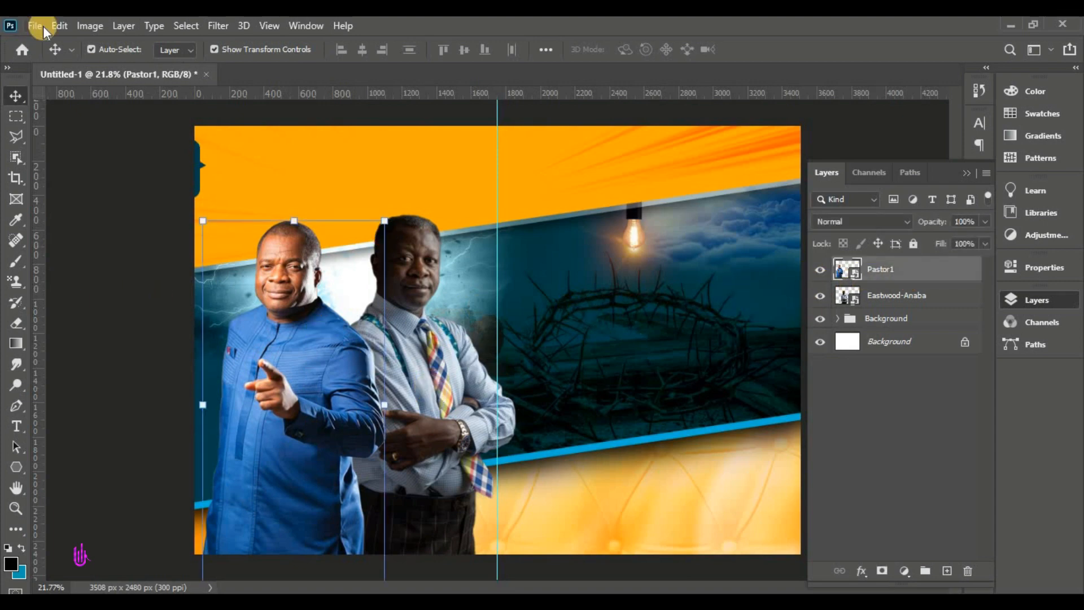
{"action": "left_click", "coordinate": [41, 26]}
{"action": "left_click", "coordinate": [113, 340]}
{"action": "left_click", "coordinate": [175, 242]}
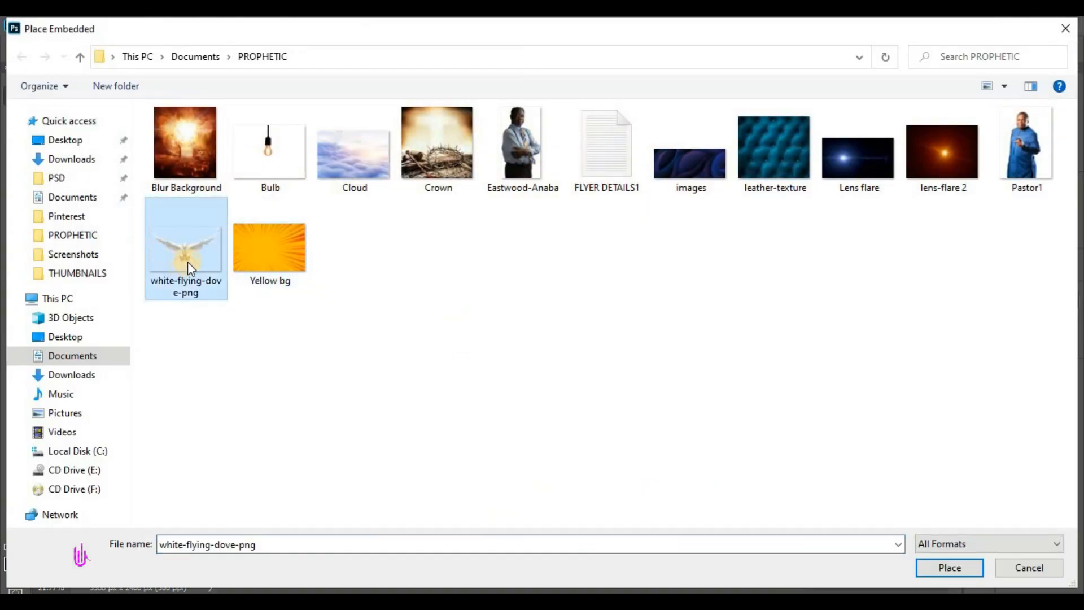
{"action": "left_click", "coordinate": [950, 568]}
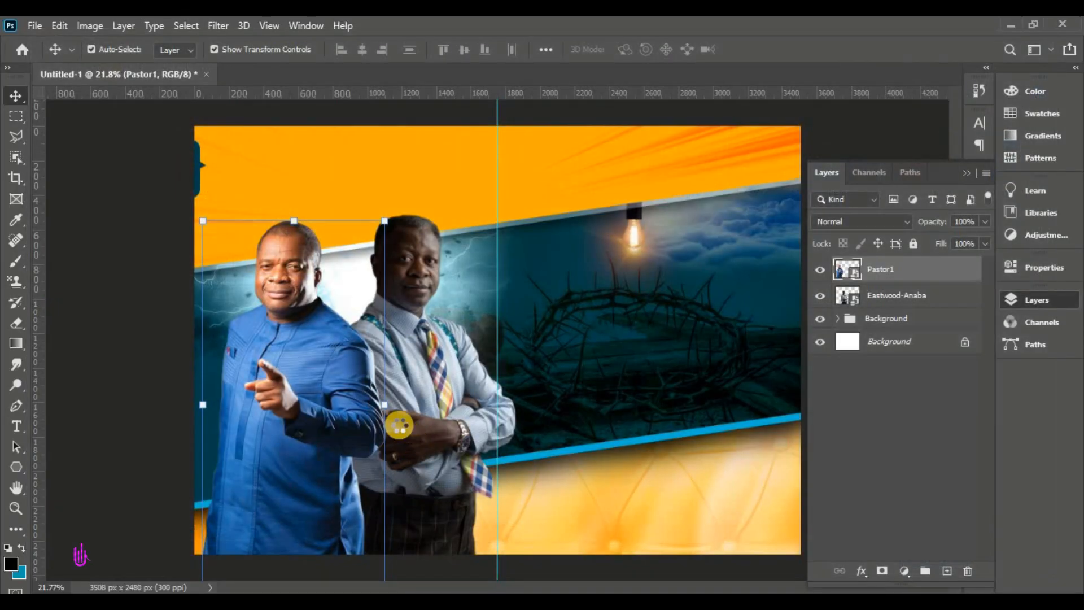
Scale the dove to about 47%, rotate it about 15° clockwise, and position it over the lower overlap between the two pastors
{"action": "left_click_drag", "start_coordinate": [439, 390], "coordinate": [346, 516]}
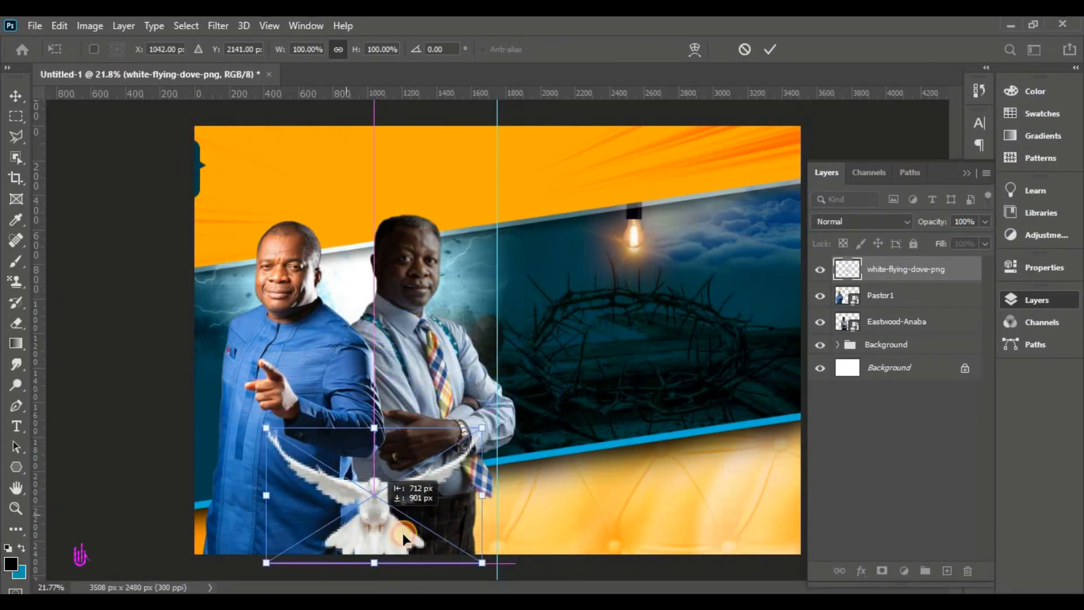
{"action": "left_click_drag", "start_coordinate": [372, 566], "coordinate": [371, 526]}
{"action": "left_click_drag", "start_coordinate": [397, 466], "coordinate": [387, 474]}
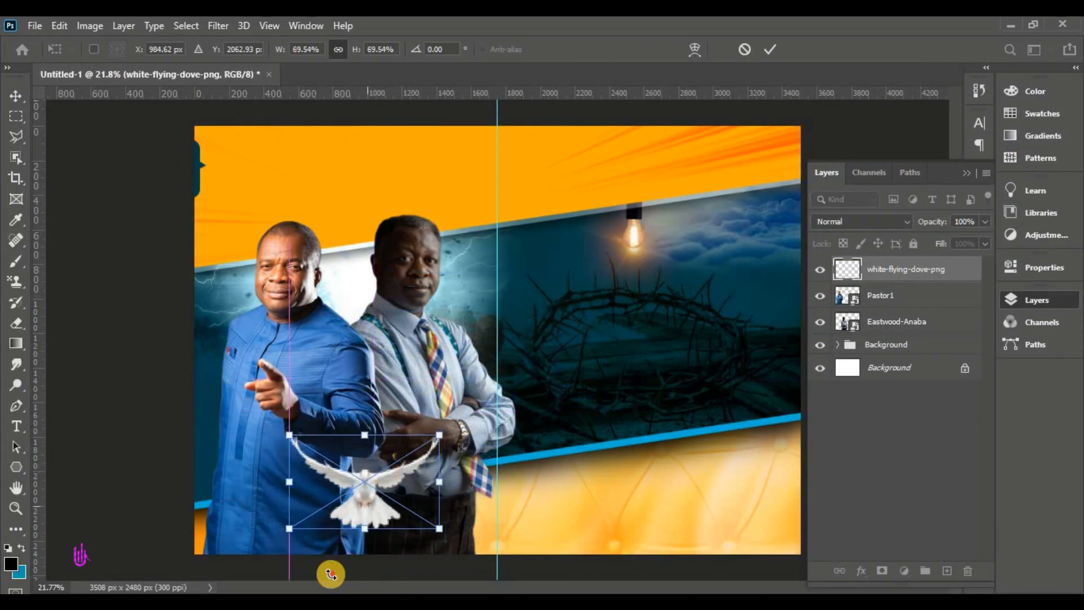
{"action": "left_click_drag", "start_coordinate": [362, 541], "coordinate": [379, 522]}
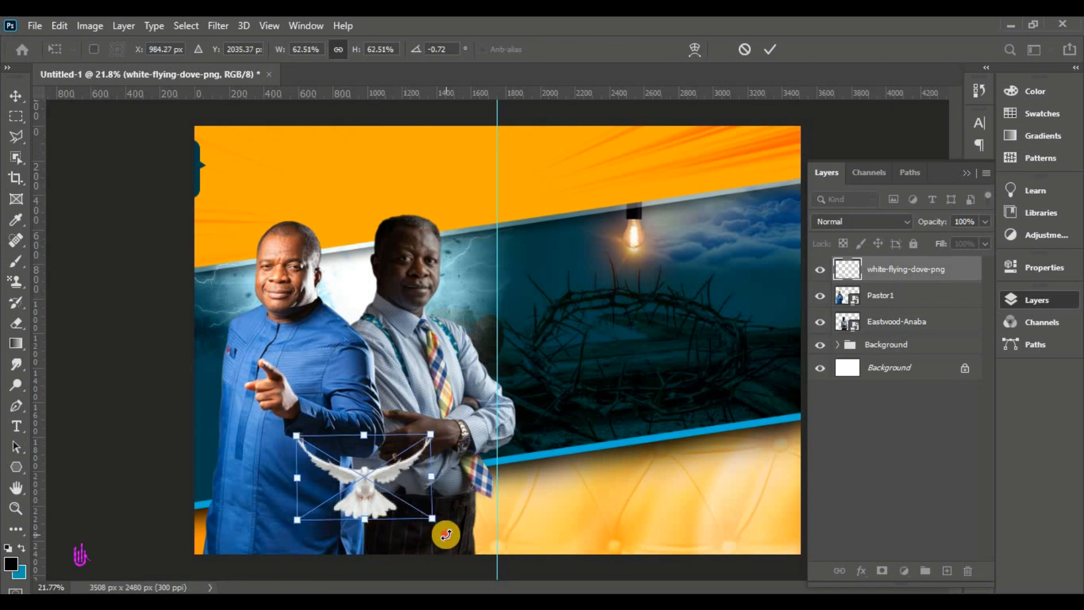
{"action": "left_click_drag", "start_coordinate": [446, 532], "coordinate": [429, 554]}
{"action": "left_click_drag", "start_coordinate": [314, 421], "coordinate": [326, 466]}
{"action": "mouse_move", "coordinate": [379, 488]}
{"action": "left_mouse_down"}
{"action": "mouse_move", "coordinate": [346, 484]}
{"action": "mouse_move", "coordinate": [386, 494]}
{"action": "left_mouse_up"}
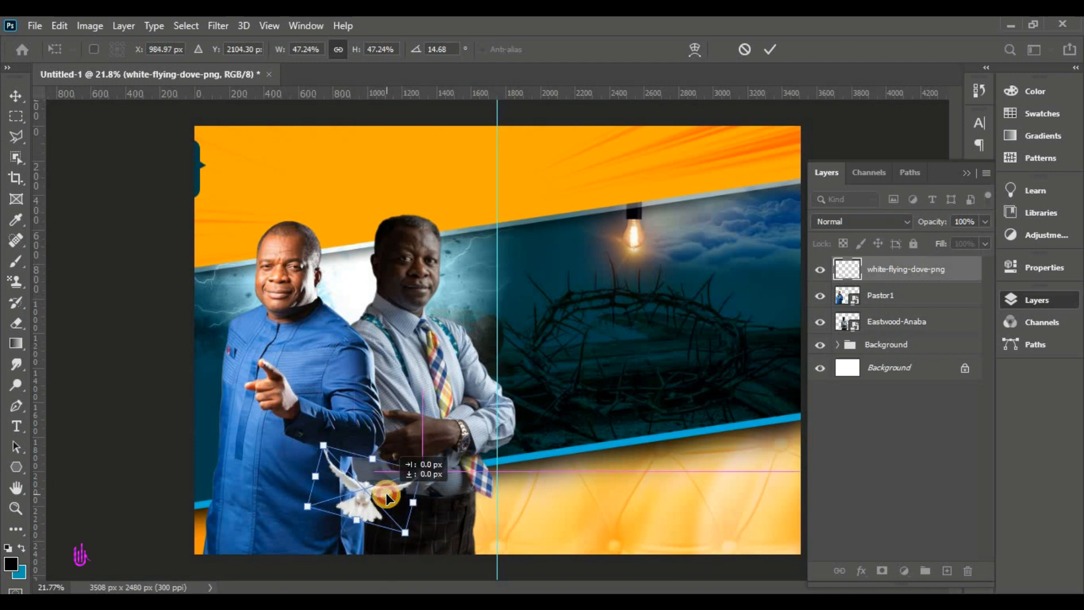
{"action": "left_click", "coordinate": [771, 52]}
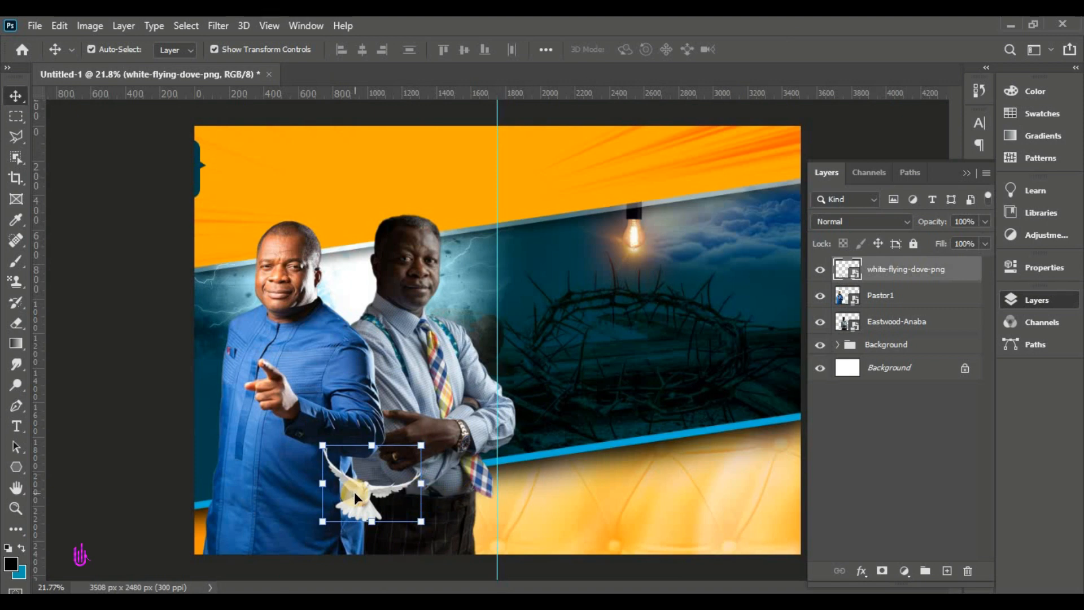
Give the dove a black Drop Shadow with 80% opacity, 0 px distance, 8% spread and 120 px size, comparing it on and off
{"action": "left_click", "coordinate": [862, 574]}
{"action": "left_click", "coordinate": [889, 420]}
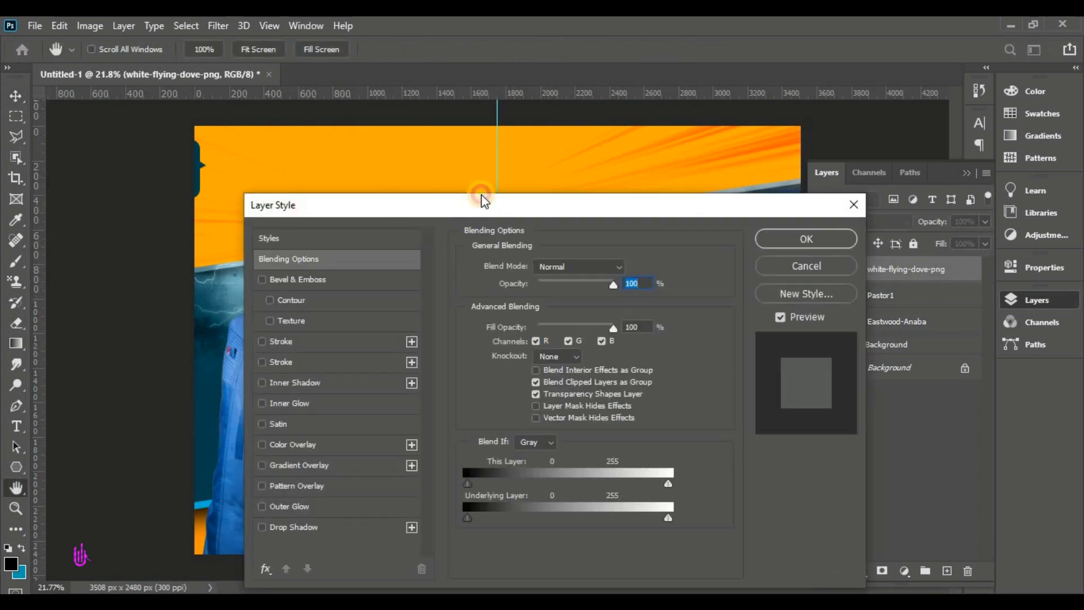
{"action": "left_click_drag", "start_coordinate": [481, 193], "coordinate": [635, 122]}
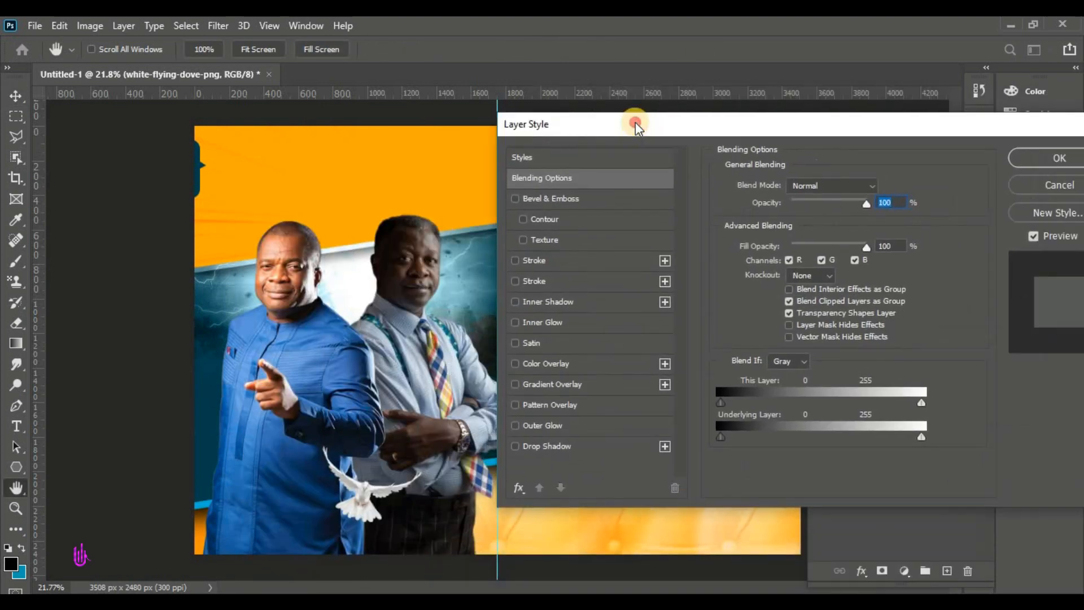
{"action": "left_click", "coordinate": [535, 447]}
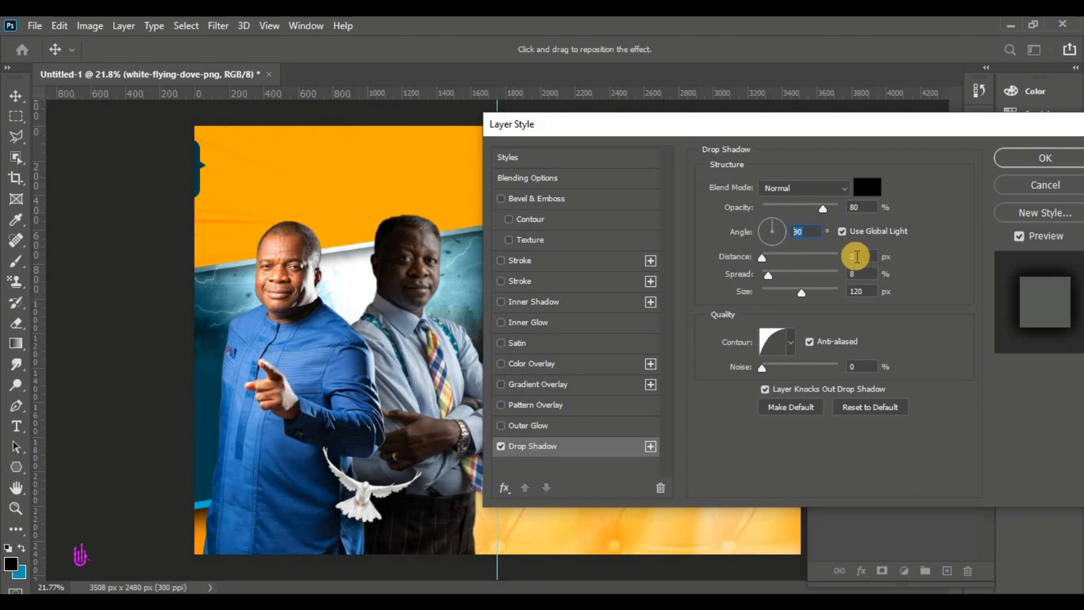
{"action": "left_click", "coordinate": [864, 273]}
{"action": "left_click", "coordinate": [859, 290]}
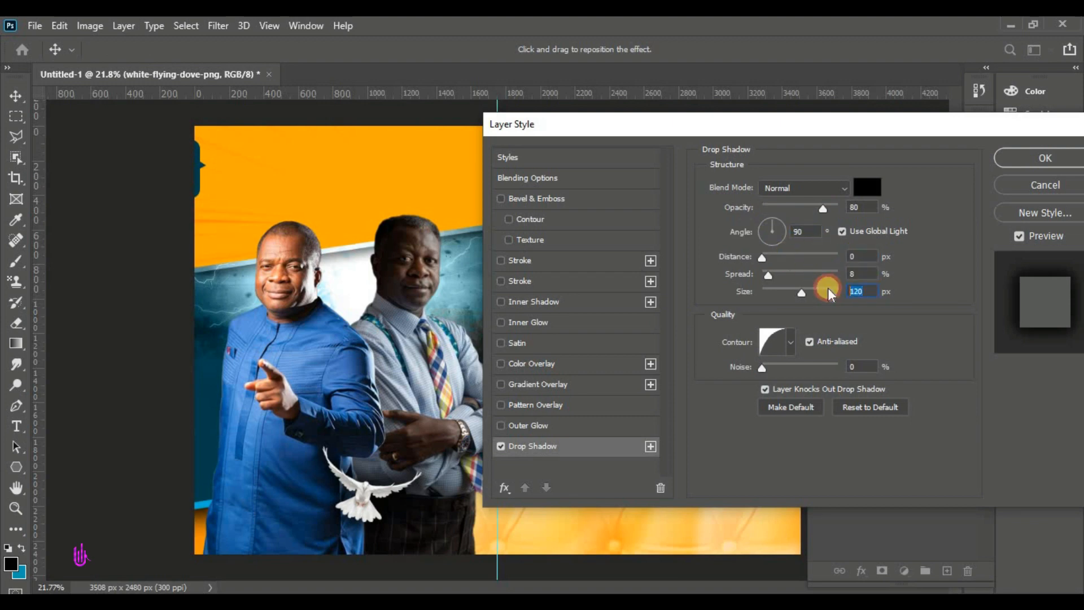
{"action": "left_click", "coordinate": [500, 446]}
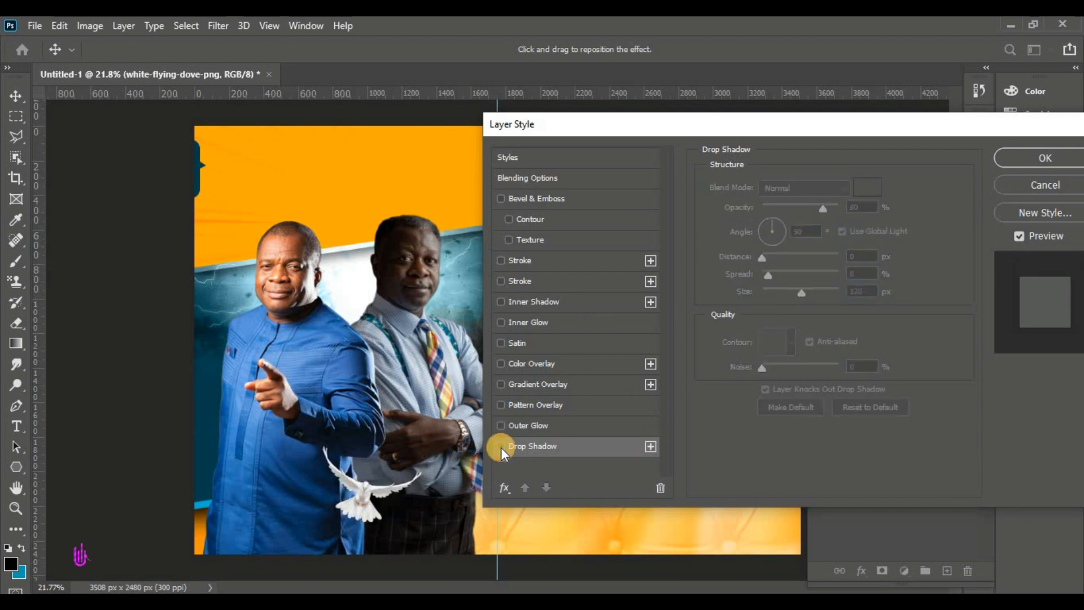
{"action": "left_click", "coordinate": [500, 446]}
{"action": "left_click_drag", "start_coordinate": [716, 149], "coordinate": [372, 171]}
{"action": "left_click", "coordinate": [666, 194]}
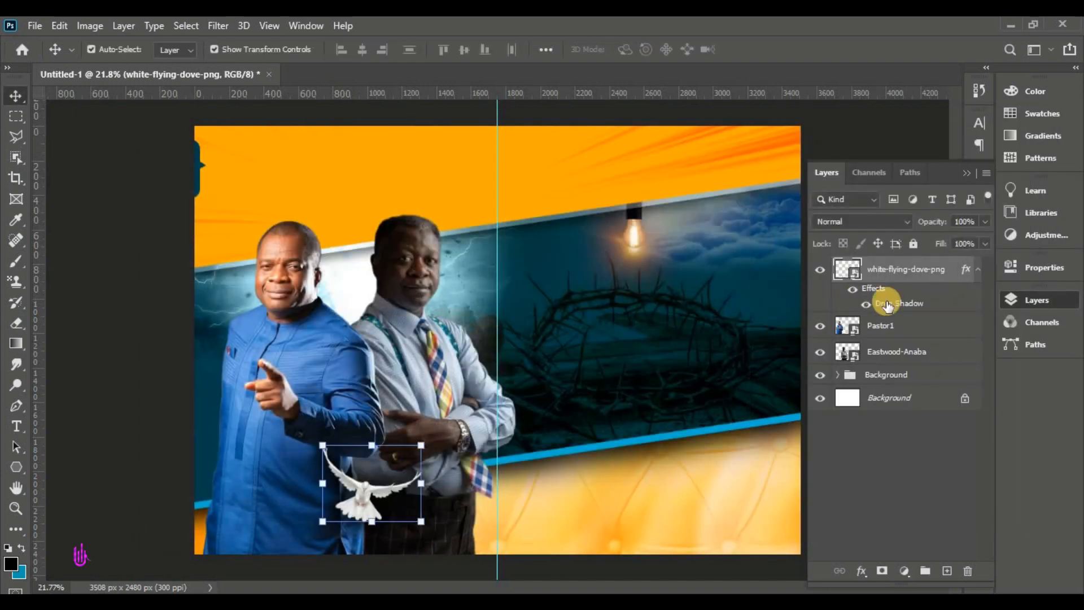
{"action": "left_click", "coordinate": [864, 304]}
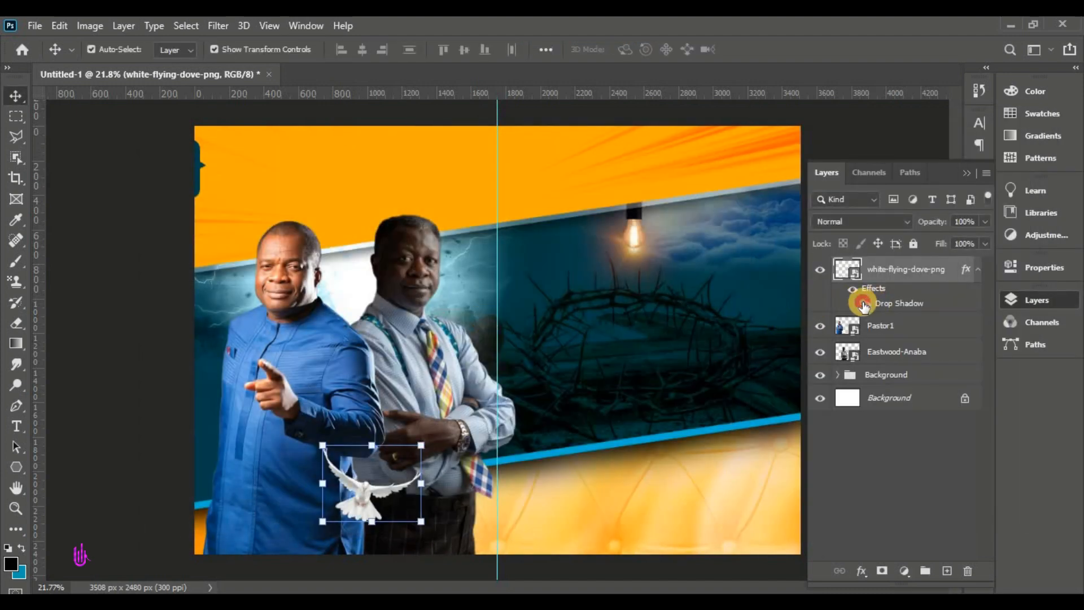
{"action": "left_click", "coordinate": [864, 304]}
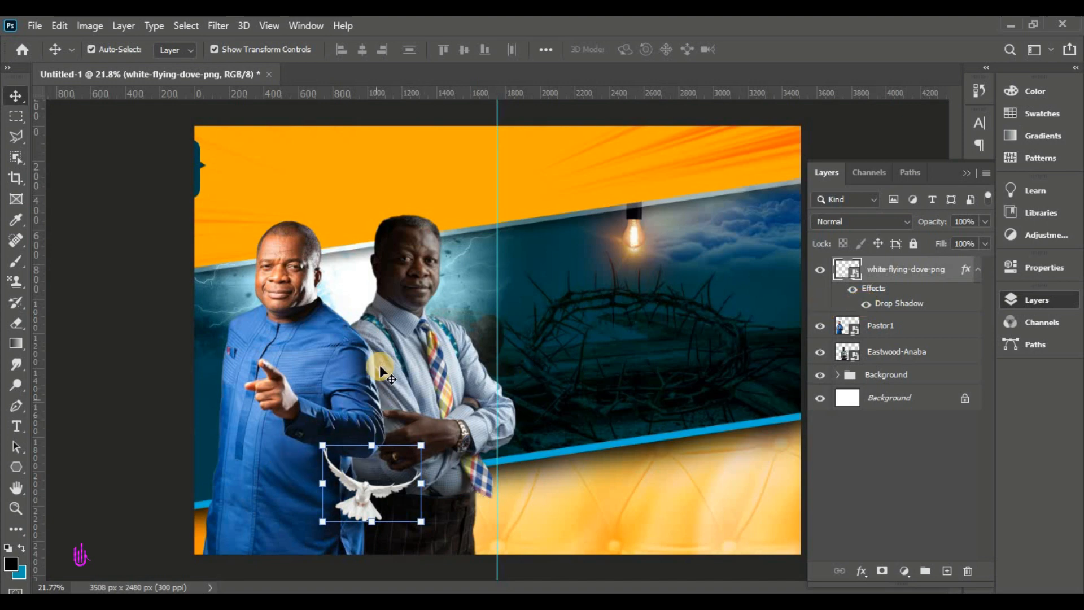
Add a Curves adjustment layer above the layer of the pastor in the grey shirt and clip it to that layer
{"action": "left_click", "coordinate": [399, 265]}
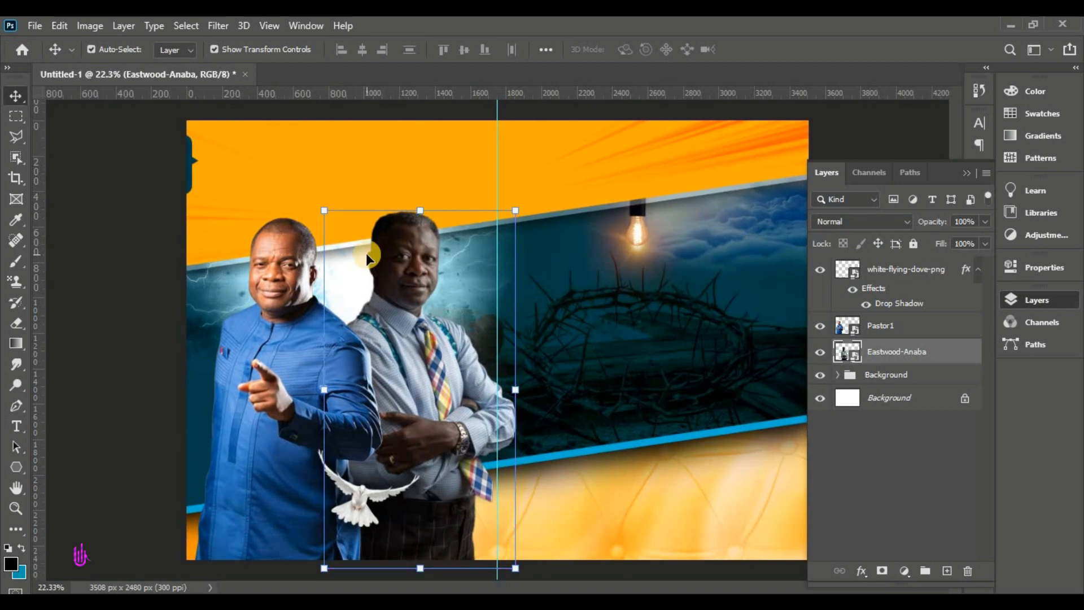
{"action": "scroll", "coordinate": [378, 249], "scroll_direction": "up", "scroll_amount": 2}
{"action": "scroll", "coordinate": [409, 236], "scroll_direction": "up", "scroll_amount": 1}
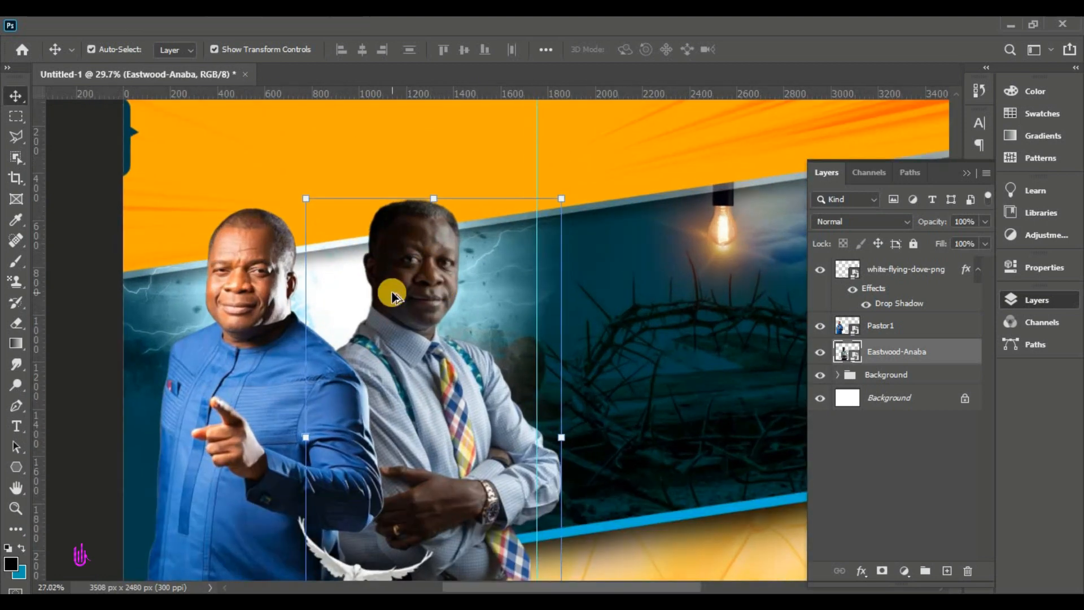
{"action": "scroll", "coordinate": [393, 296], "scroll_direction": "down", "scroll_amount": 1}
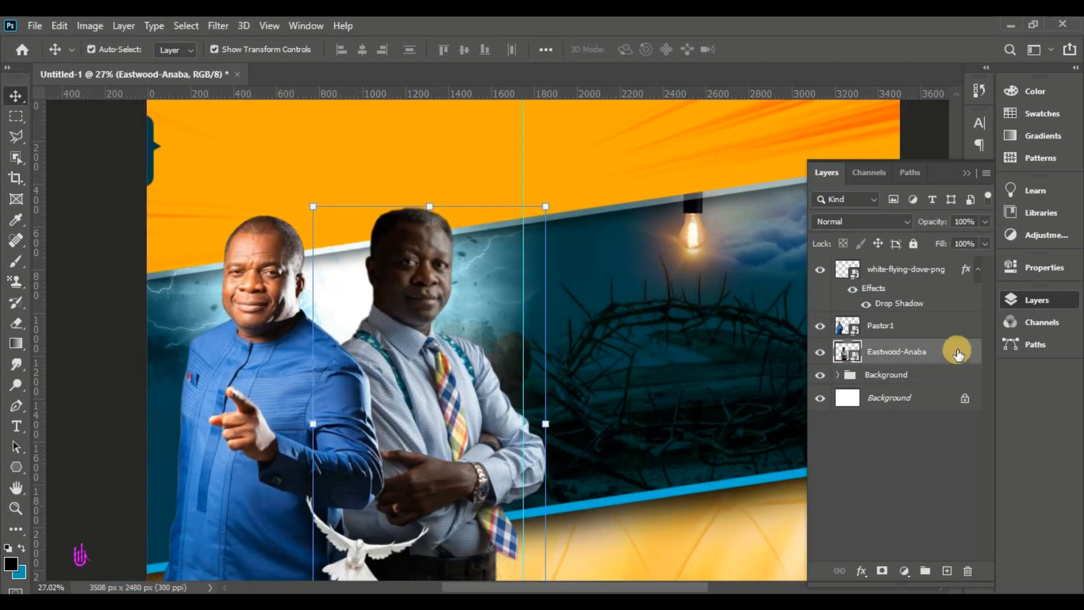
{"action": "left_click", "coordinate": [903, 567]}
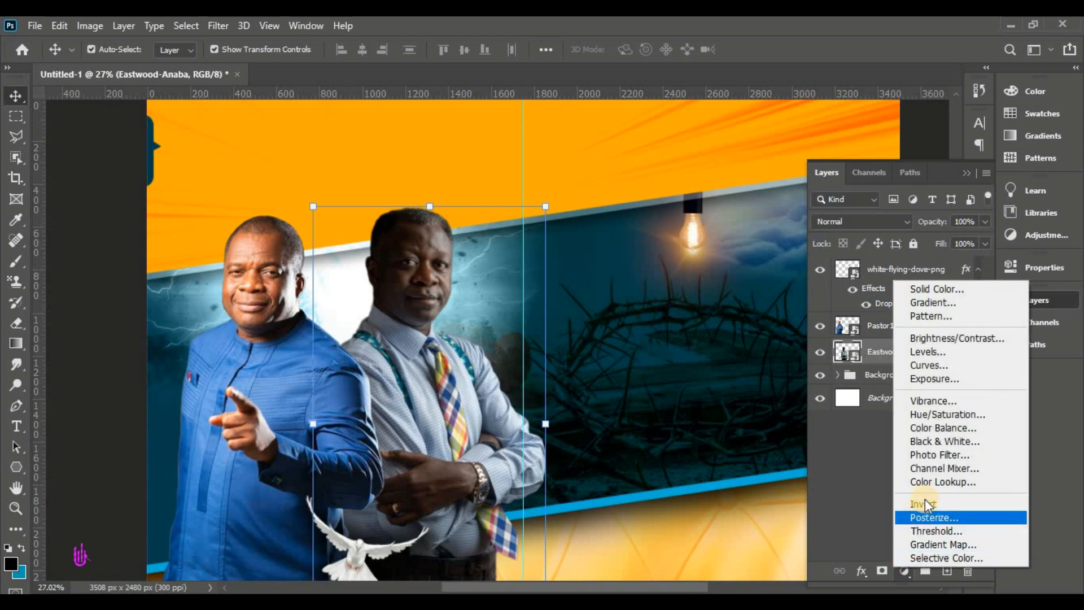
{"action": "left_click", "coordinate": [971, 359]}
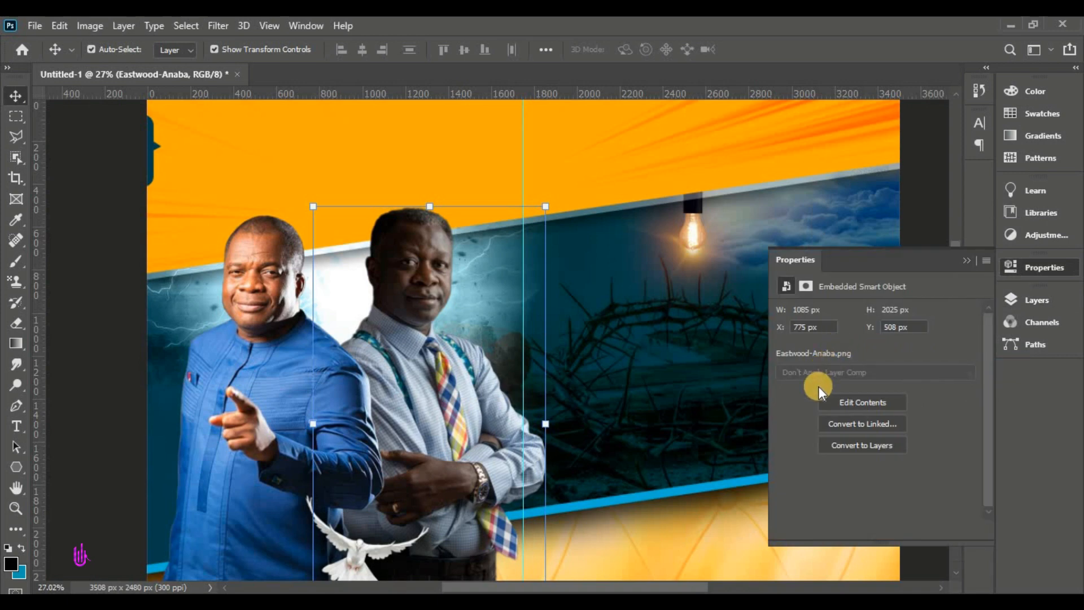
{"action": "left_click", "coordinate": [1051, 297]}
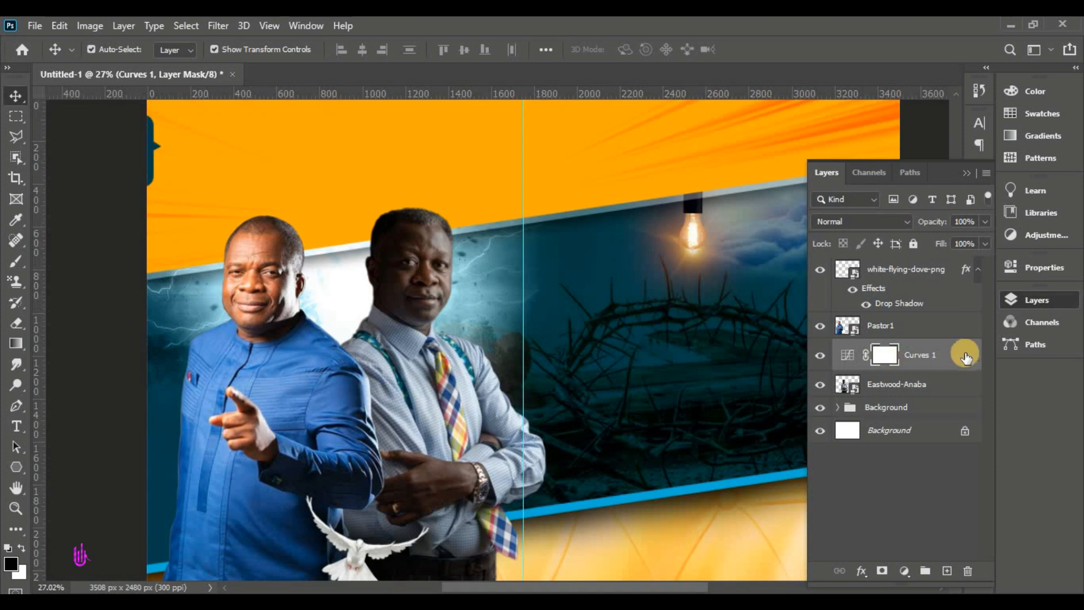
{"action": "right_click", "coordinate": [970, 354]}
{"action": "left_click", "coordinate": [857, 321]}
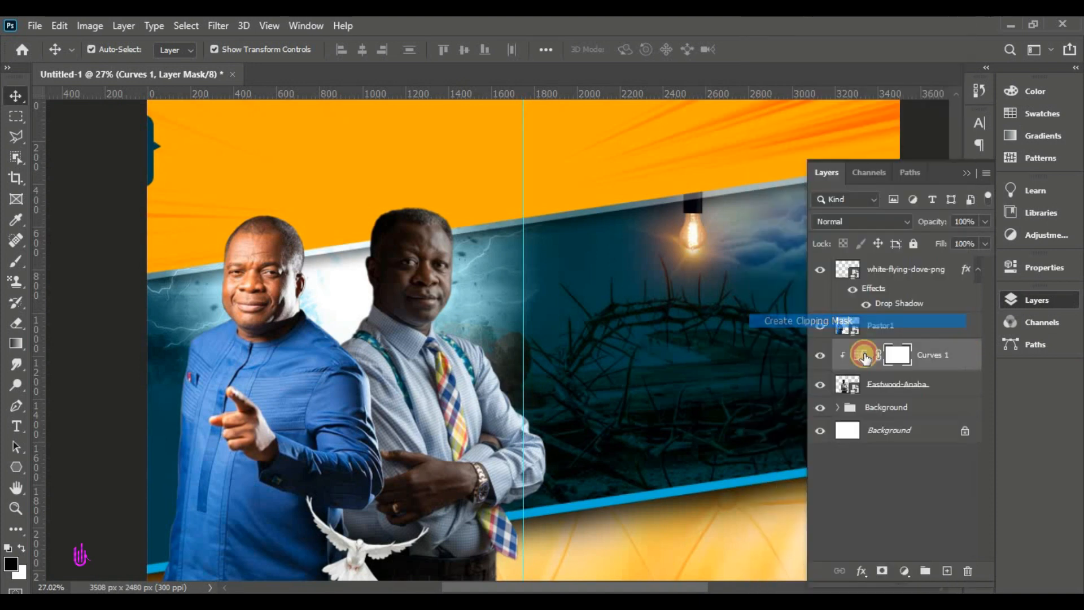
Raise the clipped RGB curve steeply in the upper tones to brighten the pastor, and invert the Curves mask to black
{"action": "double_click", "coordinate": [860, 359]}
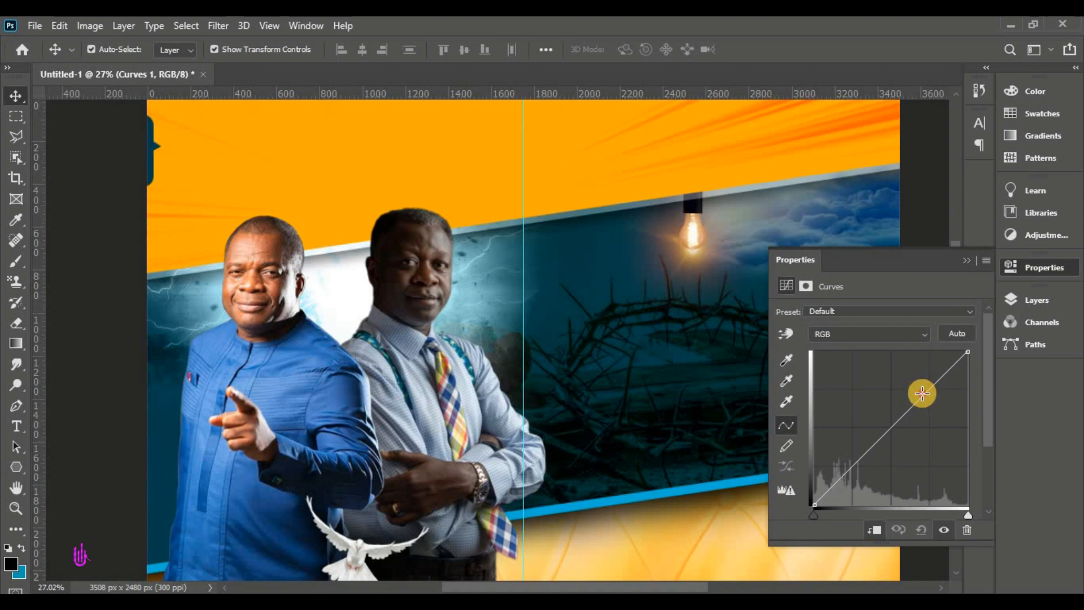
{"action": "left_click_drag", "start_coordinate": [922, 394], "coordinate": [871, 361]}
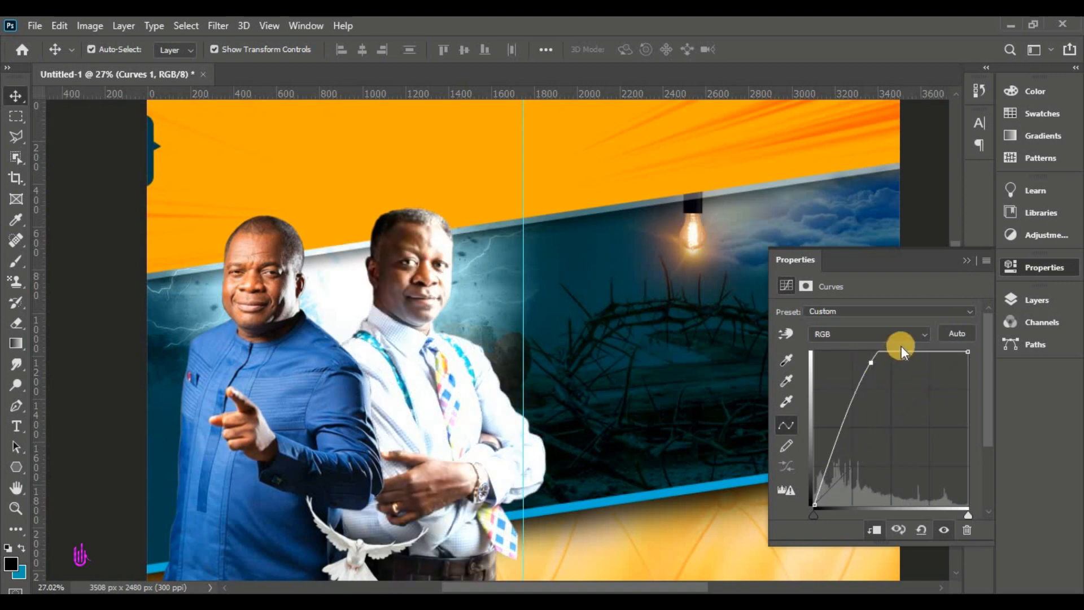
{"action": "left_click", "coordinate": [964, 261]}
{"action": "left_click", "coordinate": [1037, 308]}
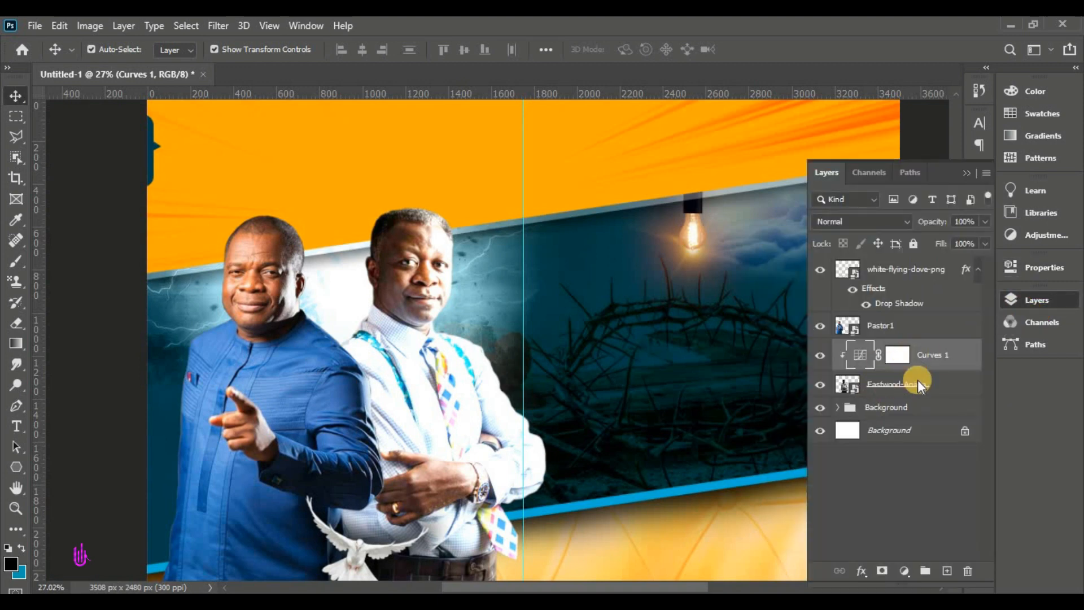
{"action": "left_click", "coordinate": [905, 363]}
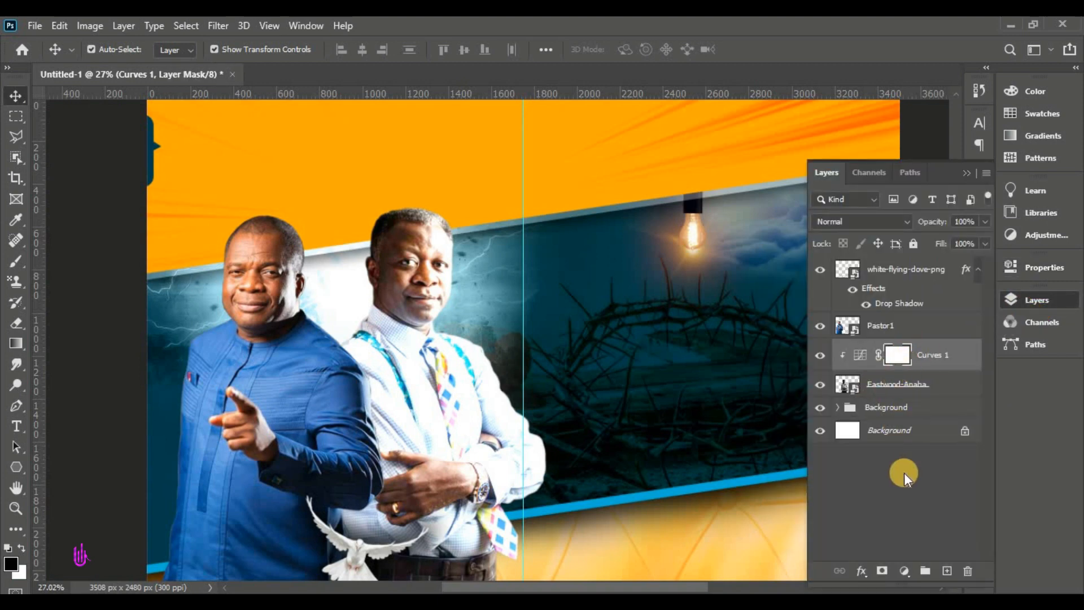
{"action": "key", "text": "ctrl+i"}
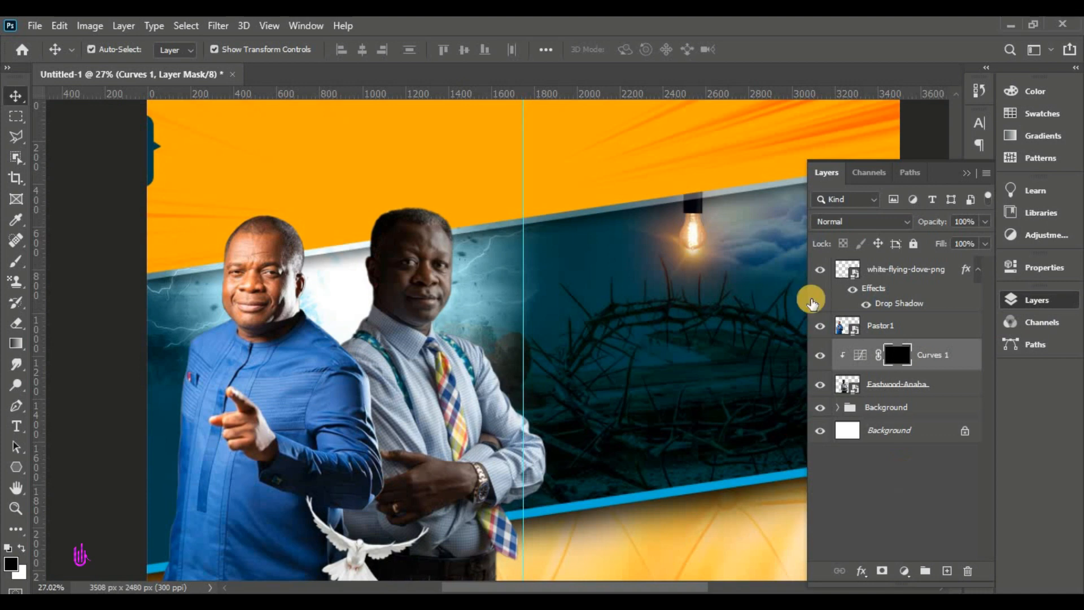
Set up a white soft round brush at 300 px with 0% hardness, 30% opacity and 20% flow
{"action": "right_click", "coordinate": [21, 263]}
{"action": "left_click", "coordinate": [45, 261]}
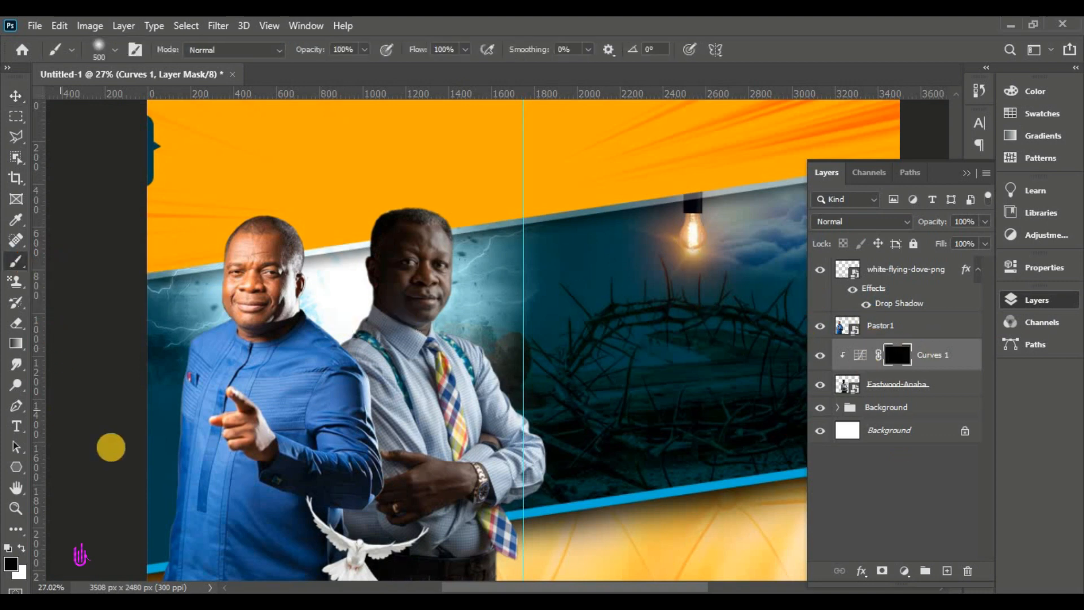
{"action": "left_click", "coordinate": [22, 548]}
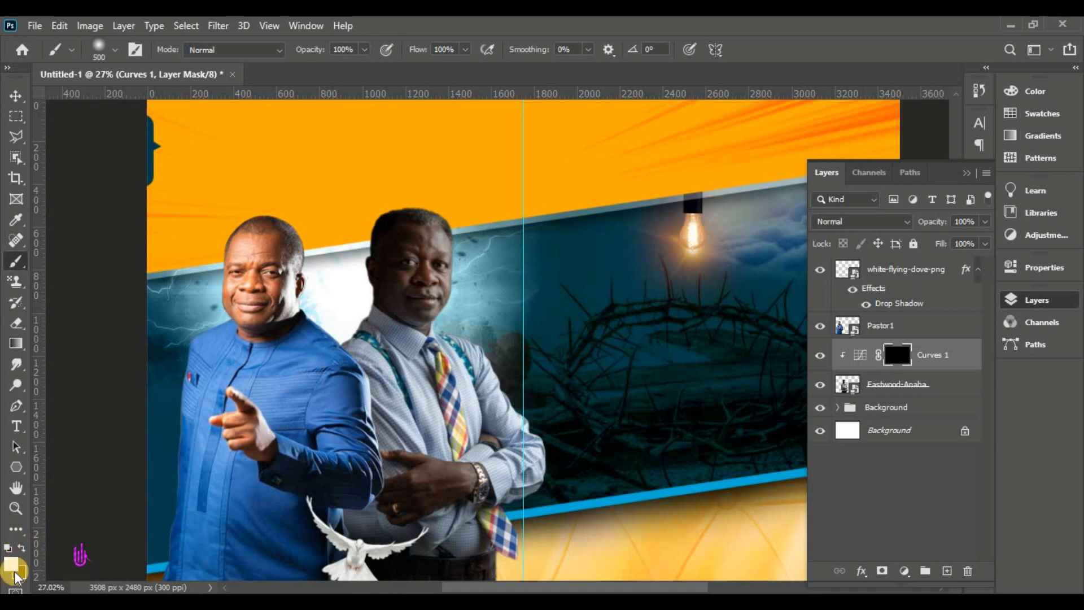
{"action": "left_click", "coordinate": [114, 51]}
{"action": "type", "text": "300"}
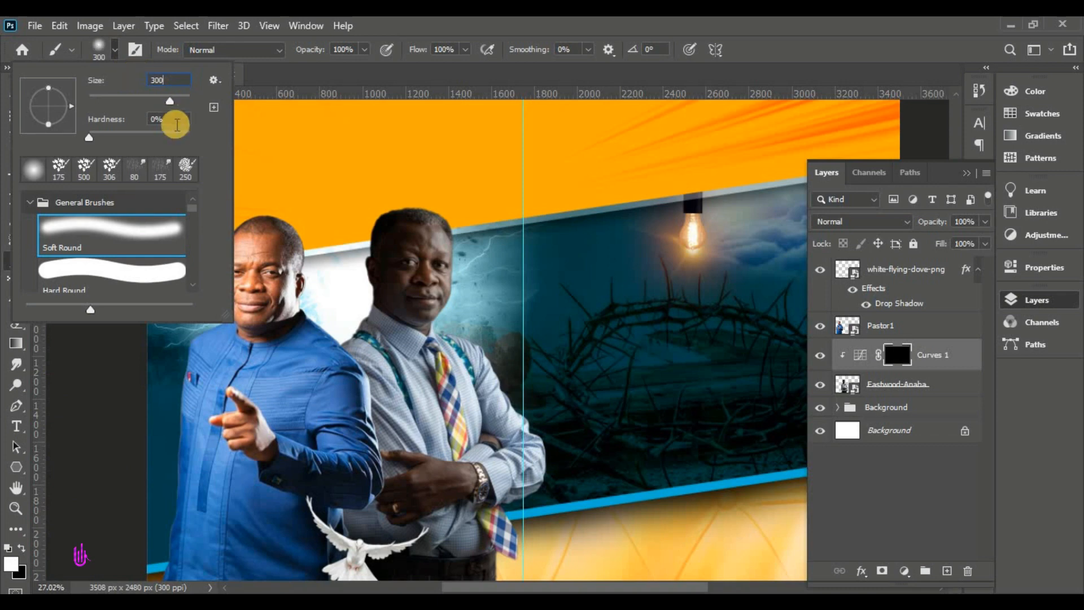
{"action": "key", "text": "Tab"}
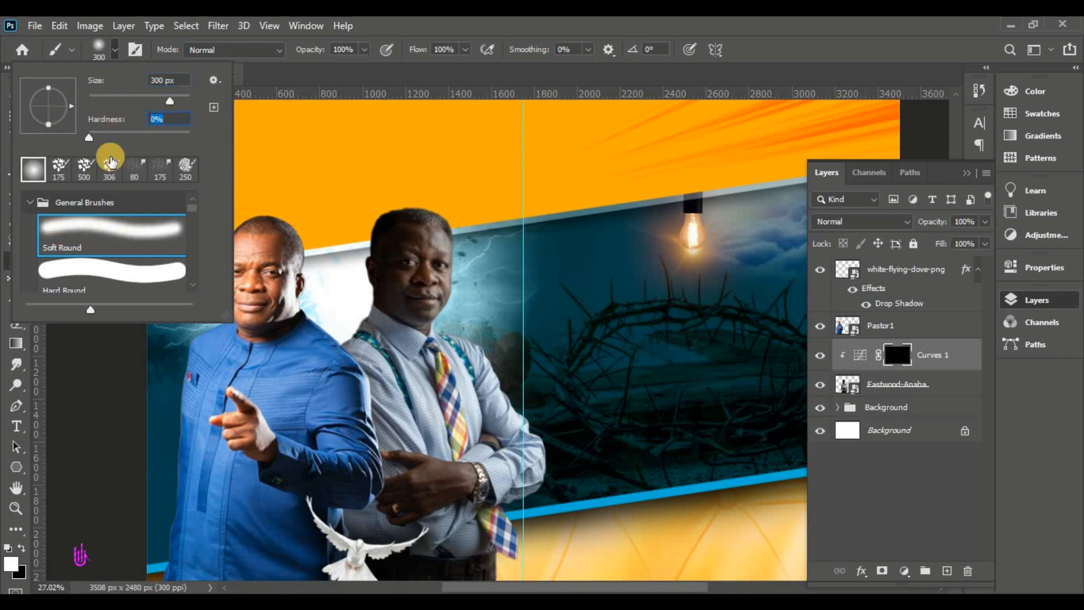
{"action": "left_click", "coordinate": [120, 46]}
{"action": "left_click_drag", "start_coordinate": [321, 50], "coordinate": [288, 48]}
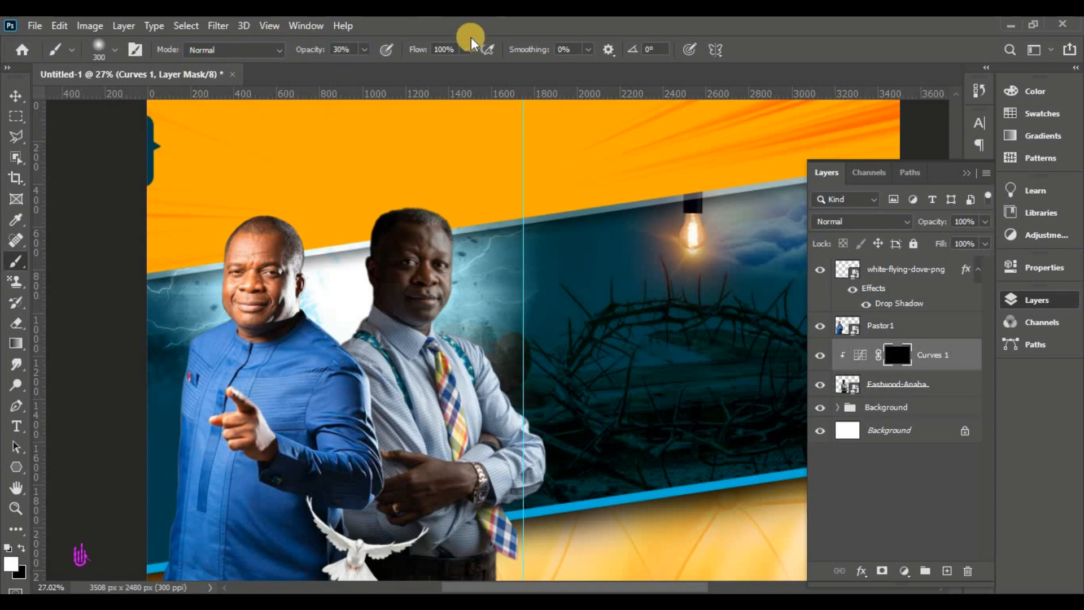
{"action": "left_click", "coordinate": [455, 50]}
{"action": "type", "text": "20"}
{"action": "key", "text": "Return"}
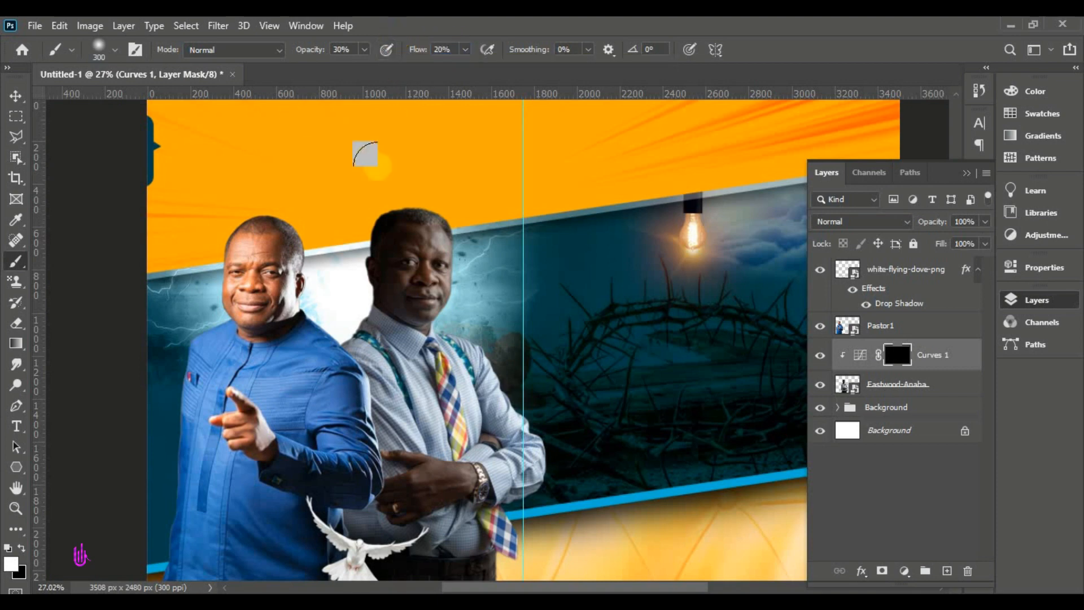
Paint white on the Curves mask over the shaded side of the rear pastor's face, raising flow to 35% and opacity to 41%
{"action": "scroll", "coordinate": [408, 220], "scroll_direction": "up", "scroll_amount": 2}
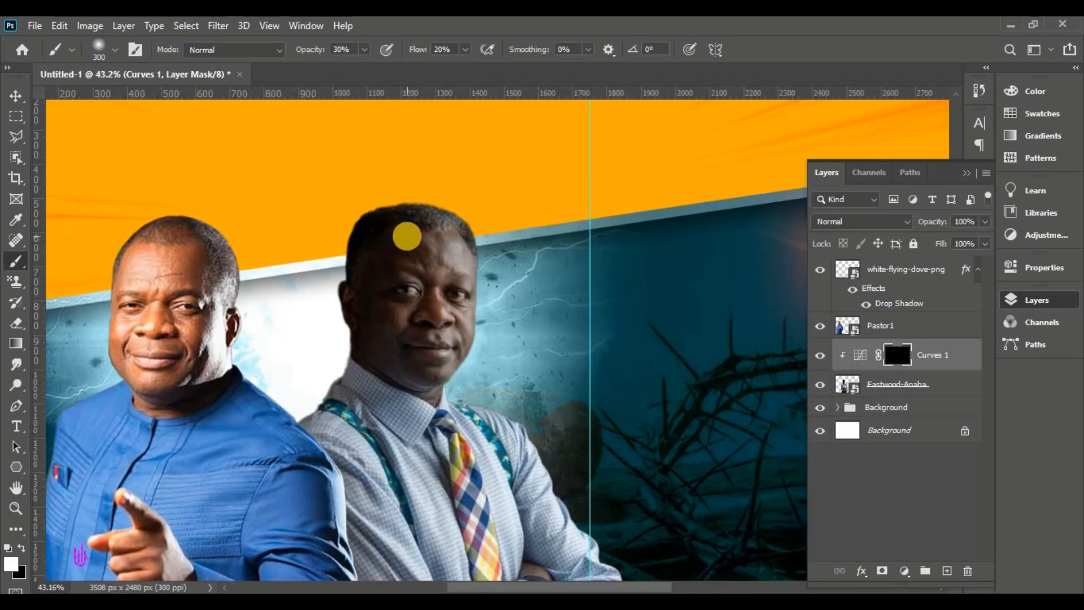
{"action": "left_click", "coordinate": [382, 243]}
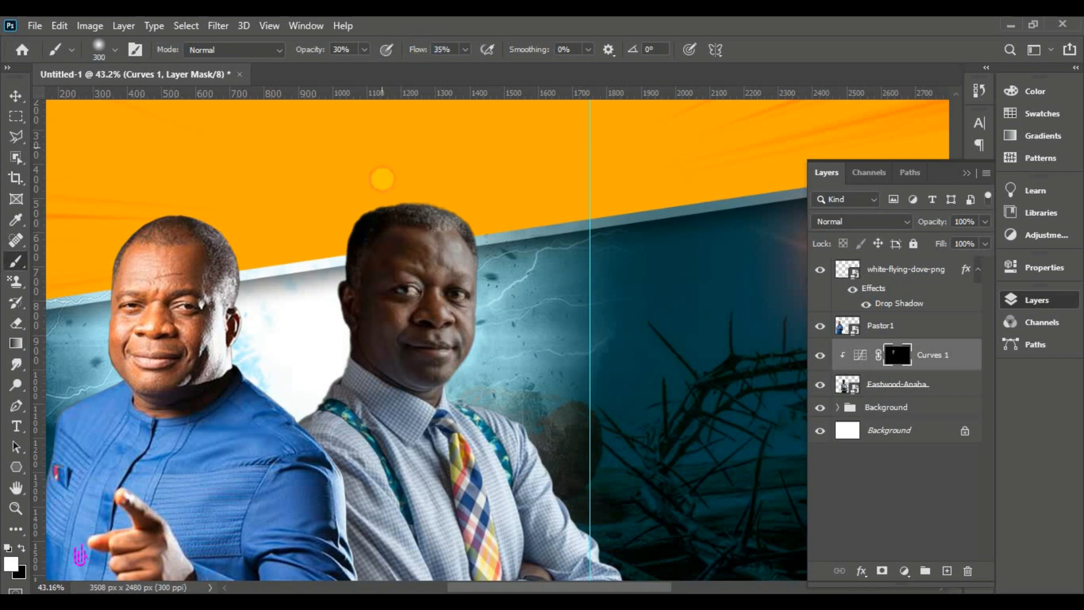
{"action": "left_click", "coordinate": [388, 217]}
{"action": "left_click", "coordinate": [358, 322]}
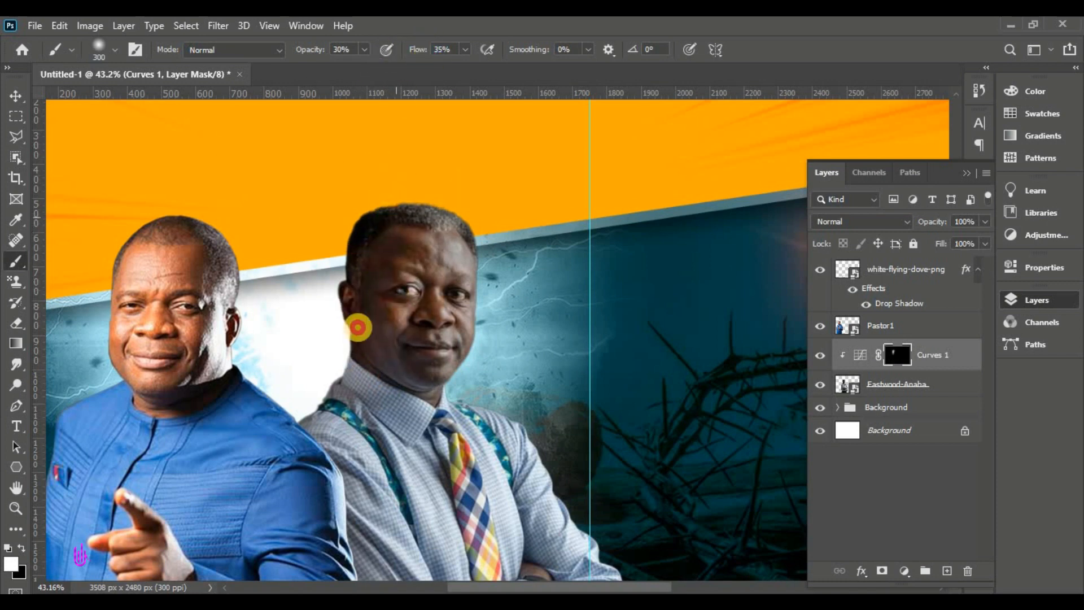
{"action": "left_click", "coordinate": [401, 387]}
{"action": "left_click", "coordinate": [369, 356]}
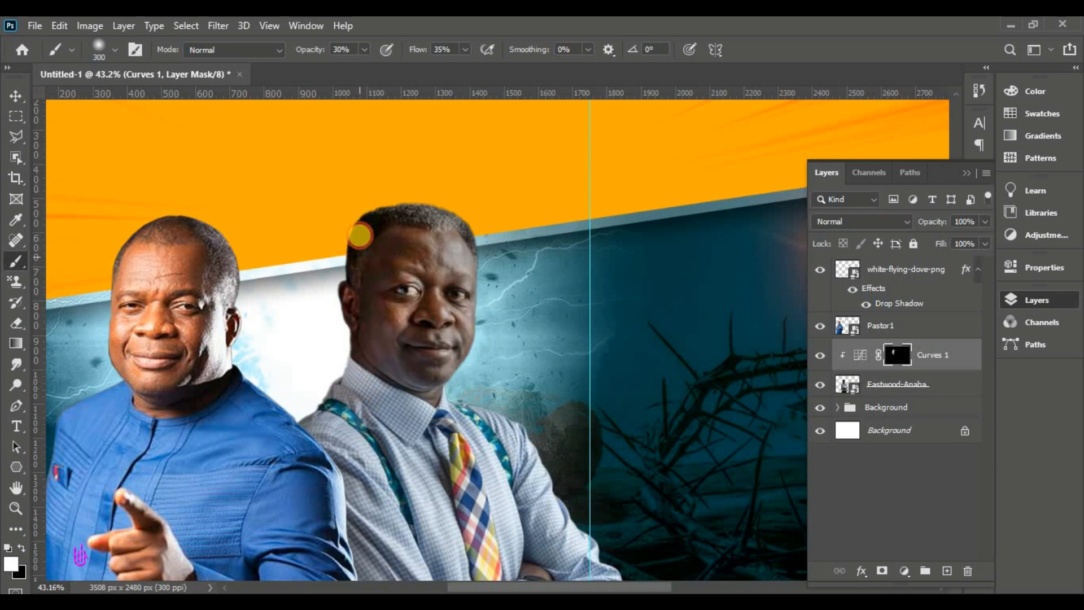
{"action": "left_click", "coordinate": [370, 298]}
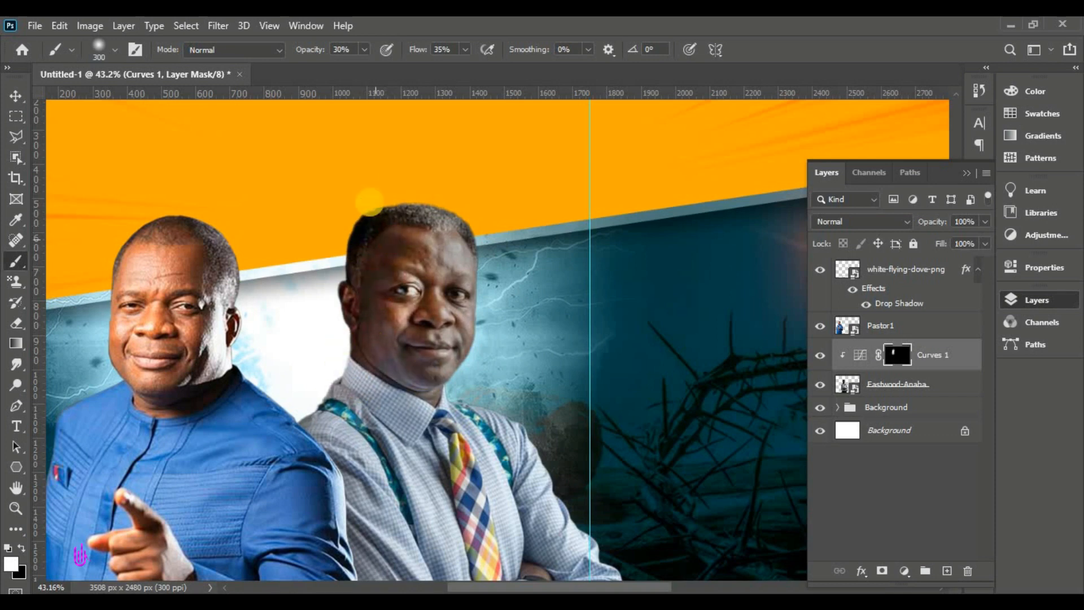
{"action": "left_click", "coordinate": [367, 255]}
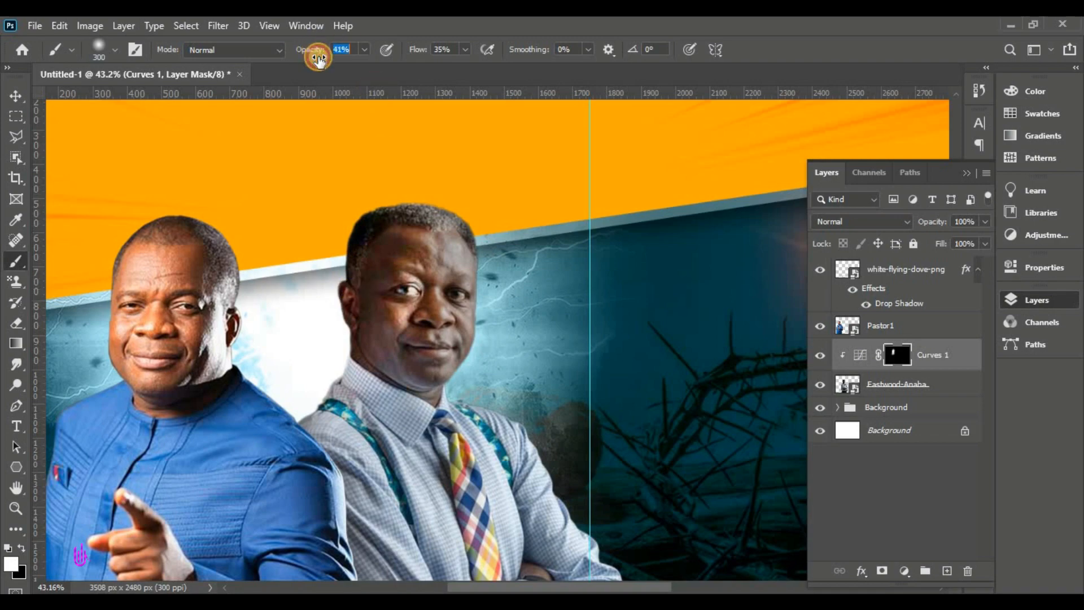
{"action": "left_click", "coordinate": [375, 341]}
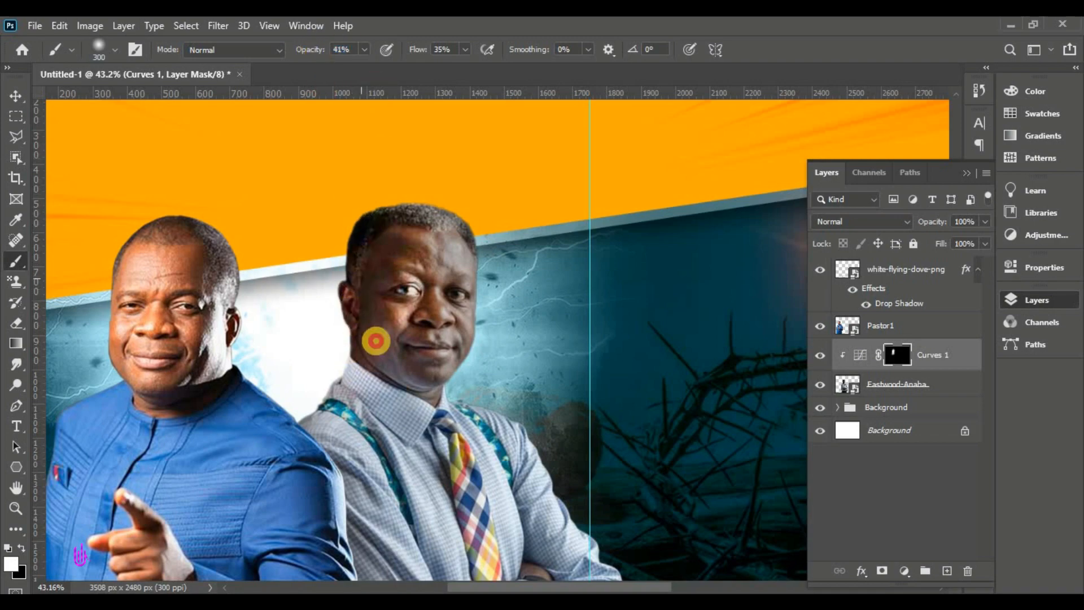
Compare the rear pastor's face with the Curves adjustment hidden and shown
{"action": "scroll", "coordinate": [375, 340], "scroll_direction": "down", "scroll_amount": 3}
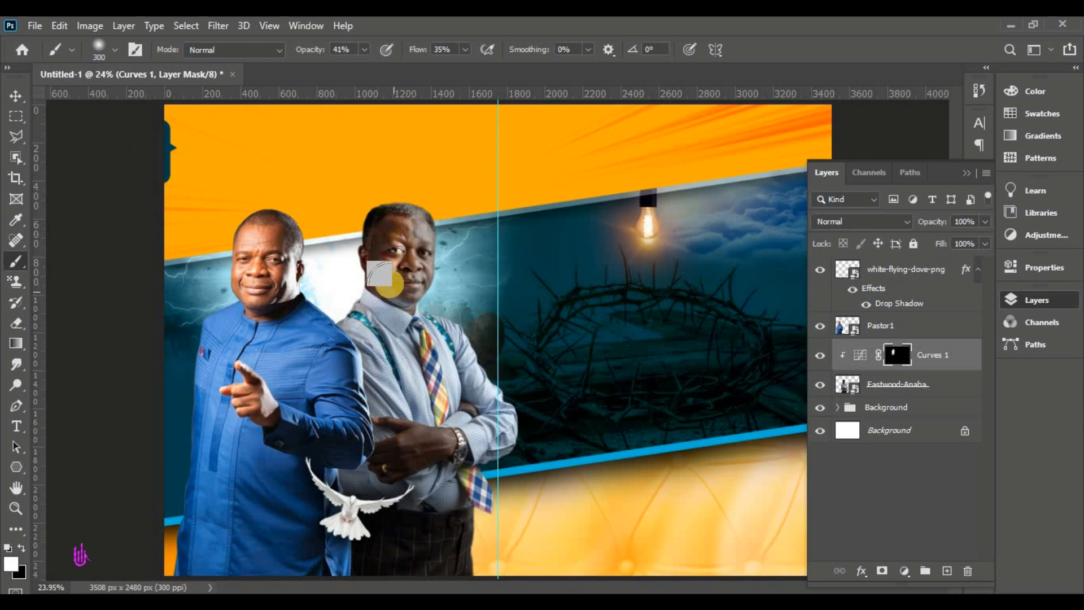
{"action": "left_click", "coordinate": [820, 356]}
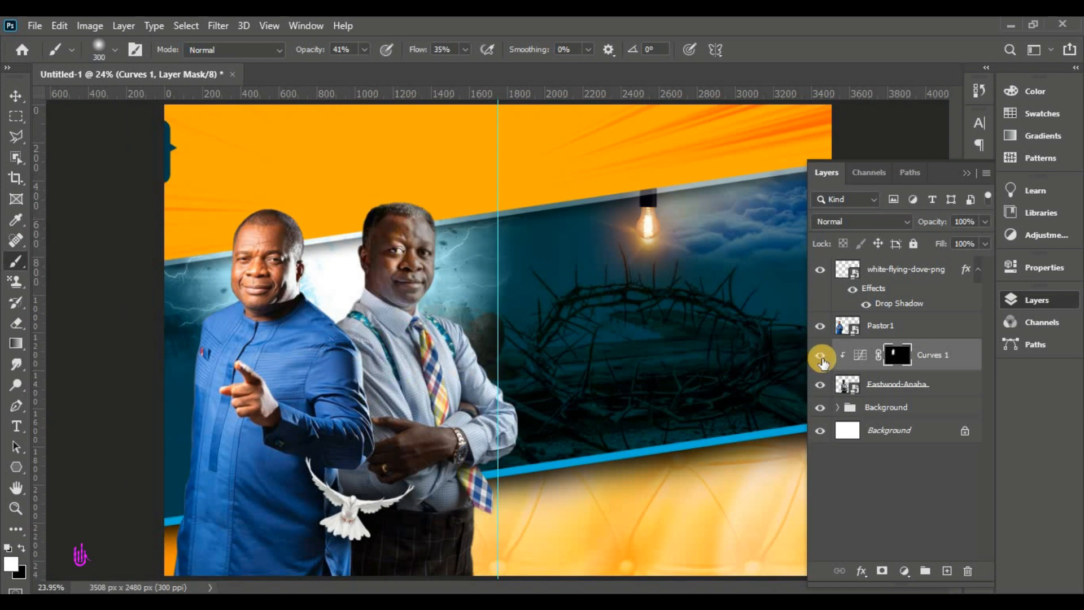
{"action": "left_click", "coordinate": [821, 358]}
{"action": "left_click", "coordinate": [821, 358]}
{"action": "left_click", "coordinate": [819, 358]}
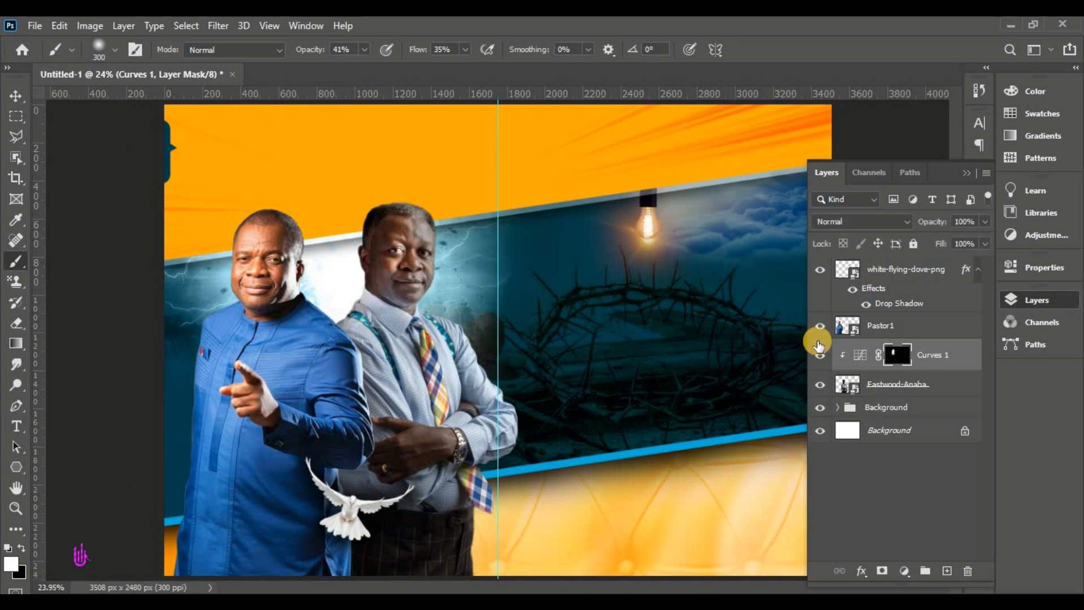
Add a Gradient Fill layer directly above the white dove layer
{"action": "left_click", "coordinate": [16, 96]}
{"action": "left_click", "coordinate": [106, 273]}
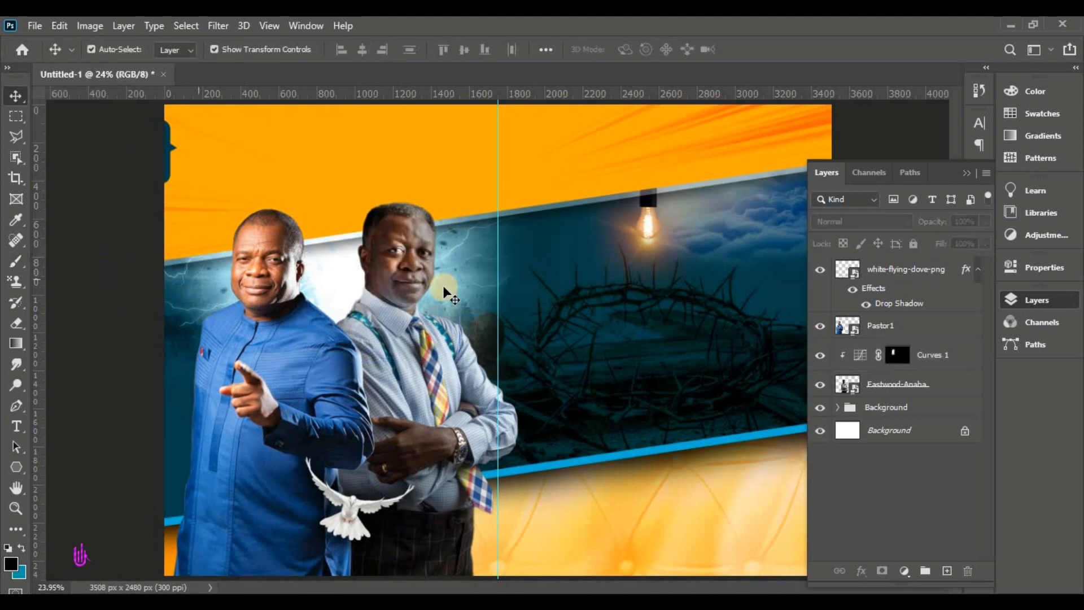
{"action": "left_click", "coordinate": [855, 353]}
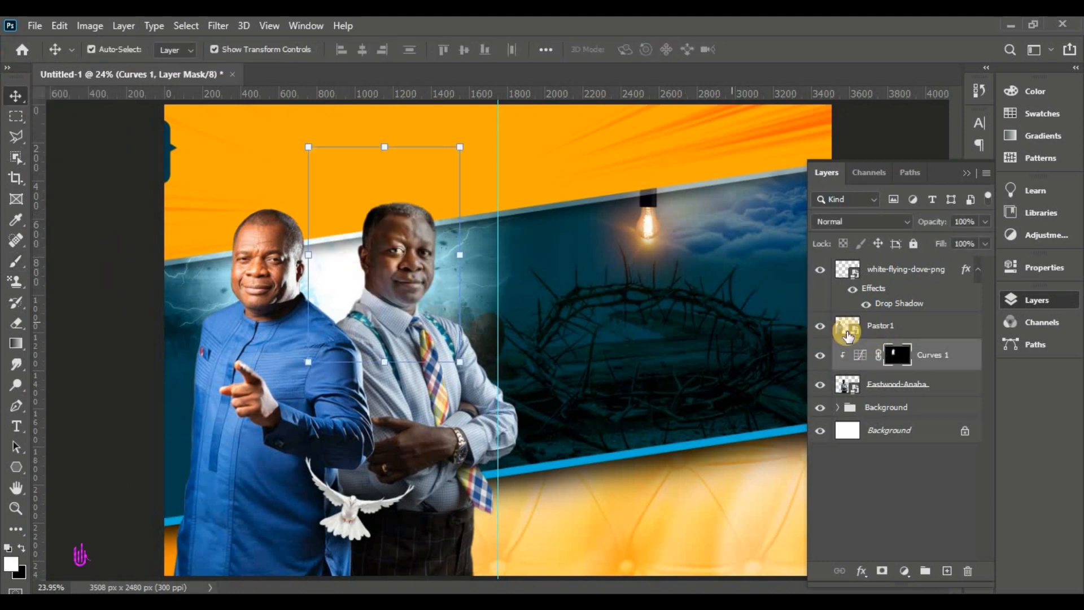
{"action": "left_click", "coordinate": [917, 276]}
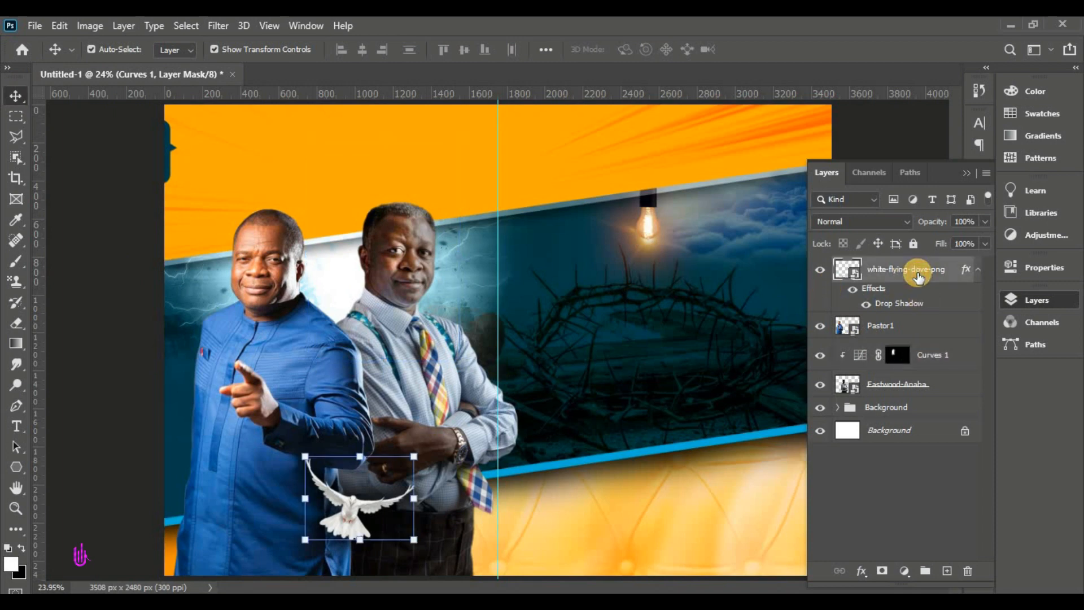
{"action": "left_click", "coordinate": [903, 571]}
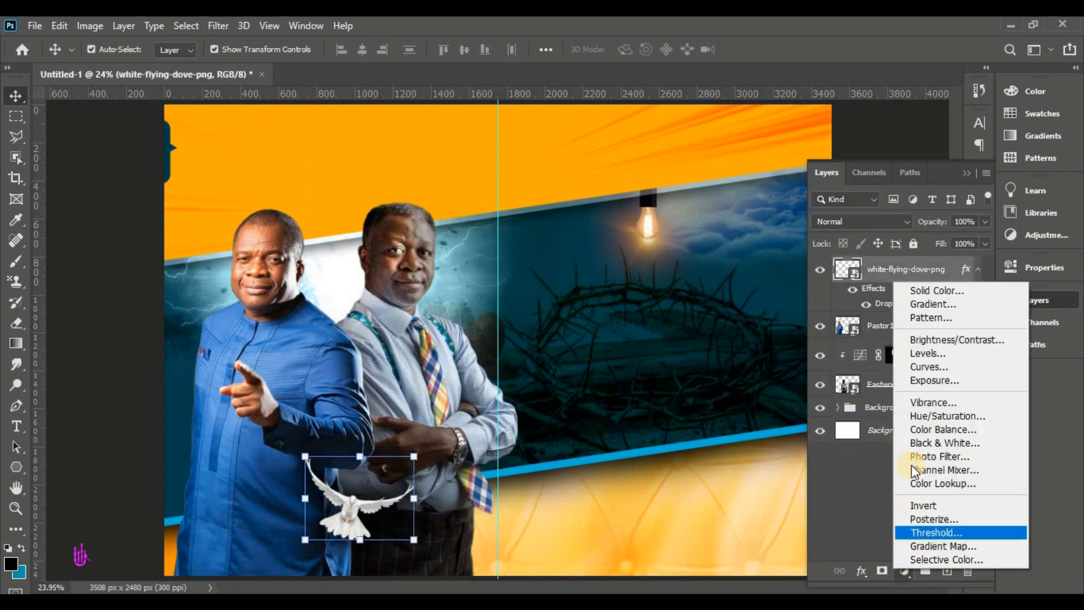
{"action": "left_click", "coordinate": [952, 306]}
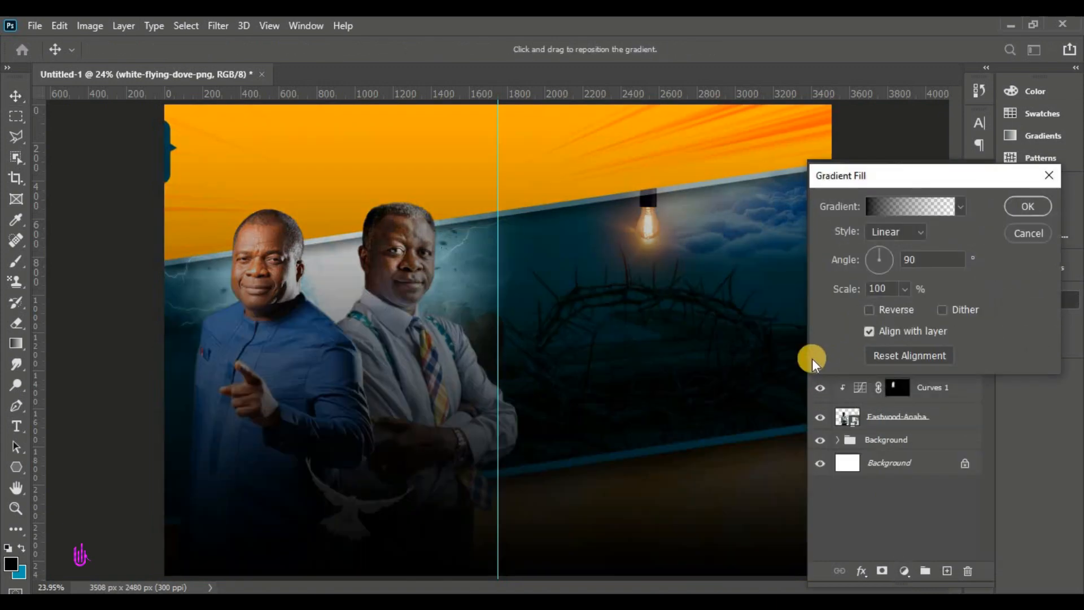
Set the gradient fill's style to Radial and reposition its centre between the two pastors' shoulders
{"action": "left_click", "coordinate": [895, 232]}
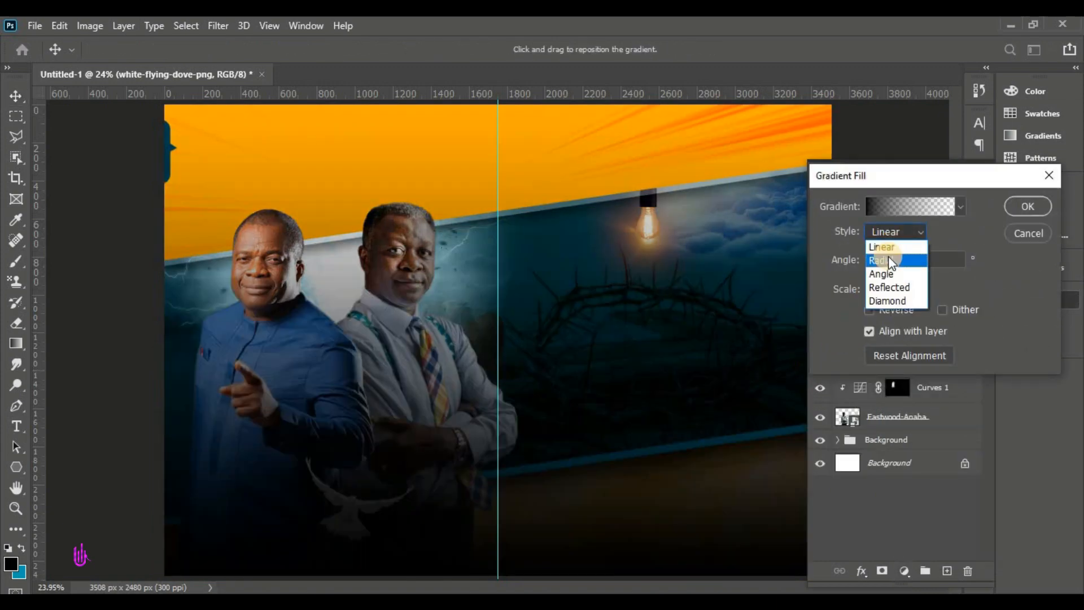
{"action": "left_click", "coordinate": [890, 261]}
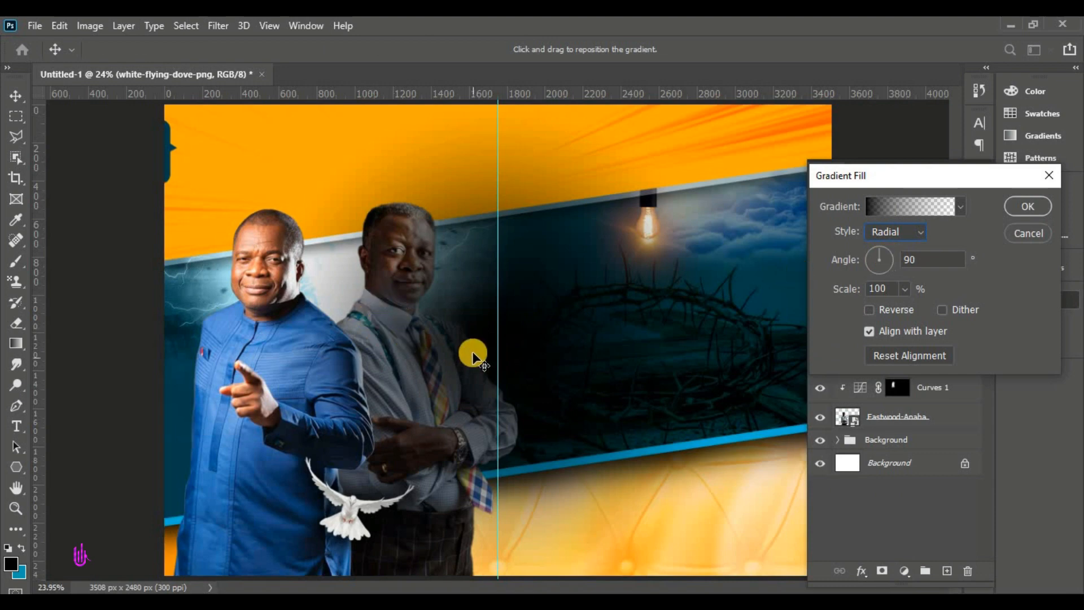
{"action": "left_click_drag", "start_coordinate": [426, 346], "coordinate": [337, 315]}
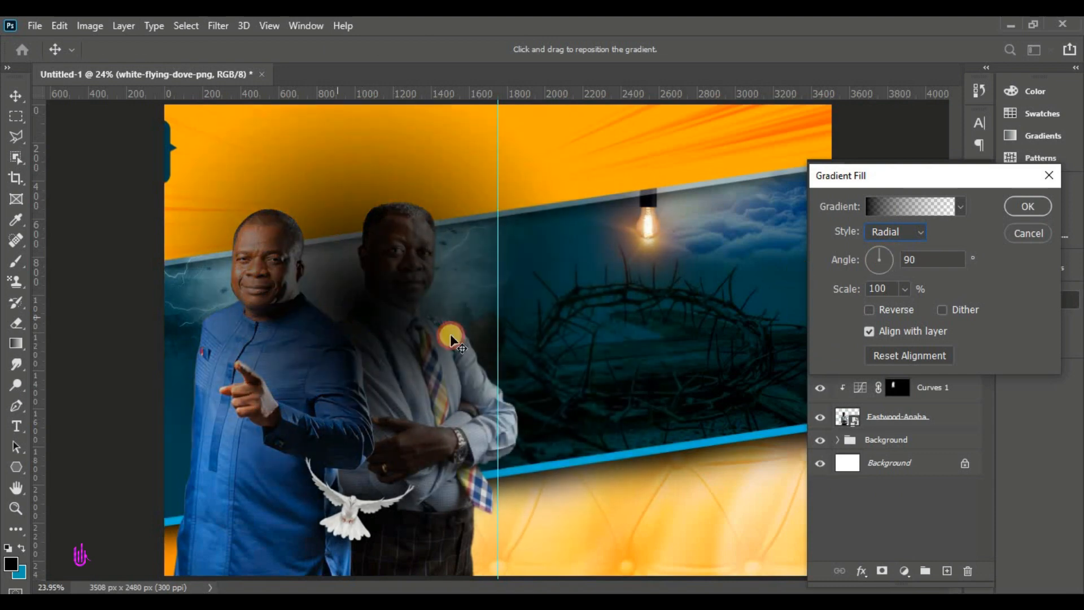
{"action": "left_click_drag", "start_coordinate": [451, 338], "coordinate": [350, 309]}
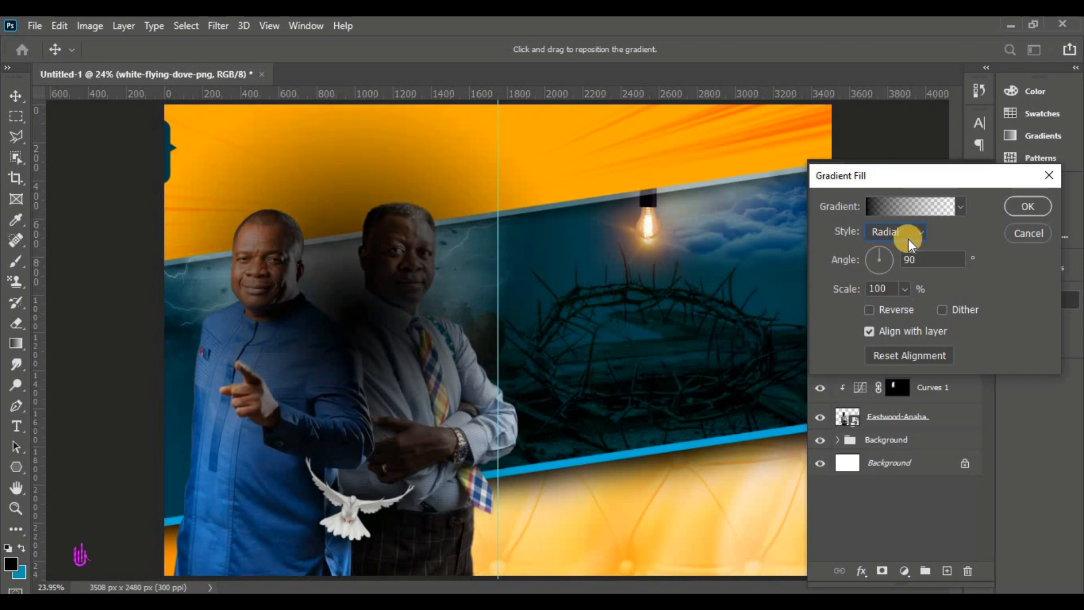
Recolour the gradient's starting colour stop at 0% to yellow ffea00
{"action": "left_click_drag", "start_coordinate": [917, 261], "coordinate": [866, 287]}
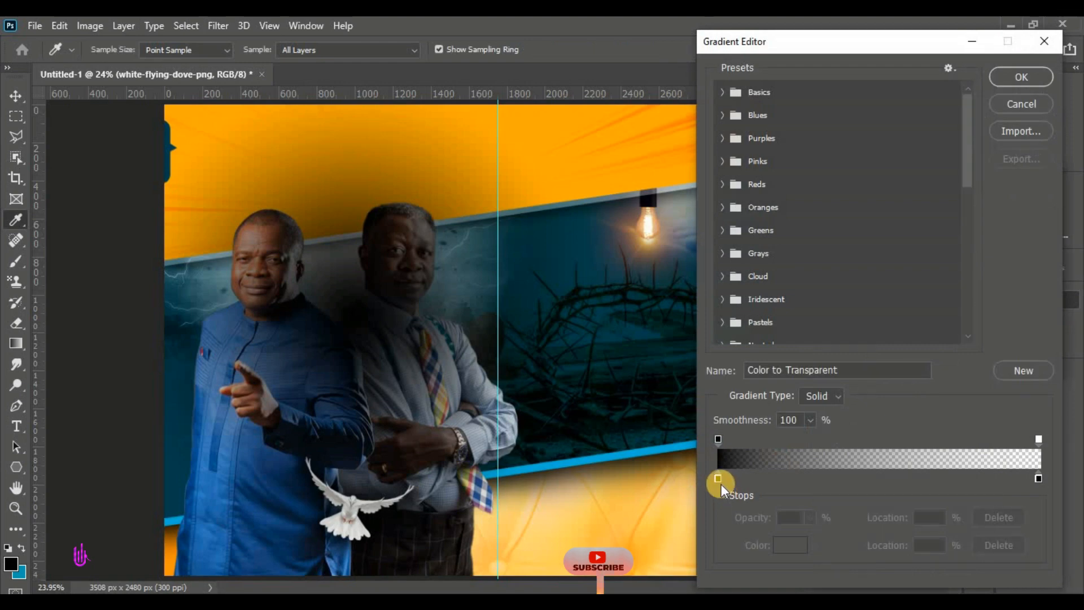
{"action": "left_click", "coordinate": [717, 479]}
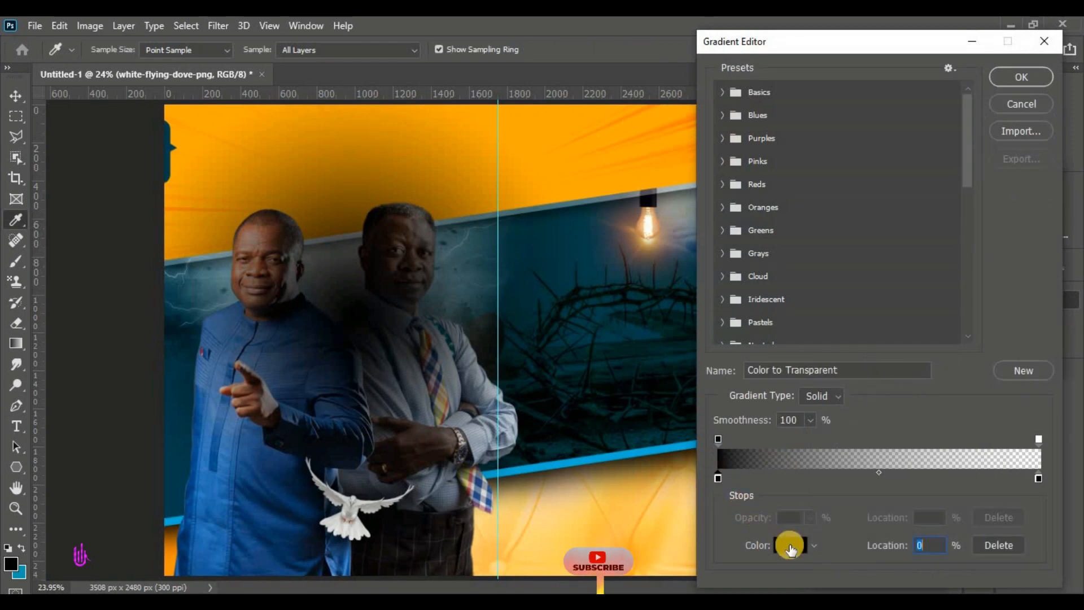
{"action": "left_click", "coordinate": [789, 544]}
{"action": "left_click", "coordinate": [795, 431]}
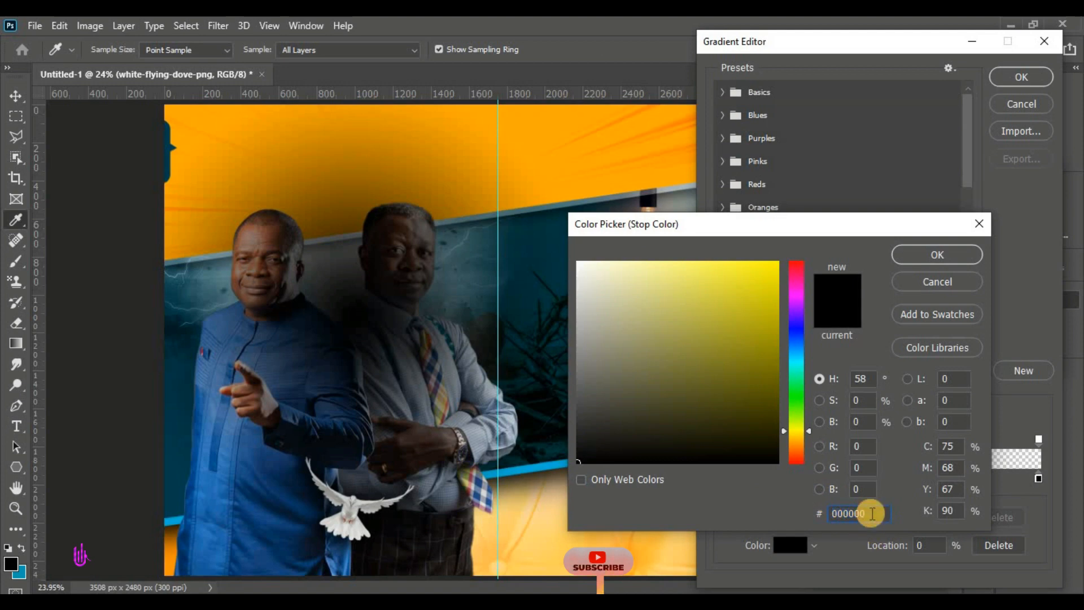
{"action": "left_click_drag", "start_coordinate": [872, 513], "coordinate": [821, 515]}
{"action": "type", "text": "fff600"}
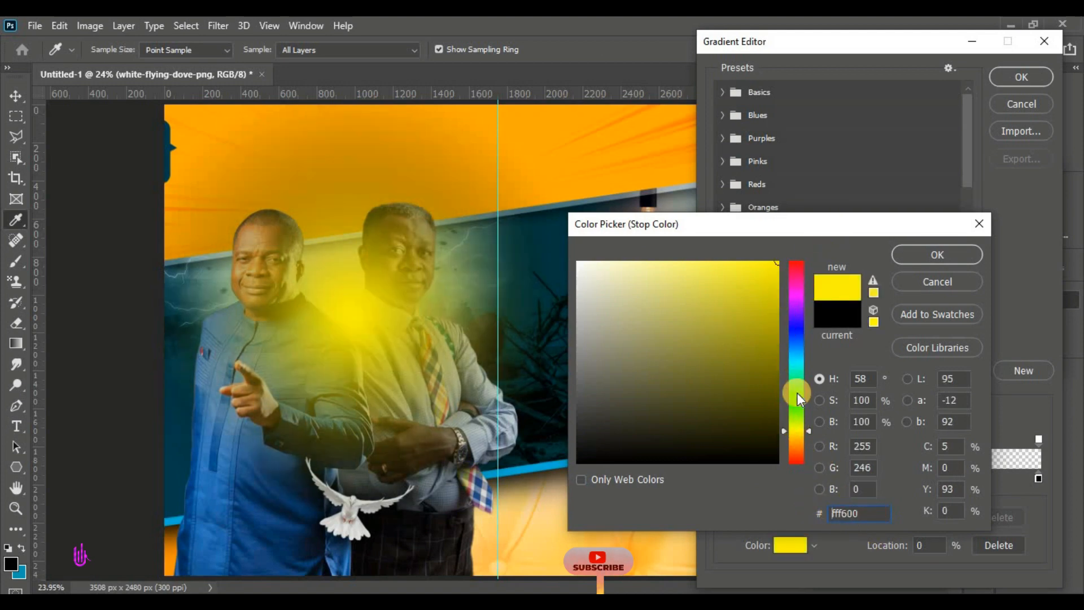
{"action": "left_click", "coordinate": [799, 435]}
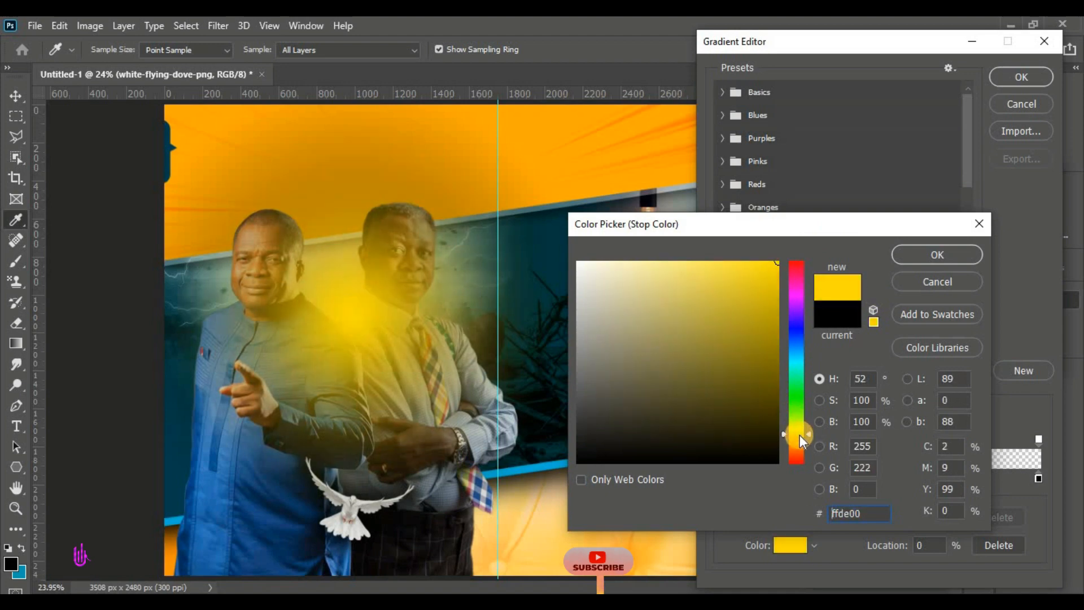
{"action": "left_click", "coordinate": [797, 432]}
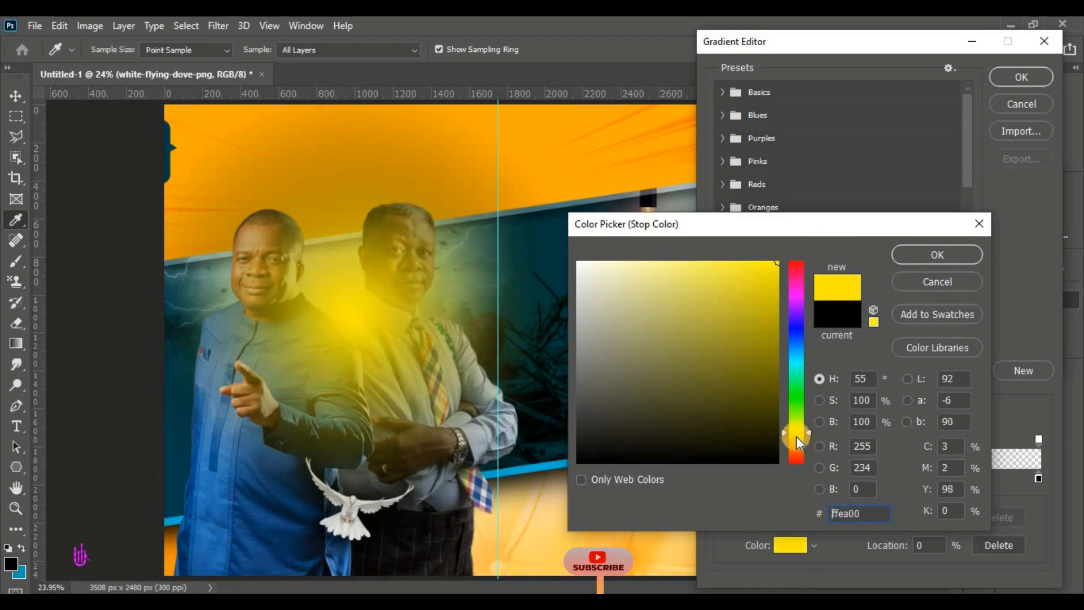
{"action": "left_click_drag", "start_coordinate": [860, 516], "coordinate": [832, 509]}
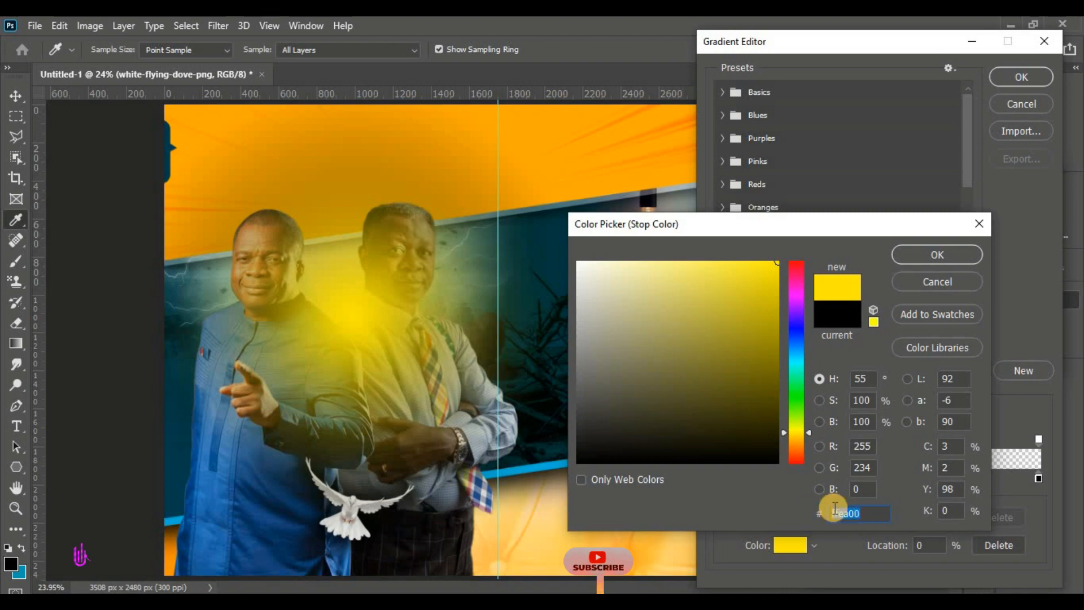
{"action": "left_click", "coordinate": [915, 255]}
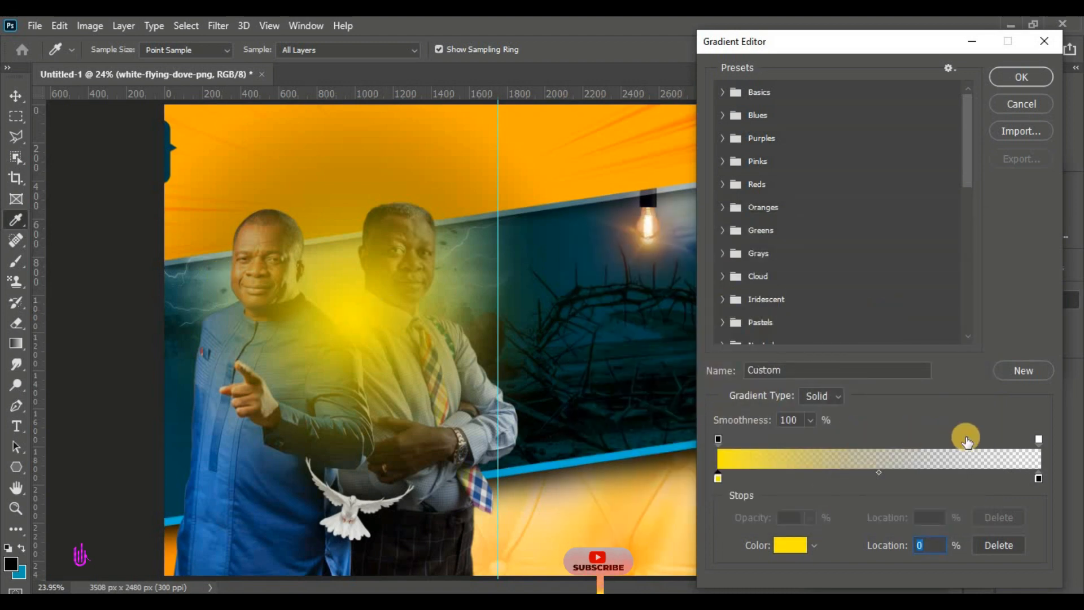
Recolour the gradient's end colour stop to bright orange, move it to 55%, and apply the gradient fill
{"action": "left_click", "coordinate": [1039, 476]}
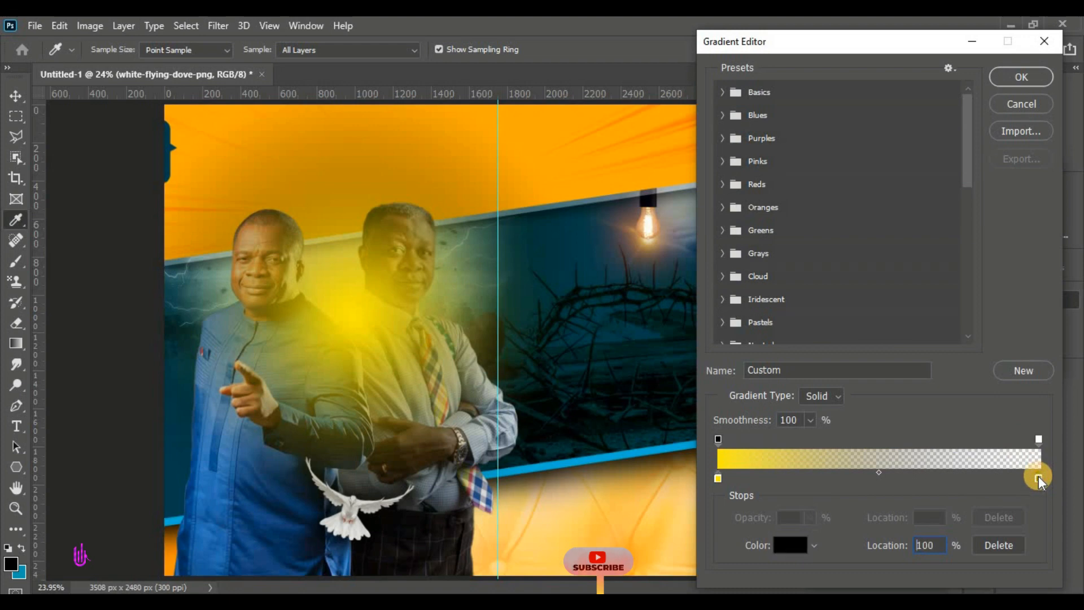
{"action": "left_click", "coordinate": [795, 545]}
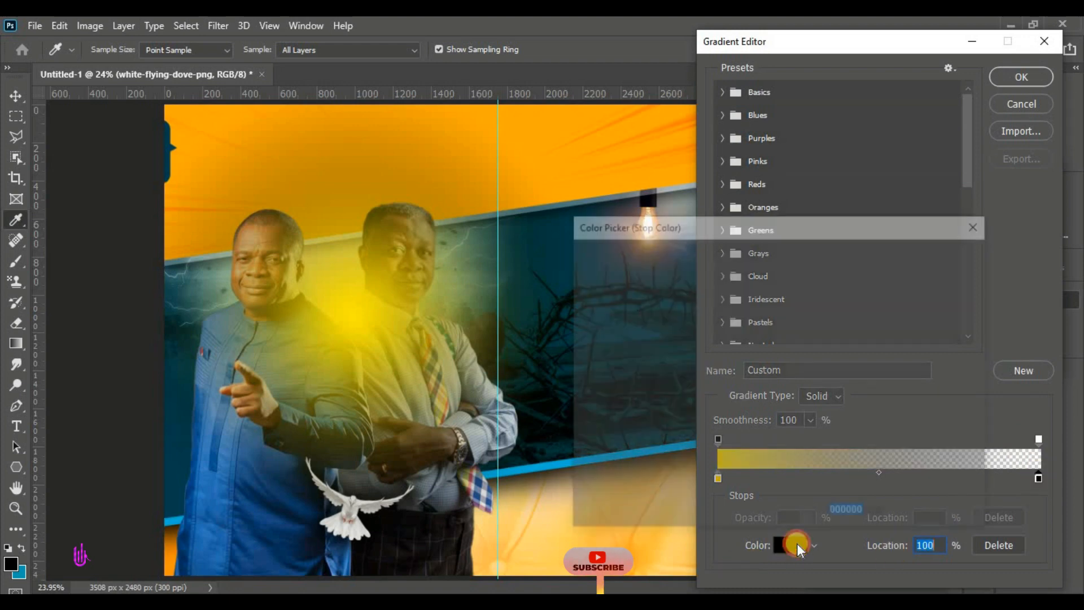
{"action": "left_click", "coordinate": [795, 446]}
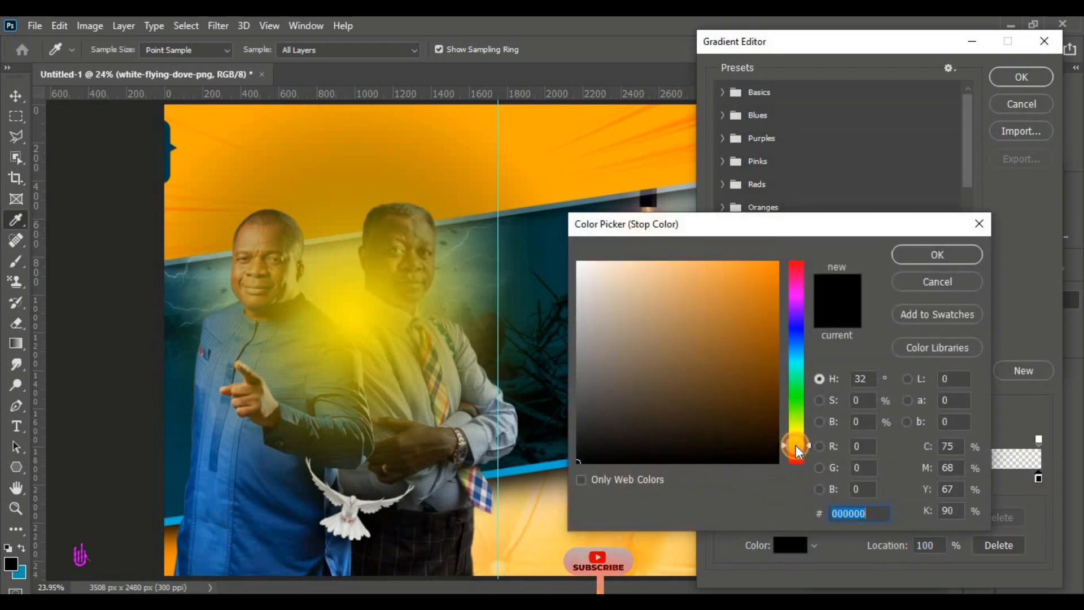
{"action": "left_click", "coordinate": [800, 449]}
{"action": "left_click_drag", "start_coordinate": [774, 431], "coordinate": [849, 235]}
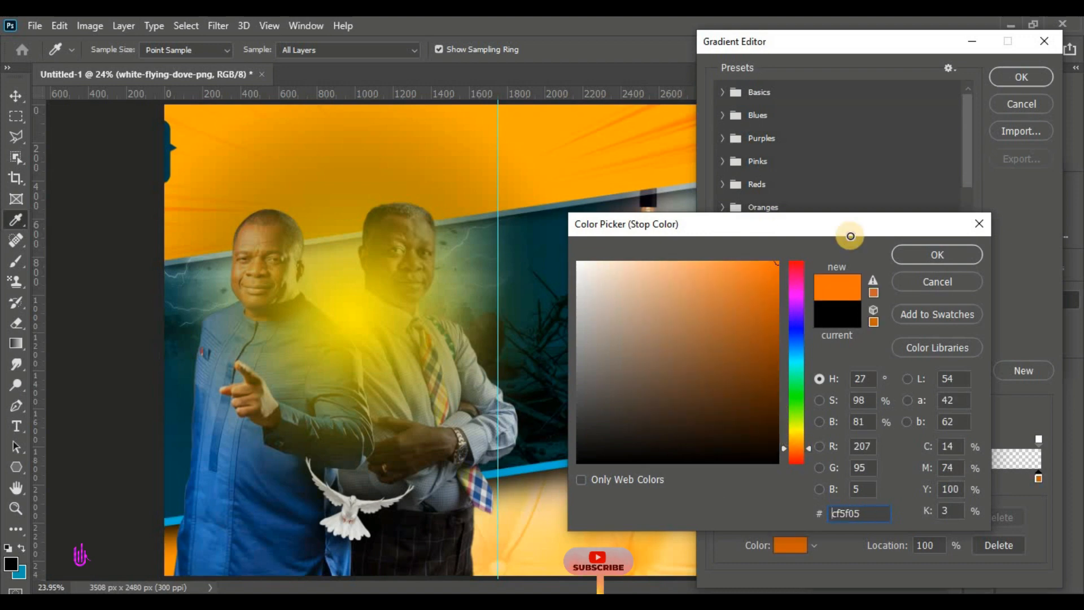
{"action": "left_click", "coordinate": [930, 254]}
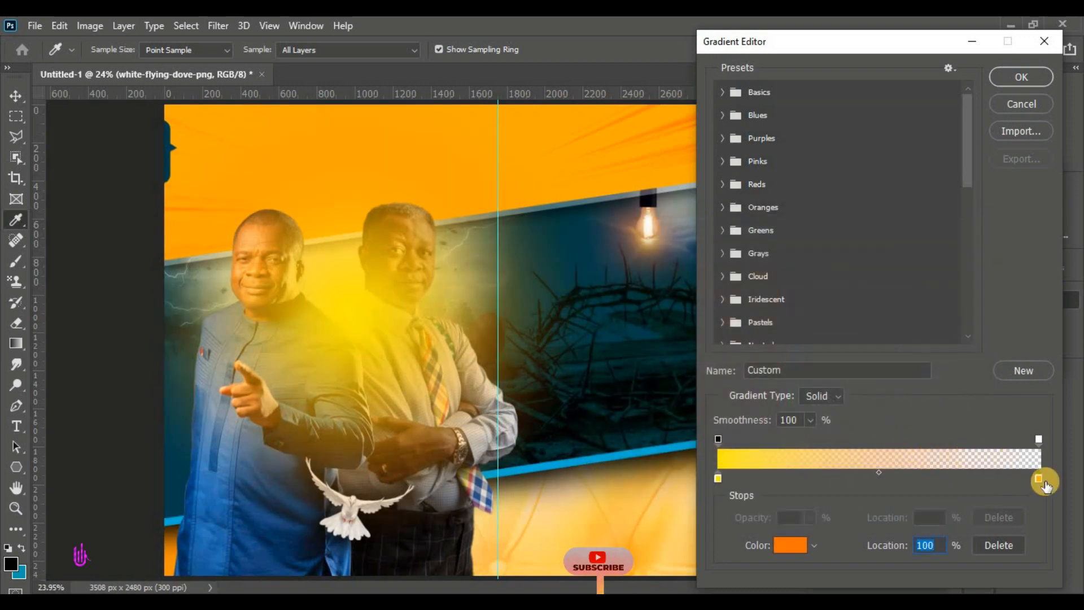
{"action": "left_click_drag", "start_coordinate": [1036, 476], "coordinate": [895, 476]}
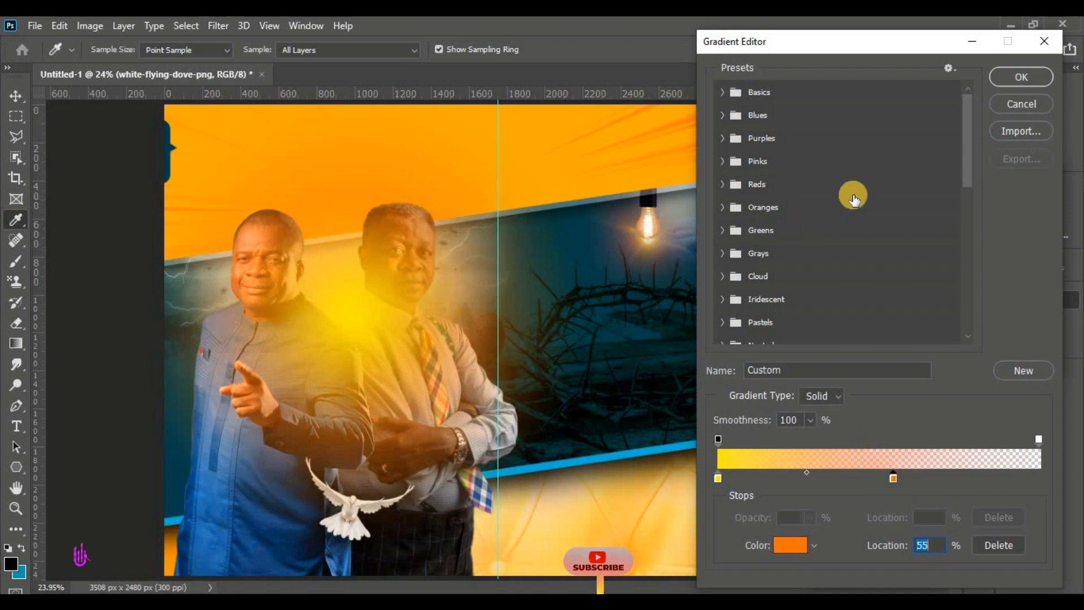
{"action": "left_click", "coordinate": [1006, 76]}
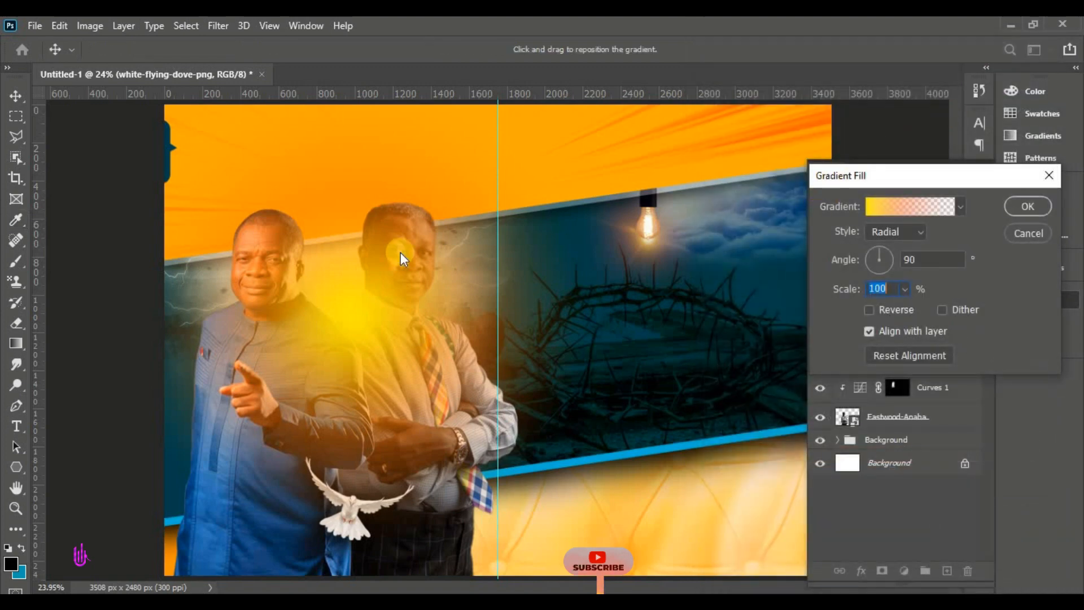
{"action": "left_click", "coordinate": [1016, 205]}
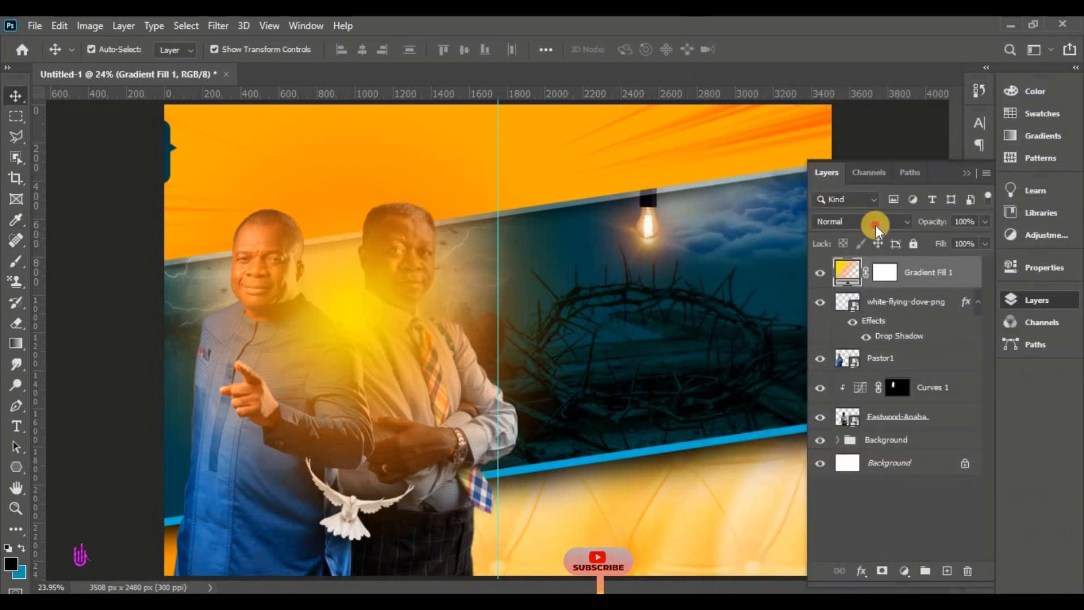
Set the gradient fill layer's blend mode to Screen and duplicate the layer
{"action": "left_click", "coordinate": [876, 226]}
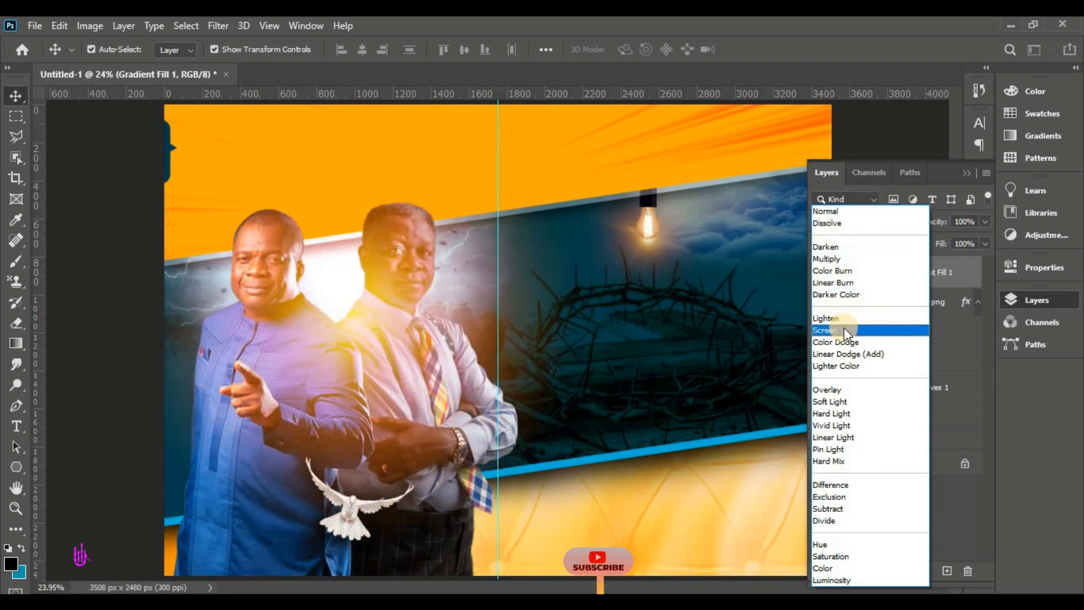
{"action": "left_click", "coordinate": [873, 331]}
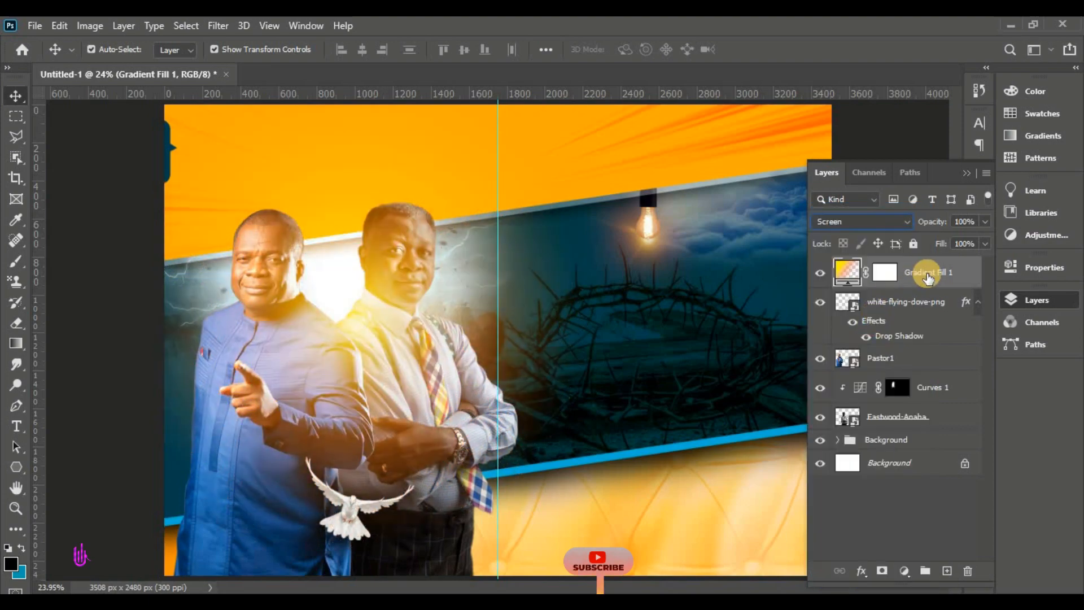
{"action": "left_click_drag", "start_coordinate": [936, 277], "coordinate": [947, 569]}
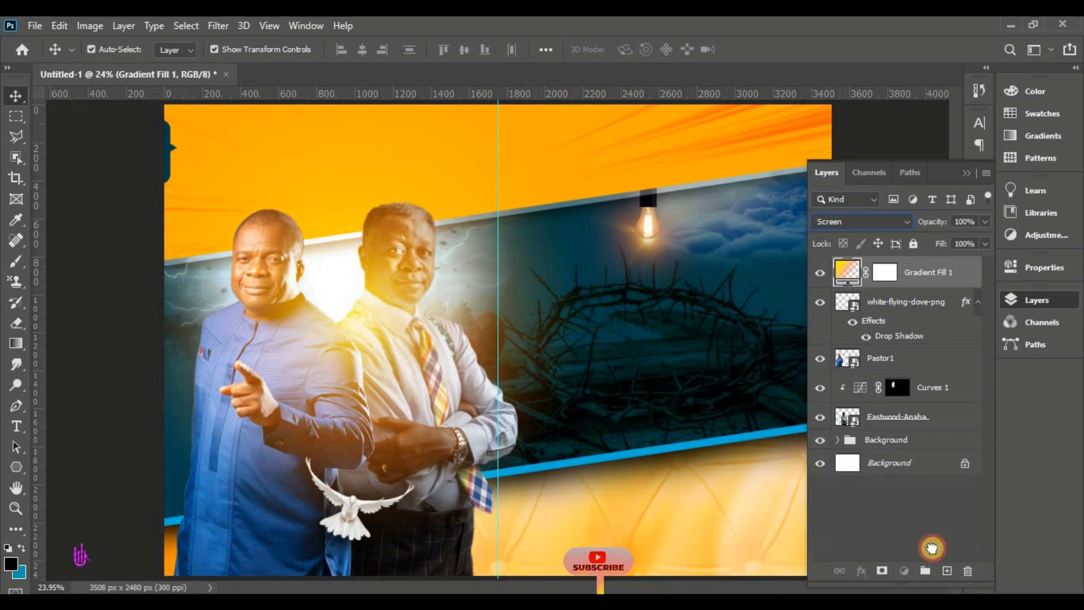
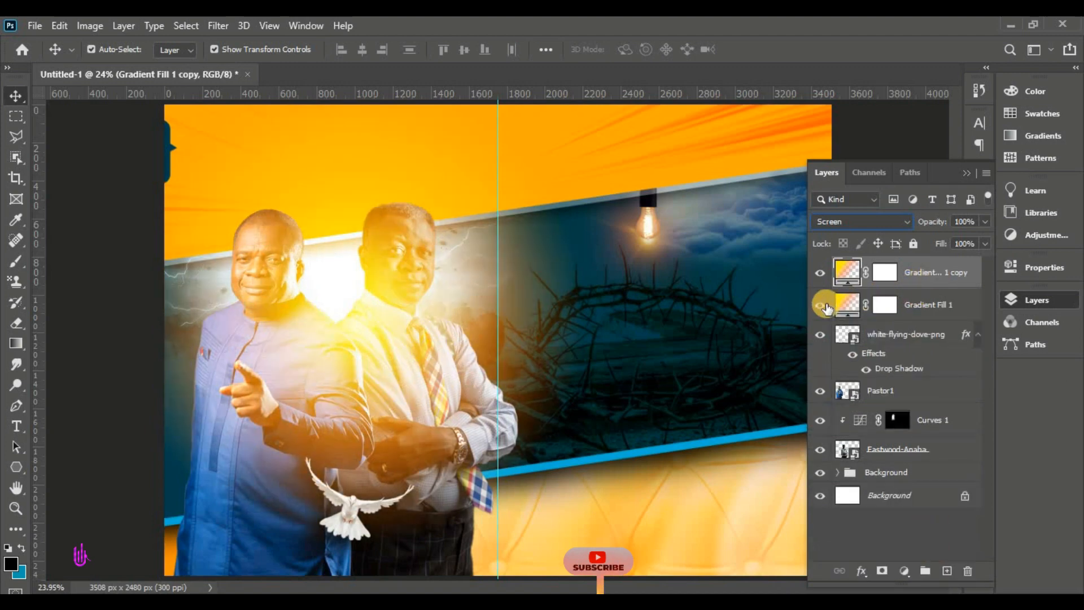
Hide the original gradient fill layer and rasterize its copy
{"action": "left_click", "coordinate": [823, 305]}
{"action": "right_click", "coordinate": [954, 270]}
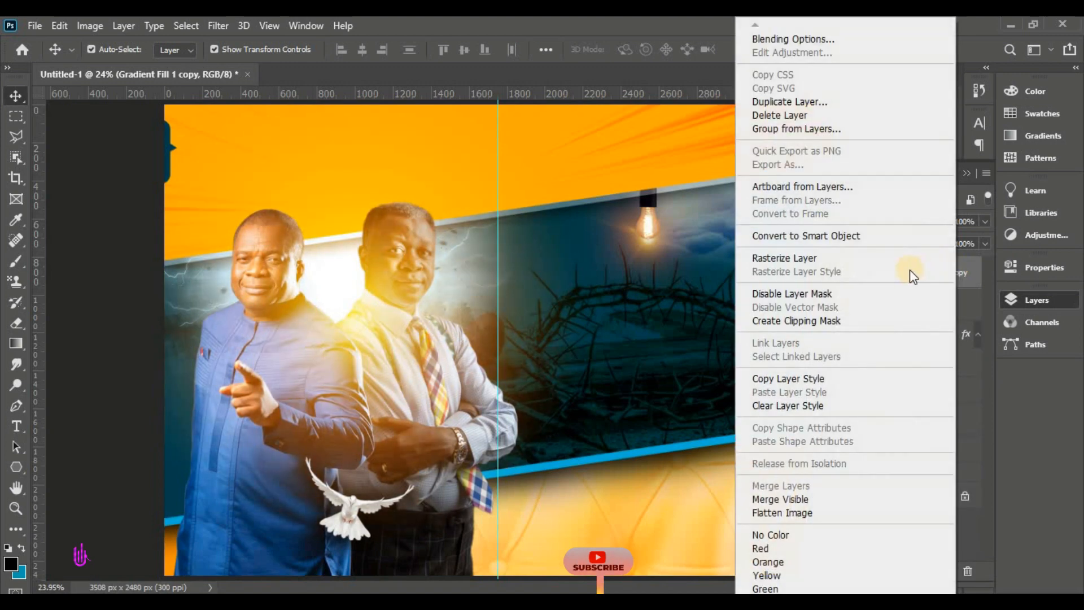
{"action": "left_click", "coordinate": [812, 258]}
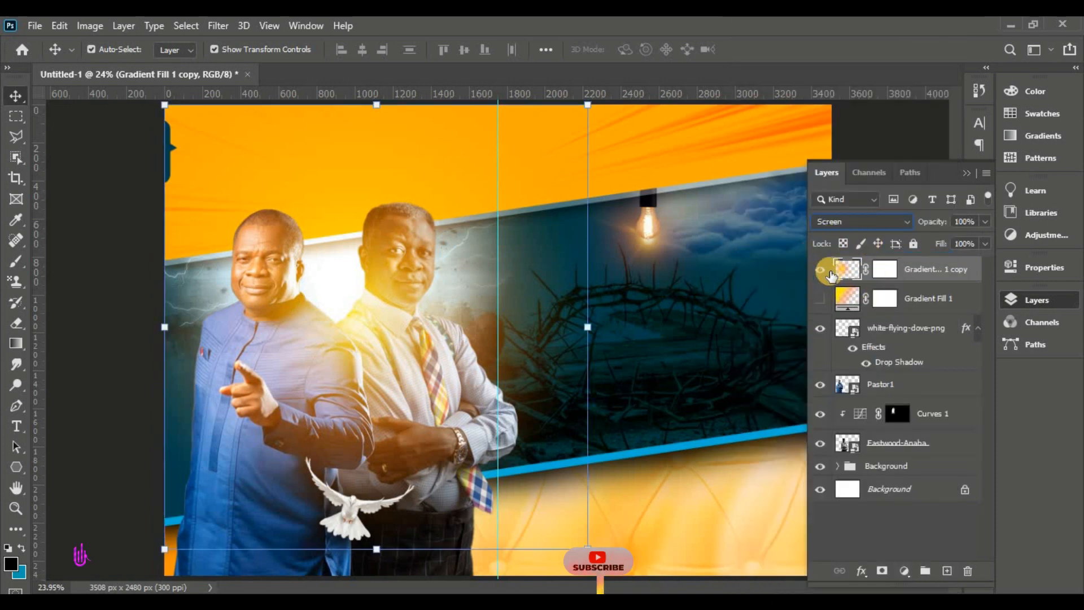
Scale the rasterized glow copy to 54.64% and position it over the bright area between the two pastors
{"action": "mouse_move", "coordinate": [353, 324]}
{"action": "left_mouse_down"}
{"action": "mouse_move", "coordinate": [455, 329]}
{"action": "mouse_move", "coordinate": [338, 334]}
{"action": "left_mouse_up"}
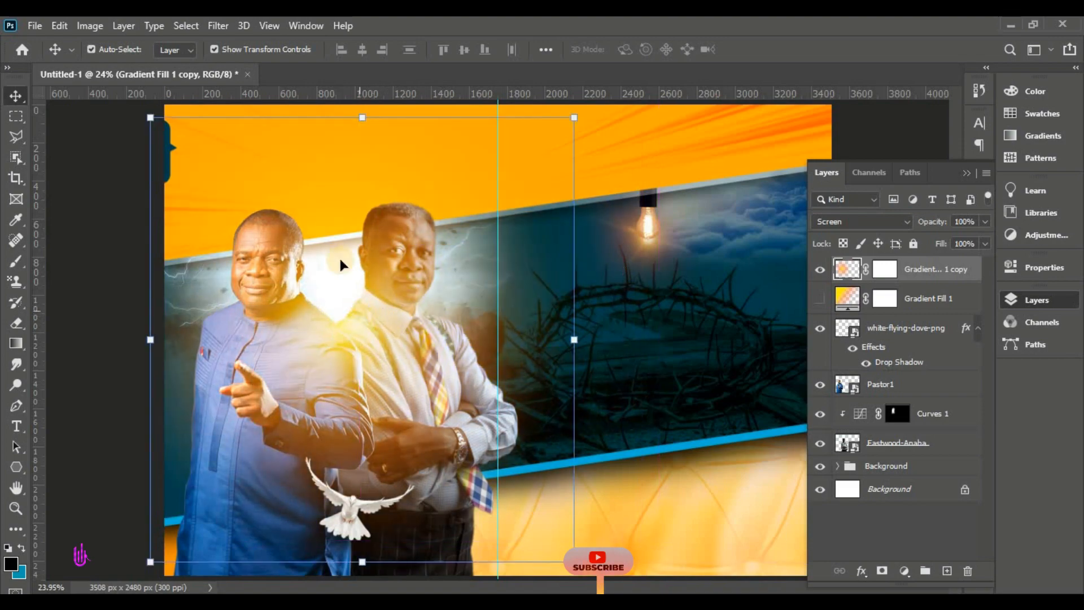
{"action": "left_click", "coordinate": [59, 26]}
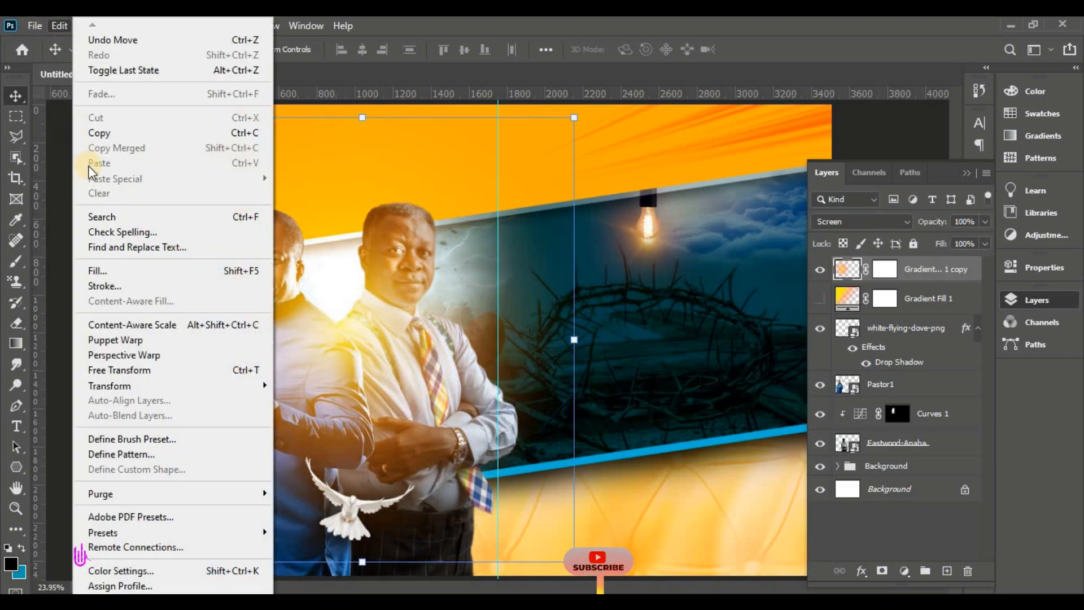
{"action": "left_click", "coordinate": [151, 369]}
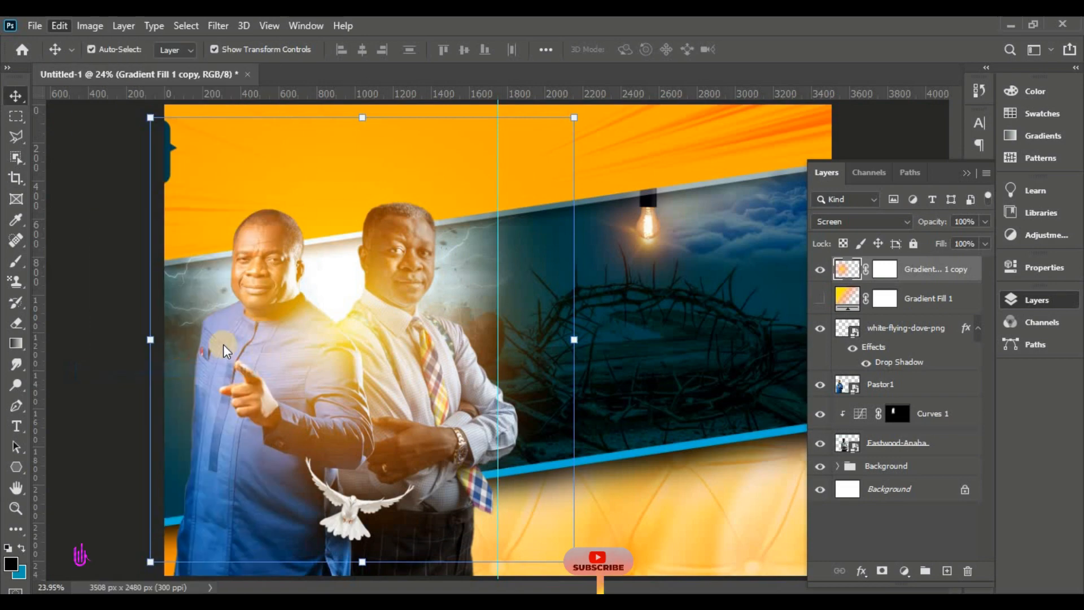
{"action": "left_click_drag", "start_coordinate": [150, 339], "coordinate": [349, 340]}
{"action": "left_click_drag", "start_coordinate": [446, 333], "coordinate": [334, 313]}
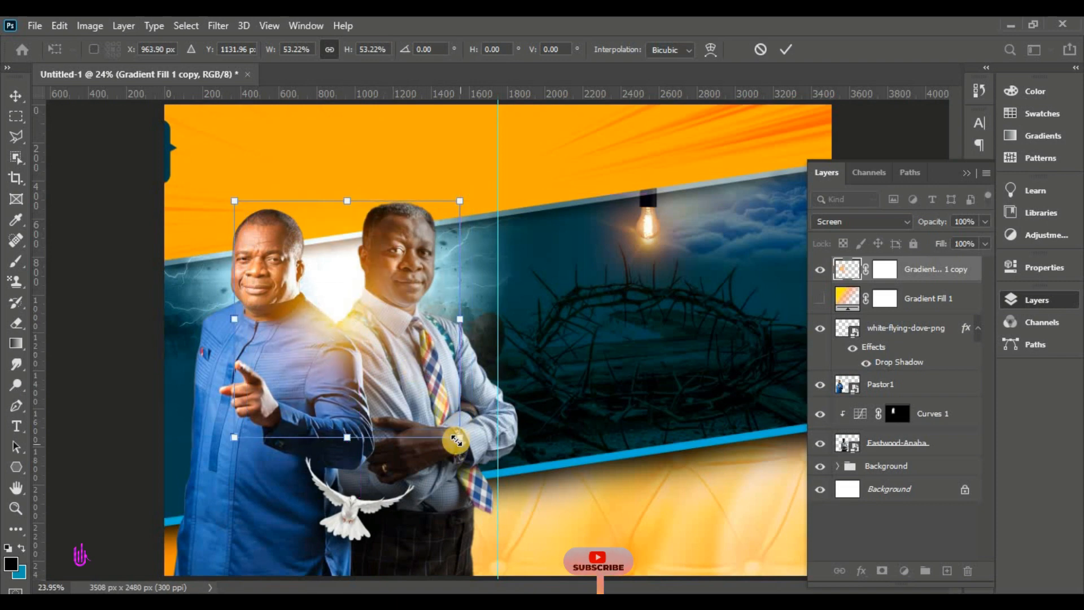
{"action": "left_click", "coordinate": [333, 428]}
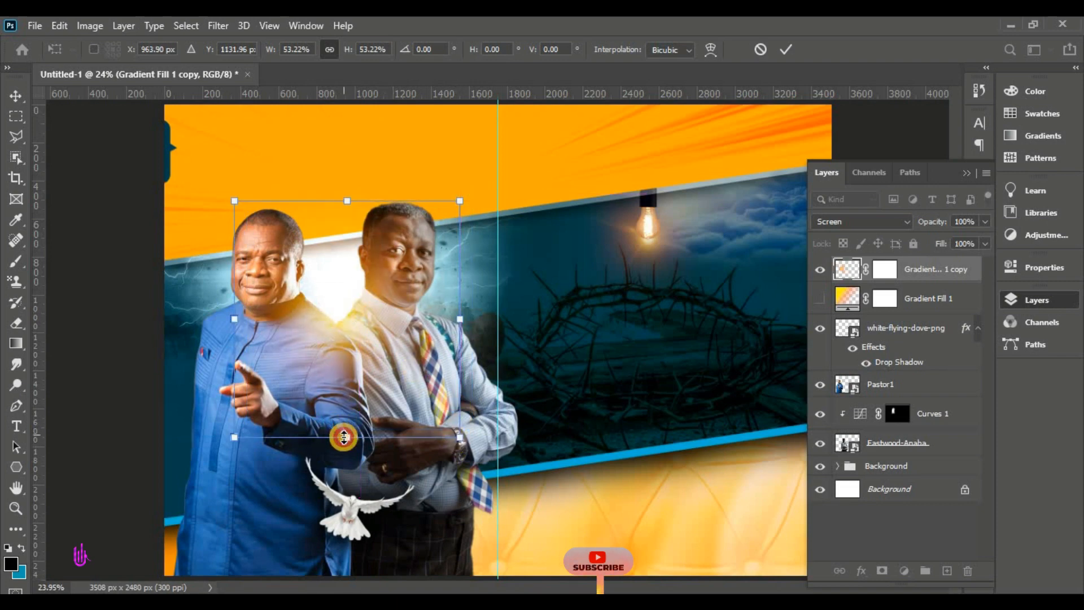
{"action": "left_click_drag", "start_coordinate": [343, 437], "coordinate": [344, 443]}
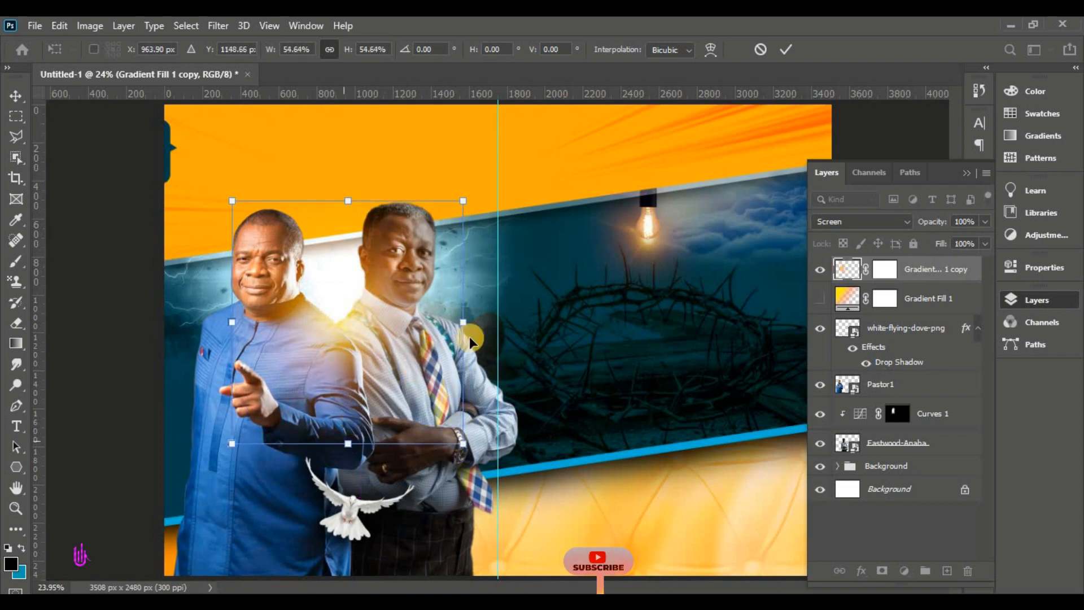
{"action": "left_click", "coordinate": [779, 50]}
Duplicate the scaled glow layer, set the new copy's opacity to 40%, and compare the image with and without it
{"action": "left_click", "coordinate": [937, 276]}
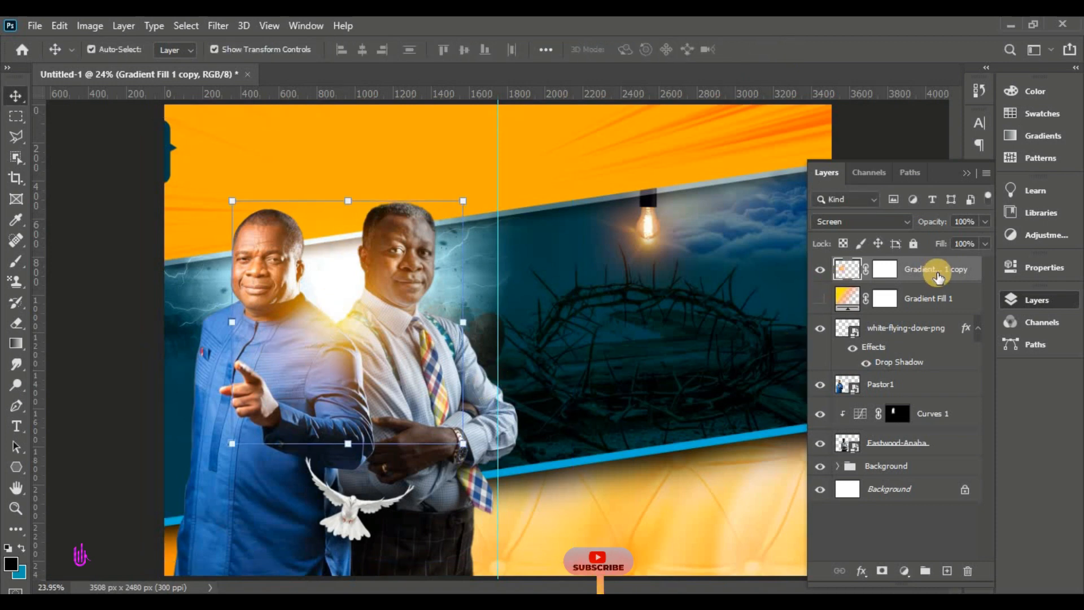
{"action": "left_click_drag", "start_coordinate": [937, 276], "coordinate": [946, 570]}
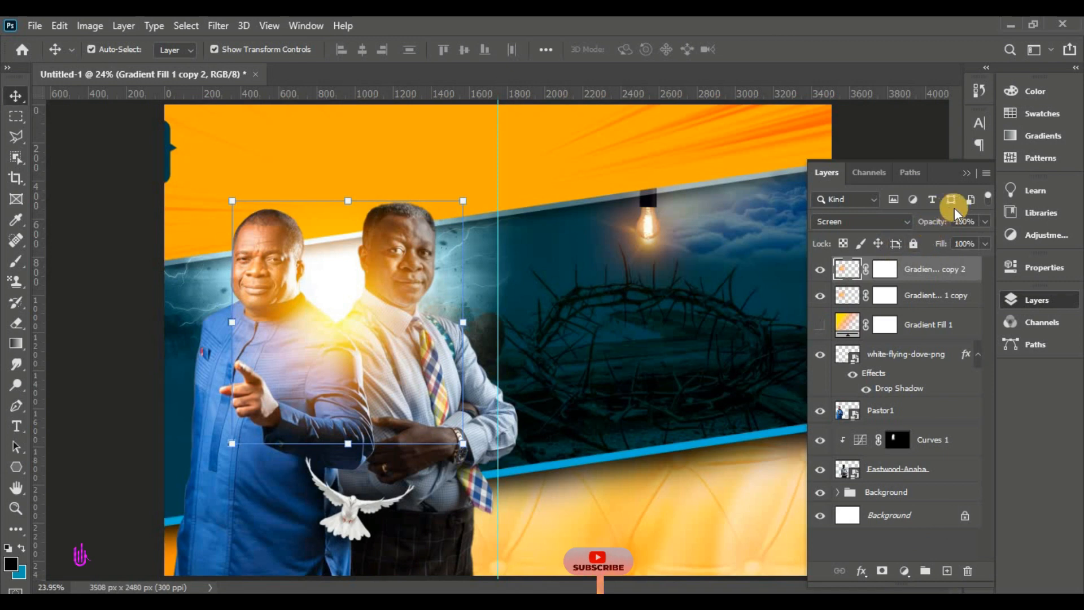
{"action": "left_click", "coordinate": [969, 221]}
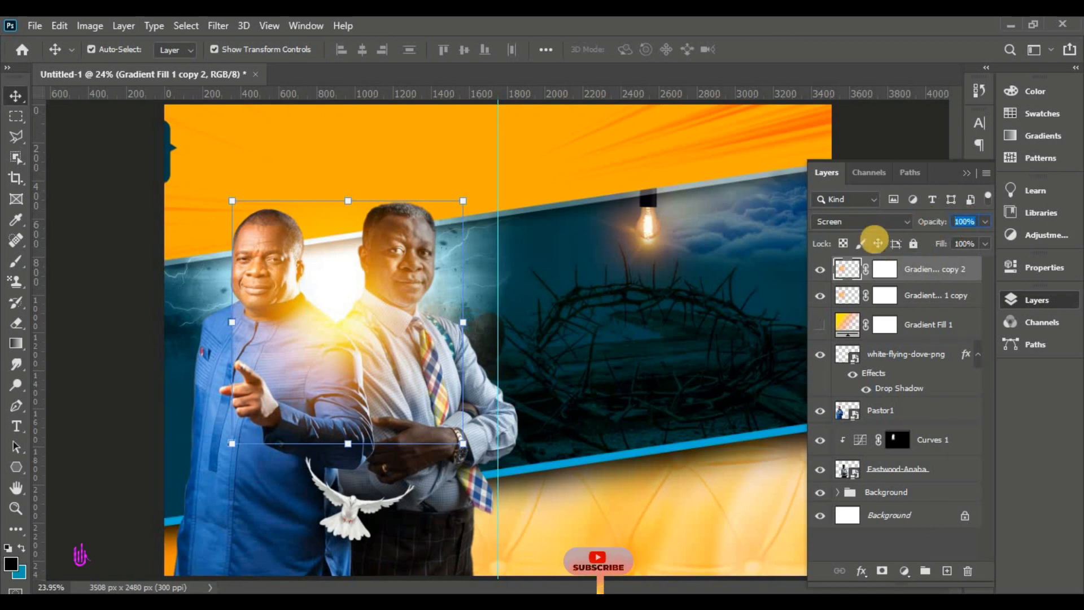
{"action": "type", "text": "40"}
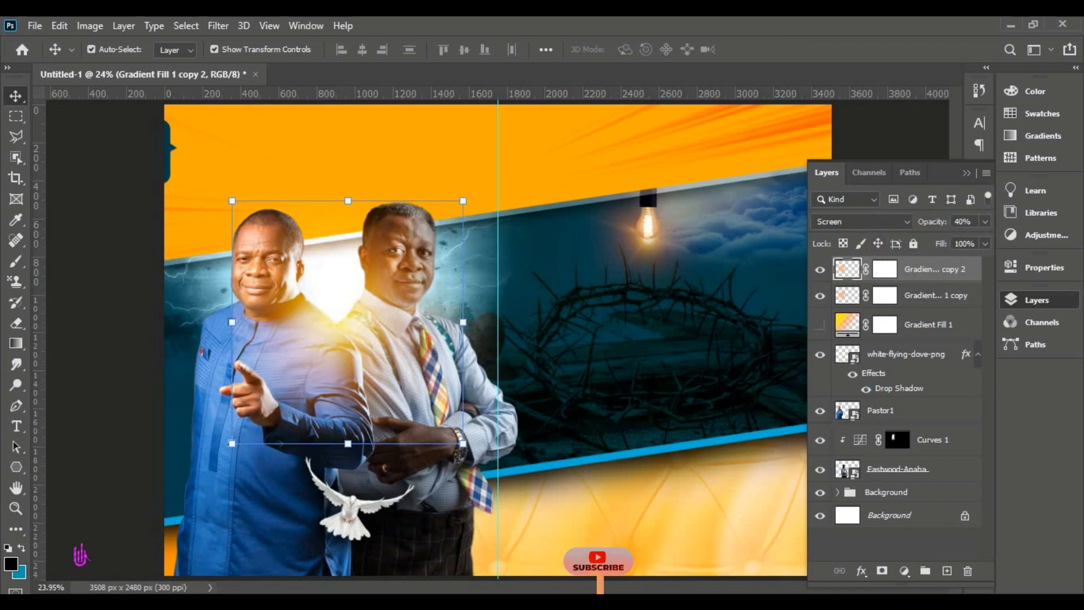
{"action": "left_click", "coordinate": [820, 269]}
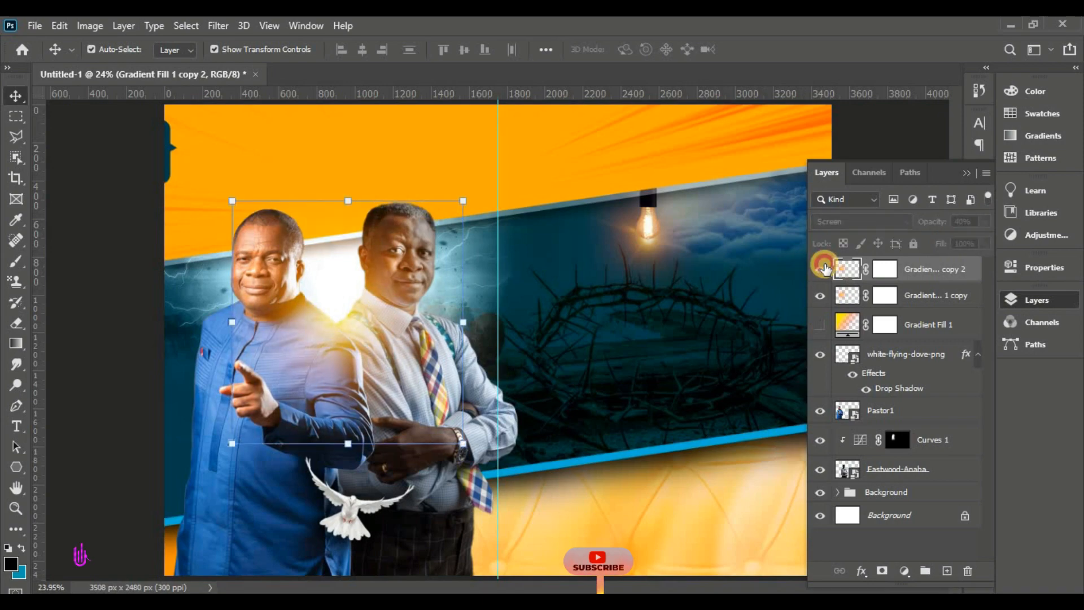
{"action": "left_click", "coordinate": [820, 269]}
{"action": "scroll", "coordinate": [342, 293], "scroll_direction": "down", "scroll_amount": 6}
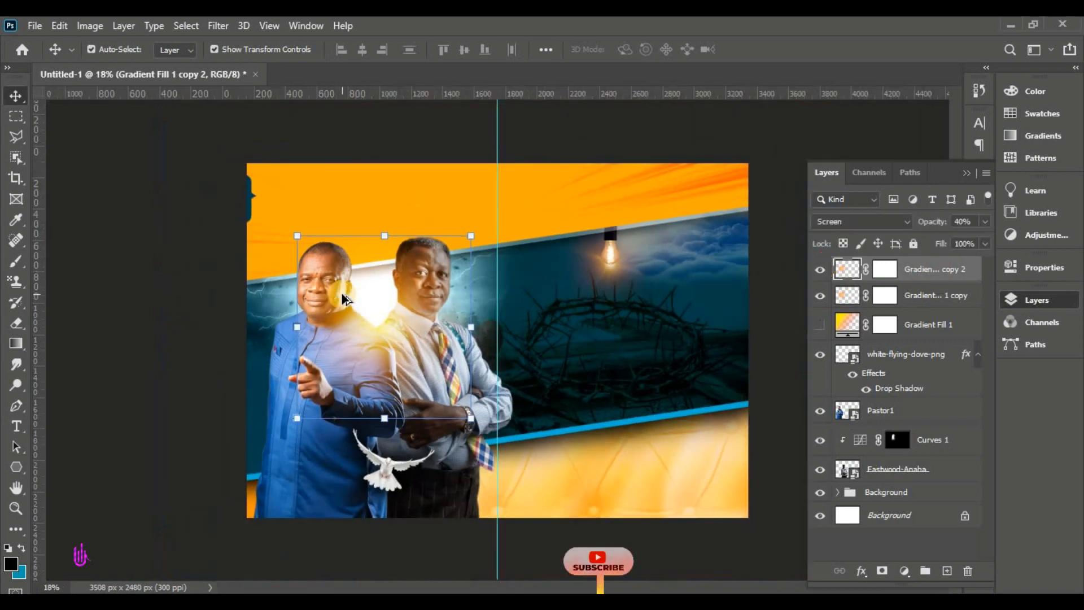
{"action": "scroll", "coordinate": [447, 317], "scroll_direction": "up", "scroll_amount": 4}
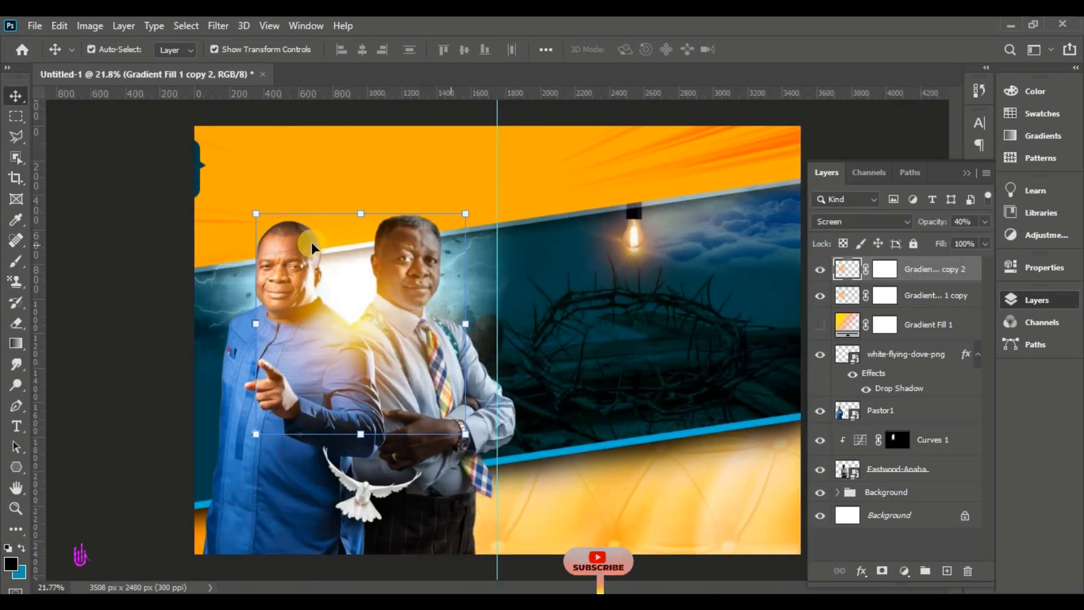
Group all glow, dove, Curves and pastor layers together and check the group by toggling its visibility
{"action": "left_click", "coordinate": [117, 230]}
{"action": "left_click", "coordinate": [949, 271]}
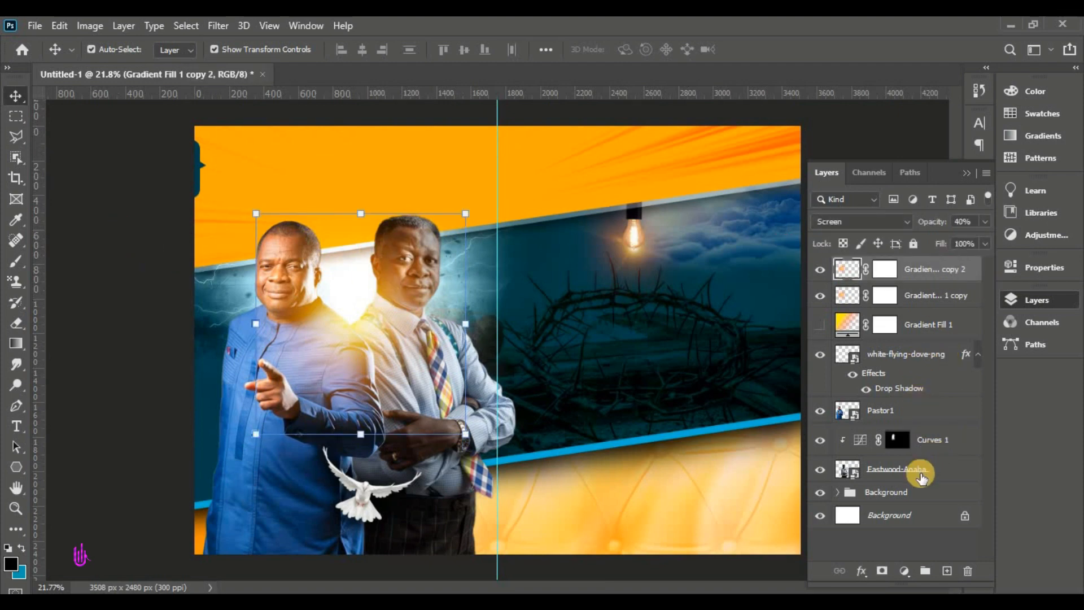
{"action": "left_click", "coordinate": [966, 476], "text": "shift"}
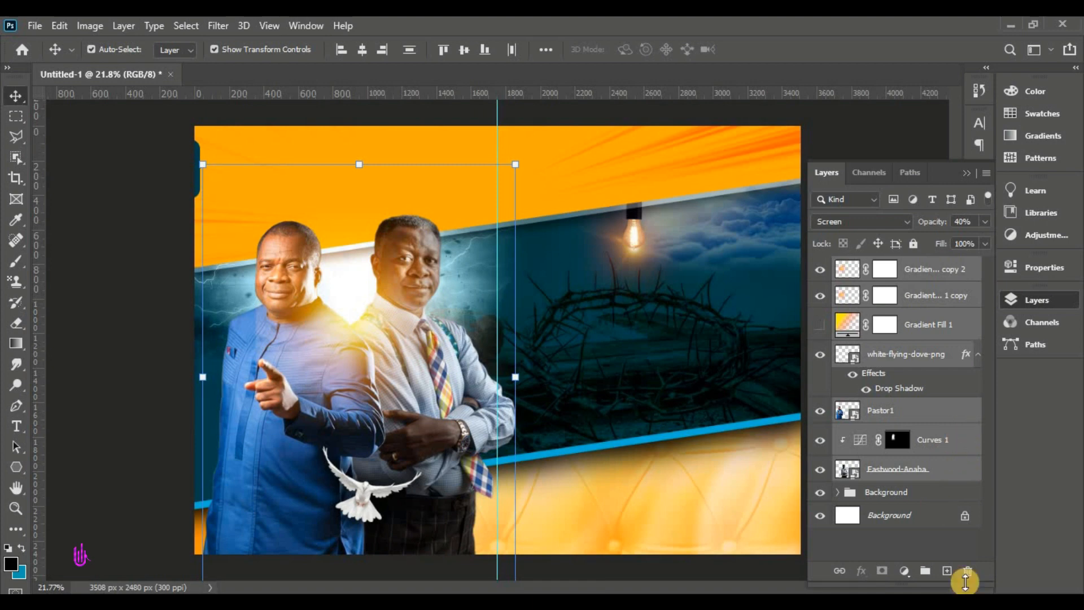
{"action": "left_click", "coordinate": [924, 570]}
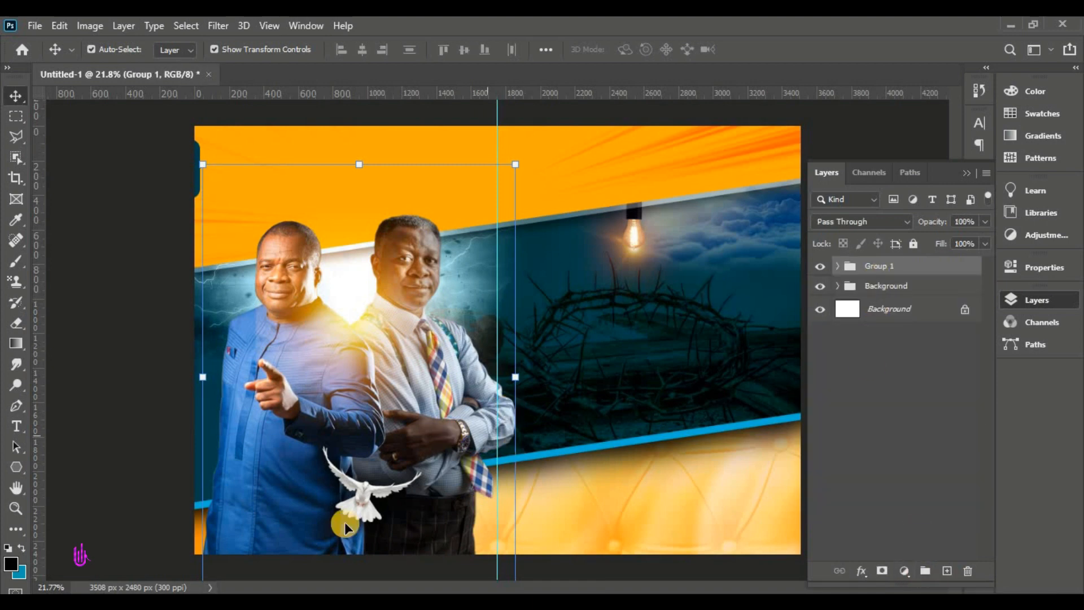
{"action": "left_click", "coordinate": [819, 266]}
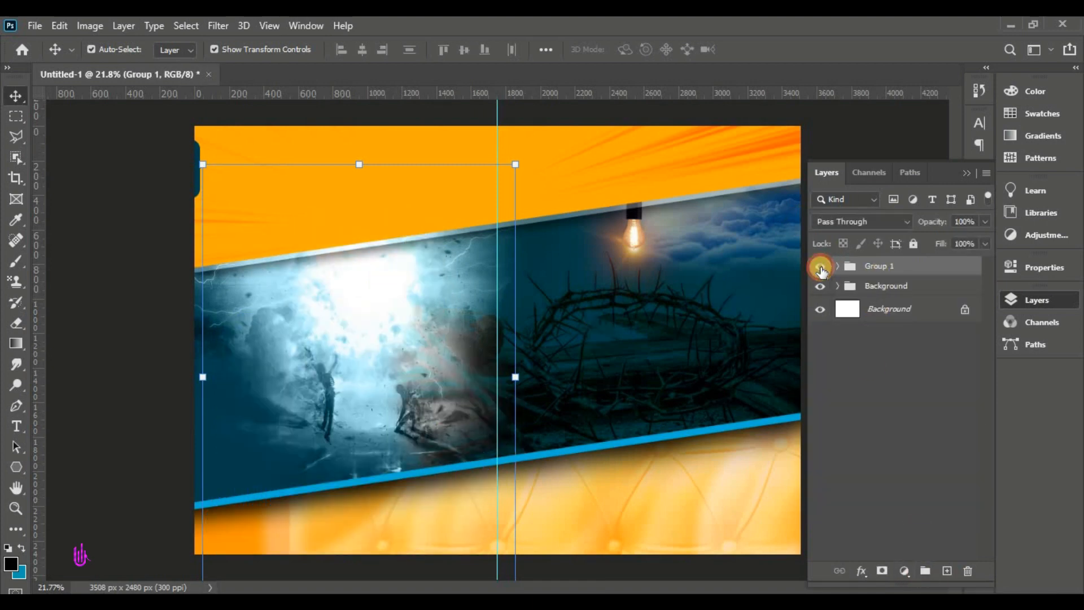
{"action": "left_click", "coordinate": [820, 266]}
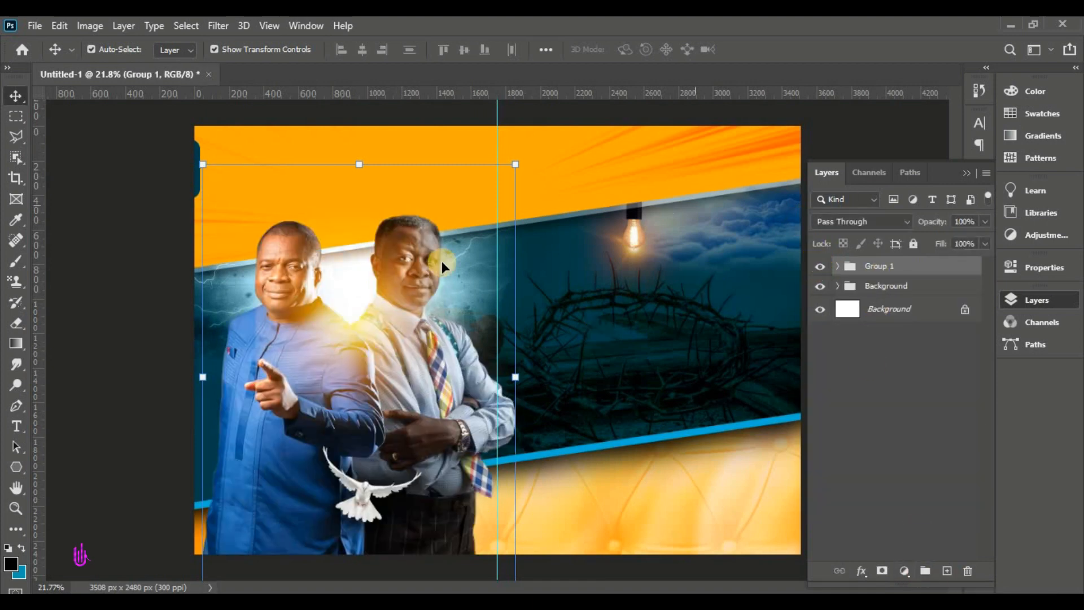
Draw a white rectangle about 389 by 152 px on the blue outfit's lower part and move it up level with the dove
{"action": "left_click", "coordinate": [67, 491]}
{"action": "left_click_drag", "start_coordinate": [19, 466], "coordinate": [63, 467]}
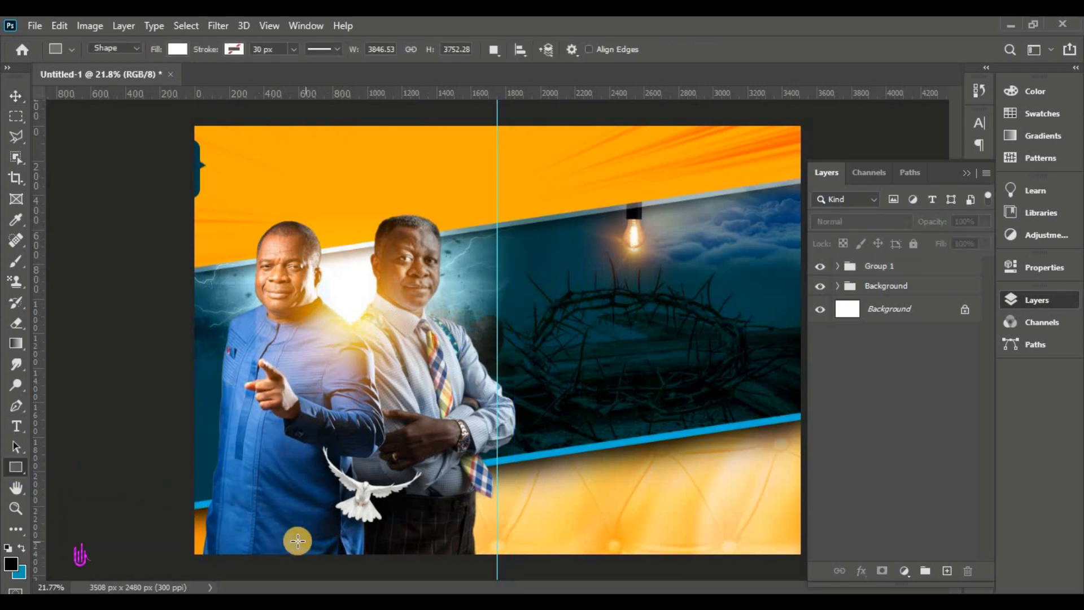
{"action": "scroll", "coordinate": [269, 551], "scroll_direction": "up", "scroll_amount": 4}
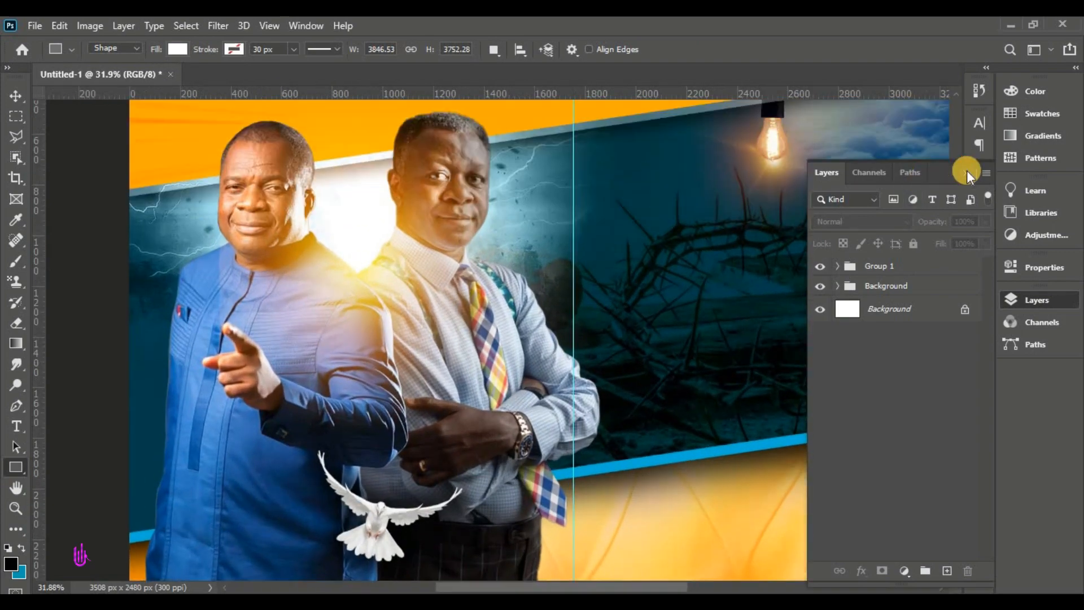
{"action": "left_click", "coordinate": [967, 173]}
{"action": "scroll", "coordinate": [938, 342], "scroll_direction": "down", "scroll_amount": 3}
{"action": "left_click_drag", "start_coordinate": [234, 414], "coordinate": [308, 441]}
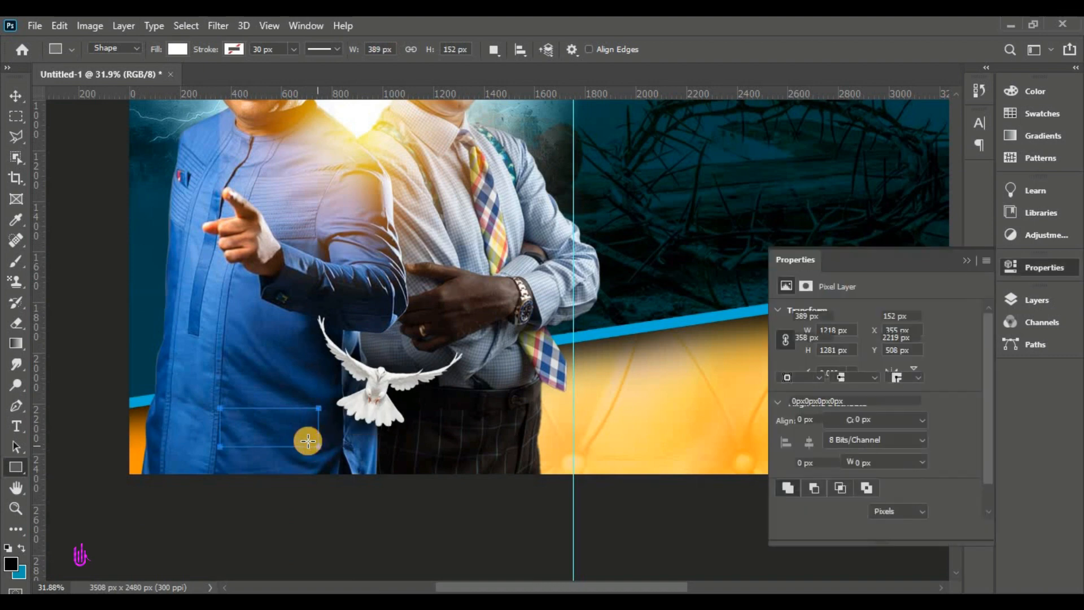
{"action": "left_click", "coordinate": [24, 99]}
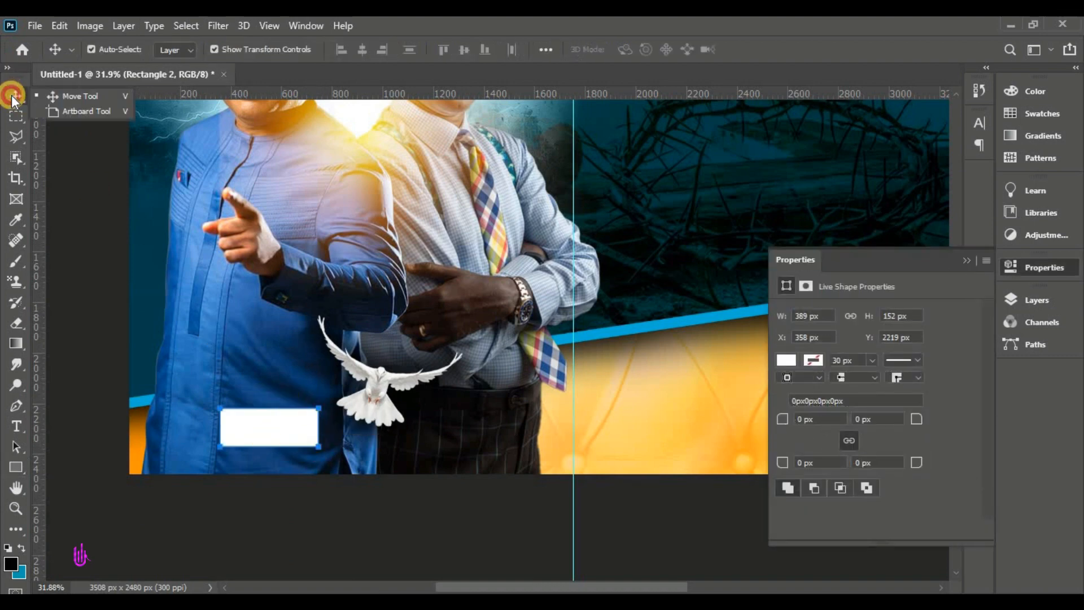
{"action": "left_click", "coordinate": [967, 263]}
{"action": "left_click_drag", "start_coordinate": [285, 426], "coordinate": [286, 389]}
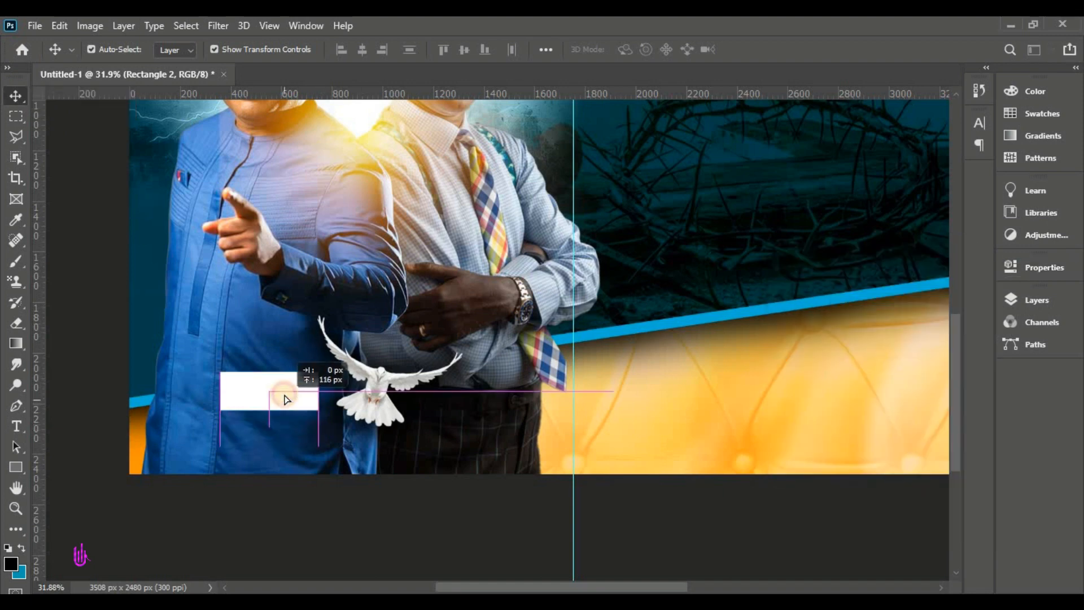
Duplicate the white rectangle and recolour the copy orange with the yellow code ff9600 copied from the FLYER DETAILS1 file in Notepad
{"action": "left_click", "coordinate": [1035, 300]}
{"action": "left_click_drag", "start_coordinate": [947, 271], "coordinate": [946, 571]}
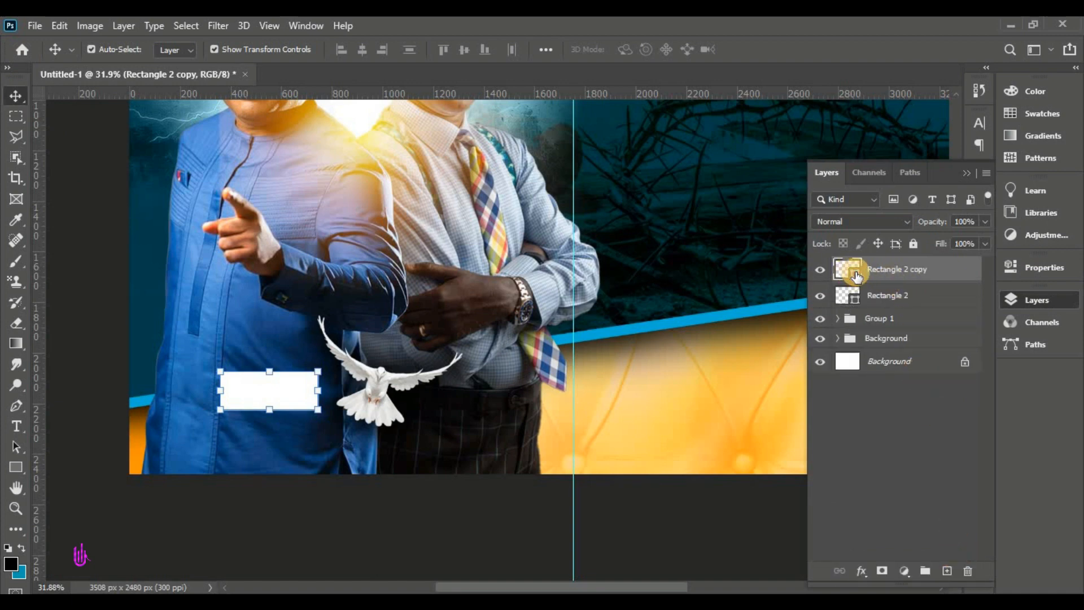
{"action": "double_click", "coordinate": [855, 275]}
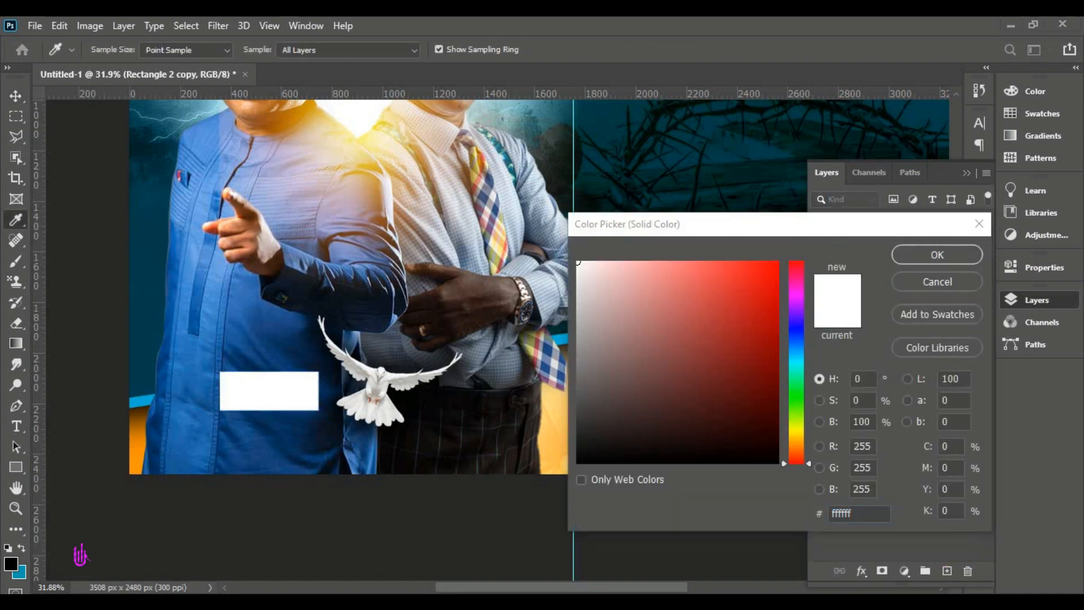
{"action": "key", "text": "alt+Tab"}
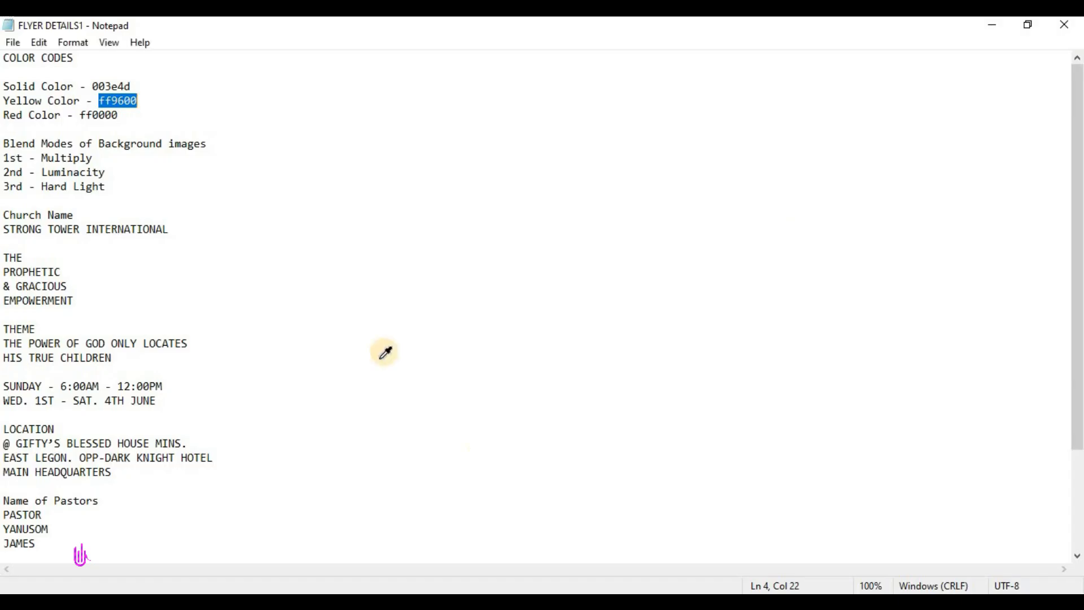
{"action": "right_click", "coordinate": [126, 107]}
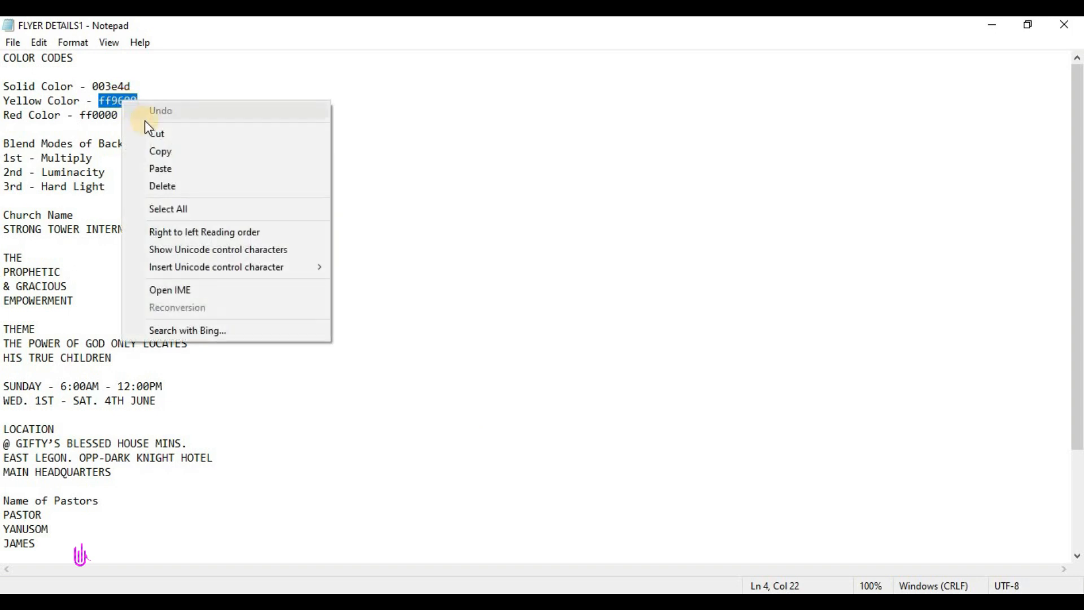
{"action": "left_click", "coordinate": [210, 151]}
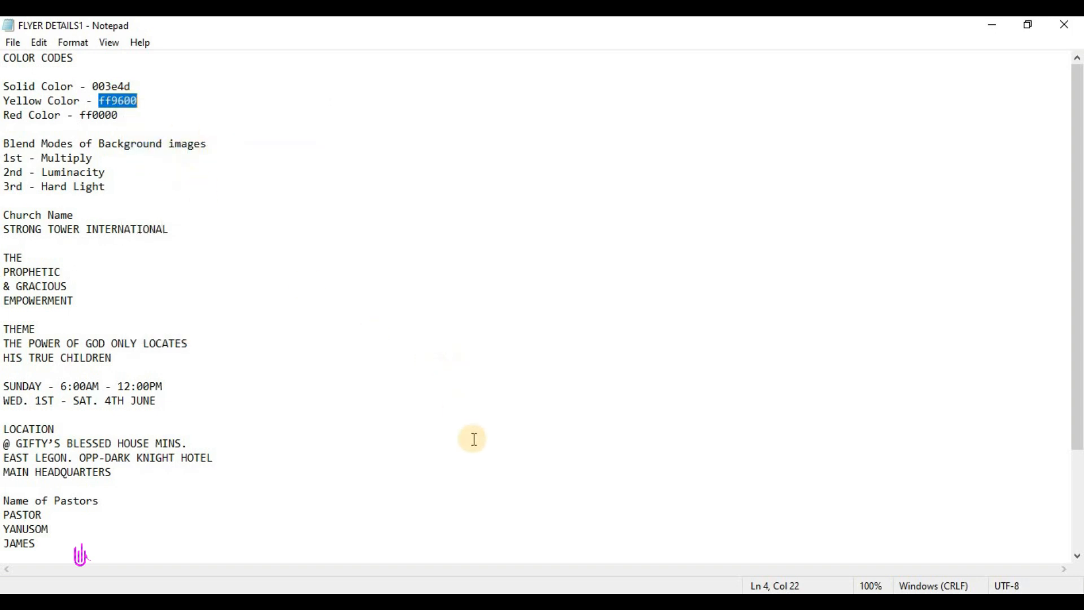
{"action": "key", "text": "alt+Tab"}
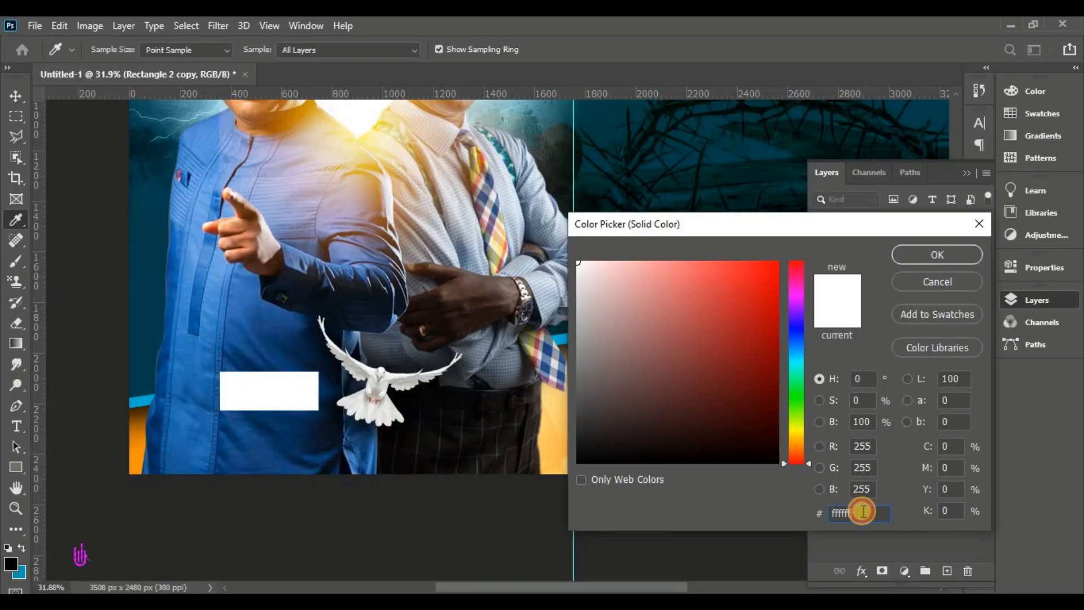
{"action": "left_click_drag", "start_coordinate": [863, 511], "coordinate": [816, 511]}
{"action": "right_click", "coordinate": [837, 513]}
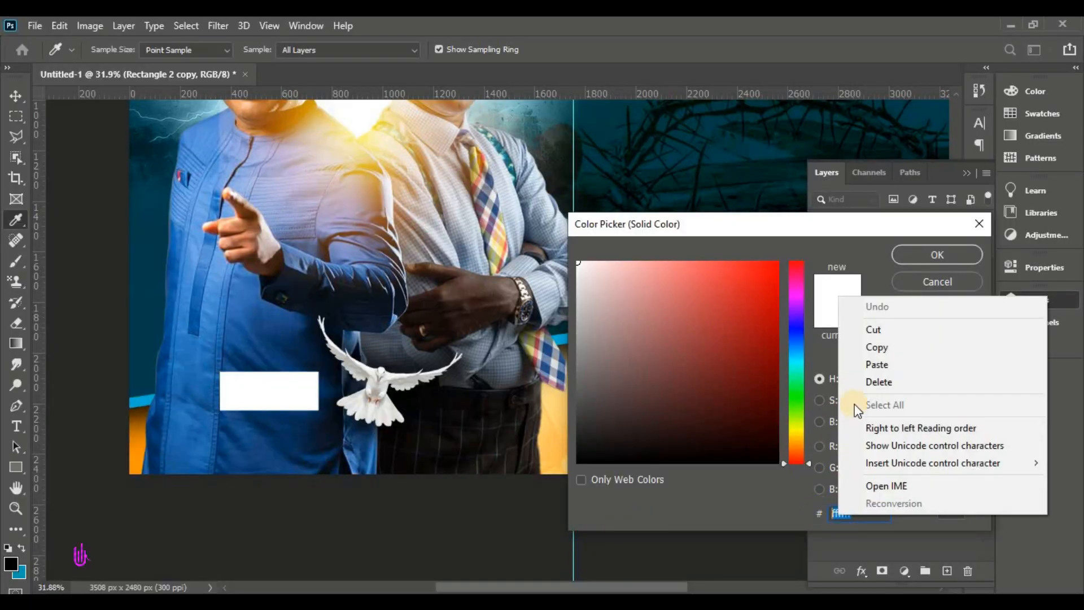
{"action": "left_click", "coordinate": [877, 366]}
{"action": "left_click", "coordinate": [916, 252]}
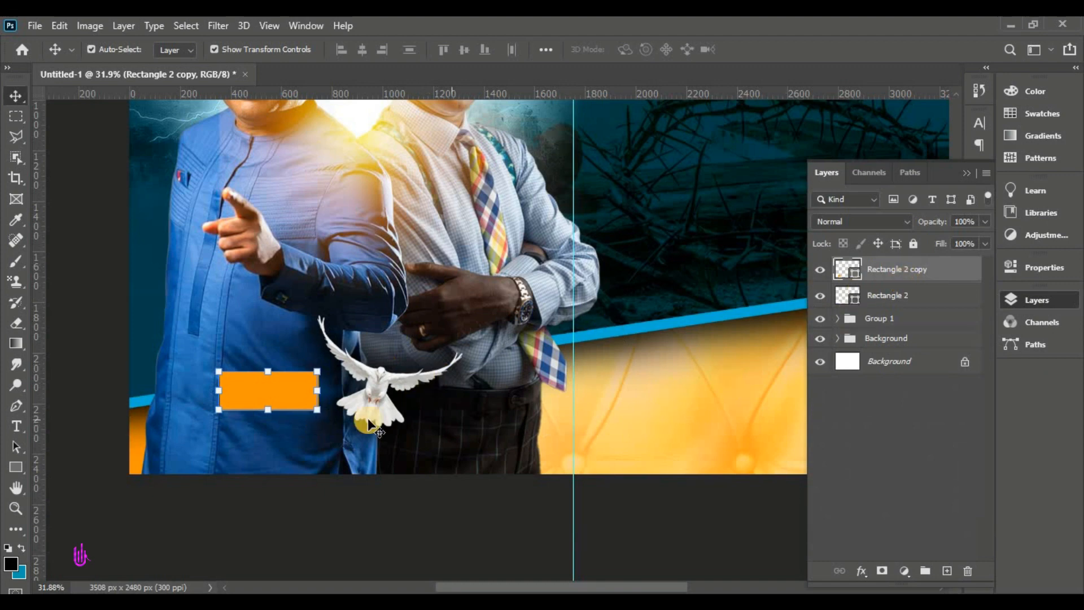
Nudge the orange rectangle left and place its layer beneath the white one, leaving a thin orange strip along the left edge
{"action": "key", "text": "shift+Left"}
{"action": "key", "text": "shift+Left"}
{"action": "key", "text": "shift+Left"}
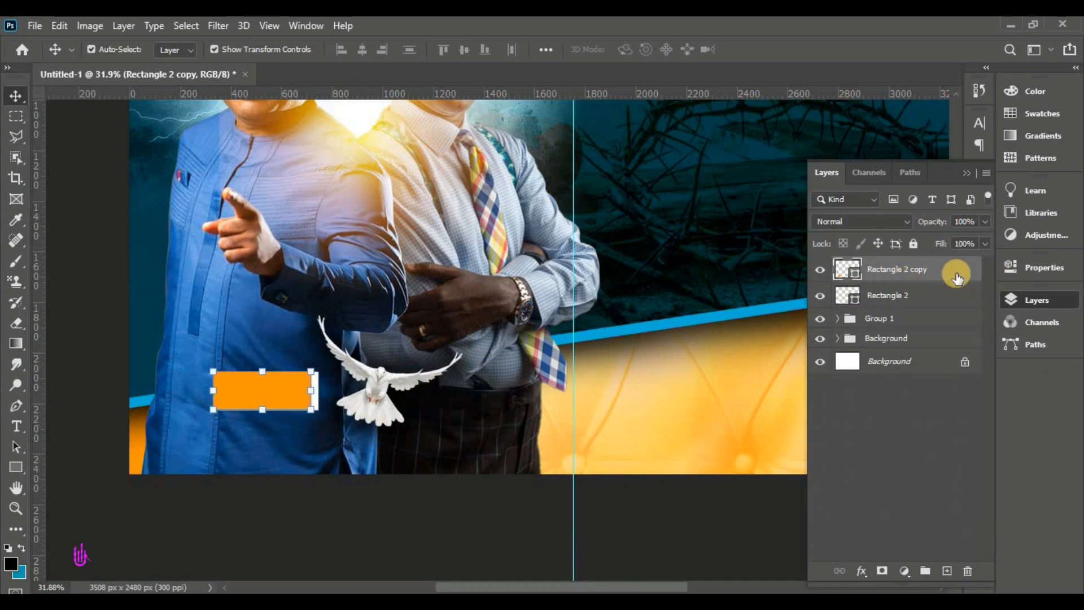
{"action": "left_click_drag", "start_coordinate": [957, 277], "coordinate": [949, 300]}
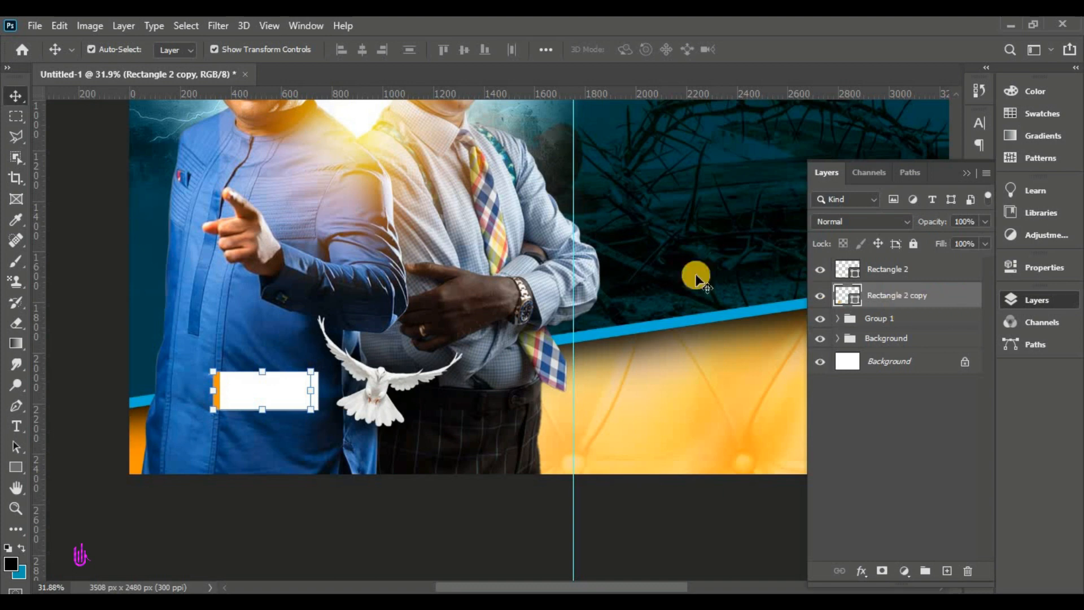
{"action": "left_click", "coordinate": [272, 514]}
Select both the white and orange rectangle layers and duplicate them as a pair
{"action": "left_click", "coordinate": [942, 304]}
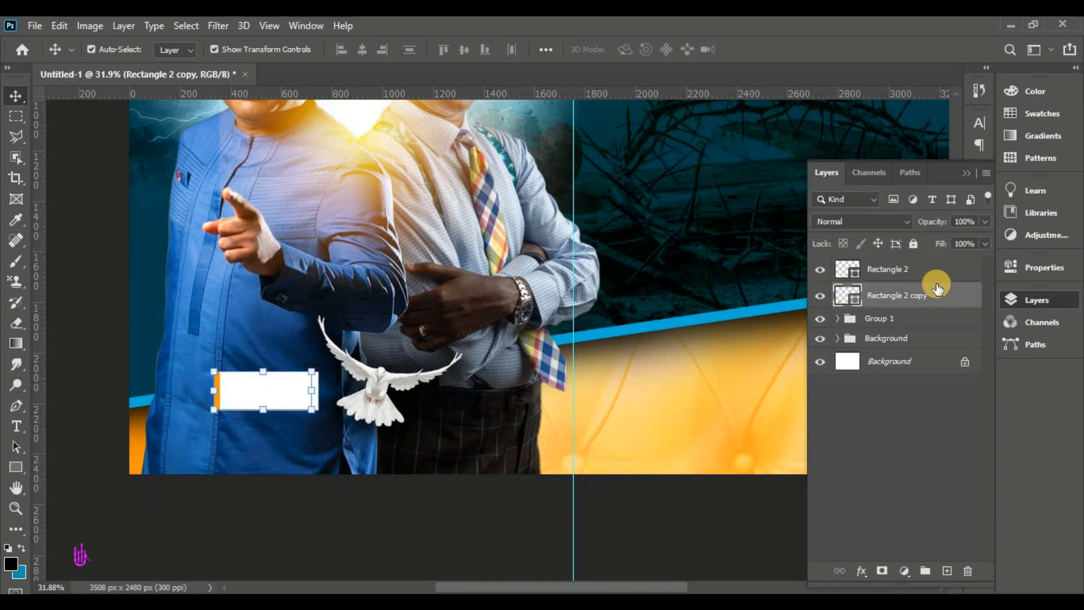
{"action": "left_click", "coordinate": [937, 276], "text": "shift"}
{"action": "left_click_drag", "start_coordinate": [937, 299], "coordinate": [947, 571]}
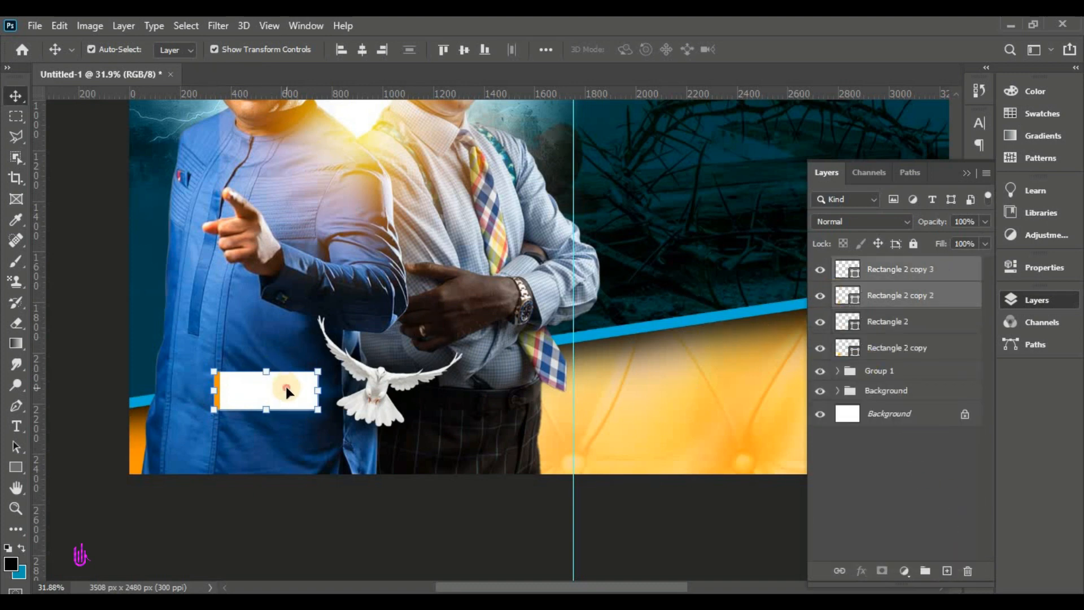
Move the duplicated name plate onto the tie-wearing pastor's trousers at about 82% scale and shrink the original plate to about 81%
{"action": "left_click_drag", "start_coordinate": [283, 387], "coordinate": [466, 447]}
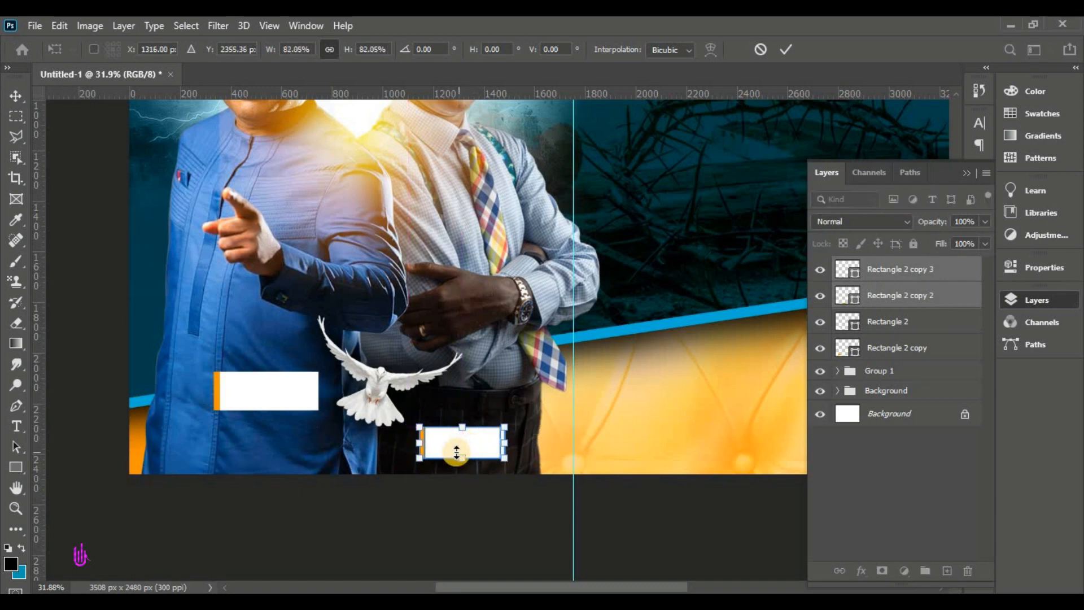
{"action": "left_click", "coordinate": [787, 45]}
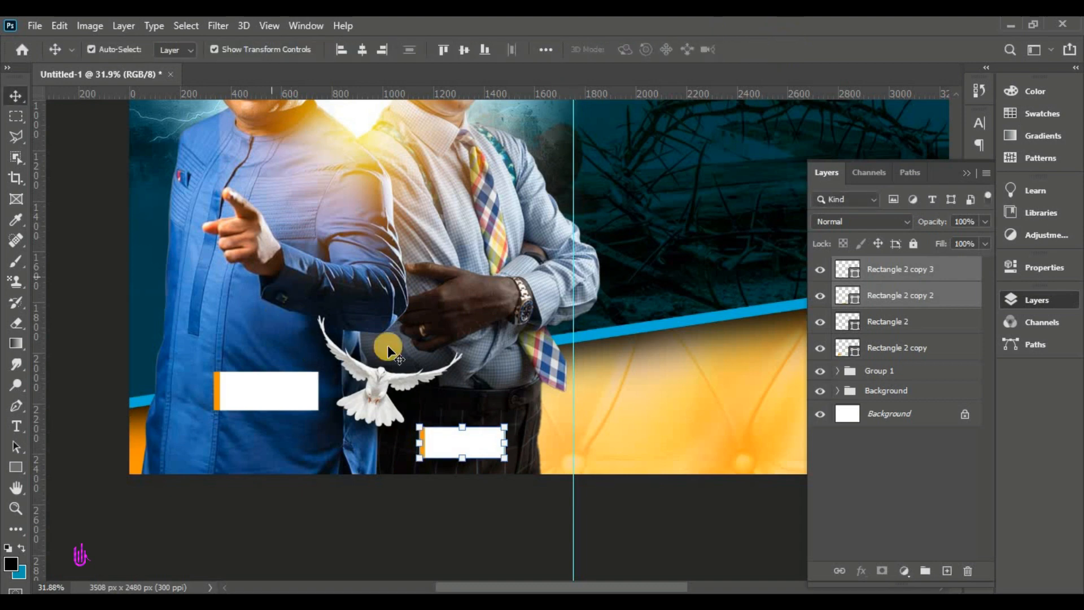
{"action": "left_click", "coordinate": [960, 321]}
{"action": "left_click_drag", "start_coordinate": [267, 408], "coordinate": [286, 397]}
{"action": "left_click", "coordinate": [786, 49]}
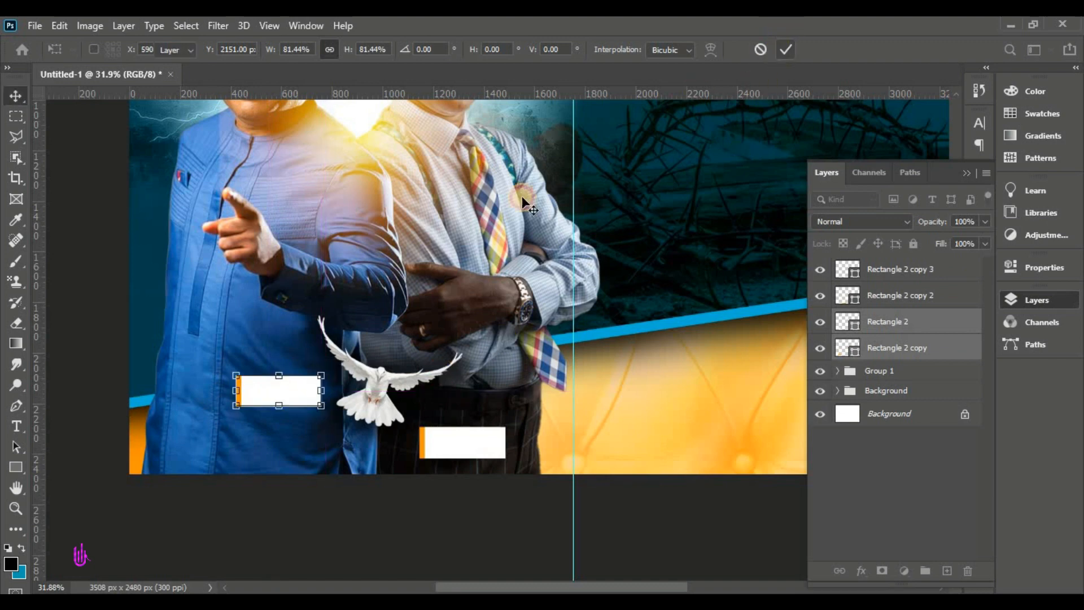
{"action": "scroll", "coordinate": [453, 256], "scroll_direction": "down", "scroll_amount": 3}
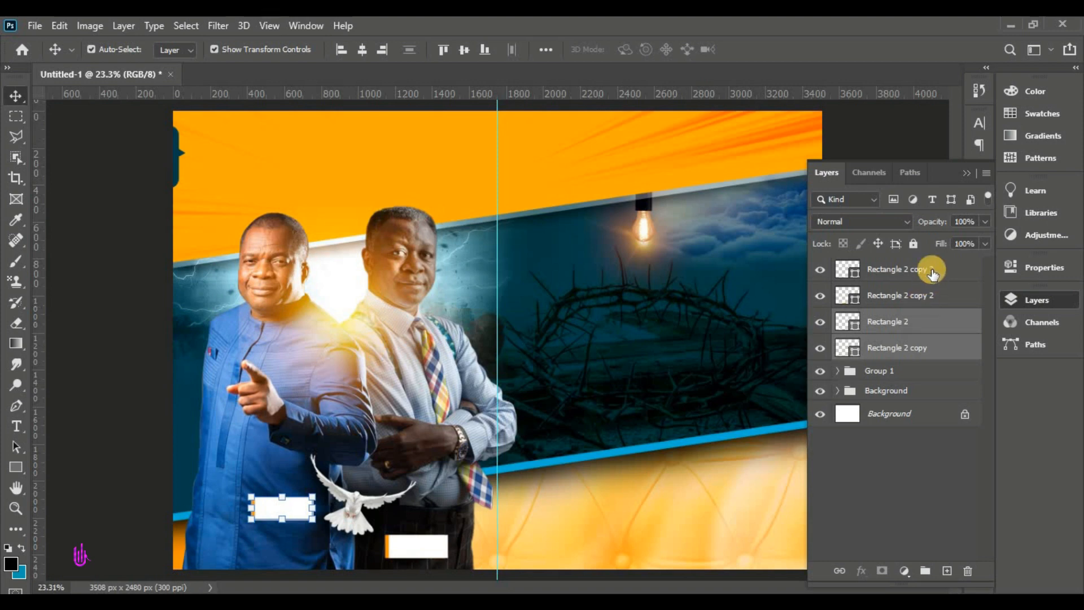
Merge the two gradient fill copies in Group 1 into one layer and set its blend mode to Screen
{"action": "left_click", "coordinate": [886, 271]}
{"action": "left_click", "coordinate": [284, 345]}
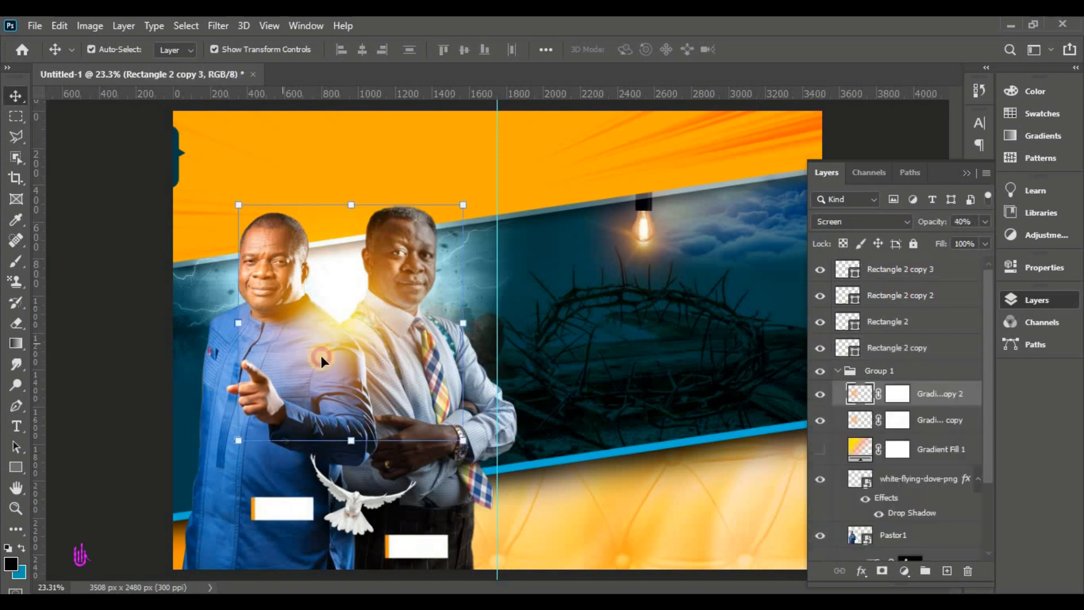
{"action": "left_click", "coordinate": [826, 395]}
{"action": "left_click", "coordinate": [826, 396]}
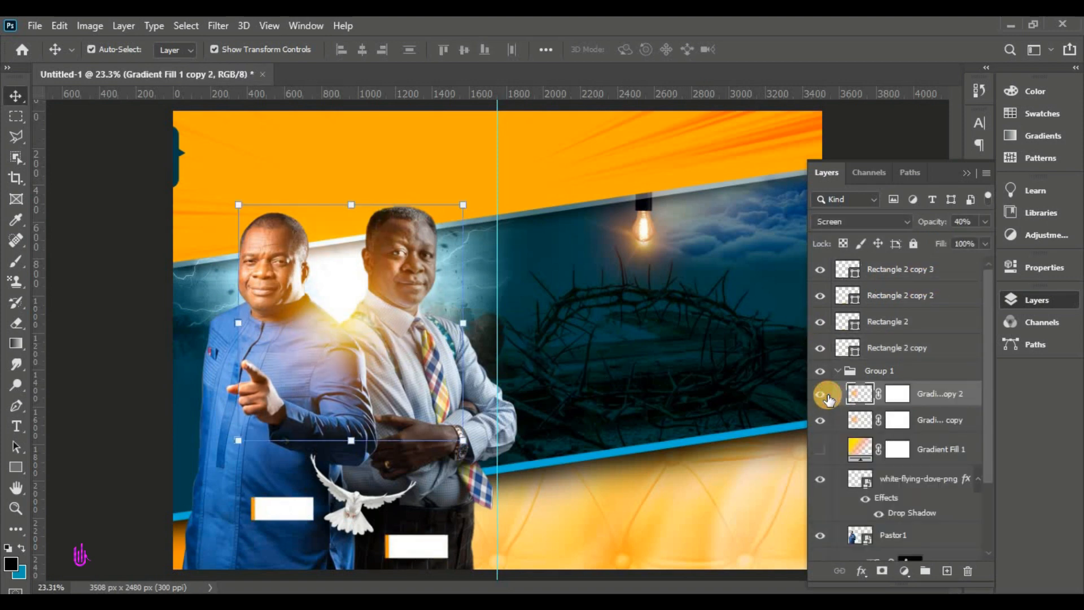
{"action": "left_click", "coordinate": [933, 422], "text": "shift"}
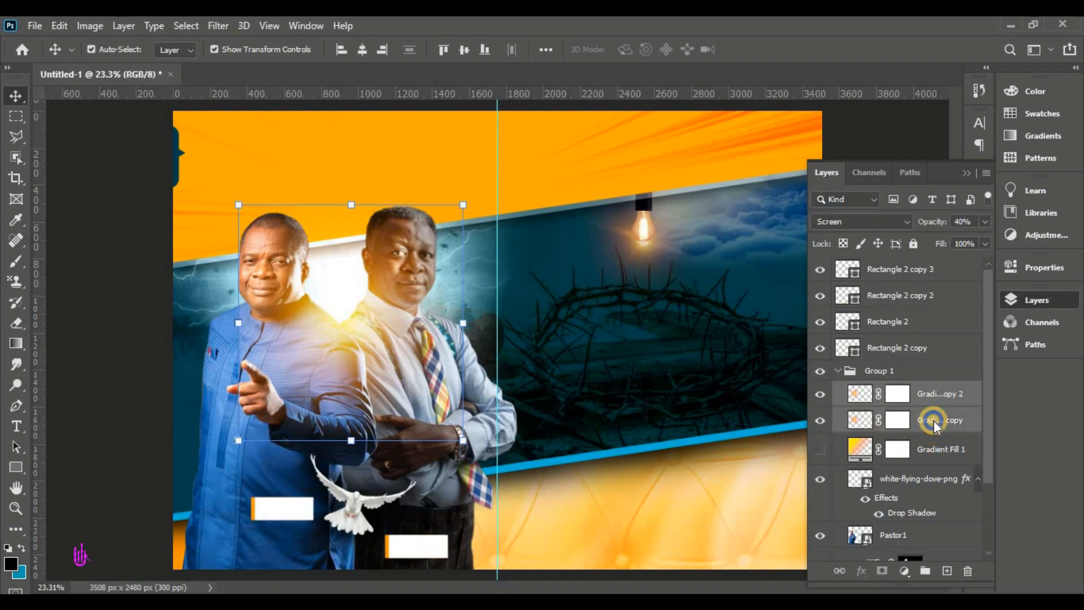
{"action": "right_click", "coordinate": [934, 421]}
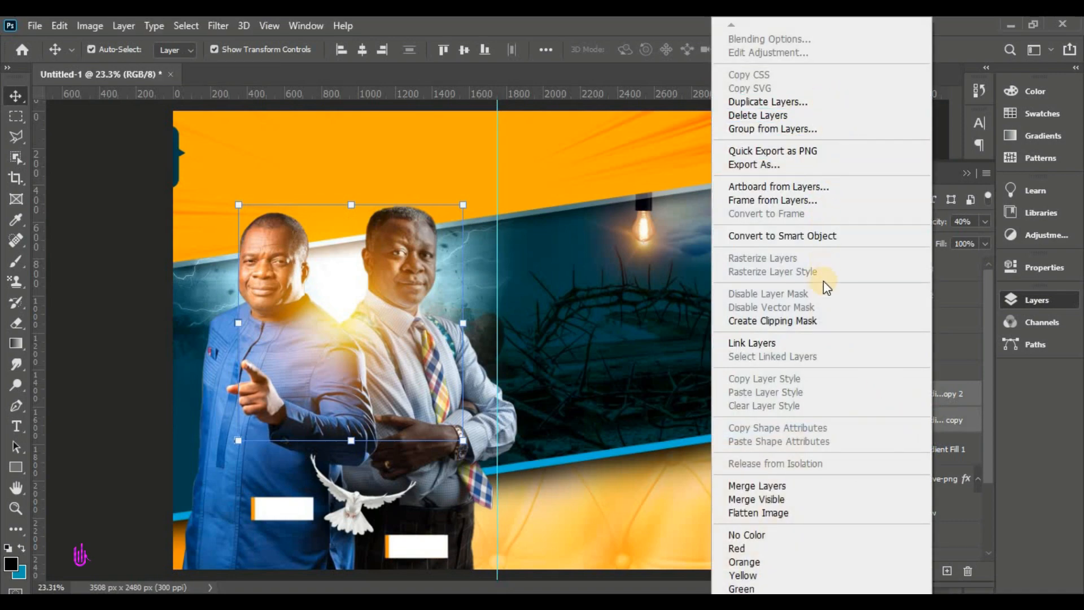
{"action": "left_click", "coordinate": [816, 486]}
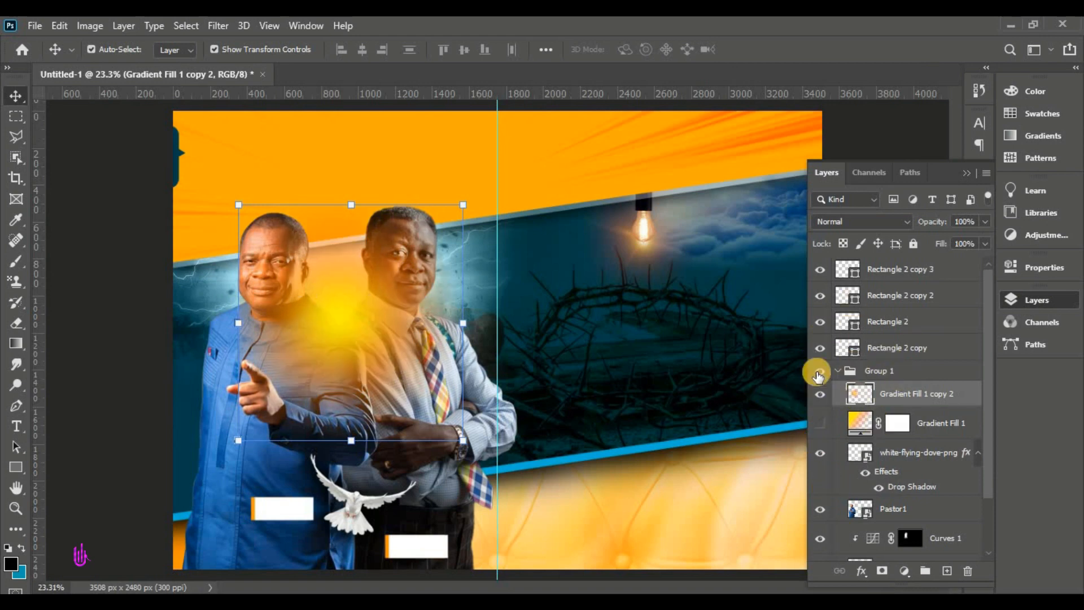
{"action": "left_click", "coordinate": [858, 214]}
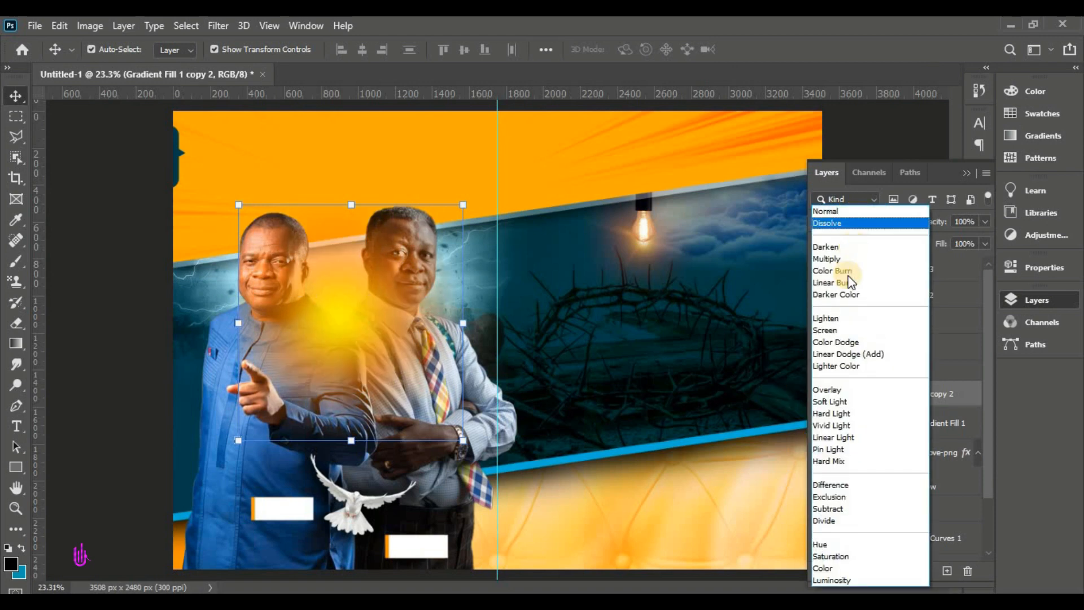
{"action": "left_click", "coordinate": [868, 330]}
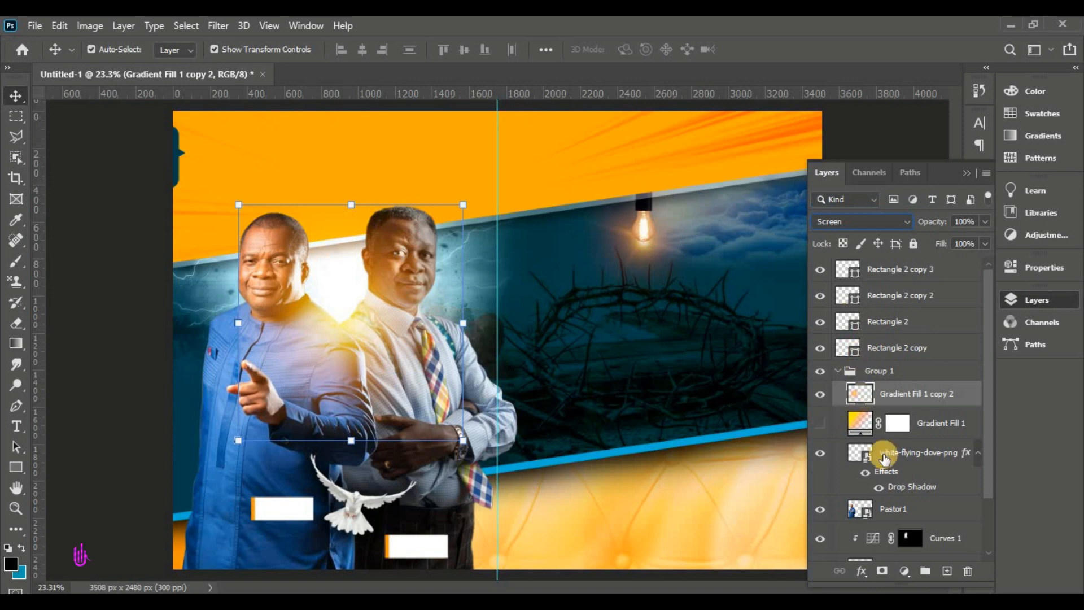
Add a layer mask to the merged glow and set up a black soft round brush at 500 px, 100% opacity and 100% flow
{"action": "left_click", "coordinate": [883, 572]}
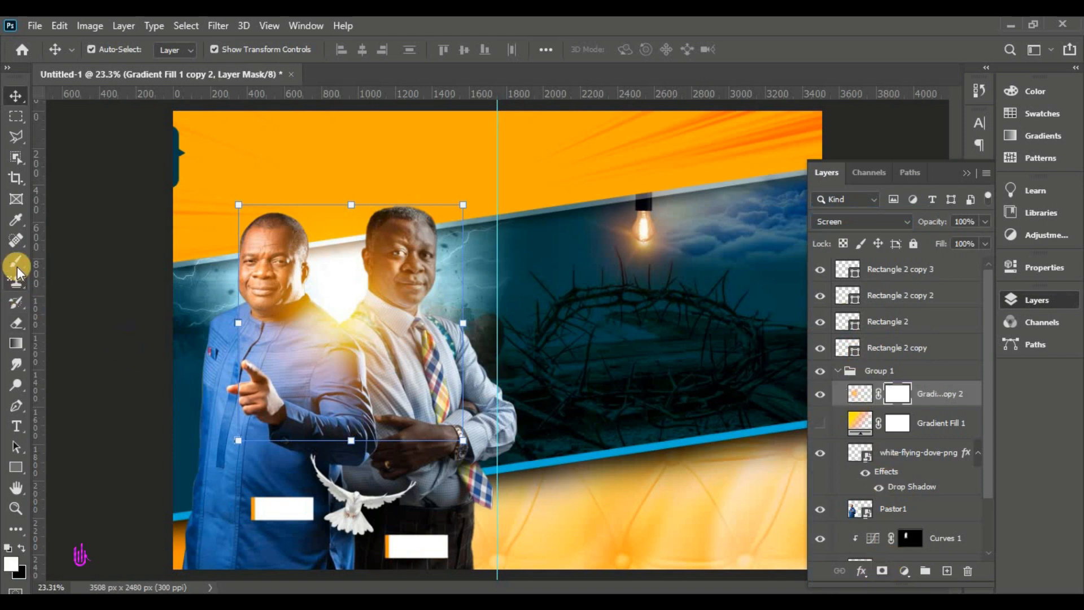
{"action": "left_click_drag", "start_coordinate": [16, 262], "coordinate": [73, 271]}
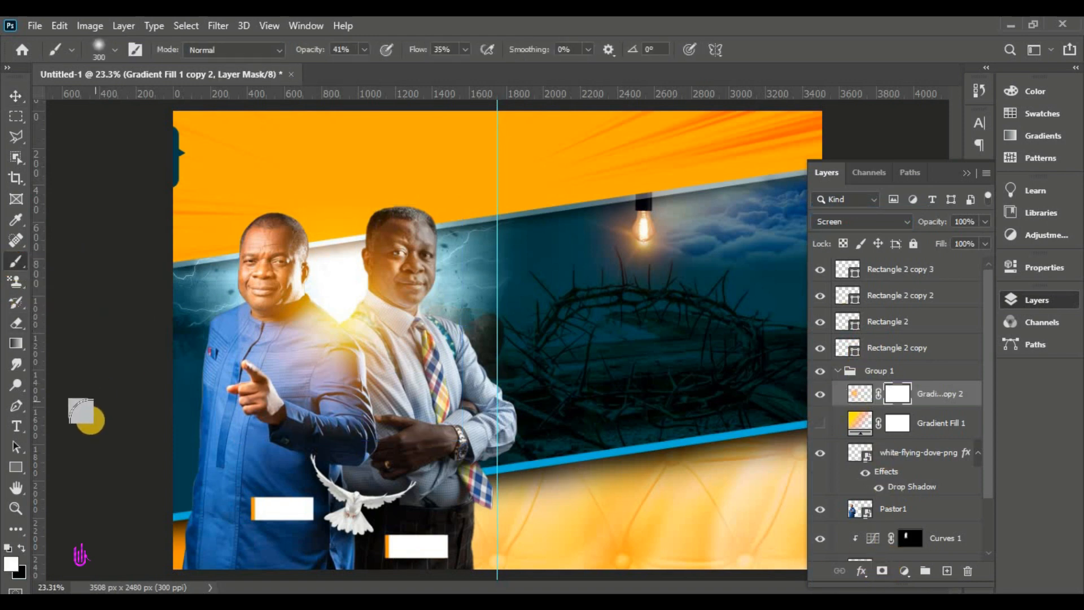
{"action": "left_click", "coordinate": [24, 548]}
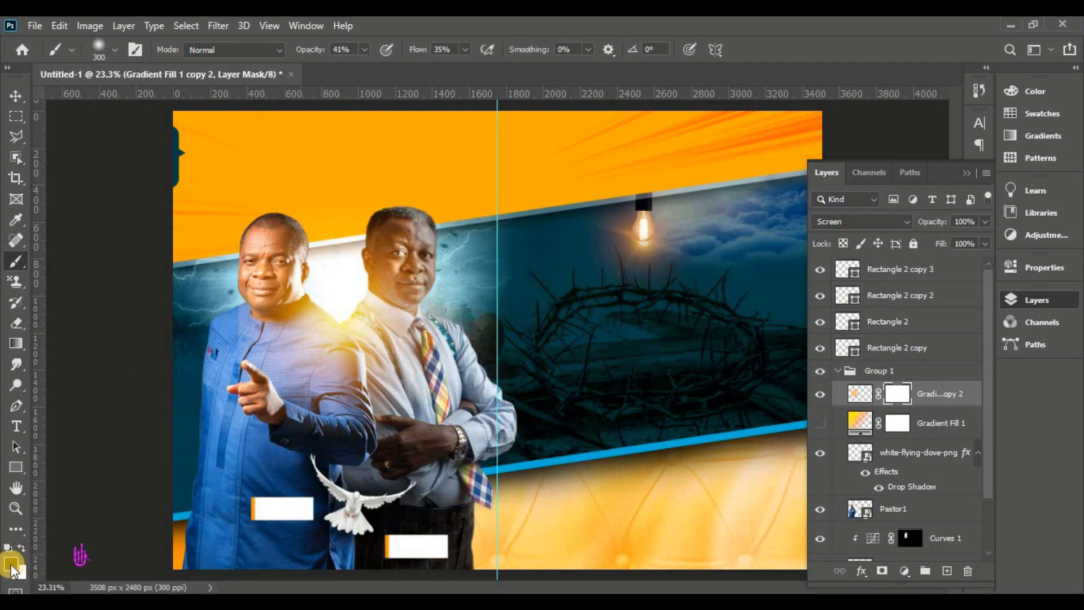
{"action": "key", "text": "d"}
{"action": "left_click", "coordinate": [119, 52]}
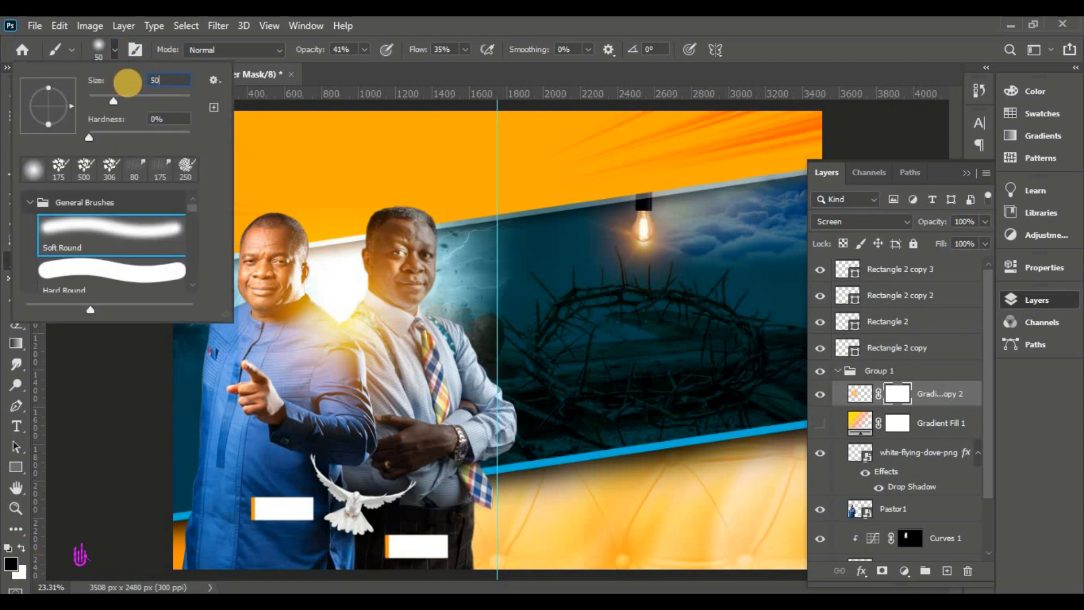
{"action": "left_click", "coordinate": [176, 117]}
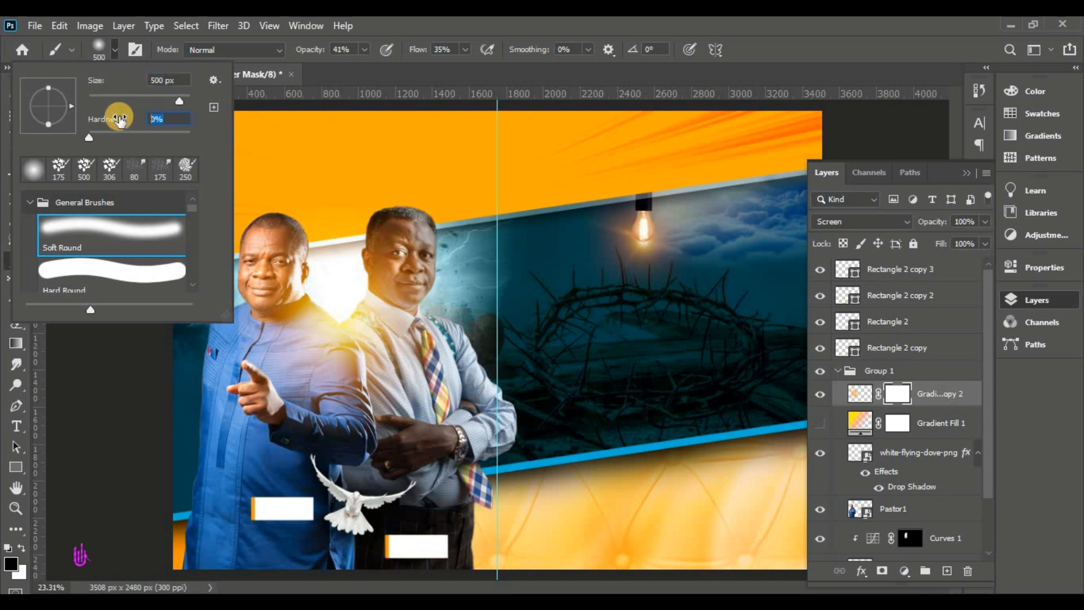
{"action": "left_click", "coordinate": [113, 49]}
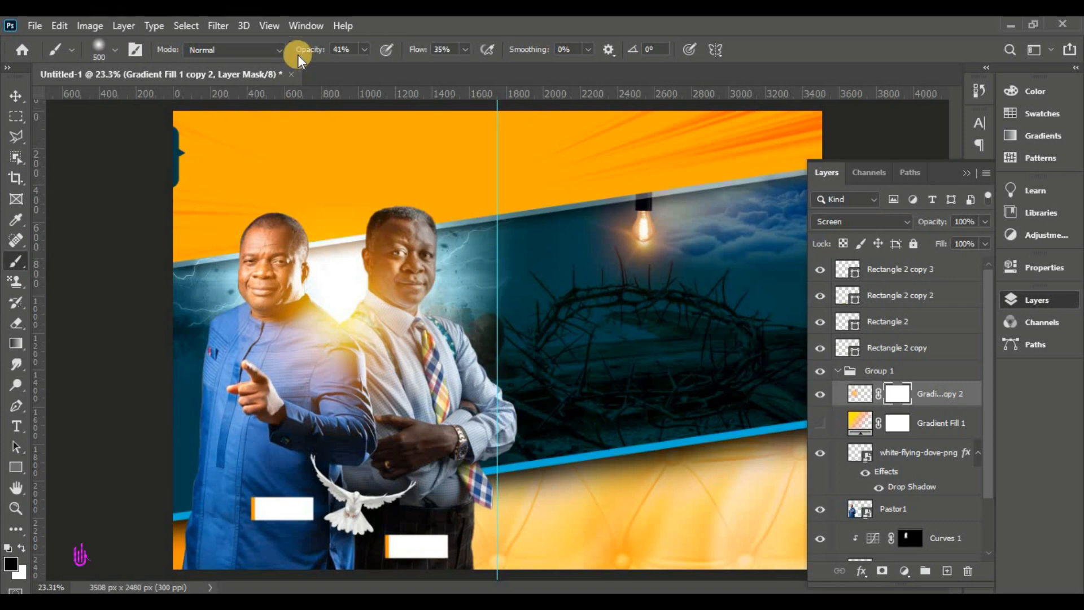
{"action": "left_click_drag", "start_coordinate": [299, 49], "coordinate": [512, 46]}
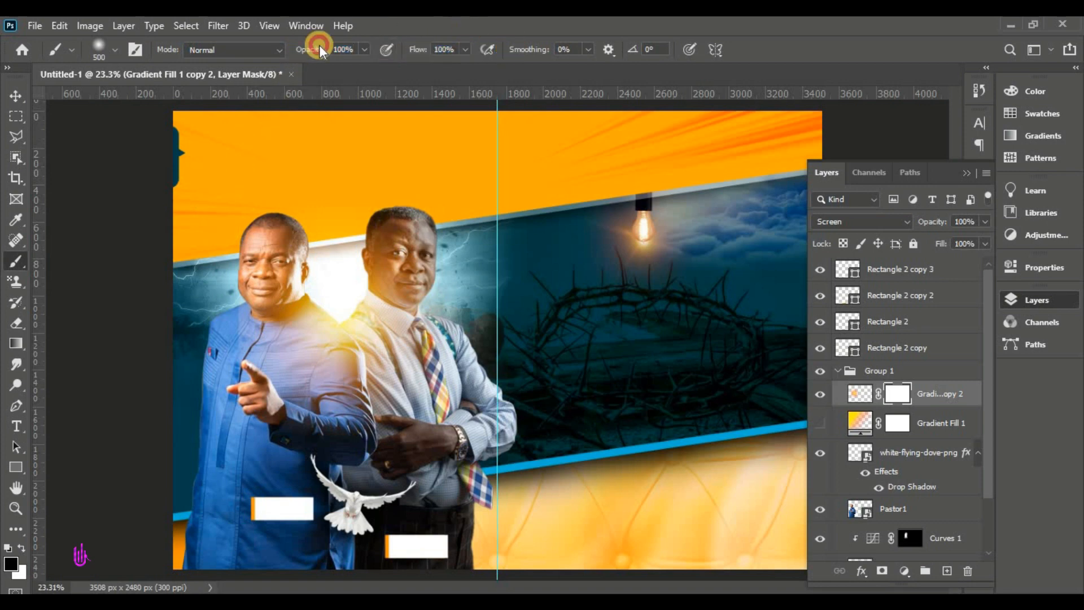
Paint a black ring on the glow's mask around its outer area, keeping the bright centre between the pastors, and compare with the layer hidden
{"action": "mouse_move", "coordinate": [227, 286]}
{"action": "left_mouse_down"}
{"action": "mouse_move", "coordinate": [227, 330]}
{"action": "mouse_move", "coordinate": [262, 257]}
{"action": "left_mouse_up"}
{"action": "mouse_move", "coordinate": [242, 443]}
{"action": "left_mouse_down"}
{"action": "mouse_move", "coordinate": [229, 385]}
{"action": "mouse_move", "coordinate": [280, 409]}
{"action": "mouse_move", "coordinate": [408, 434]}
{"action": "left_mouse_up"}
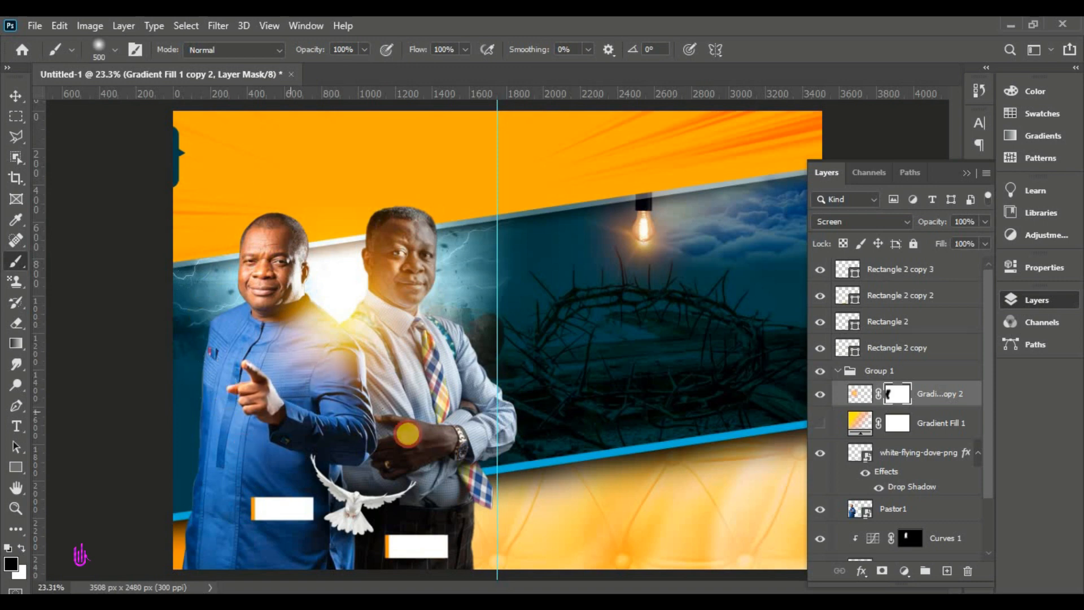
{"action": "mouse_move", "coordinate": [450, 209]}
{"action": "left_mouse_down"}
{"action": "mouse_move", "coordinate": [409, 184]}
{"action": "mouse_move", "coordinate": [417, 217]}
{"action": "mouse_move", "coordinate": [223, 183]}
{"action": "mouse_move", "coordinate": [222, 196]}
{"action": "left_mouse_up"}
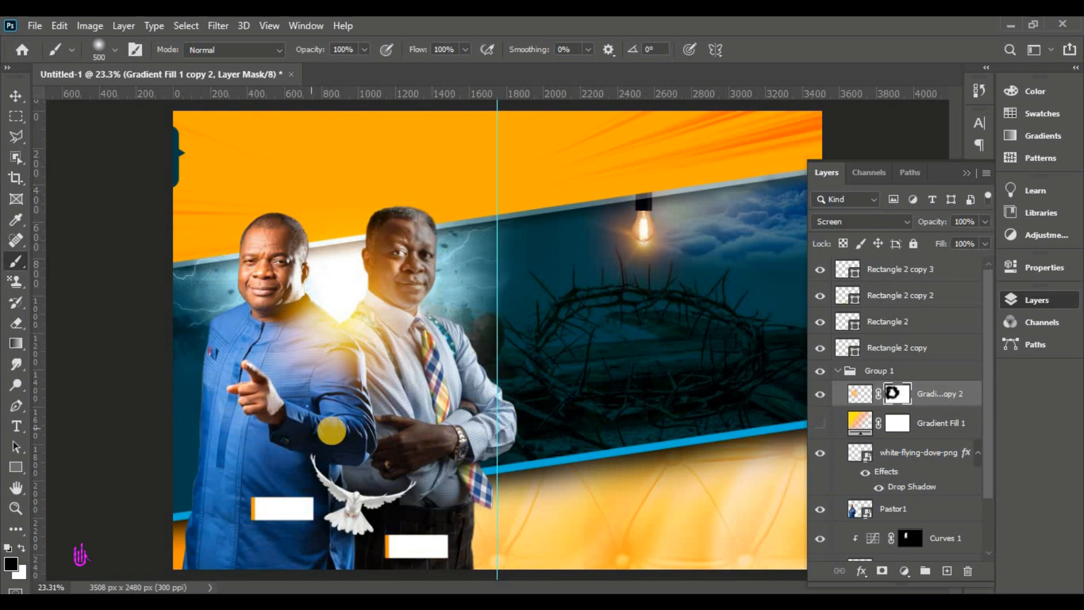
{"action": "left_click", "coordinate": [22, 96]}
{"action": "left_click", "coordinate": [79, 96]}
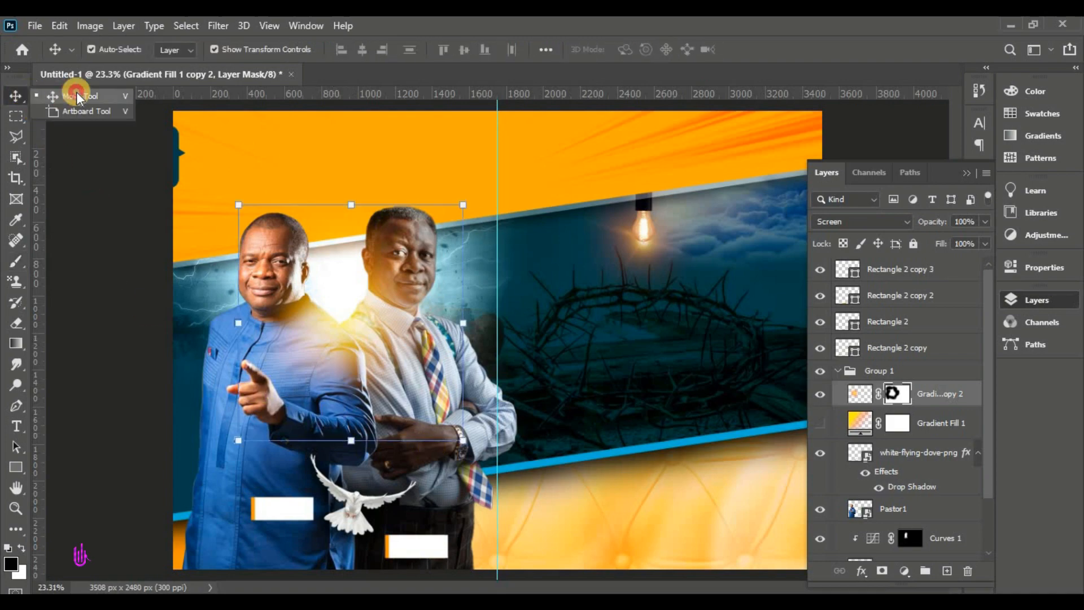
{"action": "left_click", "coordinate": [162, 286]}
{"action": "scroll", "coordinate": [492, 345], "scroll_direction": "down", "scroll_amount": 2}
{"action": "scroll", "coordinate": [491, 344], "scroll_direction": "up", "scroll_amount": 2}
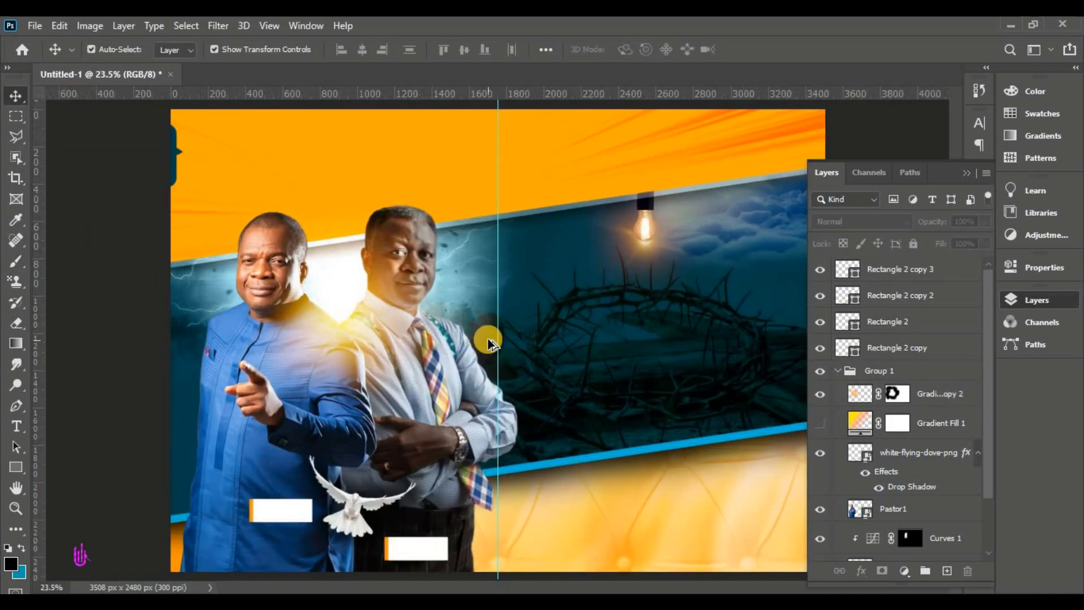
{"action": "left_click", "coordinate": [817, 397]}
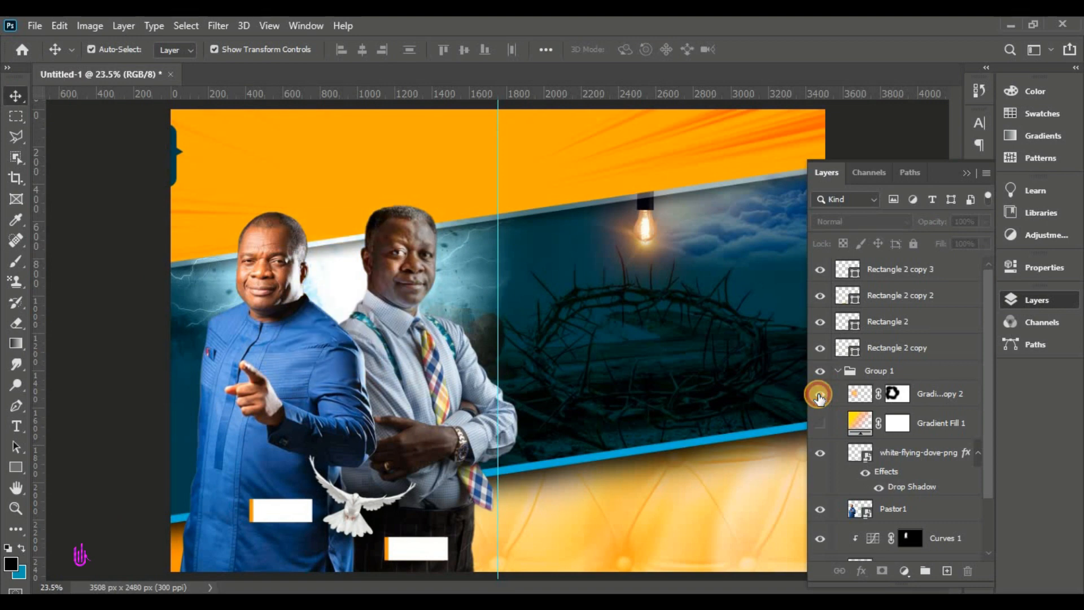
{"action": "left_click", "coordinate": [818, 396]}
Group the four name-plate rectangle layers together with Group 1 and name the new group PASTORS
{"action": "left_click", "coordinate": [838, 370]}
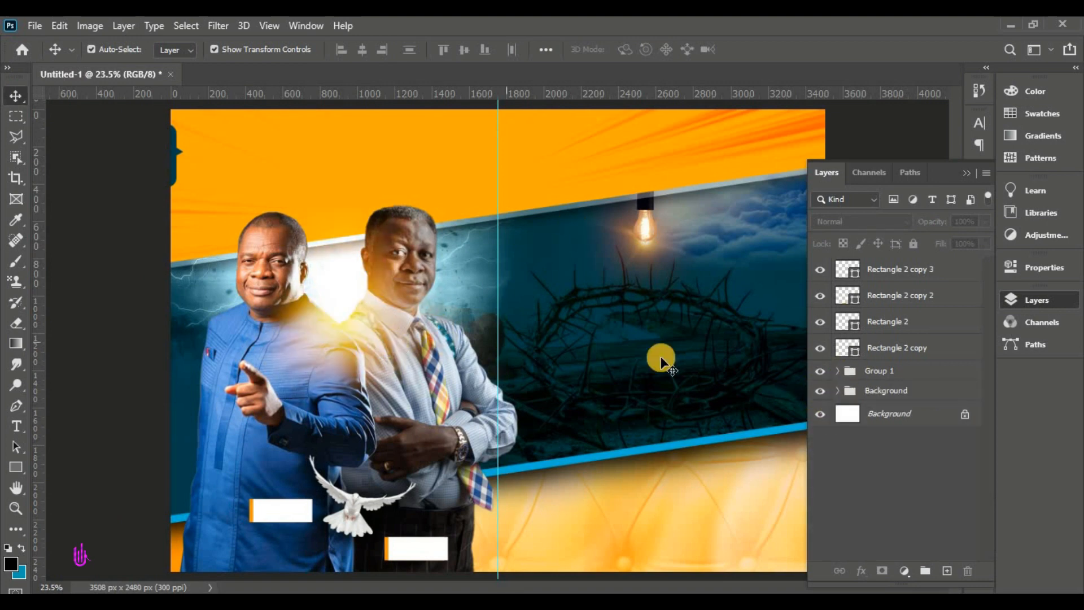
{"action": "left_click", "coordinate": [904, 371]}
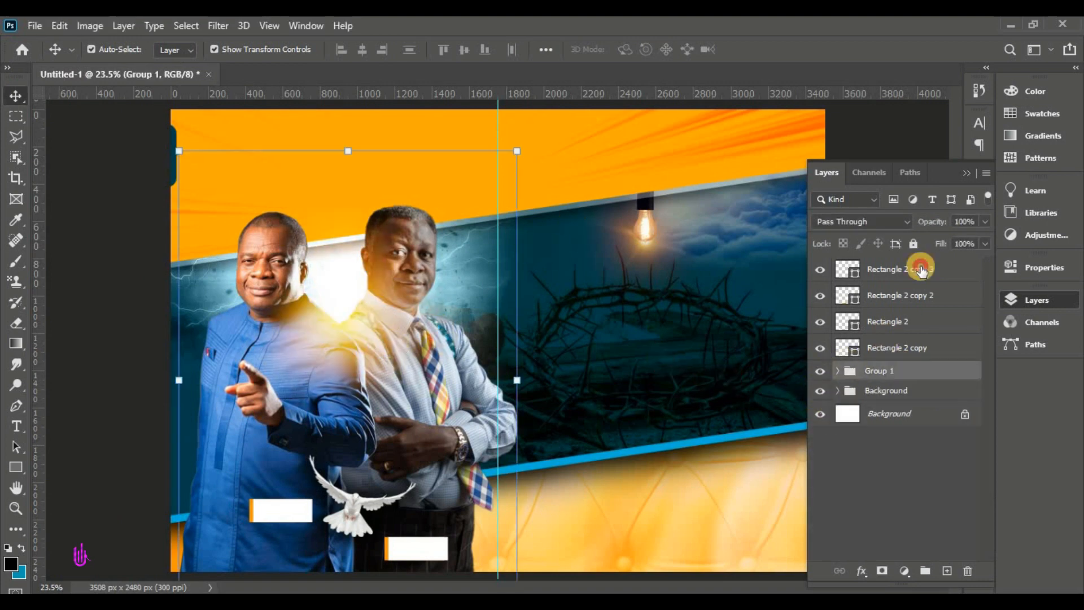
{"action": "left_click", "coordinate": [919, 268], "text": "shift"}
{"action": "scroll", "coordinate": [277, 335], "scroll_direction": "down", "scroll_amount": 1}
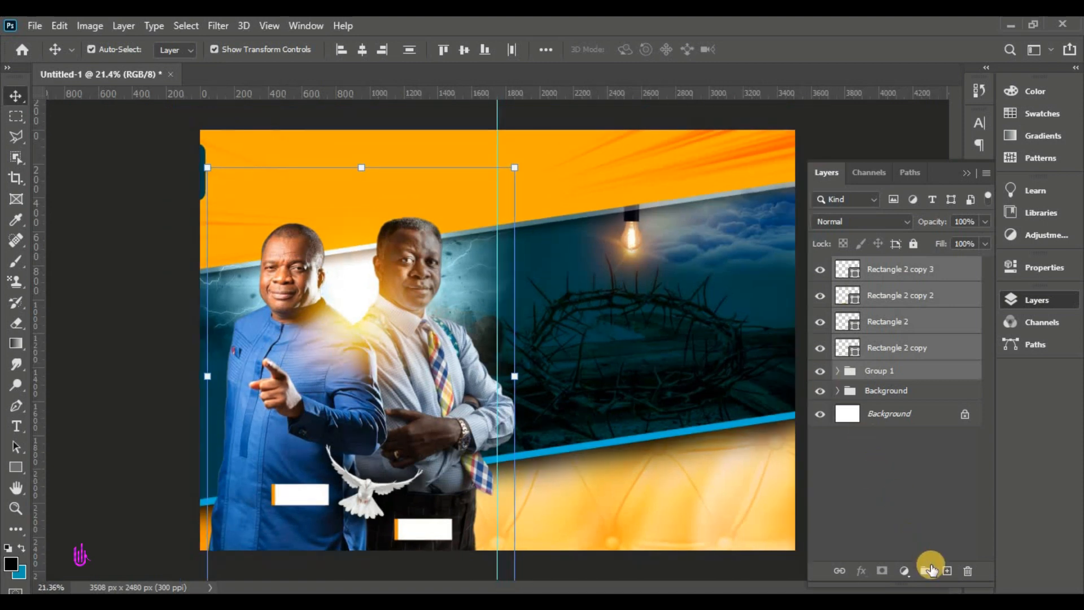
{"action": "left_click", "coordinate": [930, 569]}
{"action": "double_click", "coordinate": [879, 265]}
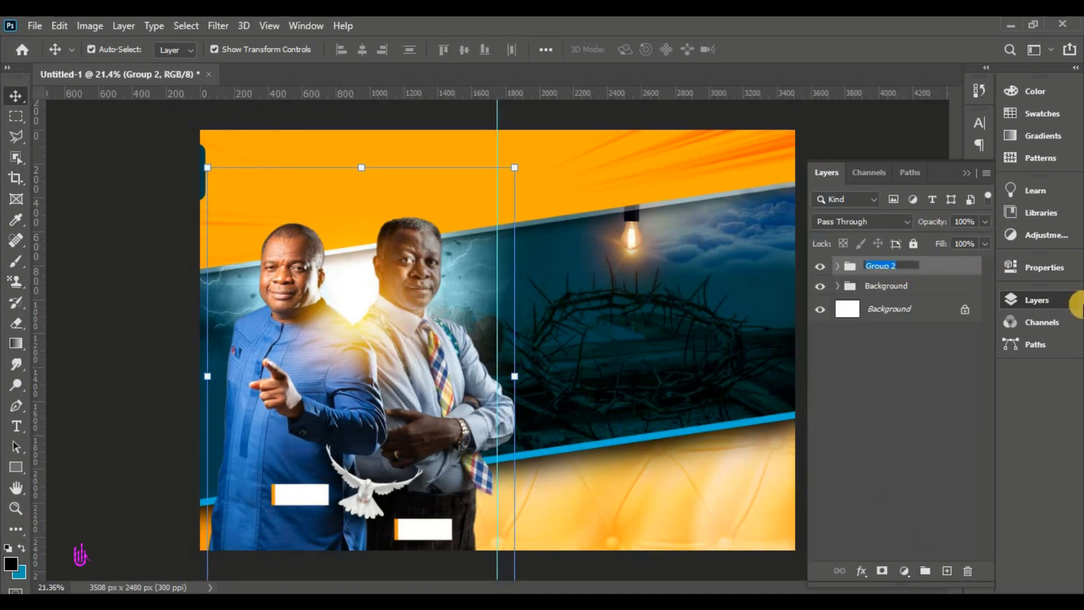
{"action": "type", "text": "P"}
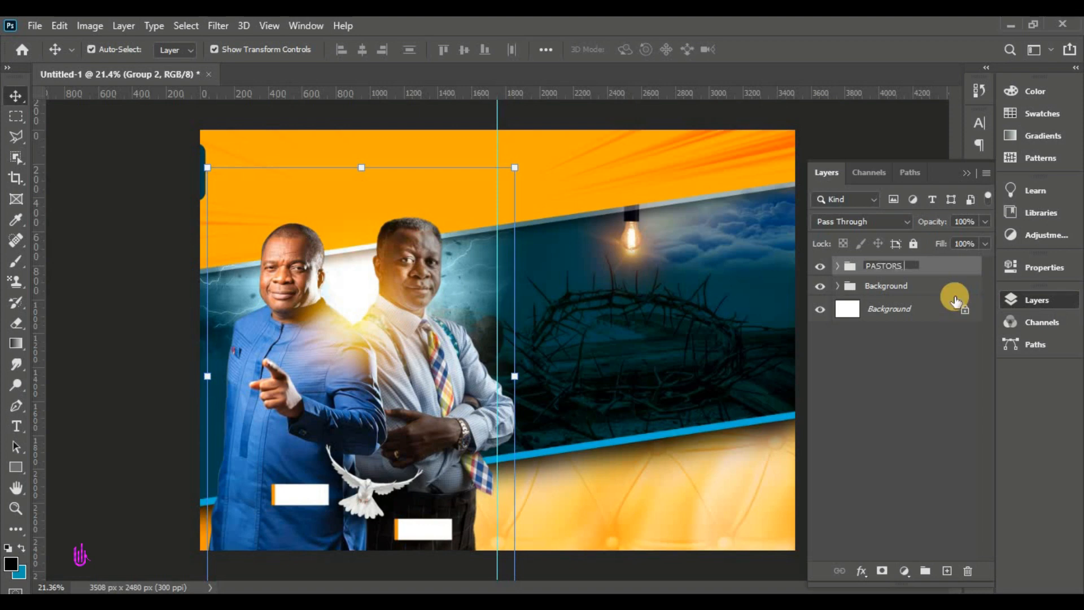
{"action": "type", "text": "ASTORS"}
{"action": "key", "text": "Return"}
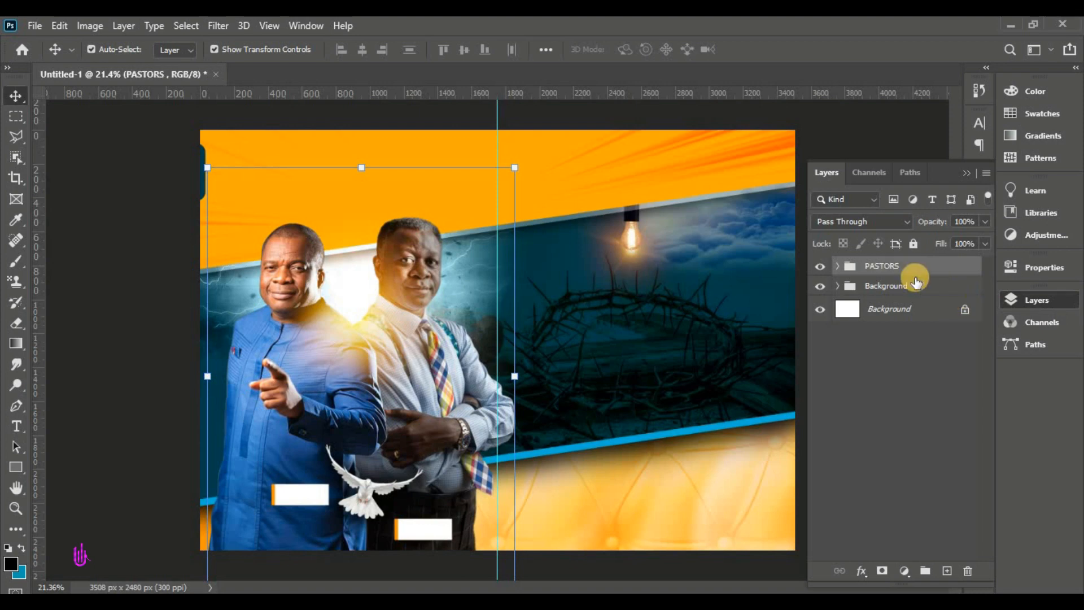
{"action": "left_click", "coordinate": [131, 355]}
{"action": "key", "text": "ctrl+0"}
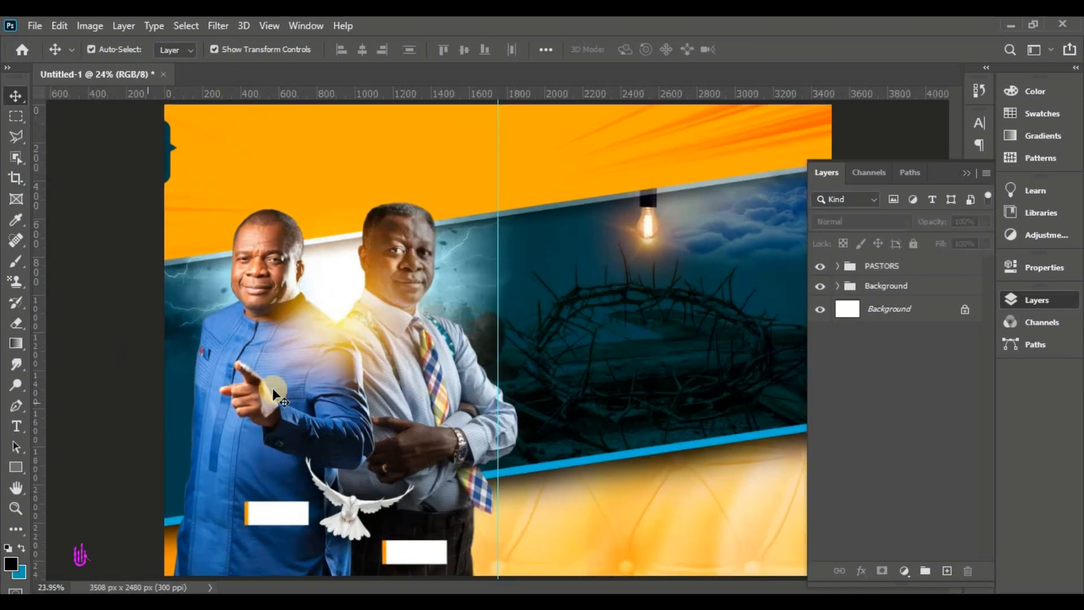
{"action": "left_click", "coordinate": [969, 178]}
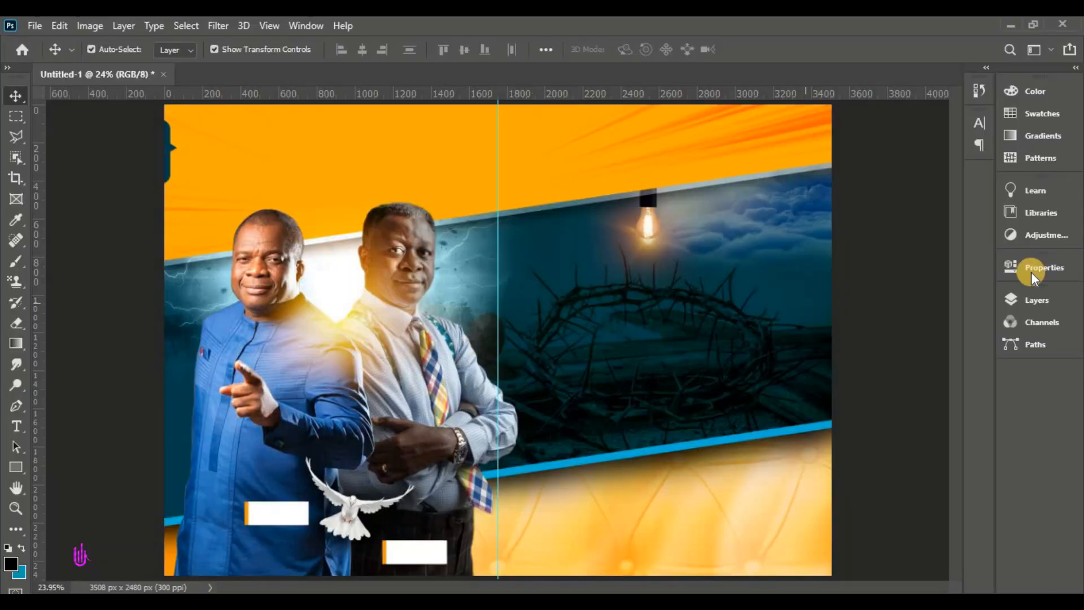
{"action": "left_click", "coordinate": [1037, 300]}
Start a new text layer above the PASTORS group, on the orange area over the pastors, in Montserrat ExtraBold at 30 pt
{"action": "left_click", "coordinate": [963, 266]}
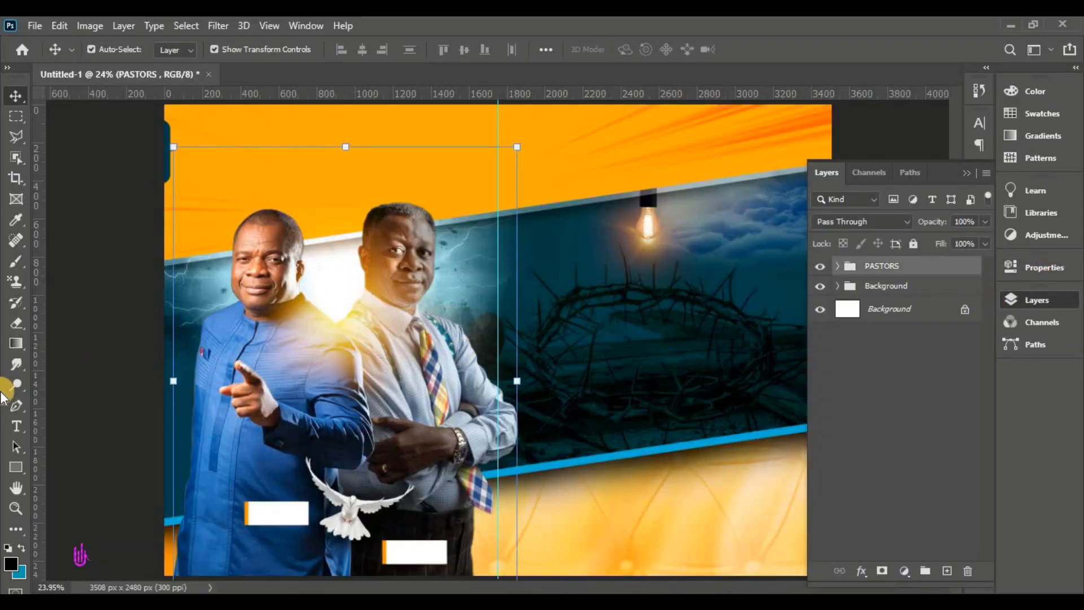
{"action": "left_click", "coordinate": [15, 426]}
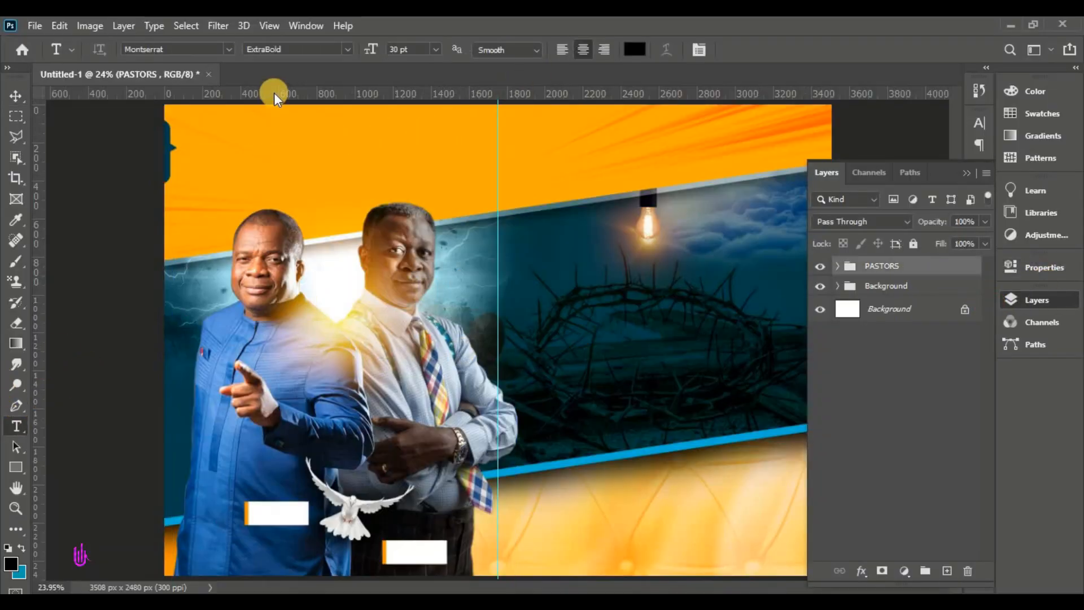
{"action": "left_click", "coordinate": [400, 153]}
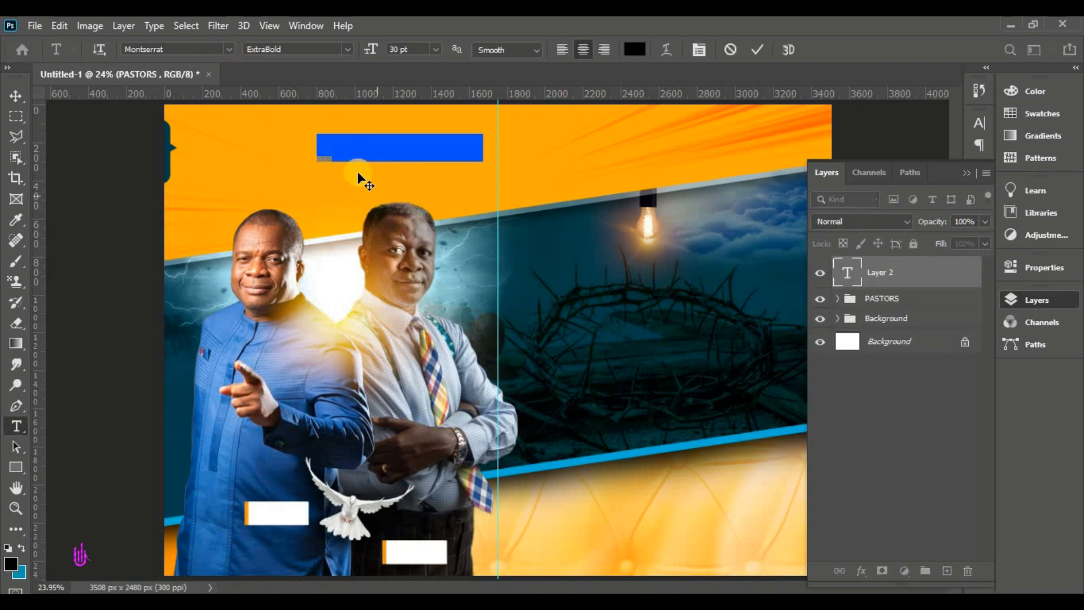
{"action": "left_click", "coordinate": [224, 50]}
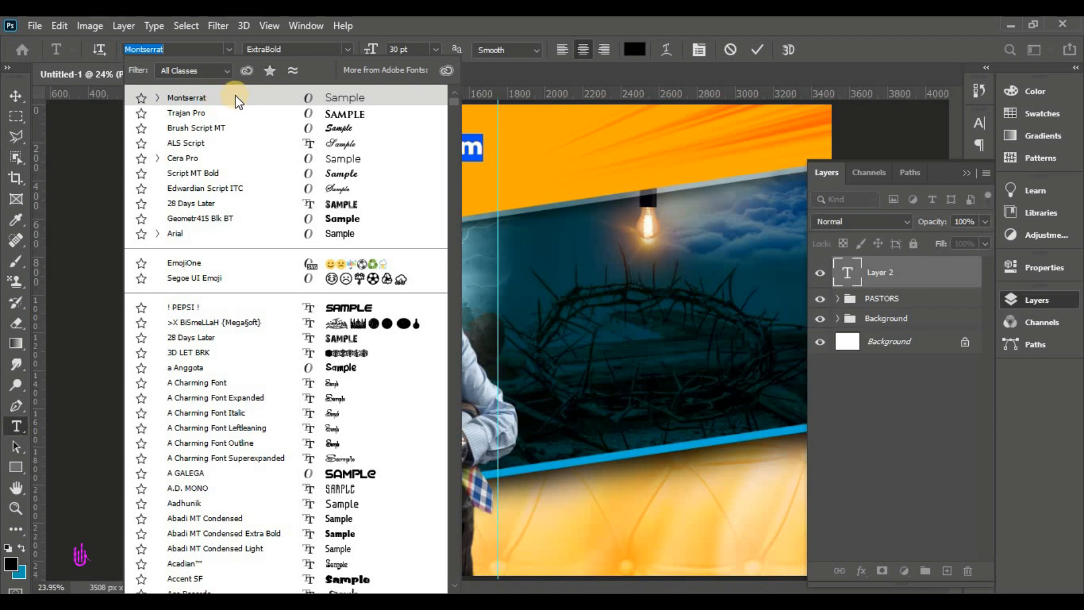
{"action": "left_click", "coordinate": [236, 99]}
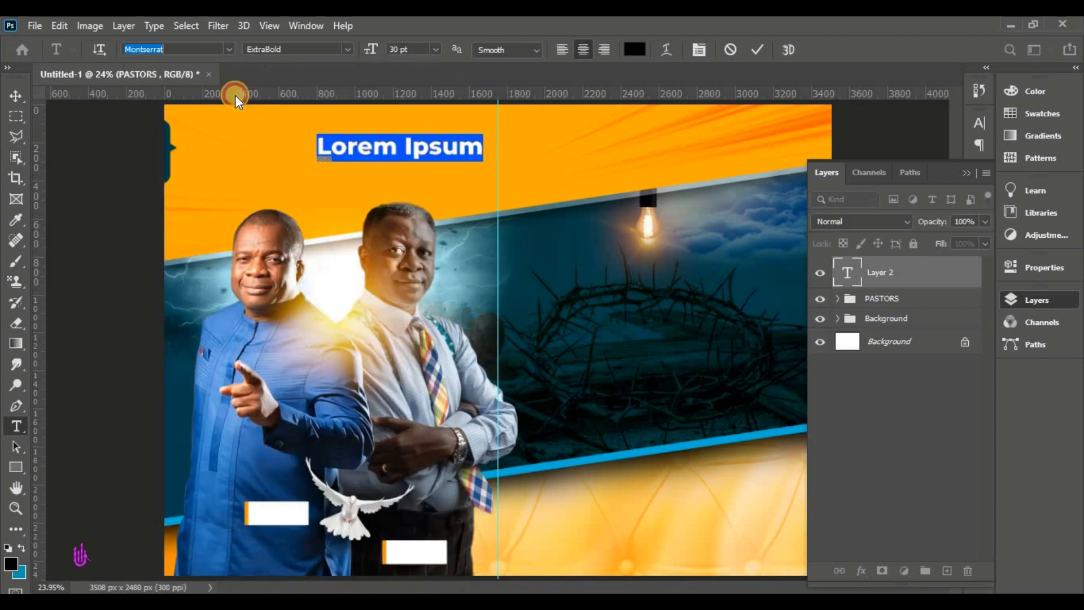
{"action": "left_click", "coordinate": [348, 50]}
{"action": "left_click", "coordinate": [366, 244]}
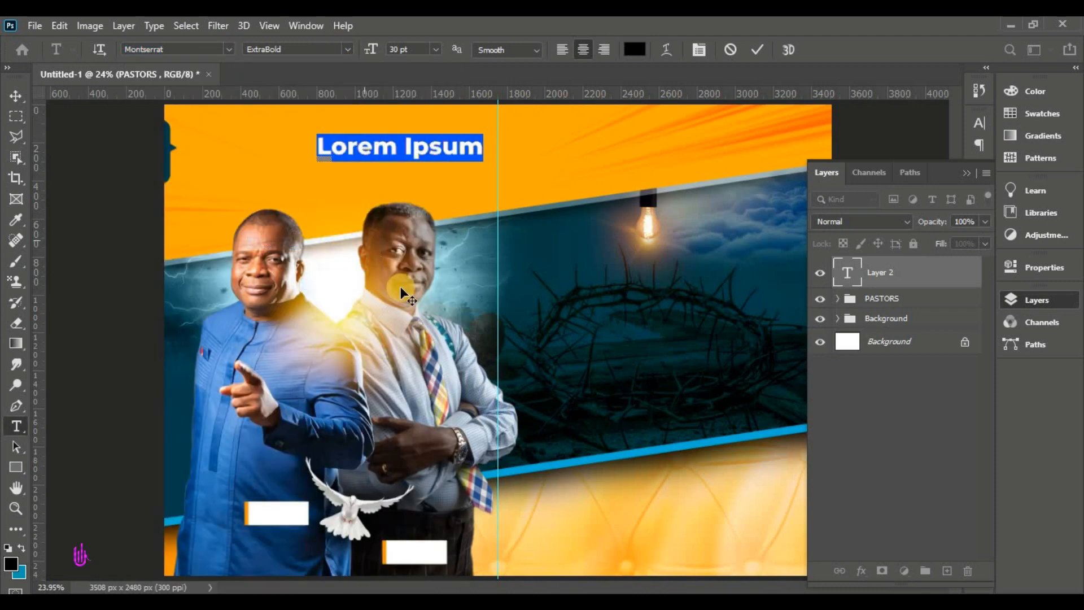
Copy the church name's first word, STRONG, from the flyer details in Notepad and paste it over the Photoshop placeholder text
{"action": "key", "text": "alt+Tab"}
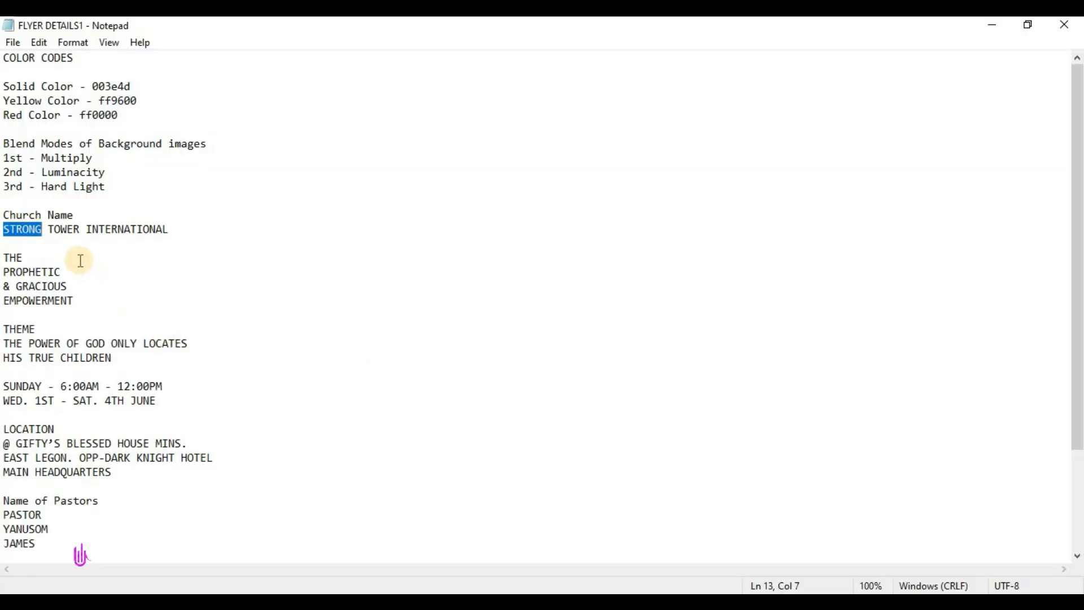
{"action": "right_click", "coordinate": [34, 234]}
{"action": "left_click", "coordinate": [79, 286]}
{"action": "key", "text": "alt+Tab"}
{"action": "right_click", "coordinate": [382, 150]}
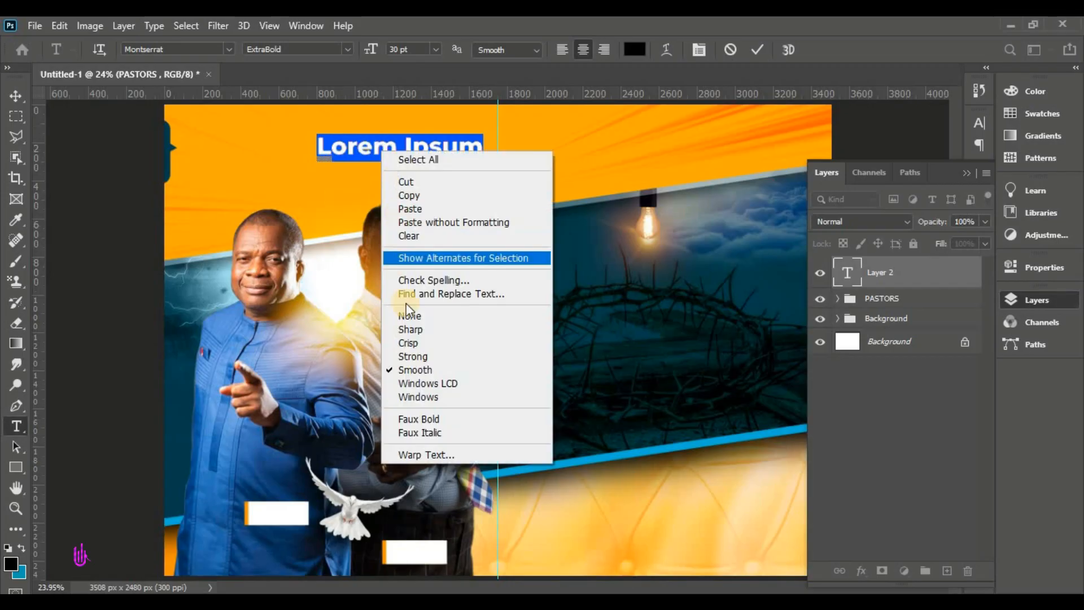
{"action": "left_click", "coordinate": [419, 214]}
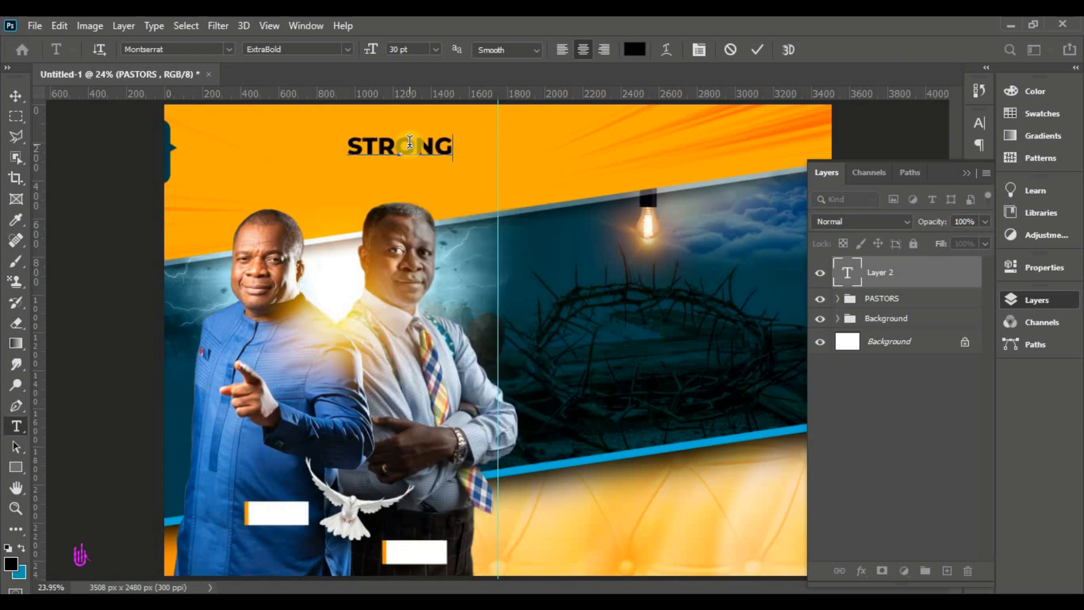
Change the font style of the whole word STRONG to Black
{"action": "left_click_drag", "start_coordinate": [414, 46], "coordinate": [372, 44]}
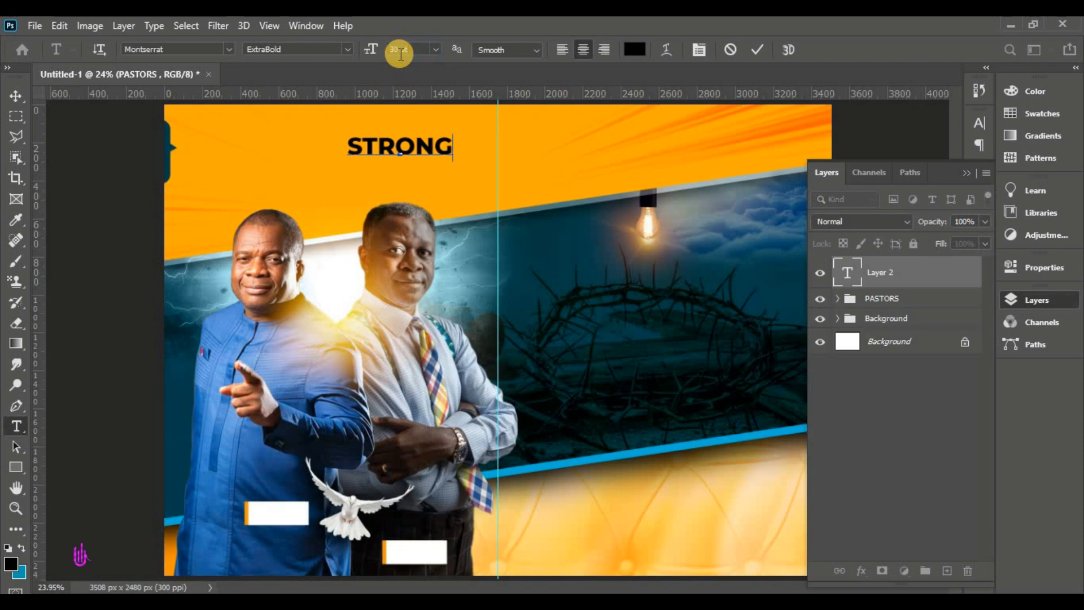
{"action": "key", "text": "ctrl+a"}
{"action": "left_click", "coordinate": [348, 49]}
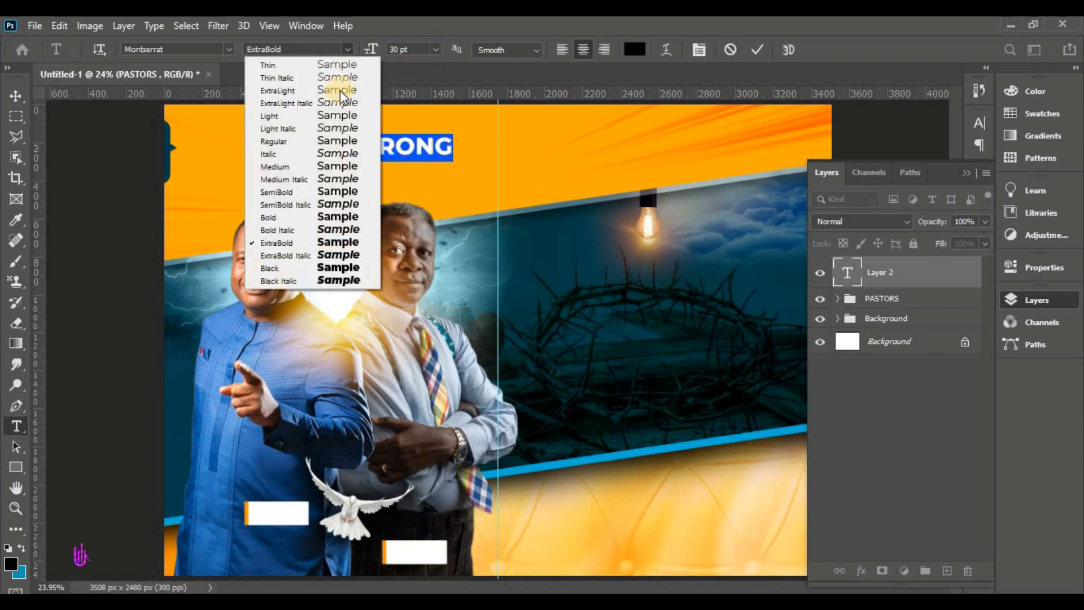
{"action": "left_click", "coordinate": [356, 268]}
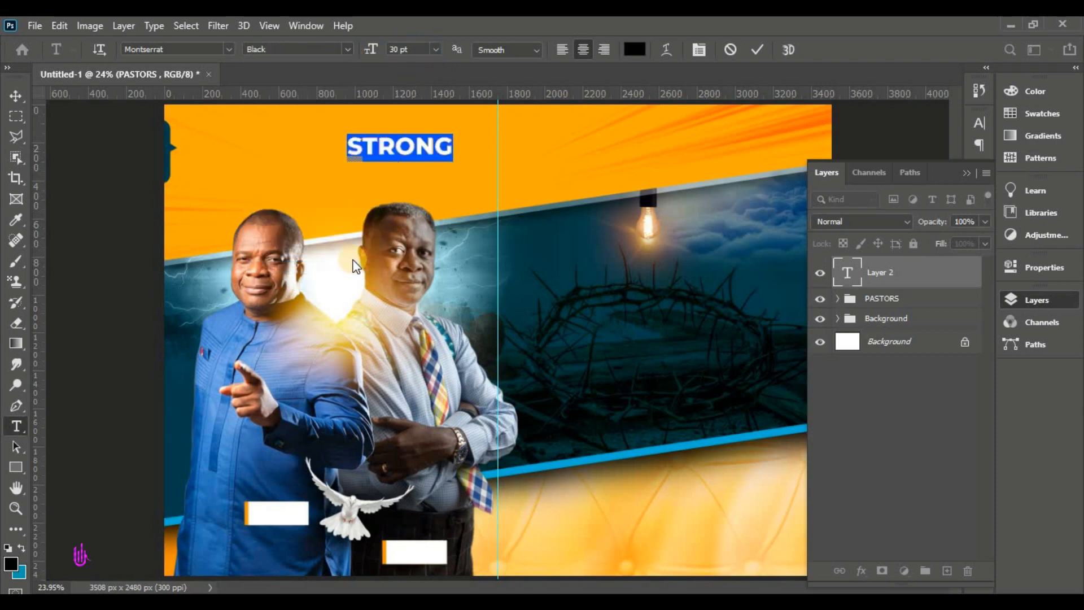
Copy the solid color code 003e4d from the Notepad flyer details, apply it as STRONG's text color in Photoshop and commit the text
{"action": "left_click", "coordinate": [634, 50]}
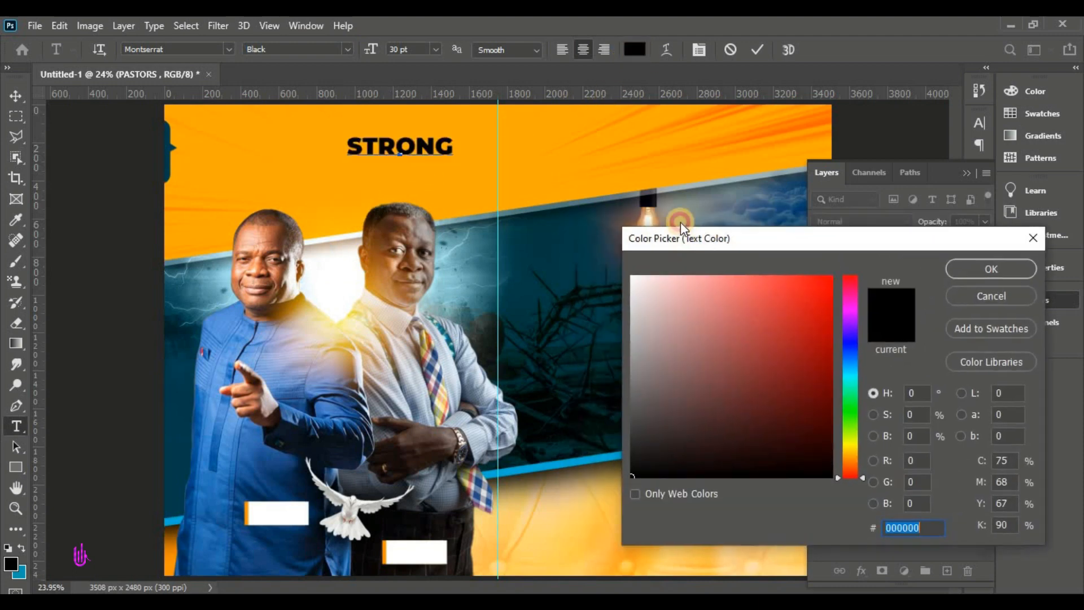
{"action": "key", "text": "alt+Tab"}
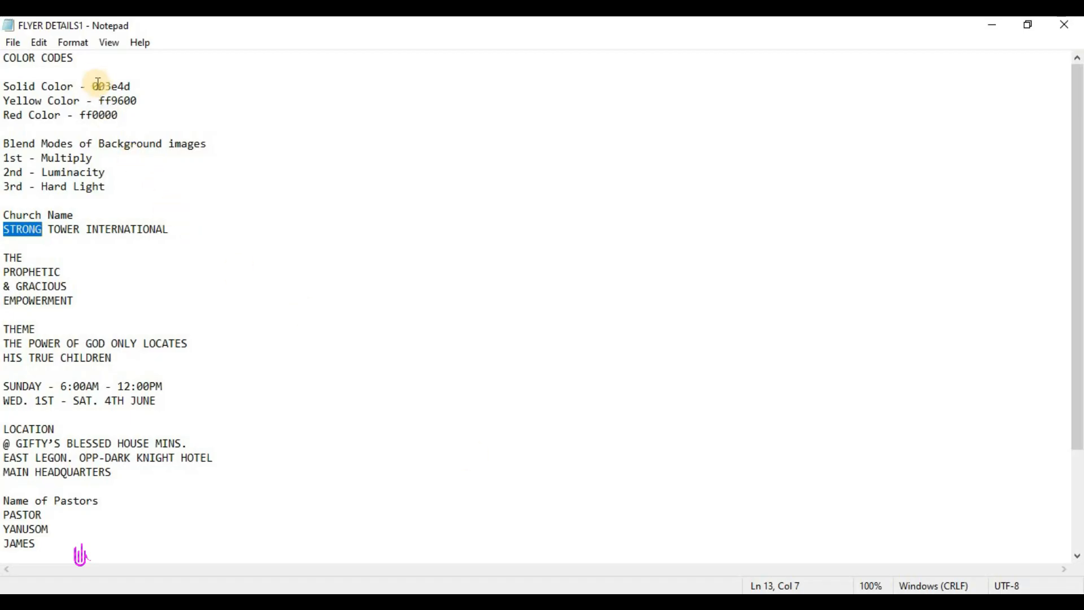
{"action": "left_click_drag", "start_coordinate": [94, 85], "coordinate": [128, 84]}
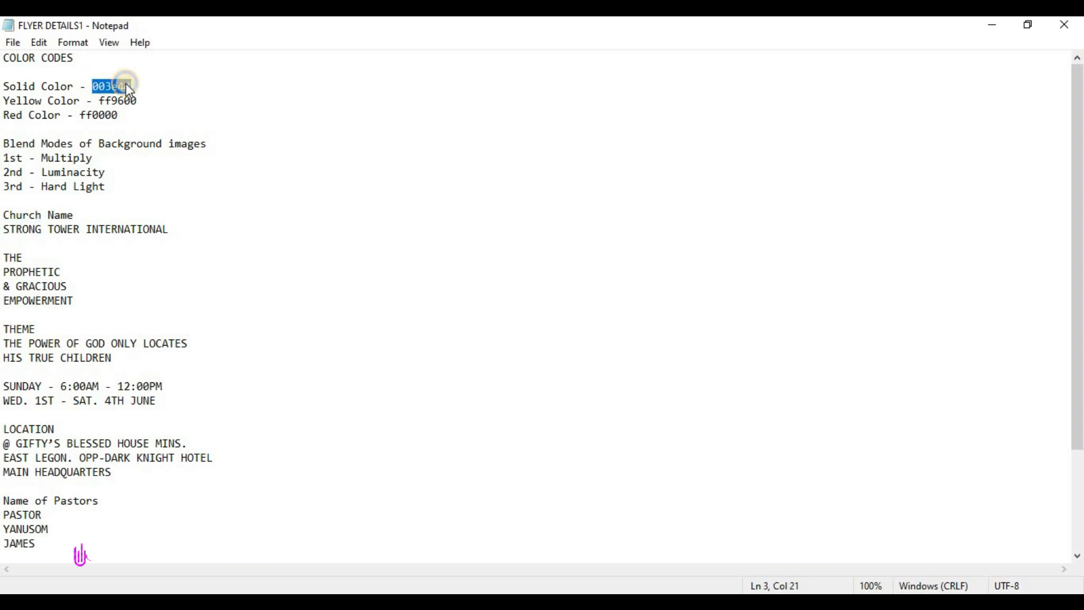
{"action": "right_click", "coordinate": [128, 87]}
{"action": "left_click", "coordinate": [193, 136]}
{"action": "key", "text": "alt+Tab"}
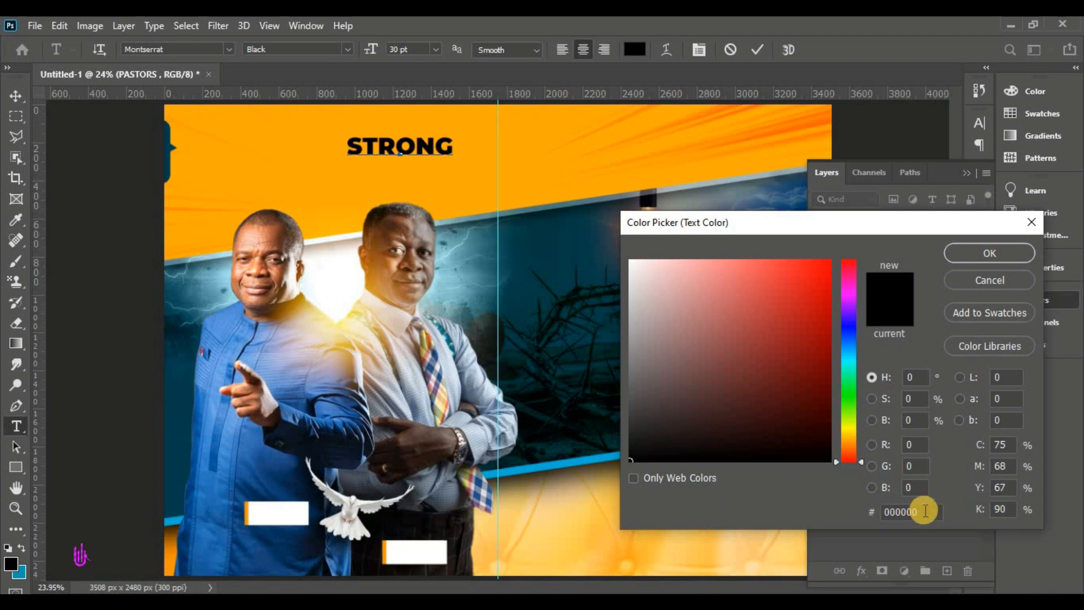
{"action": "right_click", "coordinate": [892, 510]}
{"action": "left_click", "coordinate": [903, 358]}
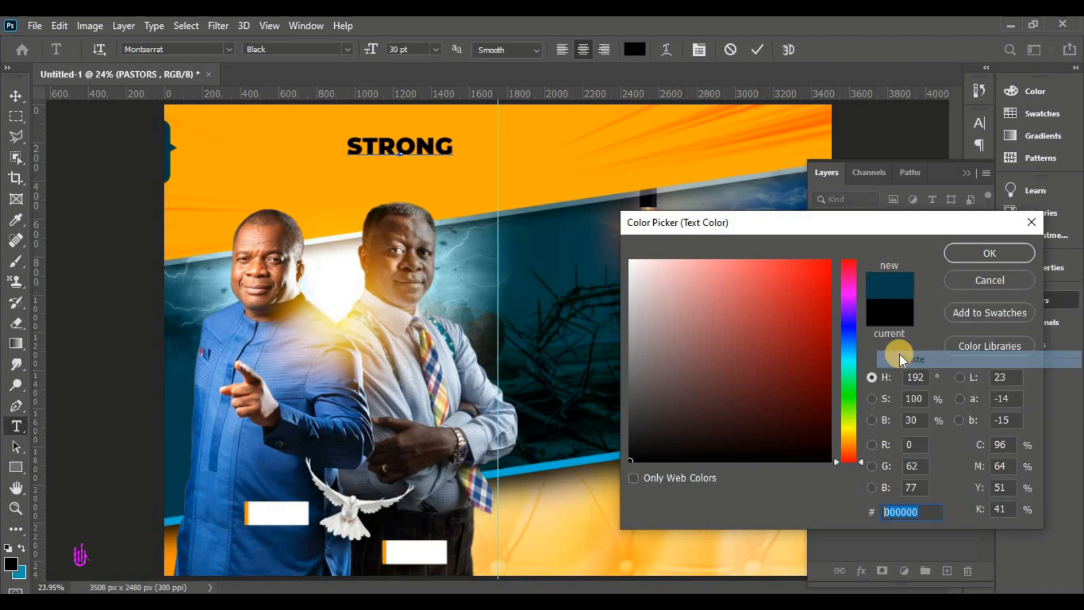
{"action": "left_click", "coordinate": [954, 250]}
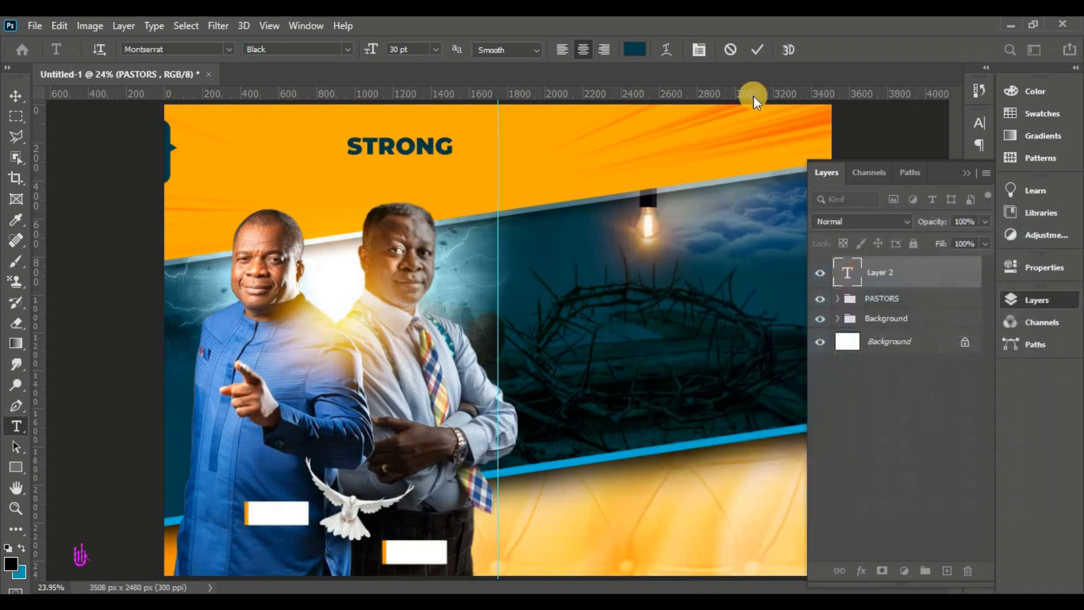
{"action": "left_click", "coordinate": [756, 51]}
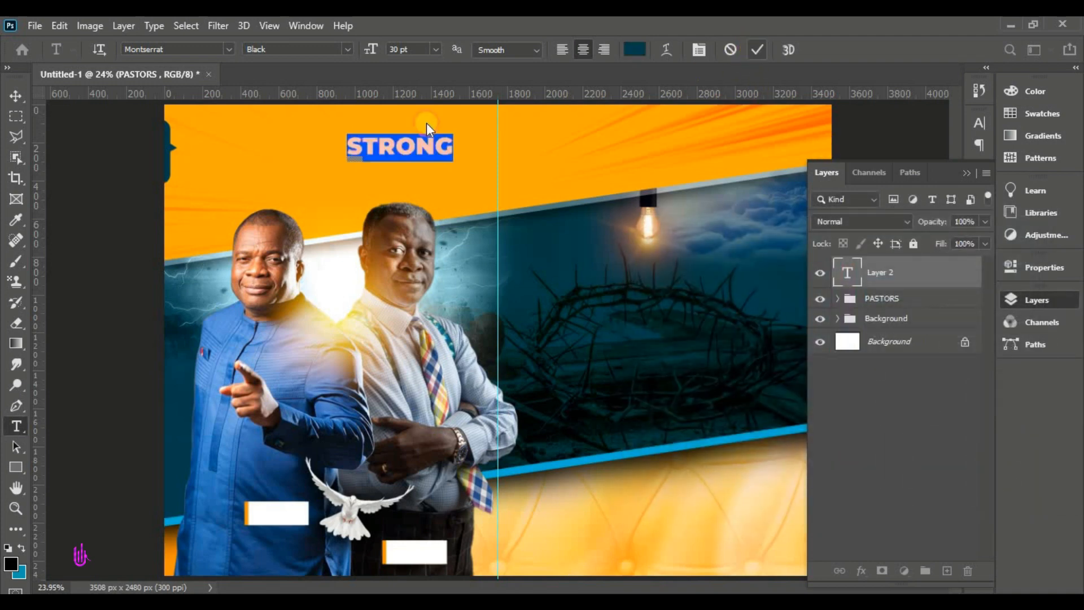
Free-transform the word STRONG, scaling it proportionally down to about 91%, and apply the transform
{"action": "left_click", "coordinate": [16, 96]}
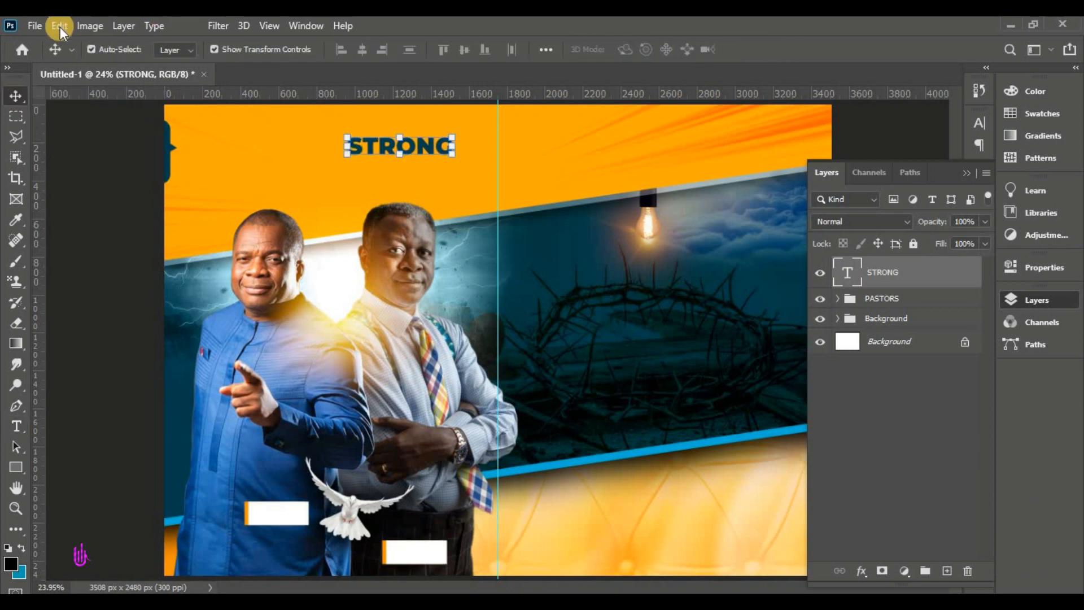
{"action": "left_click", "coordinate": [60, 26]}
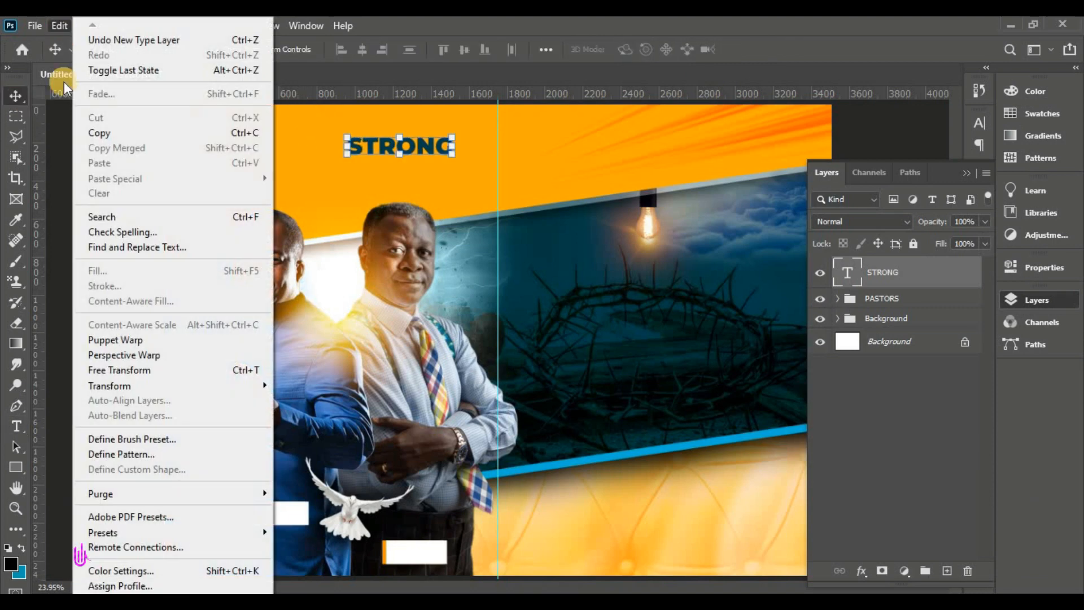
{"action": "left_click", "coordinate": [220, 376]}
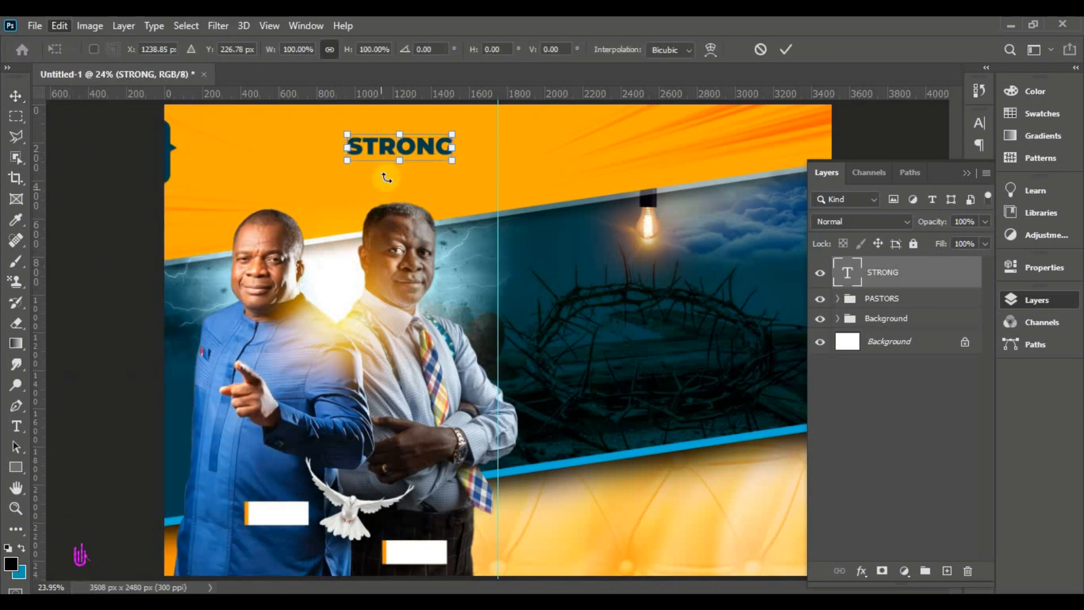
{"action": "scroll", "coordinate": [415, 130], "scroll_direction": "up", "scroll_amount": 1}
{"action": "scroll", "coordinate": [414, 131], "scroll_direction": "up", "scroll_amount": 2}
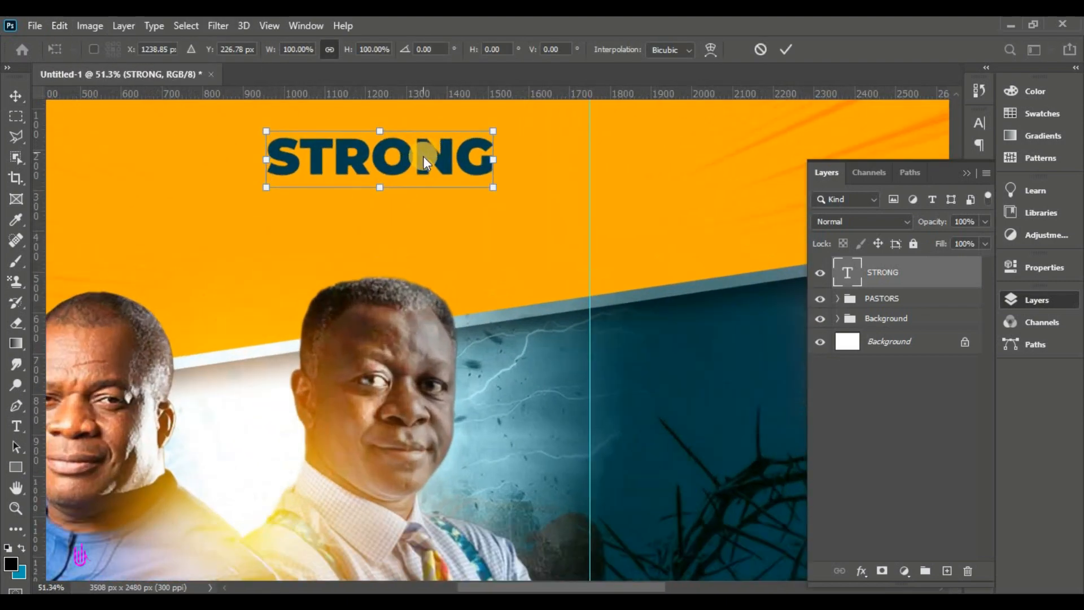
{"action": "left_click", "coordinate": [958, 179]}
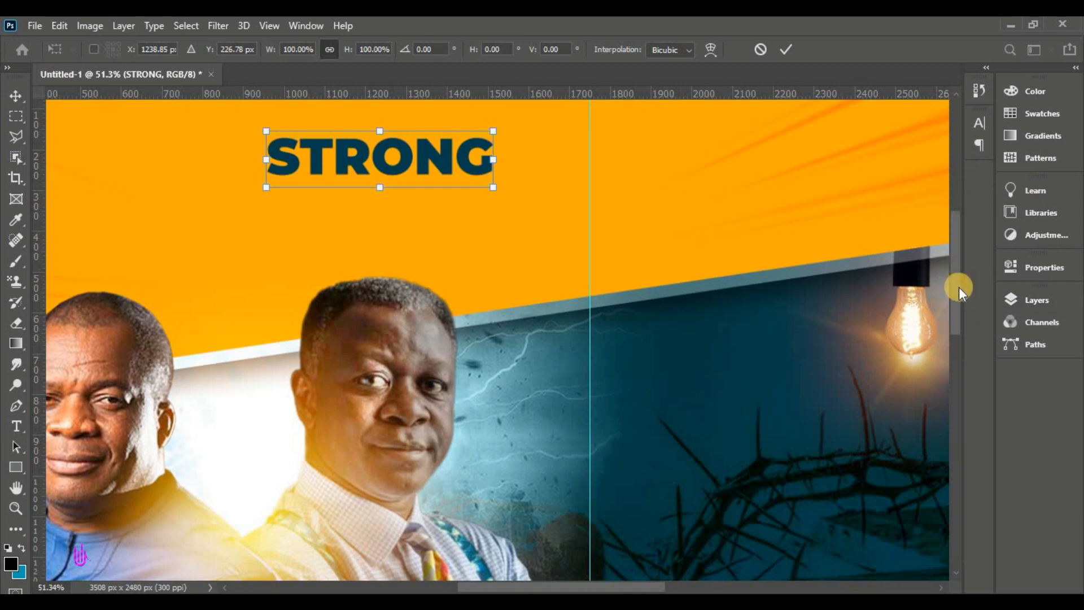
{"action": "left_click_drag", "start_coordinate": [958, 286], "coordinate": [960, 266]}
{"action": "left_click_drag", "start_coordinate": [383, 243], "coordinate": [390, 250]}
{"action": "left_click", "coordinate": [786, 49]}
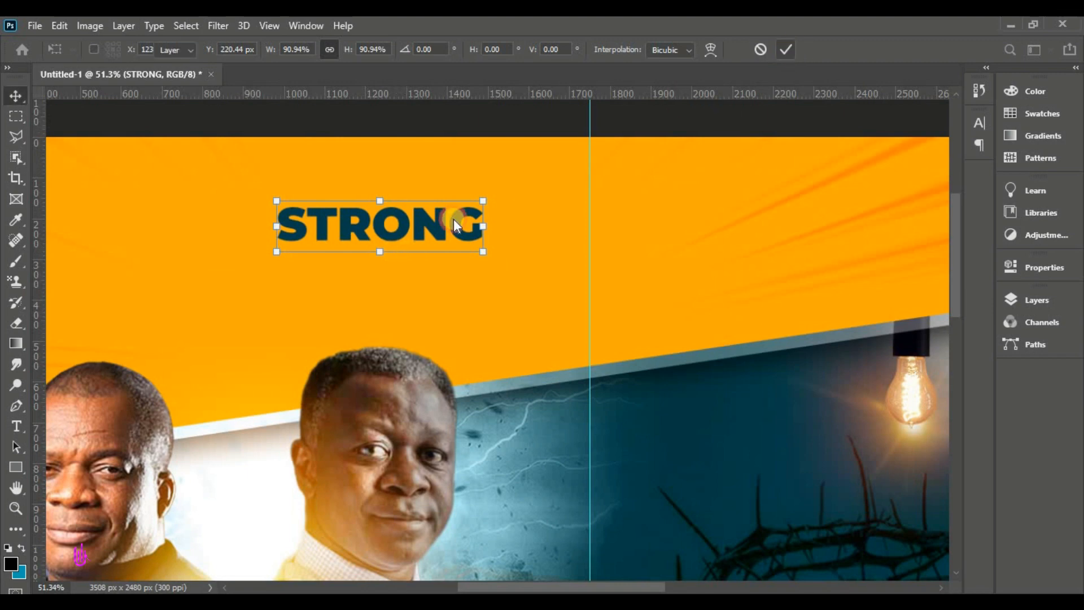
Start a second text line just below STRONG in Montserrat ExtraBold at 10 pt
{"action": "left_click", "coordinate": [16, 422]}
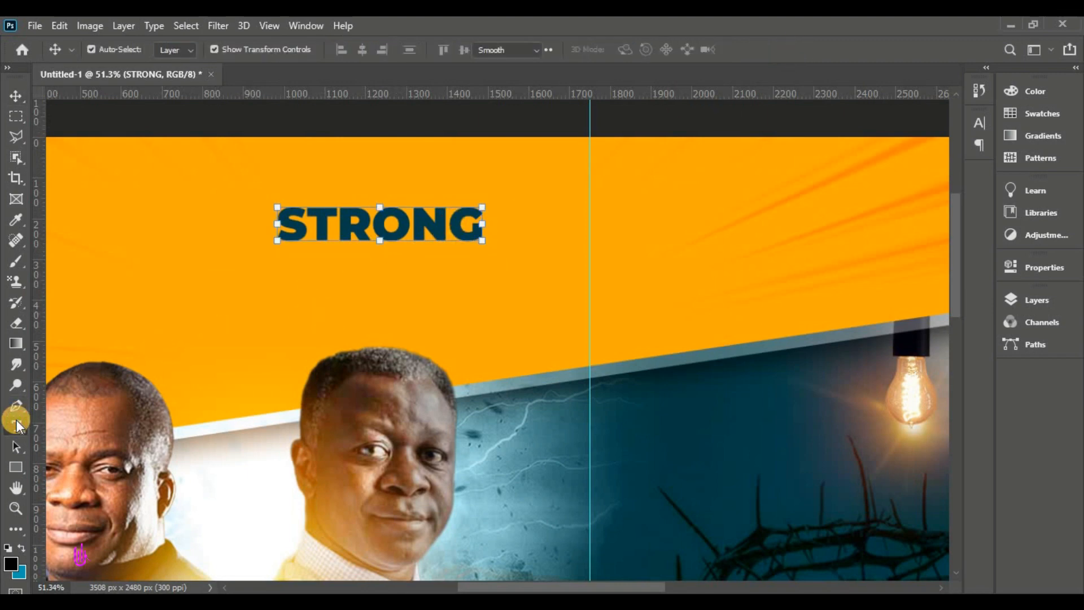
{"action": "left_click", "coordinate": [319, 265]}
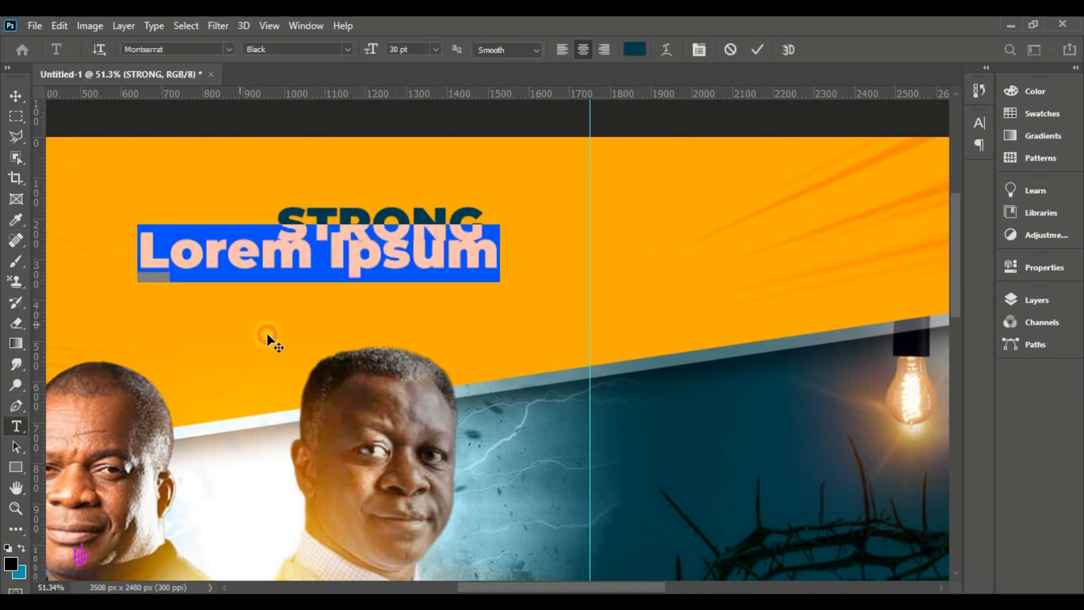
{"action": "left_click", "coordinate": [389, 51]}
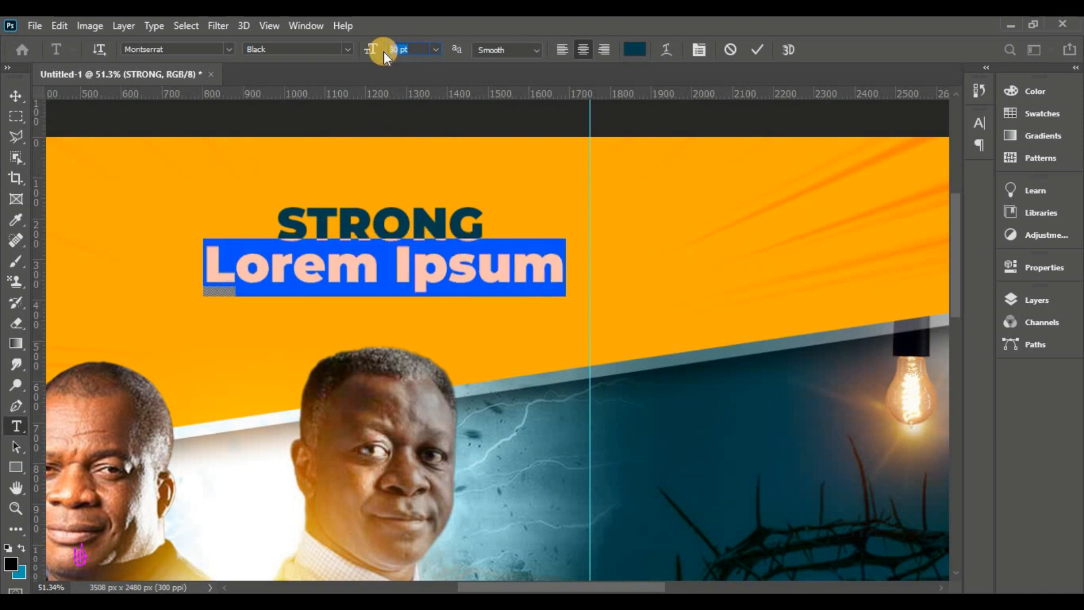
{"action": "key", "text": "Return"}
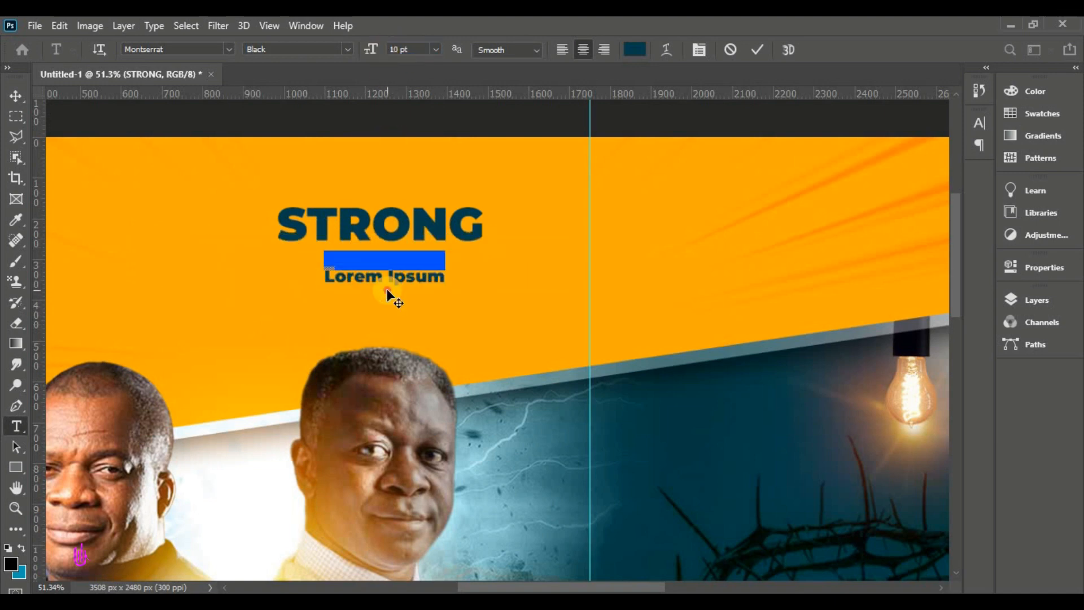
{"action": "left_click", "coordinate": [348, 49]}
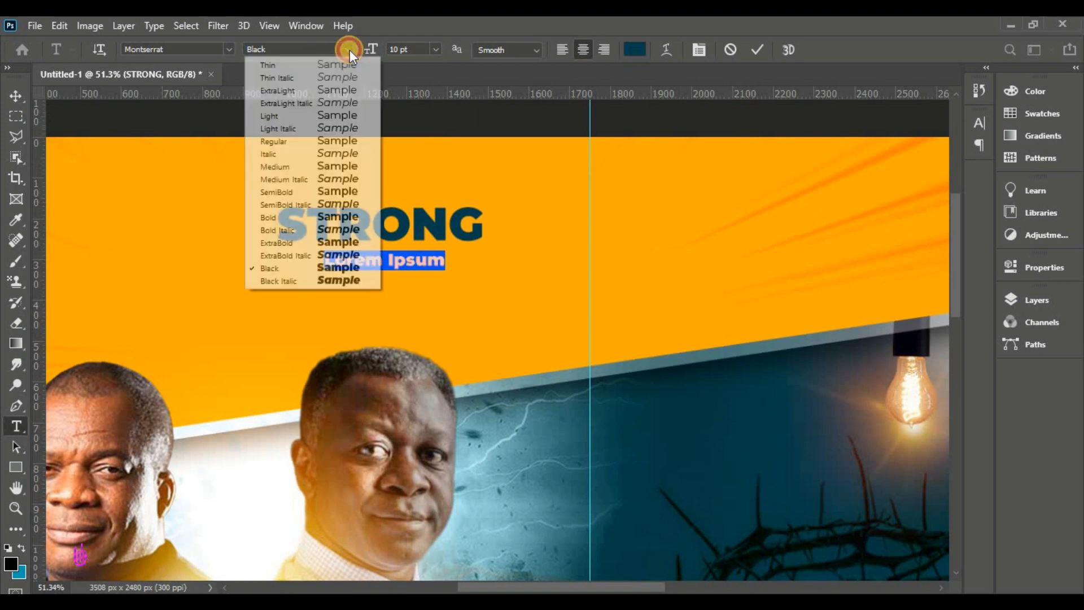
{"action": "left_click", "coordinate": [347, 238]}
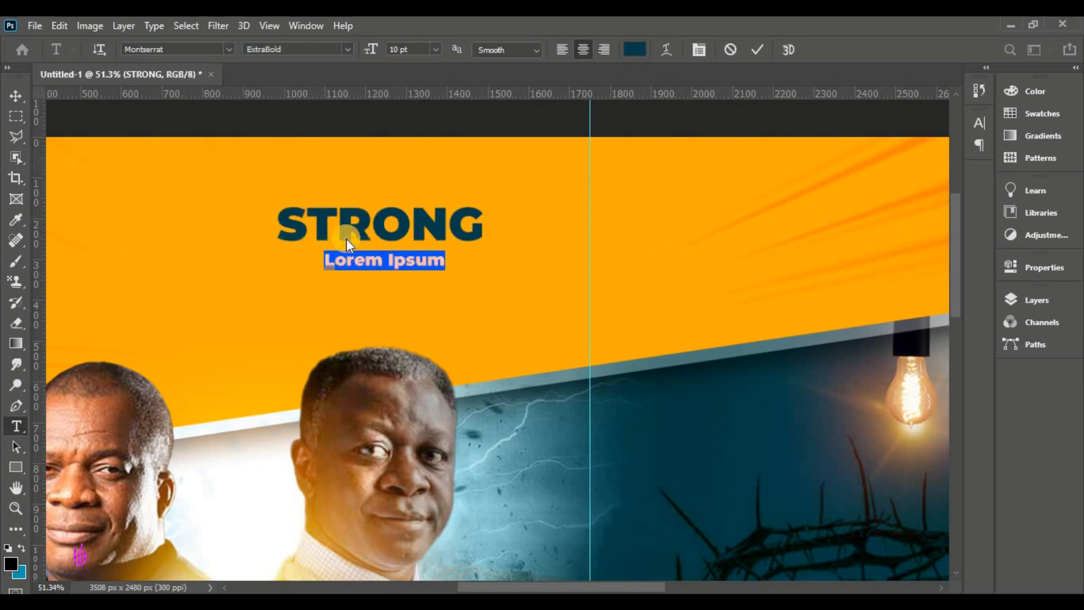
Copy TOWER INTERNATIONAL from the church name in the Notepad flyer details and paste it over the placeholder text below STRONG in Photoshop
{"action": "left_click", "coordinate": [610, 600]}
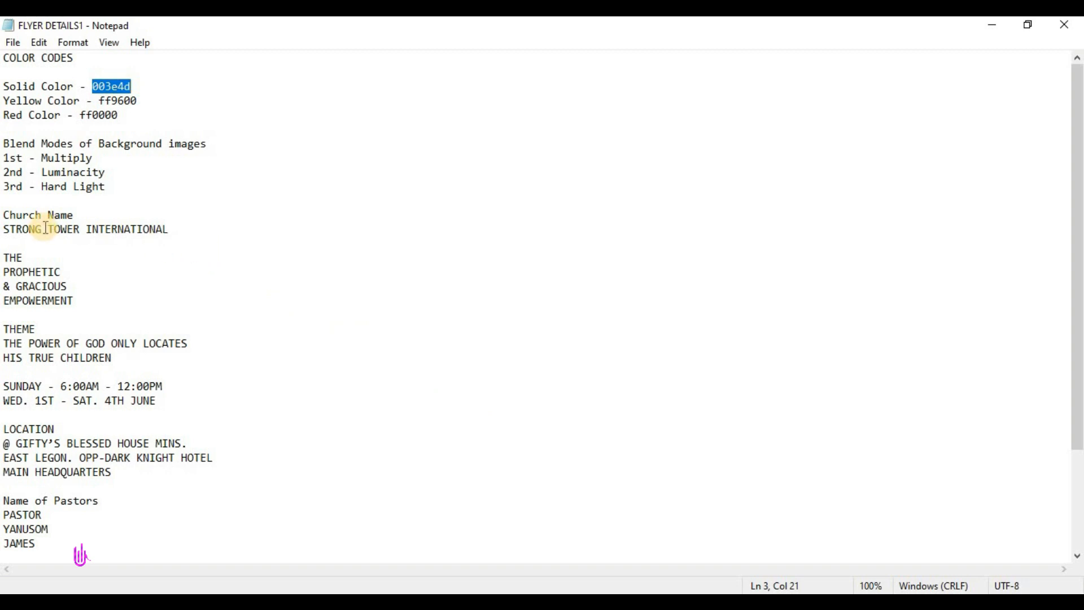
{"action": "left_click_drag", "start_coordinate": [46, 229], "coordinate": [170, 229]}
{"action": "right_click", "coordinate": [141, 231]}
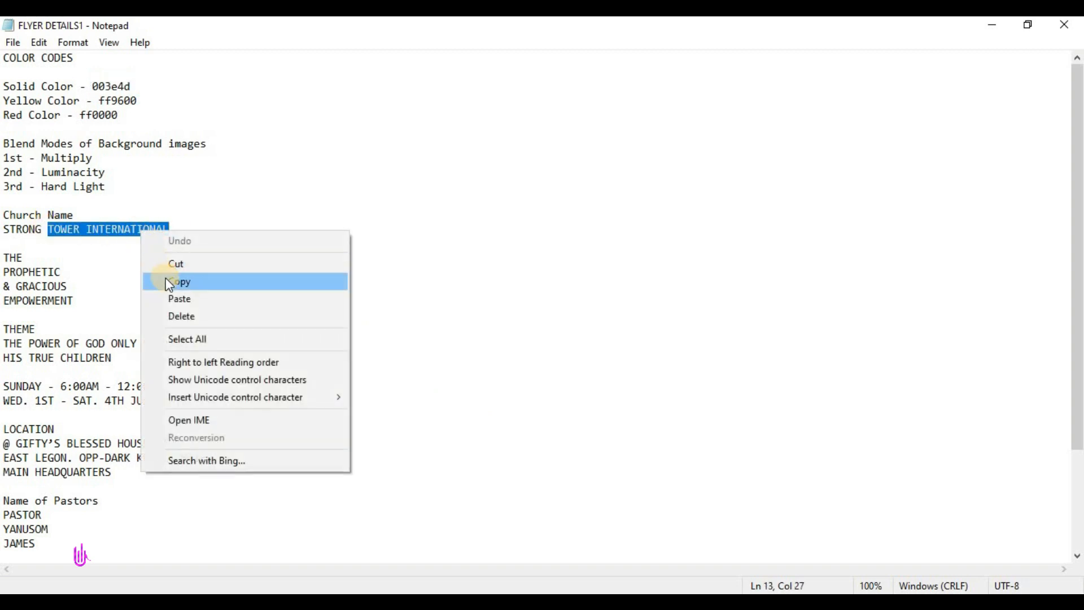
{"action": "left_click", "coordinate": [202, 283]}
{"action": "key", "text": "alt+Tab"}
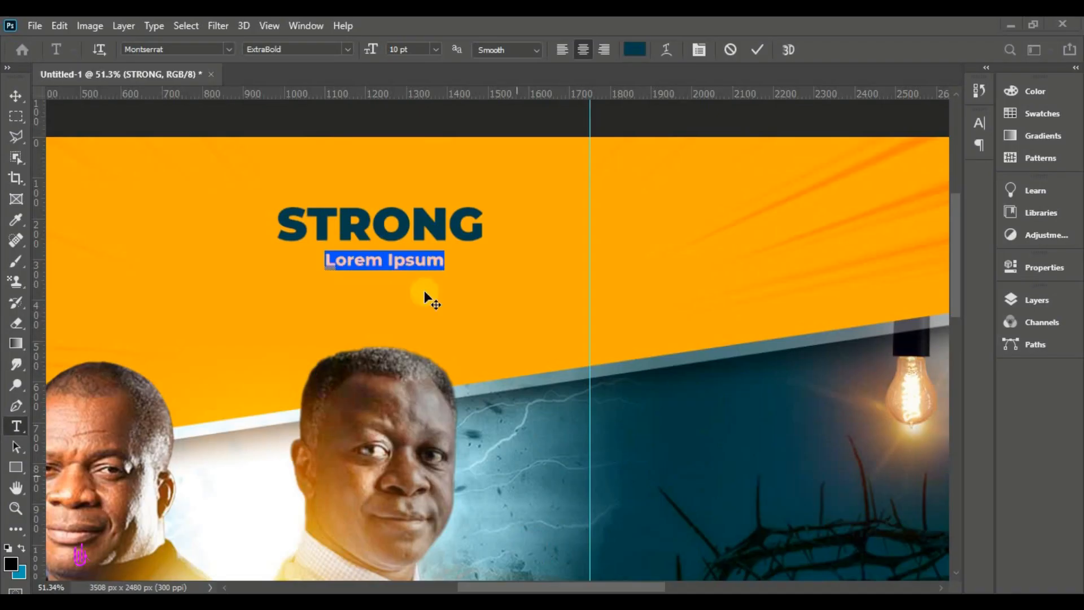
{"action": "right_click", "coordinate": [385, 260]}
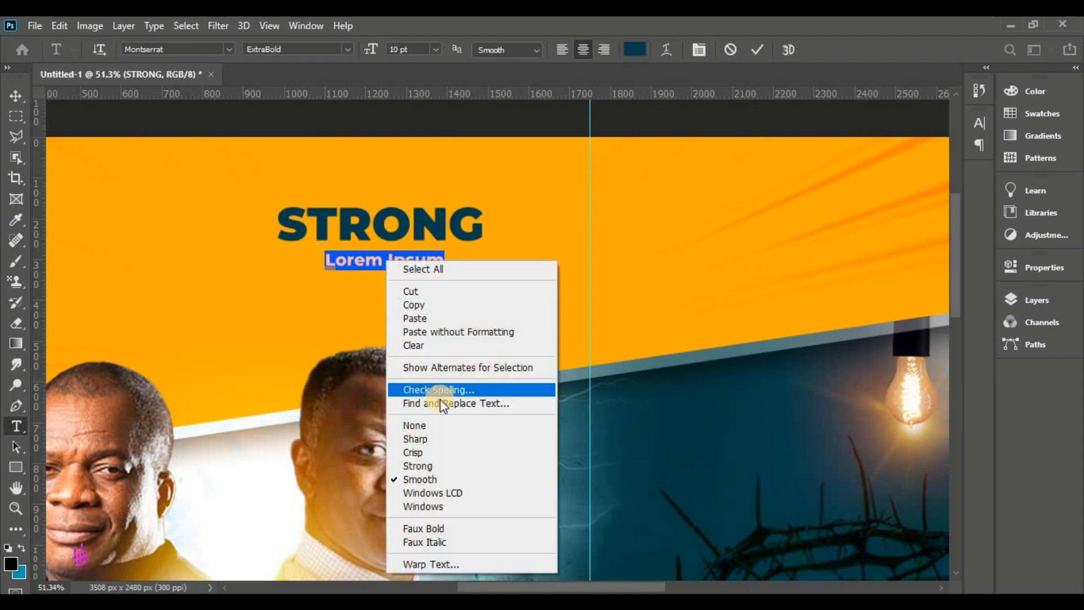
{"action": "left_click", "coordinate": [435, 321]}
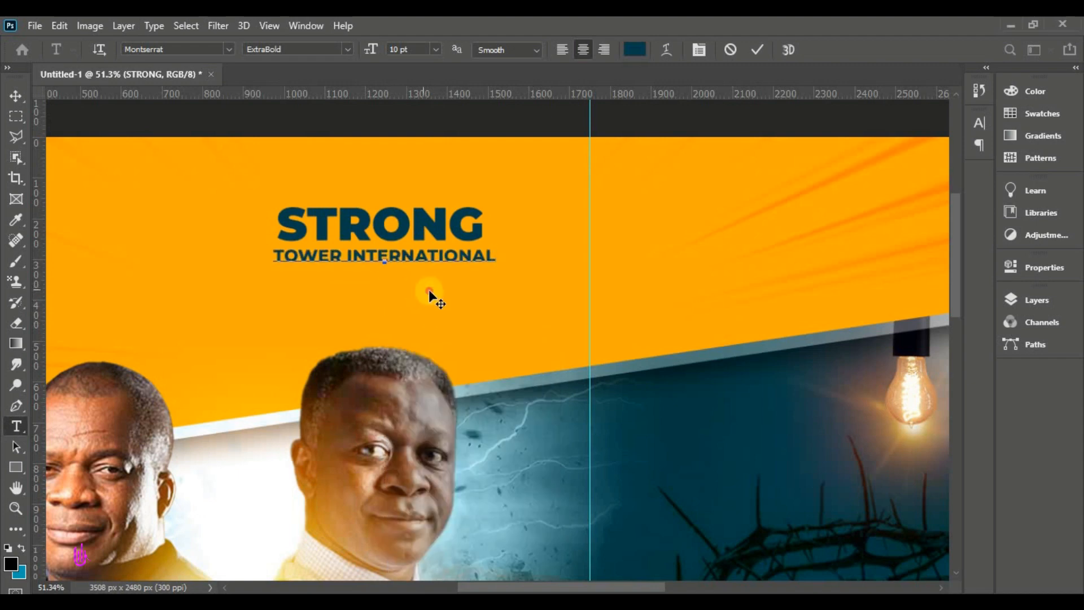
Set the TOWER INTERNATIONAL text size to 9.5 pt, nudge the line closer beneath STRONG and commit the text
{"action": "key", "text": "ctrl+a"}
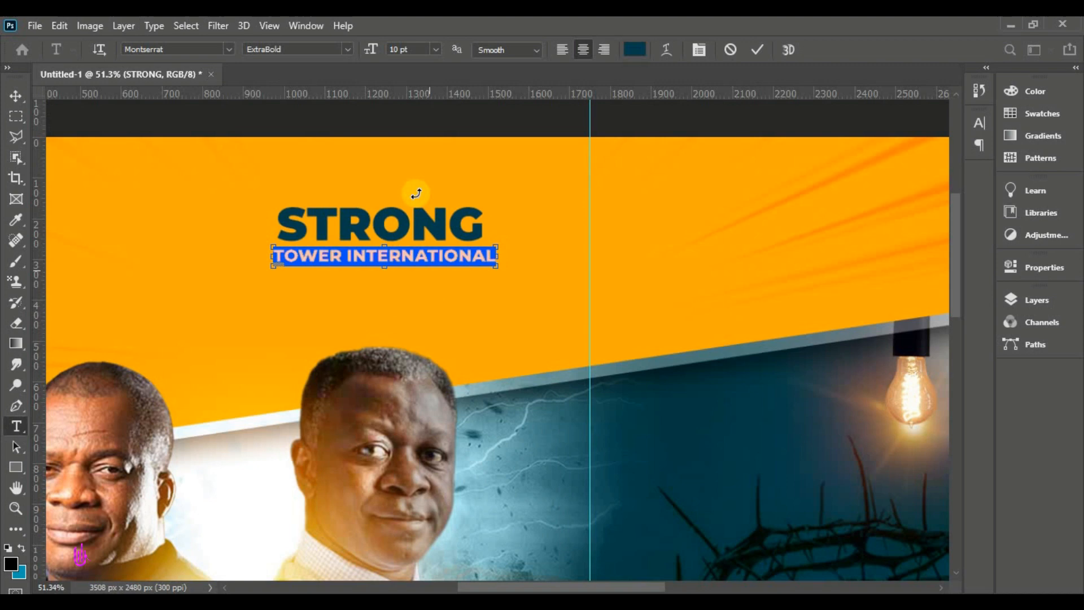
{"action": "left_click", "coordinate": [411, 49]}
{"action": "type", "text": "8.5"}
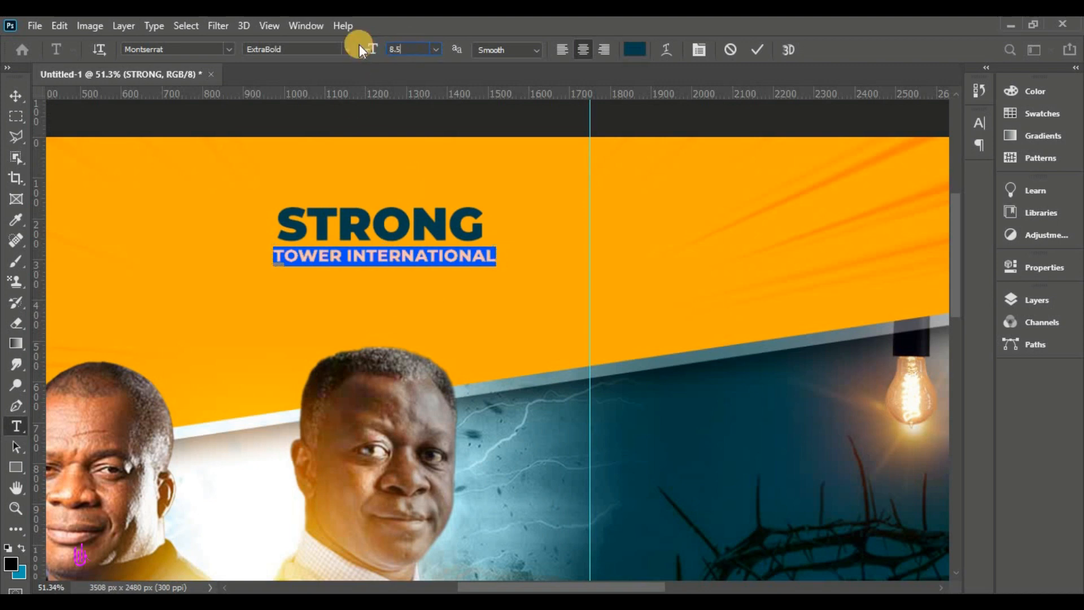
{"action": "key", "text": "Return"}
{"action": "left_click", "coordinate": [372, 51]}
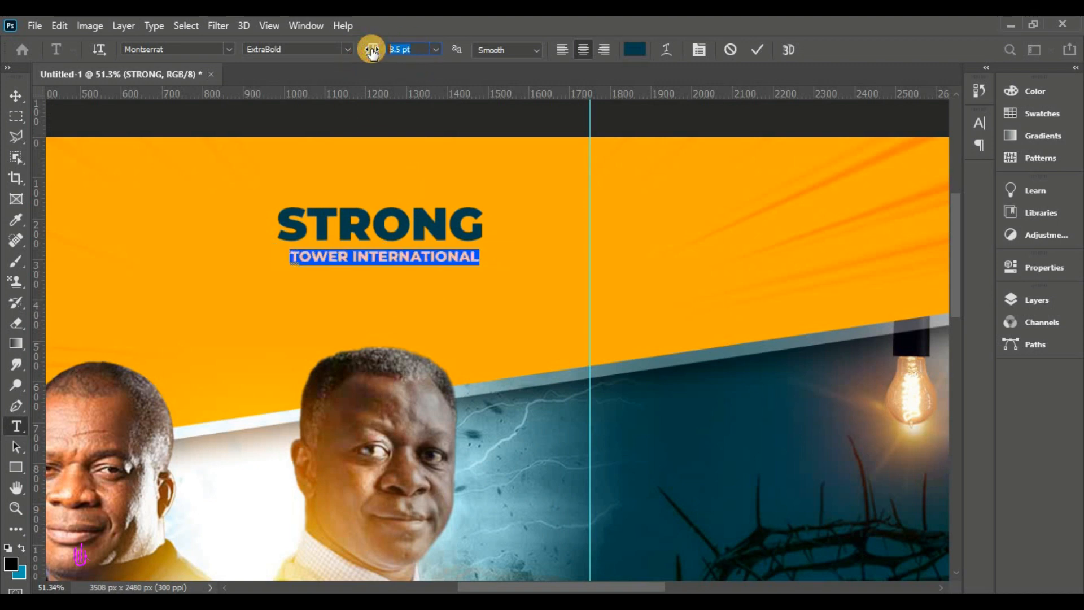
{"action": "type", "text": "9.5"}
{"action": "key", "text": "Return"}
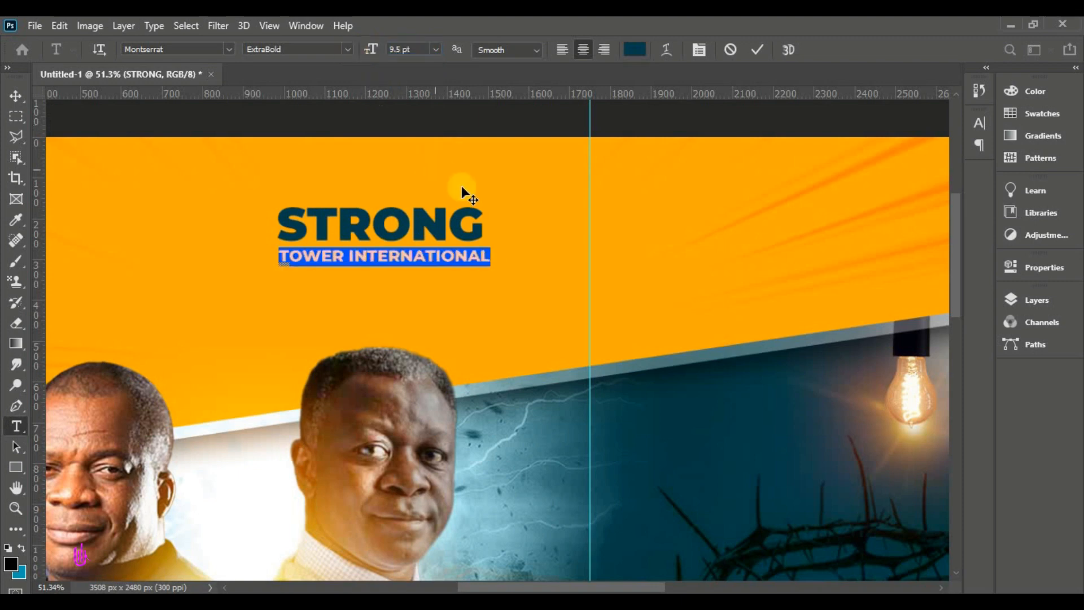
{"action": "left_click_drag", "start_coordinate": [403, 290], "coordinate": [401, 287]}
{"action": "left_click", "coordinate": [757, 50]}
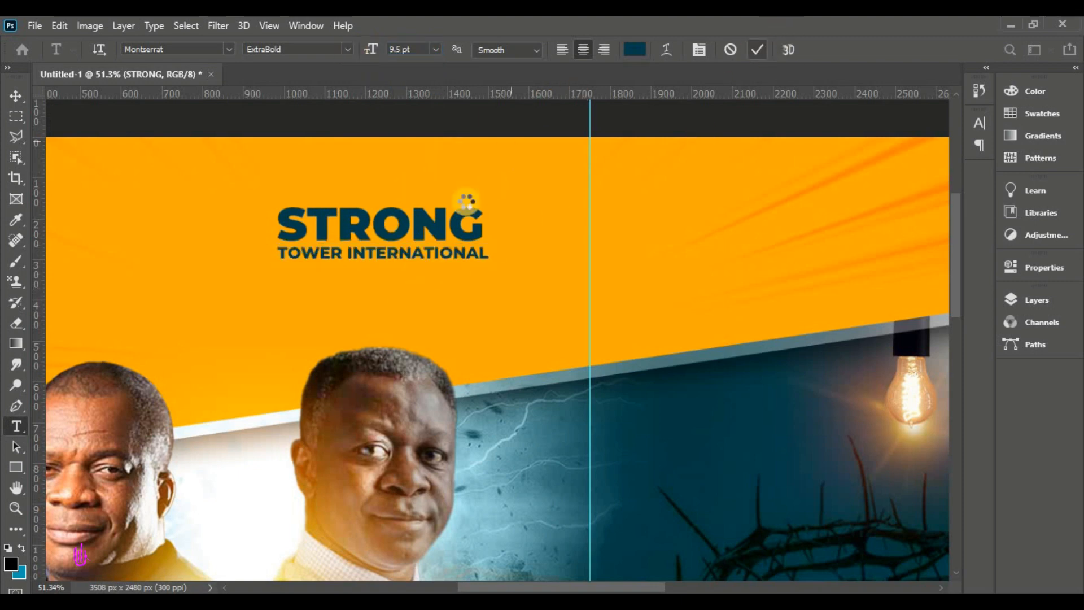
Place the logo file from the PROPHETIC folder as an embedded image, fit it directly beside the word STRONG and commit the placement
{"action": "left_click", "coordinate": [15, 97]}
{"action": "left_click", "coordinate": [59, 95]}
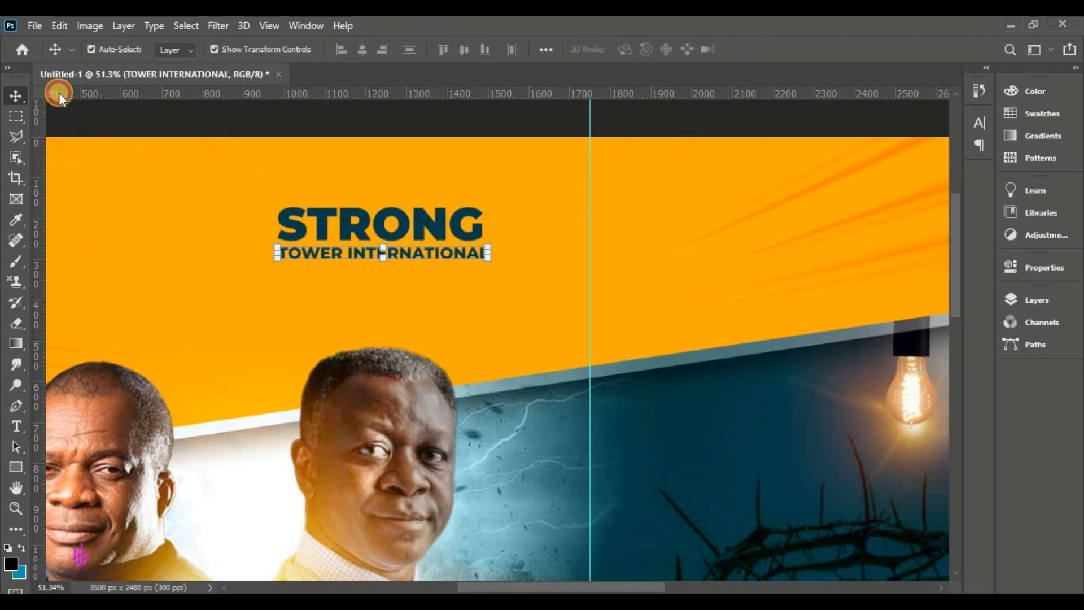
{"action": "left_click", "coordinate": [33, 28]}
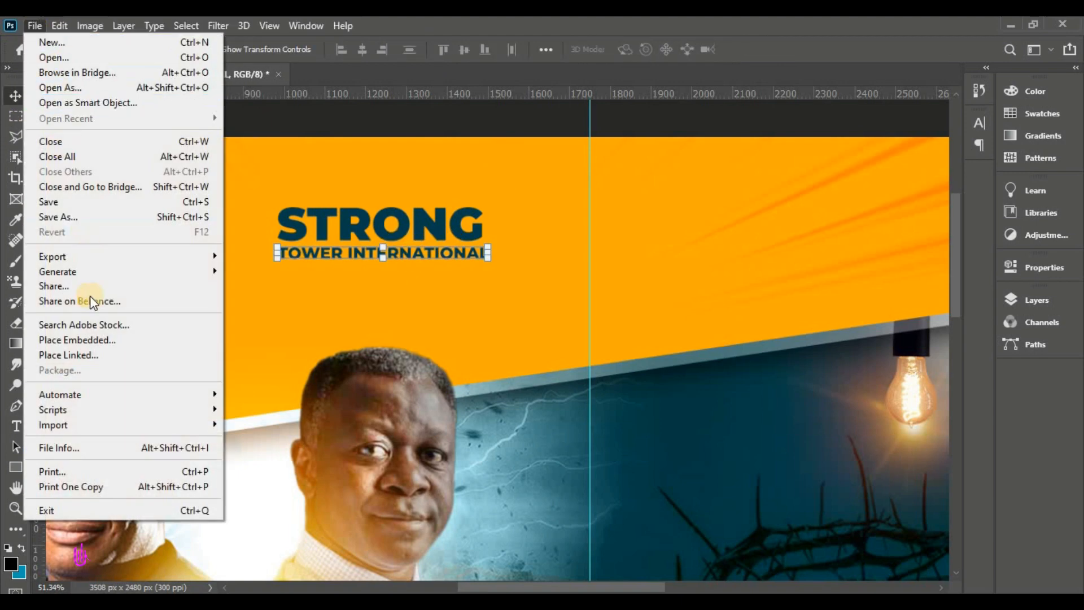
{"action": "left_click", "coordinate": [105, 341]}
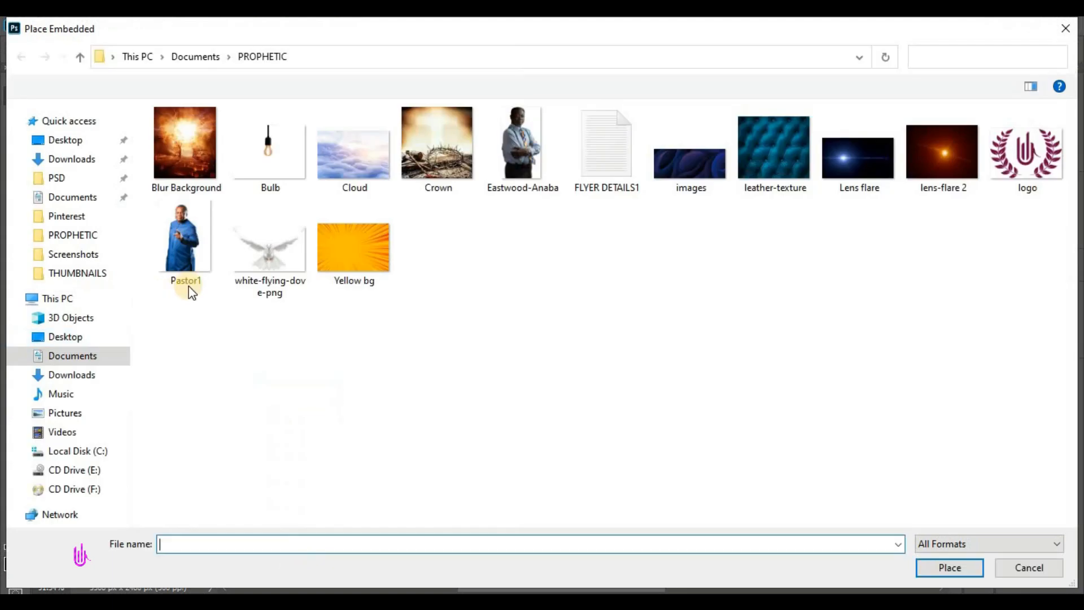
{"action": "left_click", "coordinate": [1016, 148]}
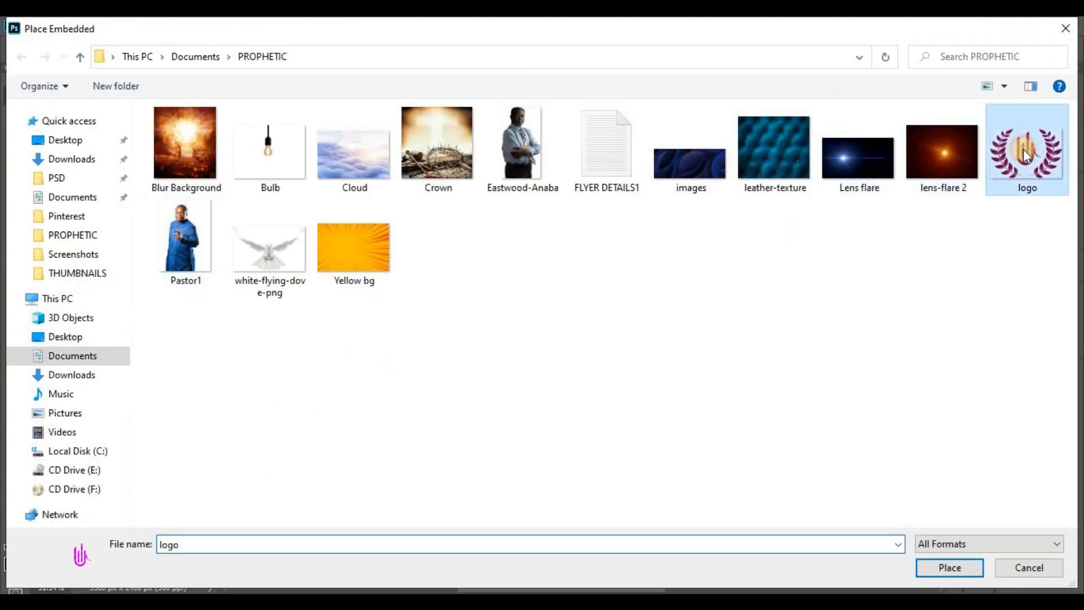
{"action": "left_click", "coordinate": [954, 571]}
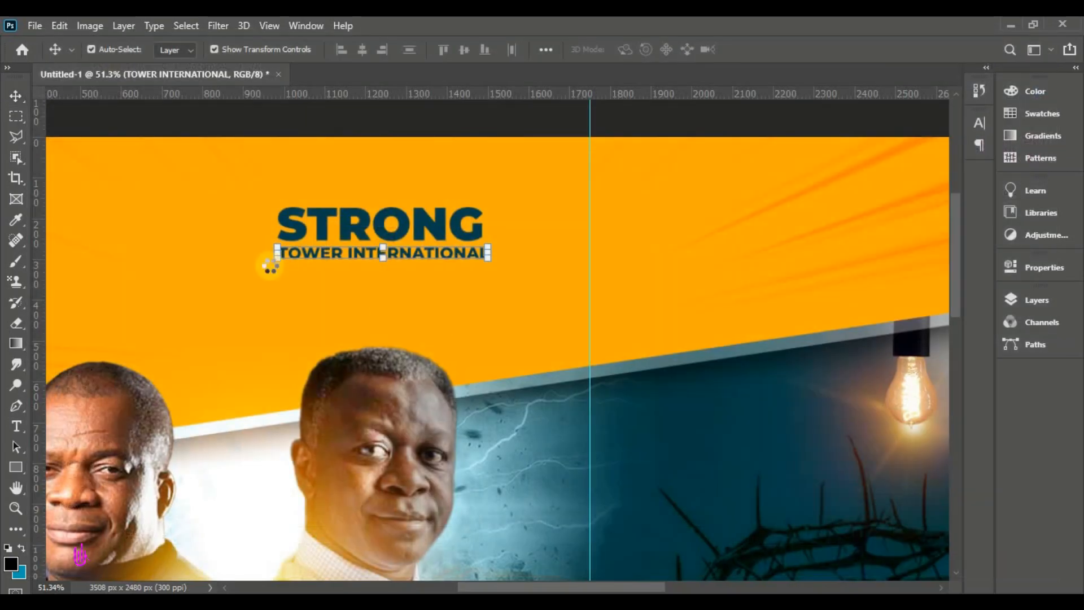
{"action": "left_click_drag", "start_coordinate": [473, 355], "coordinate": [191, 213]}
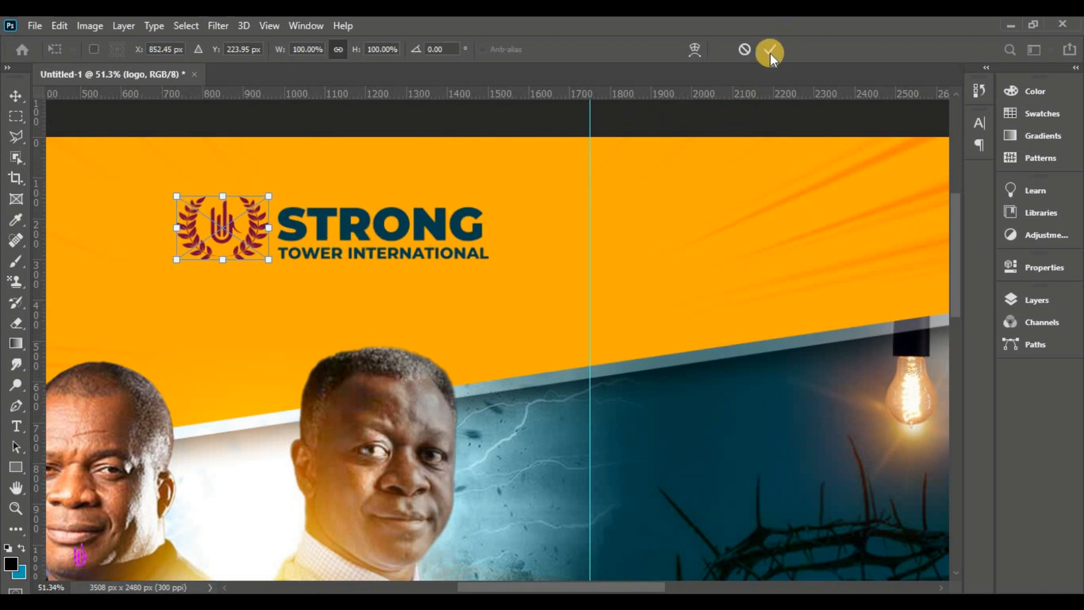
{"action": "key", "text": "Return"}
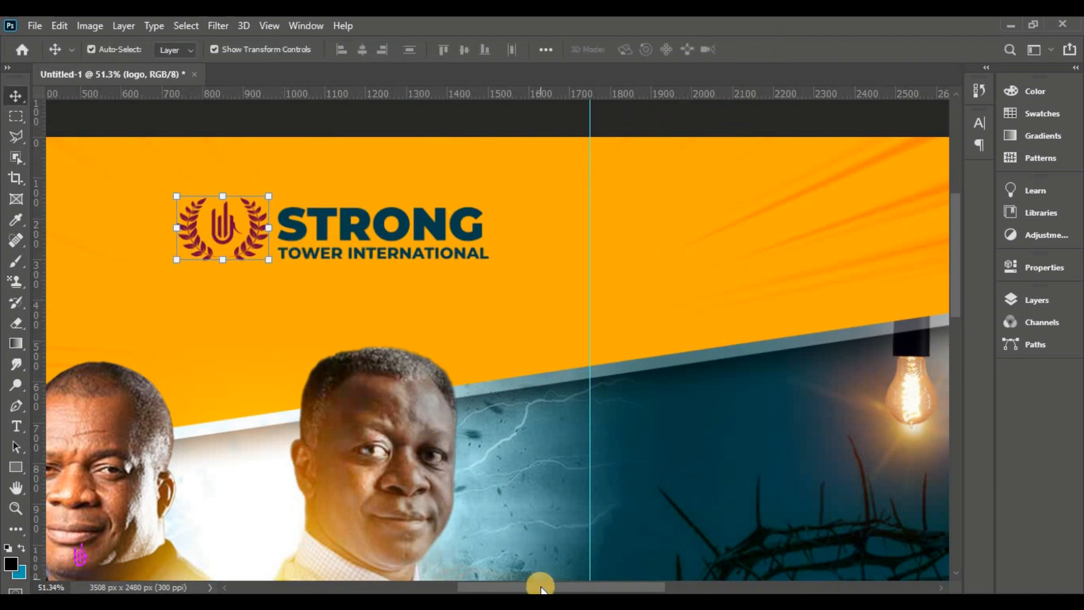
Add a Color Overlay effect to the logo layer
{"action": "left_click_drag", "start_coordinate": [540, 587], "coordinate": [518, 587]}
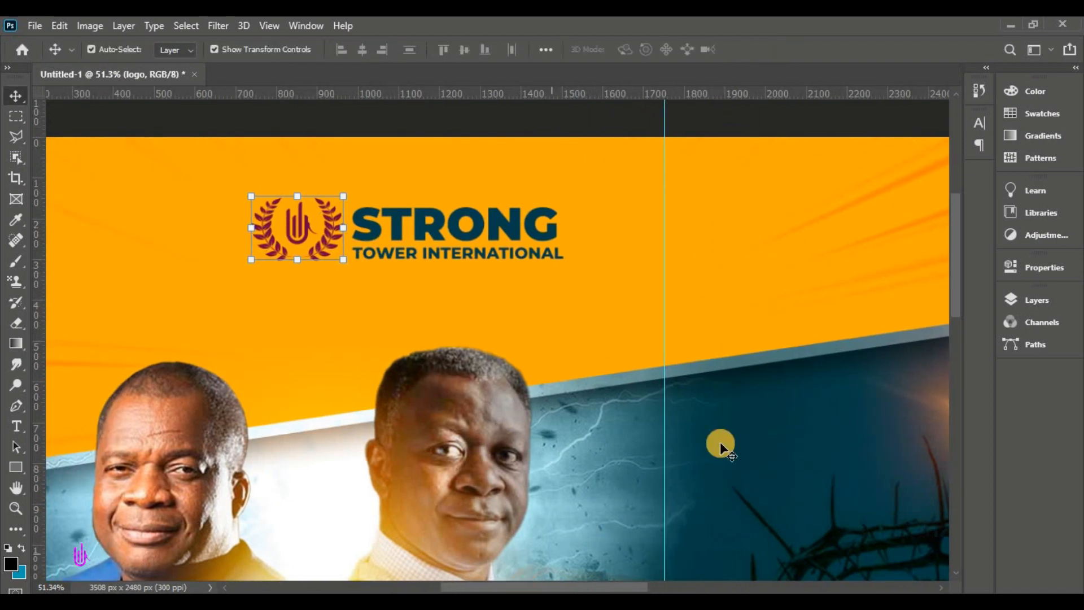
{"action": "left_click", "coordinate": [1021, 302]}
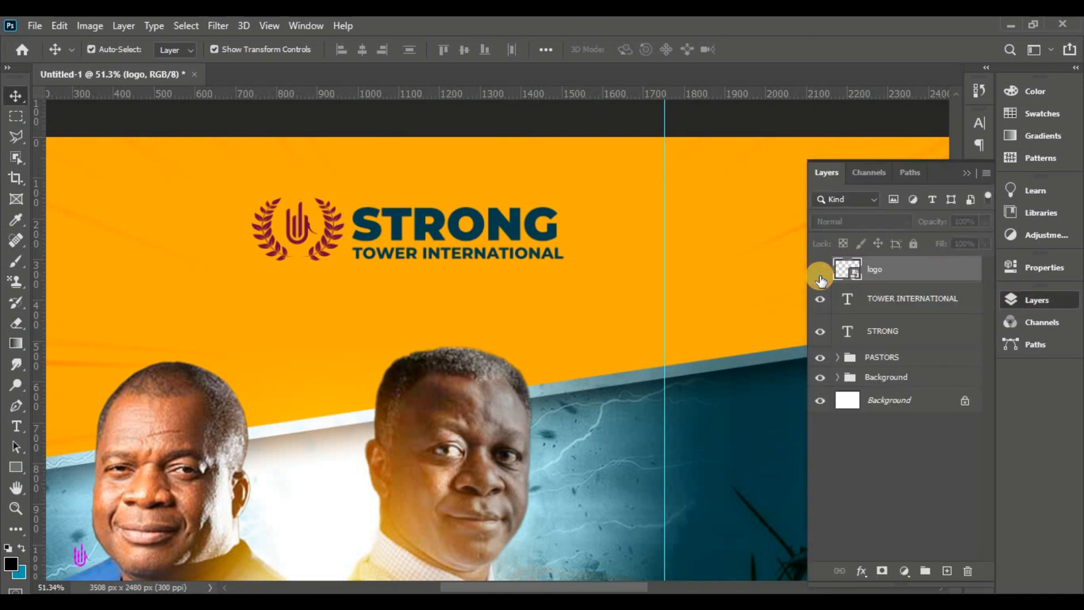
{"action": "left_click", "coordinate": [820, 270]}
{"action": "left_click", "coordinate": [819, 270]}
{"action": "left_click", "coordinate": [857, 573]}
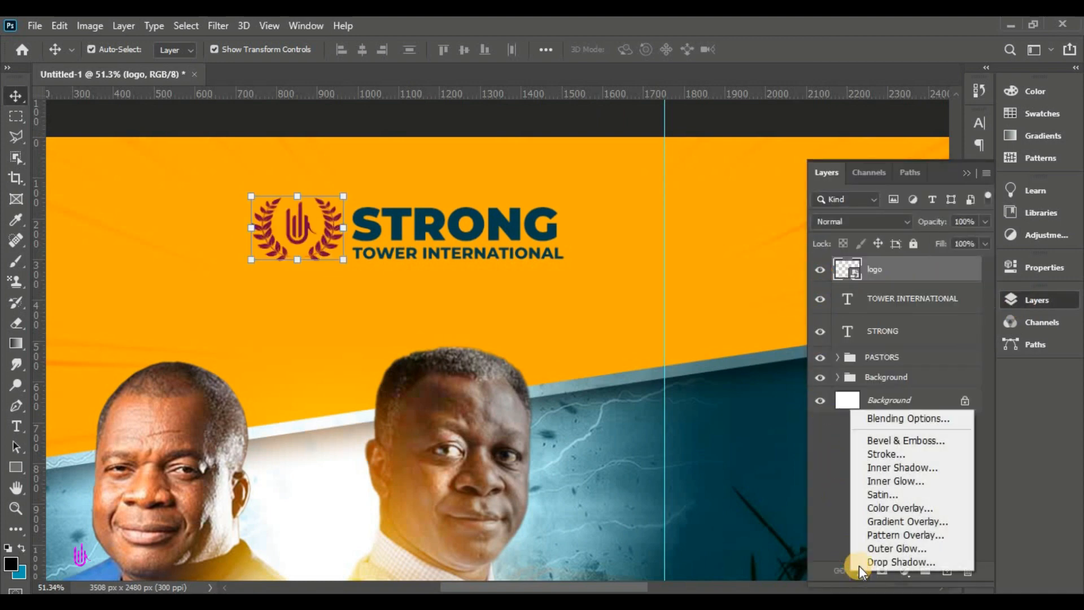
{"action": "left_click", "coordinate": [886, 416]}
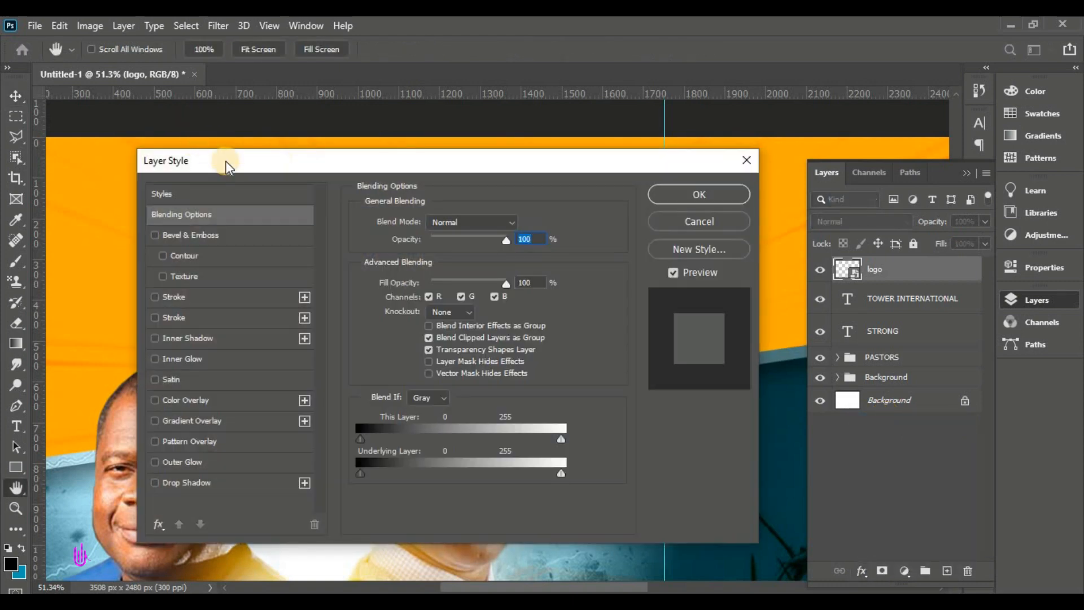
{"action": "left_click_drag", "start_coordinate": [226, 164], "coordinate": [605, 195]}
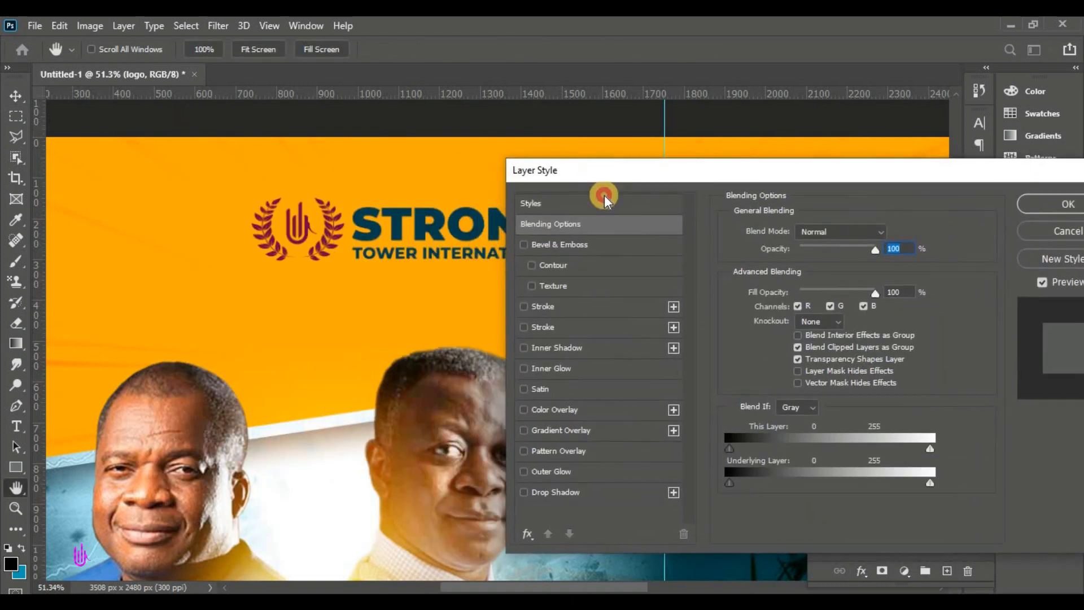
{"action": "left_click", "coordinate": [575, 411]}
Sample the dark teal 003e4d from the word STRONG as the logo's overlay color and apply the layer style
{"action": "left_click", "coordinate": [889, 233]}
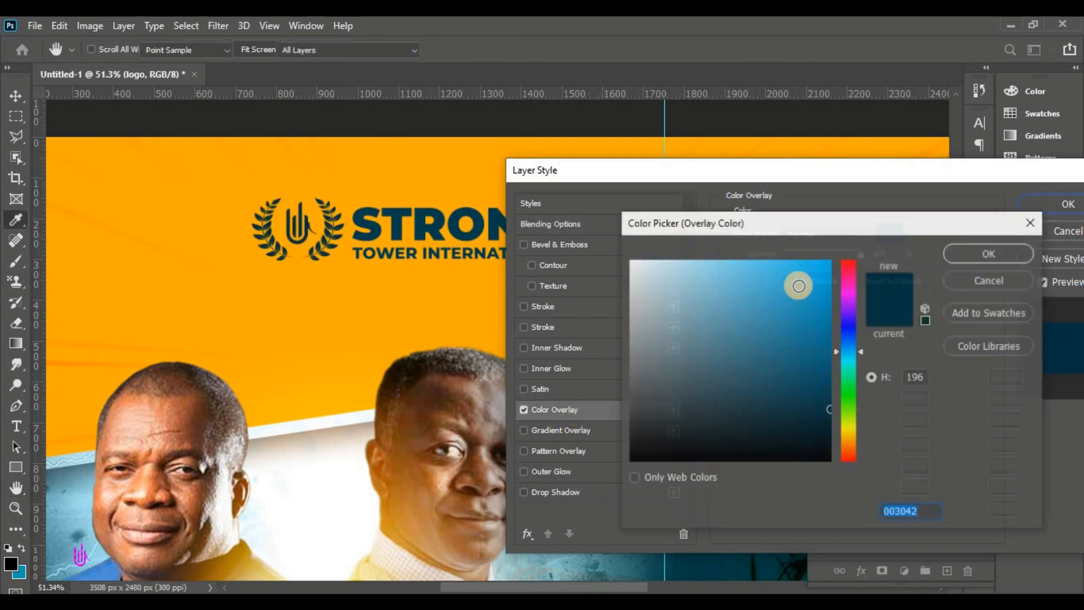
{"action": "left_click", "coordinate": [393, 232]}
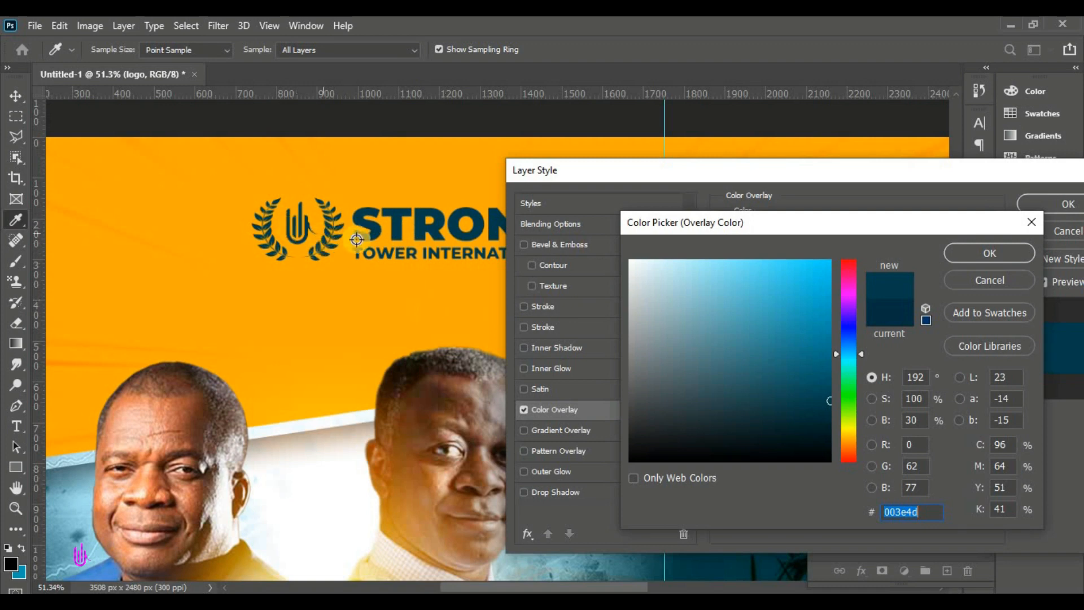
{"action": "left_click", "coordinate": [954, 255]}
{"action": "left_click_drag", "start_coordinate": [962, 174], "coordinate": [390, 374]}
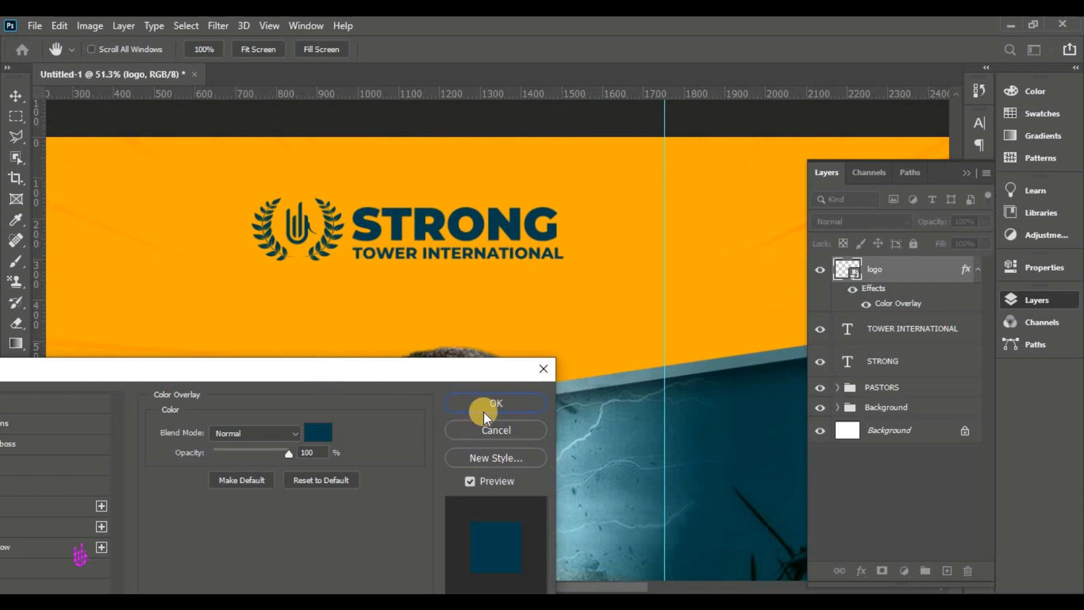
{"action": "left_click", "coordinate": [489, 398]}
Group the logo, TOWER INTERNATIONAL and STRONG layers and name the group Church Name
{"action": "key", "text": "ctrl+0"}
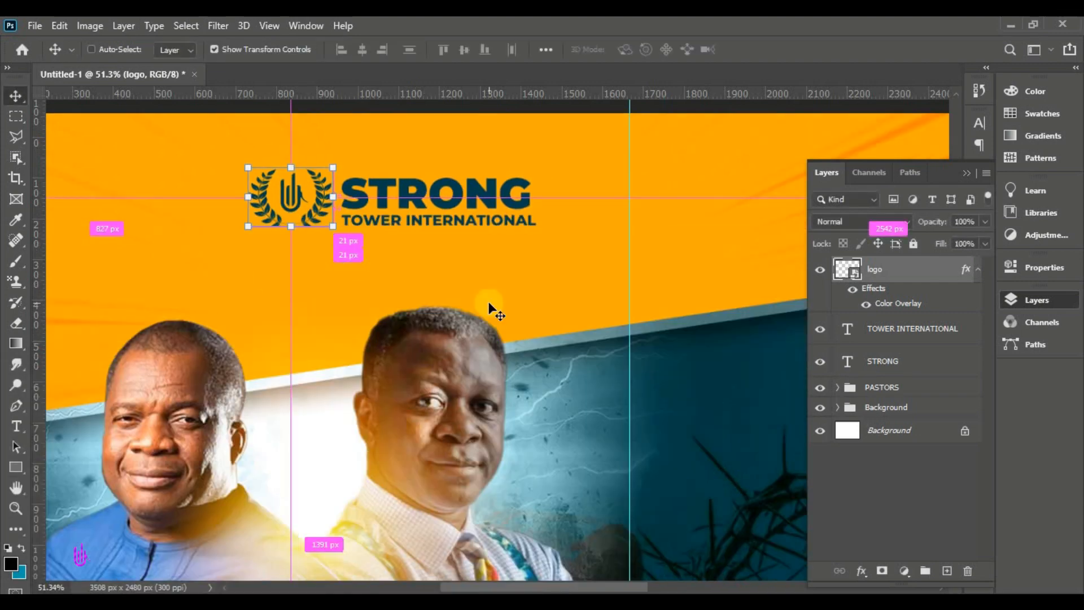
{"action": "left_click", "coordinate": [878, 359]}
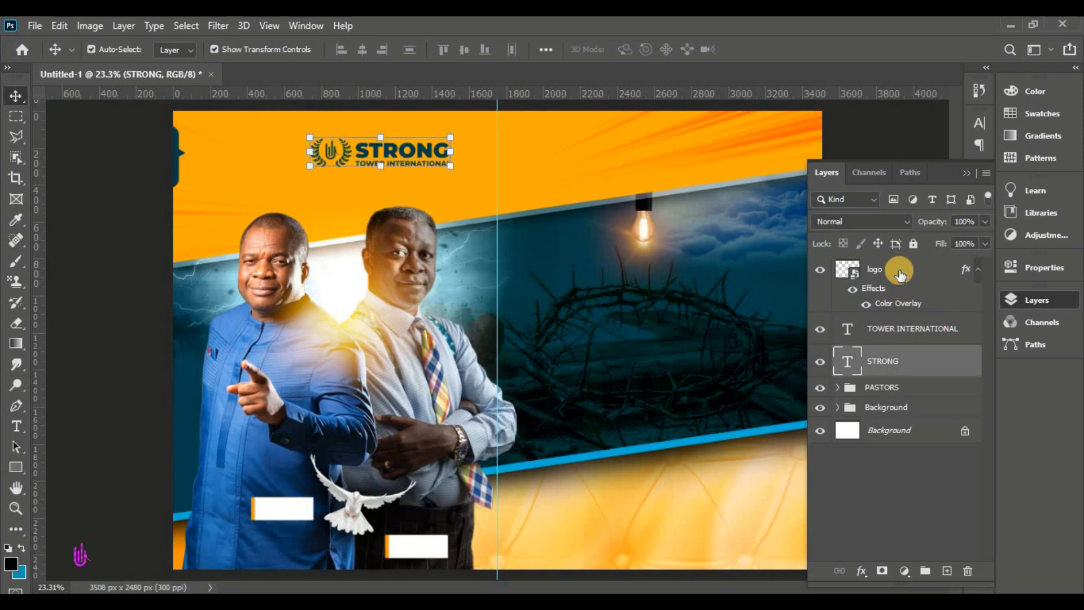
{"action": "left_click", "coordinate": [896, 271], "text": "shift"}
{"action": "left_click", "coordinate": [925, 570]}
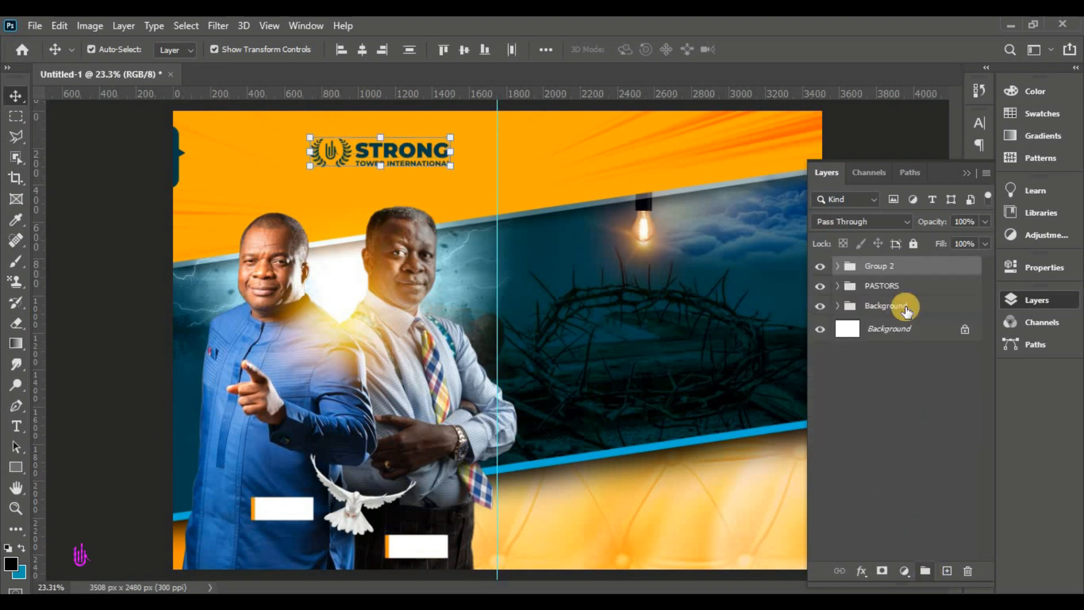
{"action": "left_click", "coordinate": [873, 275]}
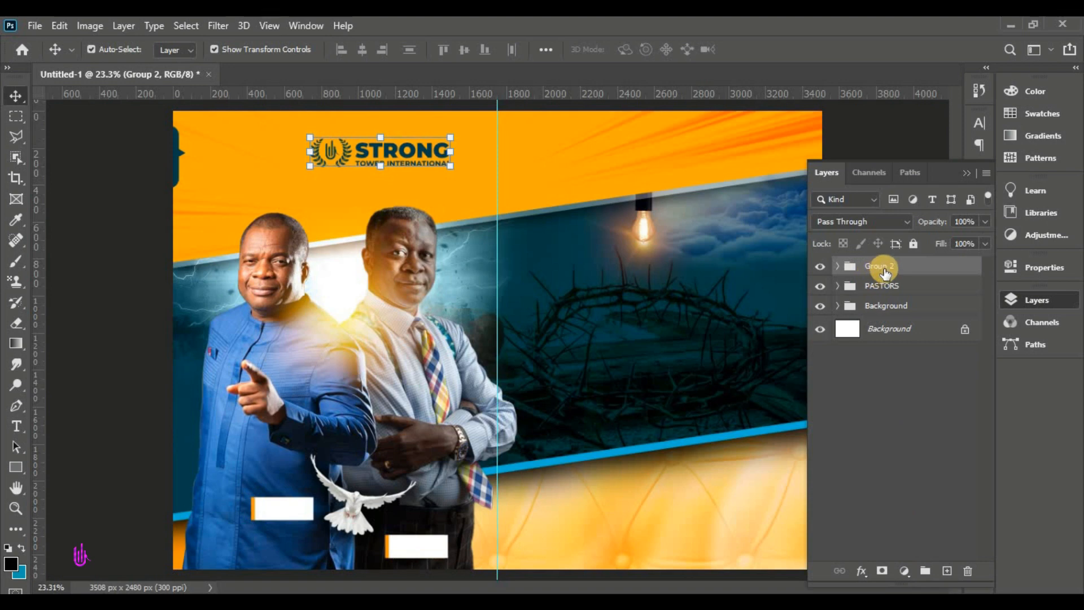
{"action": "double_click", "coordinate": [880, 267]}
{"action": "type", "text": "Church Name"}
{"action": "left_click", "coordinate": [768, 312]}
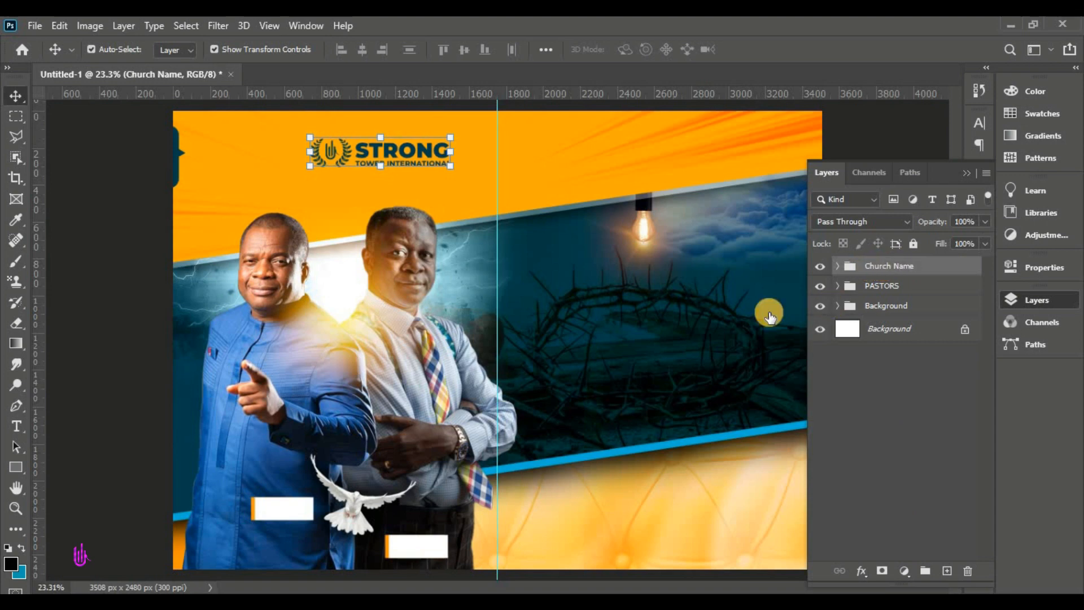
Free-transform the Church Name group, moving it slightly down and right to about X 1190 px, Y 284 px, and apply it
{"action": "left_click", "coordinate": [65, 23]}
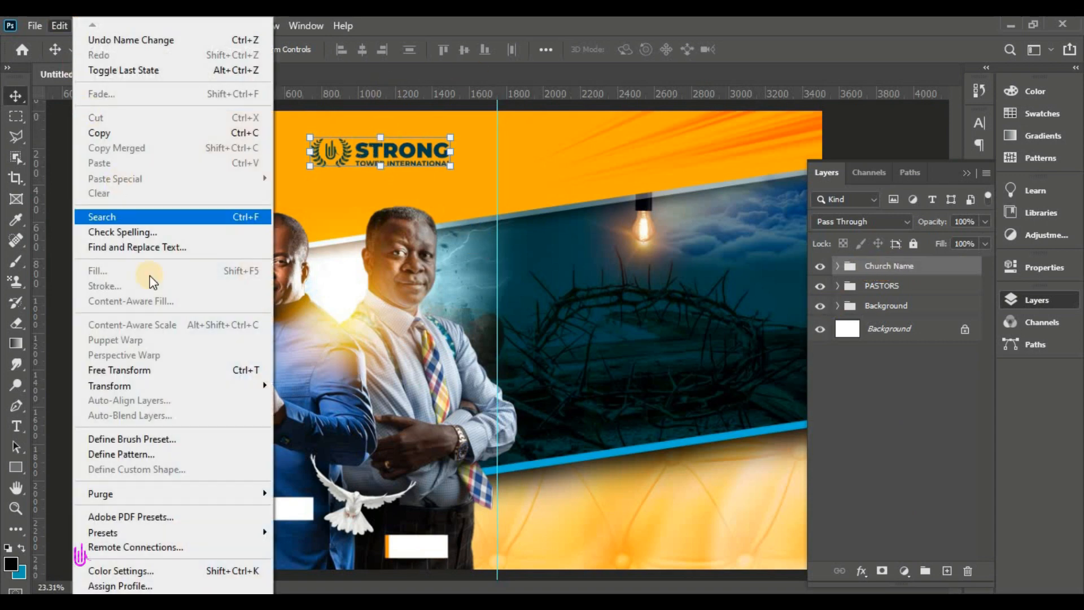
{"action": "left_click", "coordinate": [390, 180]}
{"action": "mouse_move", "coordinate": [392, 149]}
{"action": "left_mouse_down"}
{"action": "mouse_move", "coordinate": [359, 151]}
{"action": "mouse_move", "coordinate": [419, 156]}
{"action": "mouse_move", "coordinate": [403, 159]}
{"action": "left_mouse_up"}
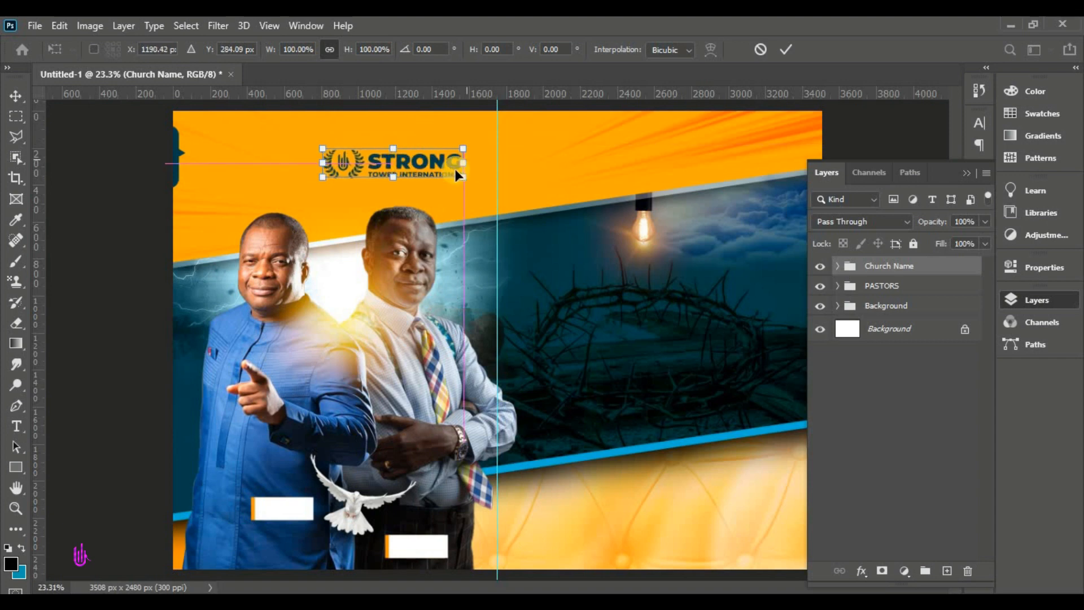
{"action": "left_click", "coordinate": [786, 49]}
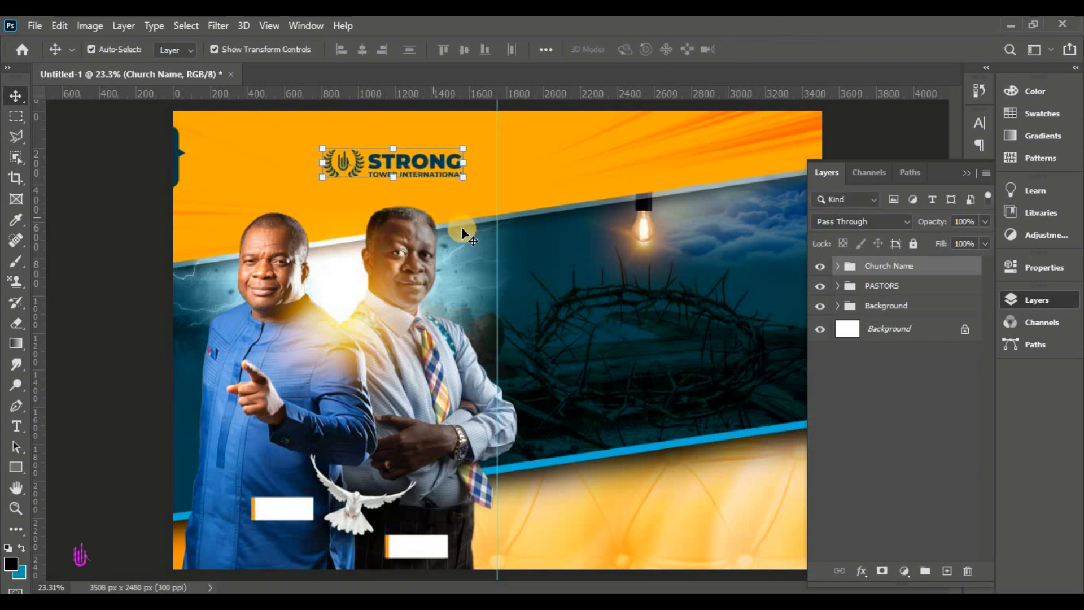
Start a new horizontal text in the orange header, to the right of the church name, in Montserrat SemiBold
{"action": "left_click", "coordinate": [16, 424]}
{"action": "left_click", "coordinate": [16, 425]}
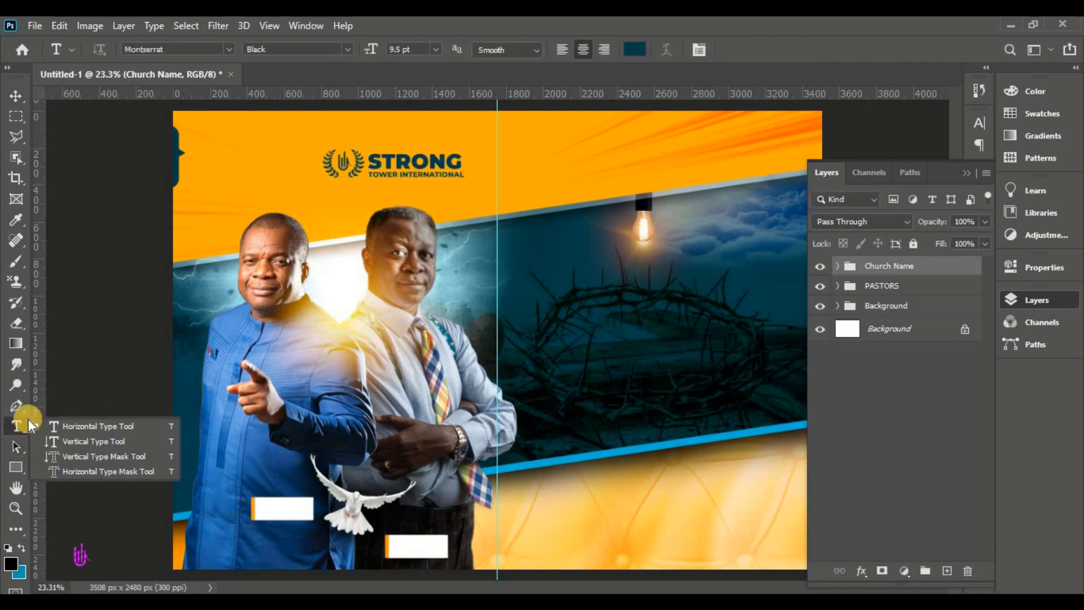
{"action": "left_click", "coordinate": [72, 421]}
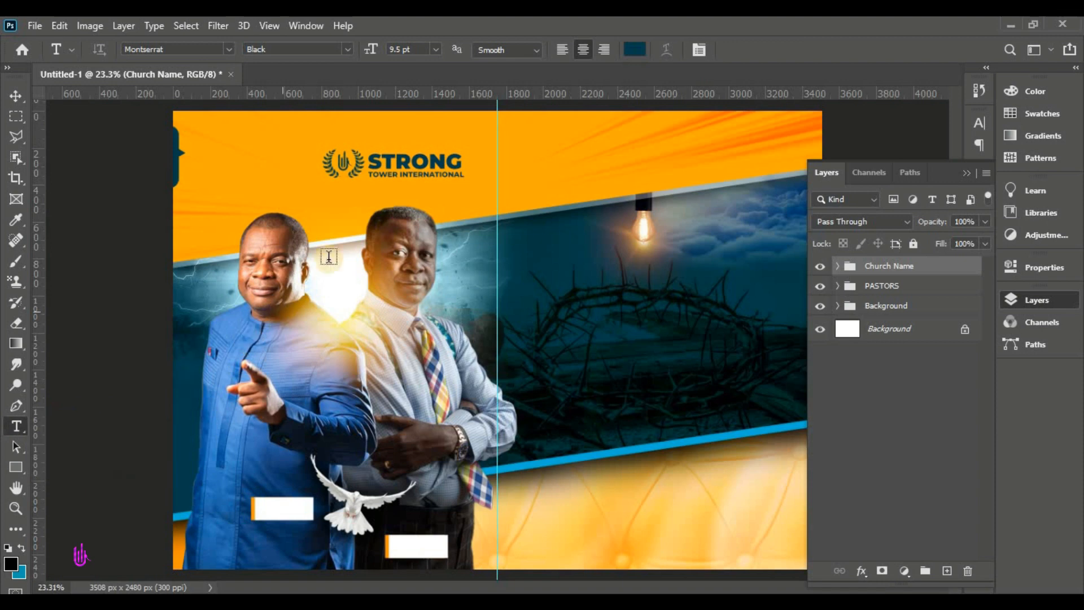
{"action": "left_click", "coordinate": [596, 129]}
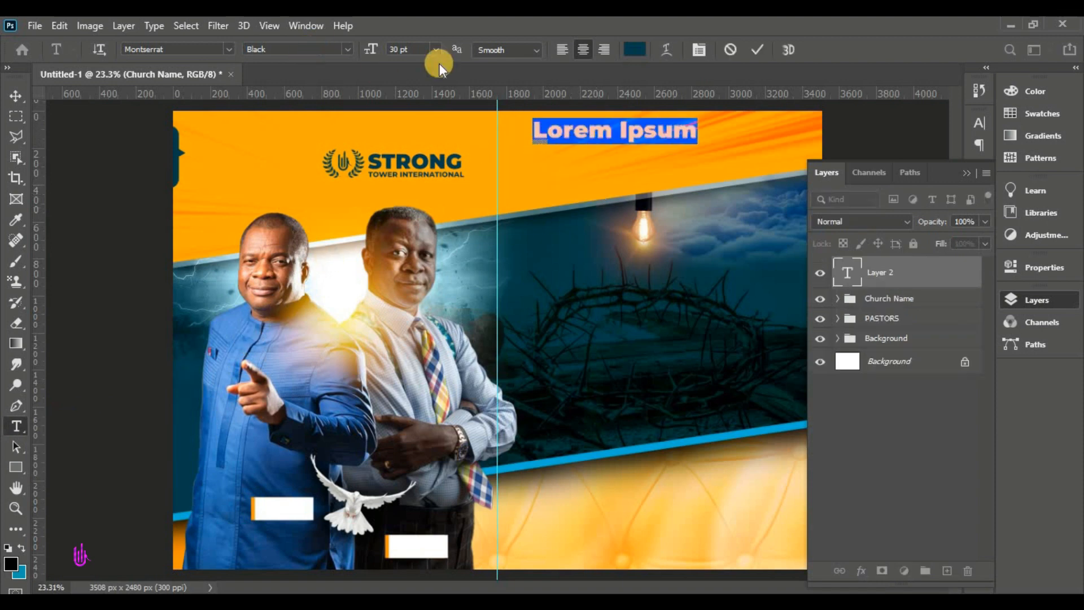
{"action": "left_click", "coordinate": [348, 50]}
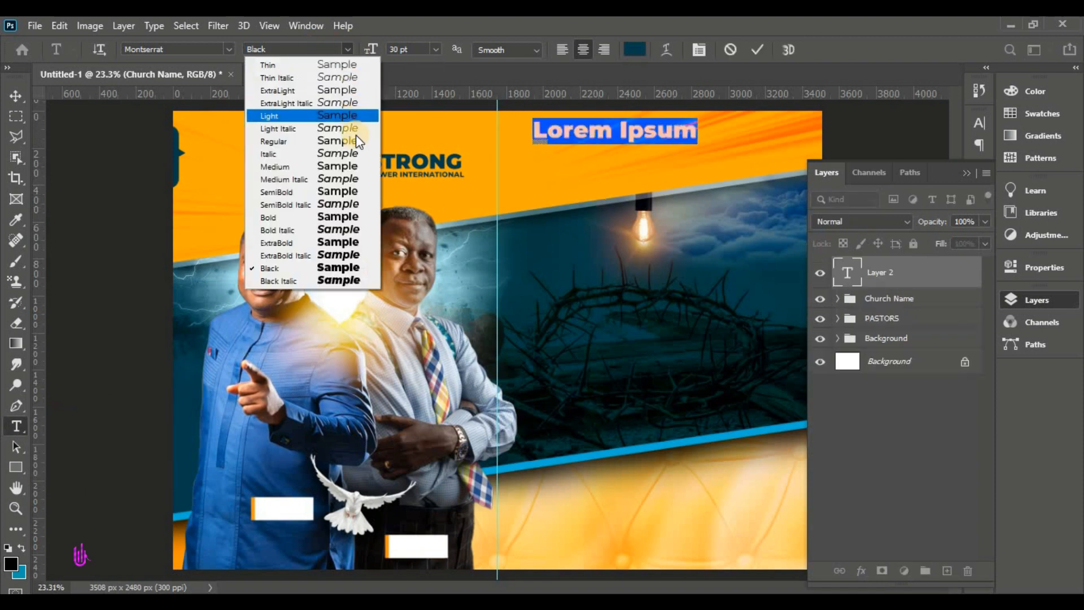
{"action": "left_click", "coordinate": [358, 193]}
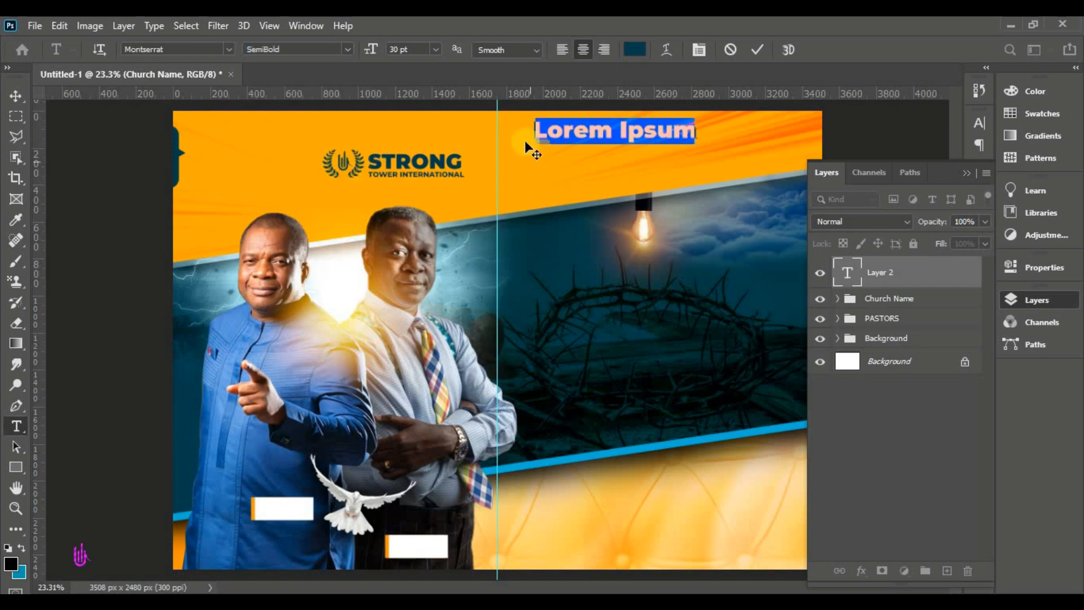
Set the placeholder text's size to 18 pt
{"action": "left_click", "coordinate": [415, 49]}
{"action": "type", "text": "2"}
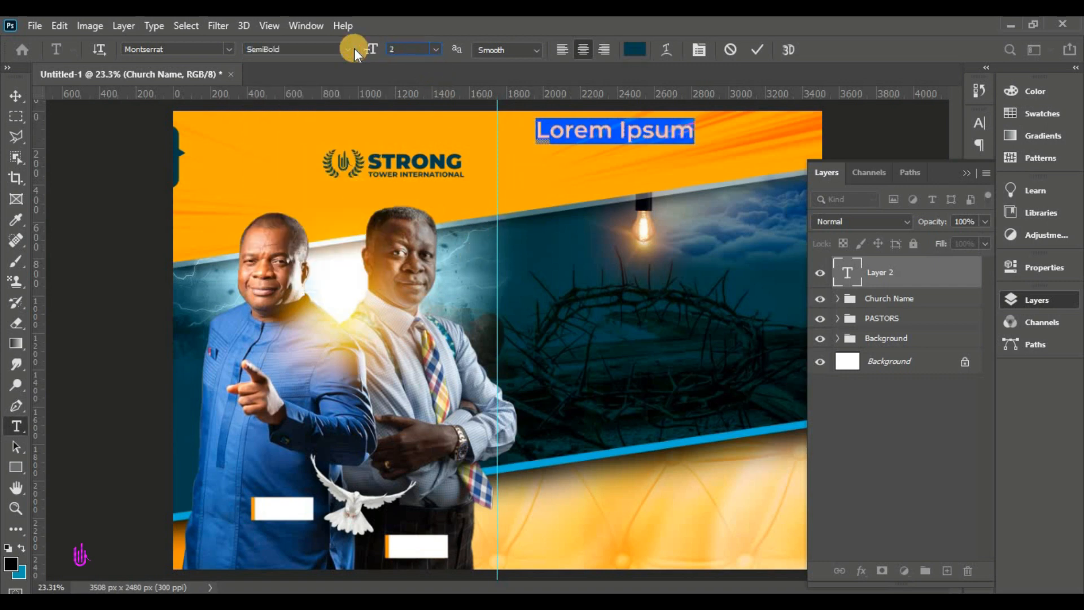
{"action": "type", "text": "15"}
{"action": "key", "text": "Return"}
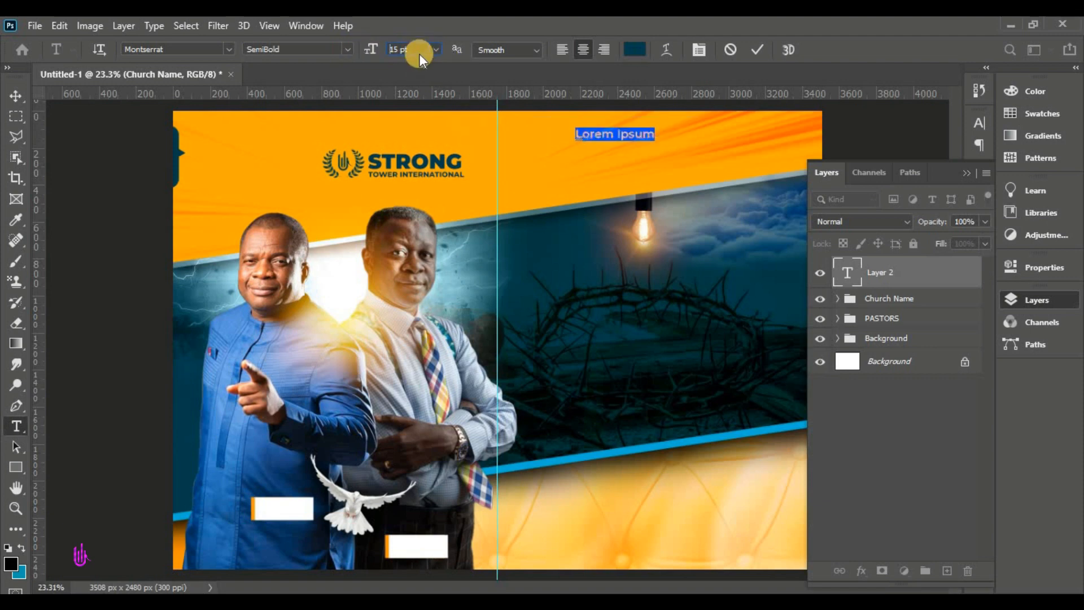
{"action": "left_click", "coordinate": [394, 47]}
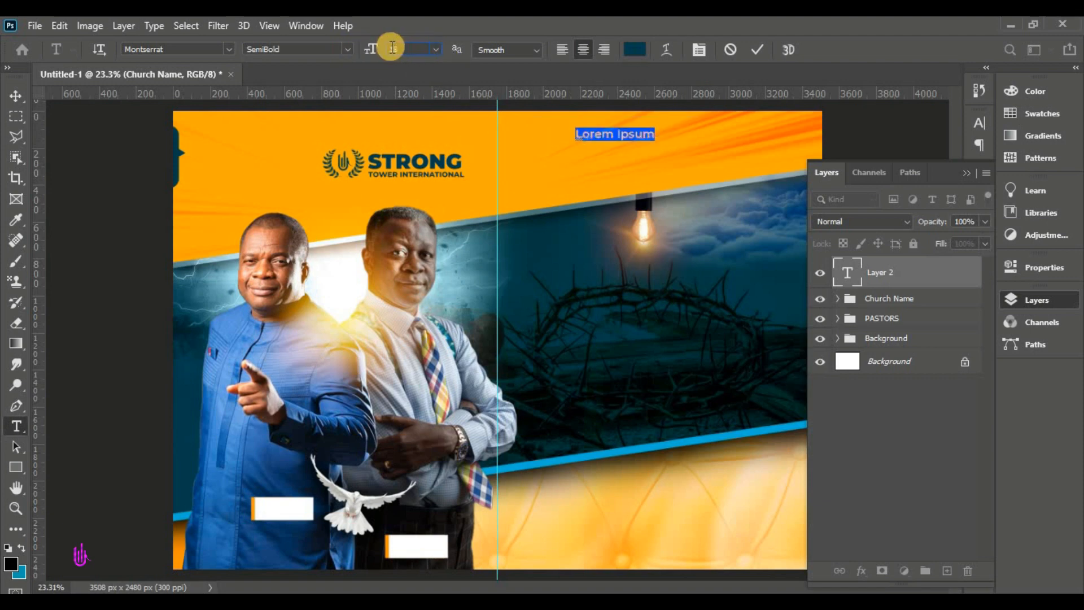
{"action": "left_click_drag", "start_coordinate": [401, 51], "coordinate": [357, 49]}
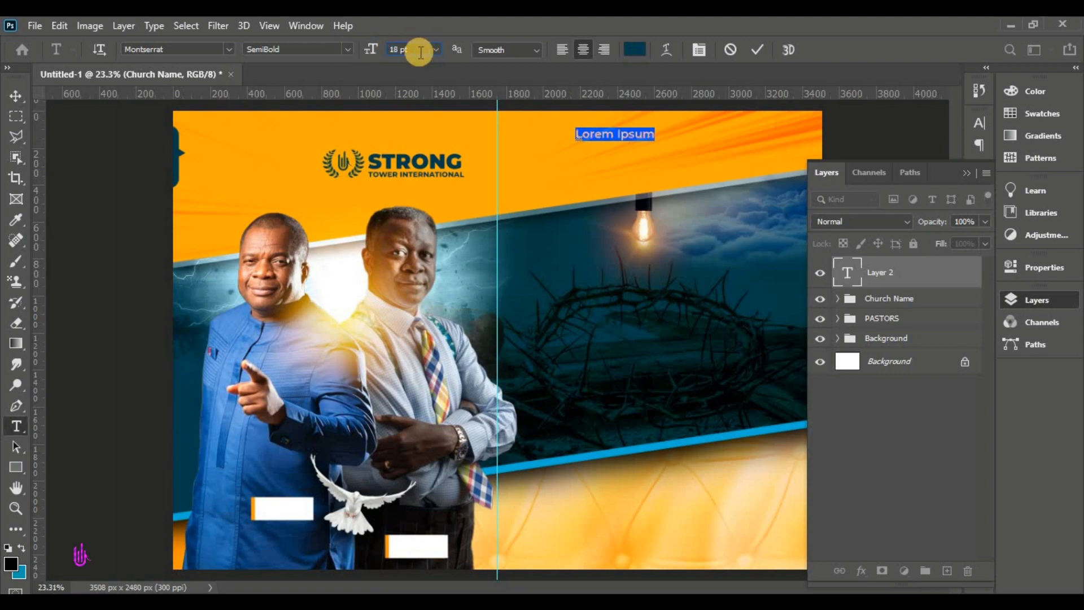
{"action": "key", "text": "Return"}
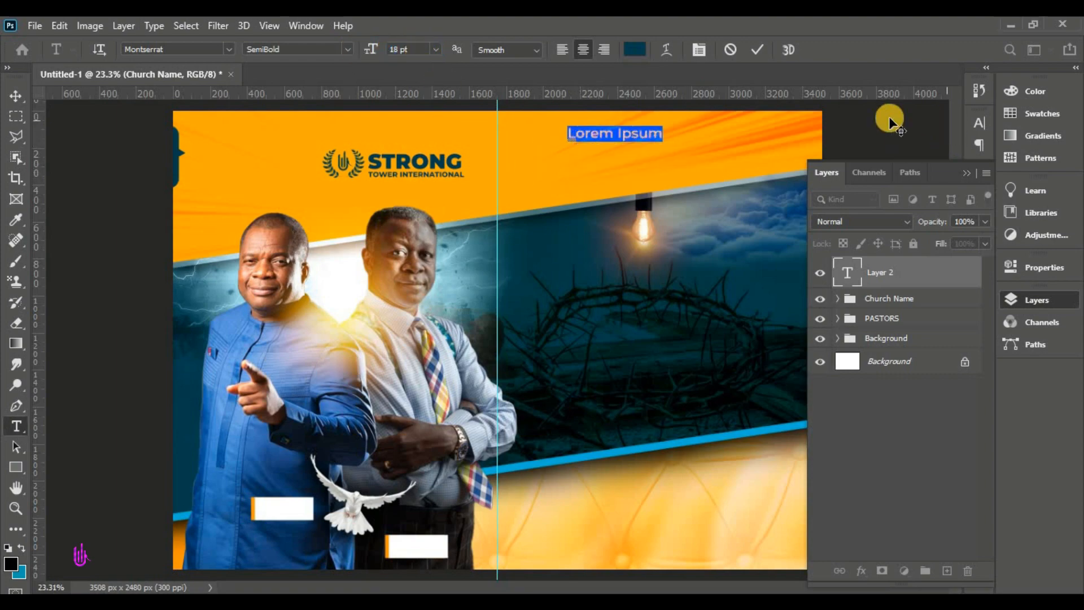
{"action": "scroll", "coordinate": [698, 117], "scroll_direction": "up", "scroll_amount": 5}
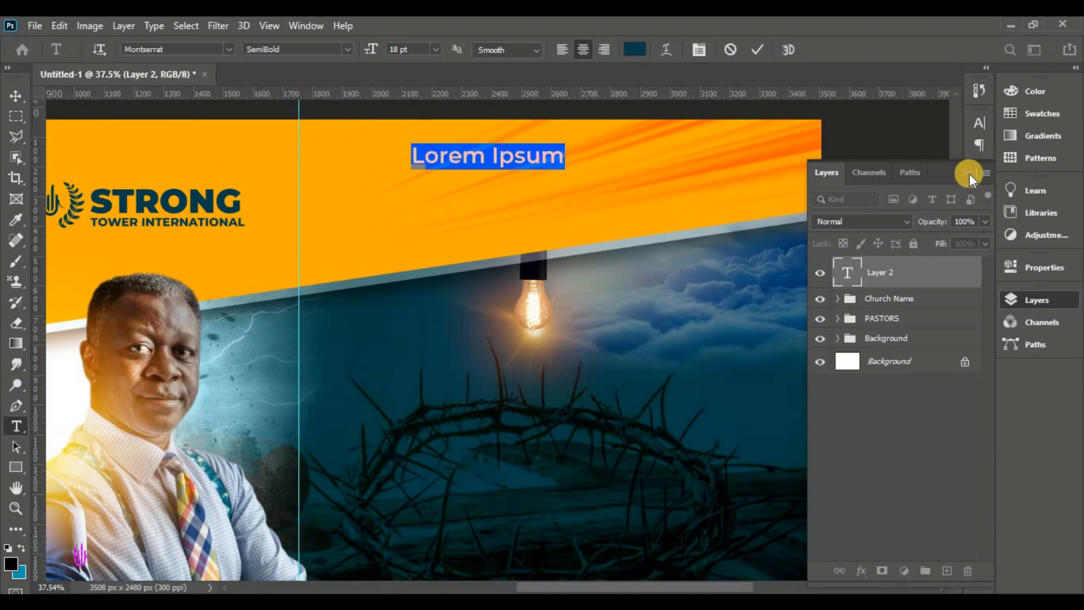
{"action": "left_click", "coordinate": [966, 172]}
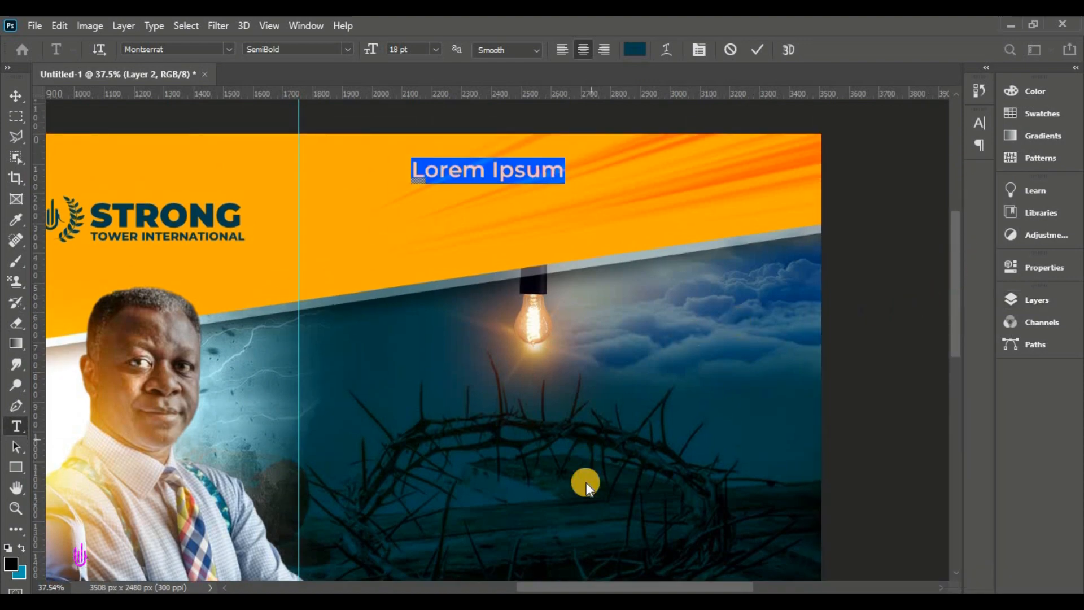
{"action": "key", "text": "alt+Tab"}
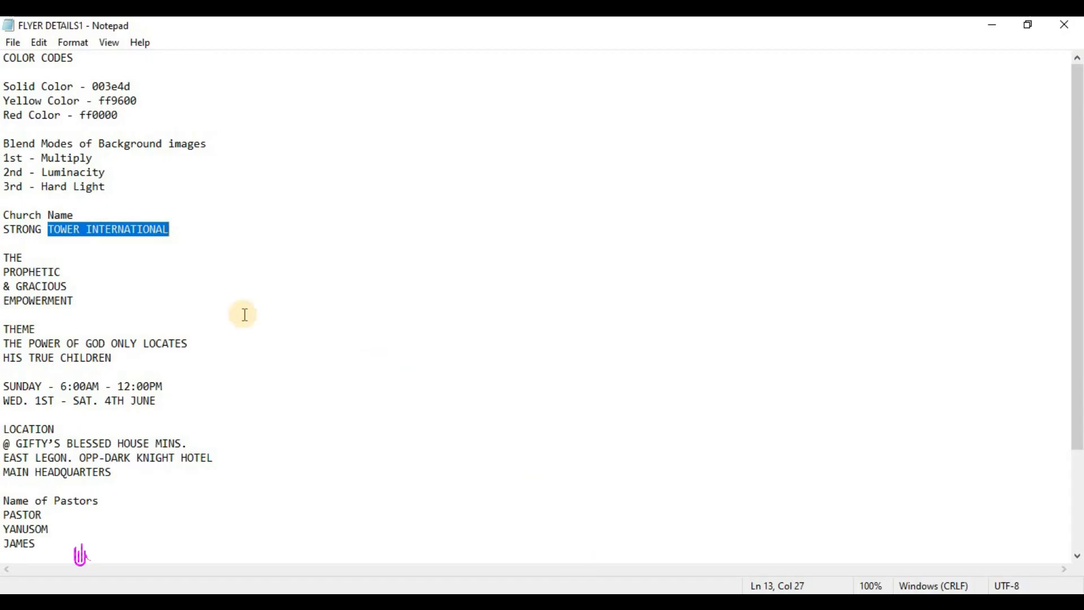
{"action": "left_click", "coordinate": [49, 230]}
{"action": "scroll", "coordinate": [90, 350], "scroll_direction": "down", "scroll_amount": 3}
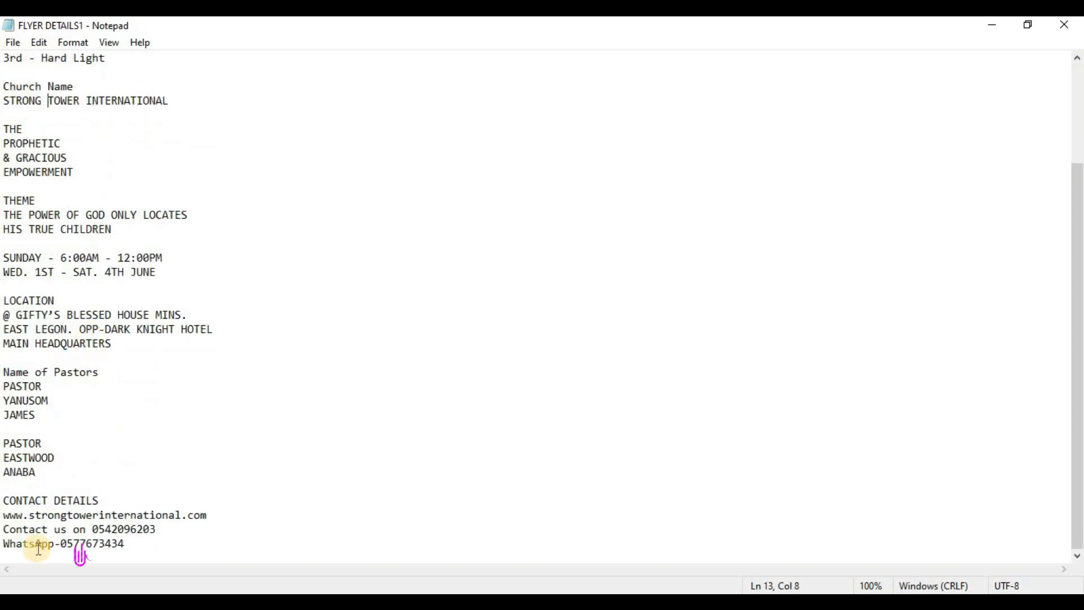
{"action": "left_click_drag", "start_coordinate": [3, 516], "coordinate": [202, 515]}
{"action": "right_click", "coordinate": [201, 513]}
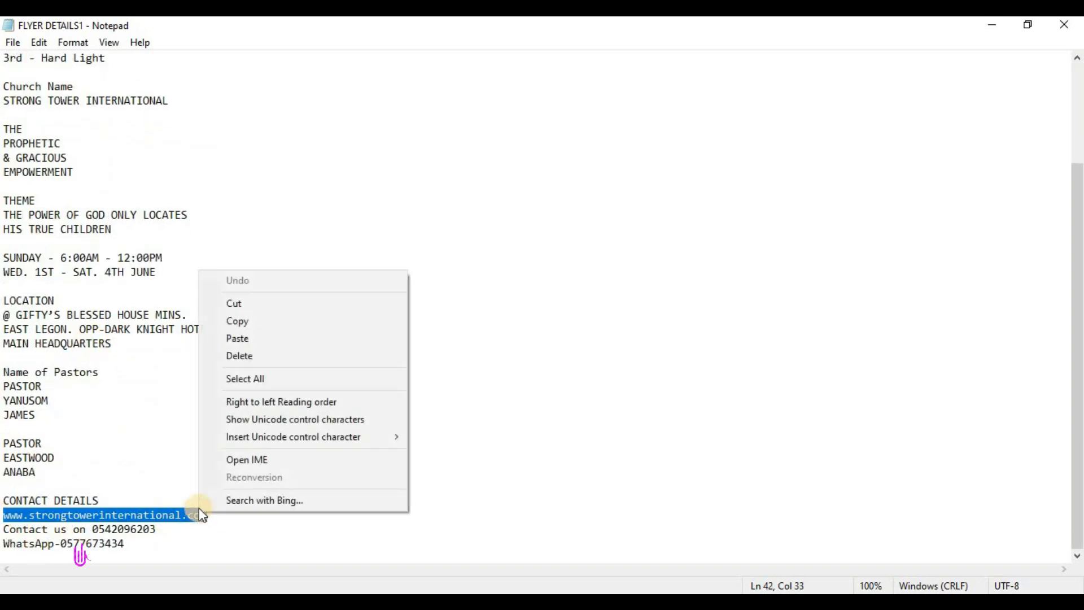
{"action": "left_click", "coordinate": [242, 321]}
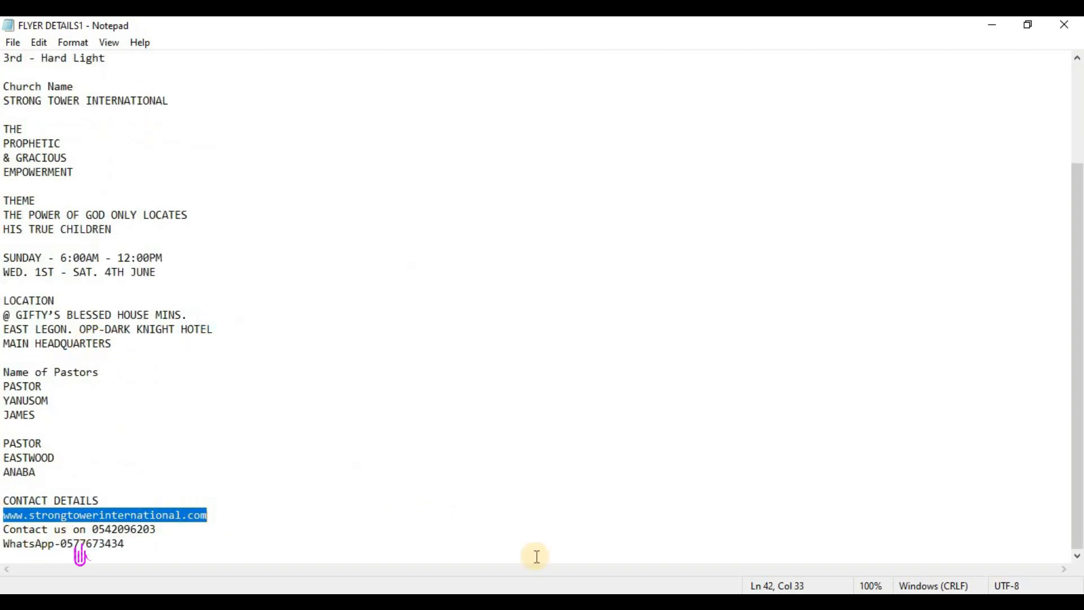
{"action": "key", "text": "alt+Tab"}
{"action": "right_click", "coordinate": [492, 178]}
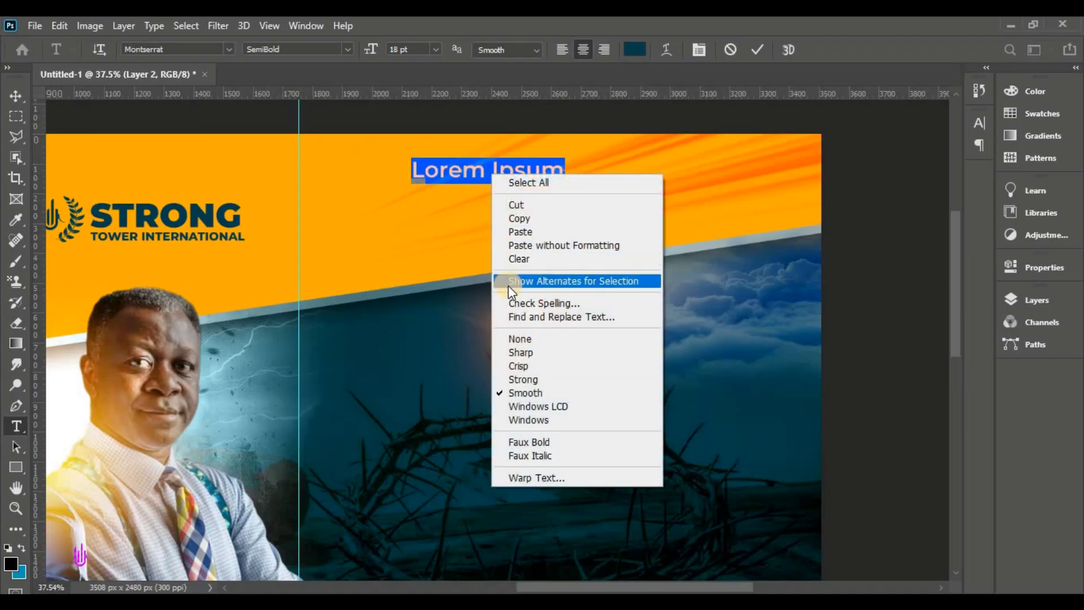
{"action": "left_click", "coordinate": [516, 231]}
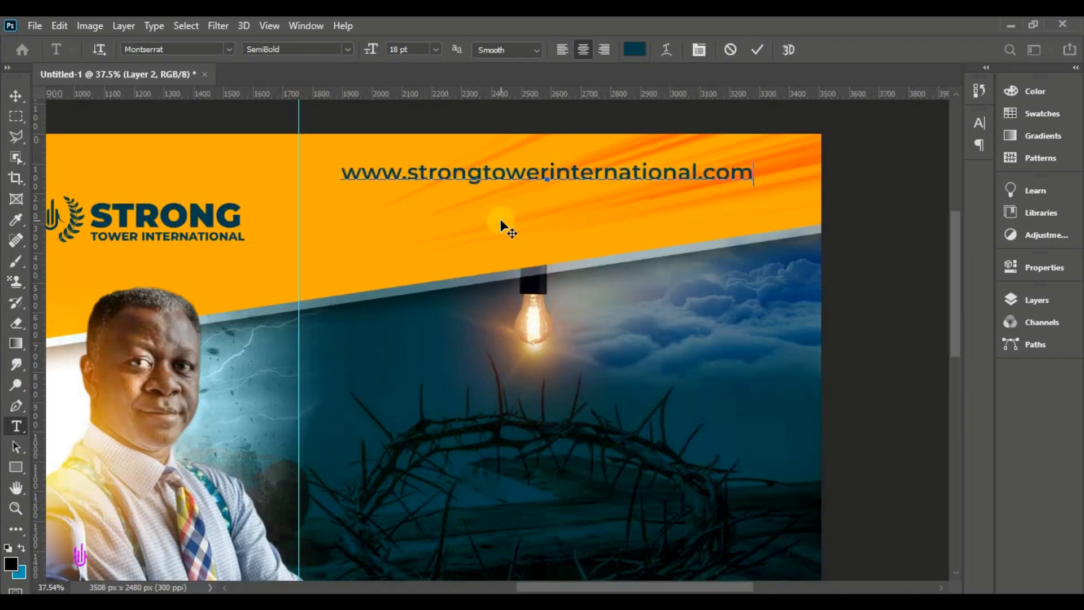
Restyle the web address to Montserrat Medium at 12 pt, shift it slightly up and right, and commit the text
{"action": "key", "text": "ctrl+a"}
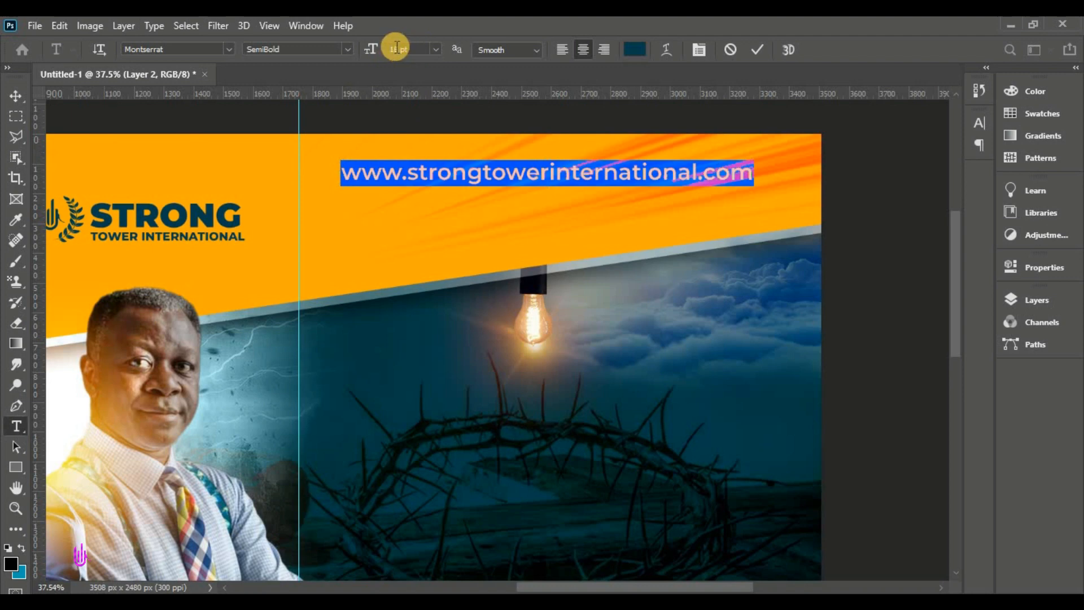
{"action": "left_click", "coordinate": [345, 49]}
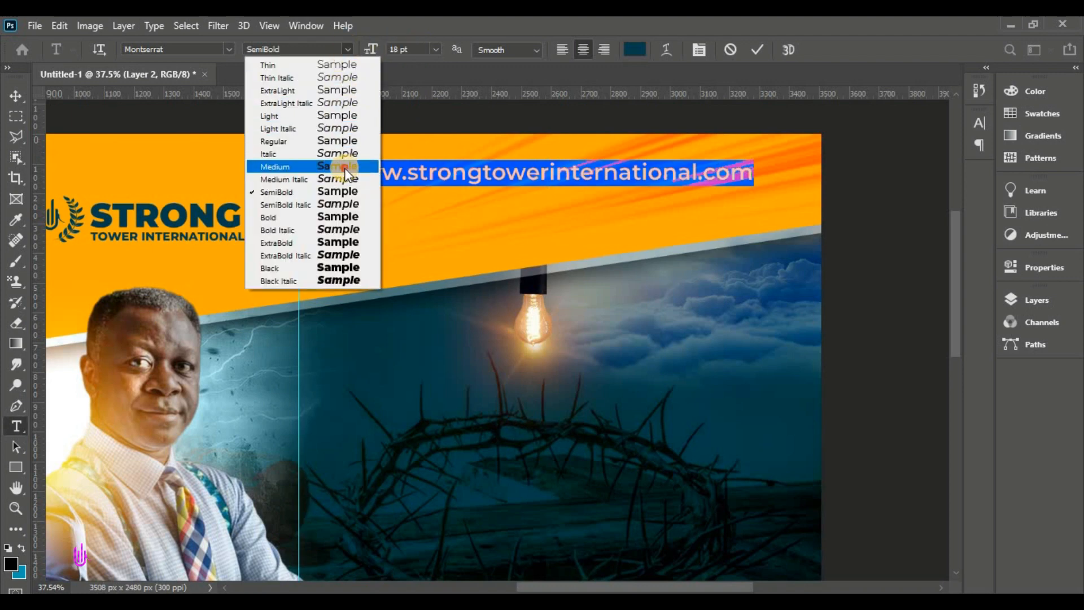
{"action": "left_click", "coordinate": [345, 167]}
{"action": "left_click", "coordinate": [414, 49]}
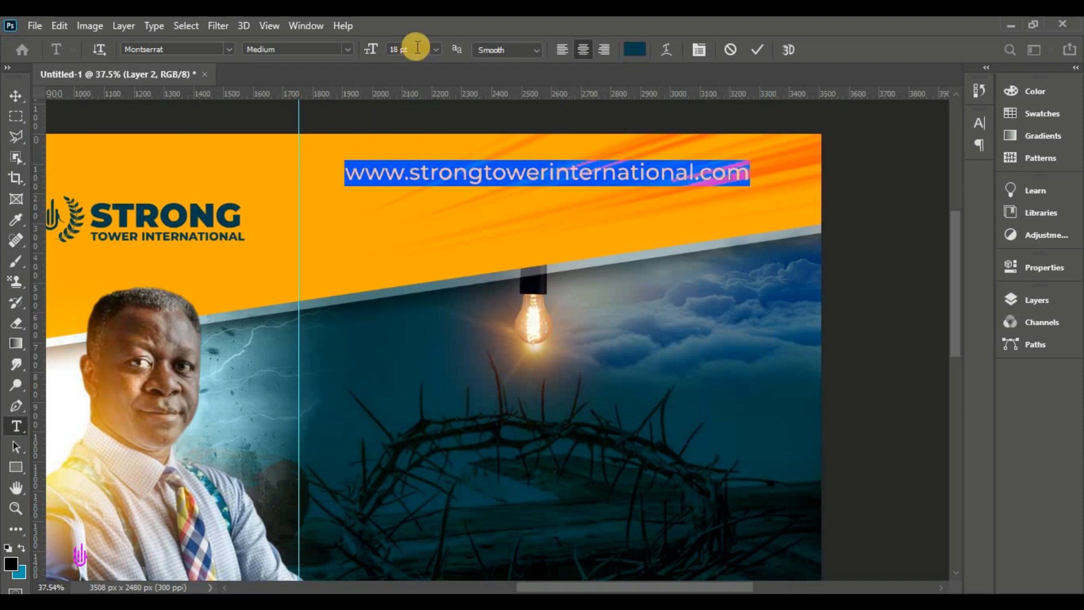
{"action": "type", "text": "15"}
{"action": "key", "text": "Return"}
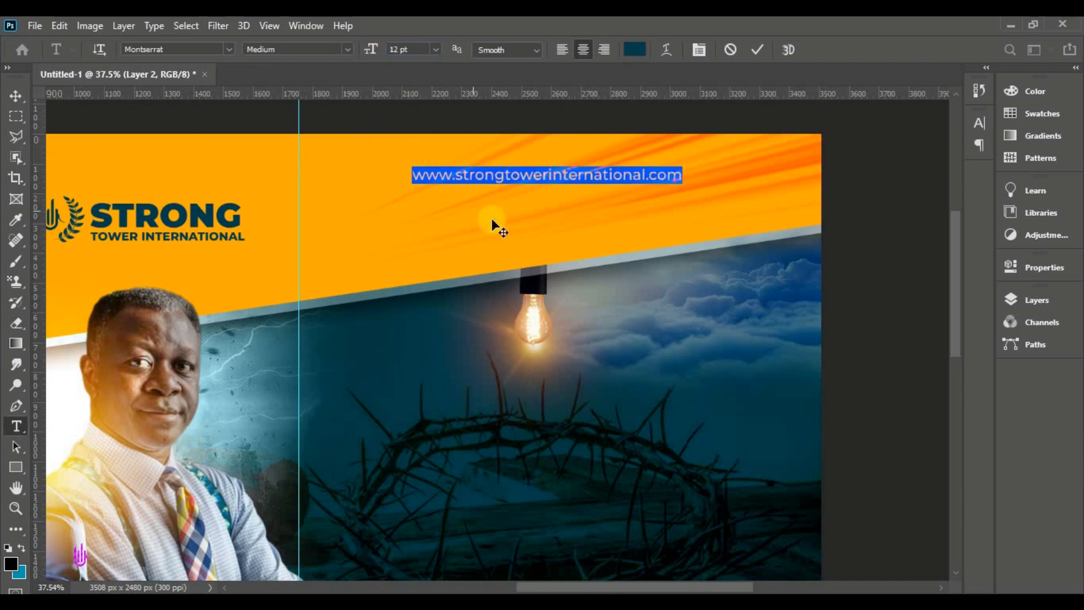
{"action": "mouse_move", "coordinate": [494, 217]}
{"action": "left_mouse_down"}
{"action": "mouse_move", "coordinate": [524, 202]}
{"action": "mouse_move", "coordinate": [509, 211]}
{"action": "left_mouse_up"}
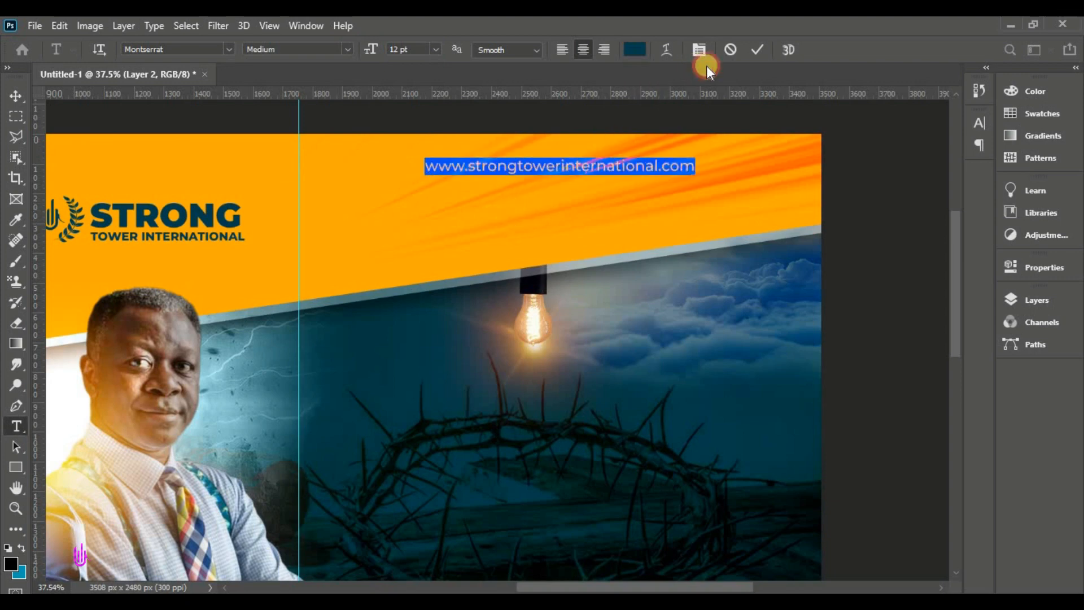
{"action": "left_click", "coordinate": [757, 50]}
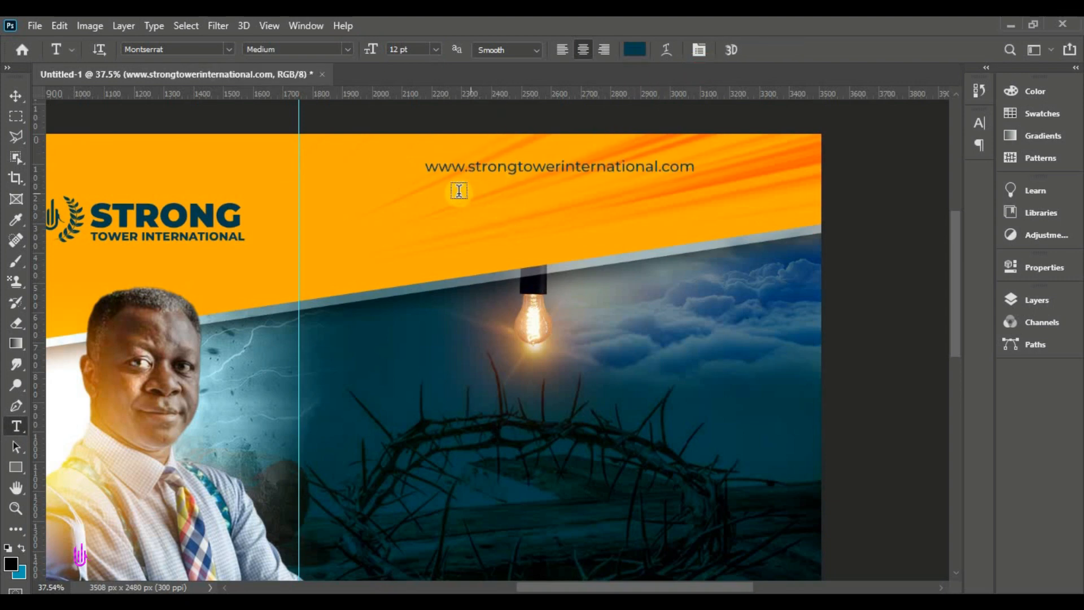
Start a second text line just below the web address in Montserrat ExtraBold at 12 pt
{"action": "left_click", "coordinate": [459, 191]}
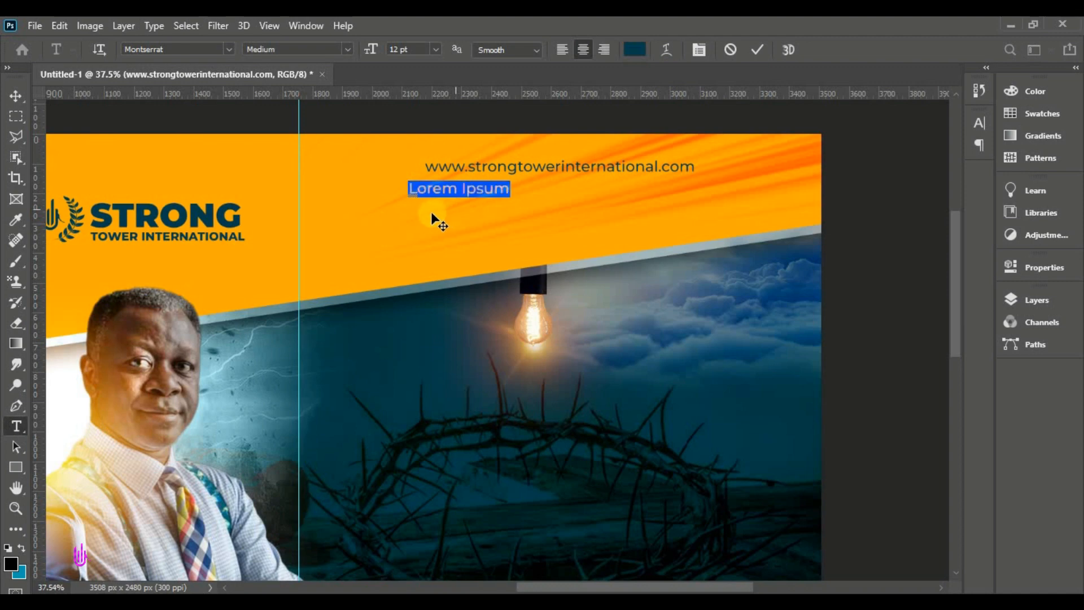
{"action": "left_click", "coordinate": [347, 50]}
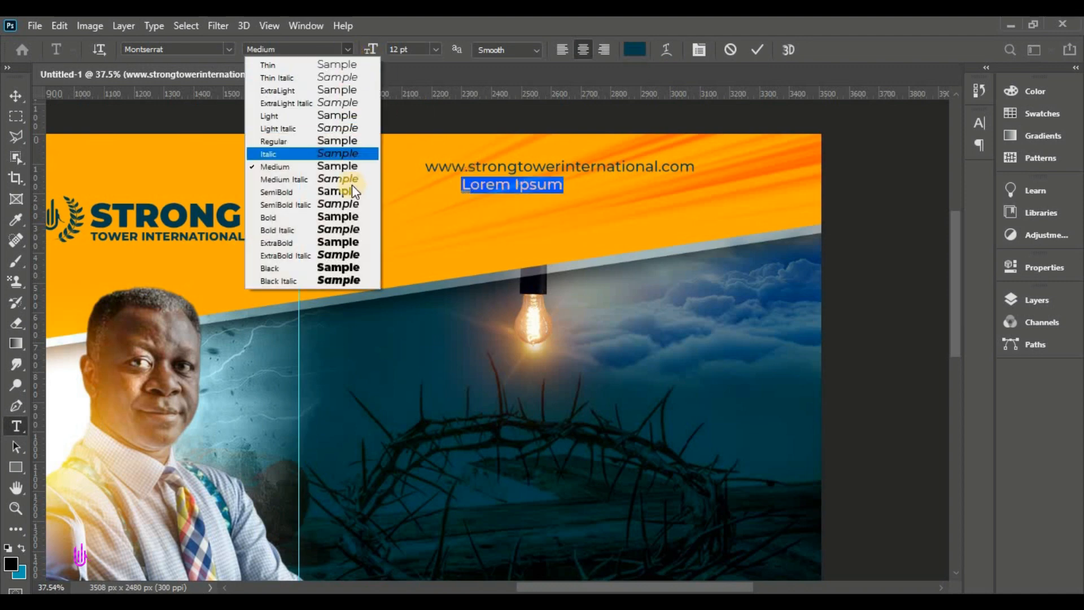
{"action": "left_click", "coordinate": [353, 242]}
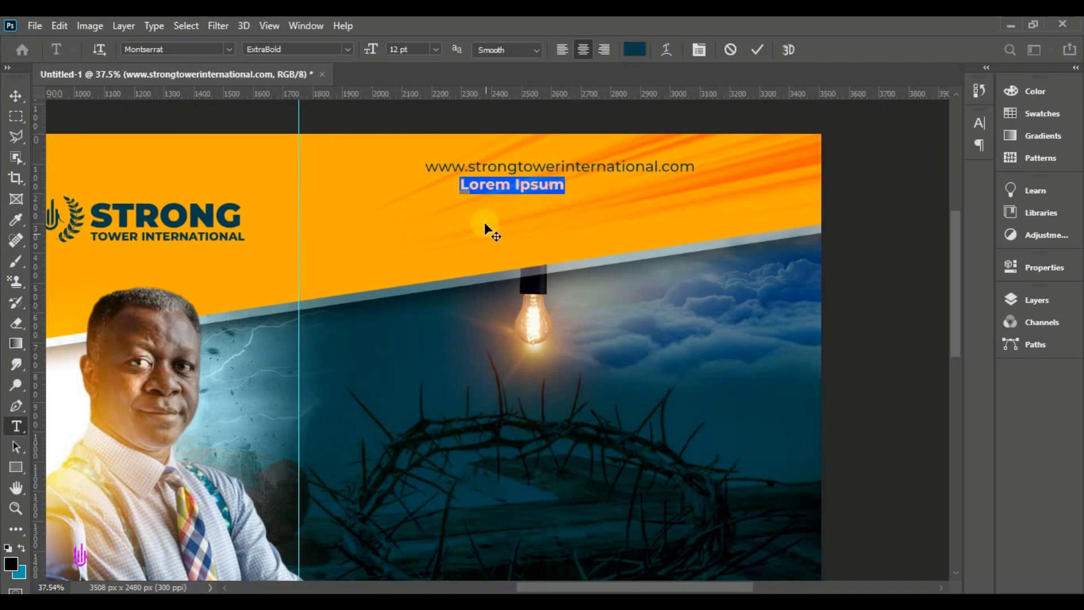
Copy the "Contact us on" line with its phone number from the Notepad details and return to Photoshop
{"action": "left_click", "coordinate": [631, 599]}
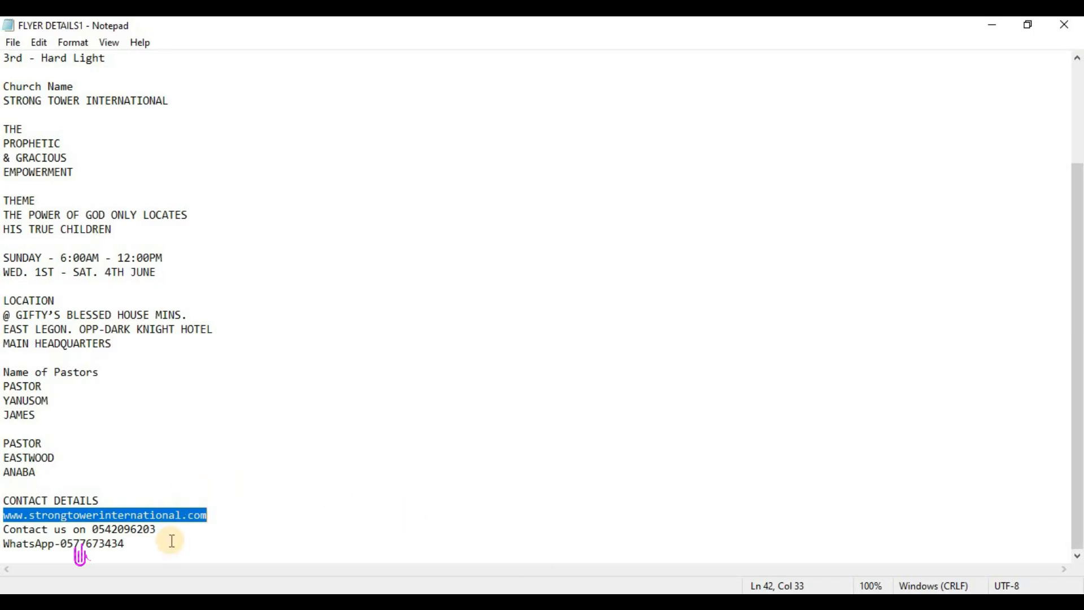
{"action": "left_click_drag", "start_coordinate": [155, 528], "coordinate": [4, 529]}
{"action": "right_click", "coordinate": [38, 531]}
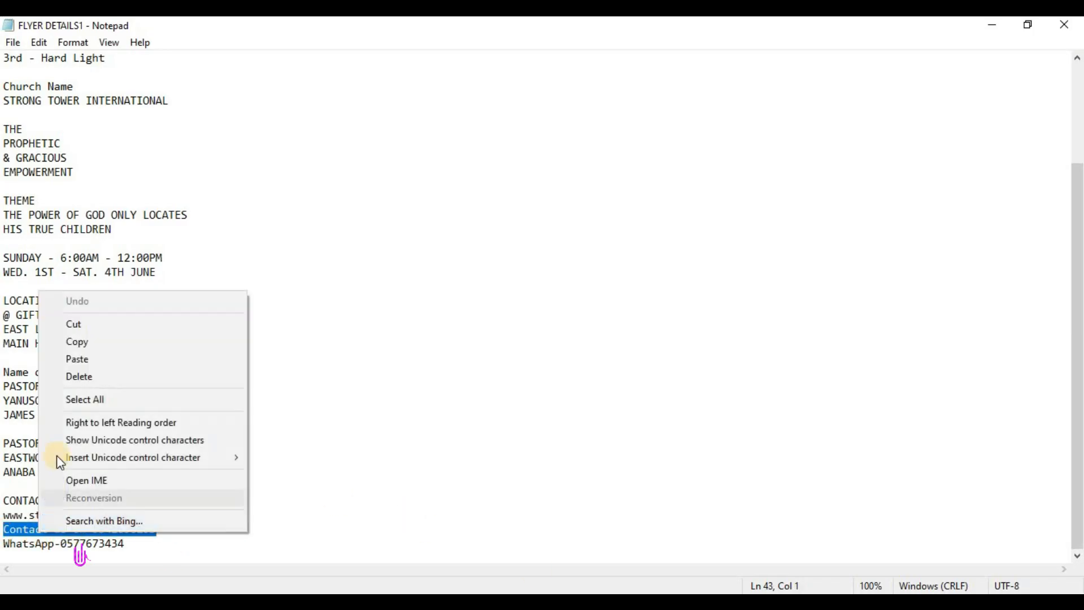
{"action": "left_click", "coordinate": [84, 343]}
{"action": "left_click", "coordinate": [533, 590]}
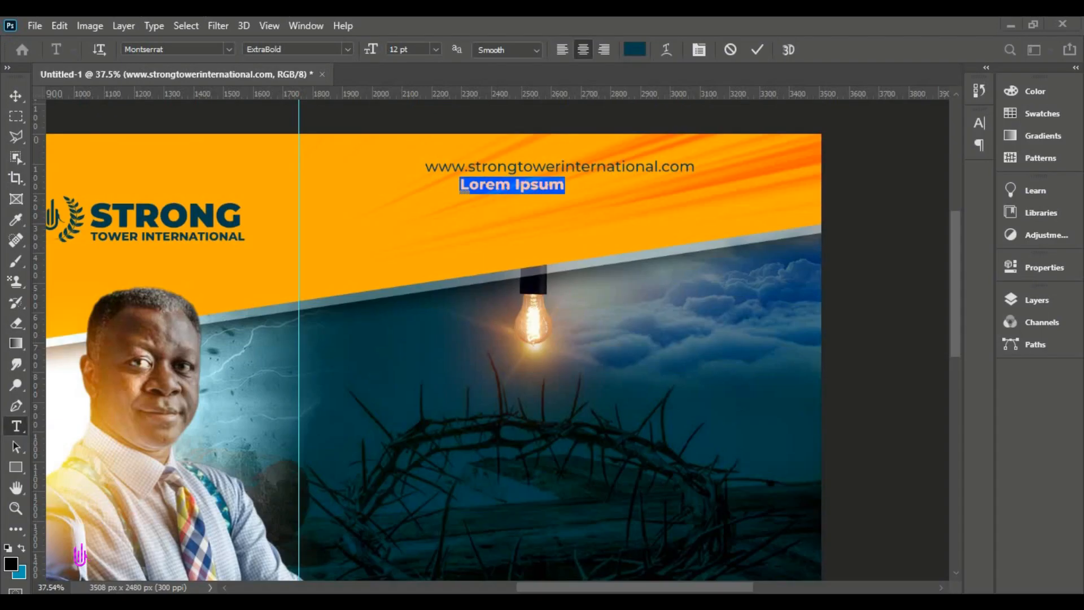
Replace the placeholder with the copied "Contact us on" phone line in Montserrat Bold and shift it slightly right under the web address
{"action": "left_click", "coordinate": [347, 49]}
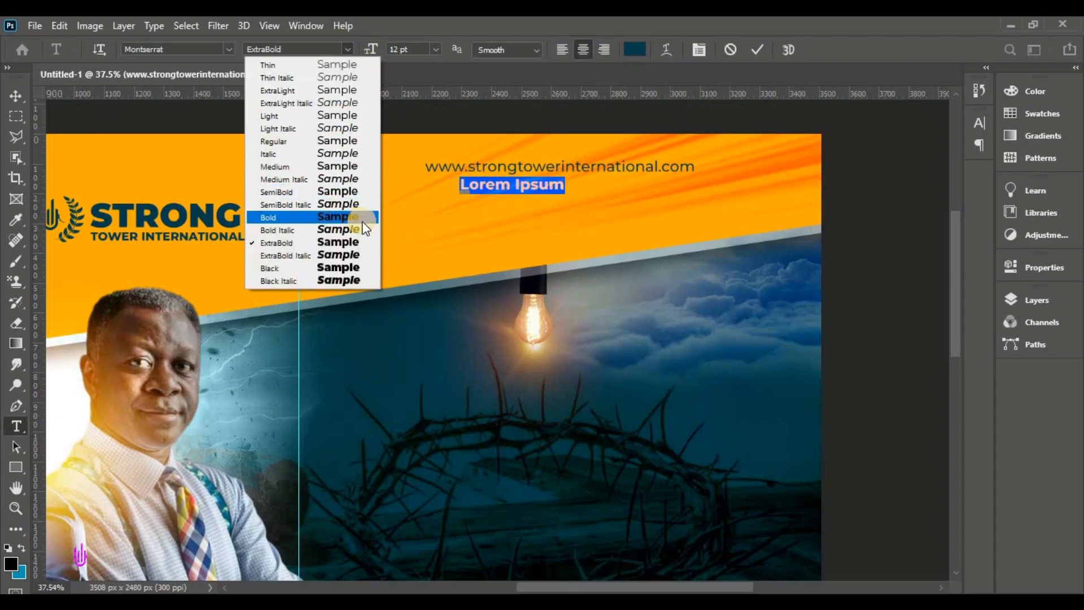
{"action": "left_click", "coordinate": [345, 220]}
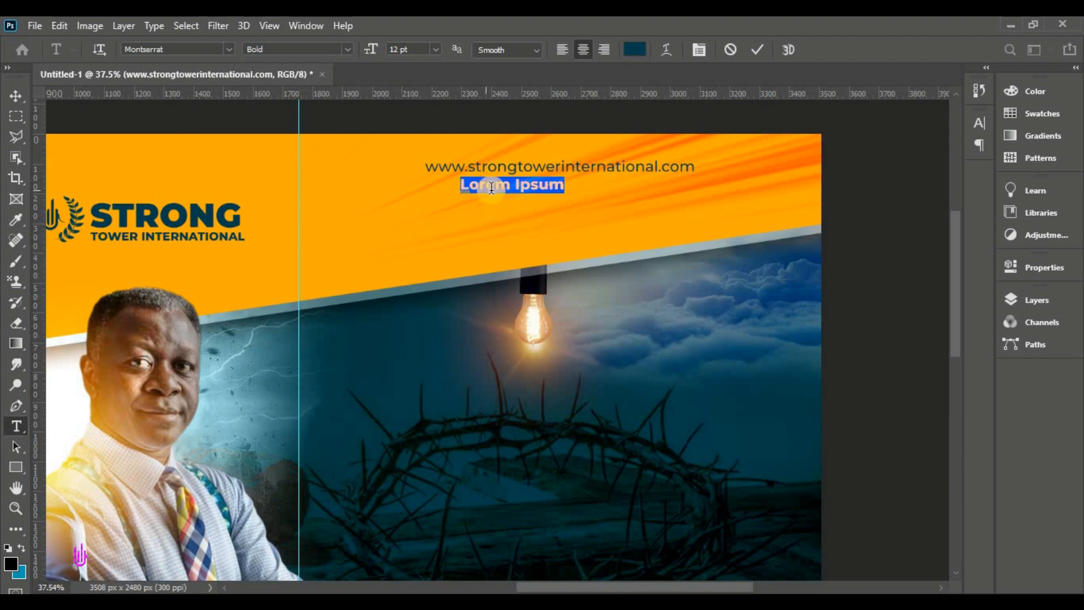
{"action": "right_click", "coordinate": [498, 186]}
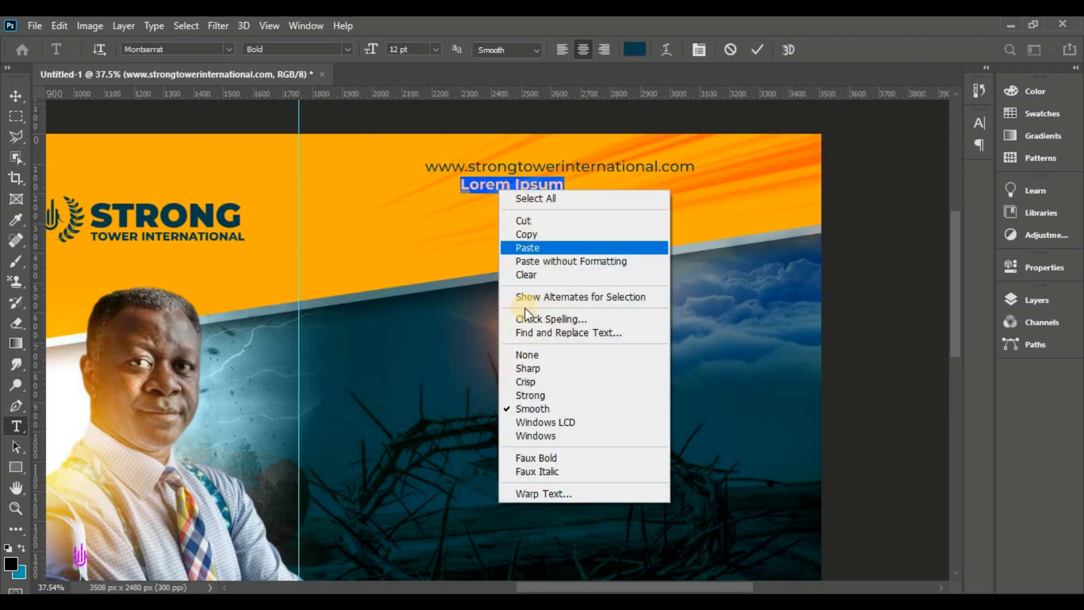
{"action": "left_click", "coordinate": [523, 250]}
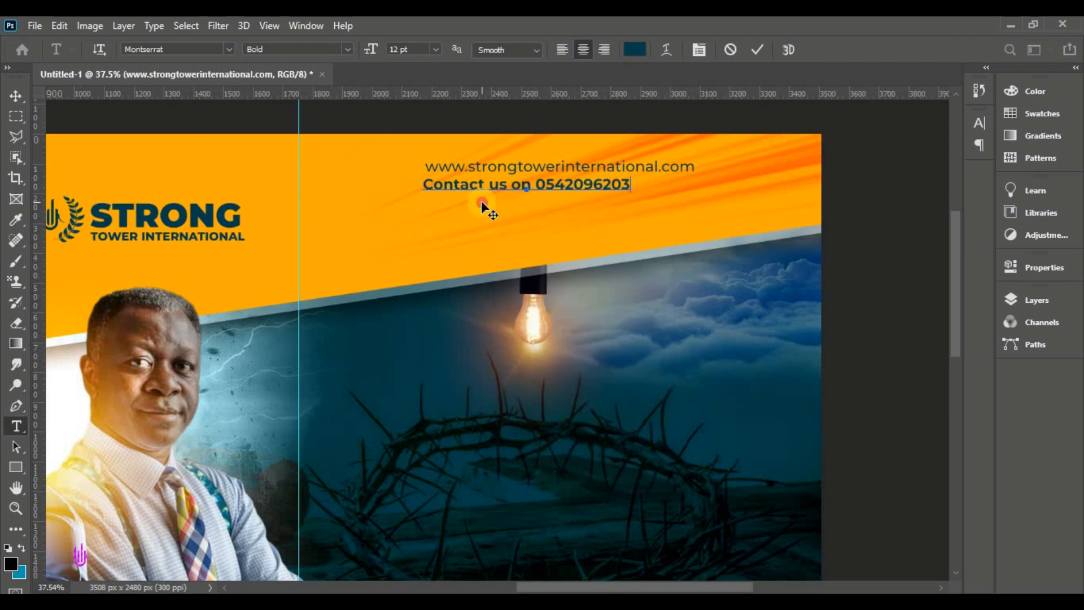
{"action": "left_click_drag", "start_coordinate": [484, 204], "coordinate": [502, 203]}
{"action": "left_click", "coordinate": [578, 185]}
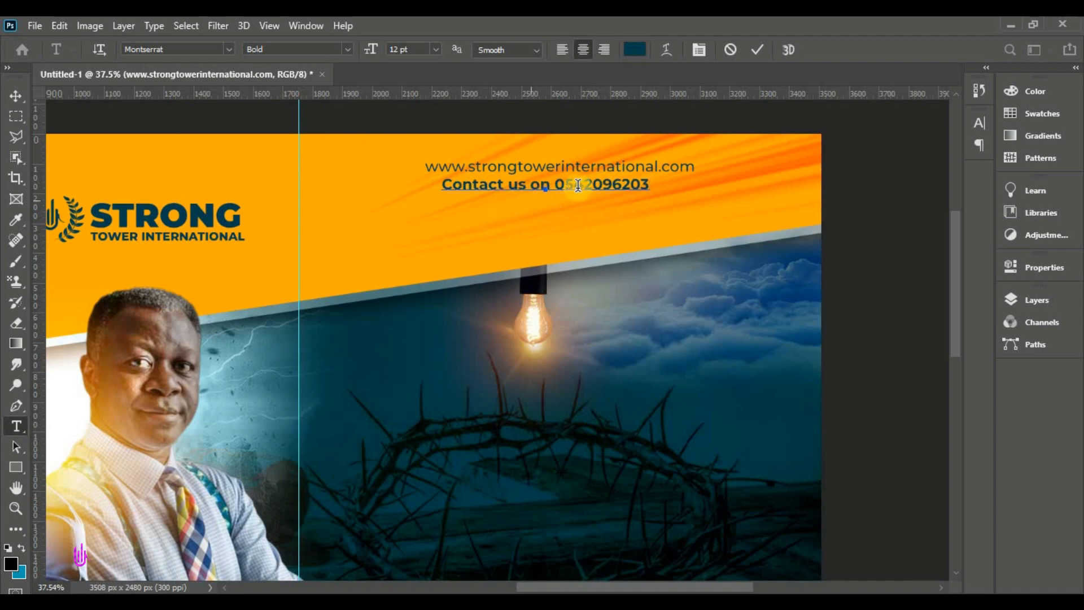
{"action": "left_click", "coordinate": [601, 128]}
Scale the contact phone line up to 108.84% and nudge it right to sit centred beneath the web address
{"action": "left_click", "coordinate": [16, 96]}
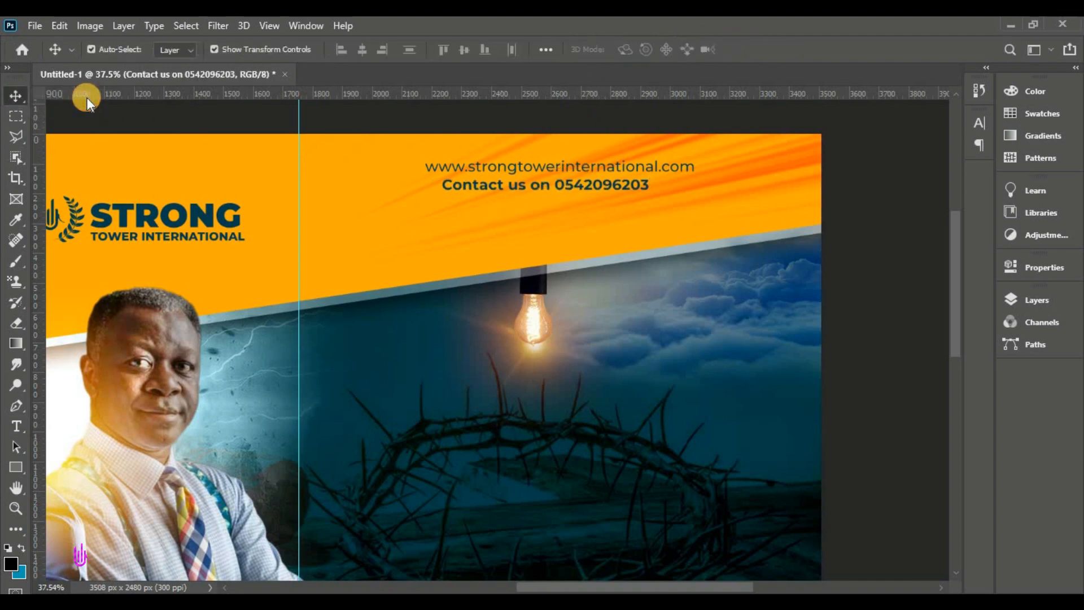
{"action": "right_click", "coordinate": [15, 100]}
{"action": "left_click", "coordinate": [65, 99]}
{"action": "right_click", "coordinate": [18, 93]}
{"action": "left_click", "coordinate": [108, 50]}
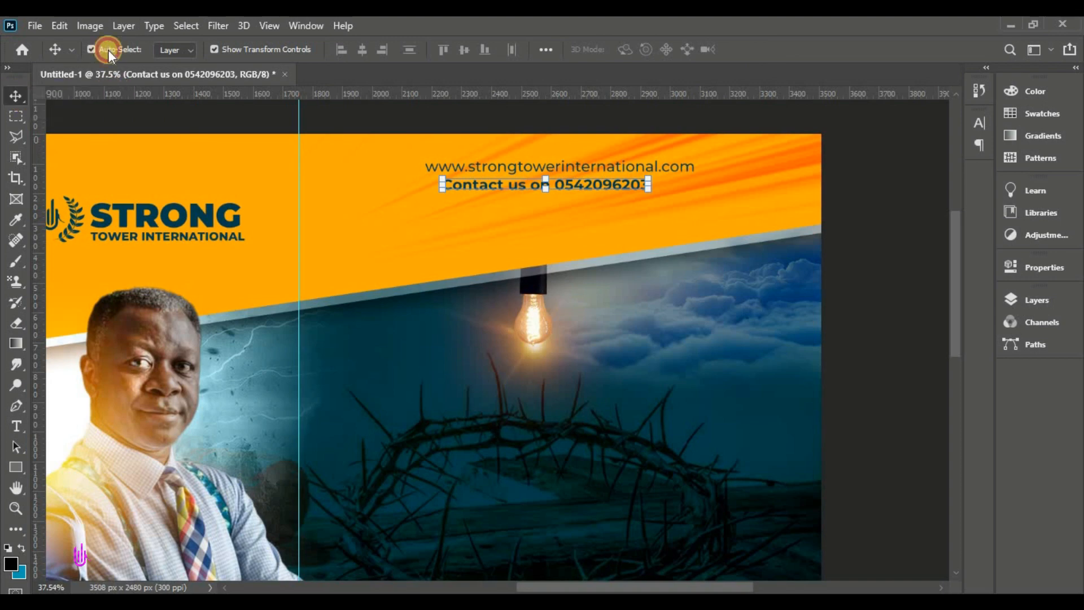
{"action": "left_click", "coordinate": [59, 25]}
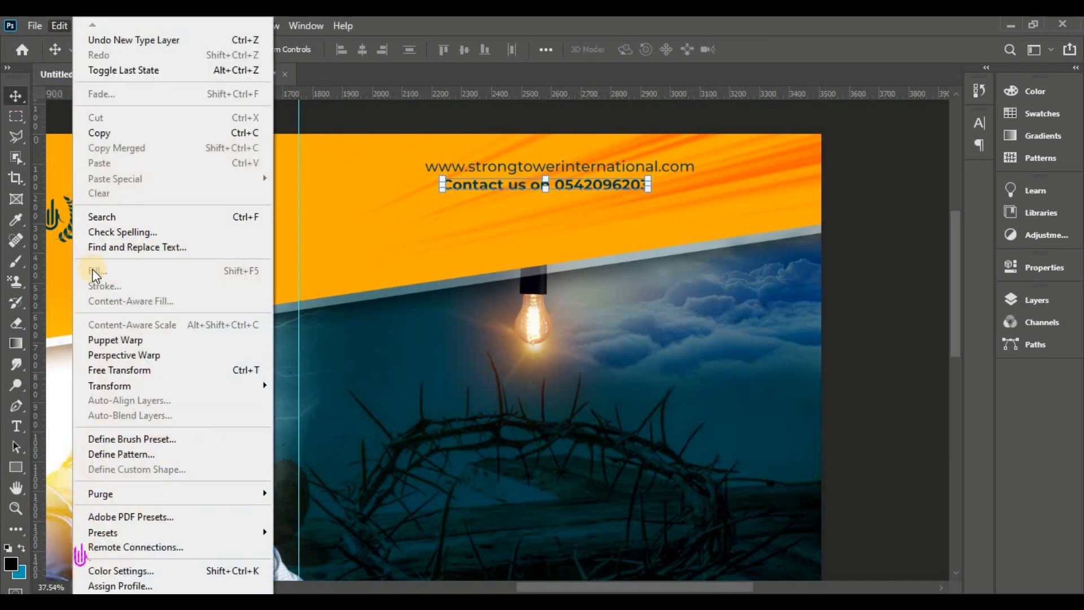
{"action": "left_click", "coordinate": [130, 373]}
{"action": "left_click_drag", "start_coordinate": [656, 203], "coordinate": [667, 215]}
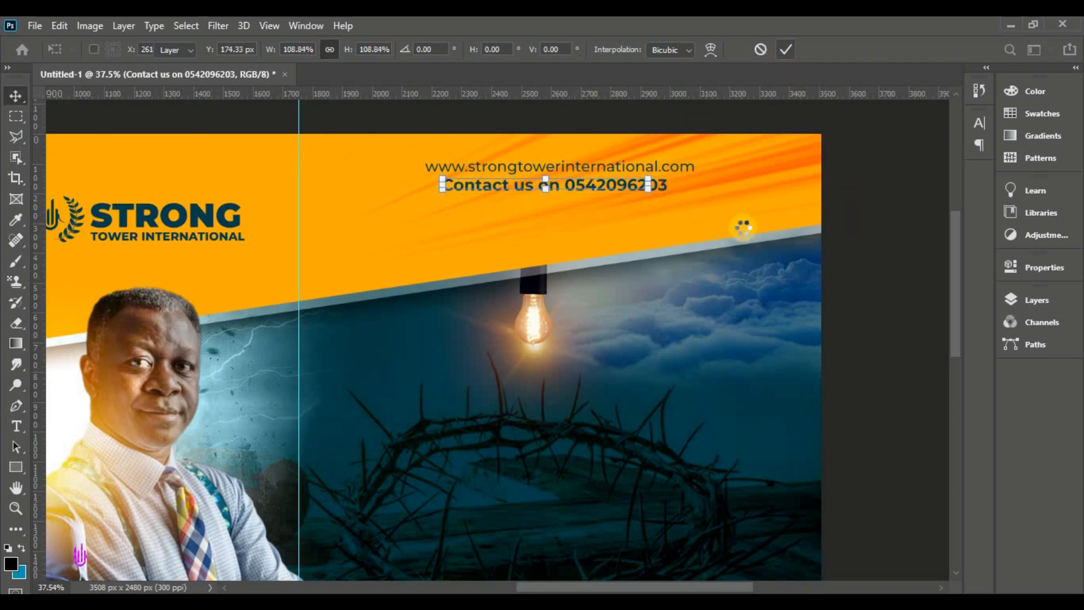
{"action": "key", "text": "Return"}
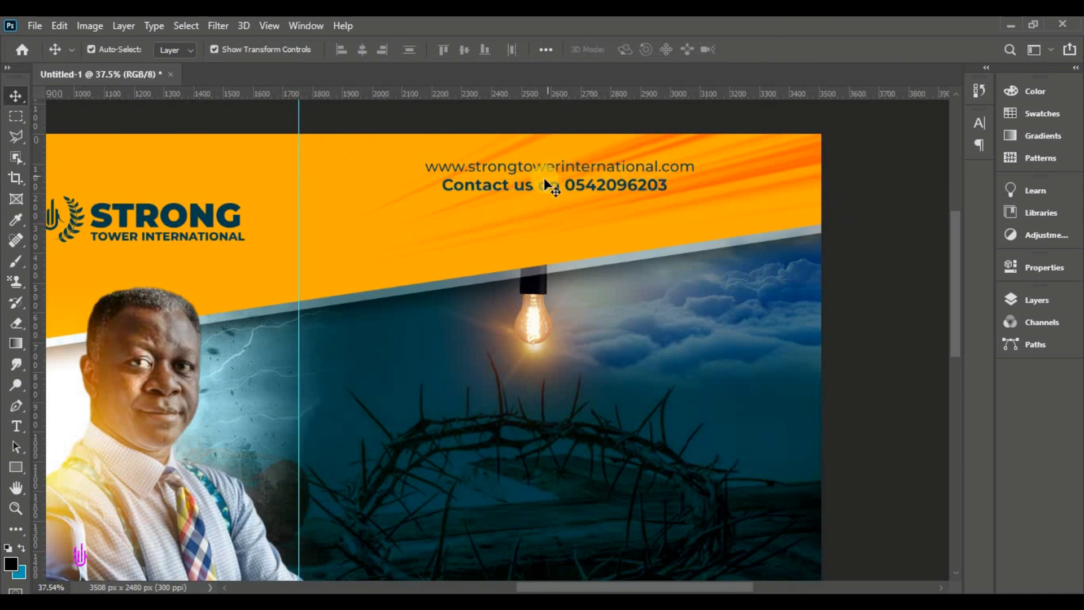
{"action": "left_click_drag", "start_coordinate": [552, 184], "coordinate": [547, 185]}
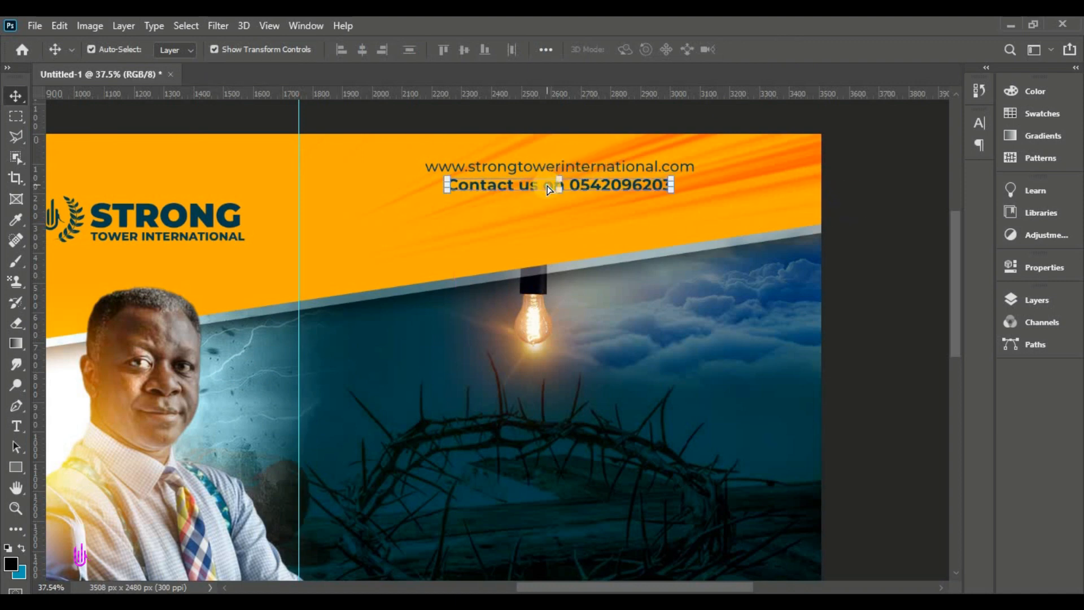
Start a third text line just below the contact phone line in Montserrat ExtraBold at 12 pt
{"action": "left_click", "coordinate": [16, 427]}
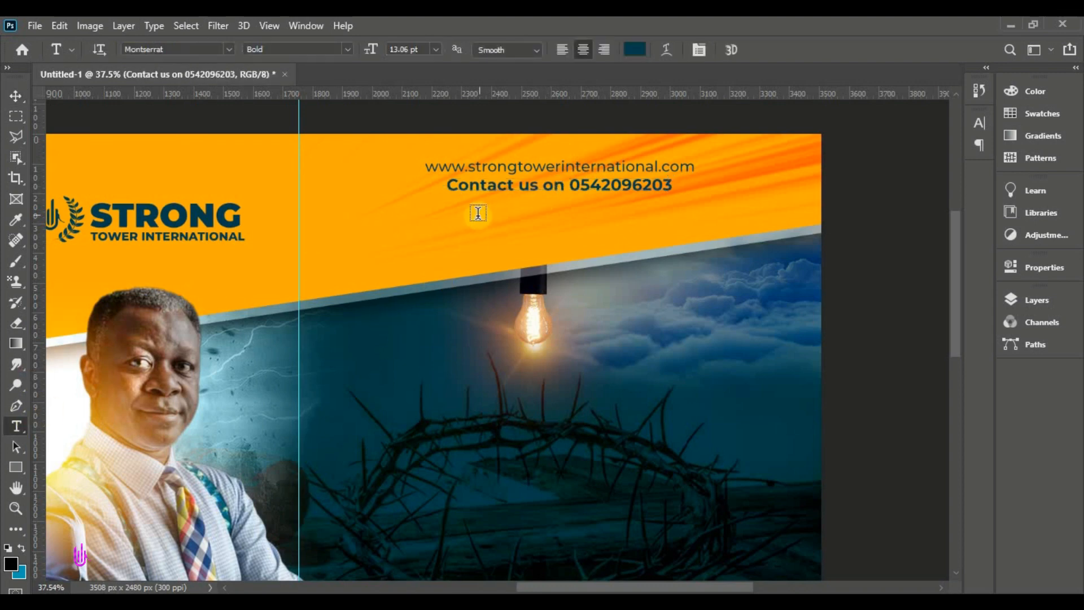
{"action": "left_click", "coordinate": [474, 226]}
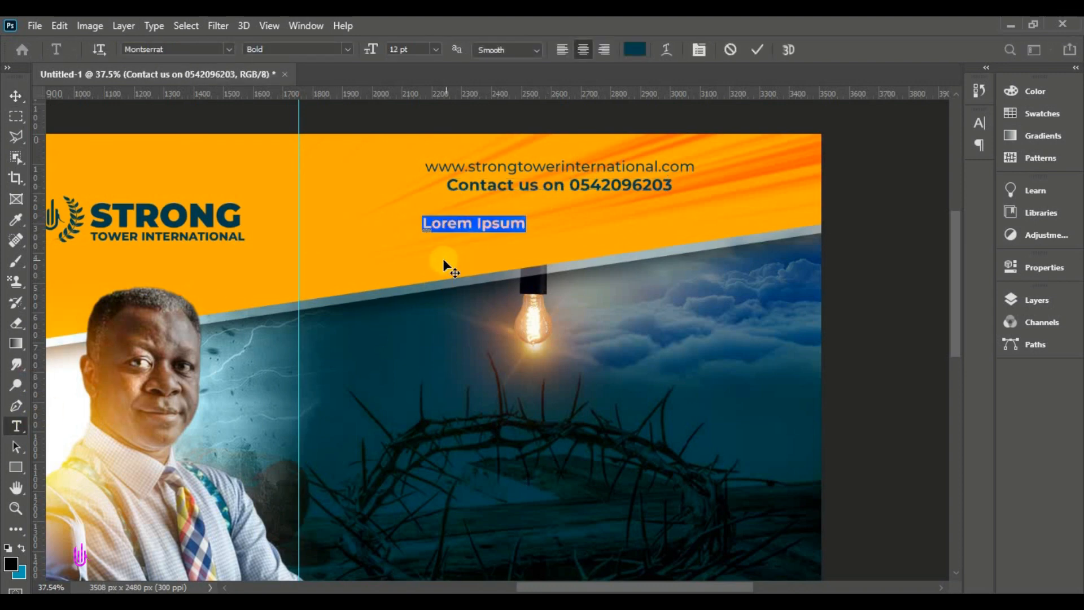
{"action": "left_click_drag", "start_coordinate": [448, 266], "coordinate": [523, 234]}
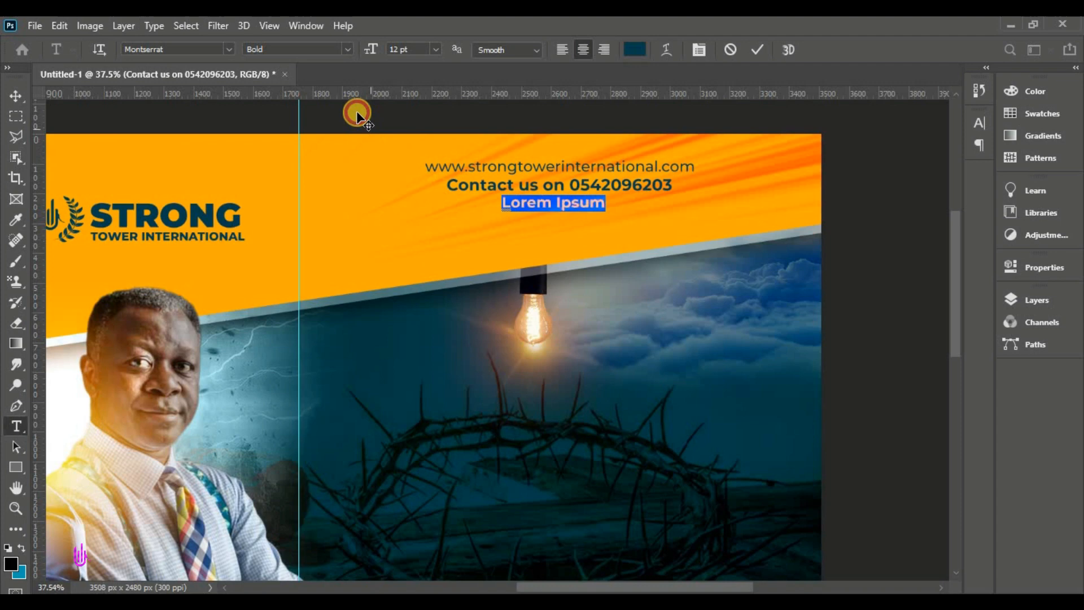
{"action": "left_click", "coordinate": [344, 49]}
{"action": "left_click", "coordinate": [350, 245]}
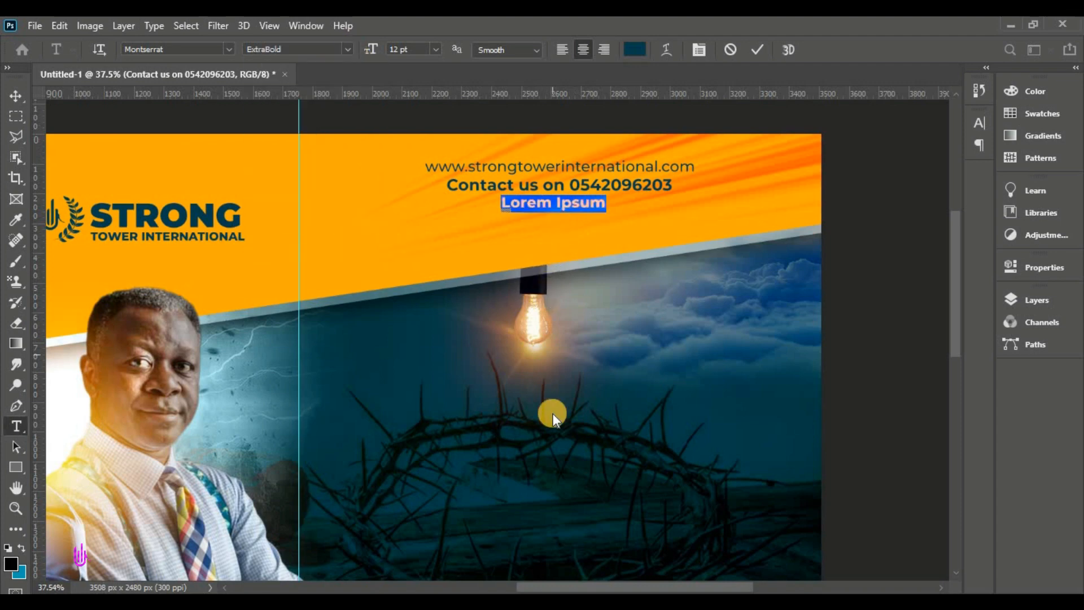
Replace the placeholder with the WhatsApp number line copied from the FLYER DETAILS1 file in Notepad, and commit the text
{"action": "key", "text": "alt+Tab"}
{"action": "left_click_drag", "start_coordinate": [125, 543], "coordinate": [3, 543]}
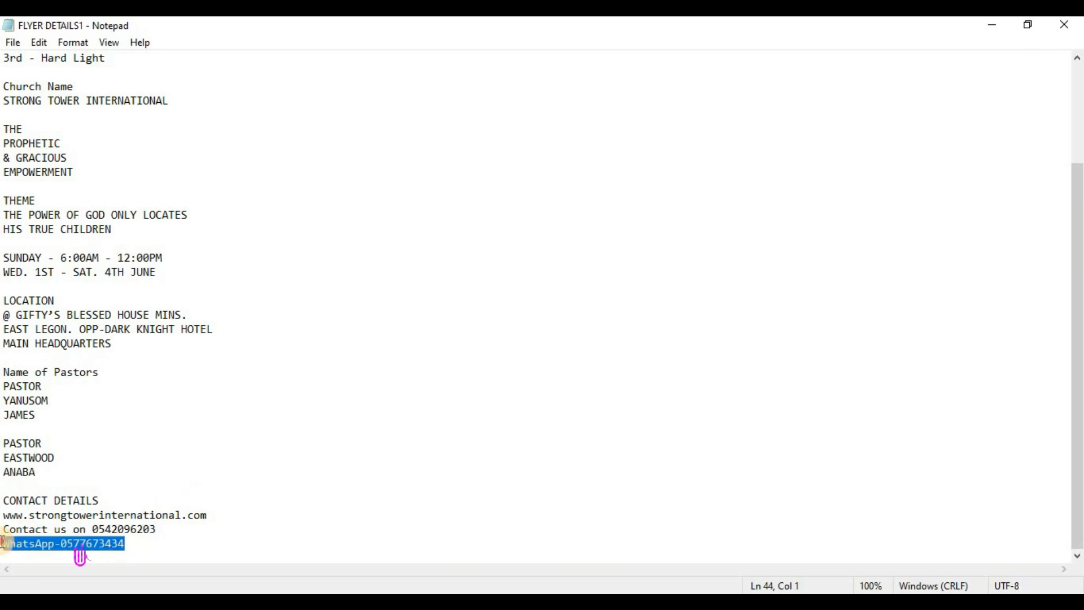
{"action": "right_click", "coordinate": [21, 541]}
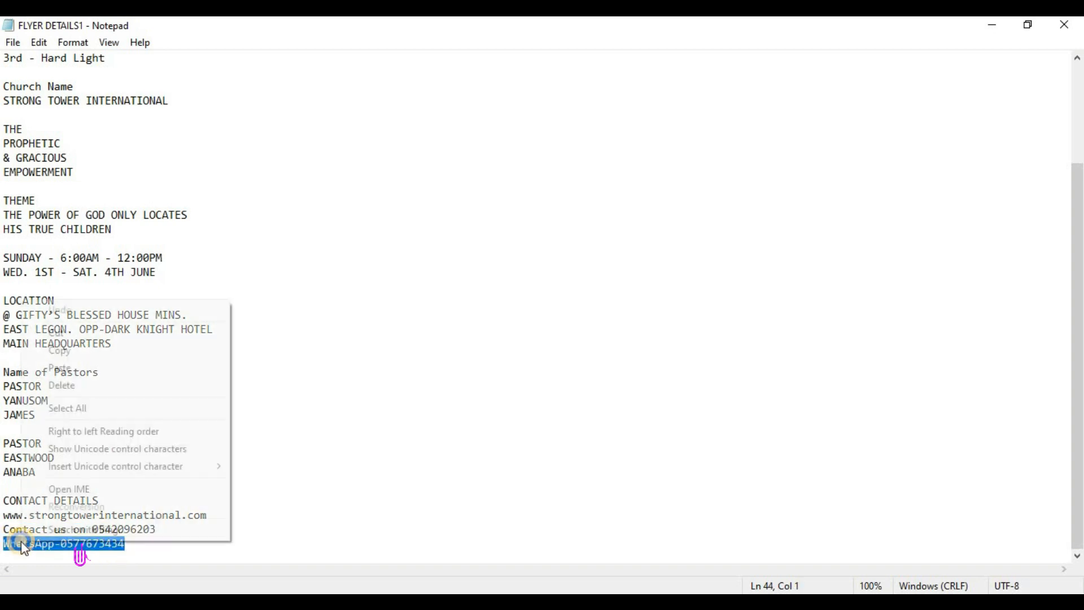
{"action": "left_click", "coordinate": [117, 352]}
{"action": "key", "text": "alt+Tab"}
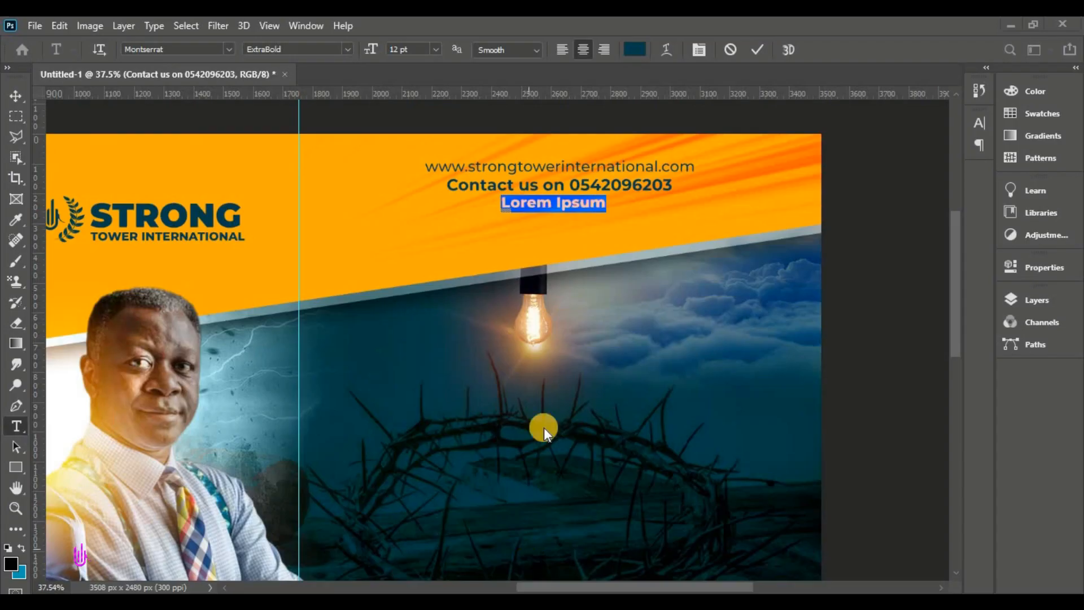
{"action": "right_click", "coordinate": [540, 198]}
{"action": "left_click", "coordinate": [557, 261]}
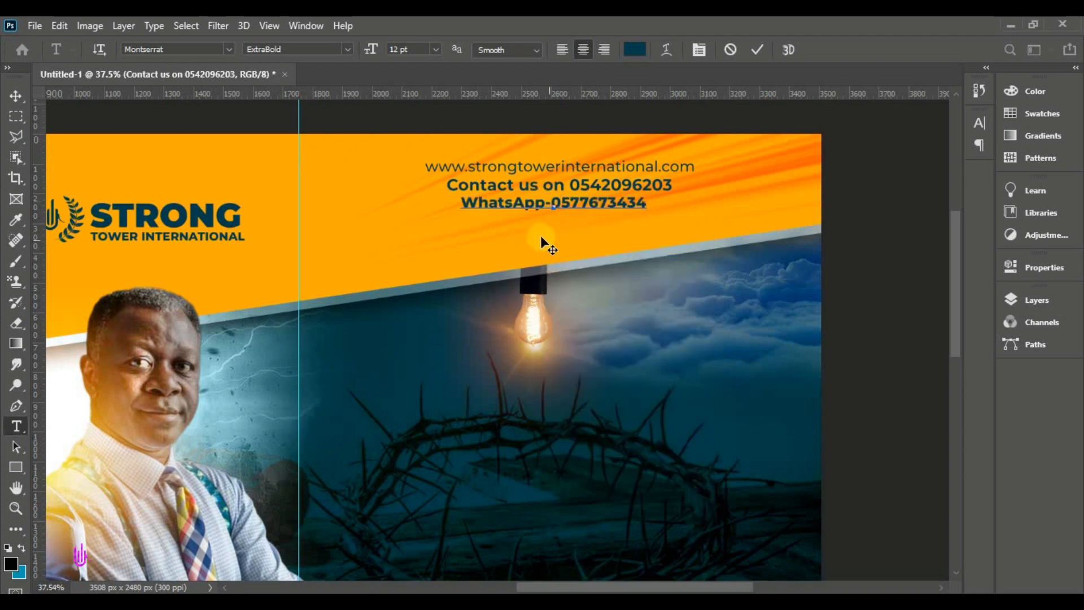
{"action": "left_click", "coordinate": [762, 46]}
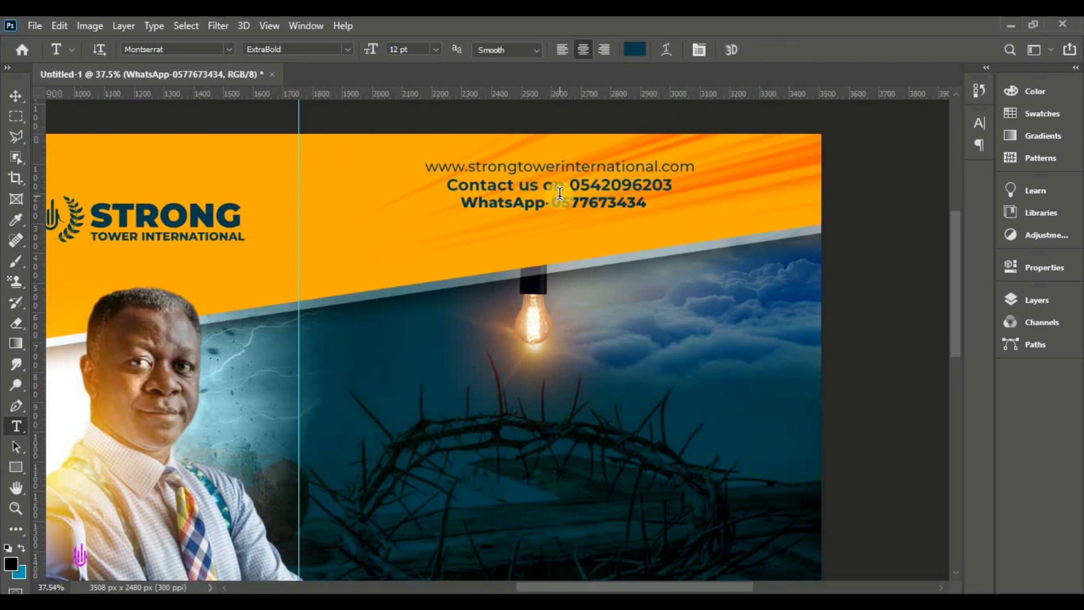
Group the WhatsApp, contact phone and web address text layers and name the group Contact Details
{"action": "left_click", "coordinate": [25, 94]}
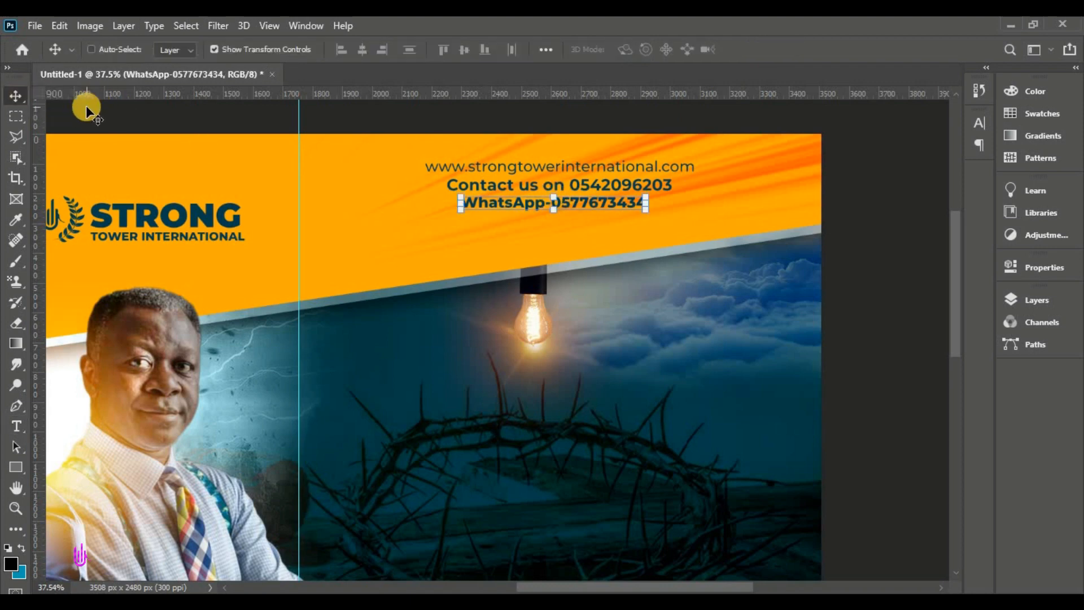
{"action": "key", "text": "ctrl+0"}
{"action": "key", "text": "ctrl"}
{"action": "left_click", "coordinate": [1015, 300]}
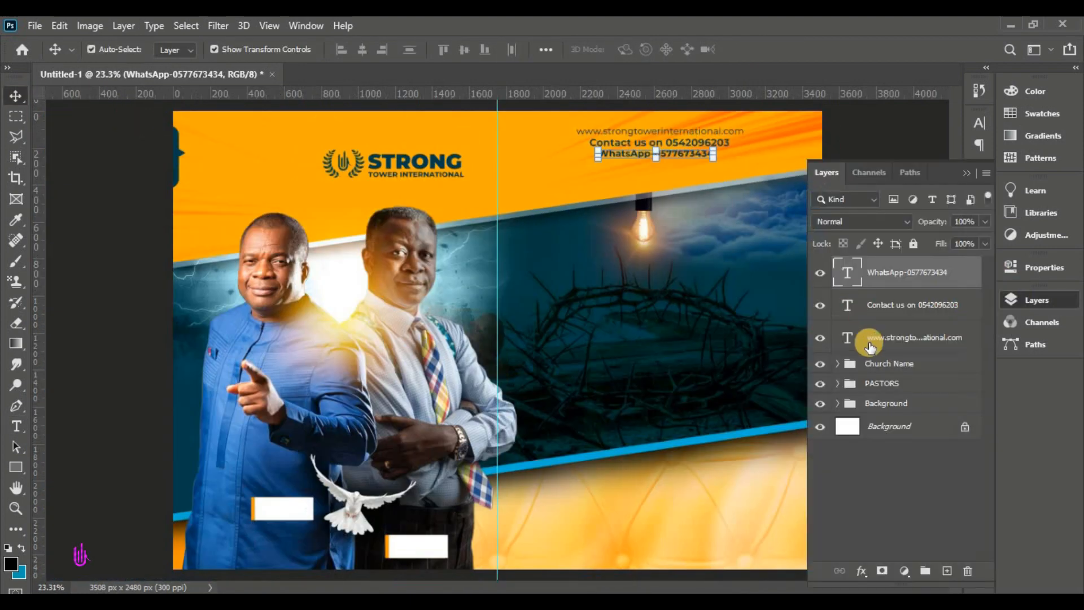
{"action": "left_click", "coordinate": [887, 340], "text": "shift"}
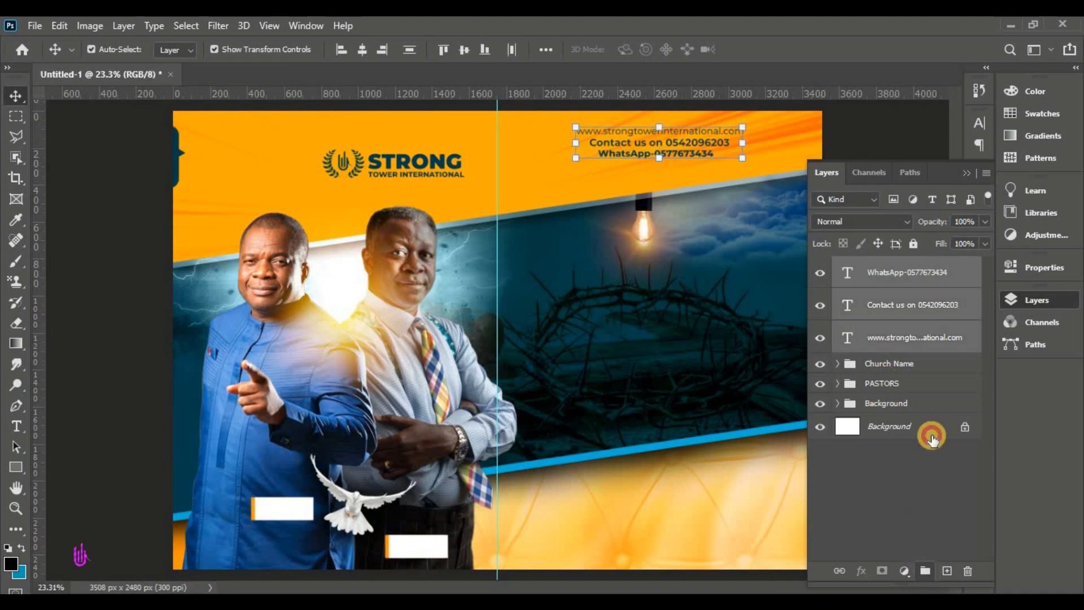
{"action": "key", "text": "ctrl+g"}
{"action": "double_click", "coordinate": [878, 267]}
{"action": "type", "text": "C"}
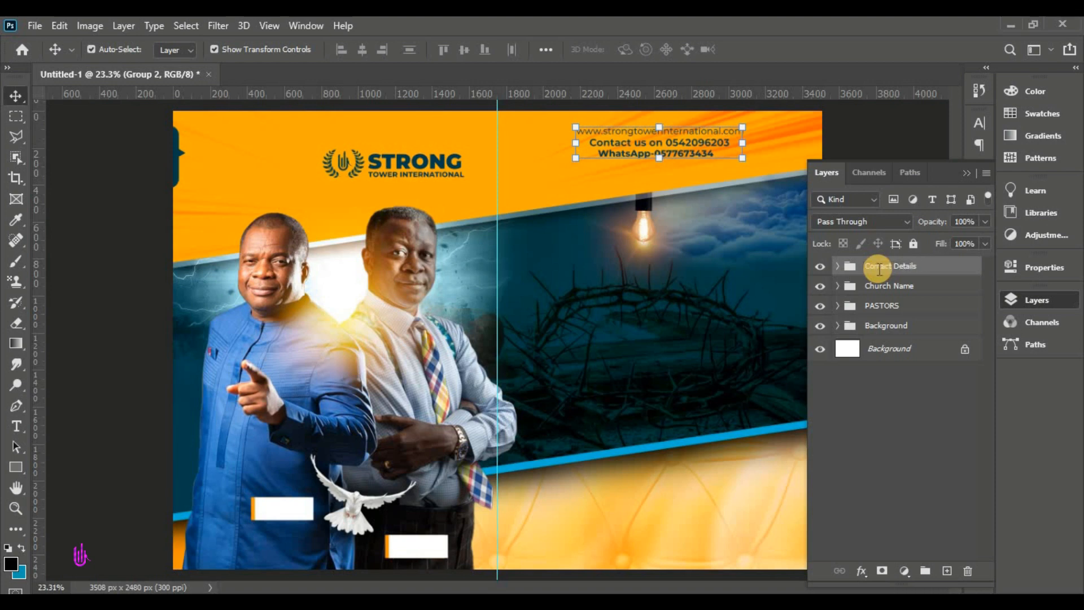
{"action": "type", "text": "ontact Details"}
{"action": "key", "text": "Return"}
Scale the Contact Details group down slightly and move it a little lower in the orange header
{"action": "left_click", "coordinate": [59, 25]}
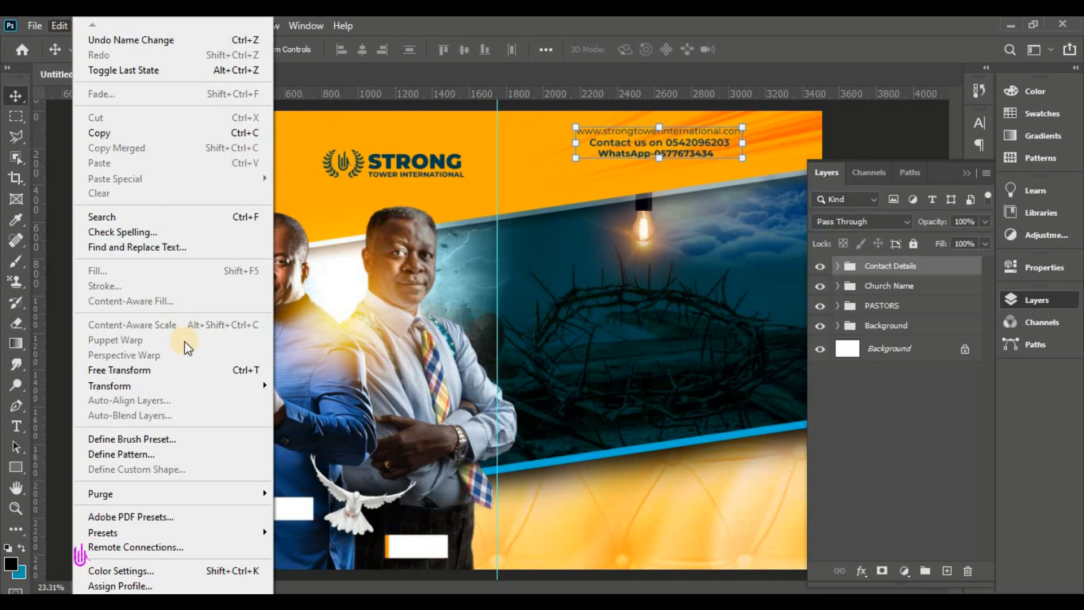
{"action": "left_click", "coordinate": [186, 370]}
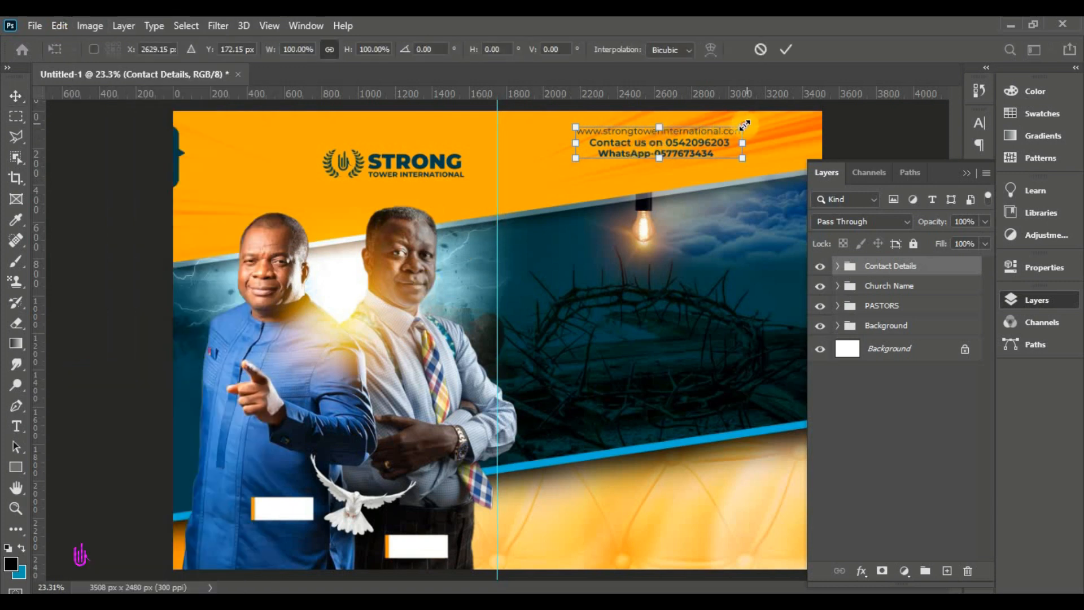
{"action": "left_click_drag", "start_coordinate": [744, 125], "coordinate": [680, 155]}
{"action": "left_click", "coordinate": [776, 60]}
{"action": "left_click", "coordinate": [784, 55]}
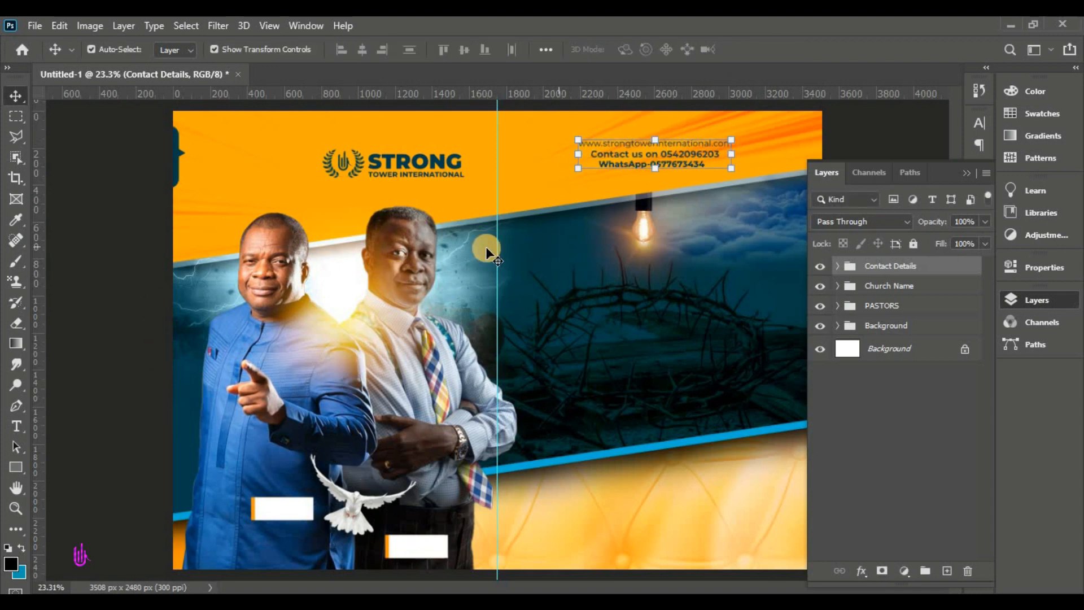
Add the text PRESENTS in Trajan Pro Bold at 12 pt between the two pastors' heads
{"action": "left_click", "coordinate": [16, 426]}
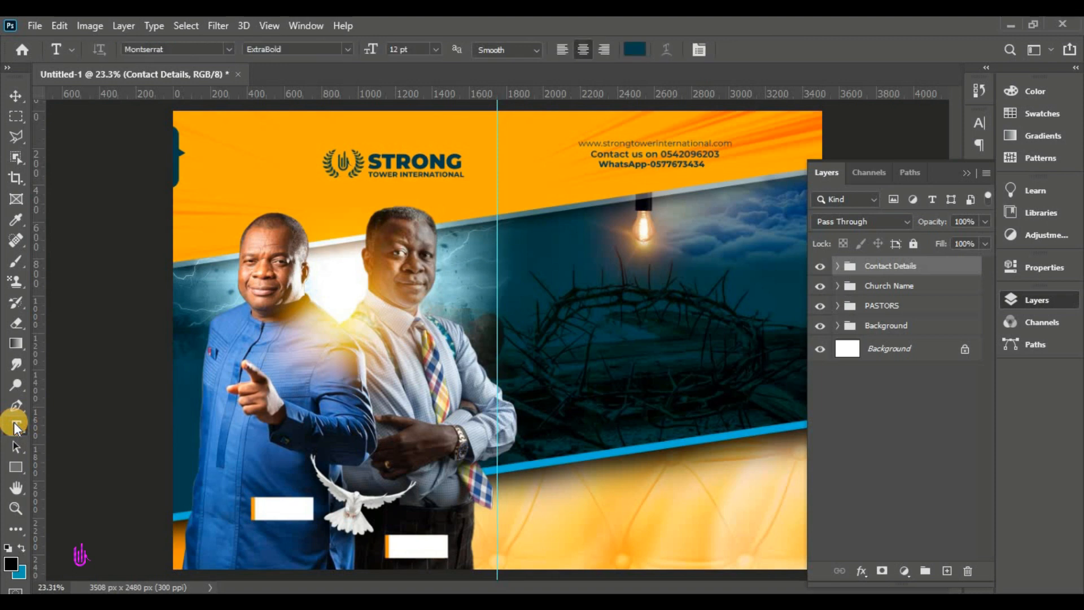
{"action": "left_click", "coordinate": [19, 426]}
{"action": "left_click", "coordinate": [68, 424]}
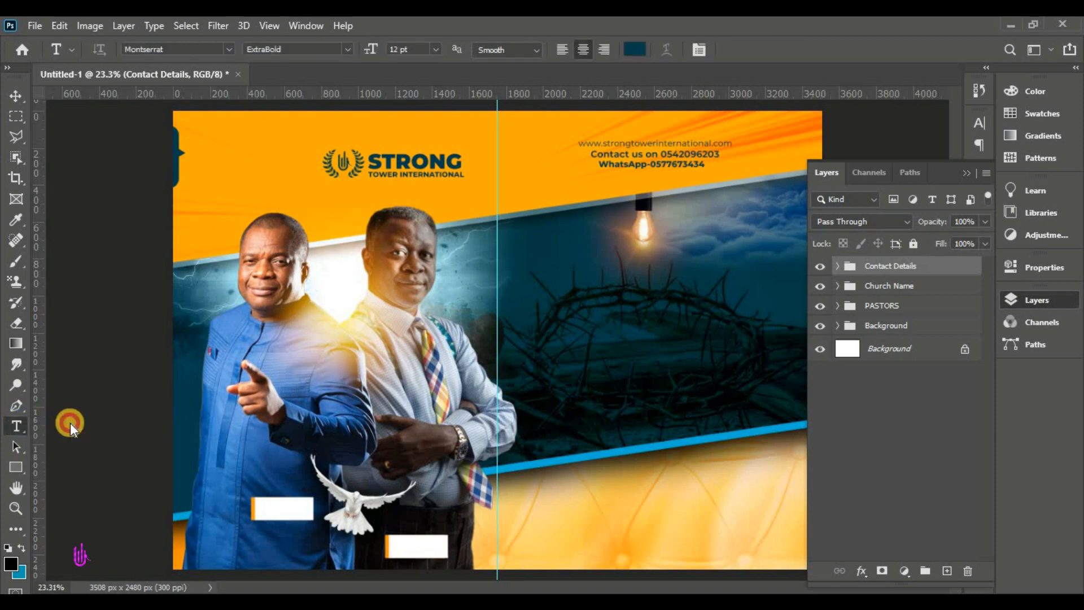
{"action": "left_click", "coordinate": [228, 49]}
{"action": "left_click", "coordinate": [568, 263]}
{"action": "left_click_drag", "start_coordinate": [562, 291], "coordinate": [347, 308]}
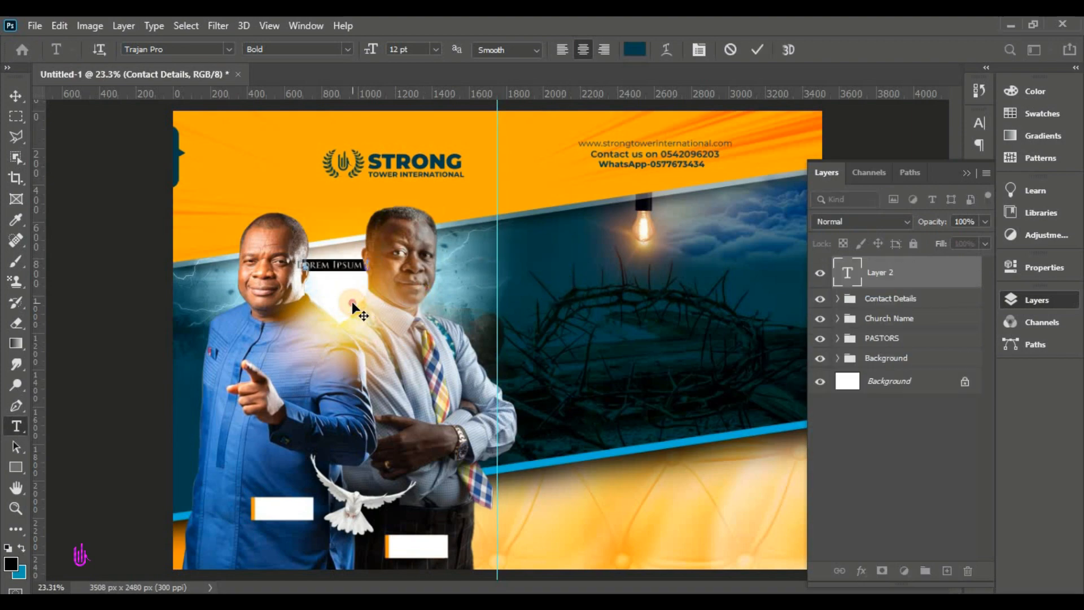
{"action": "scroll", "coordinate": [343, 258], "scroll_direction": "up", "scroll_amount": 2}
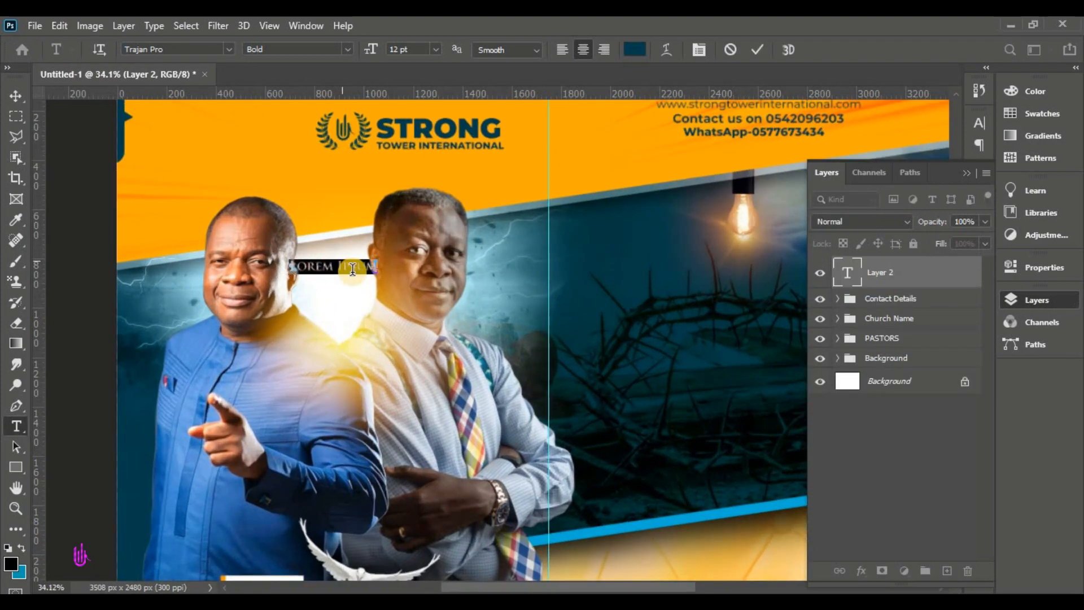
{"action": "key", "text": "BackSpace"}
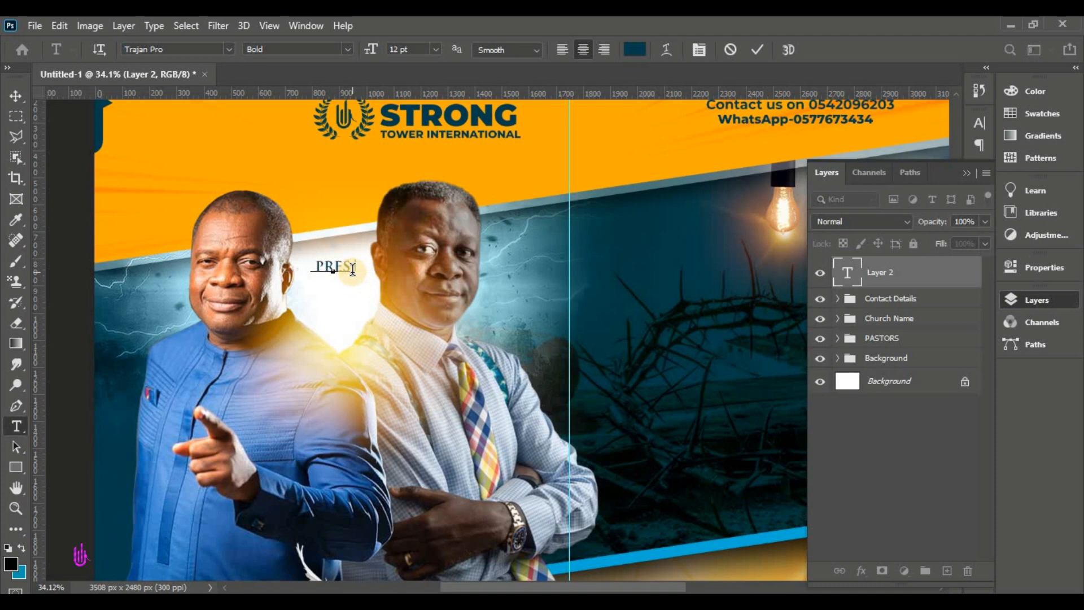
{"action": "type", "text": "PRESENTS"}
Set the PRESENTS text size to 10 pt and commit the text
{"action": "key", "text": "ctrl+a"}
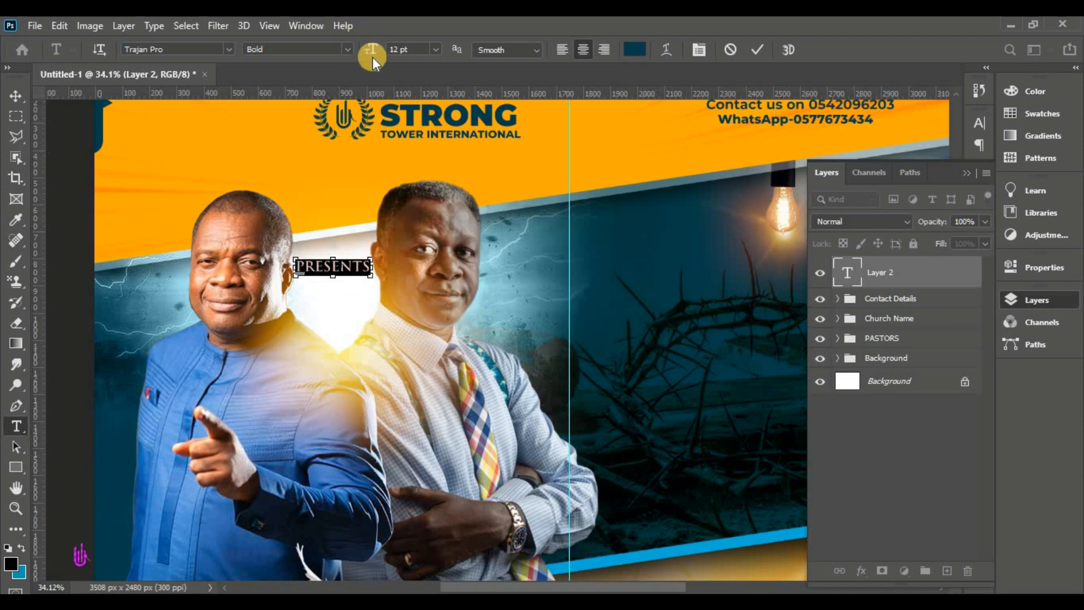
{"action": "left_click", "coordinate": [417, 50]}
{"action": "left_click", "coordinate": [757, 50]}
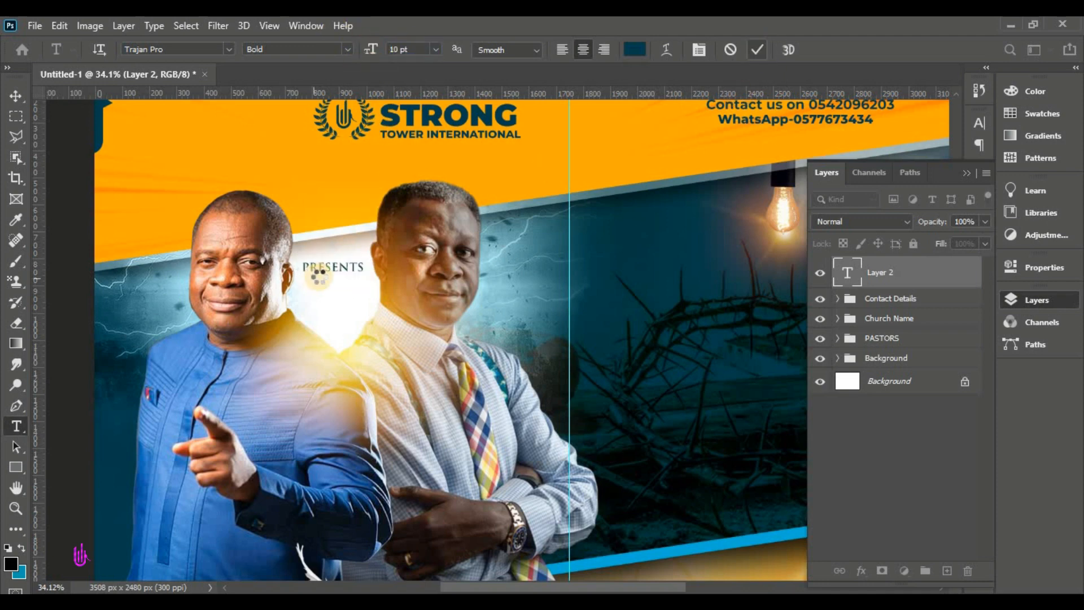
Rotate the PRESENTS text about -6.5° to follow the slanted edge of the orange header and commit the transform
{"action": "left_click", "coordinate": [16, 97]}
{"action": "left_click", "coordinate": [59, 26]}
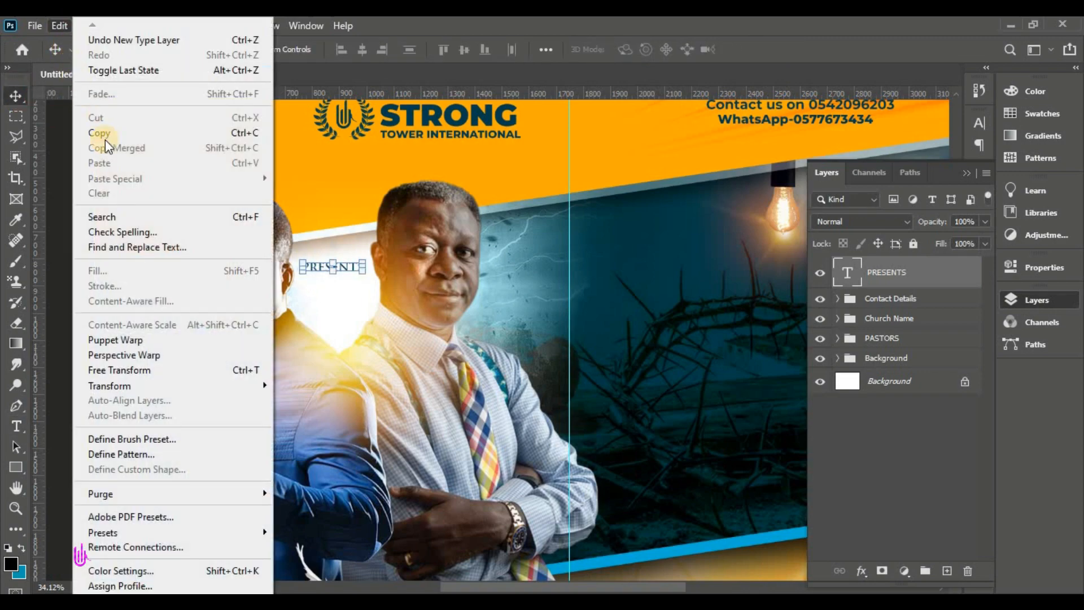
{"action": "left_click", "coordinate": [52, 24]}
{"action": "left_click", "coordinate": [55, 25]}
{"action": "left_click", "coordinate": [212, 367]}
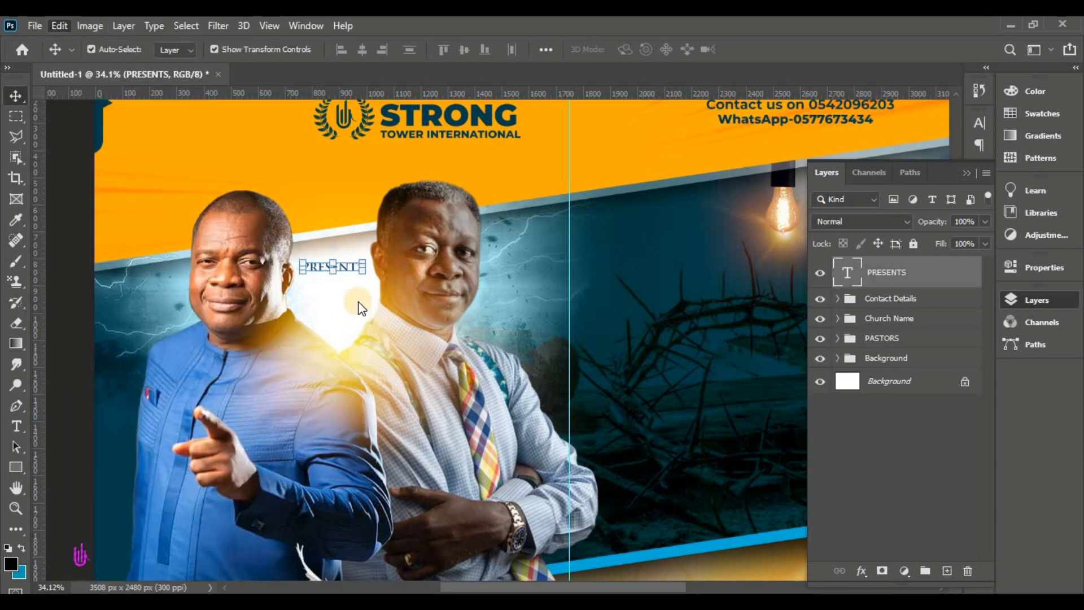
{"action": "left_click_drag", "start_coordinate": [374, 287], "coordinate": [345, 262]}
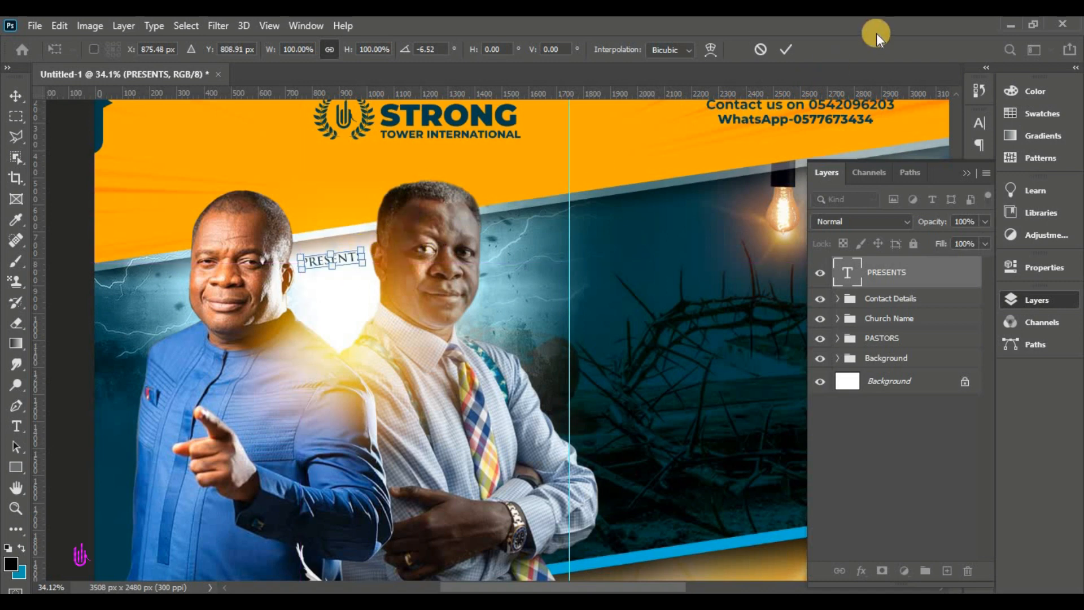
{"action": "left_click", "coordinate": [782, 48]}
{"action": "key", "text": "ctrl+0"}
{"action": "left_click", "coordinate": [111, 246], "text": "ctrl"}
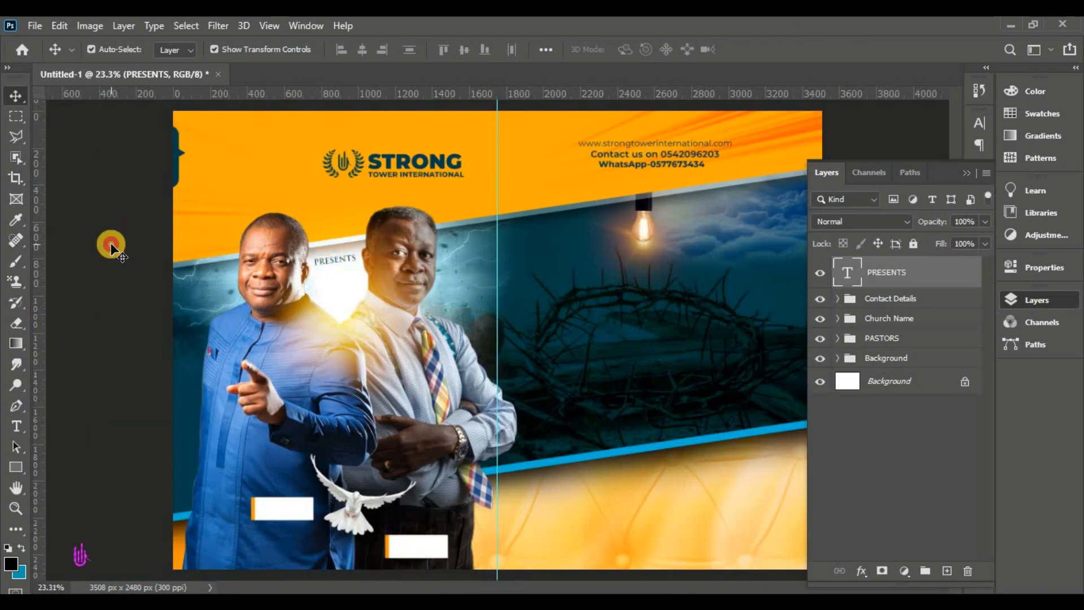
Add a text layer reading THE in the dark area beside the light bulb and enter ffffff as its colour
{"action": "left_click", "coordinate": [908, 276]}
{"action": "left_click", "coordinate": [939, 273]}
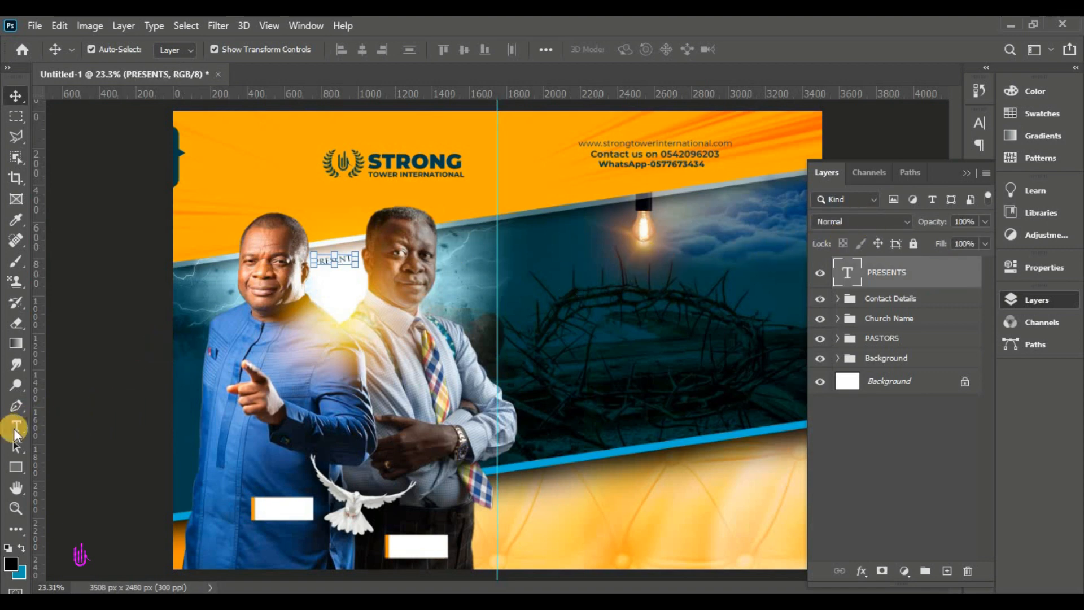
{"action": "left_click", "coordinate": [15, 429]}
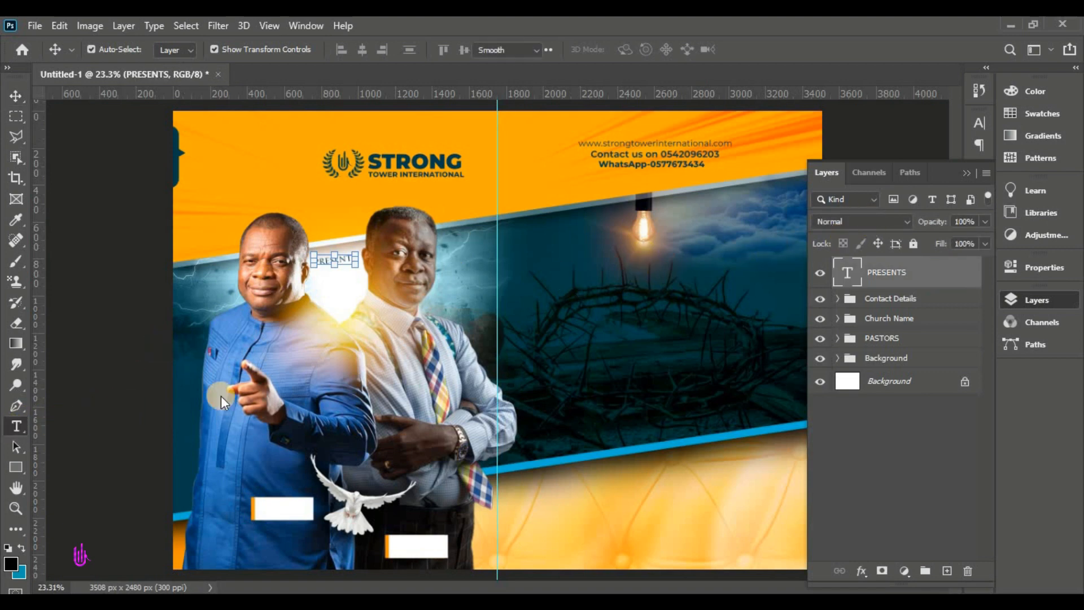
{"action": "left_click", "coordinate": [555, 242]}
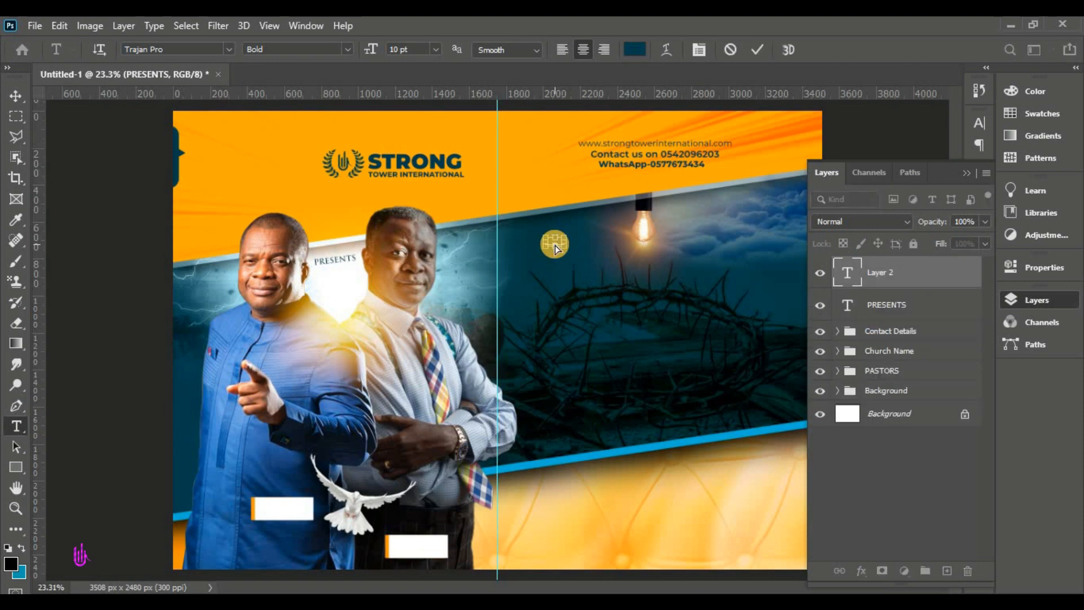
{"action": "left_click", "coordinate": [631, 52]}
{"action": "type", "text": "ffffff"}
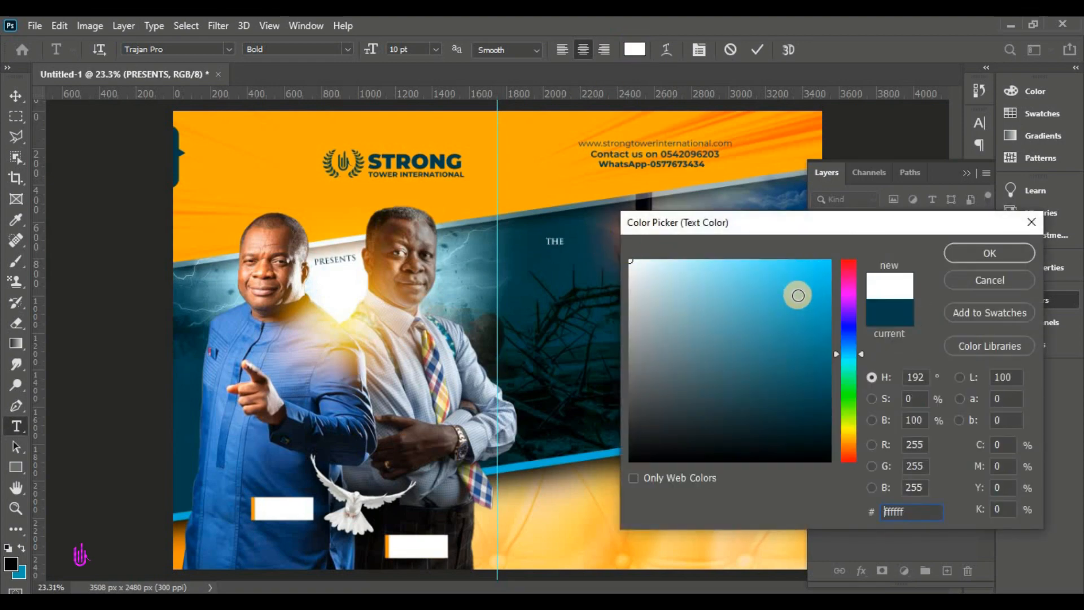
Copy the yellow colour code ff9600 from the FLYER DETAILS1 notes in Notepad and apply it to the text THE in Photoshop
{"action": "key", "text": "alt+Tab"}
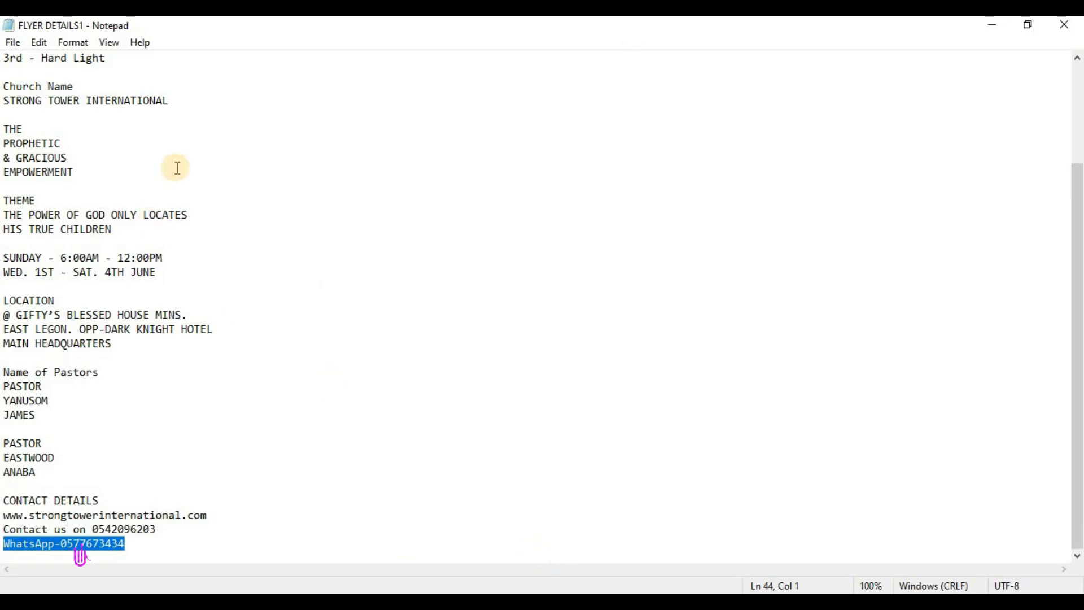
{"action": "scroll", "coordinate": [177, 168], "scroll_direction": "up", "scroll_amount": 3}
{"action": "left_click_drag", "start_coordinate": [100, 99], "coordinate": [138, 101]}
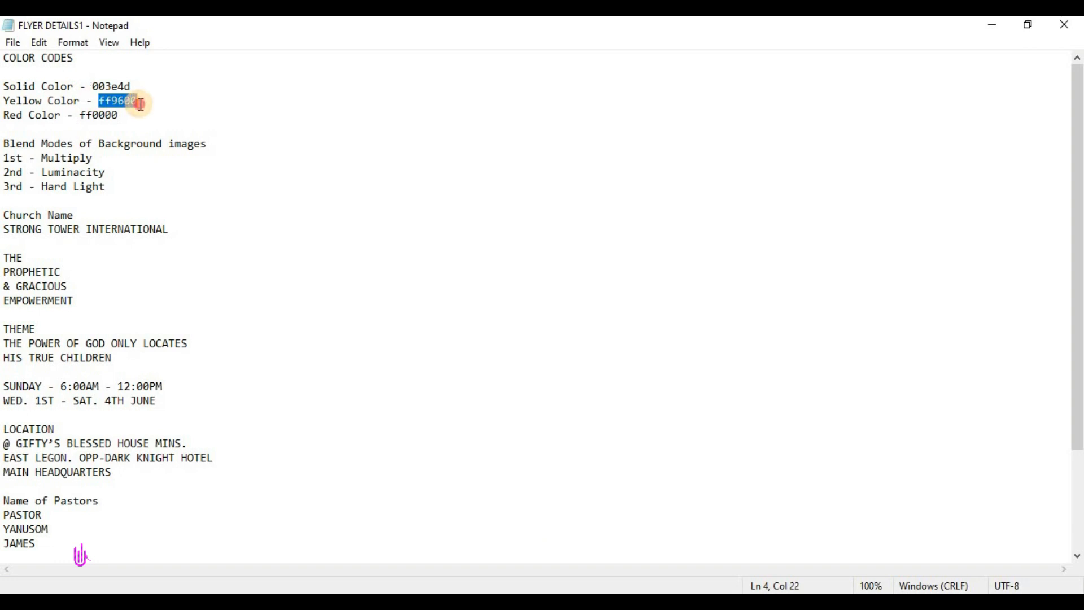
{"action": "right_click", "coordinate": [119, 104]}
{"action": "left_click", "coordinate": [179, 157]}
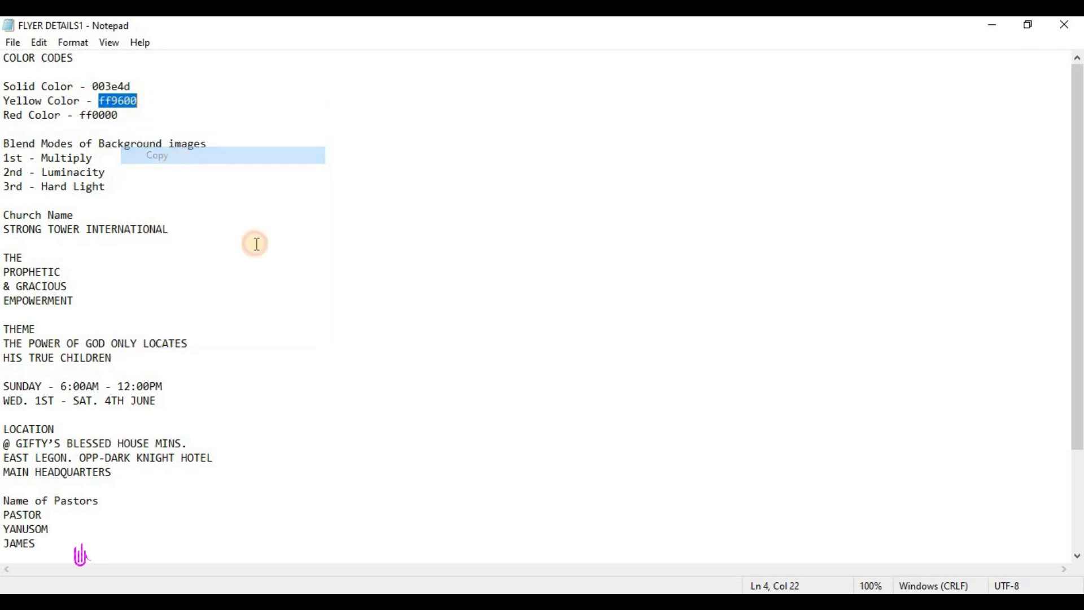
{"action": "left_click", "coordinate": [508, 587]}
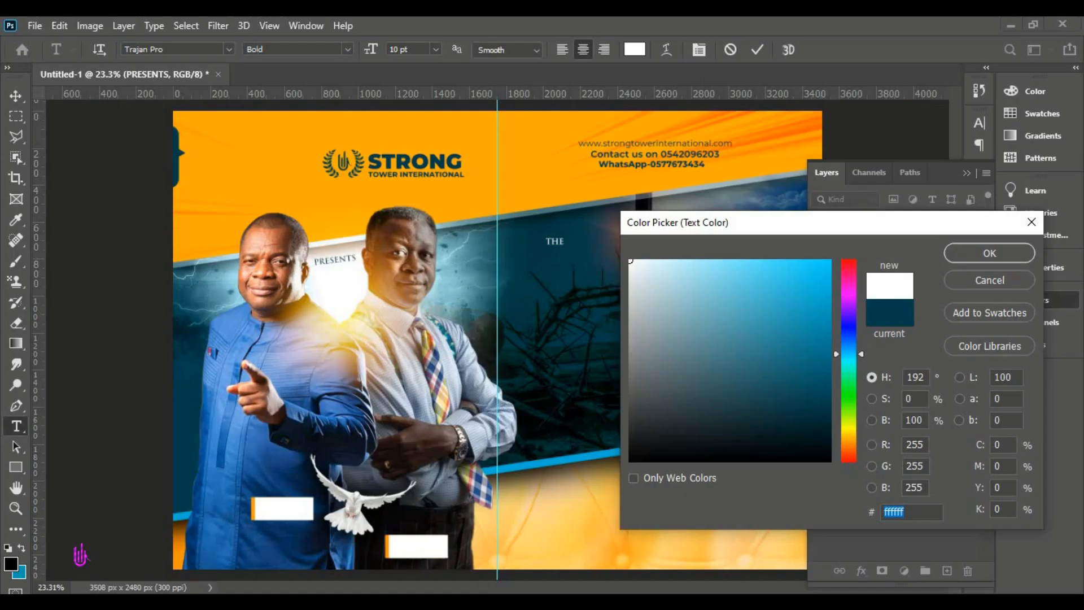
{"action": "right_click", "coordinate": [895, 511]}
{"action": "left_click", "coordinate": [914, 361]}
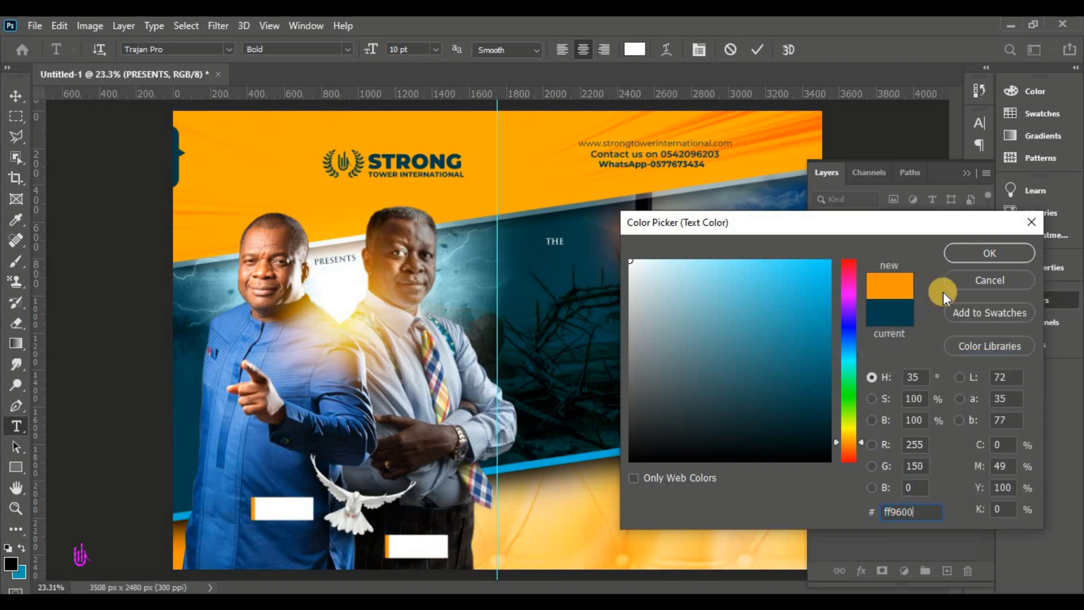
{"action": "left_click", "coordinate": [981, 248]}
Try the text THE at 30 pt, and reduce its size to 20 pt
{"action": "left_click", "coordinate": [417, 53]}
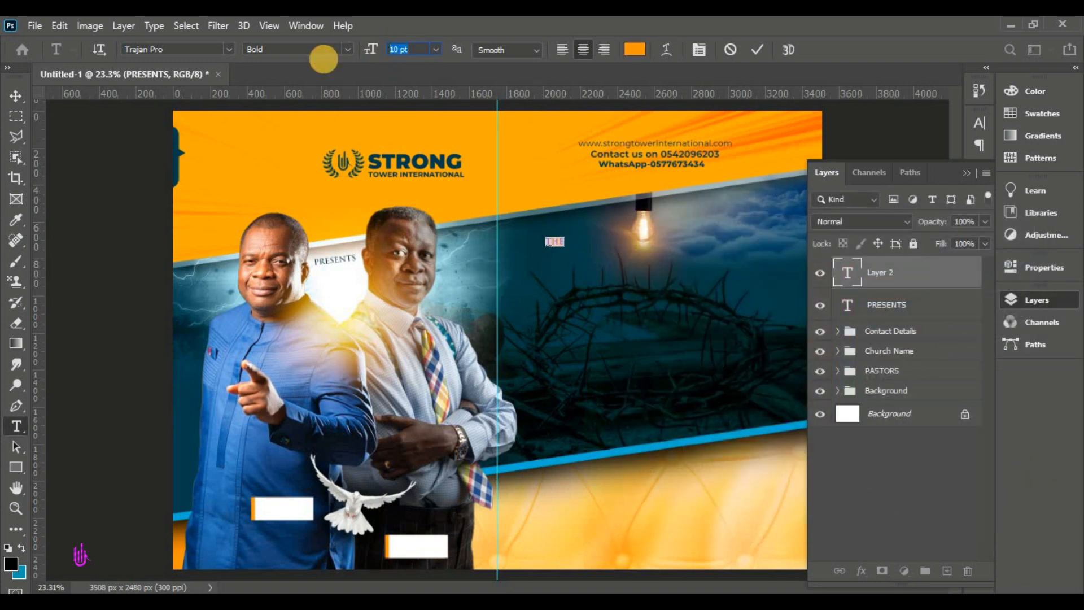
{"action": "type", "text": "30"}
{"action": "key", "text": "Return"}
{"action": "left_click", "coordinate": [411, 48]}
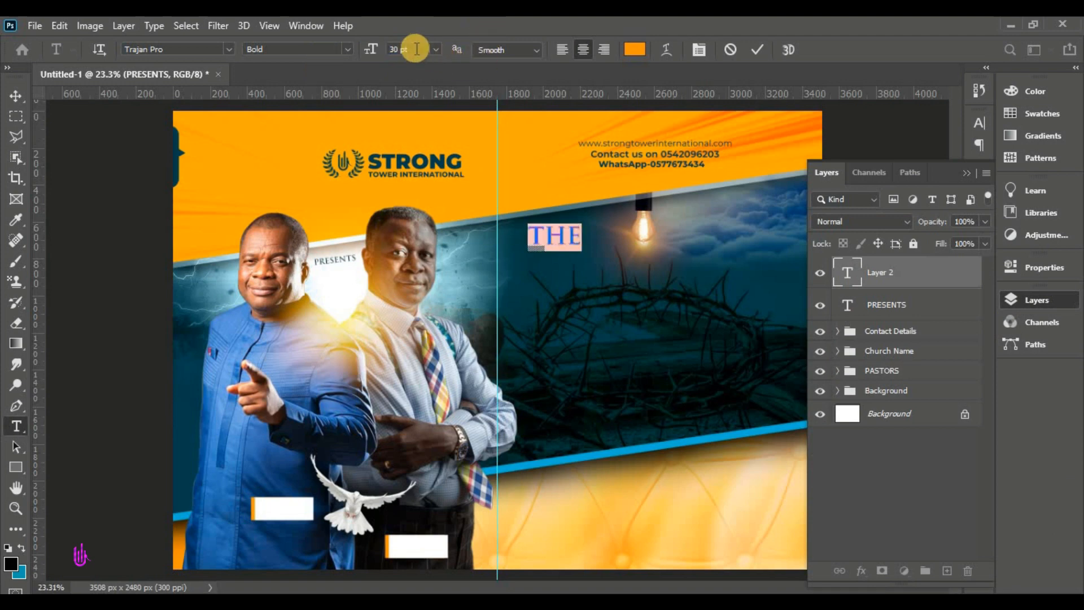
{"action": "type", "text": "20"}
{"action": "key", "text": "Return"}
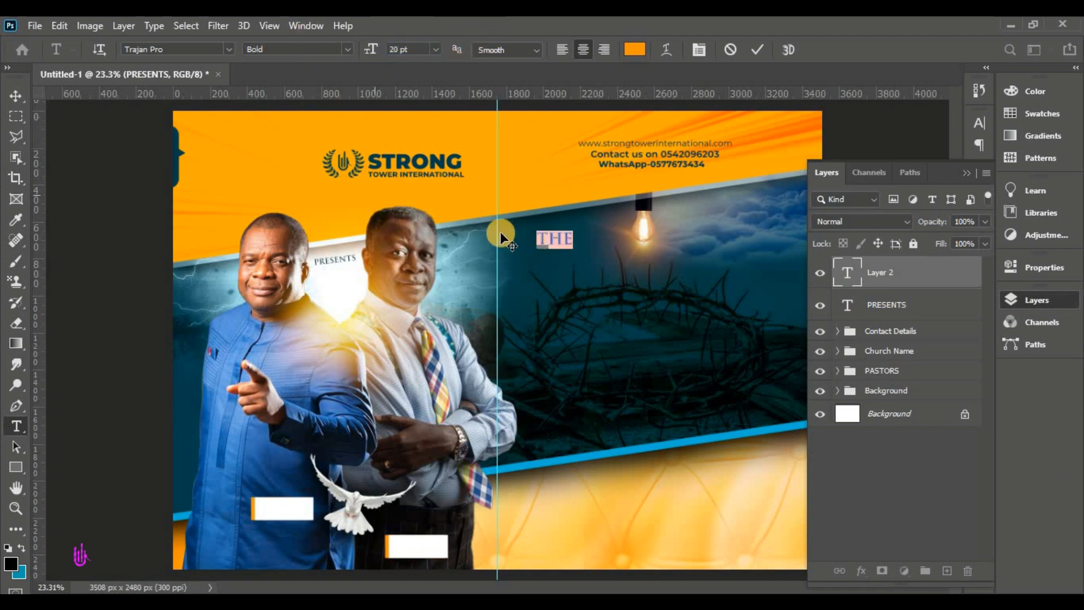
Set the tracking of the text THE to 650 and commit the text
{"action": "left_click", "coordinate": [966, 172]}
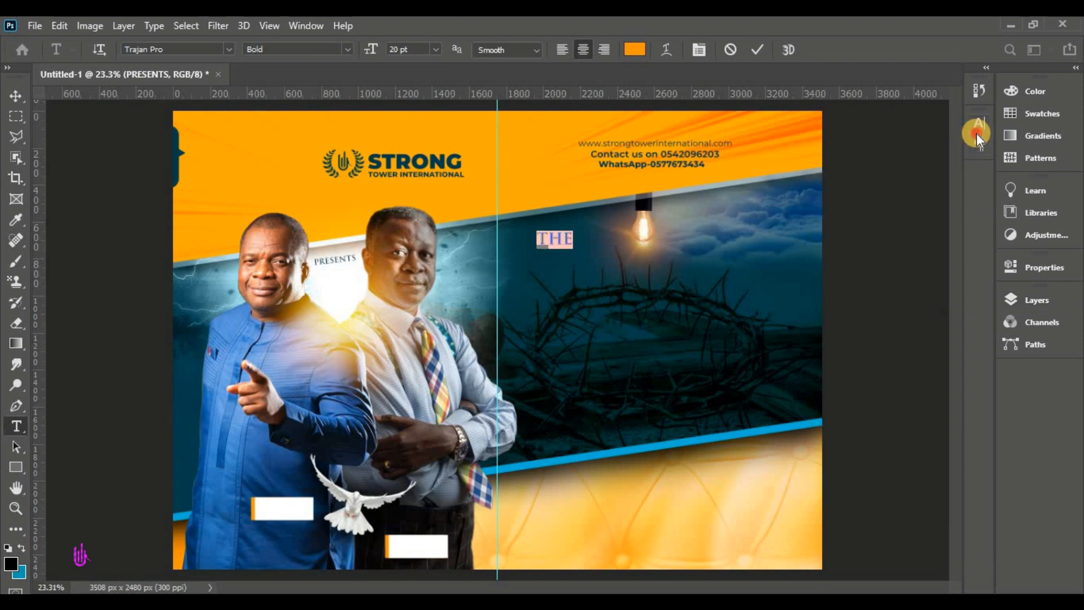
{"action": "left_click", "coordinate": [977, 134]}
{"action": "left_click_drag", "start_coordinate": [895, 182], "coordinate": [910, 192]}
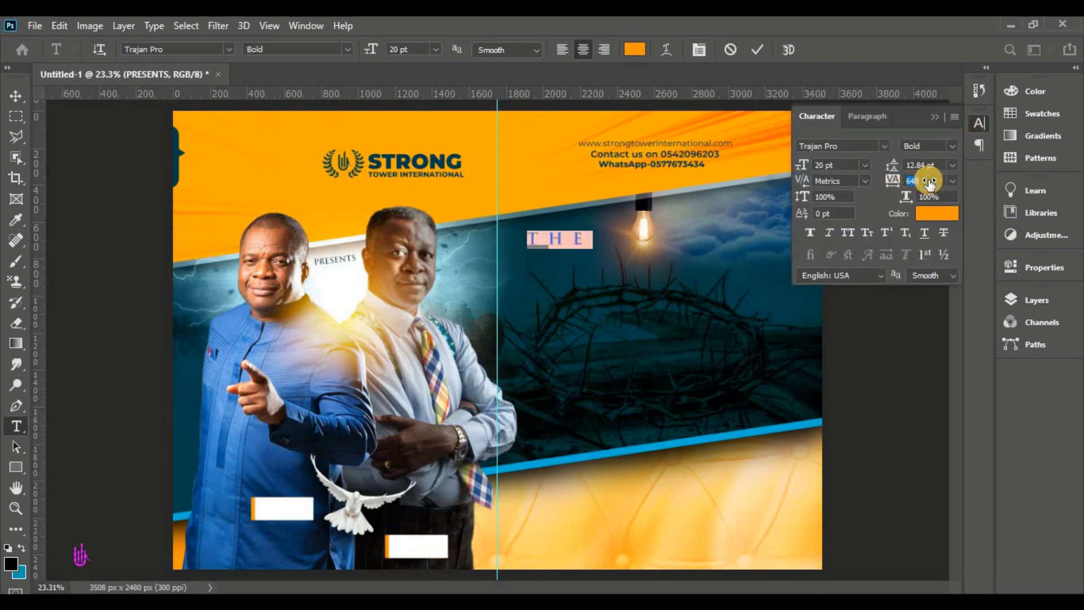
{"action": "type", "text": "540"}
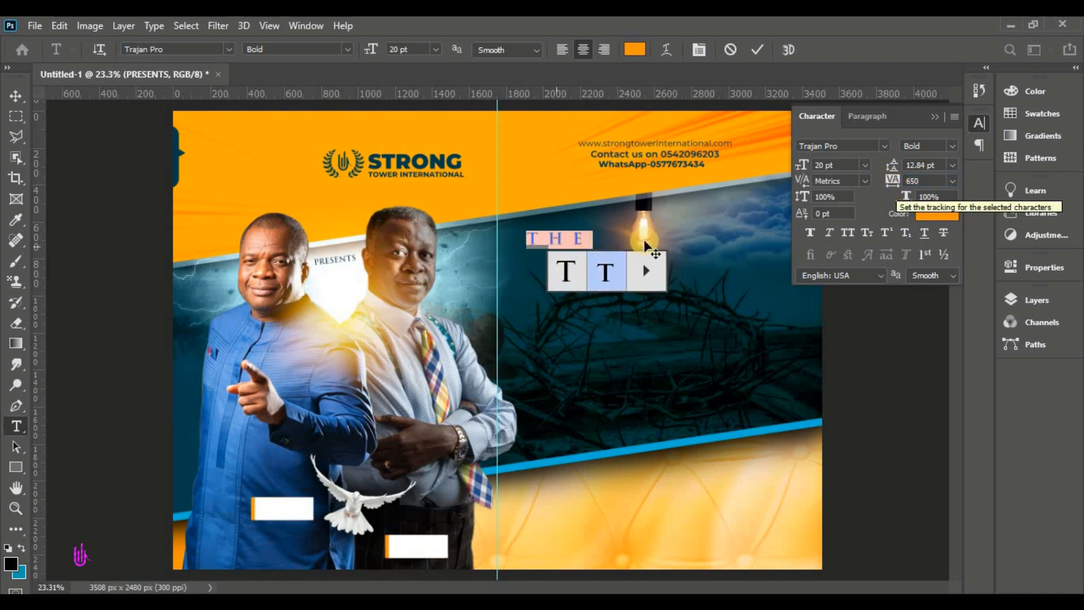
{"action": "left_click", "coordinate": [935, 116]}
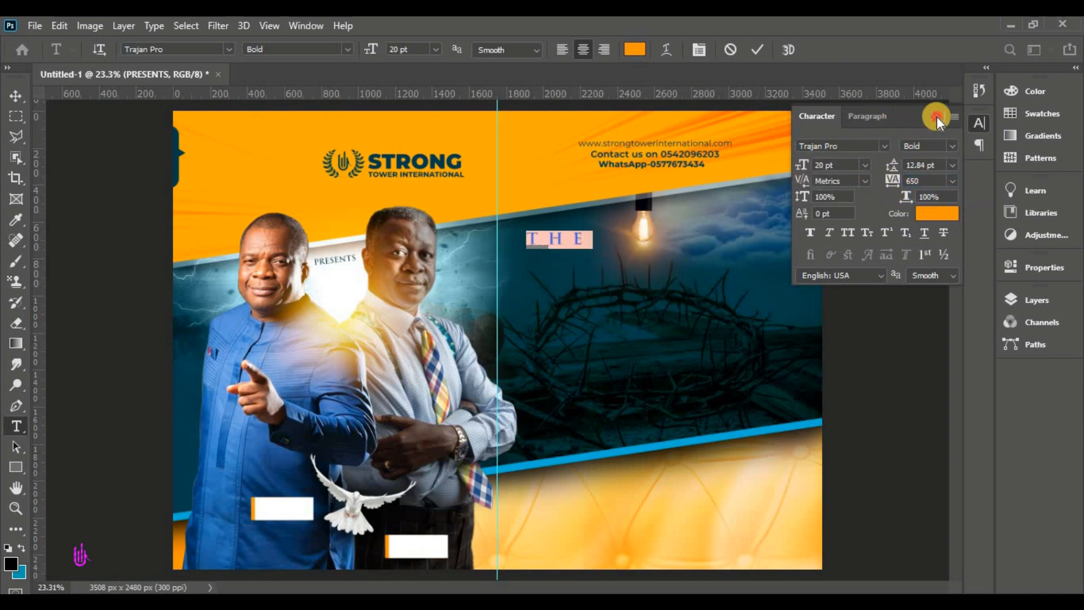
{"action": "left_click", "coordinate": [585, 179]}
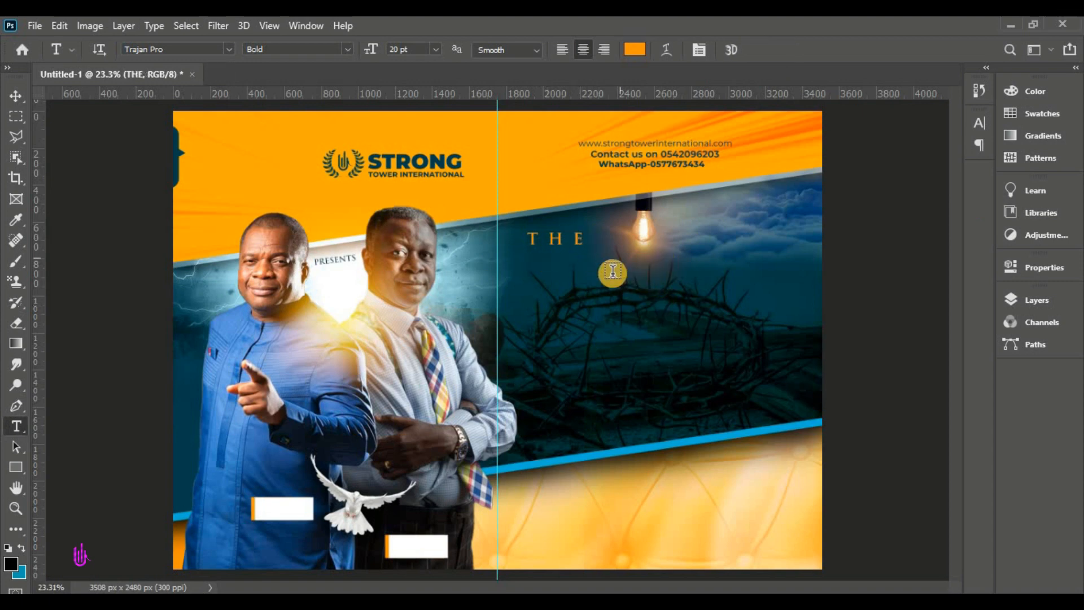
{"action": "left_click", "coordinate": [13, 91]}
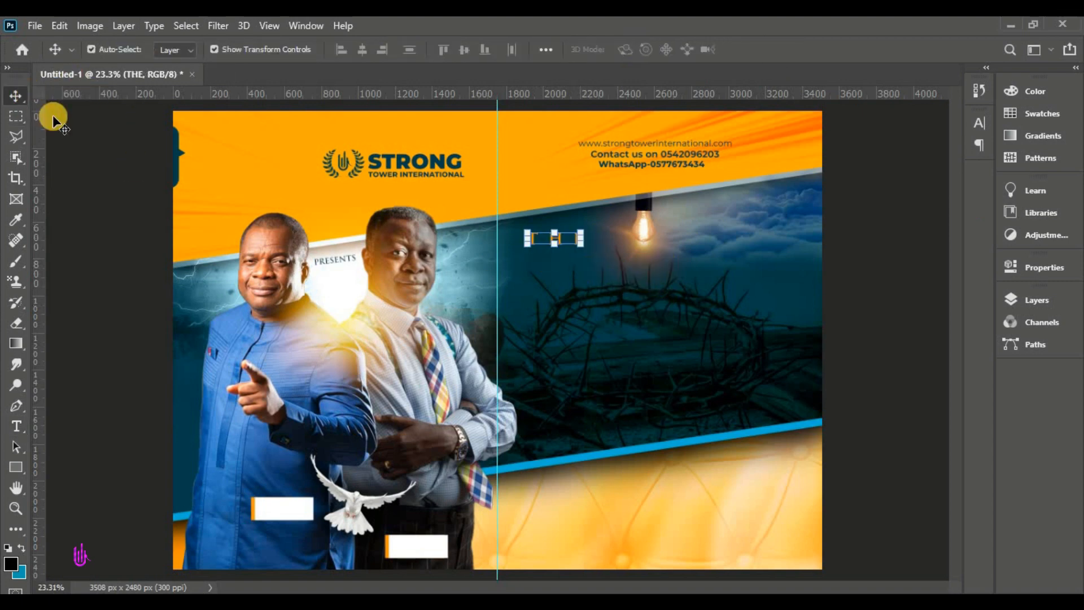
Start a new text layer below THE and set its tracking to 0
{"action": "left_click", "coordinate": [16, 425]}
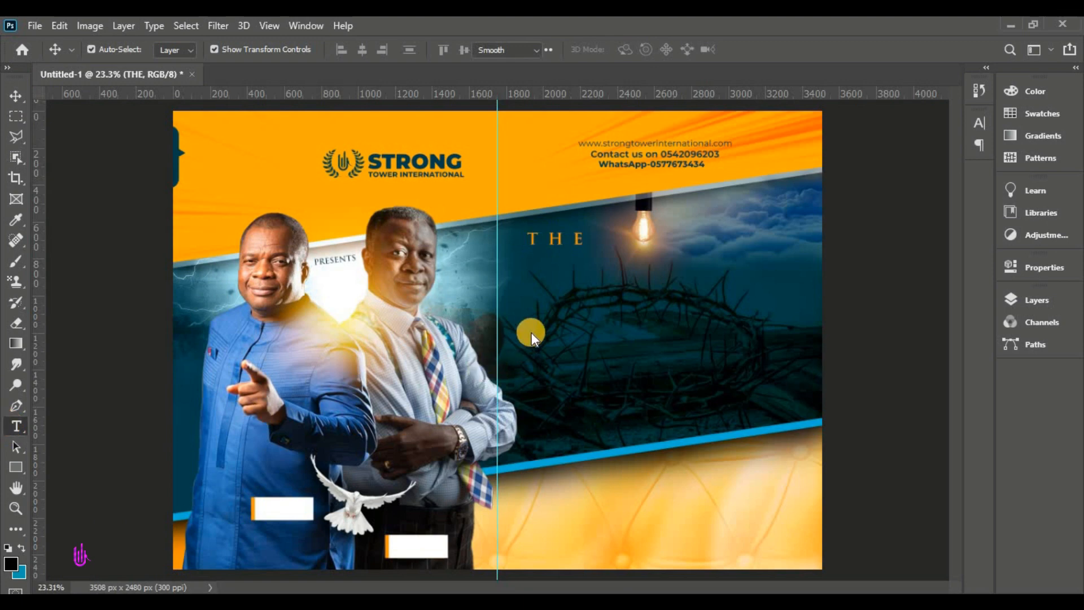
{"action": "left_click", "coordinate": [541, 290]}
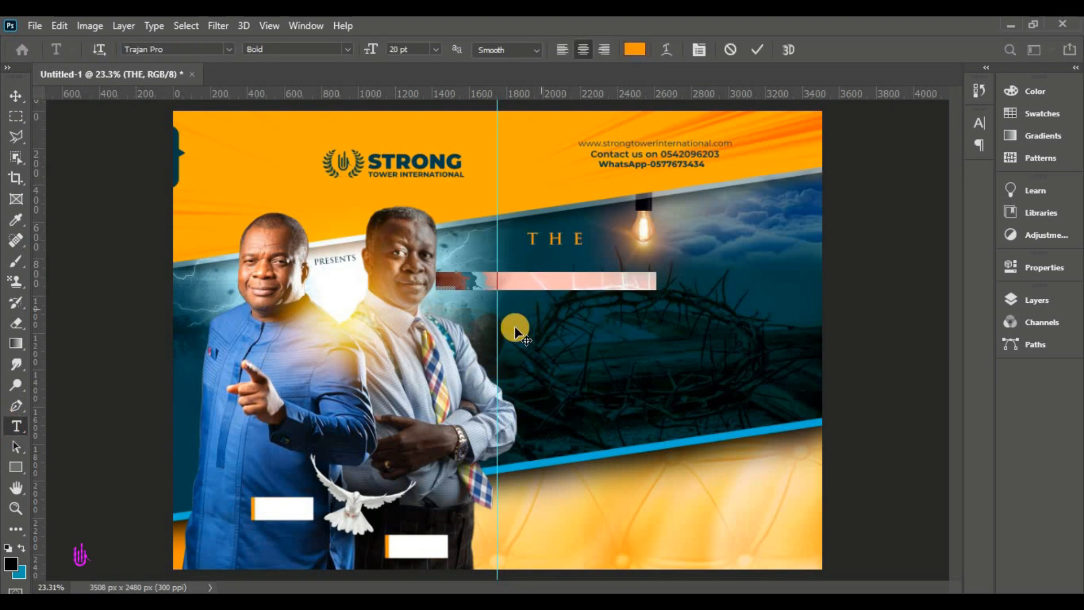
{"action": "left_click", "coordinate": [979, 122]}
{"action": "left_click_drag", "start_coordinate": [928, 179], "coordinate": [895, 182]}
{"action": "type", "text": "0"}
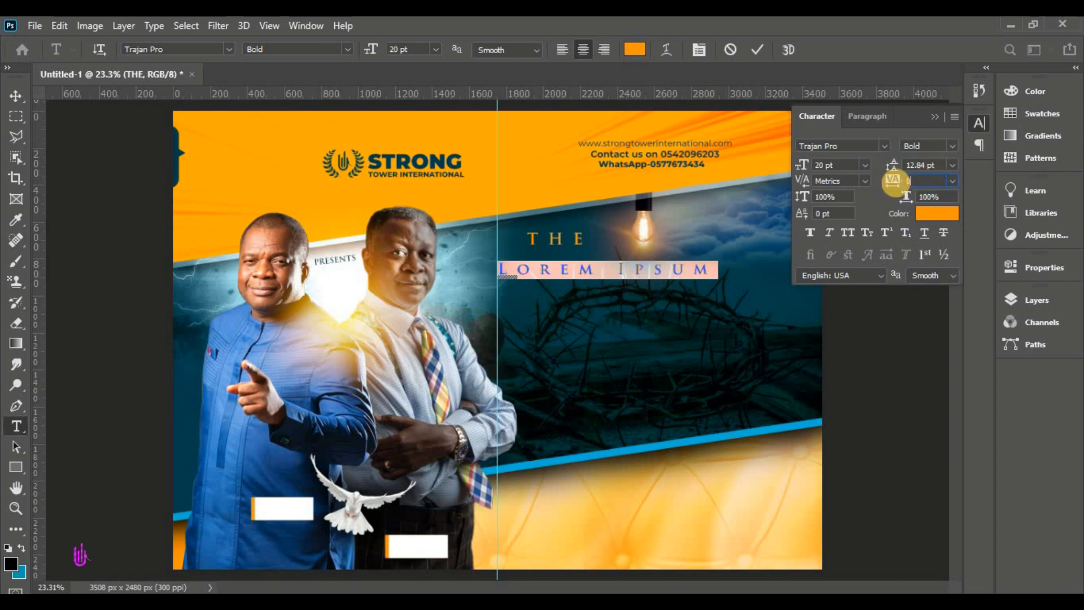
{"action": "key", "text": "Return"}
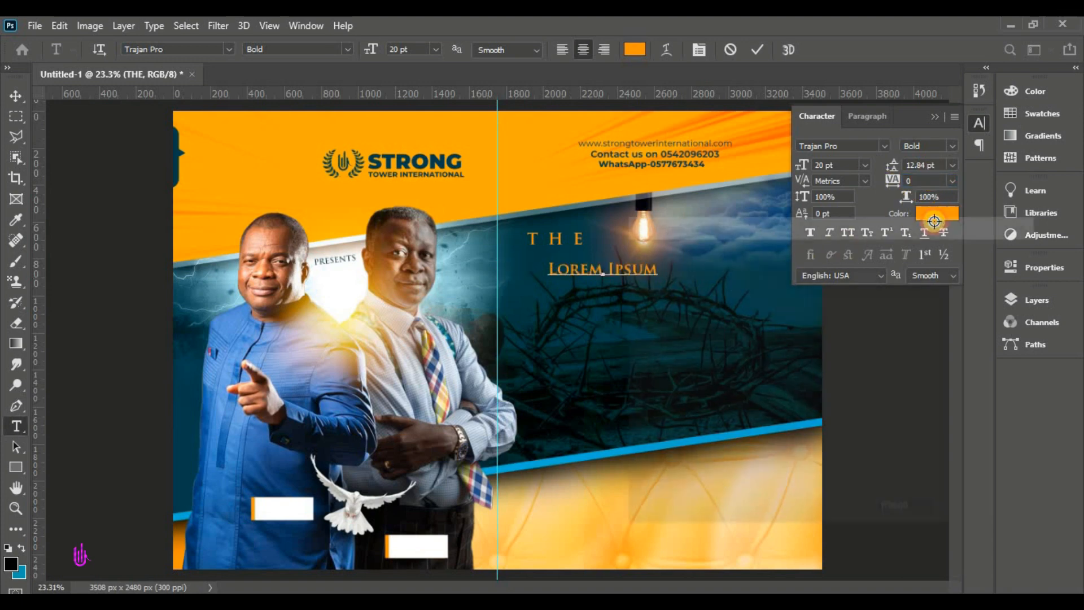
Change the new text's colour to white (ffffff) and its font to Montserrat Black
{"action": "left_click", "coordinate": [936, 213]}
{"action": "type", "text": "ffffff"}
{"action": "left_click", "coordinate": [990, 252]}
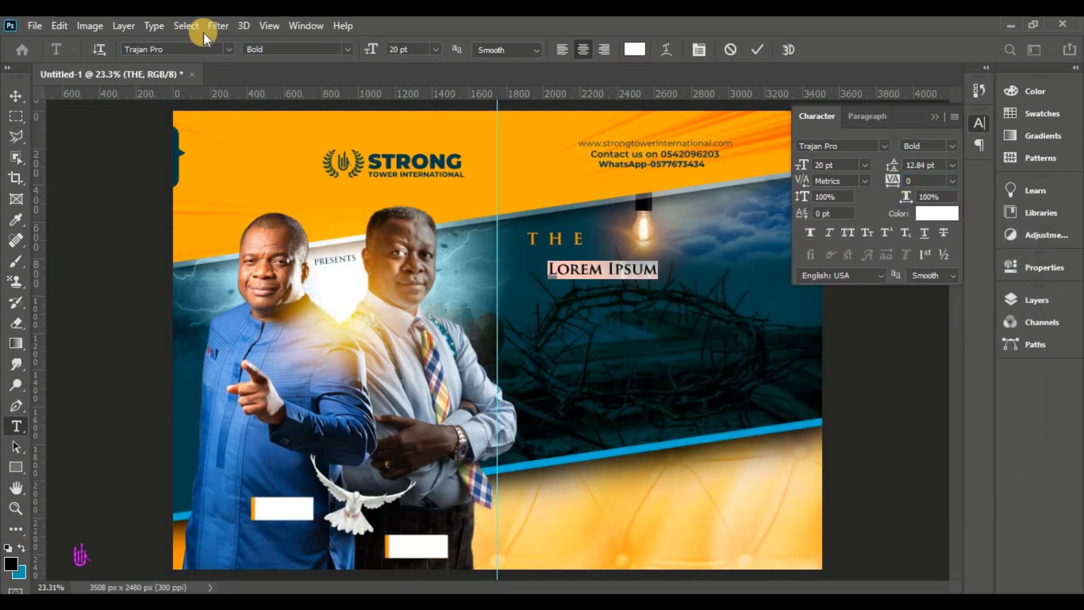
{"action": "left_click", "coordinate": [225, 52]}
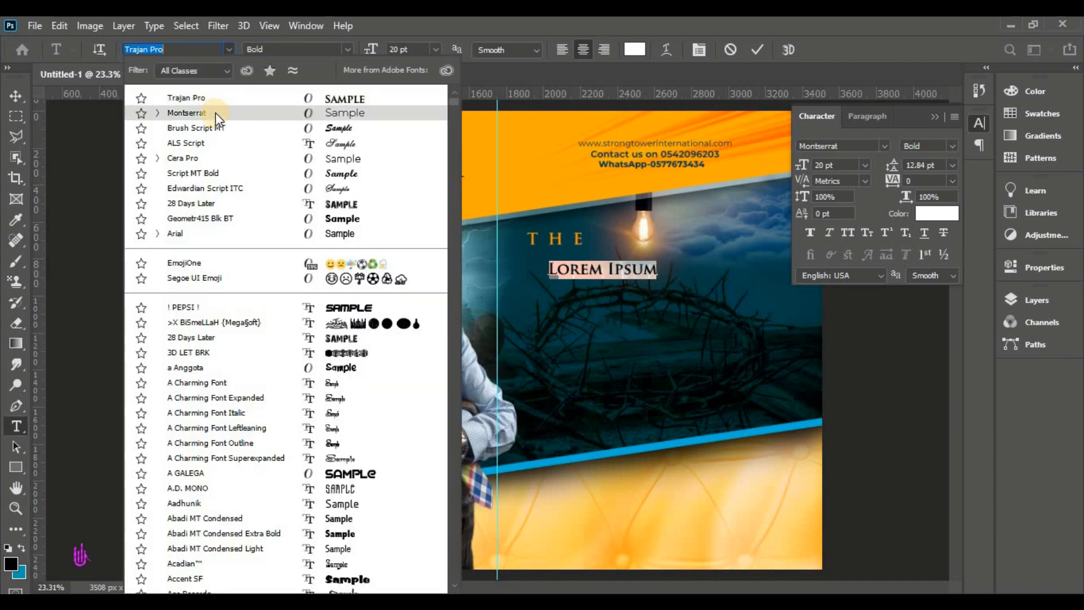
{"action": "left_click", "coordinate": [230, 113]}
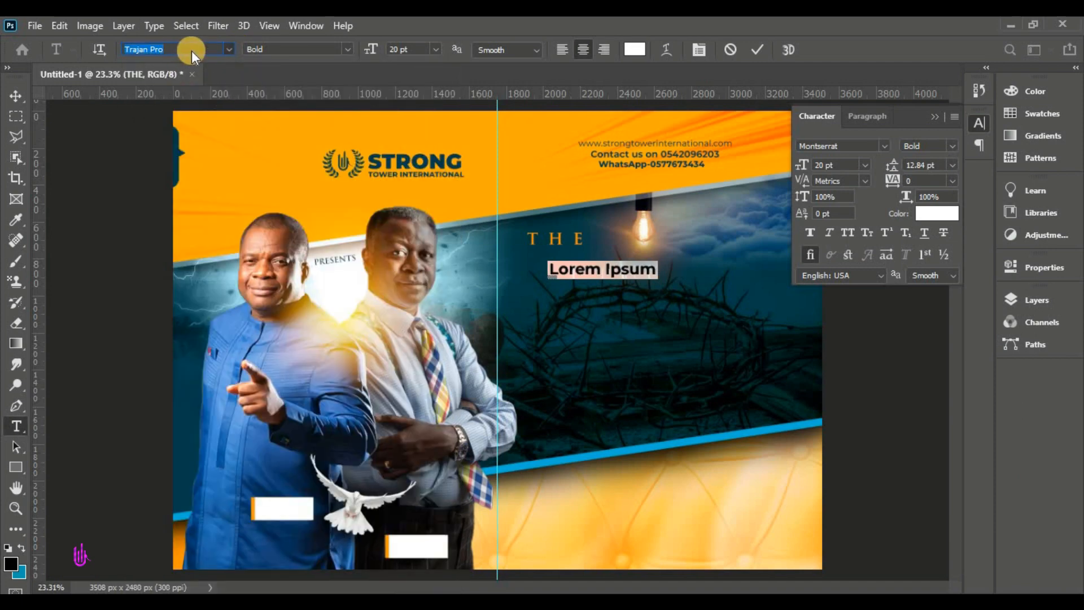
{"action": "left_click_drag", "start_coordinate": [181, 50], "coordinate": [100, 56]}
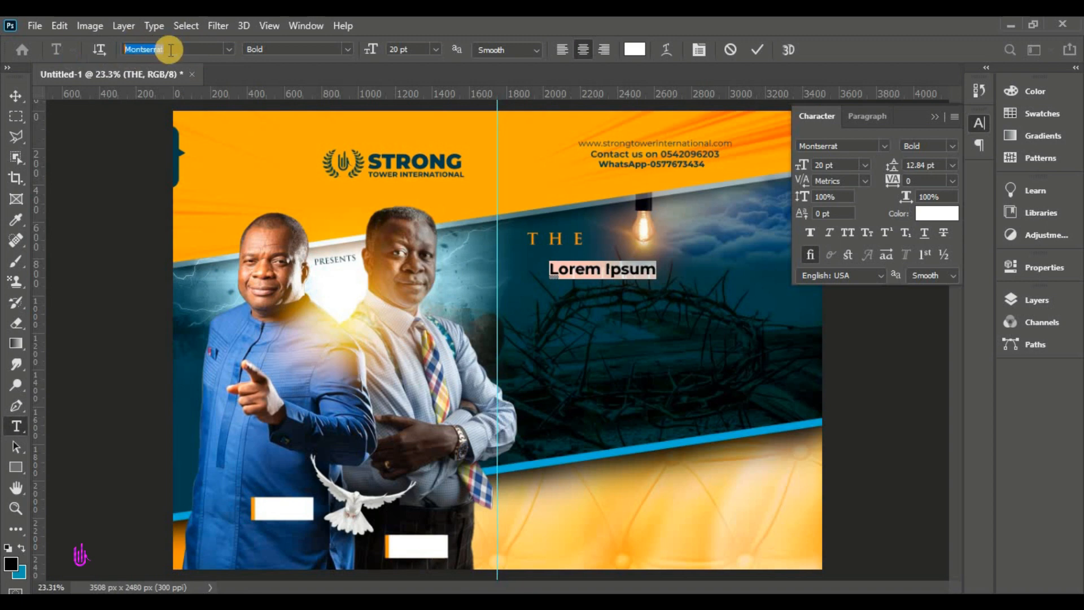
{"action": "left_click", "coordinate": [346, 49]}
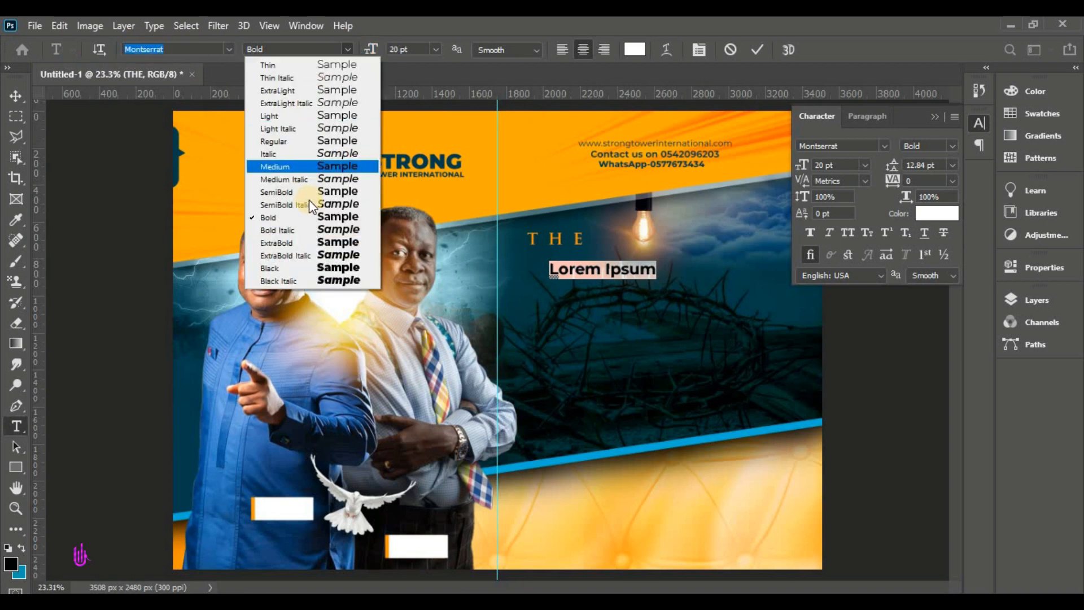
{"action": "left_click", "coordinate": [356, 268]}
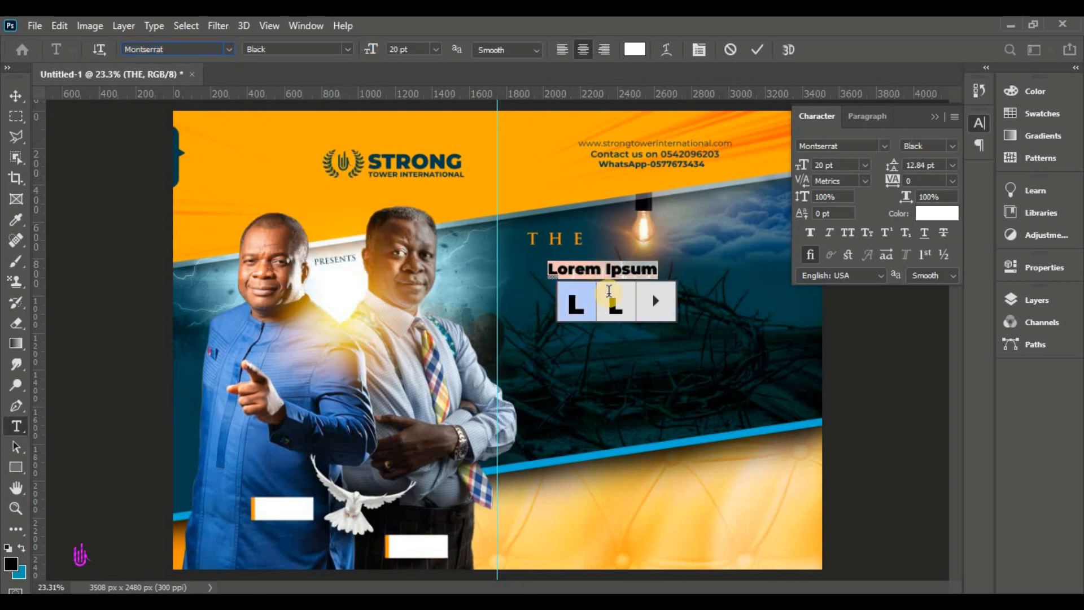
Copy the word PROPHETIC from the FLYER DETAILS1 notes in Notepad and return to the flyer in Photoshop
{"action": "left_click", "coordinate": [619, 587]}
{"action": "scroll", "coordinate": [198, 285], "scroll_direction": "down", "scroll_amount": 3}
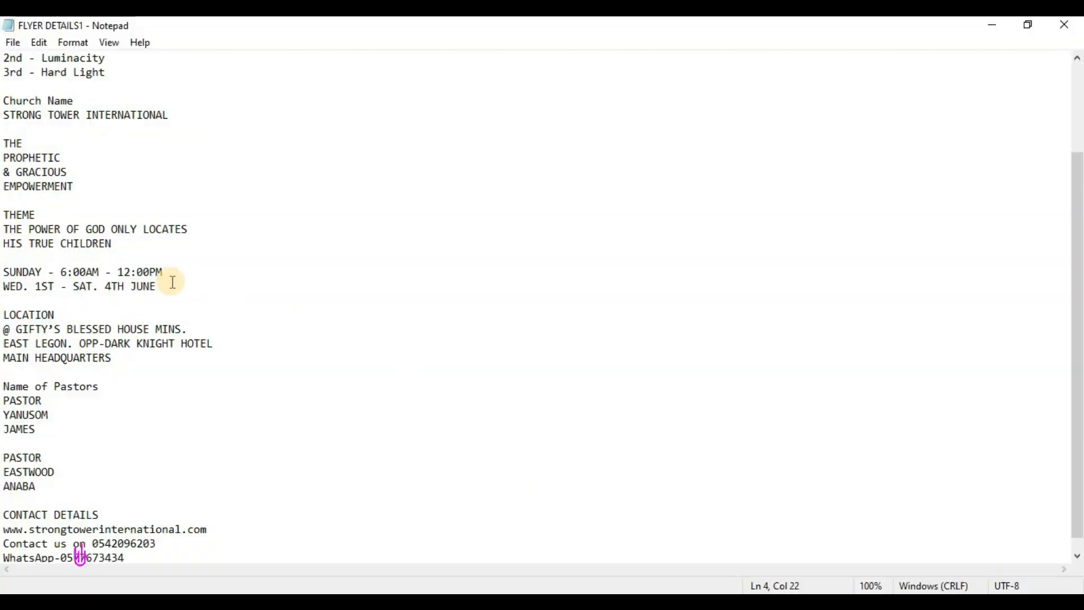
{"action": "left_click_drag", "start_coordinate": [63, 158], "coordinate": [3, 158]}
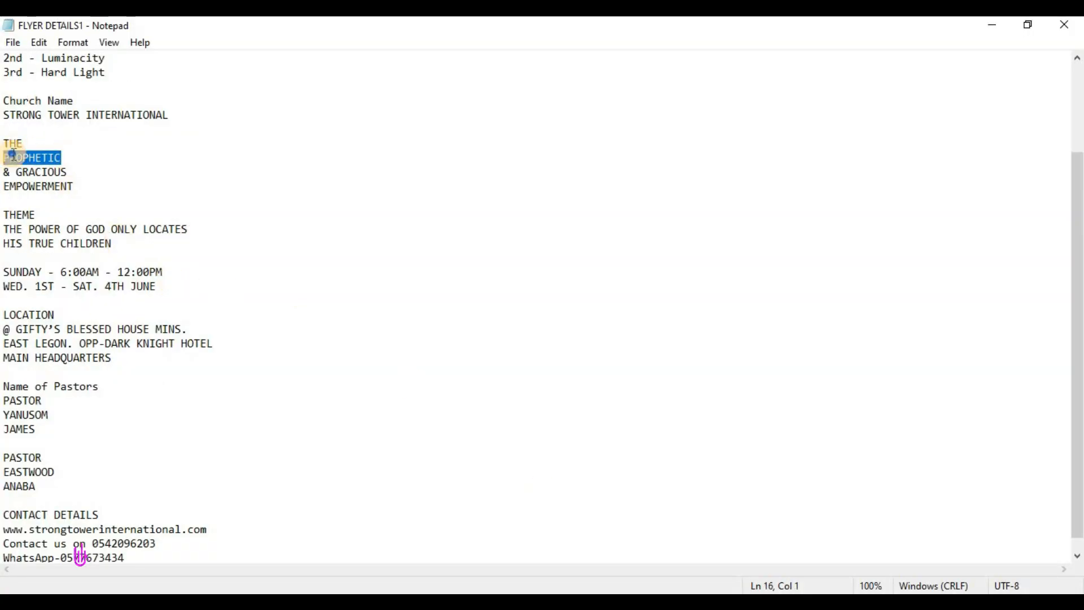
{"action": "right_click", "coordinate": [14, 154]}
{"action": "left_click", "coordinate": [92, 202]}
{"action": "left_click", "coordinate": [536, 587]}
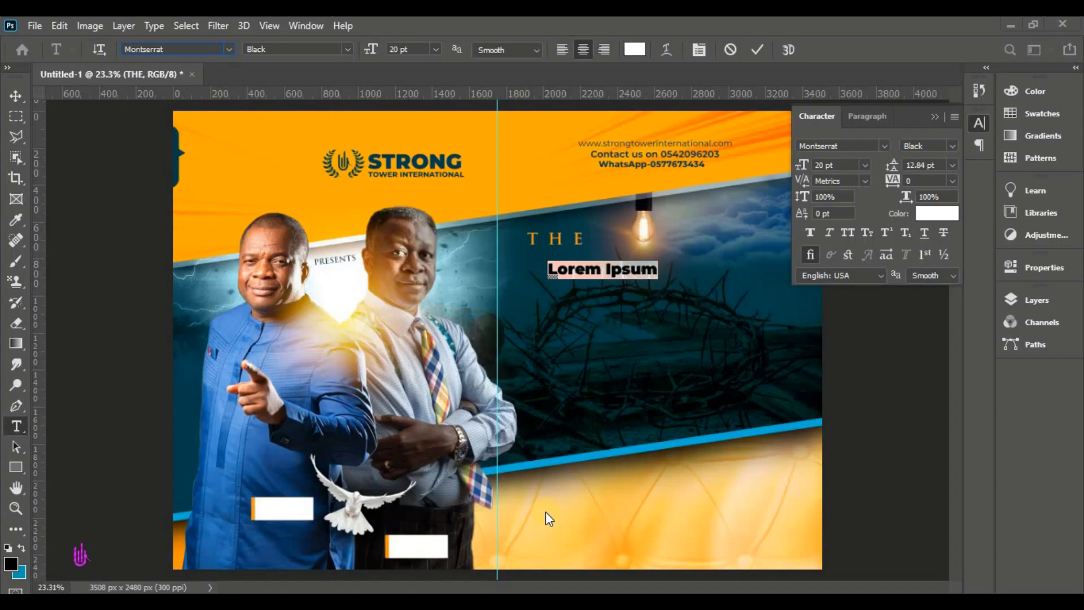
Replace the placeholder text below THE with the copied word PROPHETIC and commit the text
{"action": "right_click", "coordinate": [581, 268]}
{"action": "left_click", "coordinate": [603, 326]}
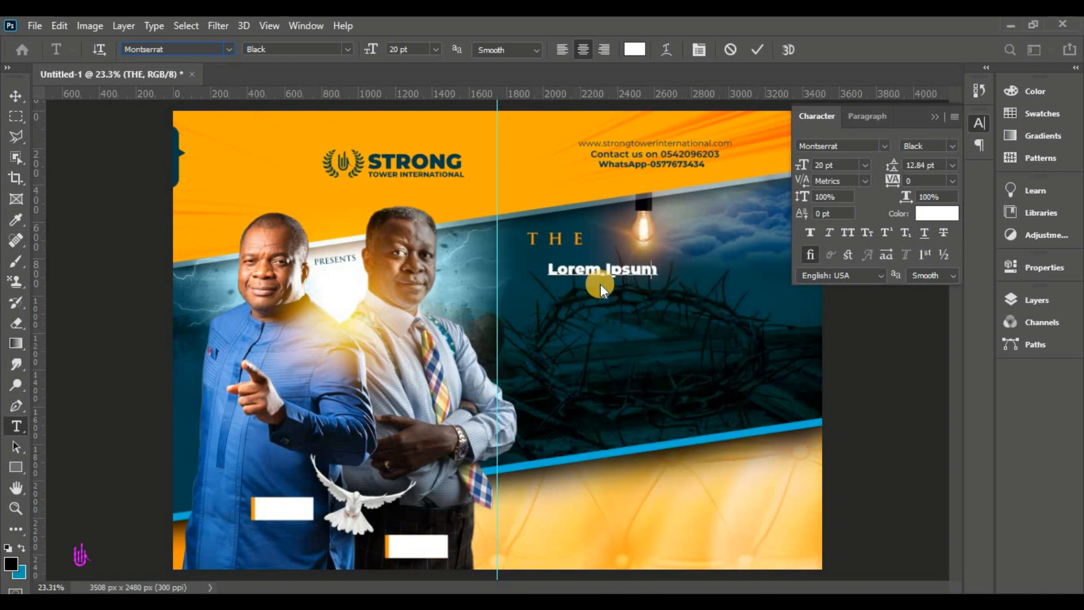
{"action": "left_click", "coordinate": [753, 52]}
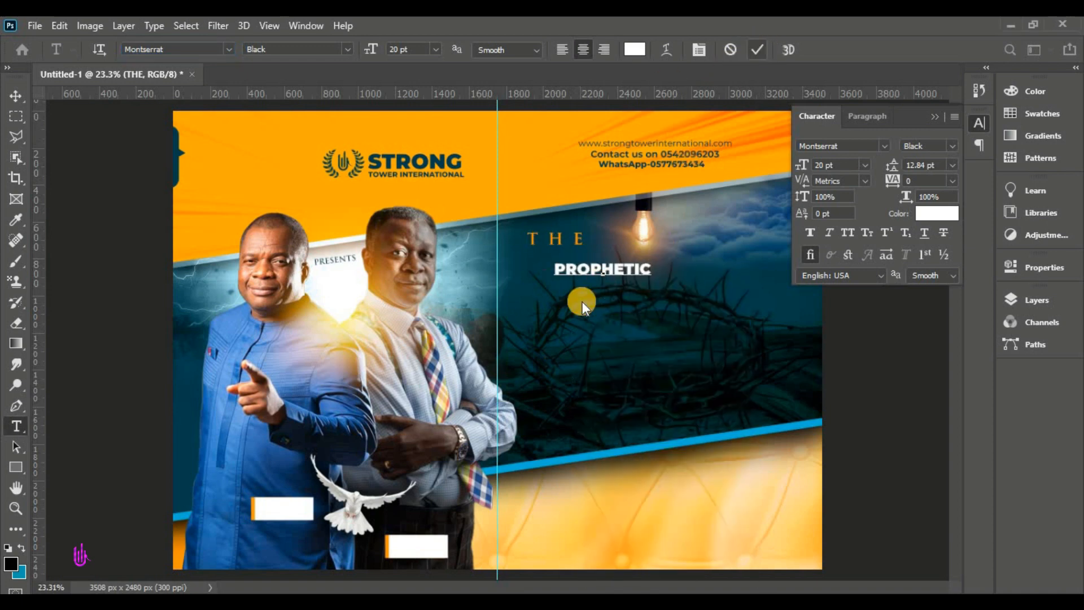
Free-transform the PROPHETIC text to about 238% and position it just below THE, beside the vertical guide
{"action": "left_click", "coordinate": [15, 97]}
{"action": "left_click", "coordinate": [79, 96]}
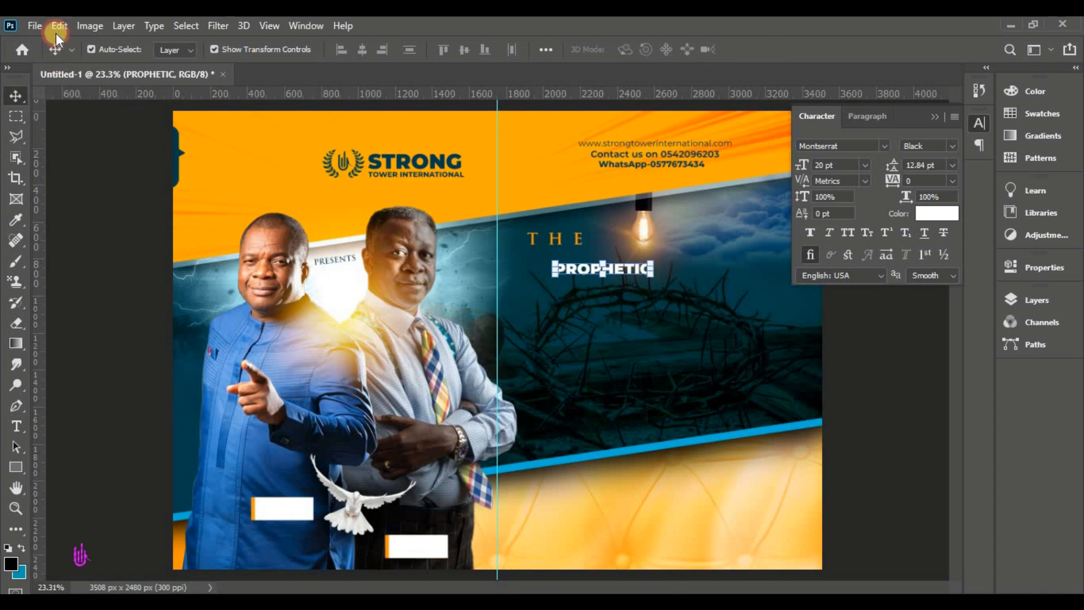
{"action": "left_click", "coordinate": [59, 25]}
{"action": "left_click", "coordinate": [169, 370]}
{"action": "left_click_drag", "start_coordinate": [604, 278], "coordinate": [640, 277]}
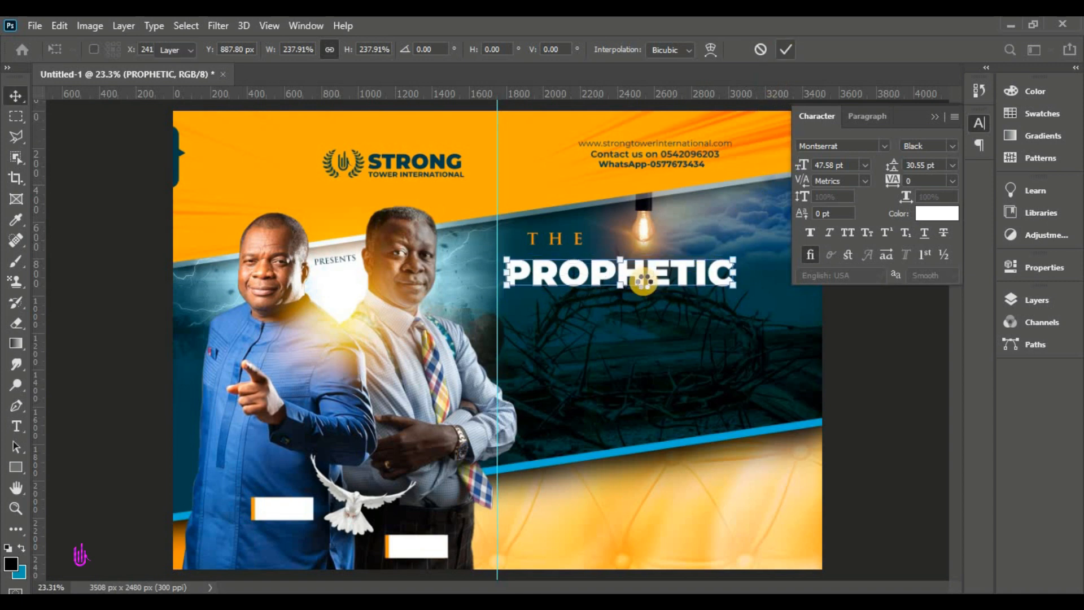
{"action": "left_click", "coordinate": [935, 115]}
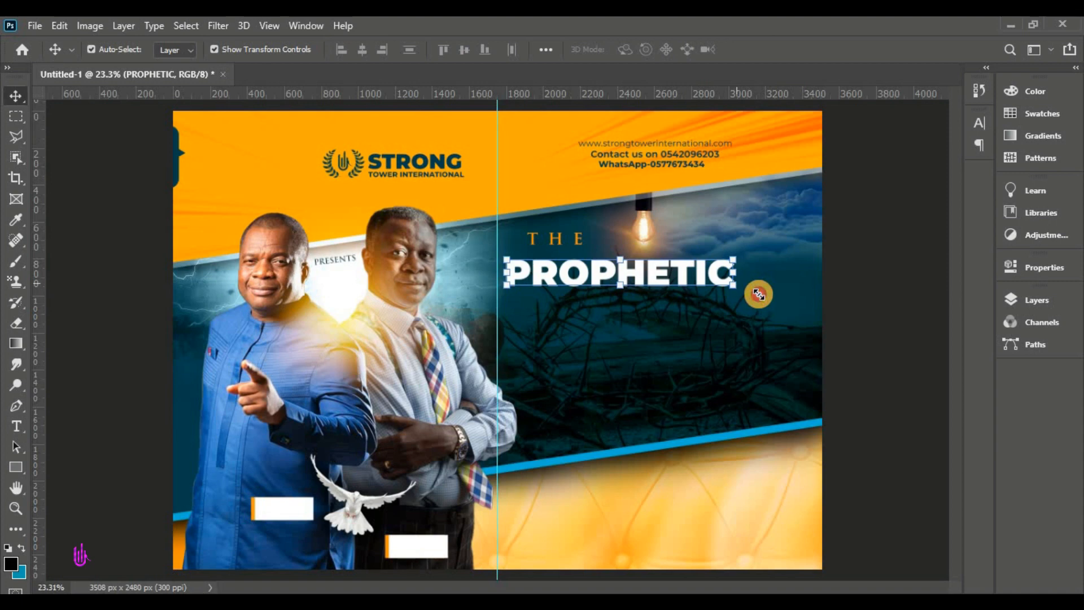
Enlarge PROPHETIC by a further 110% or so, shift it slightly up and to the right, and commit the transform
{"action": "left_click_drag", "start_coordinate": [758, 294], "coordinate": [727, 270]}
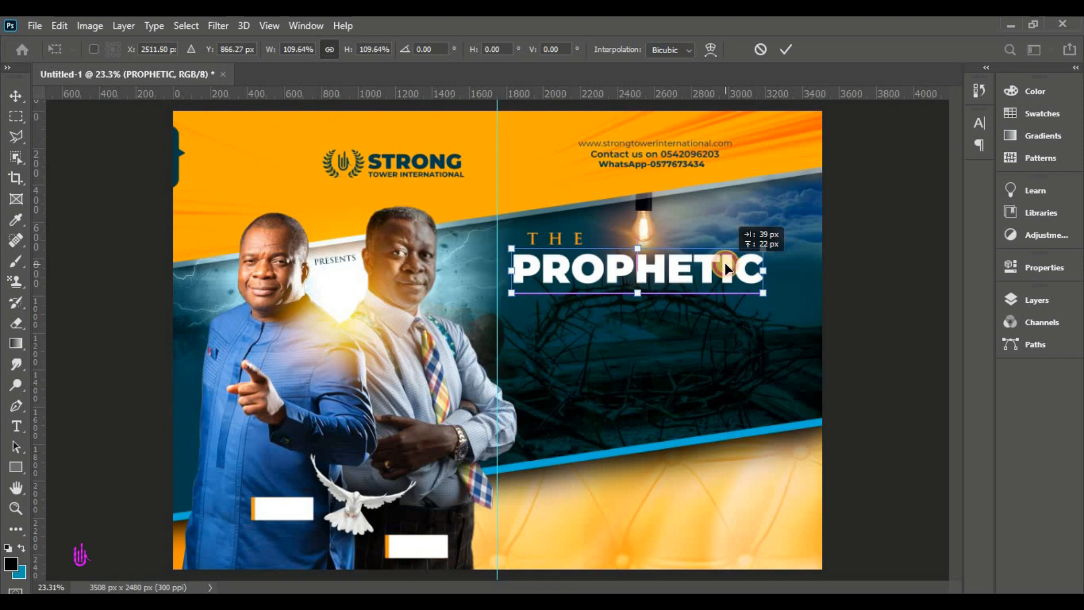
{"action": "left_click", "coordinate": [785, 49]}
{"action": "left_click", "coordinate": [662, 286]}
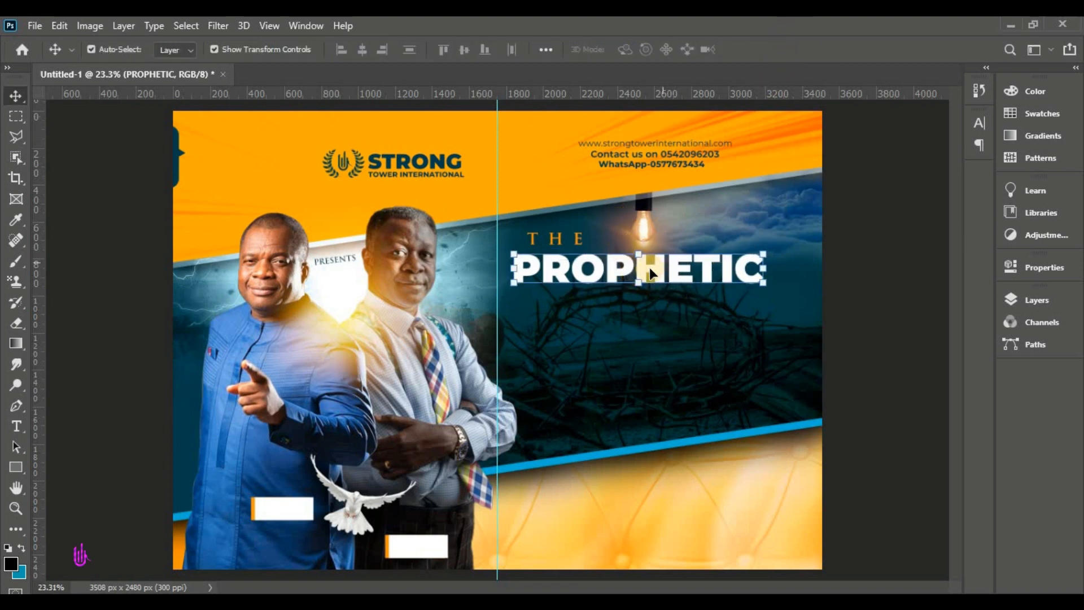
Draw a black ellipse shape about 1519 by 418 px below PROPHETIC, over the crown of thorns
{"action": "left_click", "coordinate": [1037, 301]}
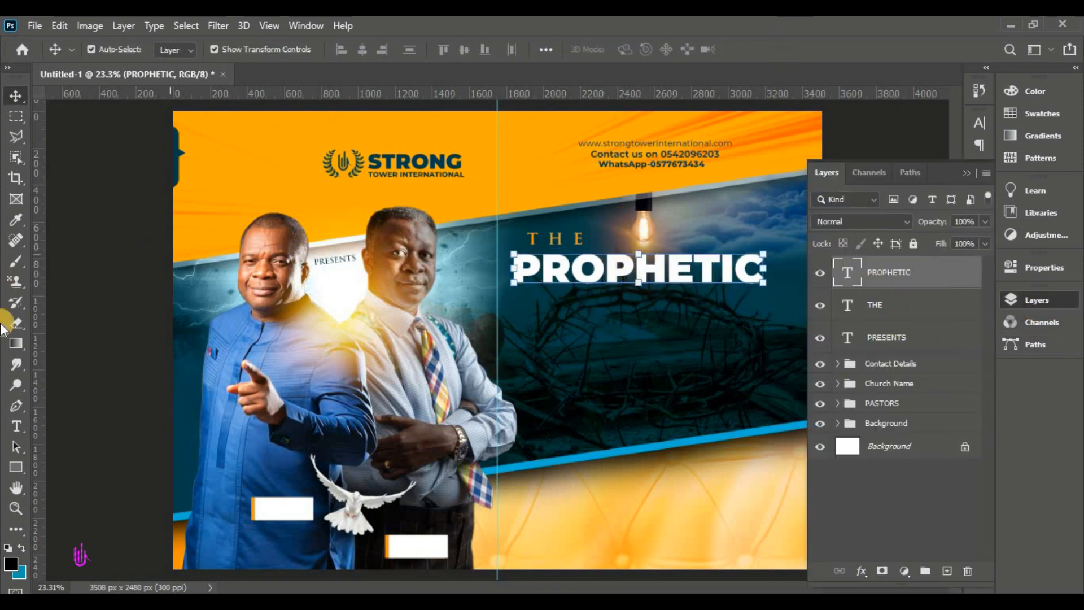
{"action": "left_click", "coordinate": [16, 467]}
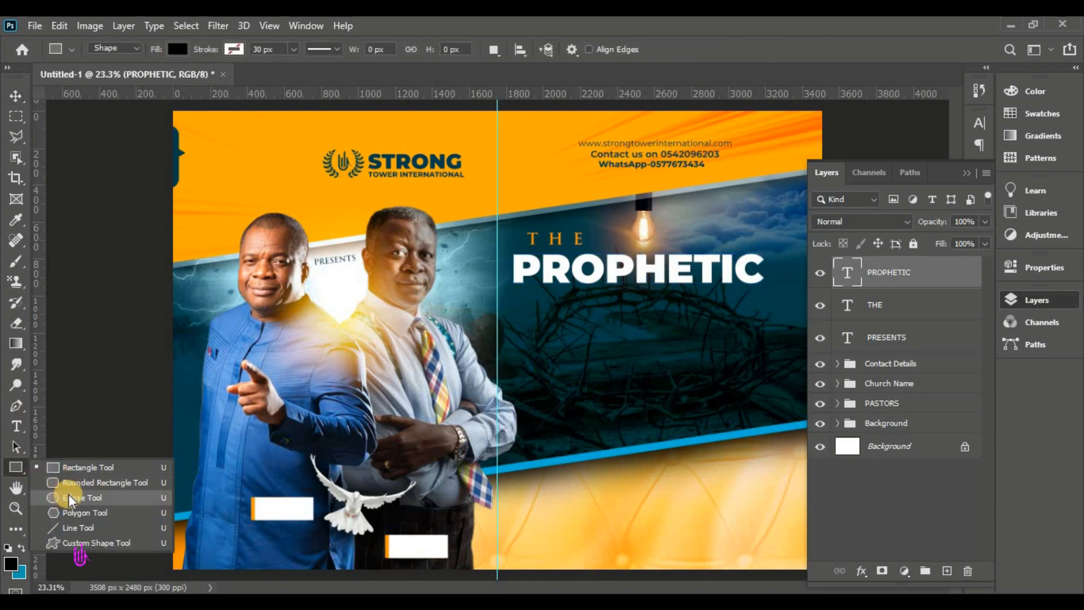
{"action": "left_click", "coordinate": [70, 499]}
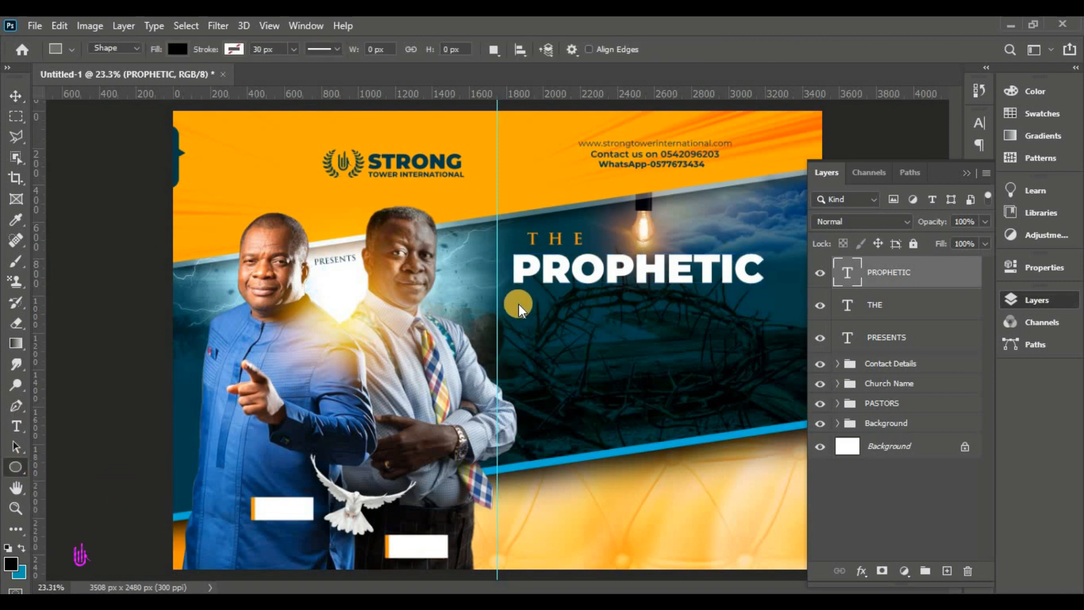
{"action": "left_click_drag", "start_coordinate": [512, 305], "coordinate": [794, 381]}
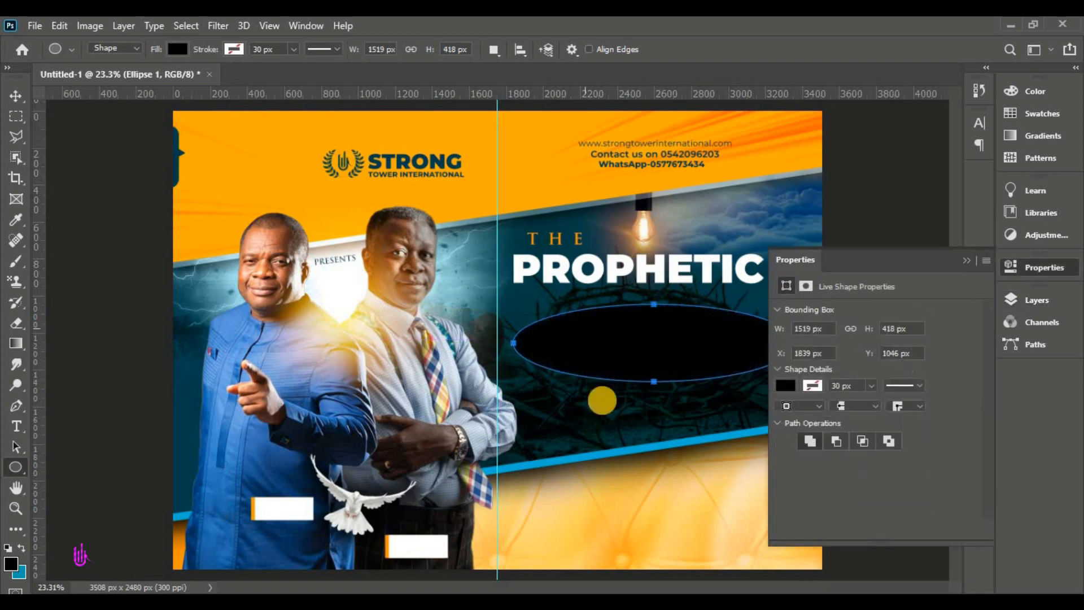
{"action": "left_click", "coordinate": [966, 260]}
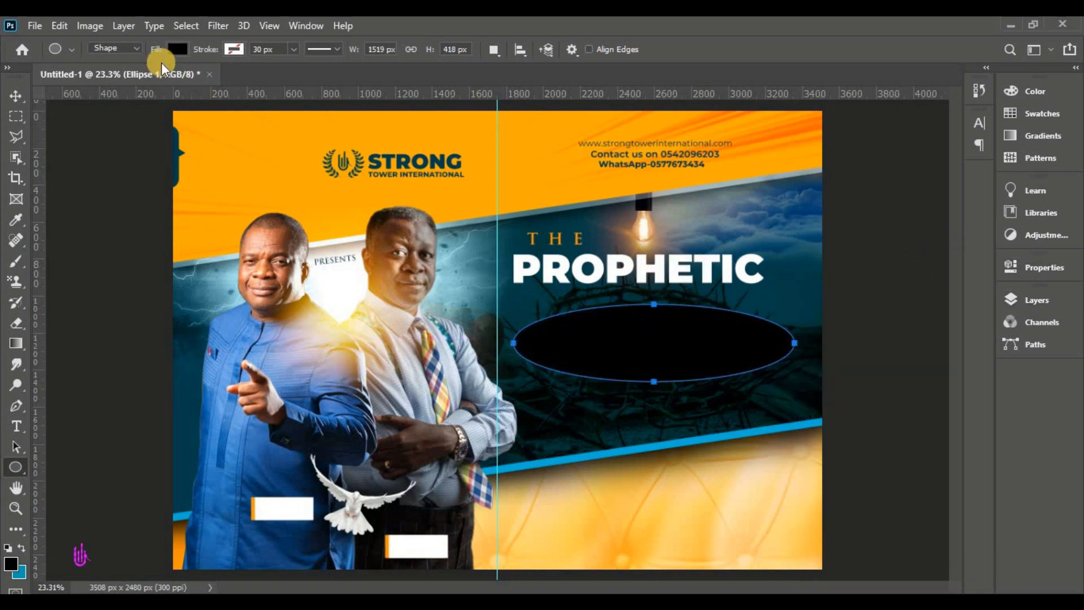
{"action": "left_click", "coordinate": [17, 97]}
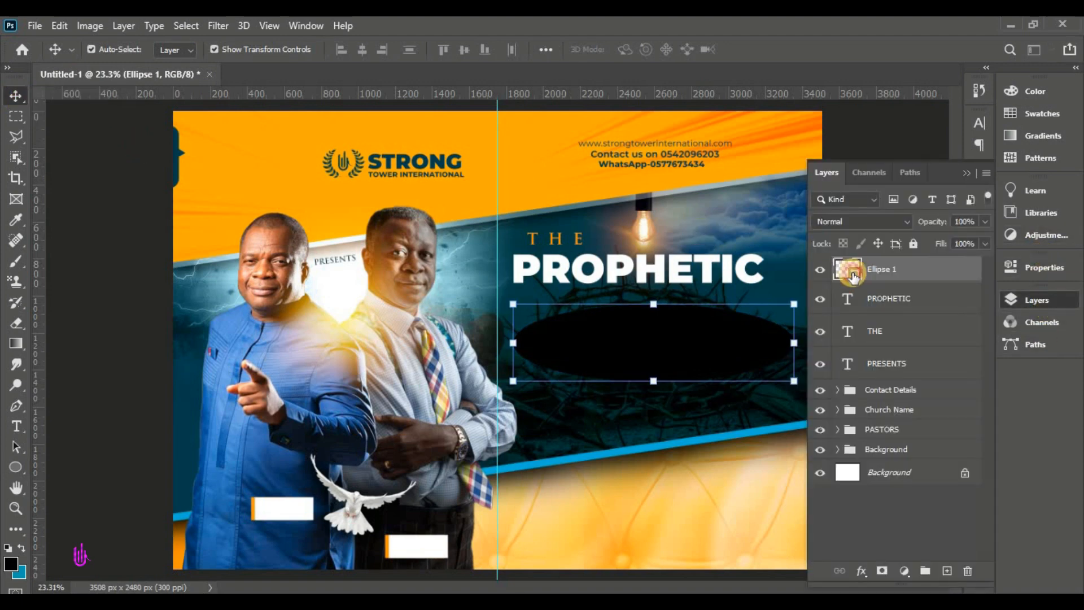
Change the fill colour of the ellipse below the PROPHETIC title to grey 989898
{"action": "double_click", "coordinate": [852, 274]}
{"action": "left_click_drag", "start_coordinate": [631, 343], "coordinate": [618, 344]}
{"action": "left_click_drag", "start_coordinate": [707, 218], "coordinate": [738, 270]}
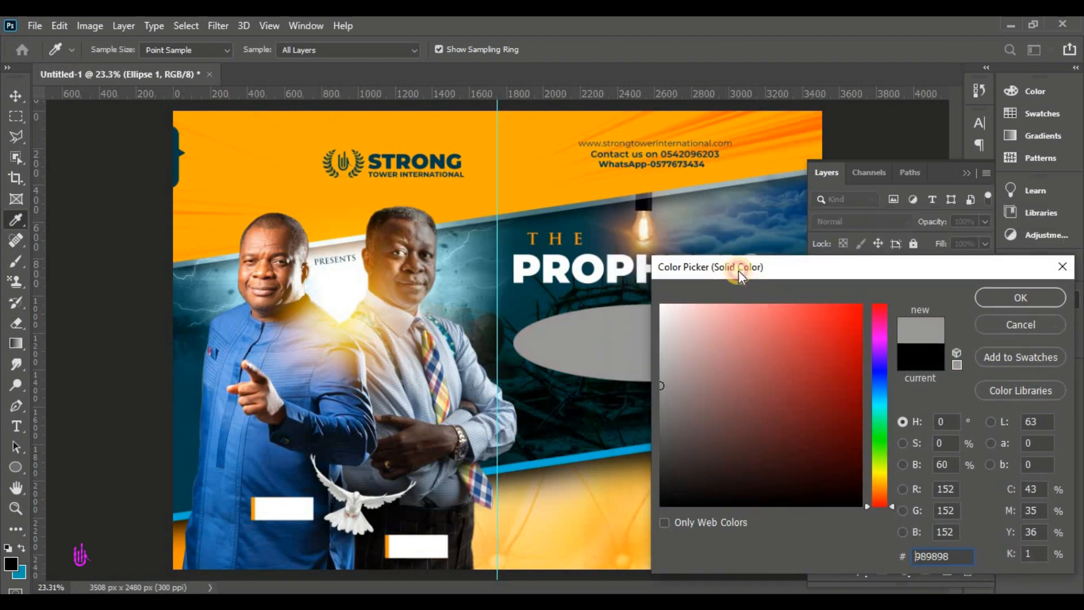
{"action": "left_click", "coordinate": [1001, 307]}
Move the grey ellipse up over the lower half of PROPHETIC and clip it to that text layer
{"action": "key", "text": "v"}
{"action": "left_click_drag", "start_coordinate": [646, 344], "coordinate": [635, 312]}
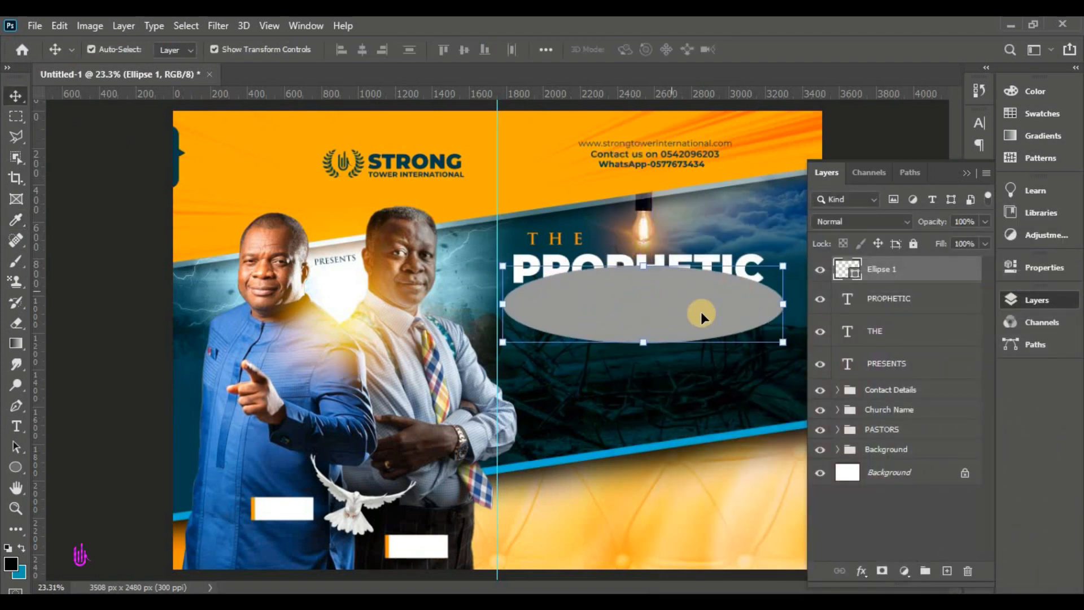
{"action": "right_click", "coordinate": [960, 271]}
{"action": "left_click", "coordinate": [839, 323]}
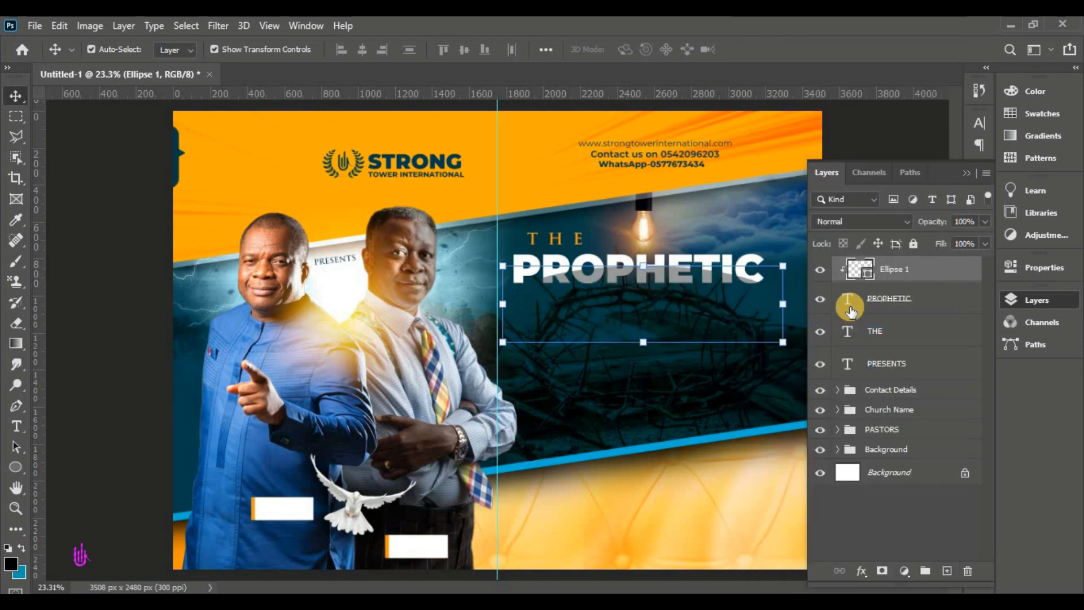
Compare the title with the clipped ellipse hidden and shown, and nudge the ellipse down about 30 px
{"action": "left_click", "coordinate": [820, 272]}
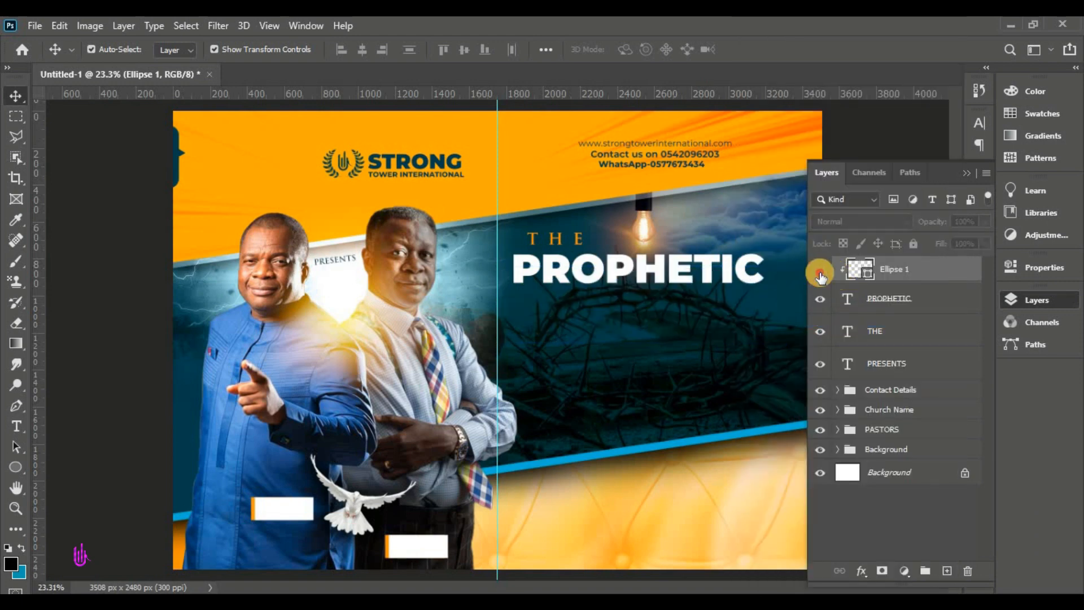
{"action": "left_click", "coordinate": [819, 272]}
{"action": "left_click", "coordinate": [657, 275]}
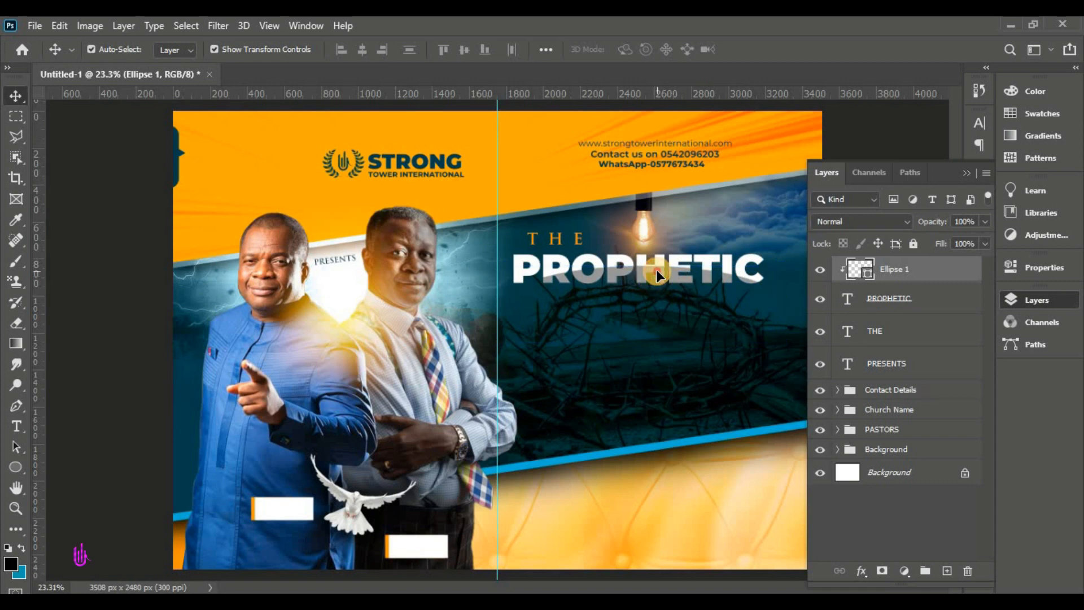
{"action": "left_click_drag", "start_coordinate": [657, 274], "coordinate": [658, 275]}
{"action": "key", "text": "shift+Down"}
{"action": "key", "text": "shift+Down"}
{"action": "key", "text": "shift+Down"}
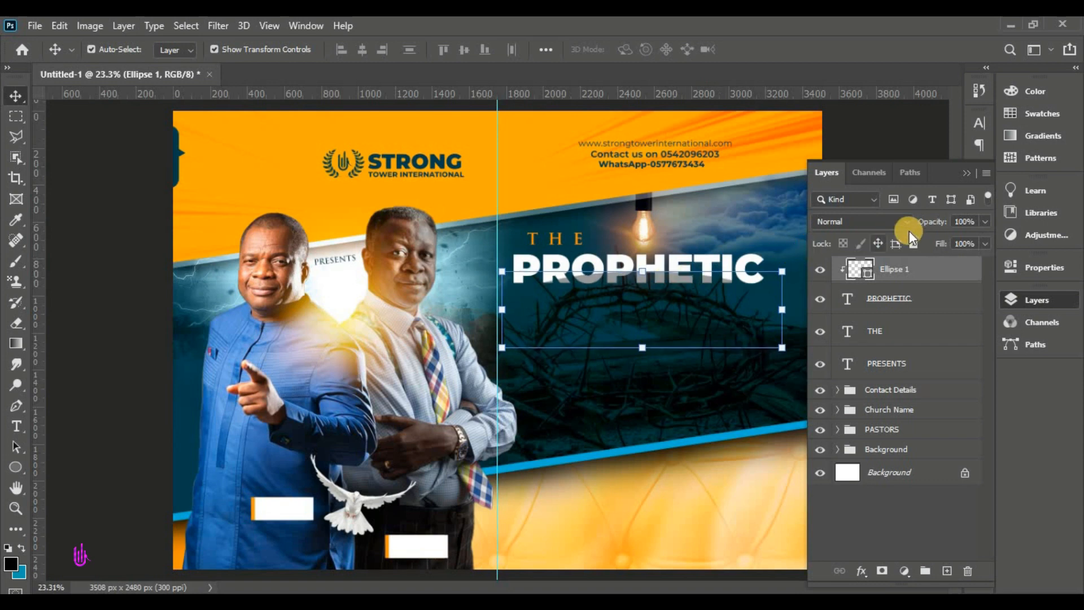
Set the clipped ellipse's opacity to 50%
{"action": "left_click", "coordinate": [965, 221]}
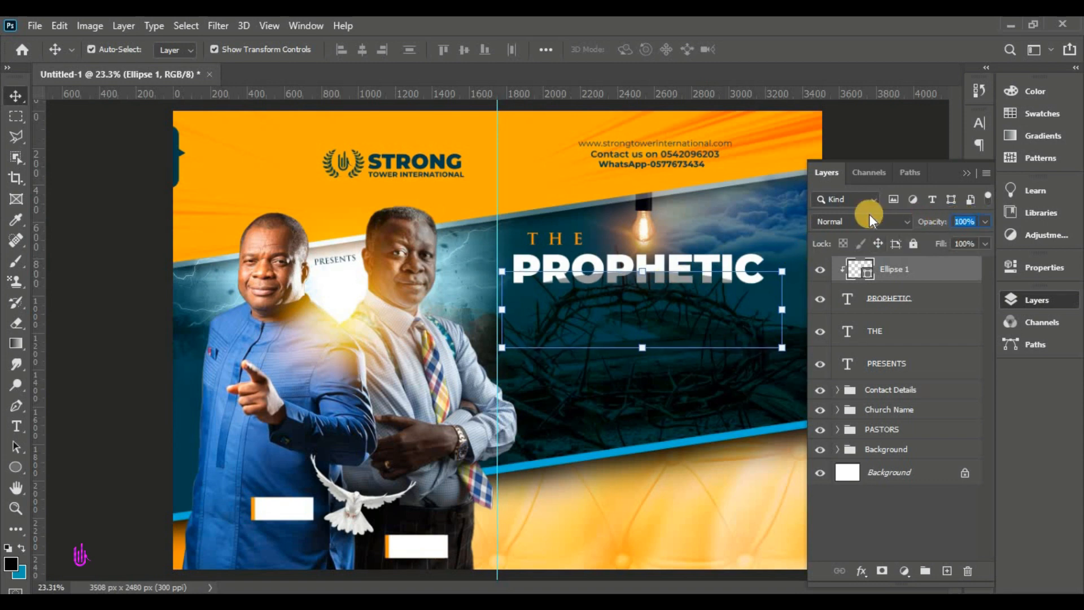
{"action": "type", "text": "50"}
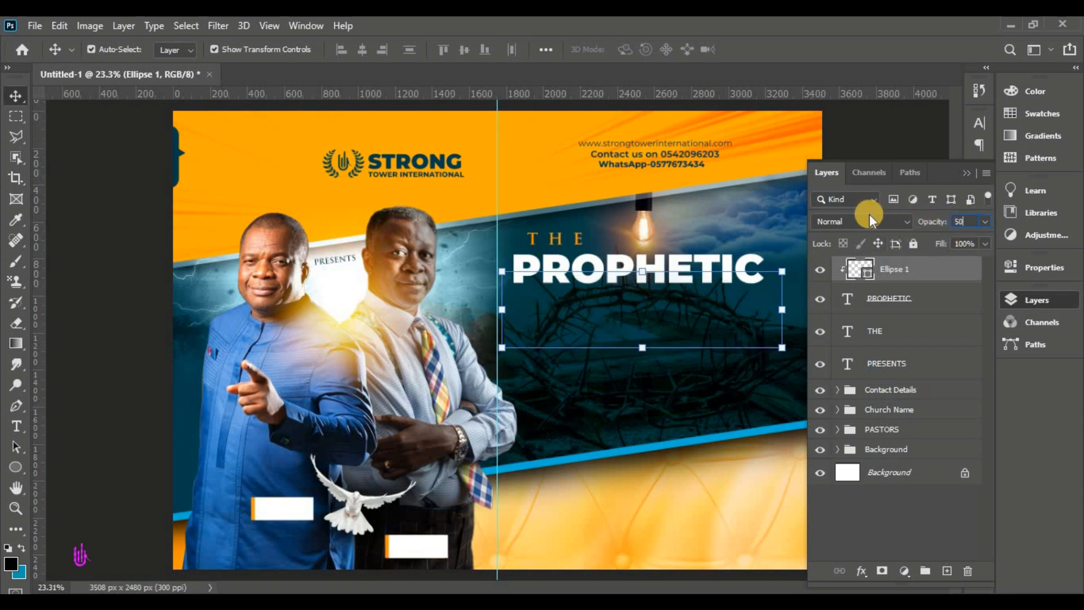
{"action": "left_click", "coordinate": [104, 276]}
{"action": "left_click", "coordinate": [649, 273]}
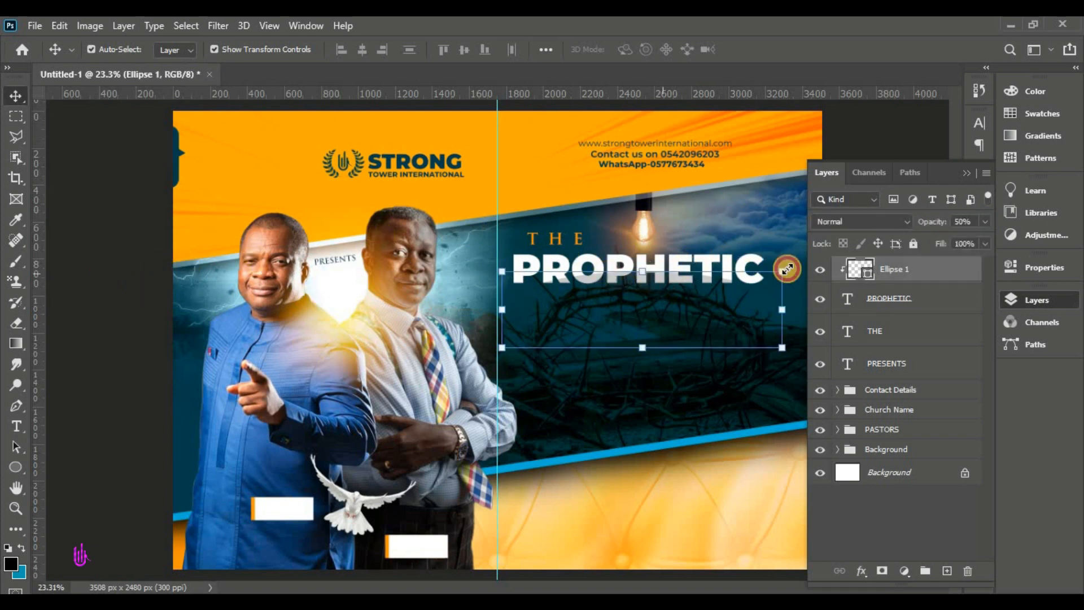
Set the clipped ellipse's opacity to 60% and deselect the layer
{"action": "left_click", "coordinate": [965, 222]}
{"action": "type", "text": "60"}
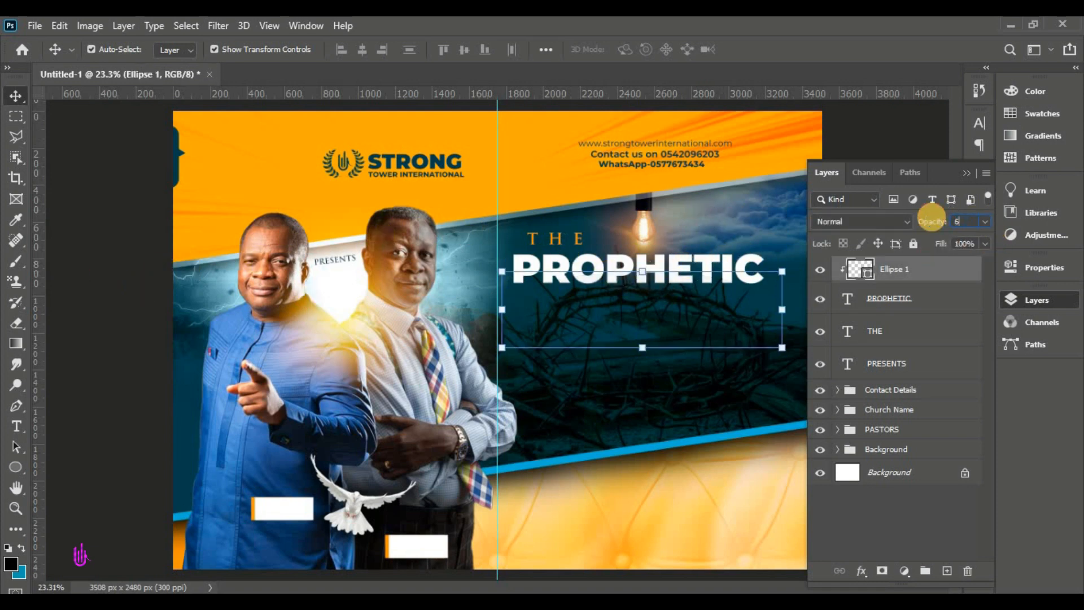
{"action": "left_click", "coordinate": [128, 288]}
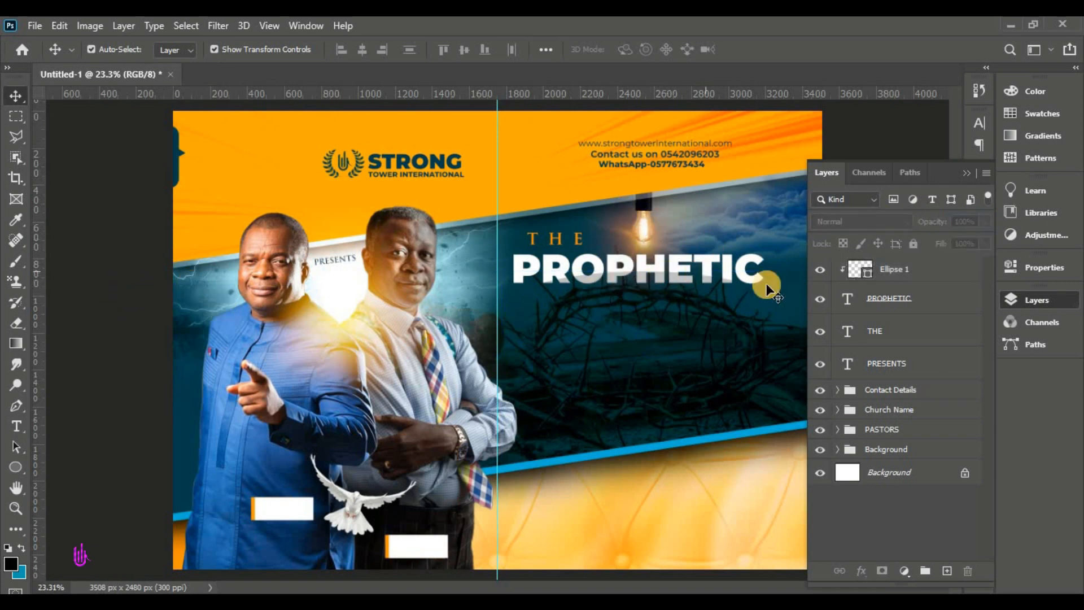
Start a new text line above the Ellipse 1 layer, placed in the dark area below PROPHETIC
{"action": "left_click", "coordinate": [880, 272]}
{"action": "left_click", "coordinate": [15, 425]}
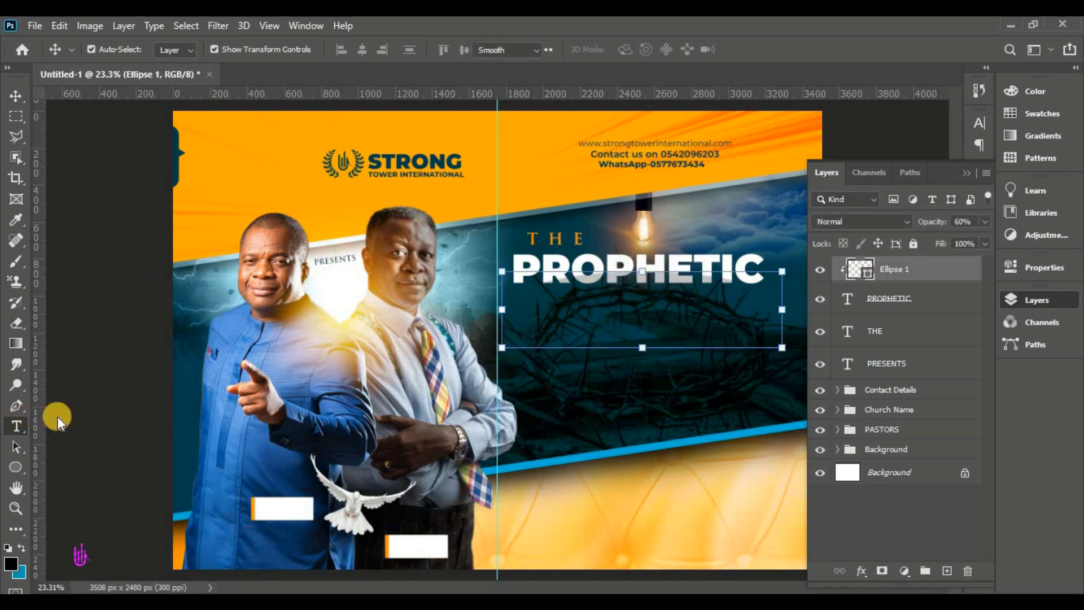
{"action": "left_click", "coordinate": [544, 371]}
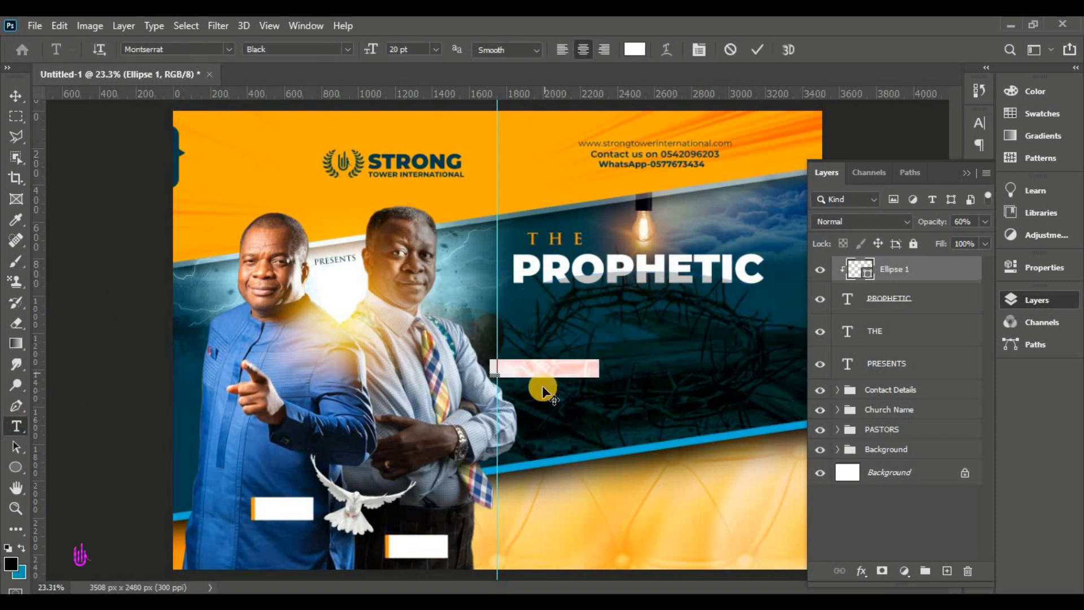
{"action": "left_click", "coordinate": [968, 173]}
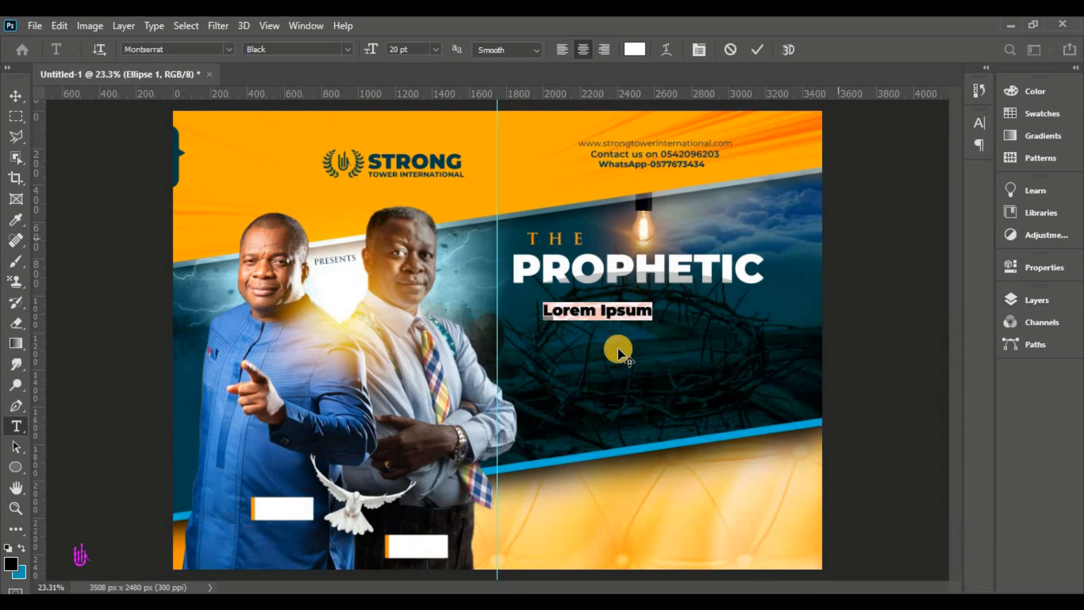
Switch to the FLYER DETAILS1 notes in Notepad, copy the line "& GRACIOUS" and return to Photoshop
{"action": "key", "text": "alt+Tab"}
{"action": "mouse_move", "coordinate": [6, 172]}
{"action": "left_mouse_down"}
{"action": "mouse_move", "coordinate": [77, 176]}
{"action": "mouse_move", "coordinate": [5, 170]}
{"action": "mouse_move", "coordinate": [3, 183]}
{"action": "mouse_move", "coordinate": [8, 172]}
{"action": "left_mouse_up"}
{"action": "right_click", "coordinate": [17, 170]}
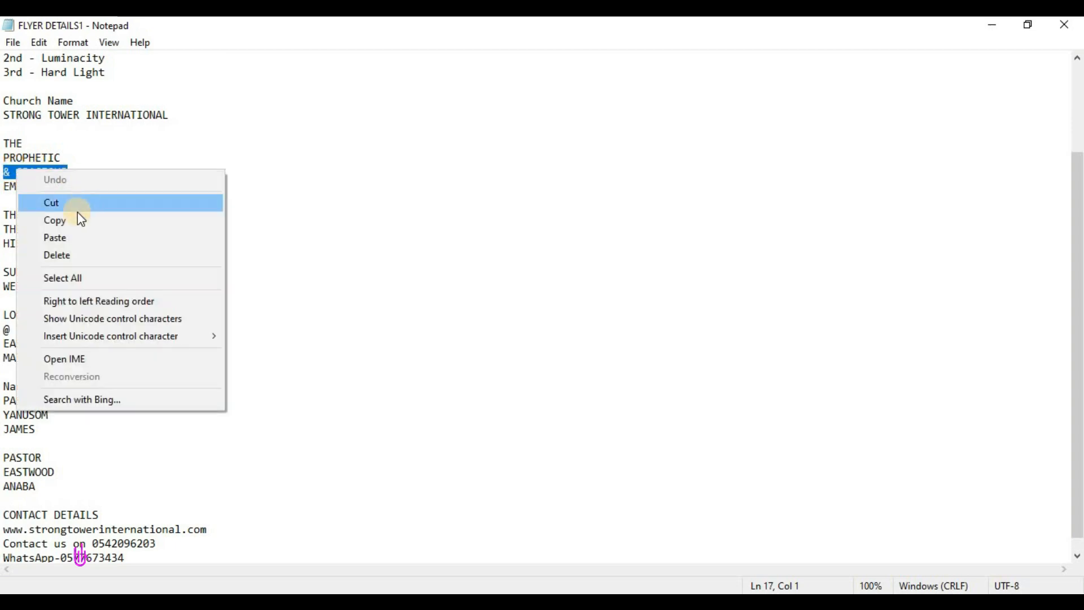
{"action": "left_click", "coordinate": [68, 220]}
{"action": "key", "text": "alt+Tab"}
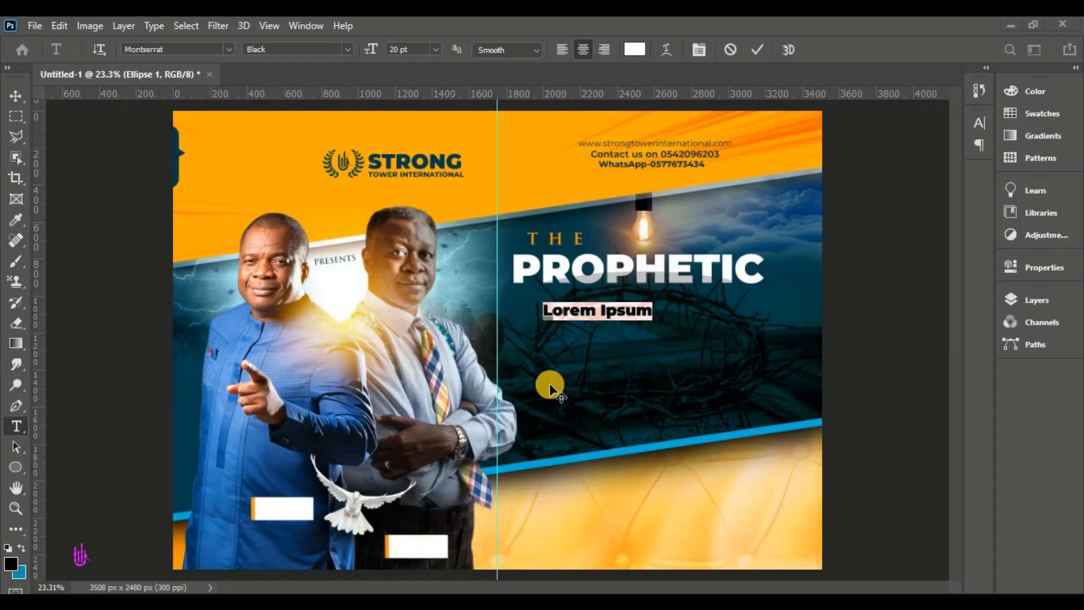
Replace the placeholder text with the copied "& GRACIOUS" and position it just under PROPHETIC
{"action": "right_click", "coordinate": [594, 310]}
{"action": "left_click", "coordinate": [612, 339]}
{"action": "left_click_drag", "start_coordinate": [563, 354], "coordinate": [597, 340]}
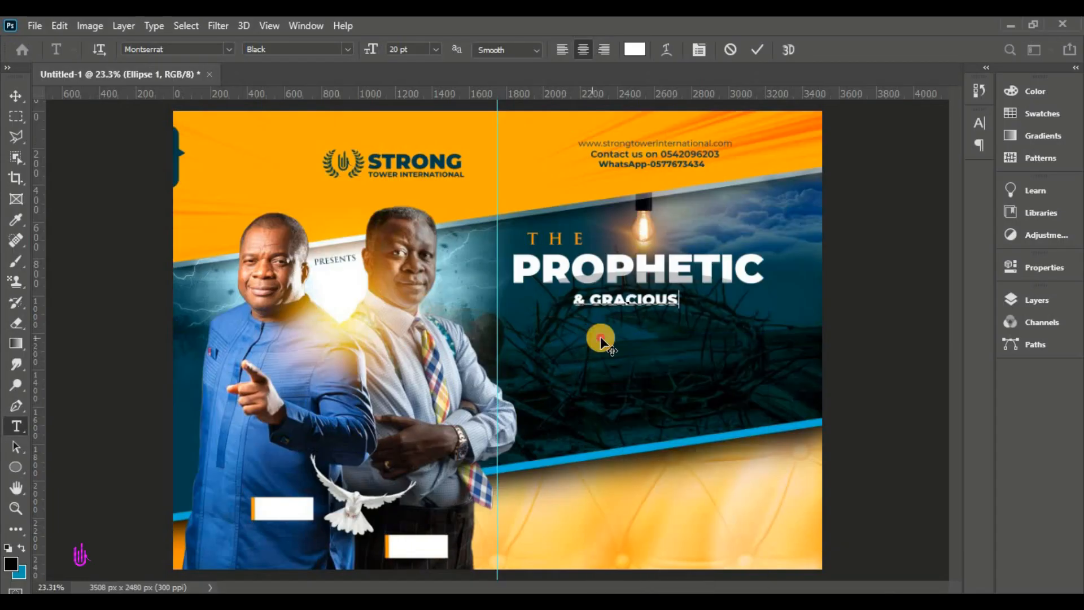
Format the "& GRACIOUS" text in Trajan Pro Bold at 23 pt
{"action": "left_click_drag", "start_coordinate": [682, 295], "coordinate": [498, 290]}
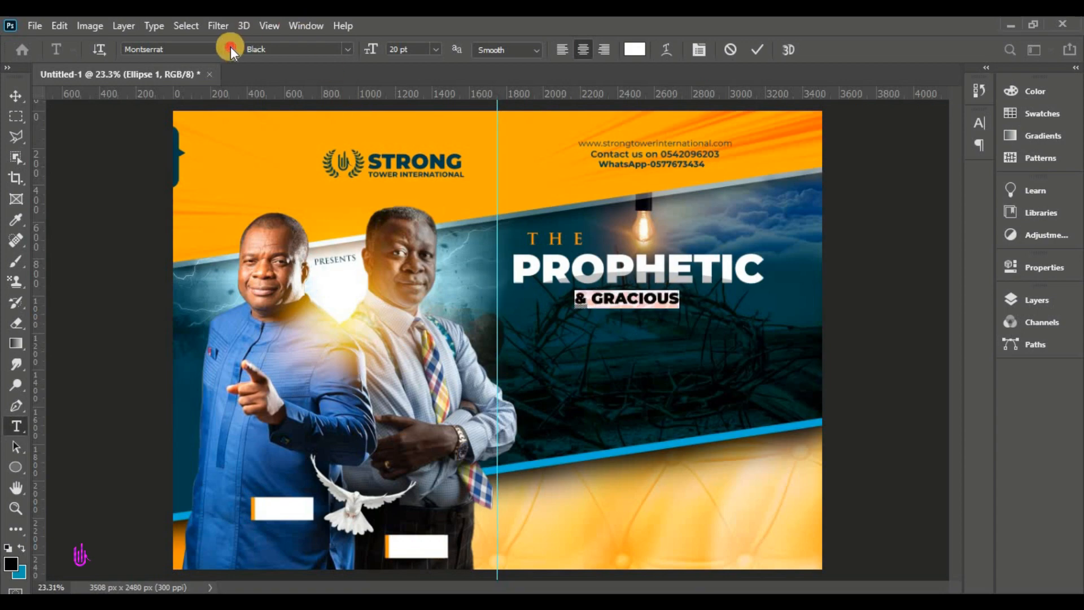
{"action": "left_click", "coordinate": [228, 50]}
{"action": "left_click", "coordinate": [232, 114]}
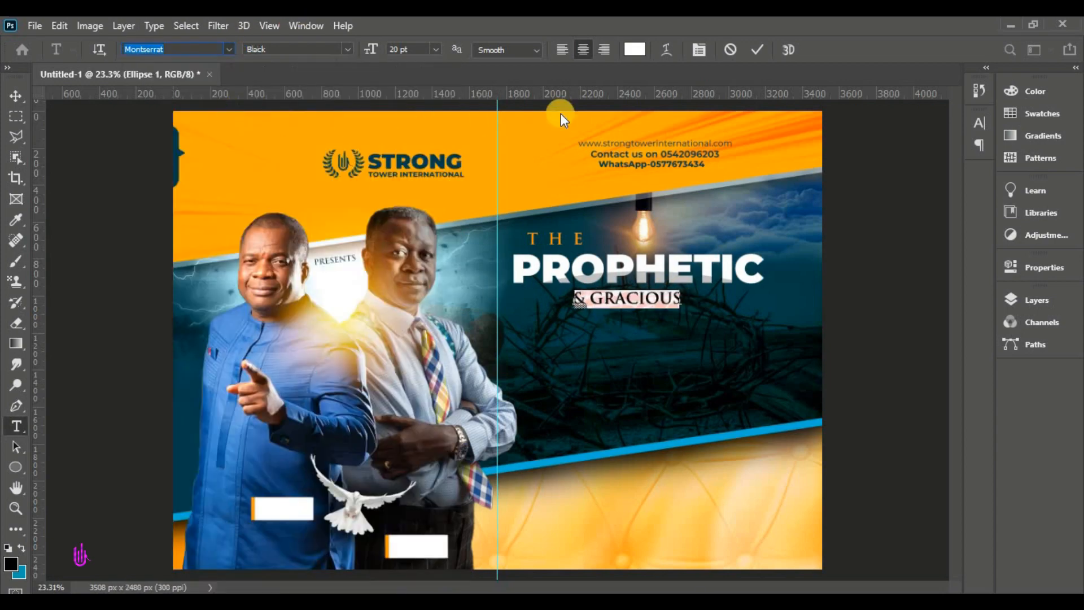
{"action": "left_click_drag", "start_coordinate": [370, 50], "coordinate": [376, 49]}
{"action": "left_click", "coordinate": [609, 214]}
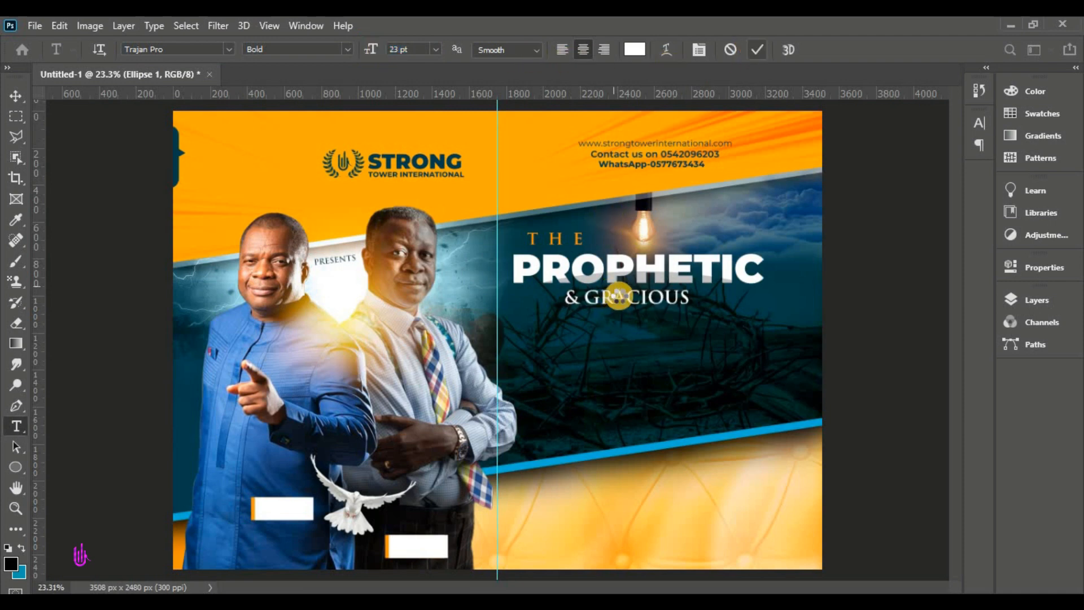
Scale the "& GRACIOUS" text up proportionally to about 175%, nearly as wide as the PROPHETIC title
{"action": "left_click", "coordinate": [15, 96]}
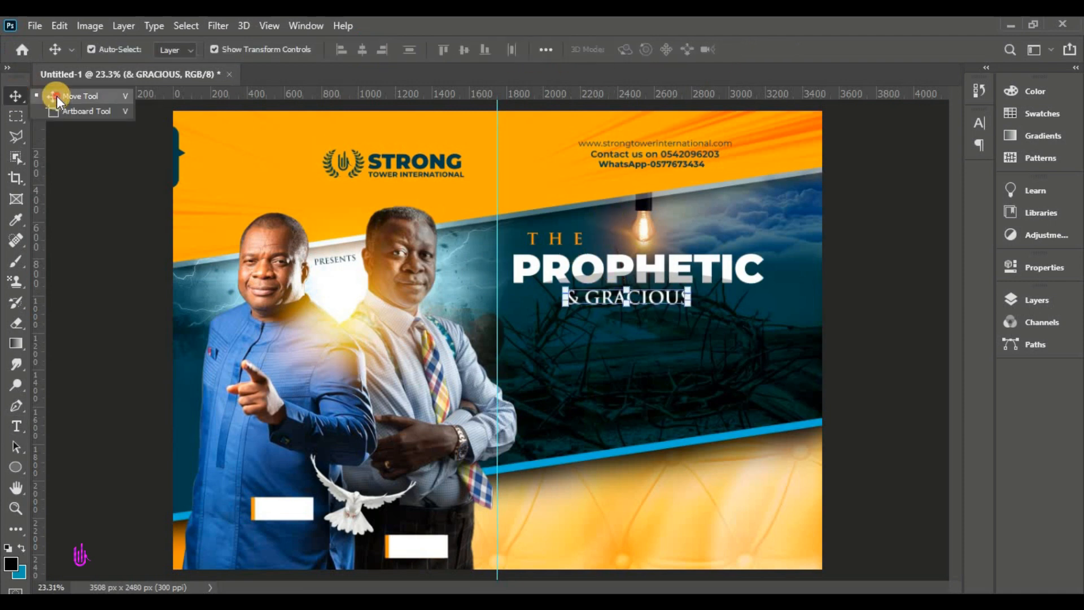
{"action": "left_click", "coordinate": [59, 26]}
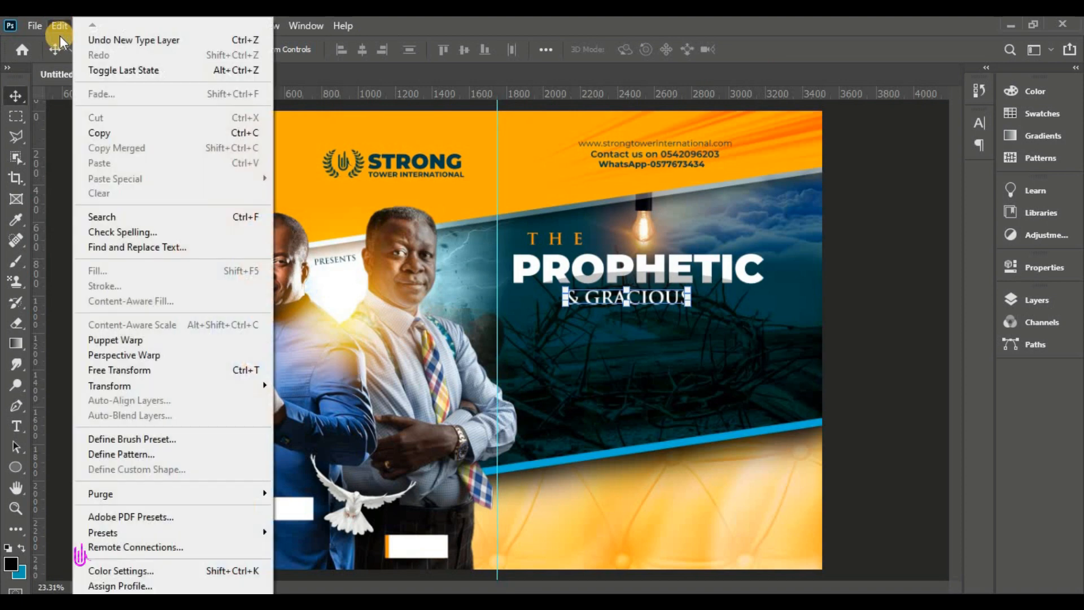
{"action": "left_click", "coordinate": [198, 370]}
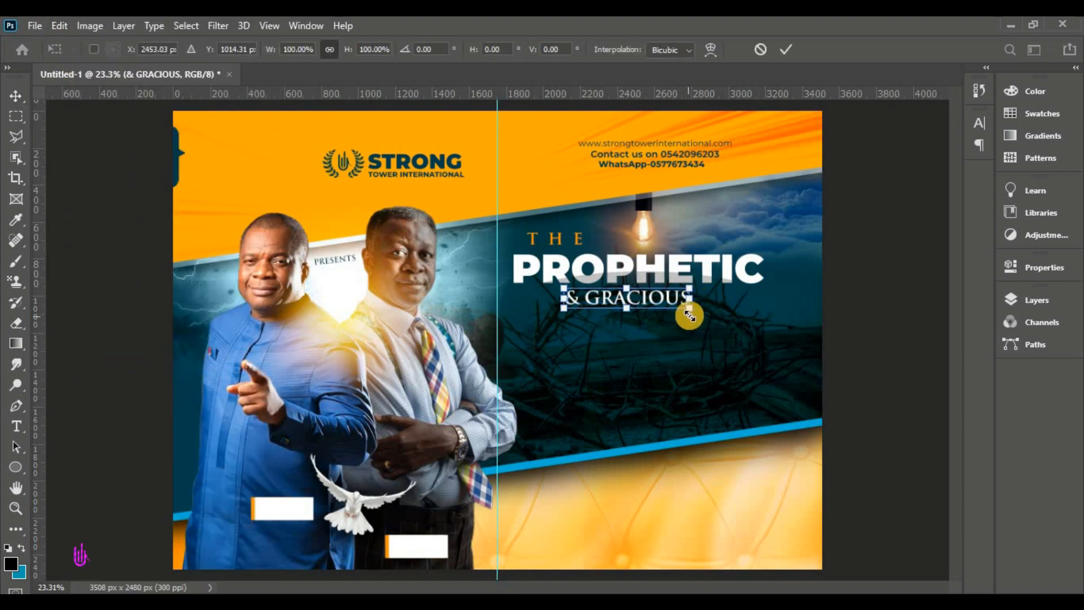
{"action": "left_click_drag", "start_coordinate": [689, 305], "coordinate": [739, 330]}
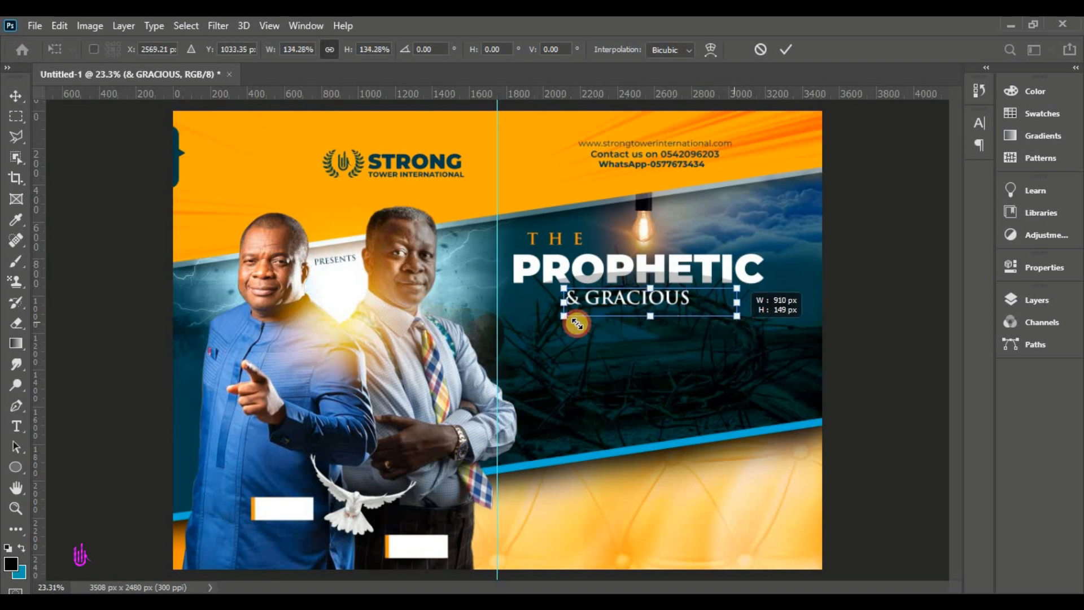
{"action": "left_click_drag", "start_coordinate": [564, 317], "coordinate": [526, 329]}
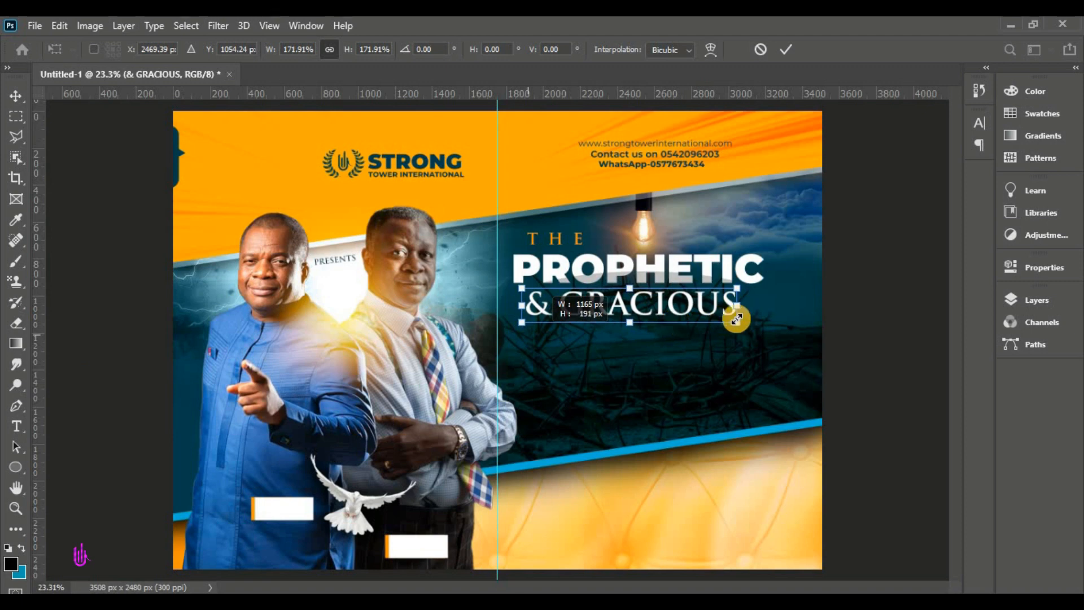
{"action": "left_click_drag", "start_coordinate": [740, 327], "coordinate": [744, 327]}
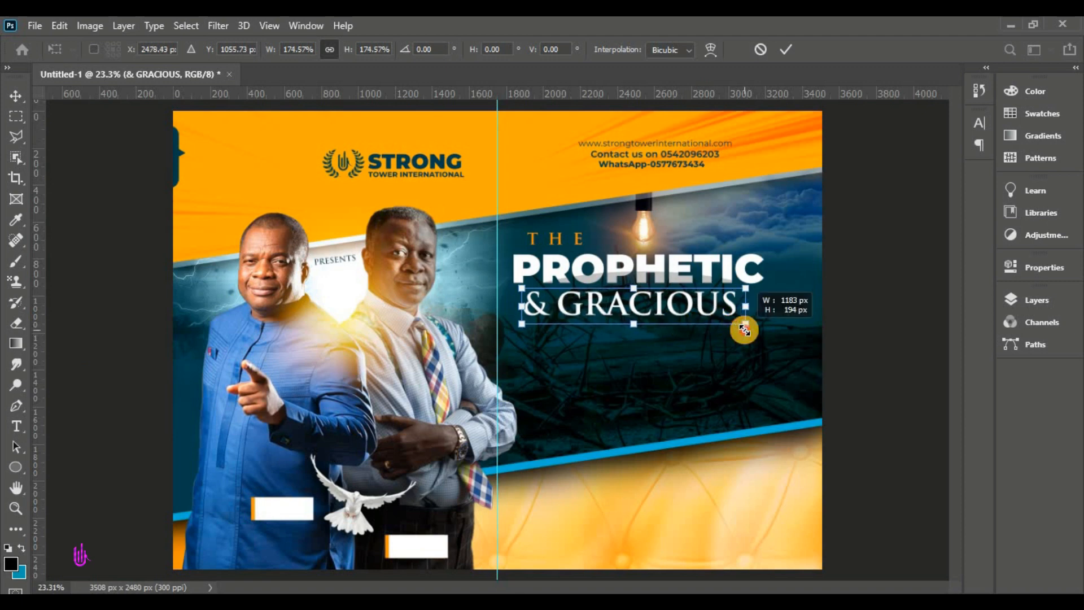
{"action": "left_click", "coordinate": [776, 59]}
{"action": "left_click", "coordinate": [584, 308]}
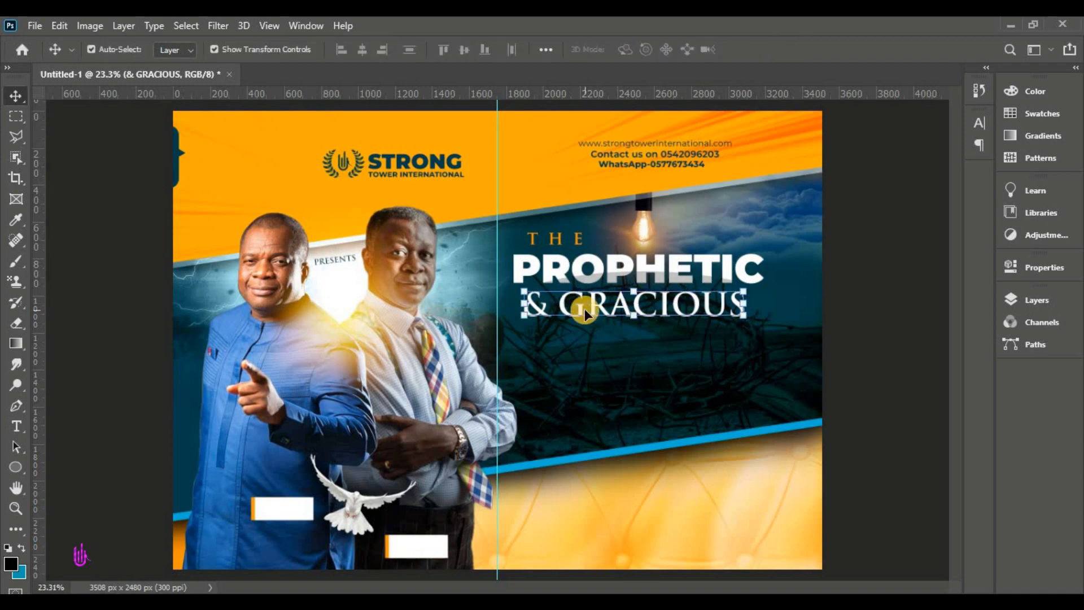
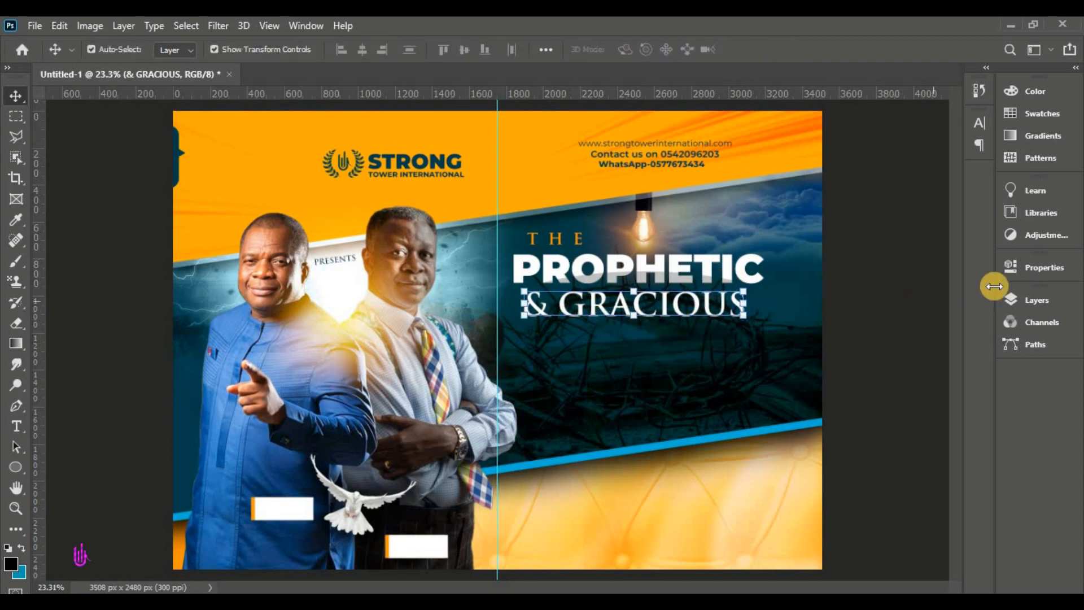
{"action": "left_click", "coordinate": [1010, 300]}
{"action": "left_click", "coordinate": [965, 281]}
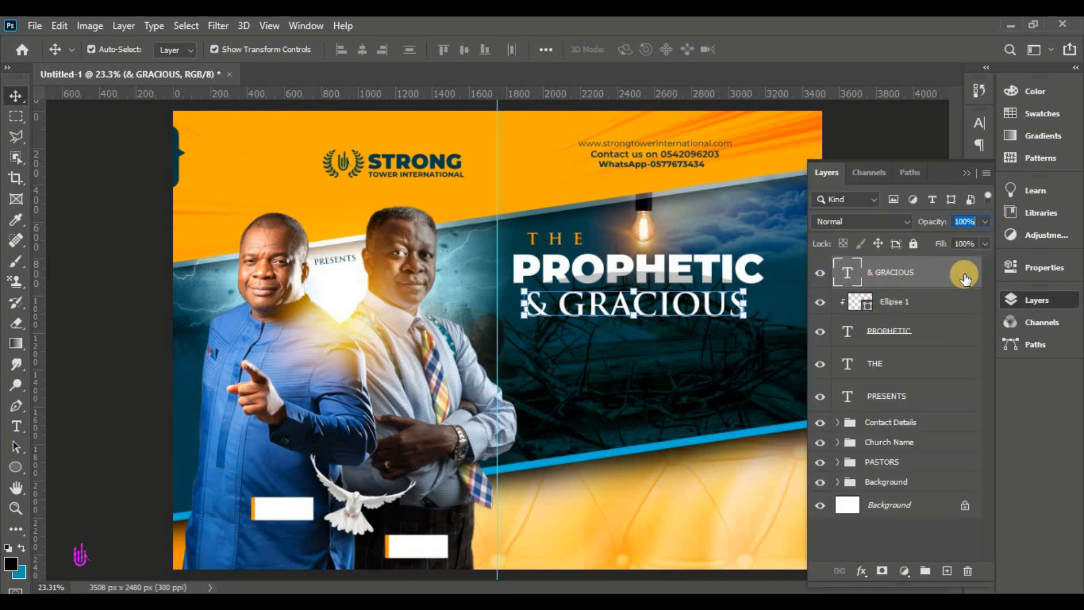
{"action": "left_click", "coordinate": [971, 220]}
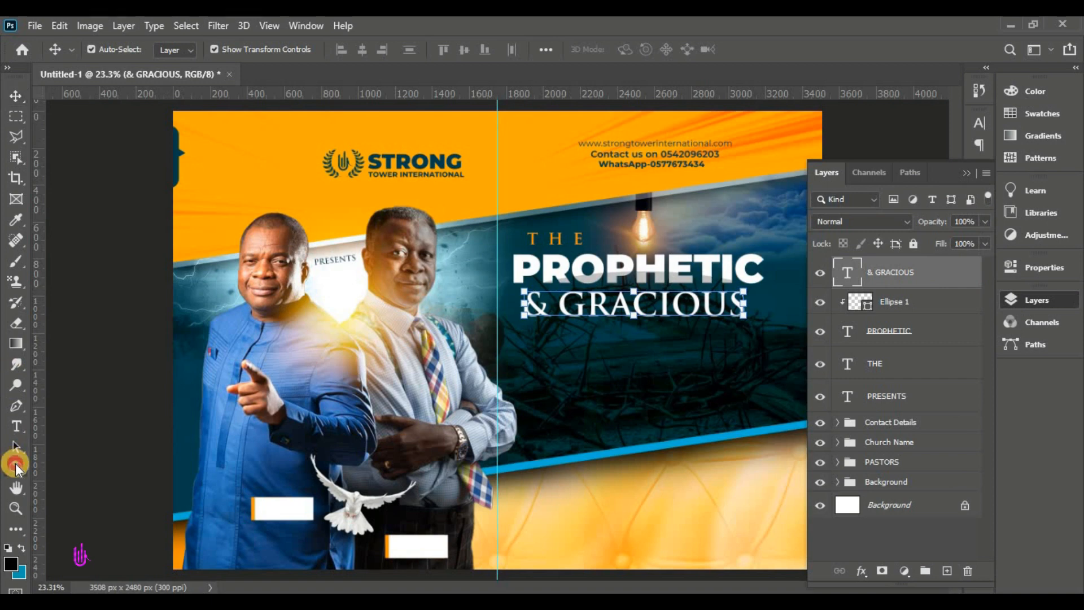
Draw a black rectangle about 1326 px wide and 194 px high directly below "& GRACIOUS"
{"action": "left_click", "coordinate": [15, 467]}
{"action": "left_click", "coordinate": [63, 467]}
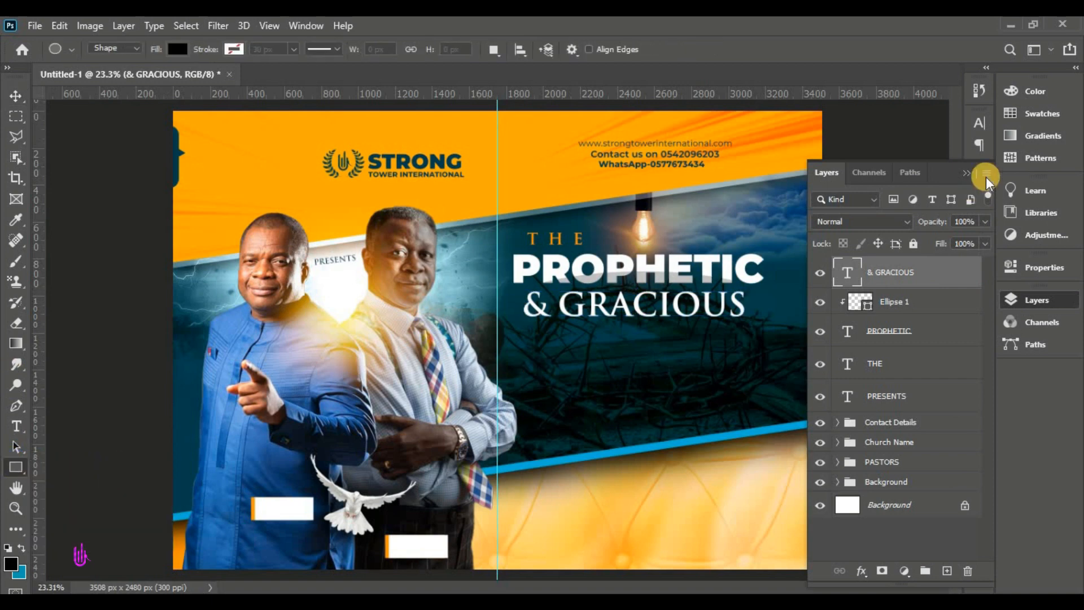
{"action": "left_click", "coordinate": [966, 173]}
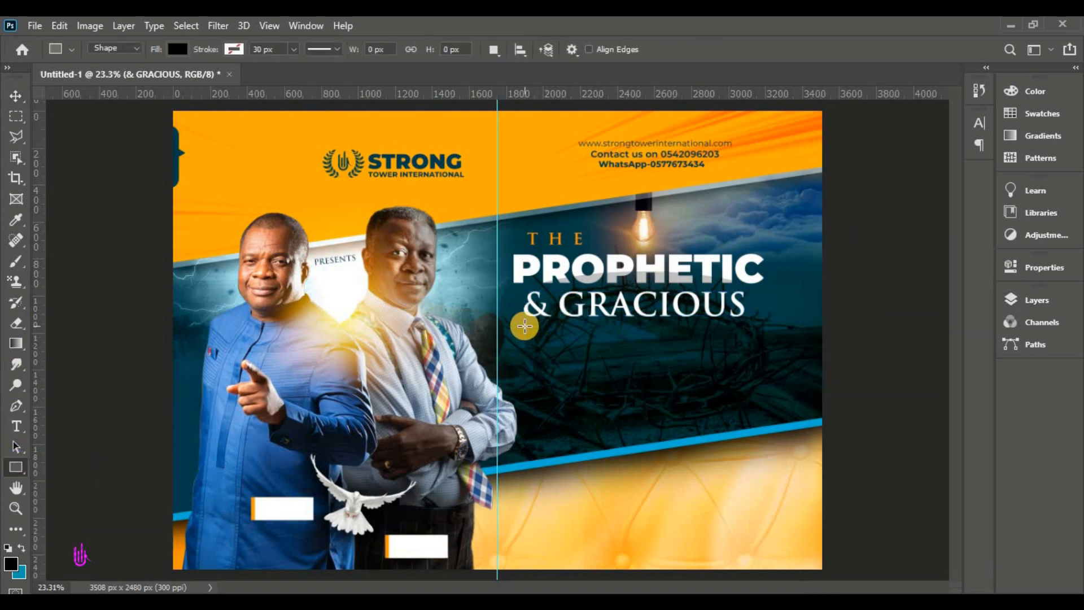
{"action": "left_click_drag", "start_coordinate": [515, 323], "coordinate": [759, 359]}
{"action": "left_click", "coordinate": [16, 95]}
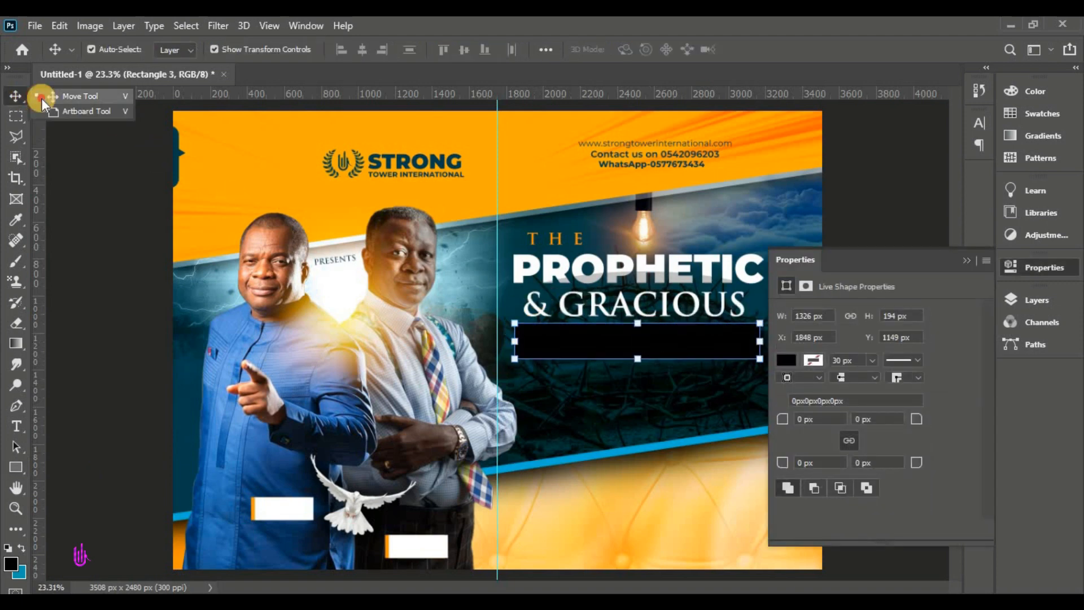
Open the fill colour of the black rectangle below "& GRACIOUS" and copy the red code ff0000 from the FLYER DETAILS1 notes in Notepad
{"action": "left_click", "coordinate": [975, 261]}
{"action": "left_click", "coordinate": [1036, 301]}
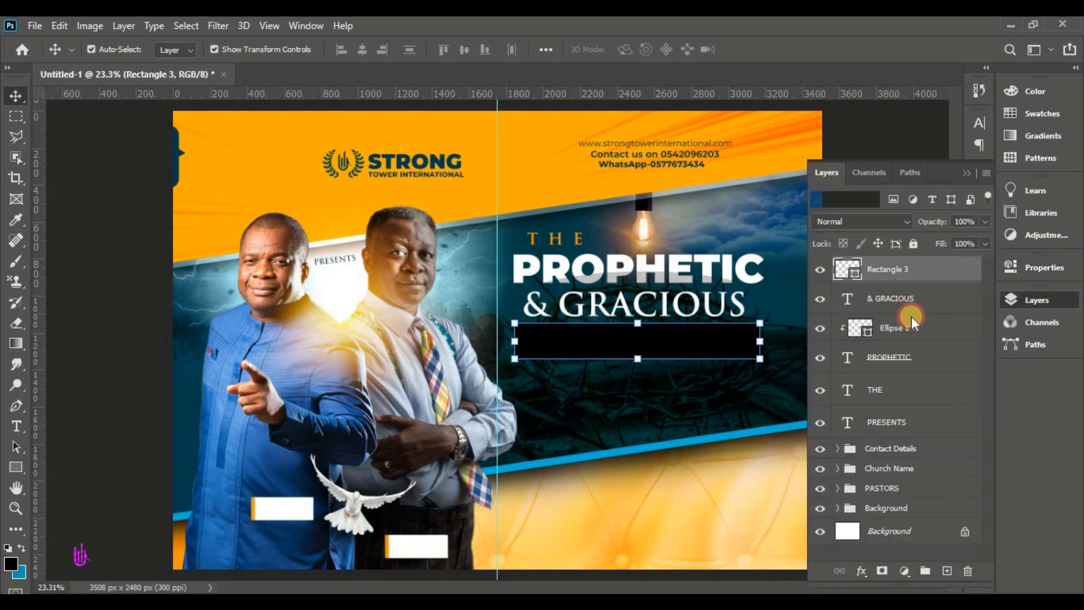
{"action": "double_click", "coordinate": [854, 274]}
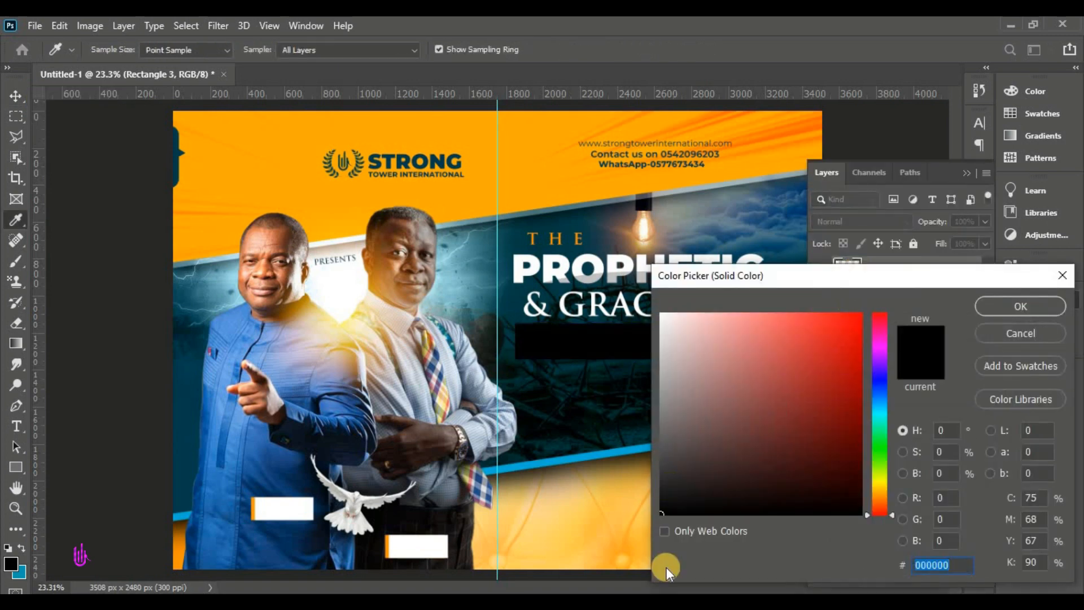
{"action": "key", "text": "alt+Tab"}
{"action": "scroll", "coordinate": [149, 219], "scroll_direction": "up", "scroll_amount": 3}
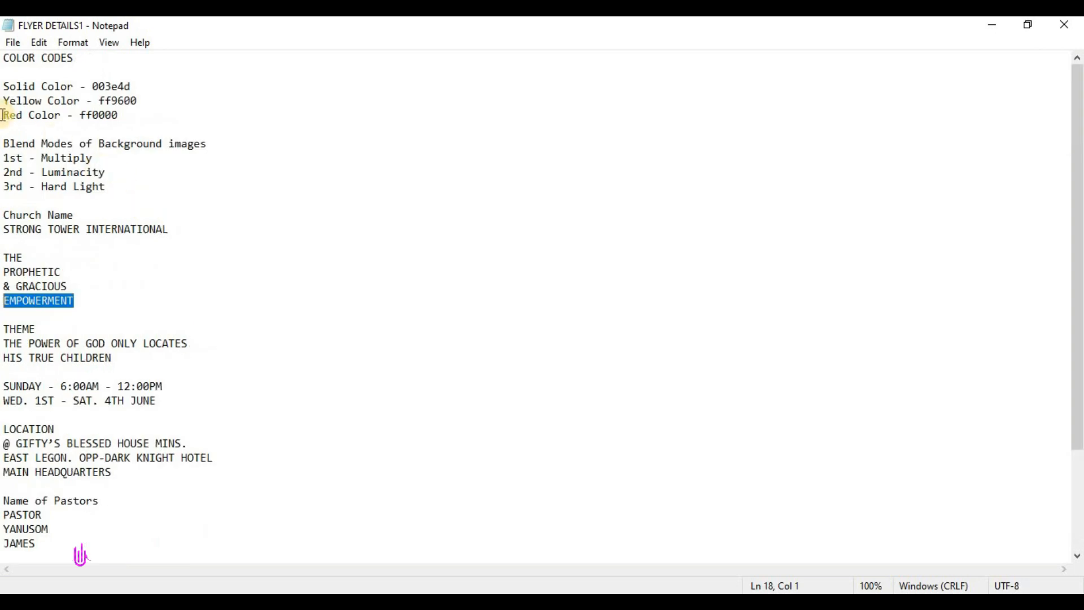
{"action": "double_click", "coordinate": [85, 114]}
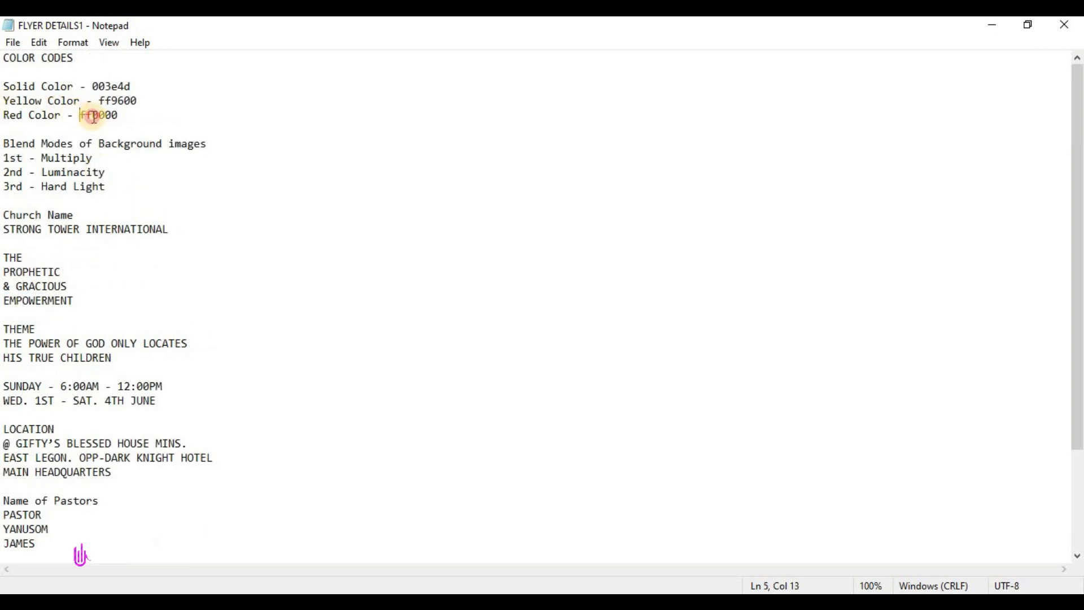
{"action": "right_click", "coordinate": [101, 116]}
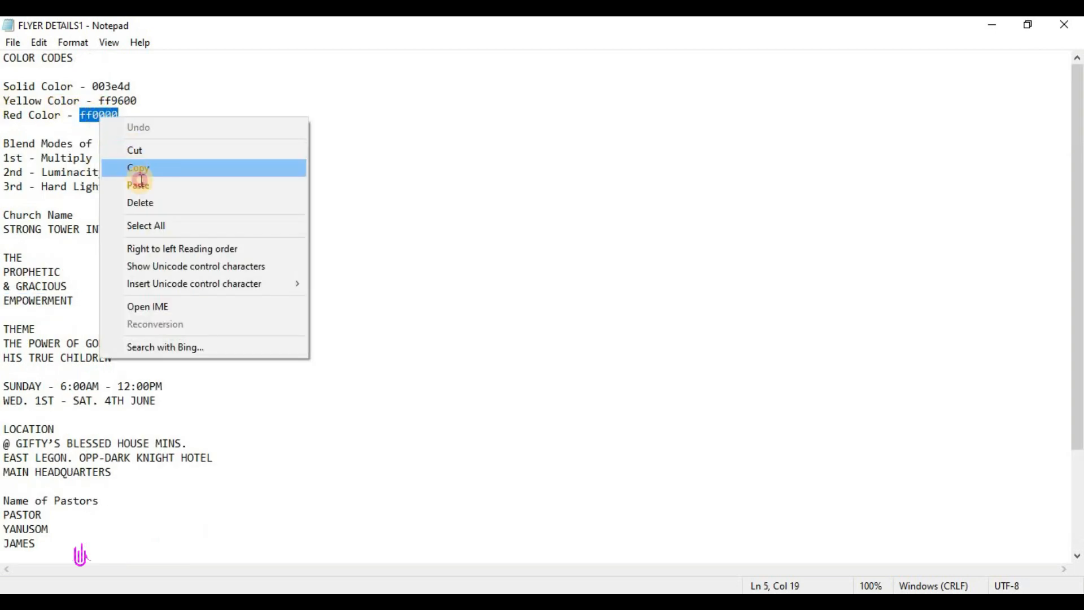
{"action": "left_click", "coordinate": [139, 167]}
Return to Photoshop and set the rectangle's fill colour to the copied ff0000
{"action": "key", "text": "alt+Tab"}
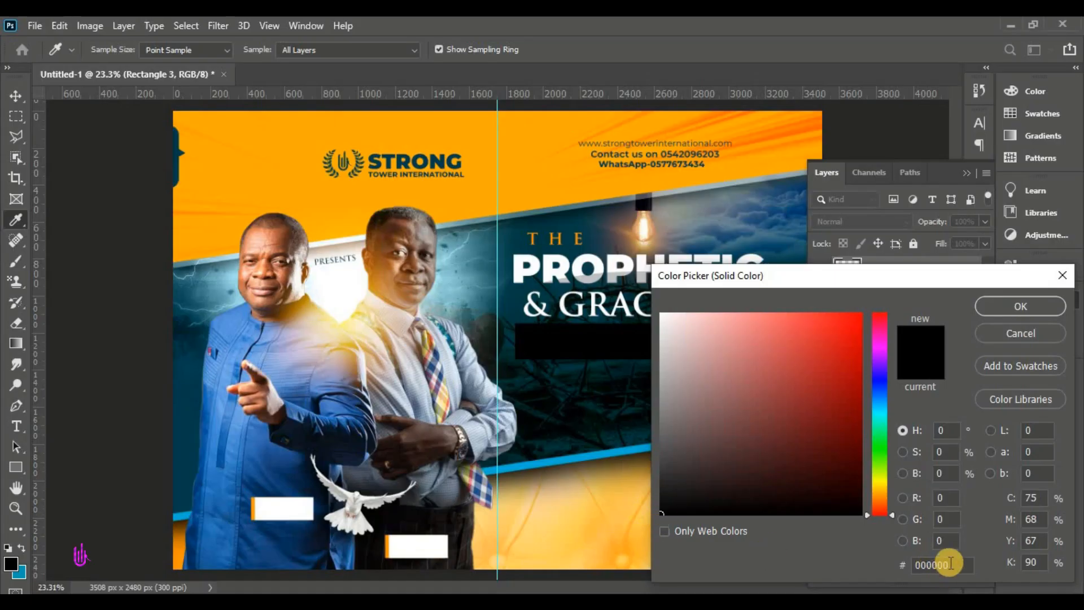
{"action": "left_click_drag", "start_coordinate": [949, 564], "coordinate": [915, 562]}
{"action": "right_click", "coordinate": [919, 560]}
{"action": "left_click", "coordinate": [914, 411]}
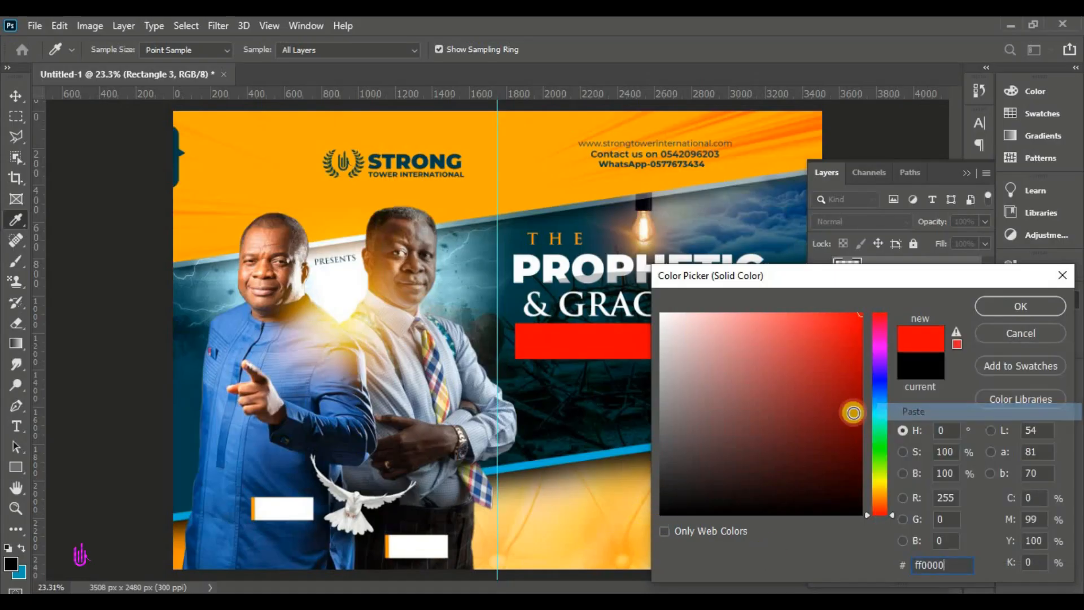
{"action": "left_click_drag", "start_coordinate": [880, 283], "coordinate": [836, 301]}
{"action": "left_click_drag", "start_coordinate": [506, 429], "coordinate": [428, 453]}
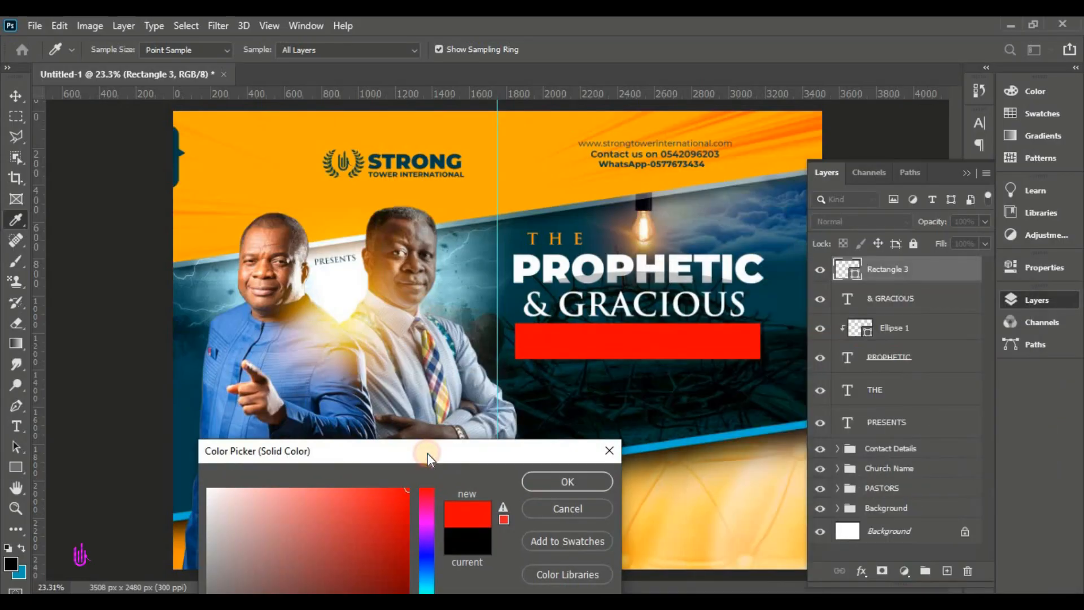
{"action": "left_click", "coordinate": [564, 482]}
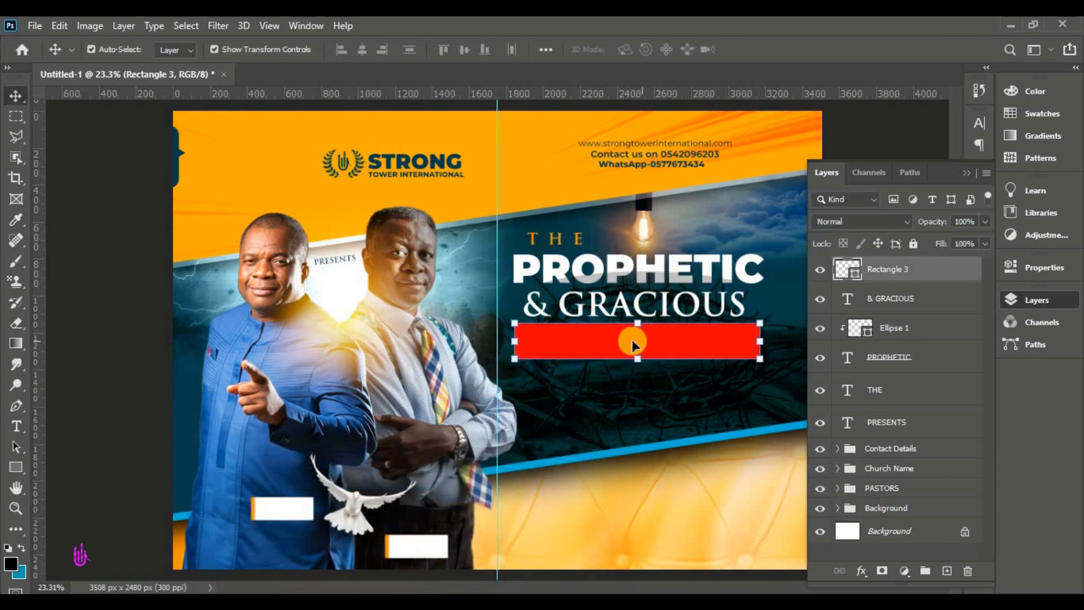
Add a new horizontal text line and place its placeholder text over the red rectangle
{"action": "left_click", "coordinate": [9, 426]}
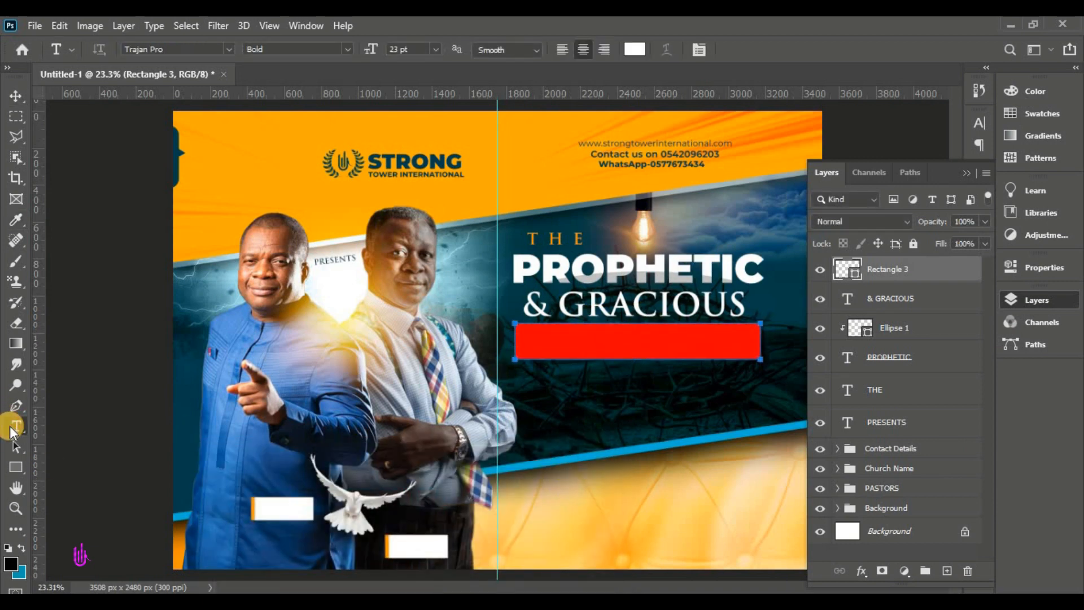
{"action": "right_click", "coordinate": [9, 425]}
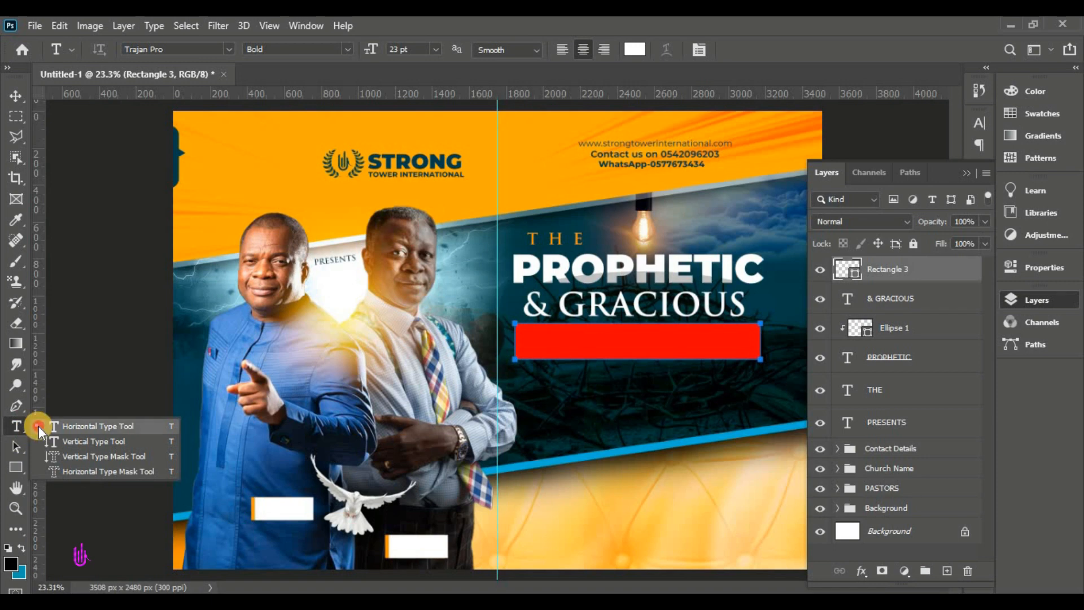
{"action": "left_click", "coordinate": [38, 426]}
{"action": "left_click", "coordinate": [583, 404]}
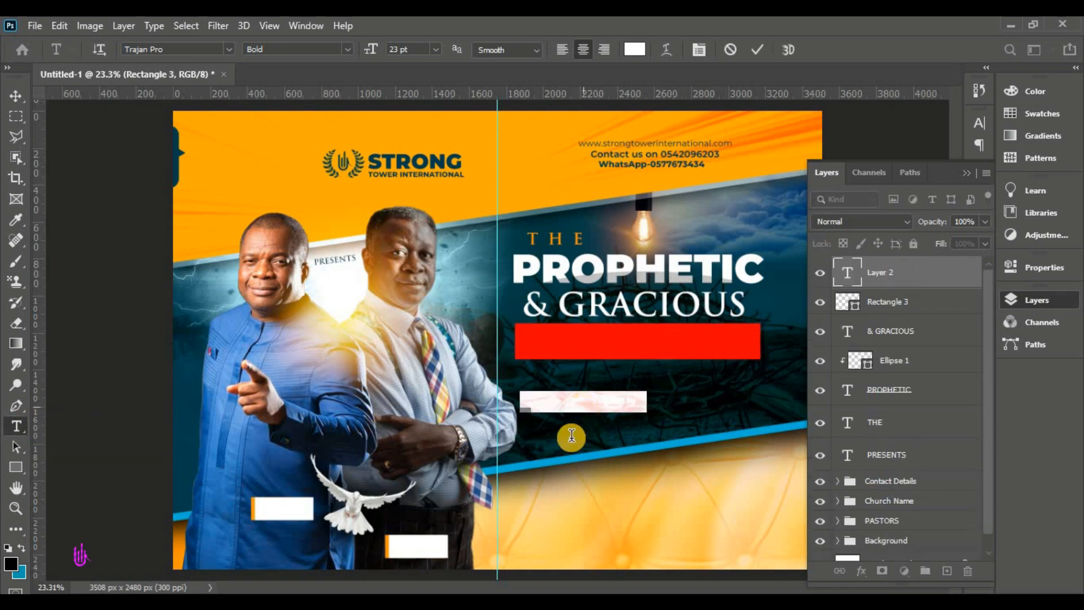
{"action": "left_click_drag", "start_coordinate": [560, 440], "coordinate": [595, 379]}
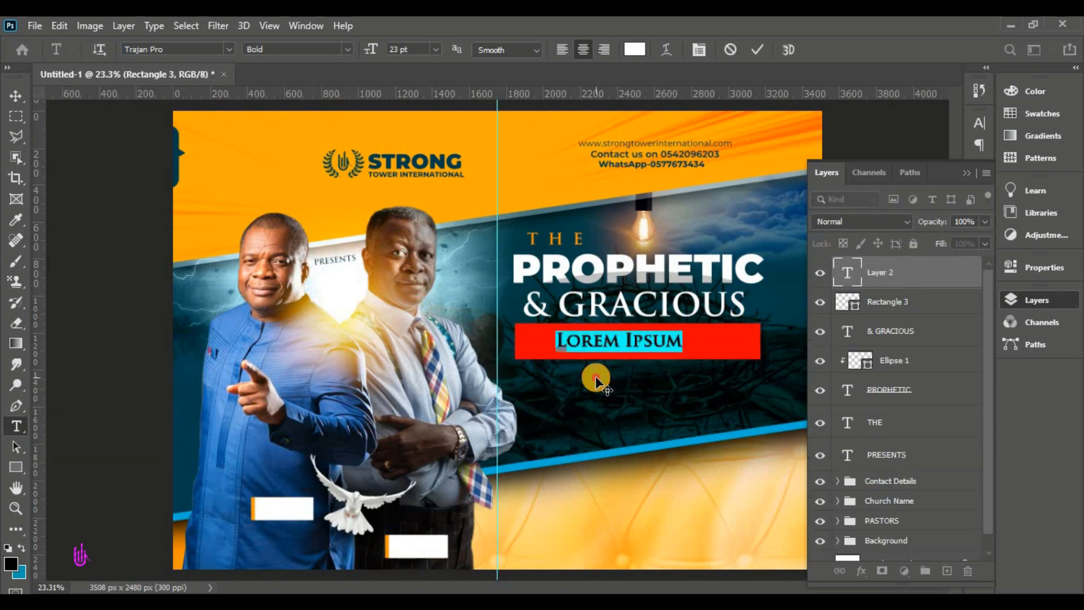
Set the placeholder text's font to Montserrat SemiBold Italic
{"action": "left_click", "coordinate": [227, 46]}
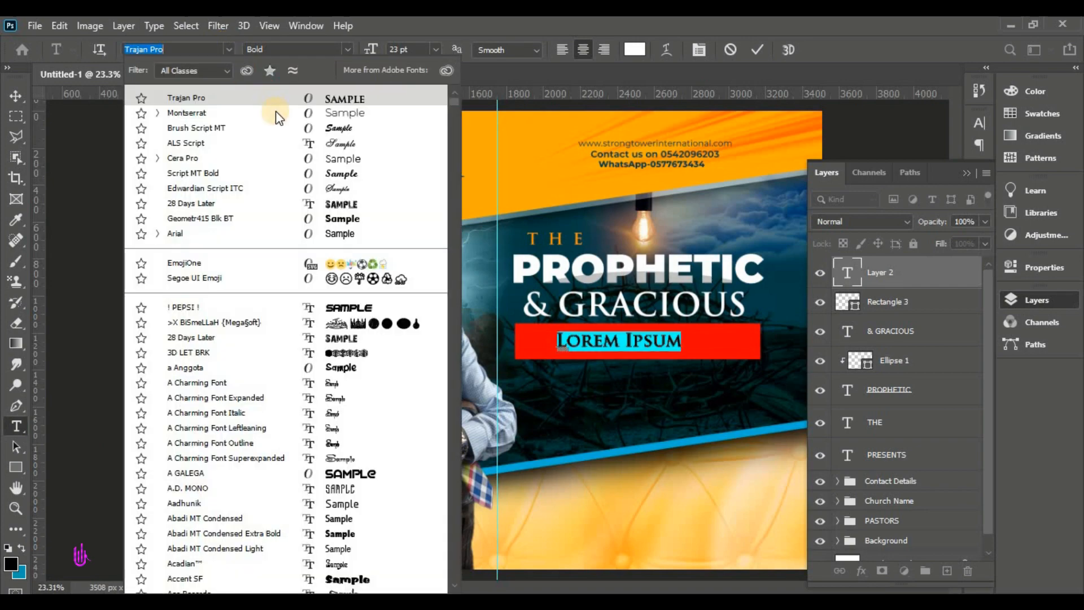
{"action": "left_click", "coordinate": [275, 111]}
{"action": "left_click", "coordinate": [347, 49]}
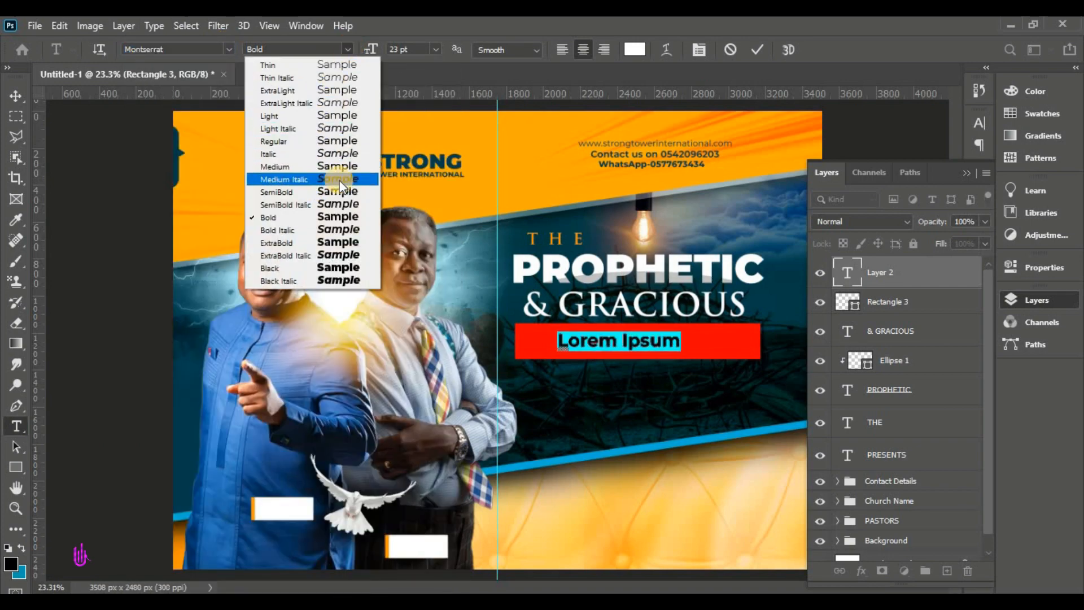
{"action": "left_click", "coordinate": [344, 205]}
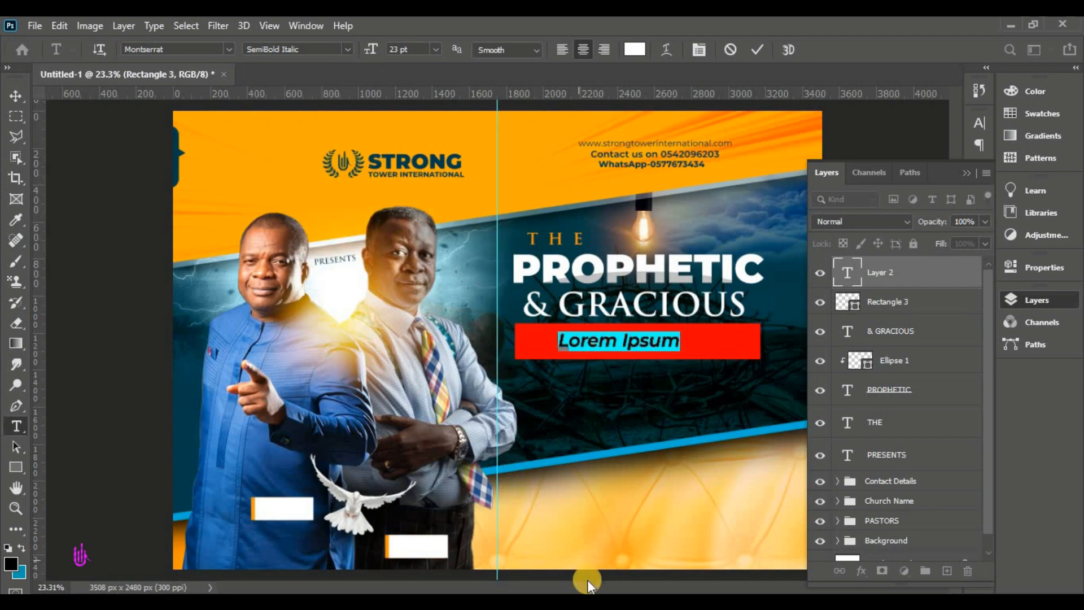
Switch to the FLYER DETAILS1 notes in Notepad and copy the word EMPOWERMENT
{"action": "key", "text": "alt+Tab"}
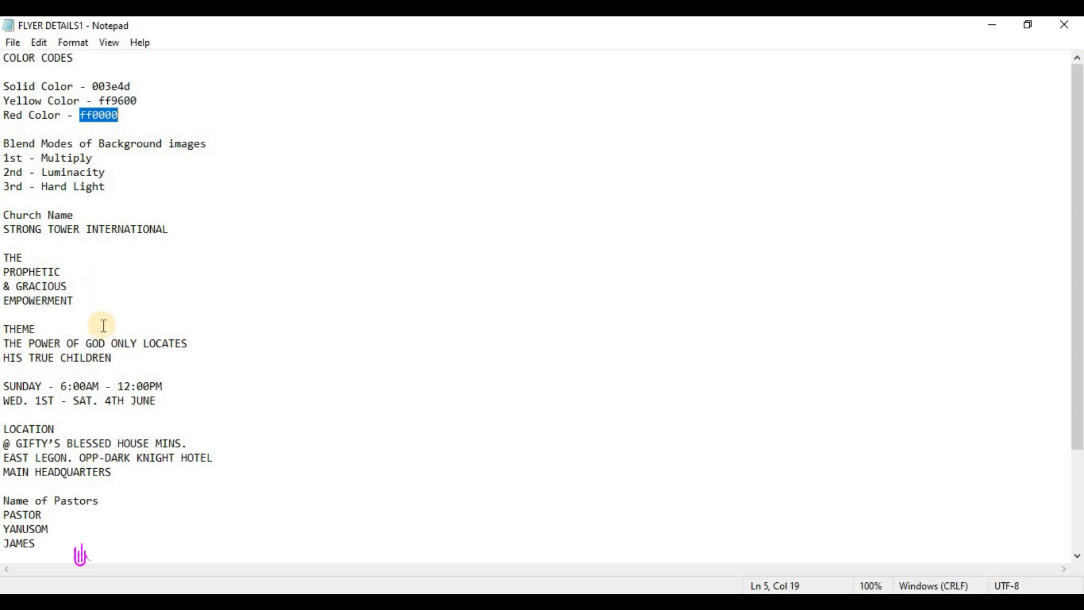
{"action": "left_click_drag", "start_coordinate": [73, 301], "coordinate": [3, 302]}
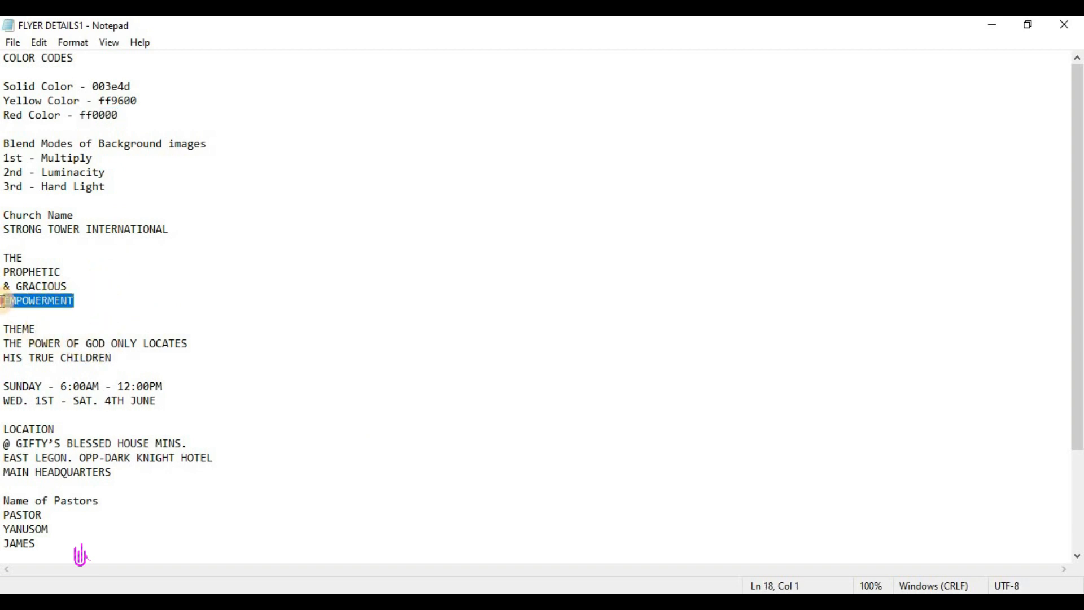
{"action": "right_click", "coordinate": [21, 308]}
{"action": "left_click", "coordinate": [87, 352]}
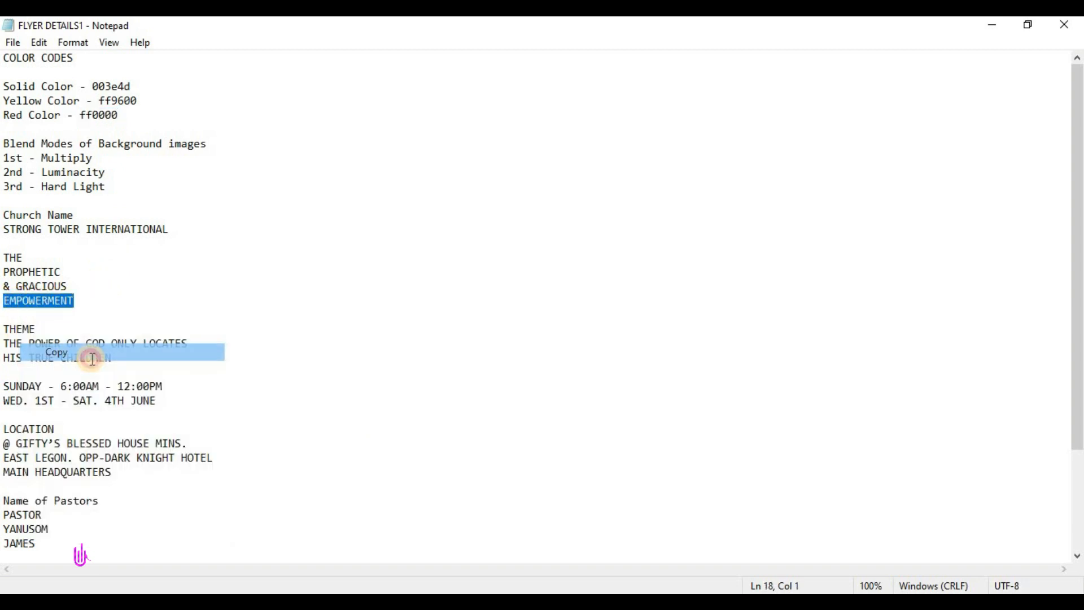
Return to Photoshop and replace the placeholder text on the red rectangle with the copied EMPOWERMENT
{"action": "key", "text": "alt+Tab"}
{"action": "right_click", "coordinate": [598, 338]}
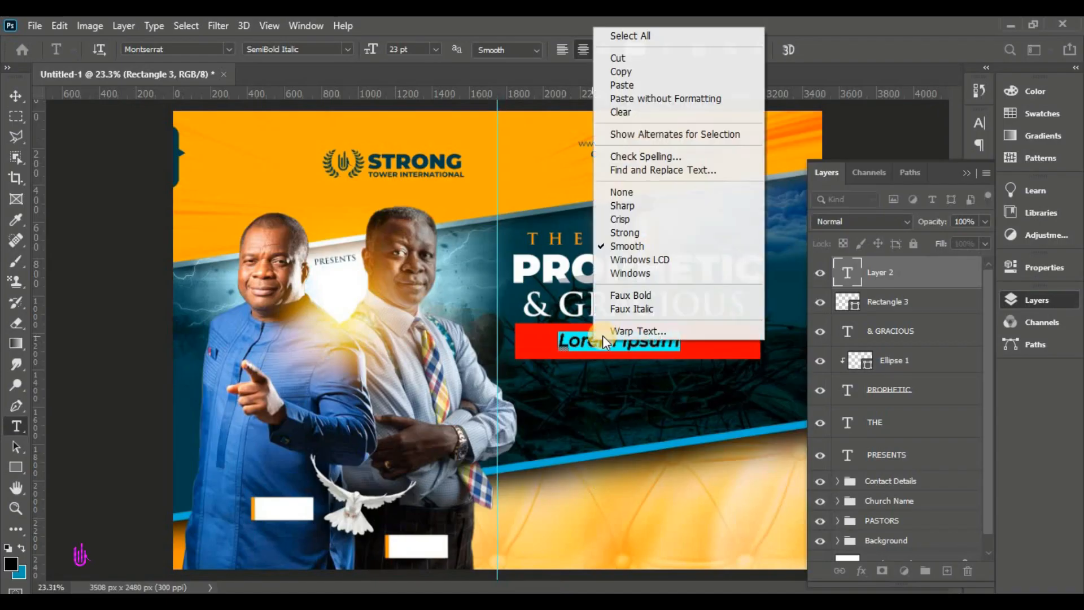
{"action": "left_click", "coordinate": [966, 182]}
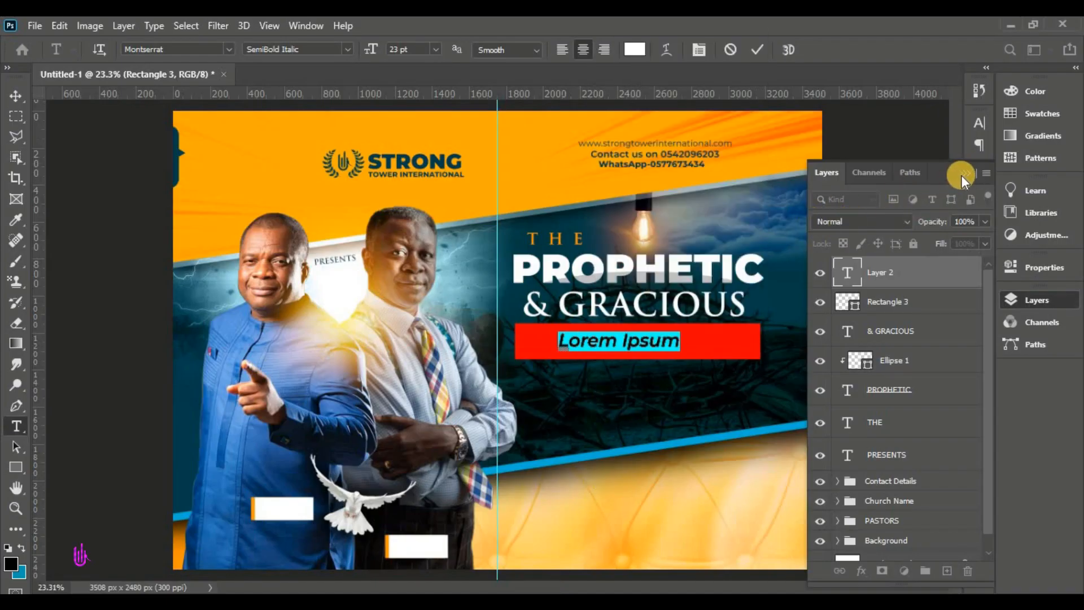
{"action": "left_click", "coordinate": [963, 174]}
{"action": "right_click", "coordinate": [620, 347]}
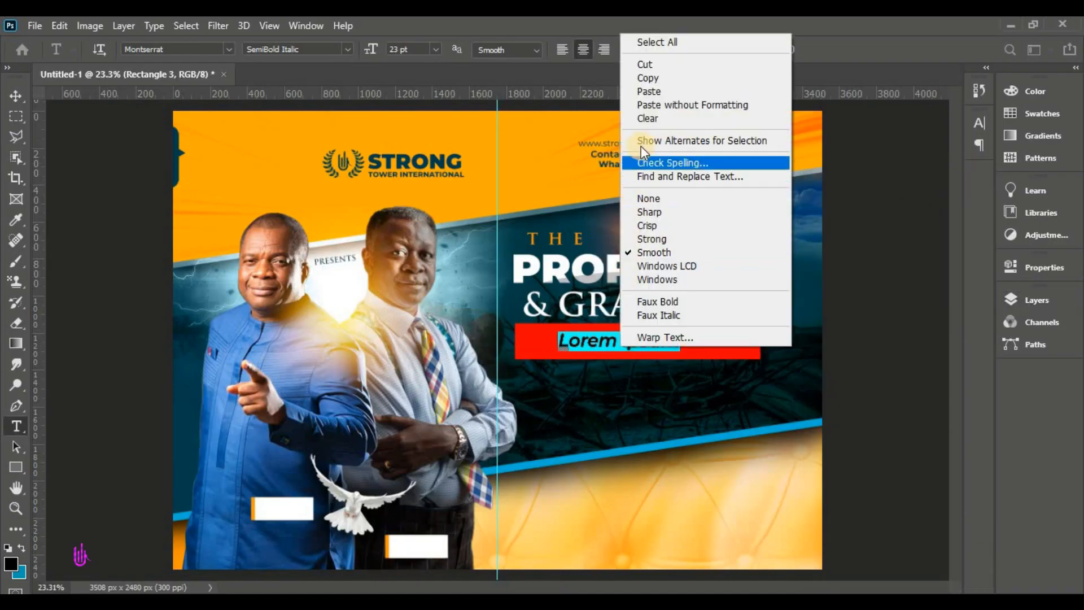
{"action": "left_click", "coordinate": [651, 97]}
Set the EMPOWERMENT text's tracking to 350 and centre the word within the red rectangle
{"action": "left_click_drag", "start_coordinate": [689, 337], "coordinate": [463, 344]}
{"action": "left_click", "coordinate": [1035, 299]}
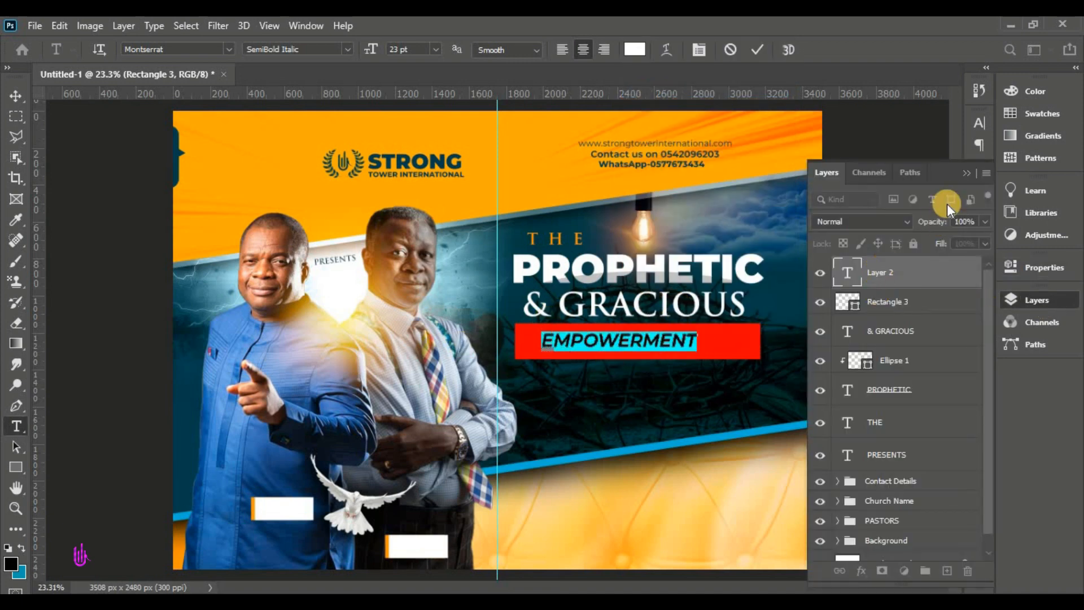
{"action": "left_click", "coordinate": [964, 170]}
{"action": "mouse_move", "coordinate": [895, 181]}
{"action": "left_mouse_down"}
{"action": "mouse_move", "coordinate": [924, 180]}
{"action": "mouse_move", "coordinate": [909, 185]}
{"action": "left_mouse_up"}
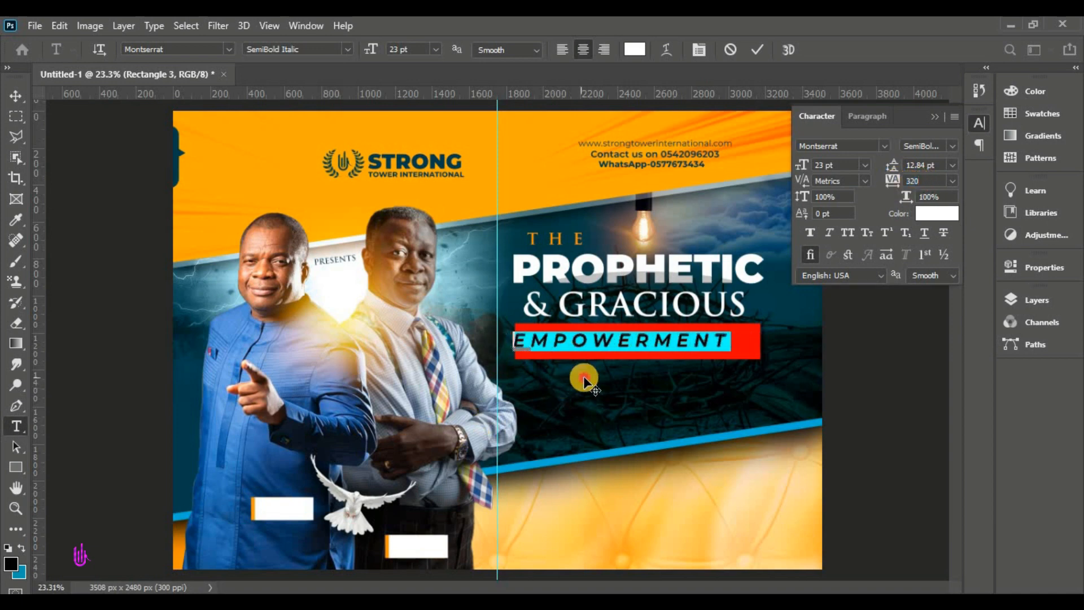
{"action": "left_click_drag", "start_coordinate": [584, 380], "coordinate": [598, 374]}
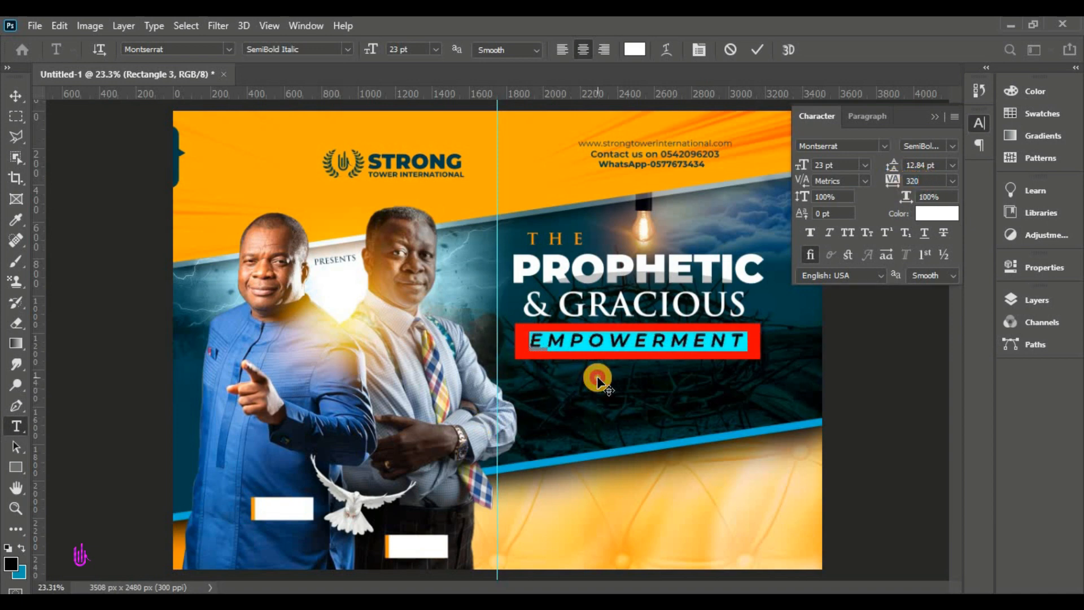
{"action": "left_click_drag", "start_coordinate": [928, 180], "coordinate": [874, 184]}
{"action": "type", "text": "350"}
{"action": "key", "text": "Return"}
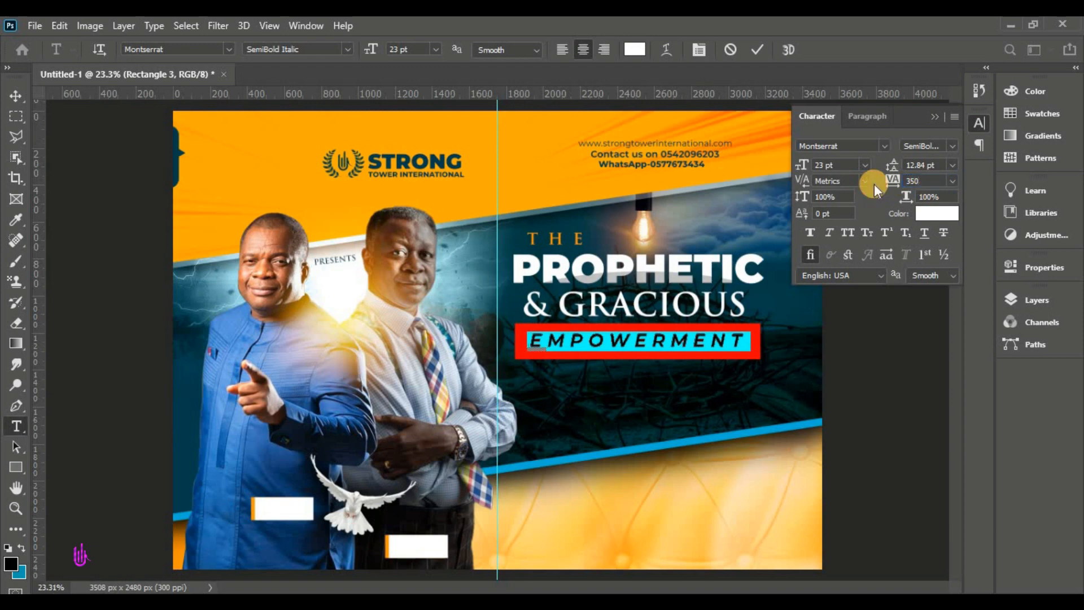
{"action": "left_click", "coordinate": [938, 116]}
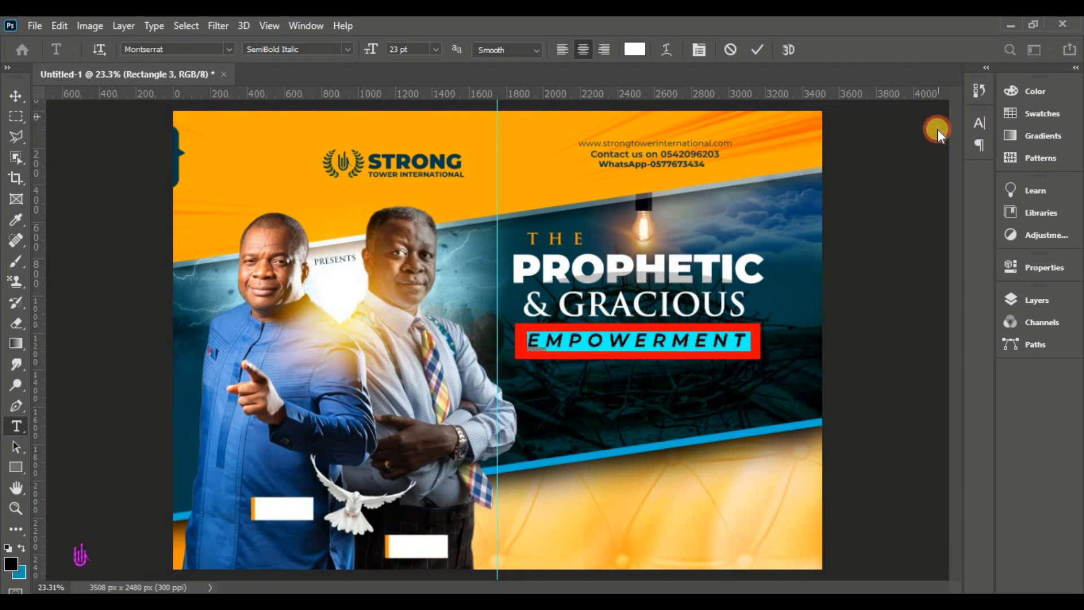
{"action": "left_click", "coordinate": [758, 50]}
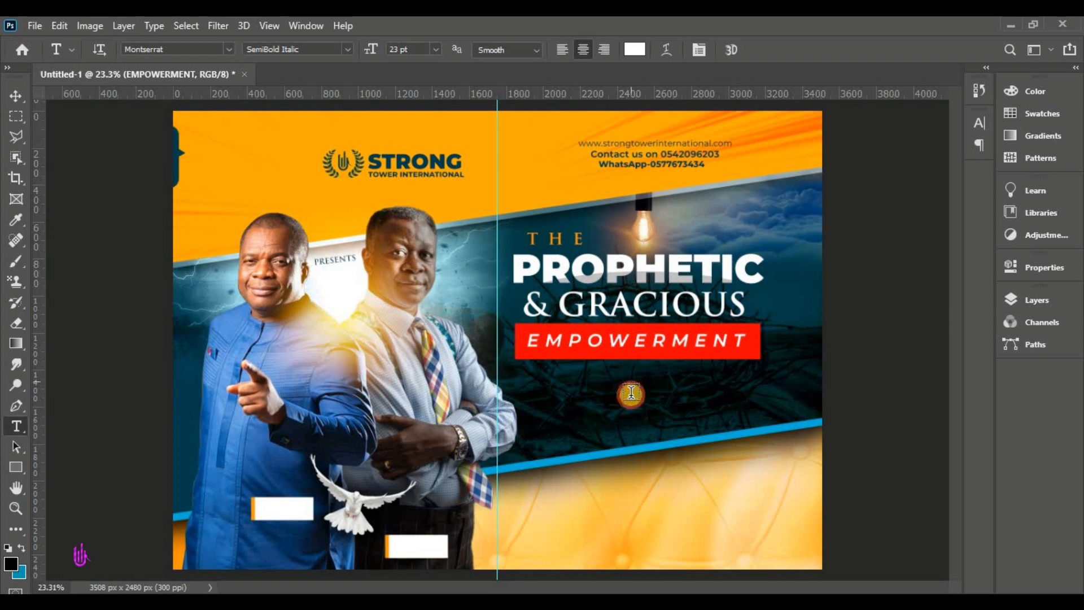
Add a placeholder text line just below the red EMPOWERMENT bar, with tracking 0 and the Montserrat Black Italic style
{"action": "left_click", "coordinate": [633, 380]}
{"action": "left_click_drag", "start_coordinate": [609, 408], "coordinate": [614, 407]}
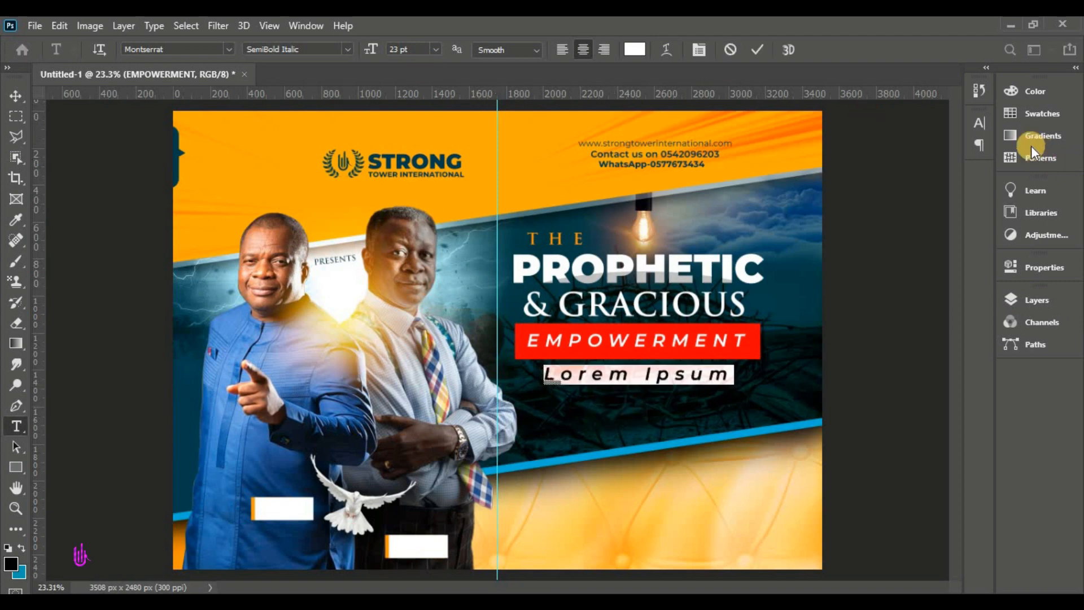
{"action": "left_click", "coordinate": [972, 120]}
{"action": "left_click", "coordinate": [917, 181]}
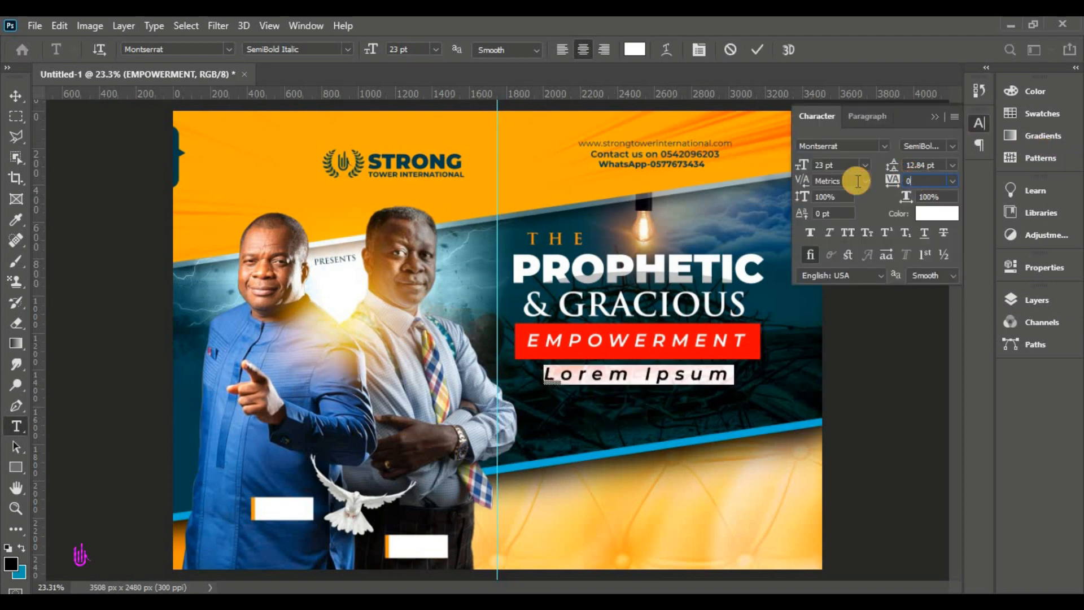
{"action": "key", "text": "Return"}
{"action": "left_click", "coordinate": [348, 49]}
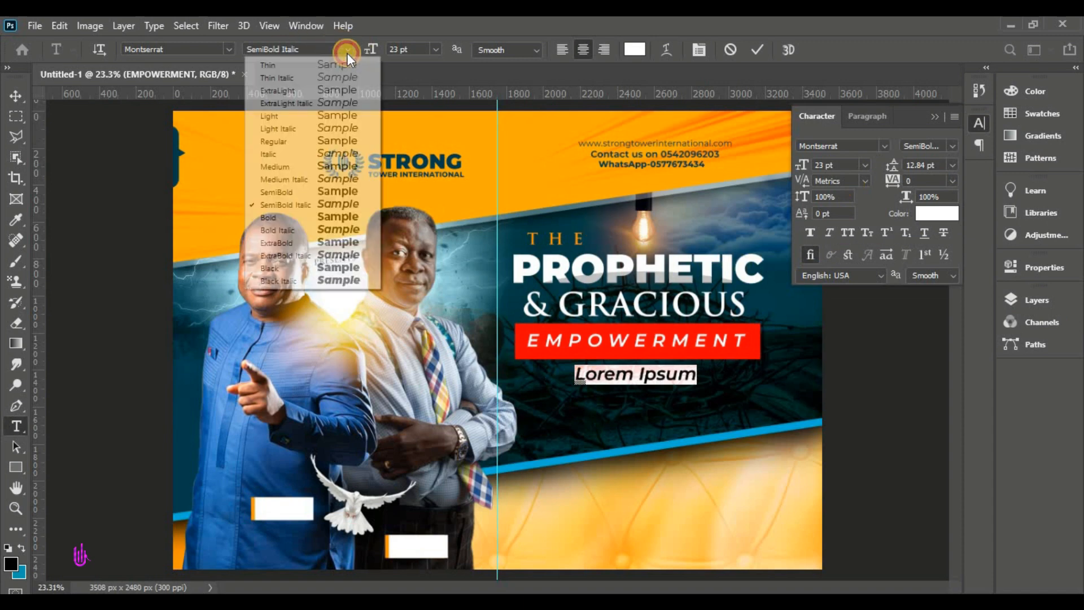
{"action": "left_click", "coordinate": [363, 280]}
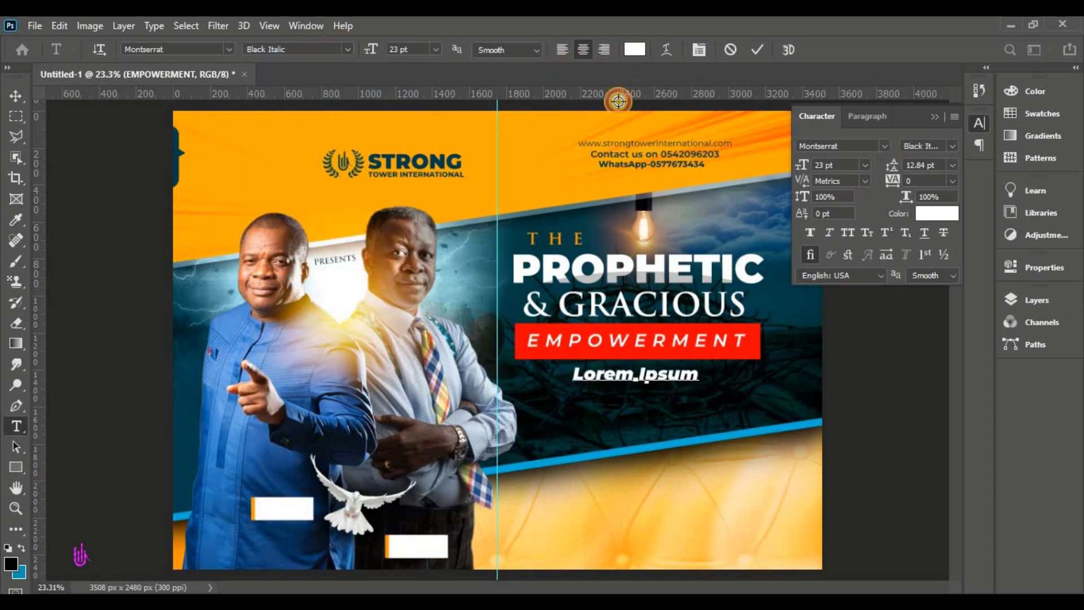
Open the placeholder line's text colour, then switch to the Notepad notes and copy the yellow colour code ff9600
{"action": "left_click", "coordinate": [635, 49]}
{"action": "left_click_drag", "start_coordinate": [415, 281], "coordinate": [334, 155]}
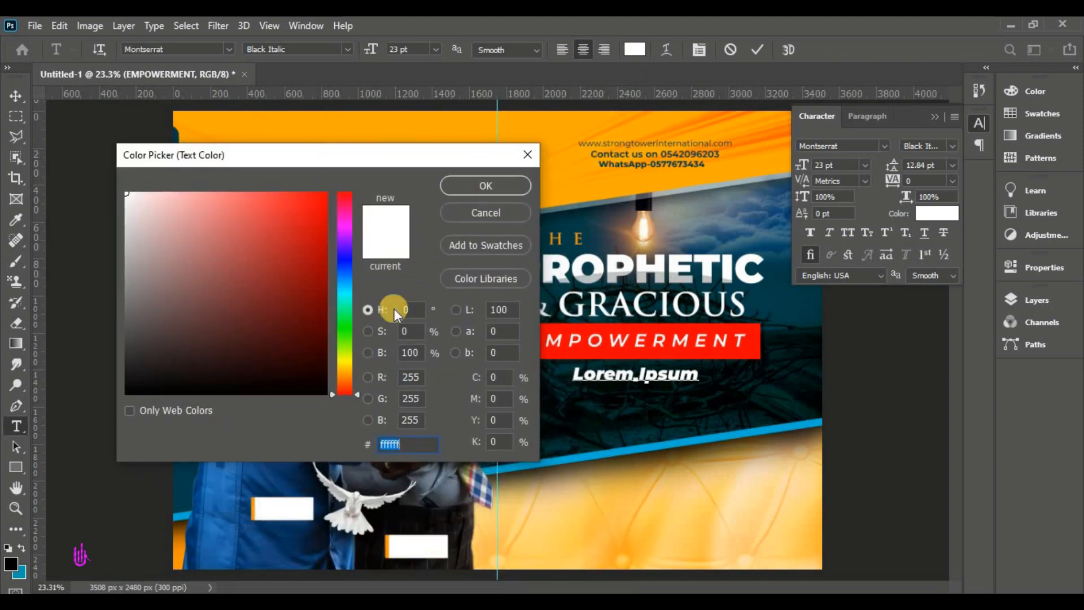
{"action": "key", "text": "alt+Tab"}
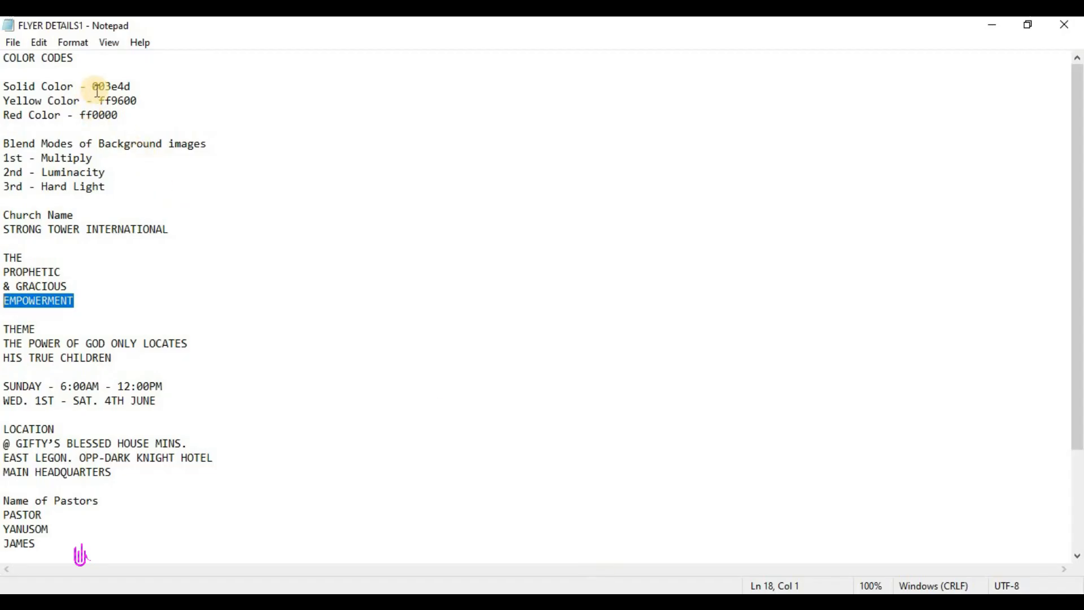
{"action": "left_click_drag", "start_coordinate": [99, 100], "coordinate": [137, 101]}
{"action": "right_click", "coordinate": [124, 100]}
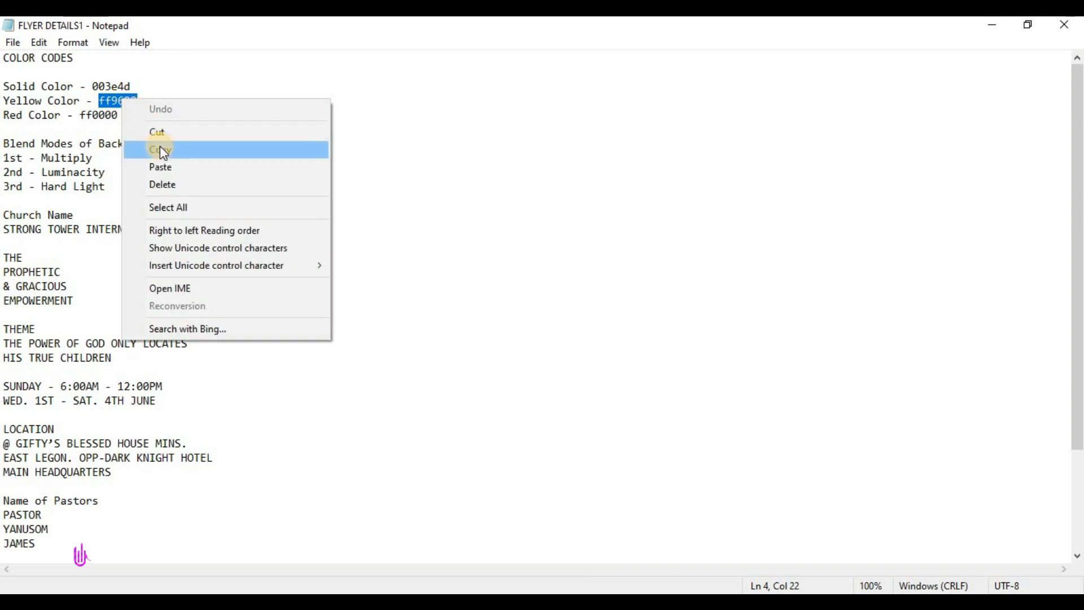
{"action": "left_click", "coordinate": [163, 151]}
Return to Photoshop and set the placeholder line's text colour to the copied code ff9600
{"action": "key", "text": "alt+Tab"}
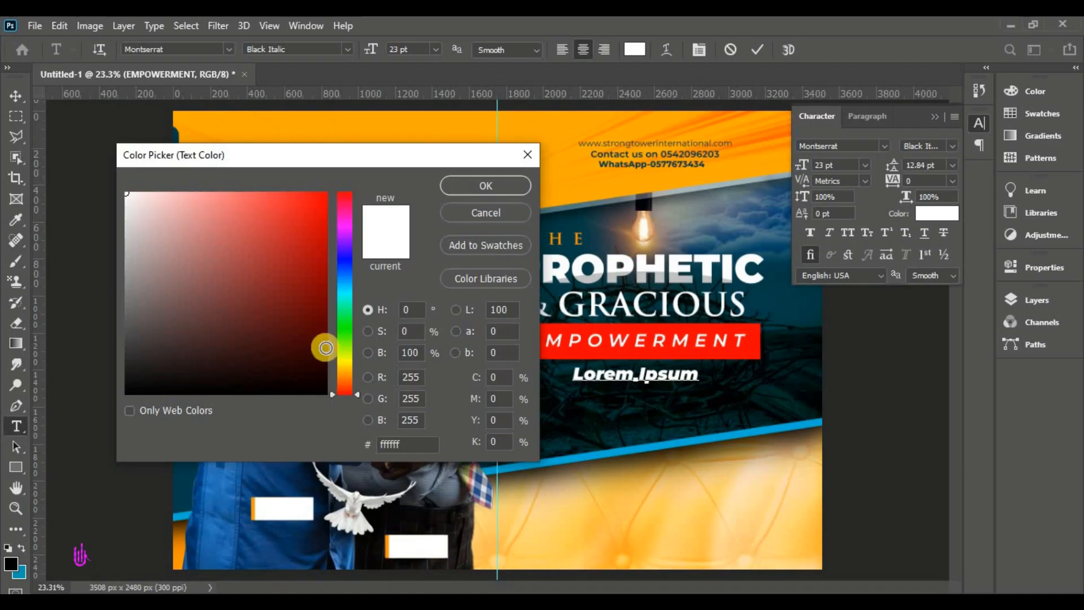
{"action": "left_click", "coordinate": [407, 451]}
{"action": "right_click", "coordinate": [395, 443]}
{"action": "left_click", "coordinate": [415, 292]}
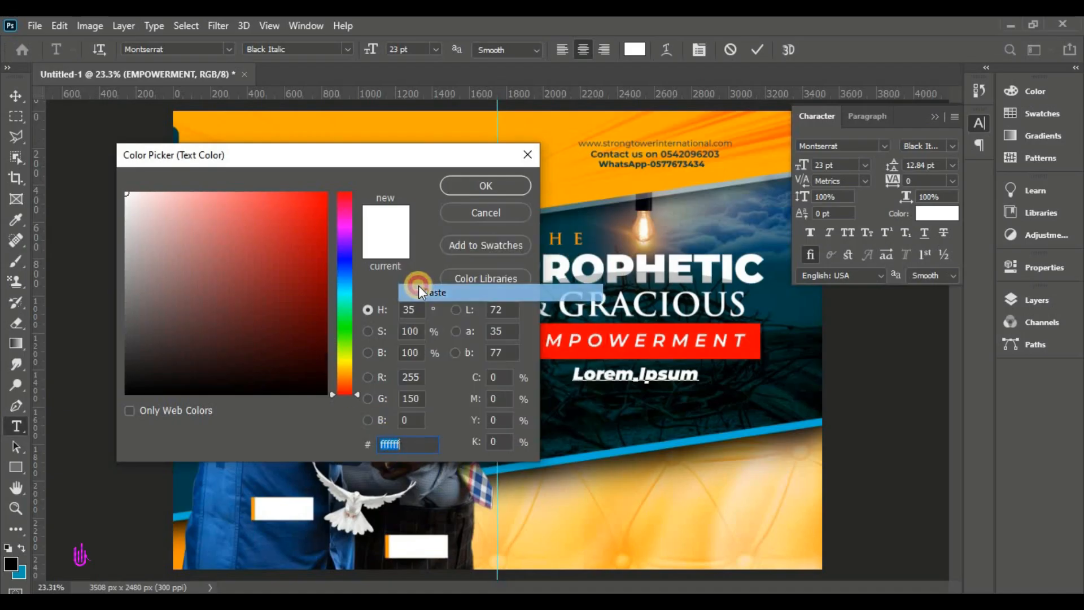
{"action": "left_click", "coordinate": [496, 185]}
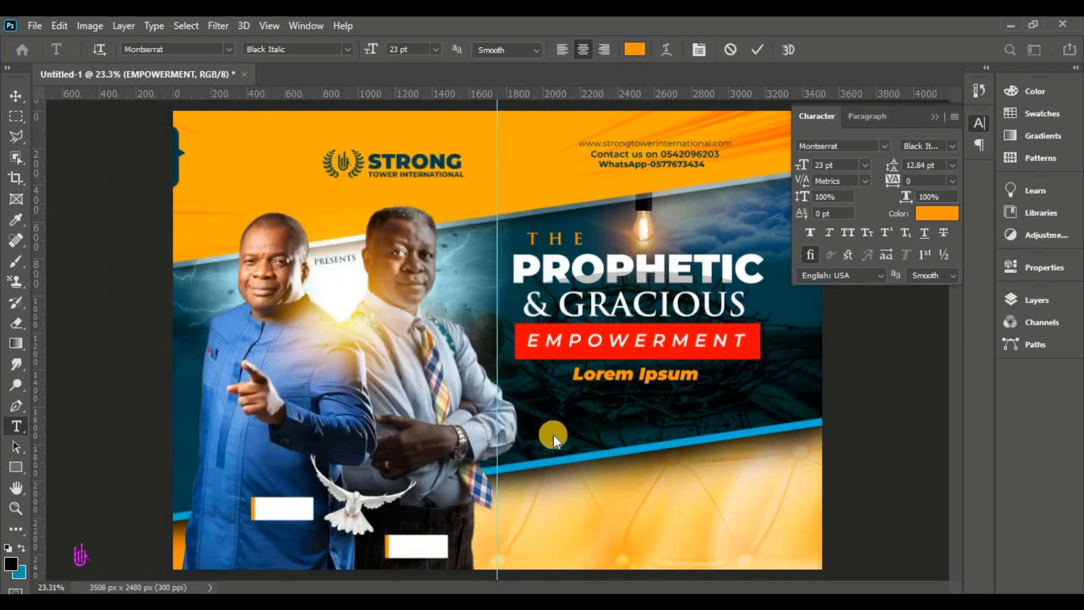
Switch to the FLYER DETAILS1 notes in Notepad and copy the word THEME
{"action": "key", "text": "alt+Tab"}
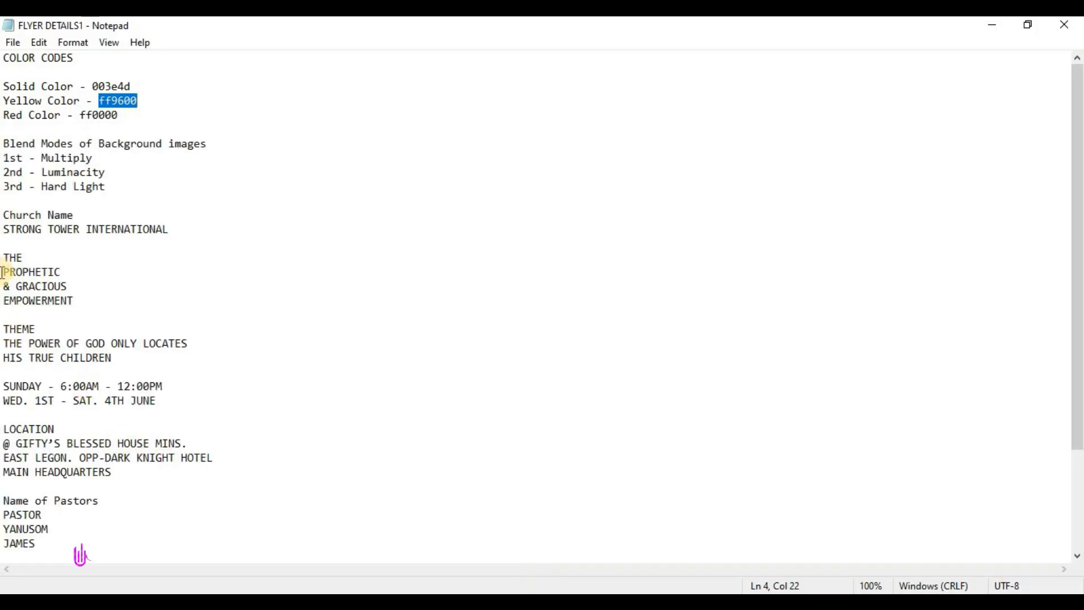
{"action": "left_click_drag", "start_coordinate": [6, 328], "coordinate": [31, 331]}
{"action": "right_click", "coordinate": [31, 331]}
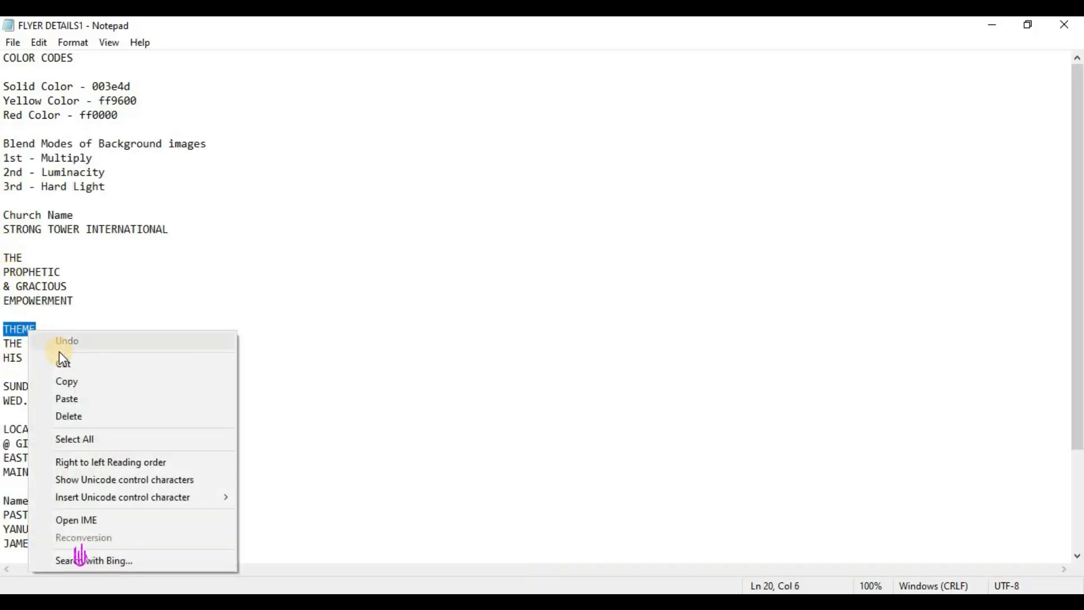
{"action": "left_click", "coordinate": [66, 382]}
Return to Photoshop, replace the yellow placeholder with the copied THEME, and set its font size to 18 pt
{"action": "key", "text": "alt+Tab"}
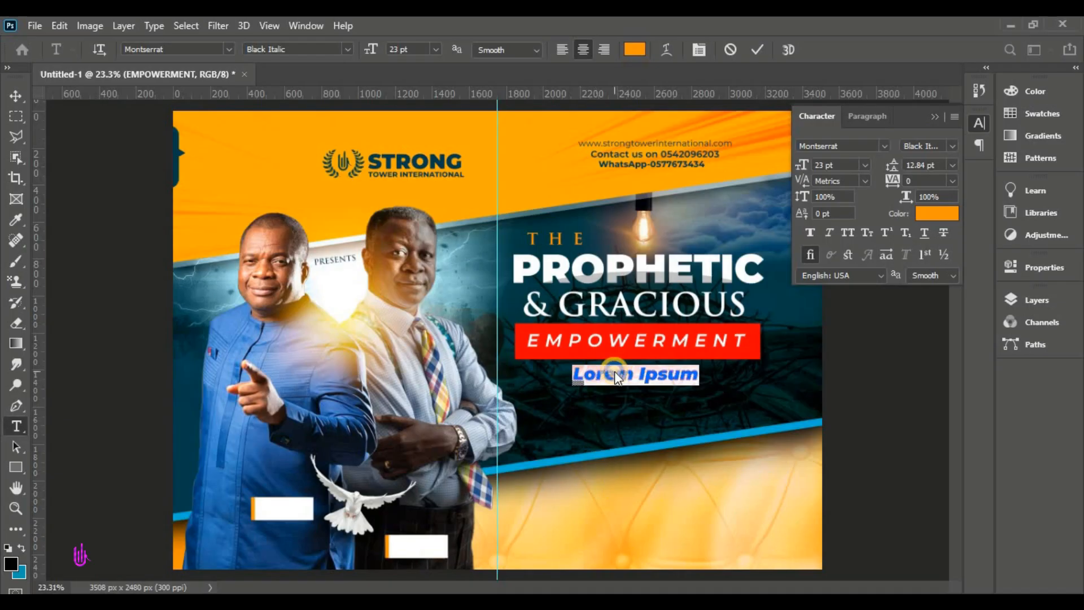
{"action": "right_click", "coordinate": [615, 371]}
{"action": "left_click", "coordinate": [645, 115]}
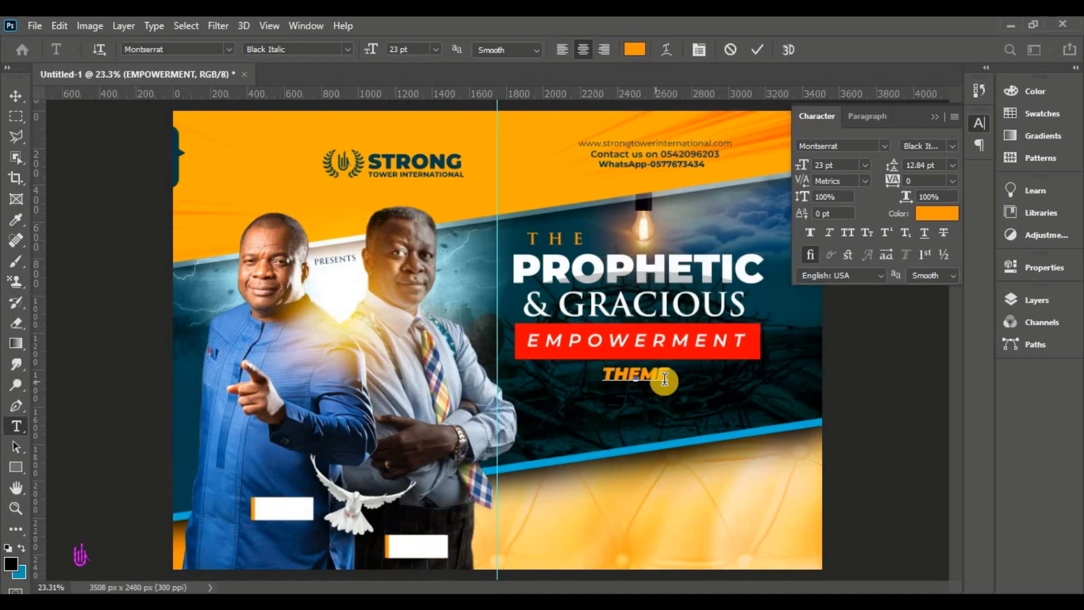
{"action": "left_click_drag", "start_coordinate": [668, 379], "coordinate": [568, 374]}
{"action": "left_click_drag", "start_coordinate": [410, 48], "coordinate": [321, 48]}
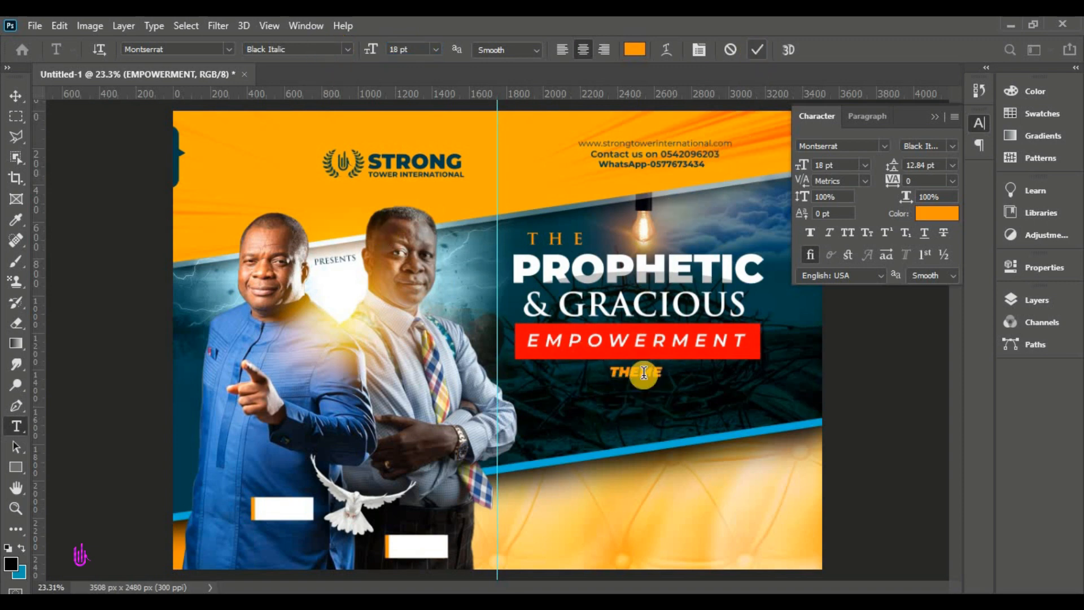
Add a placeholder text line just below THEME in Montserrat SemiBold, coloured white (fffffe)
{"action": "left_click", "coordinate": [571, 407]}
{"action": "left_click", "coordinate": [565, 403]}
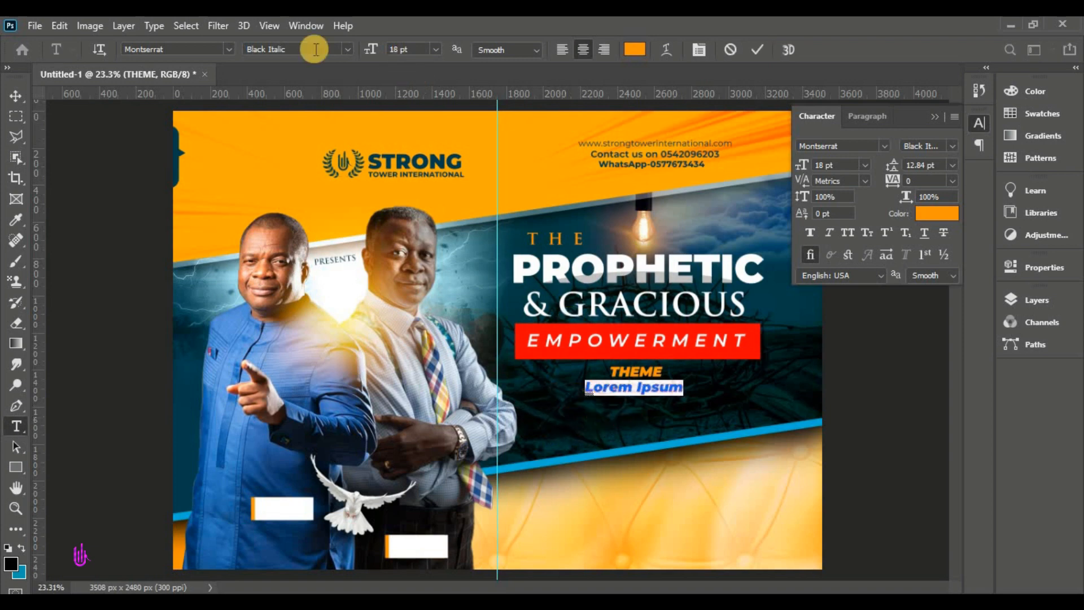
{"action": "left_click", "coordinate": [347, 49]}
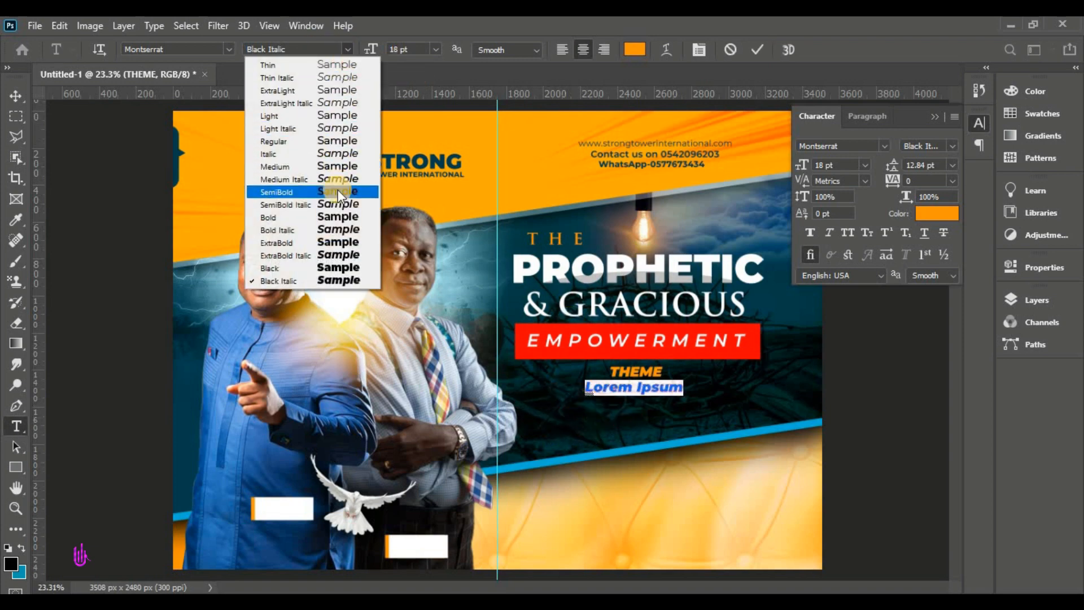
{"action": "left_click", "coordinate": [340, 188]}
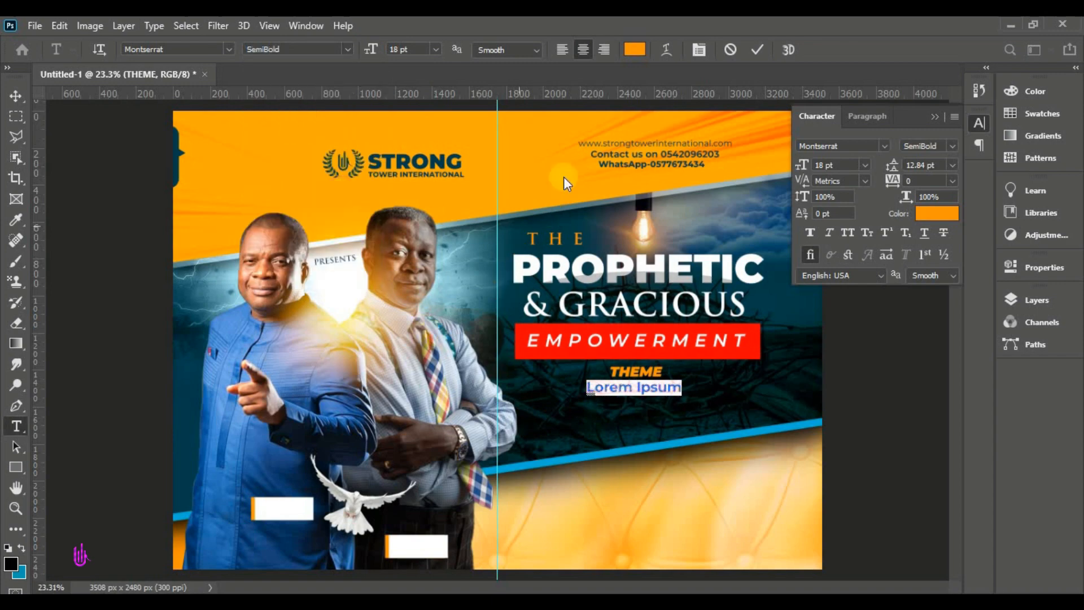
{"action": "left_click", "coordinate": [633, 49]}
{"action": "left_click_drag", "start_coordinate": [280, 265], "coordinate": [124, 126]}
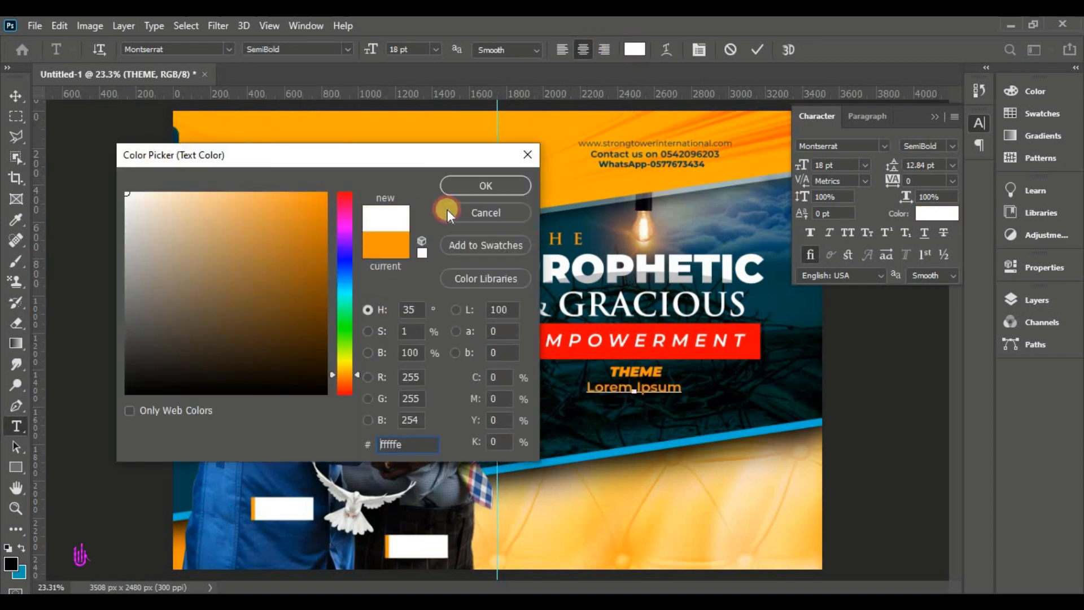
{"action": "left_click", "coordinate": [477, 188]}
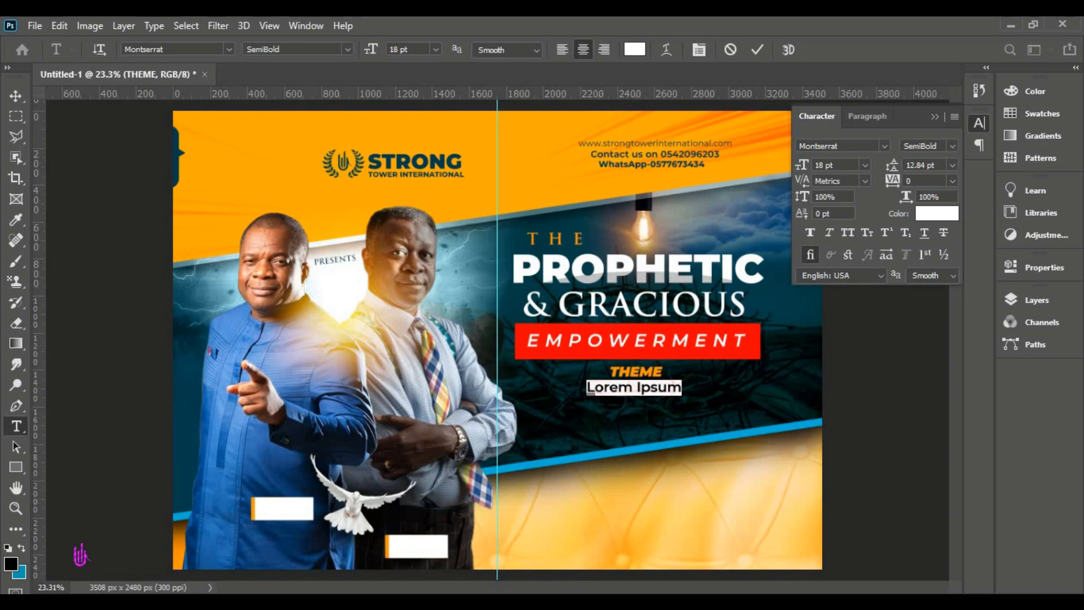
Switch to the Notepad notes and copy the two lines THE POWER OF GOD ONLY LOCATES HIS TRUE CHILDREN
{"action": "key", "text": "alt+Tab"}
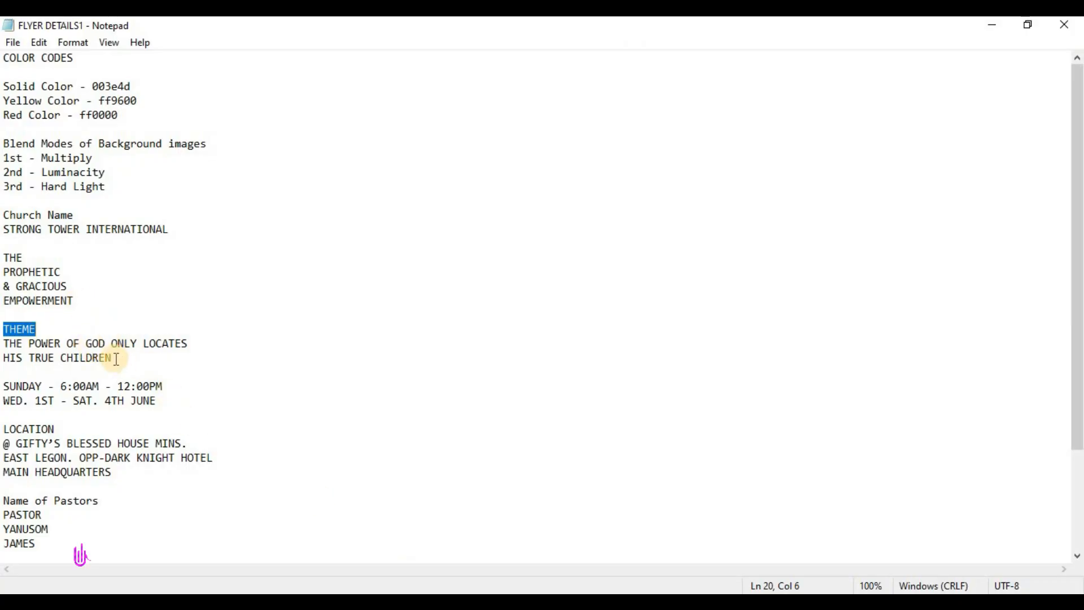
{"action": "left_click_drag", "start_coordinate": [117, 358], "coordinate": [5, 345]}
{"action": "right_click", "coordinate": [62, 347]}
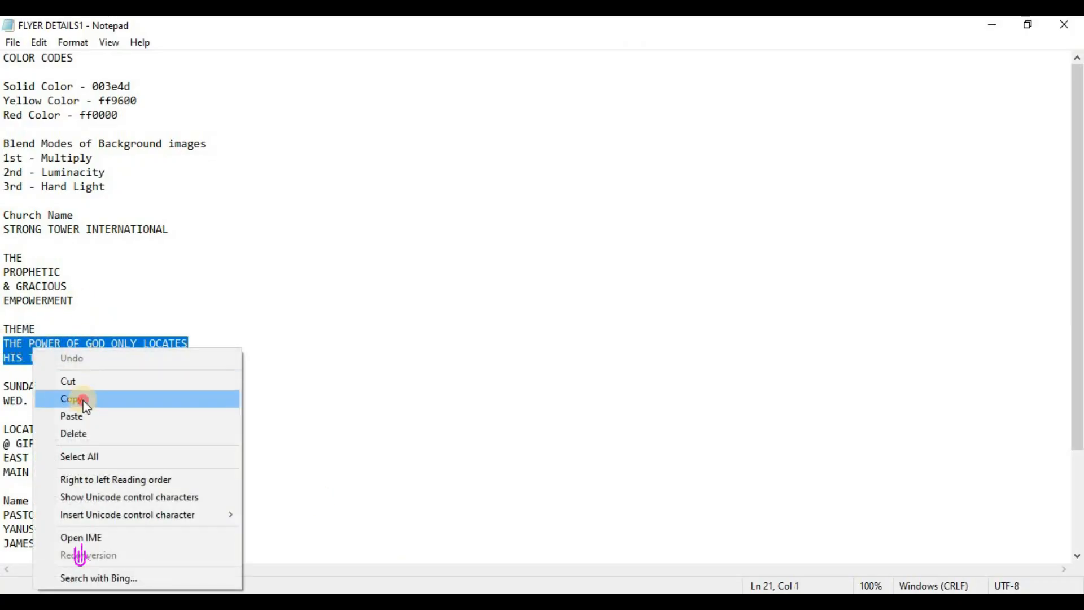
{"action": "left_click", "coordinate": [80, 399]}
Return to Photoshop, replace the white placeholder with the copied two-line theme text, and set its font size to 15 pt
{"action": "key", "text": "alt+Tab"}
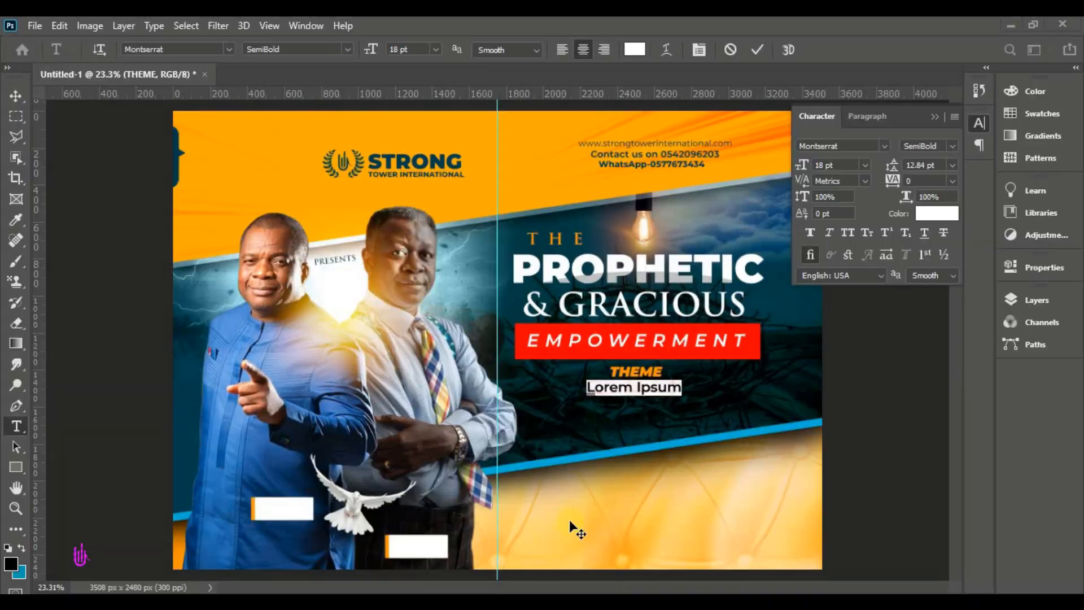
{"action": "right_click", "coordinate": [615, 387]}
{"action": "left_click", "coordinate": [644, 132]}
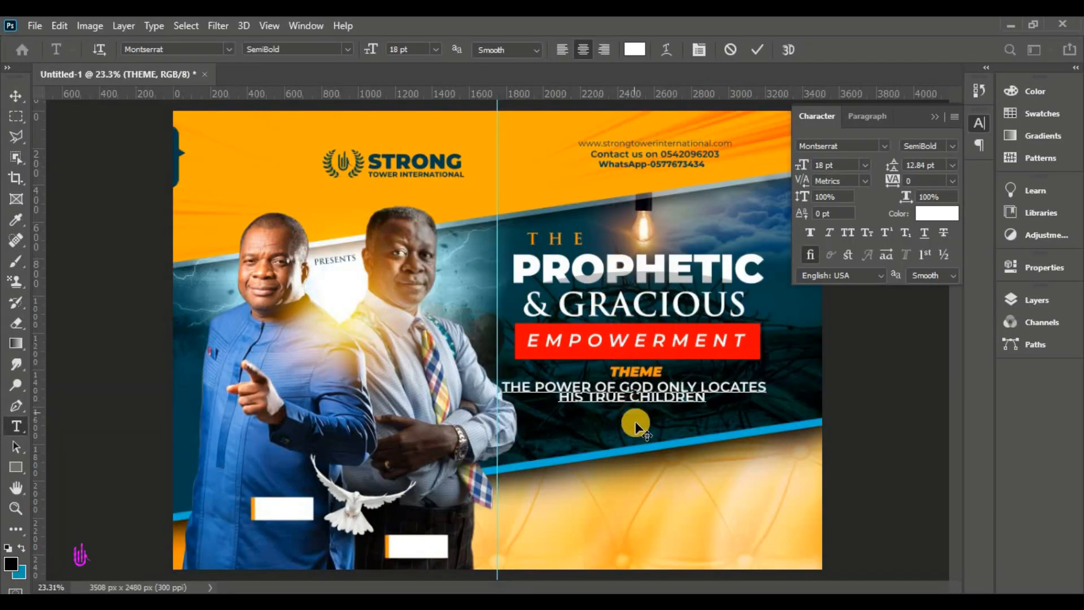
{"action": "key", "text": "ctrl+a"}
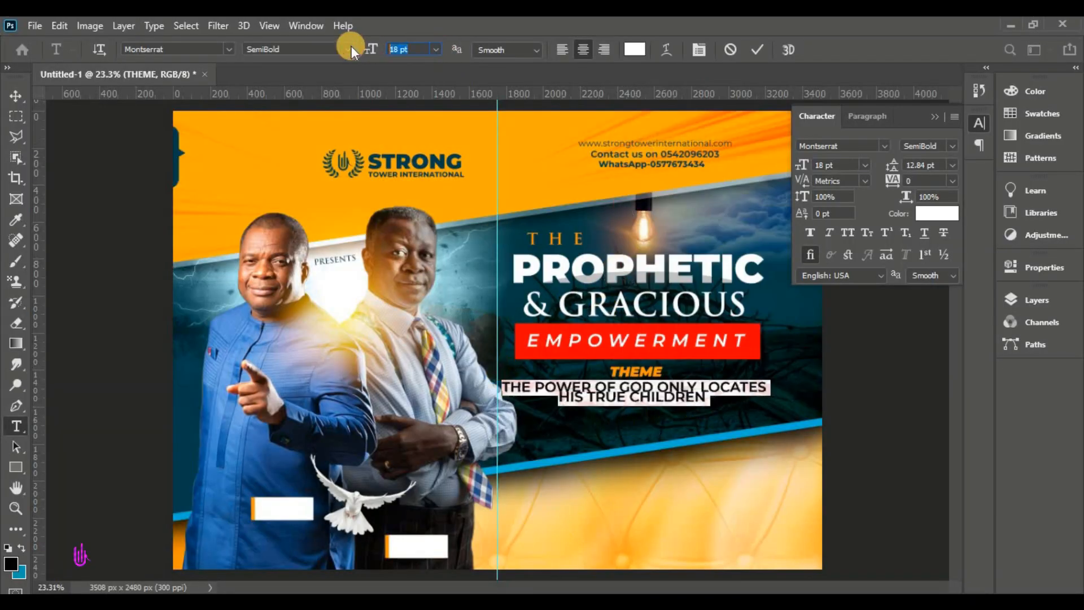
{"action": "type", "text": "15"}
{"action": "key", "text": "Return"}
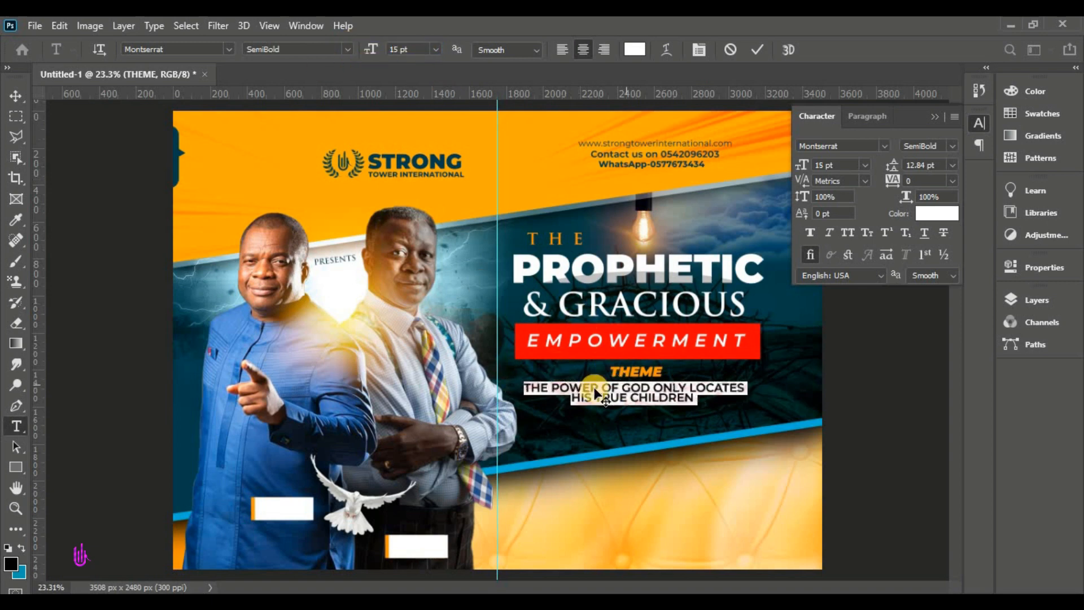
{"action": "left_click", "coordinate": [529, 303]}
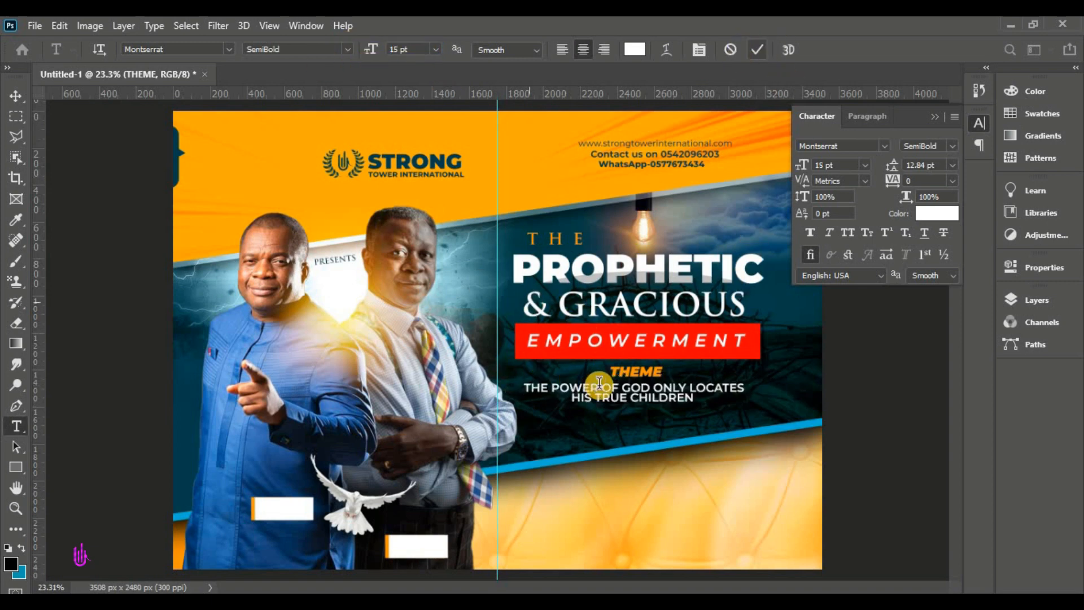
Scale the two-line theme text down to about 77.6% and centre it beneath THEME
{"action": "left_click", "coordinate": [27, 98]}
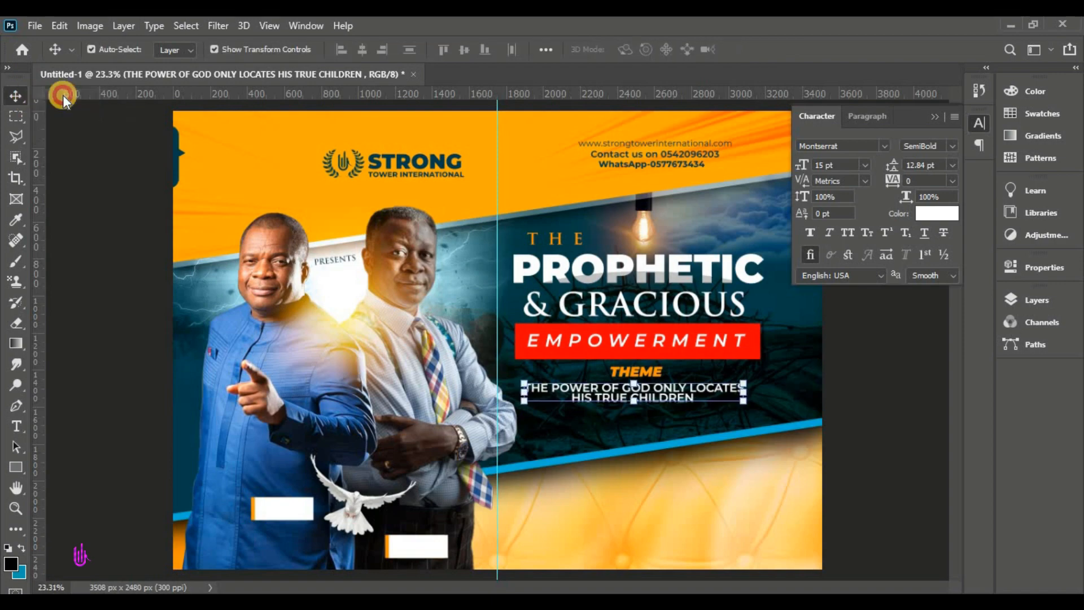
{"action": "left_click", "coordinate": [65, 29]}
{"action": "left_click", "coordinate": [164, 373]}
{"action": "left_click_drag", "start_coordinate": [746, 406], "coordinate": [699, 385]}
{"action": "left_click_drag", "start_coordinate": [662, 393], "coordinate": [721, 398]}
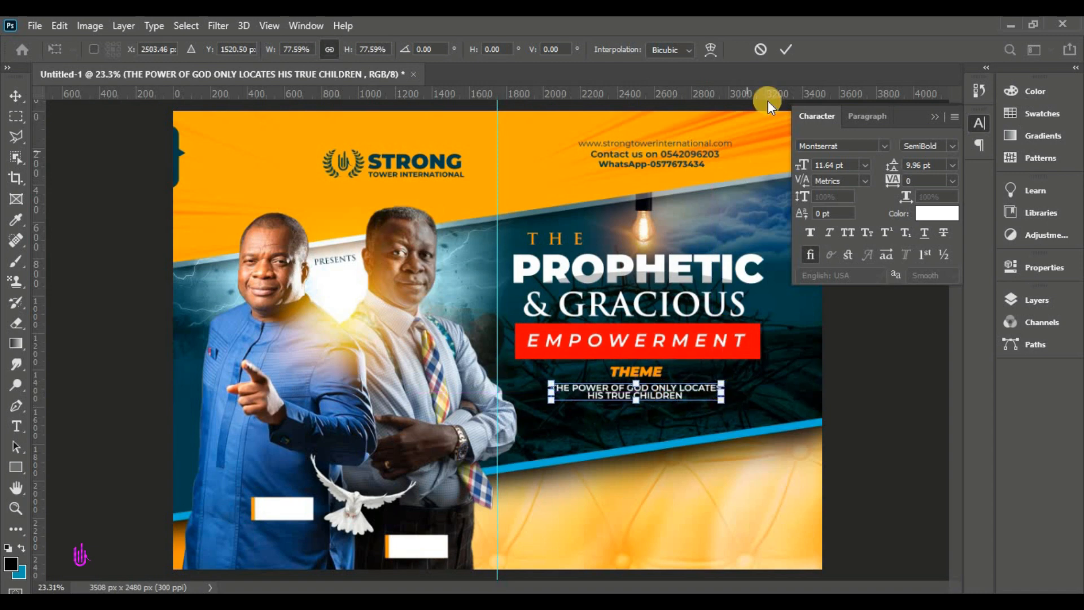
{"action": "left_click", "coordinate": [789, 49]}
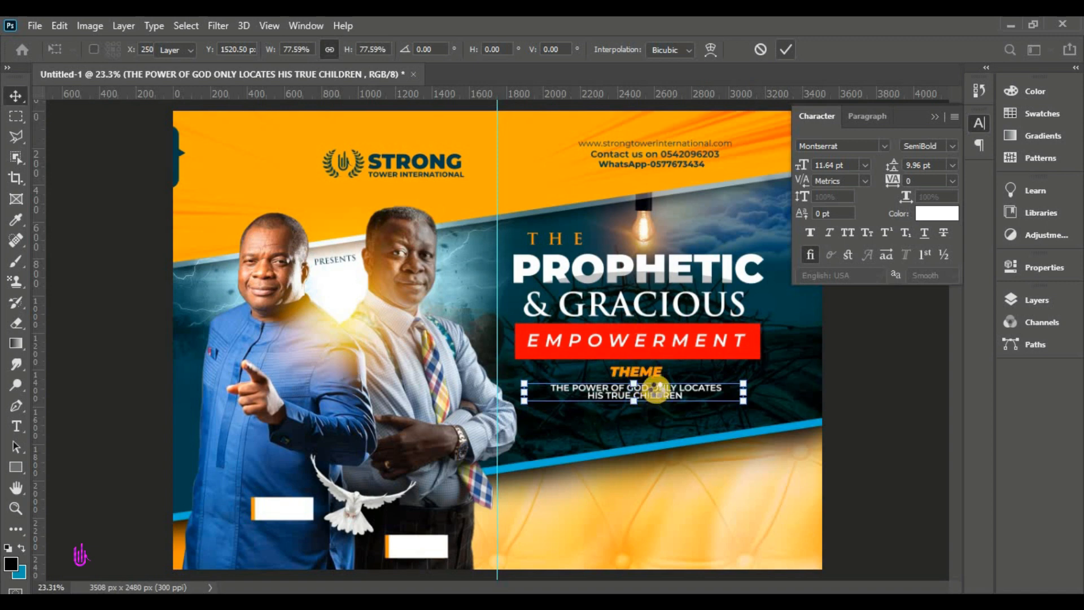
Set the leading of the two-line theme text to 11 pt
{"action": "left_click", "coordinate": [929, 170]}
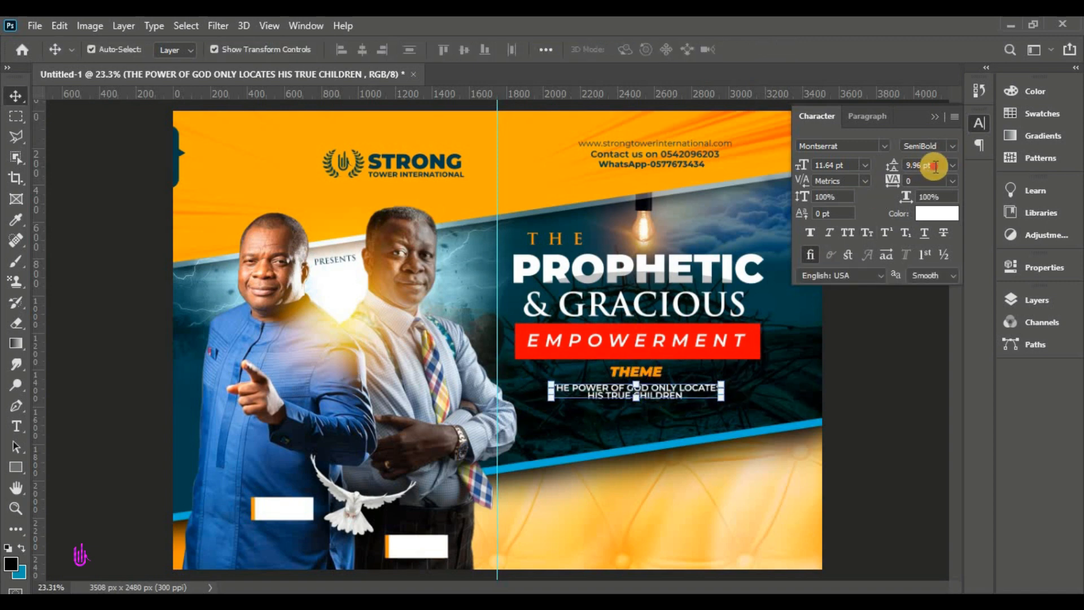
{"action": "left_click", "coordinate": [832, 167]}
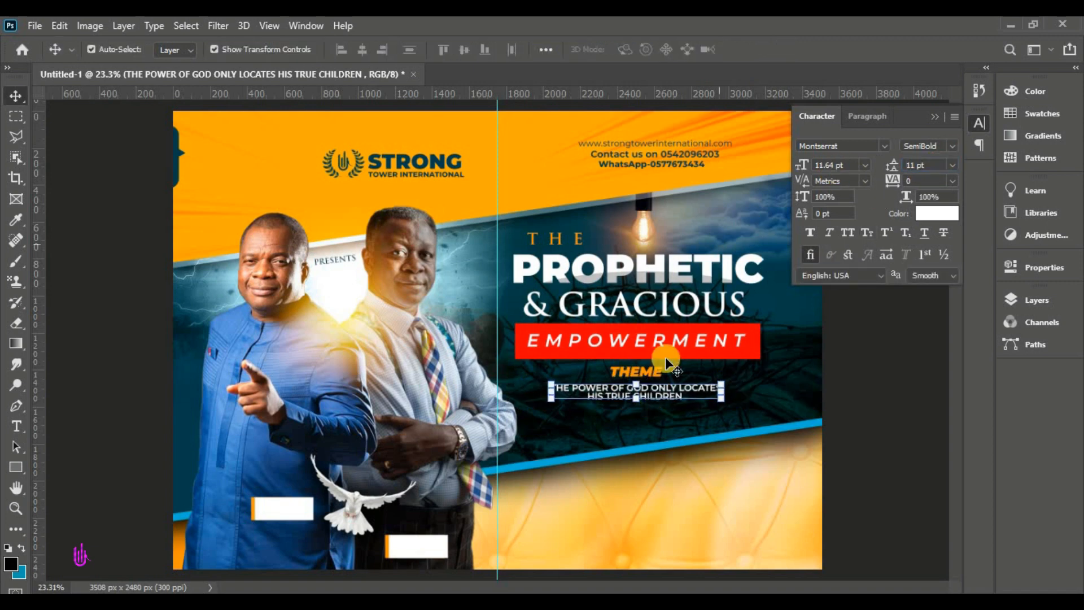
{"action": "left_click", "coordinate": [907, 367]}
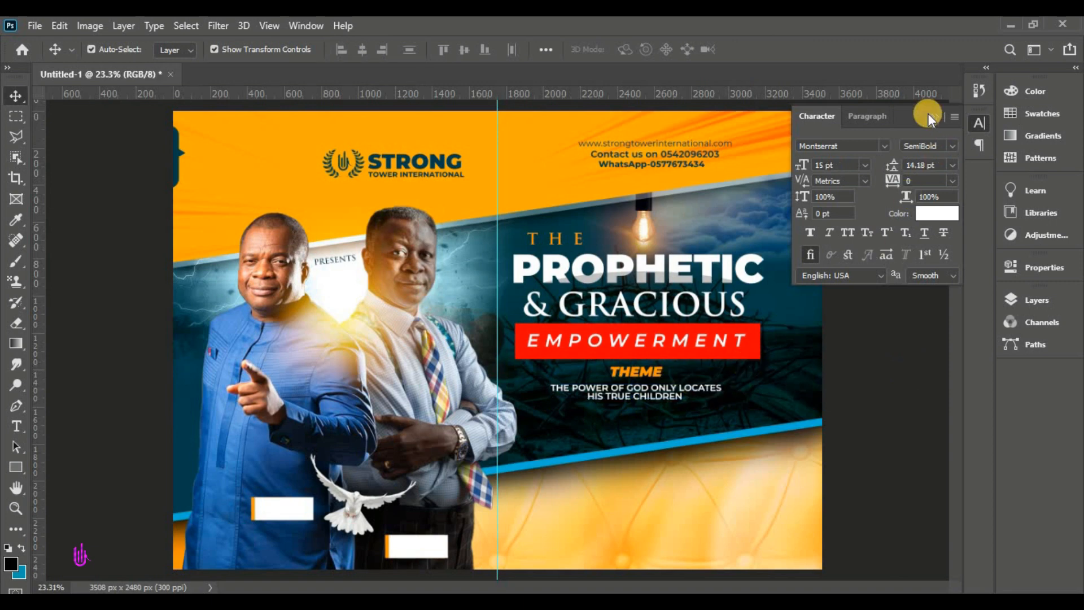
Nudge the two-line theme text and the THEME heading slightly up towards the red EMPOWERMENT bar
{"action": "left_click", "coordinate": [673, 398]}
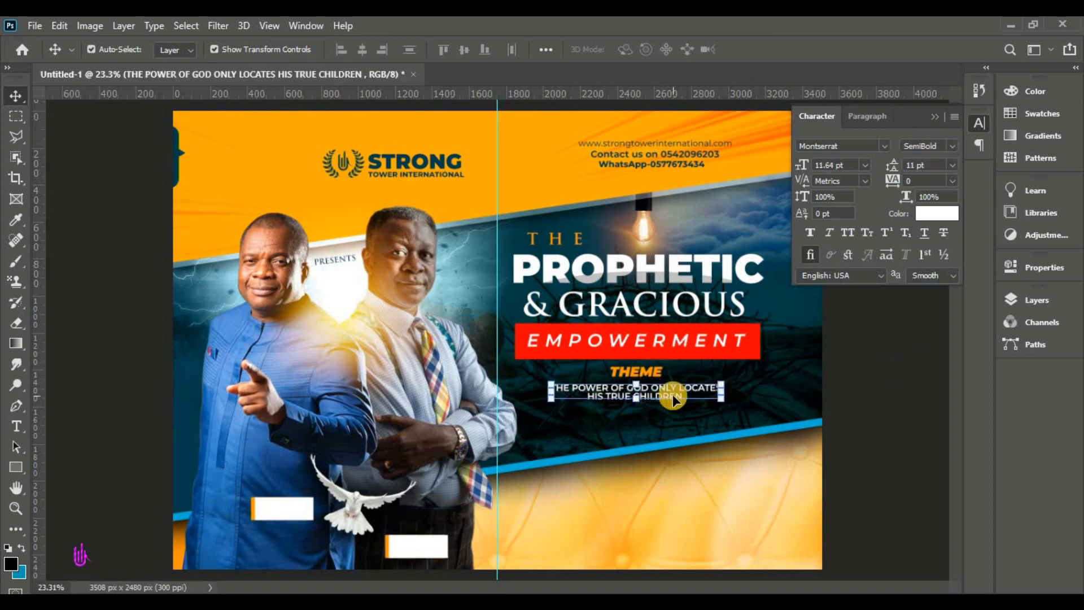
{"action": "key", "text": "shift+Up"}
{"action": "key", "text": "shift+Up"}
{"action": "key", "text": "shift+Up"}
{"action": "left_click", "coordinate": [803, 357]}
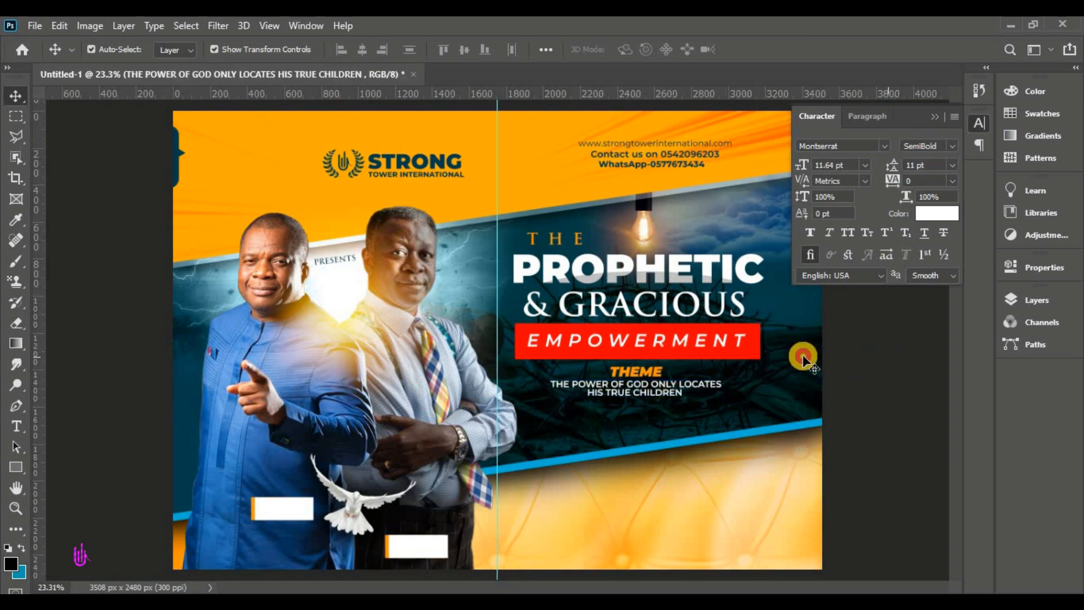
{"action": "left_click", "coordinate": [640, 375]}
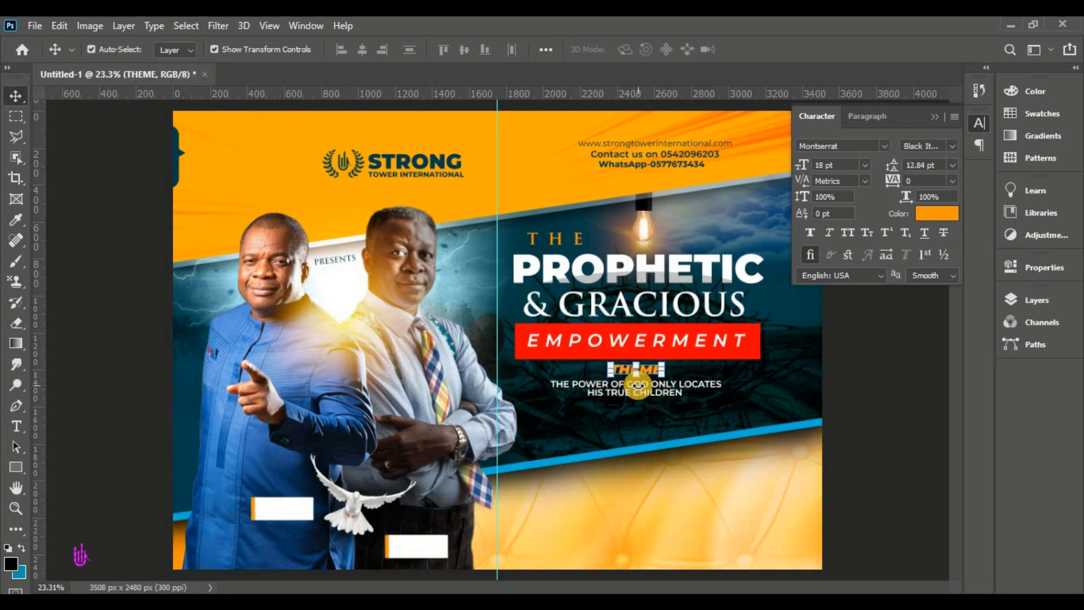
{"action": "left_click", "coordinate": [871, 340]}
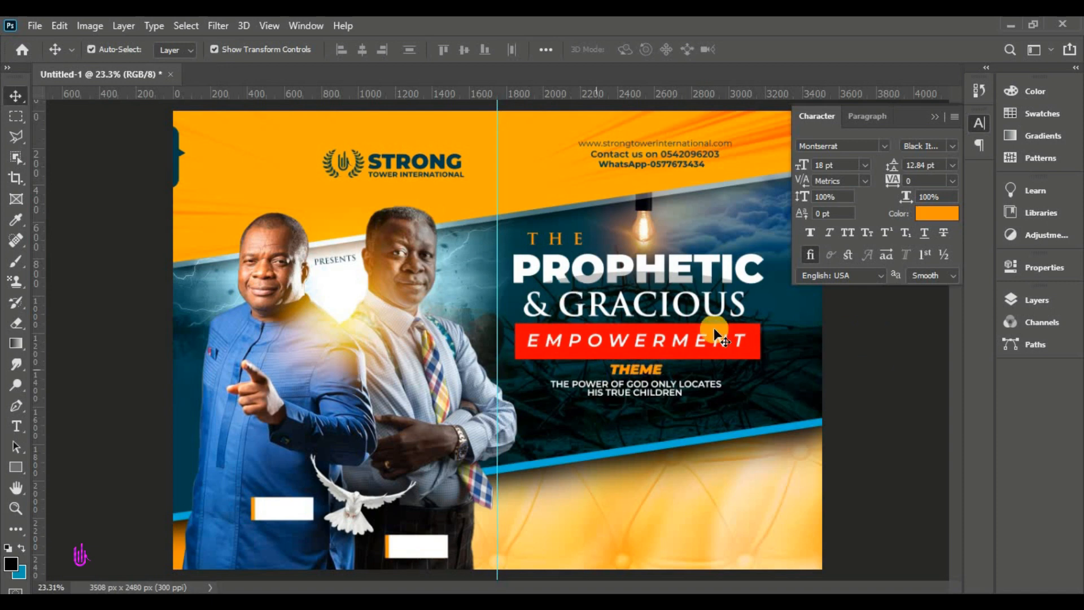
Add a new placeholder text layer above the theme text layer, positioned beneath the two-line theme text on the flyer
{"action": "left_click", "coordinate": [939, 118]}
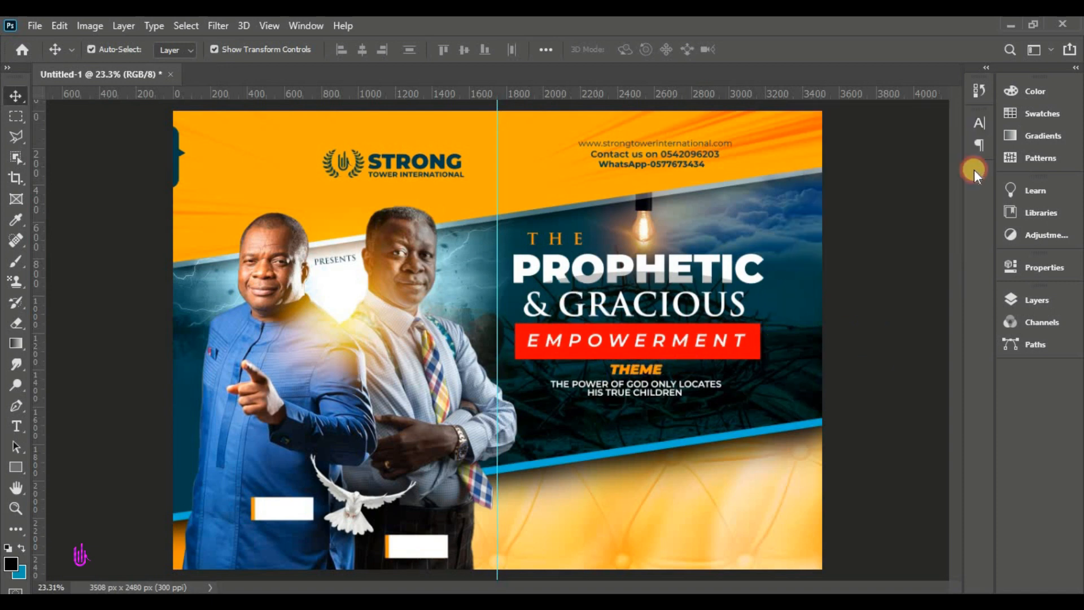
{"action": "left_click", "coordinate": [1032, 293]}
{"action": "left_click", "coordinate": [890, 267]}
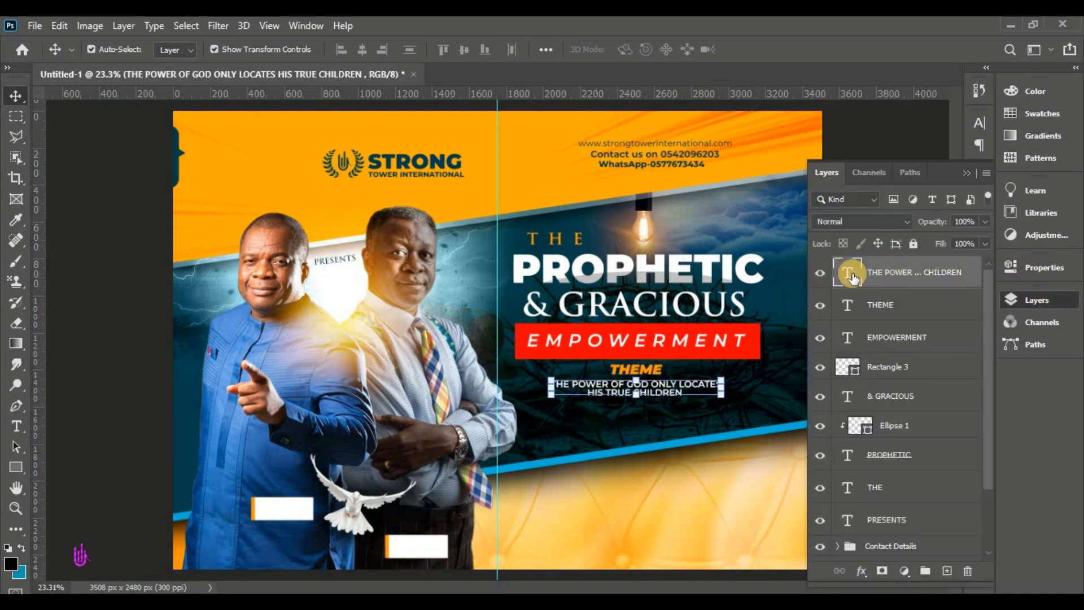
{"action": "left_click", "coordinate": [13, 425]}
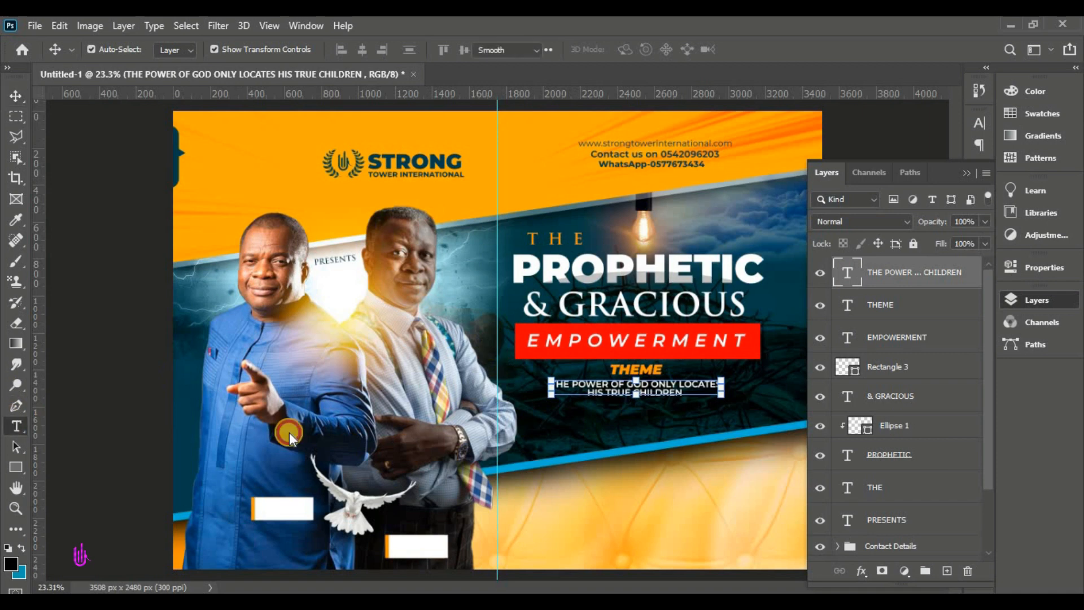
{"action": "left_click", "coordinate": [565, 442]}
Switch to the FLYER DETAILS1 notes in Notepad and copy the time range 6:00AM - 12:00PM
{"action": "key", "text": "alt+Tab"}
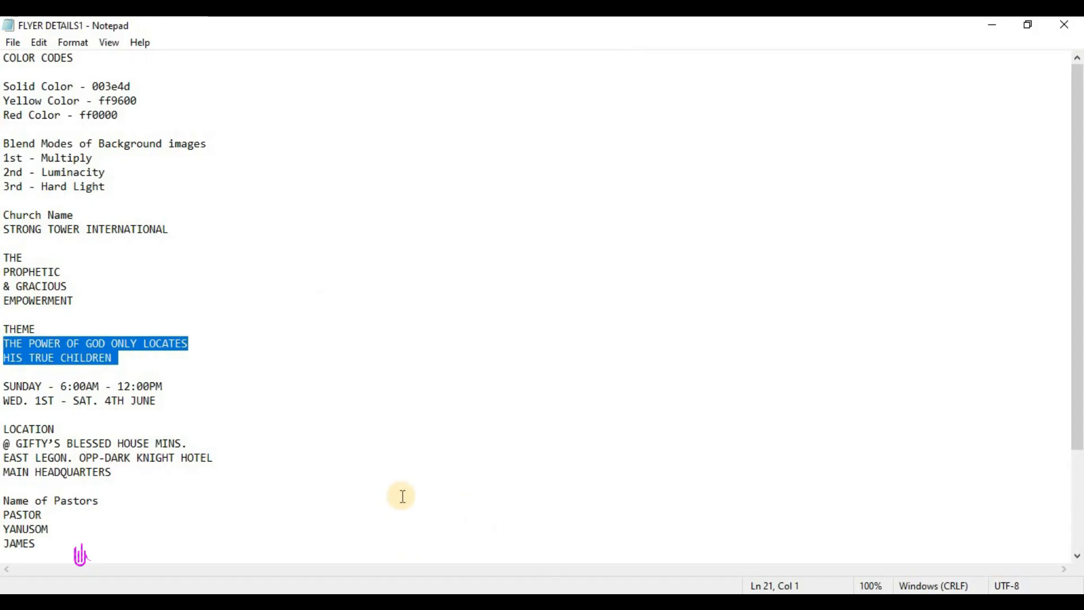
{"action": "left_click", "coordinate": [167, 389]}
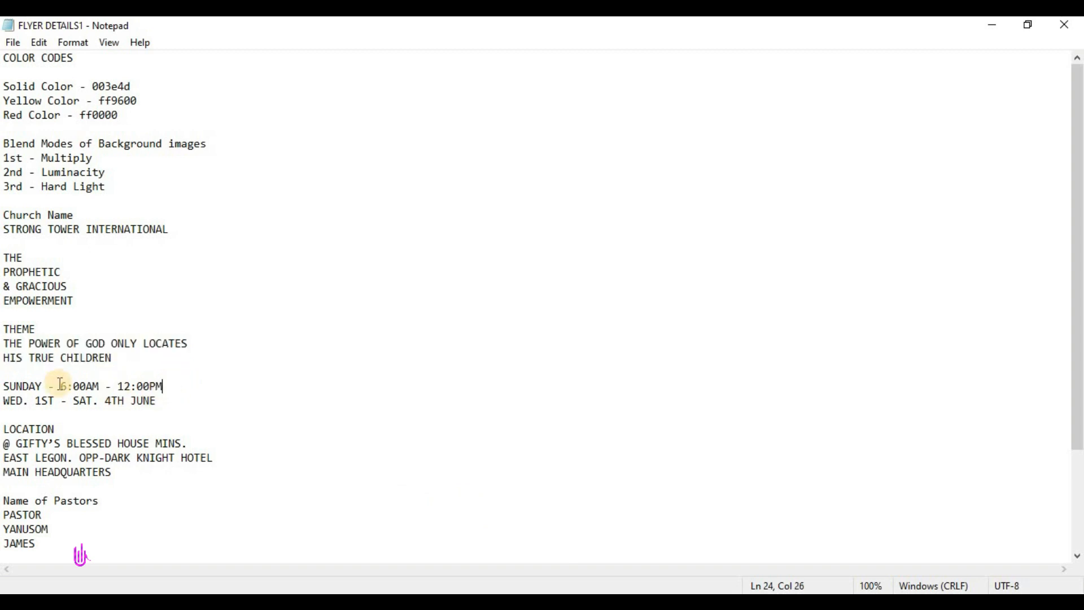
{"action": "left_click_drag", "start_coordinate": [60, 386], "coordinate": [169, 386]}
{"action": "right_click", "coordinate": [136, 385]}
{"action": "left_click", "coordinate": [193, 193]}
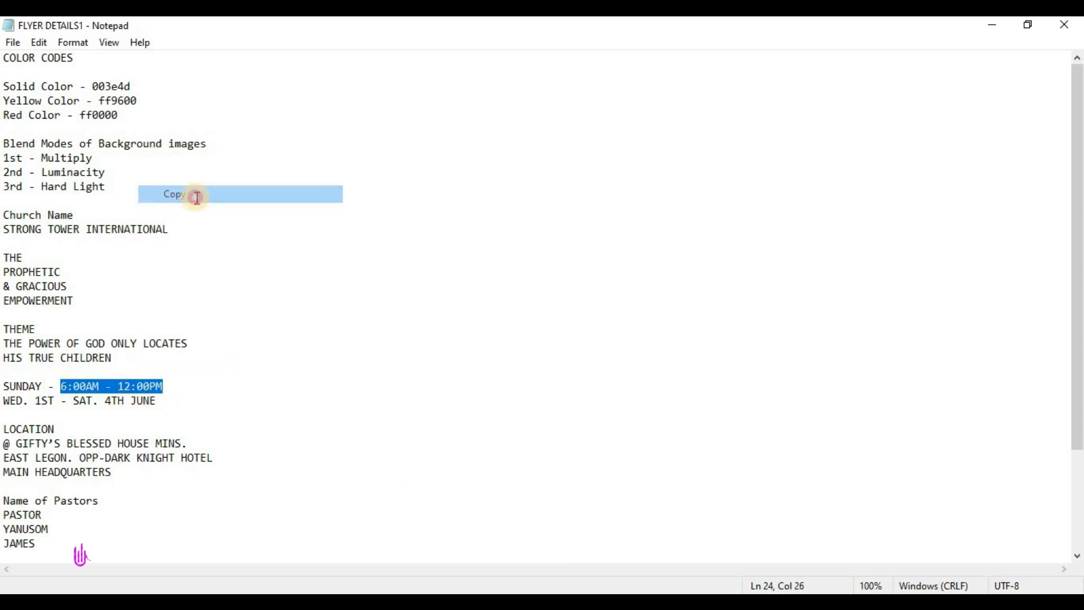
Return to Photoshop, replace the placeholder with the copied time range, and set its font style to Montserrat Black
{"action": "key", "text": "alt+Tab"}
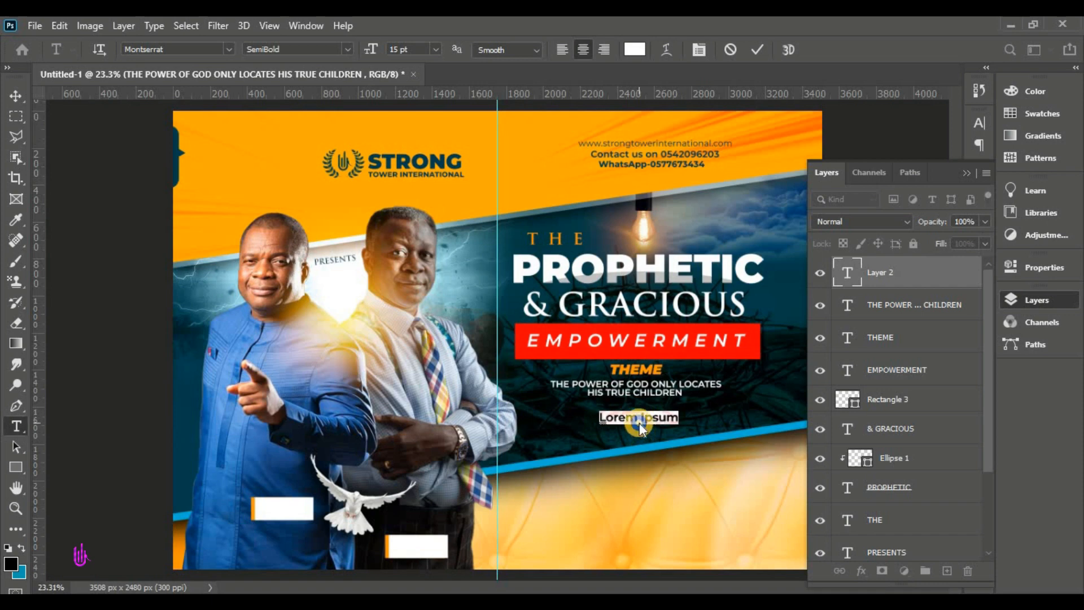
{"action": "right_click", "coordinate": [639, 422]}
{"action": "left_click", "coordinate": [661, 164]}
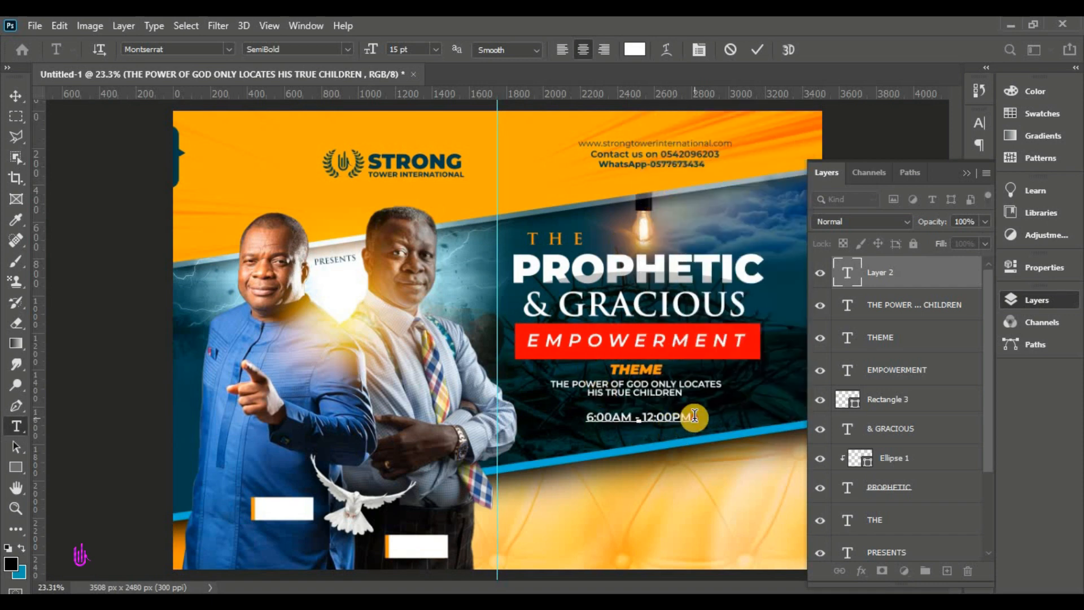
{"action": "left_click", "coordinate": [343, 48]}
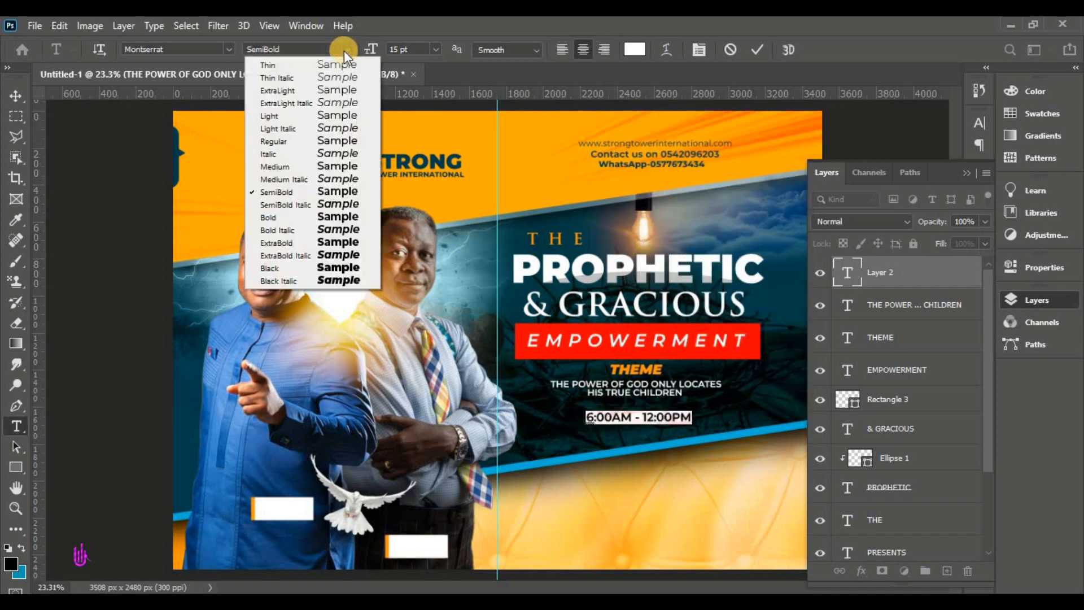
{"action": "left_click", "coordinate": [343, 268]}
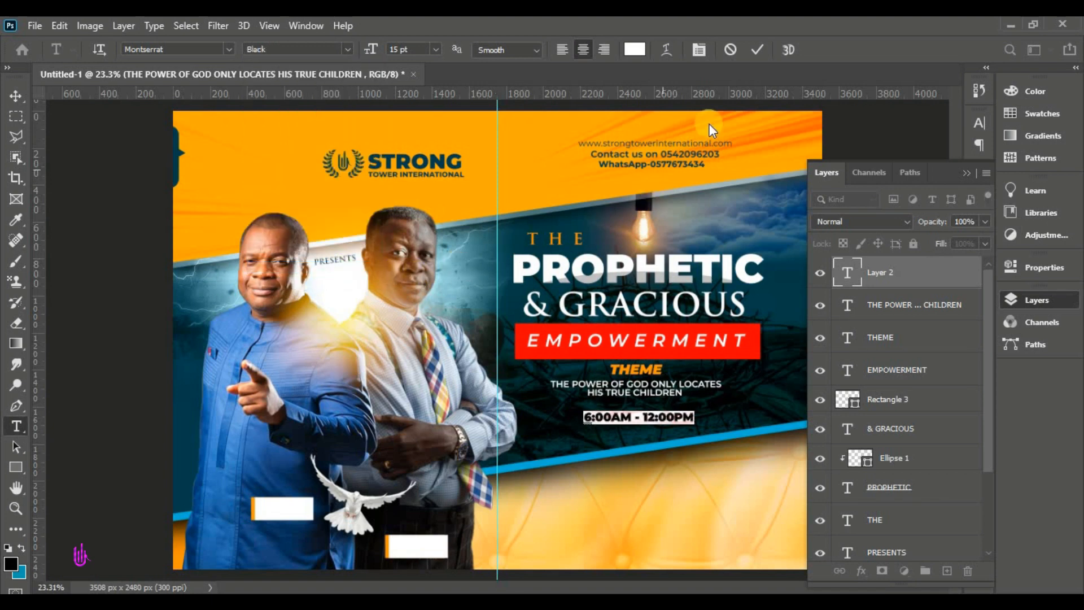
{"action": "left_click", "coordinate": [612, 238]}
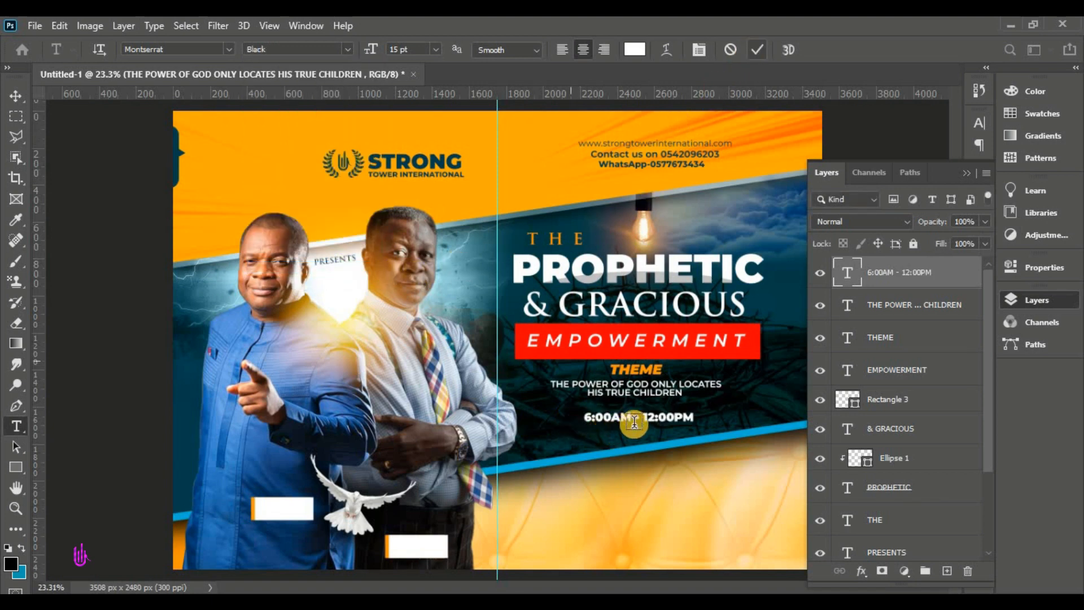
Scale the 6:00AM - 12:00PM text up to about 129.5% and centre it lower beneath the theme text
{"action": "left_click", "coordinate": [19, 97]}
{"action": "left_click", "coordinate": [59, 25]}
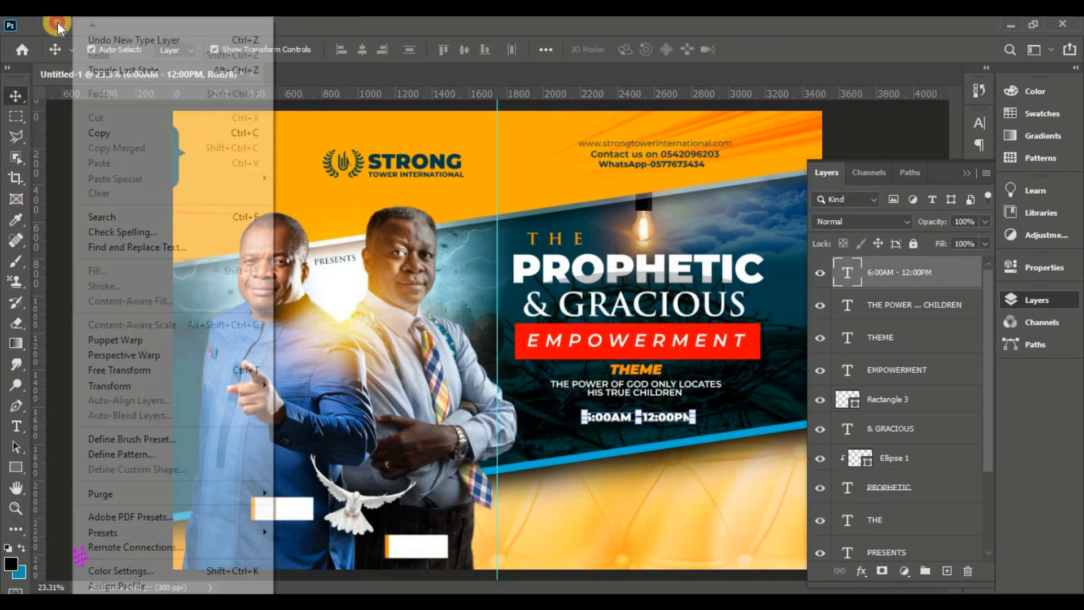
{"action": "left_click", "coordinate": [161, 376]}
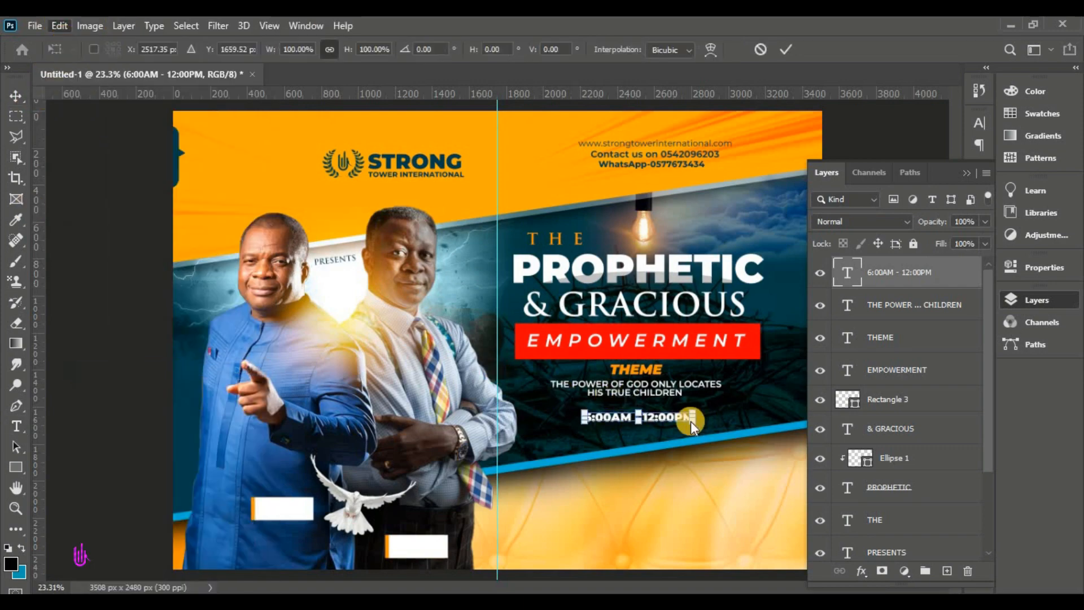
{"action": "left_click_drag", "start_coordinate": [695, 424], "coordinate": [667, 422]}
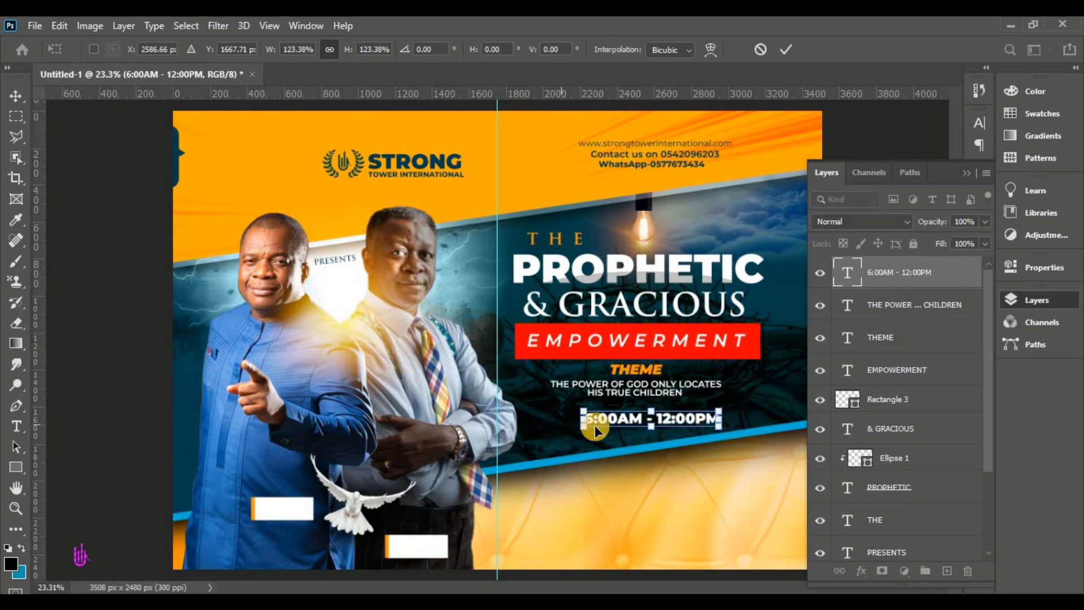
{"action": "mouse_move", "coordinate": [589, 429]}
{"action": "left_mouse_down"}
{"action": "mouse_move", "coordinate": [577, 431]}
{"action": "mouse_move", "coordinate": [597, 419]}
{"action": "left_mouse_up"}
{"action": "left_click_drag", "start_coordinate": [680, 416], "coordinate": [670, 423]}
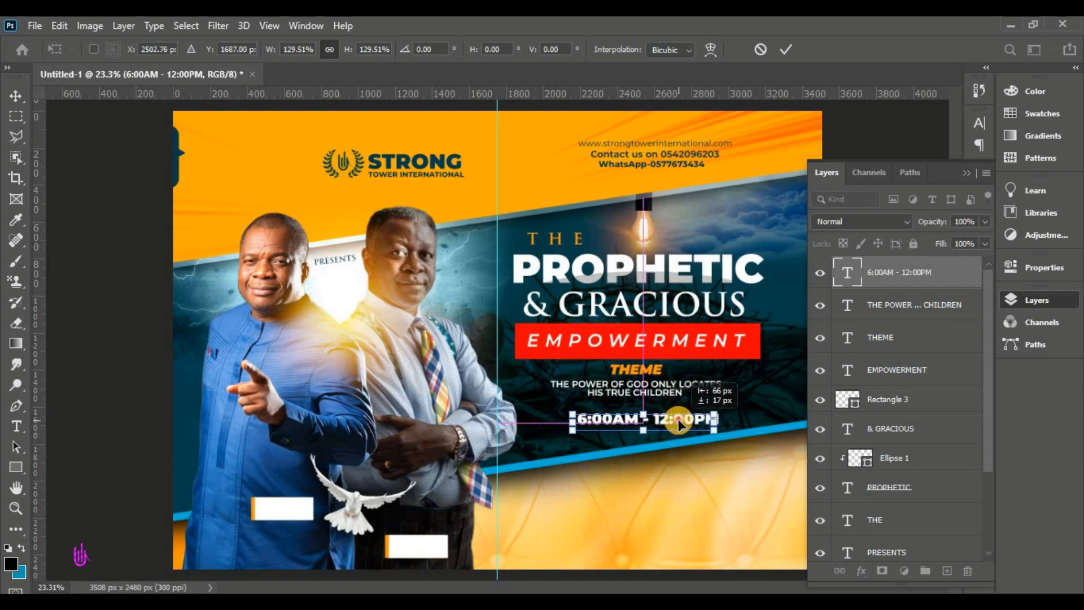
{"action": "left_click", "coordinate": [785, 49]}
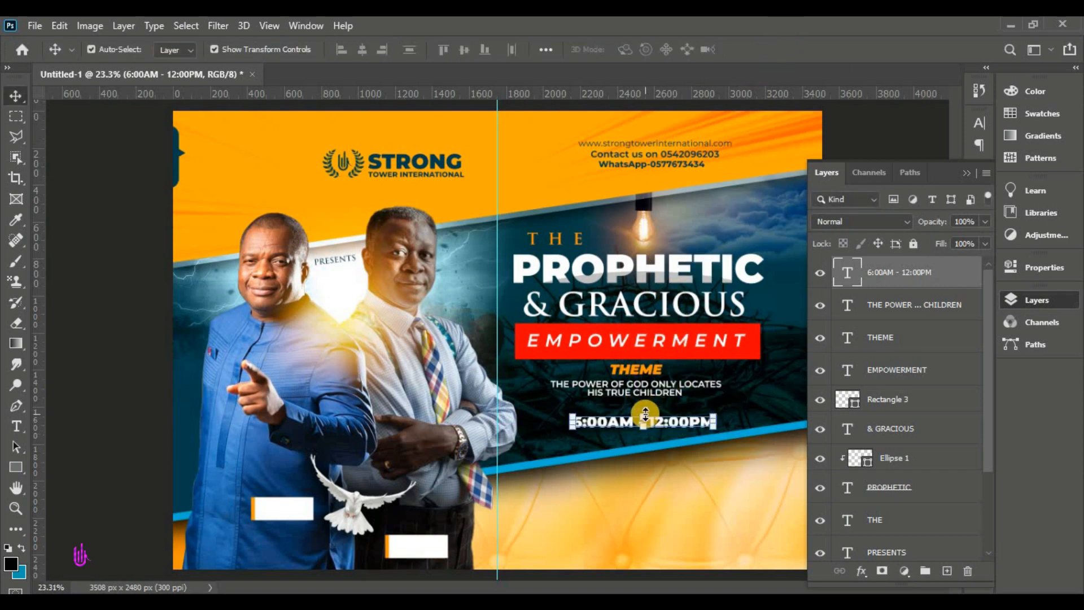
Check the reference flyer, then scale all title layers from THE through the two-line theme text down together to about 95%
{"action": "left_click", "coordinate": [967, 173]}
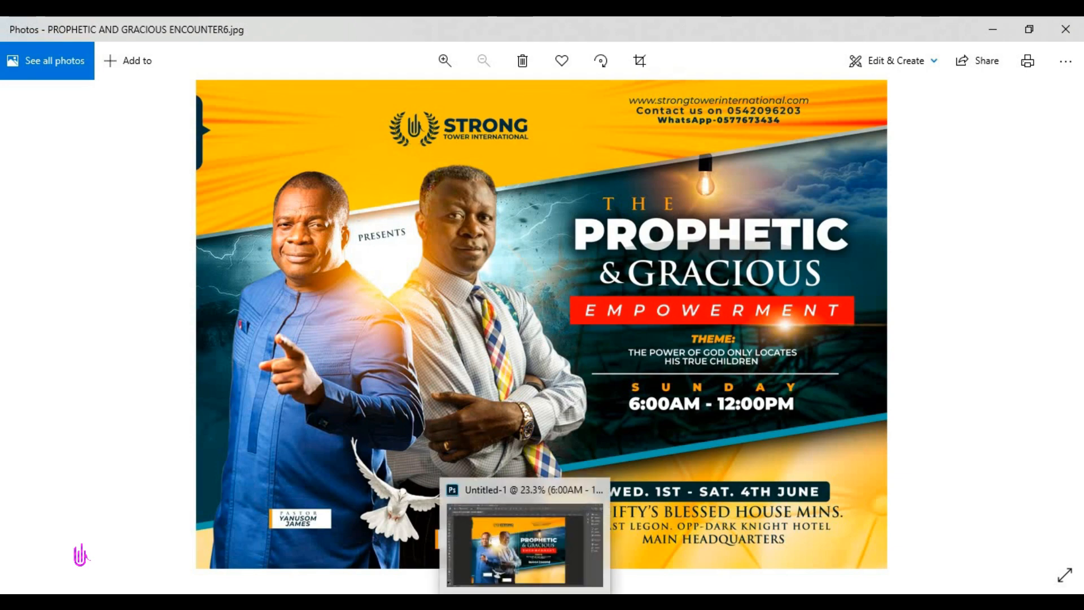
{"action": "left_click", "coordinate": [621, 588]}
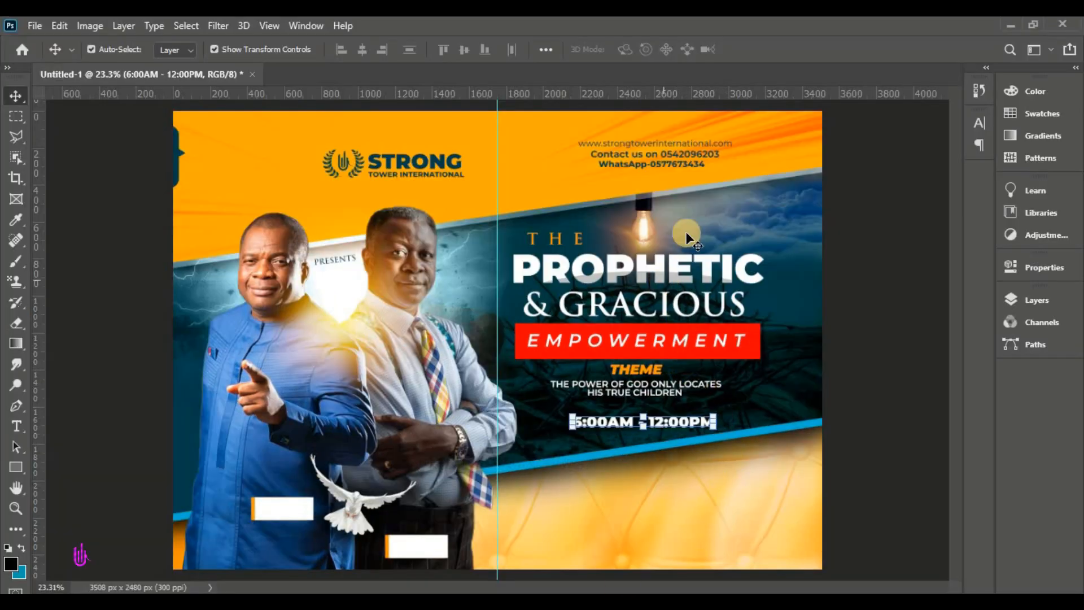
{"action": "left_click", "coordinate": [1063, 298]}
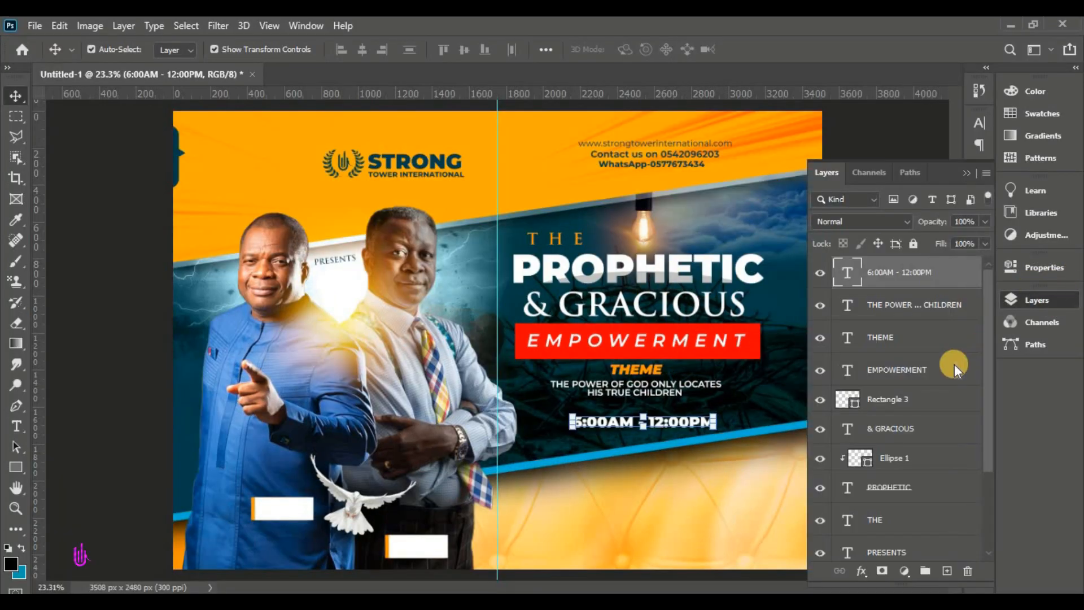
{"action": "left_click", "coordinate": [915, 308]}
{"action": "scroll", "coordinate": [915, 327], "scroll_direction": "down", "scroll_amount": 3}
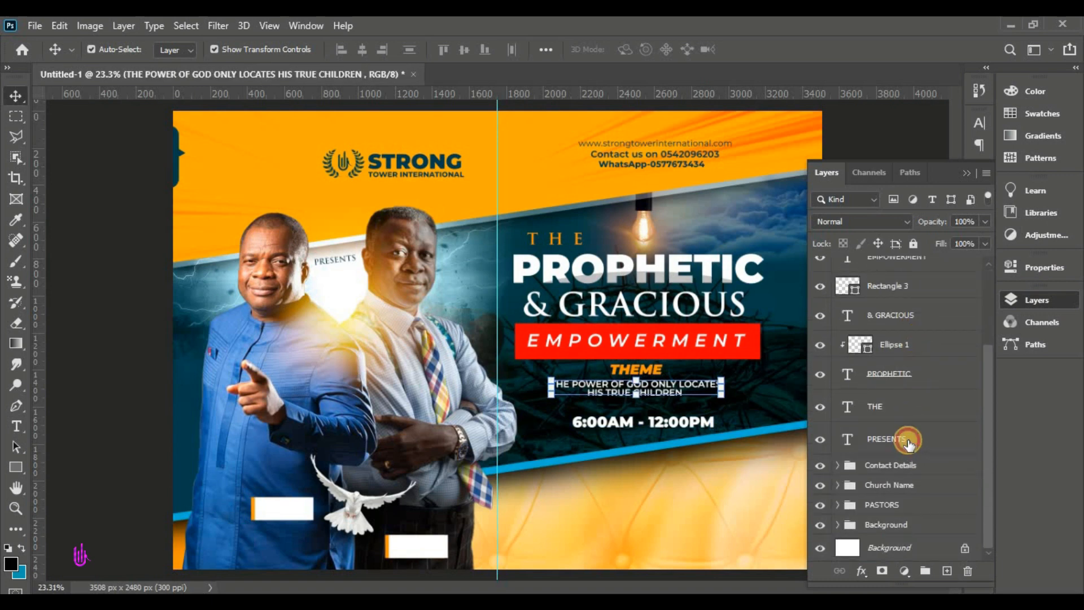
{"action": "left_click", "coordinate": [907, 443], "text": "shift"}
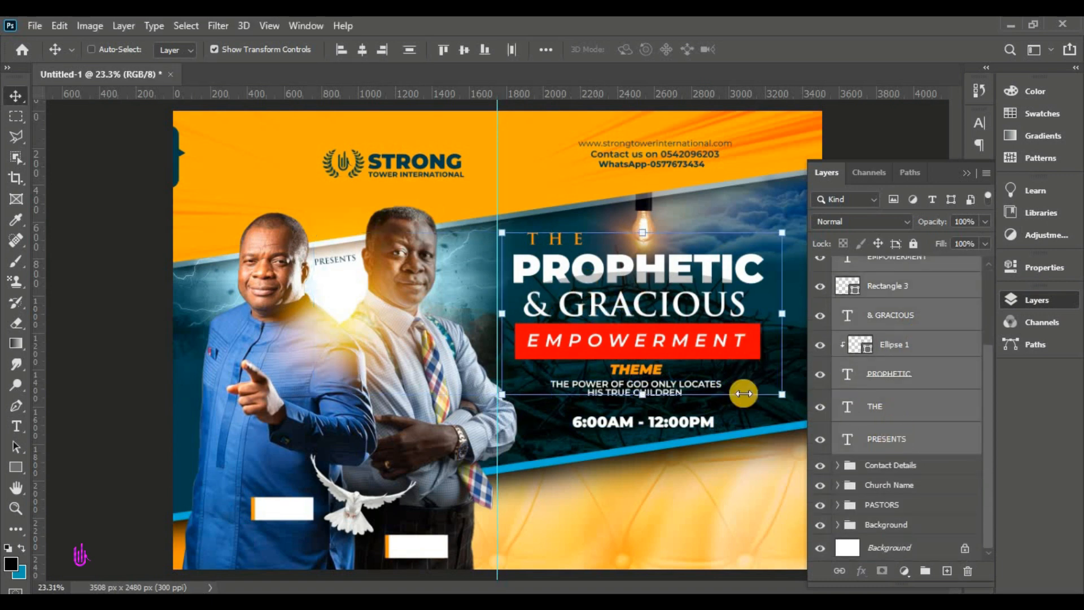
{"action": "left_click", "coordinate": [59, 25]}
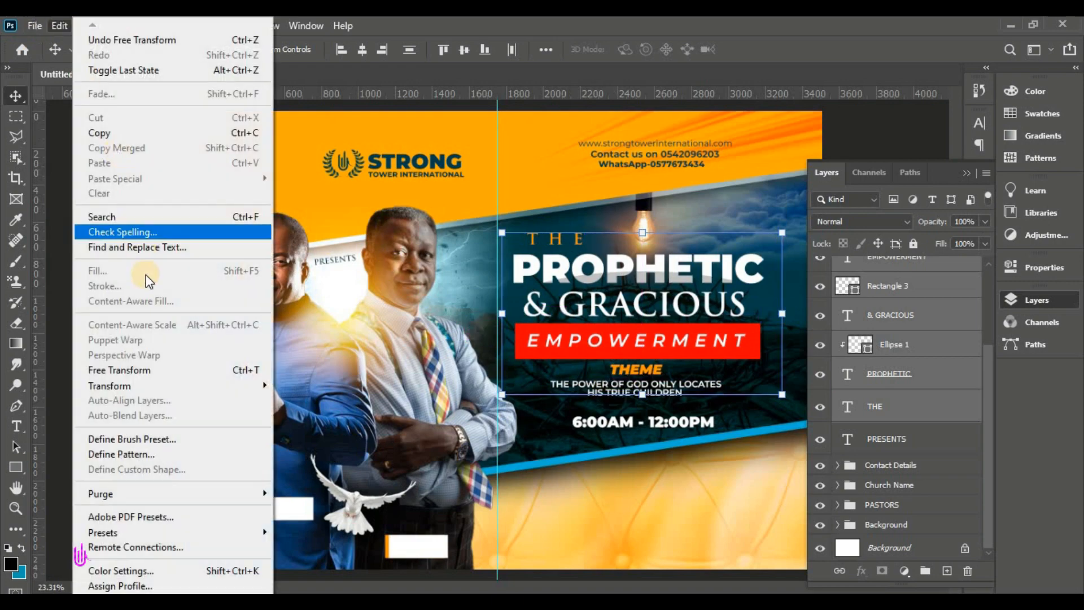
{"action": "left_click", "coordinate": [161, 370]}
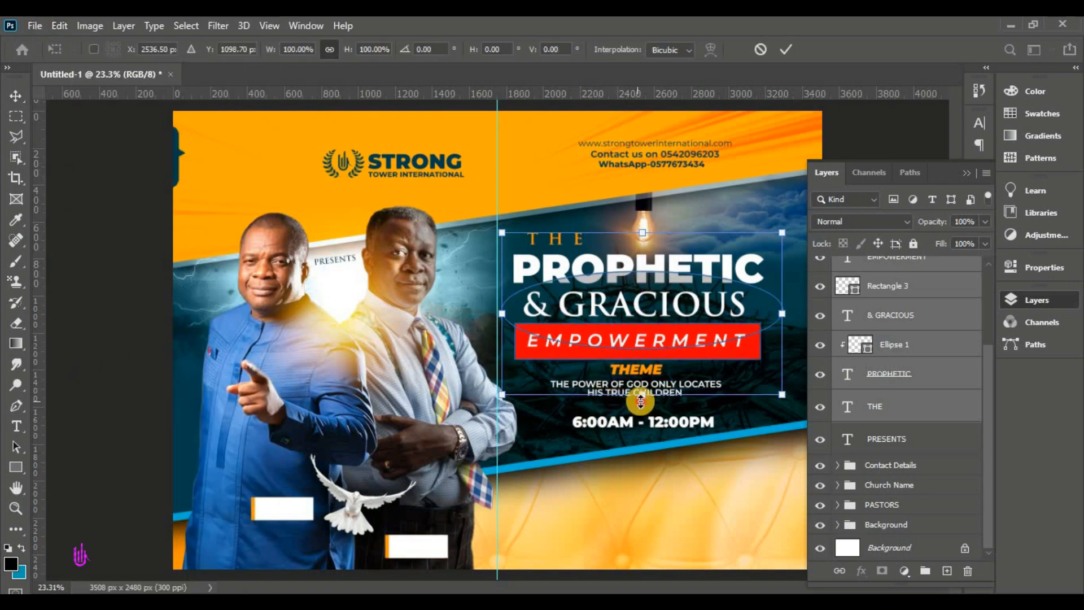
{"action": "left_click_drag", "start_coordinate": [640, 402], "coordinate": [643, 399]}
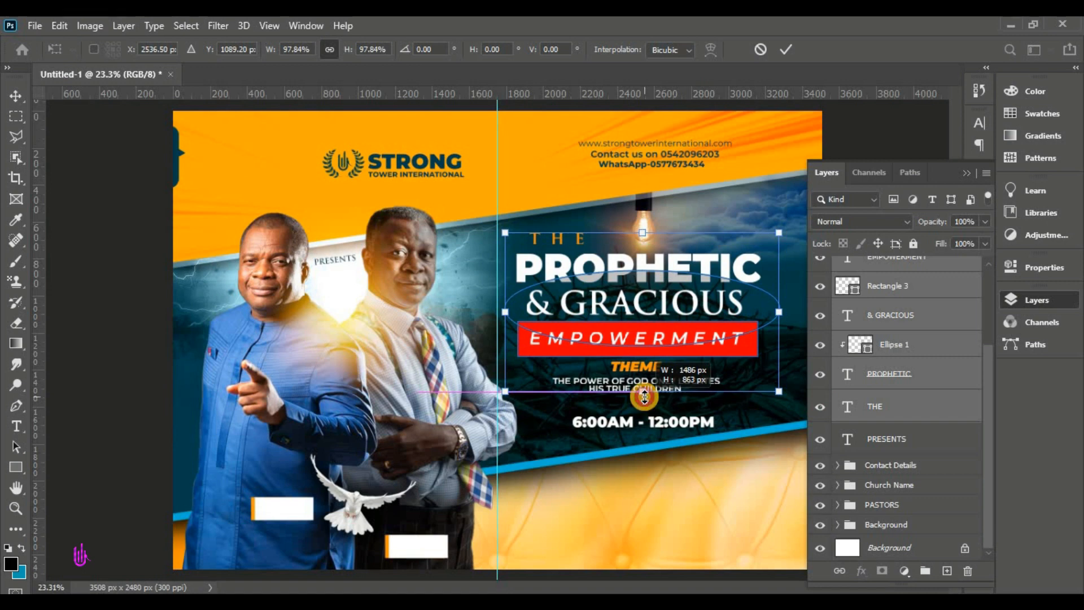
{"action": "left_click_drag", "start_coordinate": [644, 394], "coordinate": [643, 381]}
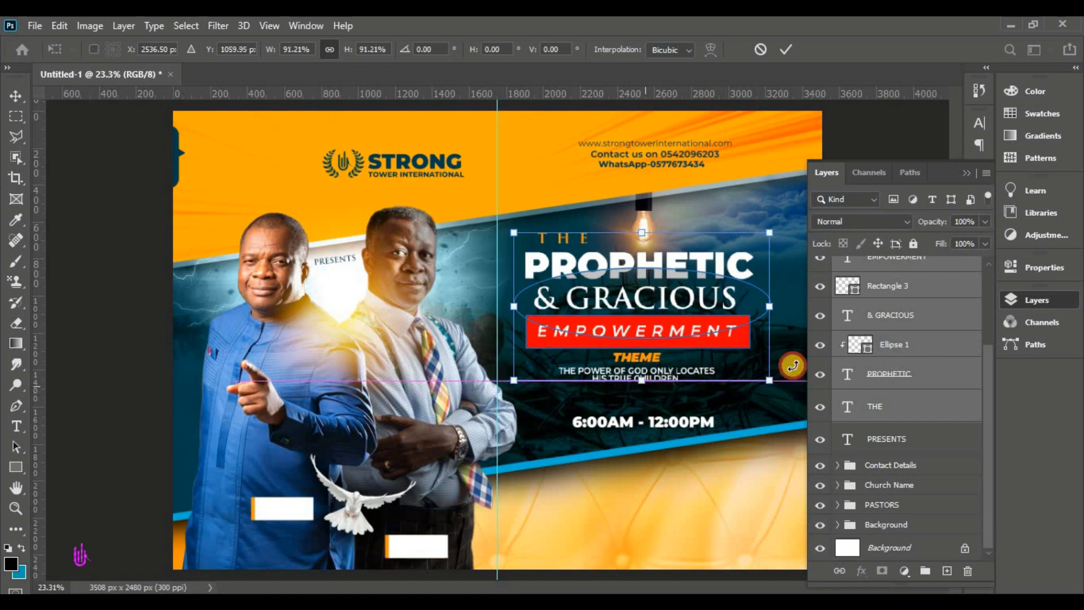
{"action": "left_click_drag", "start_coordinate": [769, 380], "coordinate": [772, 383]}
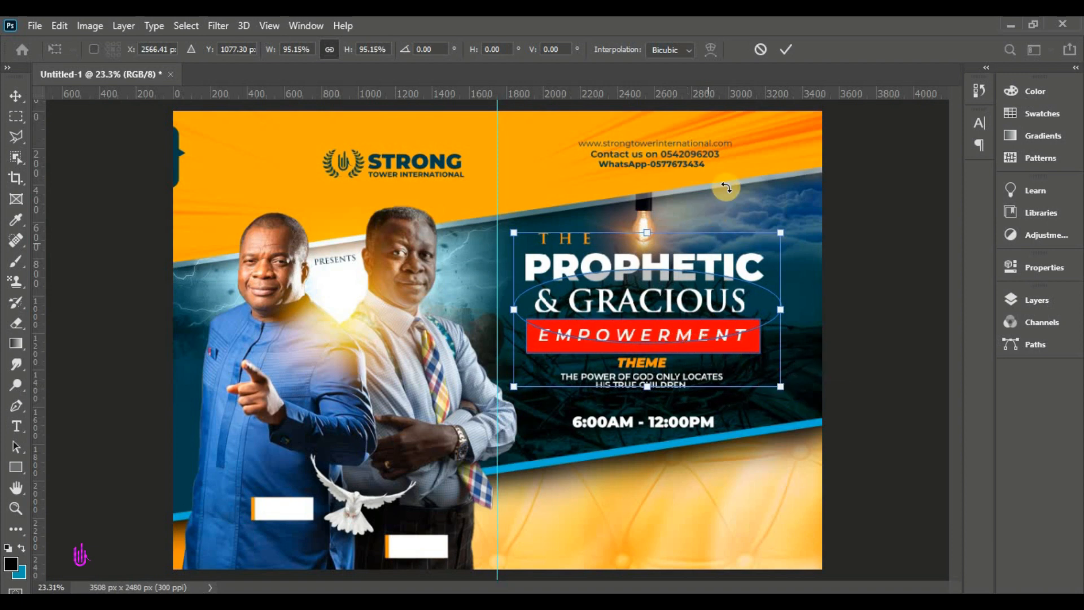
{"action": "left_click", "coordinate": [791, 49]}
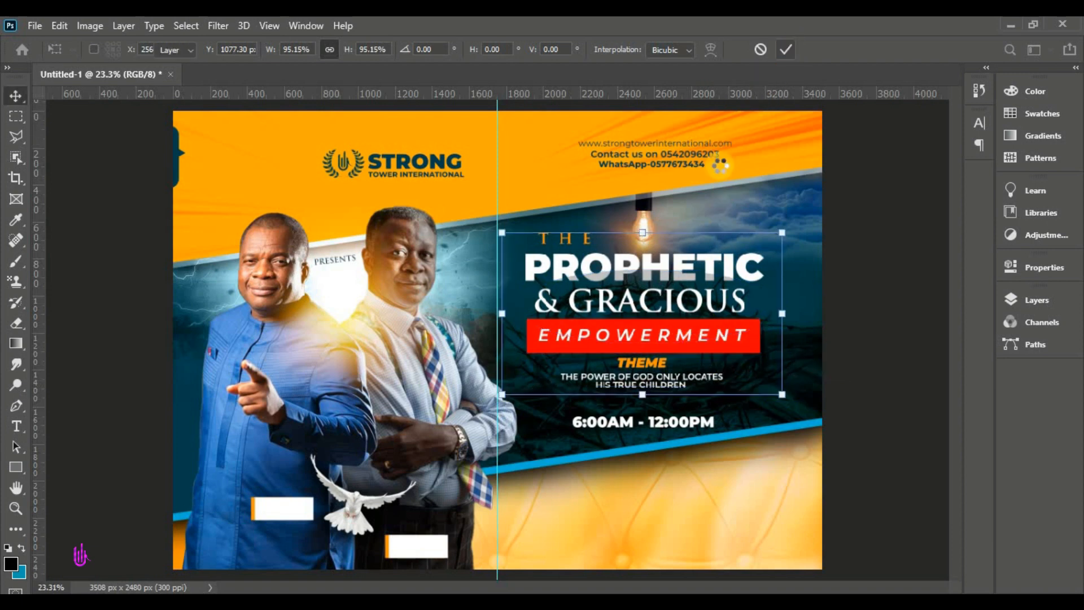
{"action": "left_click", "coordinate": [651, 316]}
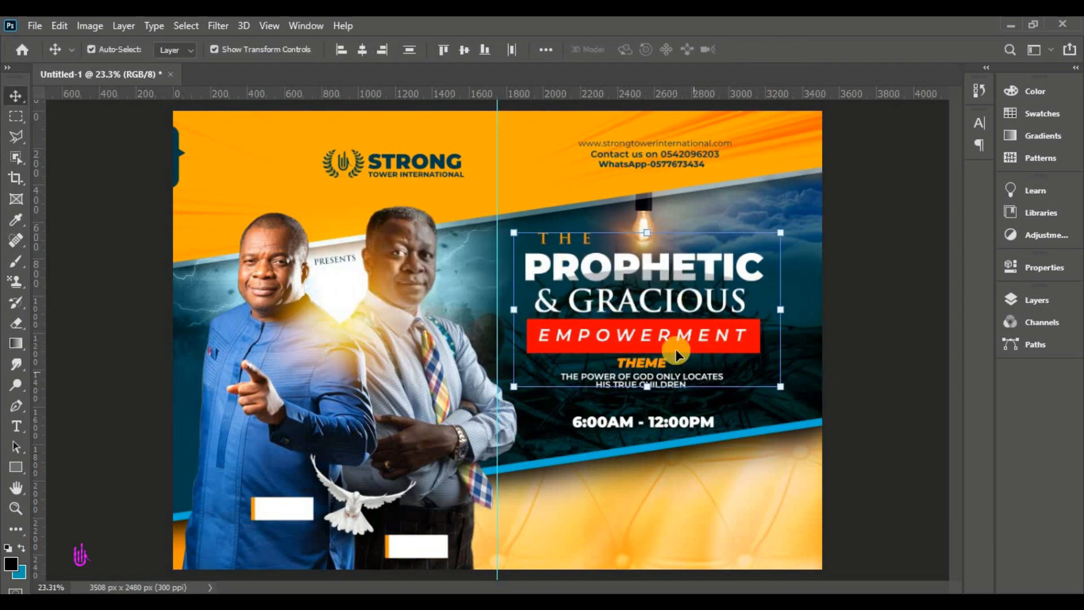
Add a placeholder text layer between the theme text and the time, coloured with the orange sampled from the flyer's background
{"action": "left_click", "coordinate": [1050, 302]}
{"action": "double_click", "coordinate": [665, 423]}
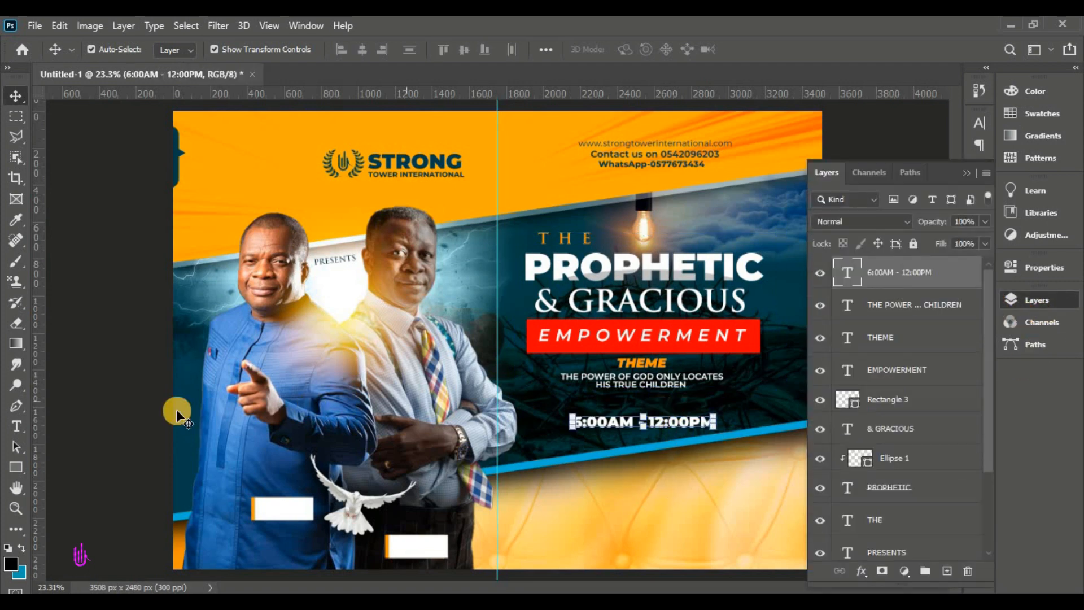
{"action": "left_click", "coordinate": [531, 401]}
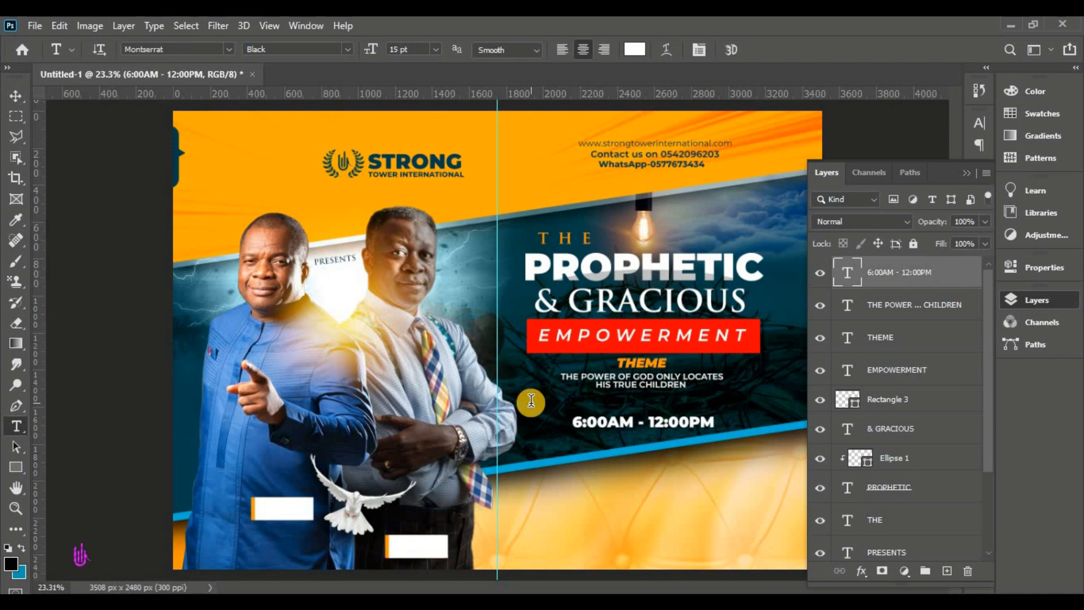
{"action": "left_click", "coordinate": [530, 401]}
{"action": "left_click_drag", "start_coordinate": [528, 437], "coordinate": [649, 438]}
{"action": "left_click", "coordinate": [637, 55]}
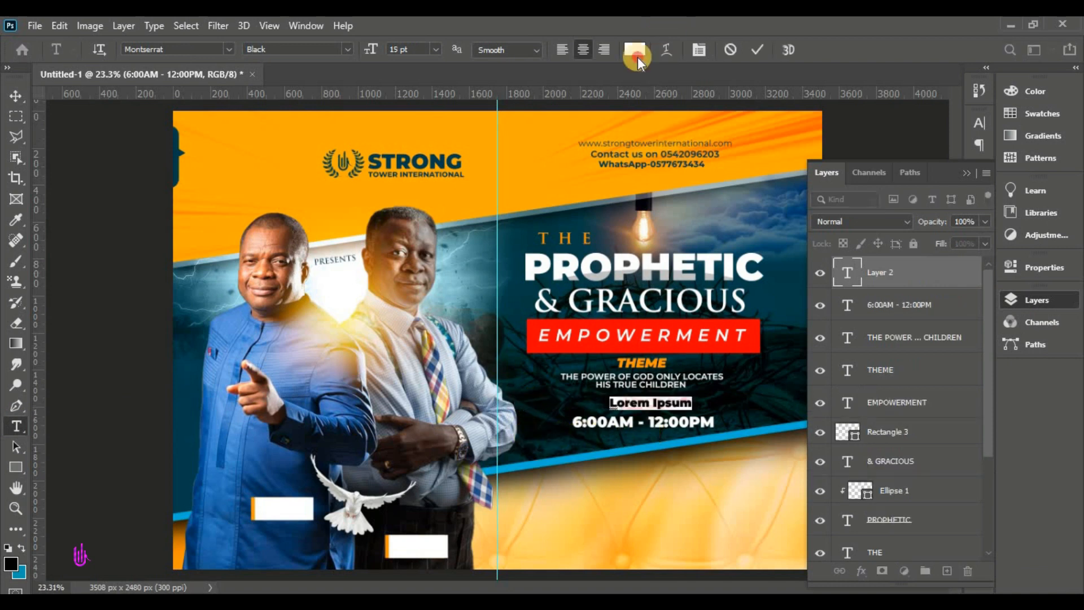
{"action": "left_click", "coordinate": [430, 137]}
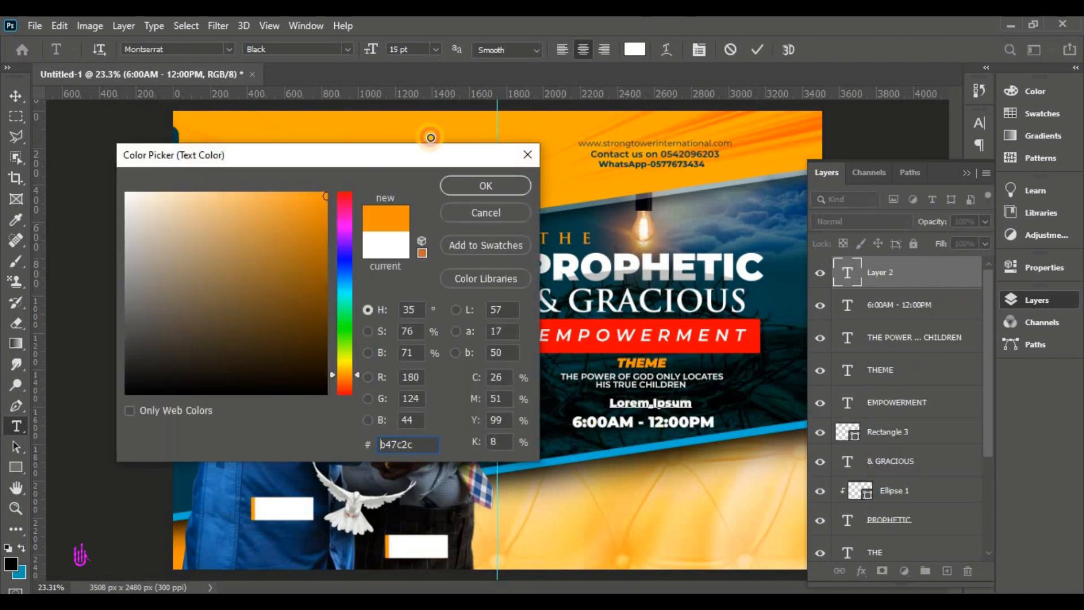
{"action": "left_click", "coordinate": [462, 185]}
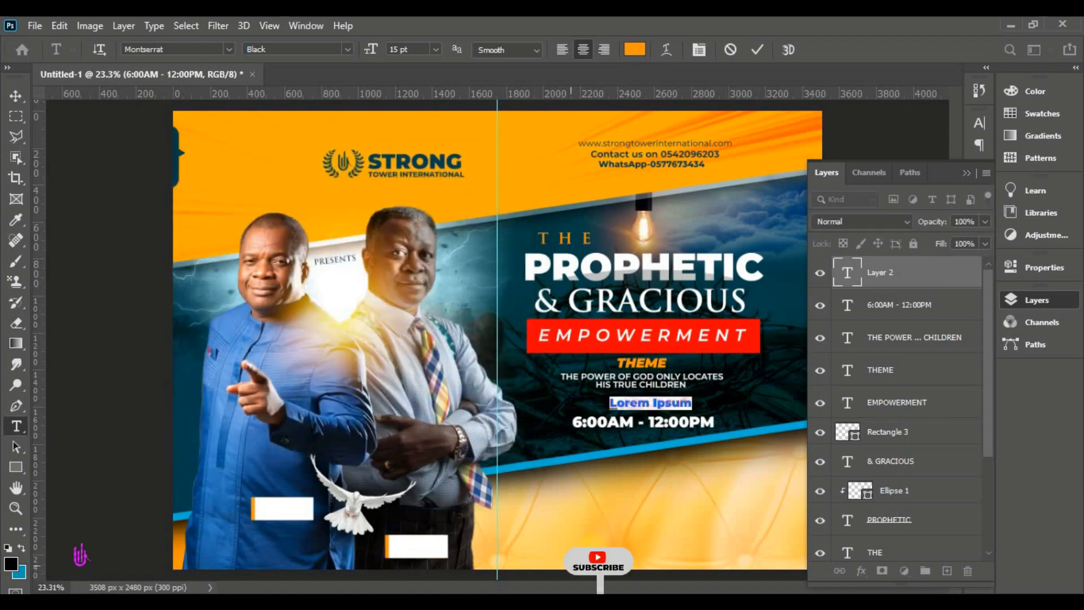
Switch to the Notepad flyer details and copy the word SUNDAY
{"action": "key", "text": "alt+Tab"}
{"action": "left_click_drag", "start_coordinate": [42, 385], "coordinate": [3, 386]}
{"action": "right_click", "coordinate": [5, 385]}
{"action": "left_click", "coordinate": [101, 197]}
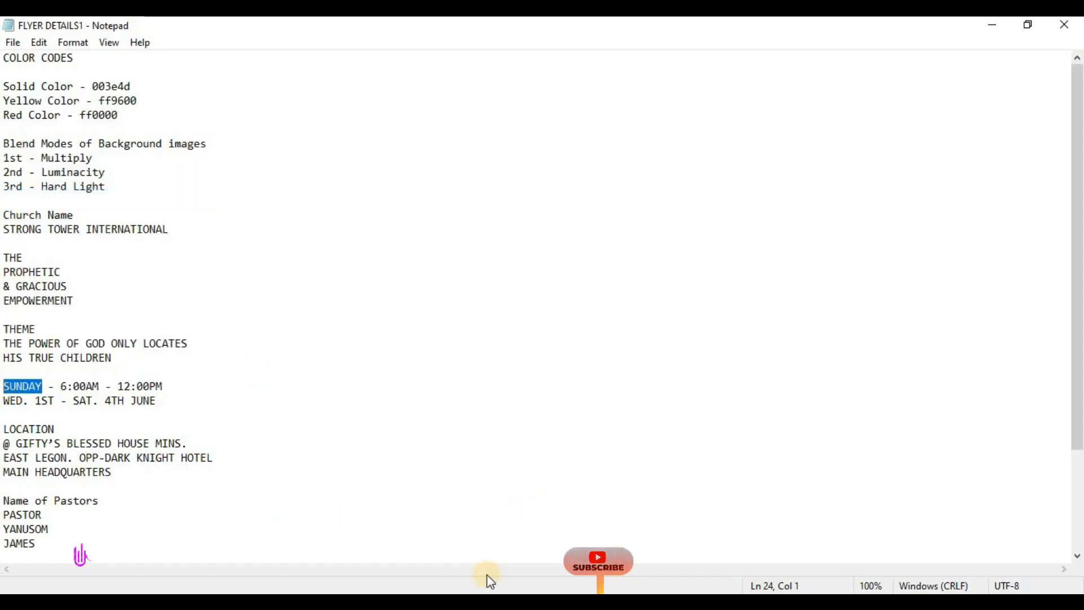
Replace the orange placeholder text above the time with the copied word SUNDAY and set its size to 13 pt
{"action": "key", "text": "alt+Tab"}
{"action": "double_click", "coordinate": [646, 405]}
{"action": "right_click", "coordinate": [648, 405]}
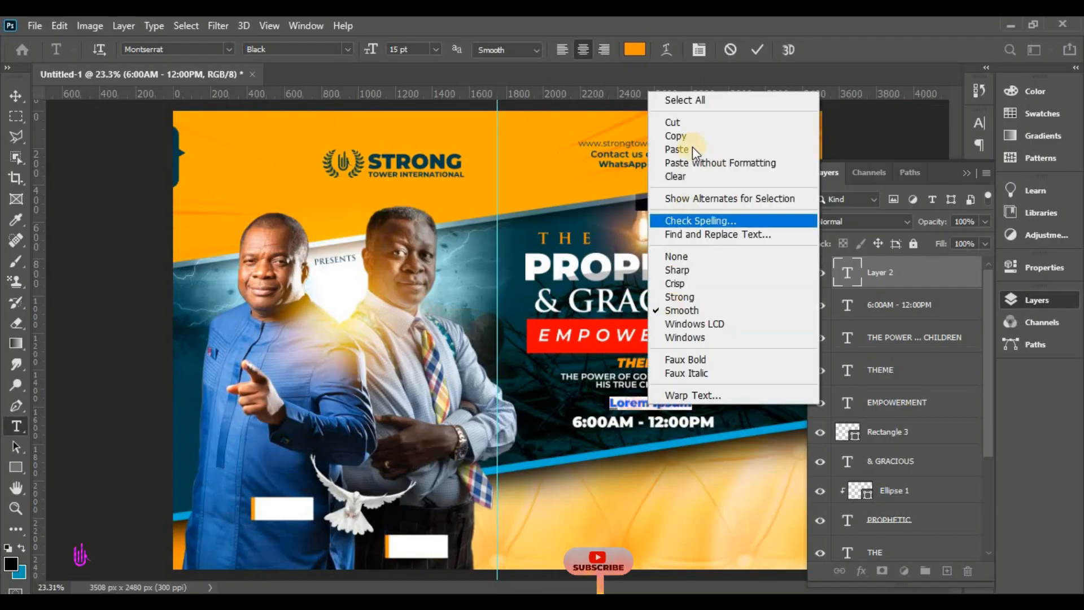
{"action": "left_click", "coordinate": [692, 150]}
{"action": "left_click_drag", "start_coordinate": [677, 402], "coordinate": [610, 401]}
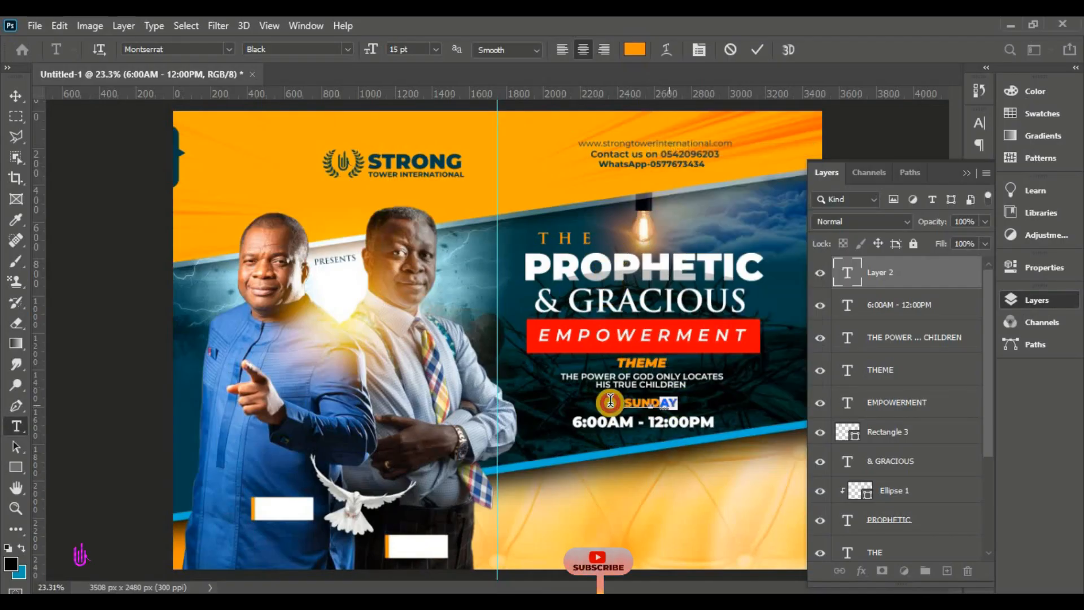
{"action": "left_click", "coordinate": [366, 49]}
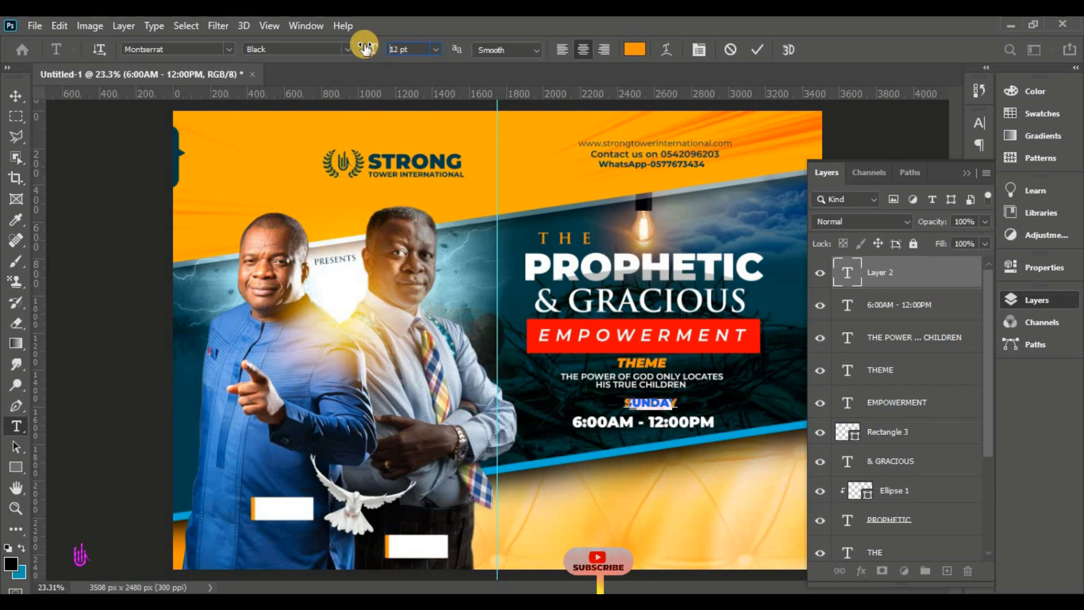
{"action": "left_click", "coordinate": [373, 47]}
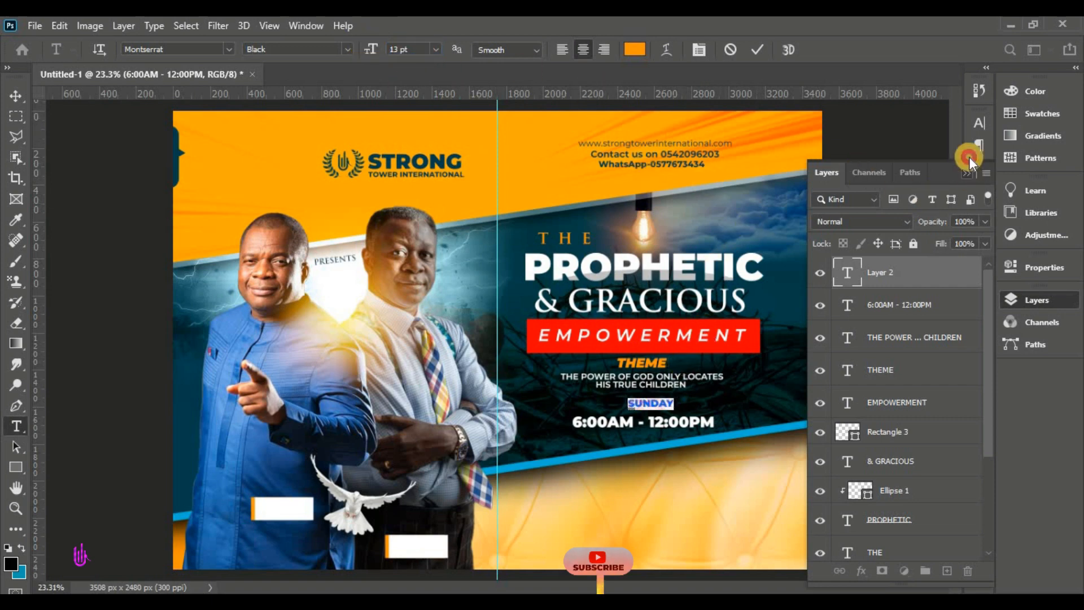
Set the tracking of SUNDAY to 1900 and position the word centred just above the 6:00AM - 12:00PM text
{"action": "left_click", "coordinate": [980, 123]}
{"action": "left_click_drag", "start_coordinate": [902, 182], "coordinate": [970, 181]}
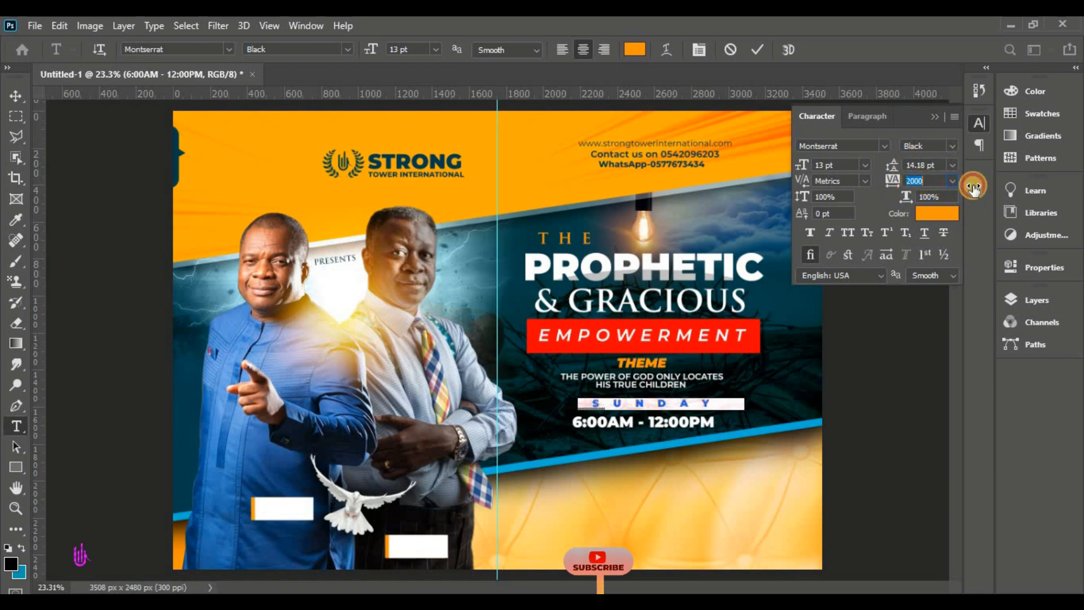
{"action": "mouse_move", "coordinate": [682, 442]}
{"action": "left_mouse_down"}
{"action": "mouse_move", "coordinate": [668, 435]}
{"action": "mouse_move", "coordinate": [697, 432]}
{"action": "left_mouse_up"}
{"action": "left_click", "coordinate": [926, 181]}
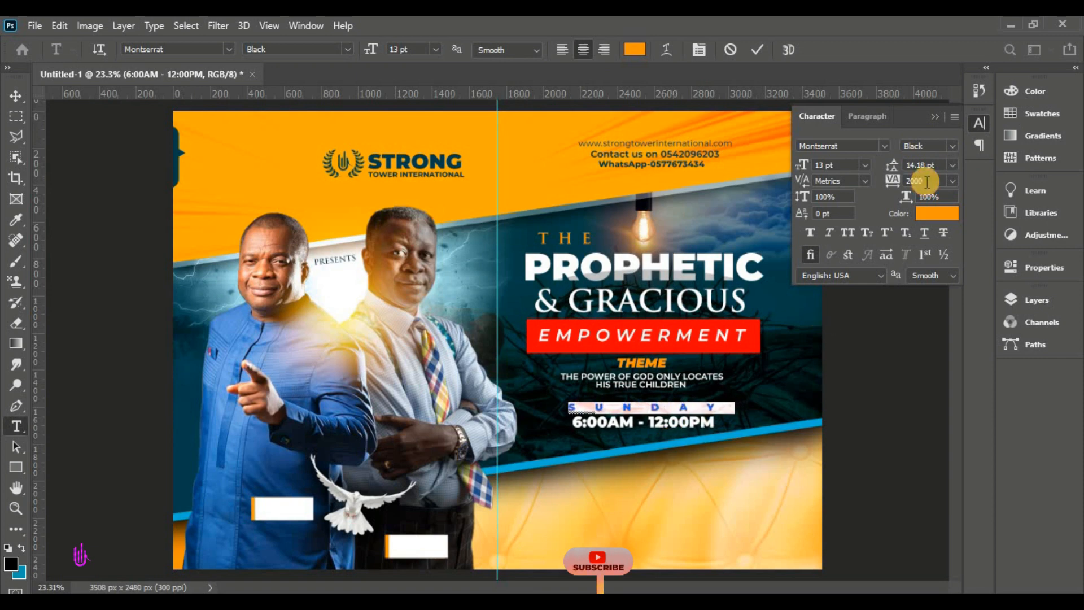
{"action": "left_click", "coordinate": [891, 180]}
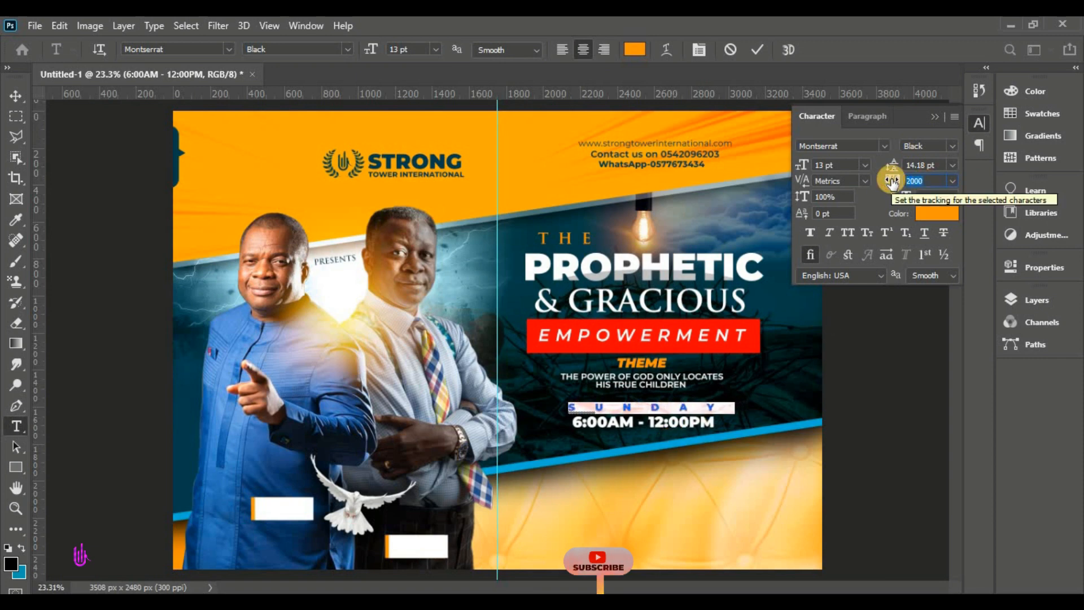
{"action": "left_click_drag", "start_coordinate": [892, 180], "coordinate": [891, 181]}
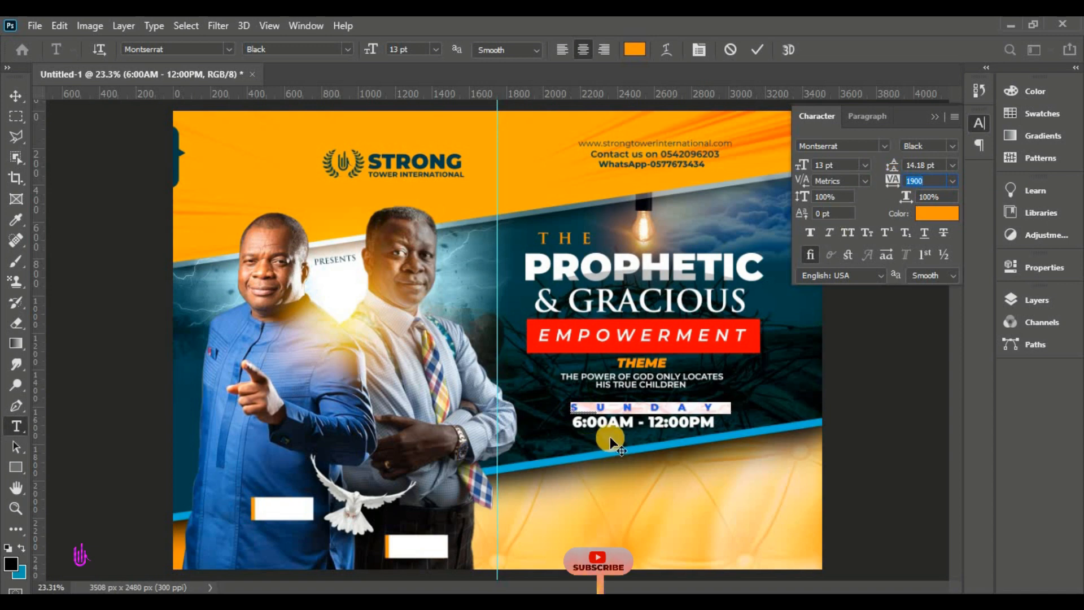
{"action": "left_click", "coordinate": [757, 49]}
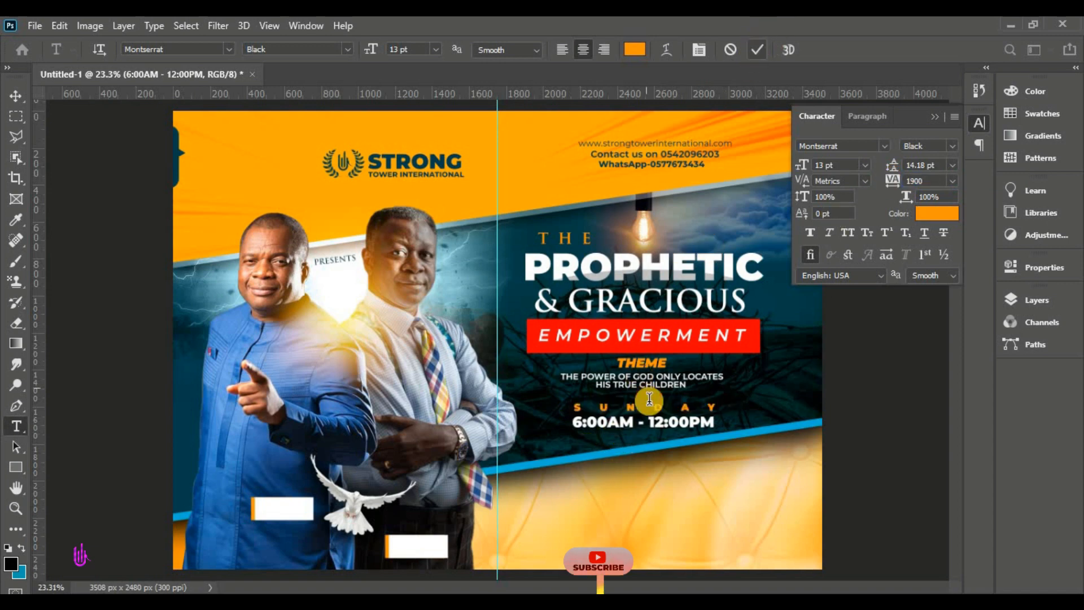
Draw a thin horizontal rectangle about 1194 by 6 px as a divider between the theme text and SUNDAY
{"action": "left_click", "coordinate": [12, 97]}
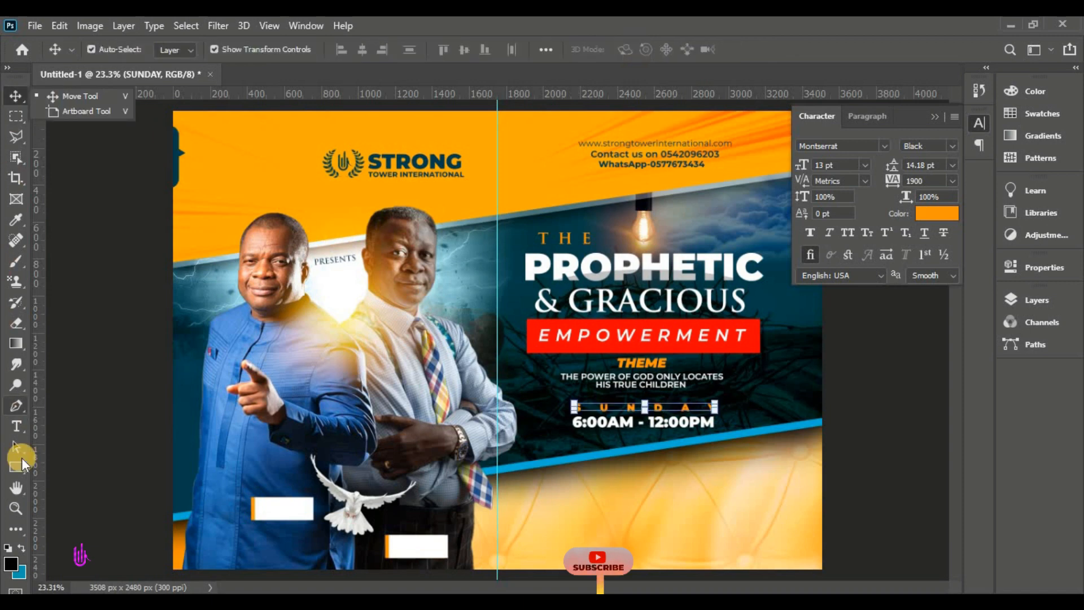
{"action": "left_click", "coordinate": [17, 465]}
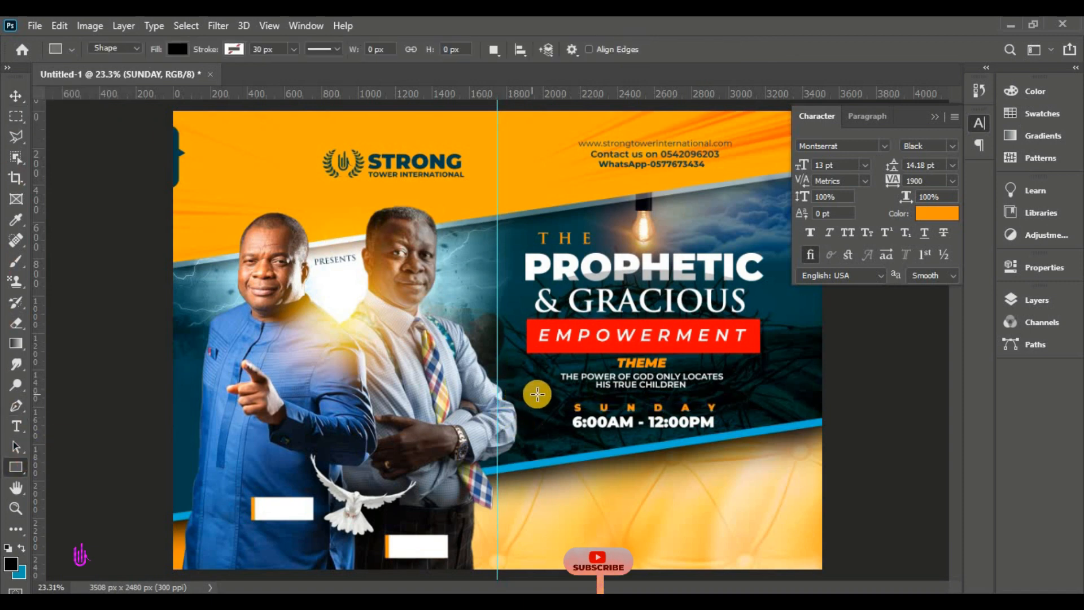
{"action": "left_click_drag", "start_coordinate": [536, 394], "coordinate": [755, 396]}
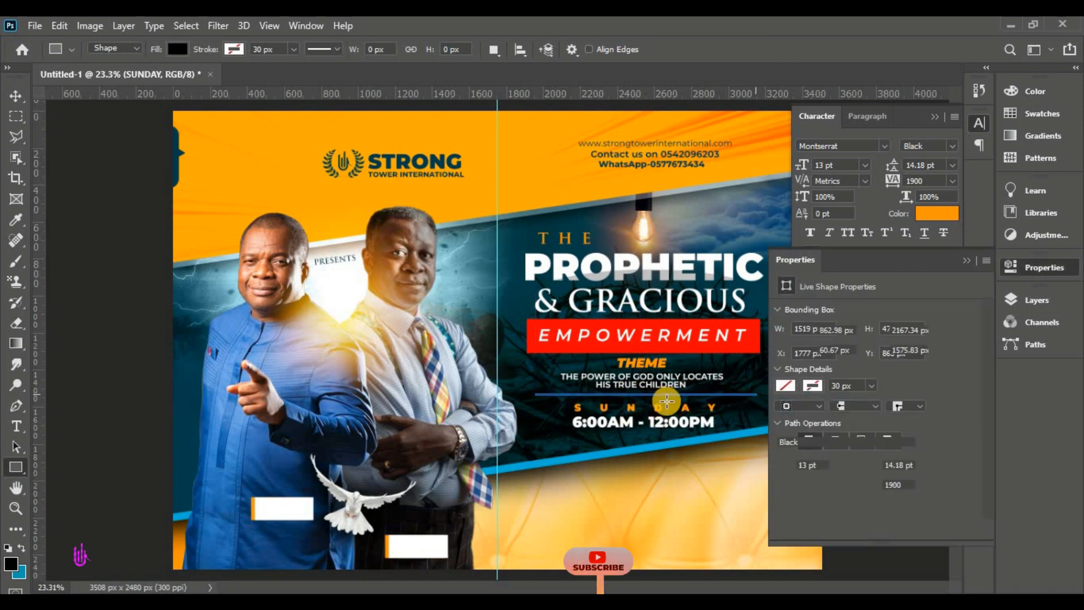
{"action": "left_click", "coordinate": [18, 96]}
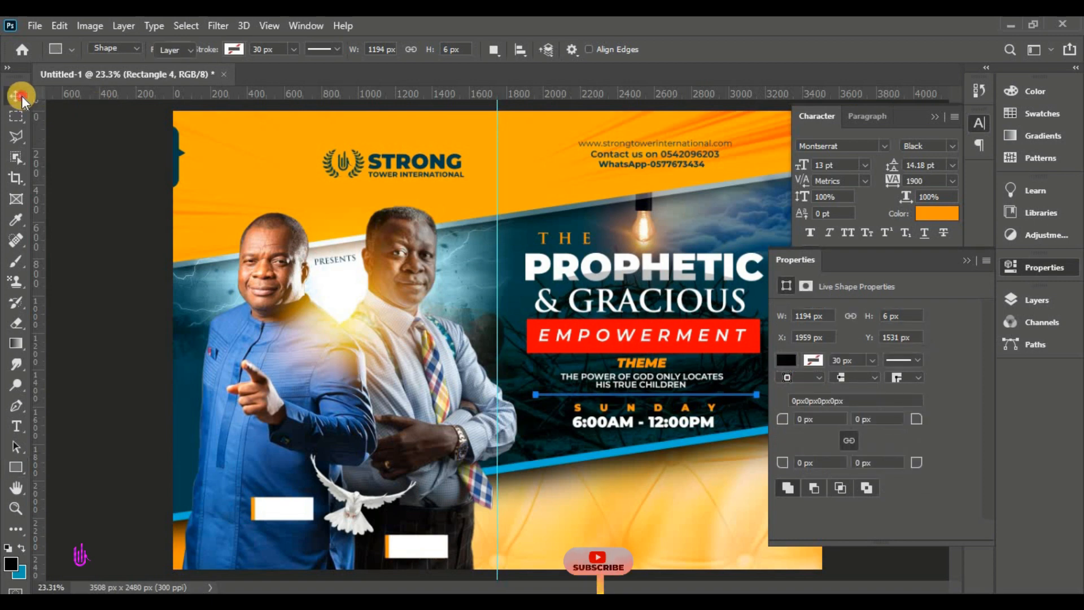
{"action": "left_click", "coordinate": [970, 257]}
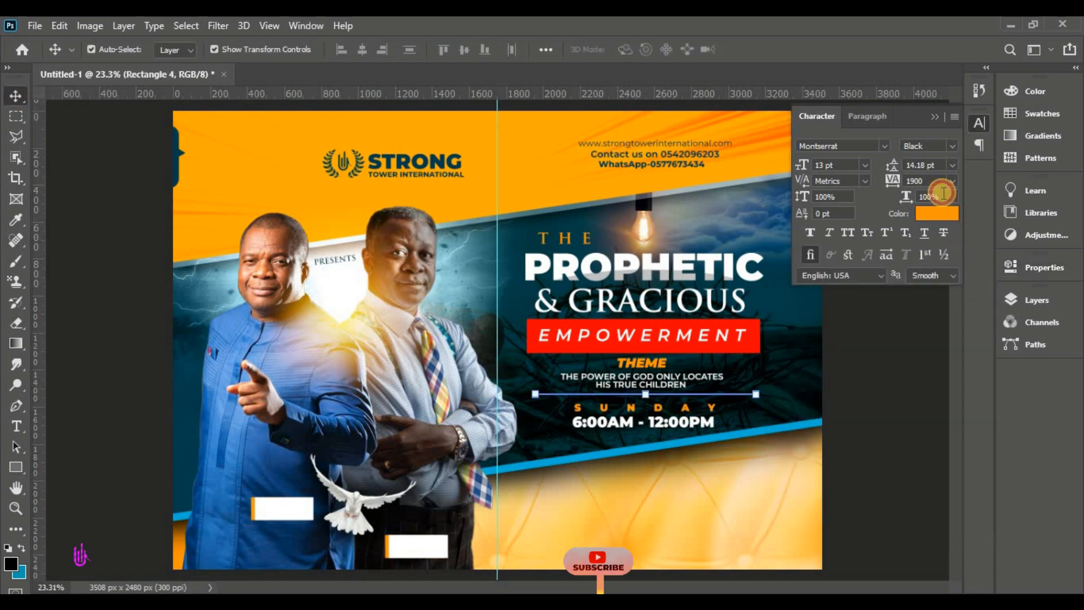
Change the fill colour of the thin divider line to white (ffffff)
{"action": "left_click", "coordinate": [939, 113]}
{"action": "left_click", "coordinate": [1024, 299]}
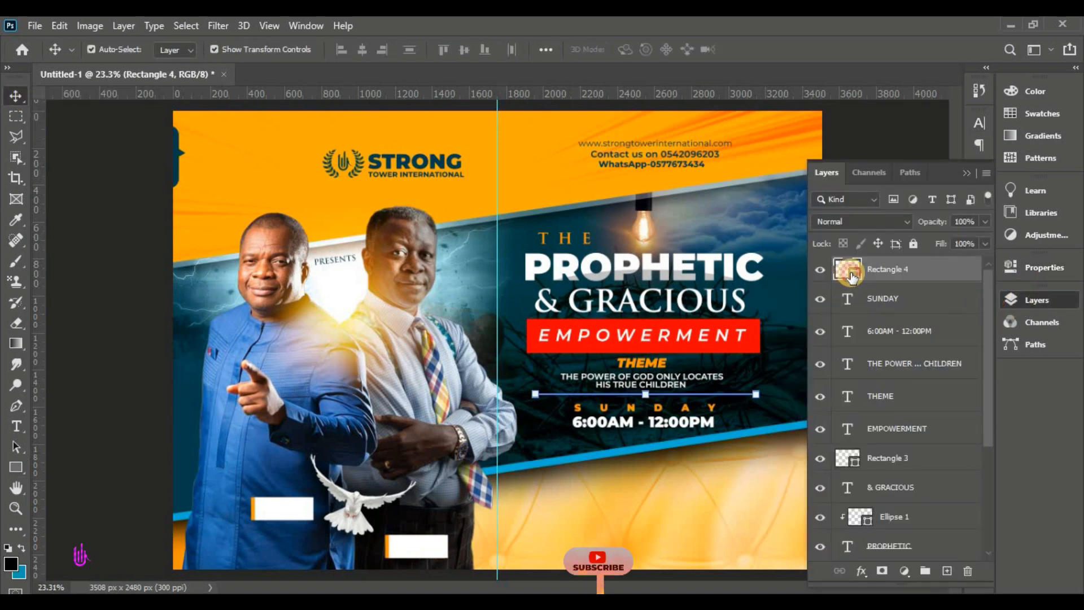
{"action": "double_click", "coordinate": [852, 275]}
{"action": "left_click_drag", "start_coordinate": [290, 334], "coordinate": [78, 113]}
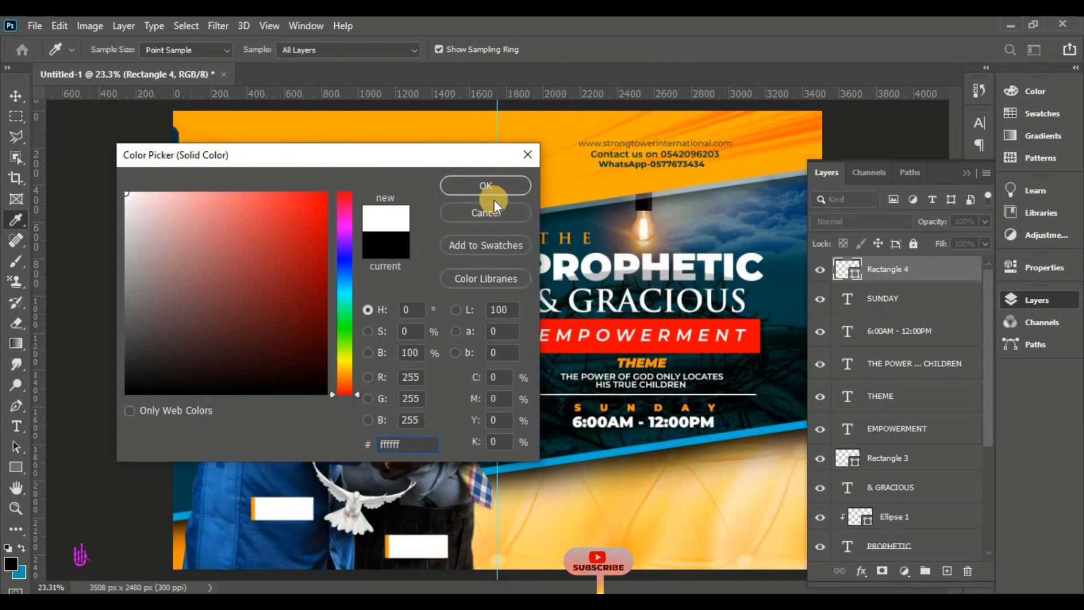
{"action": "left_click", "coordinate": [497, 179]}
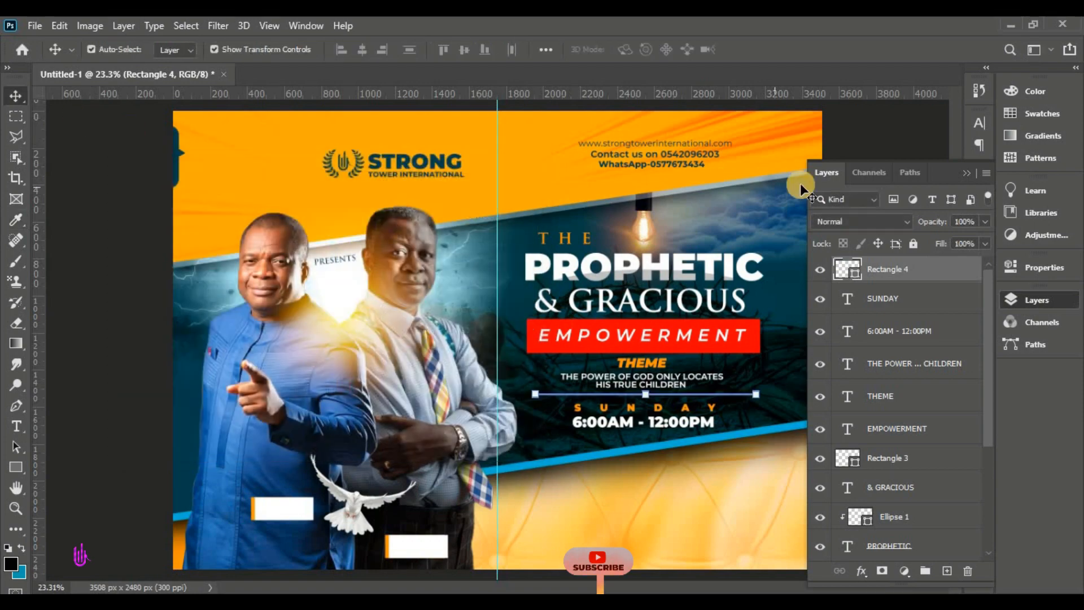
Nudge the divider line, the two-line theme text and the THEME heading slightly down to even out their spacing
{"action": "left_click", "coordinate": [968, 174]}
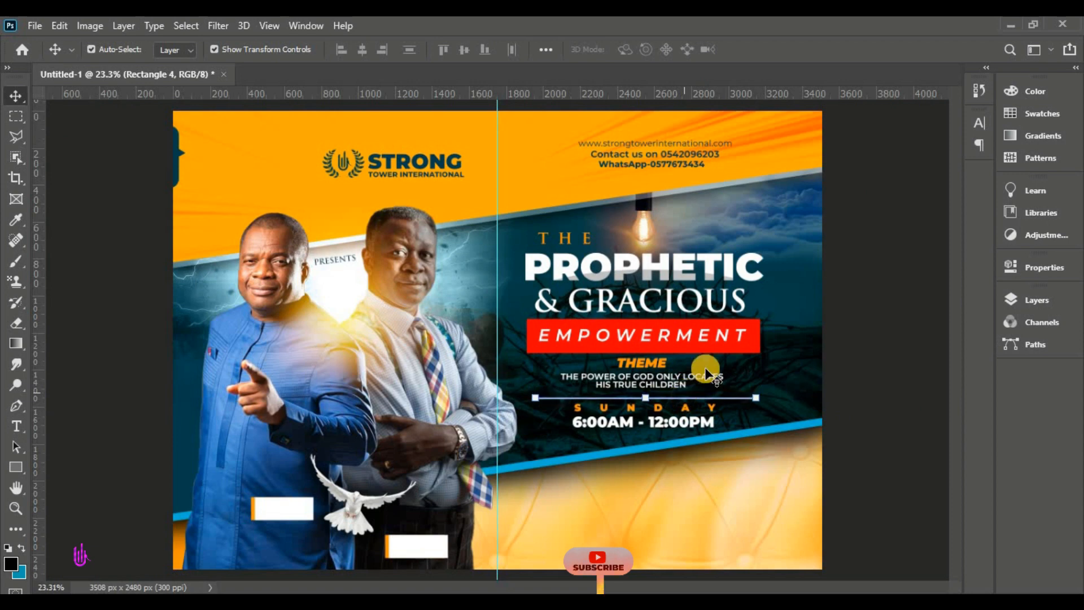
{"action": "left_click", "coordinate": [869, 456]}
{"action": "left_click_drag", "start_coordinate": [668, 386], "coordinate": [669, 388]}
{"action": "left_click", "coordinate": [860, 346]}
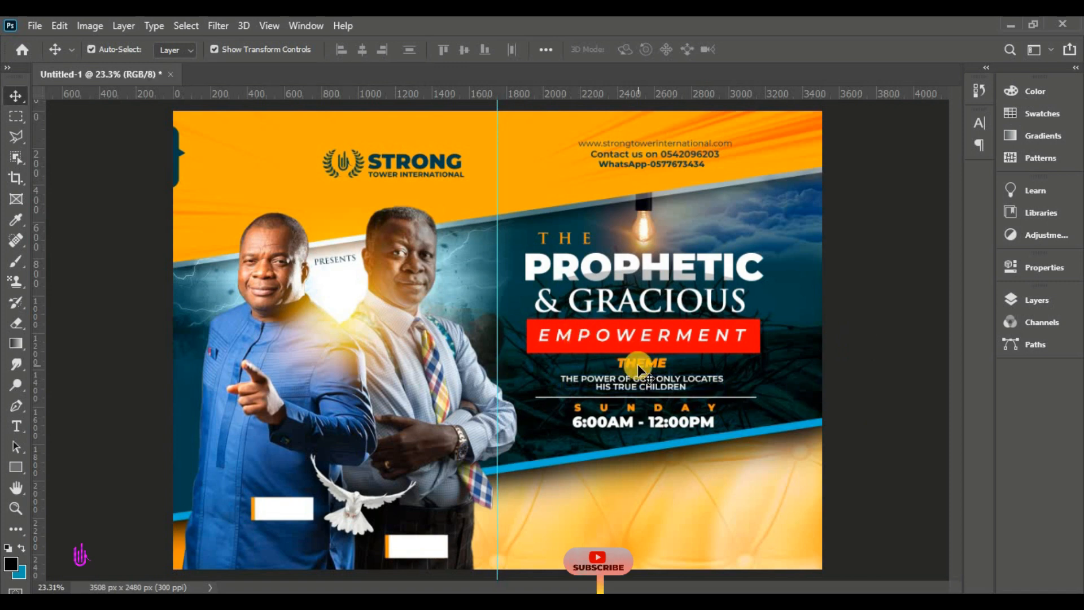
{"action": "left_click", "coordinate": [595, 351]}
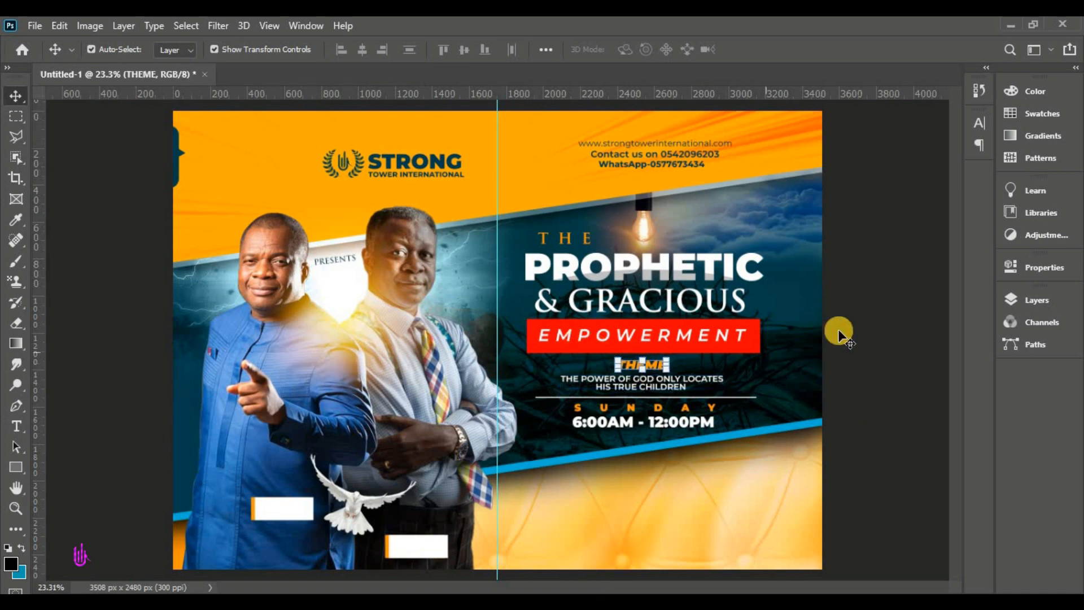
{"action": "left_click", "coordinate": [846, 289]}
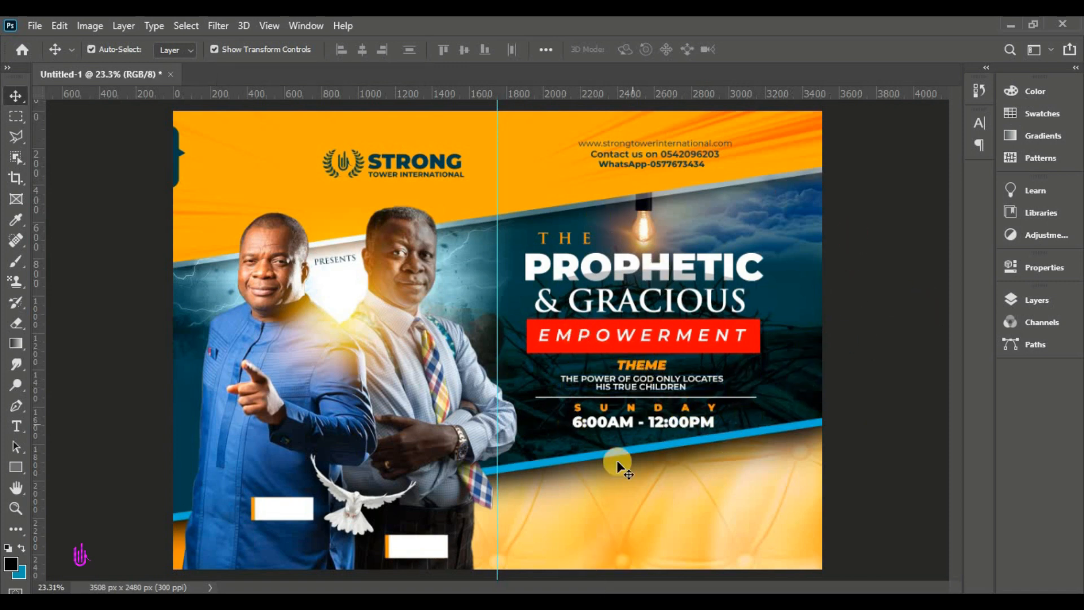
Group all layers from the divider line down to THE and name the group PROPHETIC
{"action": "left_click", "coordinate": [1039, 296]}
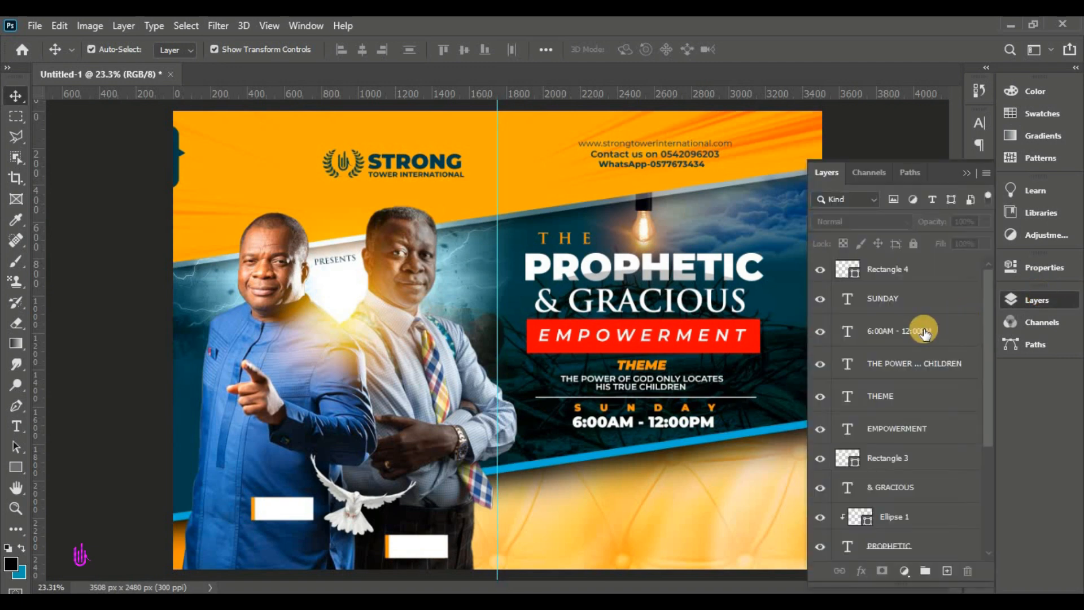
{"action": "left_click", "coordinate": [911, 271]}
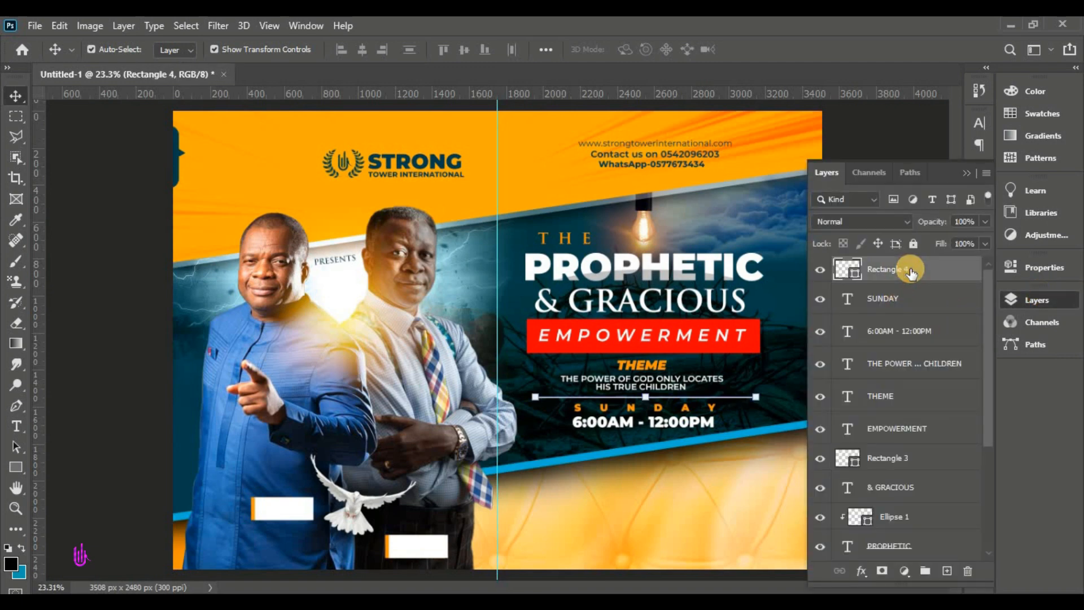
{"action": "scroll", "coordinate": [917, 316], "scroll_direction": "down", "scroll_amount": 5}
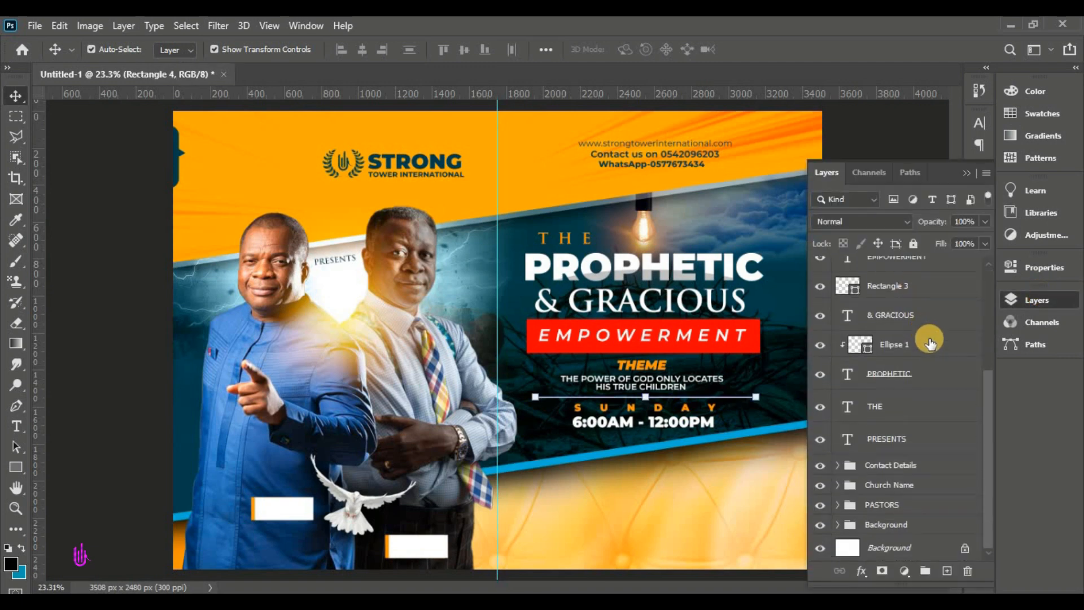
{"action": "left_click", "coordinate": [898, 417], "text": "shift"}
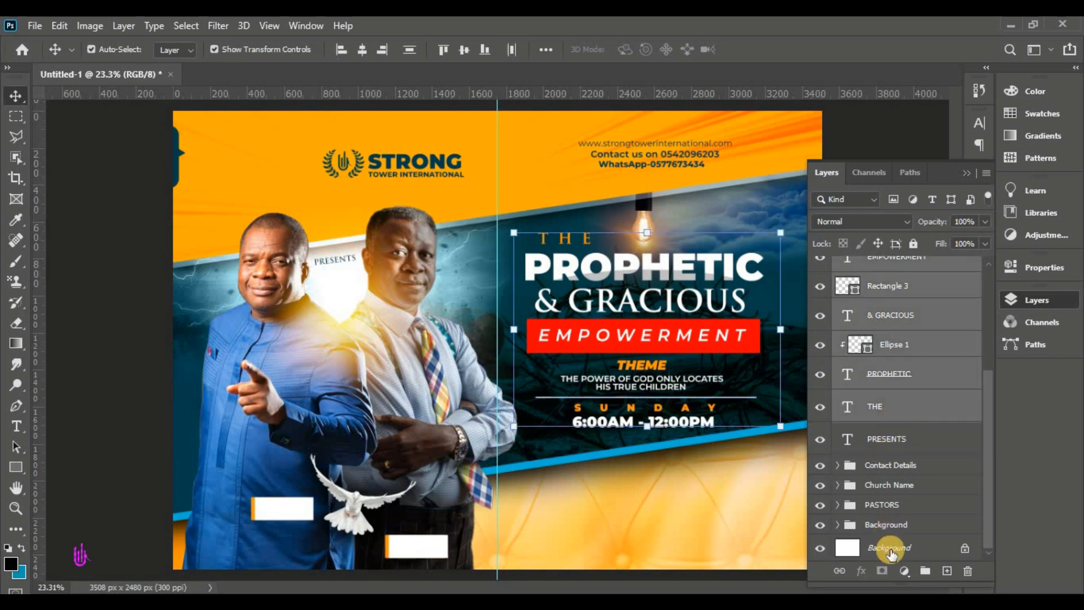
{"action": "left_click", "coordinate": [924, 570]}
{"action": "left_click", "coordinate": [823, 266]}
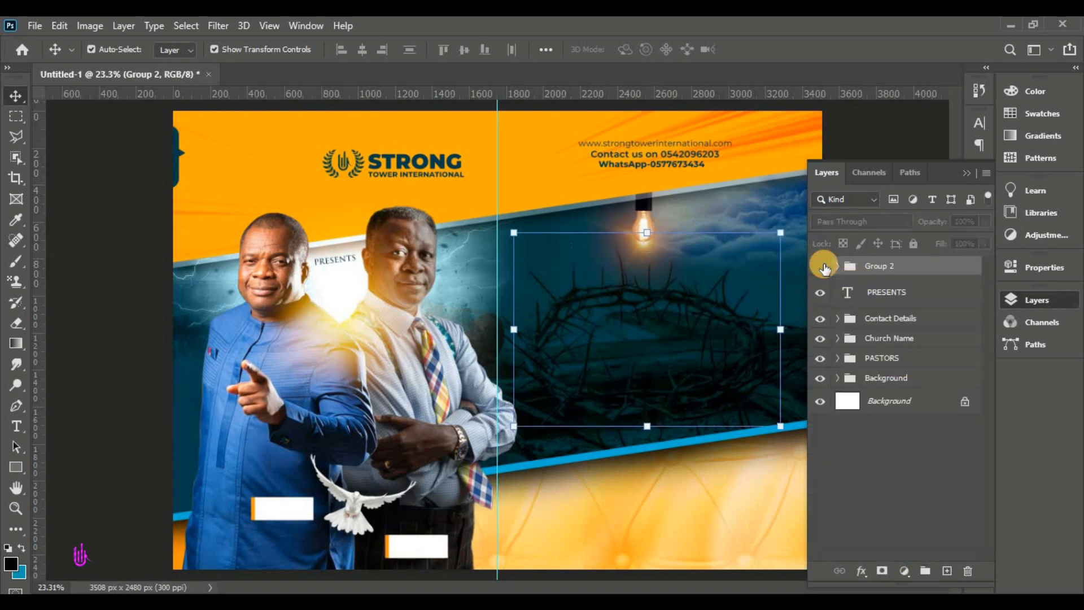
{"action": "left_click", "coordinate": [821, 266]}
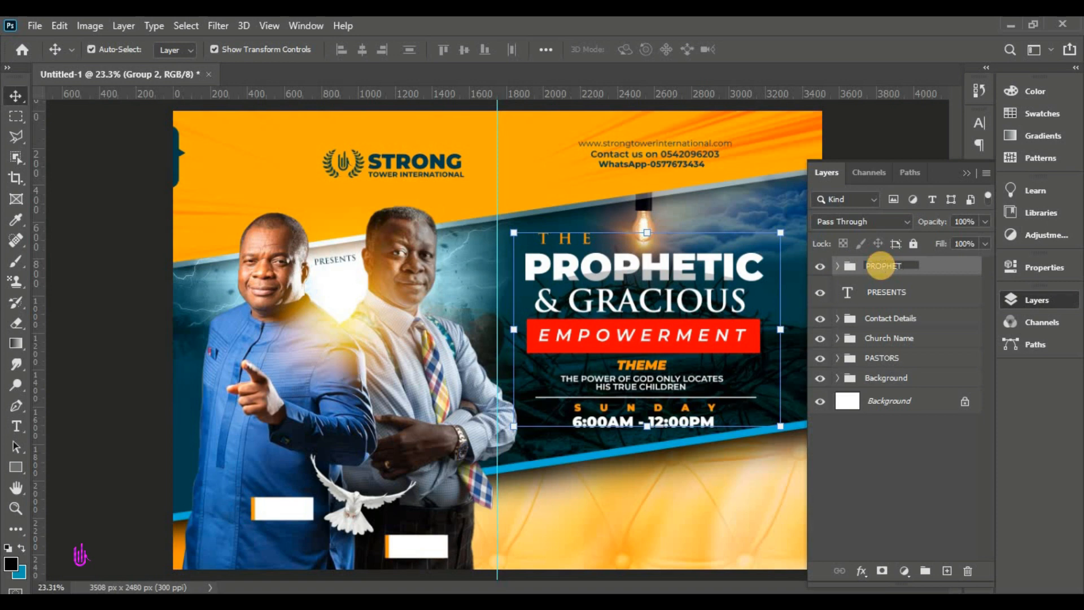
{"action": "key", "text": "Return"}
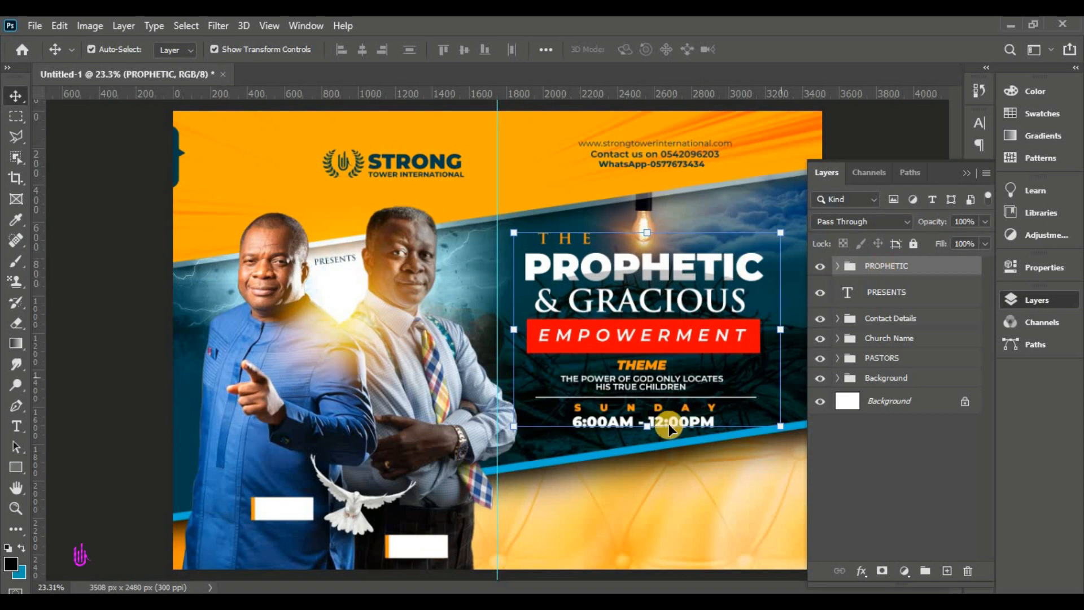
{"action": "left_click", "coordinate": [967, 173]}
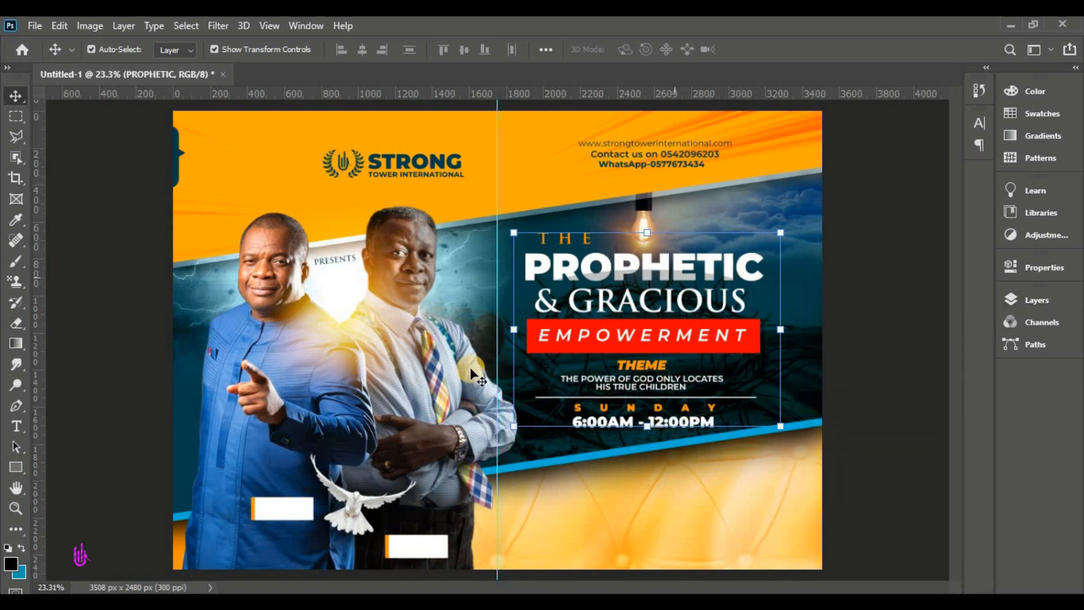
Draw a rectangle about 1287 by 164 px on the light orange area below the blue stripe, under the title block
{"action": "left_click", "coordinate": [13, 468]}
{"action": "left_click", "coordinate": [80, 464]}
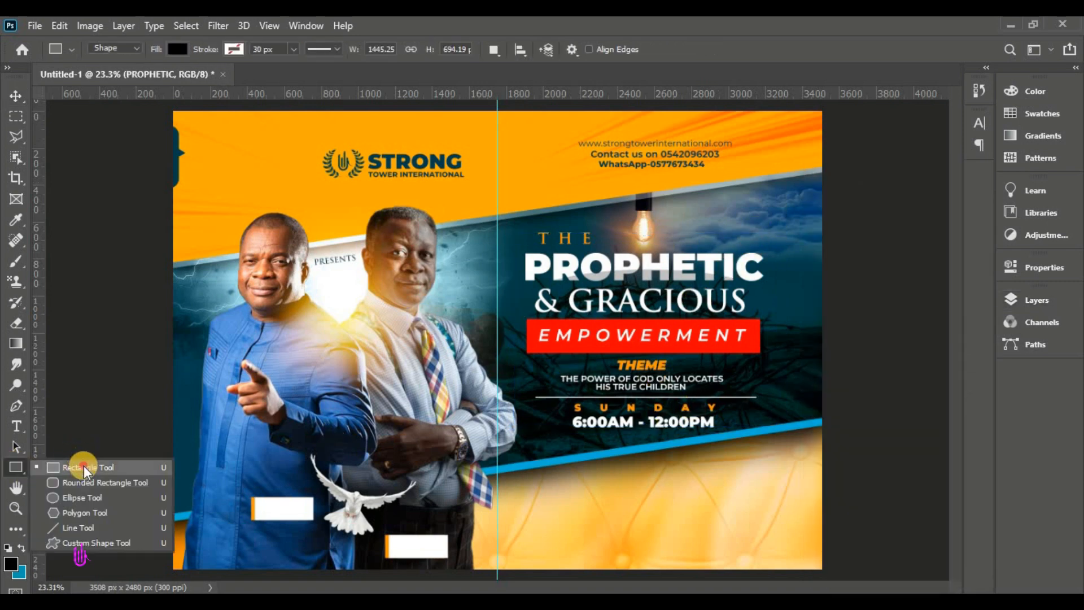
{"action": "left_click_drag", "start_coordinate": [533, 482], "coordinate": [772, 511]}
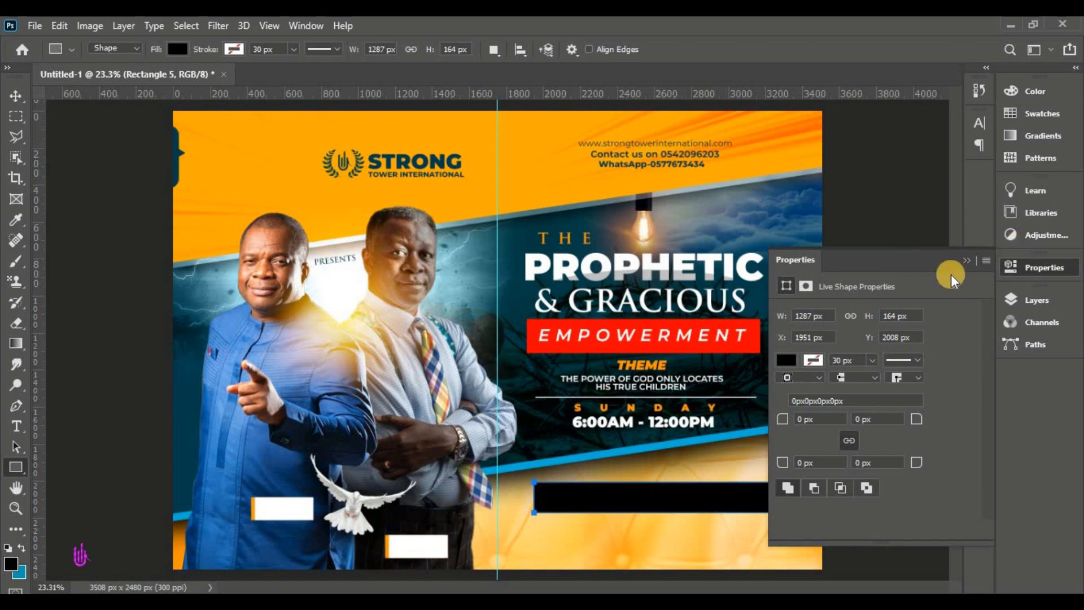
{"action": "left_click", "coordinate": [16, 95]}
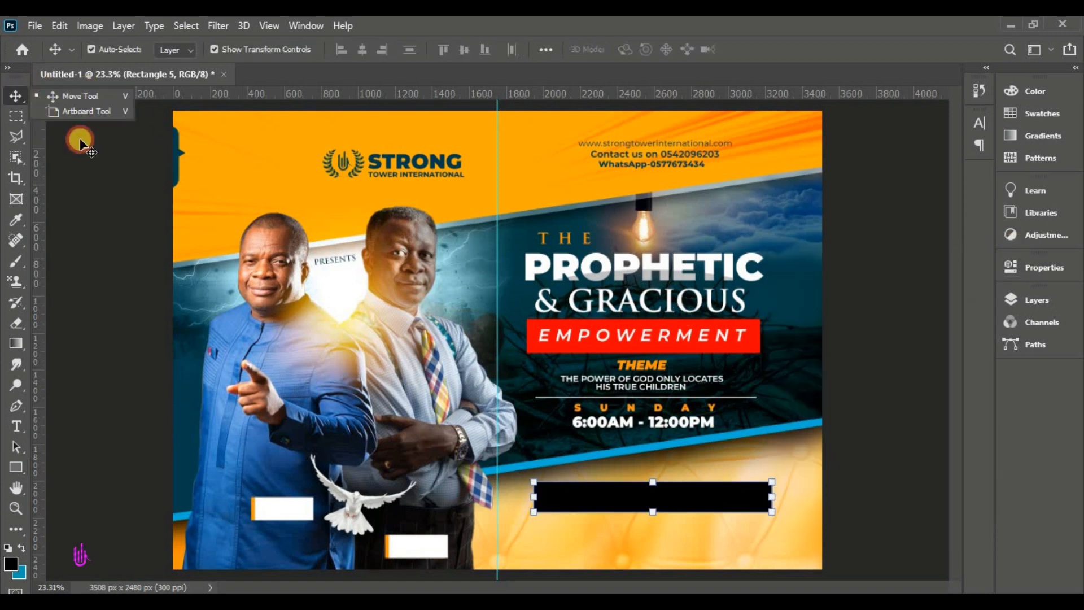
{"action": "left_click", "coordinate": [84, 100]}
Change the fill colour of the banner rectangle to the dark teal 003136 sampled from the flyer background
{"action": "left_click", "coordinate": [978, 302]}
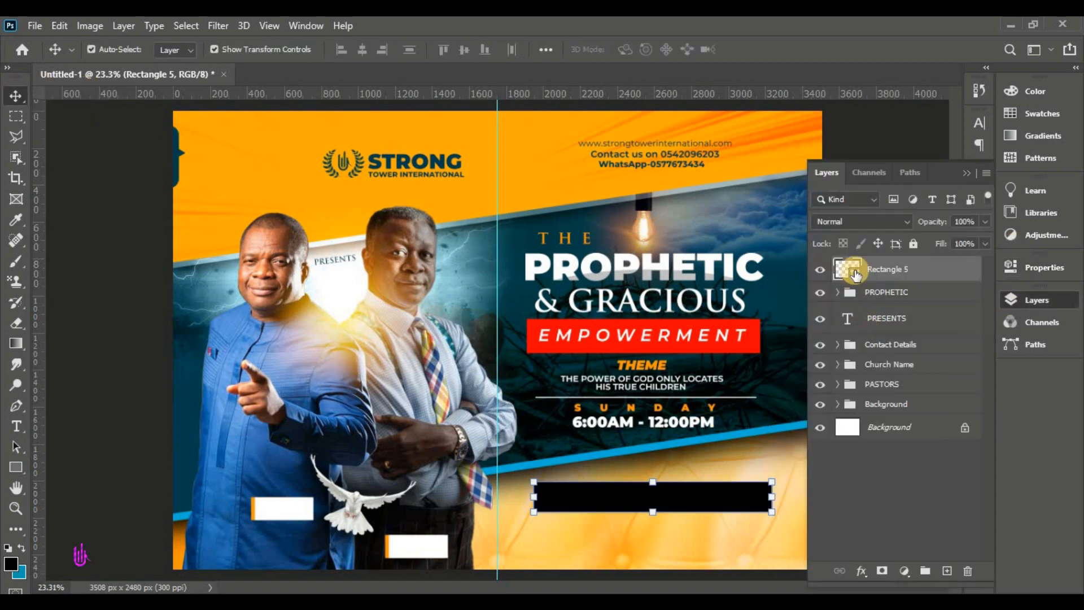
{"action": "double_click", "coordinate": [855, 276]}
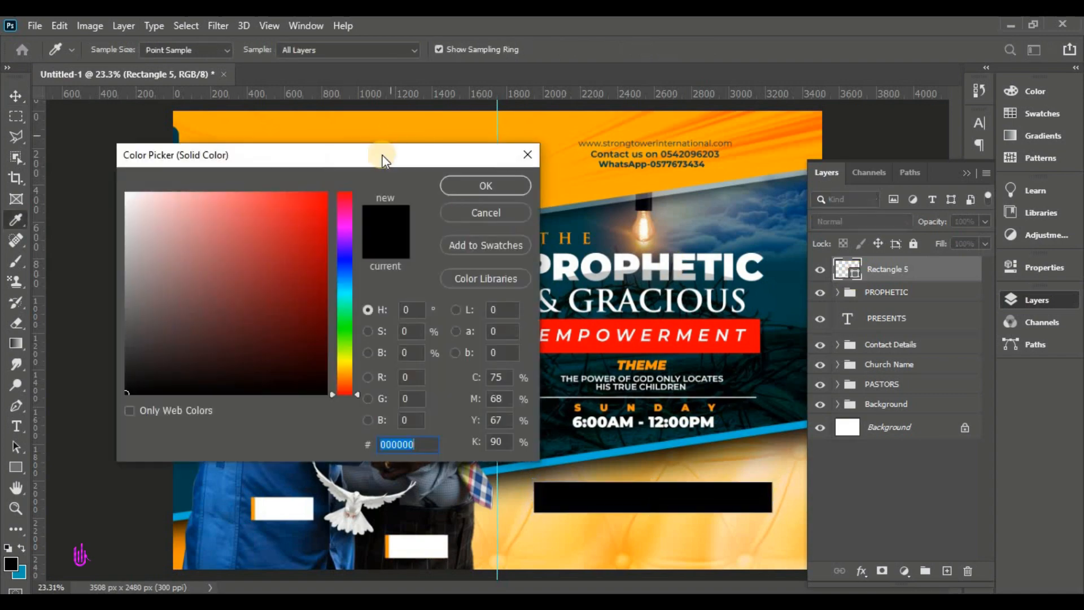
{"action": "left_click_drag", "start_coordinate": [380, 160], "coordinate": [322, 225]}
{"action": "left_click", "coordinate": [545, 231]}
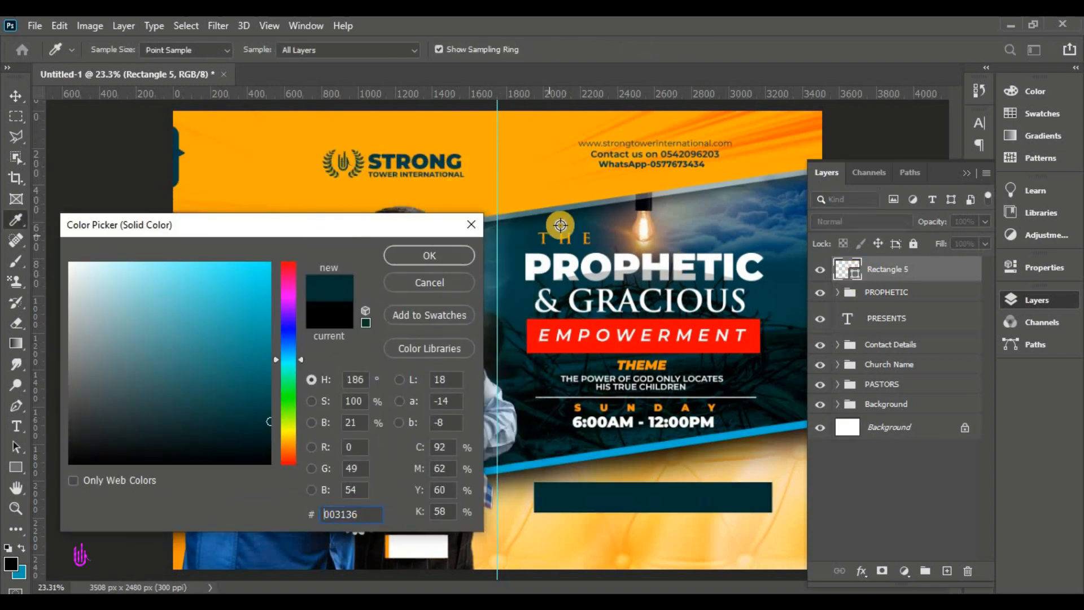
{"action": "left_click", "coordinate": [423, 252]}
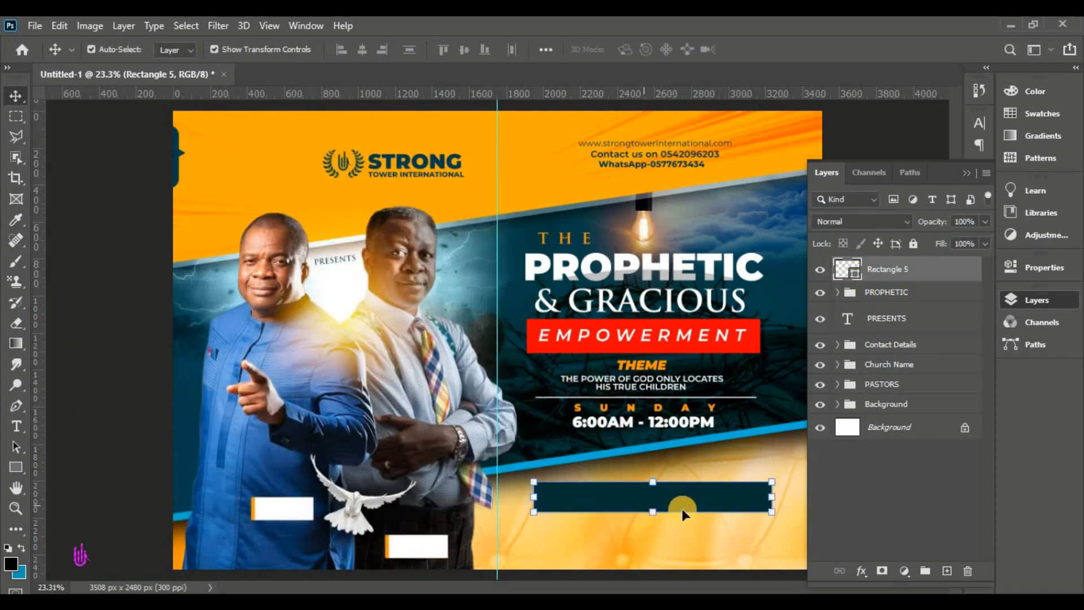
Start a new Montserrat Black 13 pt text line on the dark banner and set its tracking to 0
{"action": "left_click", "coordinate": [16, 425]}
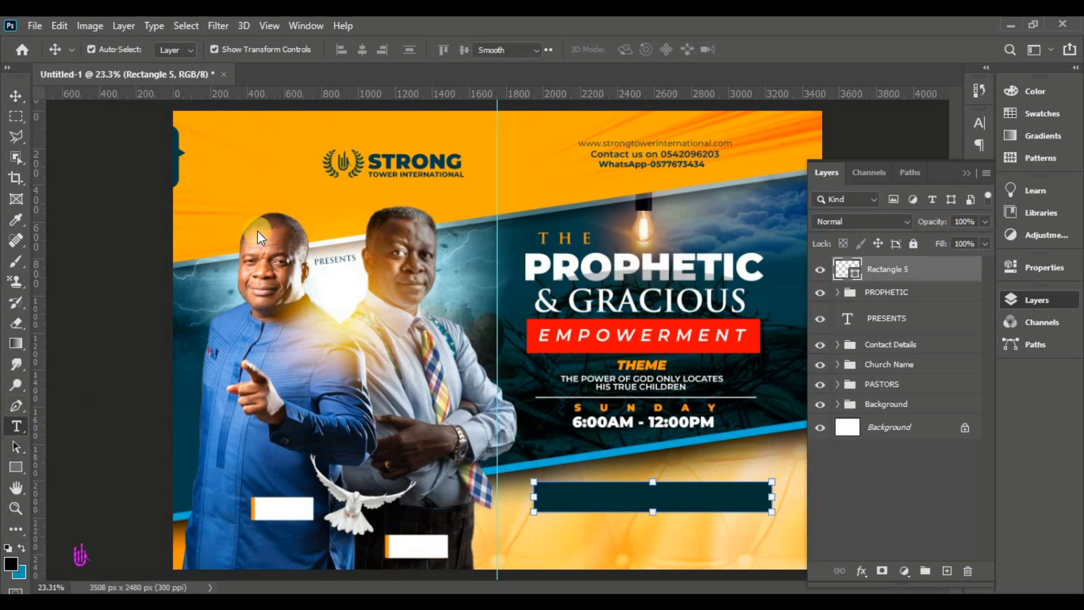
{"action": "left_click", "coordinate": [236, 195]}
{"action": "left_click_drag", "start_coordinate": [226, 222], "coordinate": [642, 513]}
{"action": "left_click", "coordinate": [965, 173]}
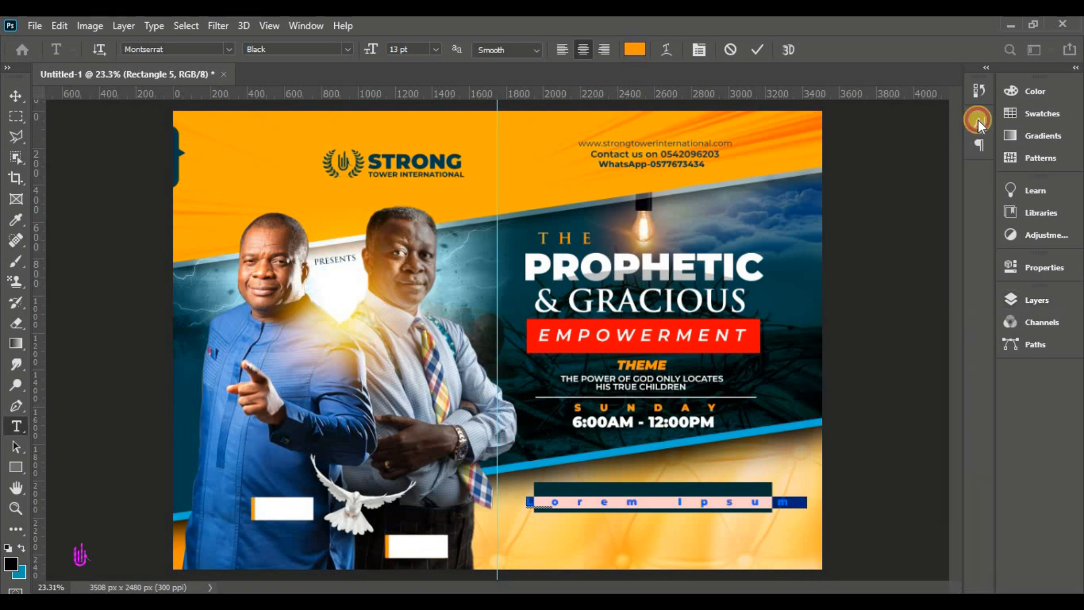
{"action": "left_click", "coordinate": [978, 120]}
{"action": "left_click", "coordinate": [922, 181]}
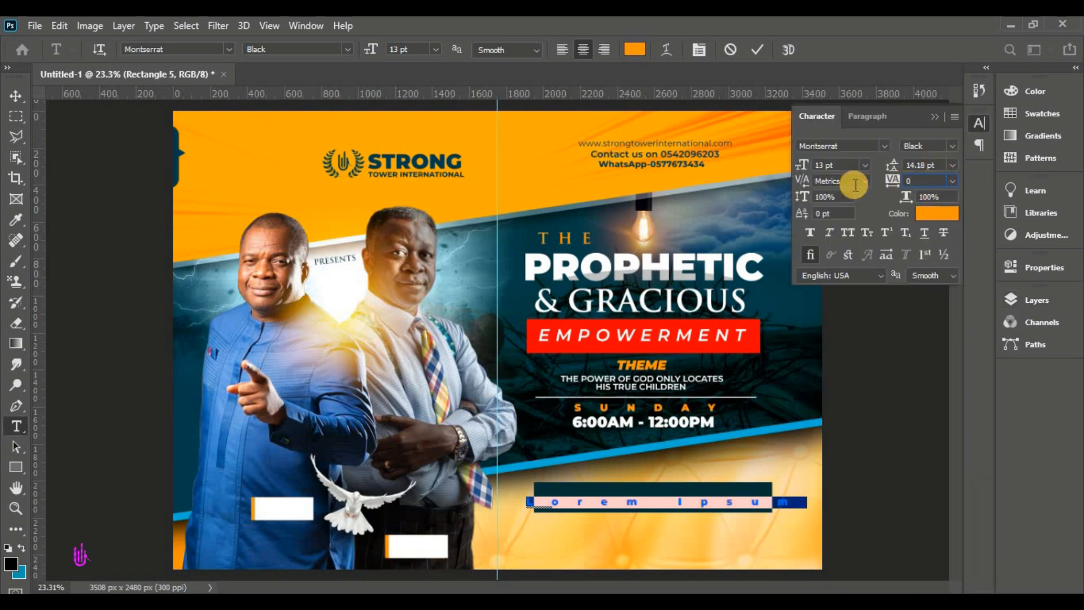
{"action": "key", "text": "Return"}
{"action": "left_click_drag", "start_coordinate": [634, 532], "coordinate": [634, 530]}
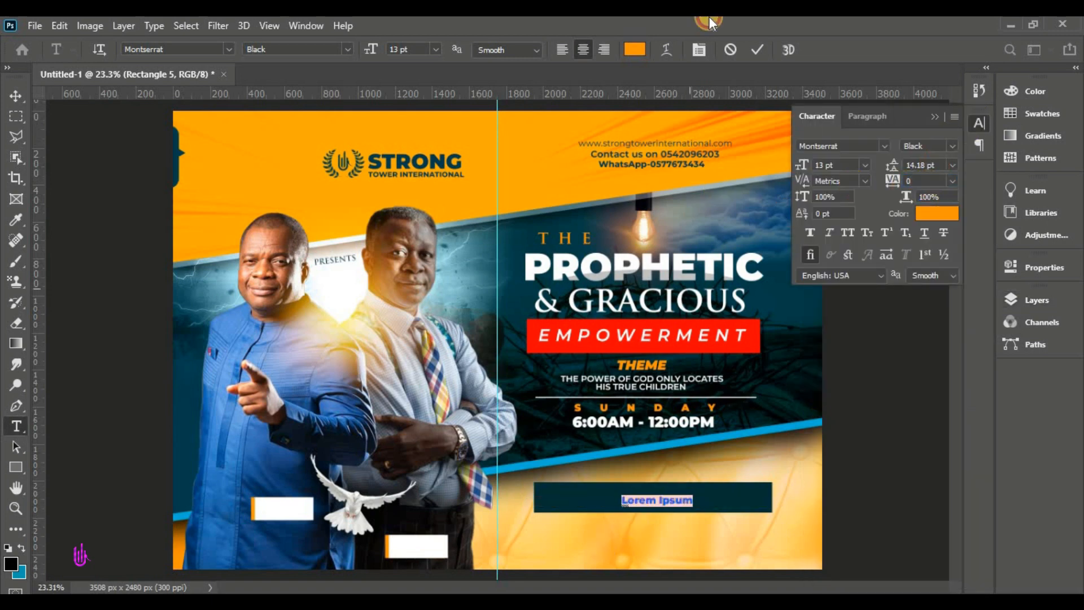
Set the colour of the new banner text to white (ffffff)
{"action": "left_click", "coordinate": [634, 49]}
{"action": "left_click_drag", "start_coordinate": [79, 271], "coordinate": [75, 235]}
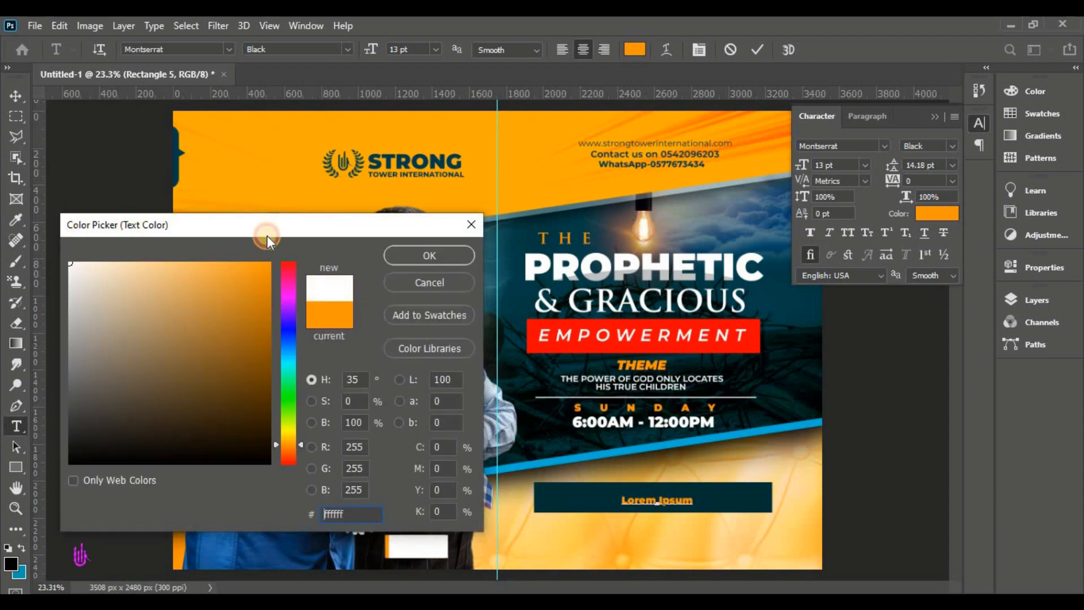
{"action": "left_click", "coordinate": [430, 255]}
Switch to the FLYER DETAILS1 notes in Notepad and copy the line "WED. 1ST - SAT. 4TH JUNE"
{"action": "key", "text": "alt+Tab"}
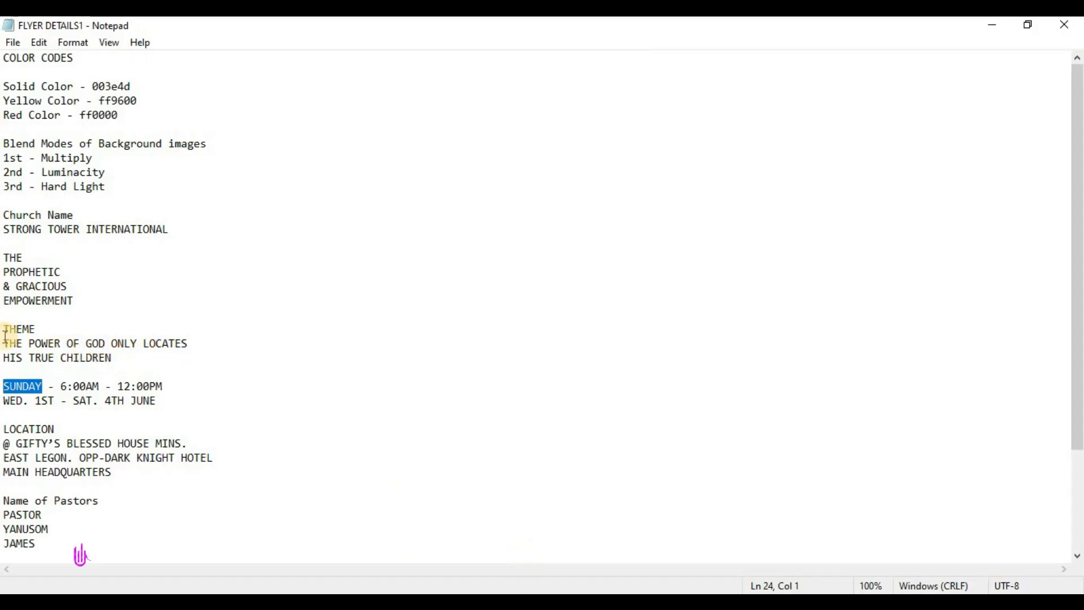
{"action": "left_click_drag", "start_coordinate": [171, 401], "coordinate": [5, 401]}
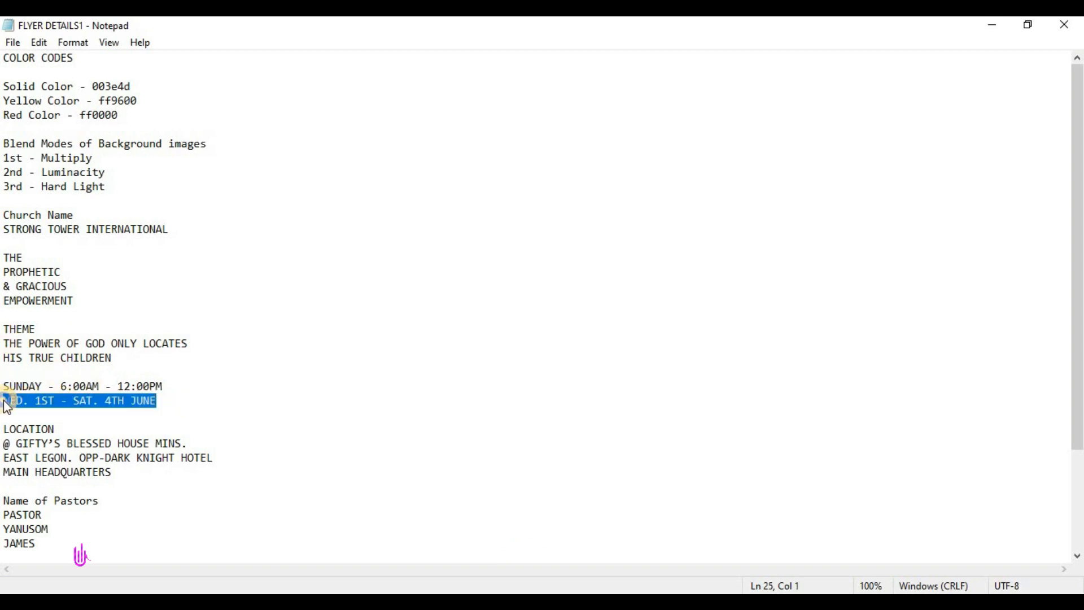
{"action": "right_click", "coordinate": [7, 406]}
{"action": "left_click", "coordinate": [72, 211]}
Return to Photoshop and replace the placeholder text on the banner with the copied line "WED. 1ST - SAT. 4TH JUNE"
{"action": "left_click", "coordinate": [532, 600]}
{"action": "right_click", "coordinate": [645, 495]}
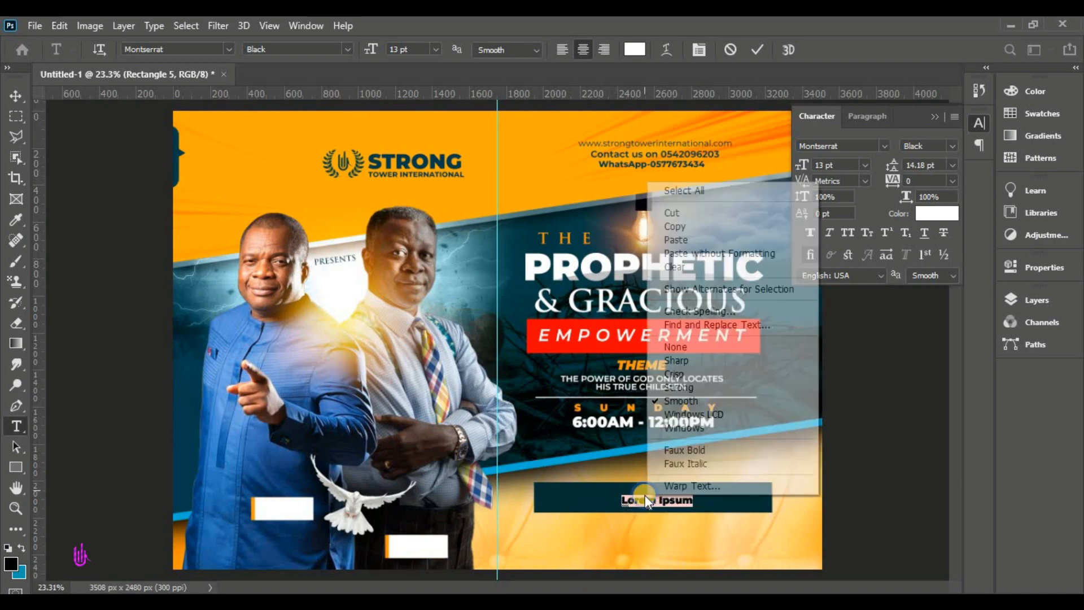
{"action": "key", "text": "Escape"}
{"action": "right_click", "coordinate": [642, 498]}
{"action": "left_click", "coordinate": [675, 240]}
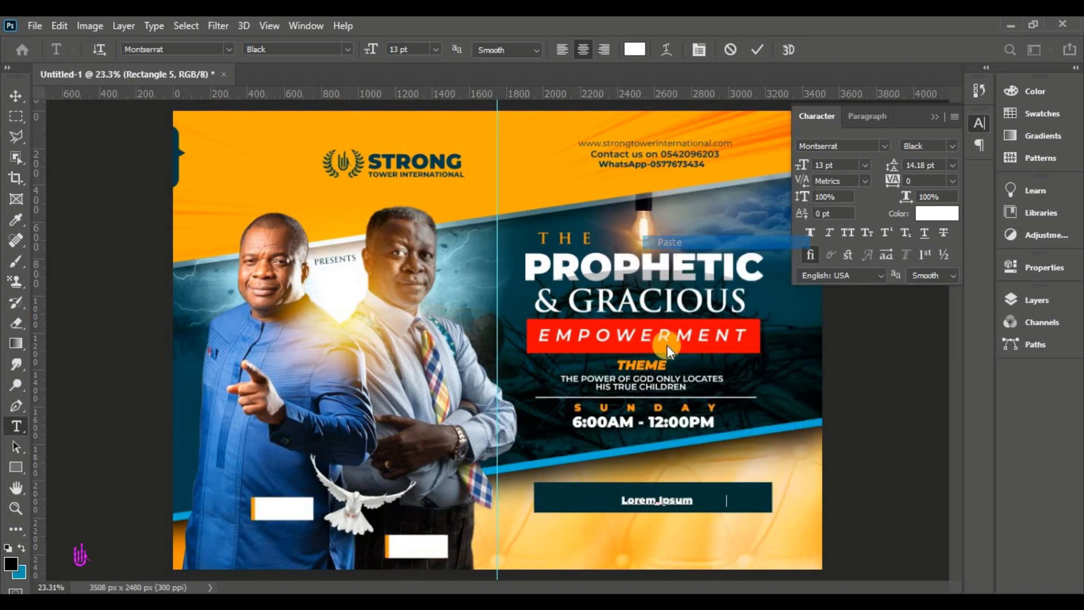
{"action": "left_click", "coordinate": [756, 50]}
{"action": "left_click", "coordinate": [660, 495]}
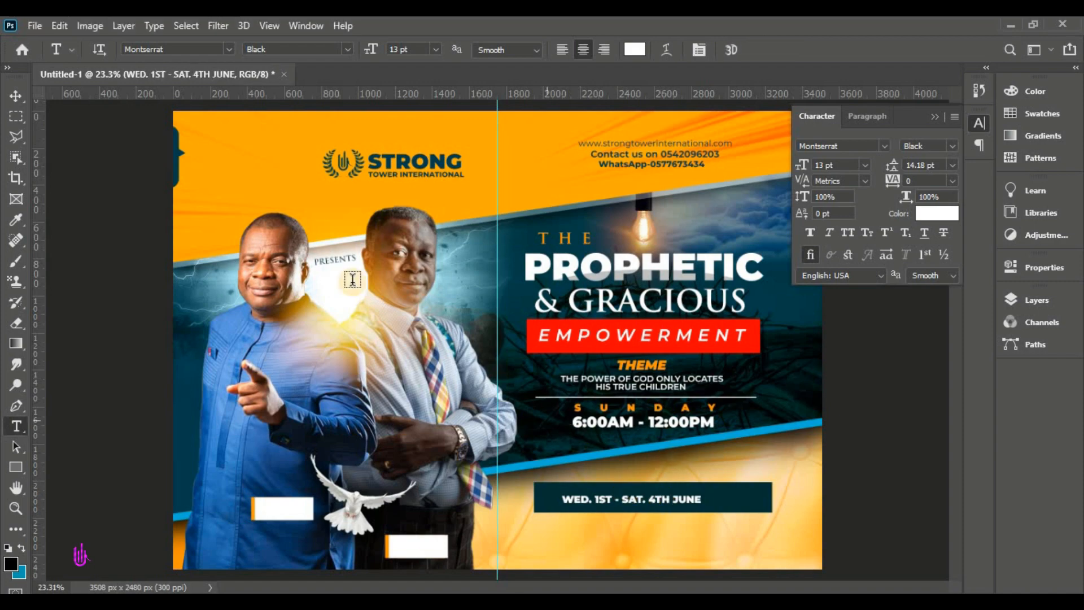
Scale the date text up to about 144% with Free Transform and widen it to about 1086 px inside the banner
{"action": "left_click", "coordinate": [16, 96]}
{"action": "left_click", "coordinate": [60, 25]}
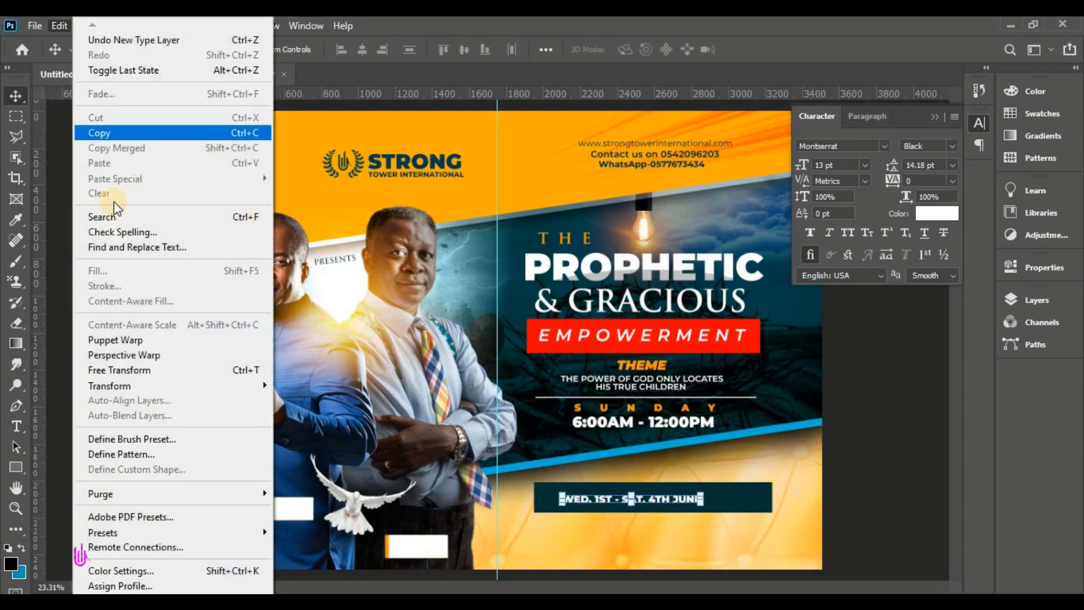
{"action": "left_click", "coordinate": [151, 368]}
{"action": "scroll", "coordinate": [748, 532], "scroll_direction": "up", "scroll_amount": 2}
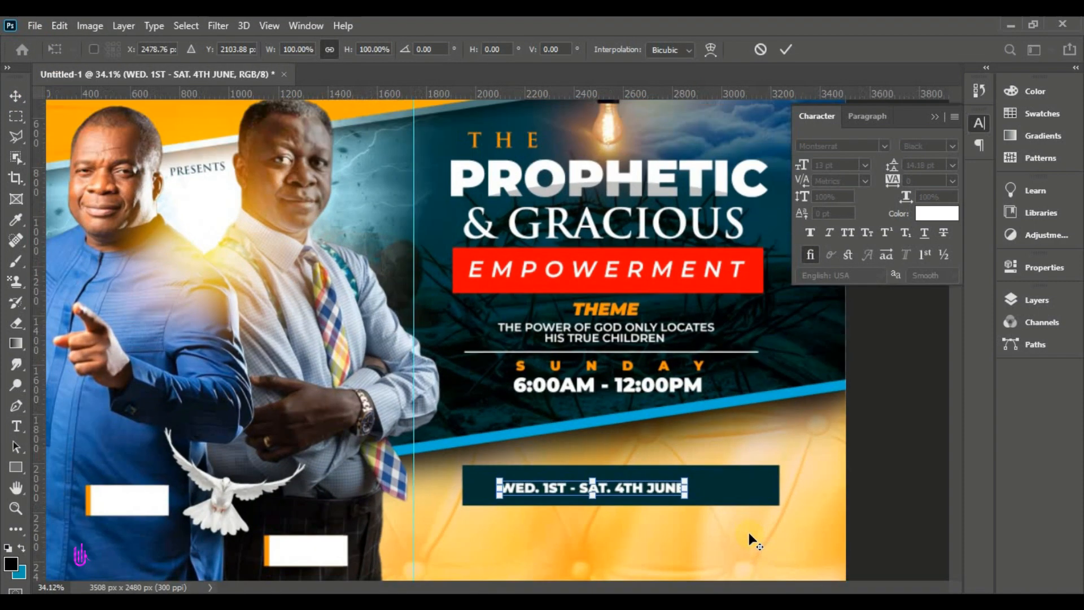
{"action": "scroll", "coordinate": [643, 542], "scroll_direction": "up", "scroll_amount": 2}
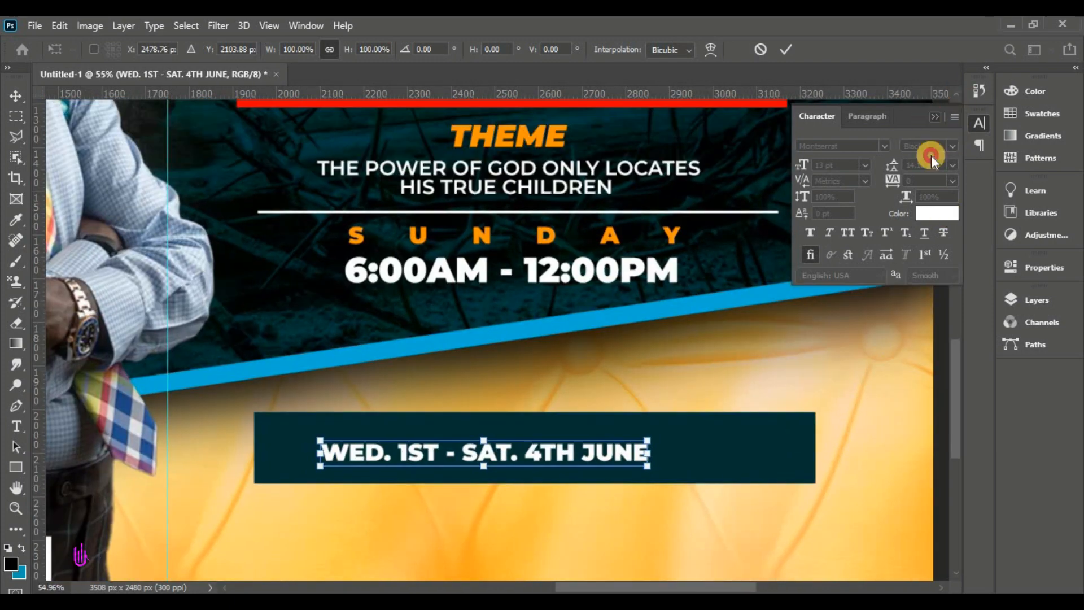
{"action": "left_click_drag", "start_coordinate": [955, 357], "coordinate": [956, 383]}
{"action": "left_click_drag", "start_coordinate": [648, 363], "coordinate": [775, 370]}
{"action": "mouse_move", "coordinate": [320, 364]}
{"action": "left_mouse_down"}
{"action": "mouse_move", "coordinate": [293, 358]}
{"action": "mouse_move", "coordinate": [309, 358]}
{"action": "left_mouse_up"}
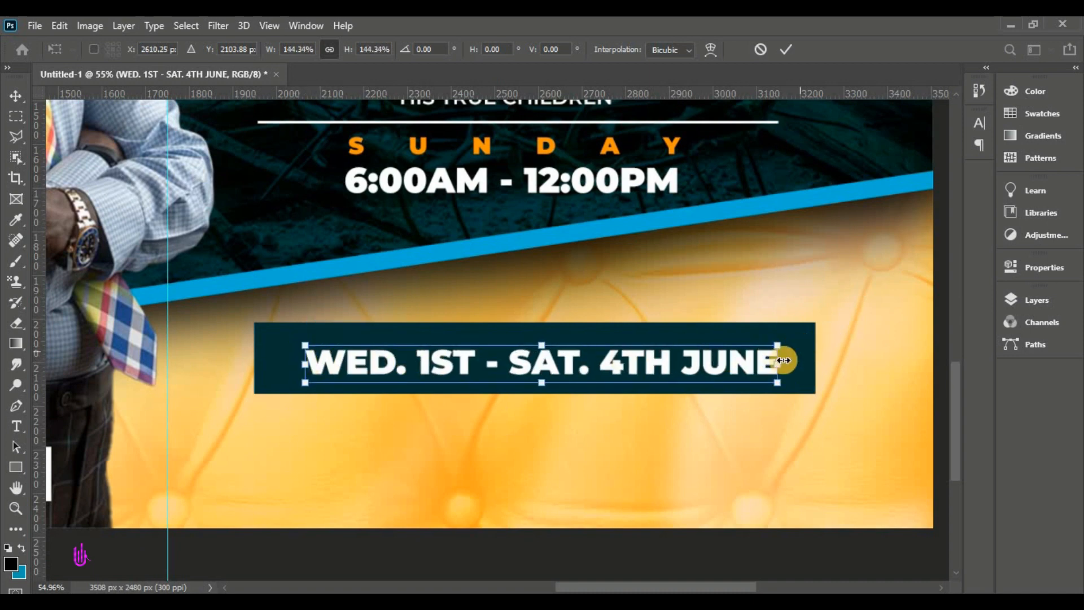
{"action": "left_click_drag", "start_coordinate": [783, 360], "coordinate": [792, 361]}
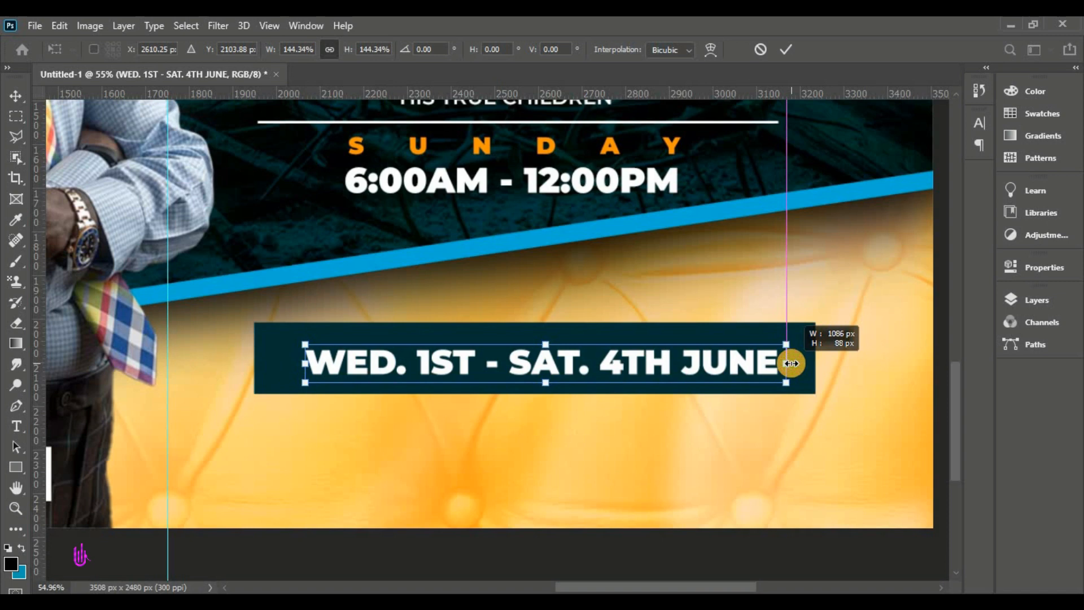
{"action": "left_click", "coordinate": [788, 49]}
{"action": "left_click", "coordinate": [649, 357]}
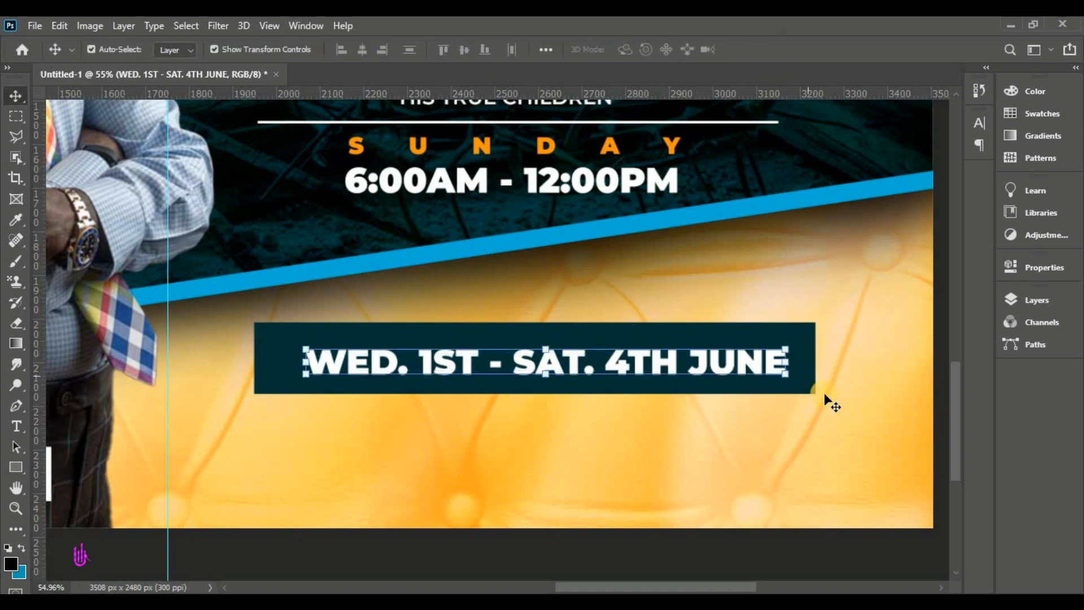
Align the date text and the banner rectangle to each other on their horizontal and vertical centres
{"action": "left_click", "coordinate": [810, 384]}
{"action": "left_click", "coordinate": [757, 360], "text": "shift"}
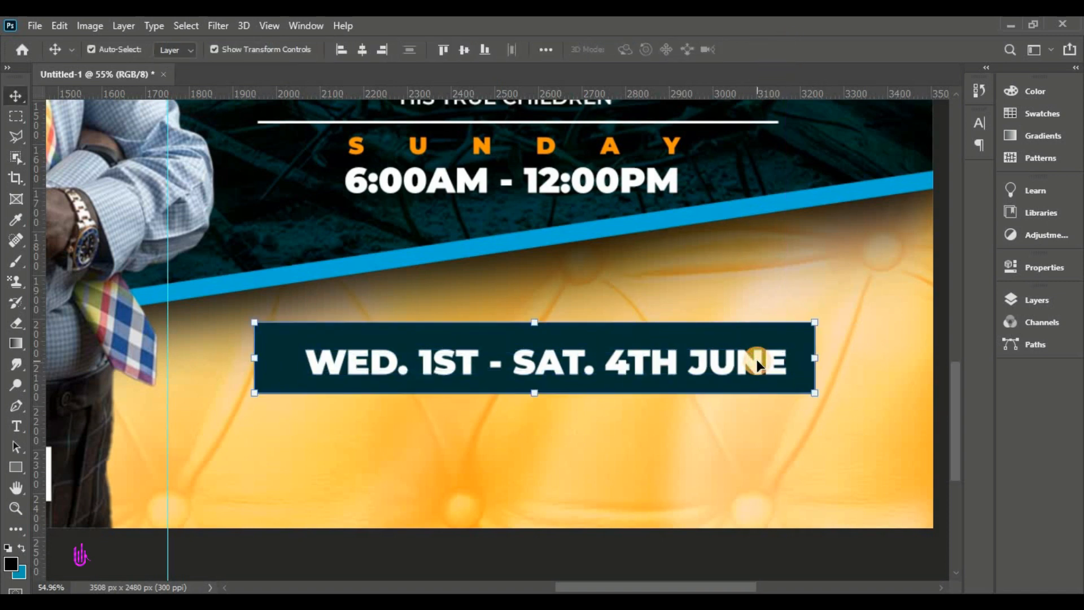
{"action": "left_click", "coordinate": [361, 49]}
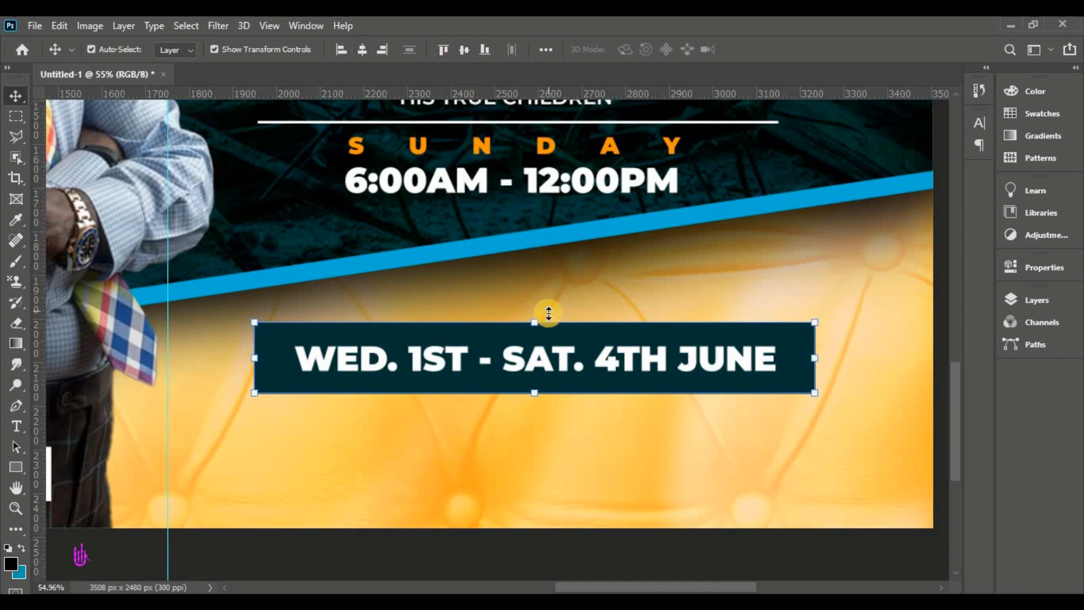
Scale the banner and its date text together to about 86% and position them centred beneath the title block
{"action": "scroll", "coordinate": [551, 322], "scroll_direction": "down", "scroll_amount": 3}
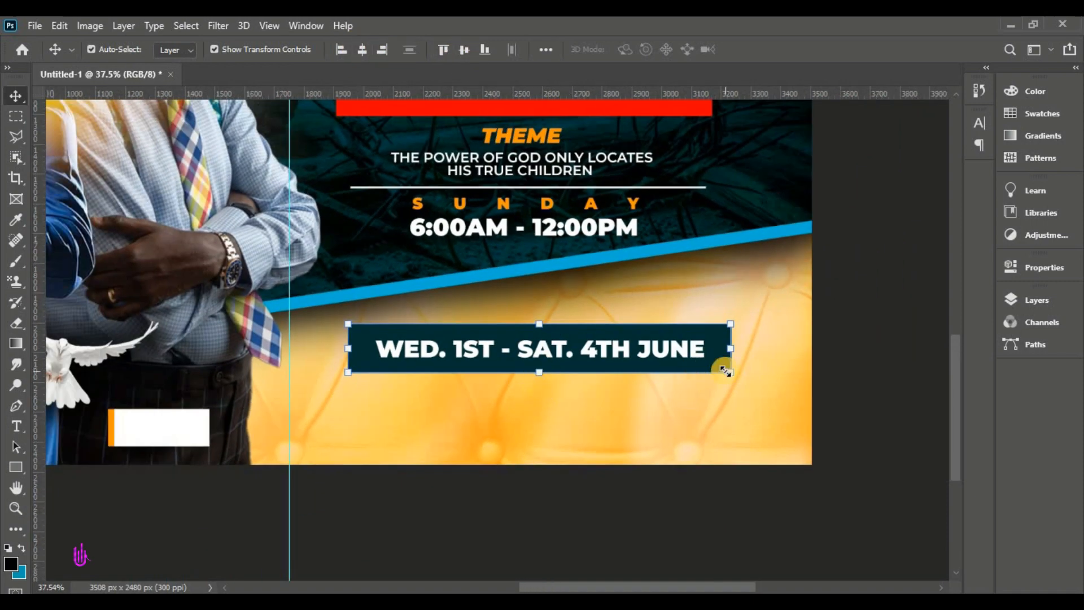
{"action": "left_click_drag", "start_coordinate": [718, 366], "coordinate": [689, 361]}
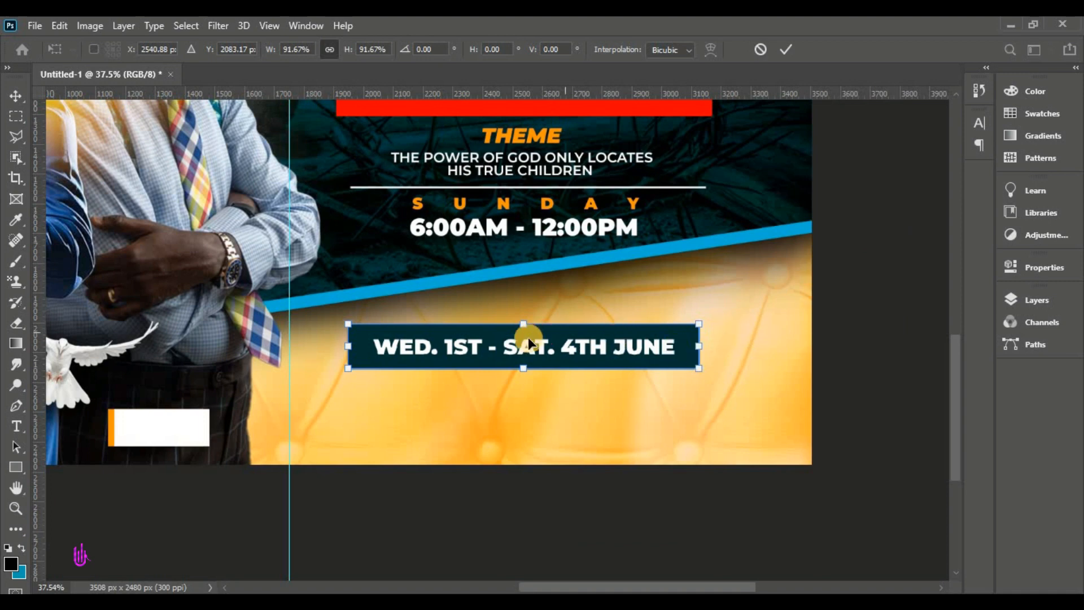
{"action": "left_click_drag", "start_coordinate": [527, 339], "coordinate": [553, 340]}
{"action": "left_click_drag", "start_coordinate": [715, 370], "coordinate": [662, 338]}
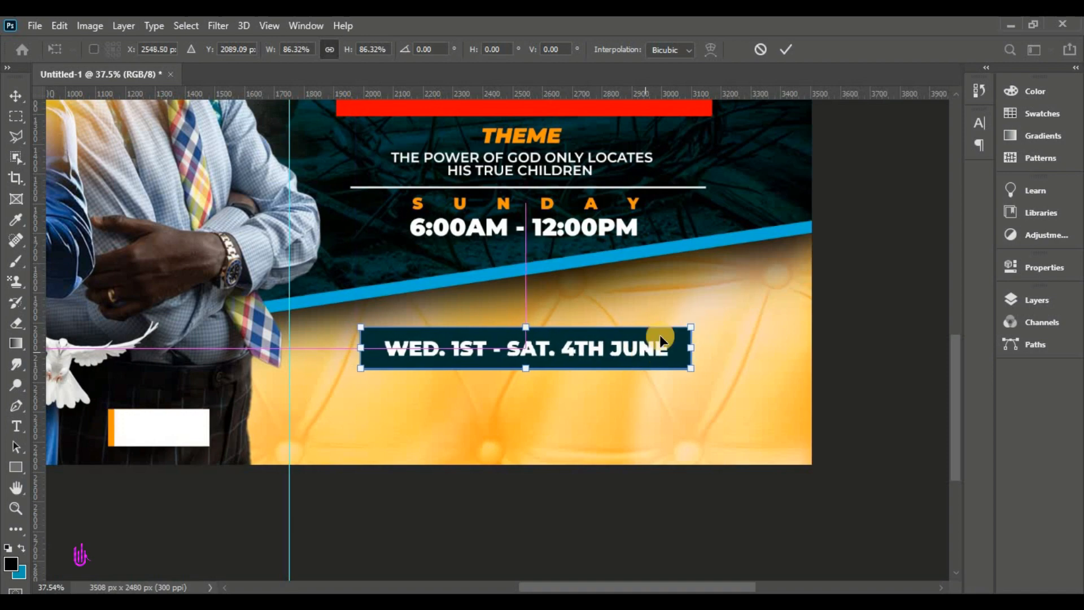
{"action": "left_click", "coordinate": [785, 49]}
{"action": "key", "text": "ctrl+0"}
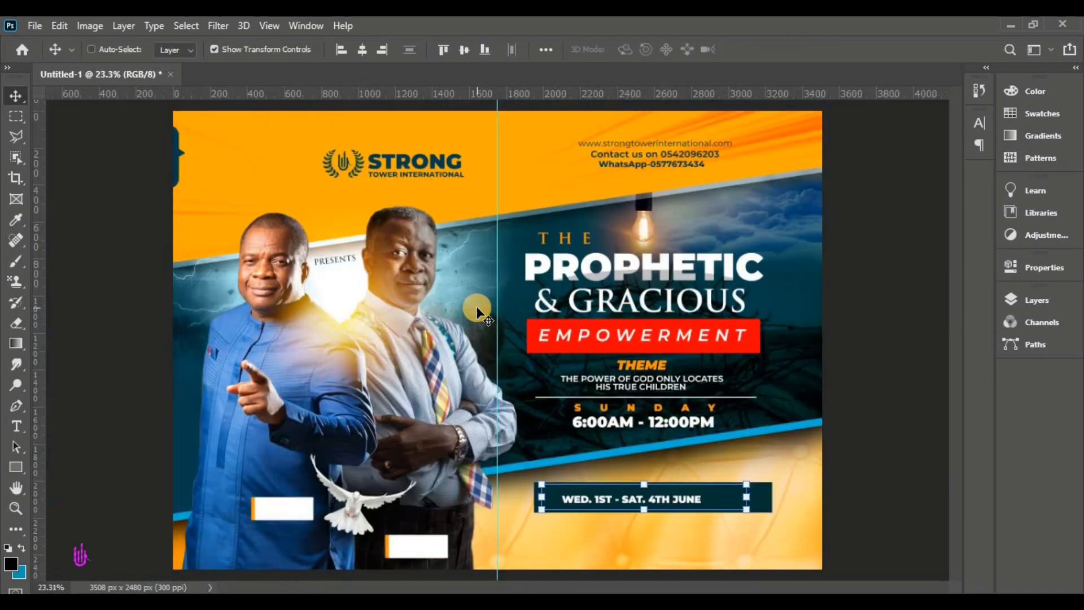
Start a new text line just below the date banner in dark teal (003a40) with the Trajan Pro Bold font
{"action": "left_click", "coordinate": [17, 427]}
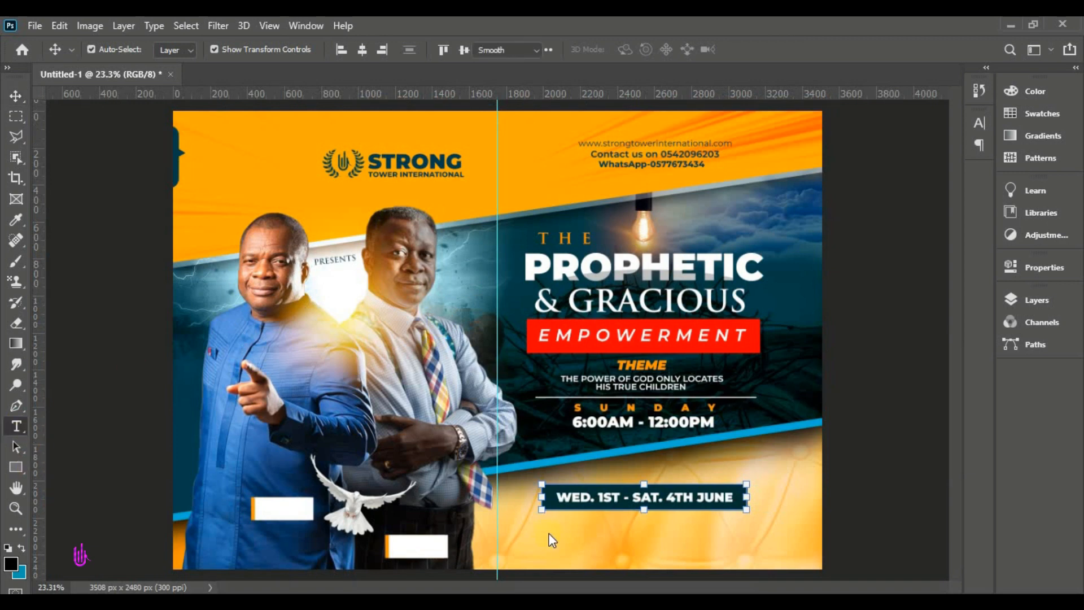
{"action": "left_click", "coordinate": [575, 526]}
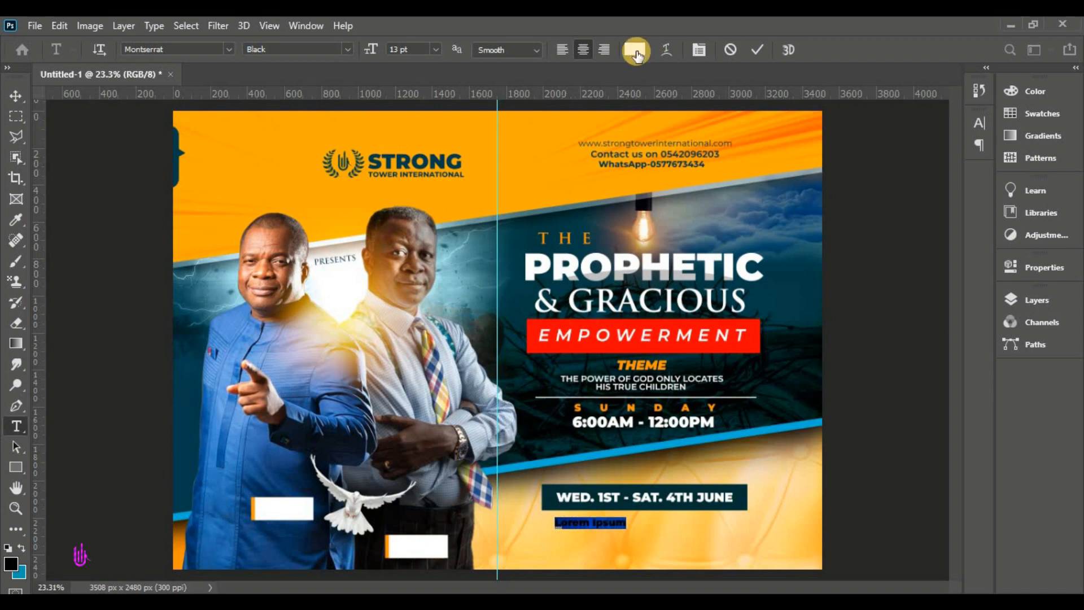
{"action": "left_click", "coordinate": [634, 49]}
{"action": "left_click", "coordinate": [531, 229]}
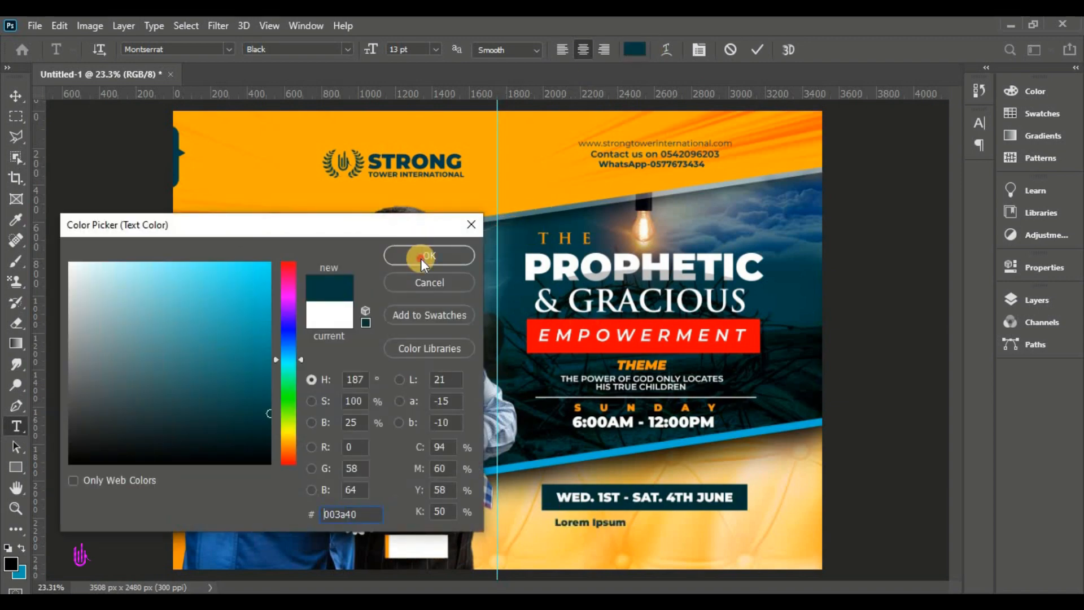
{"action": "left_click", "coordinate": [421, 258]}
{"action": "left_click", "coordinate": [227, 49]}
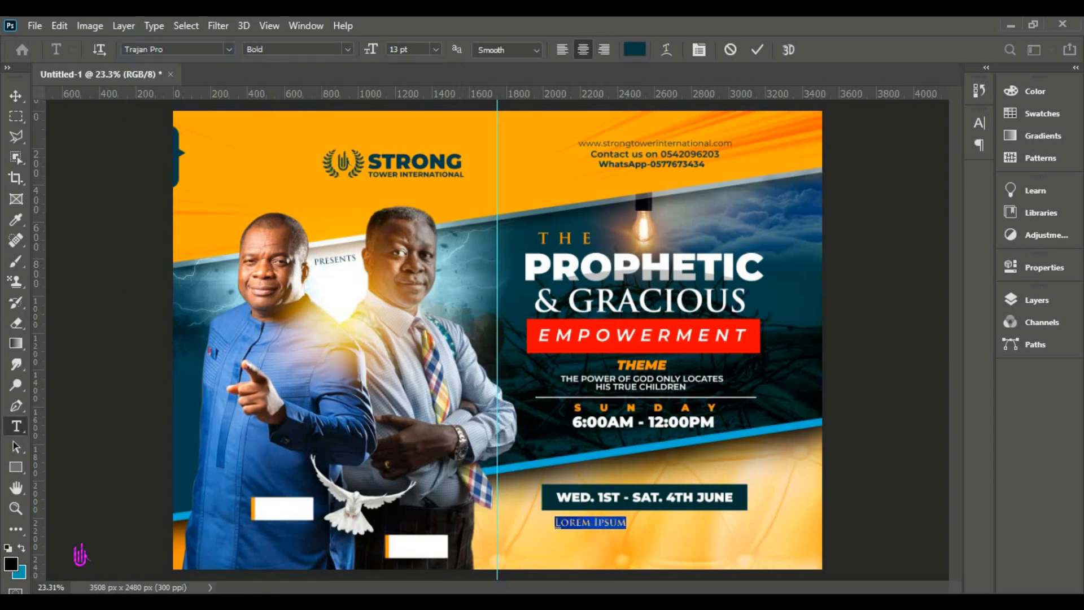
Switch to the Notepad notes and copy the location line "@ GIFTY'S BLESSED HOUSE MINS."
{"action": "key", "text": "alt+Tab"}
{"action": "scroll", "coordinate": [164, 361], "scroll_direction": "down", "scroll_amount": 3}
{"action": "left_click_drag", "start_coordinate": [192, 329], "coordinate": [8, 329]}
{"action": "right_click", "coordinate": [37, 329]}
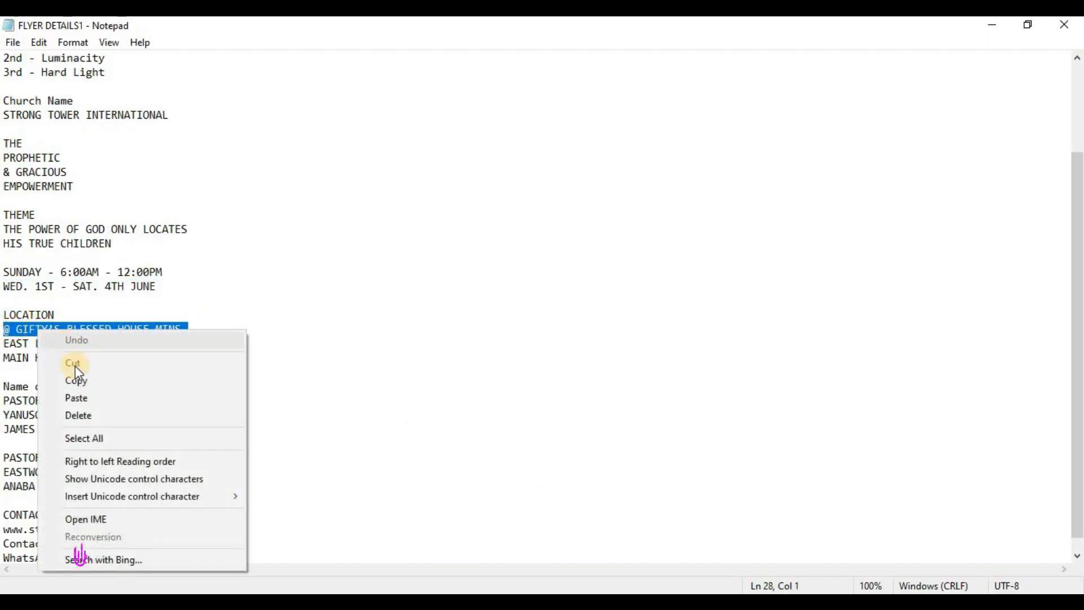
{"action": "left_click", "coordinate": [77, 379]}
Back in Photoshop, replace the placeholder with "@ GIFTY'S BLESSED HOUSE MINS." and place the line close under the date banner
{"action": "key", "text": "alt+Tab"}
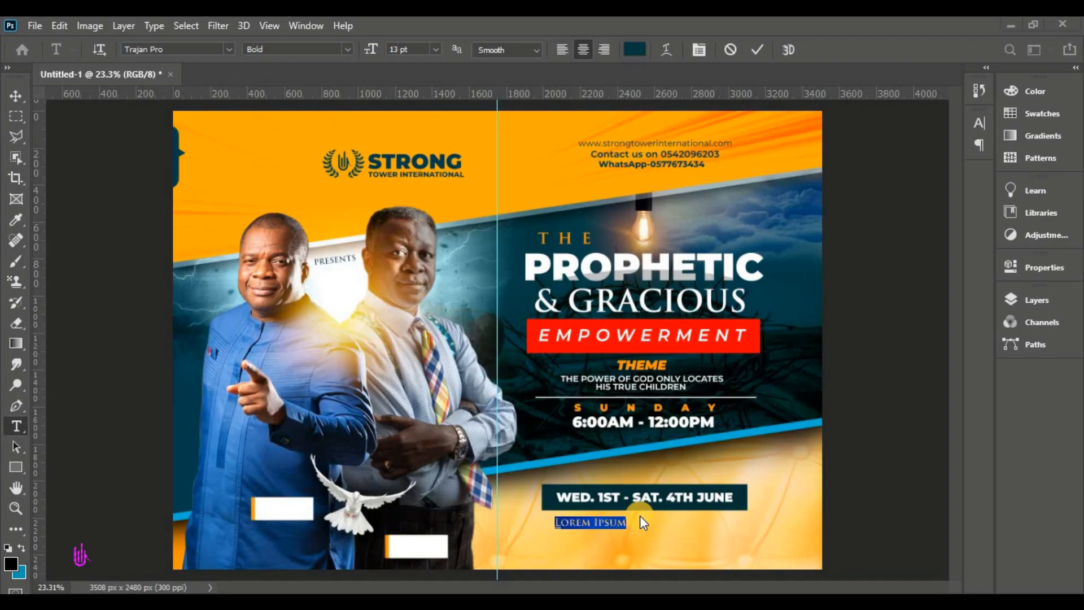
{"action": "right_click", "coordinate": [607, 519]}
{"action": "left_click", "coordinate": [636, 287]}
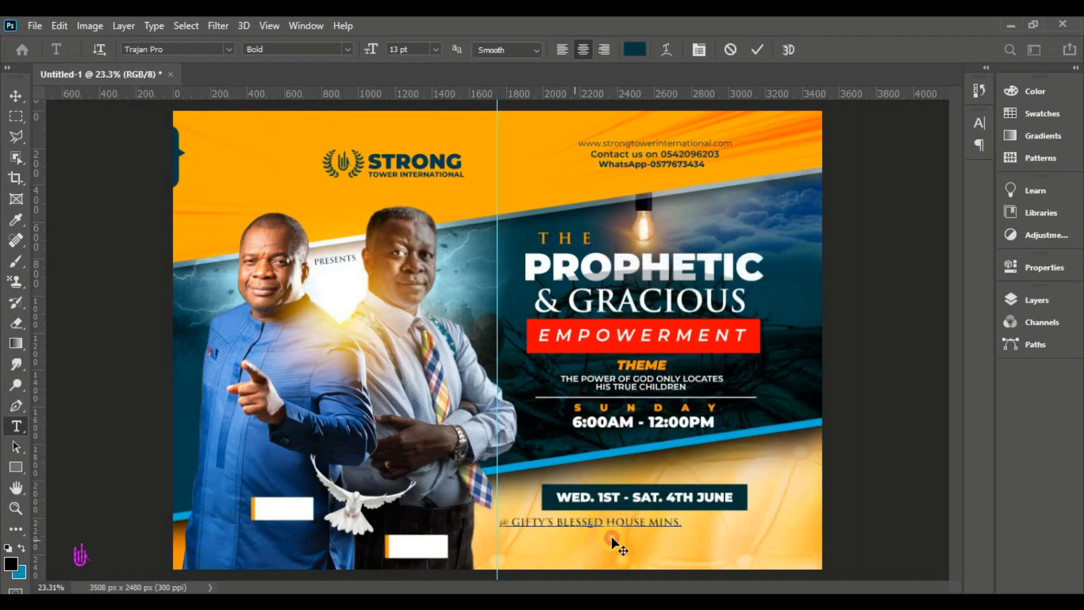
{"action": "left_click", "coordinate": [751, 49]}
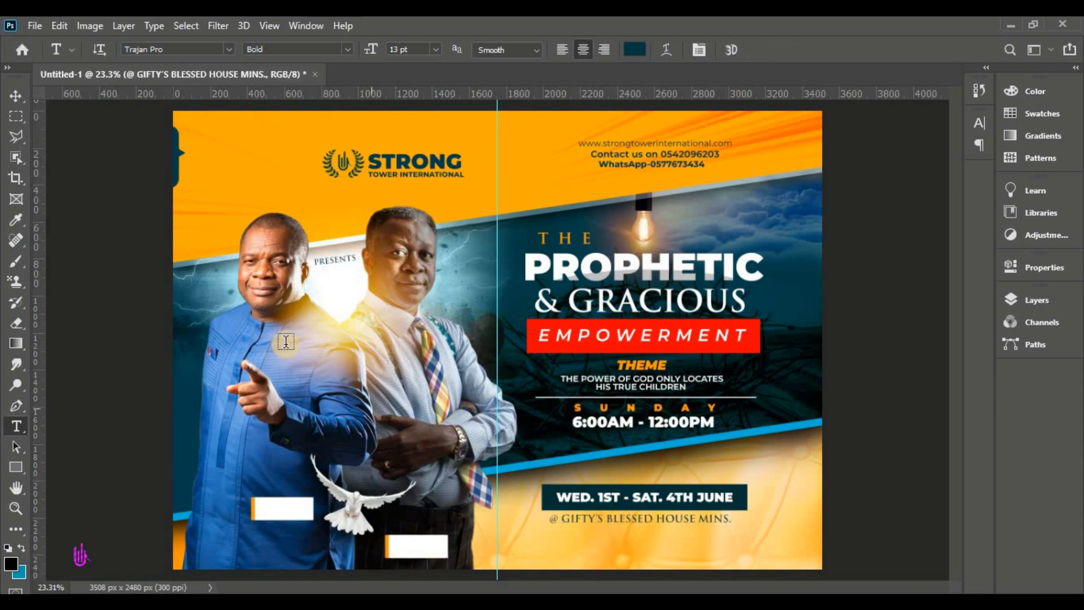
{"action": "left_click", "coordinate": [16, 90]}
{"action": "left_click", "coordinate": [67, 97]}
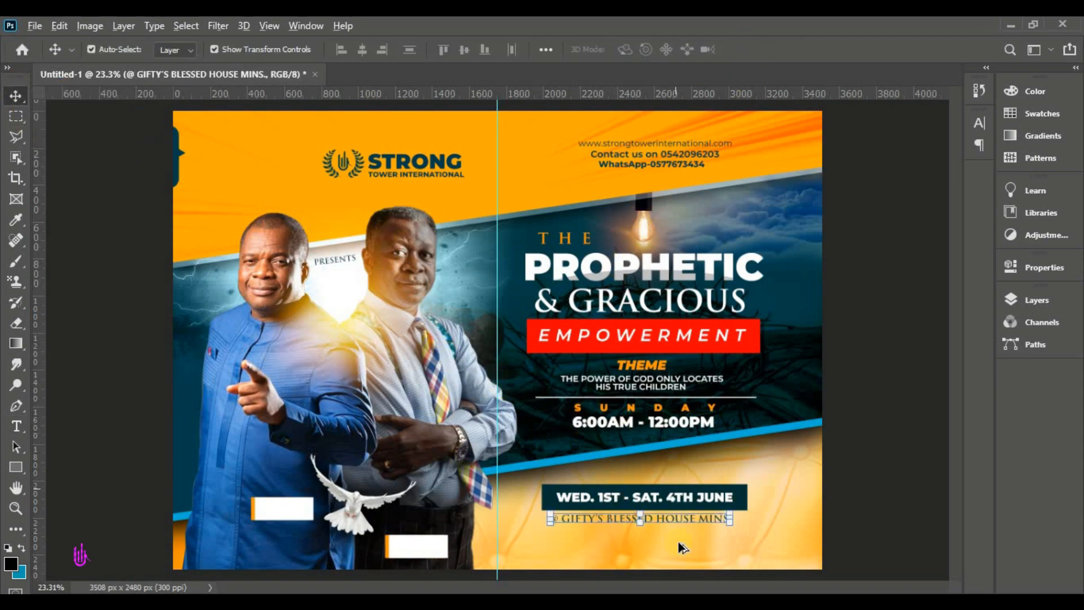
Scale the "@ GIFTY'S BLESSED HOUSE MINS." line to about 125% and centre it close beneath the date banner
{"action": "scroll", "coordinate": [679, 531], "scroll_direction": "up", "scroll_amount": 3}
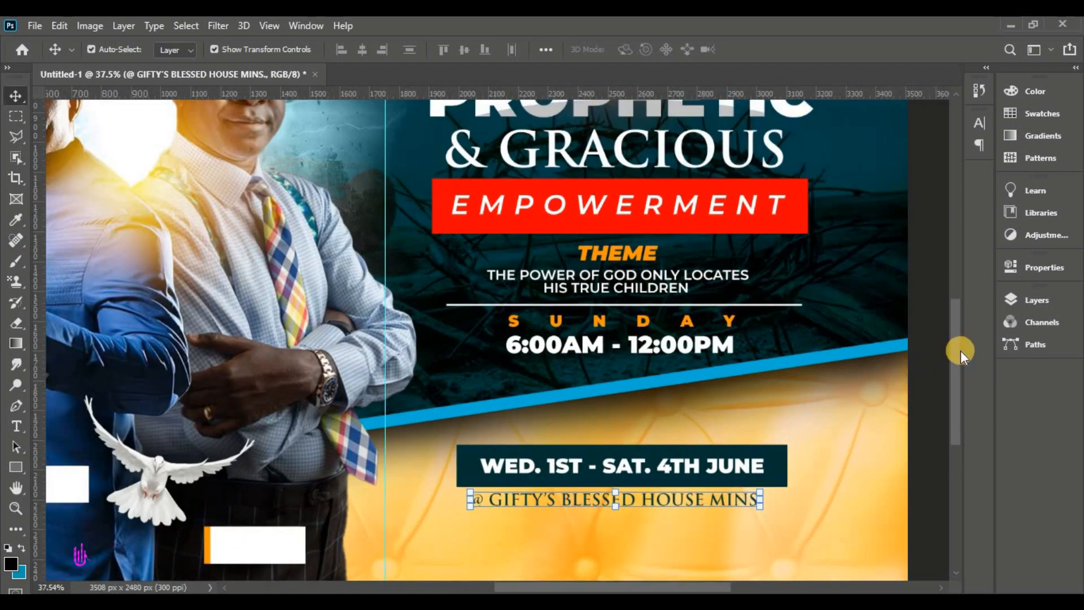
{"action": "left_click_drag", "start_coordinate": [960, 351], "coordinate": [960, 380]}
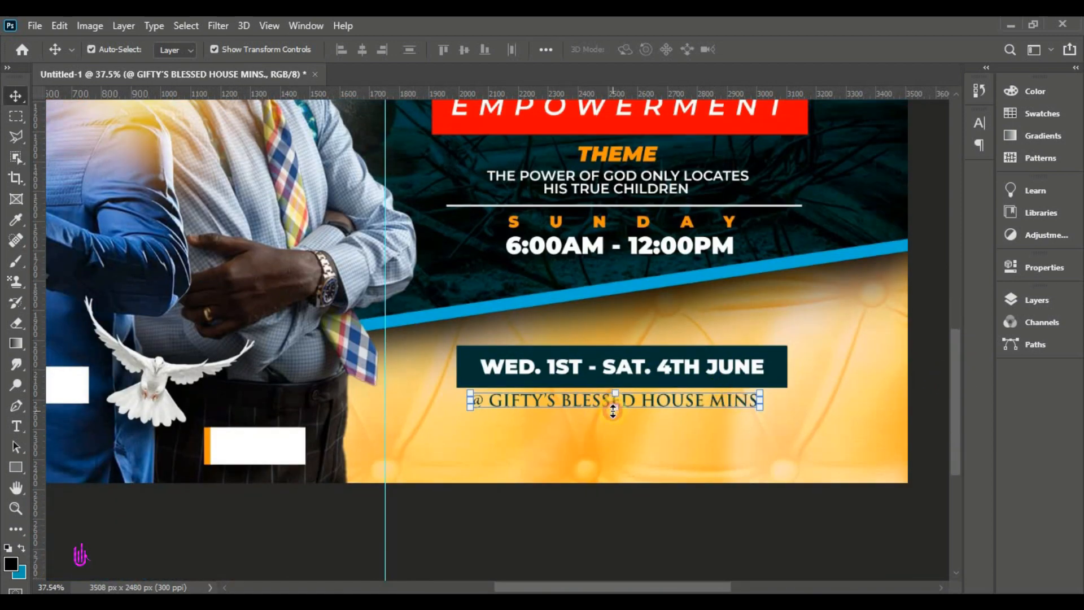
{"action": "left_click", "coordinate": [613, 411]}
{"action": "left_click_drag", "start_coordinate": [613, 411], "coordinate": [613, 417]}
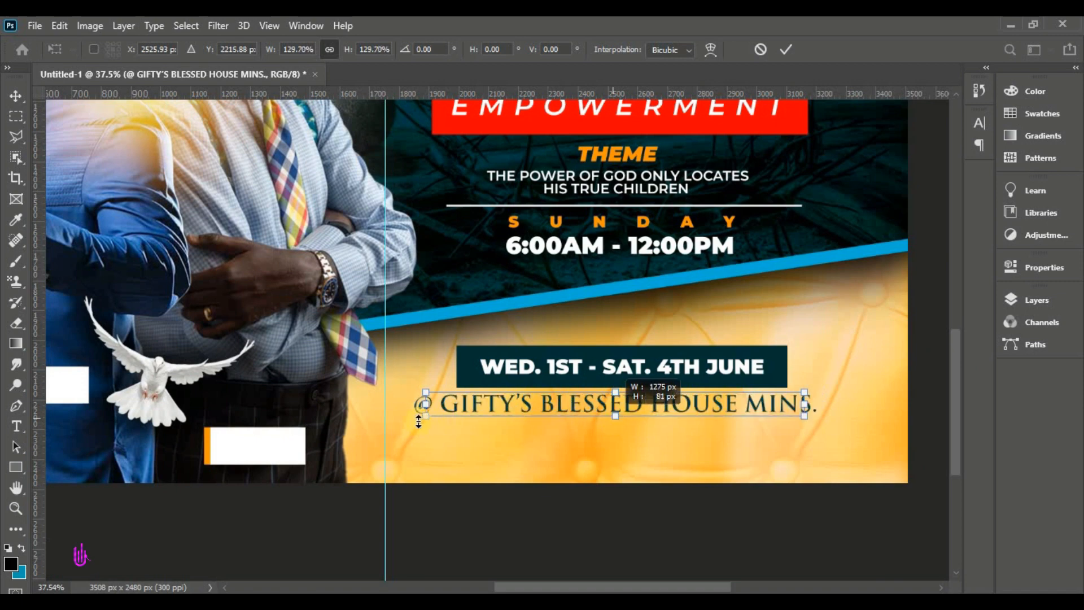
{"action": "left_click_drag", "start_coordinate": [419, 420], "coordinate": [439, 417]}
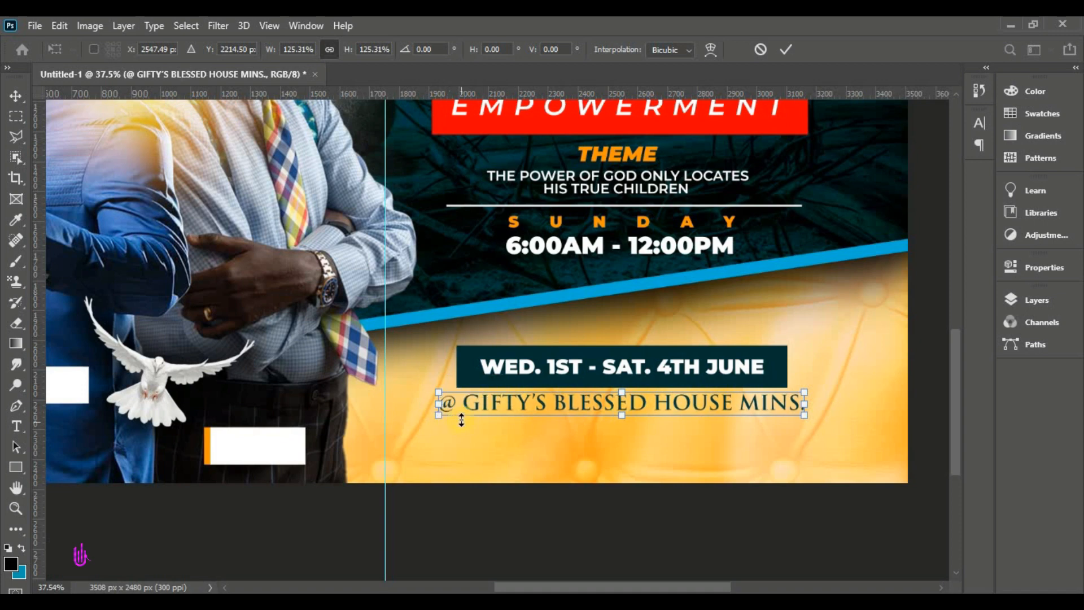
{"action": "left_click", "coordinate": [785, 49]}
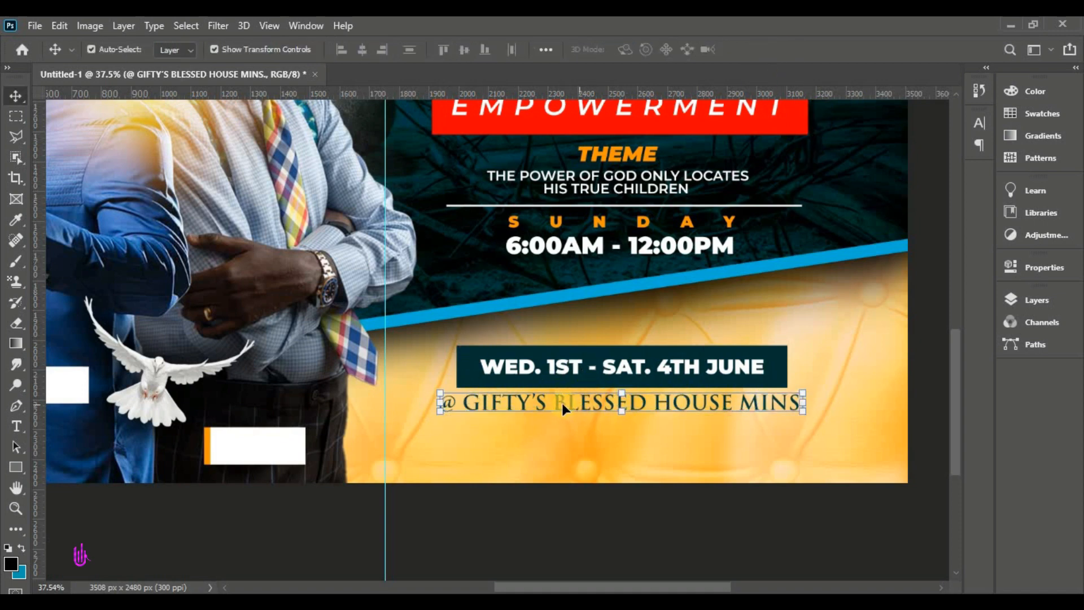
{"action": "left_click_drag", "start_coordinate": [570, 401], "coordinate": [575, 404]}
Start a new text line beneath the ministry name, then switch to the Notepad notes and copy the venue's address line
{"action": "left_click", "coordinate": [17, 426]}
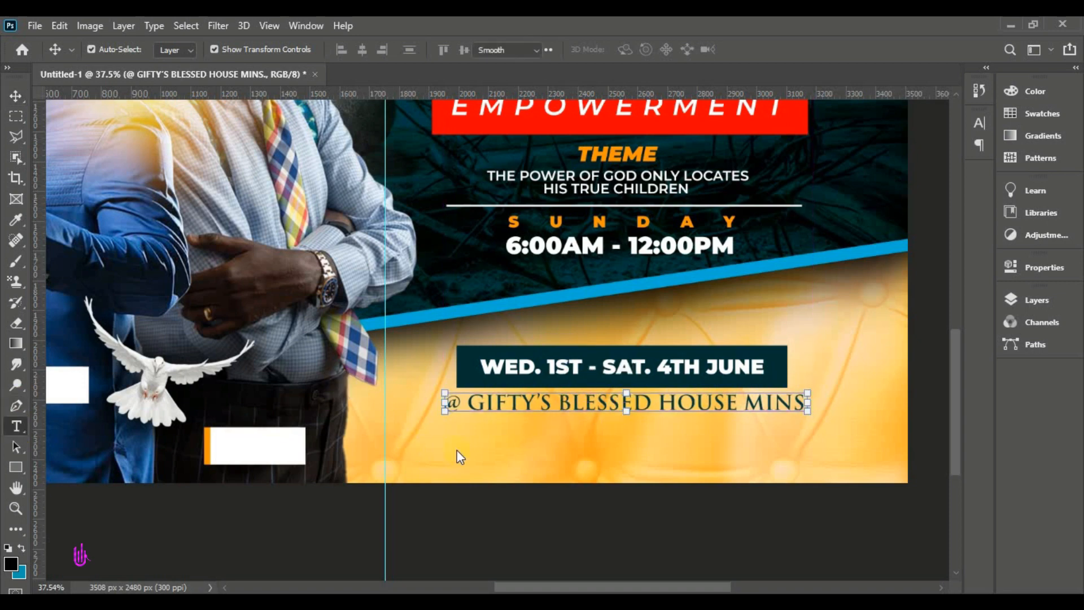
{"action": "left_click", "coordinate": [539, 439]}
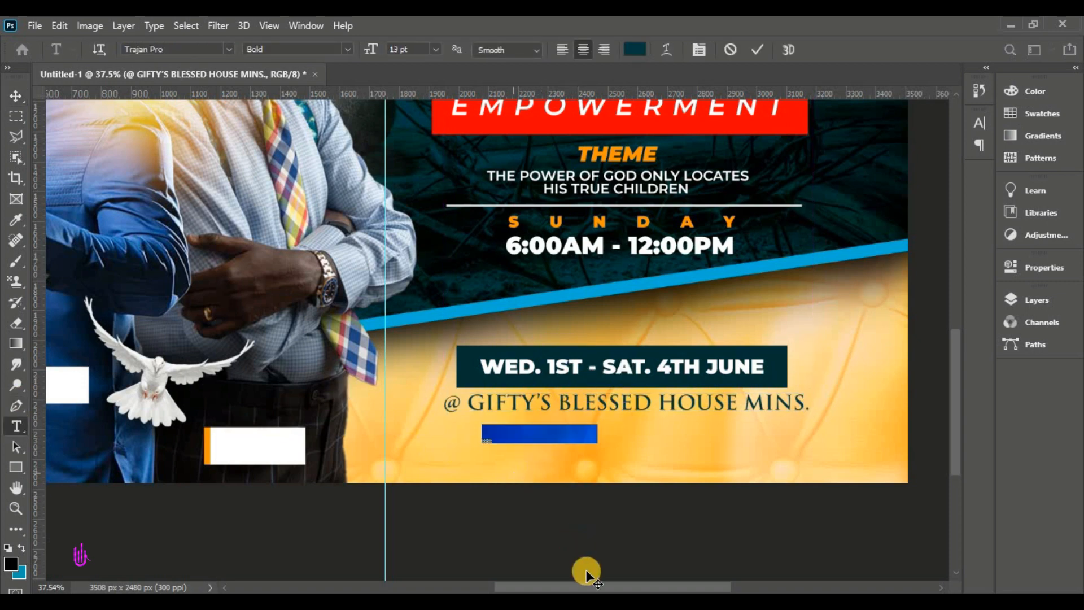
{"action": "key", "text": "alt+Tab"}
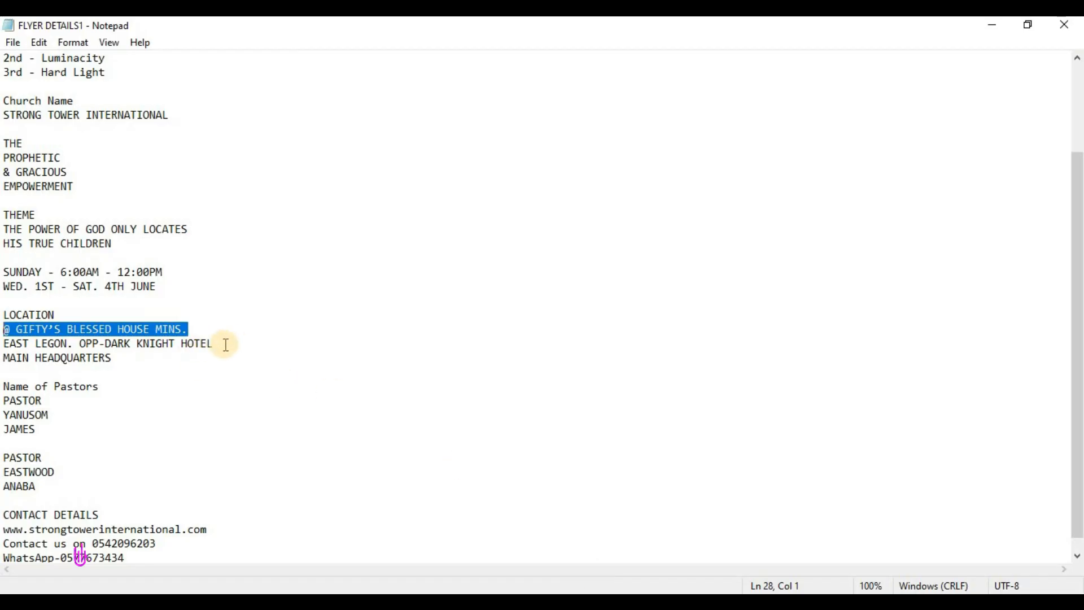
{"action": "left_click_drag", "start_coordinate": [225, 343], "coordinate": [7, 344]}
{"action": "right_click", "coordinate": [7, 344]}
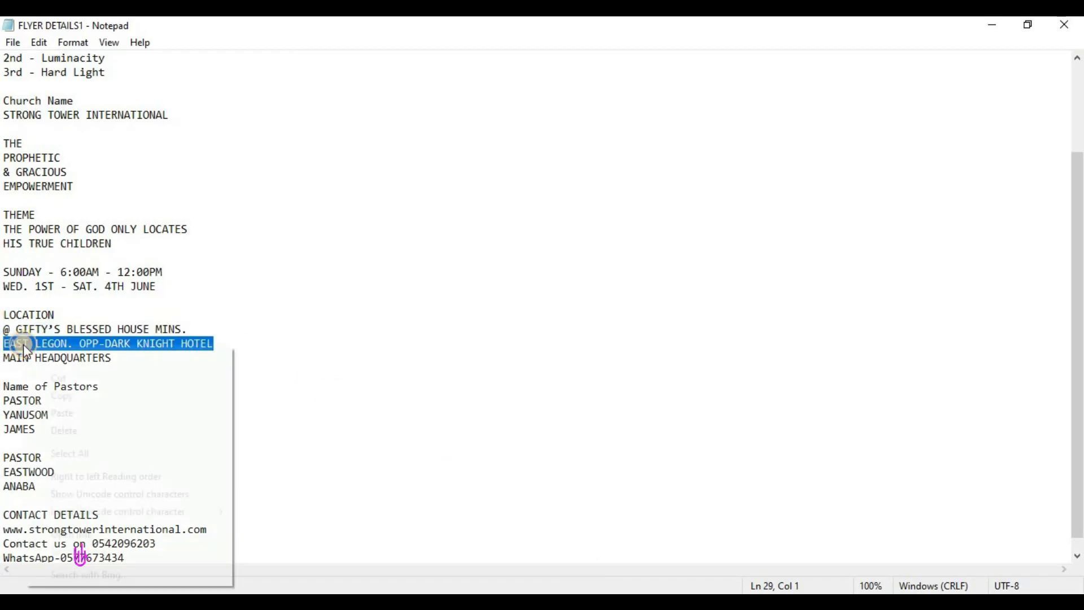
{"action": "left_click", "coordinate": [59, 392]}
Back in Photoshop, replace the placeholder with the venue's address line at 12 pt and place it close under the ministry name
{"action": "key", "text": "alt+Tab"}
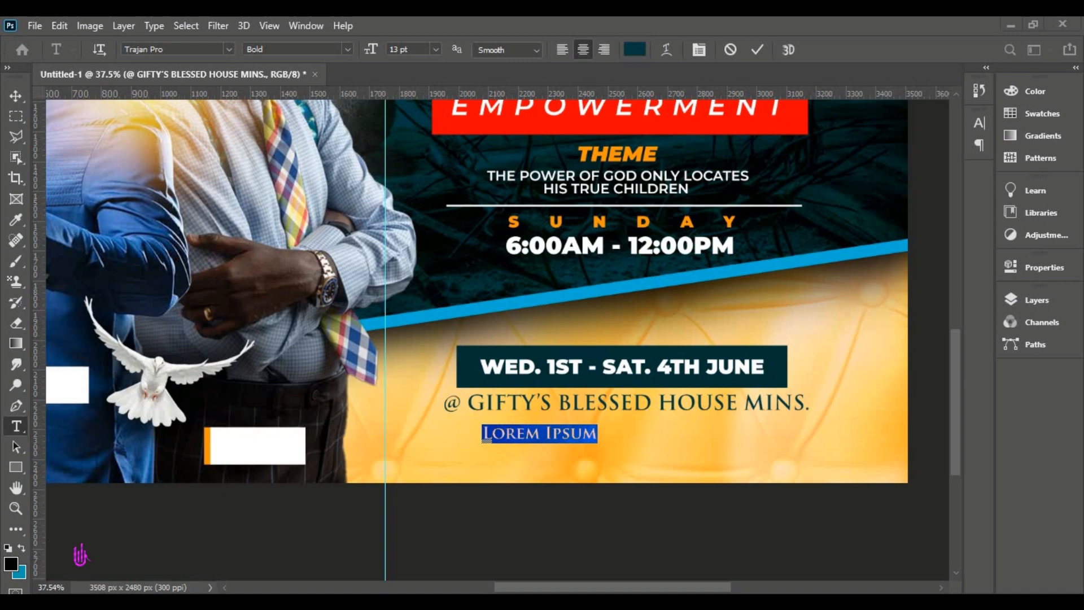
{"action": "right_click", "coordinate": [550, 442]}
{"action": "left_click", "coordinate": [588, 184]}
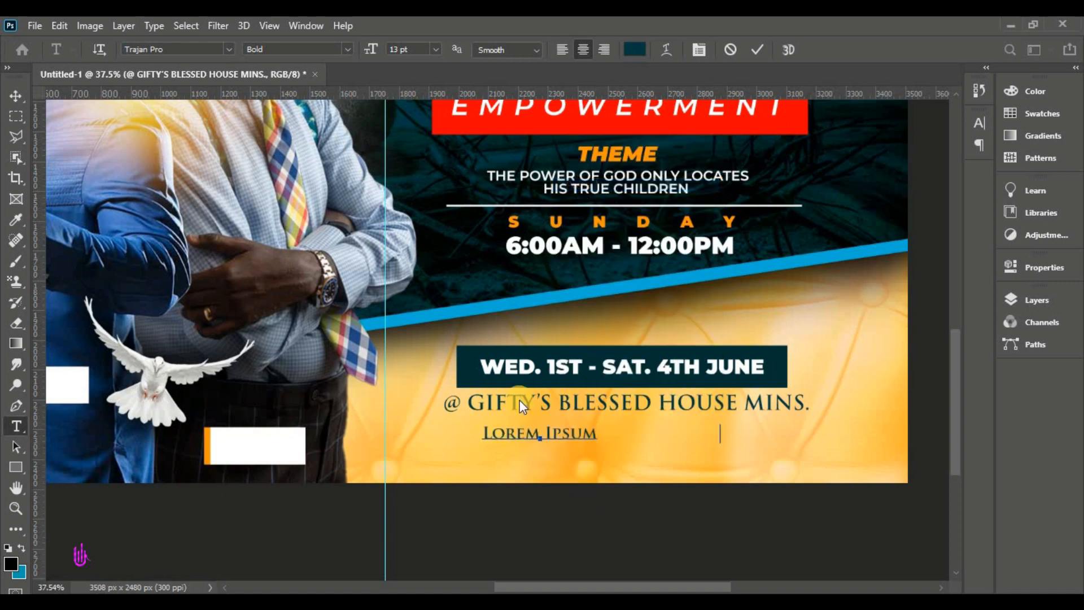
{"action": "left_click_drag", "start_coordinate": [516, 459], "coordinate": [571, 441]}
{"action": "left_click_drag", "start_coordinate": [805, 422], "coordinate": [401, 400]}
{"action": "left_click", "coordinate": [417, 48]}
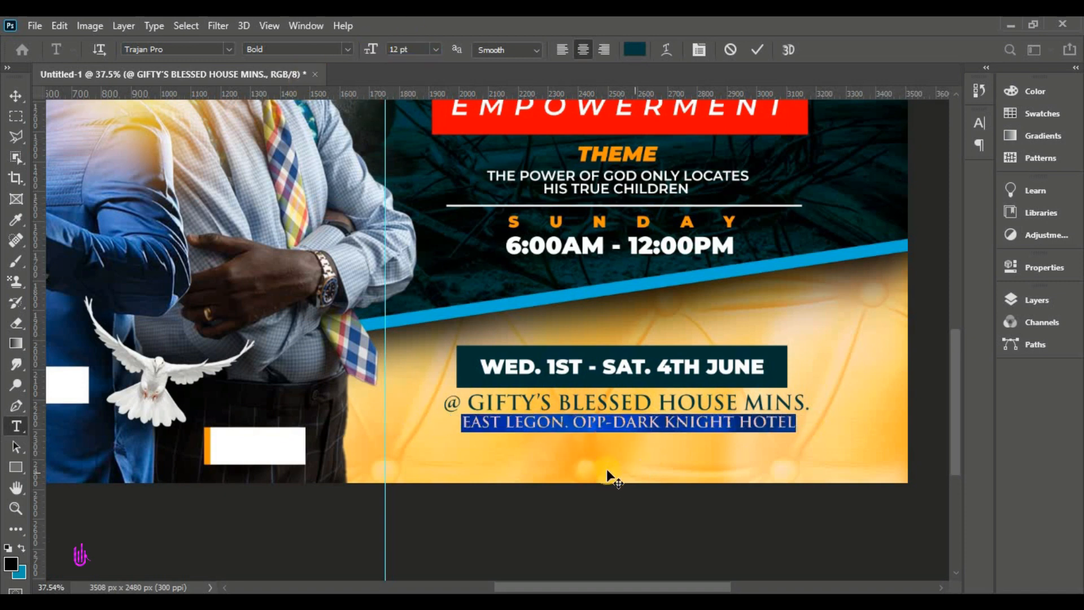
{"action": "left_click", "coordinate": [554, 377]}
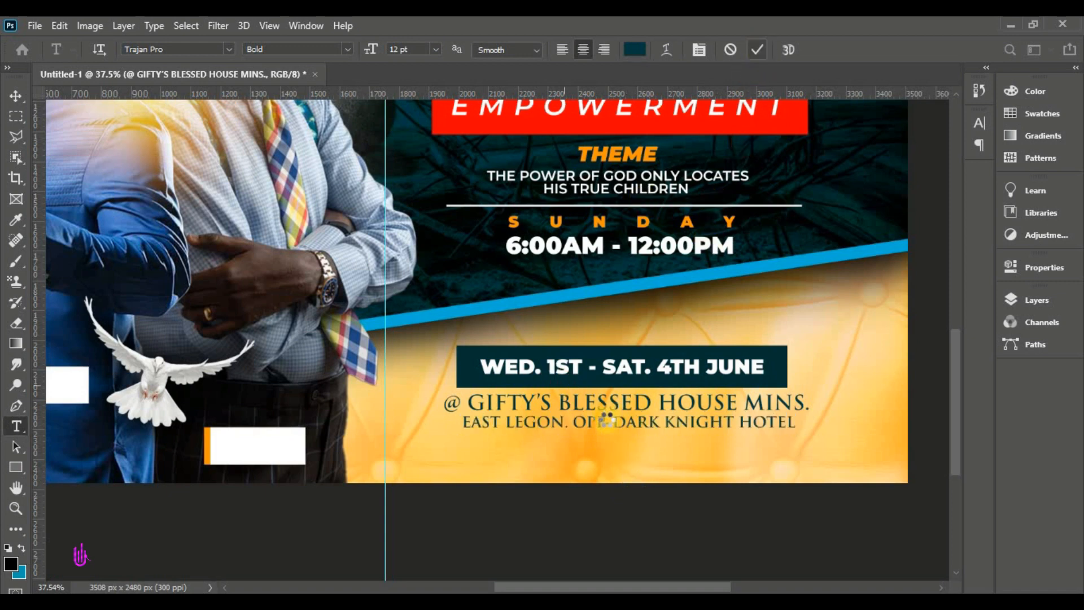
Start another text line below the address, then switch to the Notepad notes and copy "MAIN HEADQUARTERS"
{"action": "left_click", "coordinate": [602, 450]}
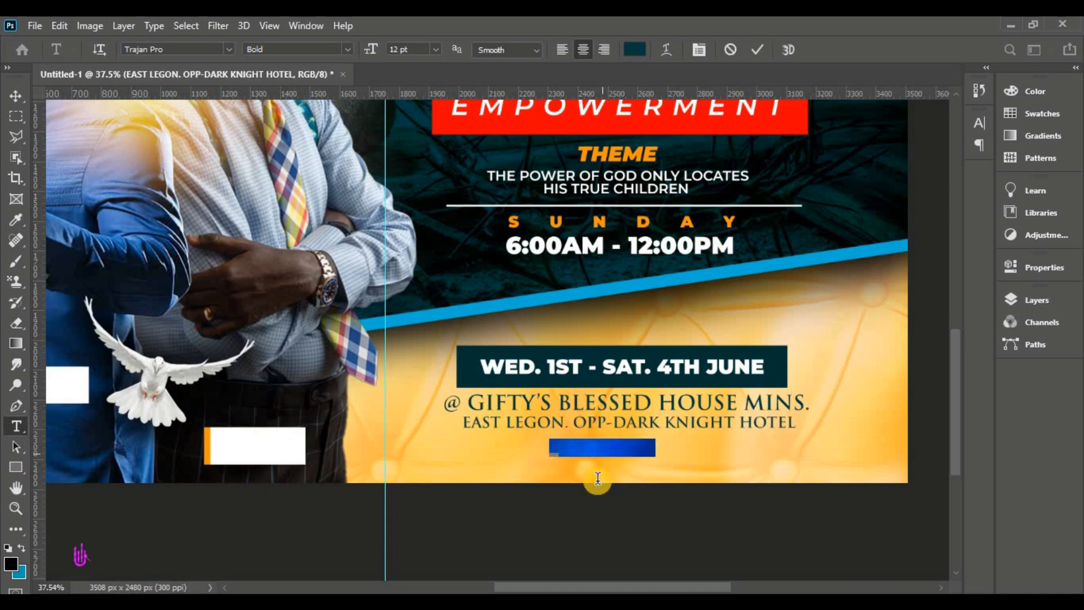
{"action": "key", "text": "alt+Tab"}
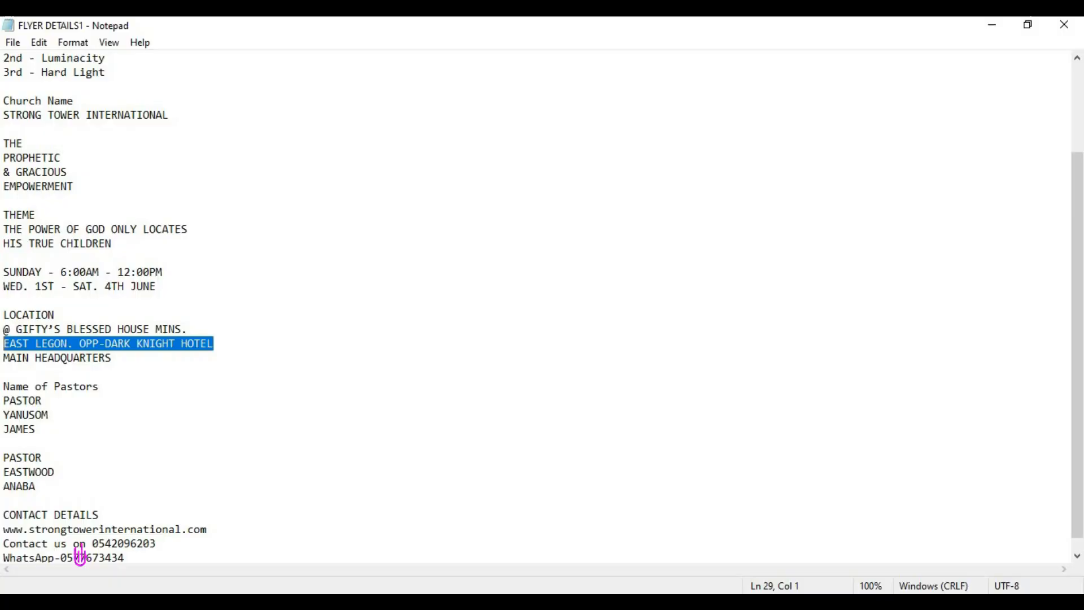
{"action": "left_click_drag", "start_coordinate": [111, 358], "coordinate": [7, 357]}
{"action": "right_click", "coordinate": [16, 361]}
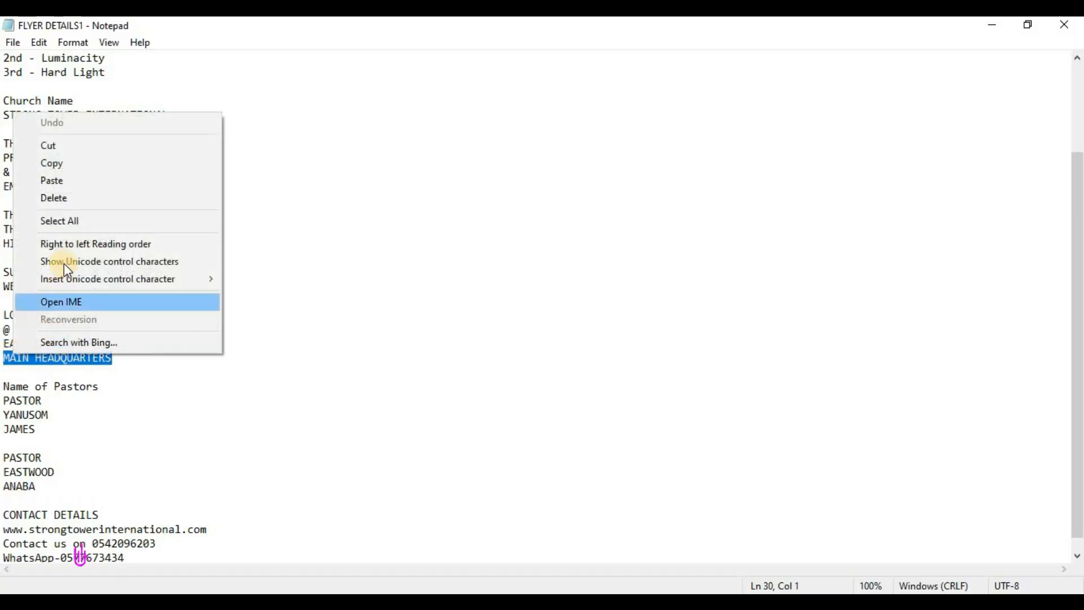
{"action": "left_click", "coordinate": [72, 163]}
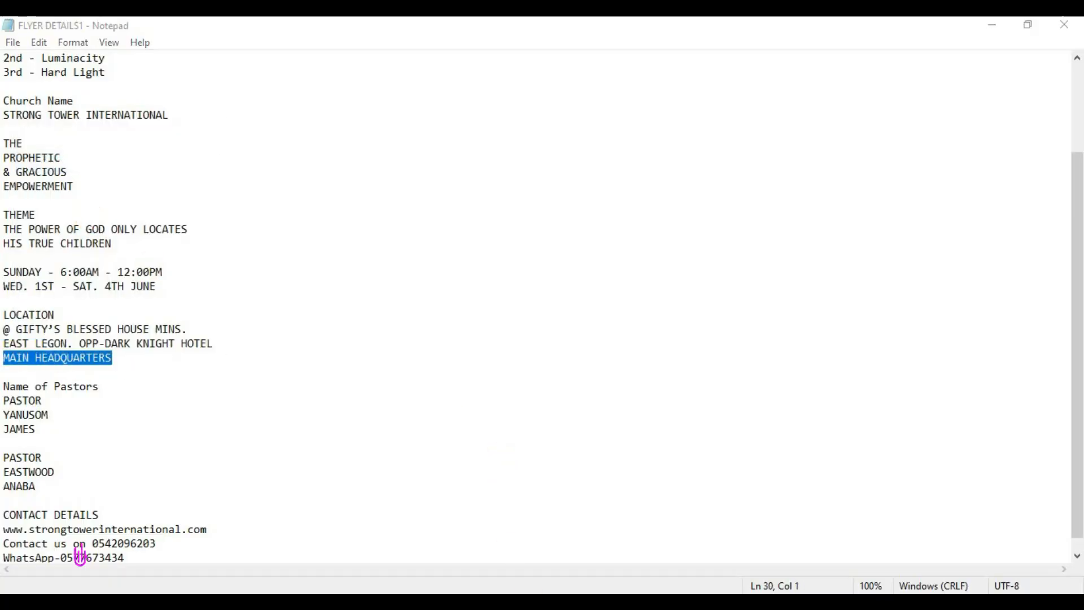
Back in Photoshop, replace the placeholder with "MAIN HEADQUARTERS" and place the line close under the venue's address
{"action": "key", "text": "alt+Tab"}
{"action": "right_click", "coordinate": [600, 443]}
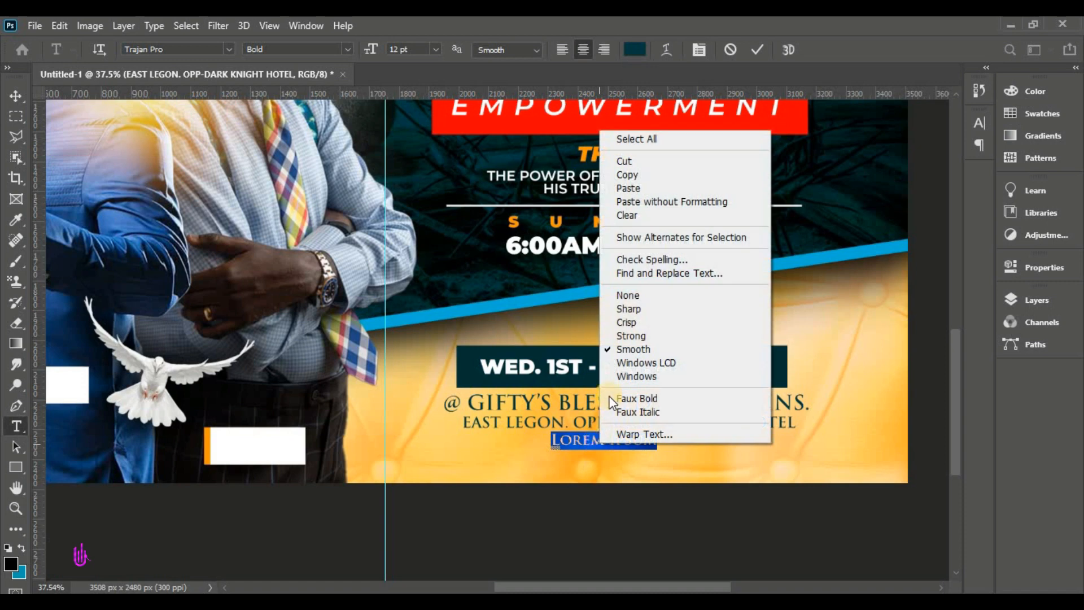
{"action": "left_click", "coordinate": [627, 188]}
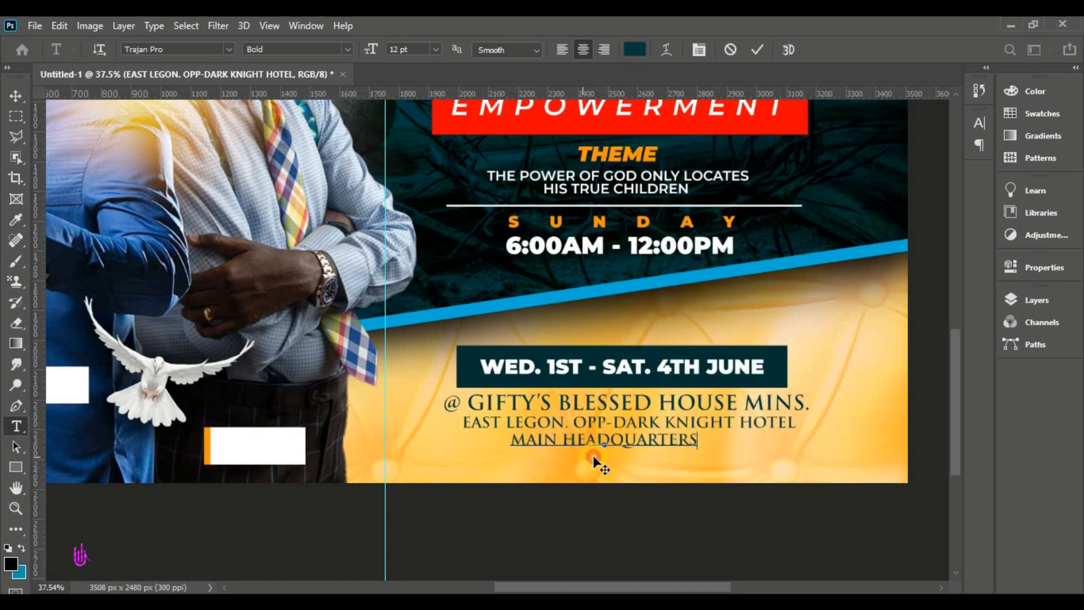
{"action": "left_click_drag", "start_coordinate": [592, 455], "coordinate": [595, 455]}
{"action": "left_click", "coordinate": [750, 57]}
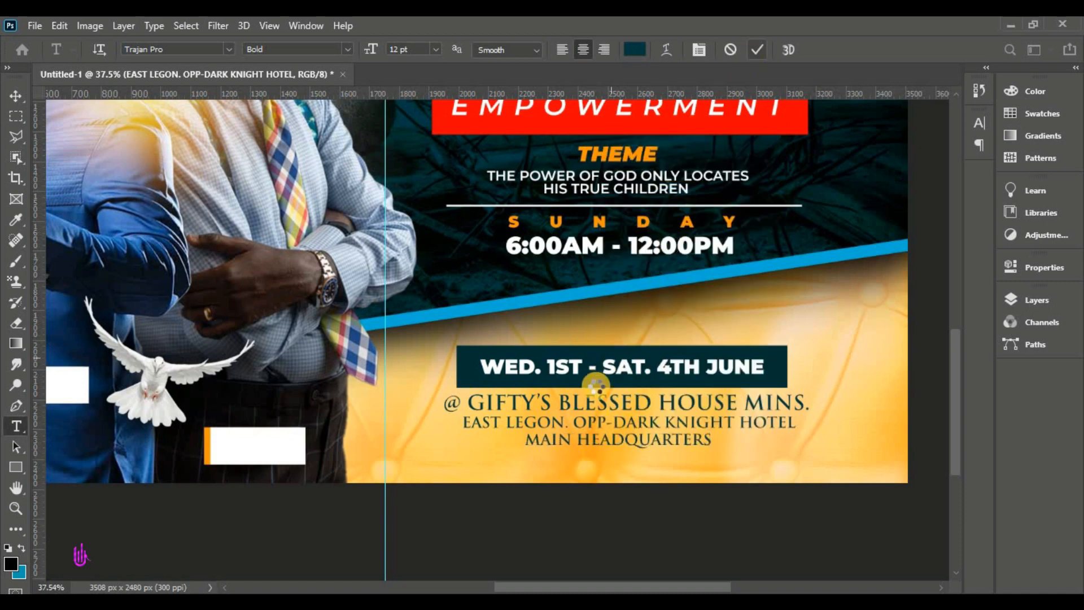
Select the three location text lines together and align their horizontal centres
{"action": "left_click", "coordinate": [16, 96]}
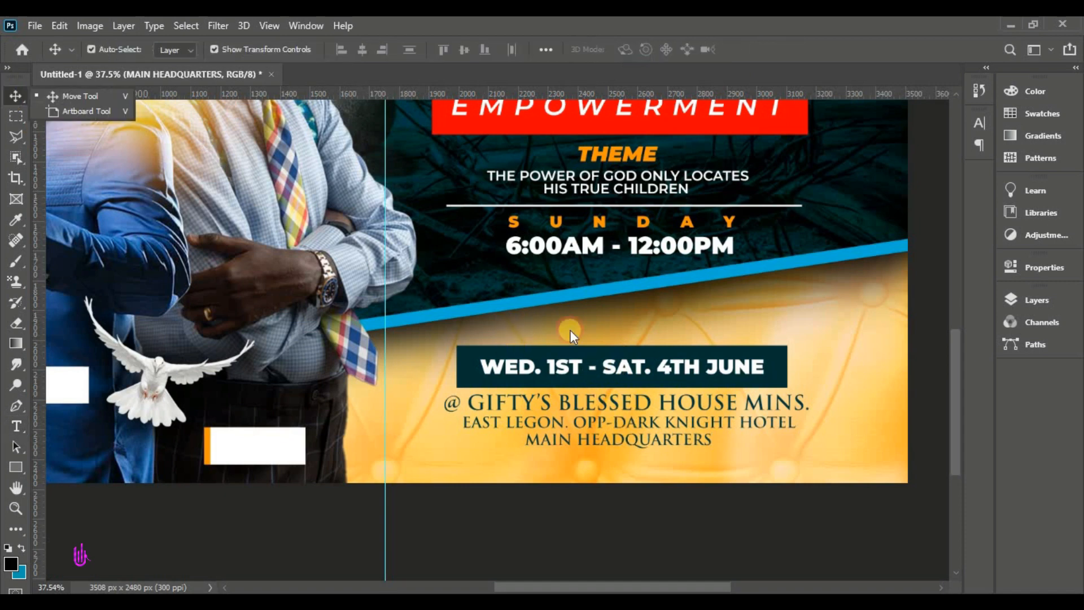
{"action": "left_click", "coordinate": [753, 421], "text": "shift"}
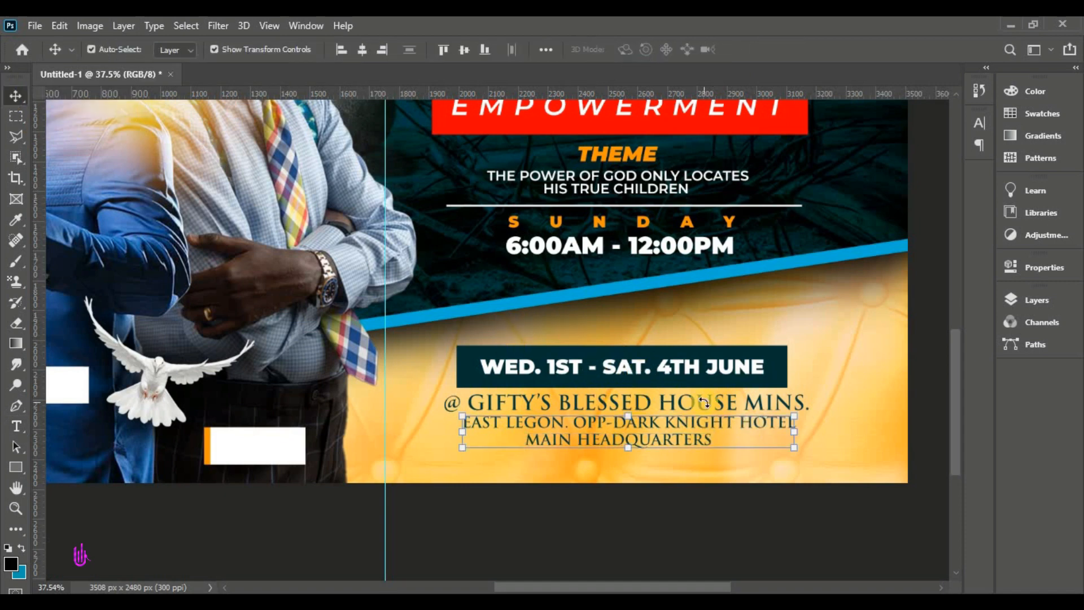
{"action": "left_click", "coordinate": [713, 394], "text": "shift"}
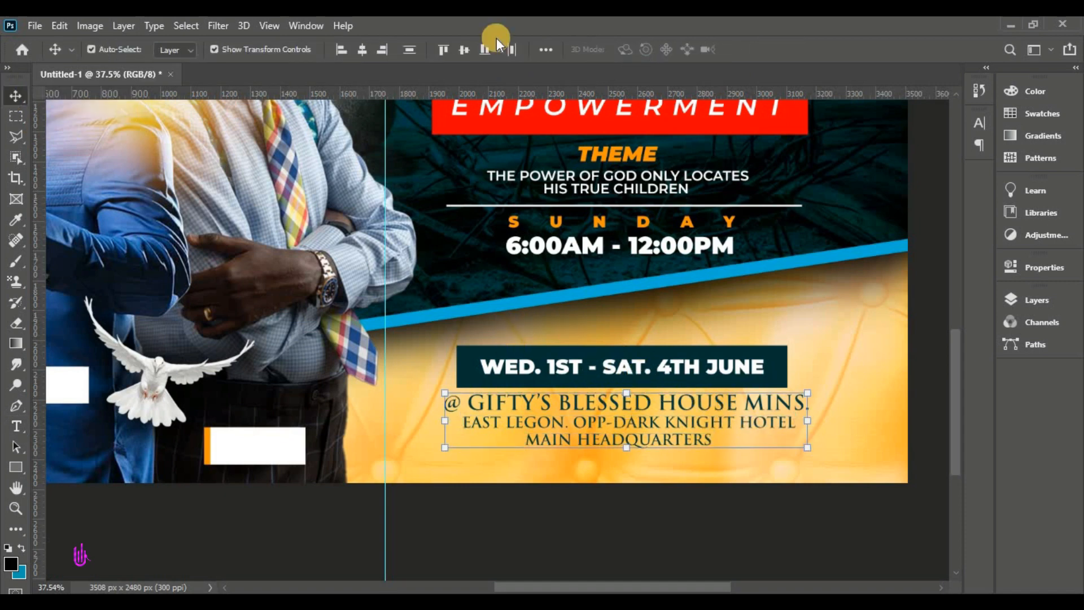
{"action": "left_click", "coordinate": [362, 49]}
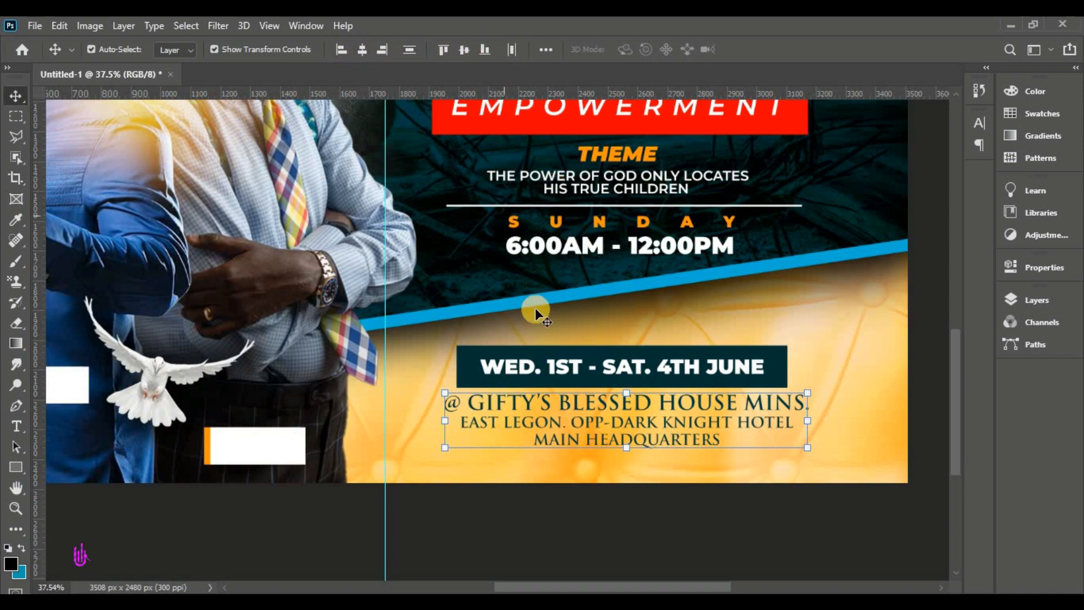
{"action": "key", "text": "ctrl+0"}
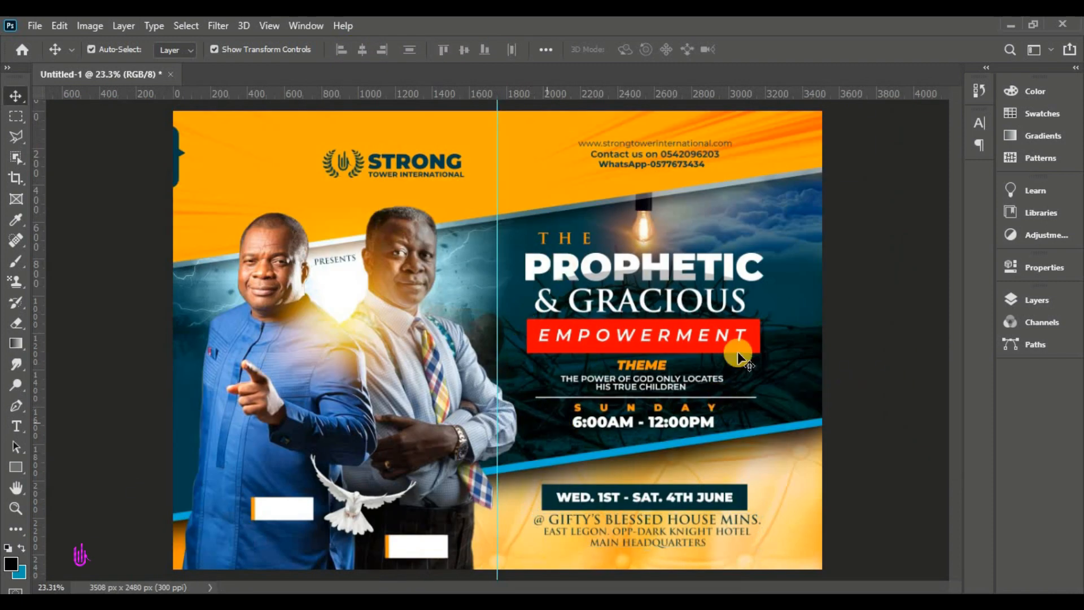
Group the date banner, its date text and the three location lines into a layer group named LOCATION
{"action": "left_click", "coordinate": [1045, 309]}
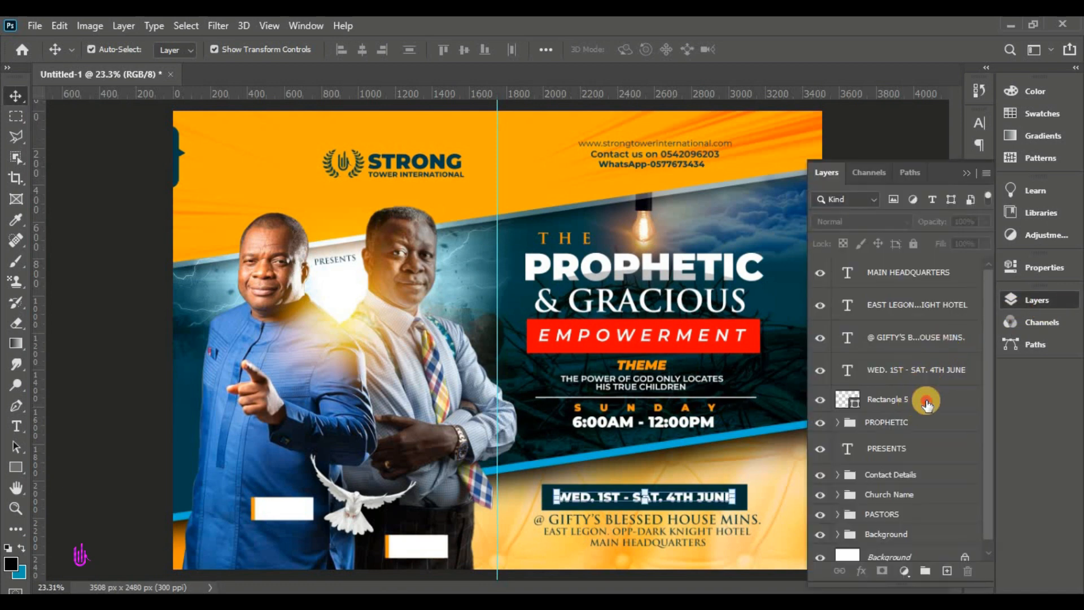
{"action": "left_click", "coordinate": [926, 402]}
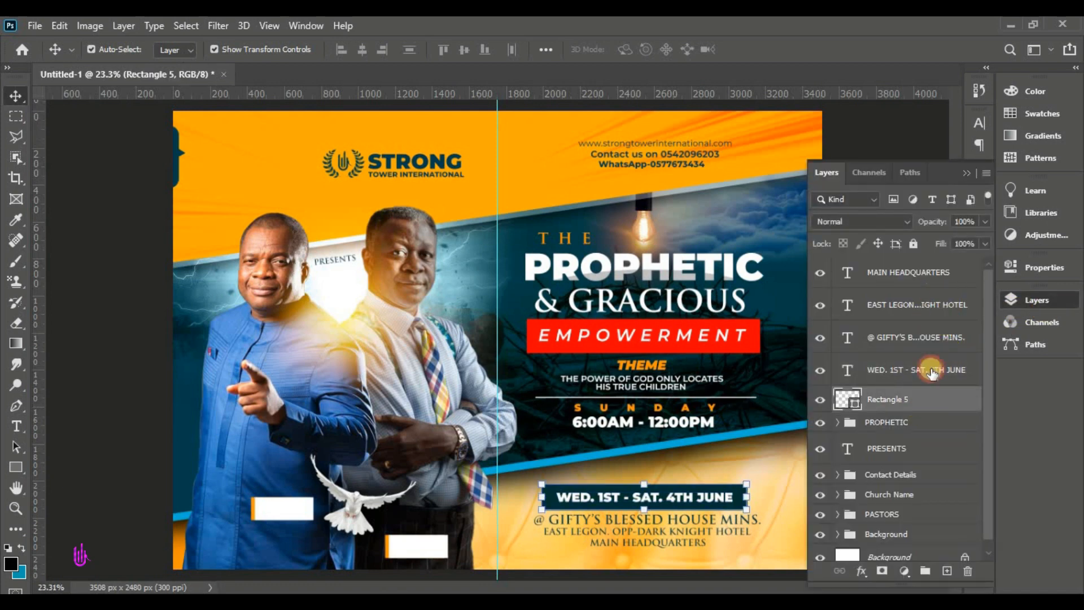
{"action": "left_click", "coordinate": [931, 374], "text": "shift"}
{"action": "left_click", "coordinate": [922, 571]}
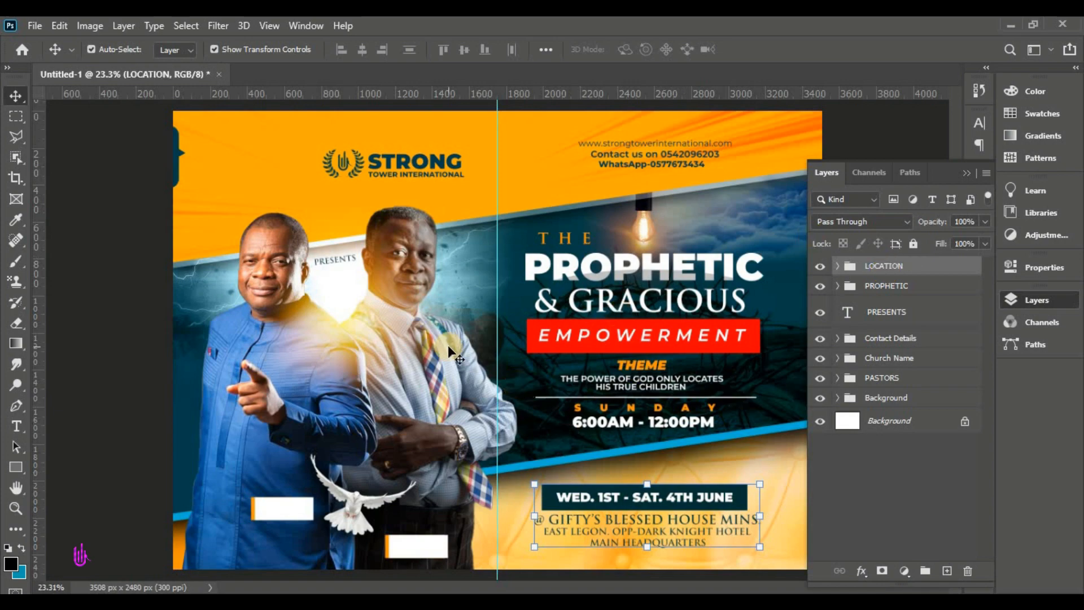
Scale the LOCATION group to about 90% with Free Transform and position it centred beneath the title block
{"action": "left_click", "coordinate": [58, 27]}
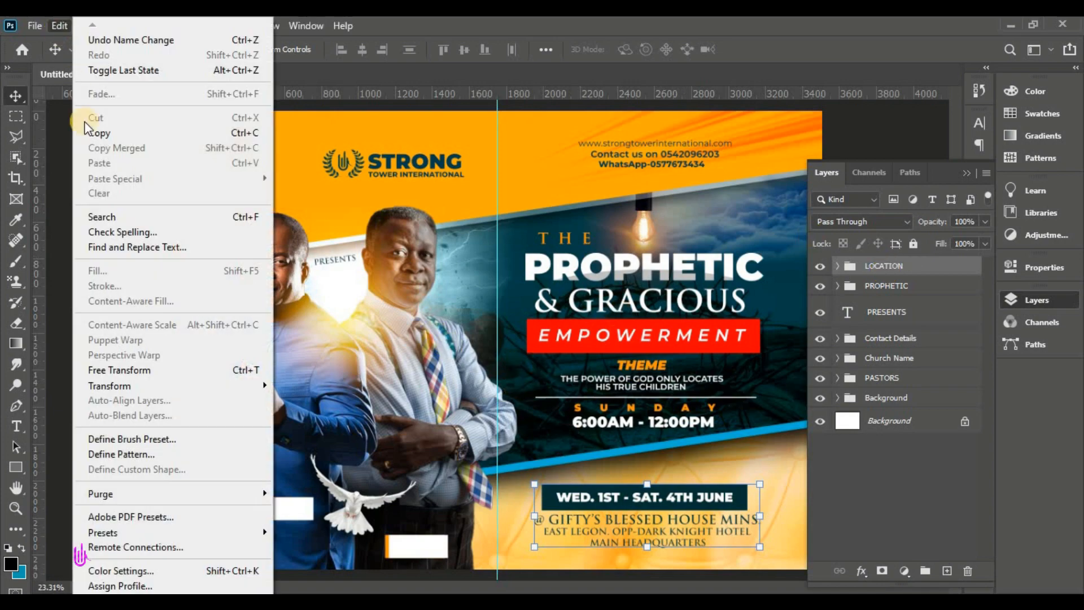
{"action": "left_click", "coordinate": [121, 371]}
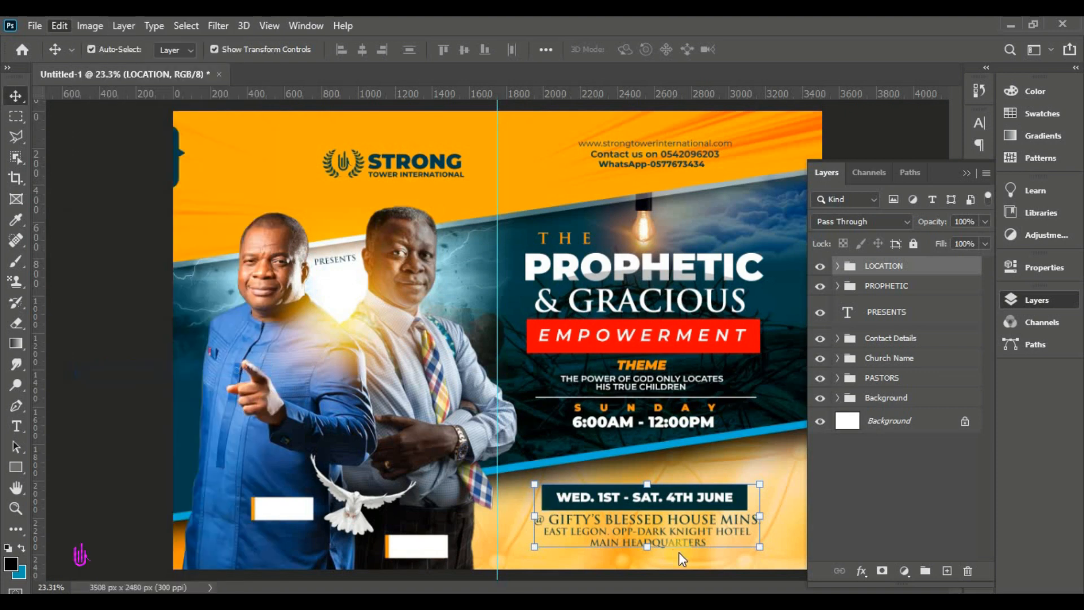
{"action": "left_click", "coordinate": [966, 172]}
{"action": "left_click_drag", "start_coordinate": [643, 545], "coordinate": [643, 543]}
{"action": "left_click_drag", "start_coordinate": [752, 544], "coordinate": [734, 533]}
{"action": "left_click_drag", "start_coordinate": [622, 515], "coordinate": [629, 512]}
{"action": "left_click", "coordinate": [651, 423]}
{"action": "left_click", "coordinate": [786, 49]}
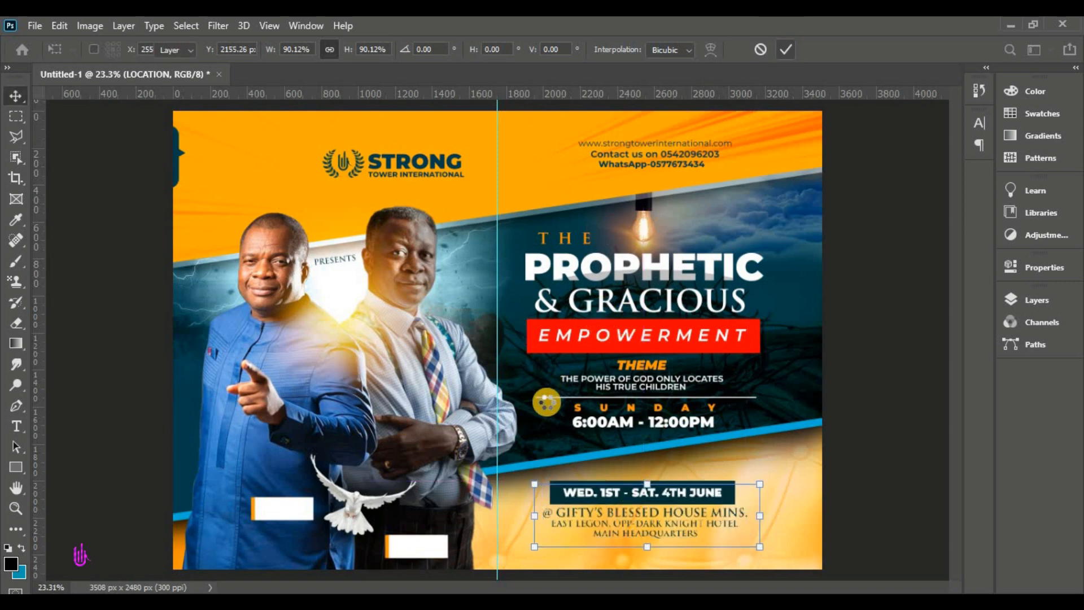
Start a new text line at the white name box on the blue-suited pastor and set its colour to dark teal 013038, sampled from the artwork
{"action": "left_click", "coordinate": [1039, 299]}
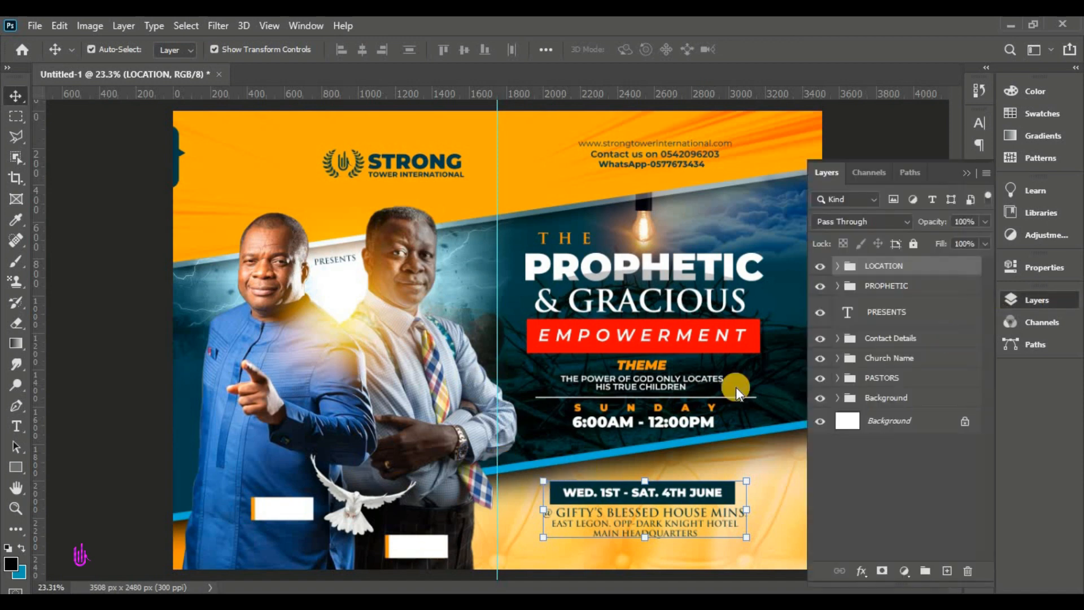
{"action": "left_click", "coordinate": [15, 430]}
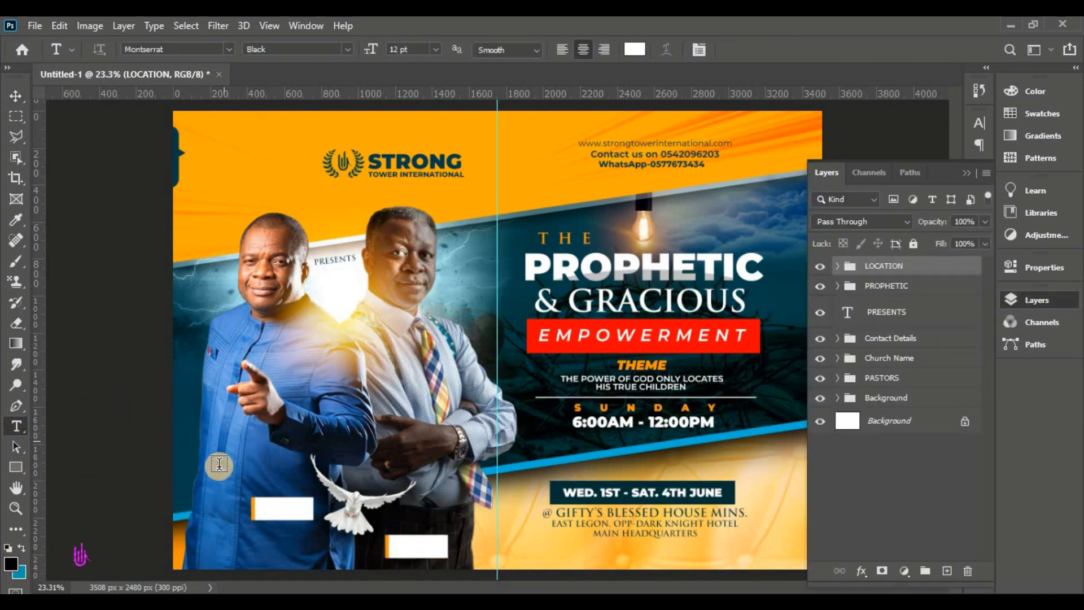
{"action": "left_click", "coordinate": [224, 440]}
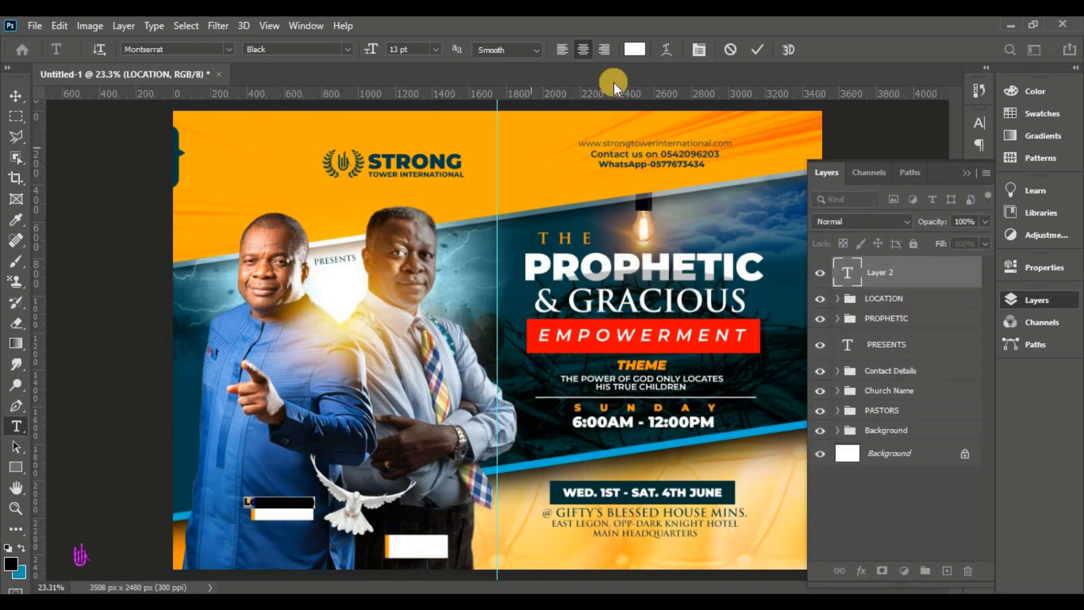
{"action": "left_click", "coordinate": [635, 49]}
{"action": "left_click_drag", "start_coordinate": [398, 228], "coordinate": [470, 160]}
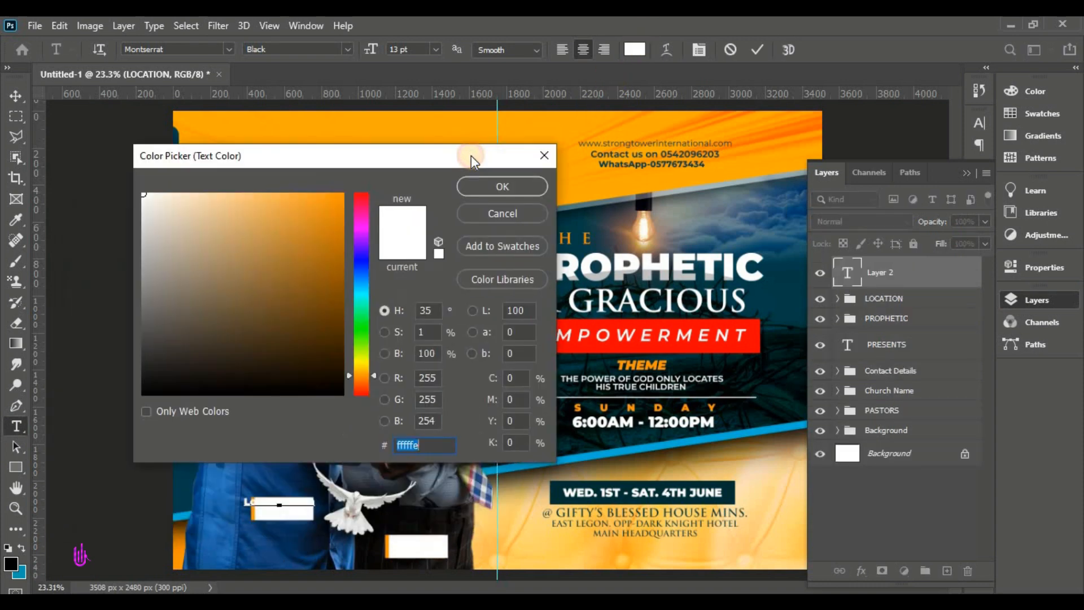
{"action": "left_click", "coordinate": [566, 217]}
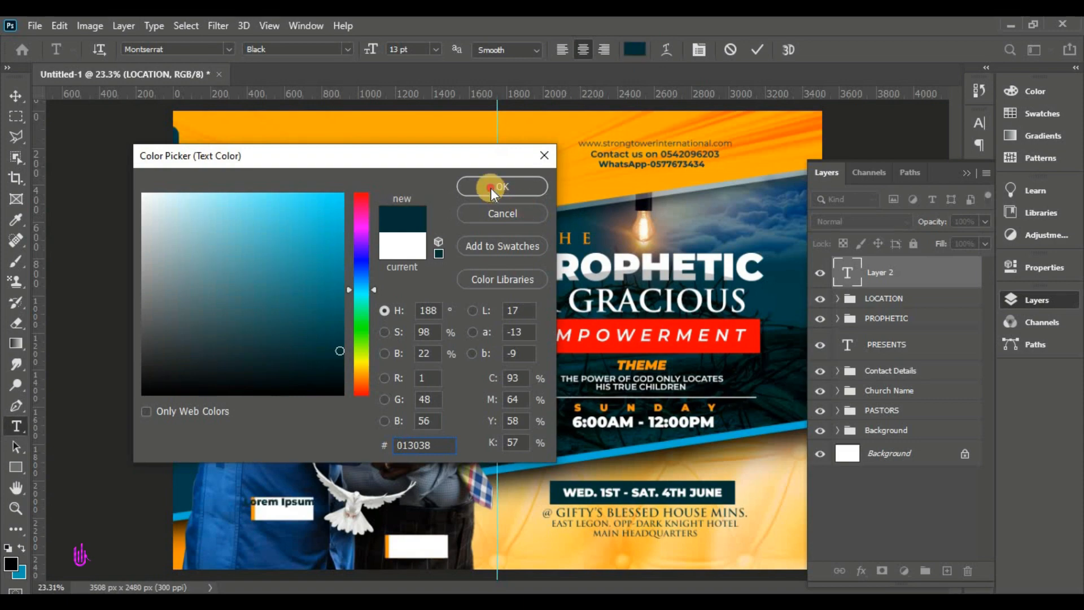
{"action": "left_click", "coordinate": [501, 186]}
Set the new text's font to Trajan Pro Bold and replace the placeholder with "PASTOR"
{"action": "left_click", "coordinate": [228, 49]}
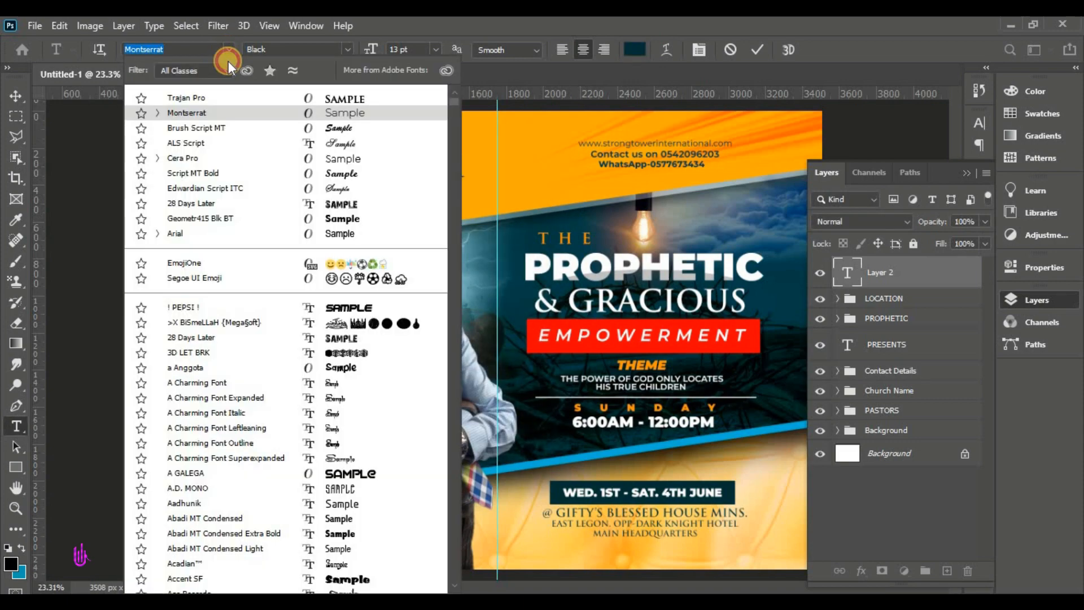
{"action": "left_click", "coordinate": [261, 99]}
{"action": "scroll", "coordinate": [275, 517], "scroll_direction": "up", "scroll_amount": 3}
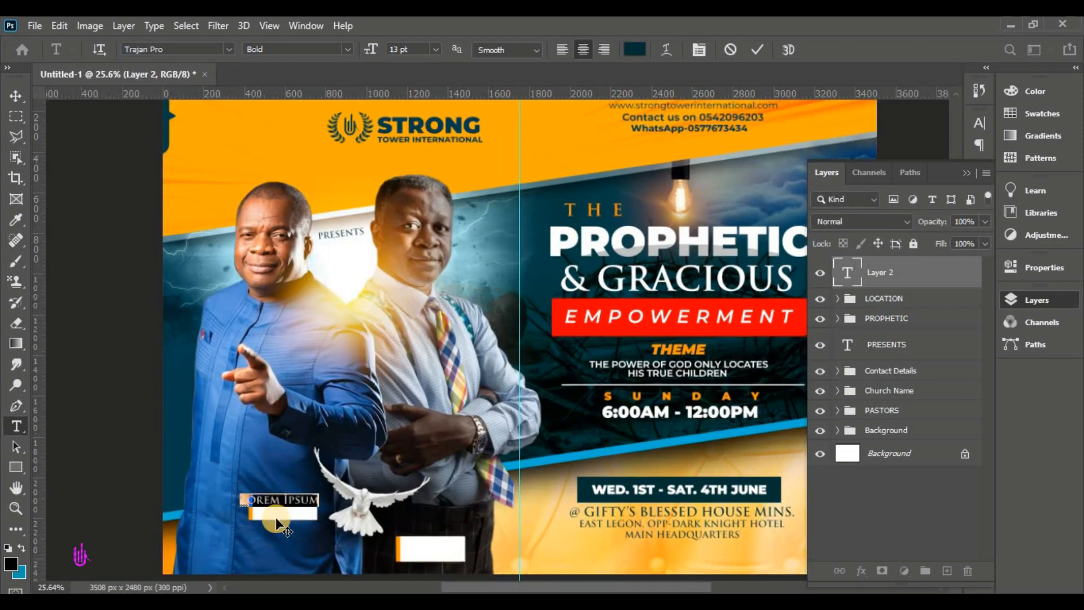
{"action": "scroll", "coordinate": [276, 517], "scroll_direction": "up", "scroll_amount": 1}
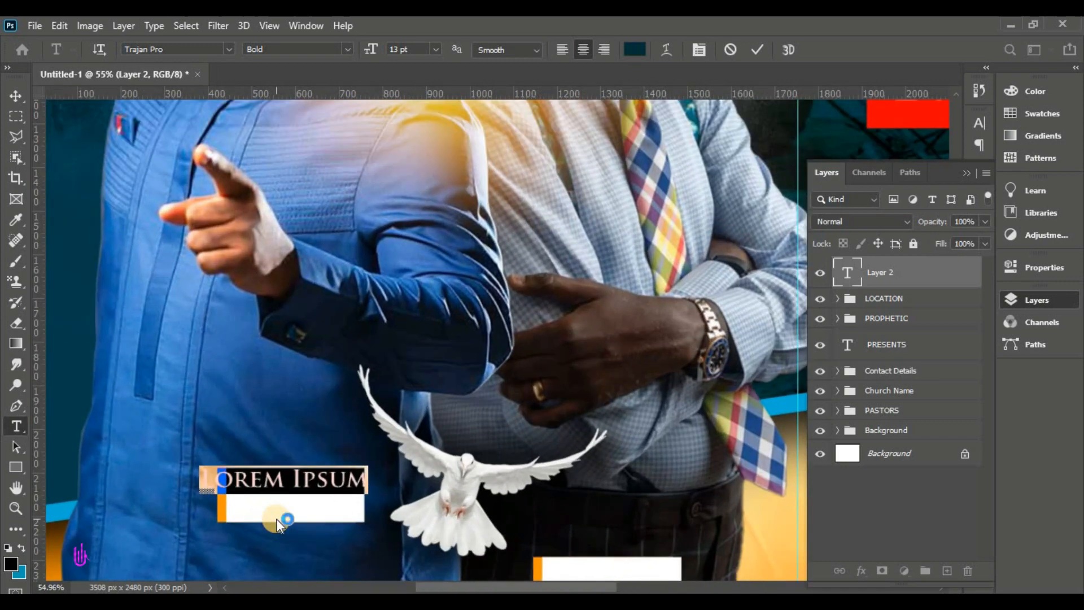
{"action": "type", "text": "AS"}
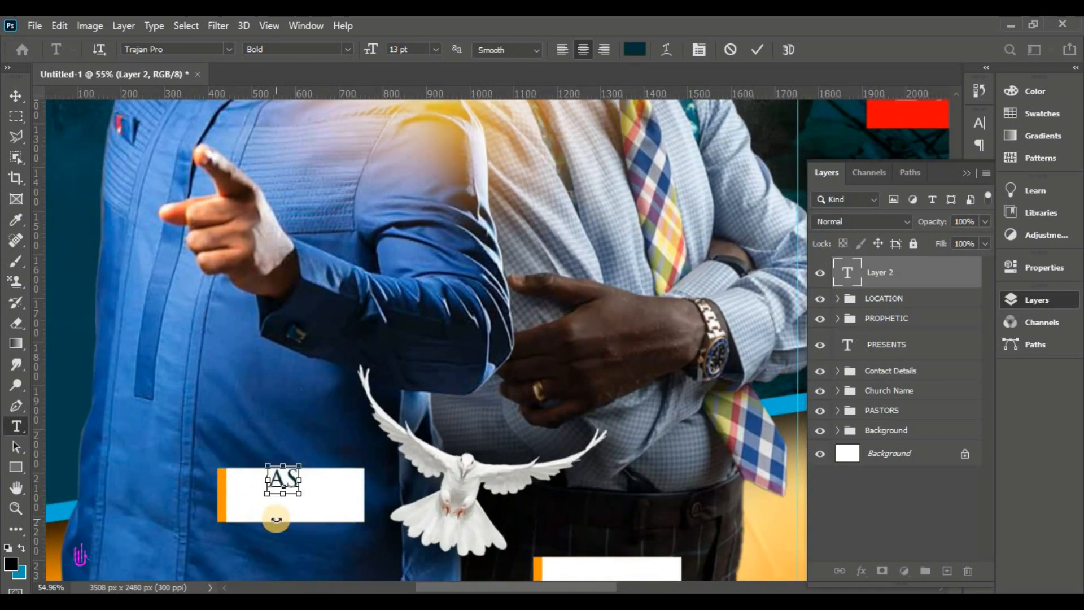
{"action": "key", "text": "ctrl+a"}
{"action": "type", "text": "PASTOR"}
{"action": "key", "text": "ctrl+a"}
Set the PASTOR text to 8 pt with 540 tracking and place it along the upper part of the white box
{"action": "left_click", "coordinate": [415, 49]}
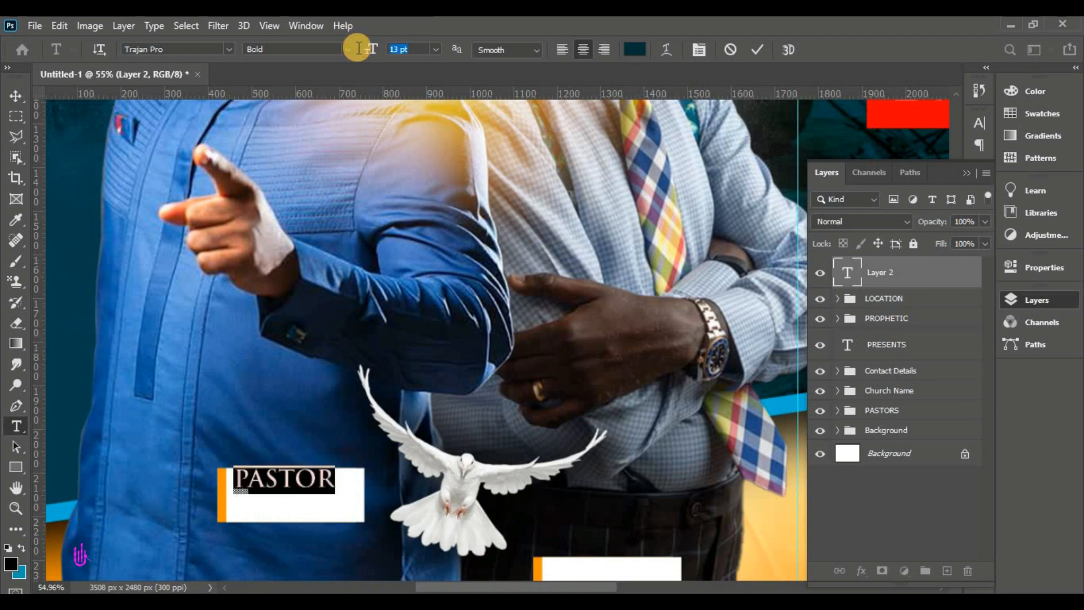
{"action": "type", "text": "8"}
{"action": "key", "text": "Return"}
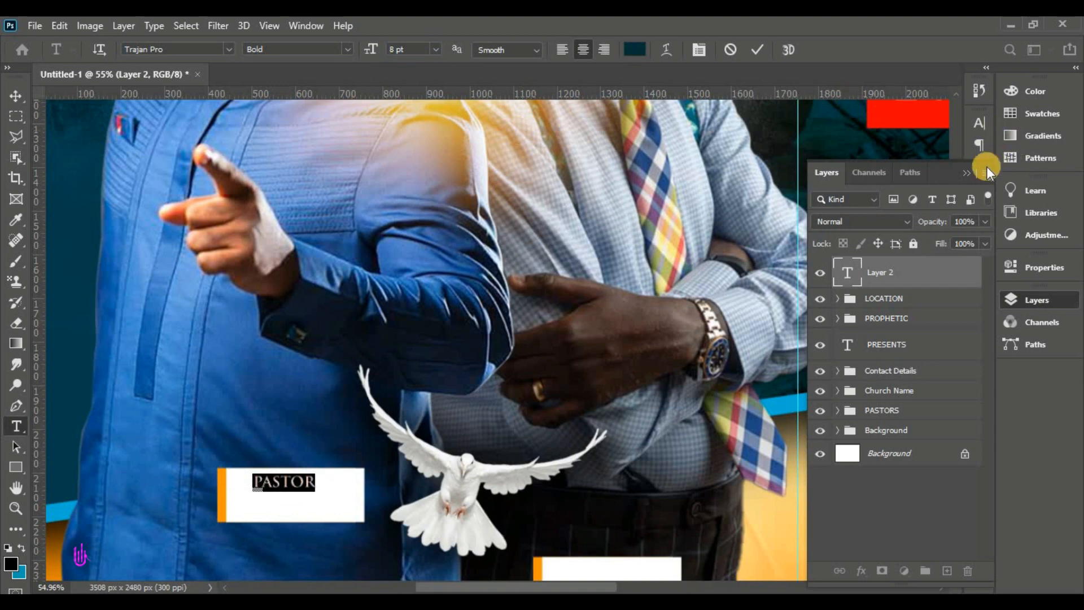
{"action": "left_click", "coordinate": [979, 122]}
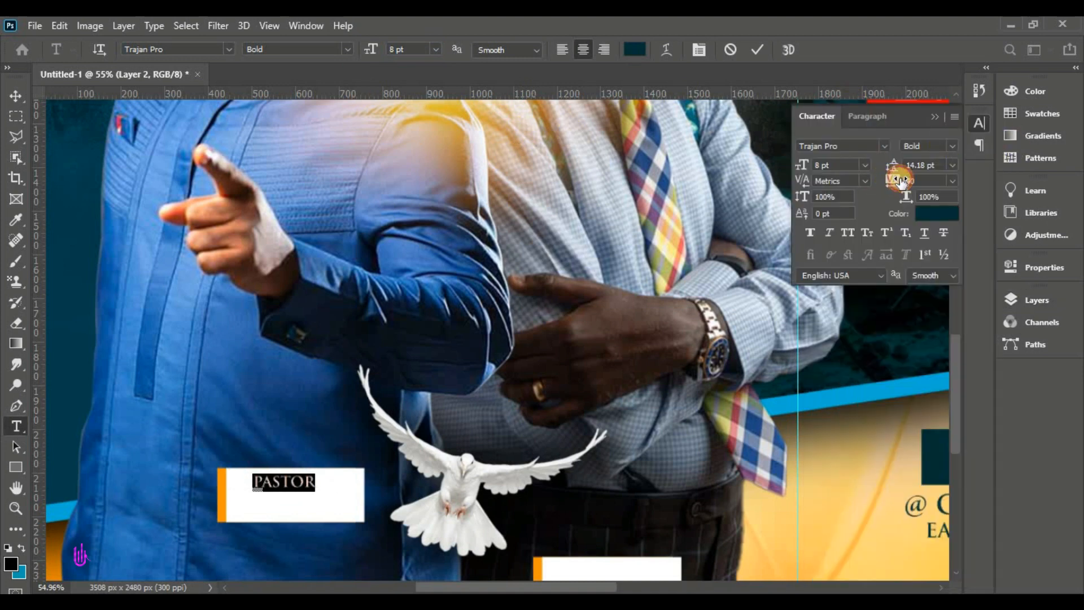
{"action": "left_click_drag", "start_coordinate": [901, 181], "coordinate": [908, 180]}
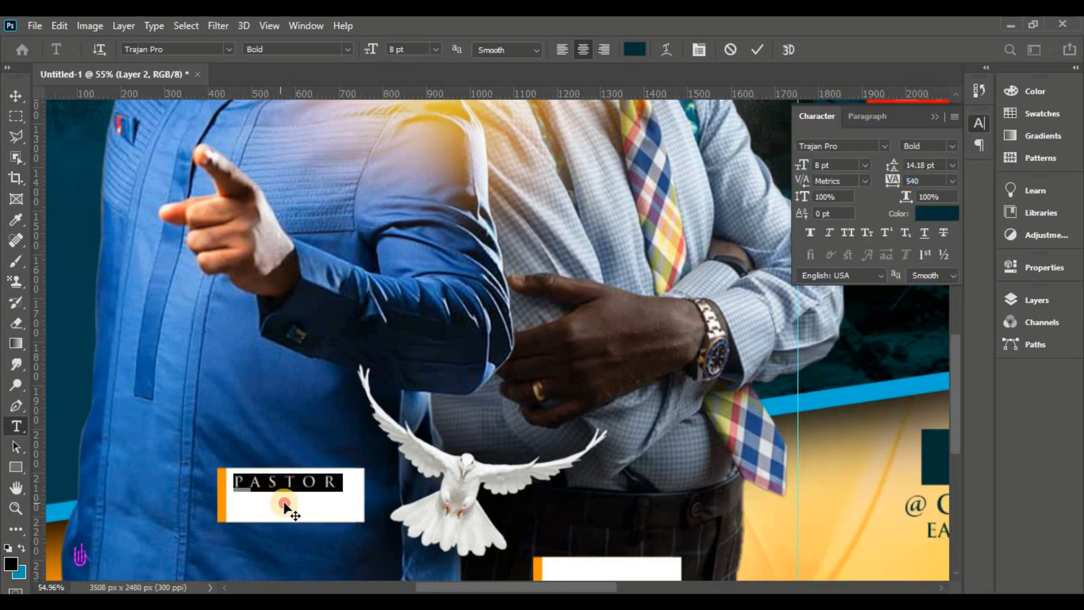
{"action": "left_click_drag", "start_coordinate": [284, 501], "coordinate": [284, 503]}
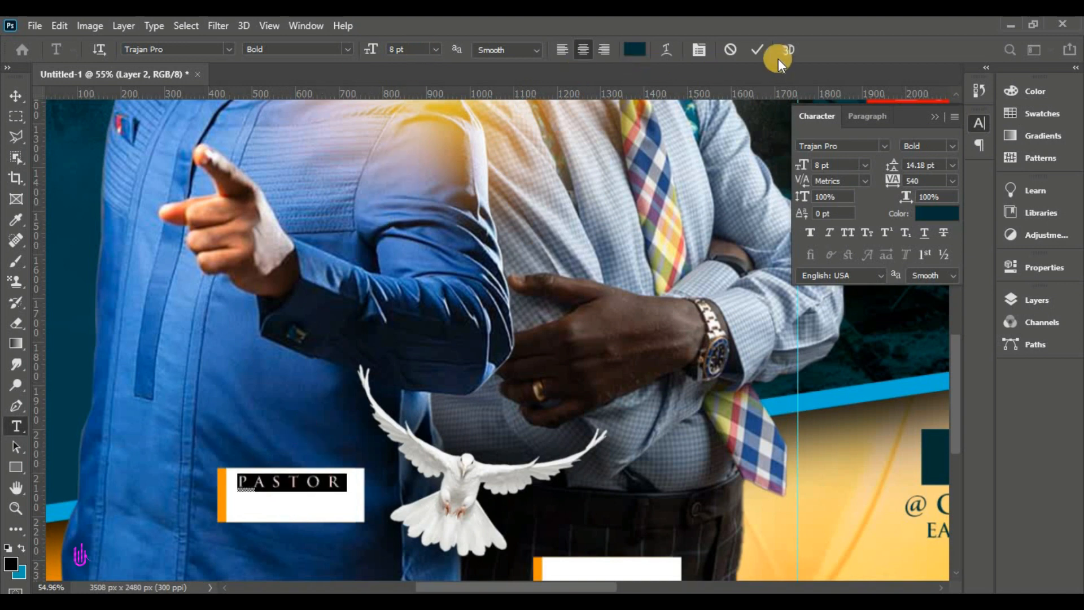
{"action": "left_click", "coordinate": [756, 50]}
Add a second text line just below PASTOR, with tracking 0 and the Montserrat Bold font
{"action": "left_click", "coordinate": [262, 513]}
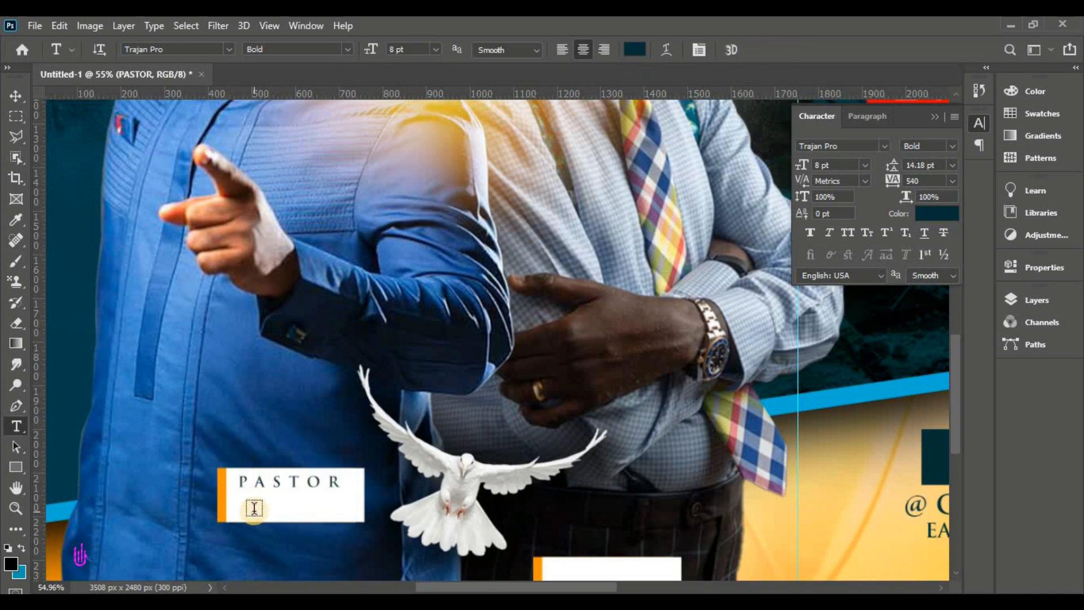
{"action": "left_click", "coordinate": [254, 508]}
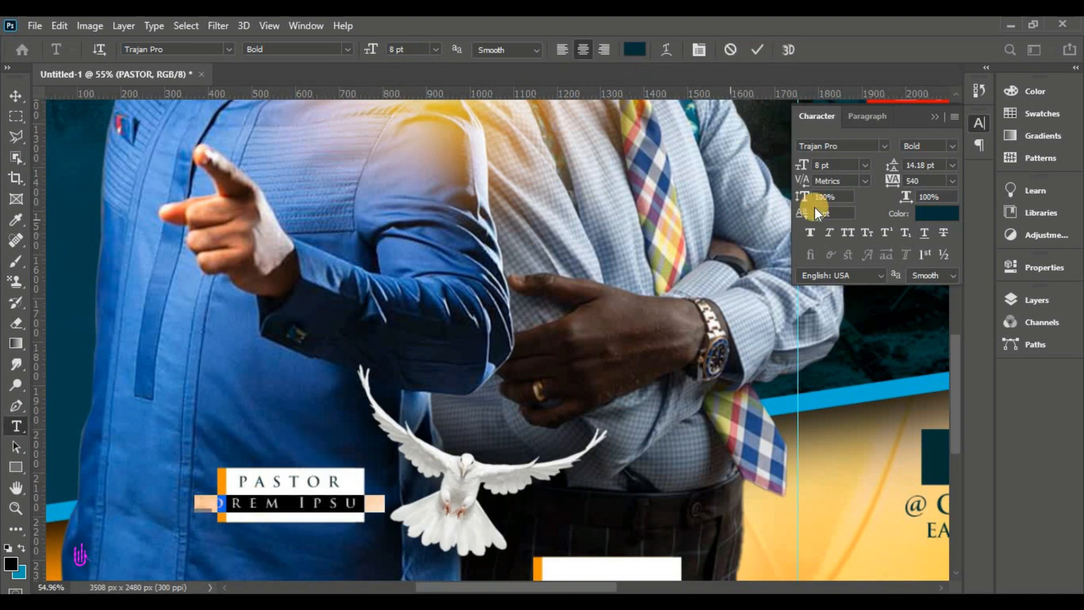
{"action": "left_click", "coordinate": [926, 180]}
{"action": "type", "text": "0"}
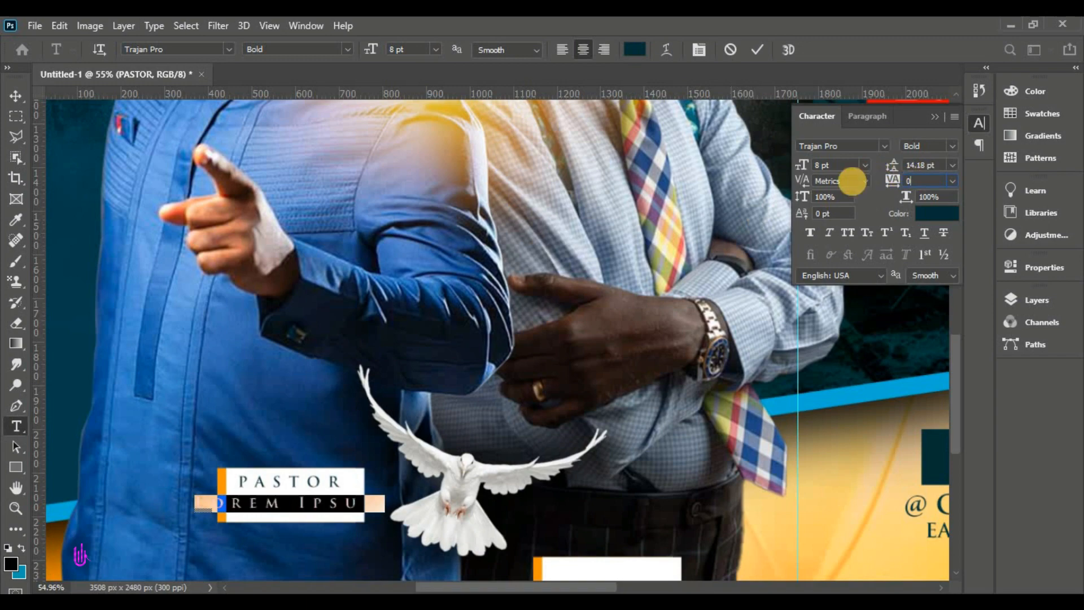
{"action": "left_click", "coordinate": [228, 50]}
{"action": "left_click", "coordinate": [226, 113]}
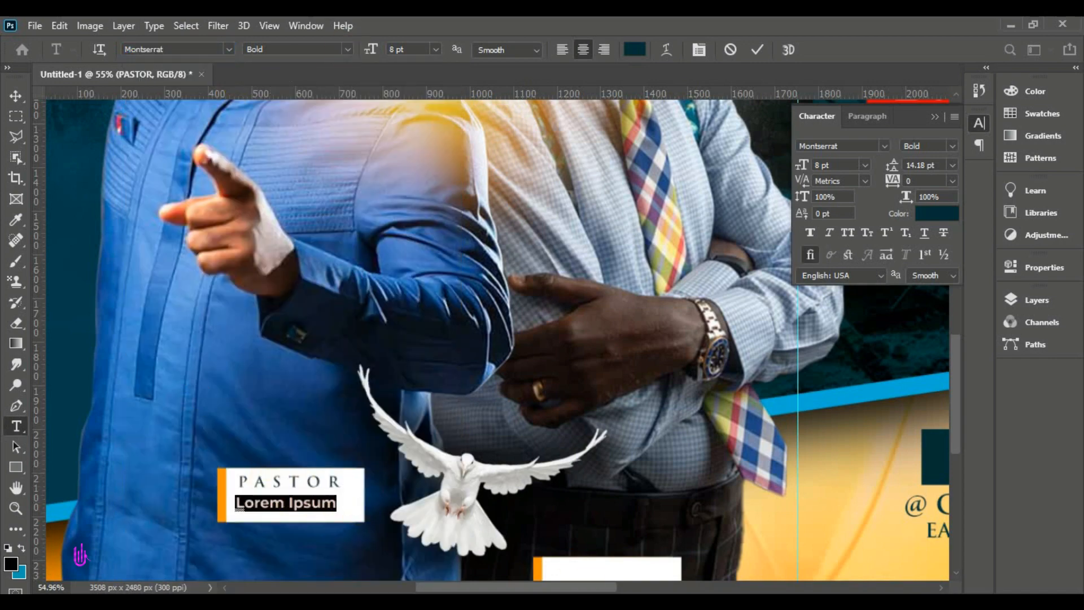
Switch to Notepad and copy the first pastor's two-line name from the "Name of Pastors" section
{"action": "key", "text": "alt+Tab"}
{"action": "left_click_drag", "start_coordinate": [49, 433], "coordinate": [12, 416]}
{"action": "right_click", "coordinate": [12, 416]}
{"action": "left_click", "coordinate": [62, 235]}
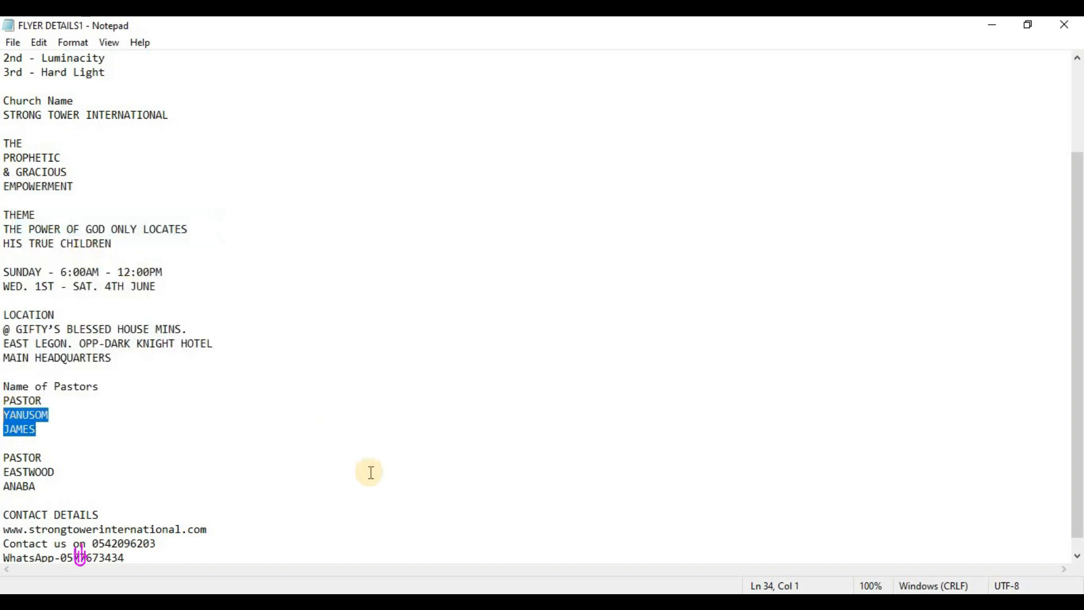
Back in Photoshop, replace the placeholder with the copied pastor's name and tighten its leading to 7.18 pt so both lines fit the white box
{"action": "key", "text": "alt+Tab"}
{"action": "right_click", "coordinate": [241, 460]}
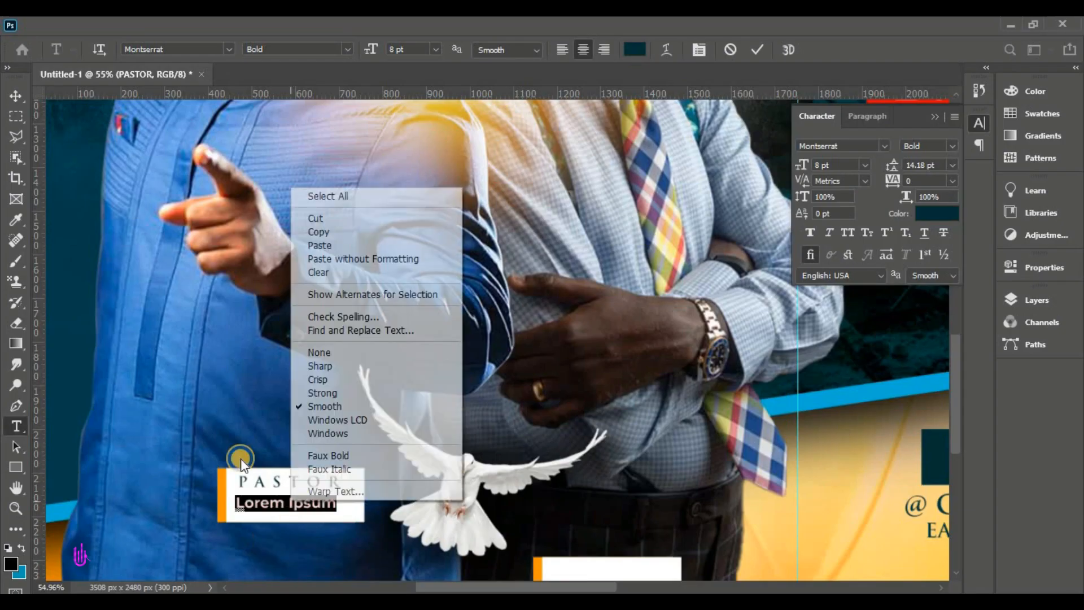
{"action": "left_click", "coordinate": [326, 245]}
{"action": "key", "text": "ctrl+a"}
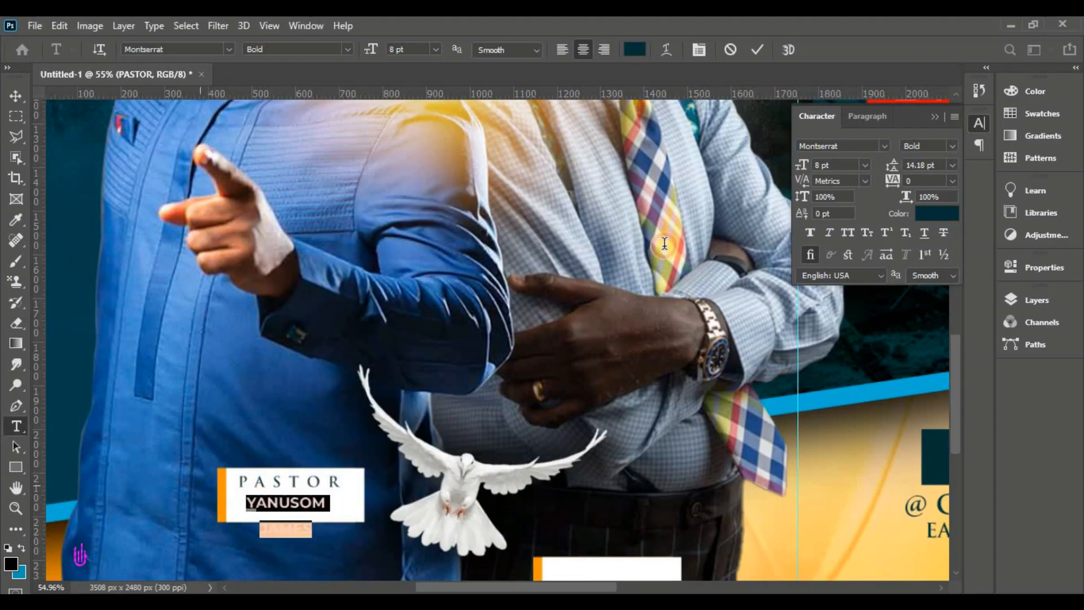
{"action": "left_click_drag", "start_coordinate": [892, 164], "coordinate": [889, 165]}
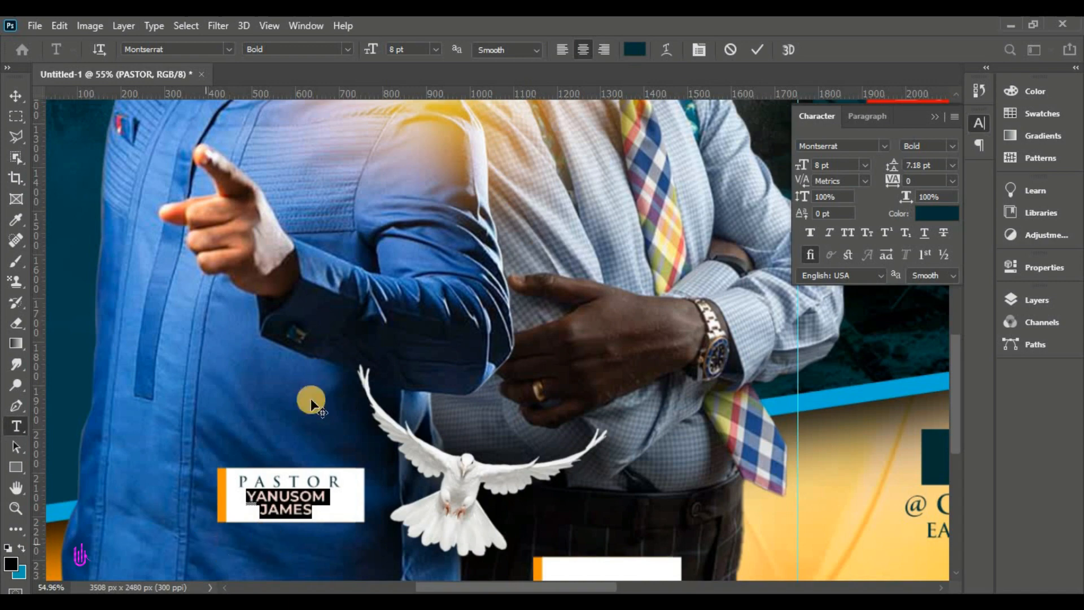
{"action": "left_click", "coordinate": [757, 50]}
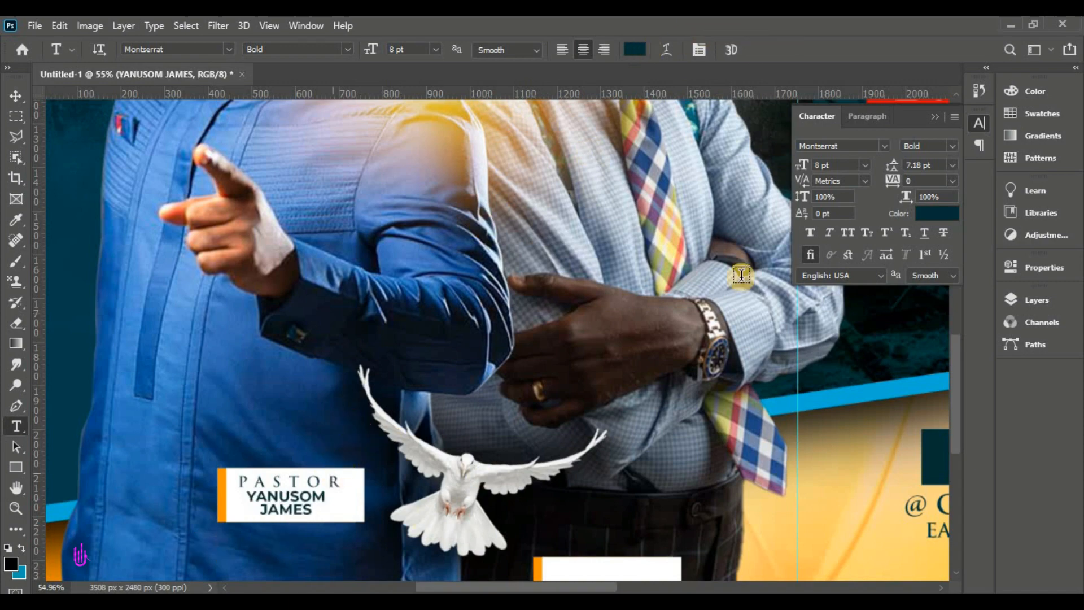
Duplicate the PASTOR and name text layers together and move the copies into the empty white box on the second pastor
{"action": "left_click", "coordinate": [15, 96]}
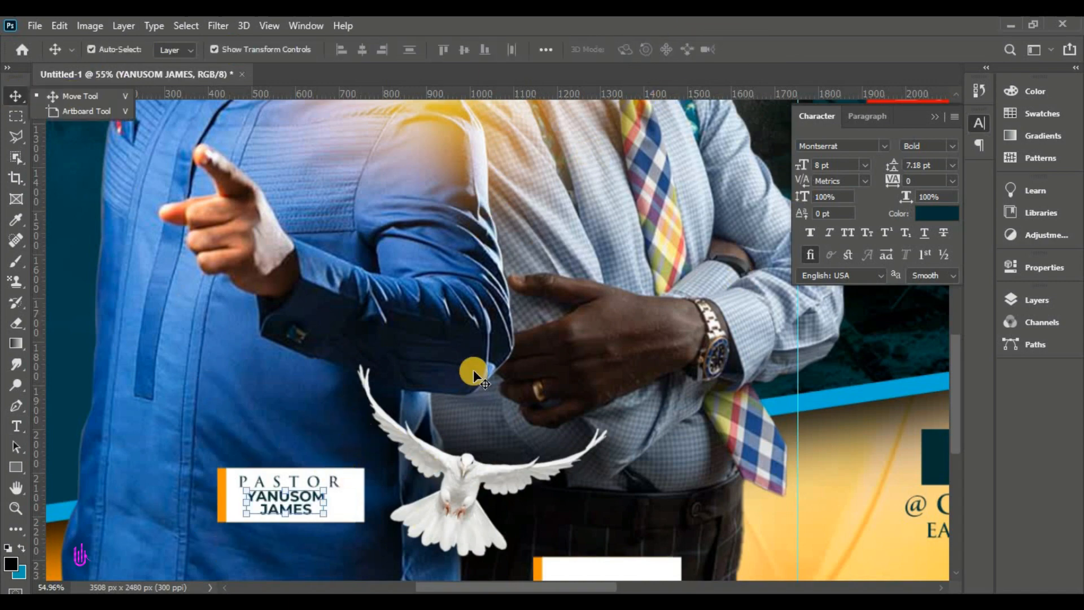
{"action": "scroll", "coordinate": [473, 369], "scroll_direction": "down", "scroll_amount": 2}
{"action": "scroll", "coordinate": [957, 373], "scroll_direction": "down", "scroll_amount": 2}
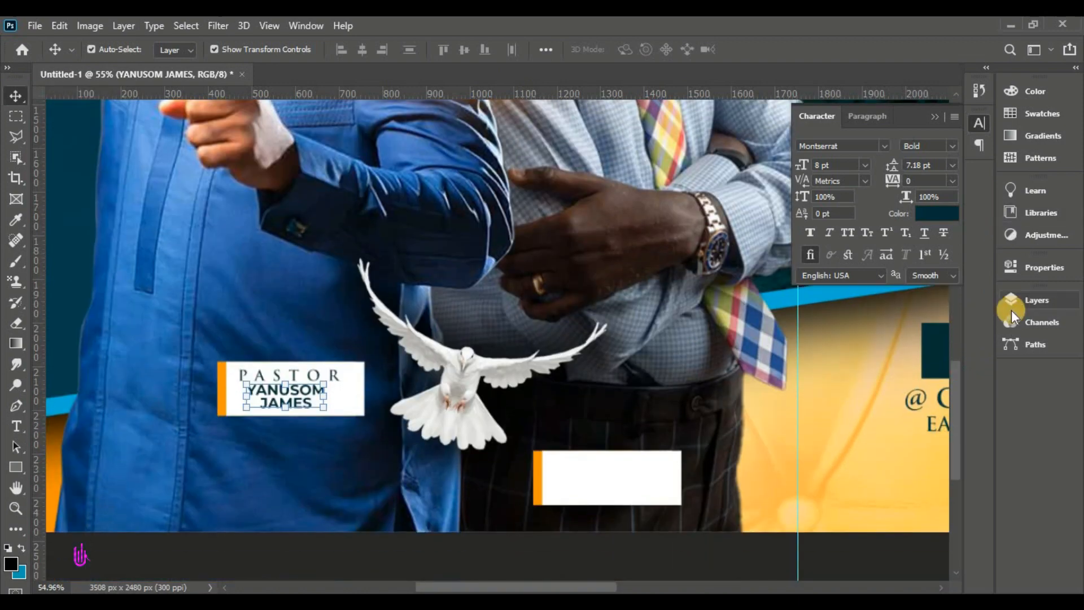
{"action": "left_click", "coordinate": [337, 380], "text": "shift"}
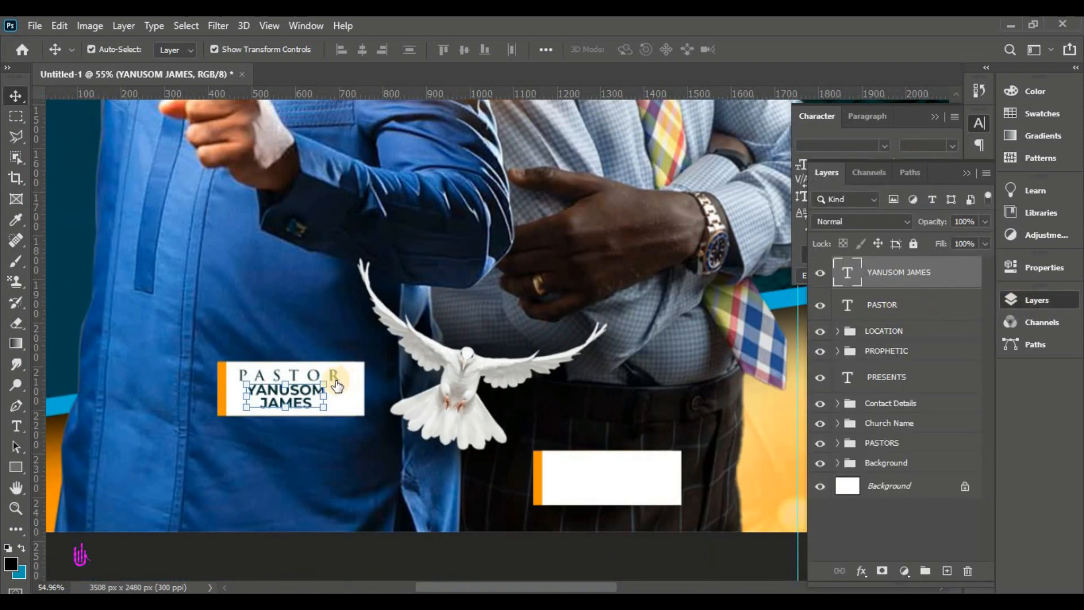
{"action": "left_click", "coordinate": [918, 310], "text": "shift"}
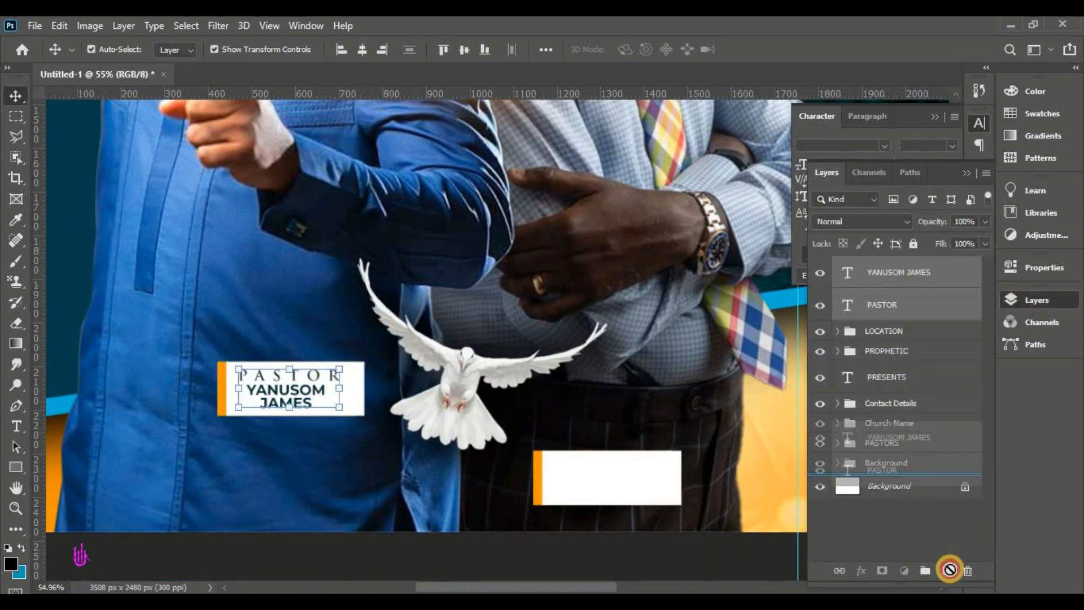
{"action": "key", "text": "ctrl+j"}
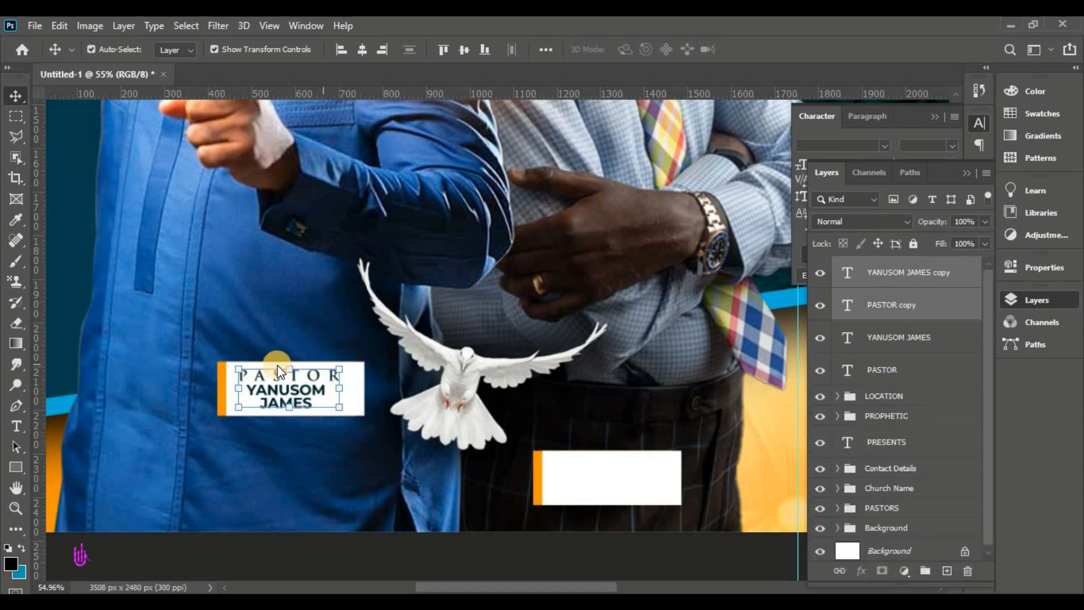
{"action": "left_click_drag", "start_coordinate": [285, 366], "coordinate": [626, 468]}
{"action": "left_click", "coordinate": [790, 46]}
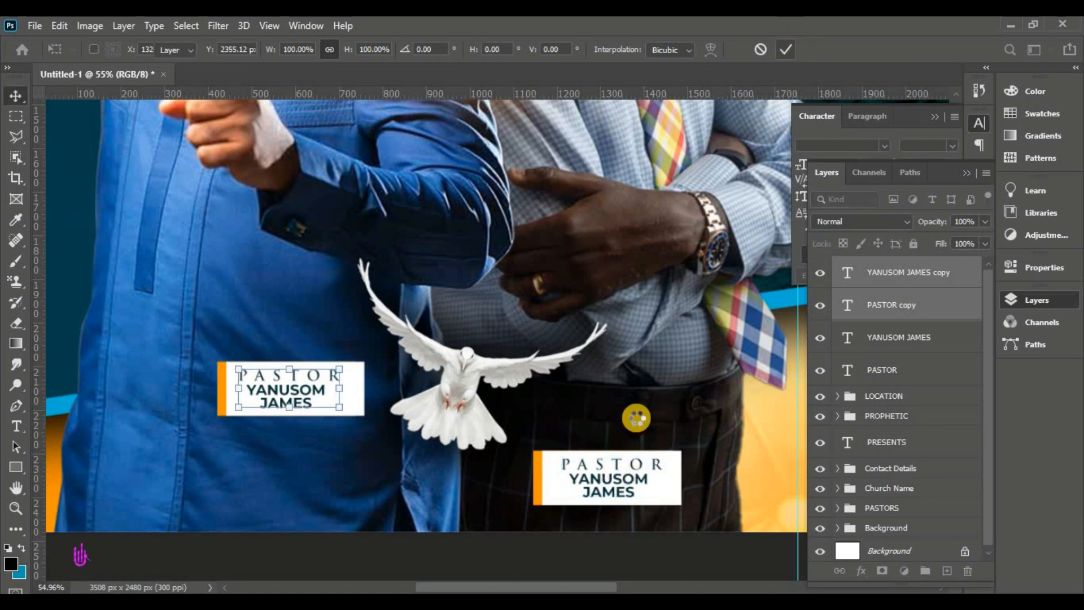
Open the duplicated name text in the second pastor's box for editing and copy the second pastor's two-line name from Notepad
{"action": "scroll", "coordinate": [631, 435], "scroll_direction": "down", "scroll_amount": 1}
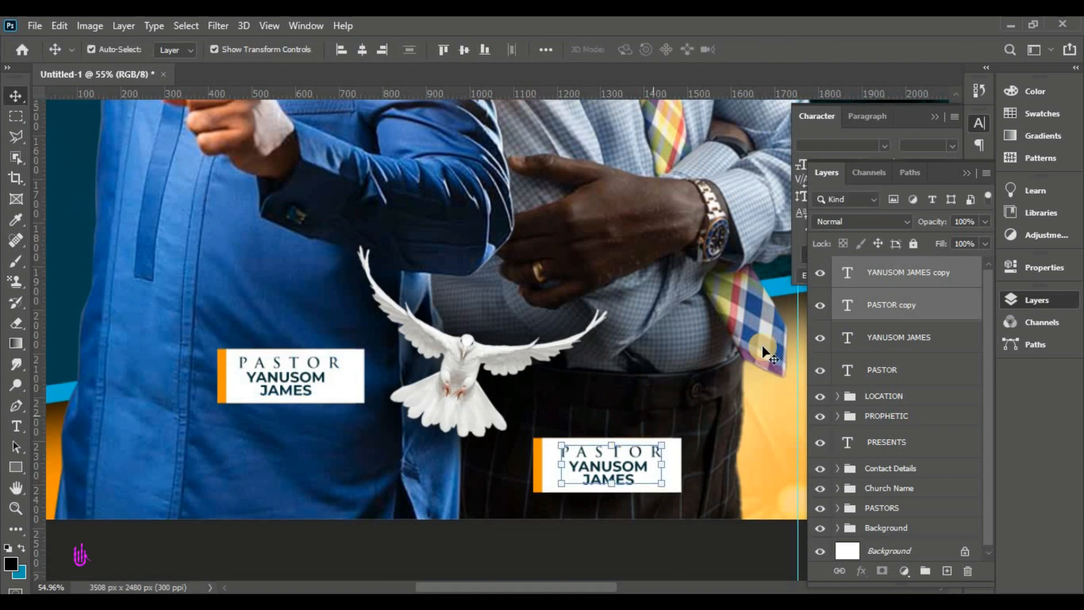
{"action": "left_click", "coordinate": [966, 169]}
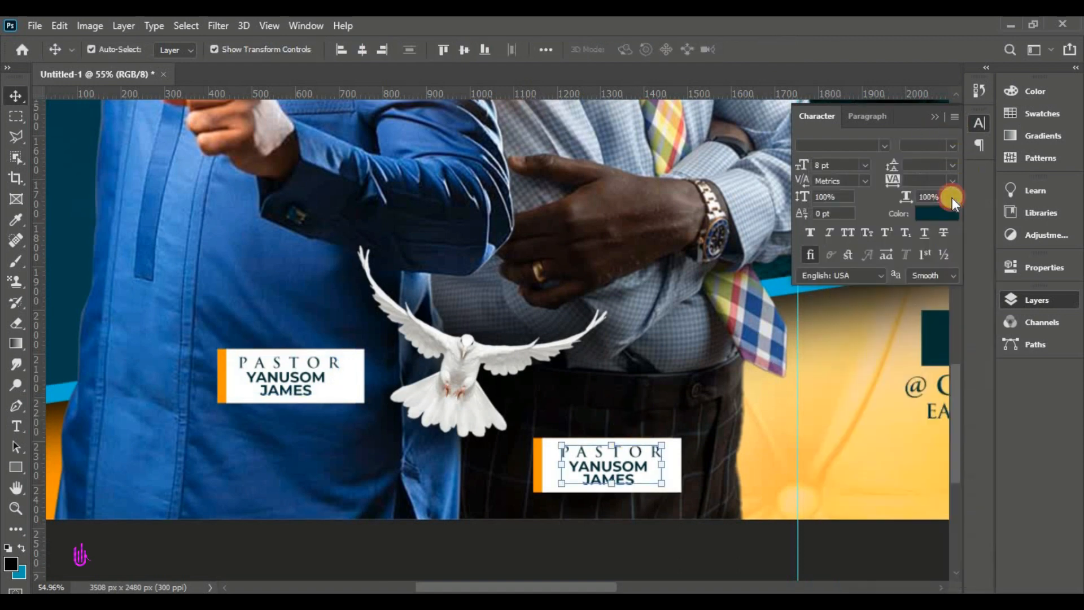
{"action": "double_click", "coordinate": [625, 466]}
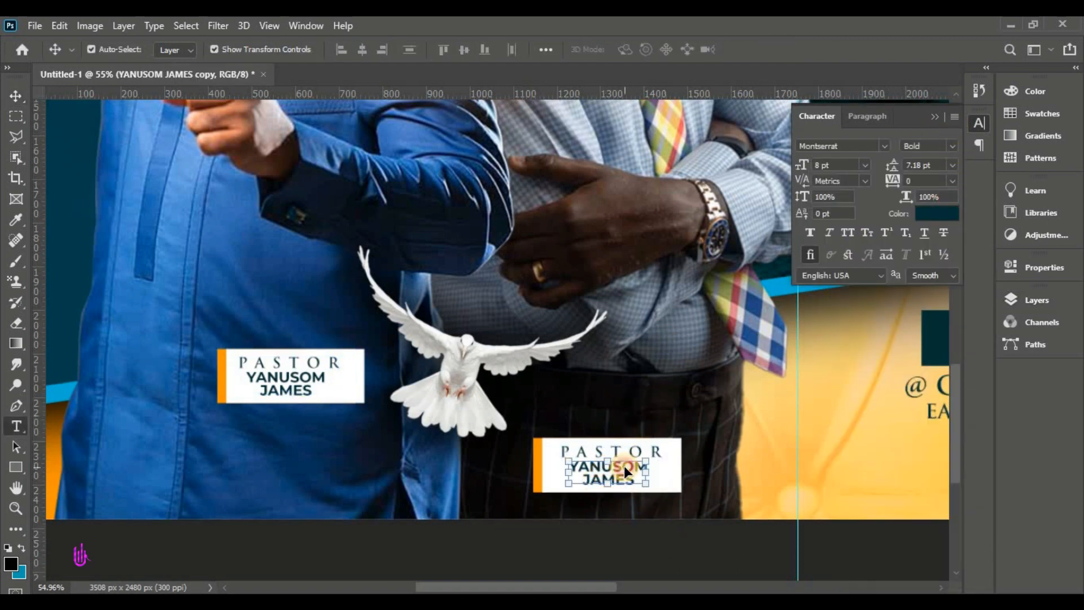
{"action": "key", "text": "alt+Tab"}
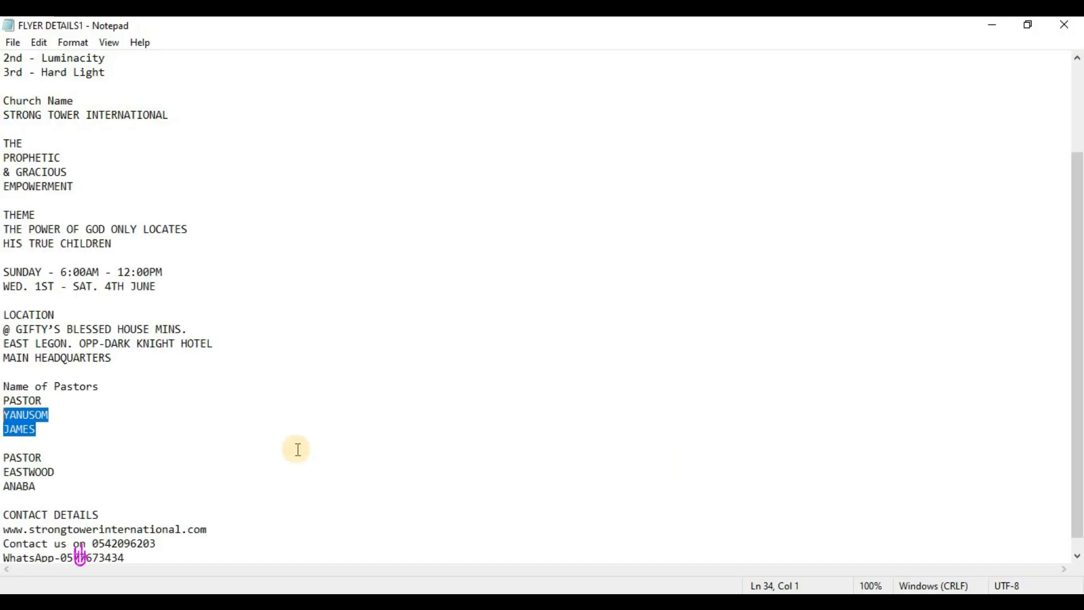
{"action": "left_click_drag", "start_coordinate": [33, 488], "coordinate": [3, 472]}
{"action": "right_click", "coordinate": [38, 478]}
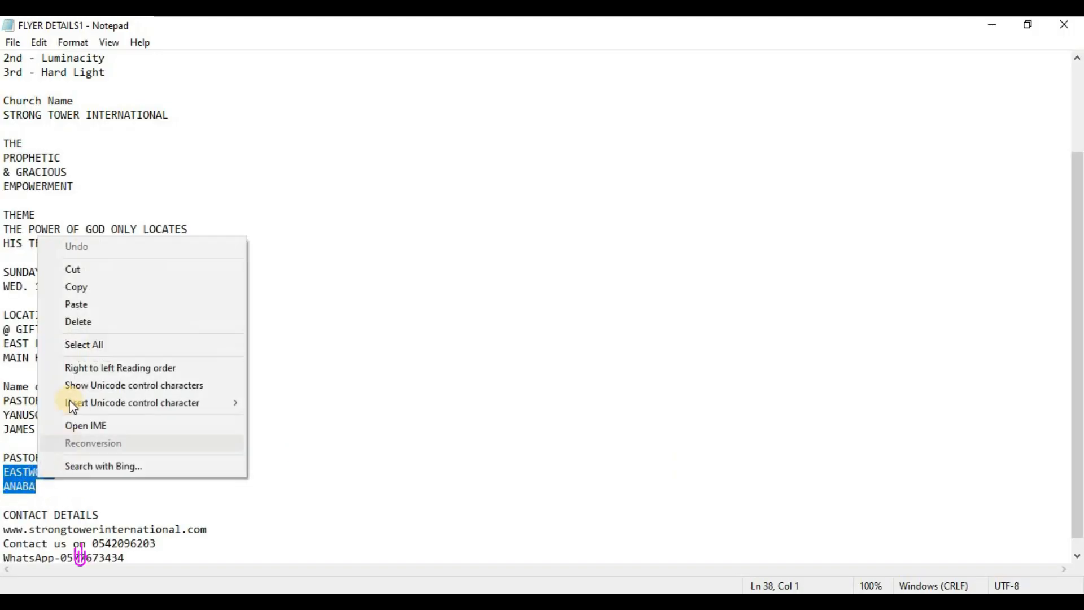
{"action": "left_click", "coordinate": [93, 287]}
Back in Photoshop, replace the duplicated name in the second pastor's white box with the copied name and commit the text
{"action": "key", "text": "alt+Tab"}
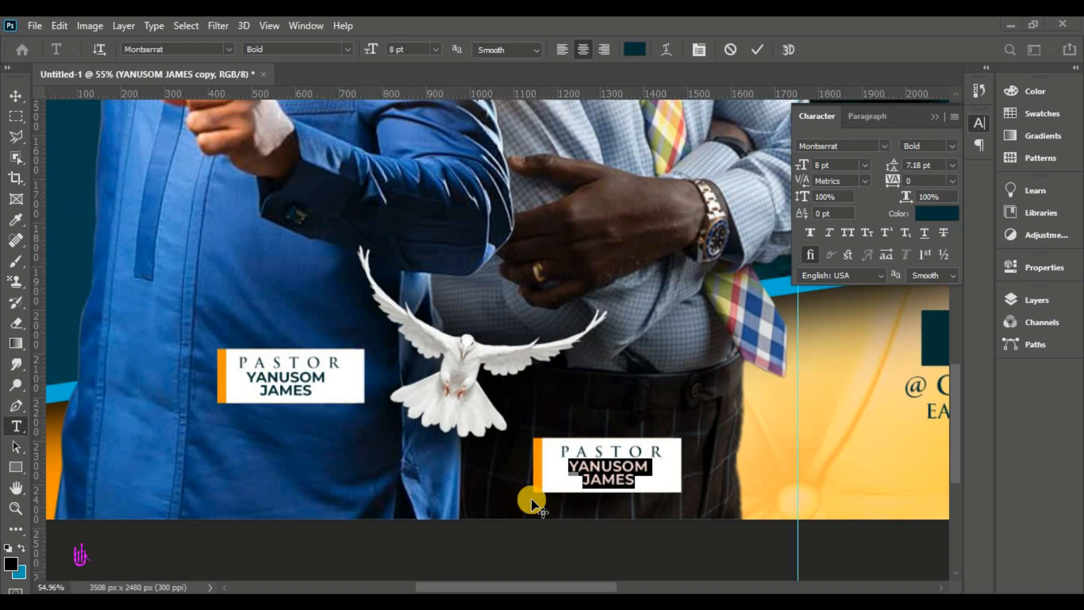
{"action": "right_click", "coordinate": [614, 479]}
{"action": "left_click", "coordinate": [648, 228]}
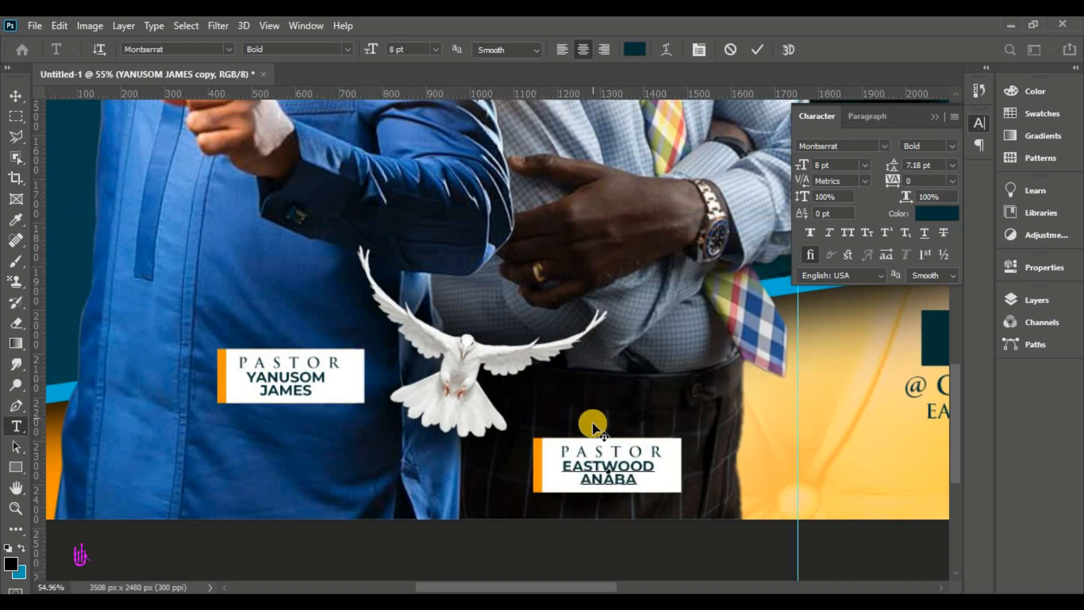
{"action": "key", "text": "ctrl+0"}
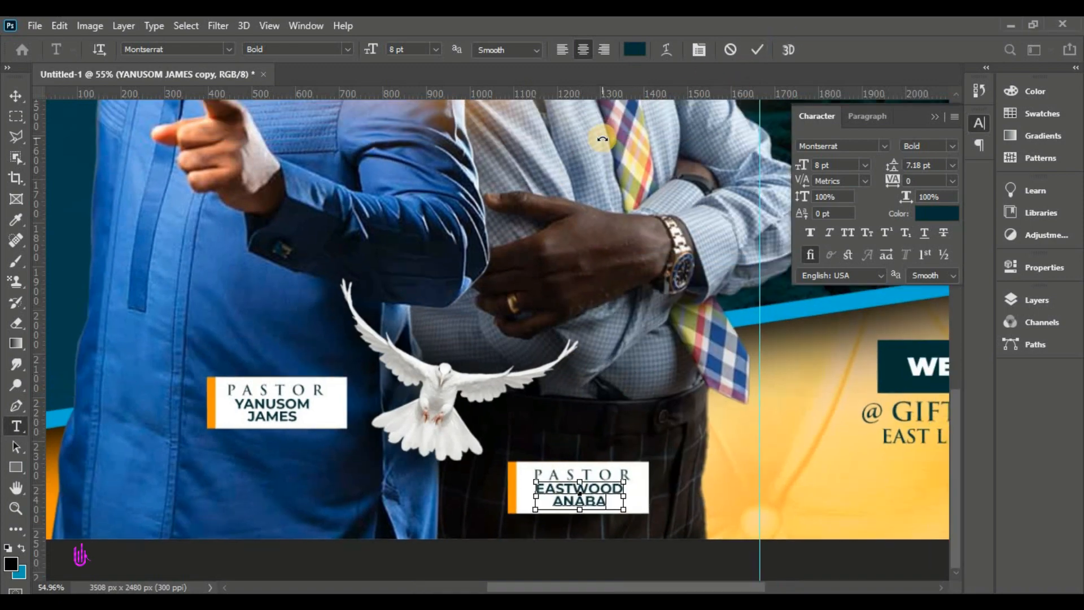
{"action": "left_click", "coordinate": [755, 47]}
{"action": "key", "text": "v"}
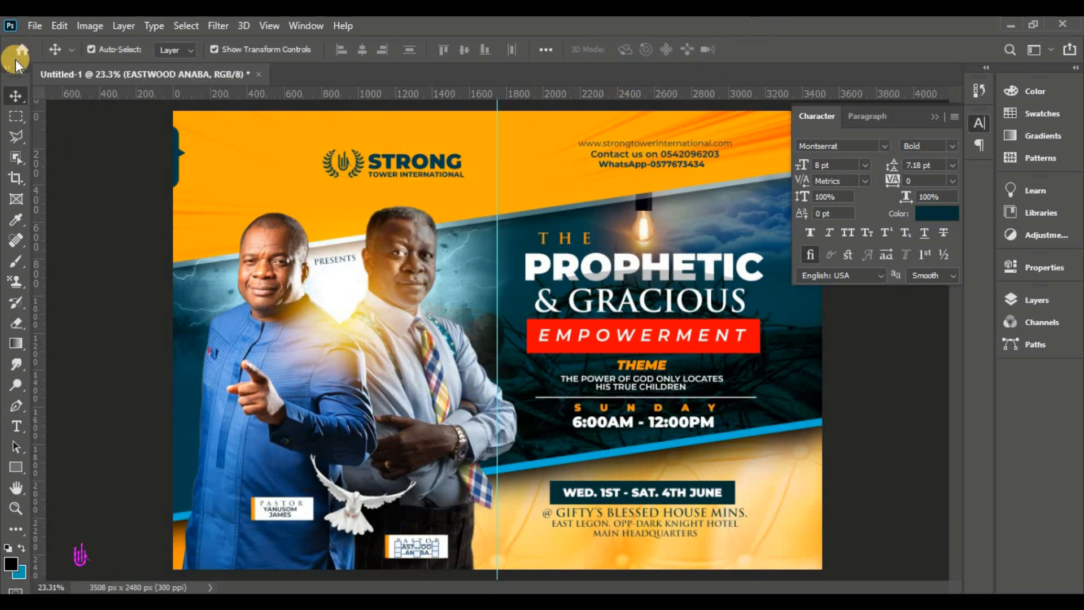
Deselect the name layer and remove the vertical guide from the middle of the flyer
{"action": "right_click", "coordinate": [15, 97]}
{"action": "left_click", "coordinate": [71, 185]}
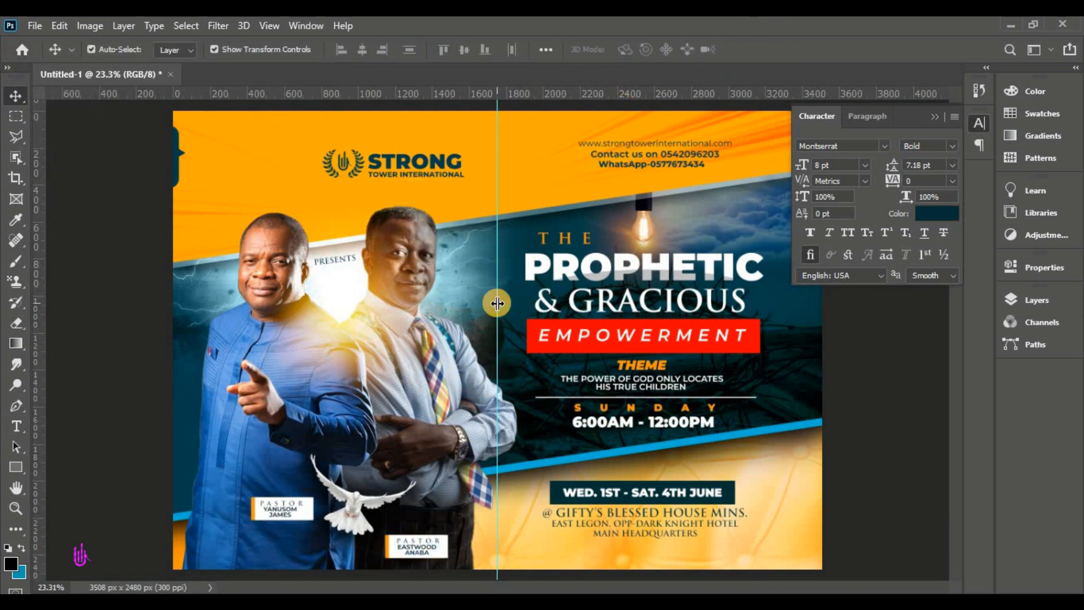
{"action": "left_click_drag", "start_coordinate": [496, 300], "coordinate": [8, 246]}
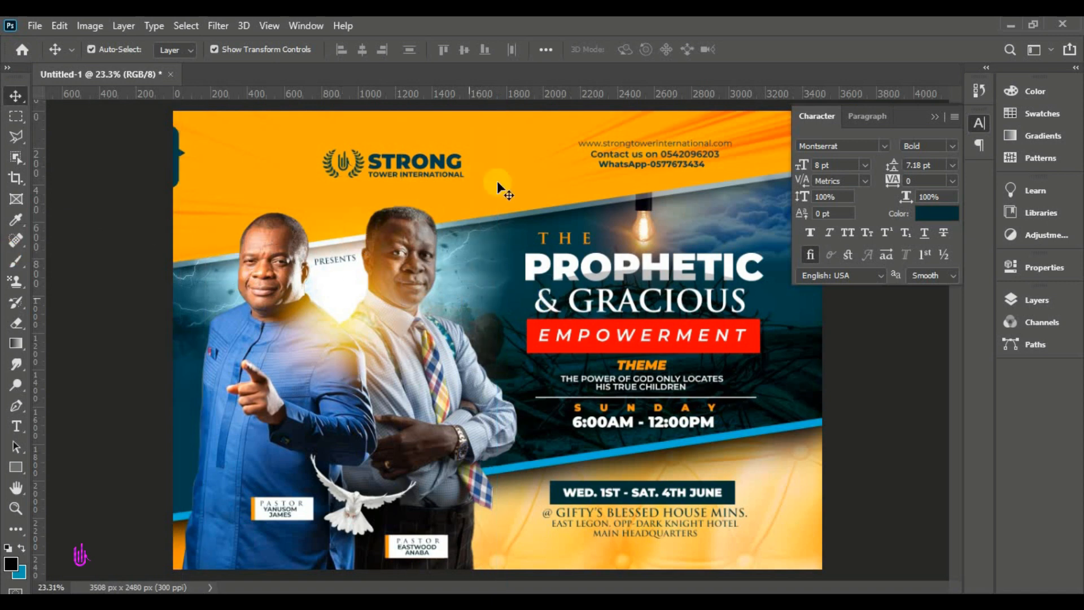
{"action": "left_click", "coordinate": [933, 116]}
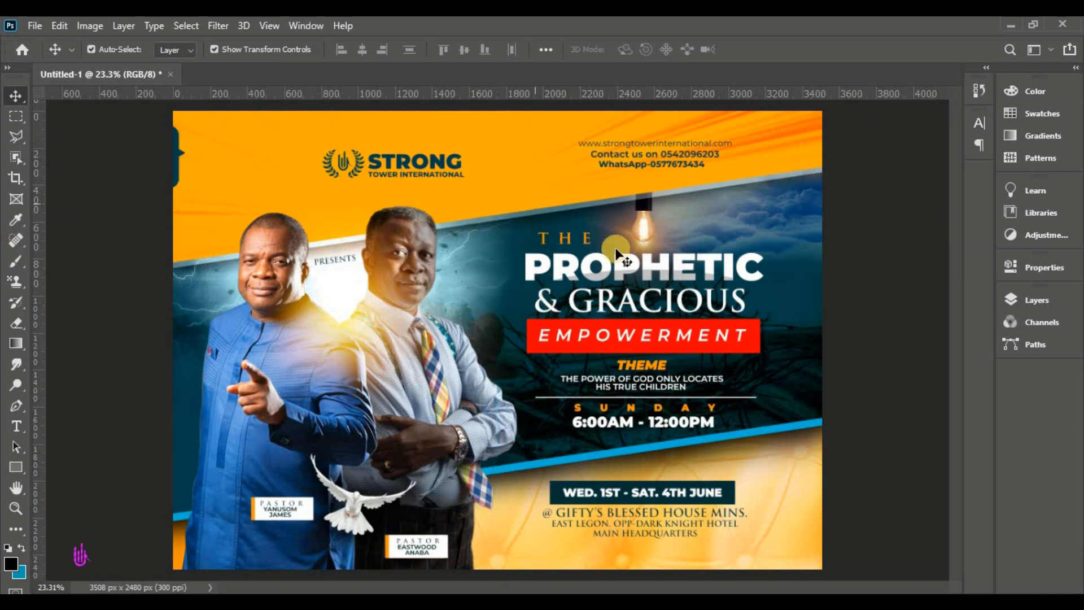
Apply a Gaussian Blur with a 6-pixel radius to the Crown layer in the Background group
{"action": "left_click", "coordinate": [1036, 301]}
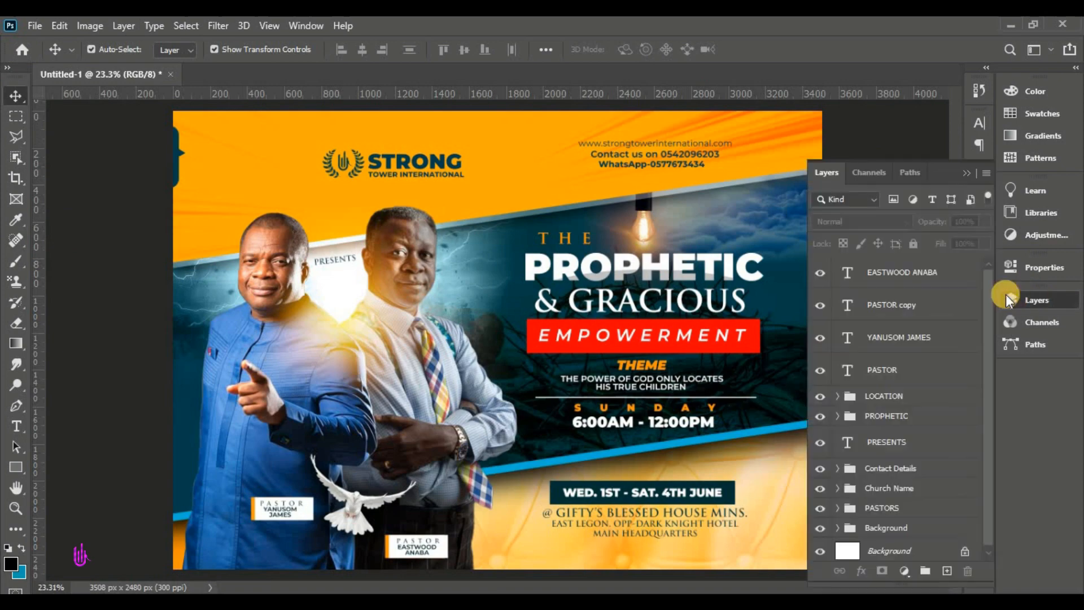
{"action": "left_click", "coordinate": [781, 390]}
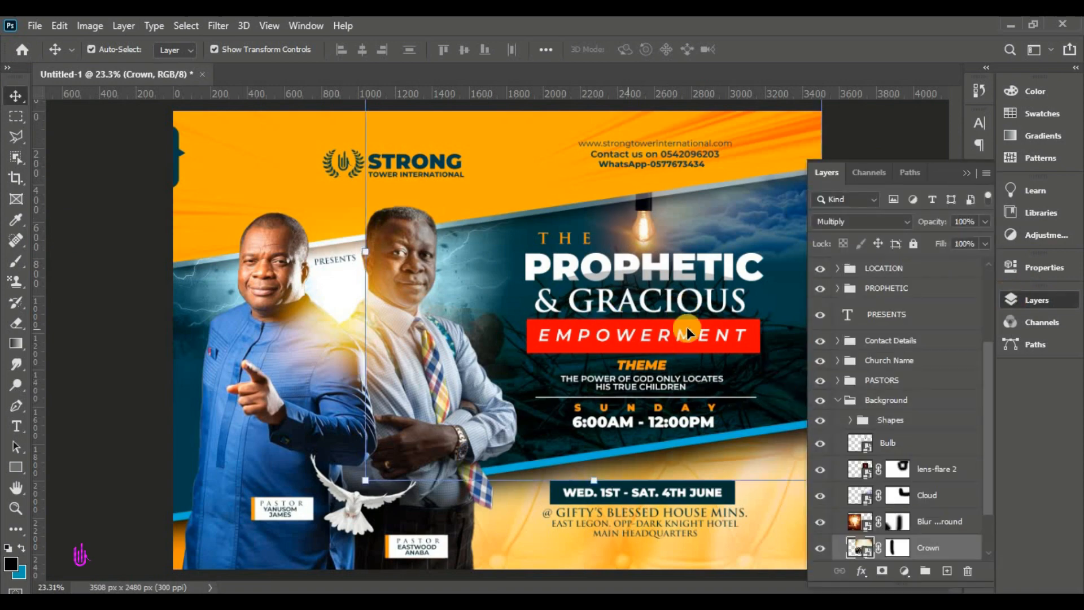
{"action": "scroll", "coordinate": [515, 317], "scroll_direction": "down", "scroll_amount": 1}
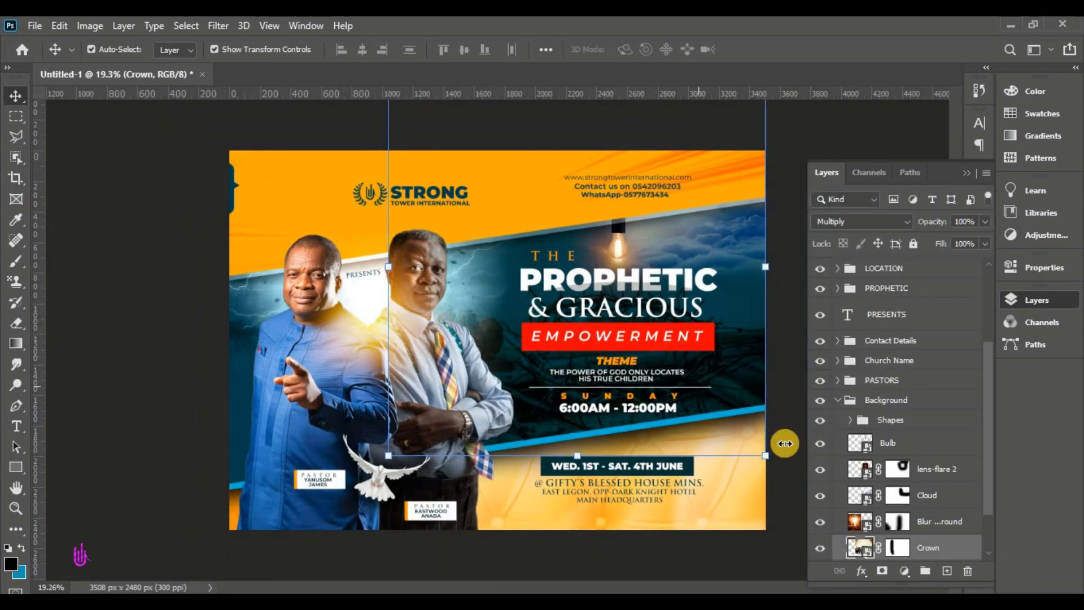
{"action": "scroll", "coordinate": [881, 462], "scroll_direction": "down", "scroll_amount": 2}
{"action": "scroll", "coordinate": [881, 462], "scroll_direction": "down", "scroll_amount": 1}
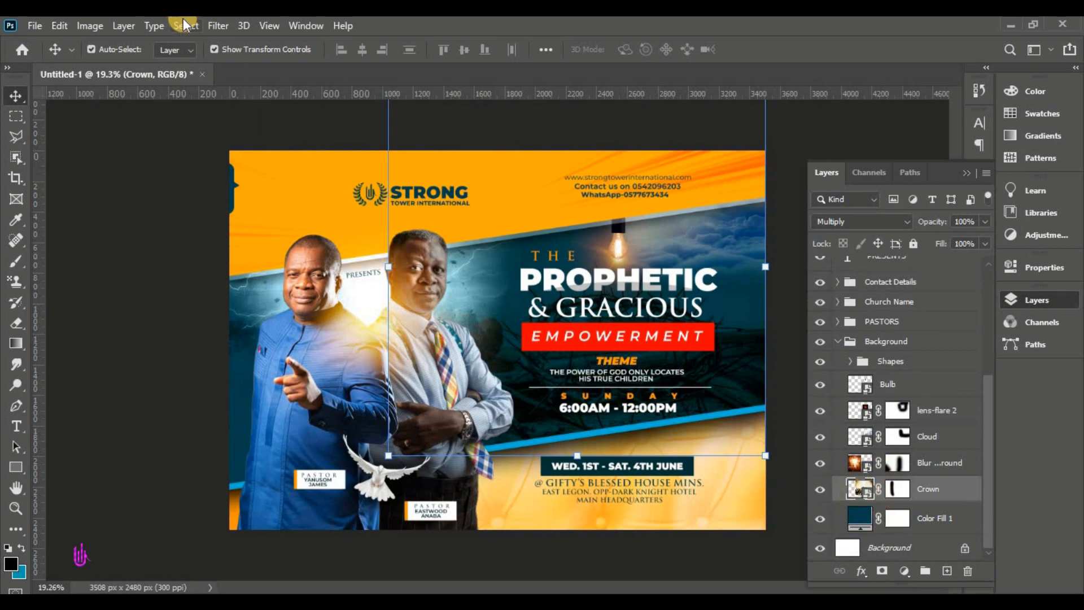
{"action": "left_click", "coordinate": [215, 25]}
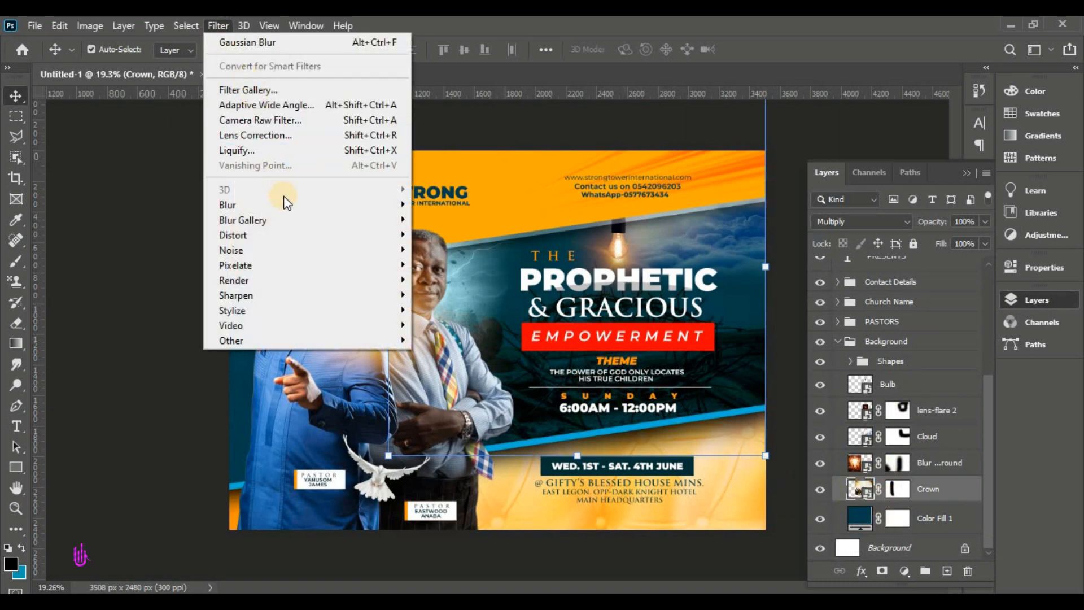
{"action": "mouse_move", "coordinate": [284, 204]}
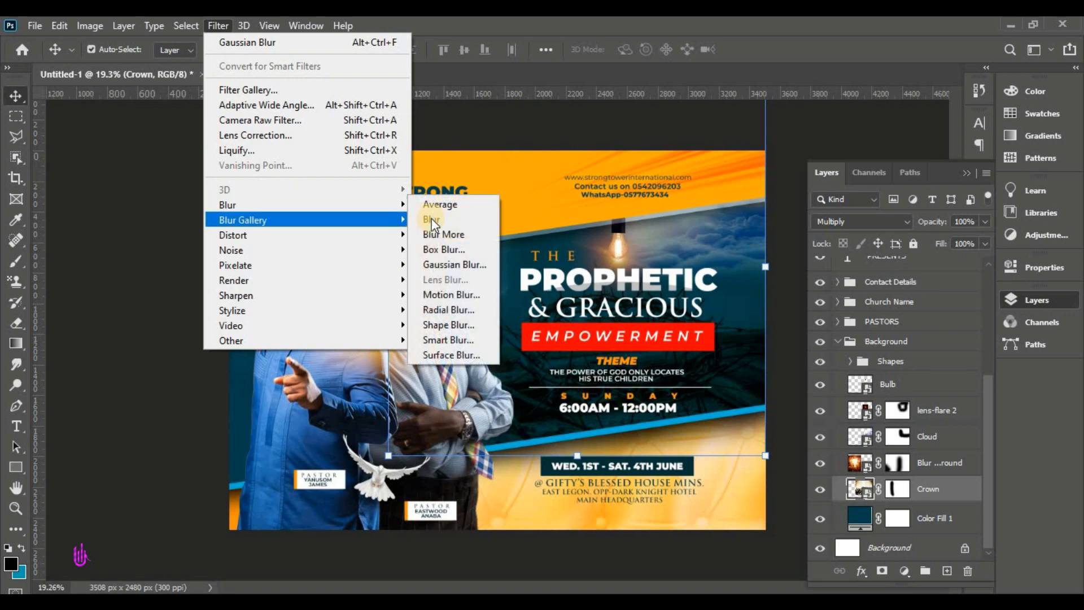
{"action": "left_click", "coordinate": [457, 264]}
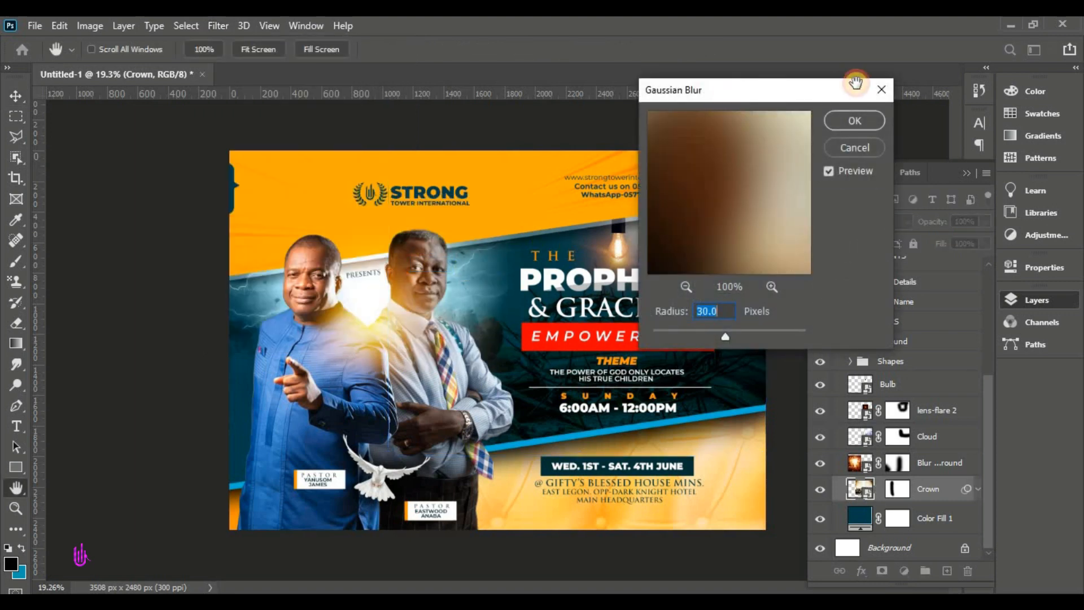
{"action": "left_click_drag", "start_coordinate": [660, 96], "coordinate": [810, 86]}
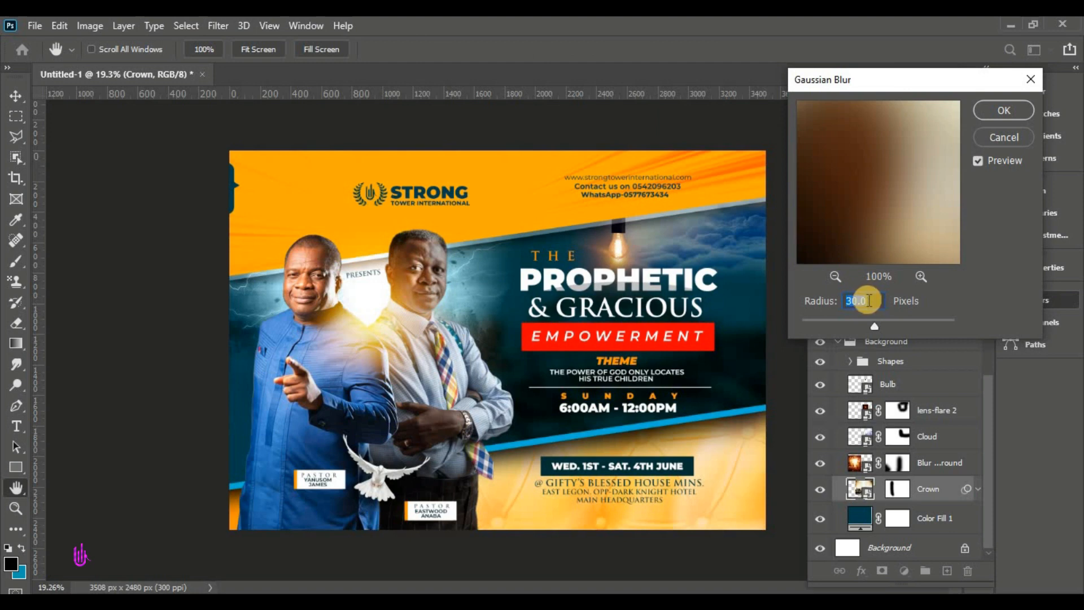
{"action": "type", "text": "4"}
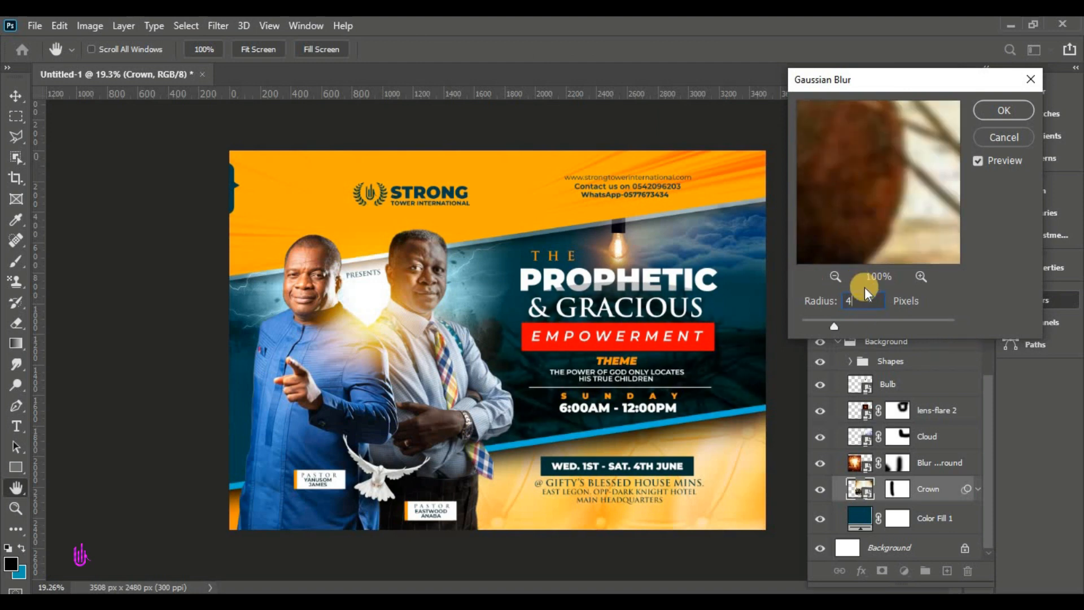
{"action": "key", "text": "BackSpace"}
{"action": "type", "text": "5"}
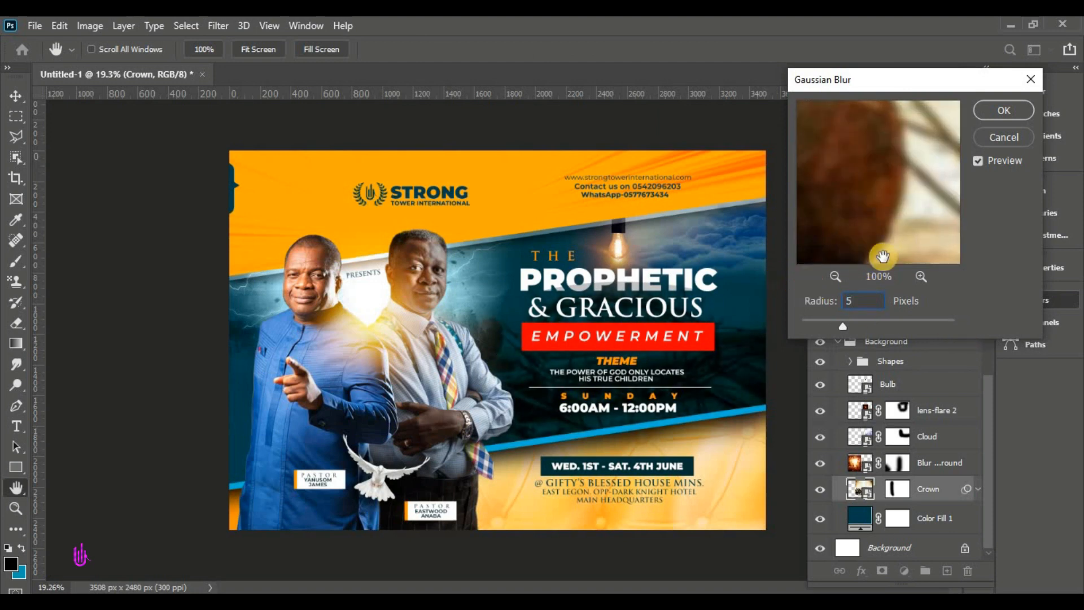
{"action": "key", "text": "BackSpace"}
{"action": "type", "text": "6"}
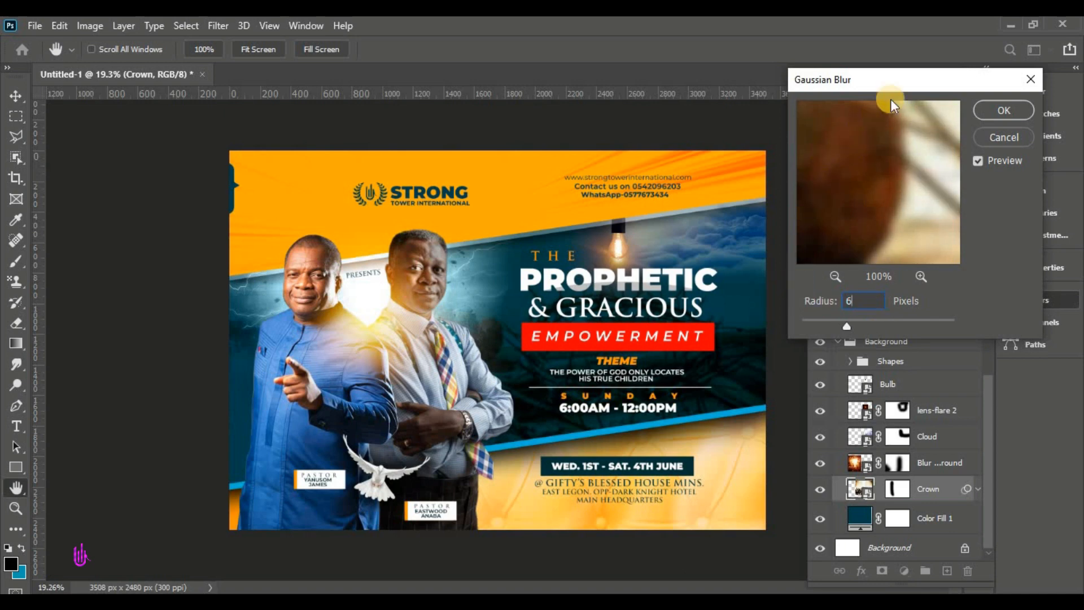
{"action": "mouse_move", "coordinate": [807, 93]}
{"action": "left_mouse_down"}
{"action": "mouse_move", "coordinate": [199, 104]}
{"action": "mouse_move", "coordinate": [273, 107]}
{"action": "left_mouse_up"}
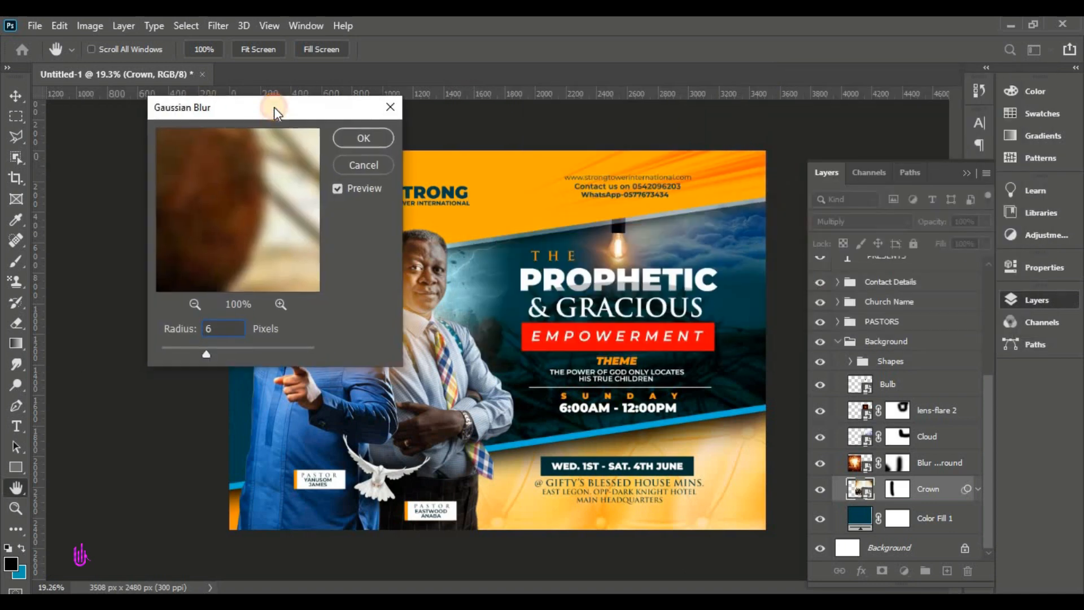
{"action": "left_click", "coordinate": [351, 137]}
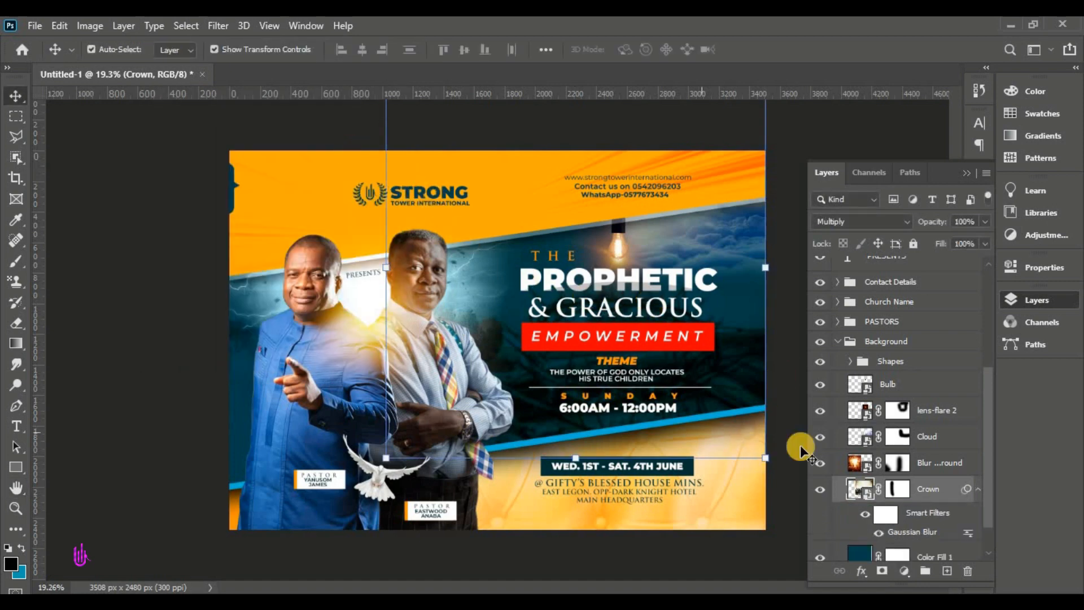
Compare the flyer with and without the Crown layer's Gaussian Blur, leaving the filter on and the layer deselected
{"action": "scroll", "coordinate": [989, 481], "scroll_direction": "down", "scroll_amount": 2}
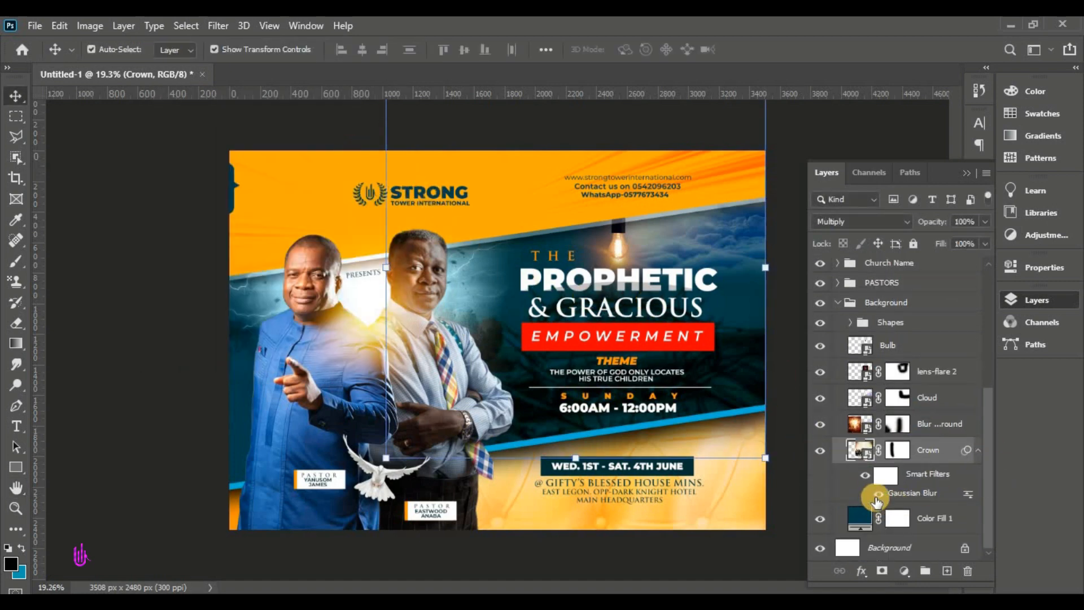
{"action": "left_click", "coordinate": [877, 495]}
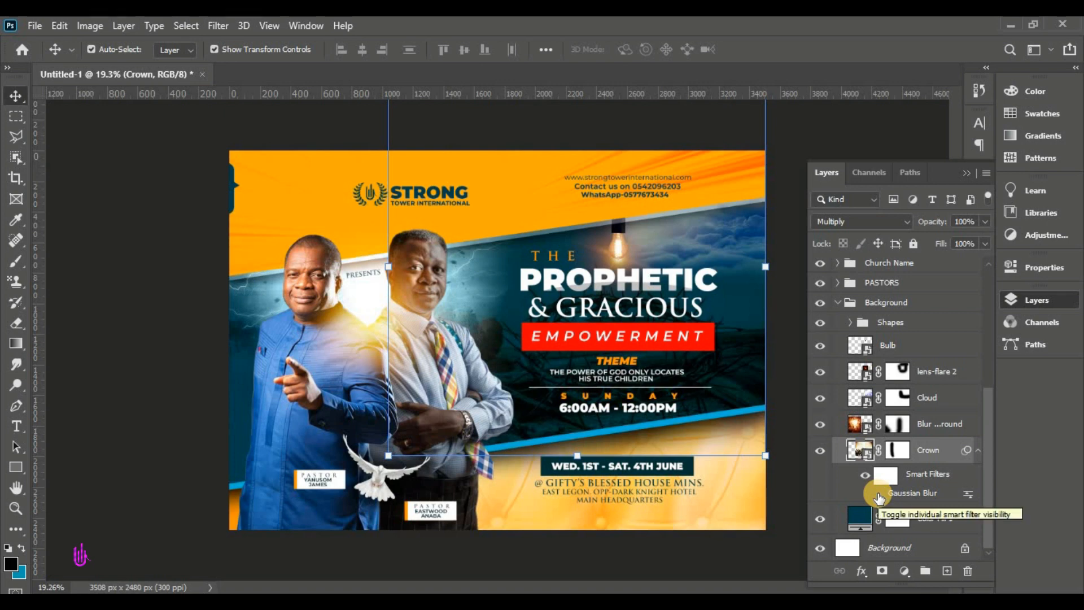
{"action": "left_click", "coordinate": [879, 496]}
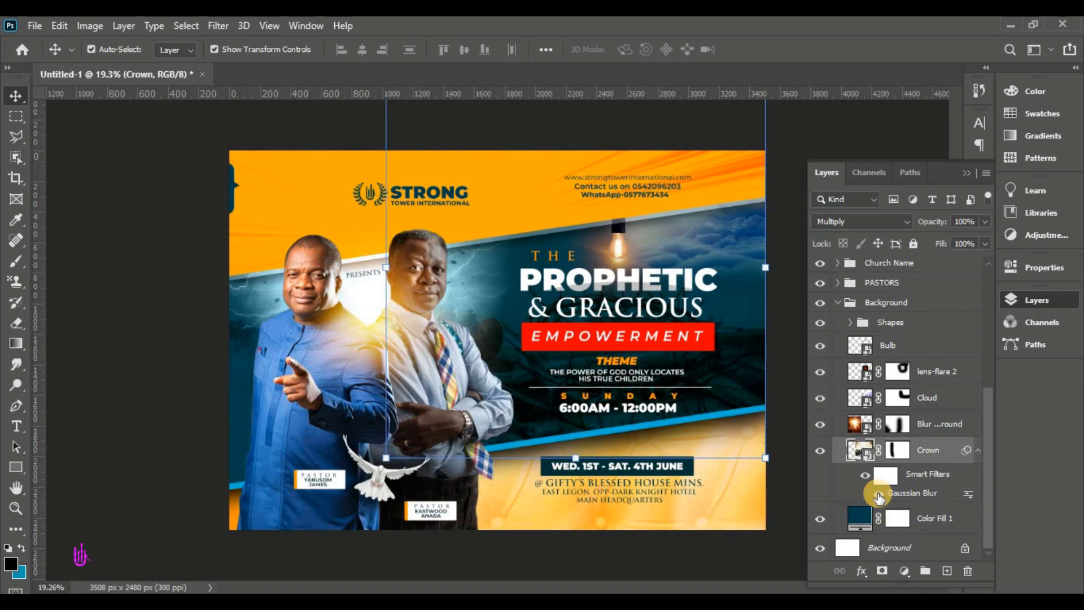
{"action": "left_click", "coordinate": [68, 230]}
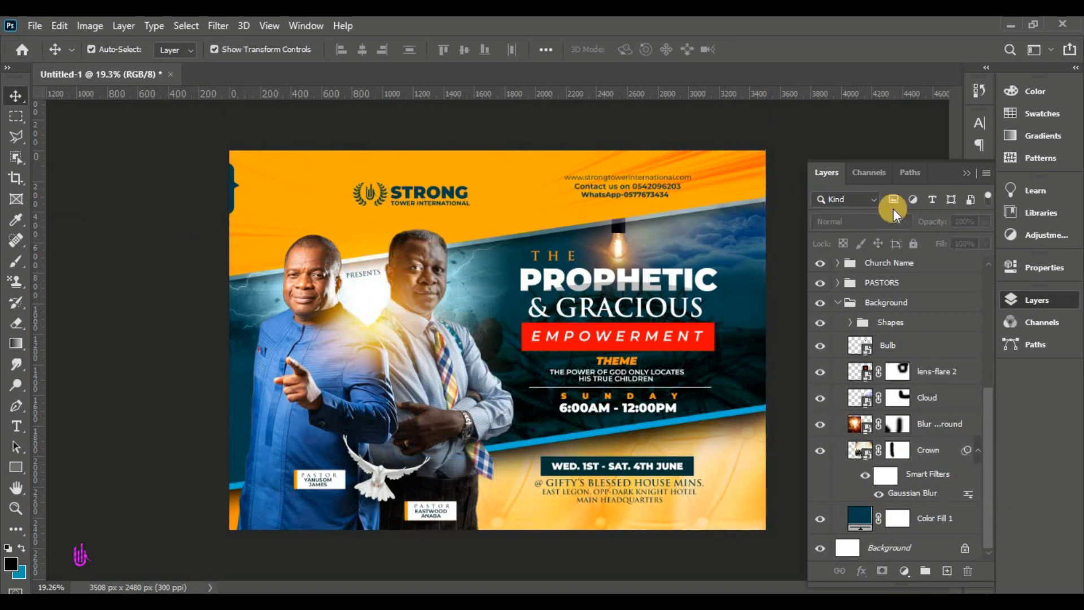
Collapse the Background group and put the four pastor title and name text layers into a new group named PASTOR'S NAME
{"action": "left_click", "coordinate": [838, 302]}
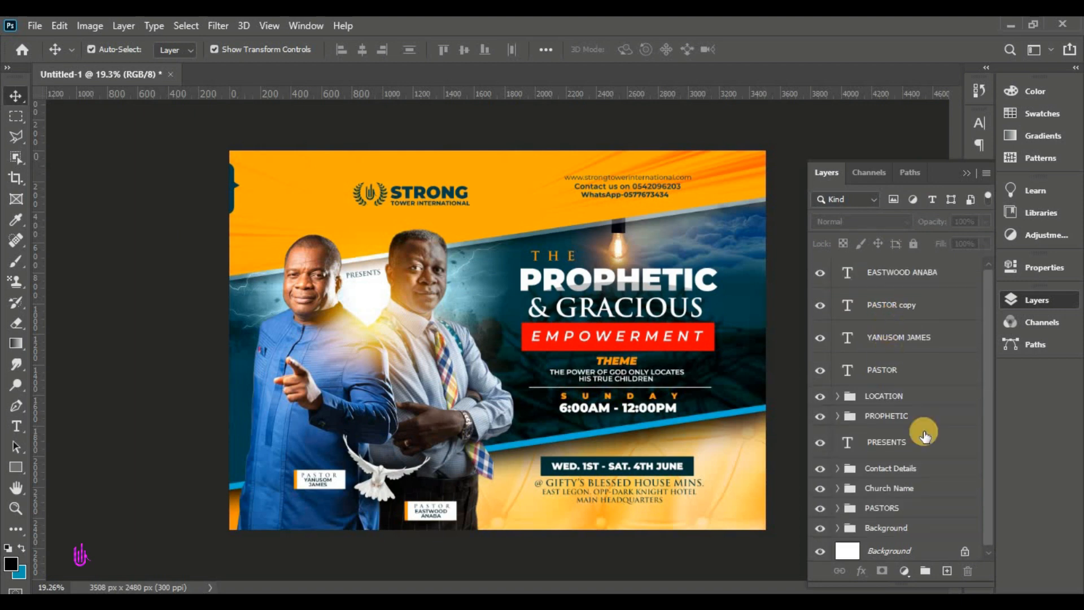
{"action": "left_click", "coordinate": [901, 376]}
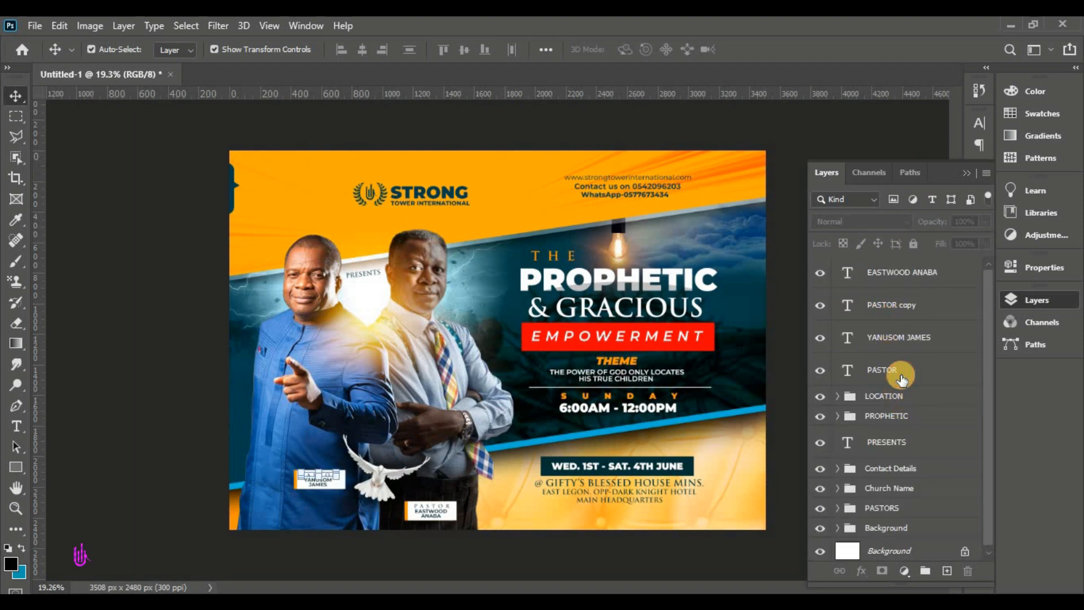
{"action": "left_click", "coordinate": [900, 377]}
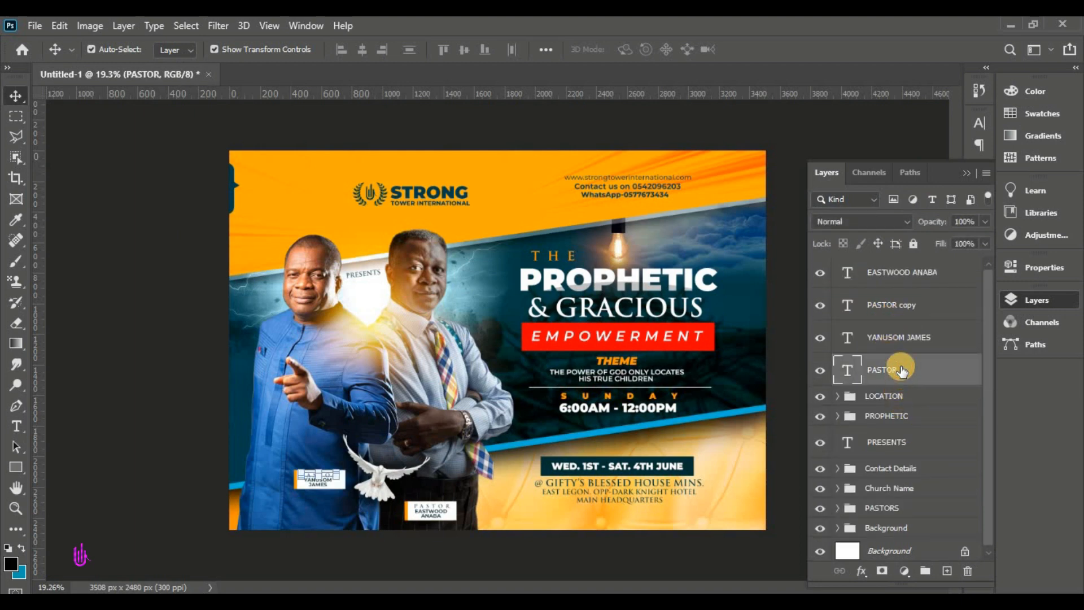
{"action": "left_click", "coordinate": [931, 276], "text": "shift"}
{"action": "key", "text": "p"}
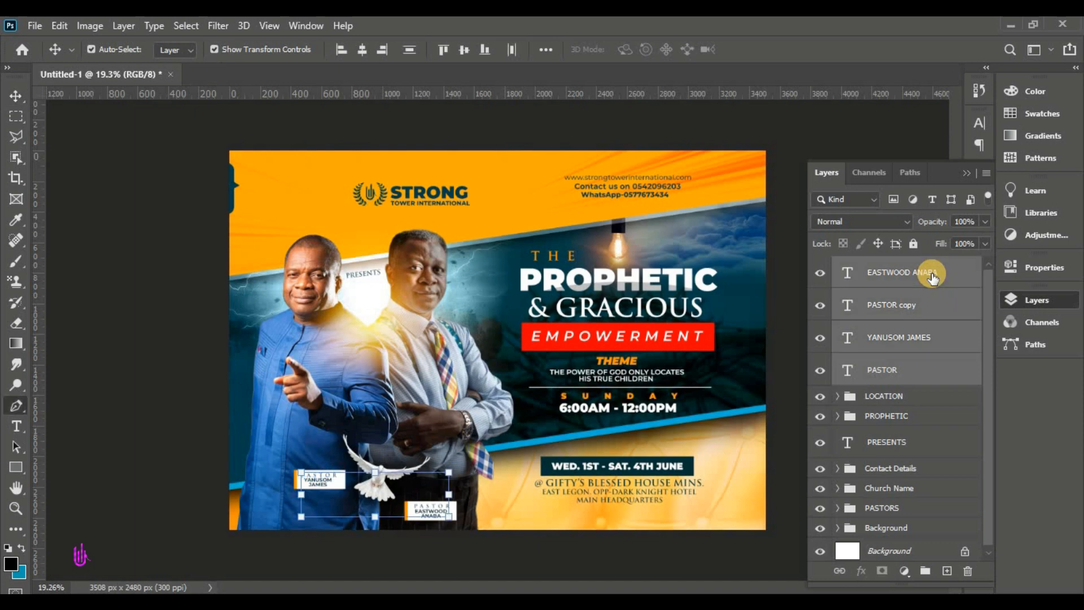
{"action": "left_click", "coordinate": [925, 572]}
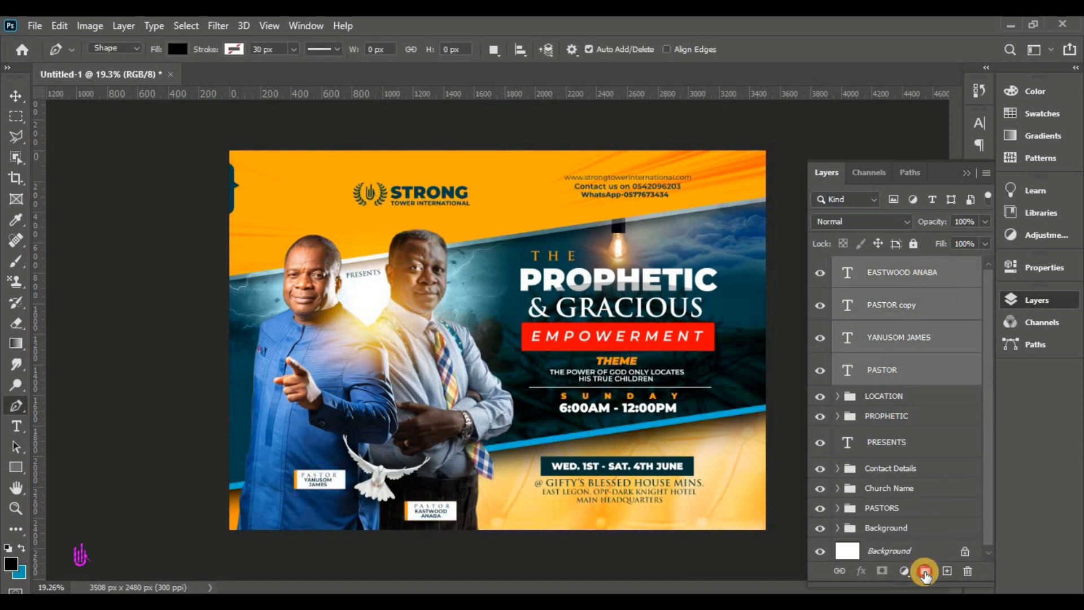
{"action": "left_click", "coordinate": [890, 273]}
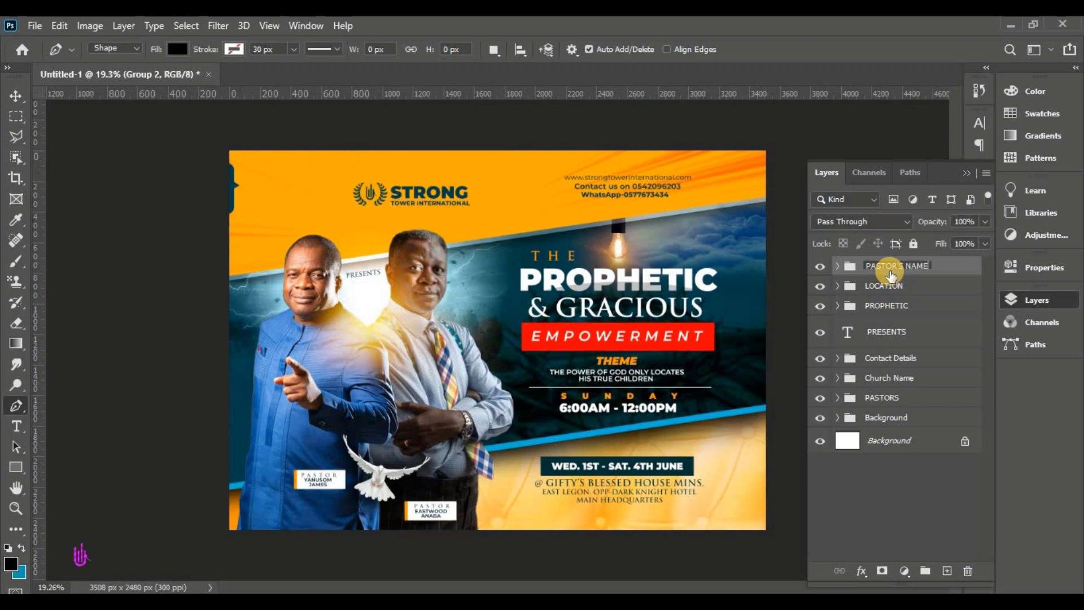
{"action": "left_click", "coordinate": [891, 275]}
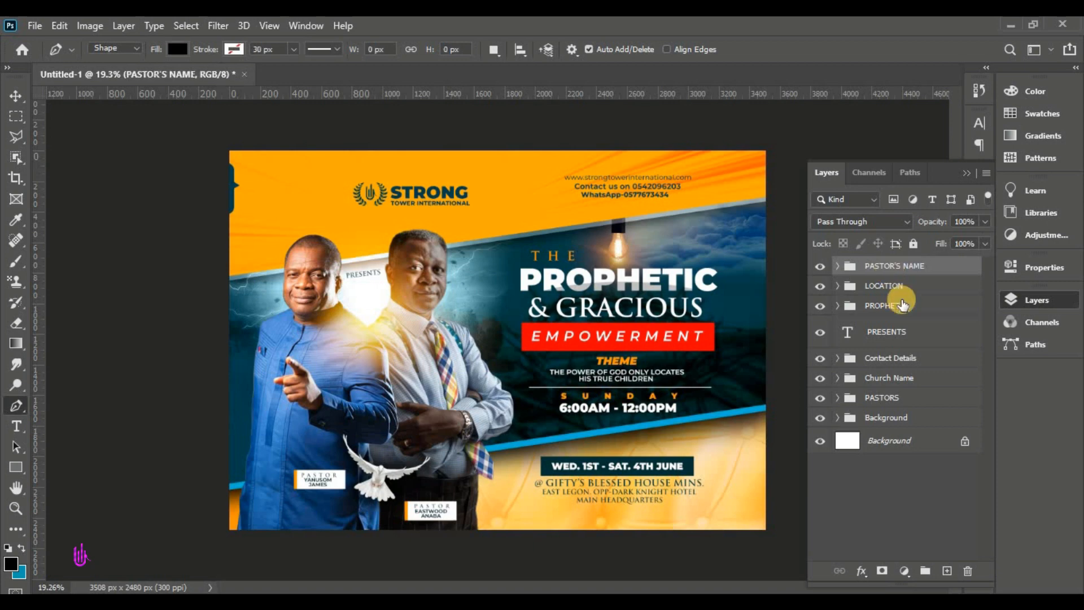
Group PASTOR'S NAME, LOCATION, PROPHETIC and the PRESENTS text layer into a new group named ALL TEXT
{"action": "left_click", "coordinate": [913, 332], "text": "shift"}
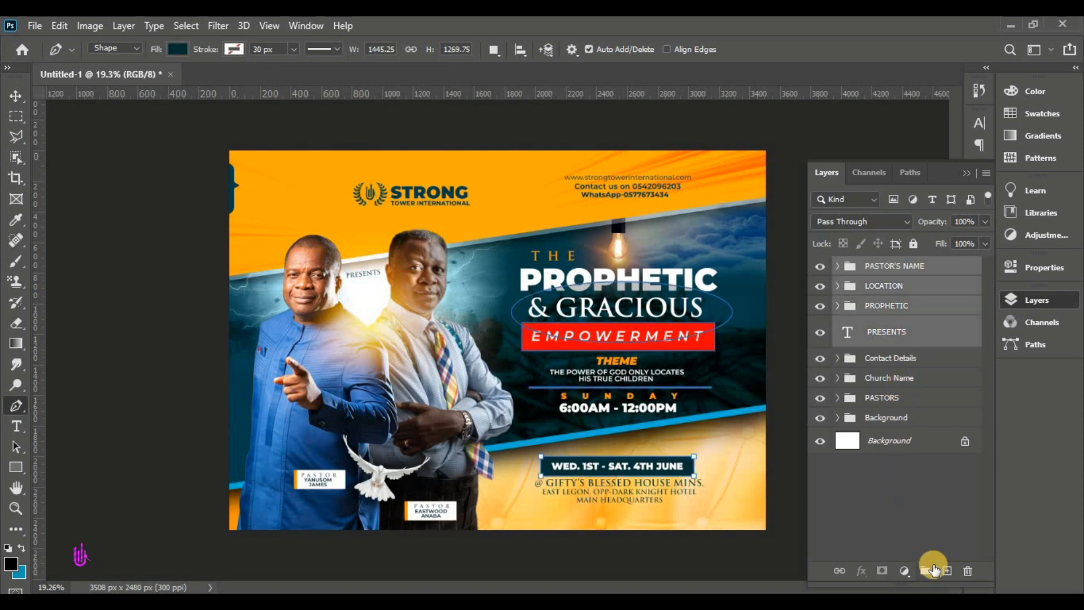
{"action": "key", "text": "ctrl+g"}
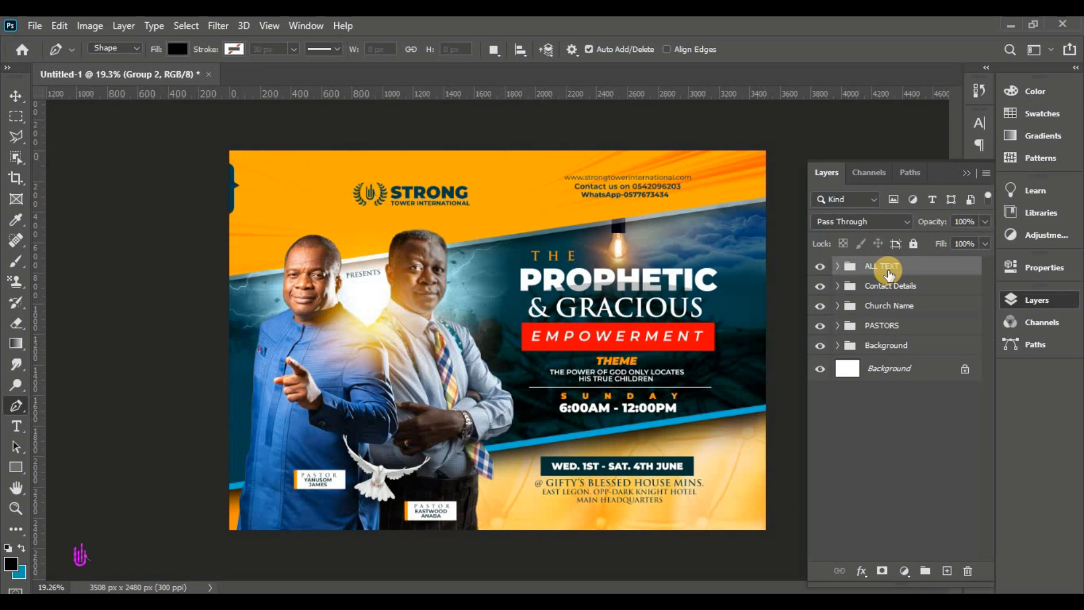
{"action": "left_click", "coordinate": [888, 275]}
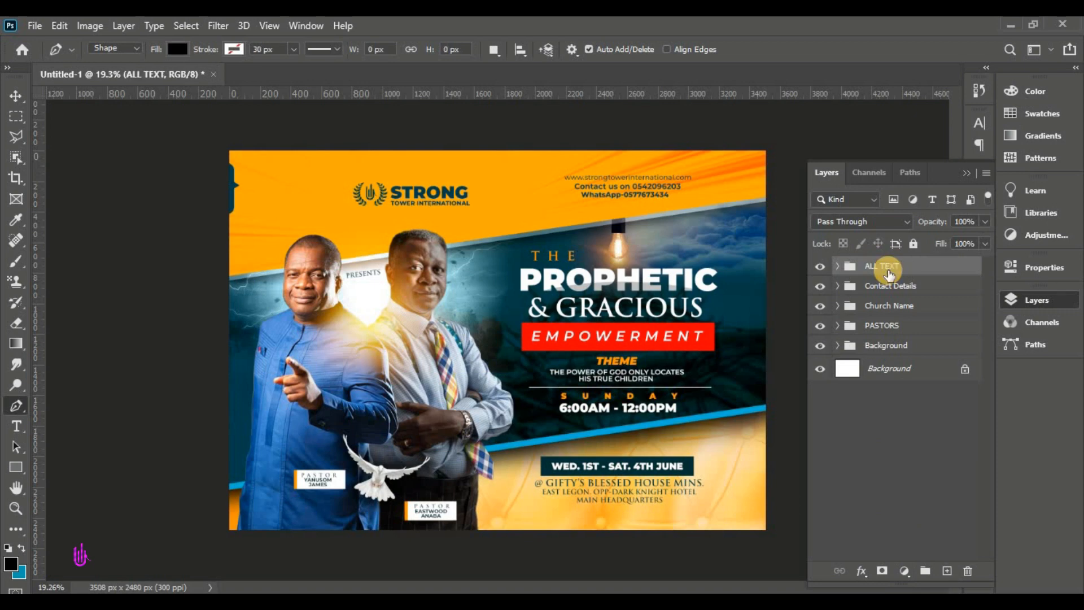
Check which flyer elements the ALL TEXT group contains by hiding and showing it with the Move tool active
{"action": "left_click", "coordinate": [14, 99]}
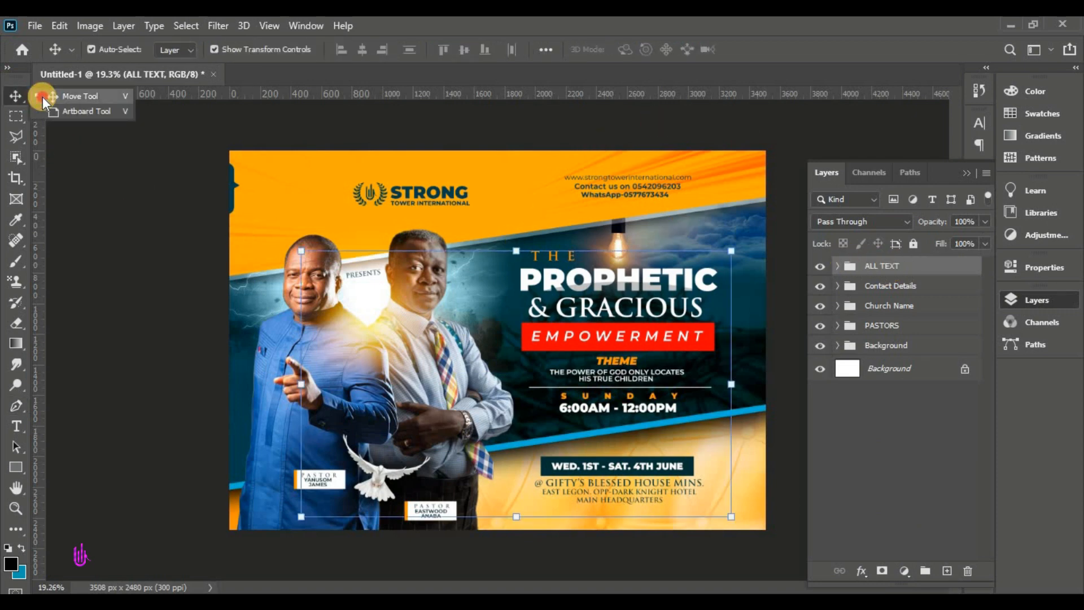
{"action": "left_click", "coordinate": [820, 266]}
{"action": "left_click", "coordinate": [821, 266]}
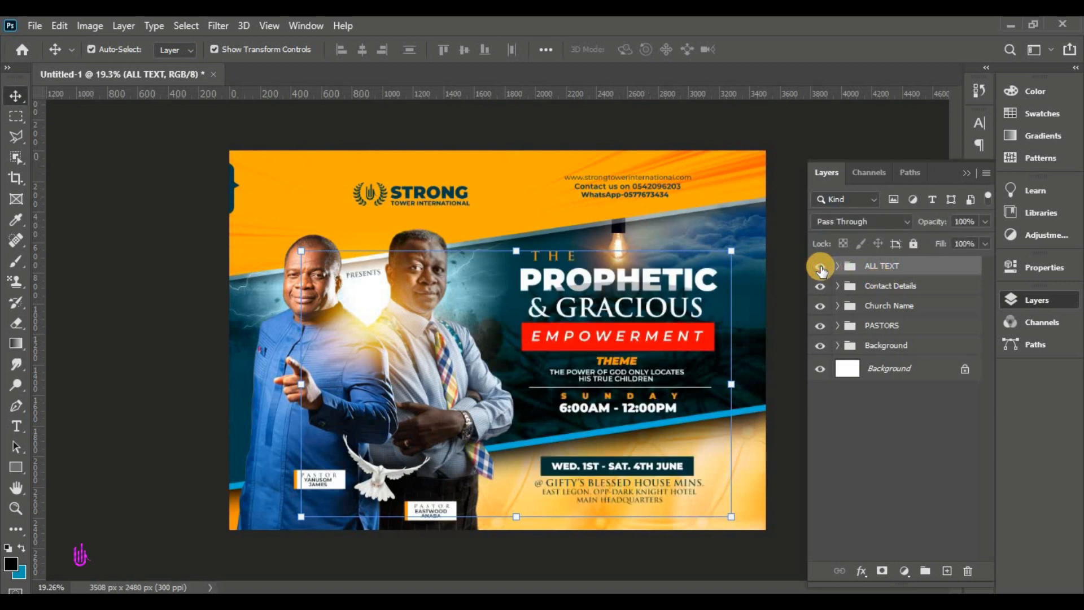
{"action": "left_click", "coordinate": [820, 267]}
{"action": "left_click", "coordinate": [820, 266]}
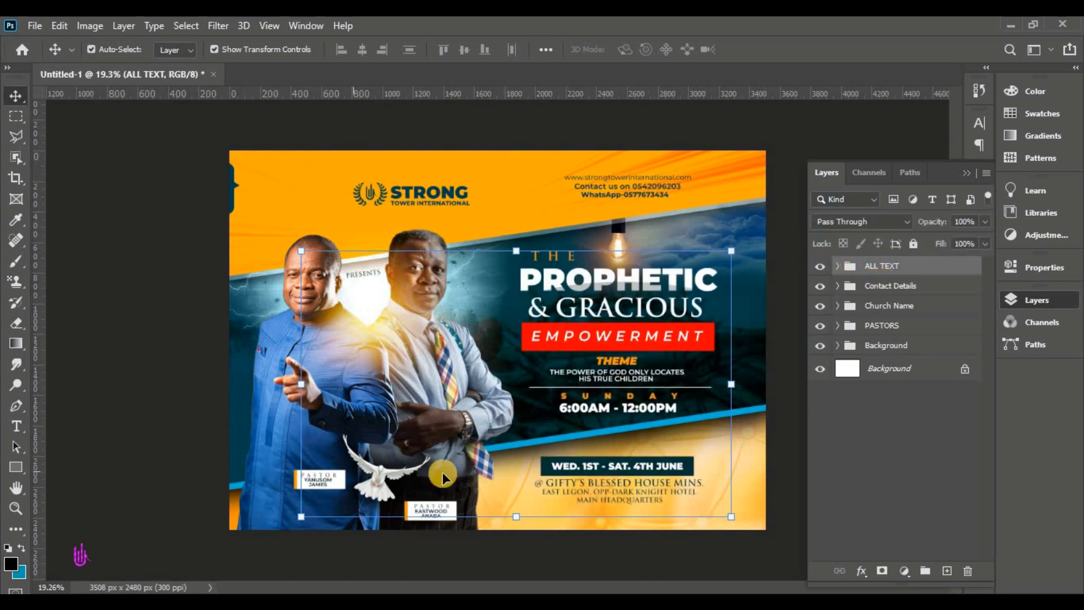
{"action": "left_click", "coordinate": [823, 268]}
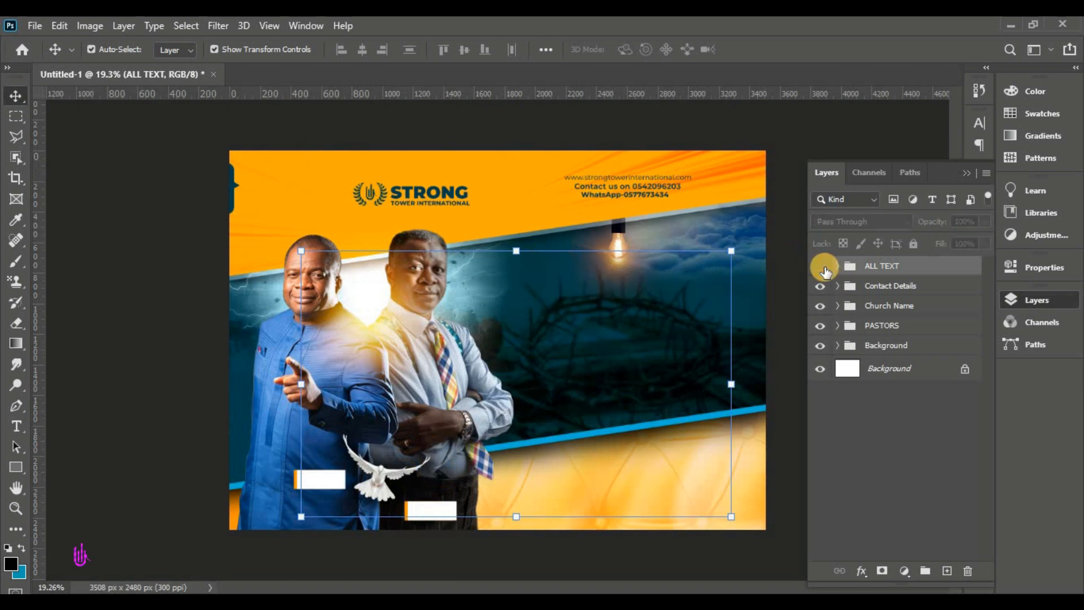
{"action": "left_click", "coordinate": [823, 267]}
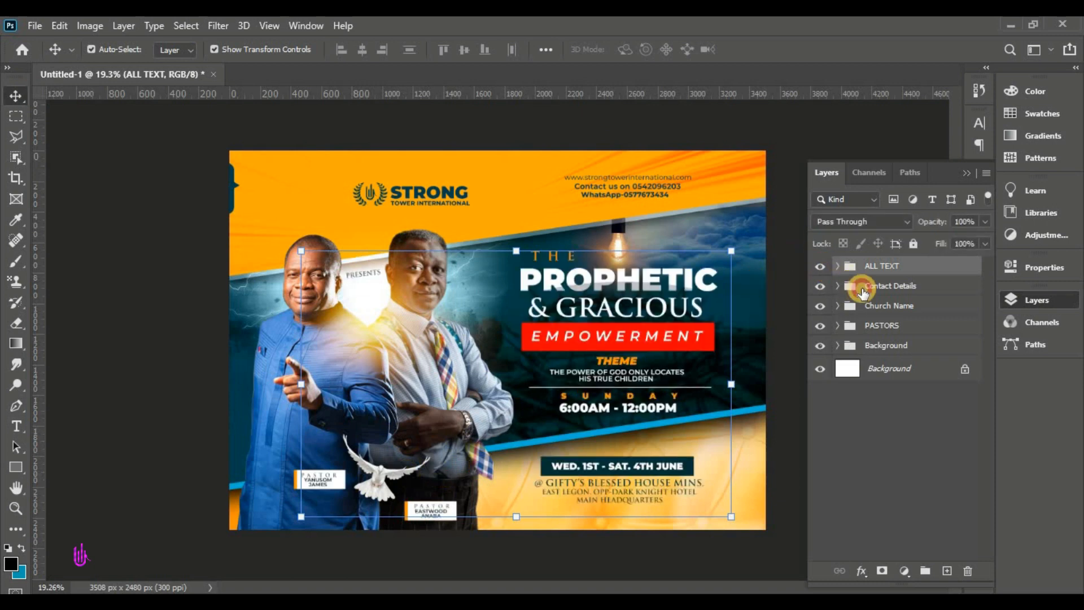
Move the Contact Details group into the ALL TEXT group and check it by toggling the group's visibility
{"action": "left_click_drag", "start_coordinate": [862, 288], "coordinate": [867, 268]}
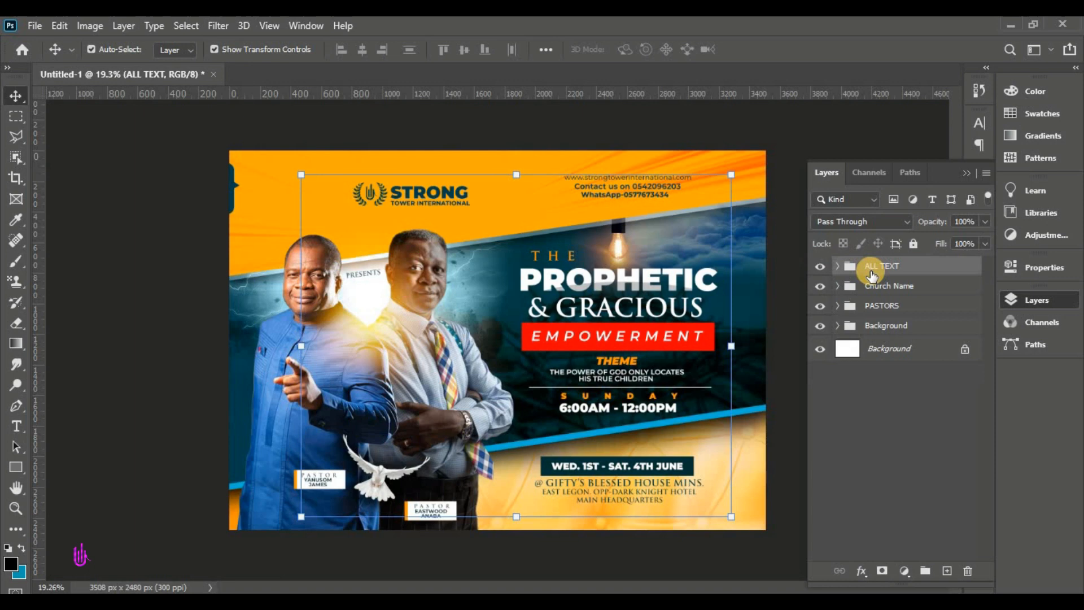
{"action": "left_click", "coordinate": [820, 266]}
{"action": "left_click", "coordinate": [819, 266]}
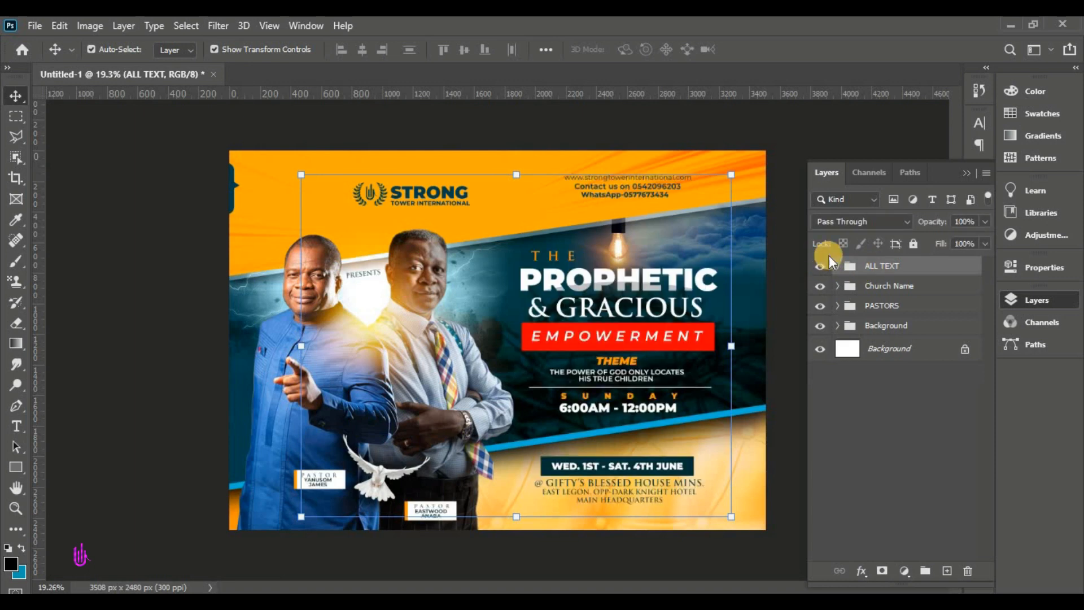
Check the contents of the Church Name and PASTORS groups by hiding and showing each, and select the Background group
{"action": "left_click", "coordinate": [822, 287]}
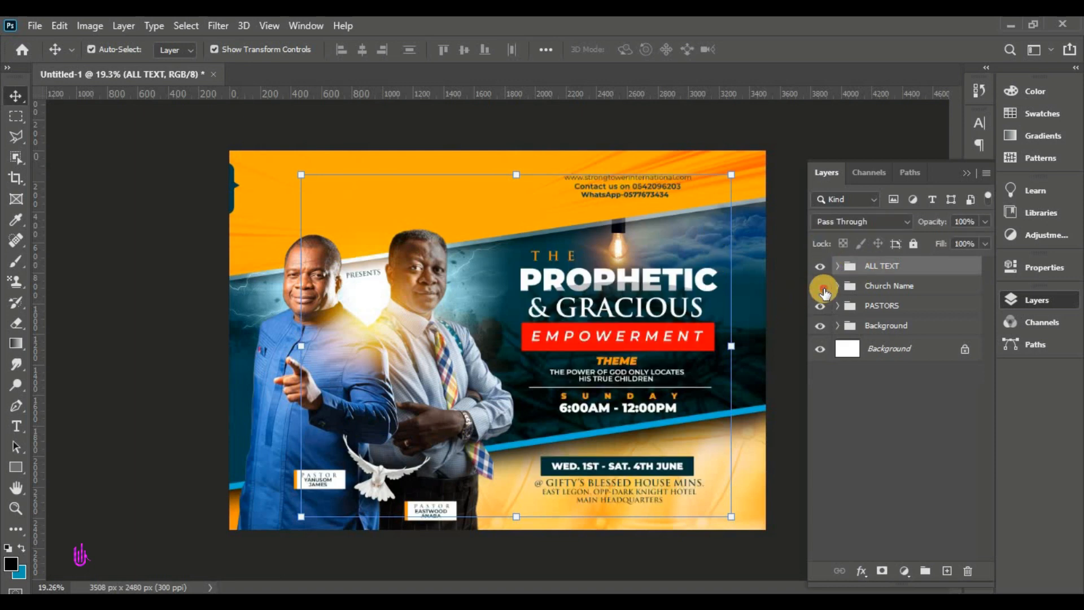
{"action": "left_click", "coordinate": [821, 287]}
{"action": "left_click", "coordinate": [878, 285]}
{"action": "left_click", "coordinate": [871, 310]}
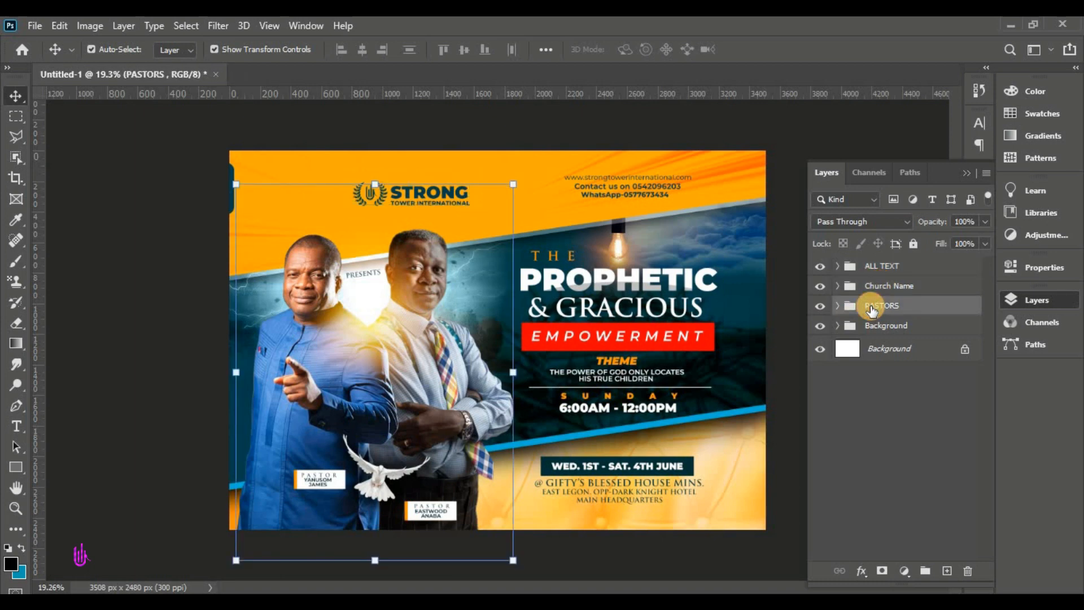
{"action": "left_click", "coordinate": [826, 311]}
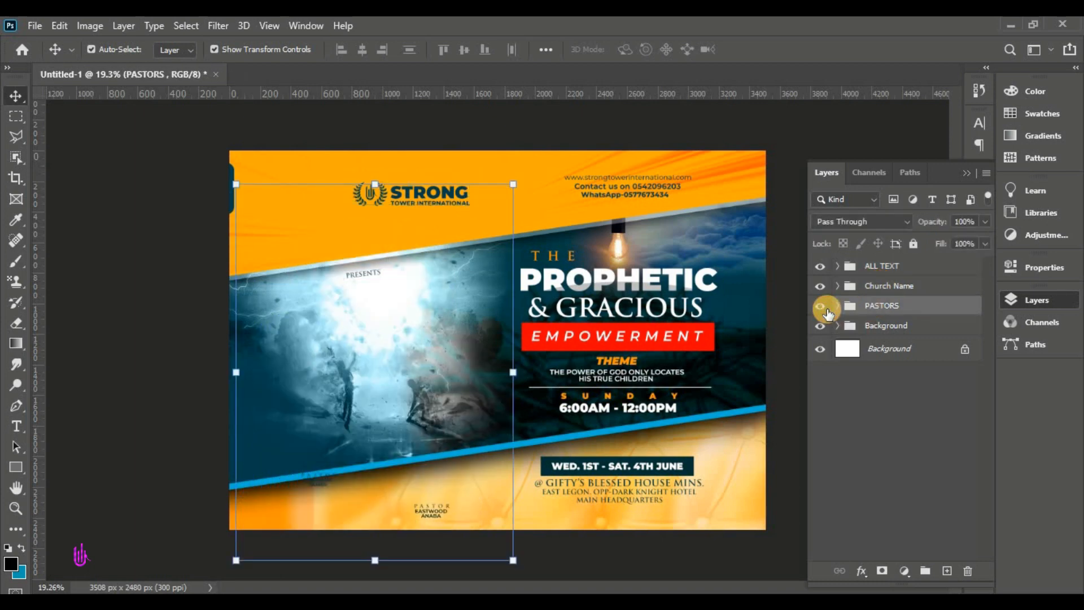
{"action": "left_click", "coordinate": [825, 309]}
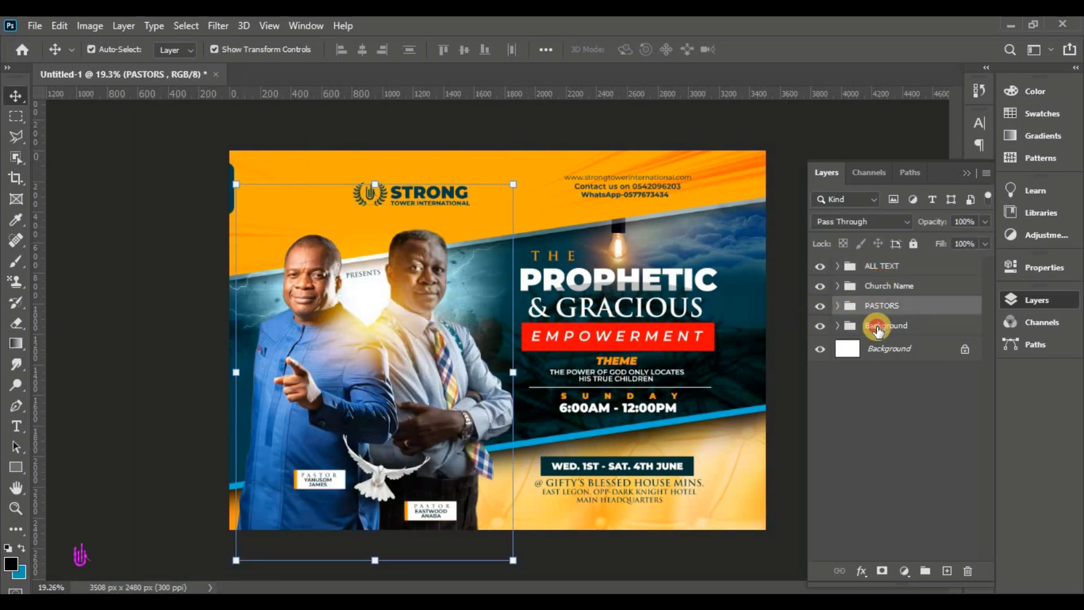
{"action": "left_click", "coordinate": [830, 333]}
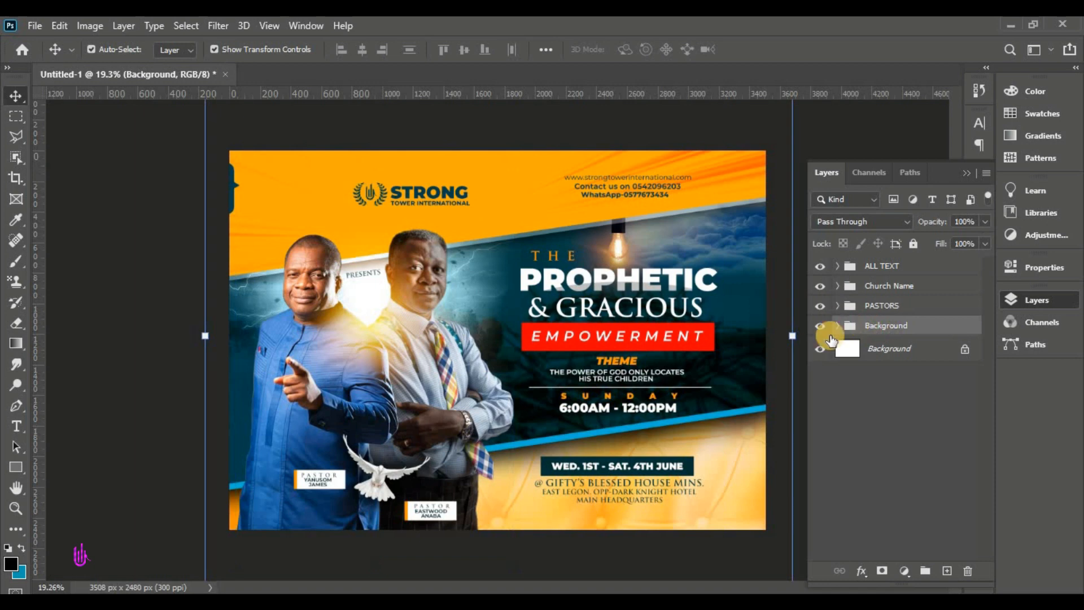
Compare the glow over the pastors with and without the gradient fill layers in Group 1, leaving only the upper one visible
{"action": "left_click", "coordinate": [733, 479]}
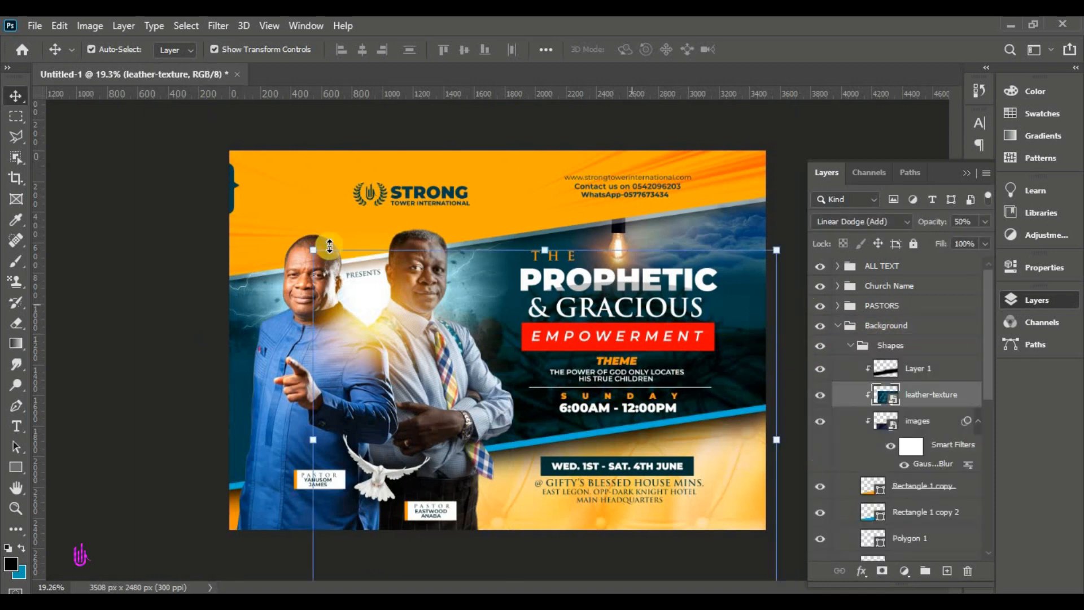
{"action": "left_click", "coordinate": [164, 243]}
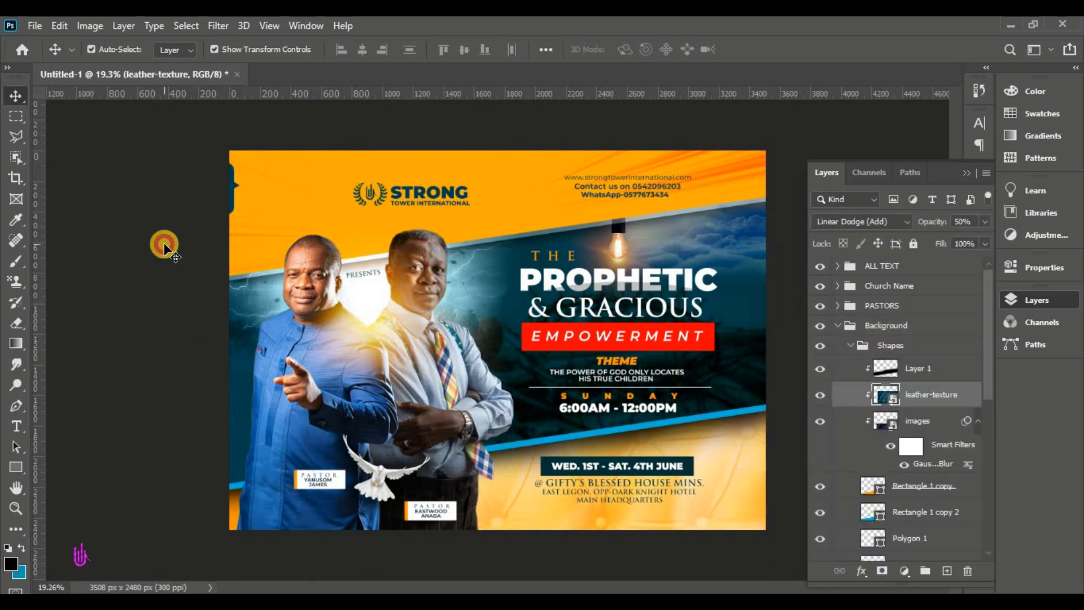
{"action": "left_click", "coordinate": [370, 315]}
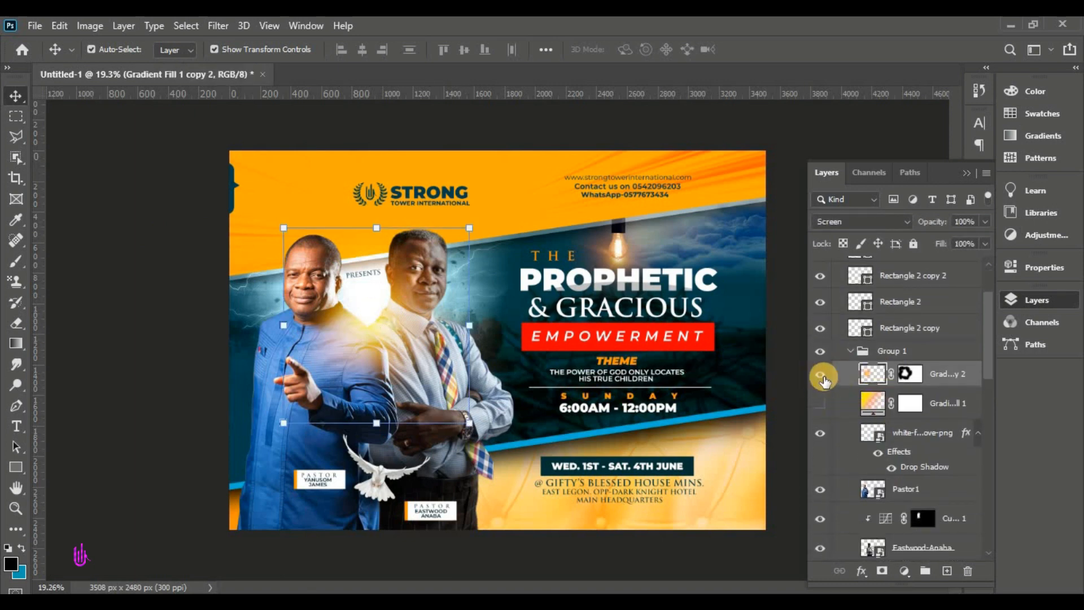
{"action": "left_click", "coordinate": [820, 374]}
{"action": "left_click", "coordinate": [821, 403]}
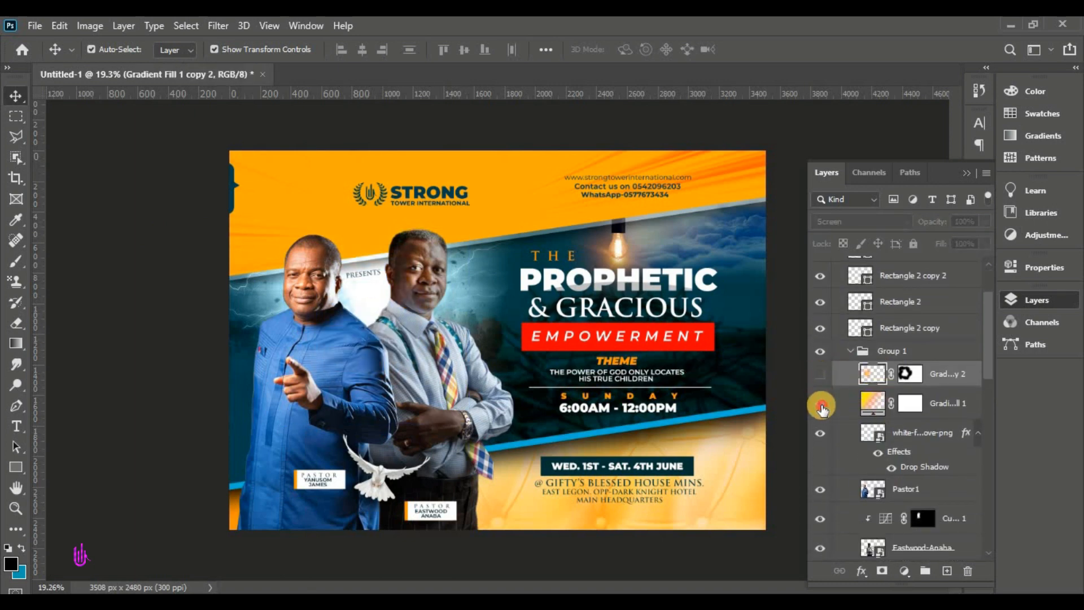
{"action": "left_click", "coordinate": [821, 403]}
{"action": "left_click", "coordinate": [820, 375]}
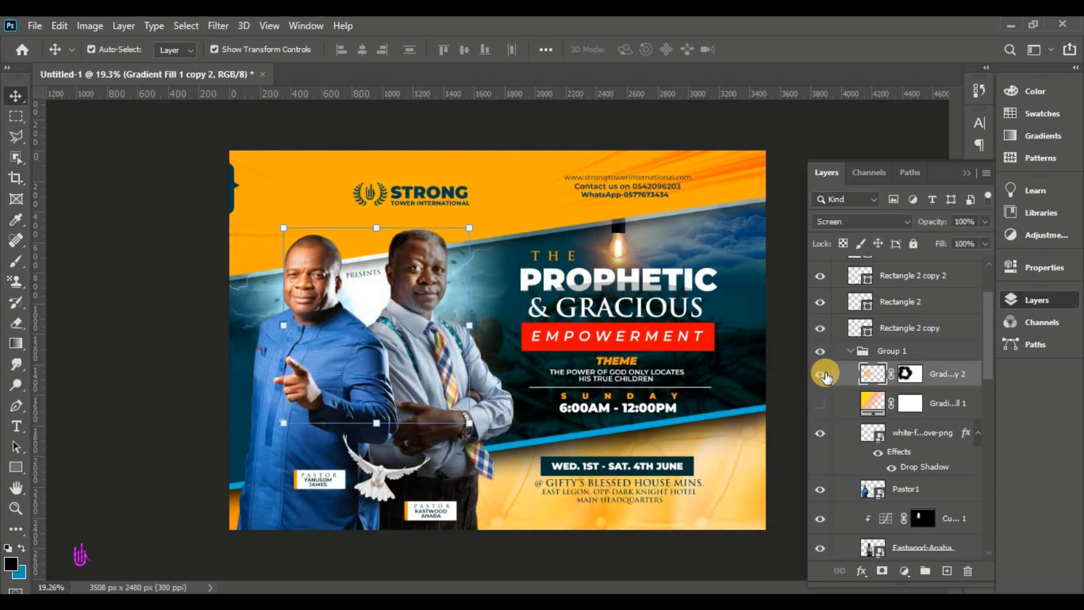
Collapse Group 1, the Background group and the PASTORS group in the layer list
{"action": "left_click", "coordinate": [850, 352]}
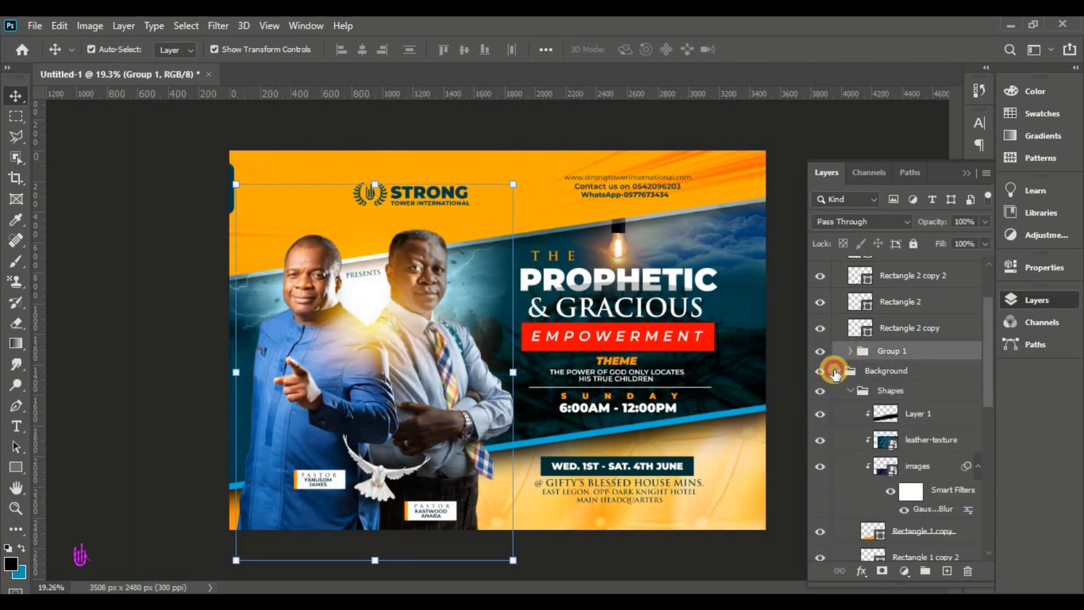
{"action": "left_click", "coordinate": [834, 372]}
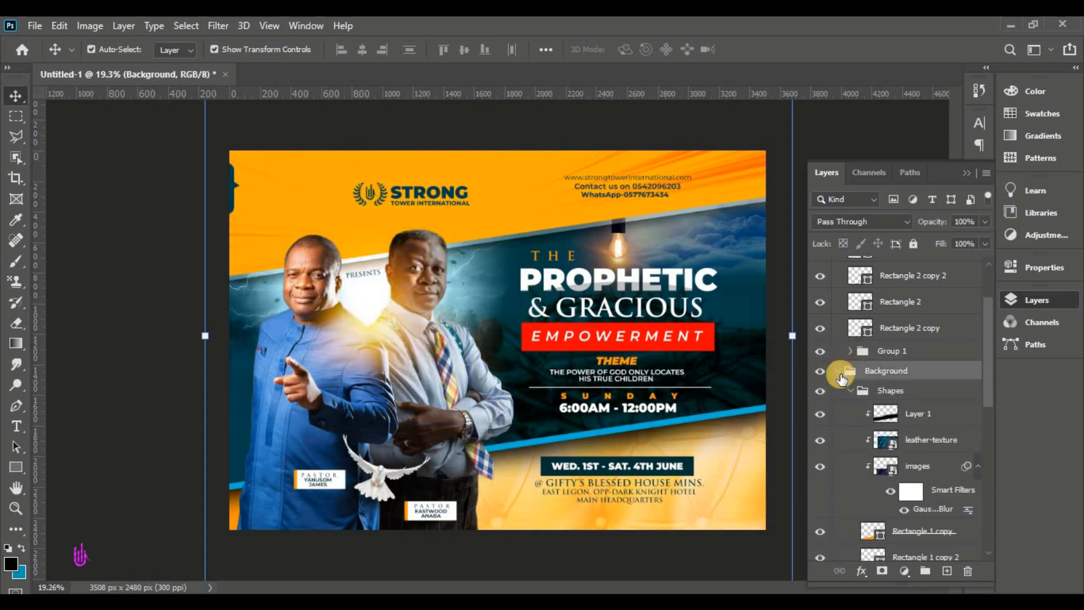
{"action": "left_click", "coordinate": [838, 372]}
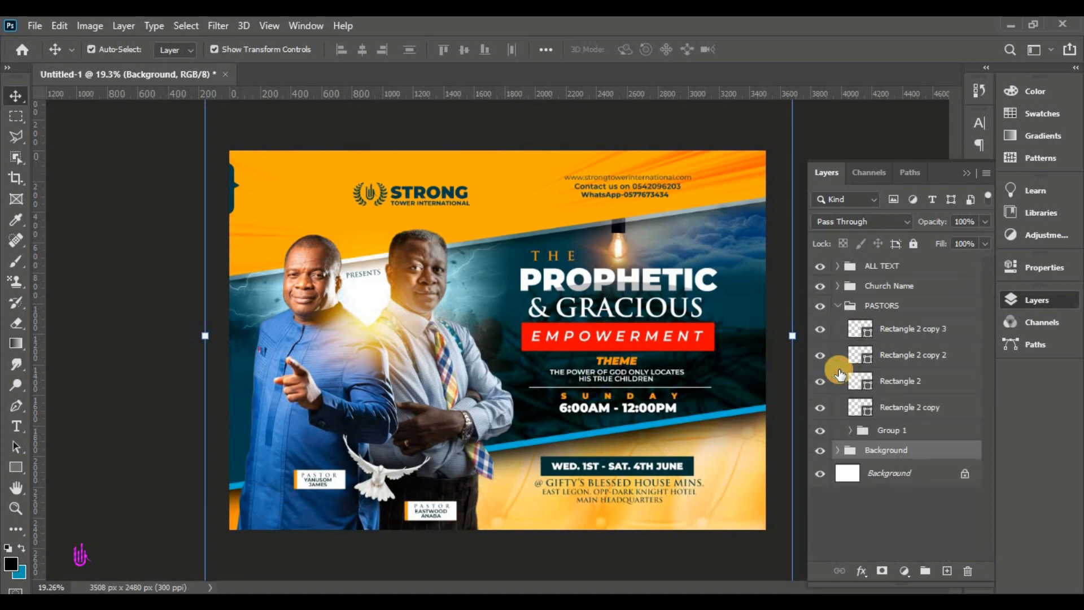
{"action": "left_click", "coordinate": [834, 309]}
{"action": "left_click", "coordinate": [835, 307]}
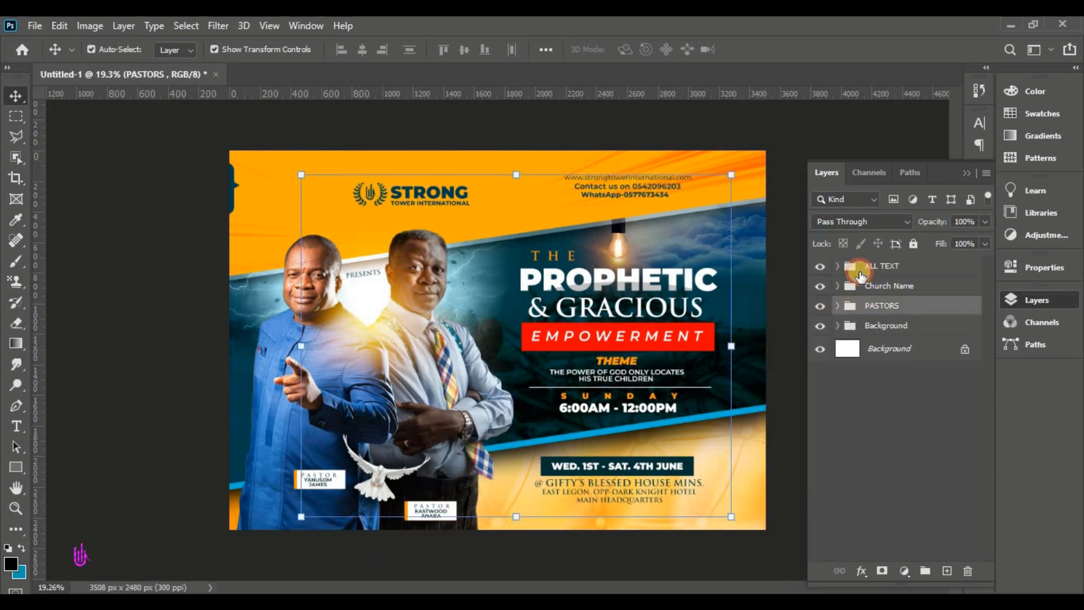
Collapse the layer list, deselect all layers and fit the whole flyer in view
{"action": "left_click", "coordinate": [858, 273]}
{"action": "left_click", "coordinate": [967, 173]}
{"action": "left_click", "coordinate": [879, 188]}
{"action": "key", "text": "ctrl+0"}
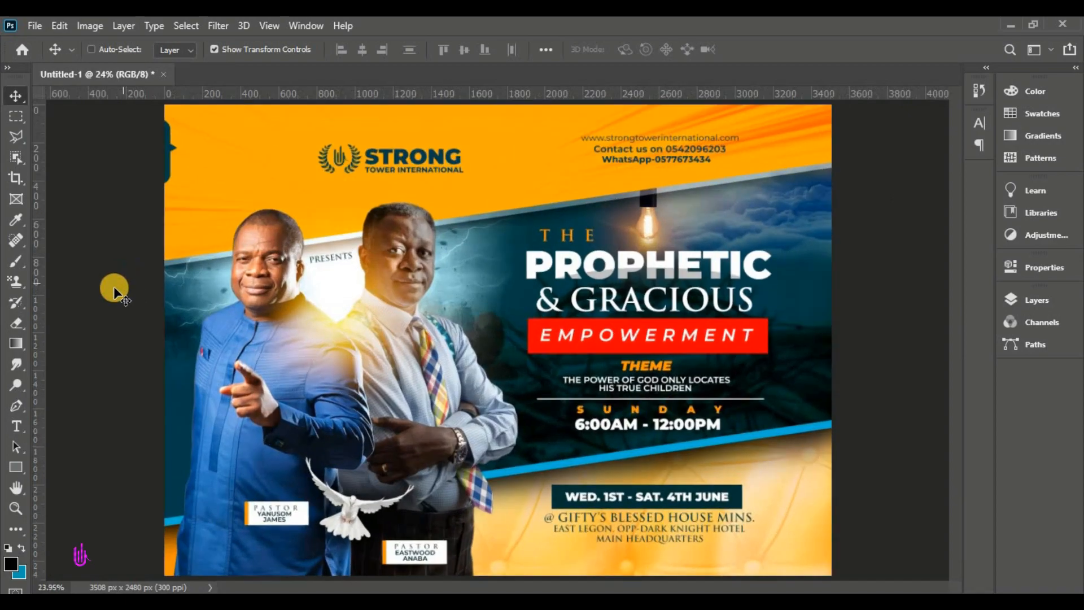
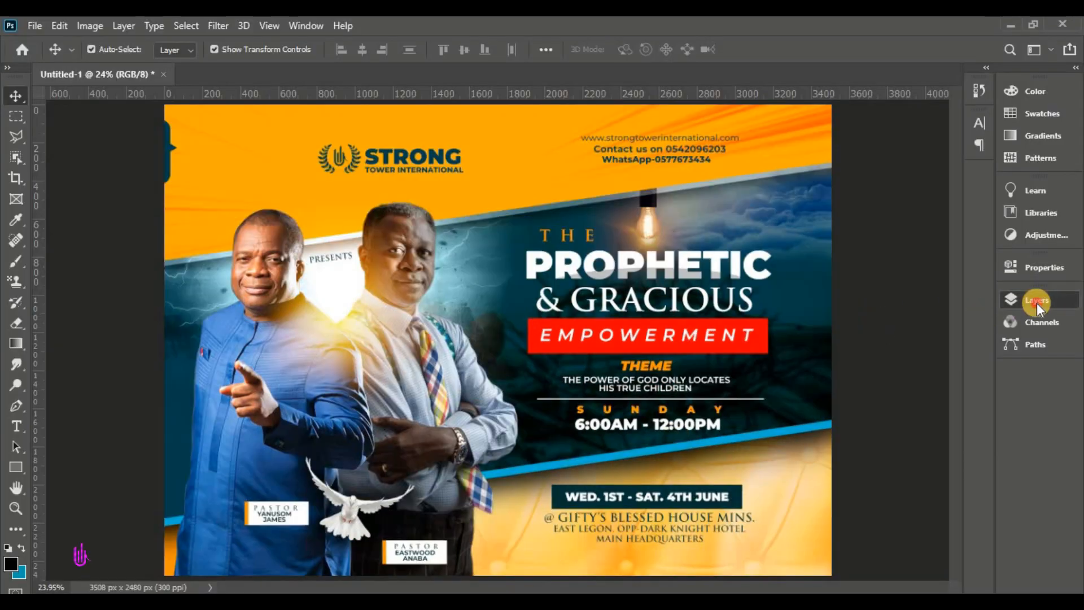
Place the Lens flare image as an embedded object above the ALL TEXT group
{"action": "left_click", "coordinate": [1036, 301]}
{"action": "left_click", "coordinate": [906, 267]}
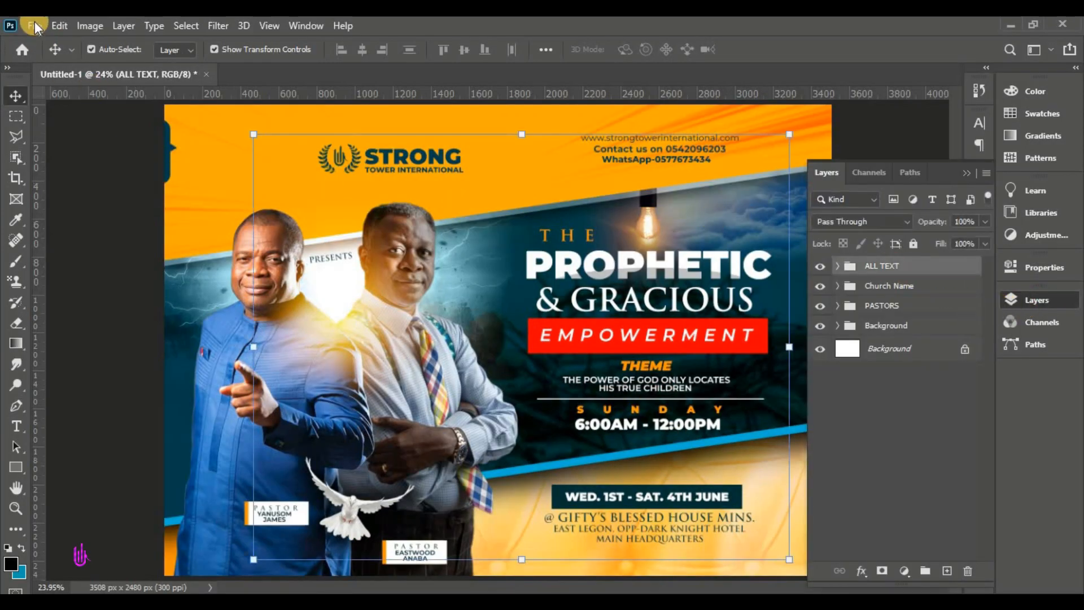
{"action": "left_click", "coordinate": [35, 27]}
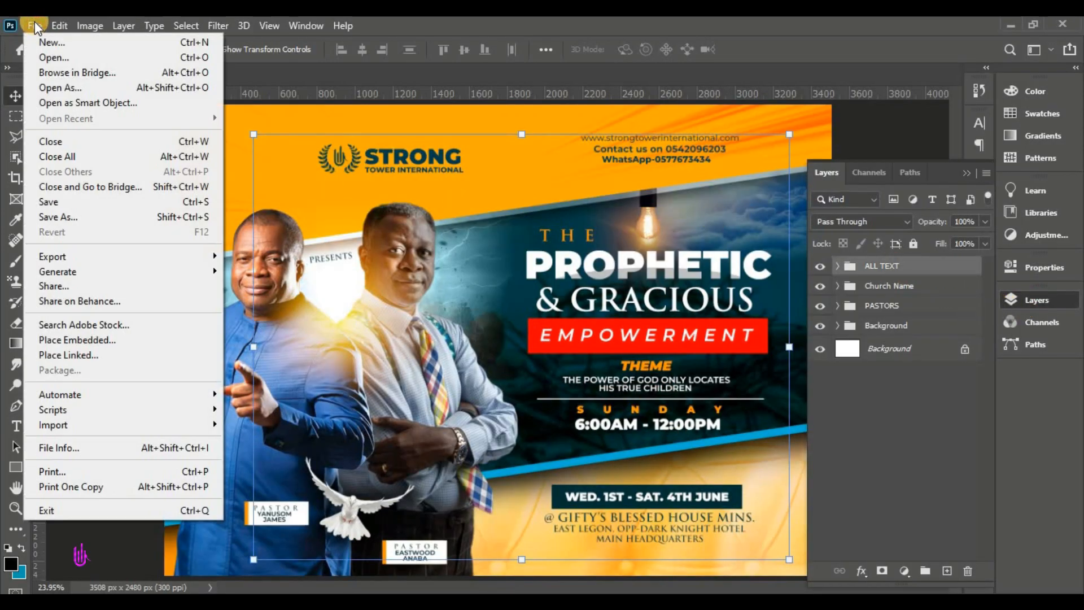
{"action": "left_click", "coordinate": [79, 341]}
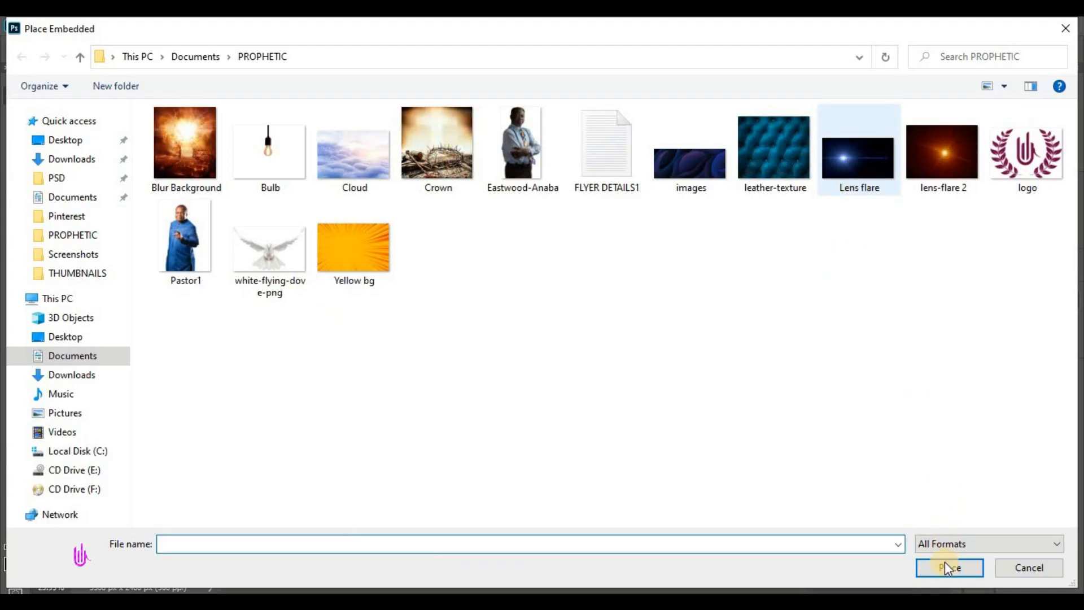
{"action": "left_click", "coordinate": [945, 565]}
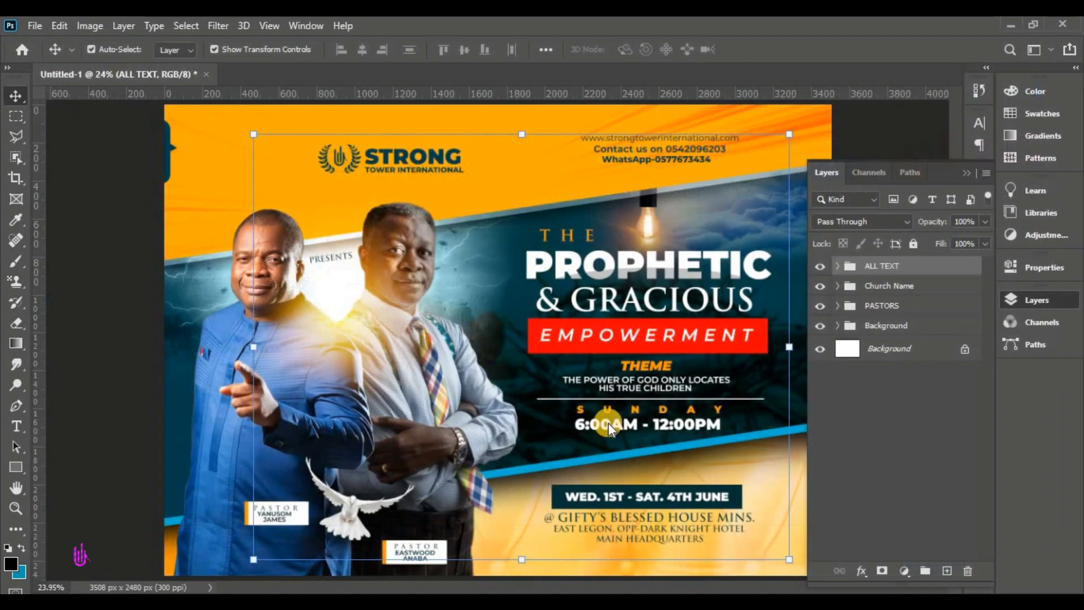
Move the lens flare over the right part of the EMPOWERMENT banner's lower edge, scale it to 110% and commit the placement
{"action": "left_click_drag", "start_coordinate": [531, 352], "coordinate": [704, 373]}
{"action": "left_click", "coordinate": [969, 175]}
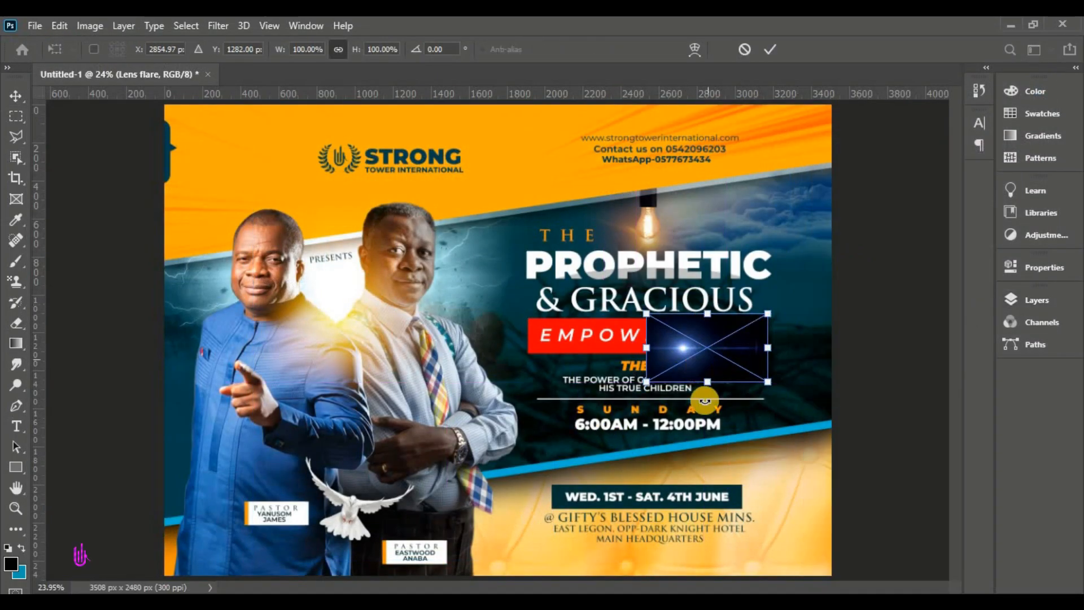
{"action": "left_click_drag", "start_coordinate": [768, 382], "coordinate": [780, 389]}
{"action": "left_click_drag", "start_coordinate": [711, 368], "coordinate": [728, 370]}
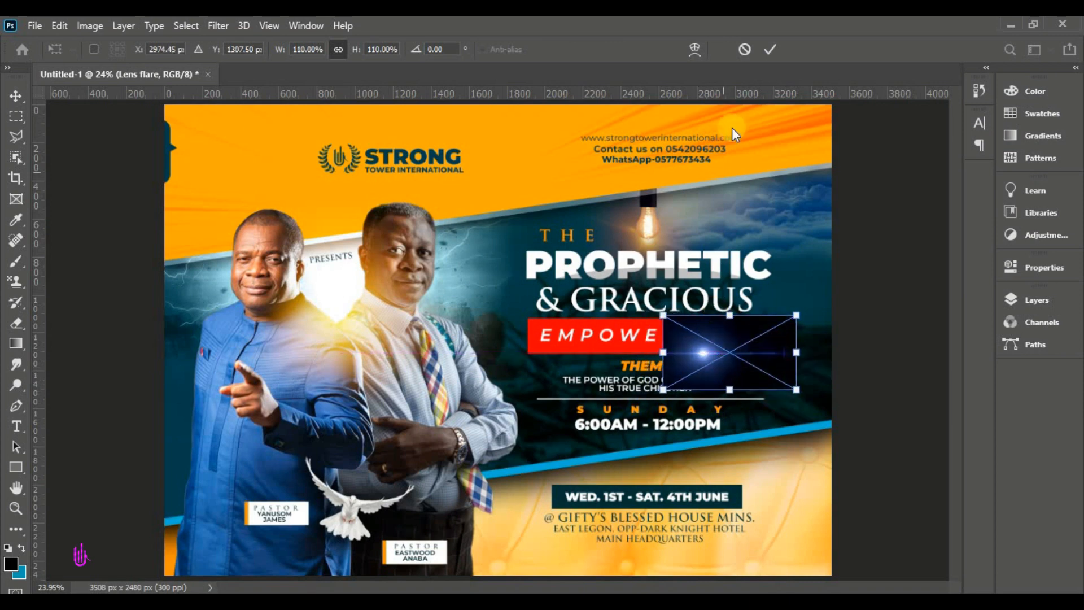
{"action": "left_click", "coordinate": [770, 49]}
Set the Lens flare layer's blend mode to Screen and inspect the blended flare on the banner's edge
{"action": "left_click", "coordinate": [1014, 302]}
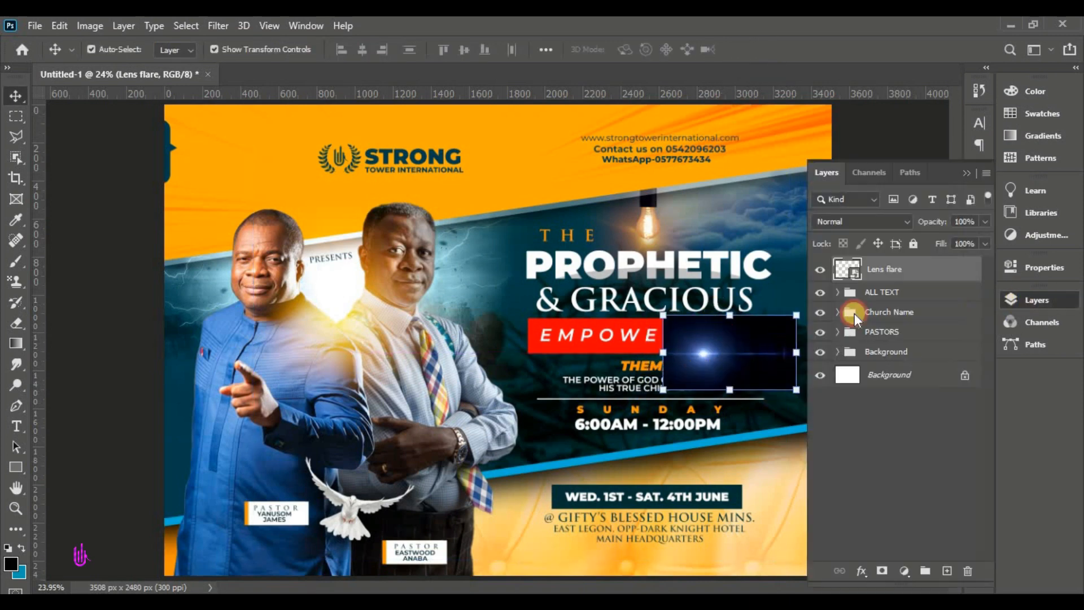
{"action": "left_click", "coordinate": [875, 212]}
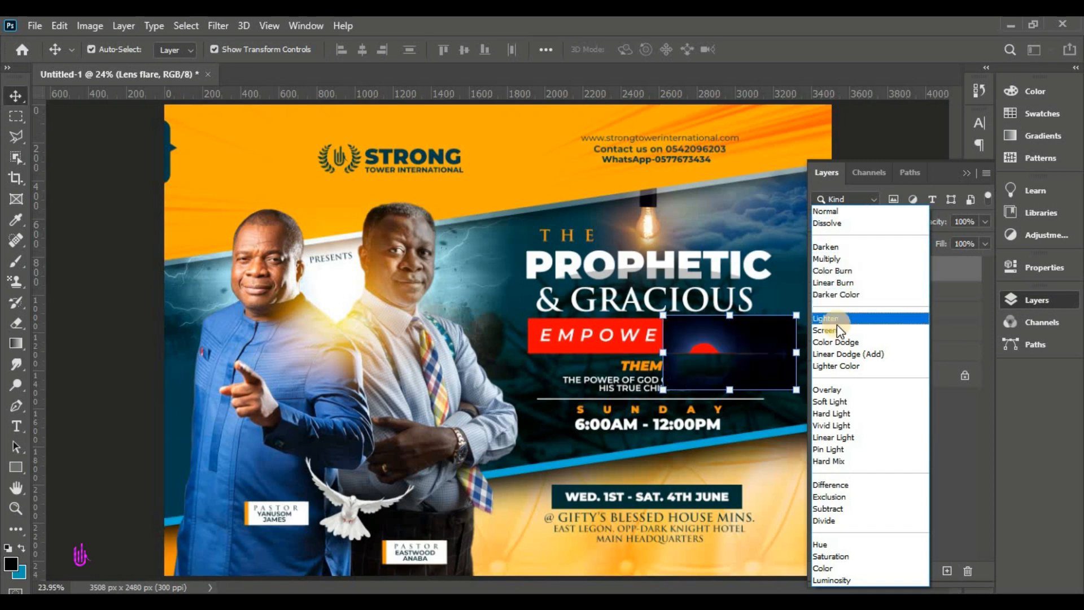
{"action": "left_click", "coordinate": [853, 330]}
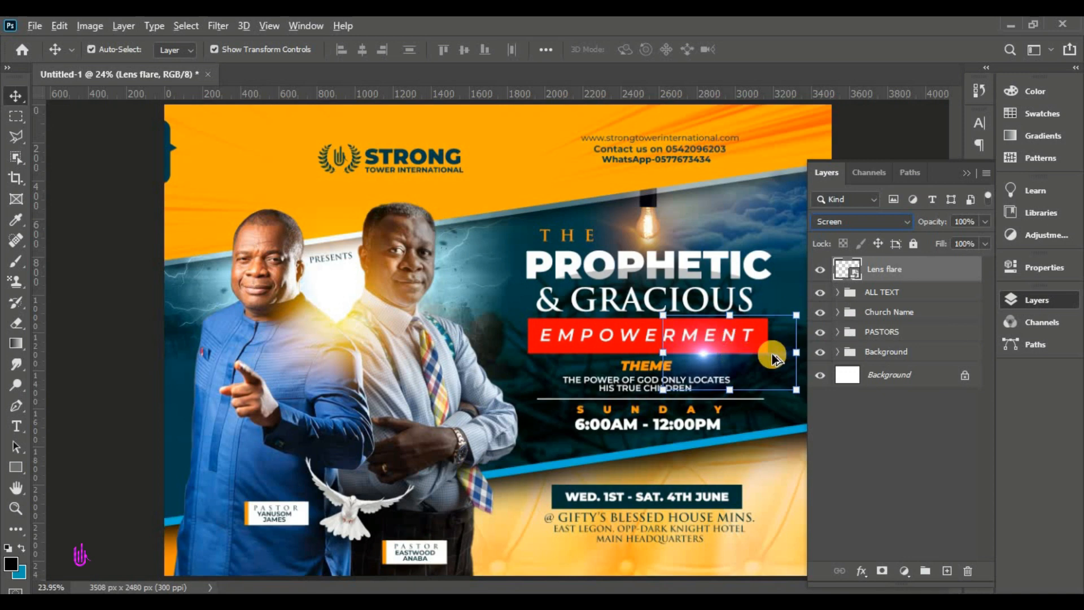
{"action": "left_click", "coordinate": [864, 222]}
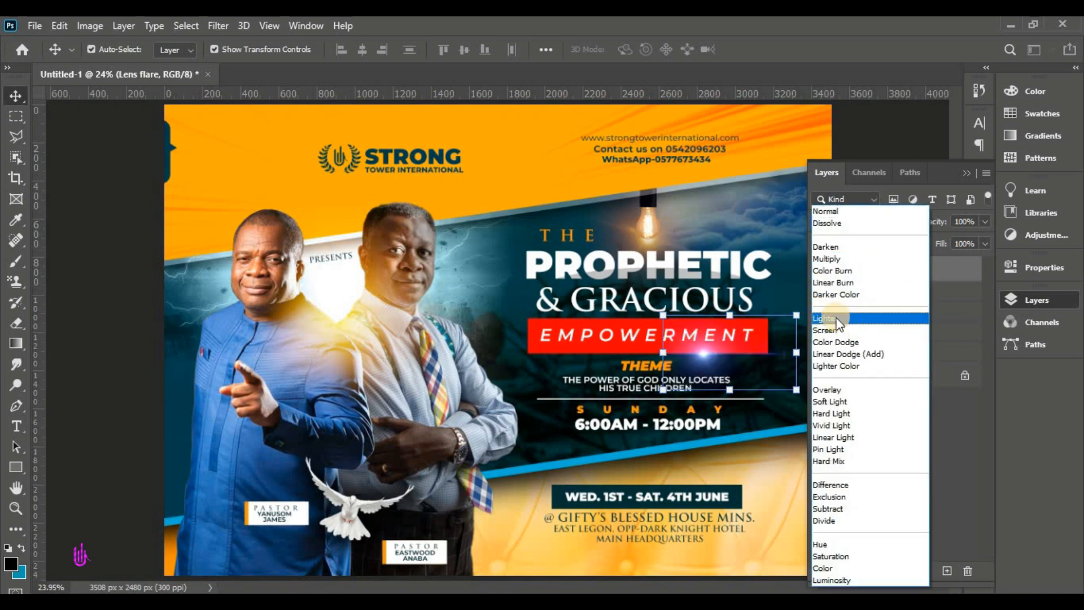
{"action": "left_click", "coordinate": [849, 330]}
{"action": "left_click", "coordinate": [878, 465]}
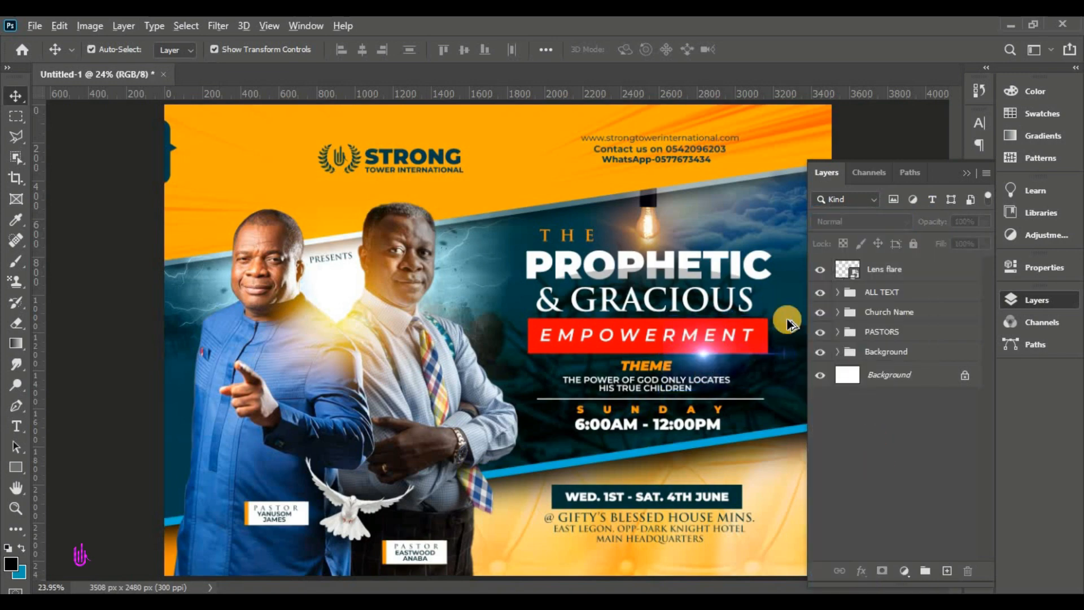
{"action": "scroll", "coordinate": [787, 314], "scroll_direction": "up", "scroll_amount": 3}
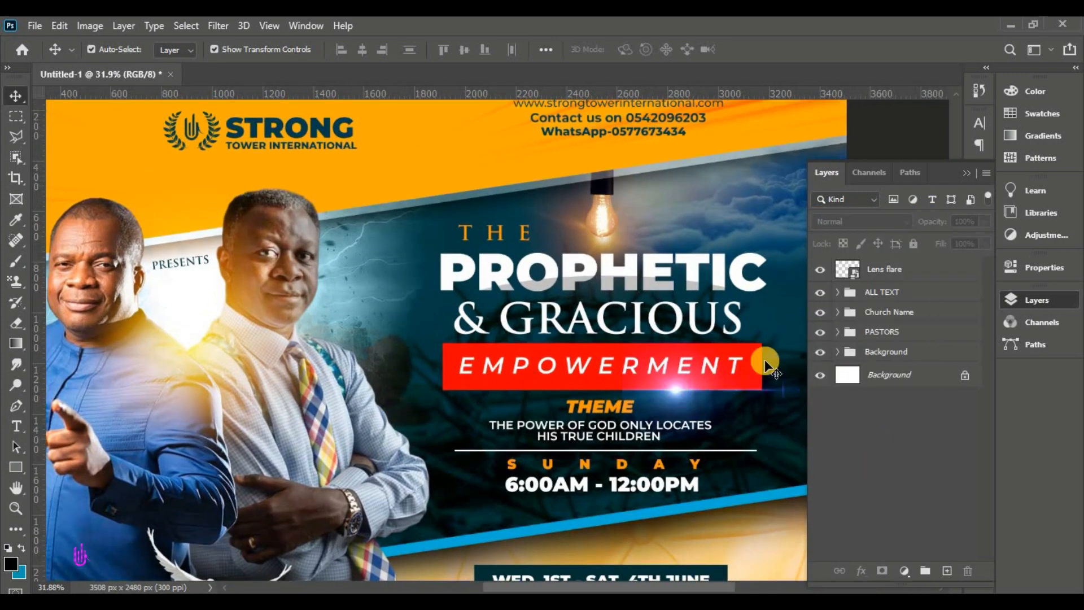
Add a layer mask to the Lens flare layer and paint out its hard edges in black with a 300 px soft brush at 0% hardness
{"action": "left_click", "coordinate": [920, 269]}
{"action": "left_click", "coordinate": [882, 571]}
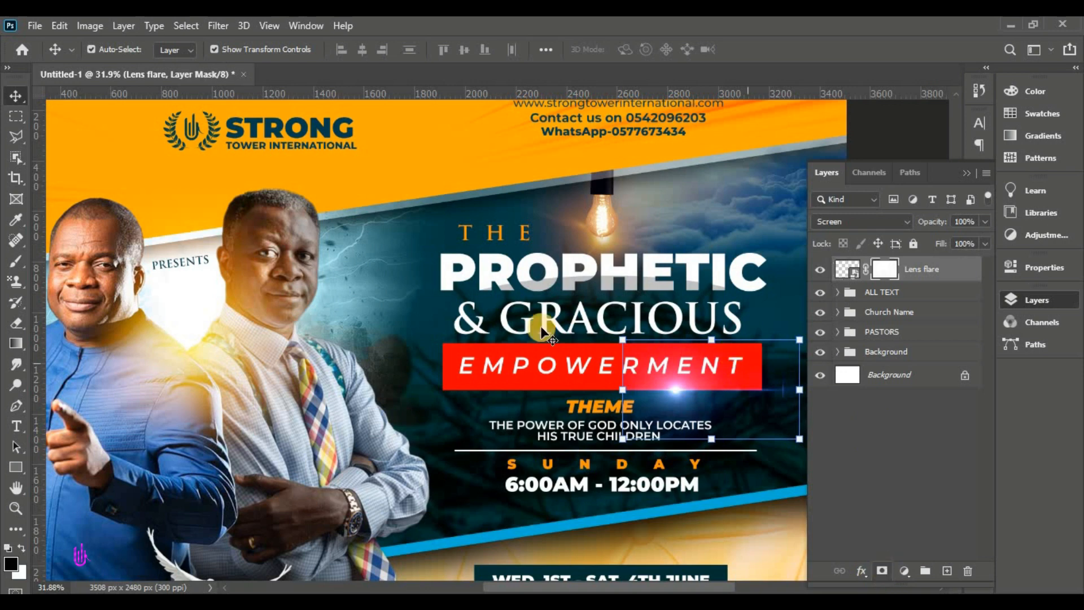
{"action": "left_click", "coordinate": [17, 260]}
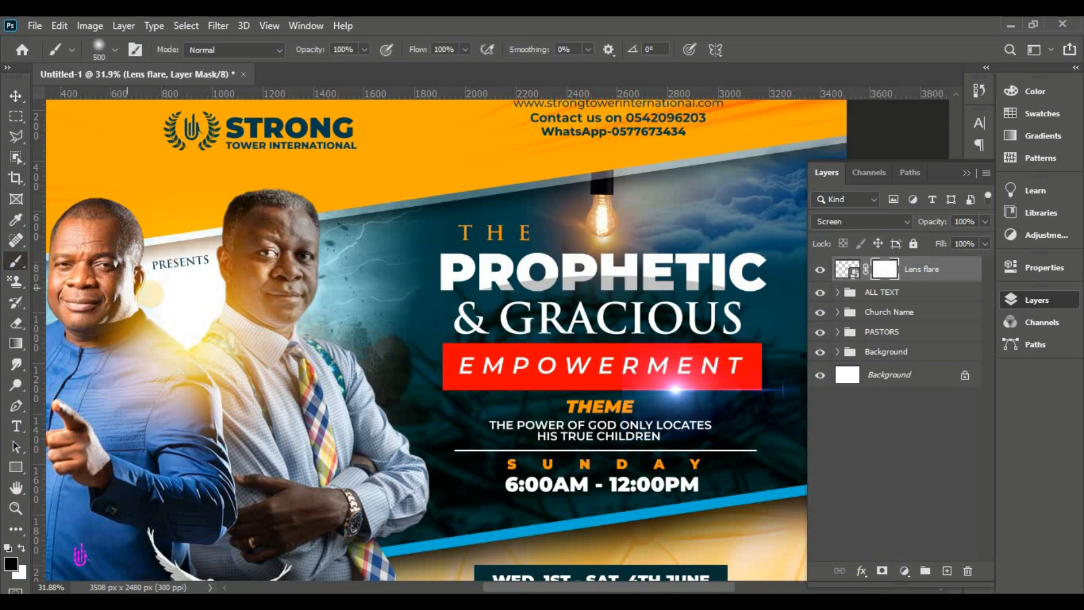
{"action": "key", "text": "bracketleft"}
{"action": "left_click", "coordinate": [117, 52]}
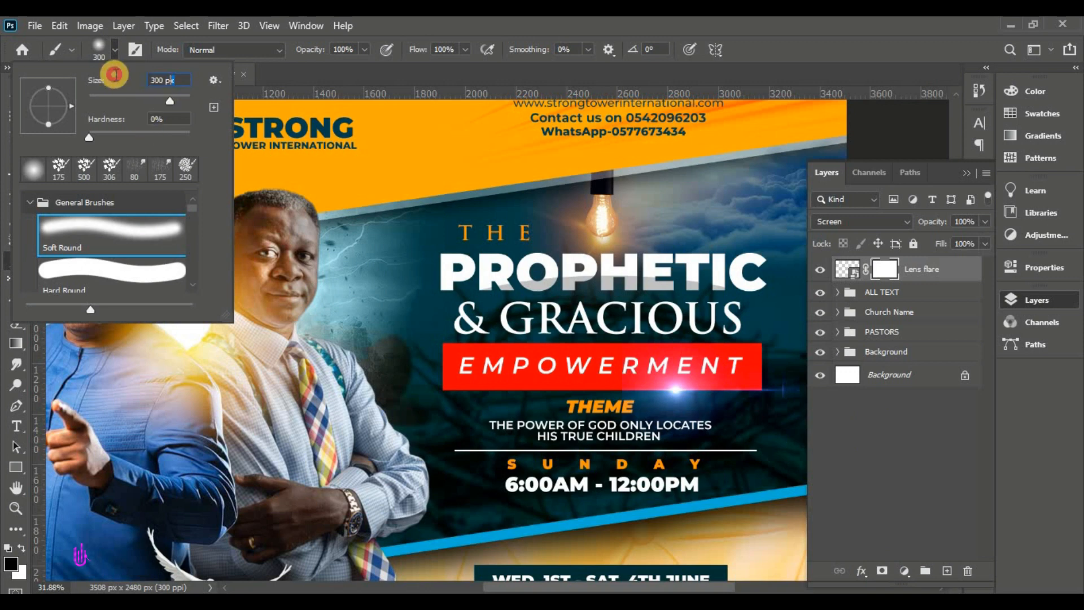
{"action": "left_click", "coordinate": [163, 117]}
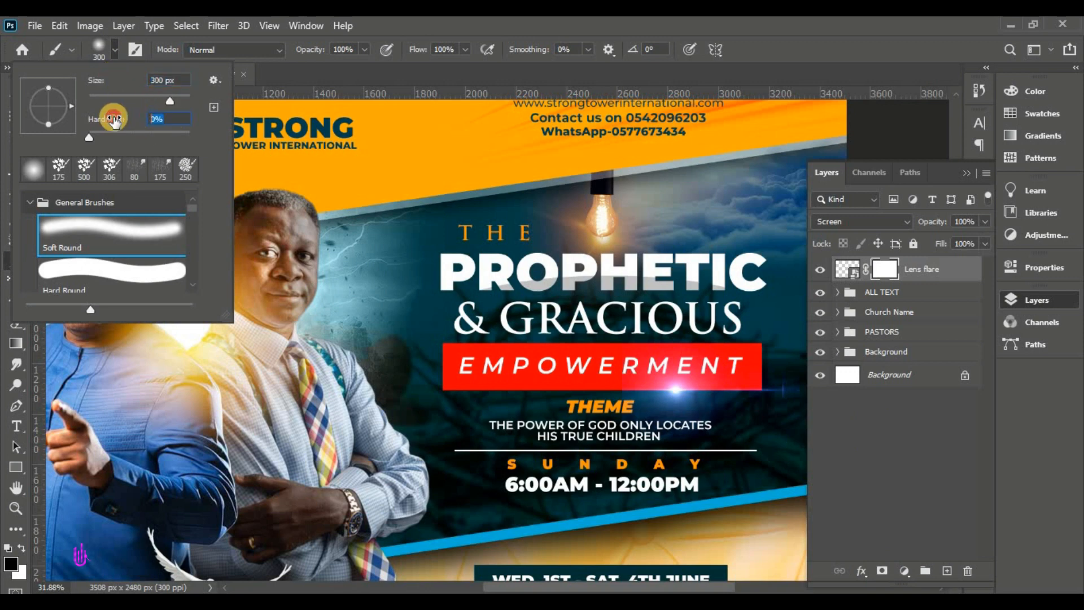
{"action": "left_click", "coordinate": [115, 47]}
{"action": "left_click_drag", "start_coordinate": [612, 358], "coordinate": [610, 487]}
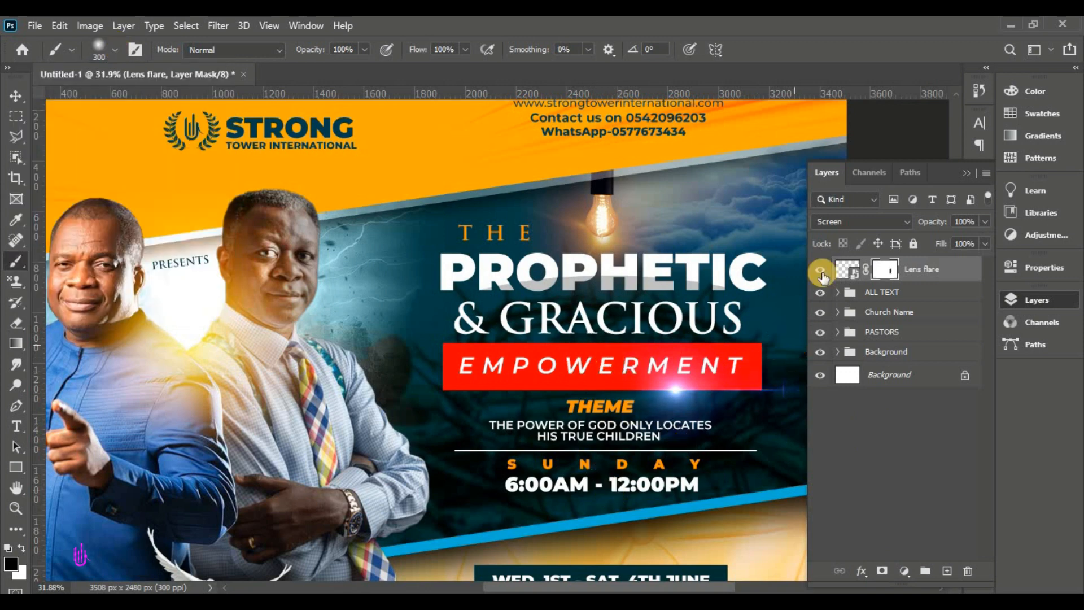
{"action": "left_click", "coordinate": [966, 173]}
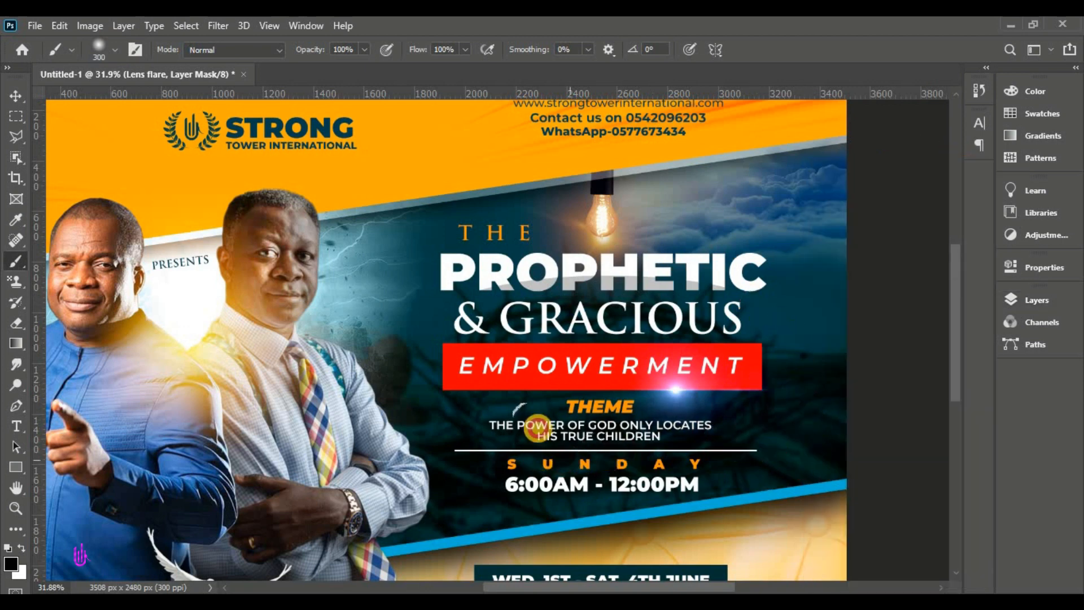
{"action": "left_click", "coordinate": [15, 95]}
Add a Hue/Saturation adjustment clipped to the Lens flare layer and turn on Colorize
{"action": "left_click", "coordinate": [1018, 304]}
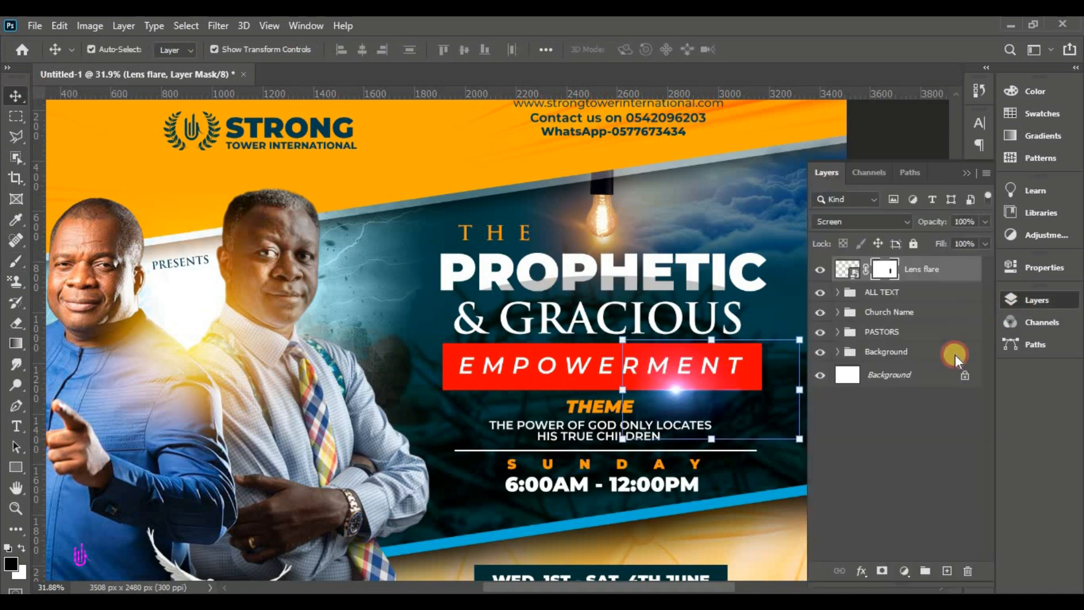
{"action": "left_click", "coordinate": [846, 269]}
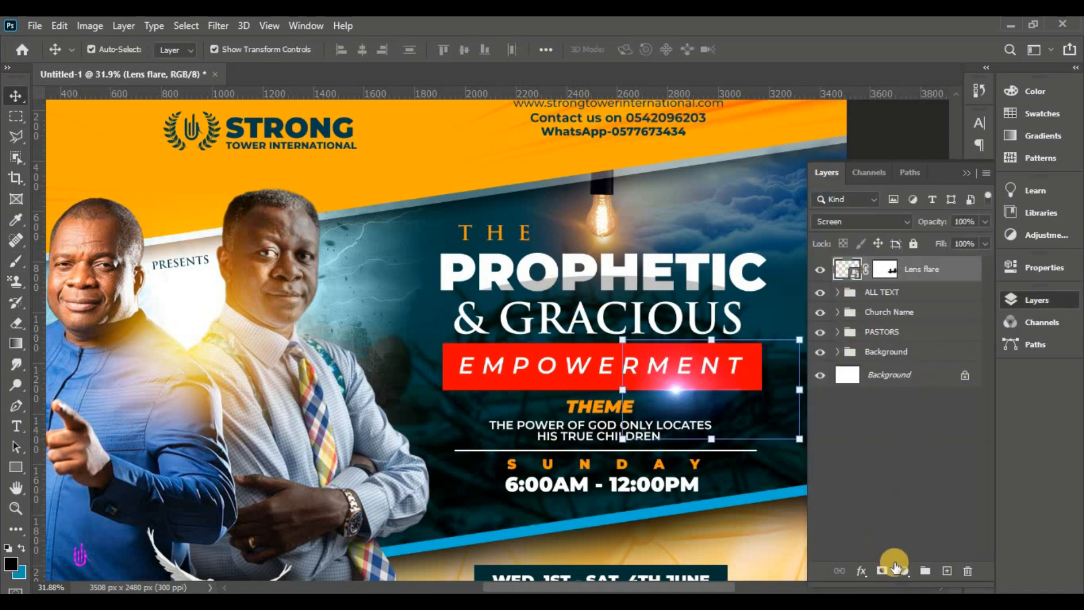
{"action": "left_click_drag", "start_coordinate": [577, 587], "coordinate": [626, 587]}
{"action": "left_click", "coordinate": [906, 571]}
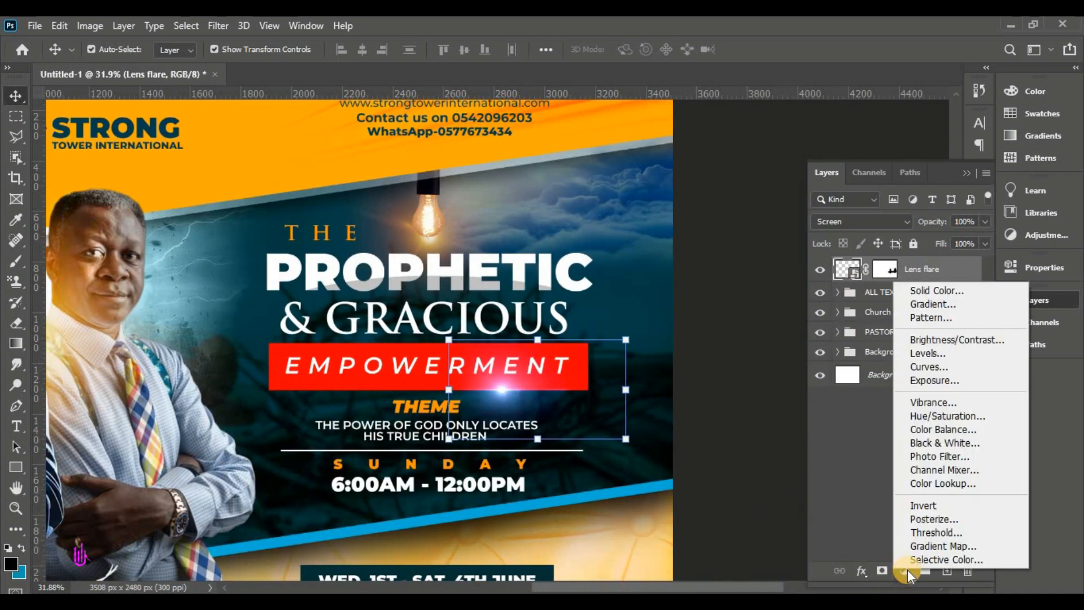
{"action": "left_click", "coordinate": [992, 415]}
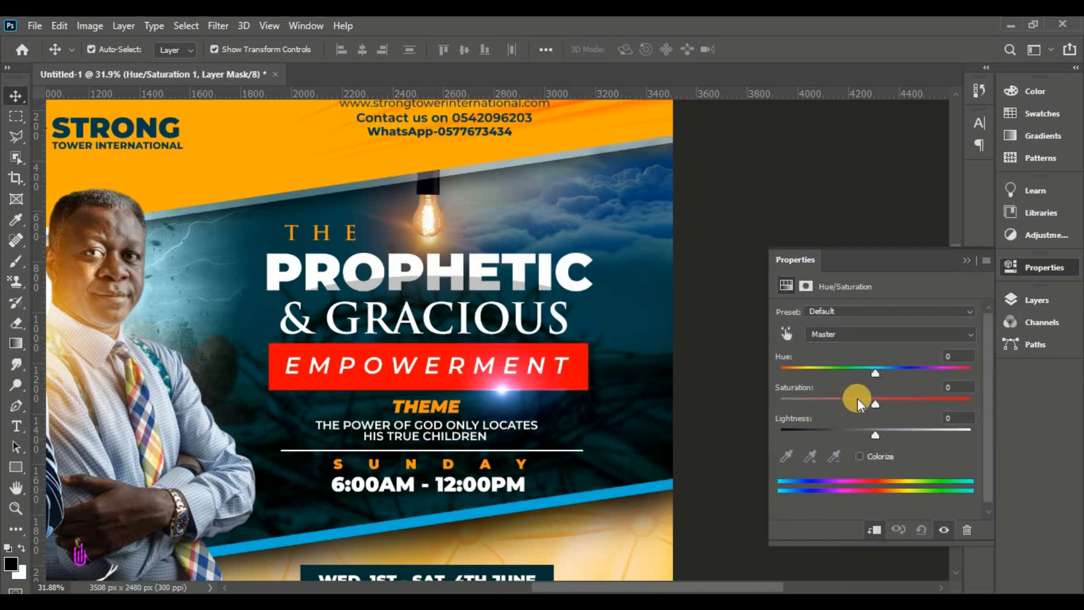
{"action": "left_click", "coordinate": [859, 456]}
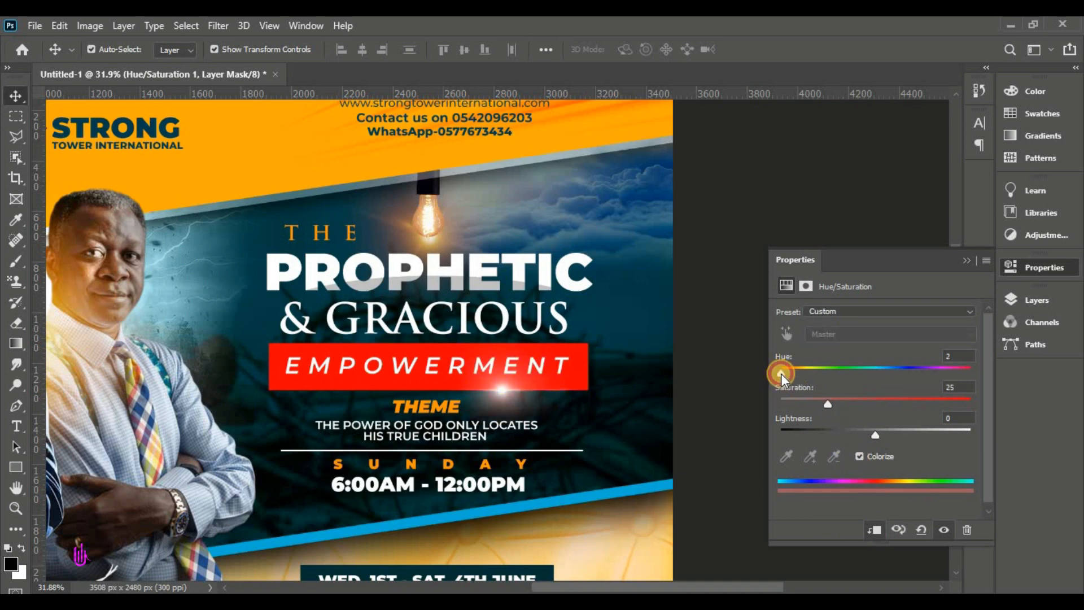
Tint the flare orange with hue 33 and saturation 55, and fine-tune its lightness
{"action": "left_click_drag", "start_coordinate": [781, 373], "coordinate": [788, 373]}
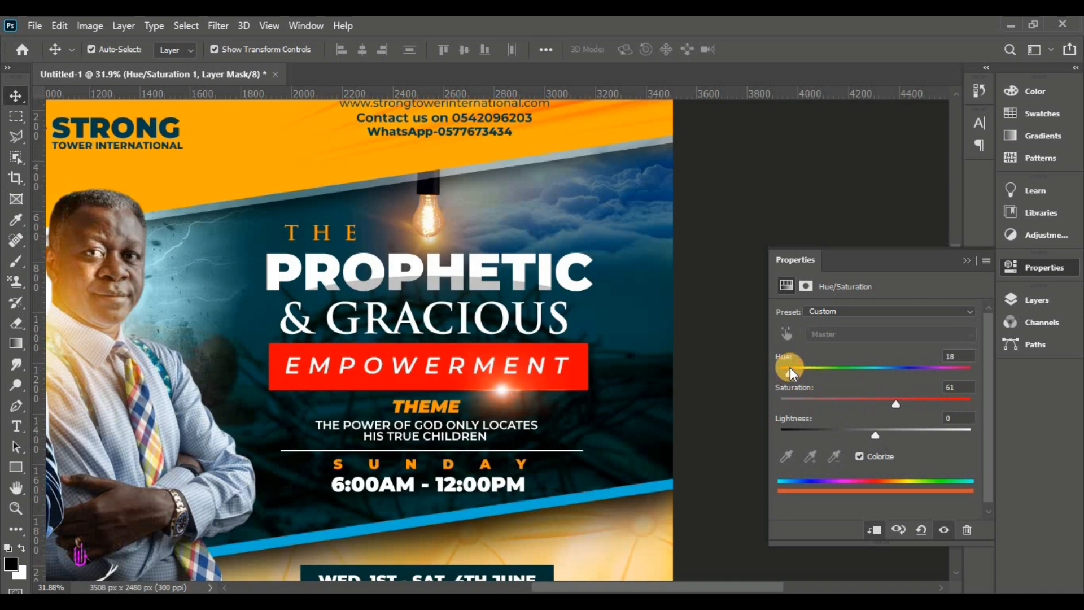
{"action": "left_click_drag", "start_coordinate": [790, 367], "coordinate": [798, 369]}
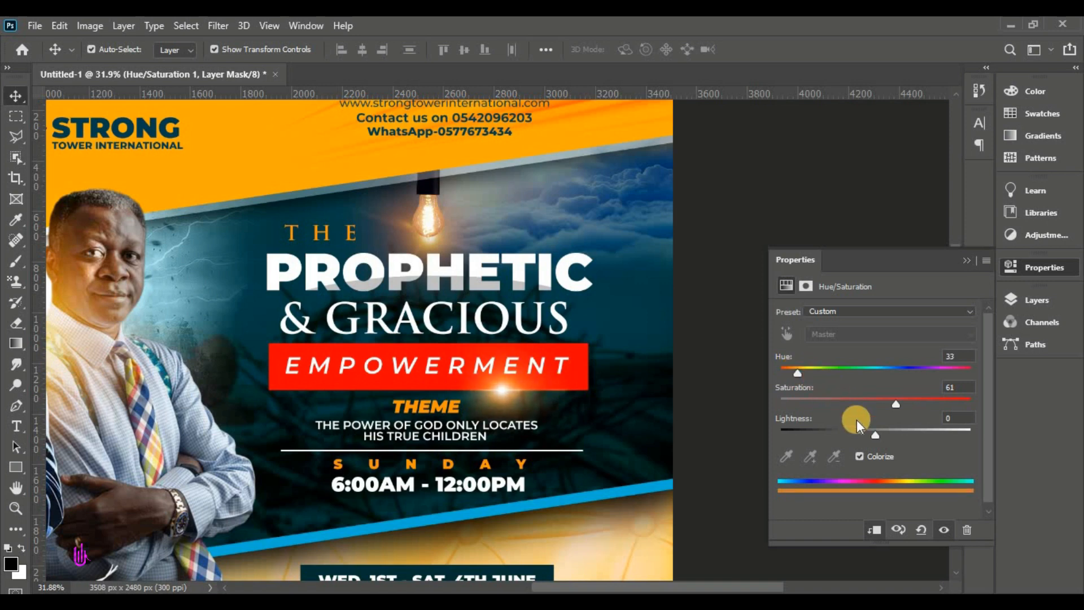
{"action": "mouse_move", "coordinate": [872, 435]}
{"action": "left_mouse_down"}
{"action": "mouse_move", "coordinate": [856, 435]}
{"action": "mouse_move", "coordinate": [875, 435]}
{"action": "left_mouse_up"}
{"action": "left_click_drag", "start_coordinate": [894, 402], "coordinate": [889, 402]}
{"action": "left_click", "coordinate": [936, 387]}
{"action": "type", "text": "55"}
{"action": "left_click", "coordinate": [920, 353]}
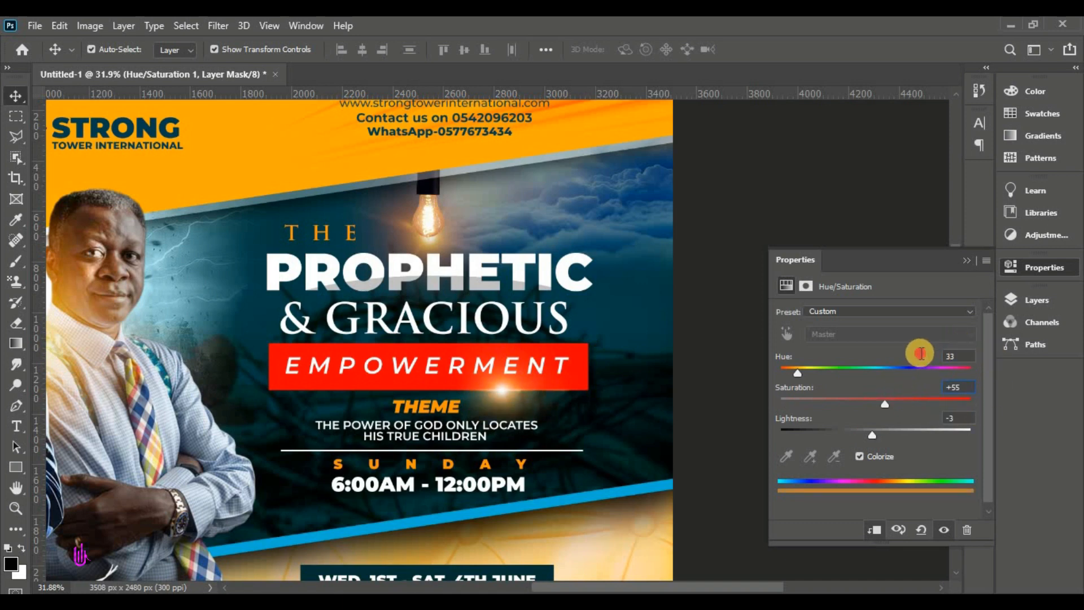
{"action": "left_click", "coordinate": [960, 387]}
{"action": "left_click_drag", "start_coordinate": [957, 416], "coordinate": [904, 420]}
{"action": "left_click", "coordinate": [965, 259]}
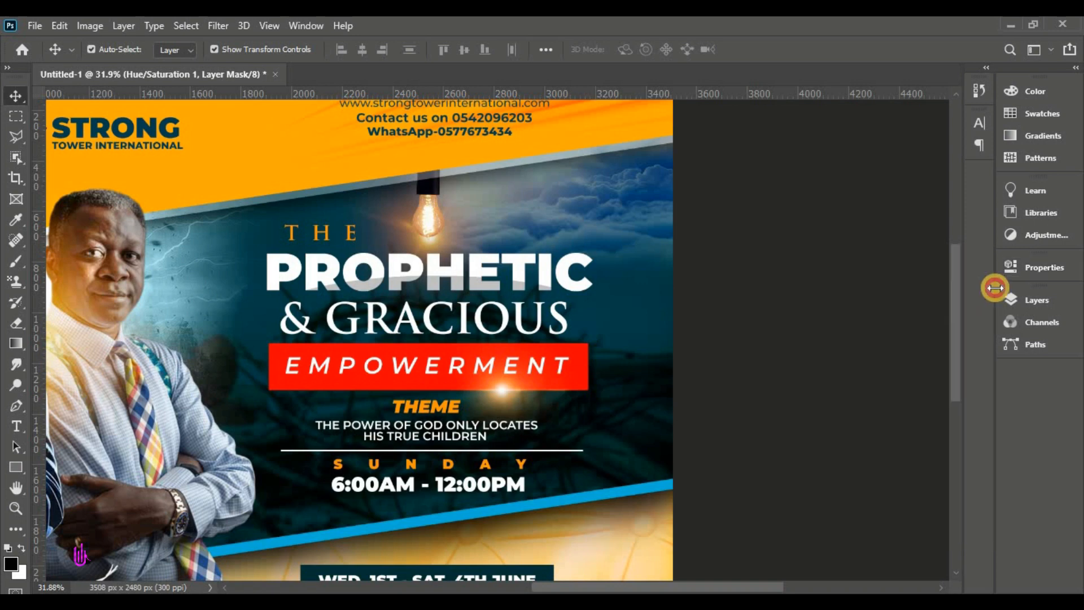
Compare the flare with and without the Hue/Saturation adjustment, leaving it visible and the Lens flare layer selected
{"action": "left_click", "coordinate": [1012, 300]}
{"action": "left_click", "coordinate": [825, 273]}
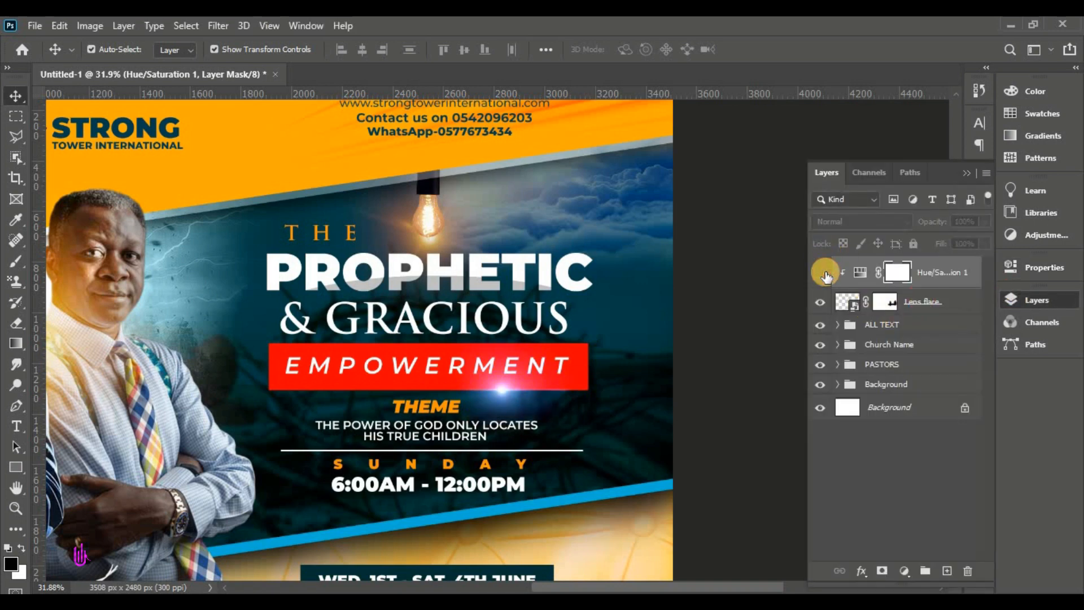
{"action": "left_click", "coordinate": [825, 274]}
{"action": "left_click", "coordinate": [825, 273]}
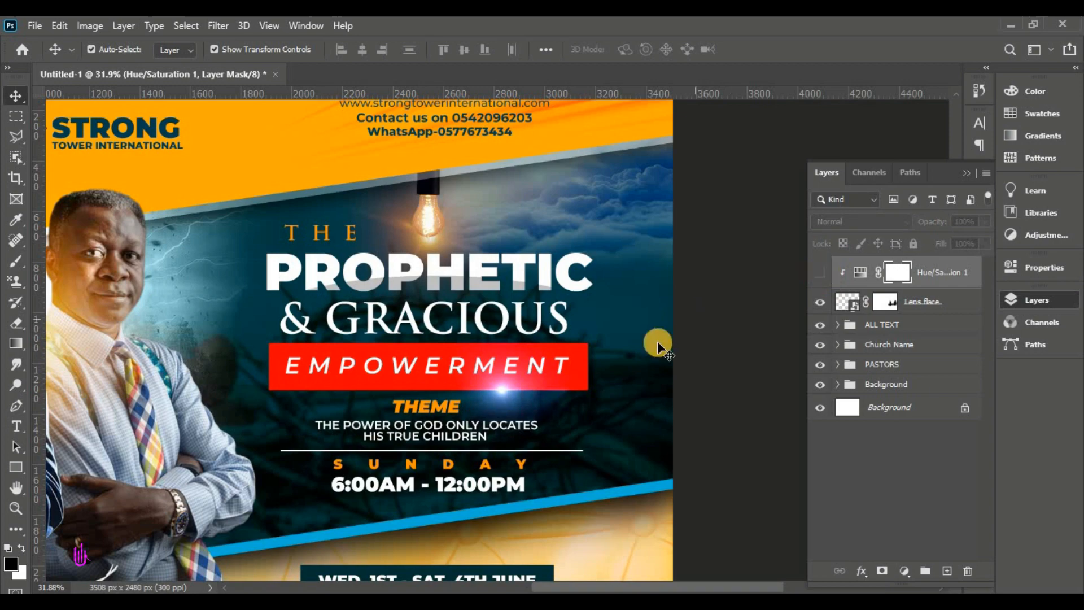
{"action": "left_click", "coordinate": [480, 379]}
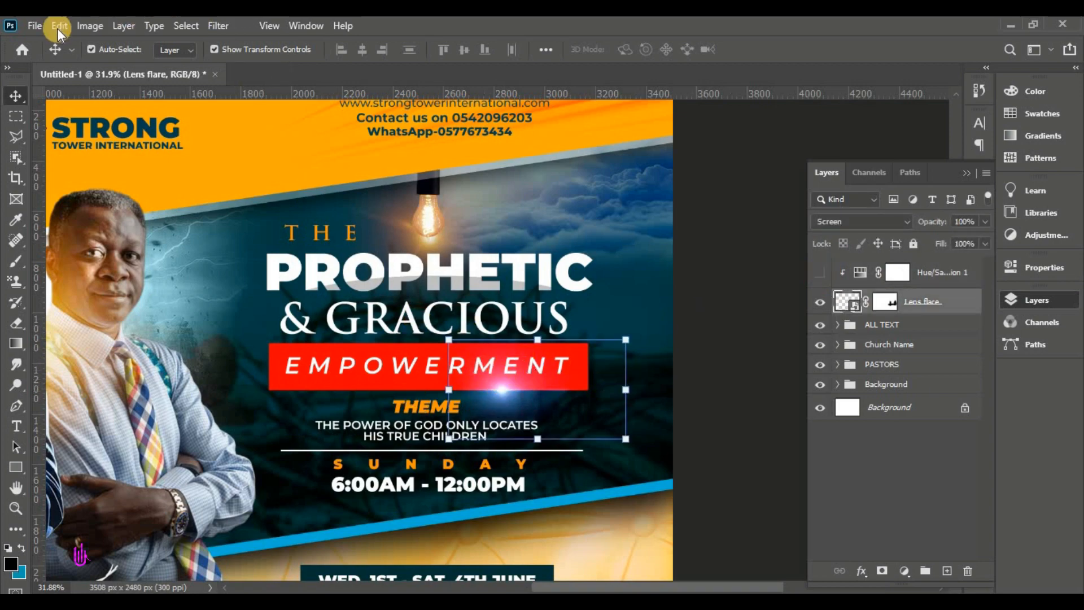
{"action": "left_click", "coordinate": [821, 273]}
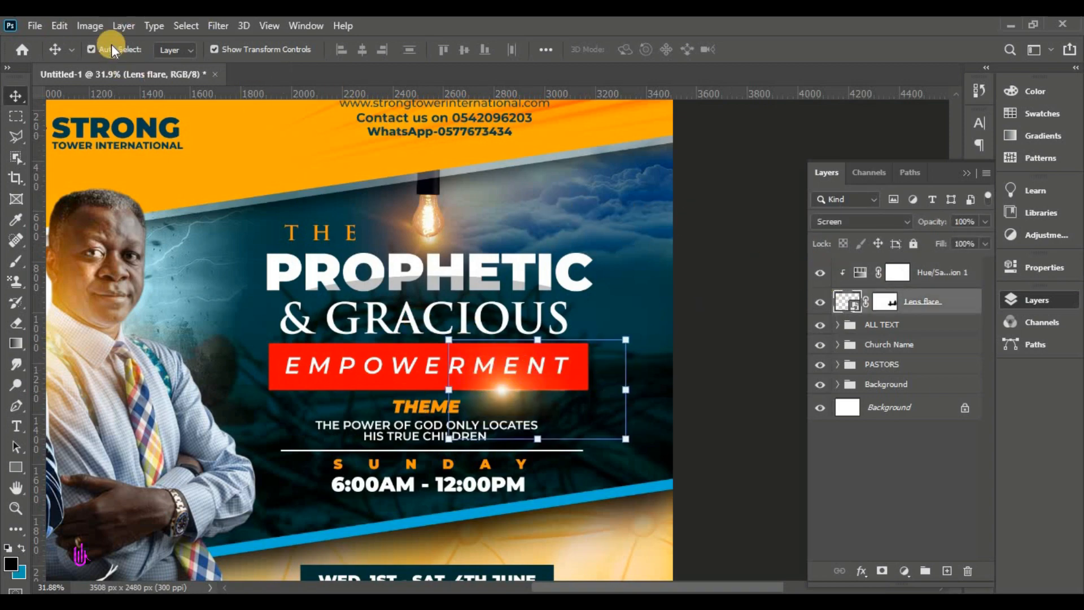
Scale the Lens flare layer up proportionally to about 150% over the lower edge of the EMPOWERMENT banner
{"action": "left_click", "coordinate": [60, 26]}
{"action": "left_click", "coordinate": [152, 363]}
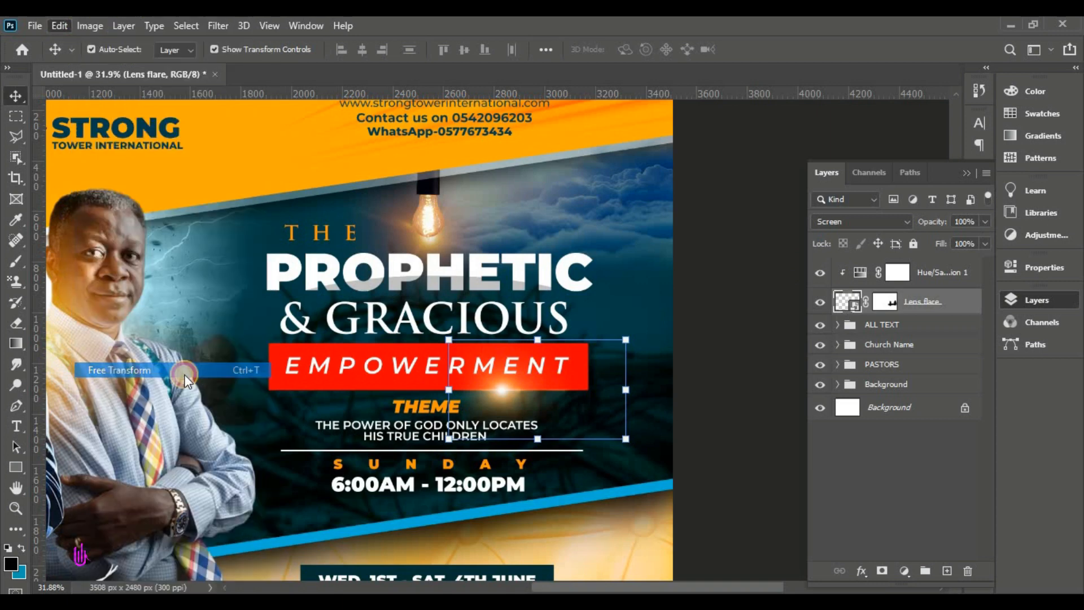
{"action": "left_click_drag", "start_coordinate": [631, 440], "coordinate": [694, 477]}
{"action": "mouse_move", "coordinate": [516, 411]}
{"action": "left_mouse_down"}
{"action": "mouse_move", "coordinate": [516, 389]}
{"action": "mouse_move", "coordinate": [540, 388]}
{"action": "mouse_move", "coordinate": [514, 384]}
{"action": "mouse_move", "coordinate": [512, 394]}
{"action": "left_mouse_up"}
{"action": "key", "text": "Down"}
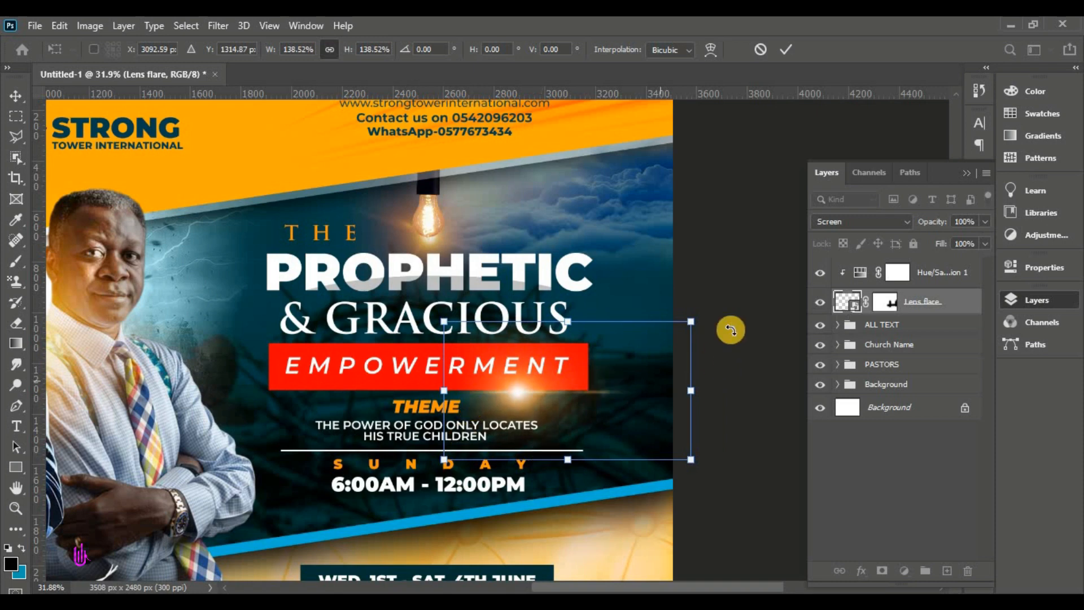
{"action": "left_click_drag", "start_coordinate": [686, 320], "coordinate": [711, 310]}
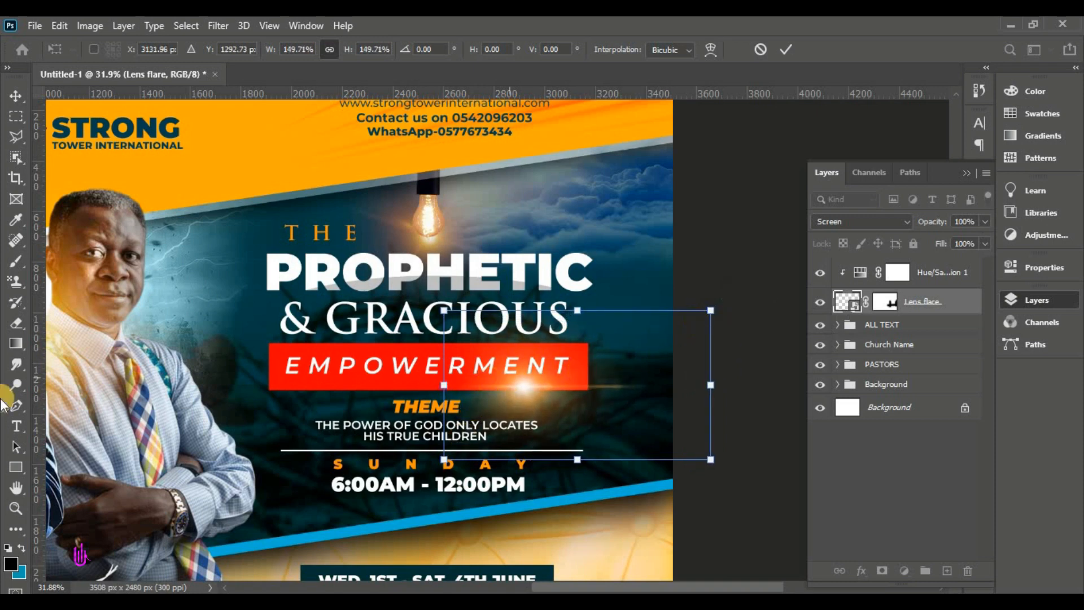
Nudge the enlarged lens flare down and left so it sits on the EMPOWERMENT banner's lower edge, and apply the transform
{"action": "key", "text": "Down"}
{"action": "key", "text": "Down"}
{"action": "key", "text": "Down"}
{"action": "key", "text": "Left"}
{"action": "key", "text": "Left"}
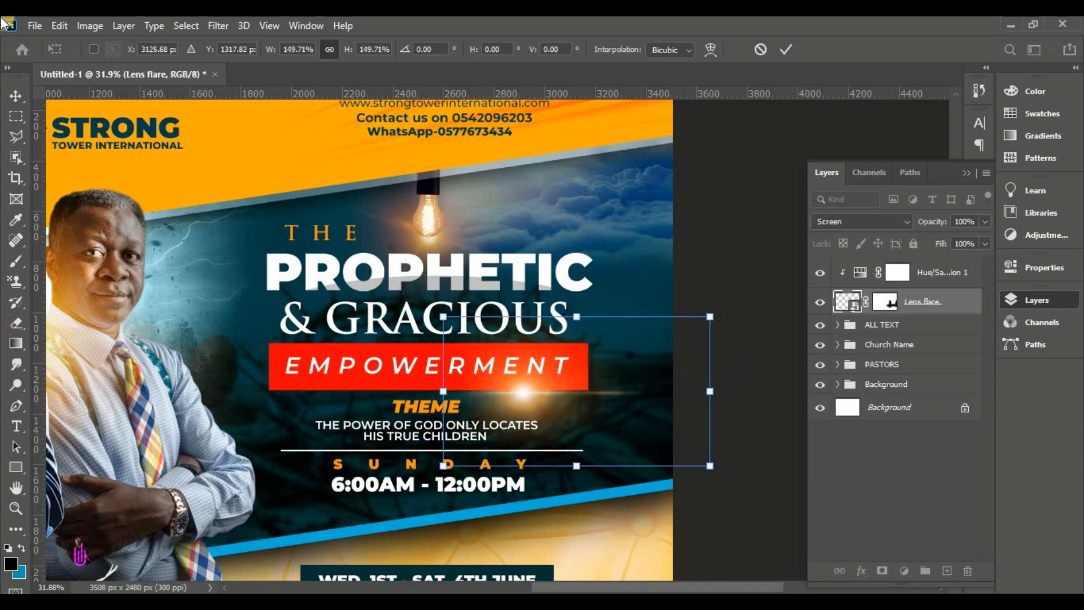
{"action": "key", "text": "Left"}
{"action": "key", "text": "Left"}
{"action": "key", "text": "Left"}
{"action": "key", "text": "Left"}
{"action": "key", "text": "Left"}
{"action": "key", "text": "Left"}
{"action": "key", "text": "Left"}
{"action": "key", "text": "Left"}
{"action": "key", "text": "Left"}
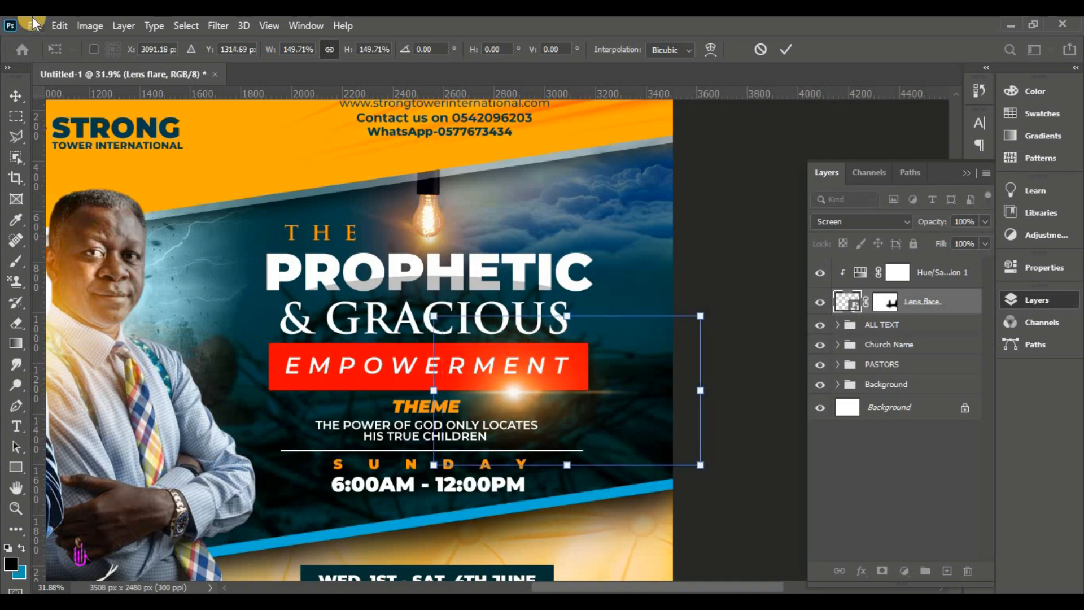
{"action": "key", "text": "ctrl+0"}
{"action": "left_click", "coordinate": [784, 49]}
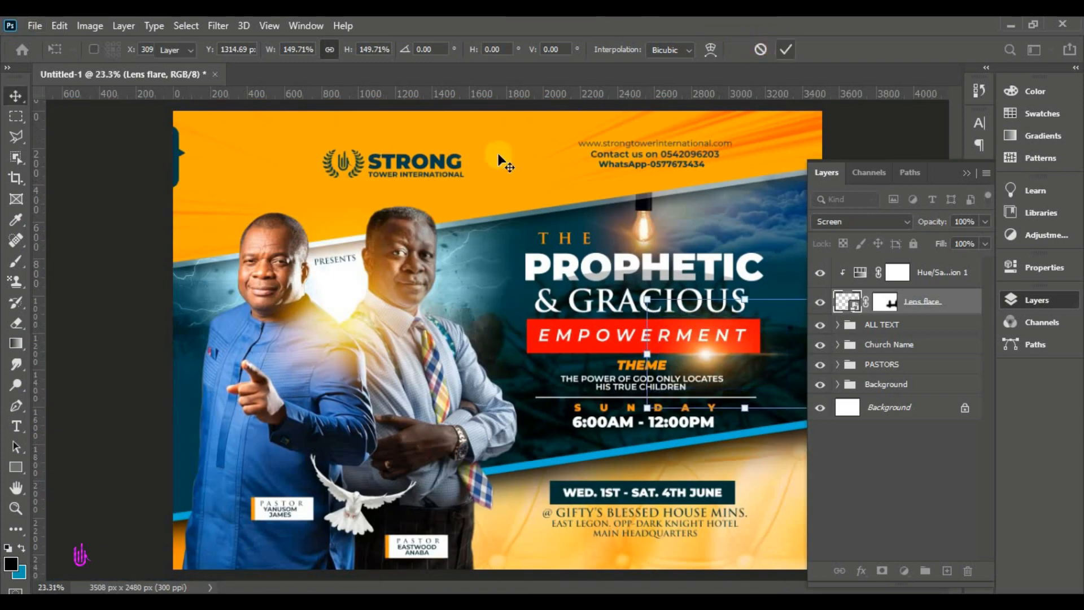
Select the Hue/Saturation adjustment layer and review the whole flyer with the layer list collapsed
{"action": "key", "text": "ctrl+minus"}
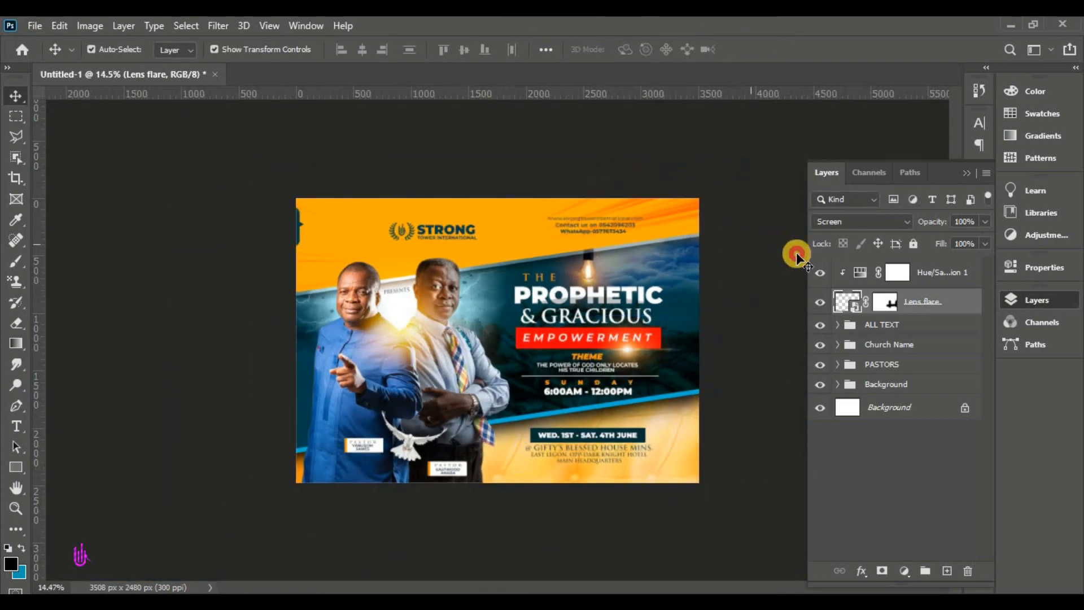
{"action": "left_click", "coordinate": [937, 272]}
{"action": "key", "text": "ctrl+0"}
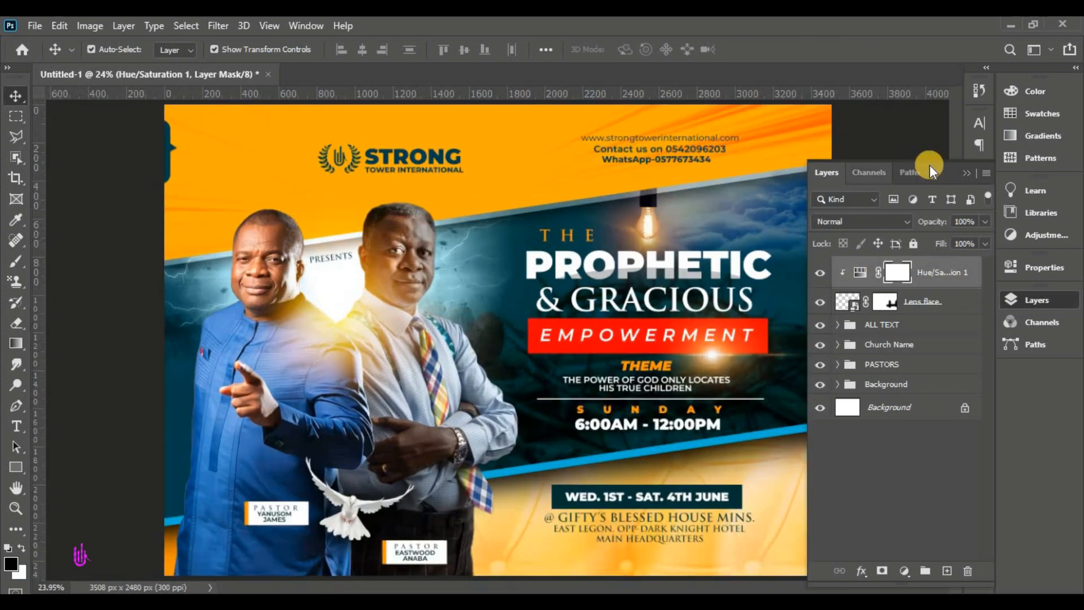
{"action": "left_click", "coordinate": [953, 168]}
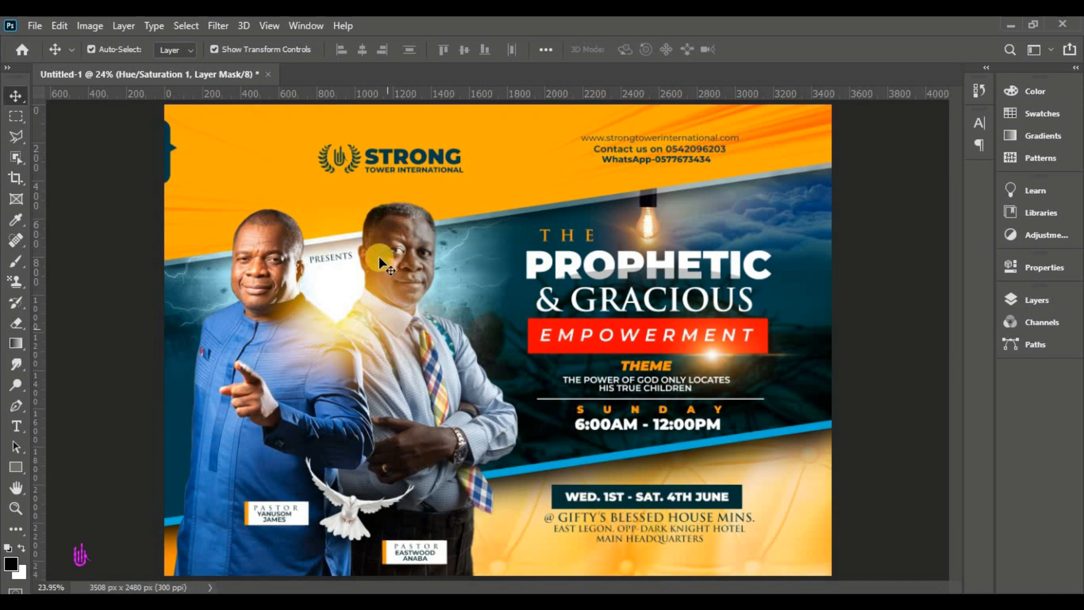
{"action": "left_click", "coordinate": [1012, 301]}
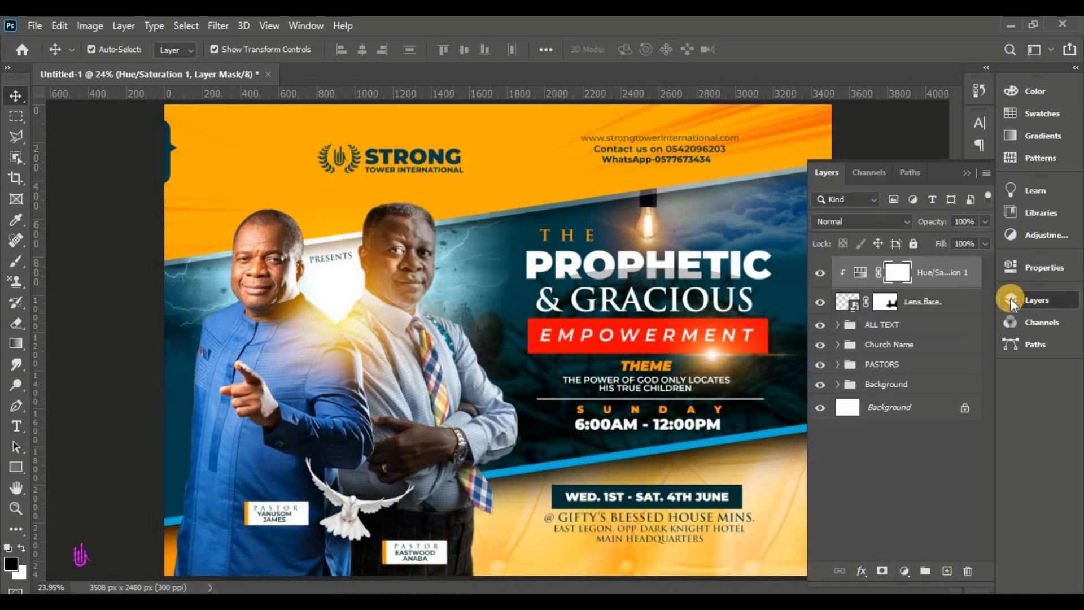
{"action": "left_click", "coordinate": [1012, 301]}
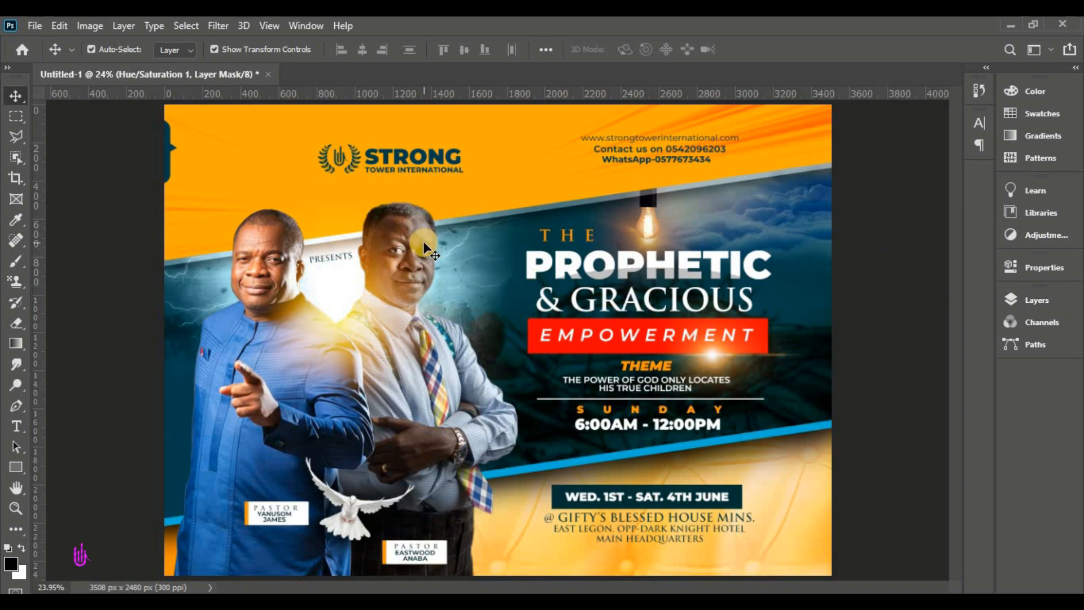
Open Save As for the flyer document
{"action": "left_click", "coordinate": [32, 26]}
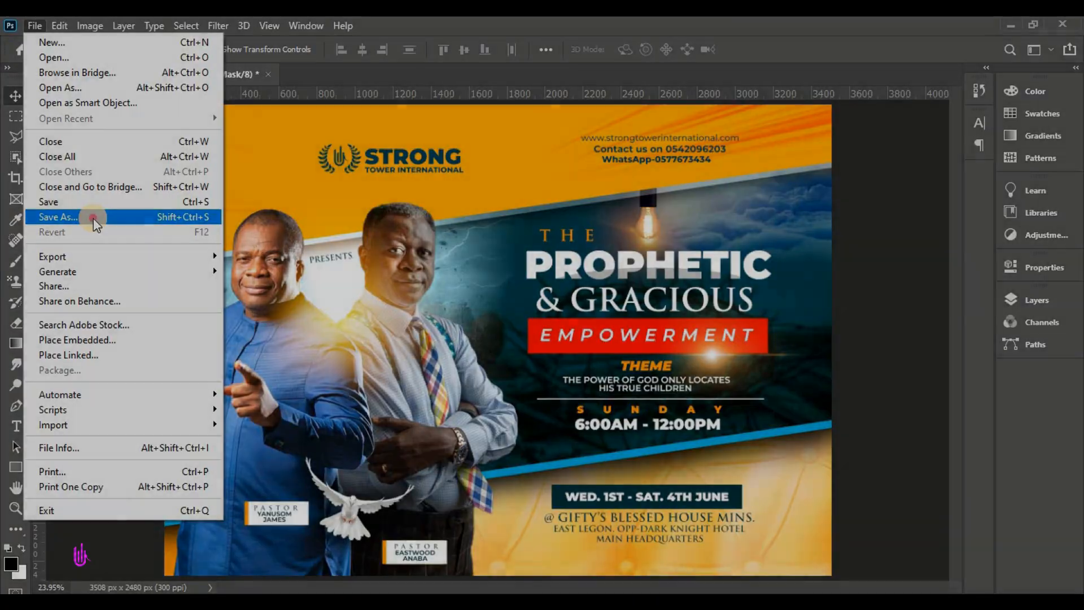
{"action": "left_click", "coordinate": [94, 217]}
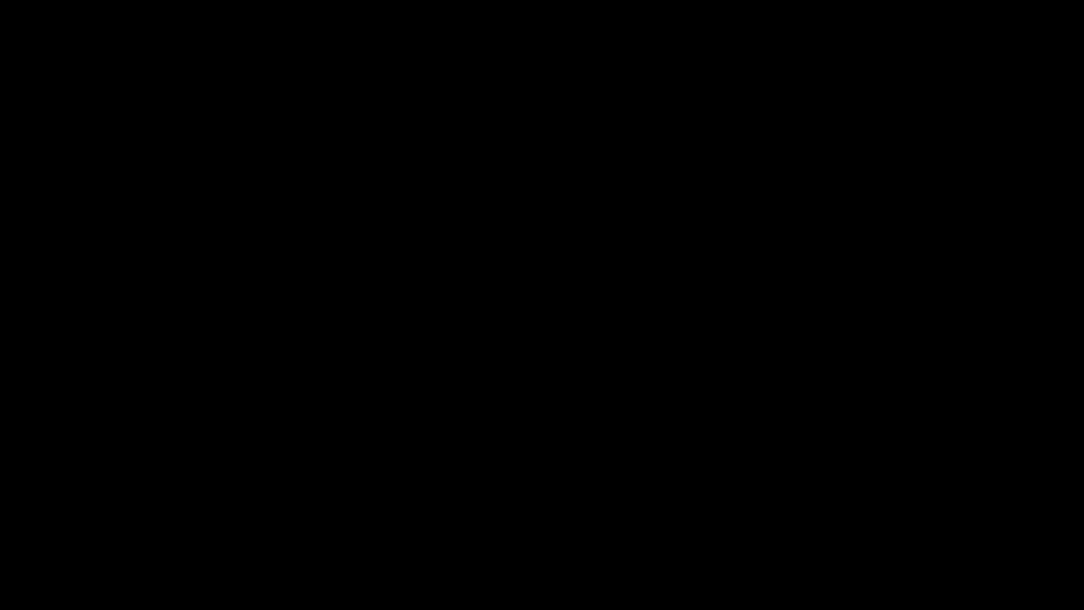